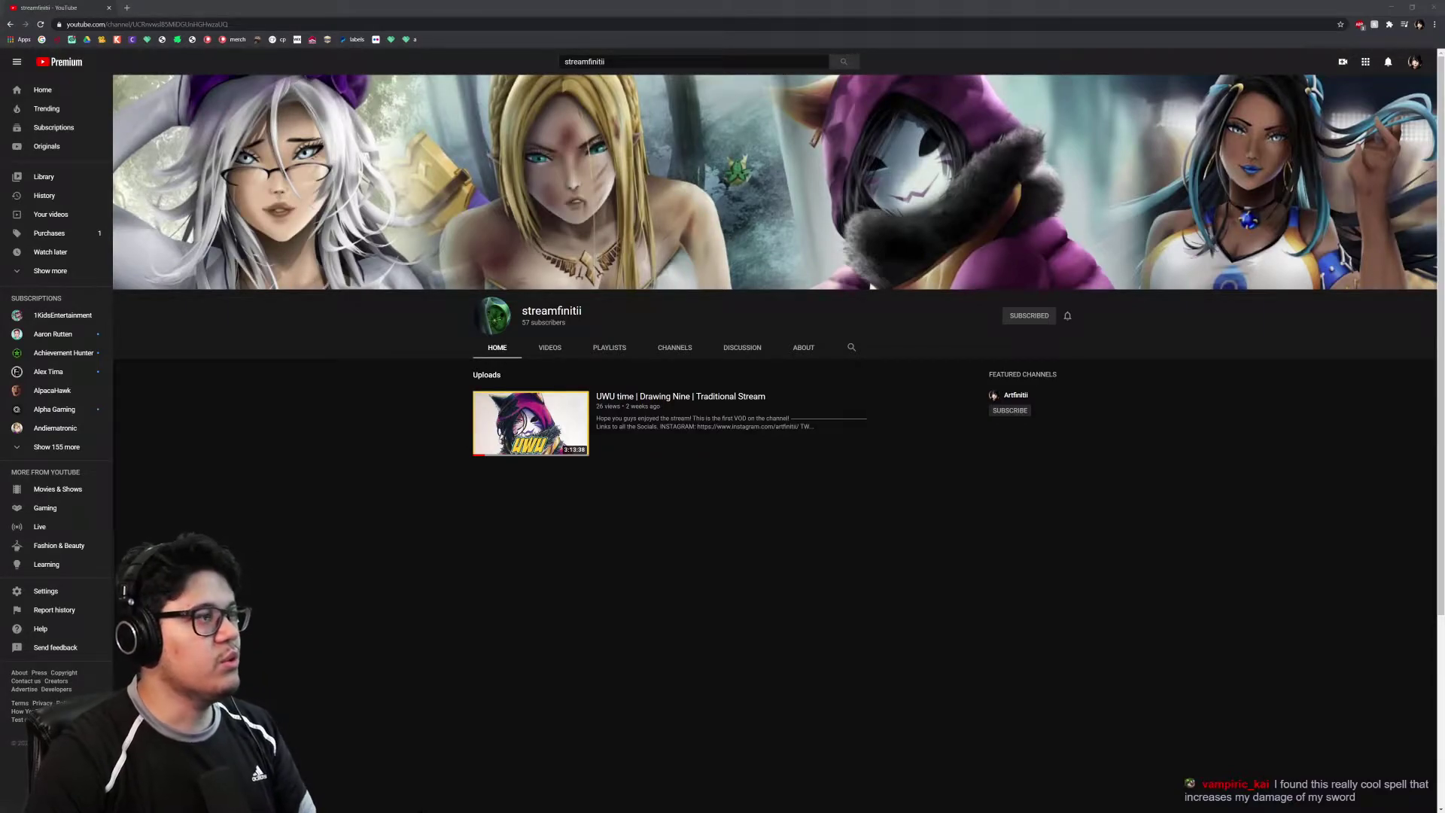
Step: Close the YouTube channel page in the browser
click(110, 8)
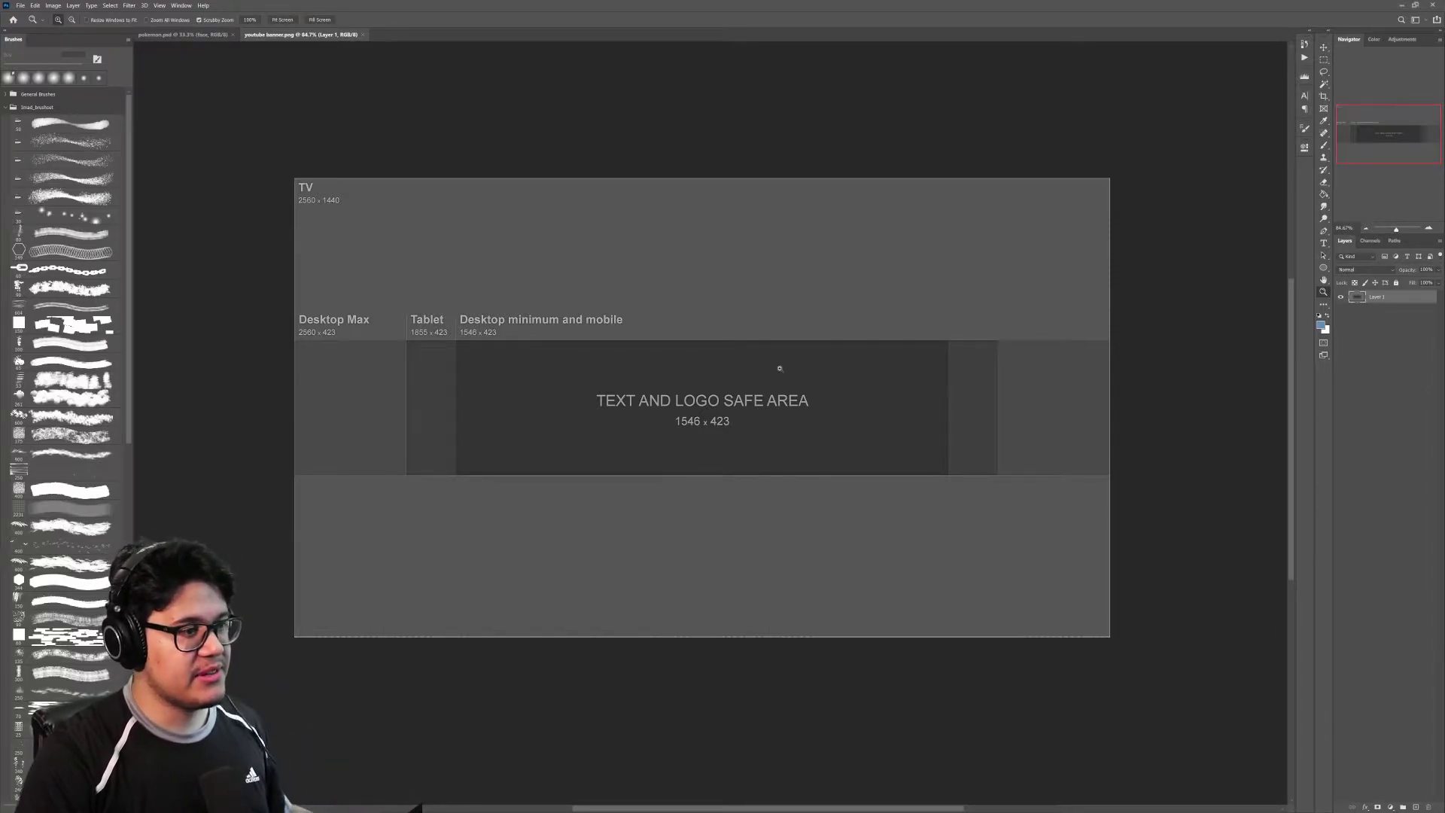
Step: Add a new layer above the banner template and paint the whole canvas white on it
scroll(708, 510, up, 3)
scroll(713, 439, down, 1)
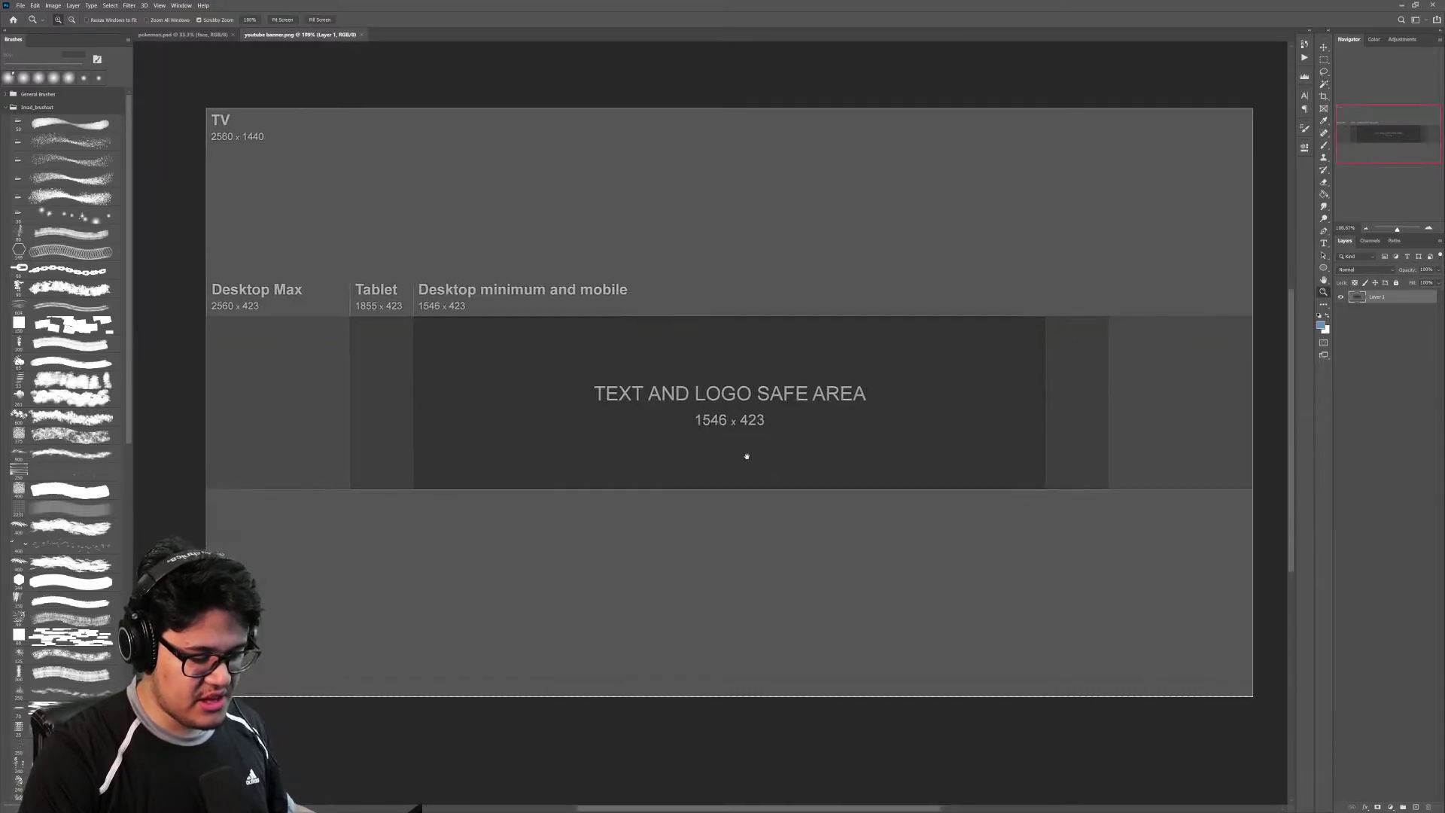
click(1416, 807)
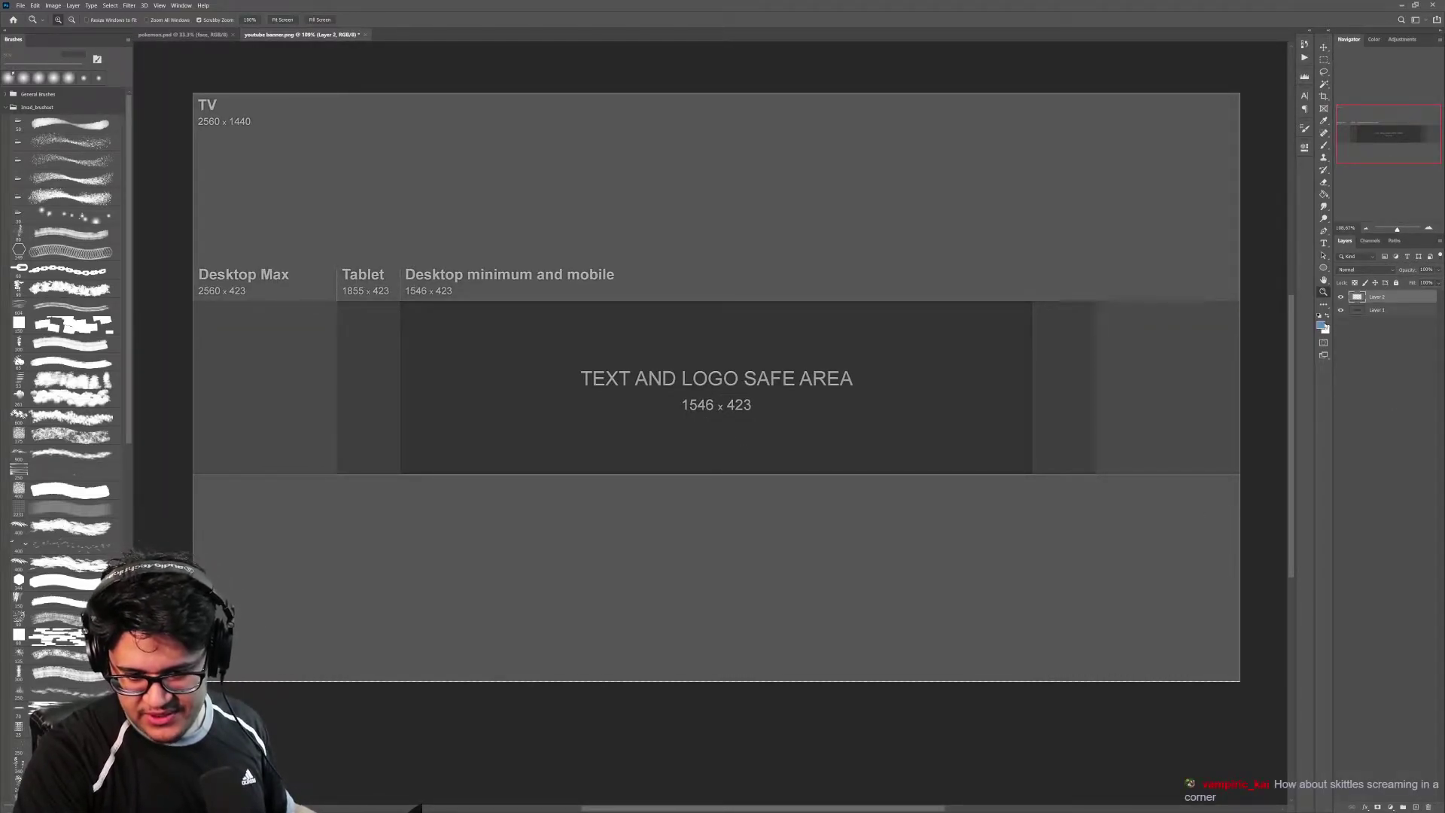
click(1322, 325)
click(930, 342)
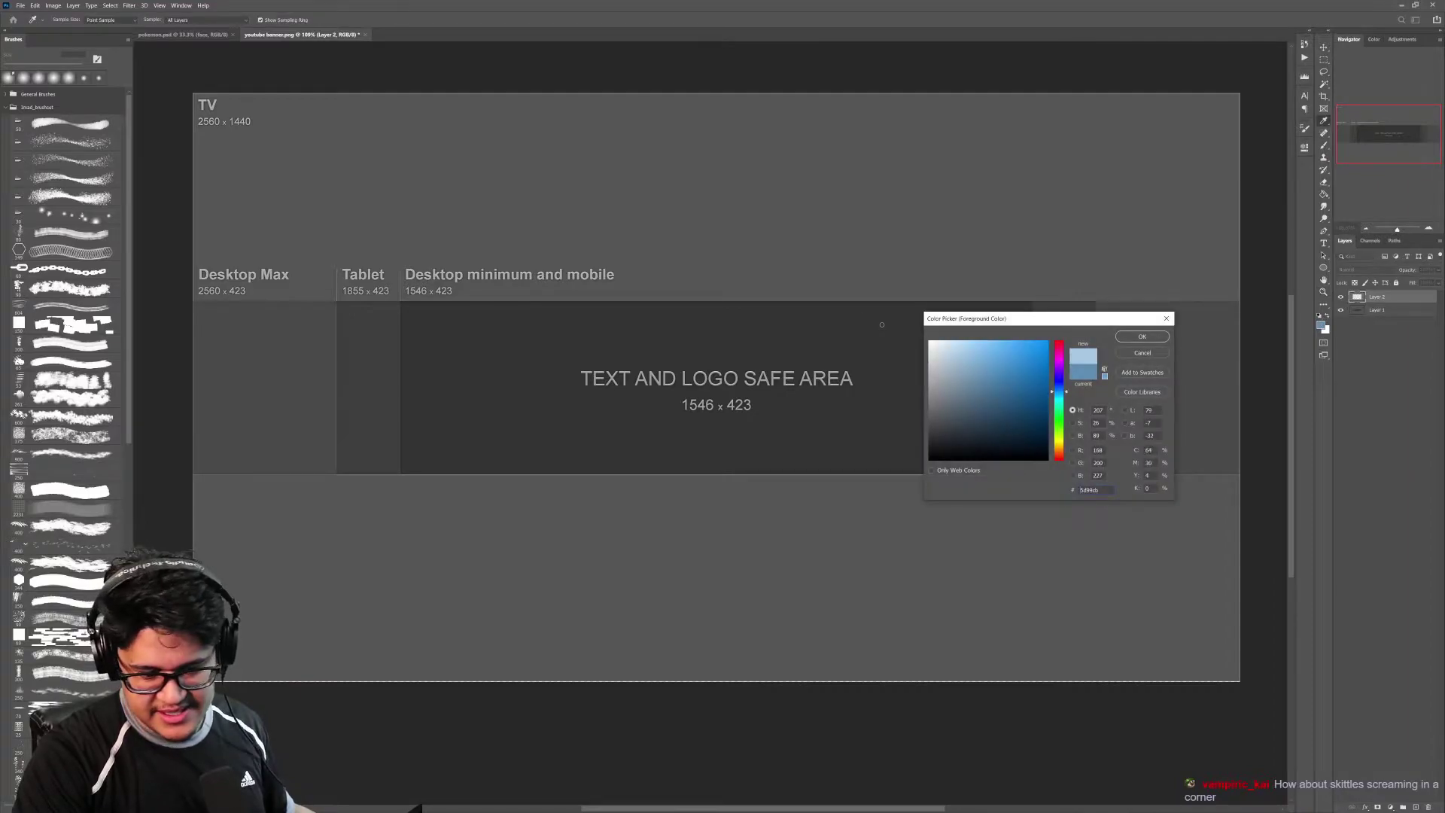
click(1152, 336)
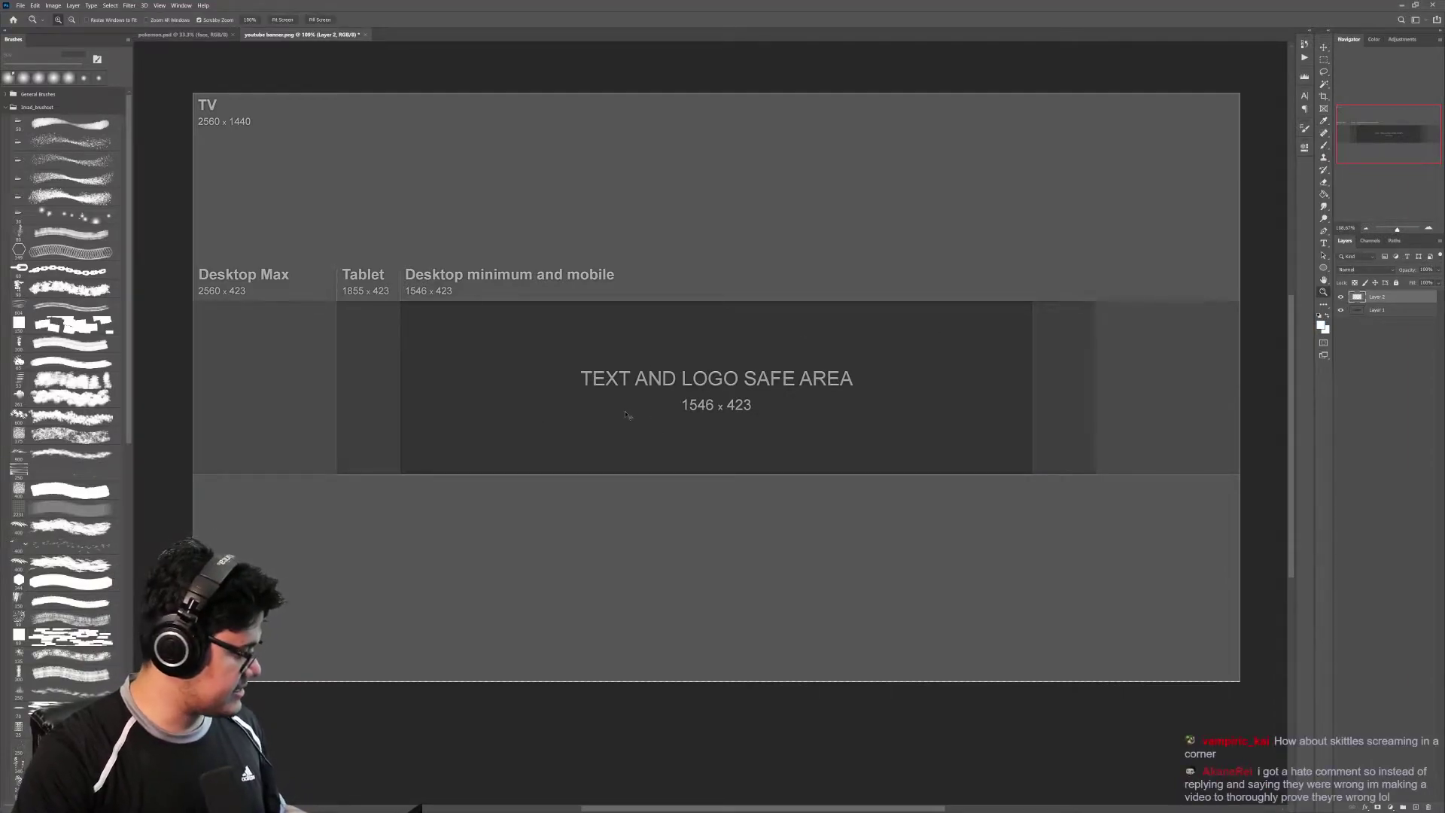
key(b)
drag(526, 407, 973, 426)
mouse_move(347, 270)
mouse_down()
mouse_move(484, 290)
mouse_move(671, 552)
mouse_move(594, 413)
mouse_move(723, 316)
mouse_up()
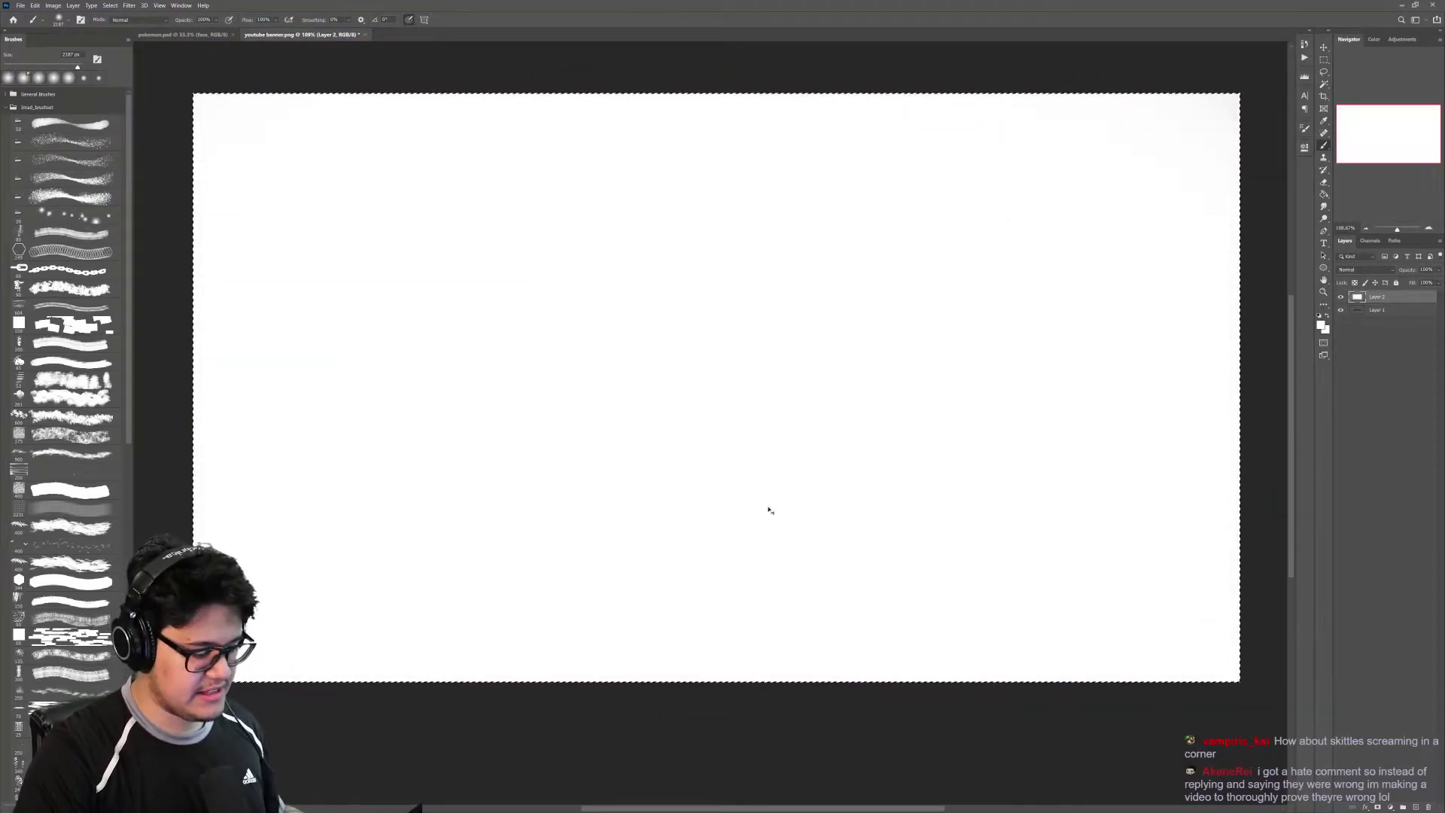
Step: Lower the white layer's opacity to about 84% so the template guides show through faintly
key(z)
drag(896, 381, 918, 390)
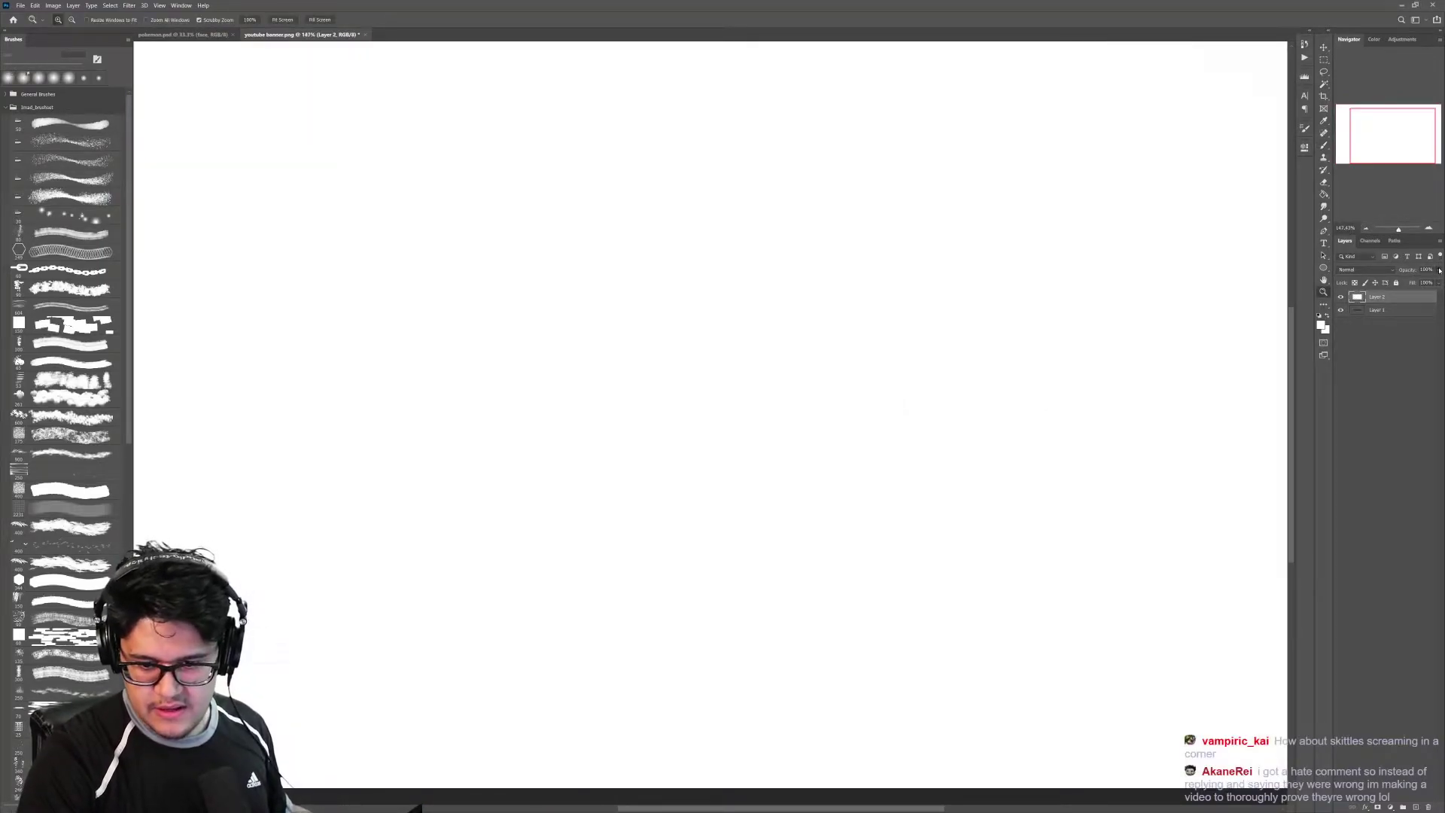
click(1438, 269)
drag(1434, 282, 1437, 281)
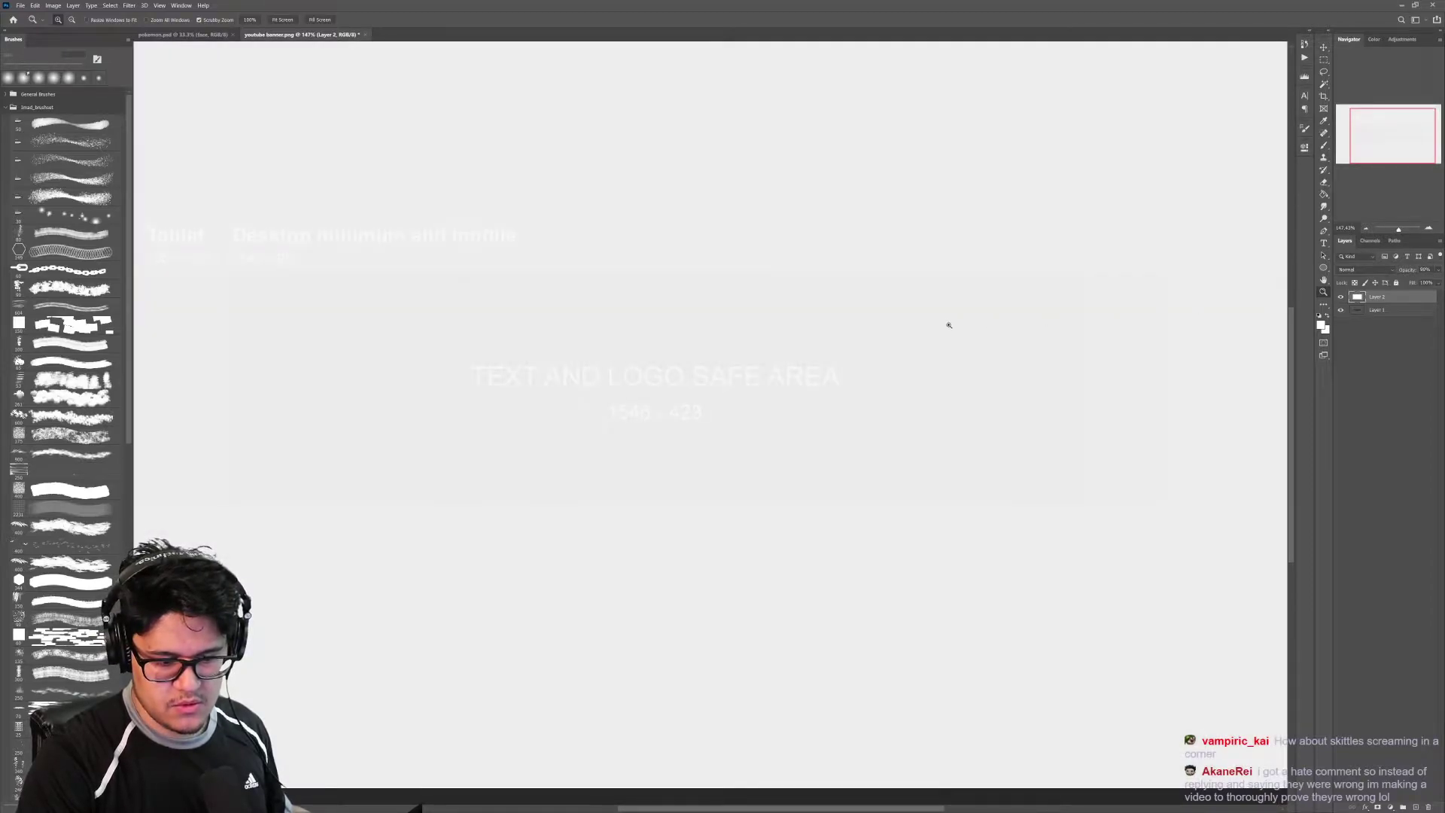
drag(954, 326, 942, 328)
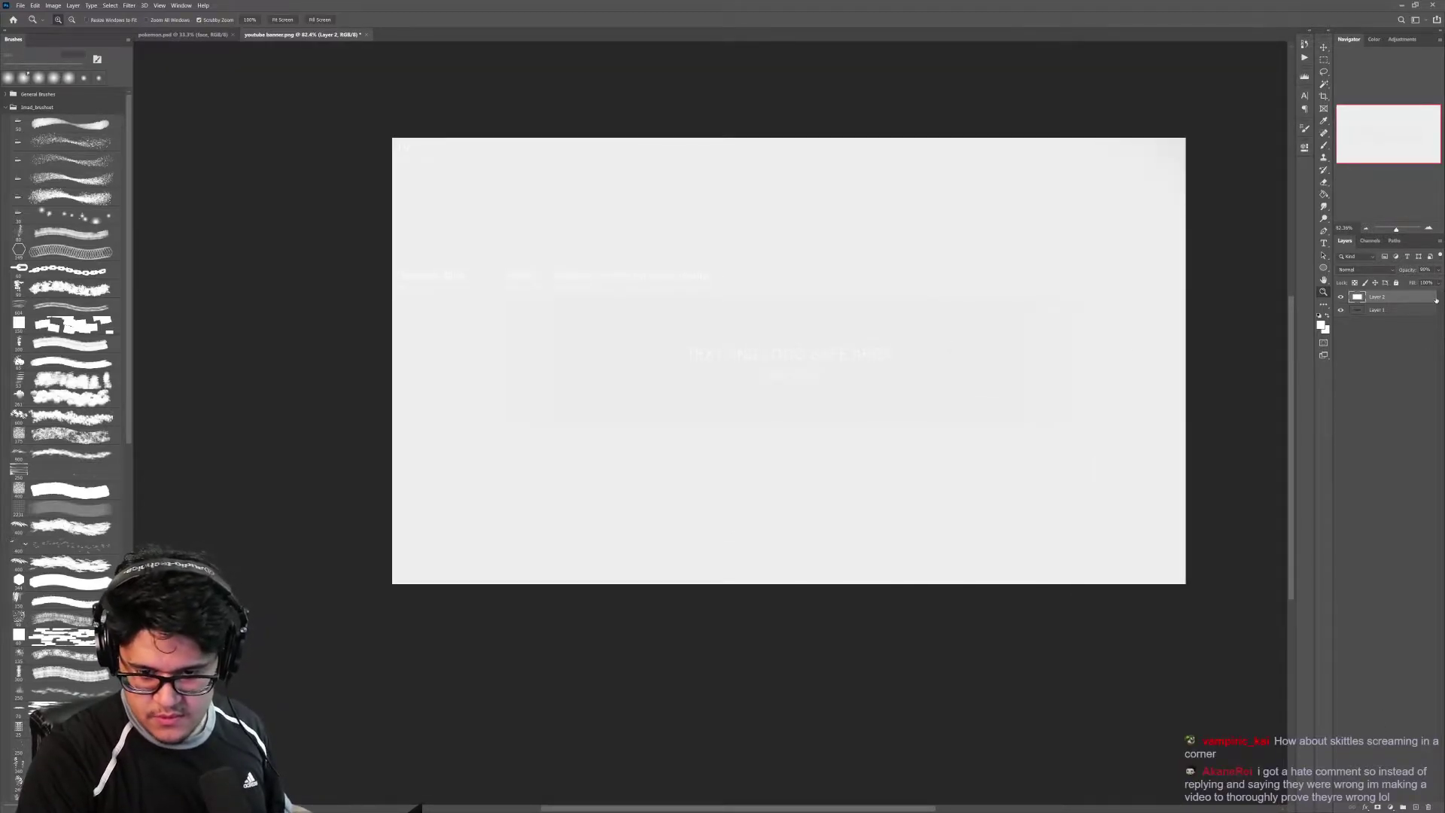
click(1438, 270)
drag(1433, 282, 1430, 282)
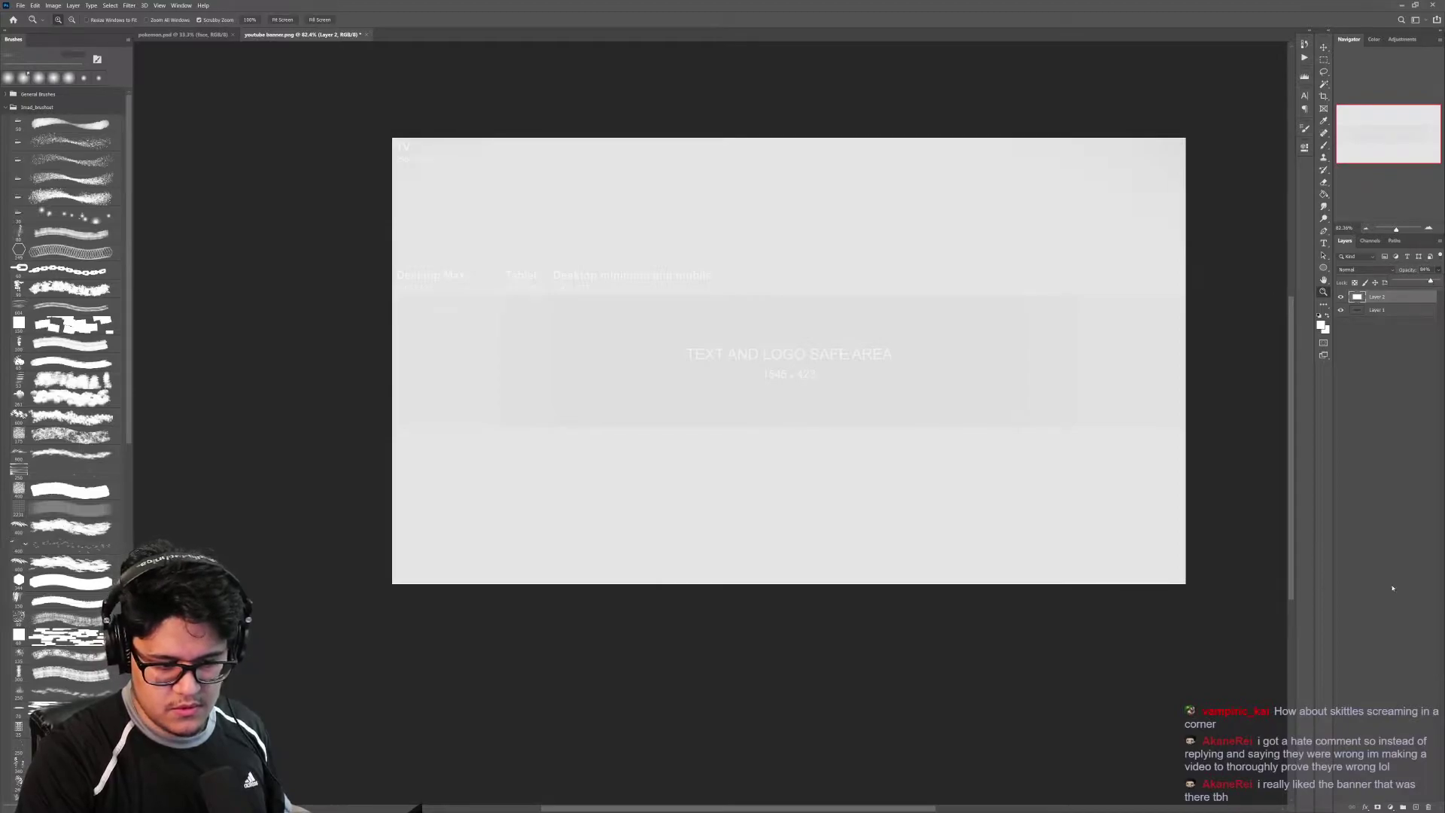
Step: Add a new sketch layer above the white one and set up a small black brush
click(1415, 807)
key(e)
key(b)
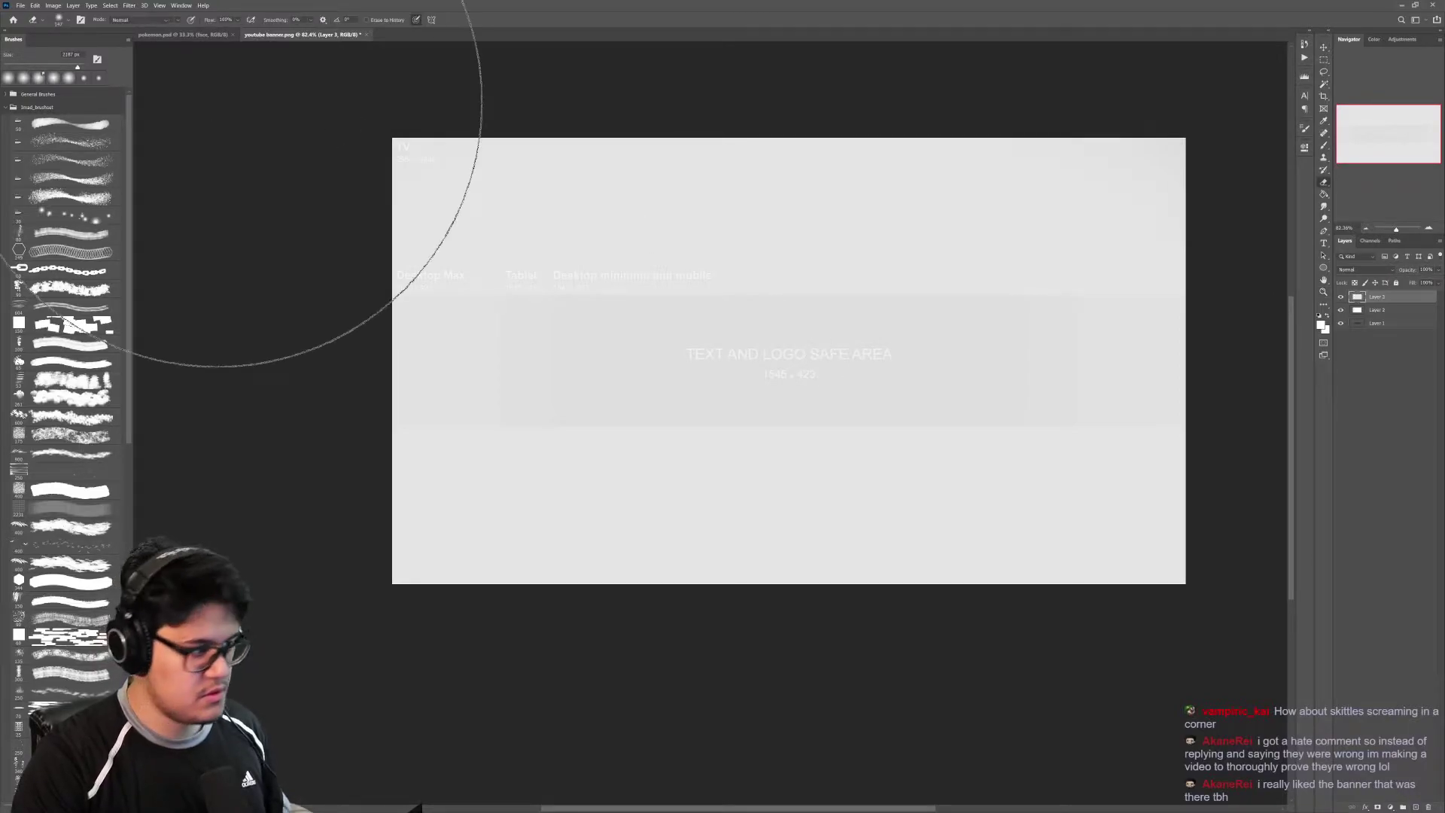
key(d)
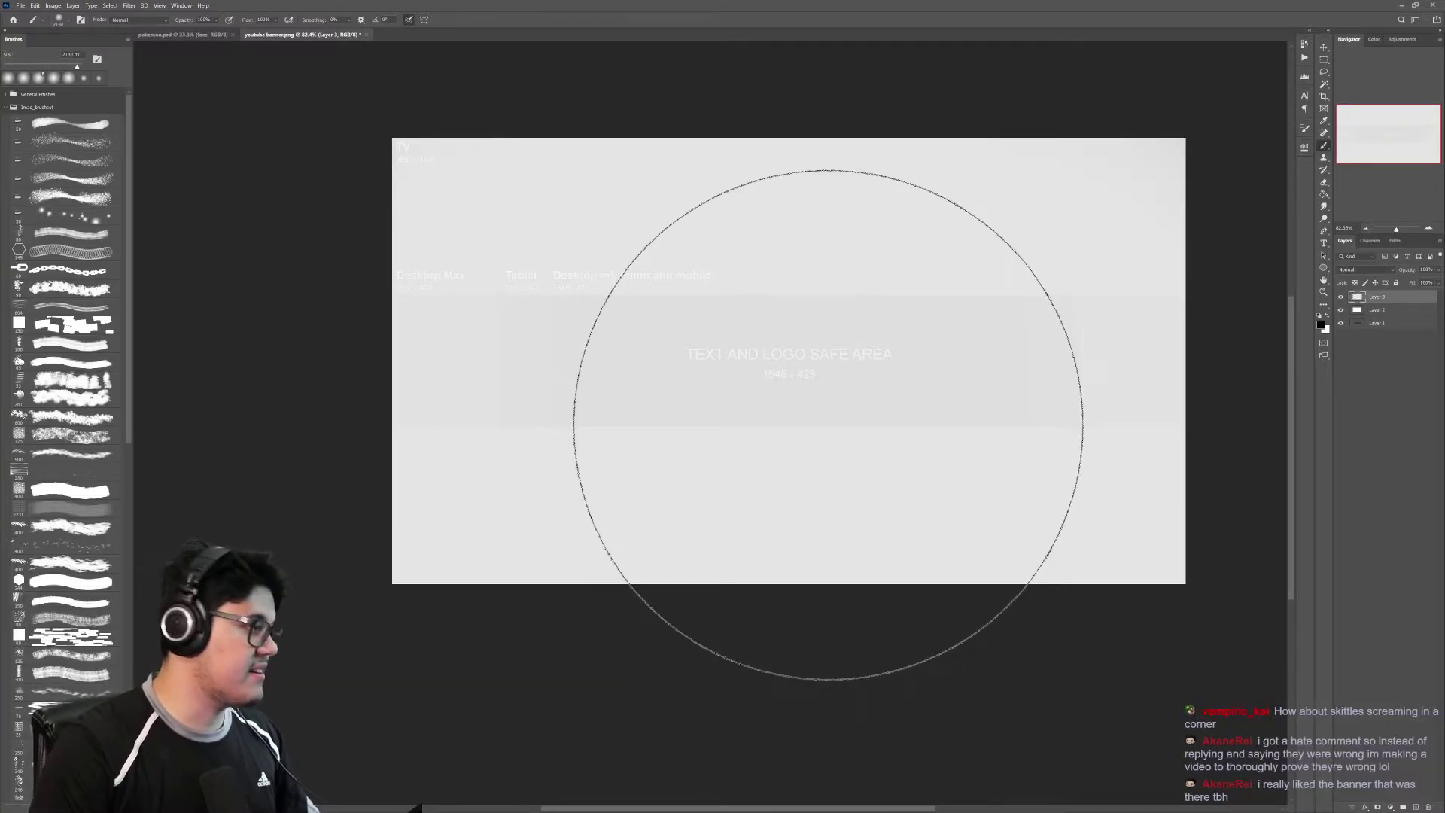
key(bracketleft)
key(bracketleft)
key(bracketleft)
key(bracketleft)
key(bracketleft)
key(bracketleft)
key(bracketleft)
key(bracketleft)
key(bracketleft)
key(bracketleft)
key(bracketleft)
key(bracketleft)
key(bracketleft)
key(bracketleft)
key(bracketleft)
key(bracketleft)
key(bracketleft)
key(bracketleft)
key(bracketleft)
key(bracketleft)
key(bracketleft)
key(bracketleft)
key(bracketleft)
key(bracketleft)
key(bracketleft)
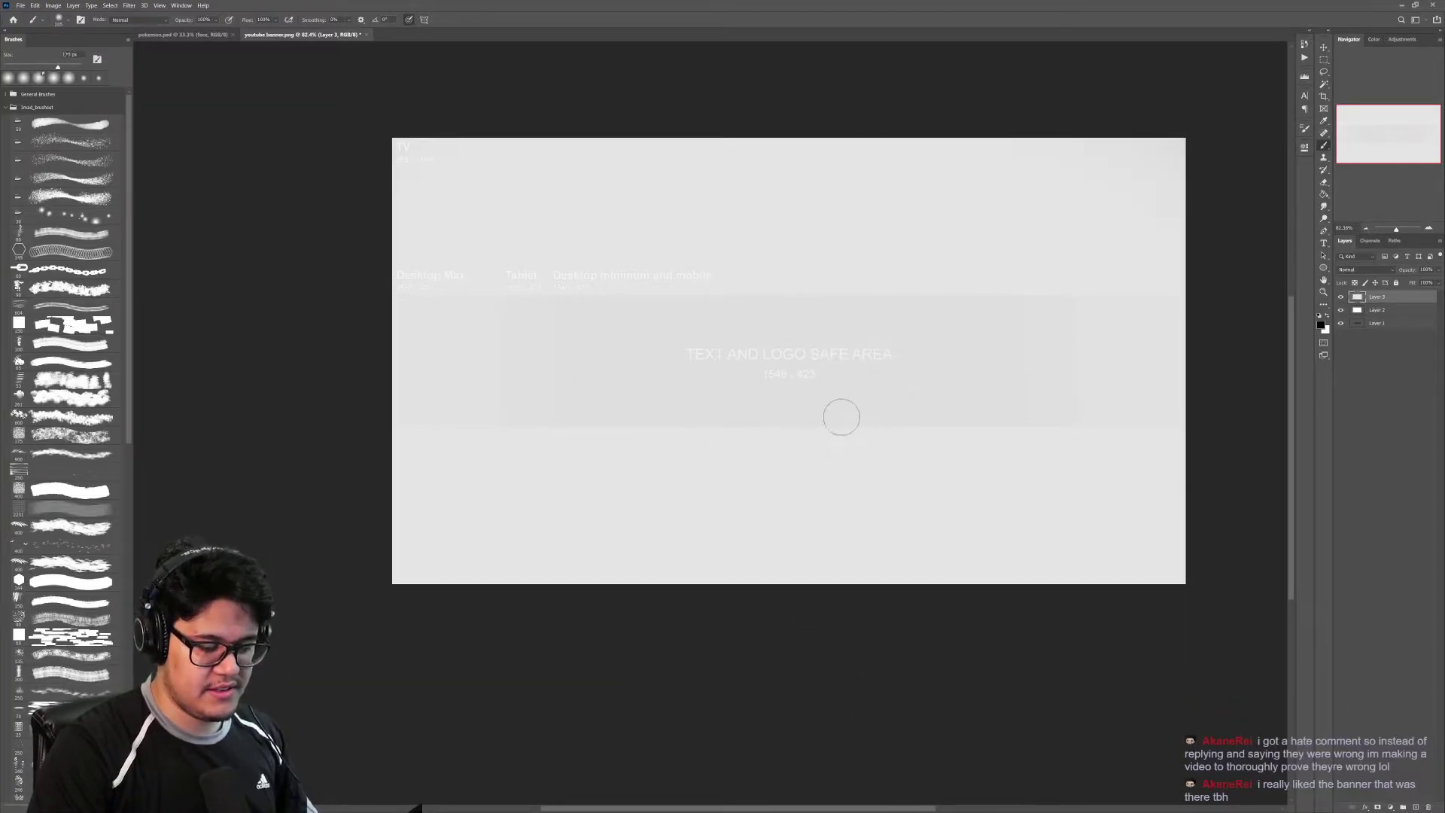
key(bracketleft)
key(bracketleft)
key(bracketleft)
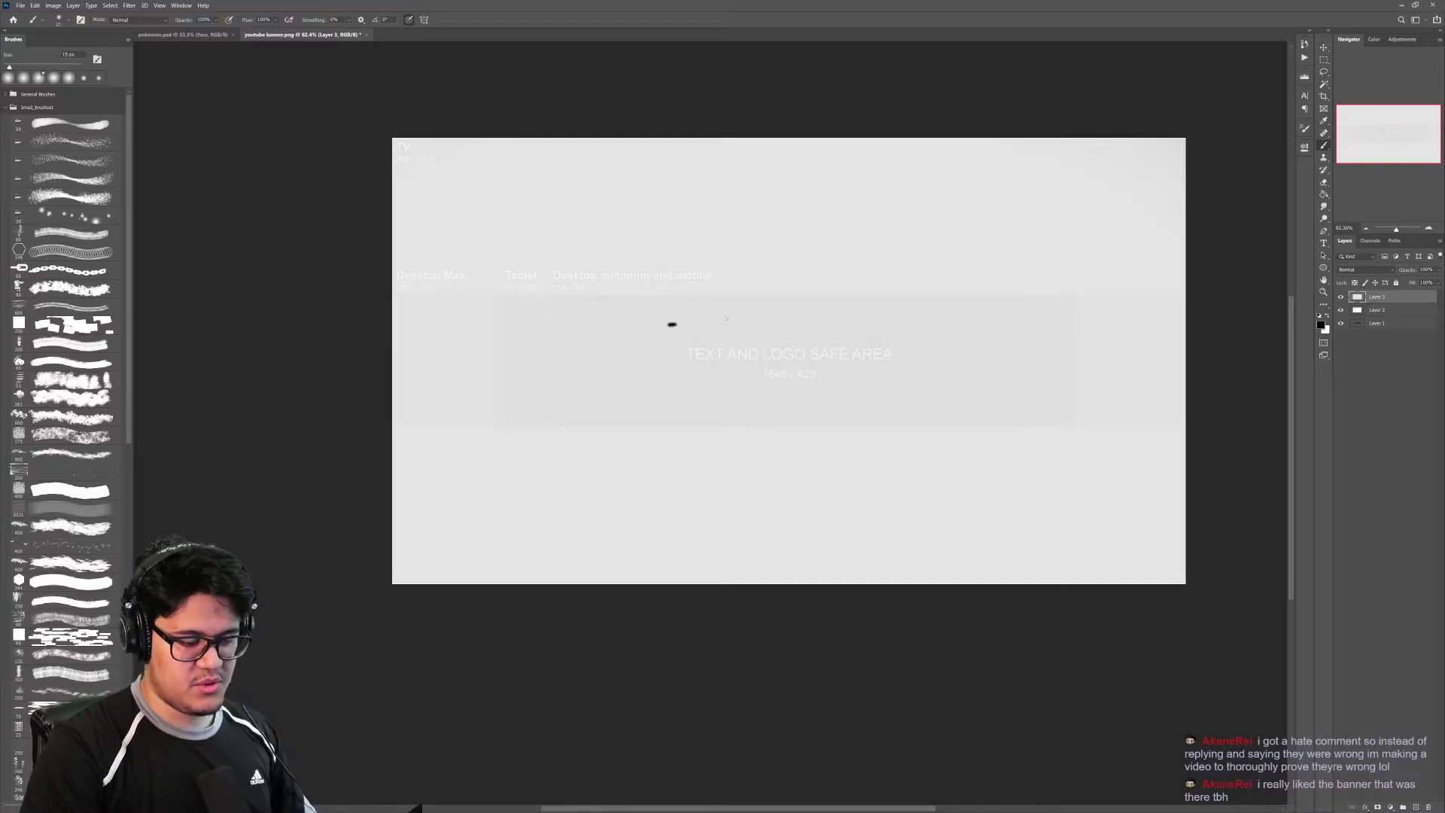
drag(670, 317, 919, 438)
key(ctrl+z)
scroll(784, 377, up, 3)
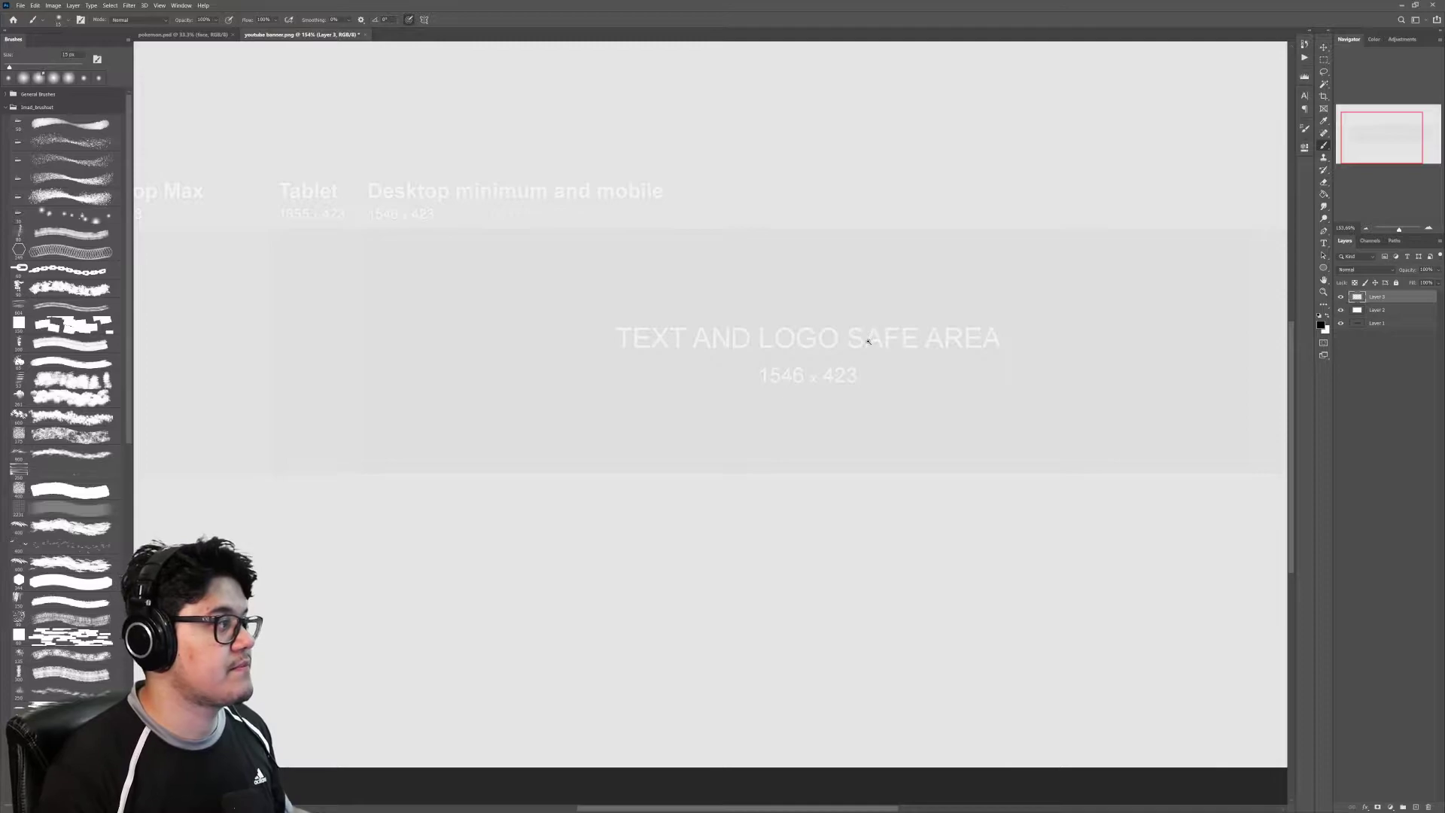
mouse_move(892, 315)
mouse_down()
mouse_move(864, 323)
mouse_move(898, 324)
mouse_up()
mouse_move(848, 376)
mouse_down()
mouse_move(771, 359)
mouse_move(757, 377)
mouse_move(876, 350)
mouse_up()
key(ctrl+z)
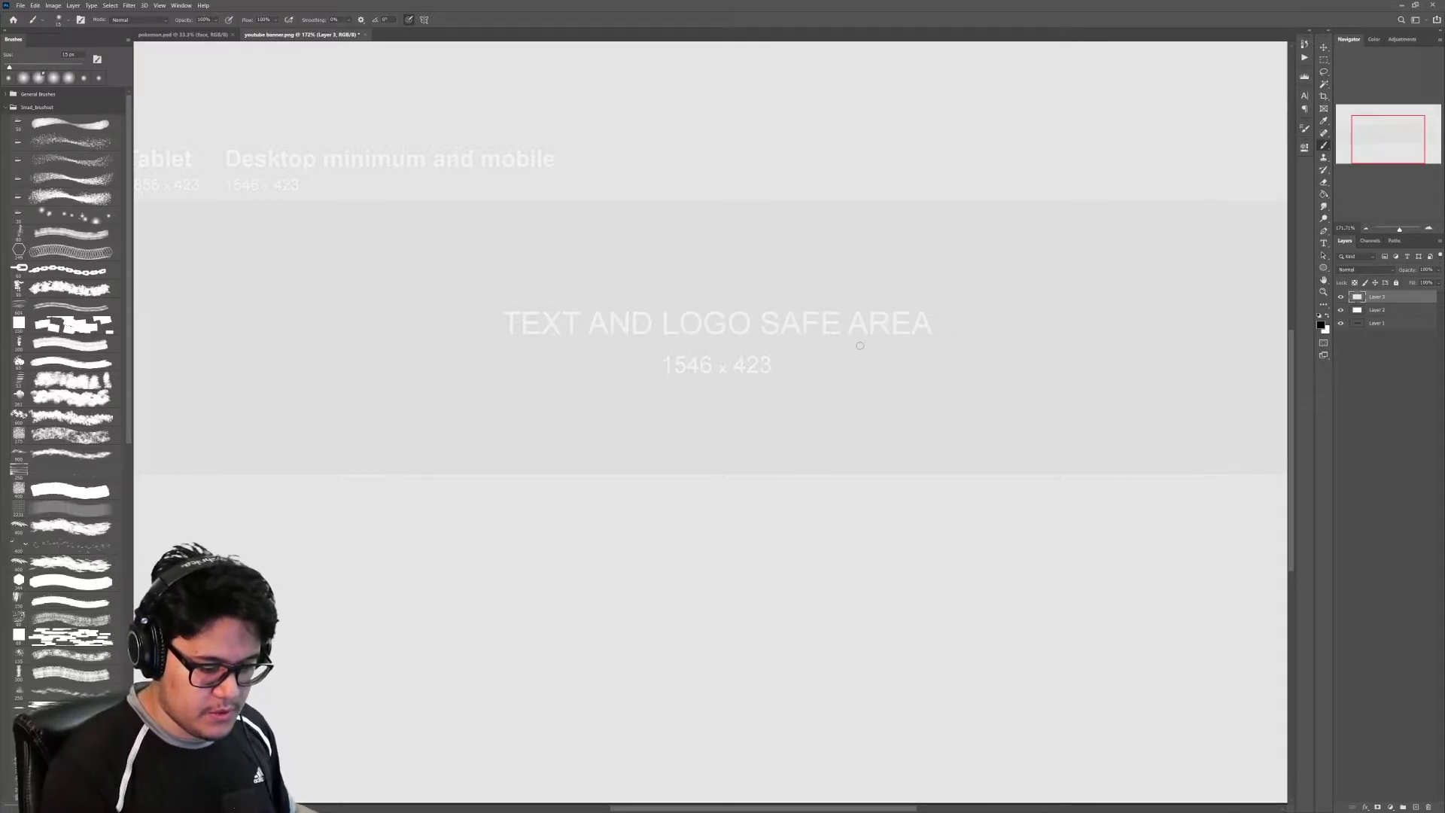
mouse_move(860, 345)
mouse_down()
mouse_move(890, 309)
mouse_move(831, 351)
mouse_move(914, 409)
mouse_up()
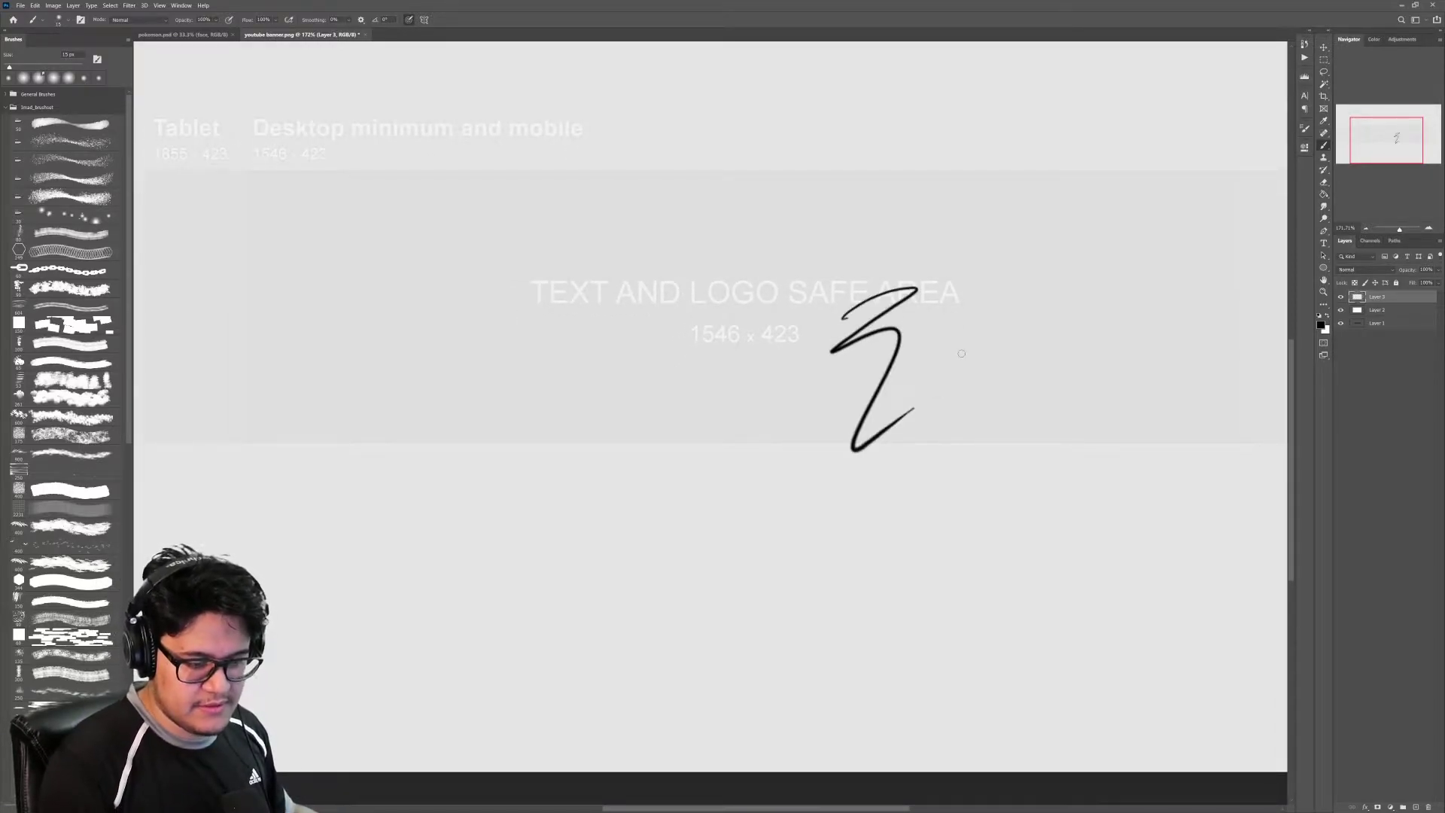
key(ctrl+z)
drag(947, 354, 889, 362)
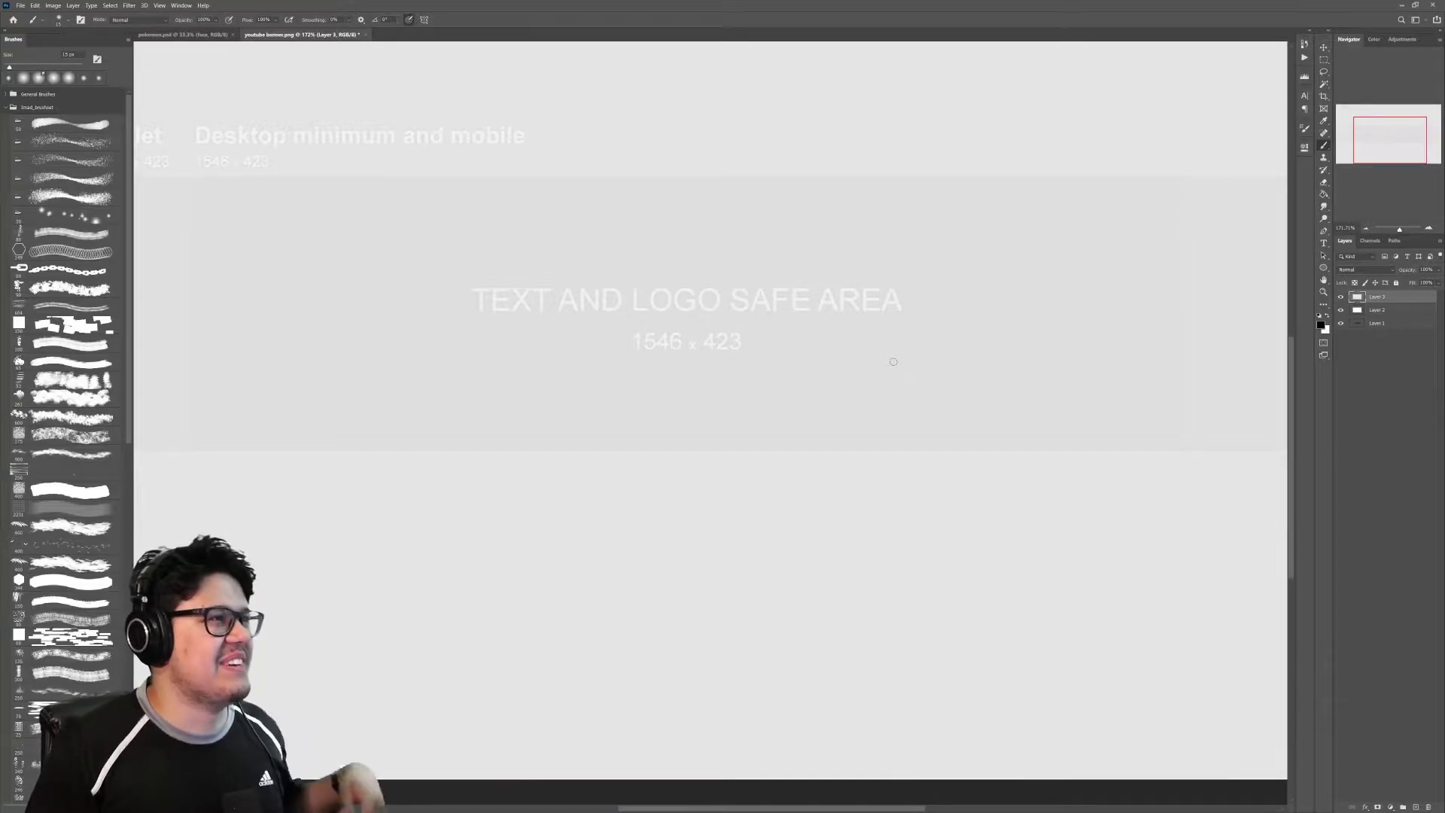
mouse_move(909, 322)
mouse_down()
mouse_move(876, 358)
mouse_move(872, 428)
mouse_move(959, 359)
mouse_up()
key(ctrl+z)
Step: Switch the brush to the hard round tip from General Brushes and undo a test stroke
right_click(956, 342)
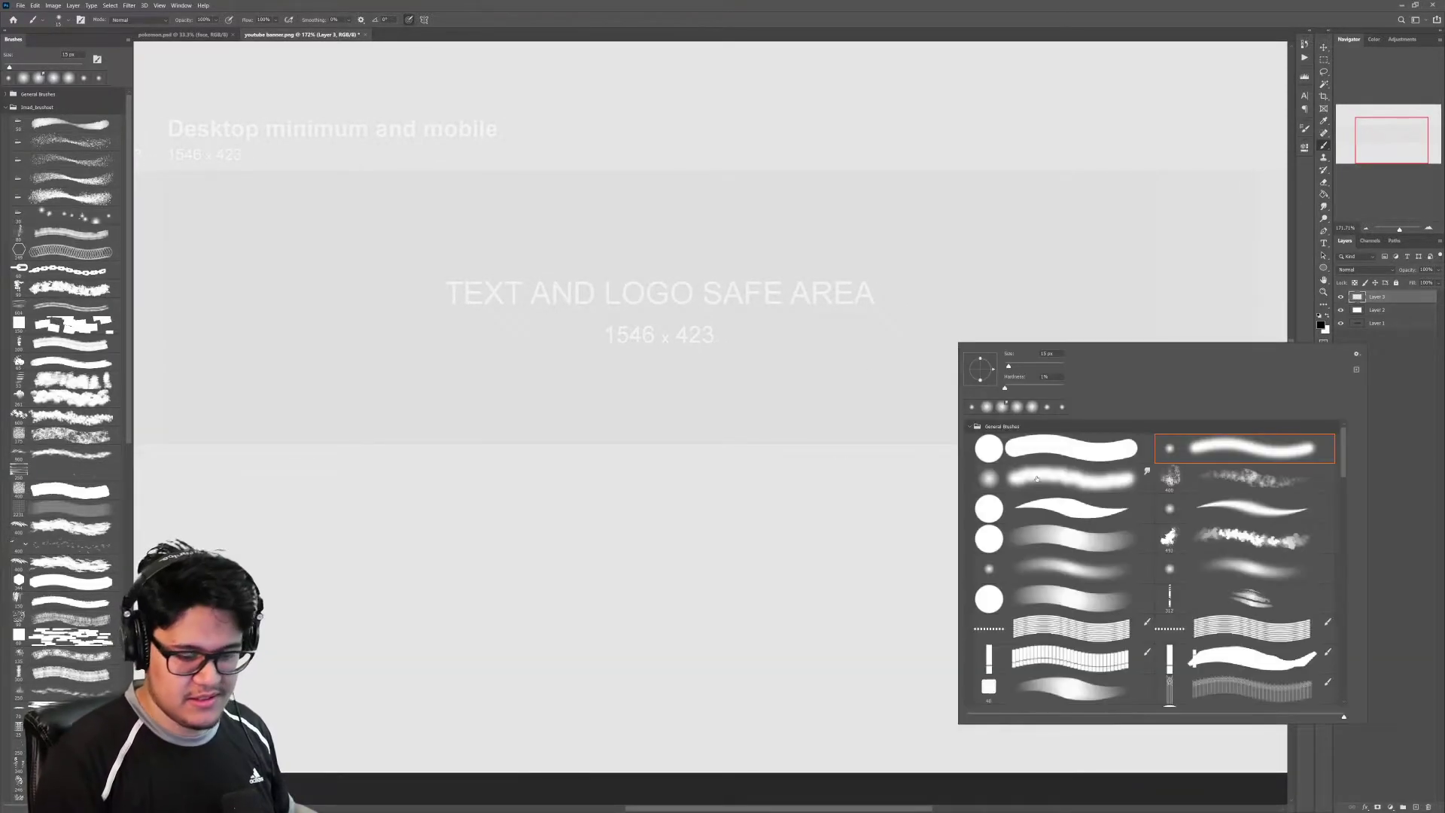
click(1061, 442)
mouse_move(833, 346)
mouse_down()
mouse_move(836, 403)
mouse_move(882, 474)
mouse_up()
key(ctrl+z)
mouse_move(992, 387)
mouse_down()
mouse_move(913, 409)
mouse_move(881, 395)
mouse_move(931, 405)
mouse_move(892, 401)
mouse_move(907, 407)
mouse_up()
key(b)
key(z)
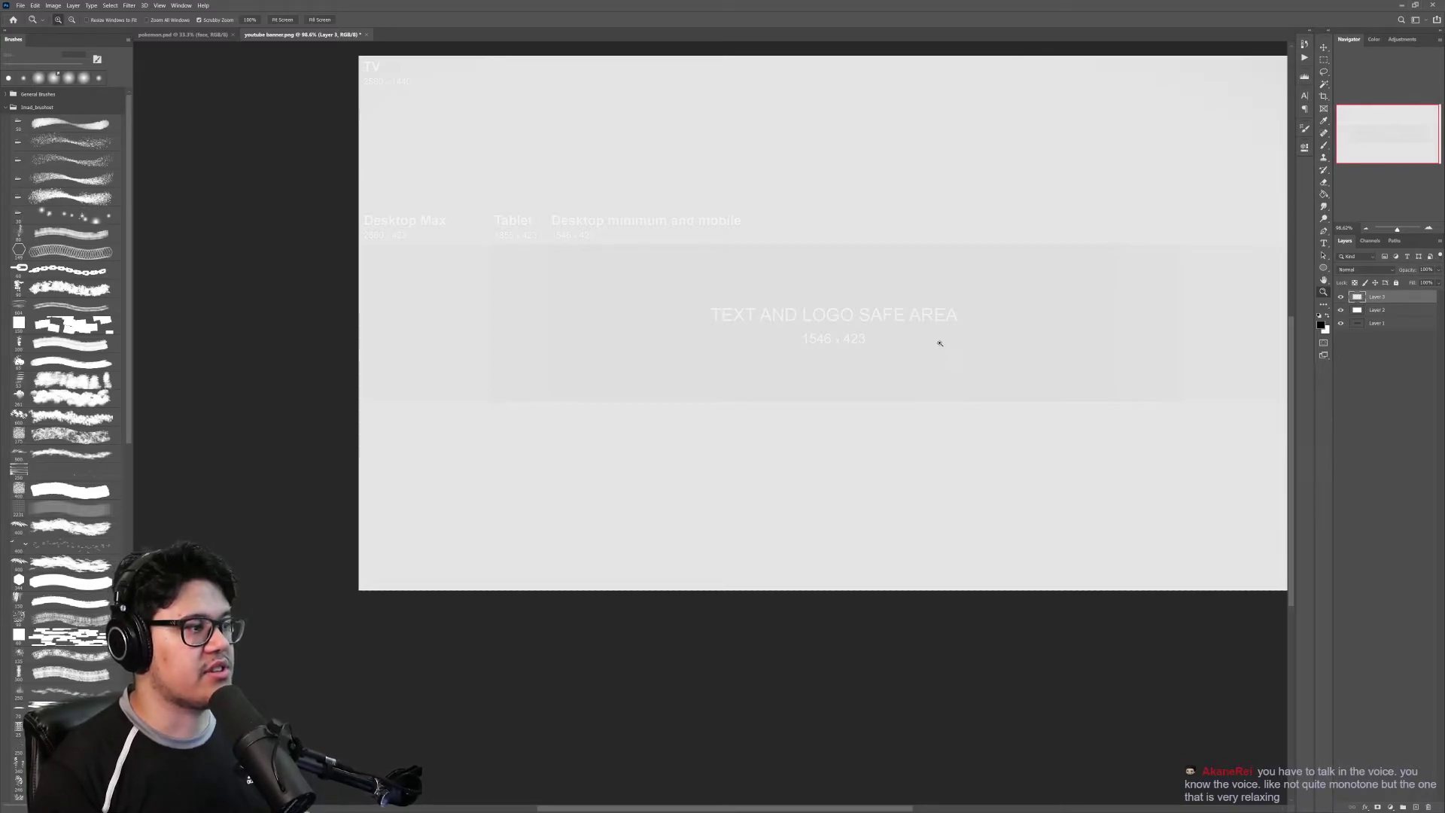
mouse_move(929, 354)
mouse_down()
mouse_move(955, 305)
mouse_move(969, 305)
mouse_move(943, 328)
mouse_up()
key(b)
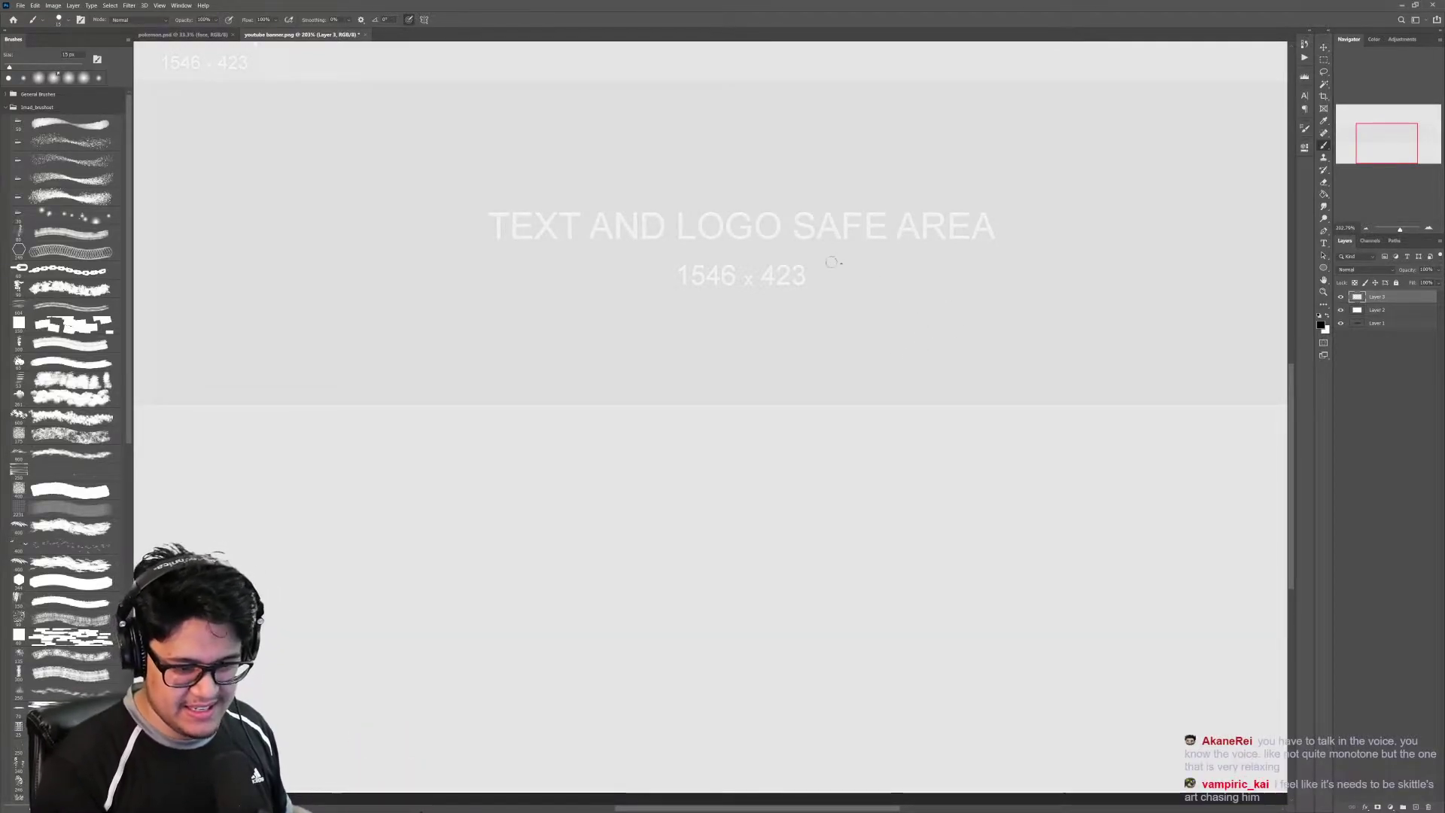
drag(831, 245, 949, 347)
key(ctrl+z)
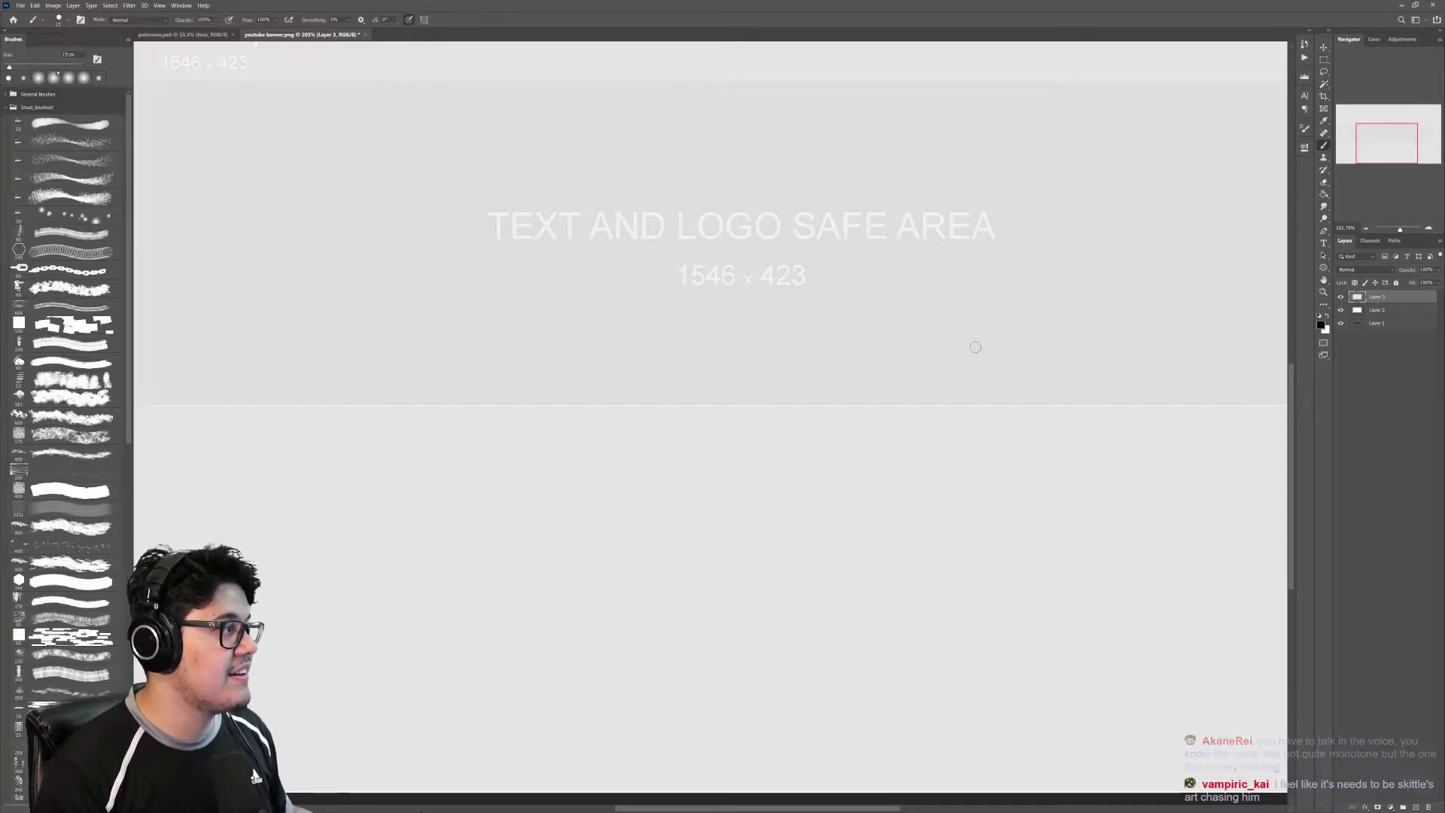
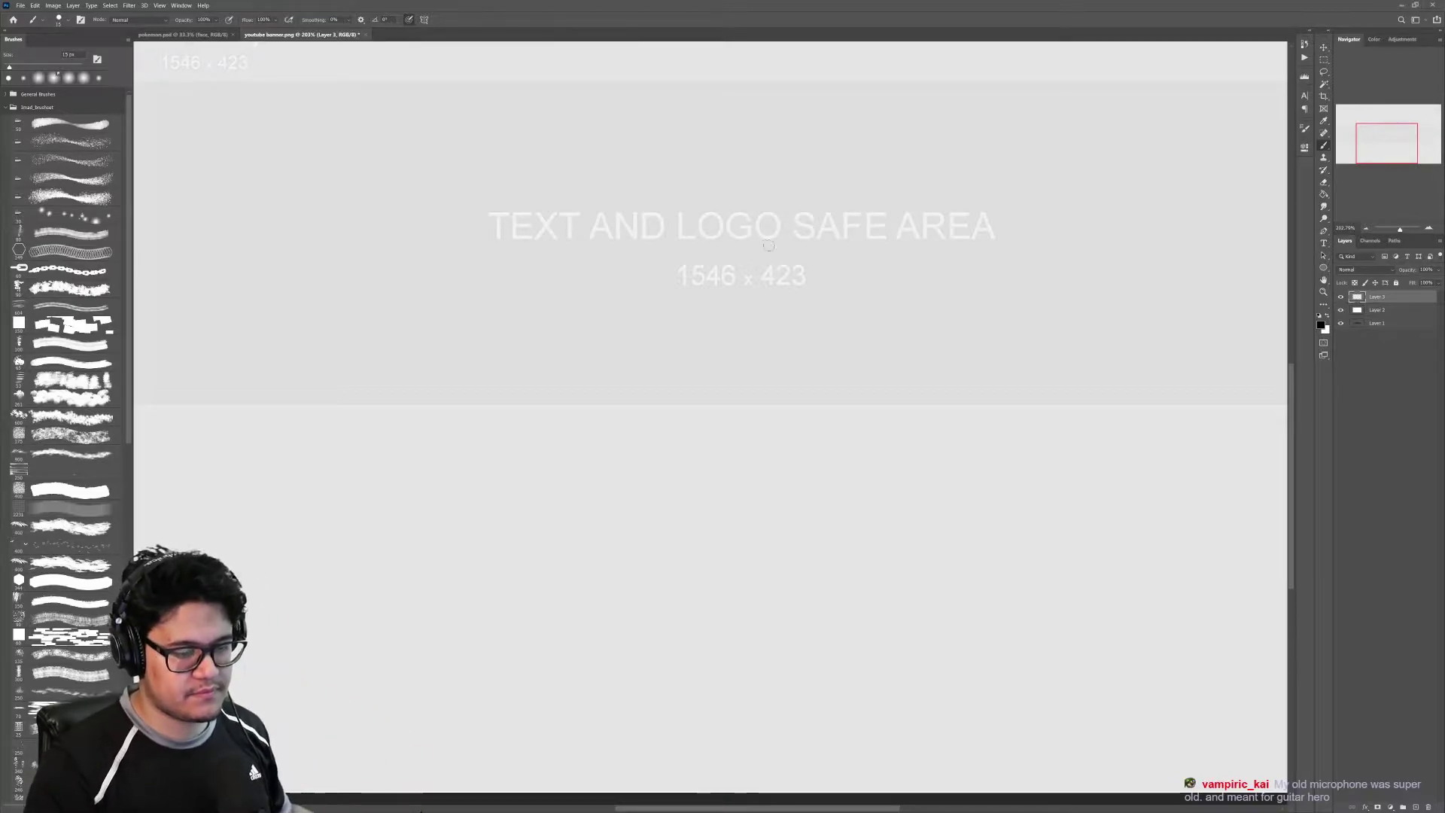
key(z)
drag(840, 250, 922, 261)
drag(829, 308, 794, 306)
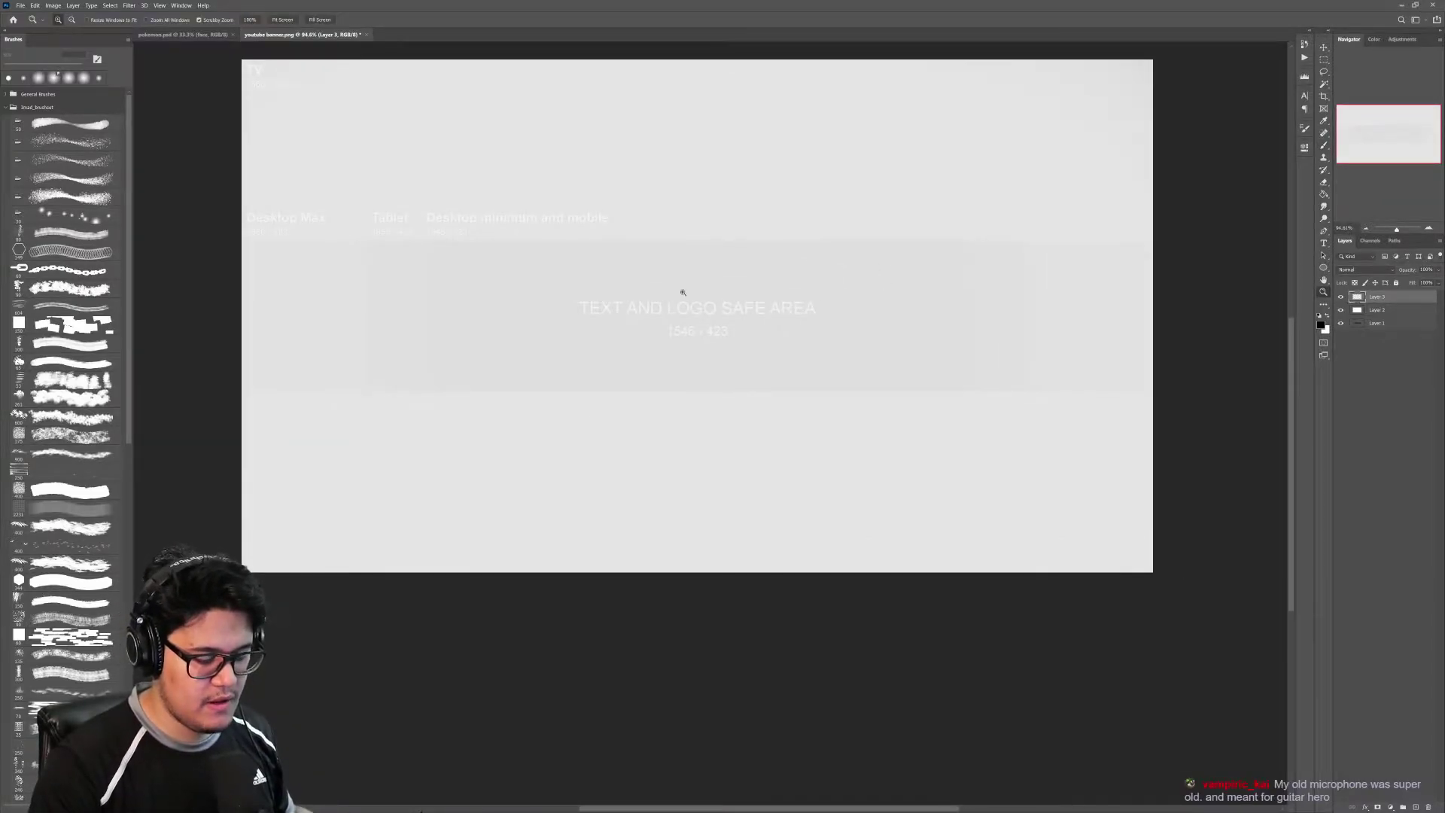
scroll(682, 292, up, 3)
key(b)
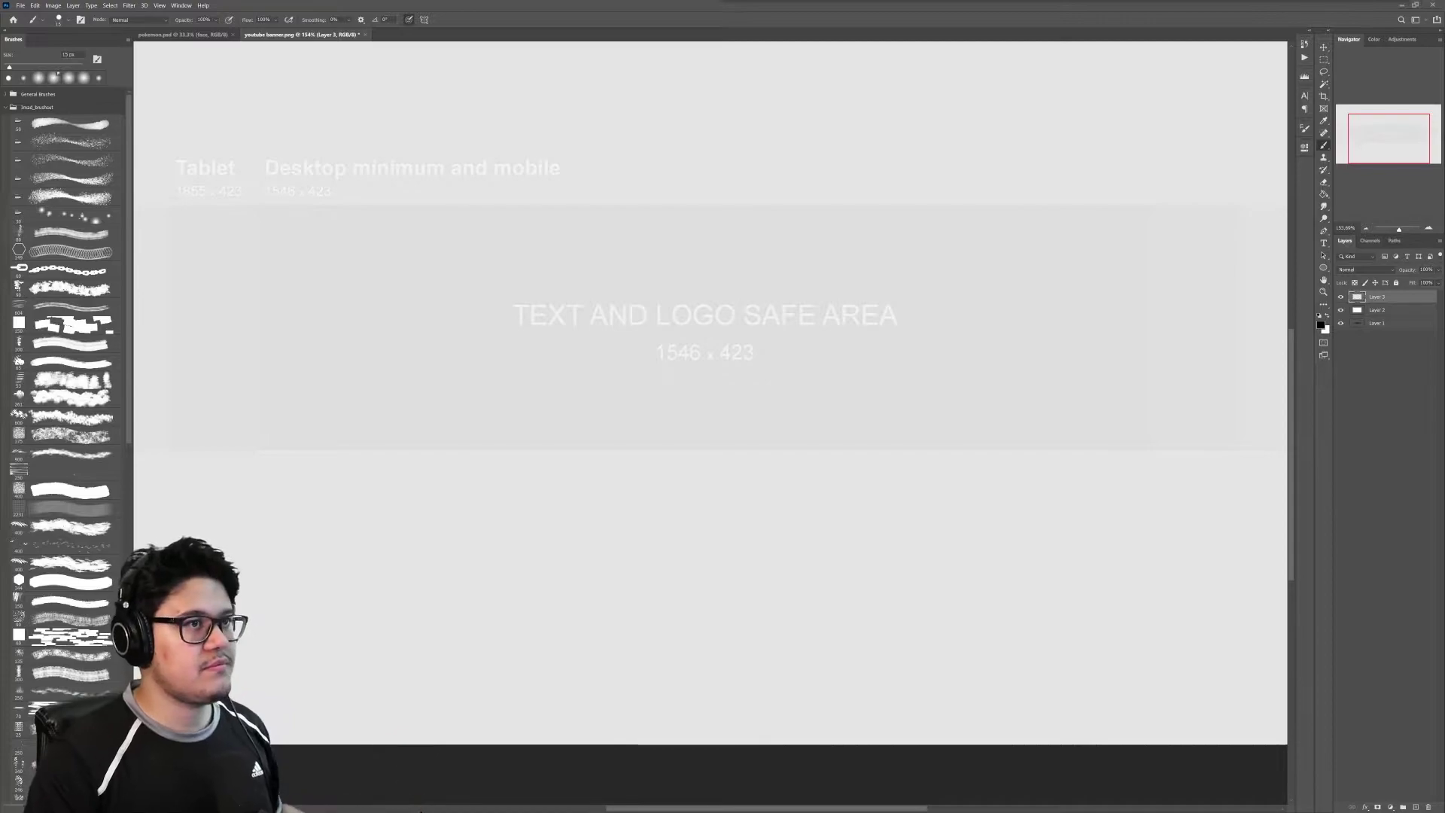
key(z)
drag(762, 332, 827, 360)
key(b)
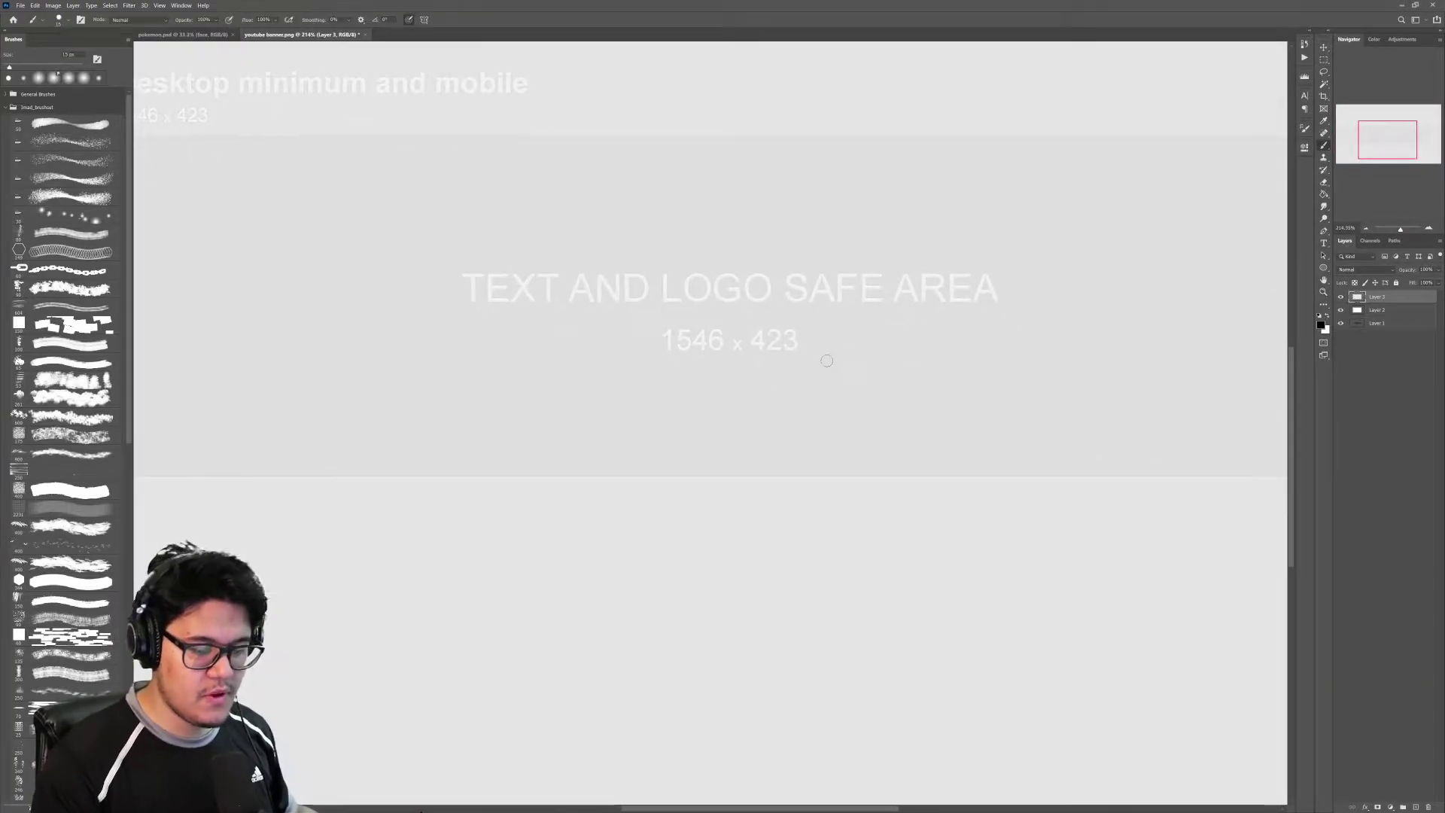
mouse_move(721, 246)
mouse_down()
mouse_move(750, 301)
mouse_move(739, 333)
mouse_up()
key(ctrl+z)
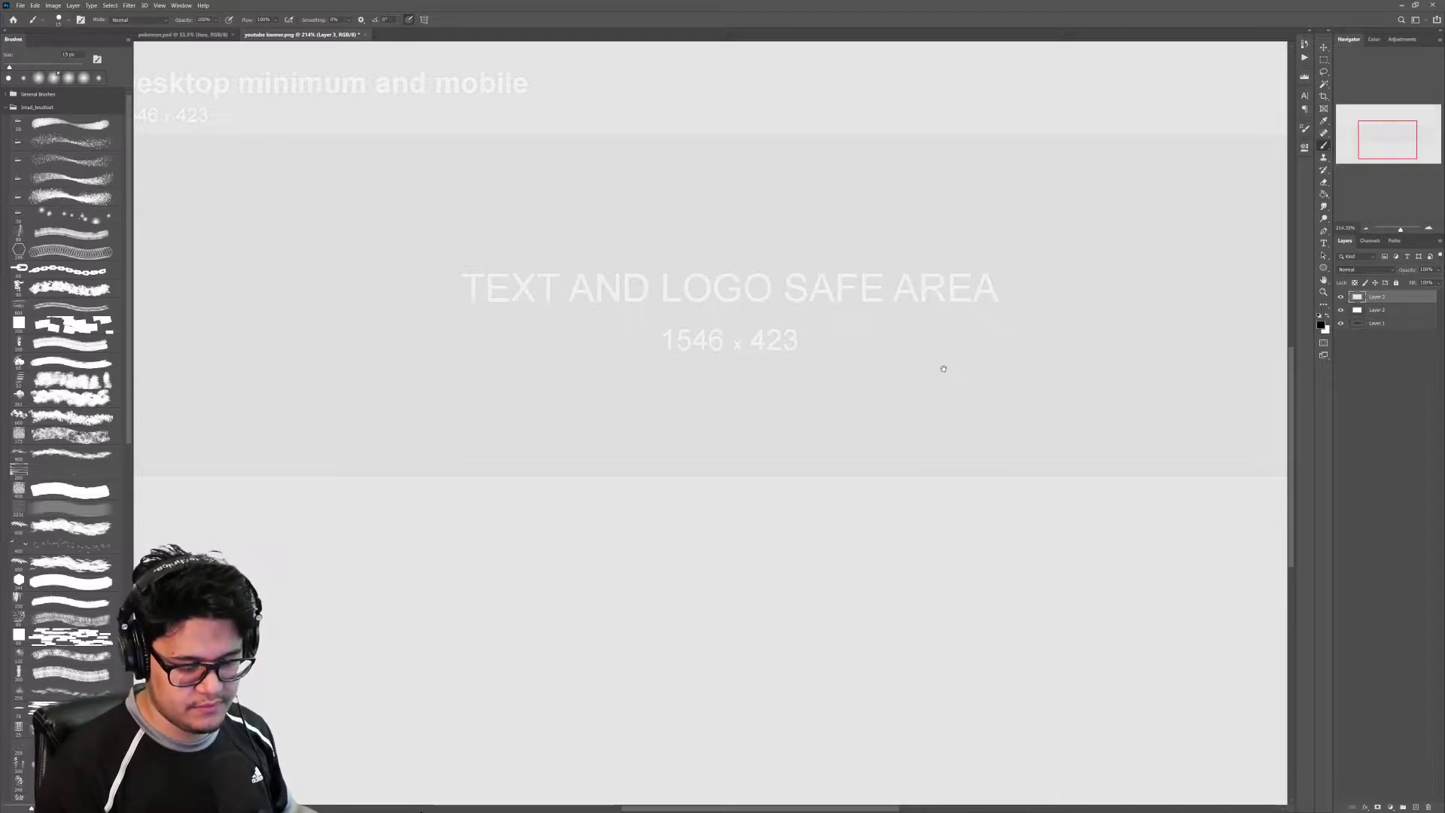
Step: Handwrite the word "Stream" in black across the middle of the text and logo safe area
drag(942, 368, 1021, 400)
mouse_move(675, 276)
mouse_down()
mouse_move(634, 343)
mouse_move(706, 342)
mouse_move(728, 295)
mouse_move(763, 290)
mouse_move(787, 322)
mouse_move(865, 305)
mouse_move(865, 320)
mouse_up()
click(775, 269)
key(ctrl+z)
key(ctrl+z)
key(ctrl+z)
mouse_move(777, 302)
mouse_down()
mouse_move(840, 271)
mouse_move(856, 319)
mouse_up()
mouse_move(859, 320)
mouse_down()
mouse_move(866, 290)
mouse_move(896, 302)
mouse_up()
Step: Handwrite "Finitii" in black, slightly lower and to the right of the word "Stream"
drag(1007, 382, 865, 384)
drag(799, 301, 786, 401)
mouse_move(797, 302)
mouse_down()
mouse_move(789, 396)
mouse_move(824, 351)
mouse_up()
mouse_move(835, 352)
mouse_down()
mouse_move(834, 397)
mouse_move(909, 405)
mouse_up()
click(845, 340)
click(898, 340)
mouse_move(927, 326)
mouse_down()
mouse_move(917, 372)
mouse_move(949, 364)
mouse_up()
mouse_move(963, 365)
mouse_down()
mouse_move(966, 405)
mouse_move(995, 403)
mouse_up()
click(957, 339)
click(984, 339)
Step: Sketch ribbon-like outlines with jagged ends around the words "Stream" and "Finitii"
mouse_move(787, 289)
mouse_down()
mouse_move(1042, 370)
mouse_move(1025, 420)
mouse_move(901, 426)
mouse_move(748, 406)
mouse_move(776, 288)
mouse_move(505, 377)
mouse_move(444, 302)
mouse_move(587, 233)
mouse_move(813, 206)
mouse_move(783, 294)
mouse_up()
drag(913, 382, 938, 400)
mouse_move(830, 459)
mouse_down()
mouse_move(967, 429)
mouse_move(964, 459)
mouse_move(803, 490)
mouse_up()
drag(945, 494, 855, 478)
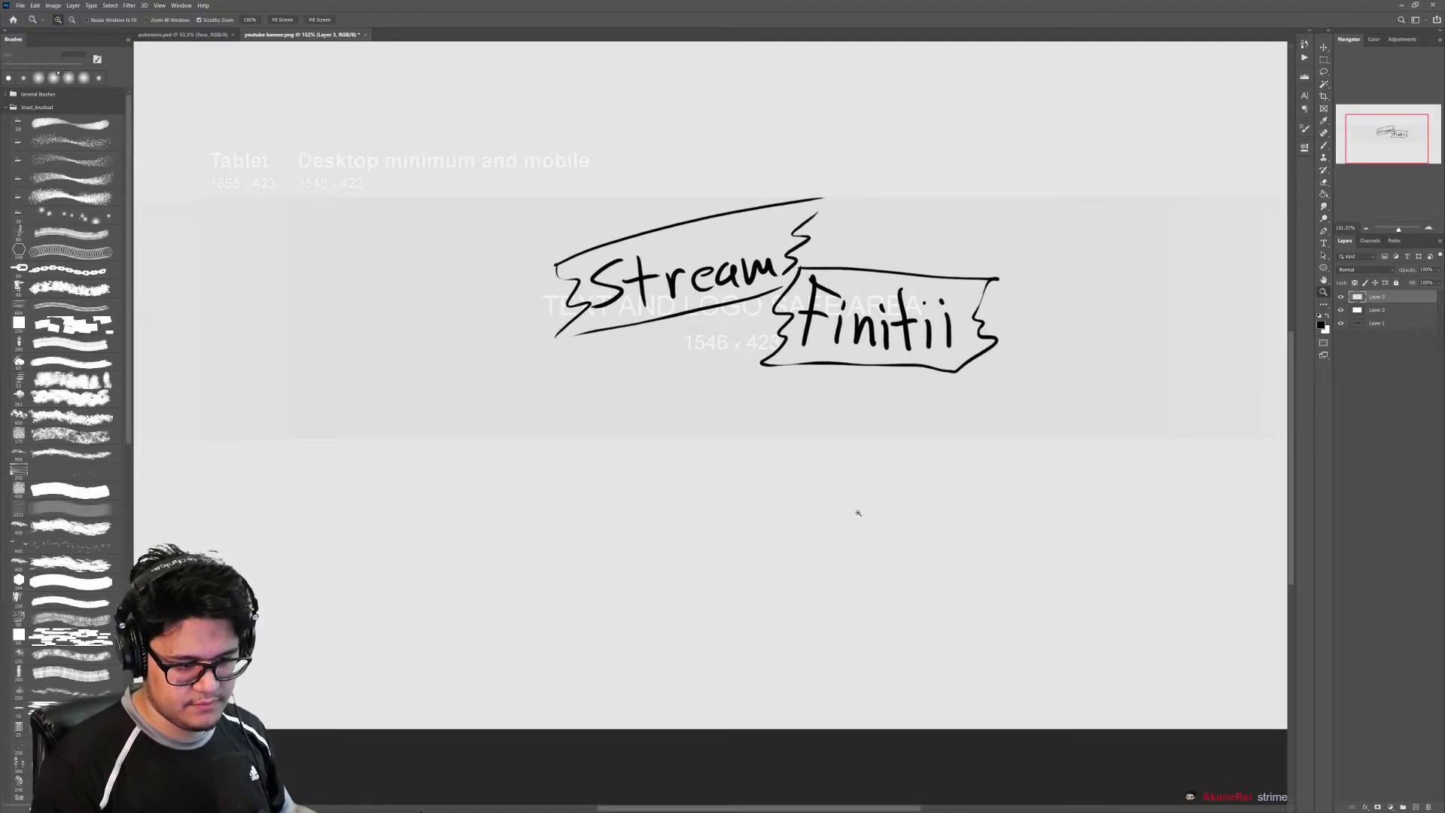
drag(862, 455, 869, 450)
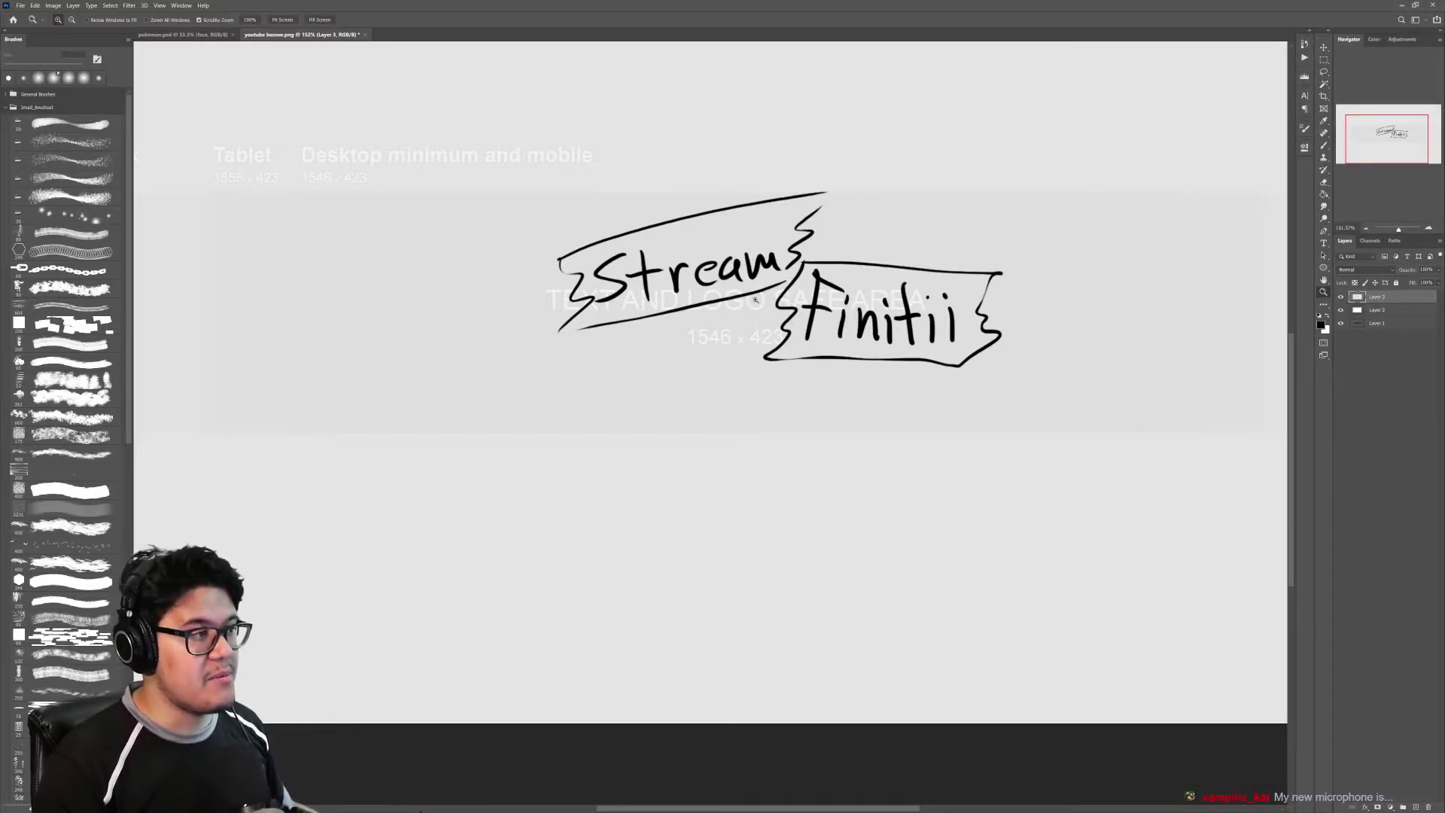
Step: Set up the Eraser with the hard round tip, a smaller size and 100% opacity
mouse_move(873, 344)
mouse_down()
mouse_move(806, 345)
mouse_move(925, 317)
mouse_up()
key(e)
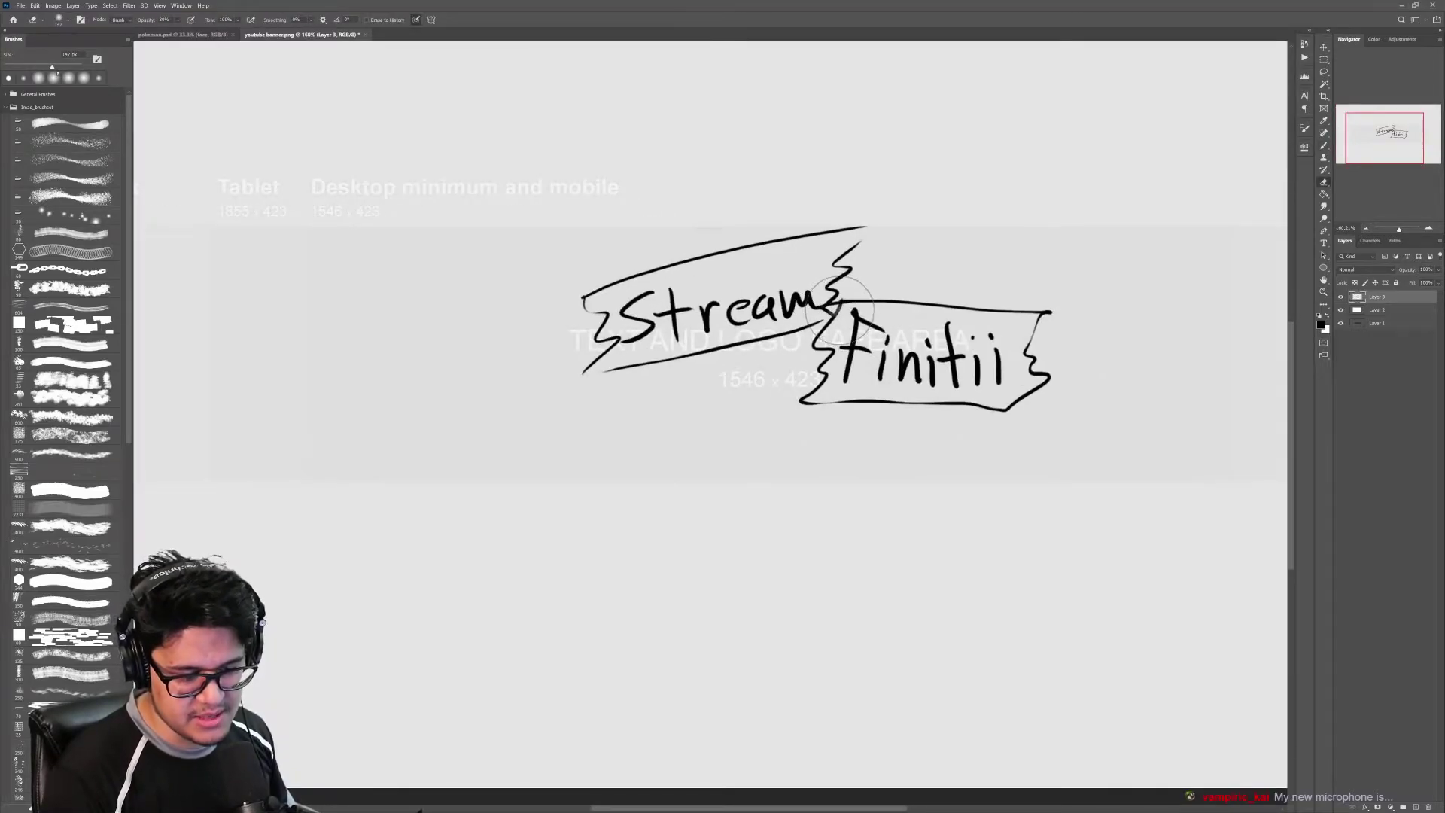
right_click(839, 326)
double_click(950, 433)
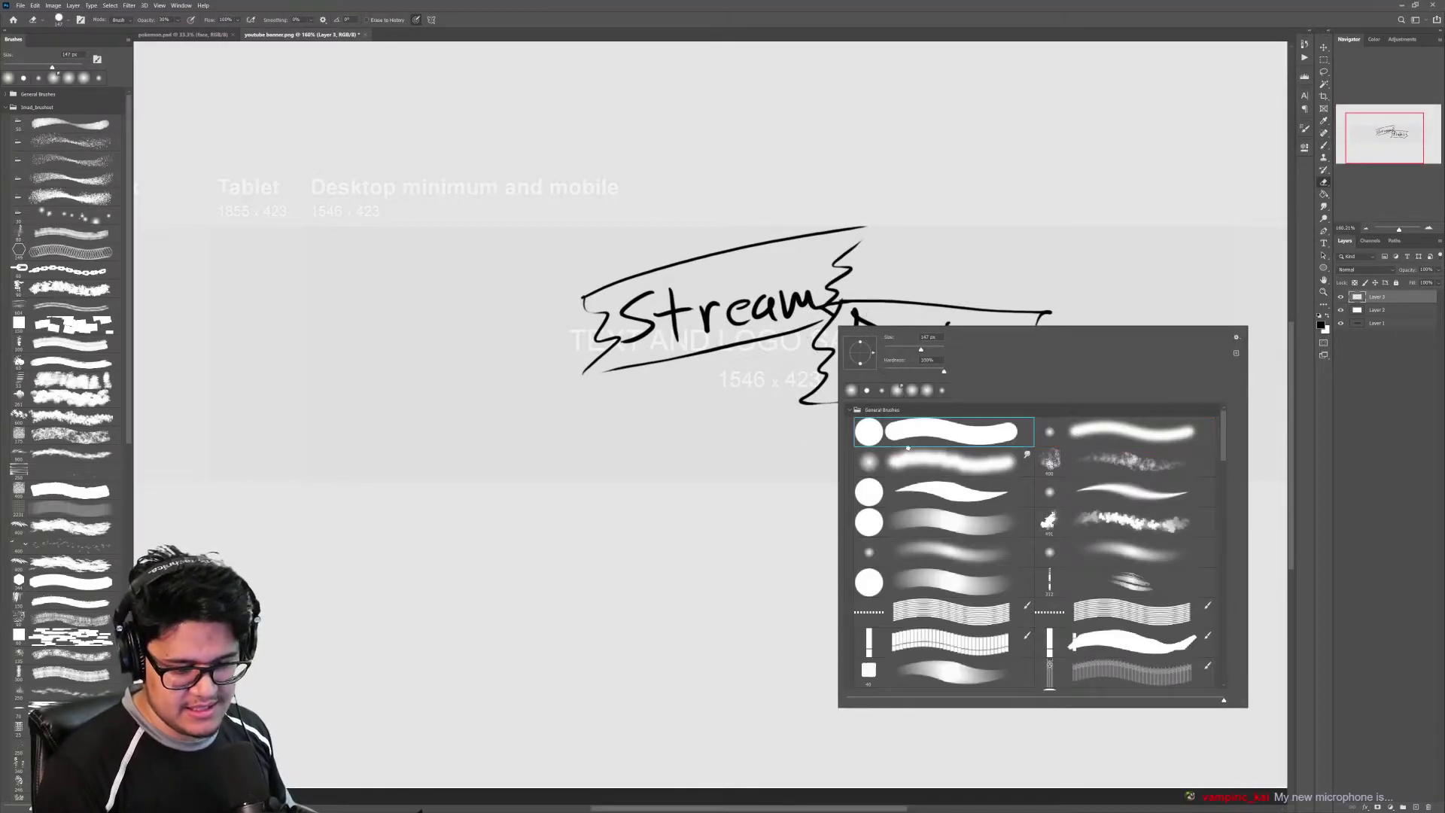
key(bracketleft)
key(bracketleft)
key(bracketleft)
key(bracketleft)
key(bracketleft)
key(bracketleft)
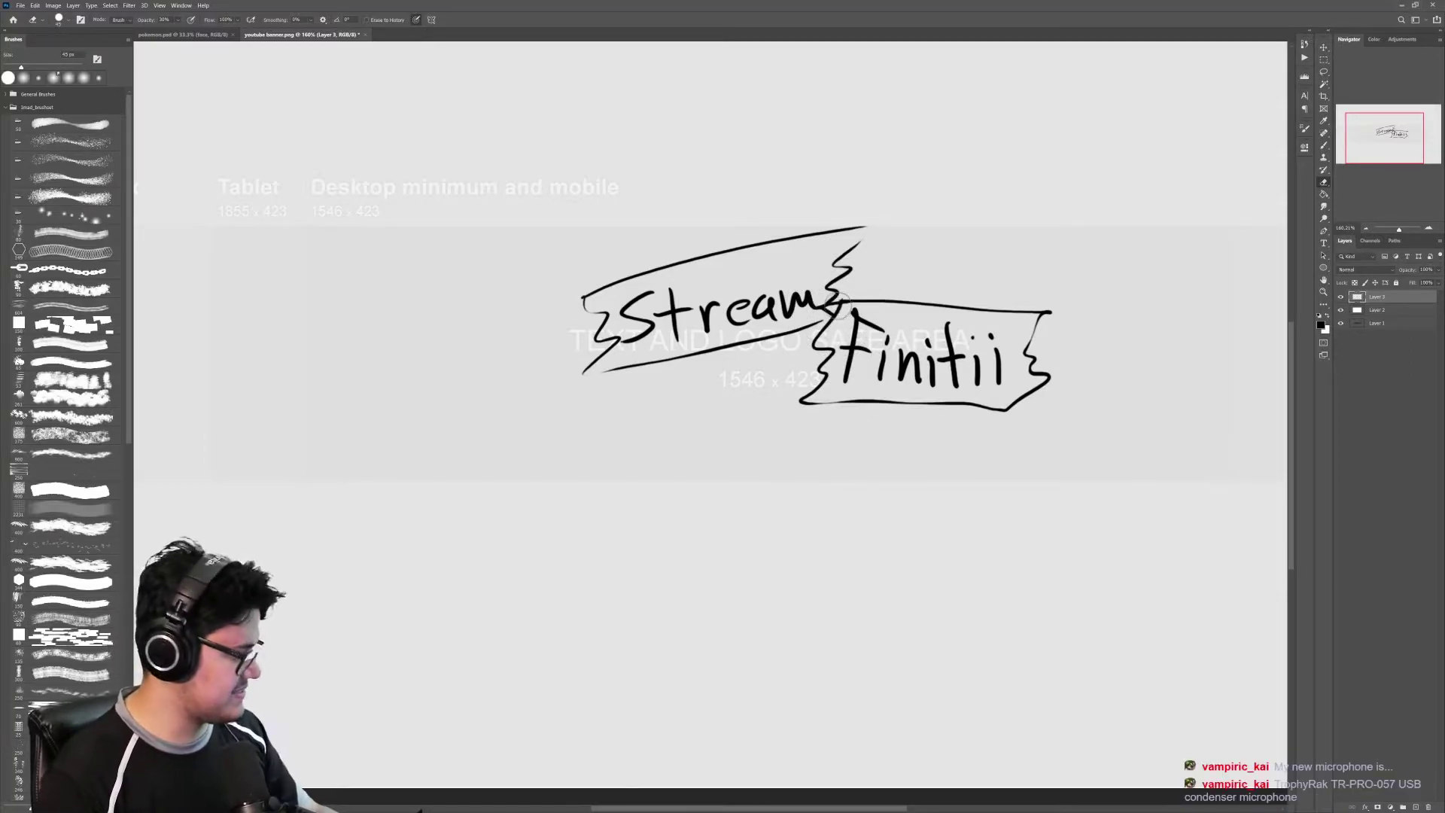
key(0)
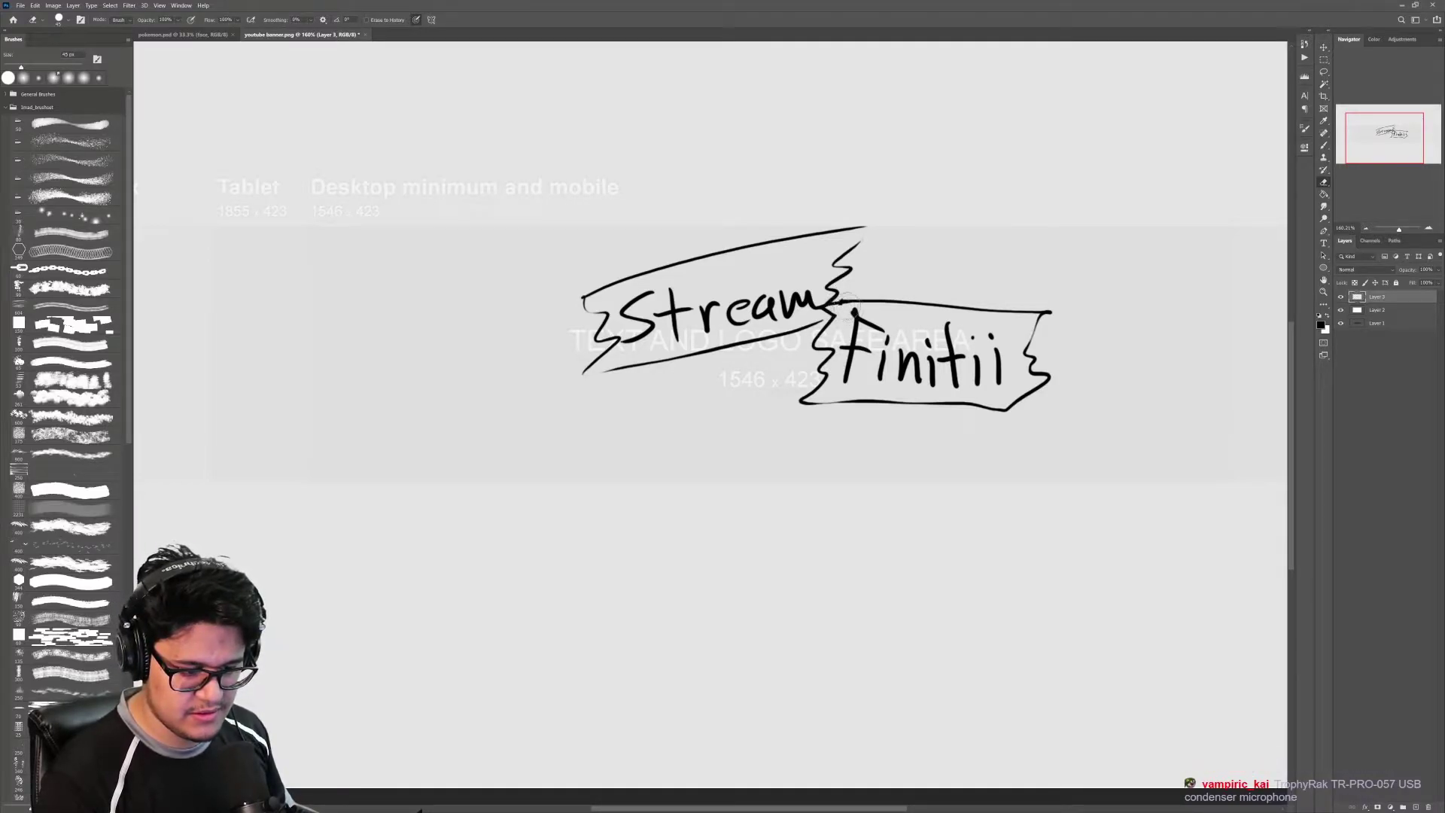
key(z)
drag(856, 323, 847, 327)
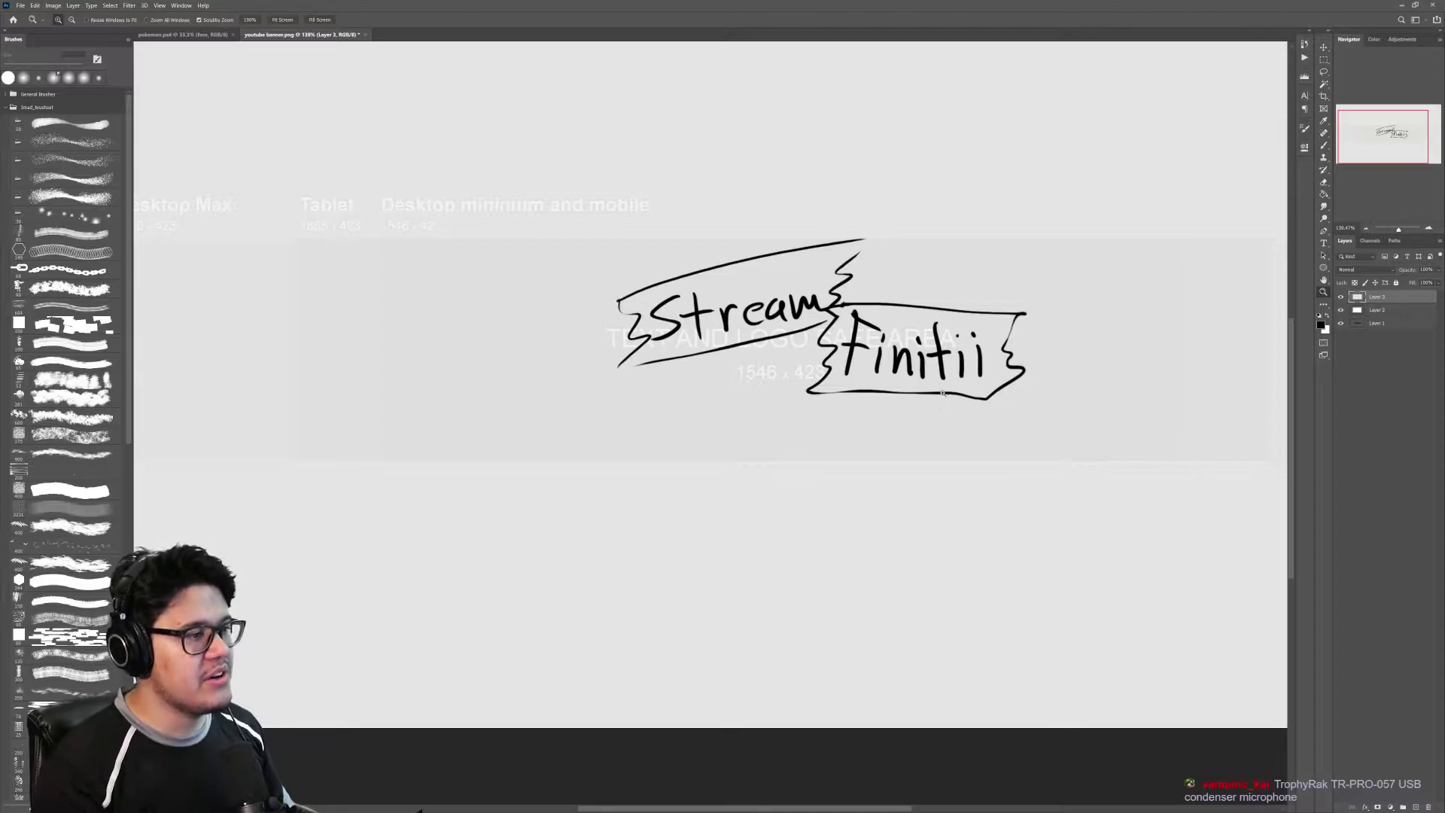
drag(951, 373, 891, 407)
key(space)
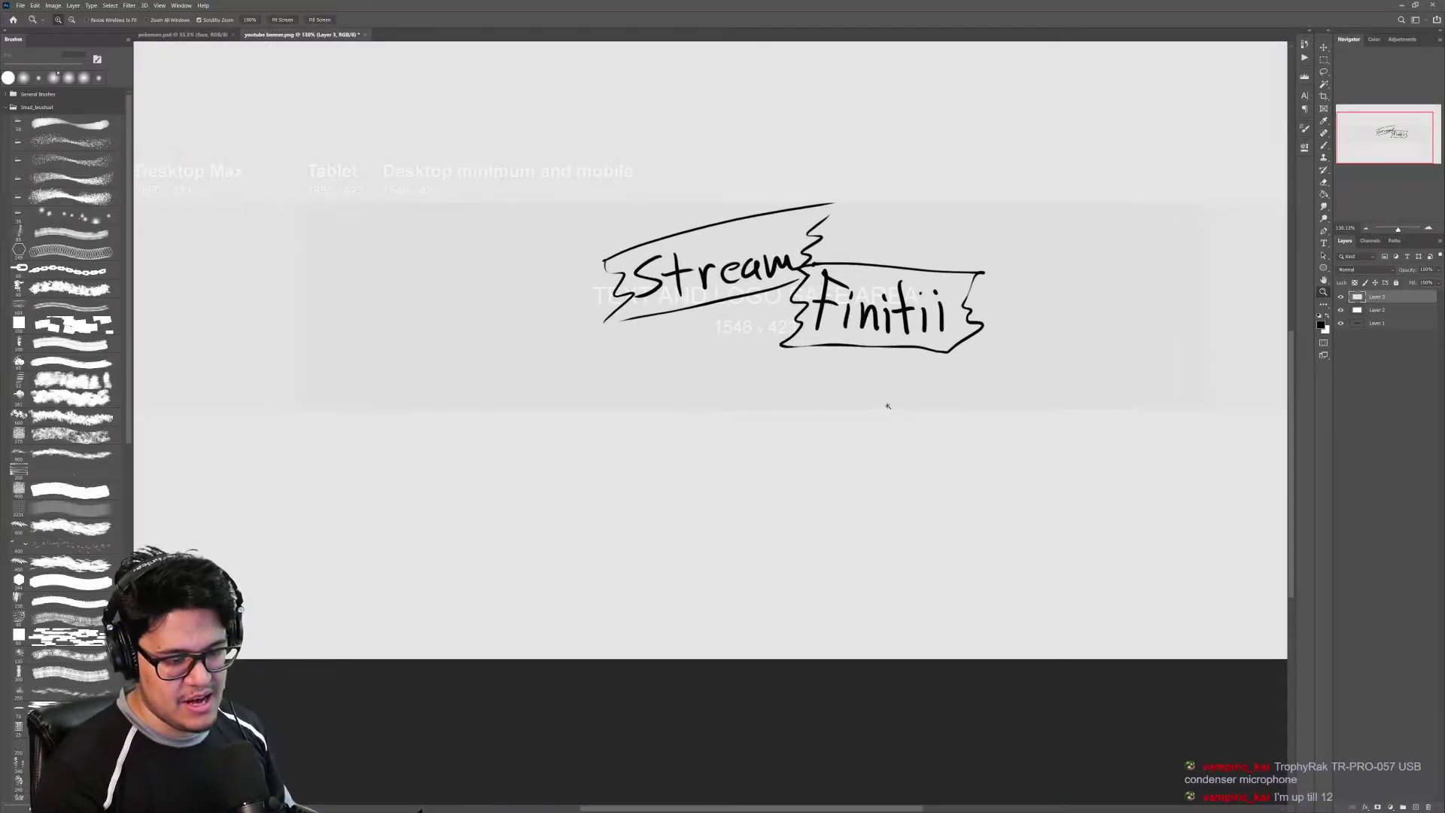
Step: Touch up the lower corner at the far end of the "Finitii" ribbon outline with the Brush and Eraser
key(b)
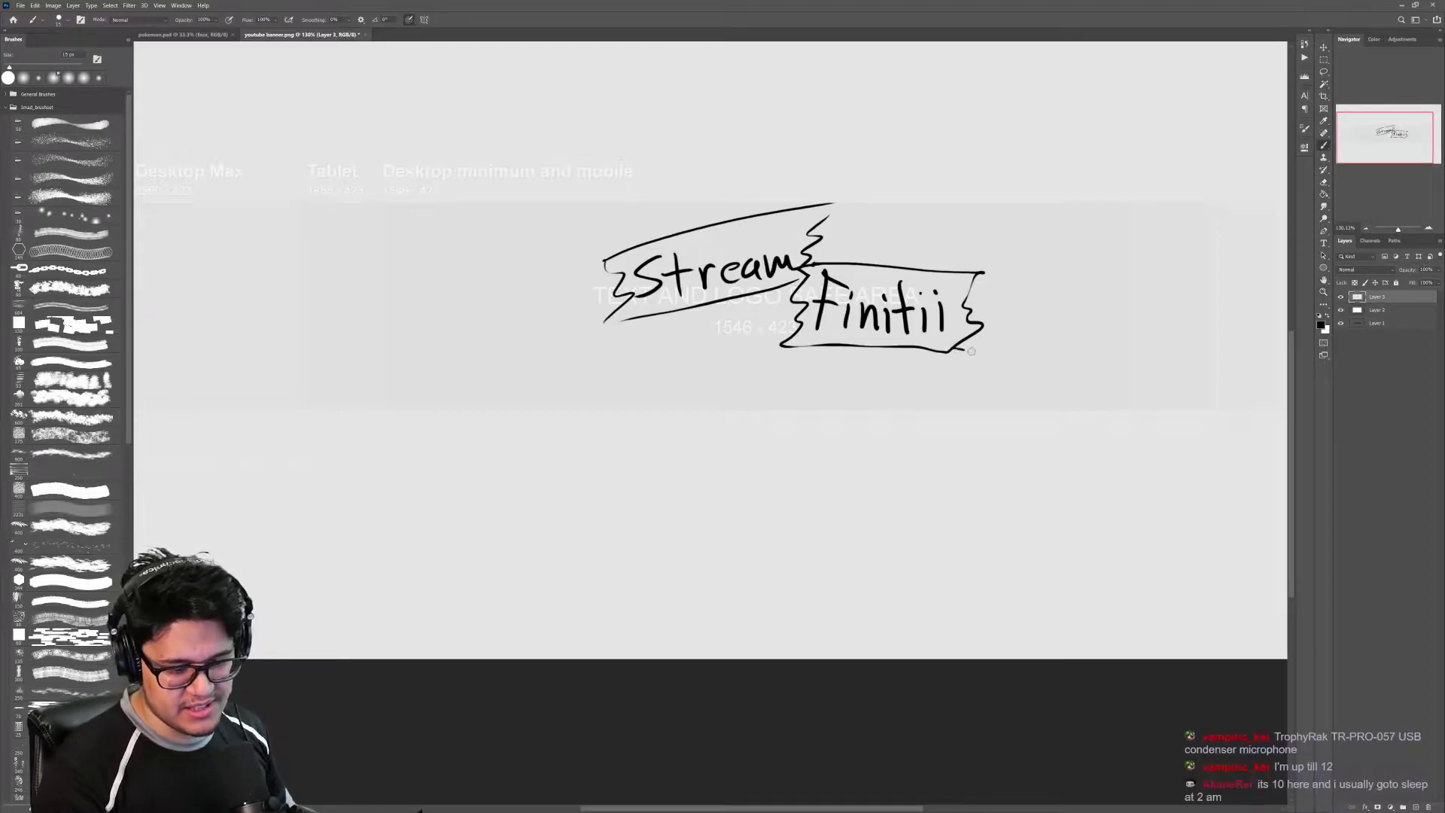
key(e)
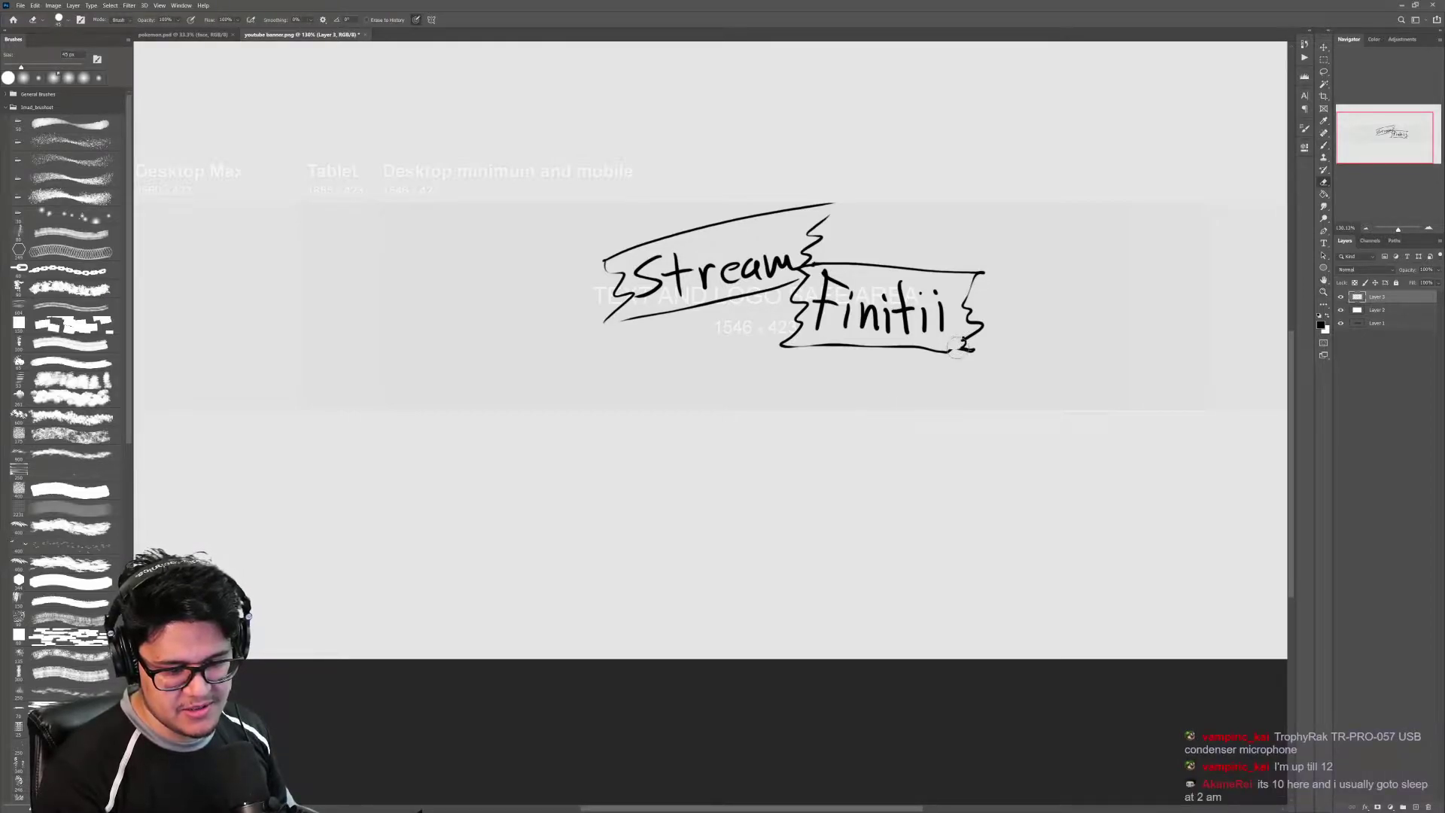
key(b)
key(z)
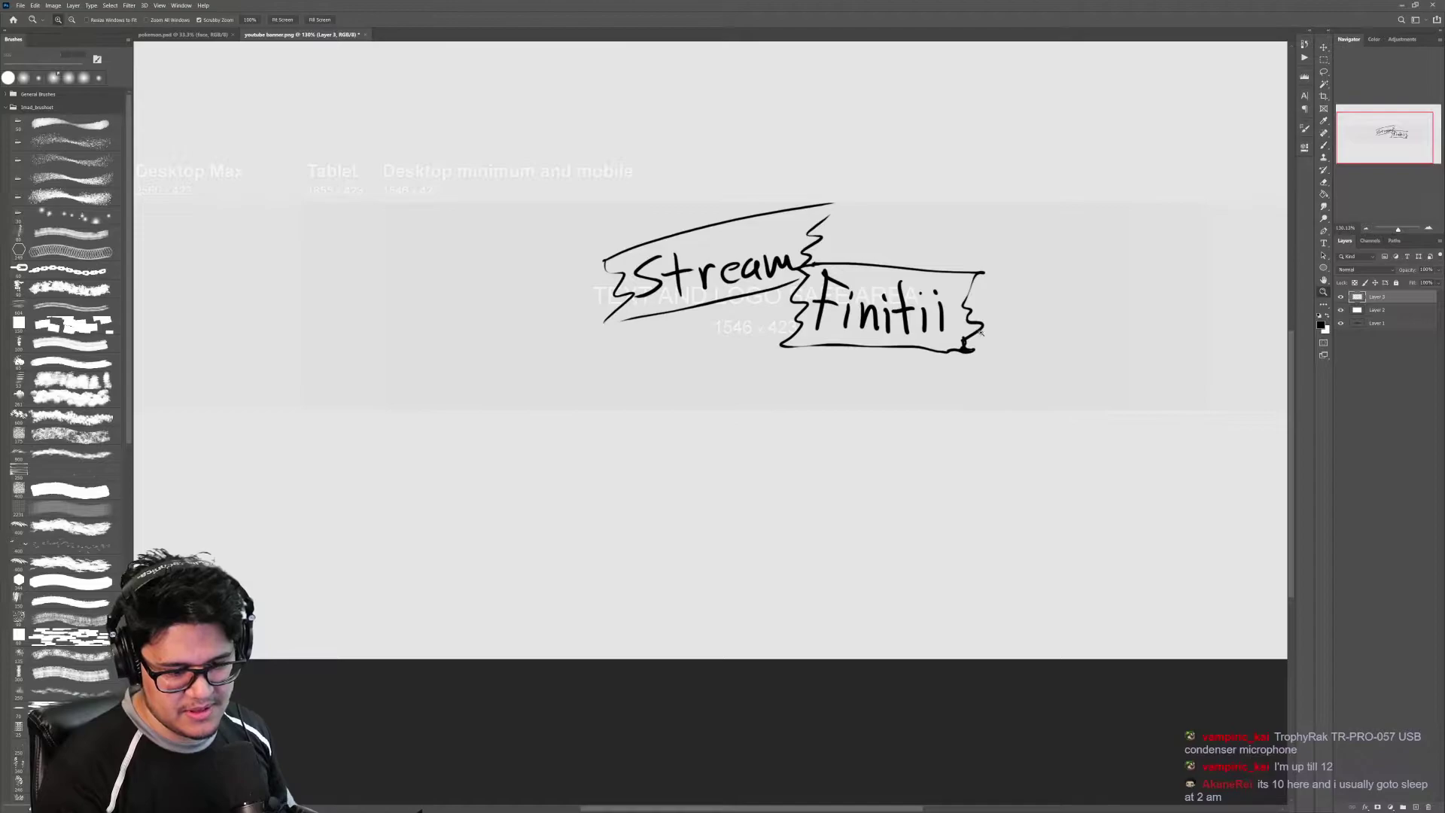
mouse_move(979, 336)
mouse_down()
mouse_move(942, 336)
mouse_move(1024, 326)
mouse_up()
key(b)
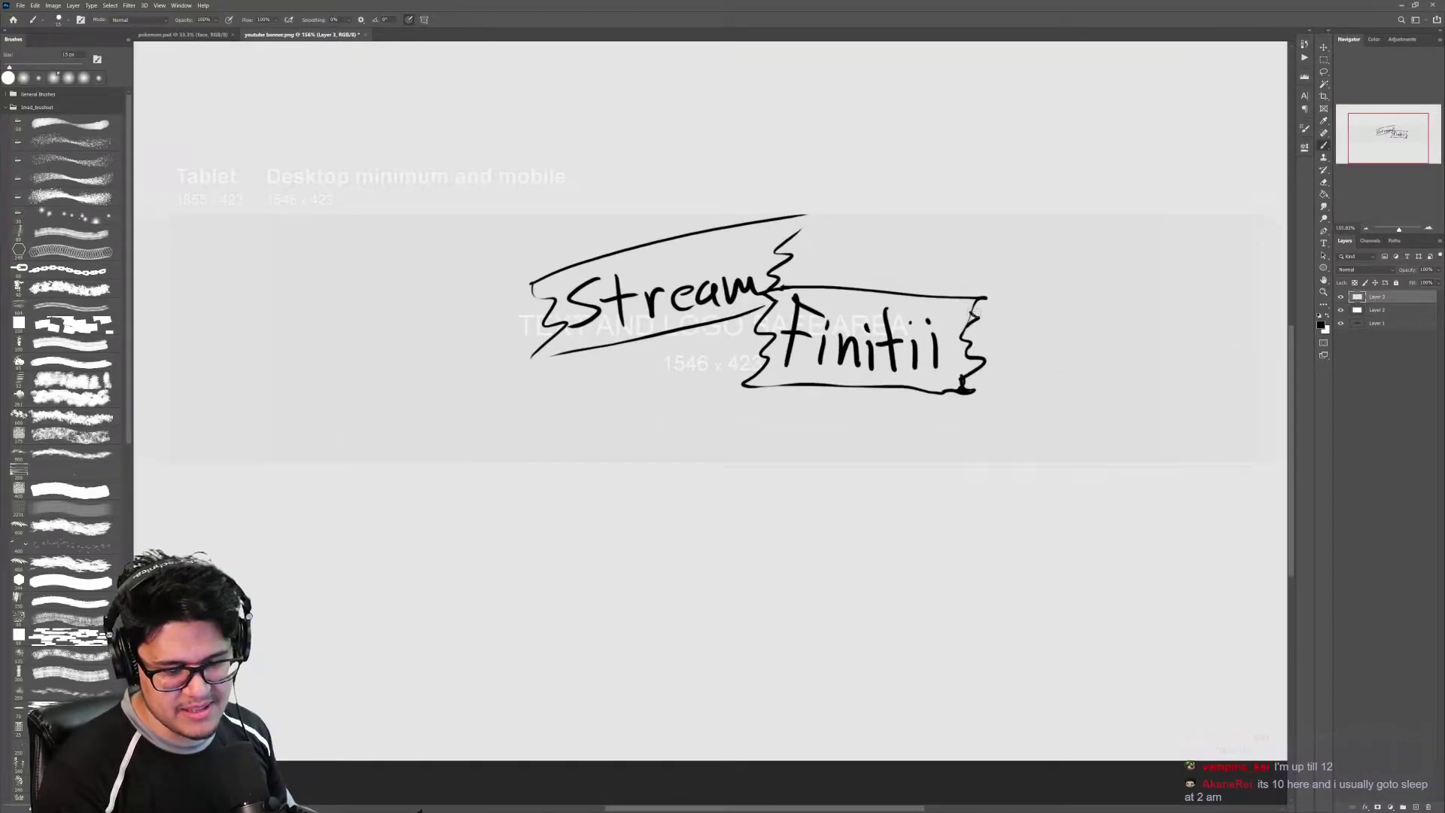
key(e)
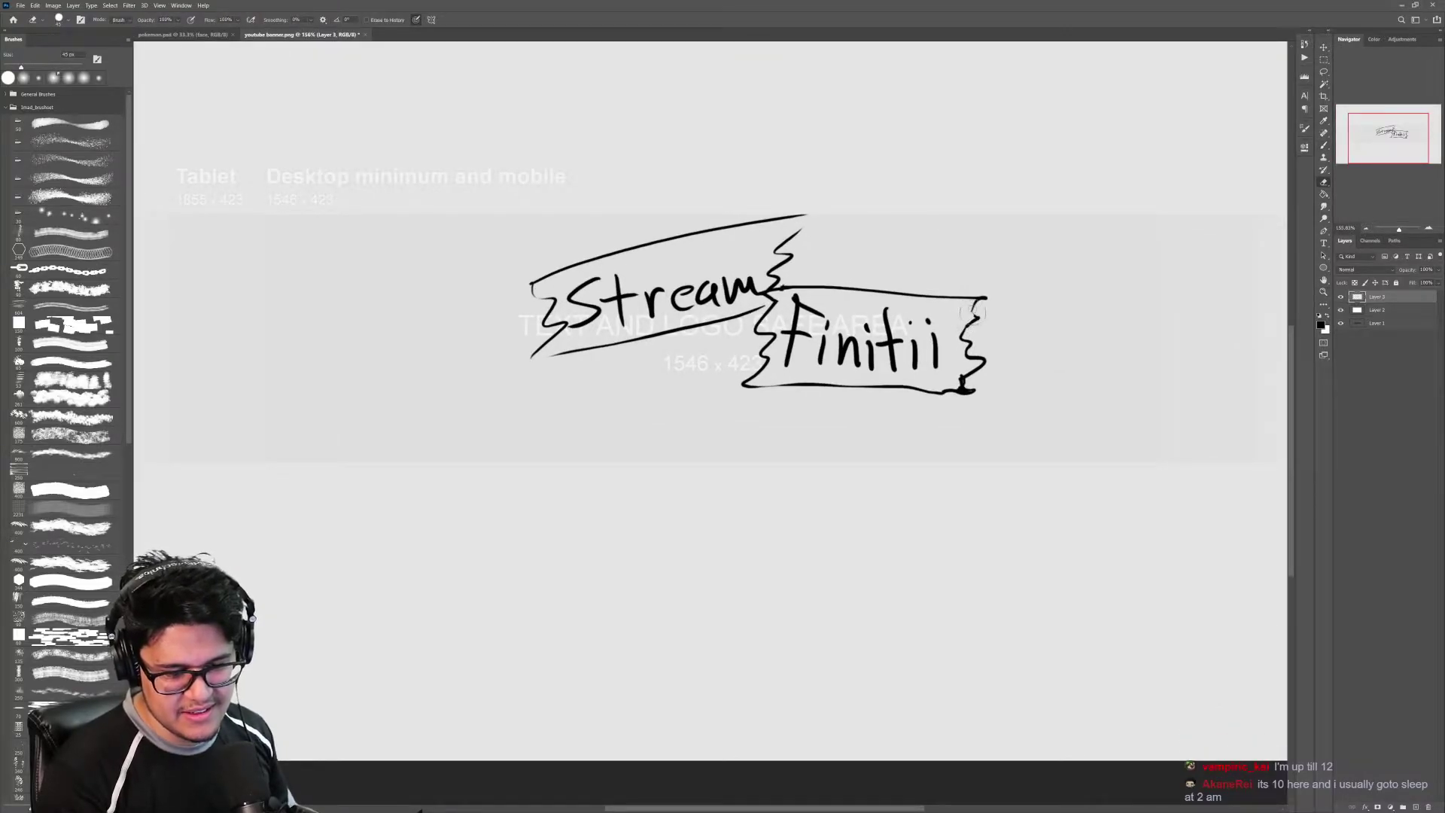
key(z)
scroll(971, 323, down, 4)
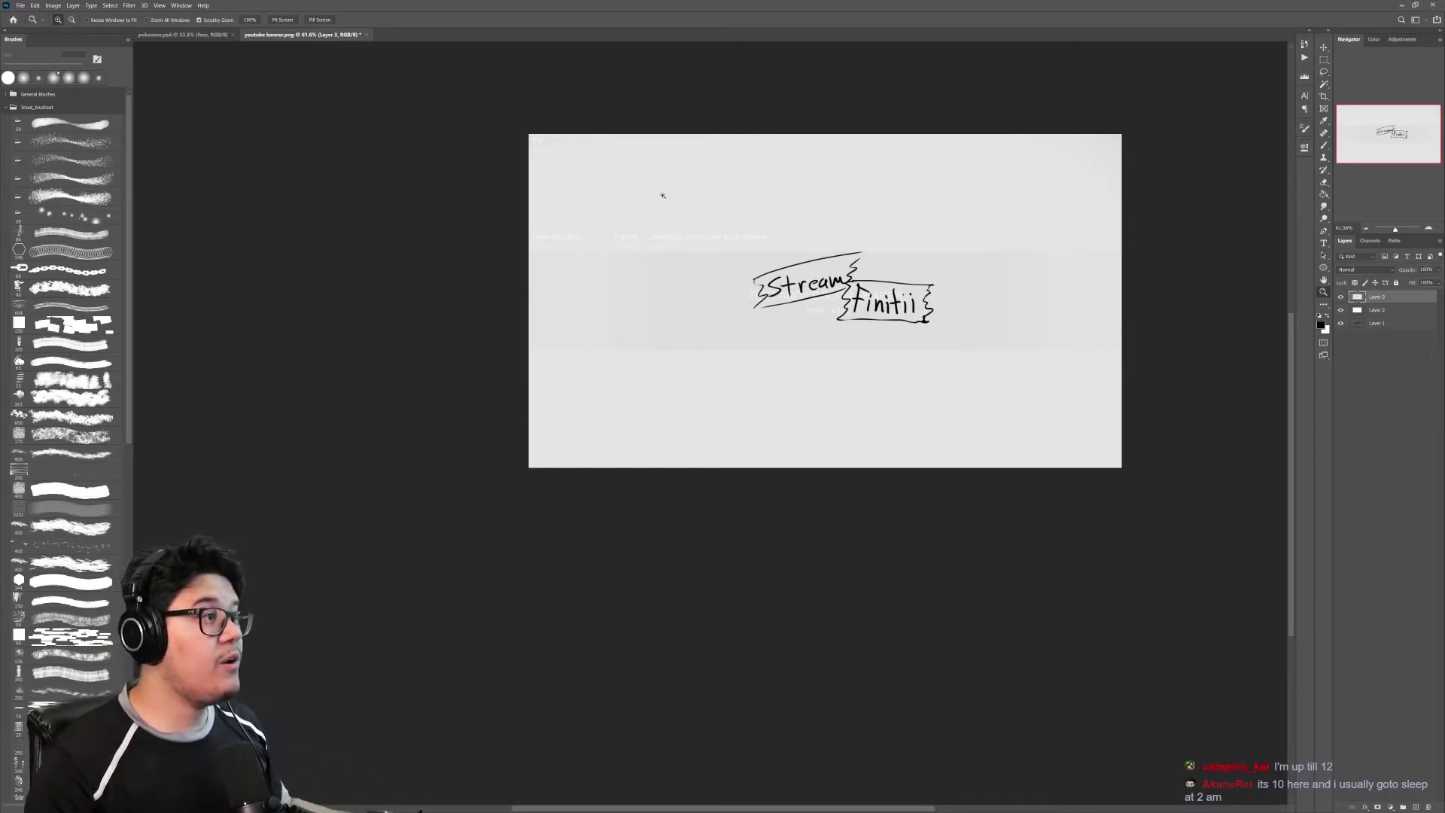
Step: Place the "youtube banner second channel" image into the YouTube banner document
click(181, 35)
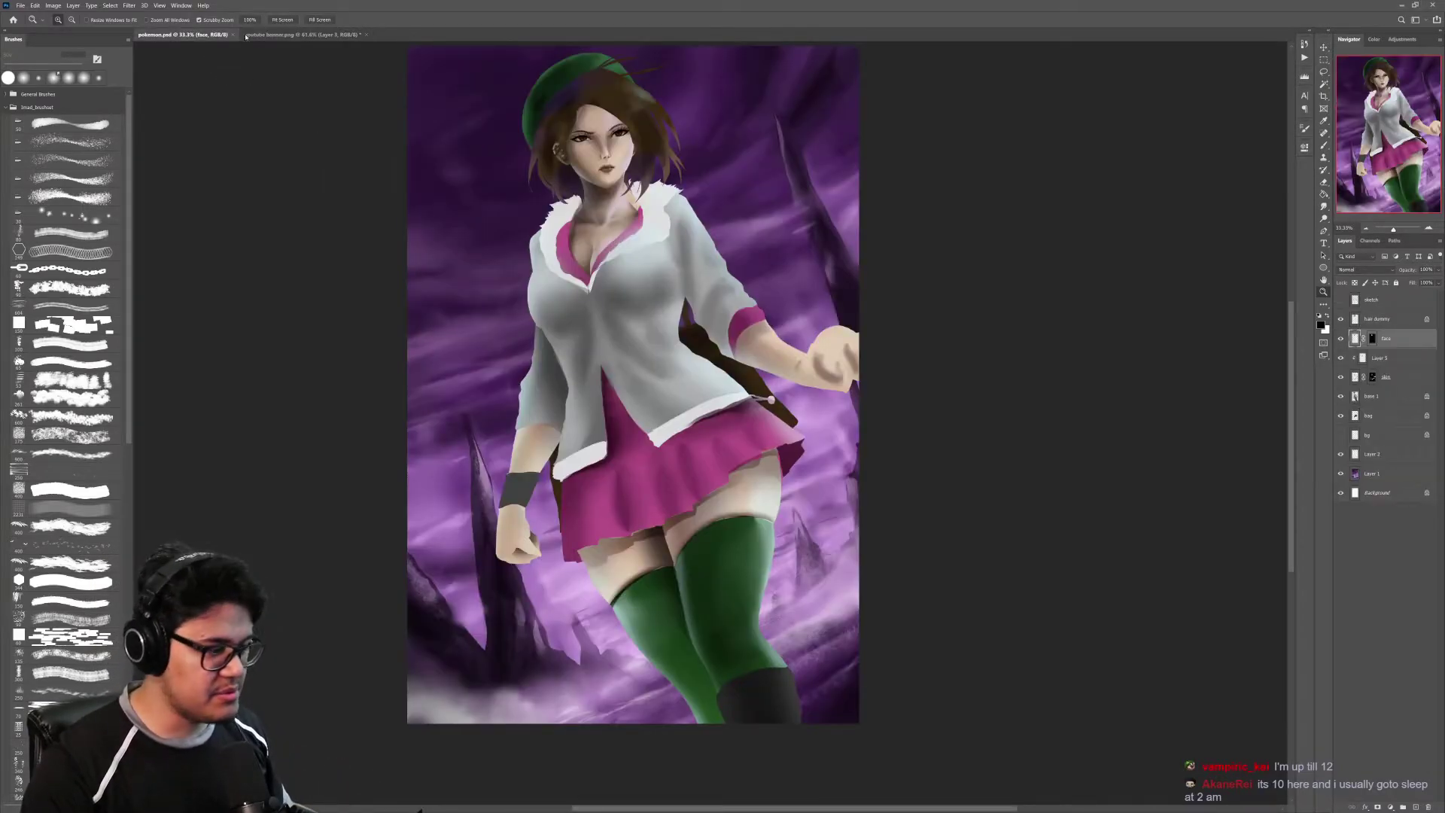
click(248, 35)
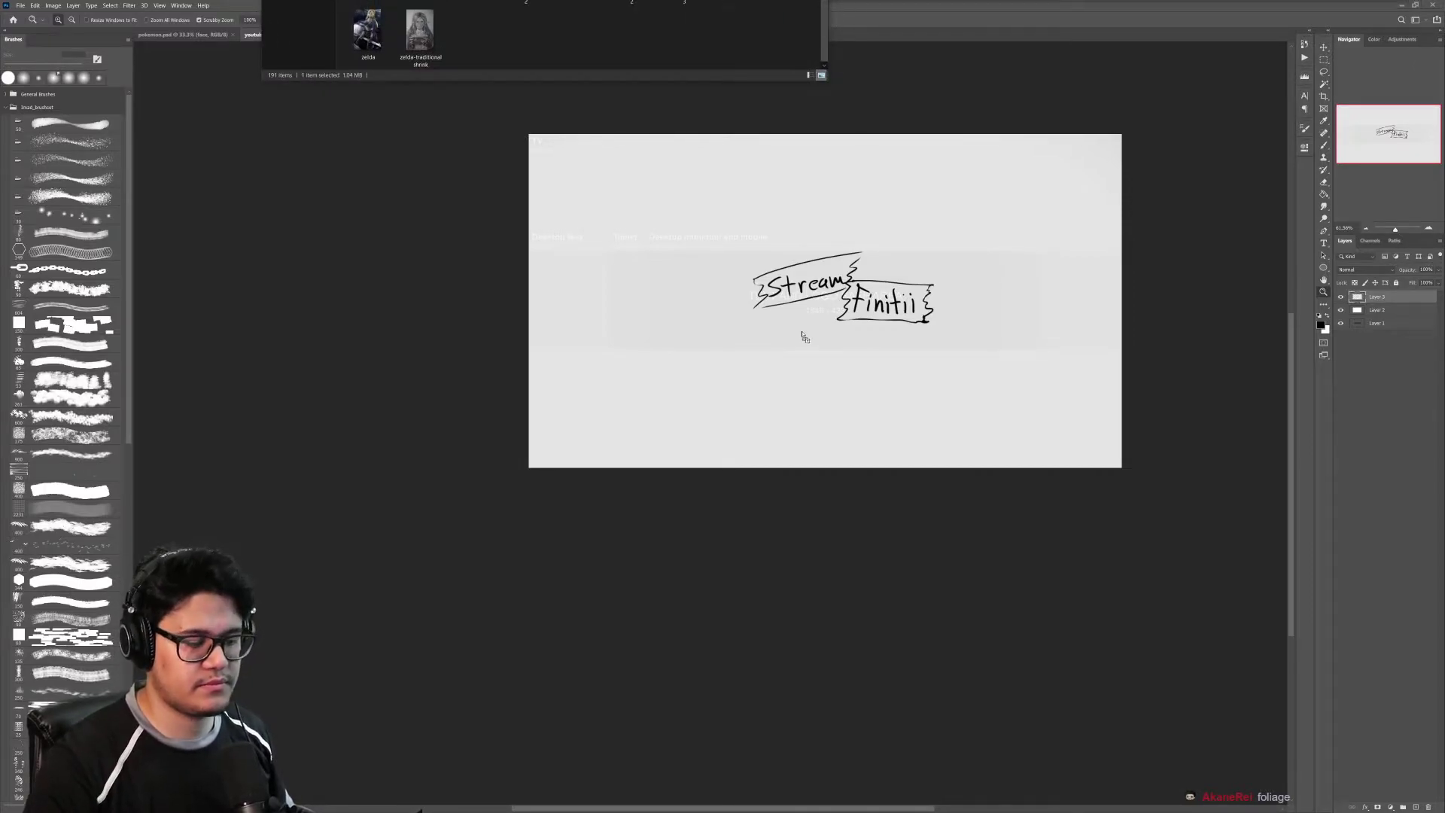
drag(803, 336, 803, 336)
key(Return)
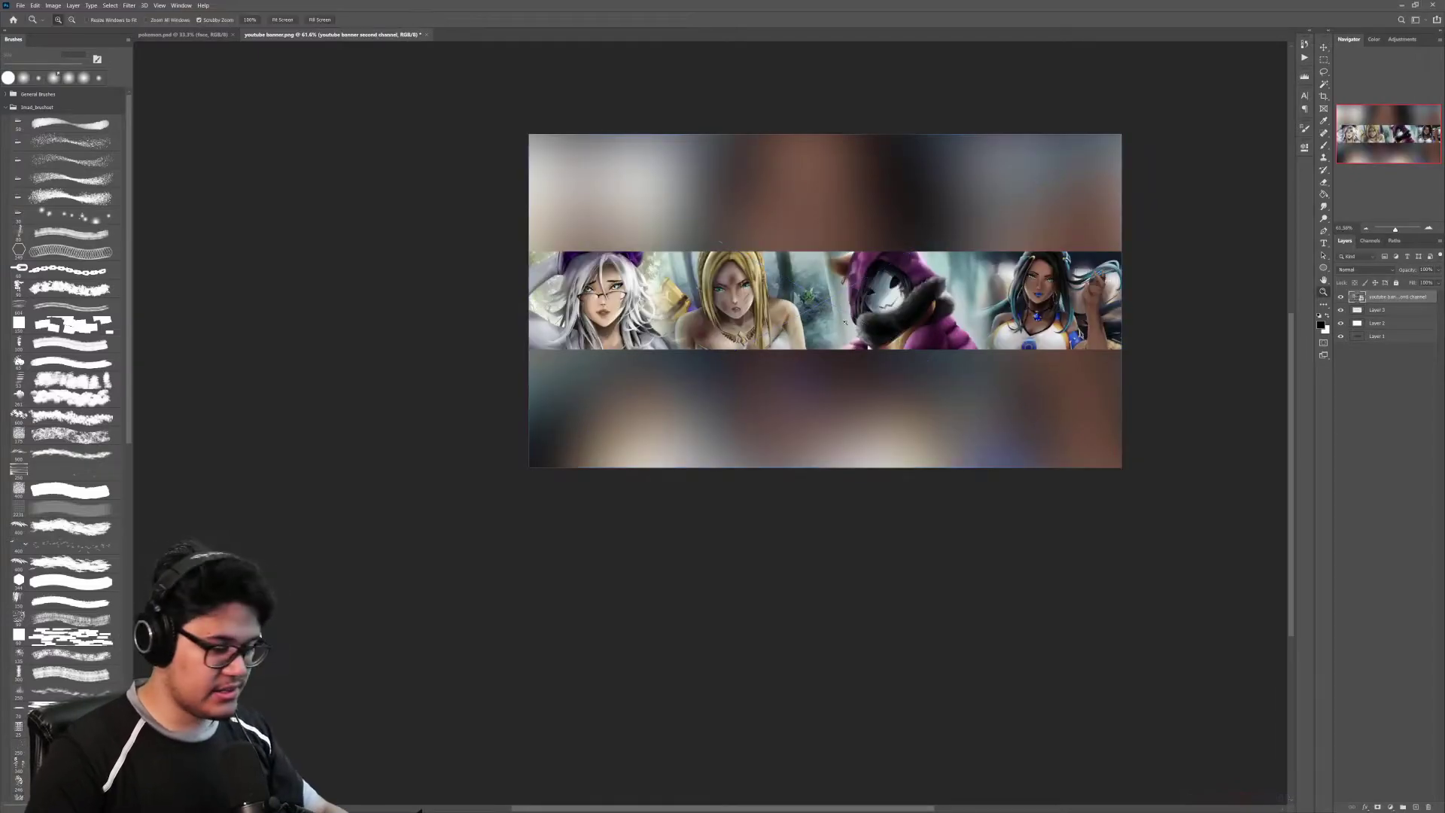
drag(662, 274, 670, 327)
mouse_move(888, 335)
mouse_down()
mouse_move(978, 339)
mouse_move(915, 340)
mouse_up()
Step: Move the placed banner image beneath the lettering sketch layer and lower its opacity to a faint tracing reference
drag(1394, 303, 1392, 318)
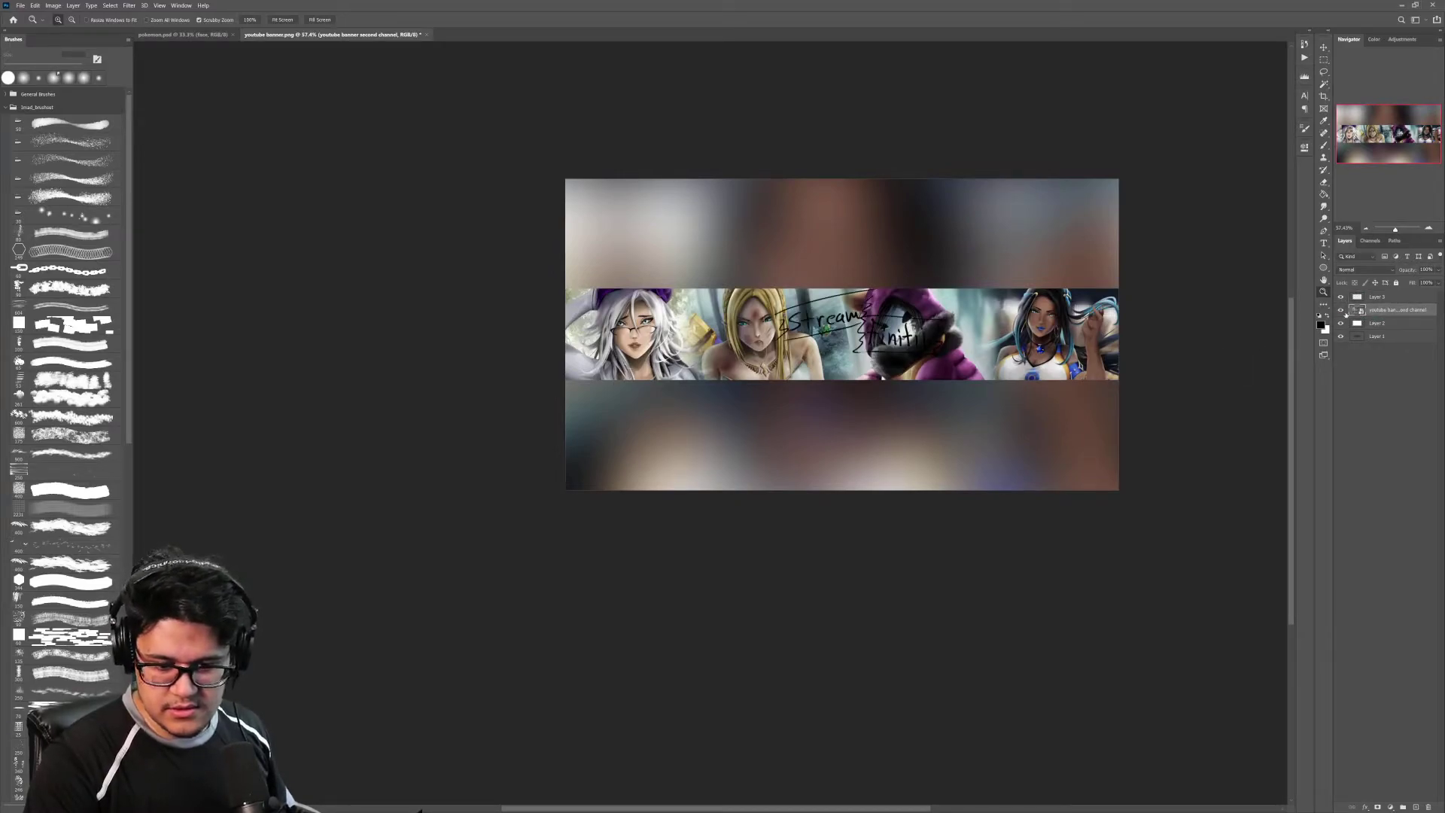
click(1341, 310)
click(1341, 310)
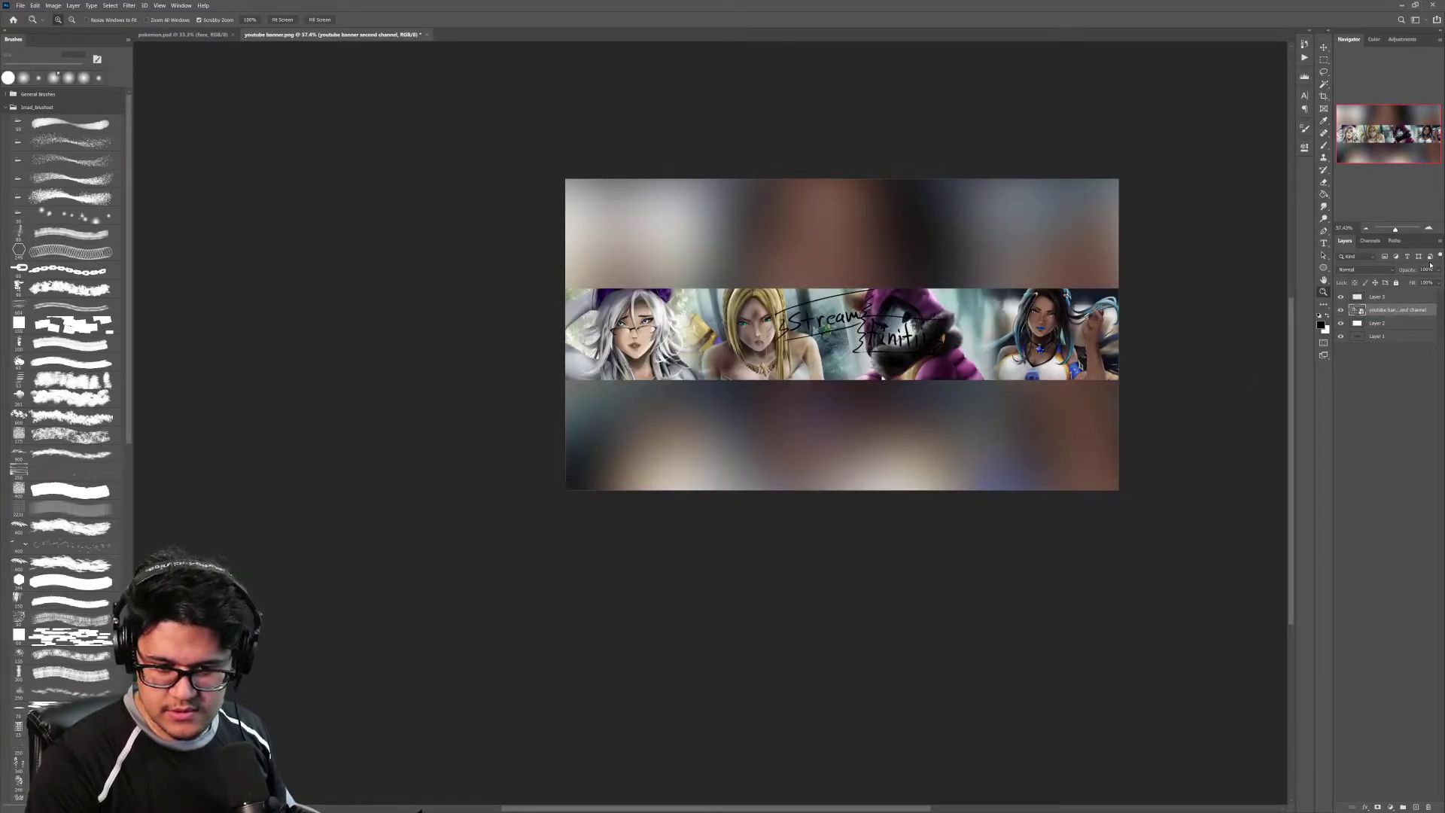
drag(1410, 281, 1408, 281)
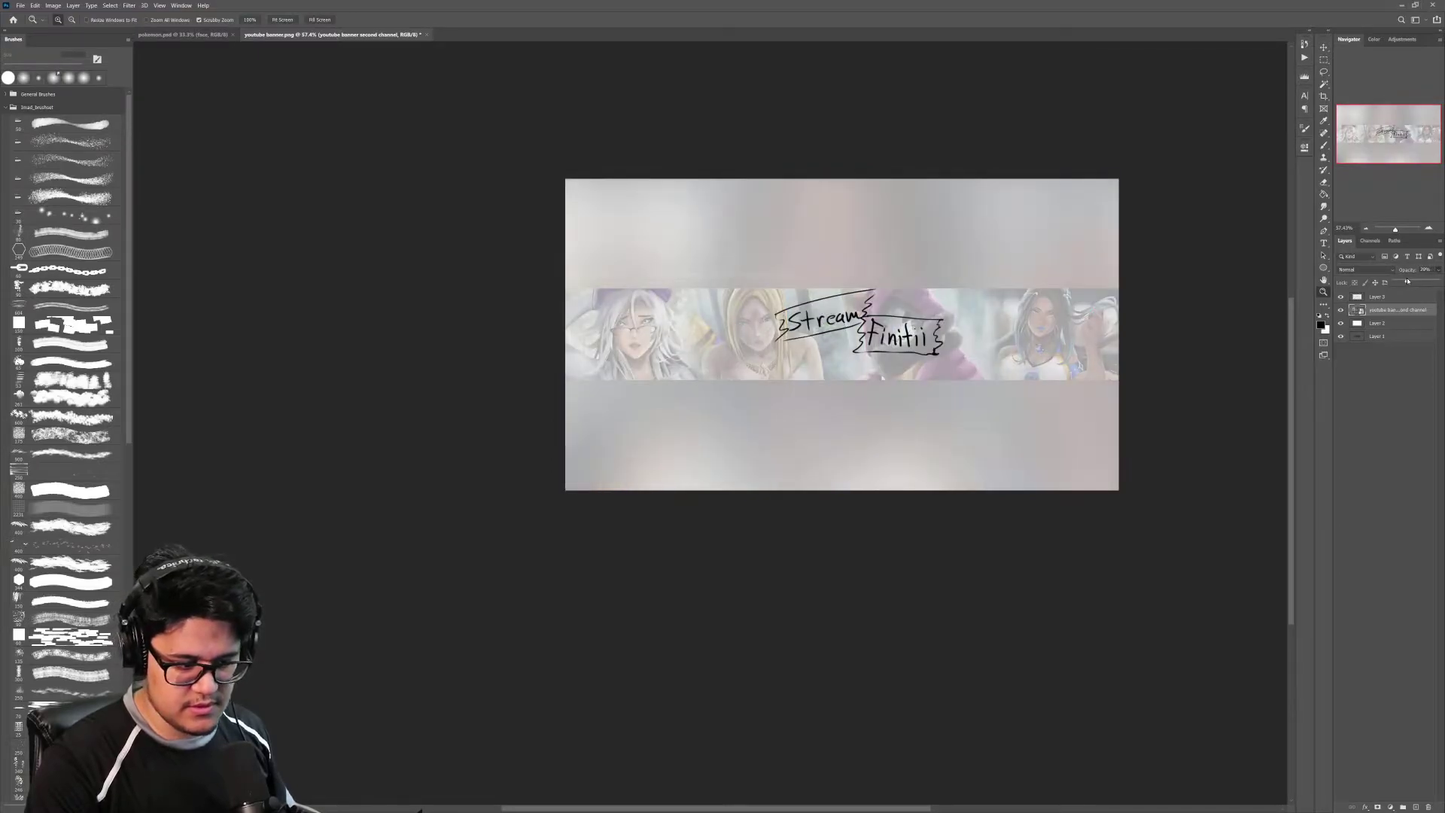
Step: Add a new layer above the faded banner image and set up a very small brush for tracing the white-haired character
drag(697, 361, 867, 348)
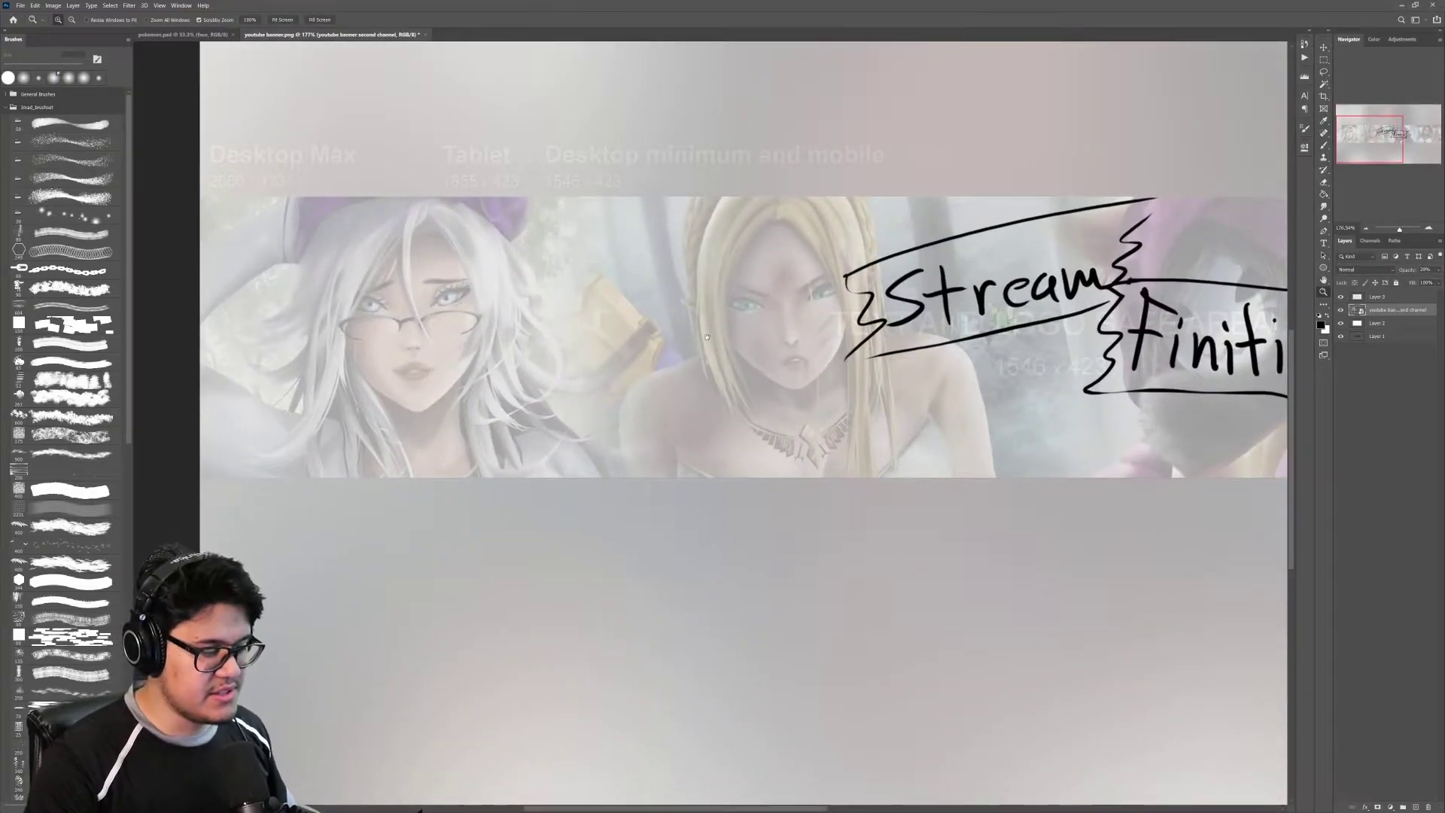
drag(707, 337, 804, 304)
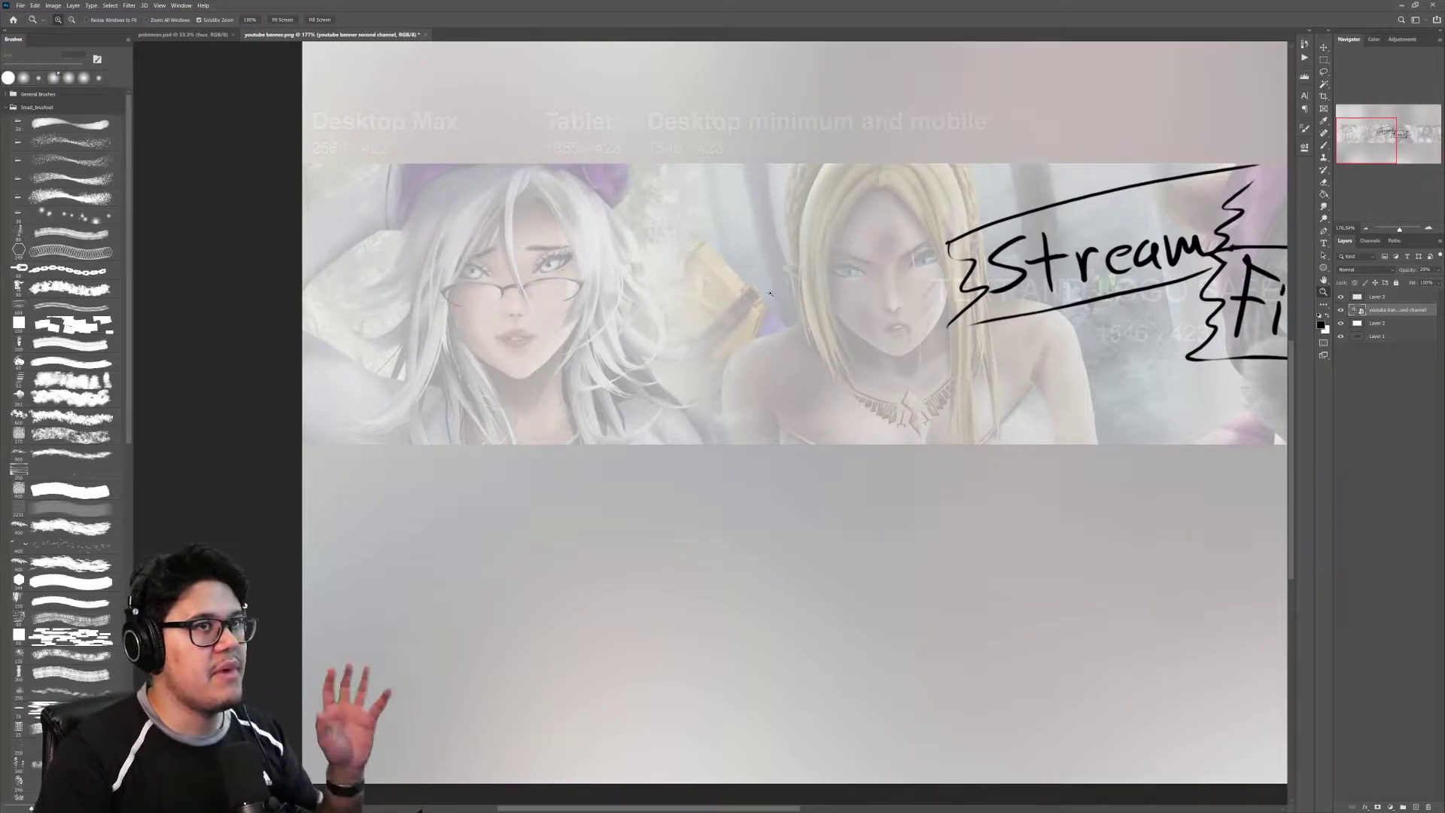
drag(493, 250, 567, 276)
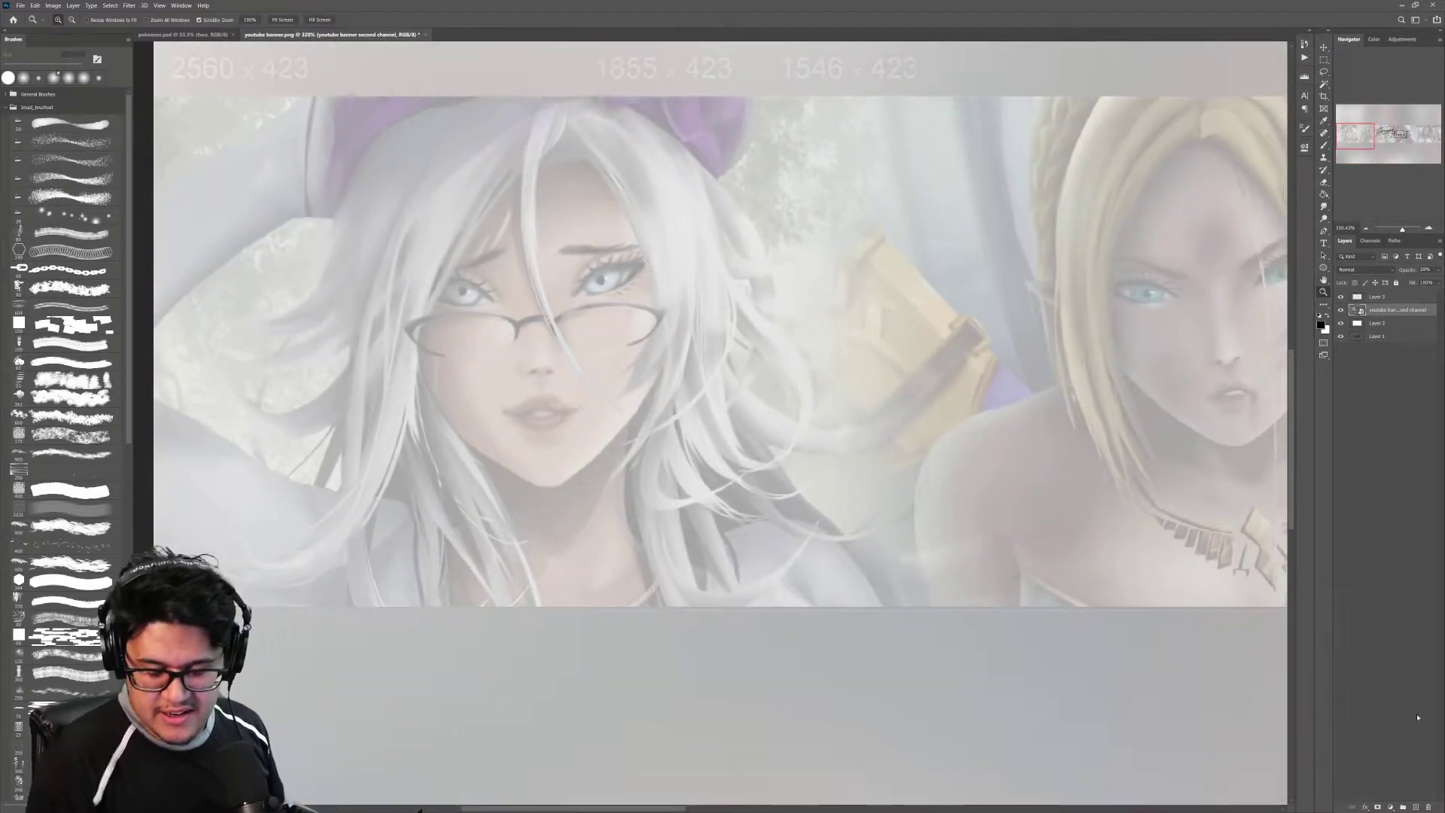
click(1415, 806)
drag(560, 419, 858, 474)
key(b)
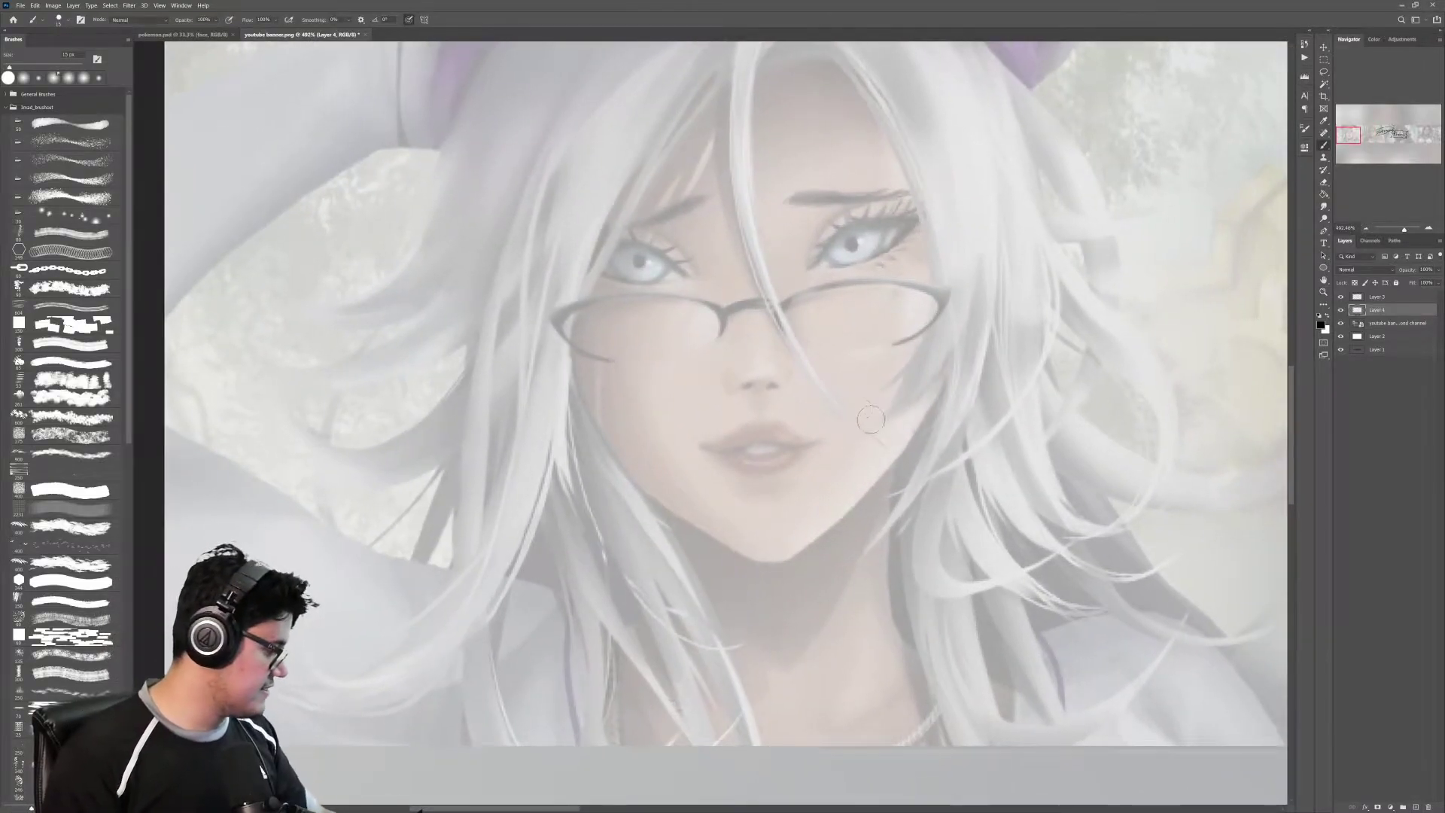
key(bracketleft)
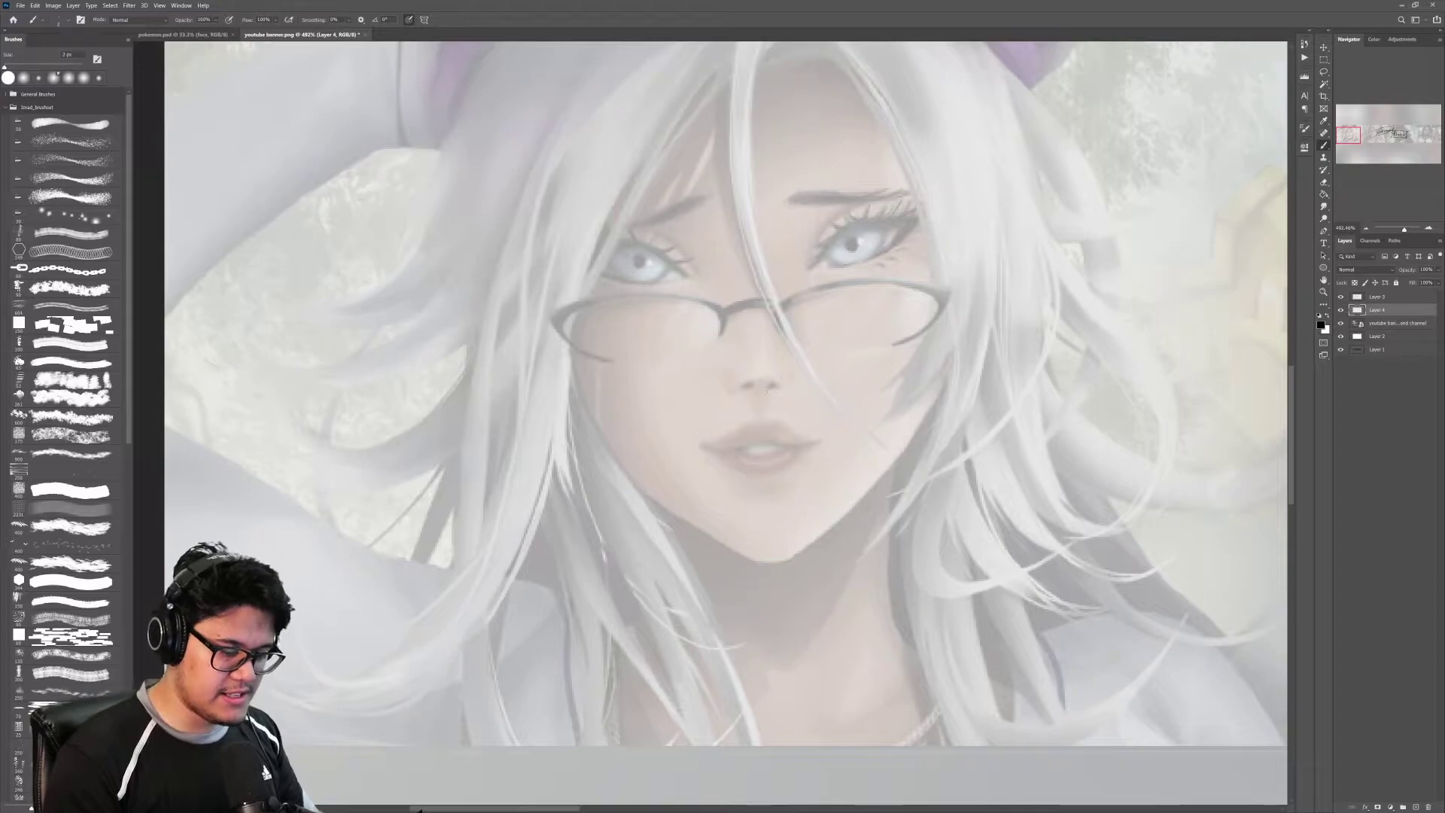
Step: Trace the white-haired character's head shape, inner hair outline and jawline in thin black lines
scroll(640, 375, down, 2)
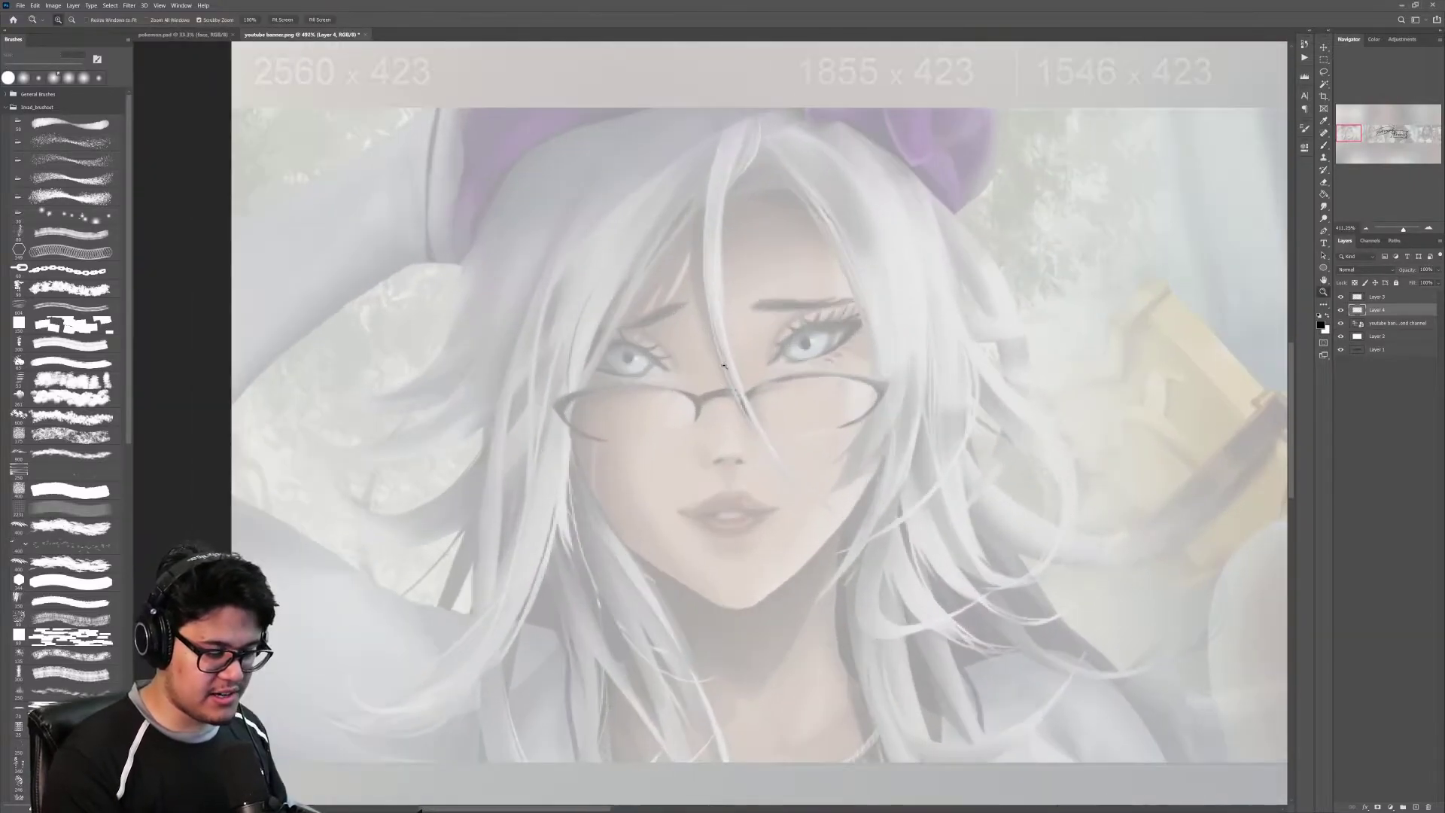
drag(557, 380, 585, 207)
drag(546, 265, 631, 146)
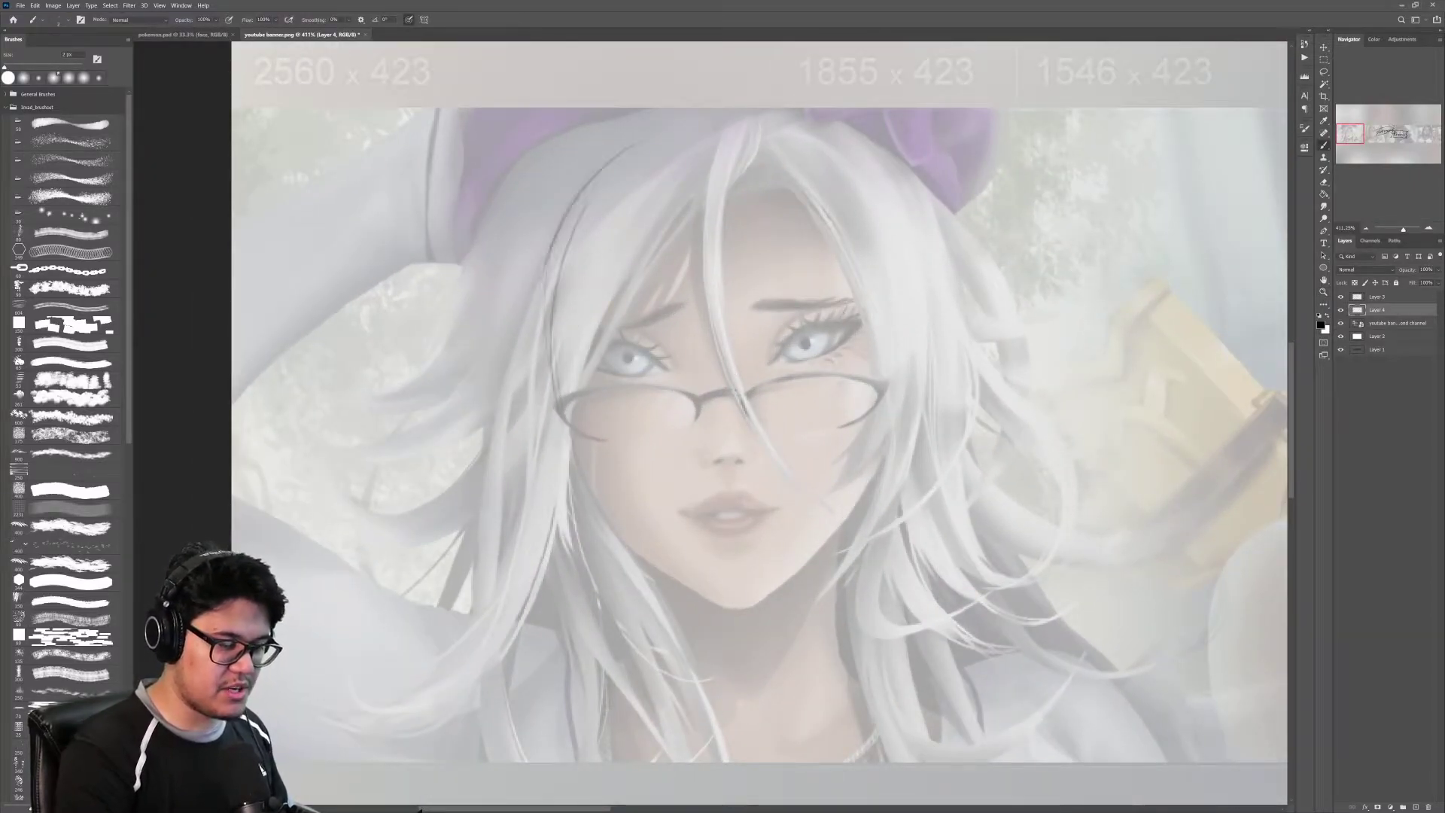
drag(533, 325, 766, 115)
drag(600, 161, 815, 119)
drag(924, 232, 901, 418)
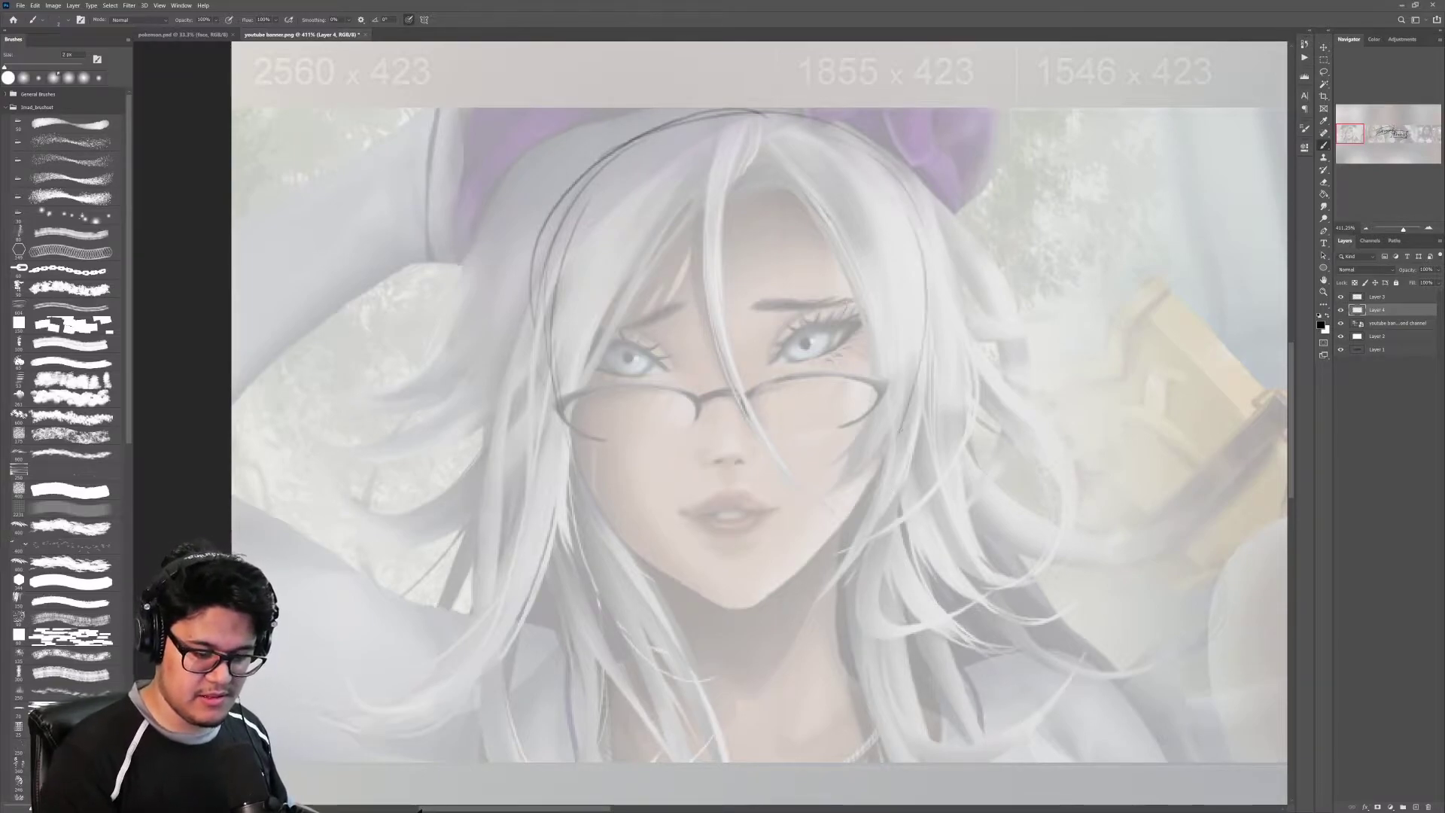
mouse_move(901, 248)
mouse_down()
mouse_move(862, 481)
mouse_move(792, 577)
mouse_up()
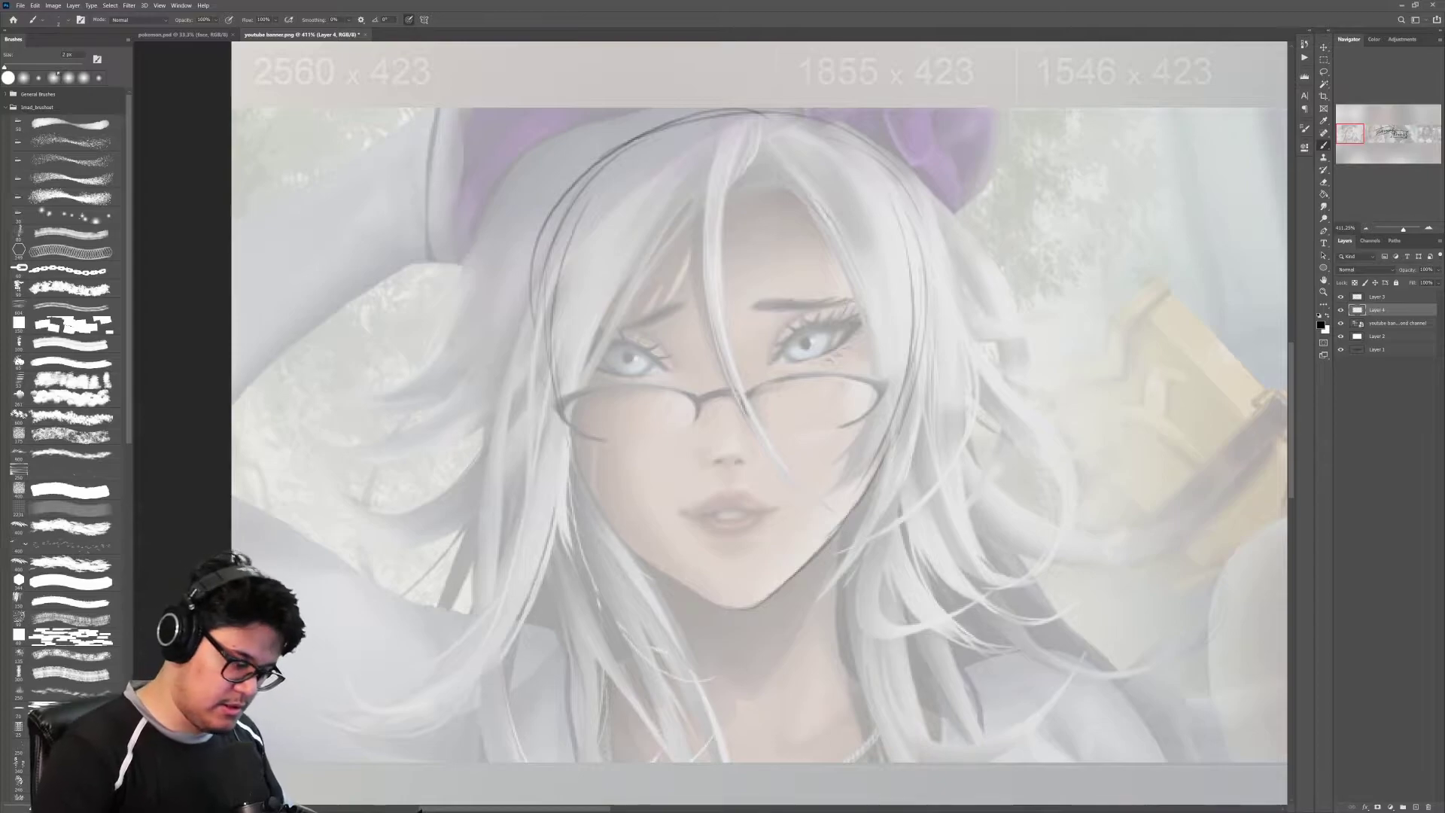
mouse_move(565, 438)
mouse_down()
mouse_move(649, 561)
mouse_move(745, 610)
mouse_move(773, 589)
mouse_up()
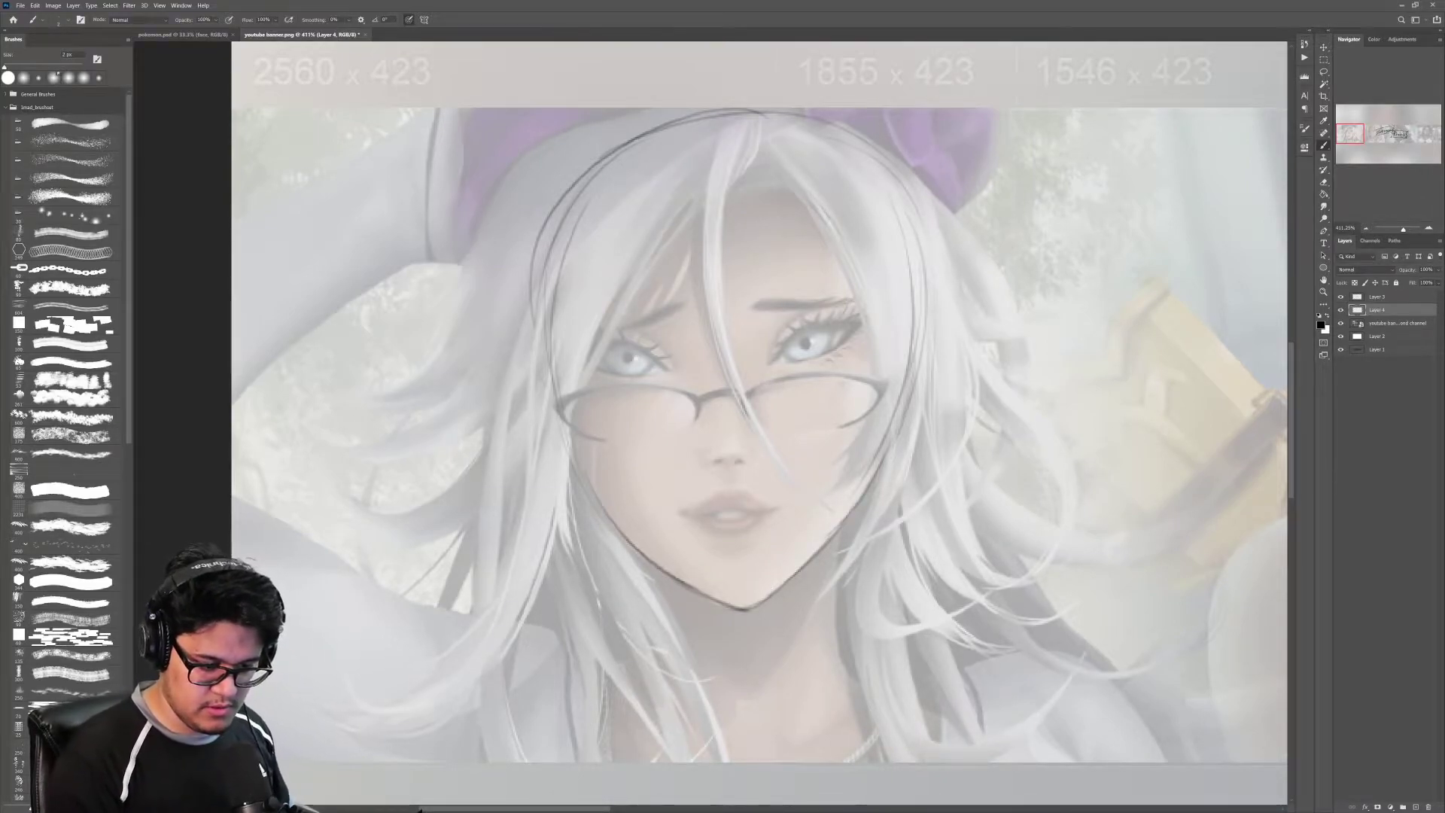
Step: Trace the glasses' rim and outer corner on the right-hand lens of the white-haired character
mouse_move(865, 385)
mouse_down()
mouse_move(774, 383)
mouse_move(859, 382)
mouse_up()
mouse_move(762, 388)
mouse_down()
mouse_move(895, 392)
mouse_move(884, 381)
mouse_up()
key(z)
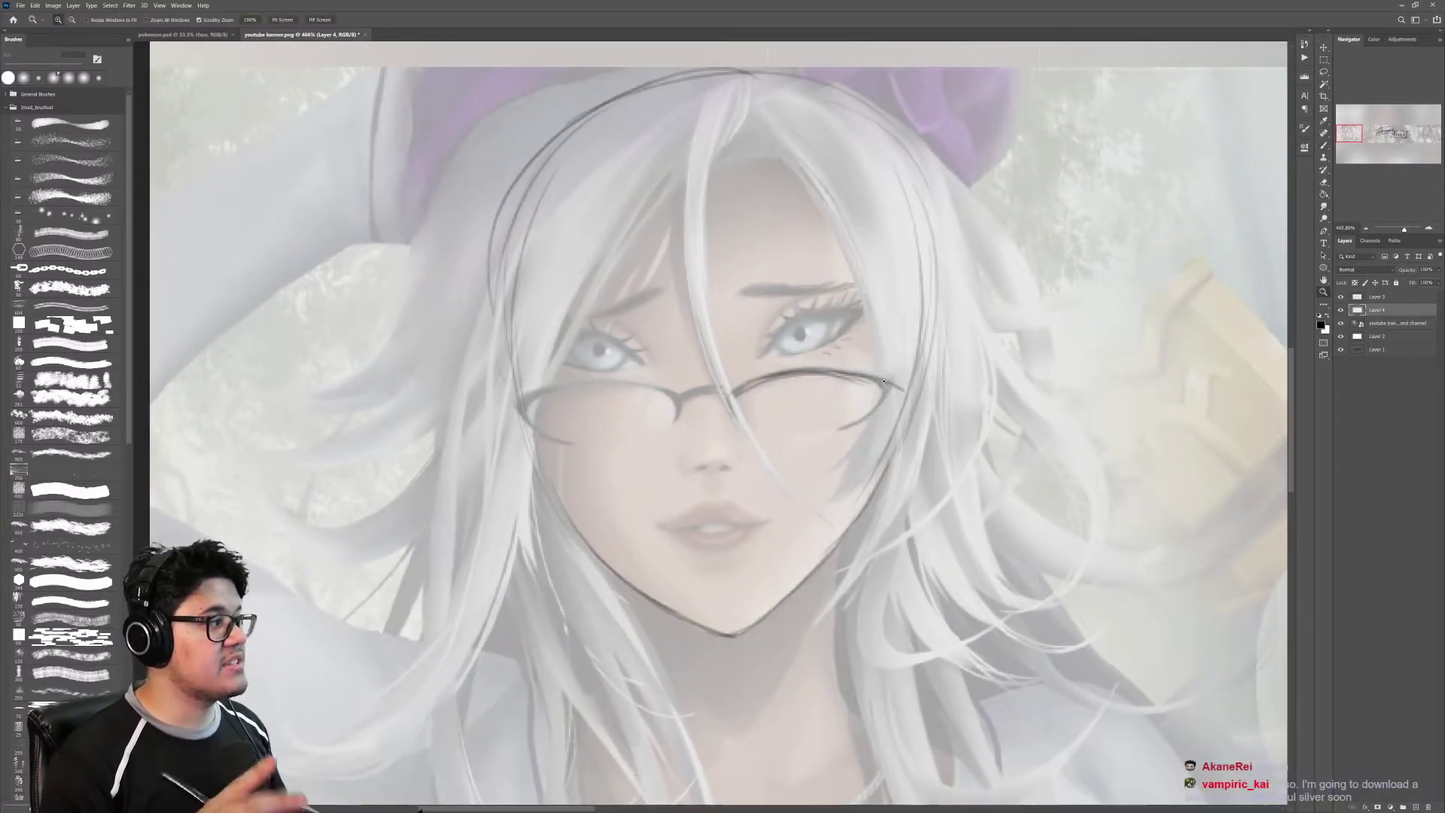
mouse_move(890, 434)
mouse_down()
mouse_move(901, 383)
mouse_move(789, 362)
mouse_up()
key(b)
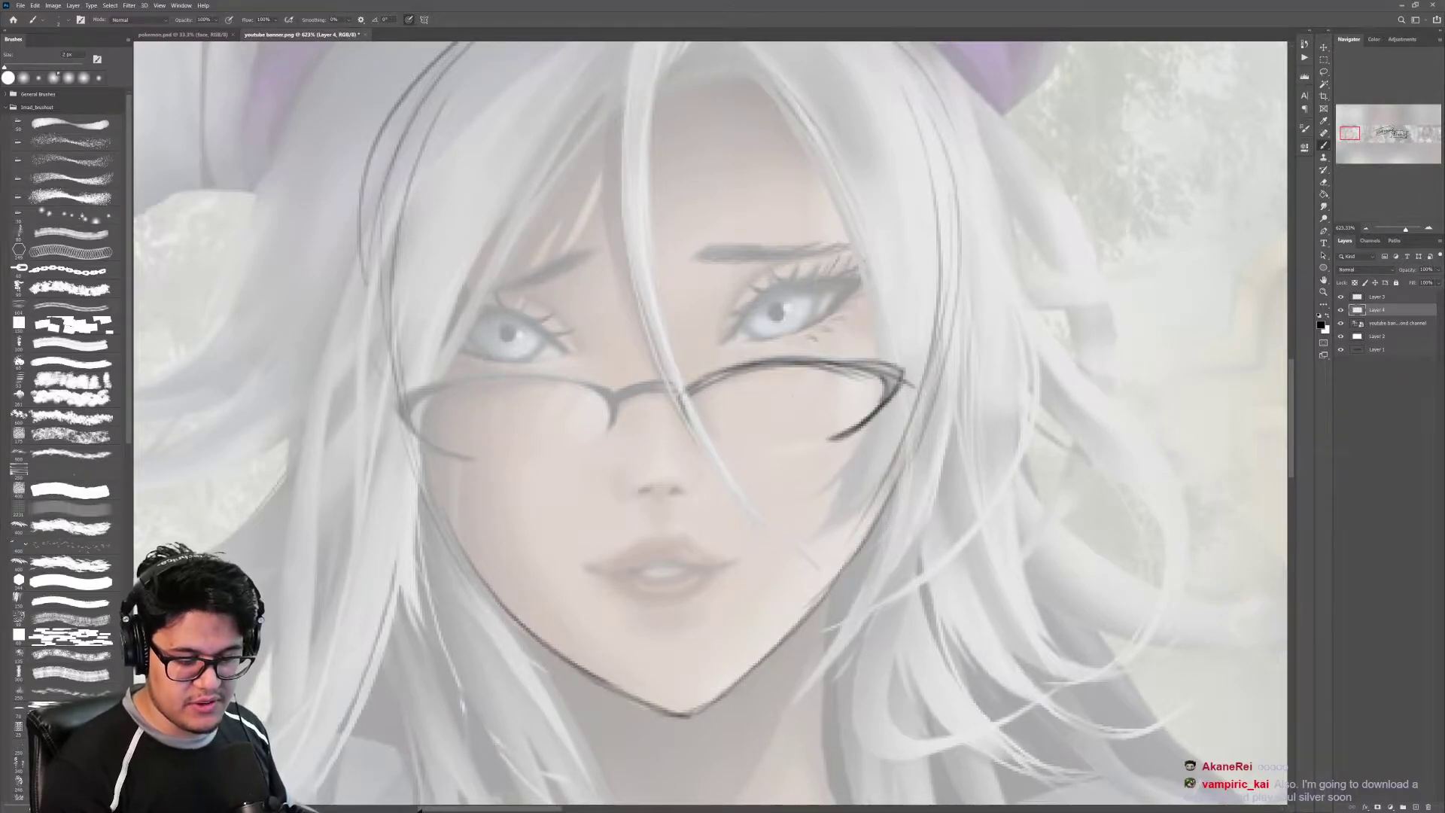
Step: Trace the bridge and left-hand lens rim of the glasses, darkening the outer corner with extra strokes
key(r)
mouse_move(896, 376)
mouse_down()
mouse_move(849, 291)
mouse_move(785, 247)
mouse_up()
drag(785, 246, 946, 130)
key(b)
drag(831, 309, 688, 474)
drag(751, 391, 665, 531)
drag(696, 463, 693, 548)
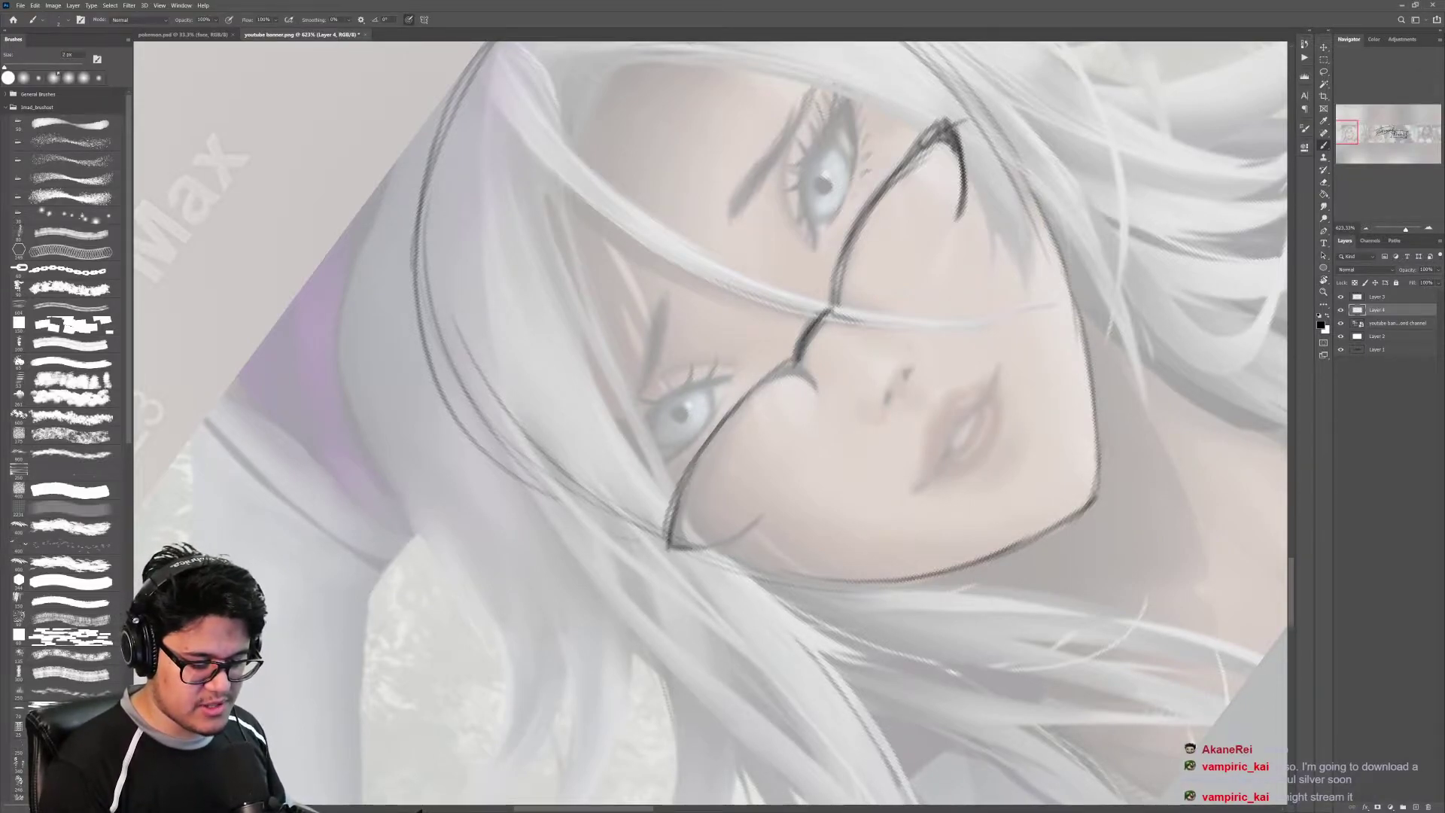
drag(696, 473, 675, 548)
drag(753, 412, 681, 520)
drag(799, 364, 722, 429)
drag(799, 369, 742, 410)
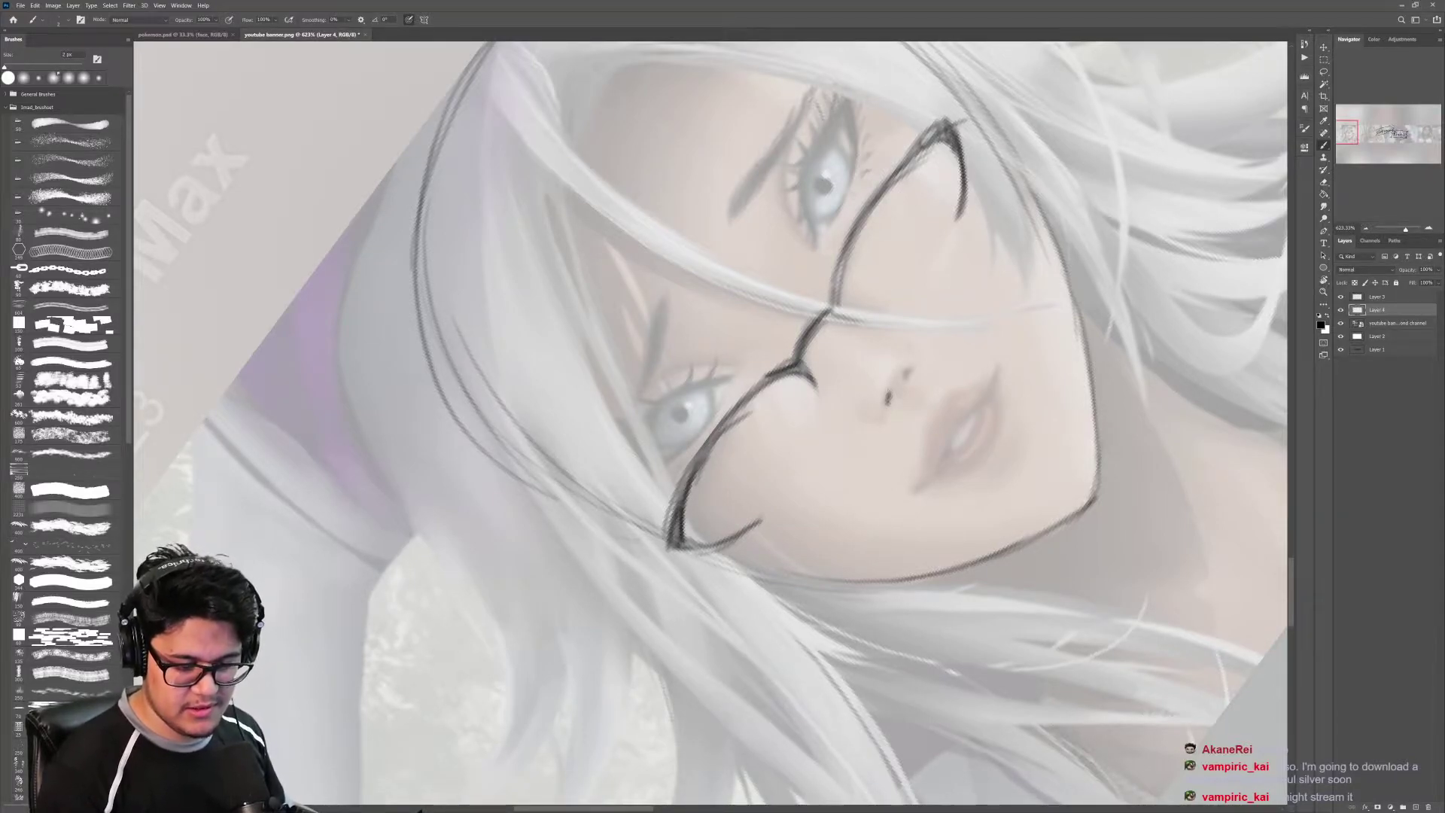
Step: Trace the white-haired character's nostrils, lips and the short shadow line below the lower lip
scroll(971, 391, down, 6)
drag(971, 418, 839, 370)
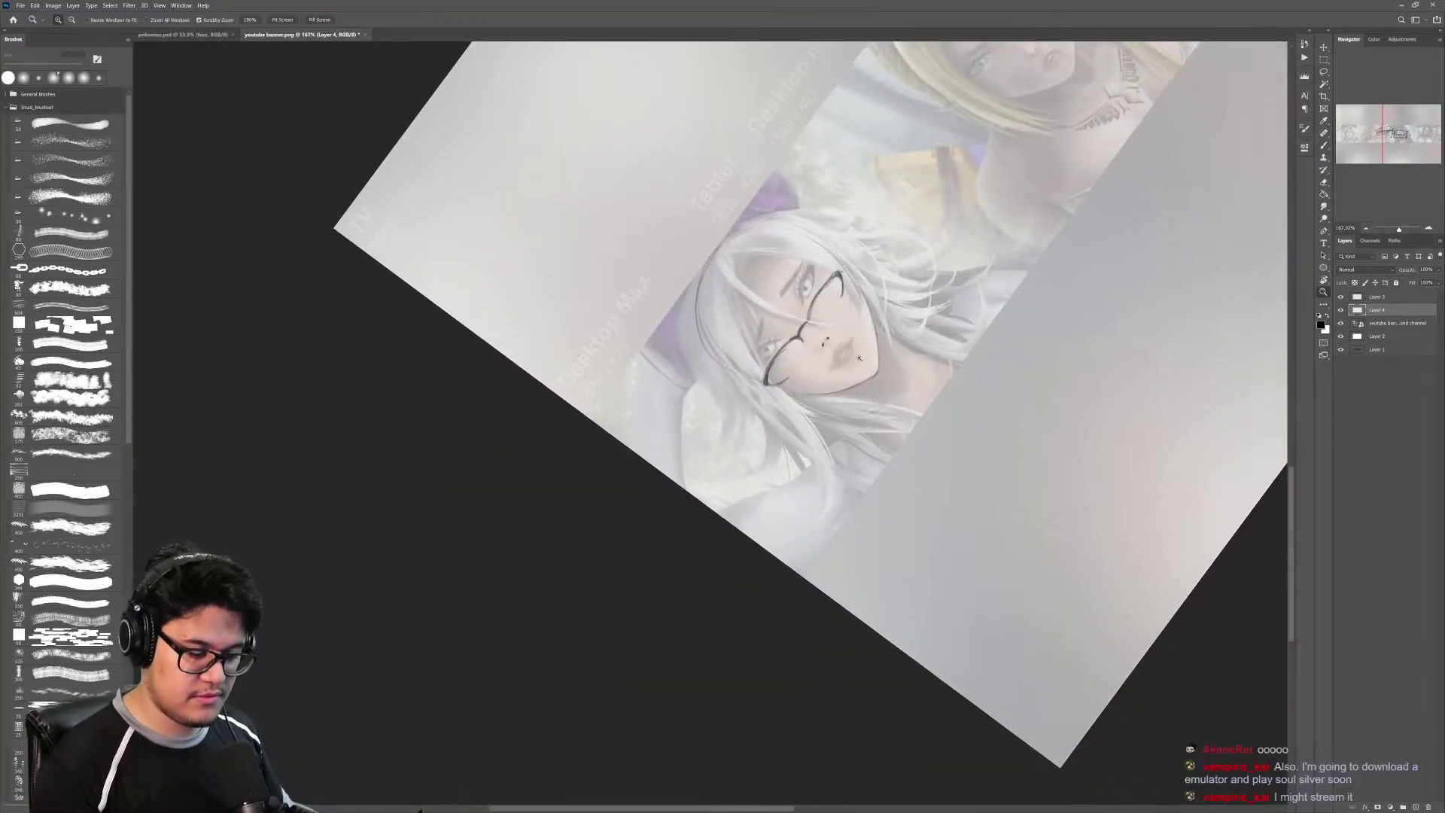
scroll(834, 376, up, 5)
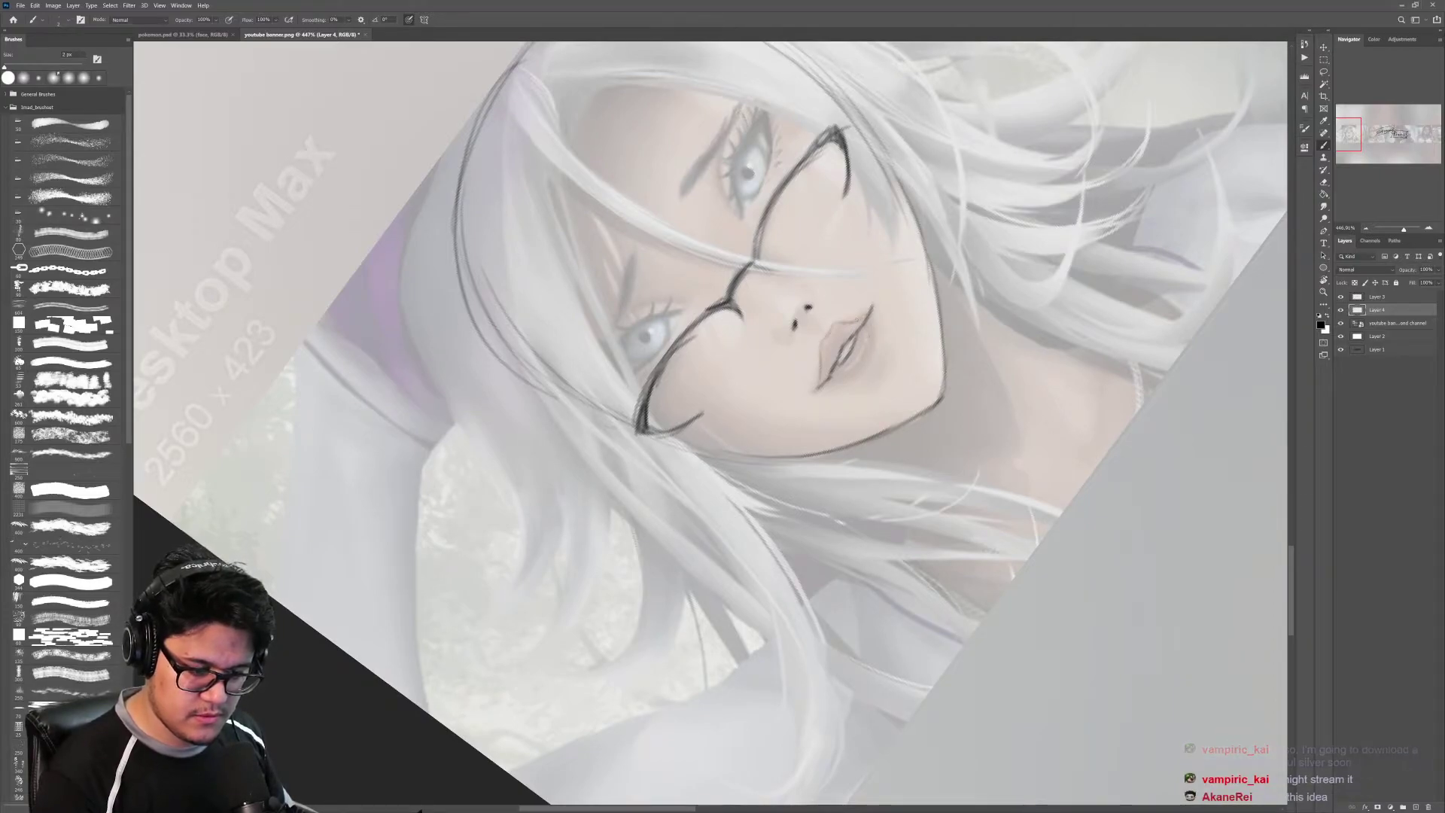
mouse_move(873, 337)
mouse_down()
mouse_move(860, 372)
mouse_move(887, 480)
mouse_move(873, 510)
mouse_up()
key(r)
key(space)
drag(945, 445, 852, 493)
mouse_move(787, 333)
mouse_down()
mouse_move(824, 282)
mouse_move(860, 276)
mouse_up()
key(z)
mouse_move(920, 316)
mouse_down()
mouse_move(870, 315)
mouse_move(933, 316)
mouse_up()
key(b)
mouse_move(879, 365)
mouse_down()
mouse_move(895, 361)
mouse_move(862, 374)
mouse_up()
Step: Trace the character's right-hand eye with a slightly larger brush, including dark lids, lashes and pupil, and add the glasses' nose pad
key(z)
scroll(857, 288, up, 1)
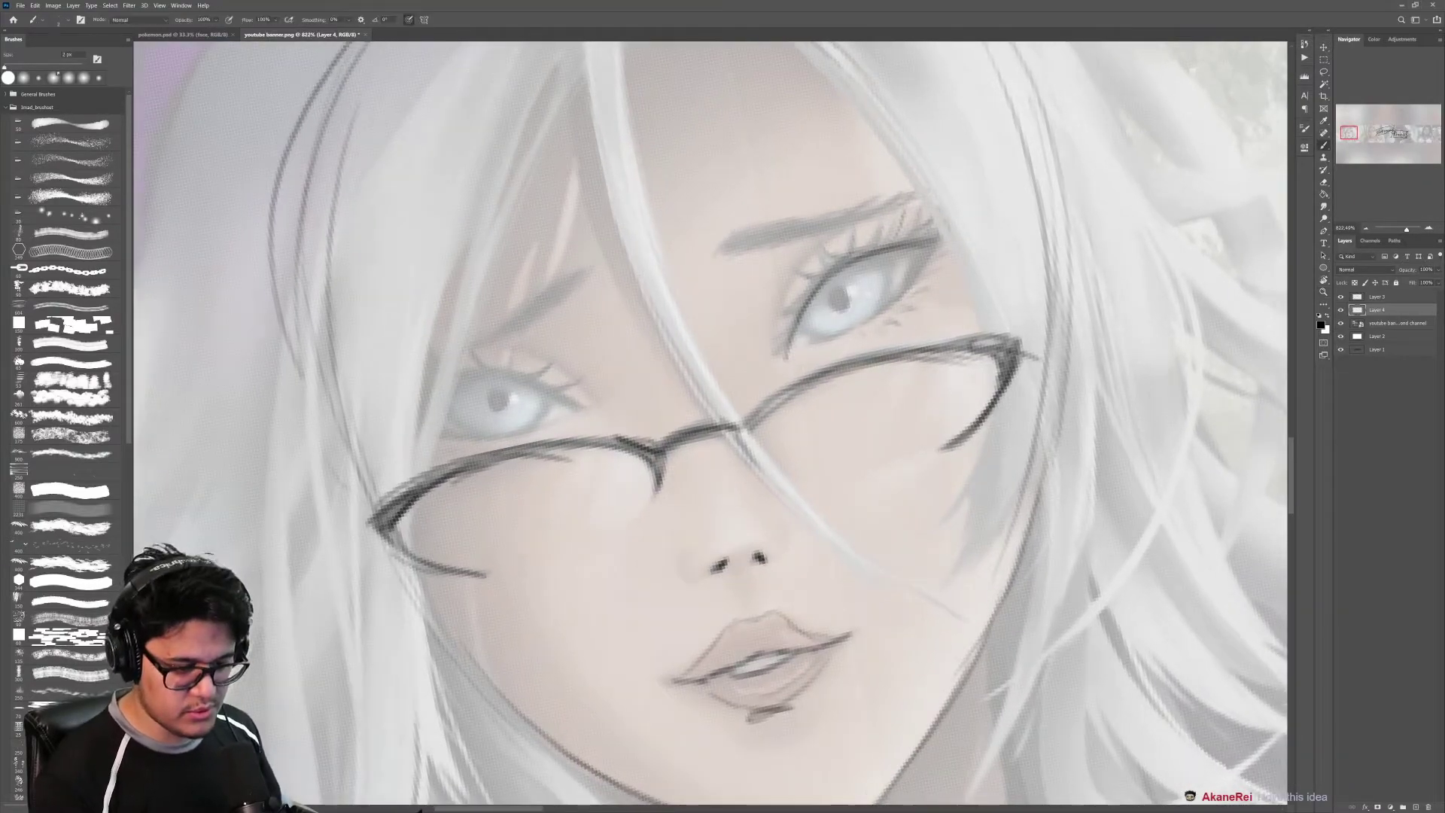
key(])
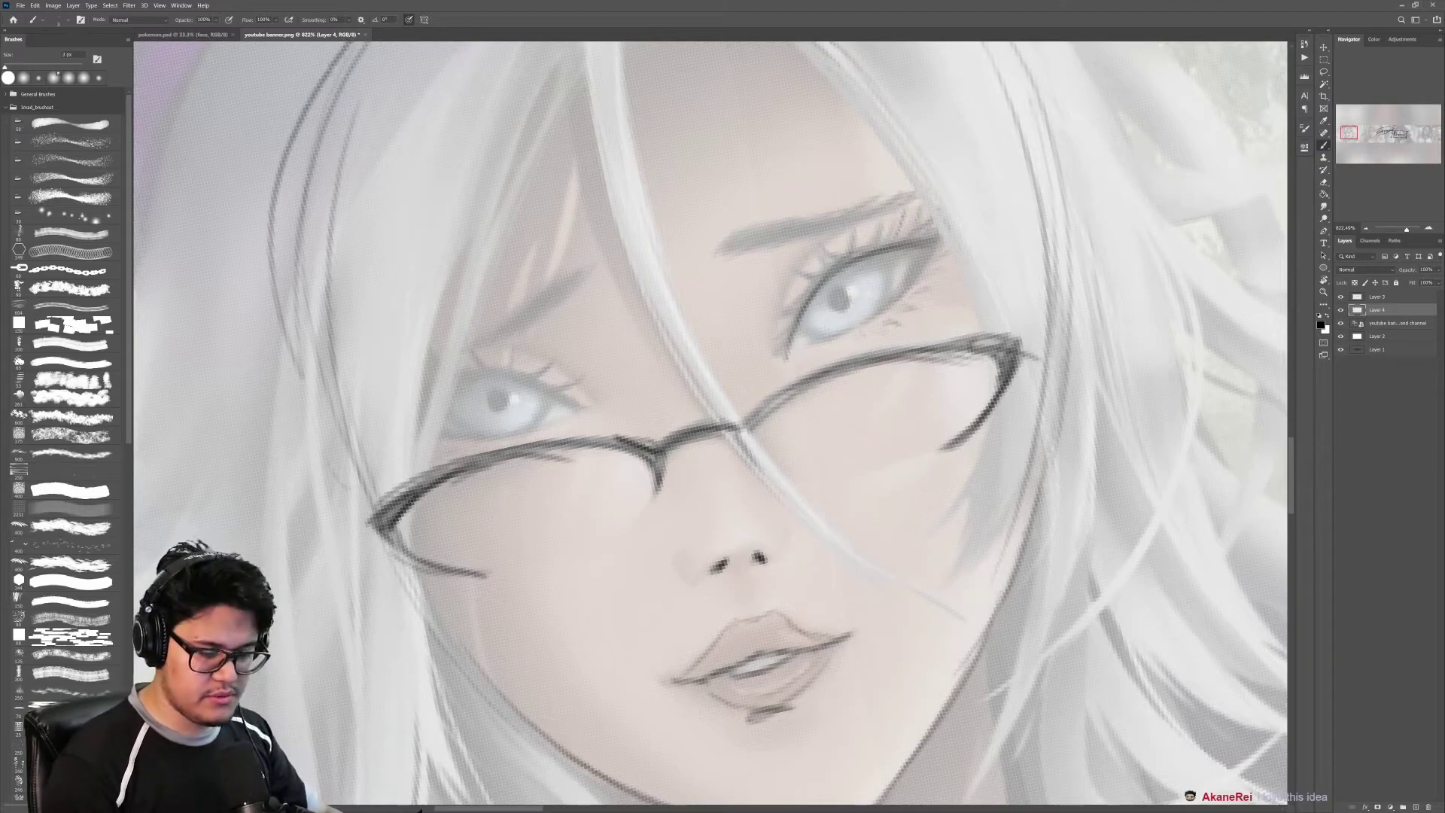
mouse_move(786, 352)
mouse_down()
mouse_move(845, 257)
mouse_move(882, 245)
mouse_up()
drag(821, 282, 940, 239)
mouse_move(847, 254)
mouse_down()
mouse_move(959, 225)
mouse_move(890, 315)
mouse_up()
drag(930, 241, 876, 321)
mouse_move(935, 239)
mouse_down()
mouse_move(880, 313)
mouse_move(898, 297)
mouse_up()
mouse_move(919, 242)
mouse_down()
mouse_move(895, 299)
mouse_move(913, 276)
mouse_up()
drag(905, 328, 872, 339)
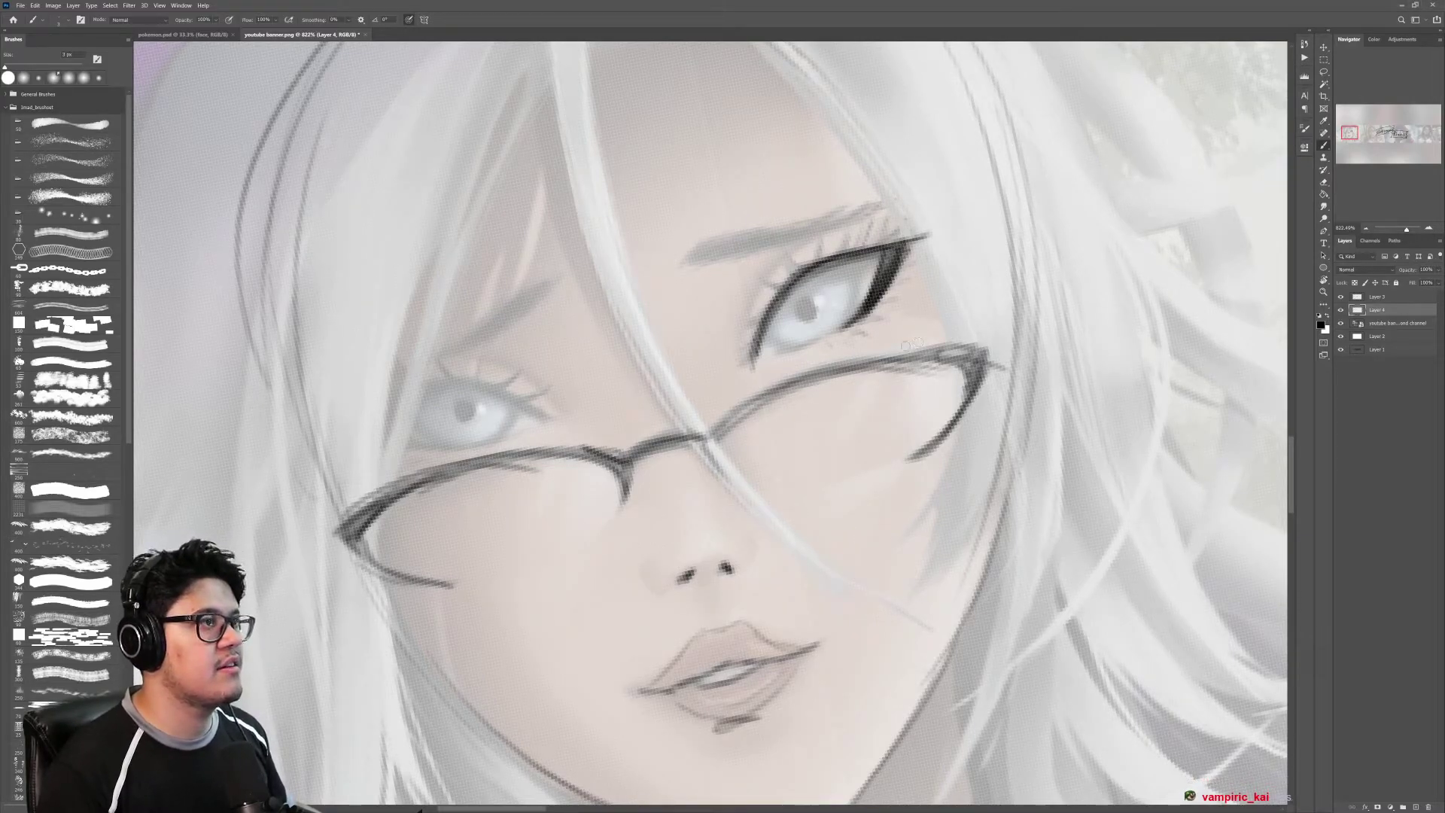
drag(998, 387, 962, 411)
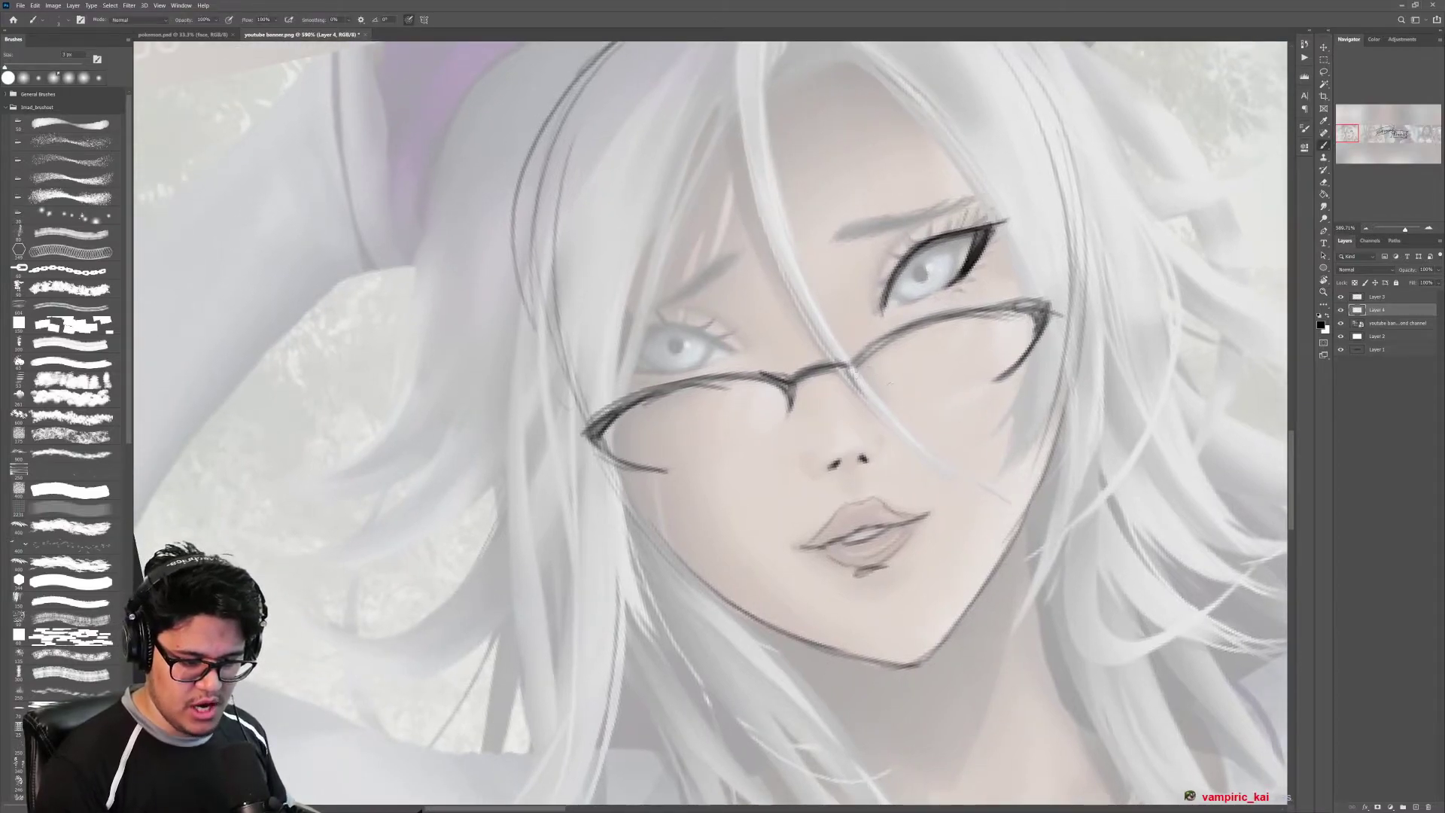
drag(854, 370, 866, 395)
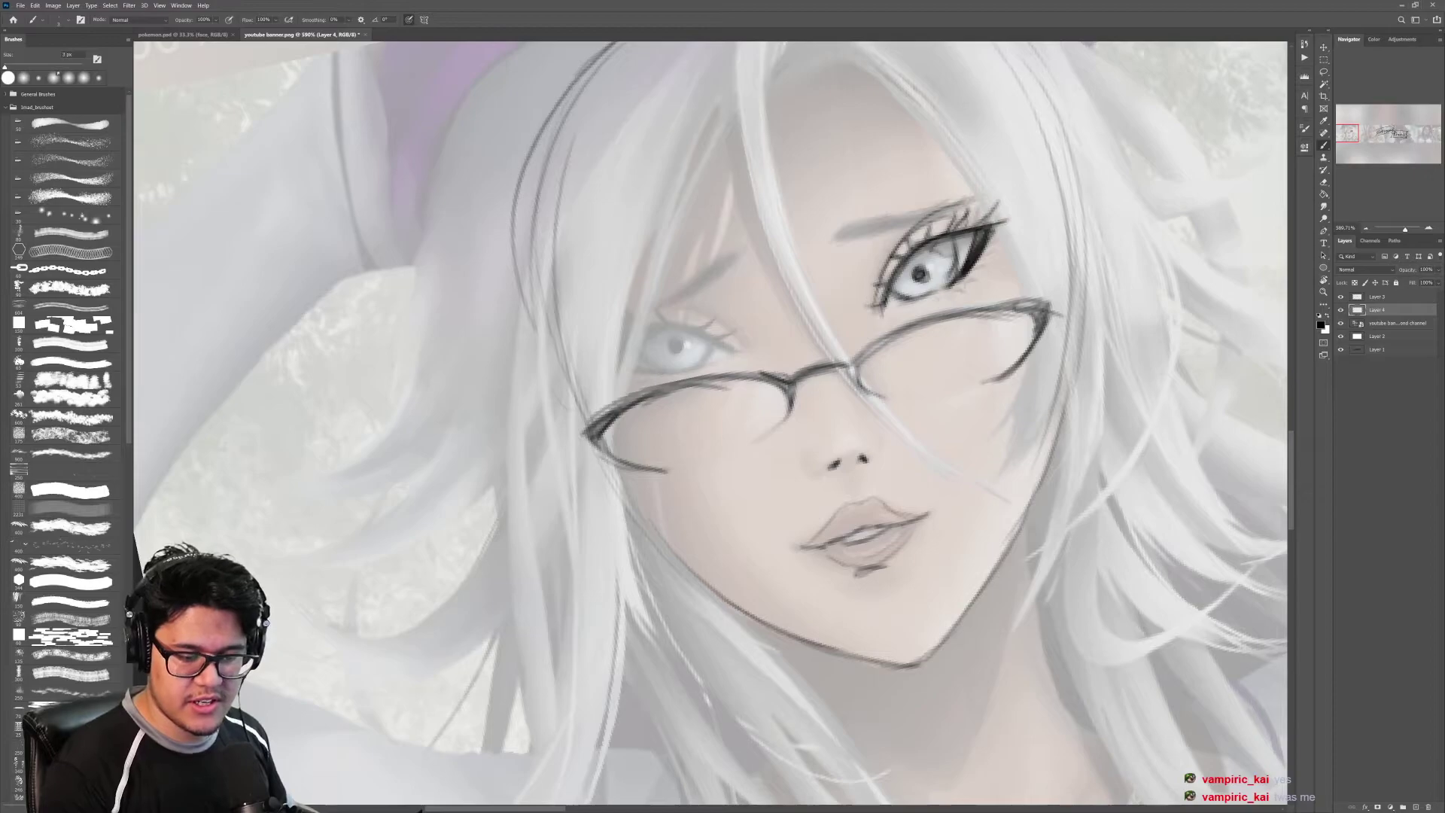
Step: Trace the white-haired character's left-hand eye, including the dark lids, iris, pupil and lashes
drag(726, 427, 926, 420)
key(r)
key(b)
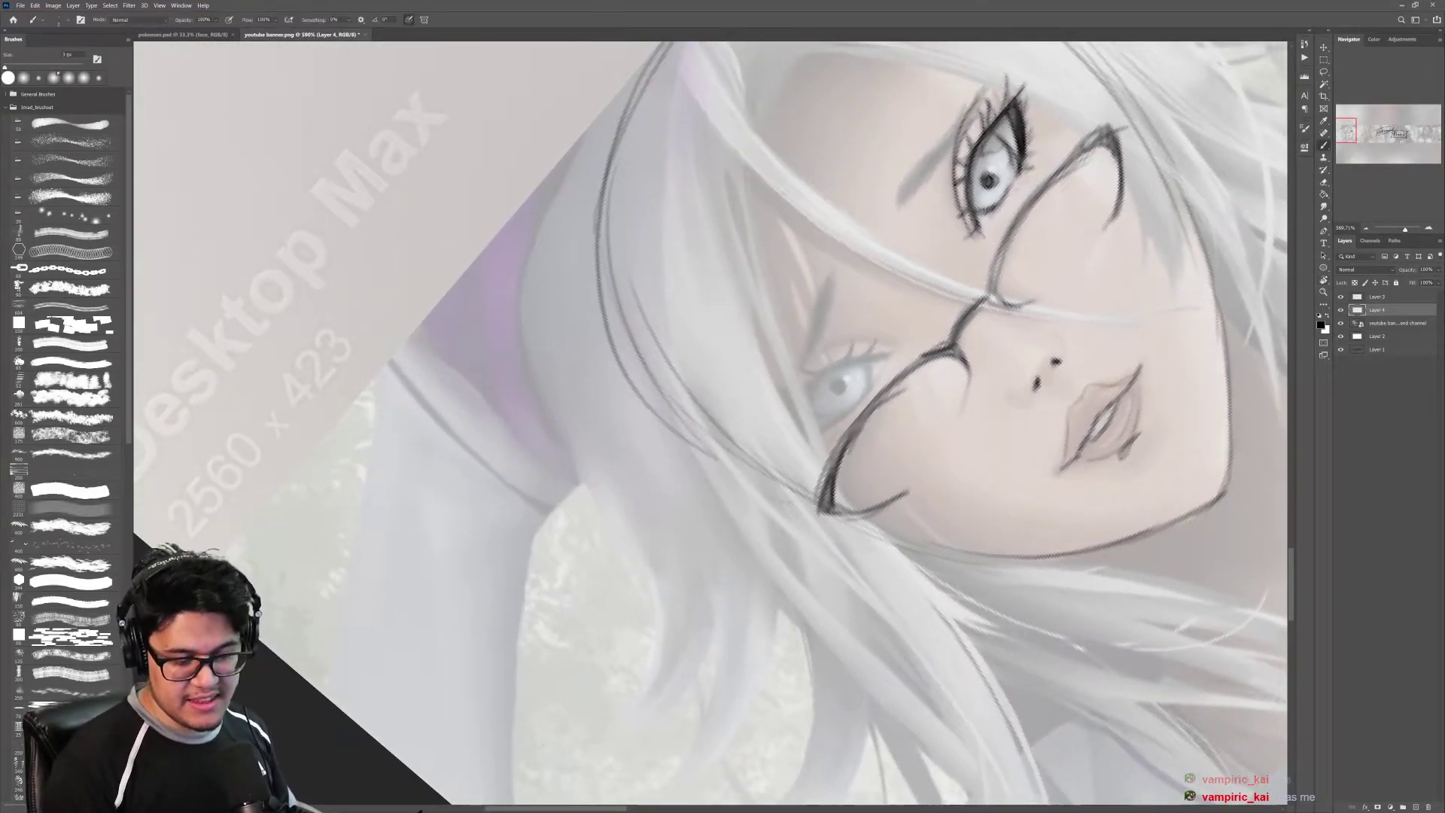
mouse_move(809, 399)
mouse_down()
mouse_move(880, 354)
mouse_move(779, 448)
mouse_move(840, 422)
mouse_move(816, 383)
mouse_up()
drag(779, 432, 845, 364)
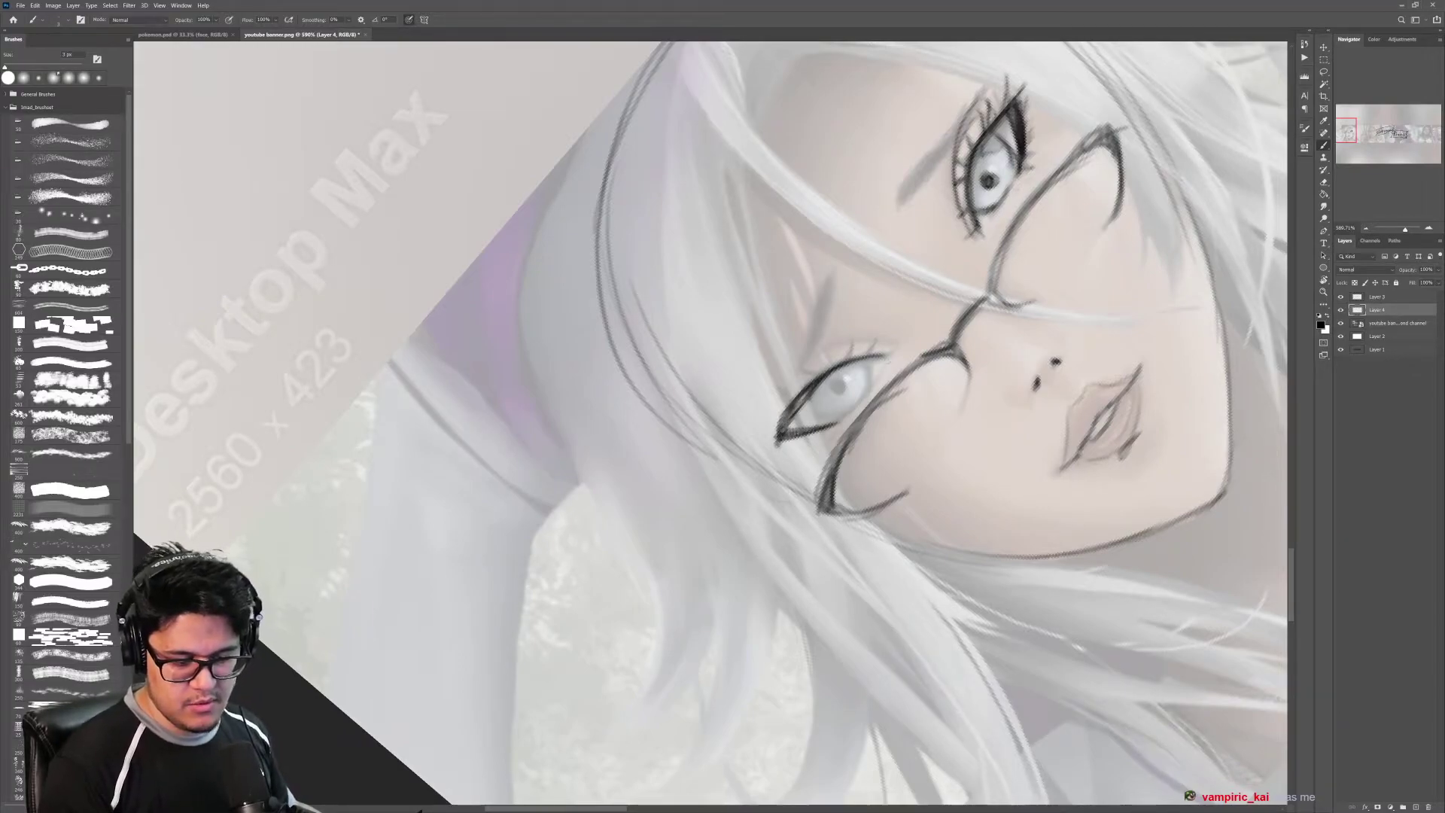
drag(1078, 310, 971, 639)
drag(968, 508, 927, 372)
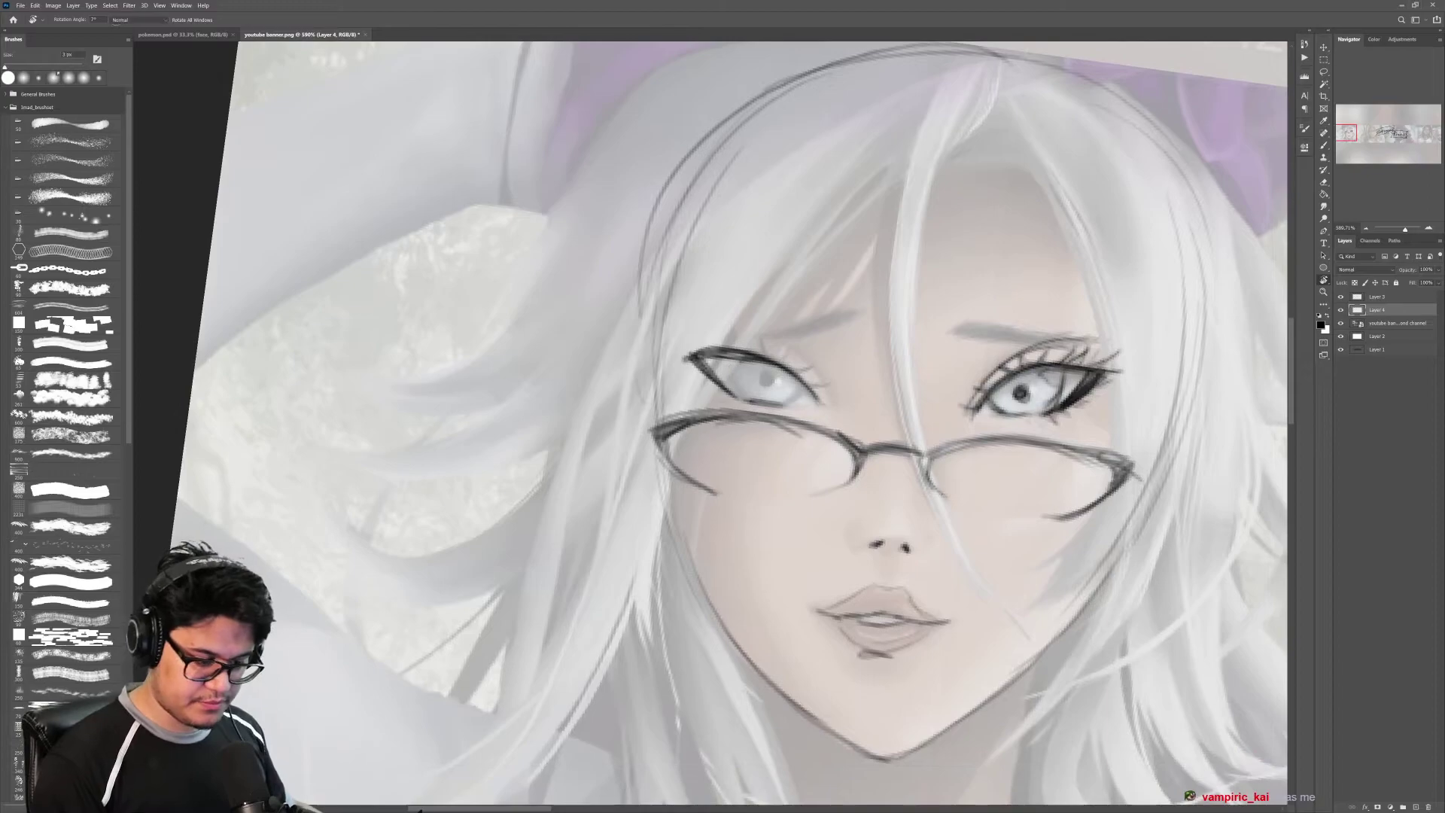
mouse_move(731, 362)
mouse_down()
mouse_move(742, 399)
mouse_move(783, 406)
mouse_up()
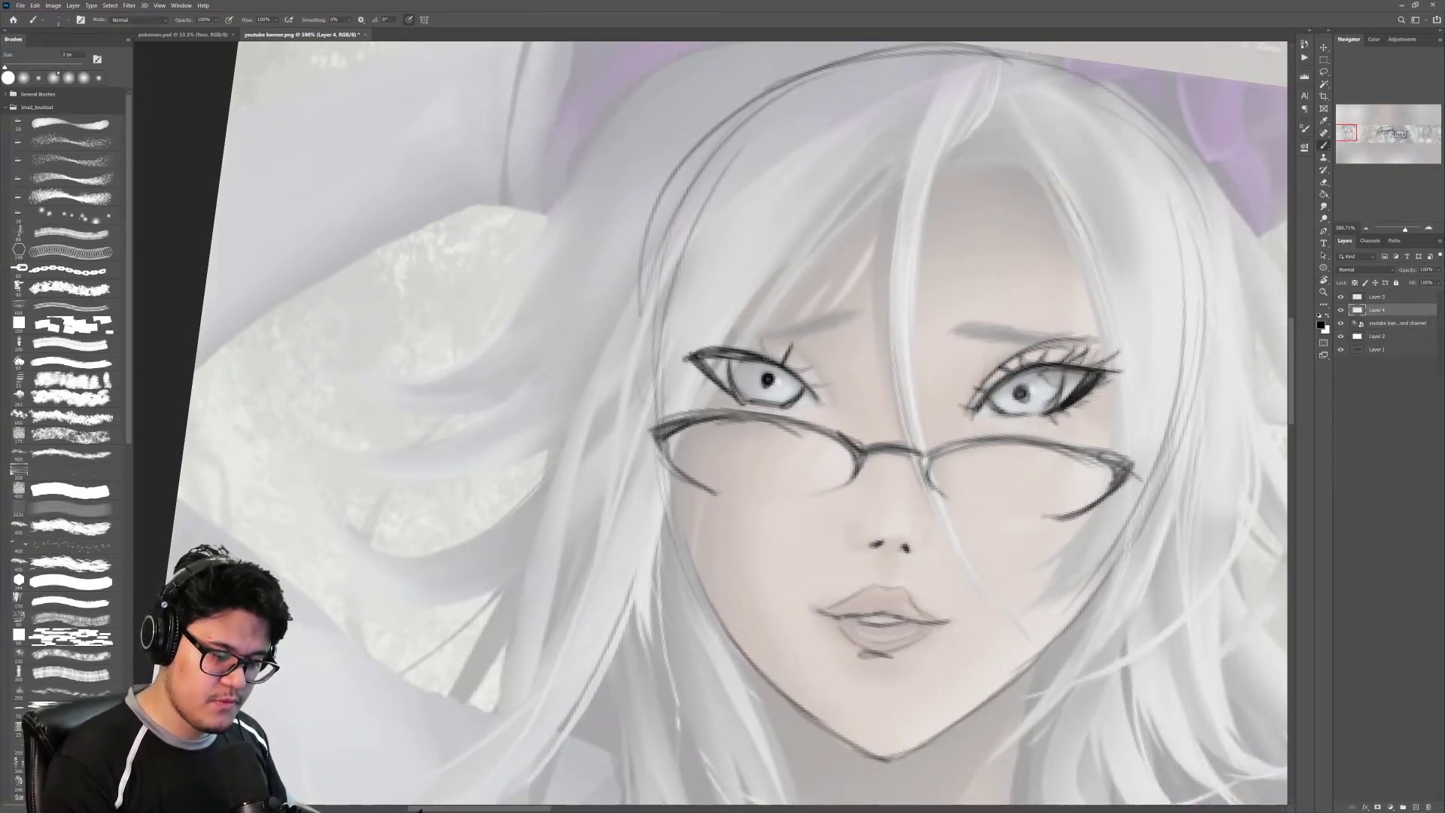
mouse_move(794, 379)
mouse_down()
mouse_move(817, 364)
mouse_move(836, 390)
mouse_up()
Step: Hide the top layer with the lettering sketch and toggle Layer 4 off and on to check the traced face
key(z)
mouse_move(949, 413)
mouse_down()
mouse_move(820, 413)
mouse_move(750, 361)
mouse_move(686, 373)
mouse_move(773, 389)
mouse_up()
click(1341, 298)
drag(773, 389, 1025, 406)
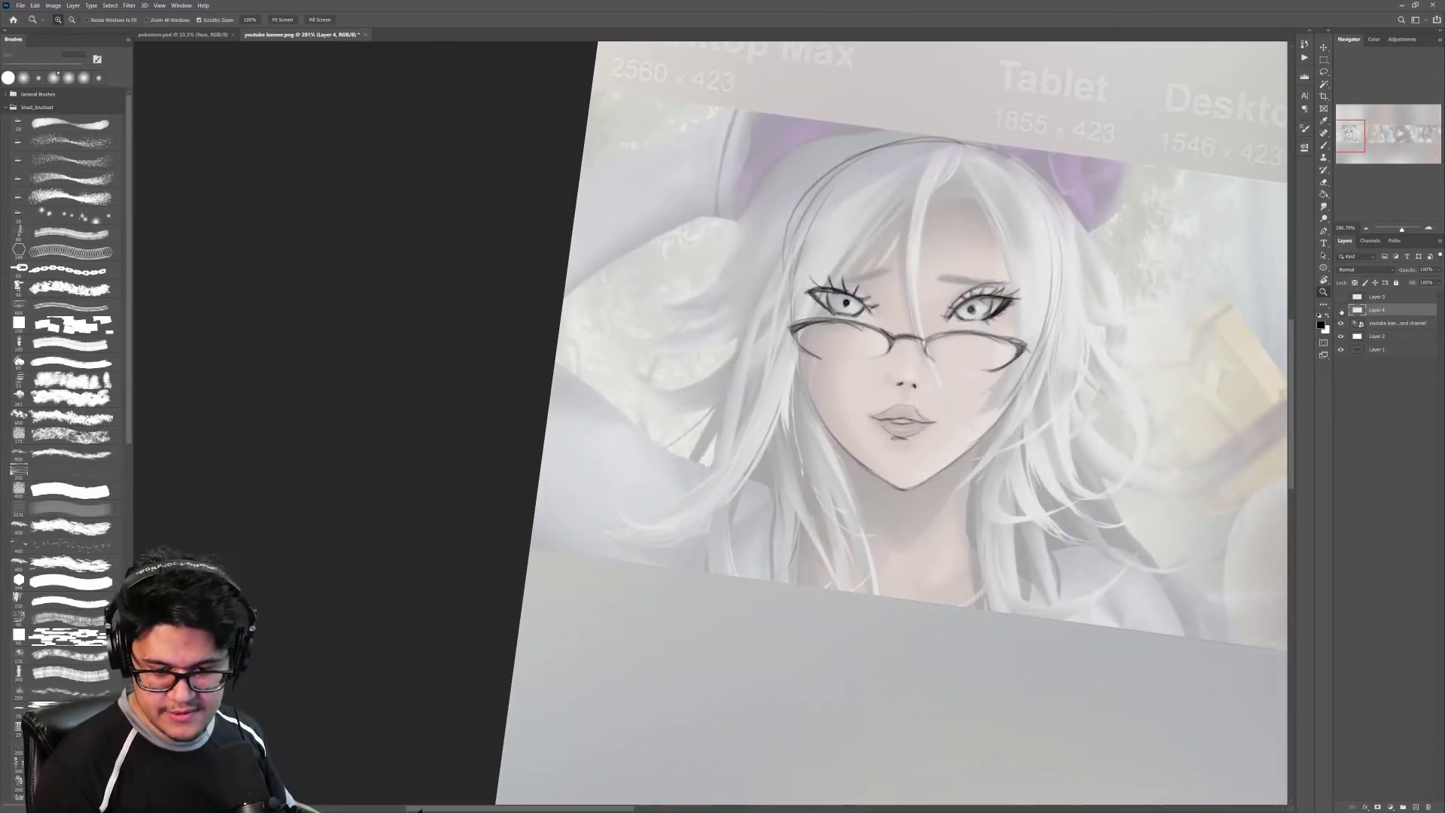
click(1340, 310)
click(1341, 310)
Step: Trace both eyebrows of the white-haired character, with extra strokes to thicken the right-hand one
drag(971, 297, 1046, 297)
key(r)
drag(979, 339, 955, 280)
drag(956, 279, 880, 475)
key(b)
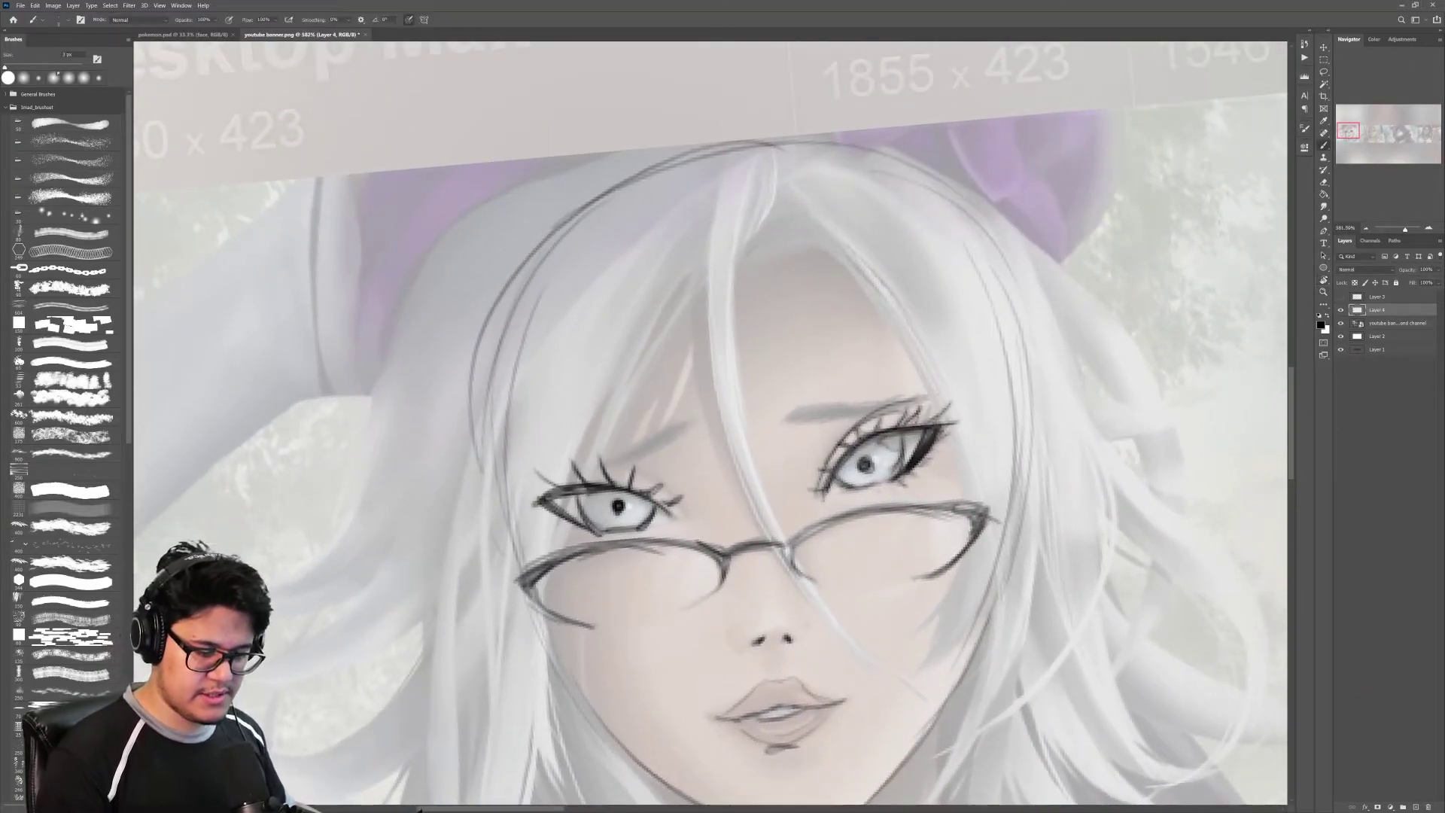
mouse_move(784, 424)
mouse_down()
mouse_move(885, 417)
mouse_move(940, 390)
mouse_up()
mouse_move(919, 399)
mouse_down()
mouse_move(787, 408)
mouse_move(912, 399)
mouse_up()
drag(687, 426, 587, 474)
mouse_move(656, 440)
mouse_down()
mouse_move(573, 477)
mouse_move(693, 414)
mouse_up()
Step: Sketch a rounded crown contour above the character's hairline and erase the stray line outside it
key(z)
mouse_move(712, 449)
mouse_down()
mouse_move(617, 448)
mouse_move(638, 448)
mouse_move(685, 282)
mouse_move(809, 280)
mouse_move(843, 395)
mouse_up()
key(b)
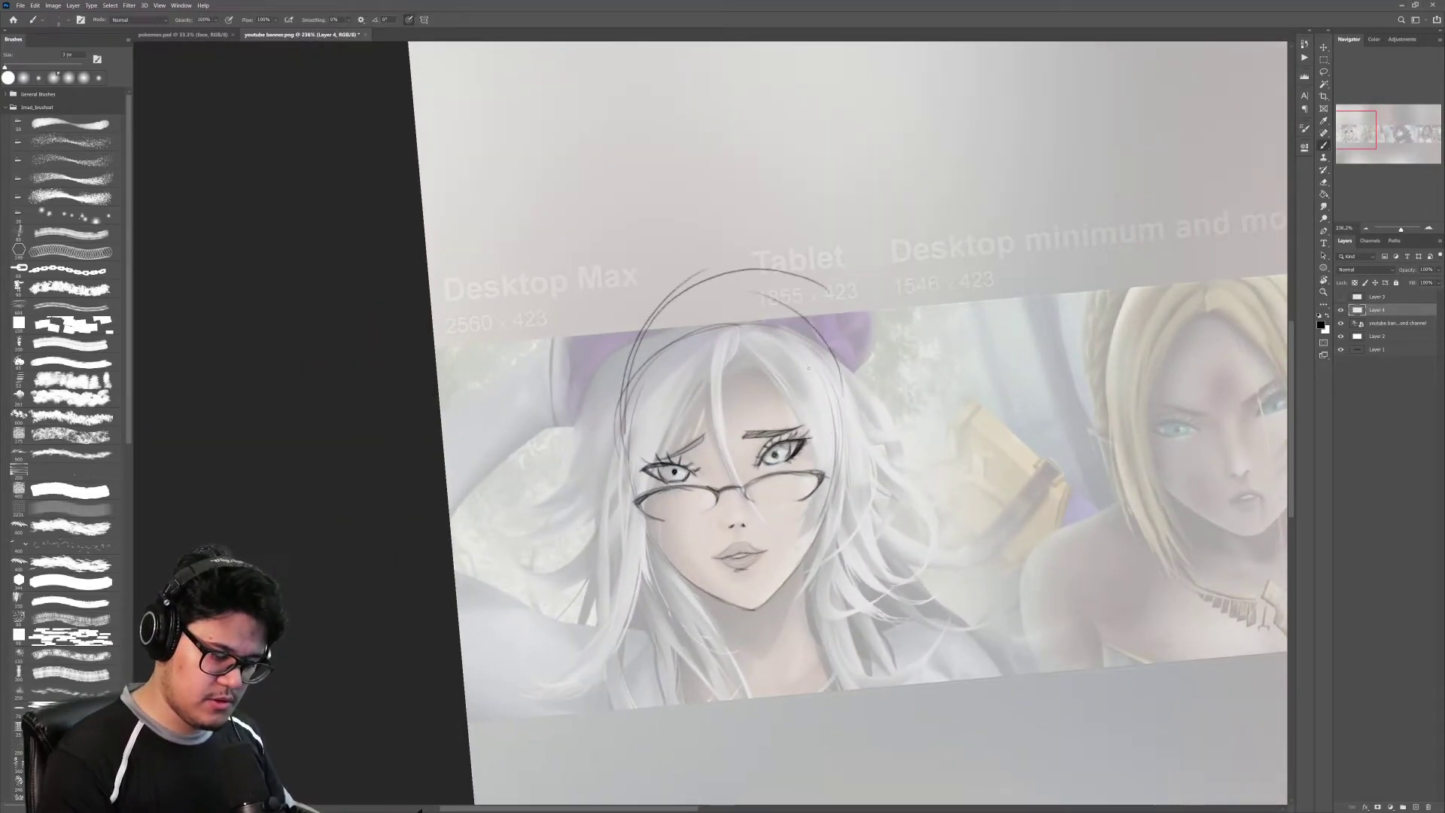
drag(651, 332, 784, 304)
drag(640, 334, 779, 297)
key(e)
mouse_move(681, 303)
mouse_down()
mouse_move(763, 293)
mouse_move(791, 280)
mouse_move(789, 265)
mouse_move(620, 321)
mouse_up()
key(b)
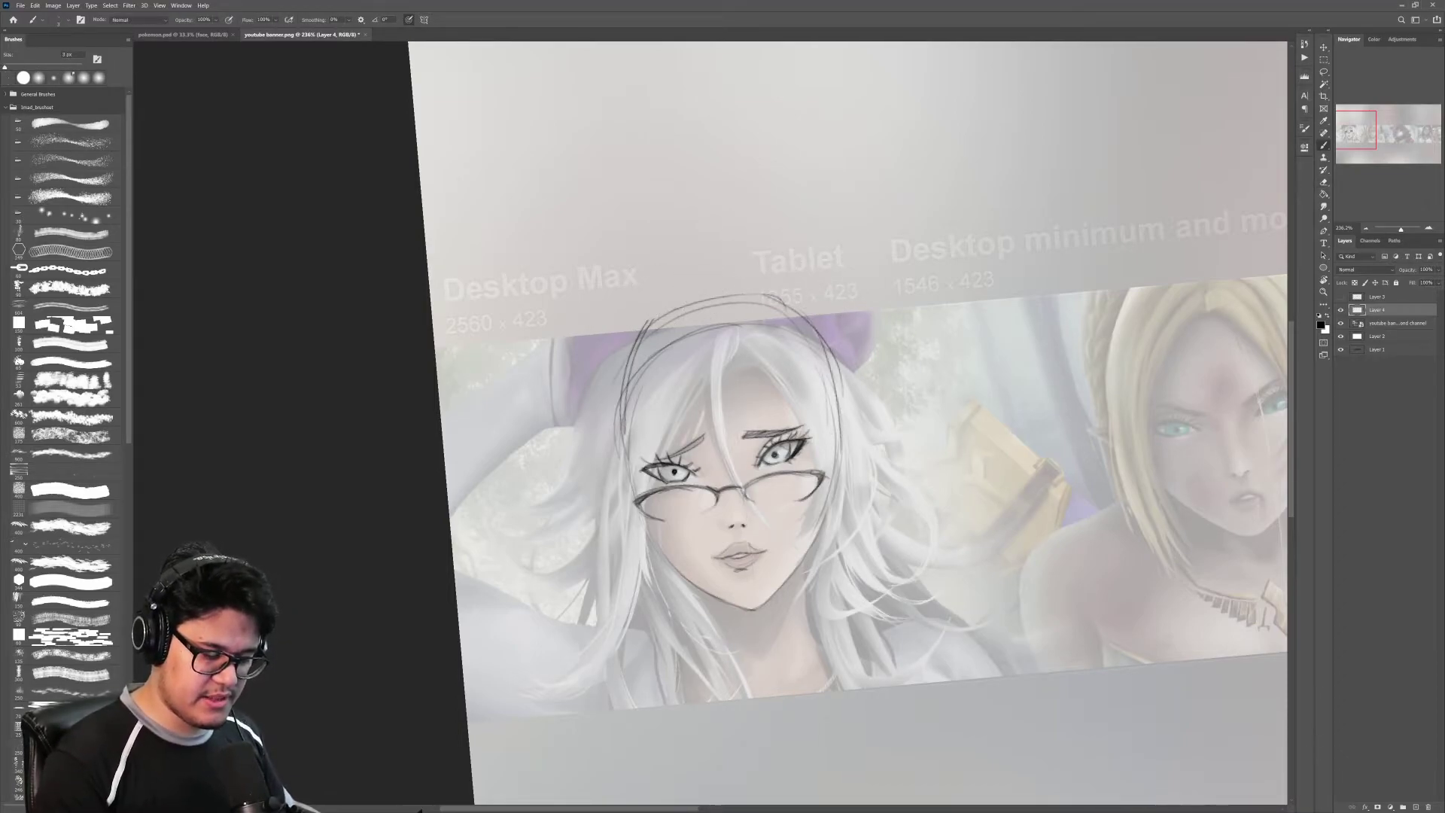
Step: Draw a vertical centre guideline down the face and a slightly tilted horizontal guideline across the glasses
drag(750, 581, 712, 366)
mouse_move(753, 467)
mouse_down()
mouse_move(783, 373)
mouse_move(776, 387)
mouse_up()
drag(639, 407, 888, 383)
drag(640, 422, 820, 389)
drag(943, 406, 945, 333)
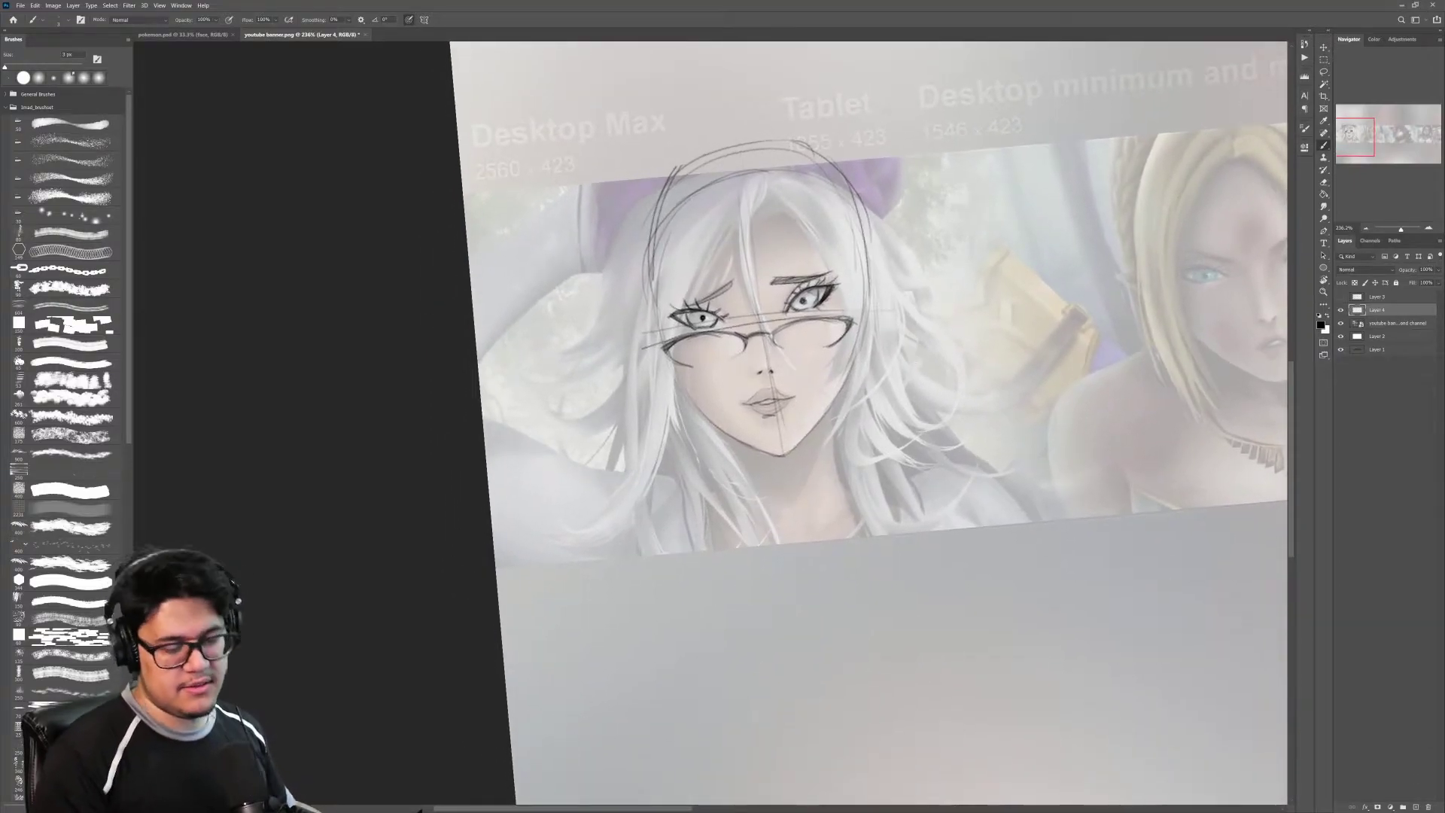
Step: Trace the long front strand of hair from the parting across the nose bridge to the right-hand cheek
drag(762, 197, 779, 344)
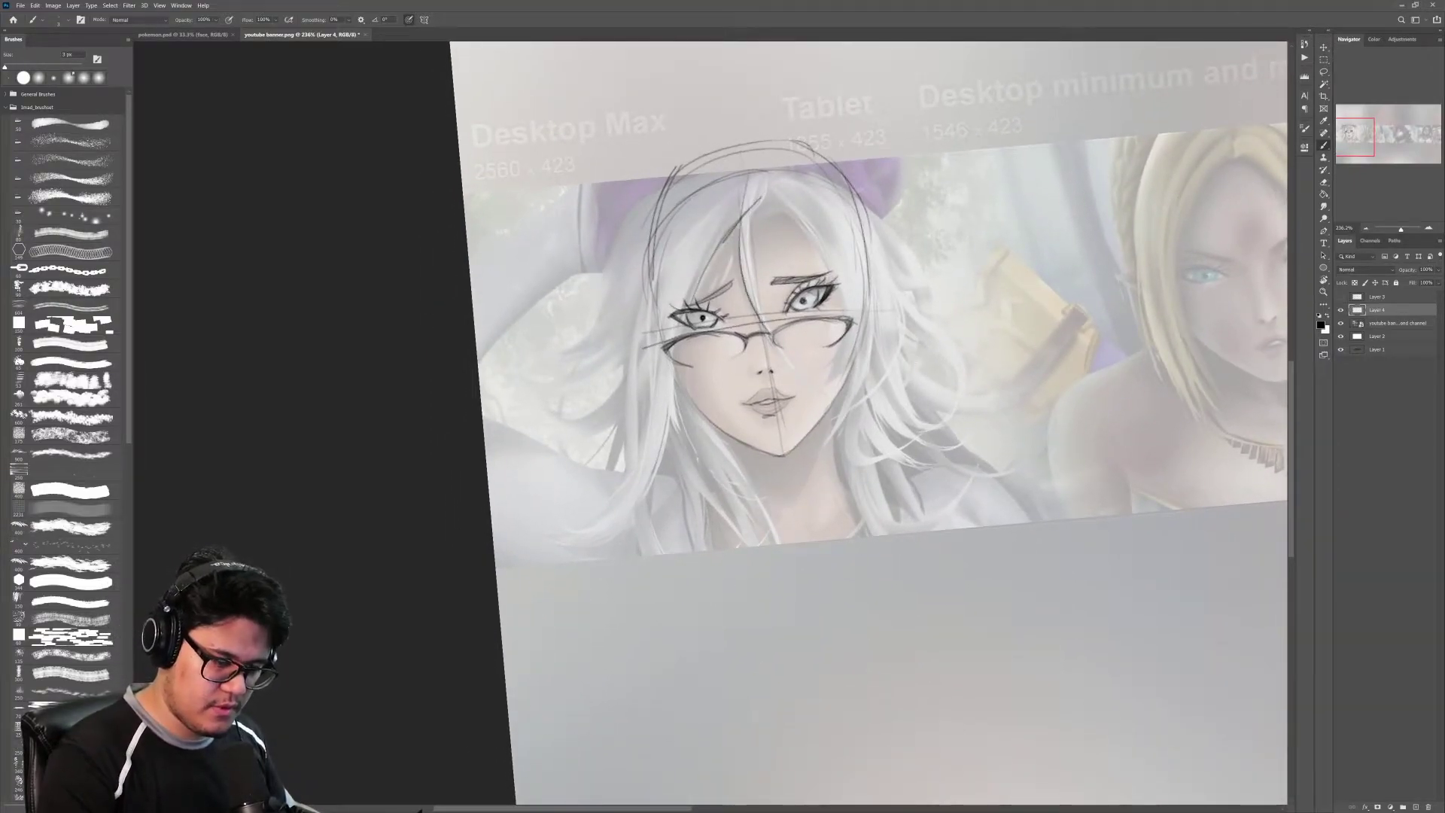
drag(742, 257, 819, 396)
drag(762, 316, 820, 392)
drag(757, 197, 794, 365)
drag(767, 170, 757, 303)
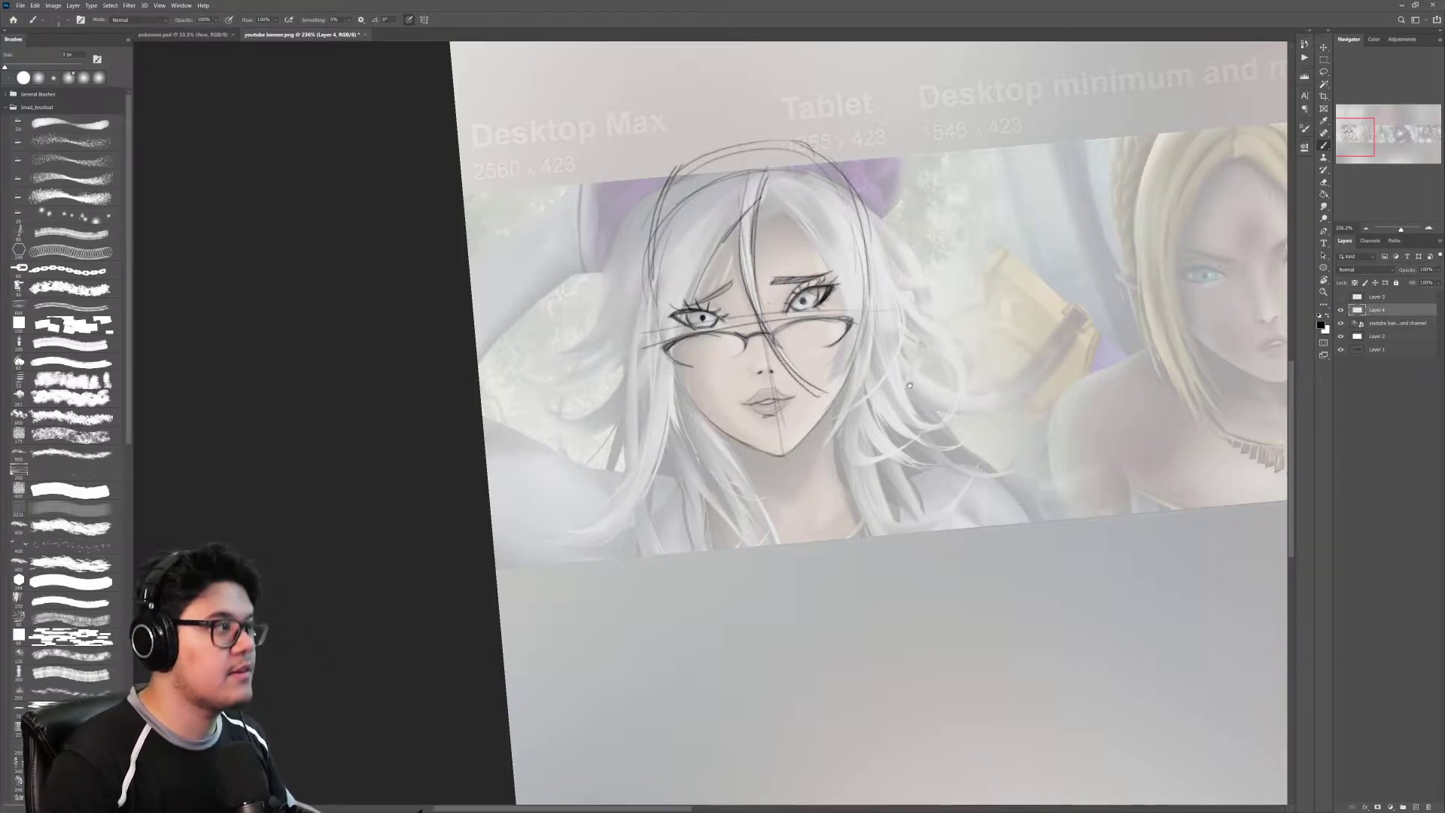
Step: Trace the left-hand fringe and the long lock beside the face, sweeping down to its flicked tip
mouse_move(913, 388)
mouse_down()
mouse_move(871, 412)
mouse_move(874, 399)
mouse_up()
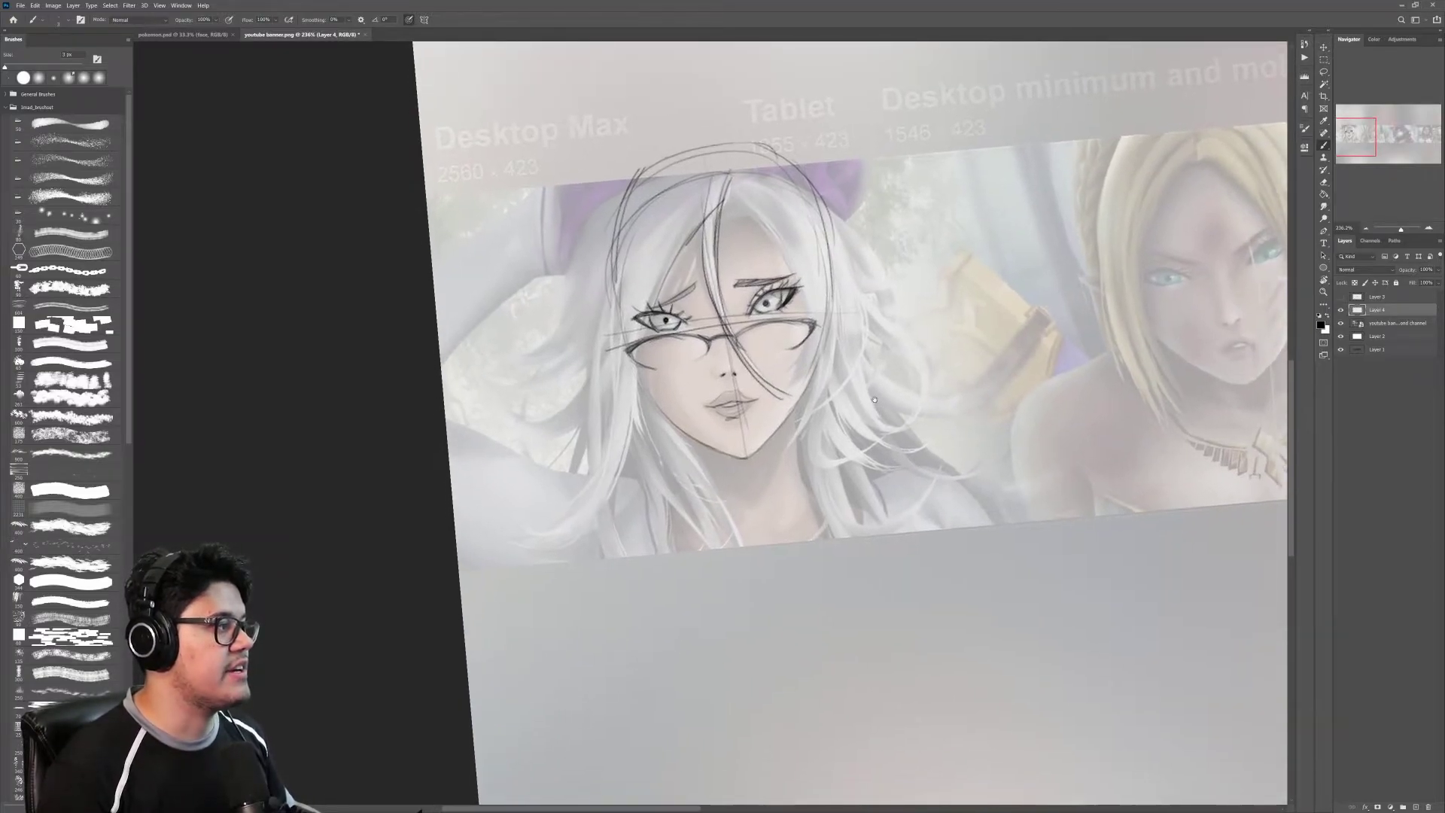
key(ctrl+space)
drag(771, 417, 789, 418)
drag(679, 217, 625, 323)
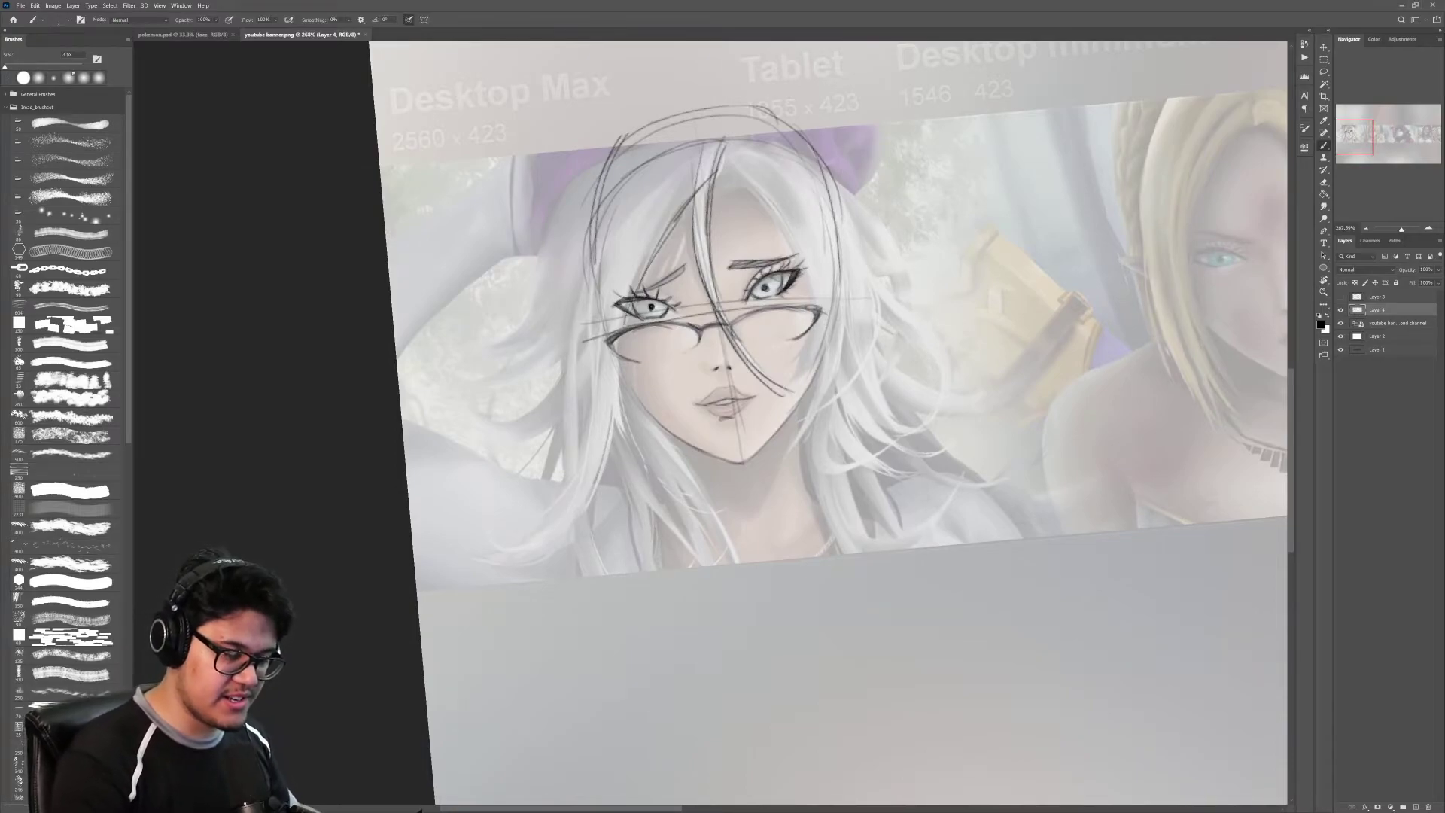
mouse_move(657, 239)
mouse_down()
mouse_move(623, 327)
mouse_move(632, 451)
mouse_up()
mouse_move(615, 400)
mouse_down()
mouse_move(633, 454)
mouse_move(583, 524)
mouse_move(489, 557)
mouse_up()
drag(567, 483, 514, 548)
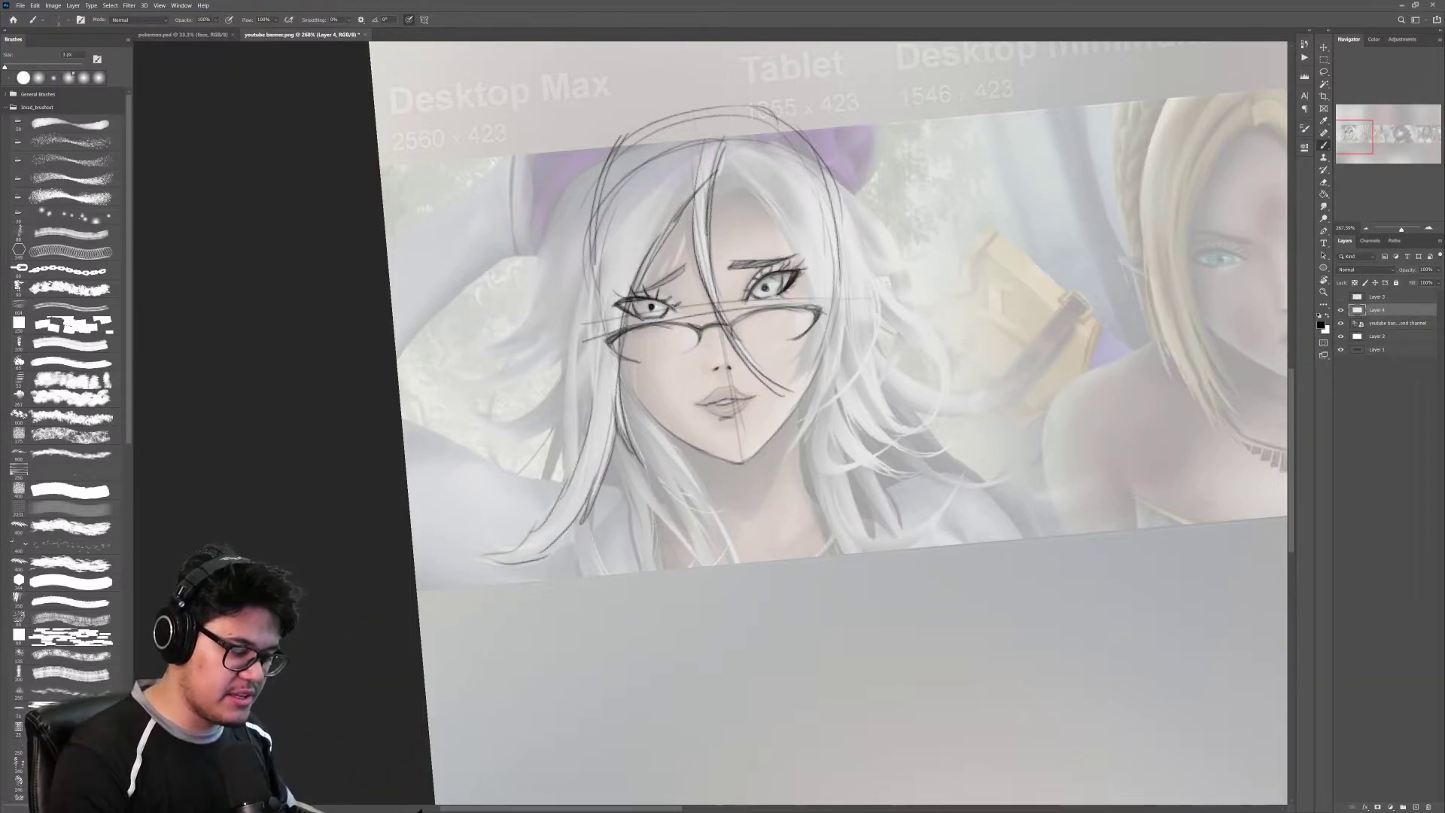
Step: Add inner strands to the left-hand side hair and curved strands running from the parting over the crown
drag(591, 295, 584, 434)
drag(593, 367, 599, 414)
drag(621, 169, 593, 402)
drag(691, 149, 605, 267)
drag(686, 162, 628, 214)
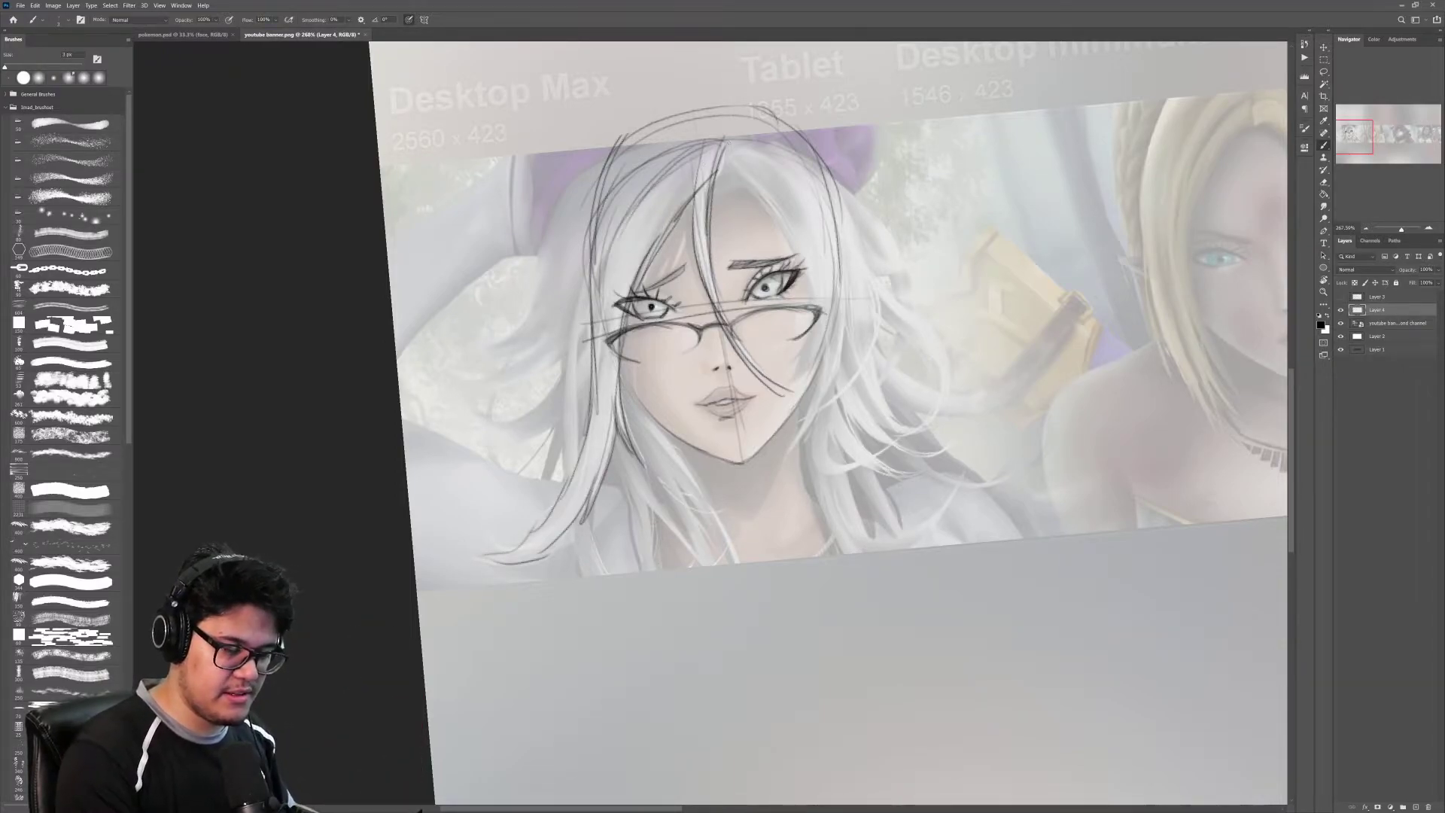
Step: Add long outer strands down the left-hand side hair, extending their ends below the old banner's lower edge
drag(586, 301, 575, 432)
drag(594, 283, 580, 407)
mouse_move(571, 339)
mouse_down()
mouse_move(562, 480)
mouse_move(598, 607)
mouse_up()
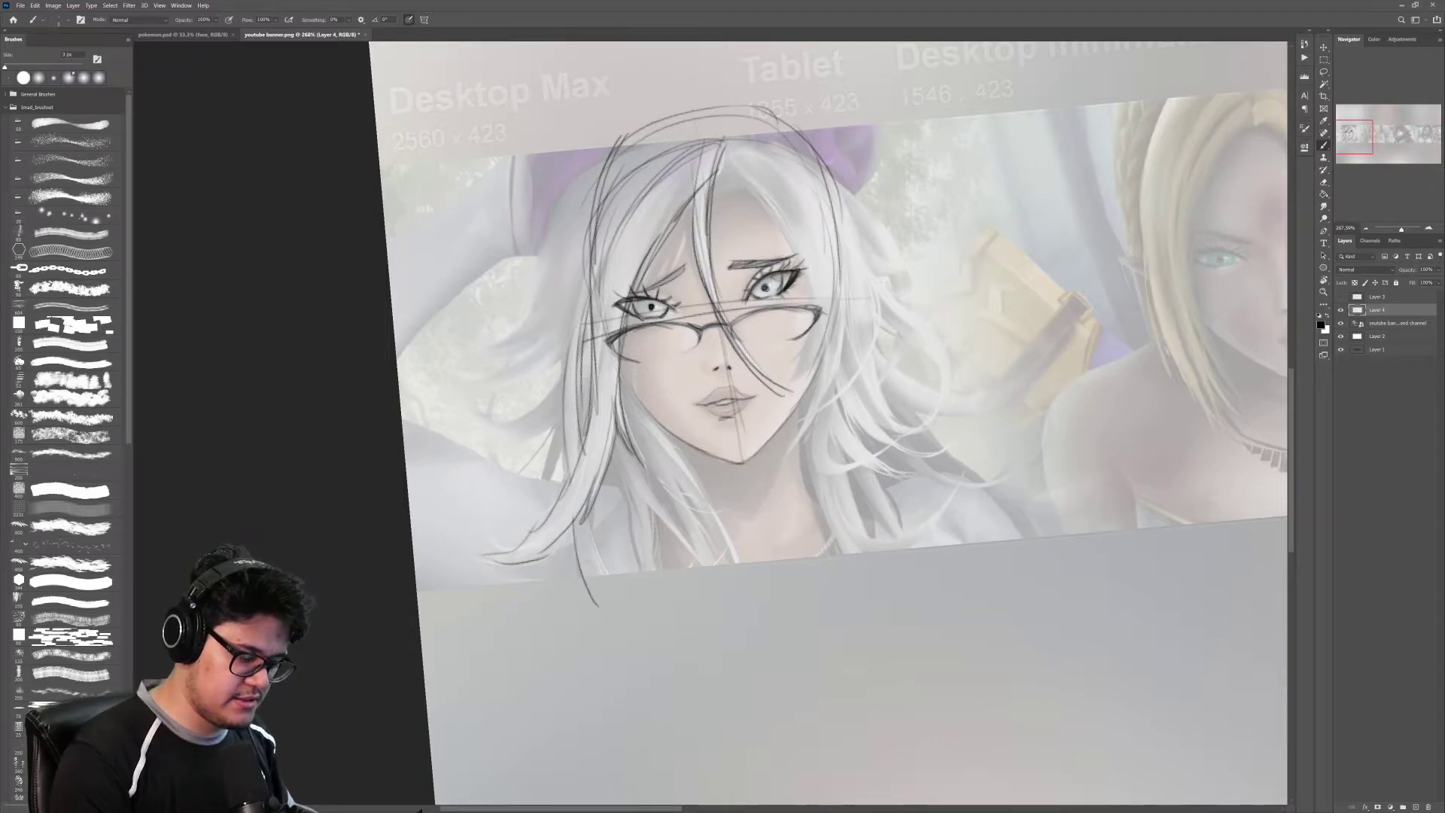
drag(584, 509, 629, 613)
Step: Trace the cluster of strands hanging from the left-hand jaw down past the neck, redrawing the one along the cheek
drag(636, 476, 699, 569)
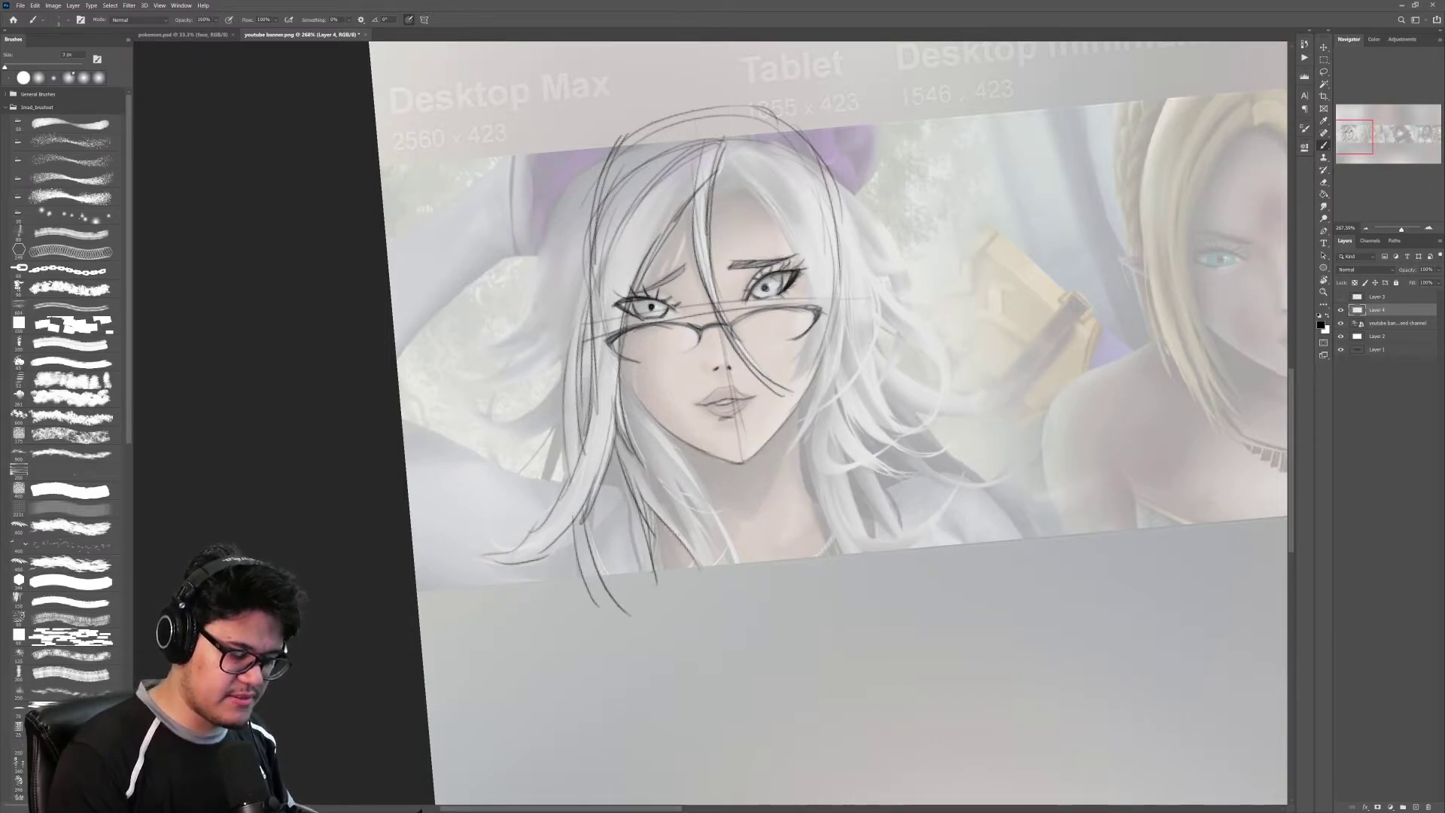
drag(636, 450, 702, 572)
drag(632, 436, 696, 541)
drag(655, 463, 709, 574)
drag(701, 517, 740, 601)
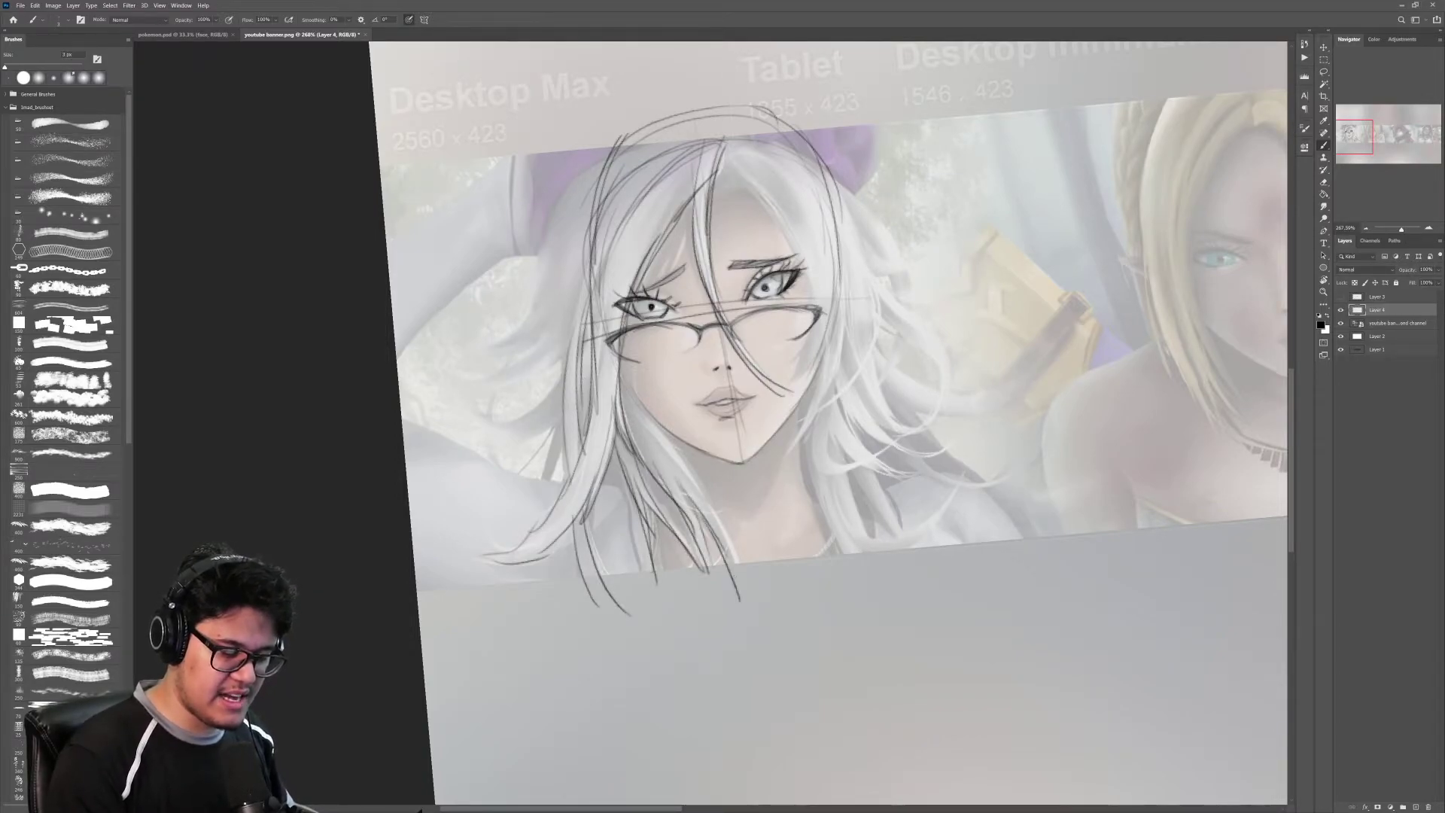
drag(670, 438, 730, 576)
drag(623, 370, 667, 459)
key(ctrl+z)
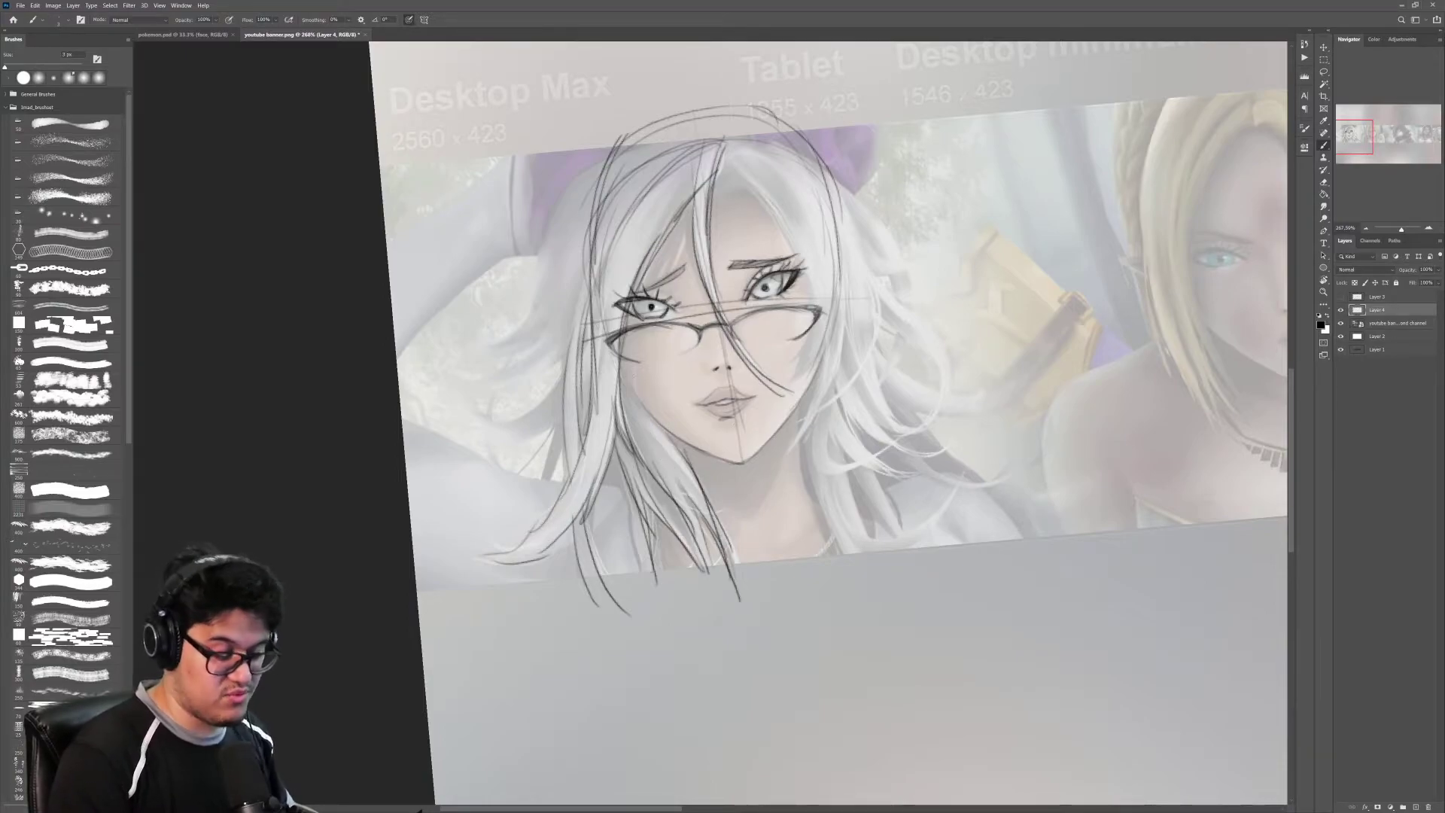
drag(621, 366, 686, 467)
Step: Trace the right-hand fringe from the parting around the forehead and down beside the glasses to the jaw
mouse_move(784, 372)
mouse_down()
mouse_move(657, 378)
mouse_move(666, 387)
mouse_up()
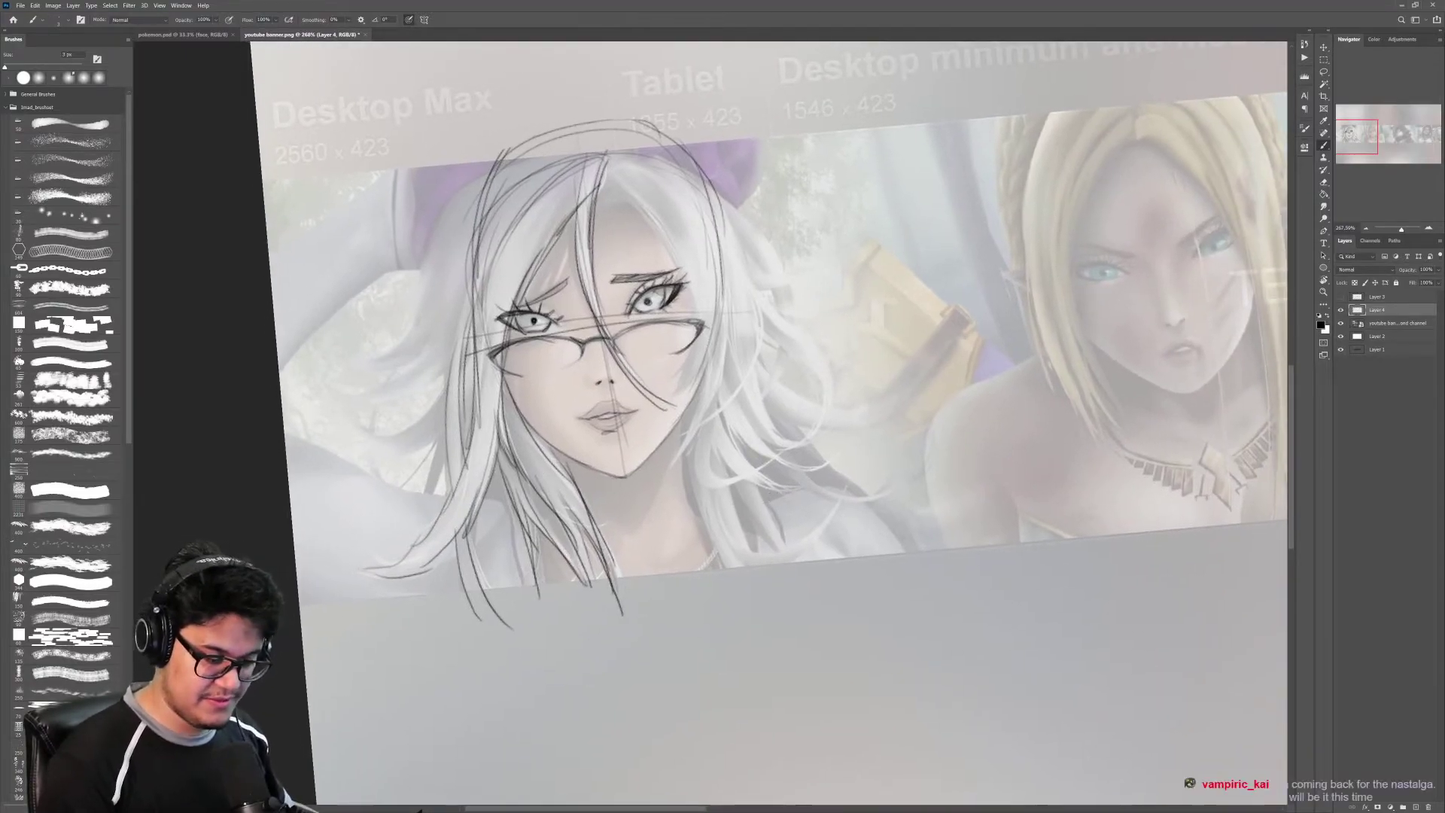
mouse_move(712, 249)
mouse_down()
mouse_move(678, 376)
mouse_move(731, 266)
mouse_move(719, 218)
mouse_up()
mouse_move(701, 342)
mouse_down()
mouse_move(638, 210)
mouse_move(608, 188)
mouse_move(647, 217)
mouse_move(614, 204)
mouse_up()
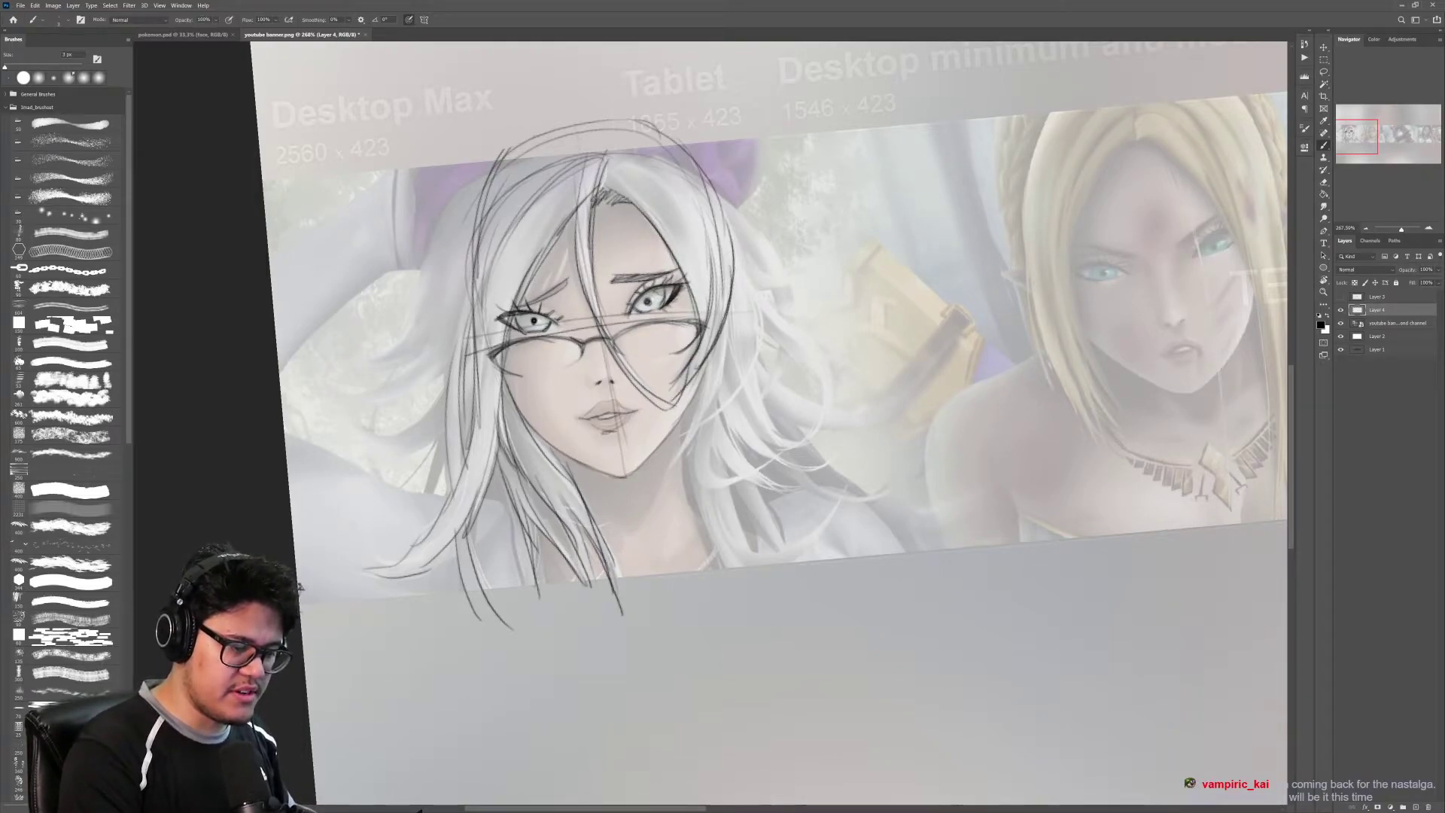
drag(617, 155, 712, 288)
drag(676, 175, 732, 304)
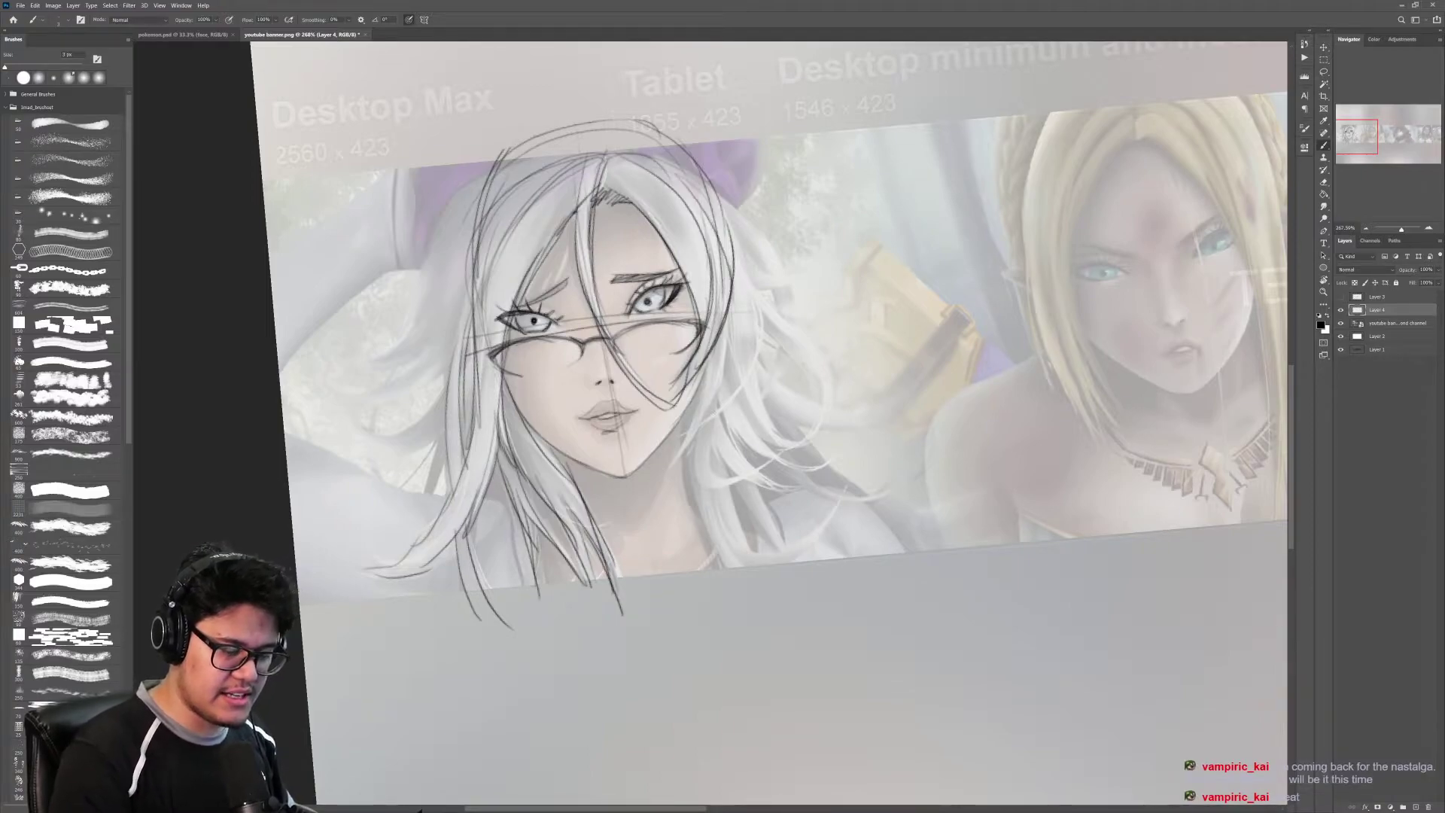
drag(702, 365, 665, 486)
drag(729, 332, 676, 460)
Step: Trace the flicked tuft of hair on the left-hand side and the outer hair contour rising to the crown
drag(867, 455, 964, 458)
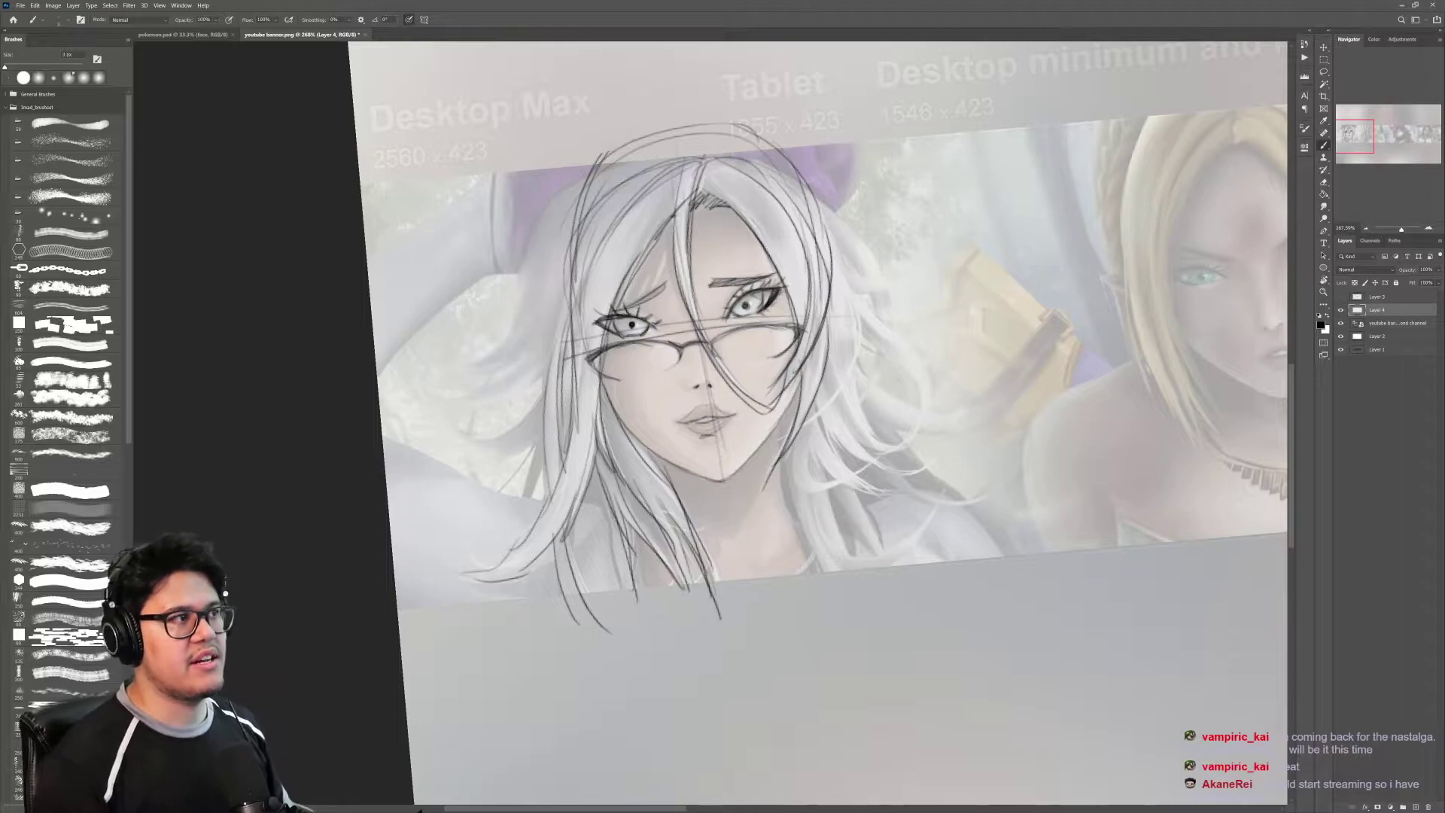
drag(829, 371, 883, 363)
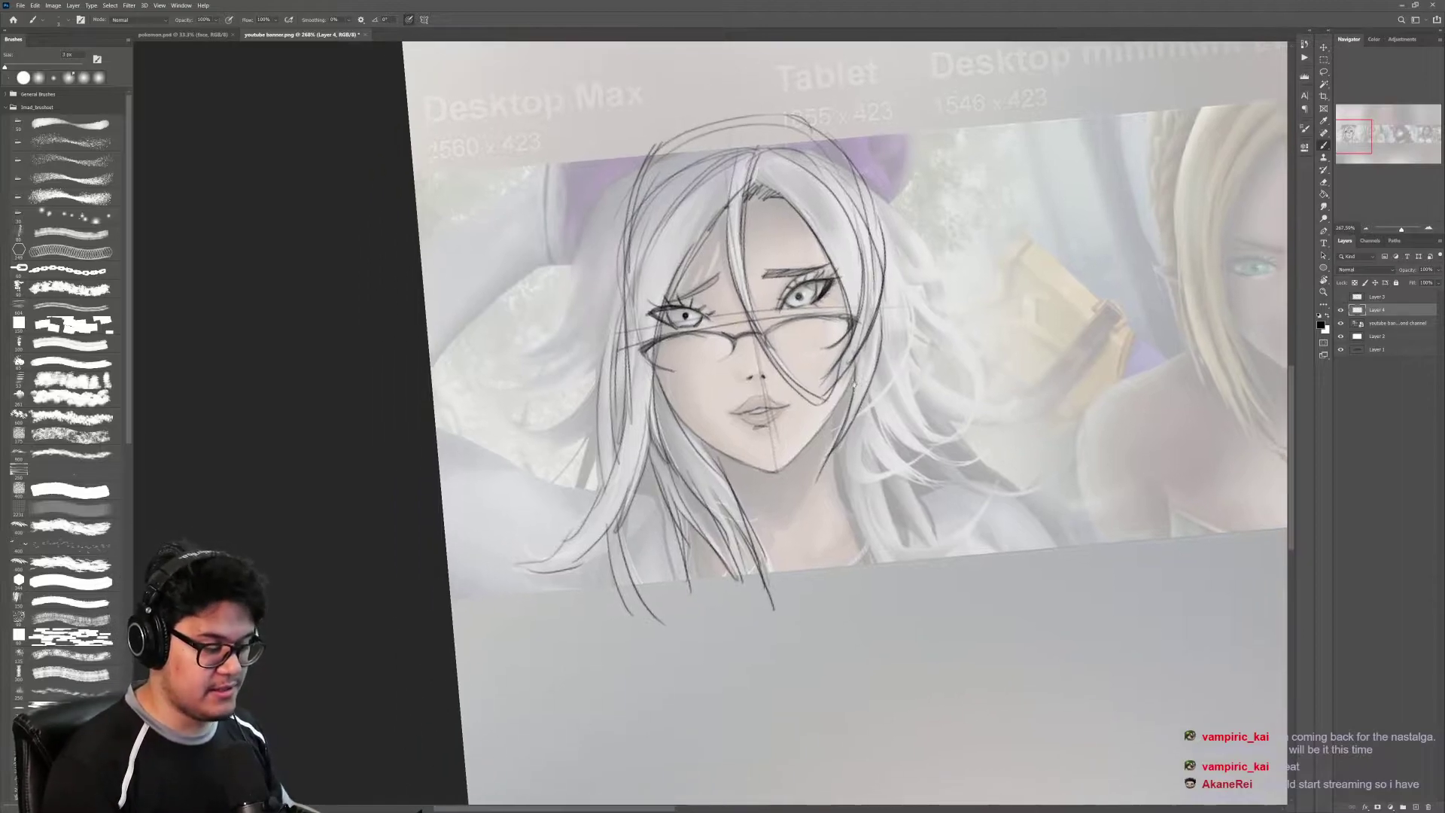
drag(611, 356, 489, 386)
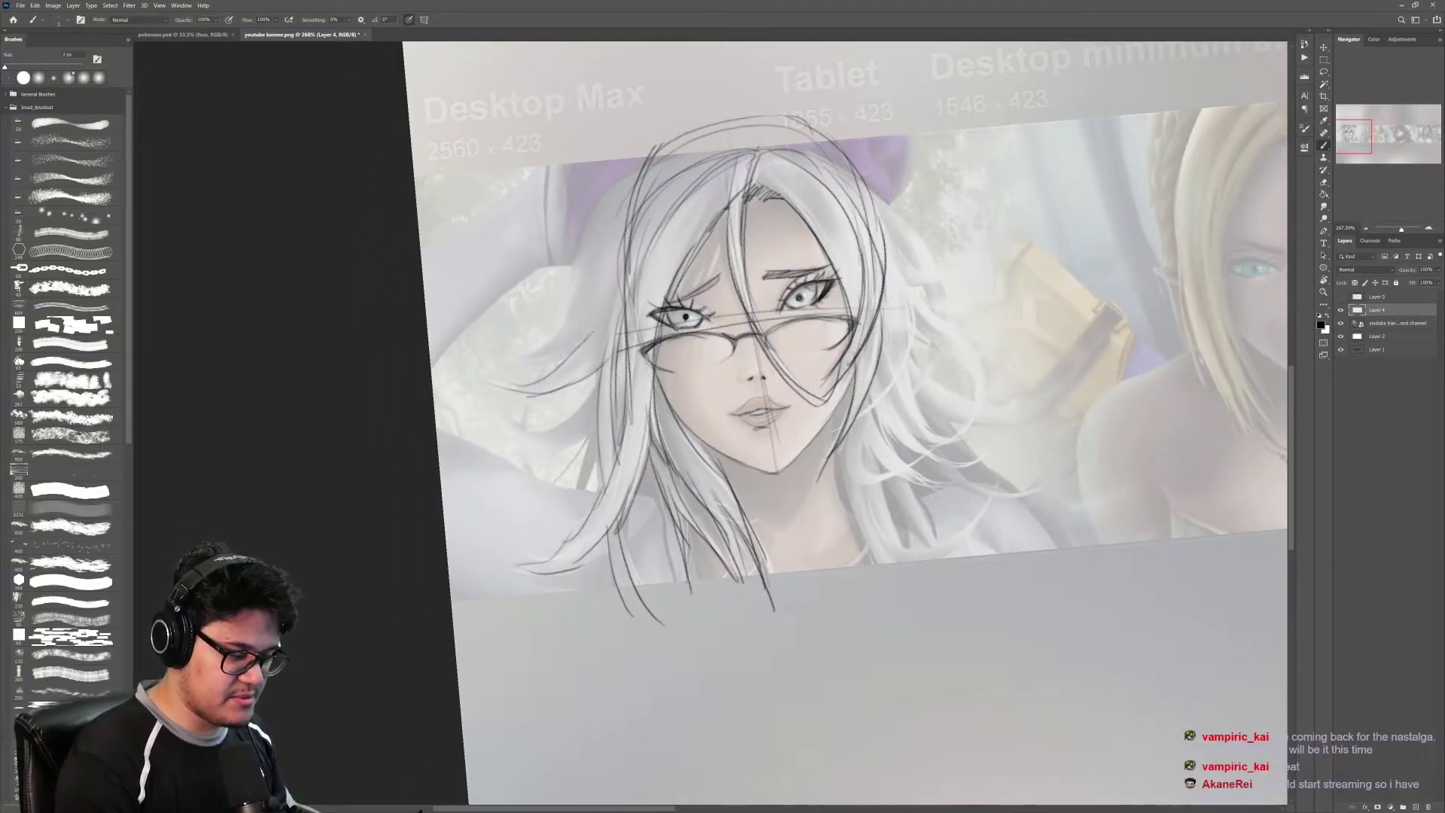
drag(602, 194, 553, 335)
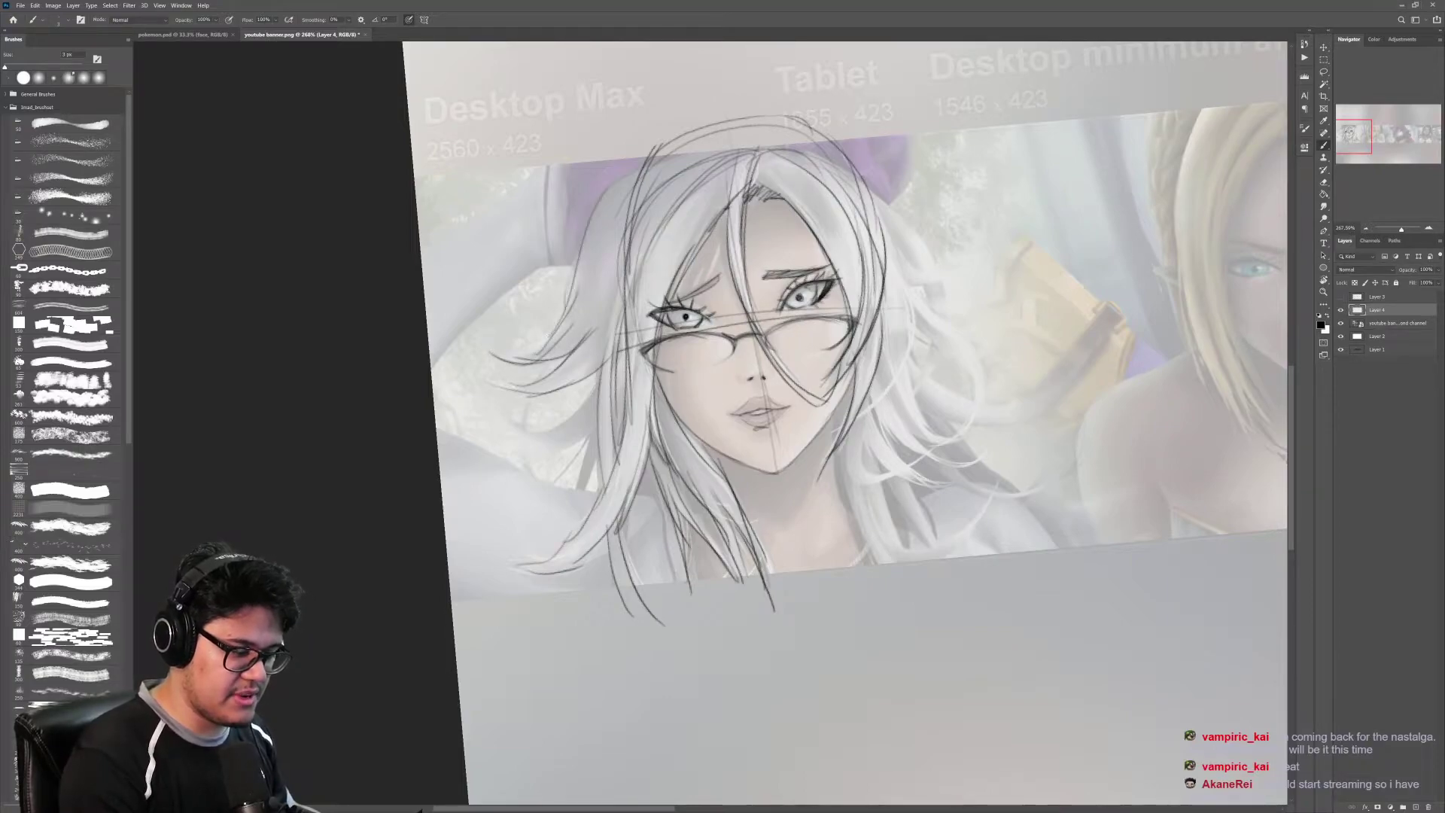
drag(643, 159, 566, 309)
drag(623, 169, 578, 245)
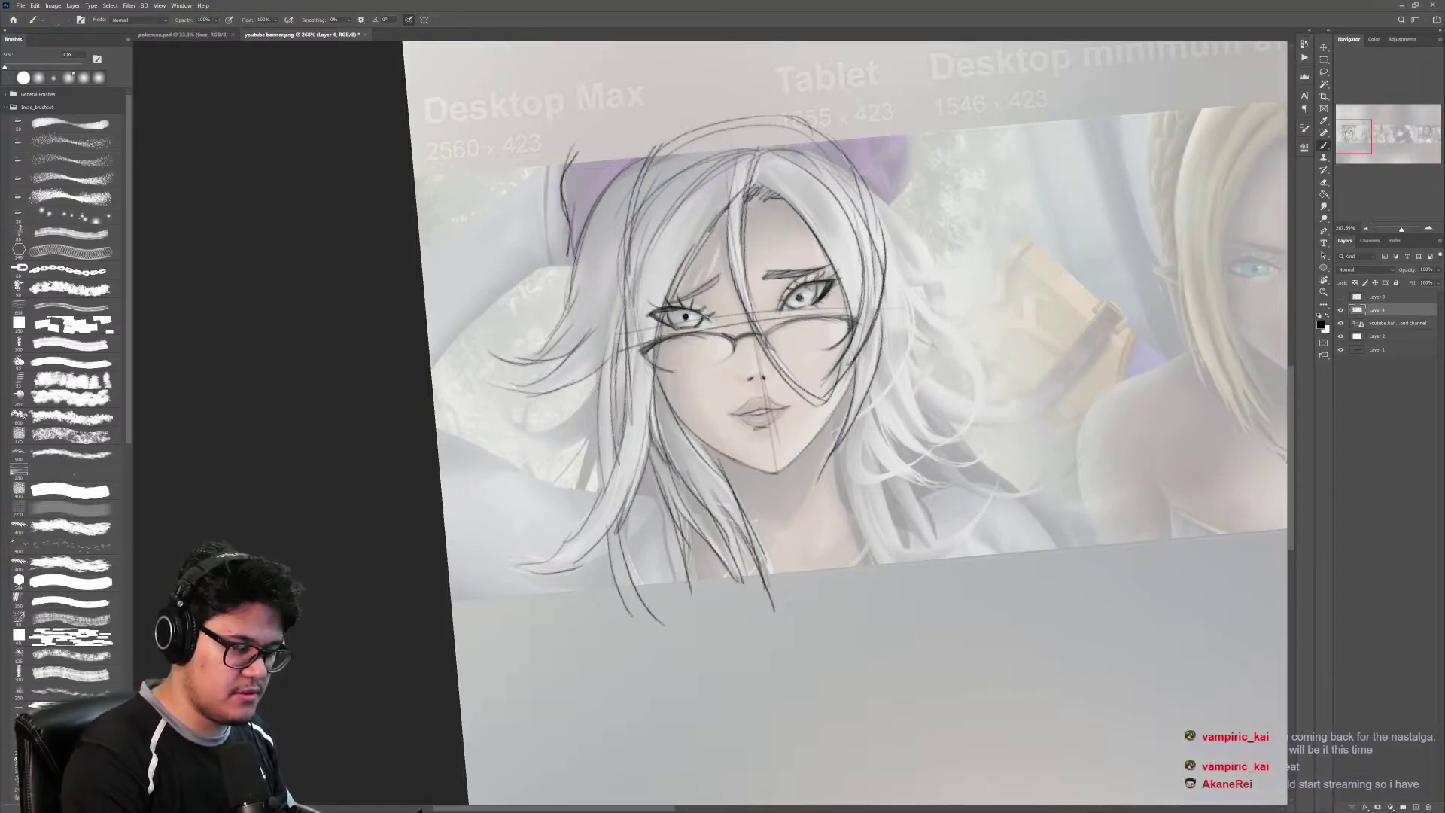
Step: Outline the raised left-hand arm and its sleeve beside the purple headwear
drag(560, 164, 561, 240)
drag(547, 162, 421, 261)
drag(551, 257, 433, 373)
drag(514, 280, 431, 371)
Step: Draw a long curved shoulder guideline across the base of the neck from one shoulder to the other
drag(778, 380, 714, 281)
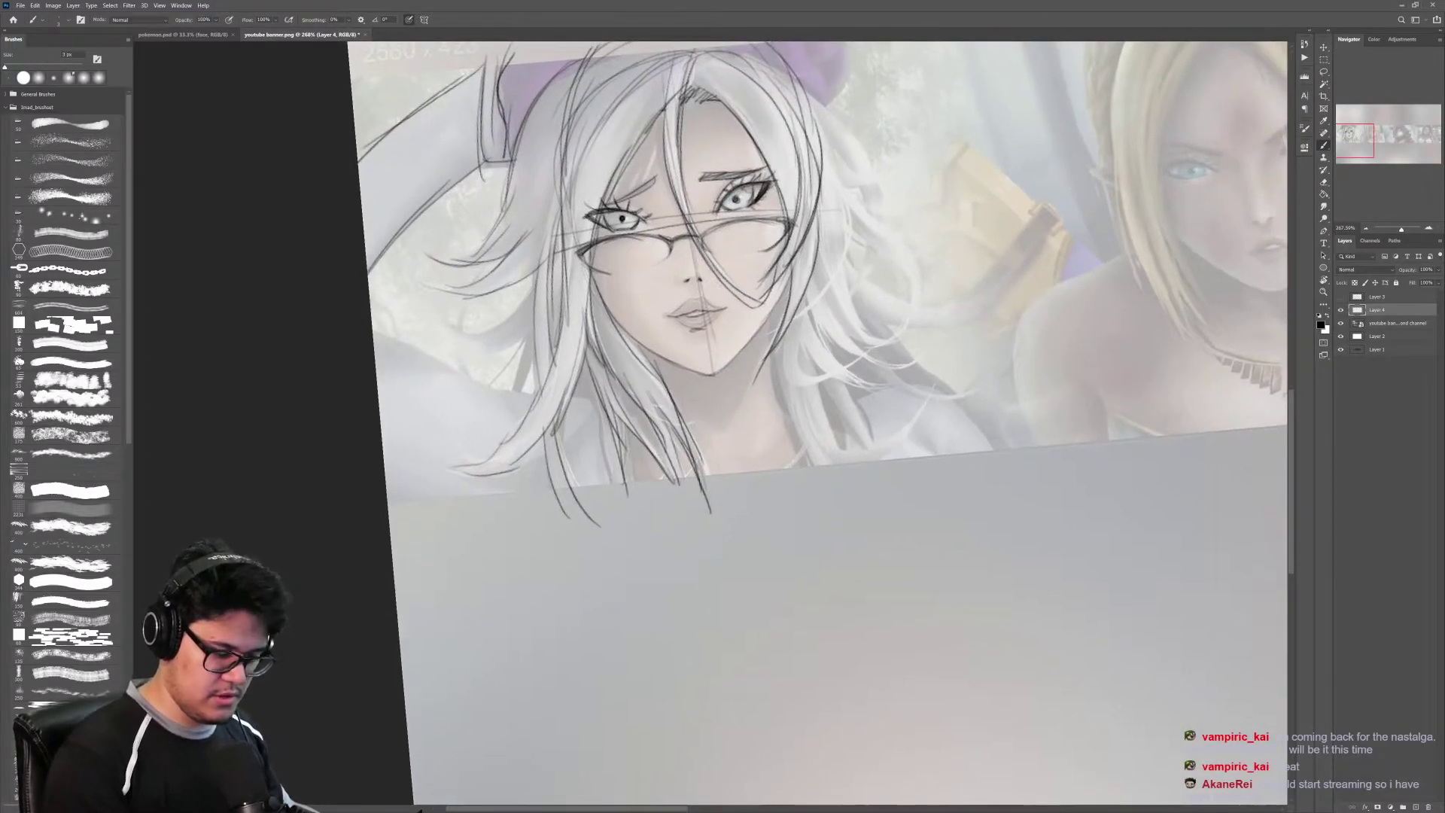
drag(503, 392, 977, 383)
drag(709, 435, 933, 395)
drag(934, 396, 843, 402)
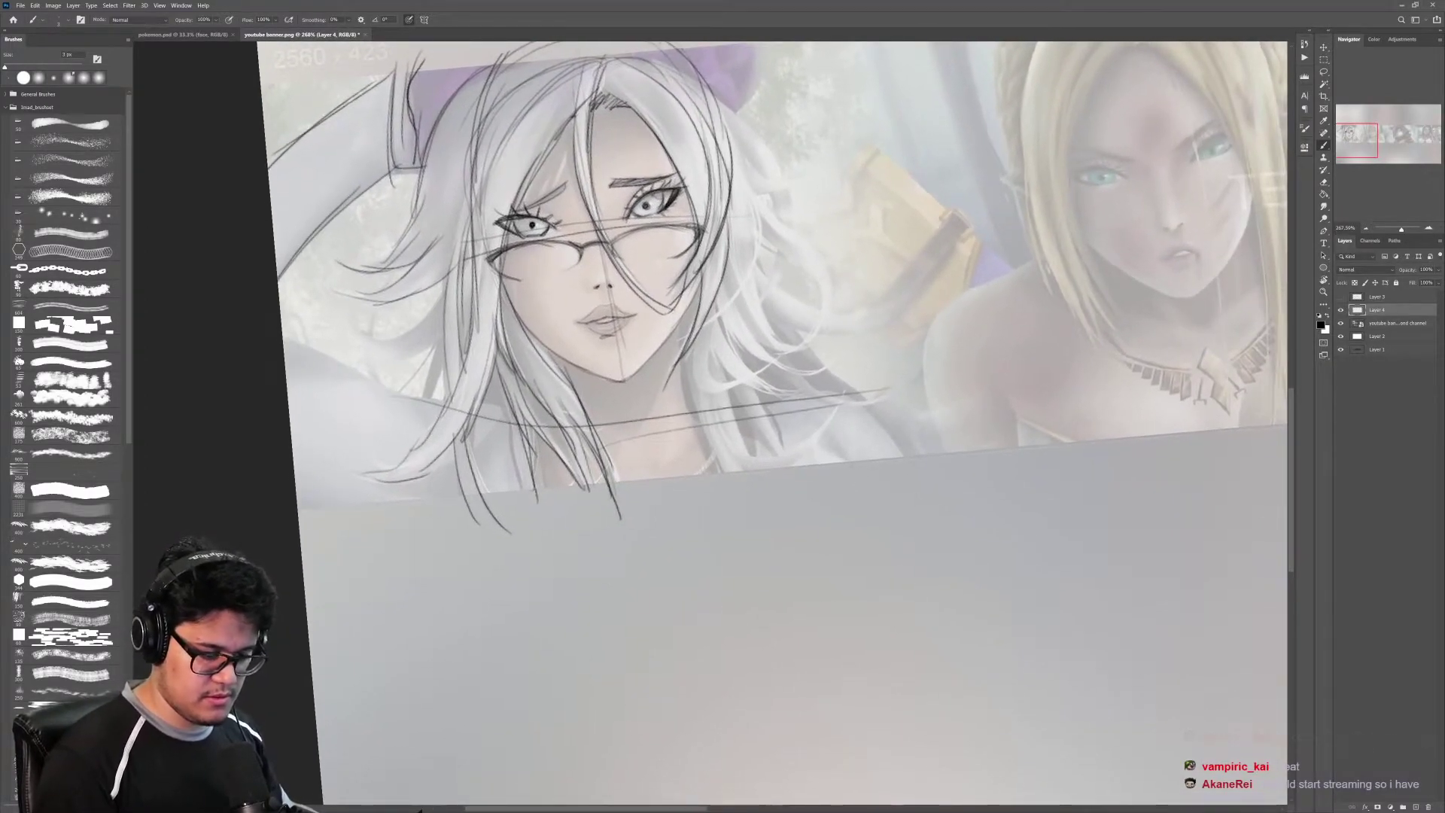
Step: Trace the wavy right-hand locks sweeping from beside the face over the shoulder, plus the upper outer hair contour
drag(701, 398, 799, 358)
drag(709, 389, 756, 376)
drag(703, 295, 712, 386)
drag(700, 313, 787, 402)
mouse_move(711, 280)
mouse_down()
mouse_move(775, 376)
mouse_move(831, 383)
mouse_up()
drag(725, 253, 773, 374)
drag(724, 292, 822, 370)
drag(757, 176, 798, 357)
drag(736, 148, 755, 224)
mouse_move(719, 118)
mouse_down()
mouse_move(751, 280)
mouse_move(789, 224)
mouse_up()
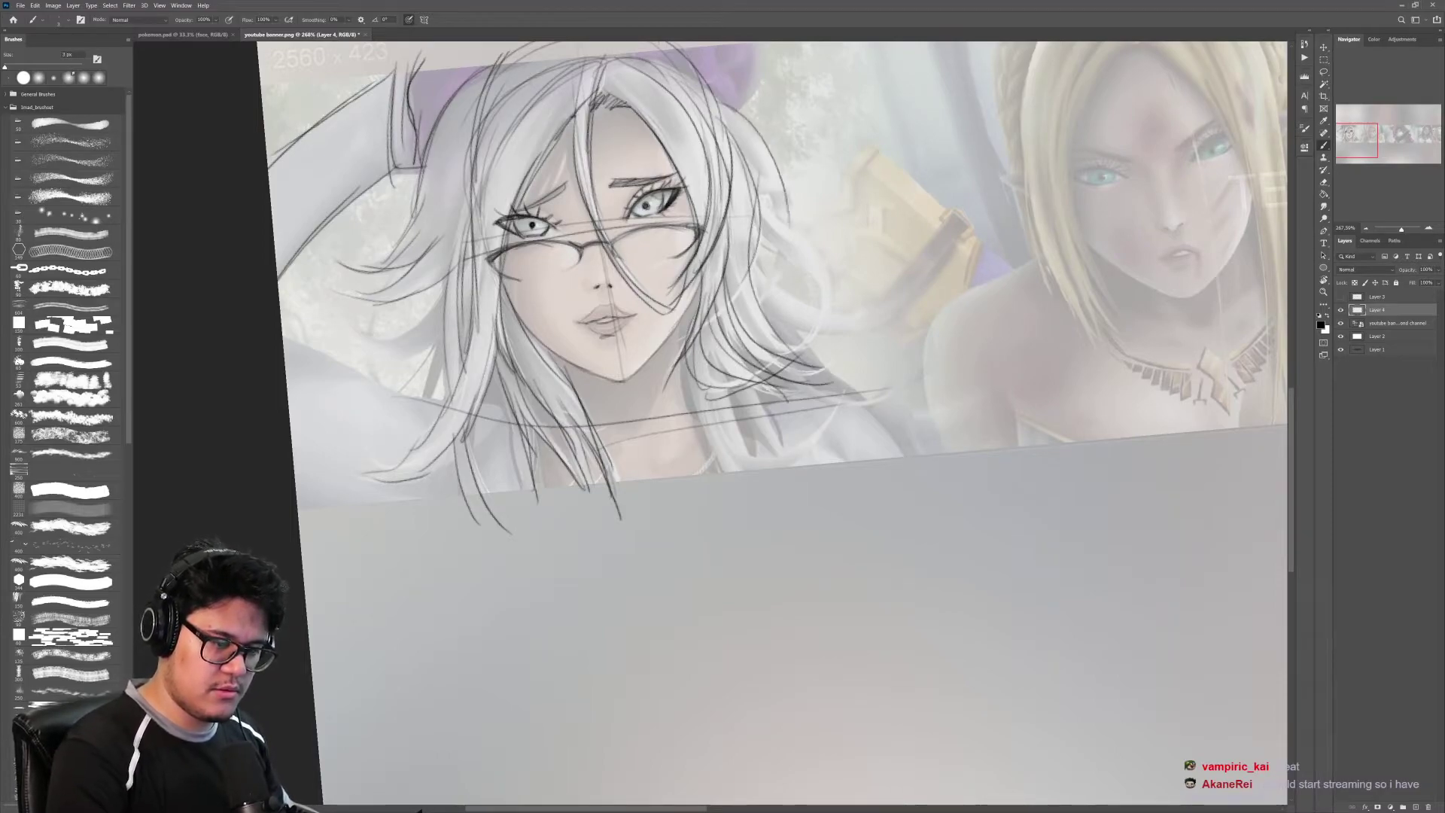
Step: Add the right-hand outer curls, inner wave strands, and long lock ends falling over the shoulder
mouse_move(769, 137)
mouse_down()
mouse_move(795, 263)
mouse_move(744, 335)
mouse_up()
mouse_move(759, 156)
mouse_down()
mouse_move(752, 327)
mouse_move(788, 255)
mouse_move(790, 352)
mouse_up()
drag(817, 277, 782, 362)
drag(766, 229, 803, 323)
mouse_move(752, 248)
mouse_down()
mouse_move(869, 319)
mouse_move(768, 331)
mouse_up()
drag(826, 370, 906, 497)
drag(760, 382, 724, 460)
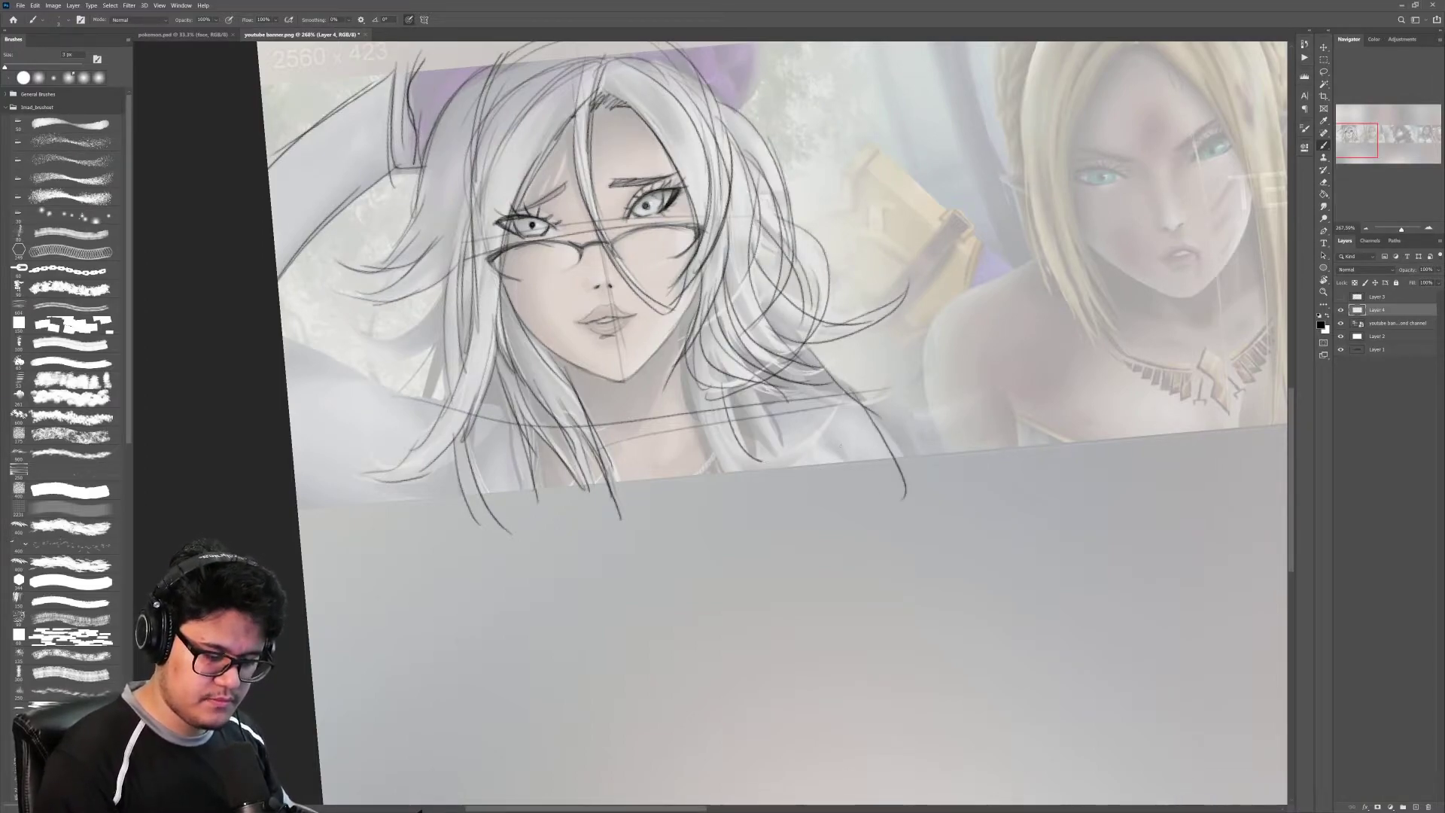
Step: Trace the right-hand lower hair ends, the side of the neck and the crossing lines of the neckline
drag(835, 423, 762, 464)
drag(850, 404, 768, 488)
drag(685, 342, 756, 526)
drag(698, 314, 681, 461)
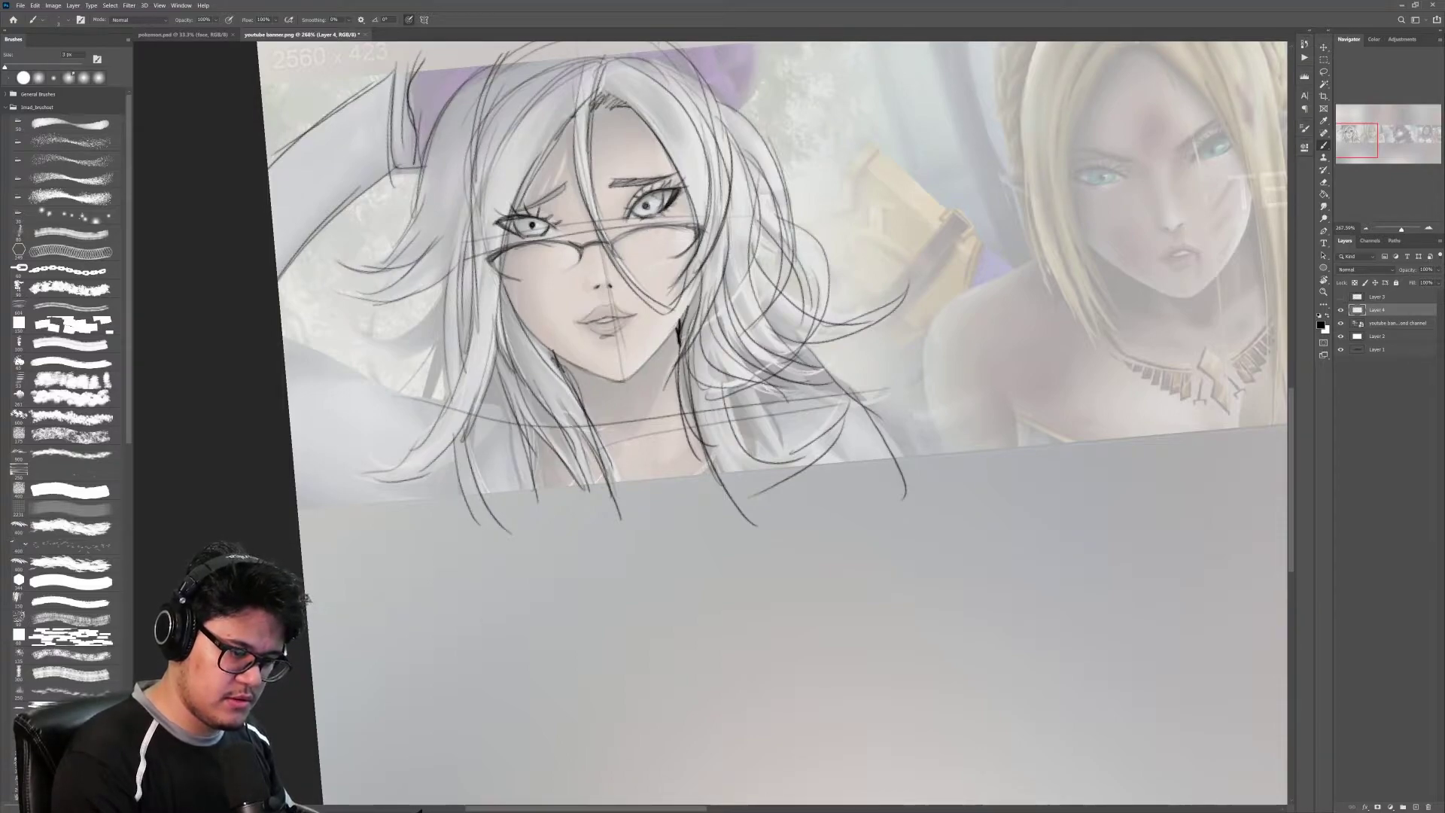
drag(707, 421, 654, 543)
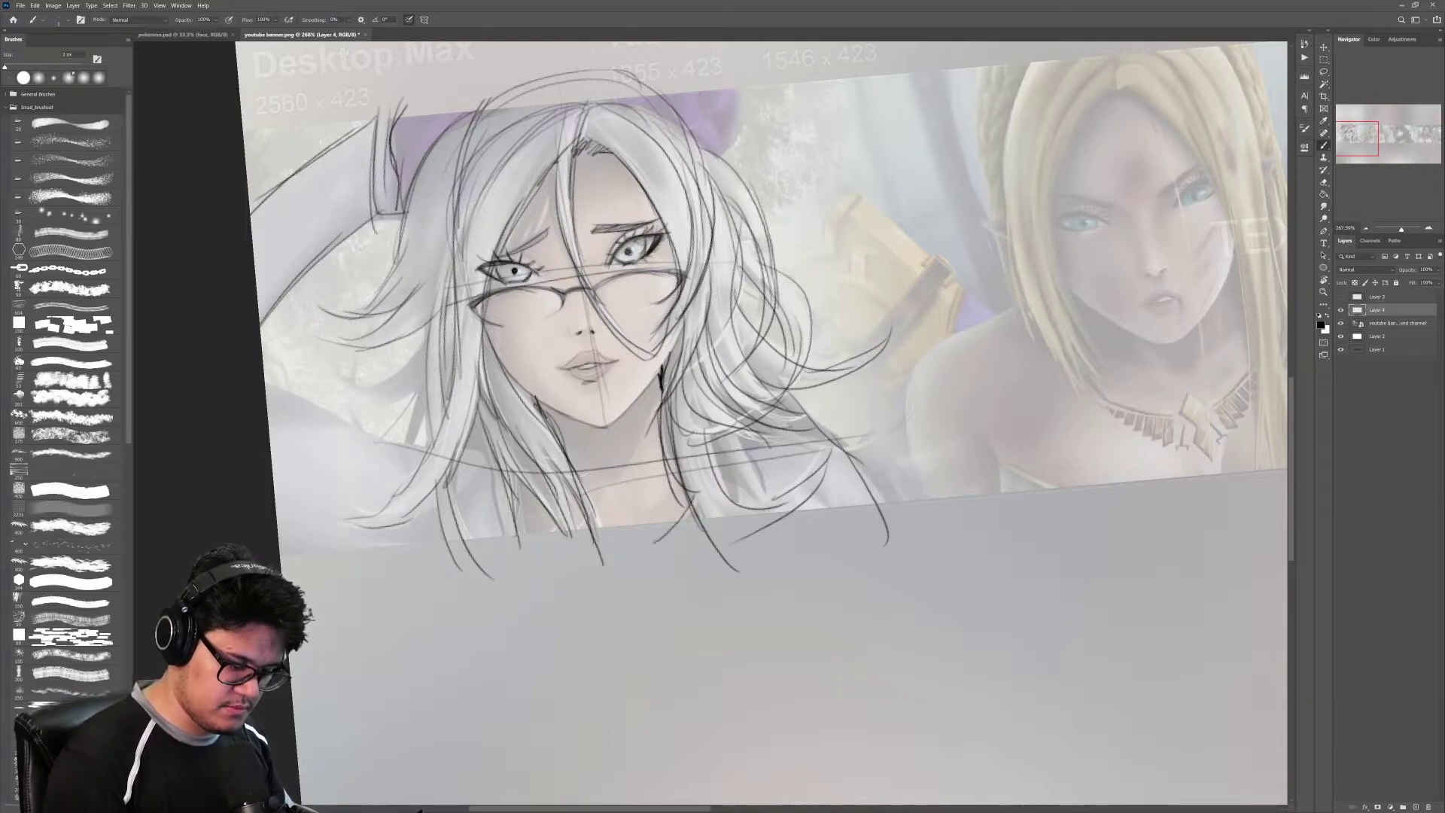
drag(697, 500, 640, 559)
Step: Add thin strands to the left-hand hair below the jaw, running past the old banner's lower edge
drag(525, 526, 552, 555)
mouse_move(518, 465)
mouse_down()
mouse_move(541, 558)
mouse_move(496, 568)
mouse_move(492, 531)
mouse_up()
drag(493, 448, 534, 585)
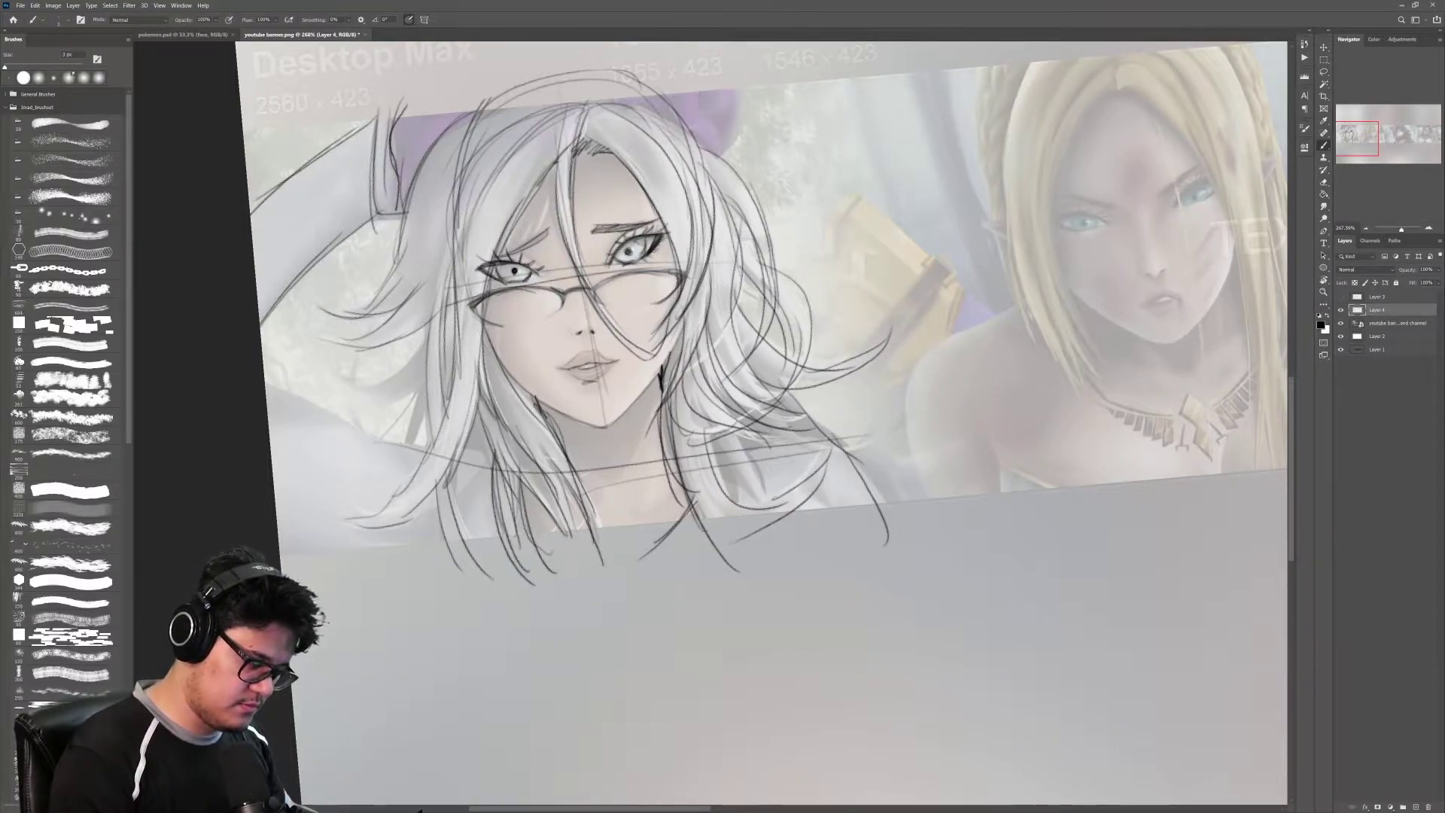
Step: Add short flicks of hair above the left-hand shoulder and outline the upper and lower edges of the arm
drag(467, 439, 387, 463)
mouse_move(453, 444)
mouse_down()
mouse_move(394, 430)
mouse_move(415, 454)
mouse_up()
drag(265, 370, 443, 476)
drag(280, 545, 324, 585)
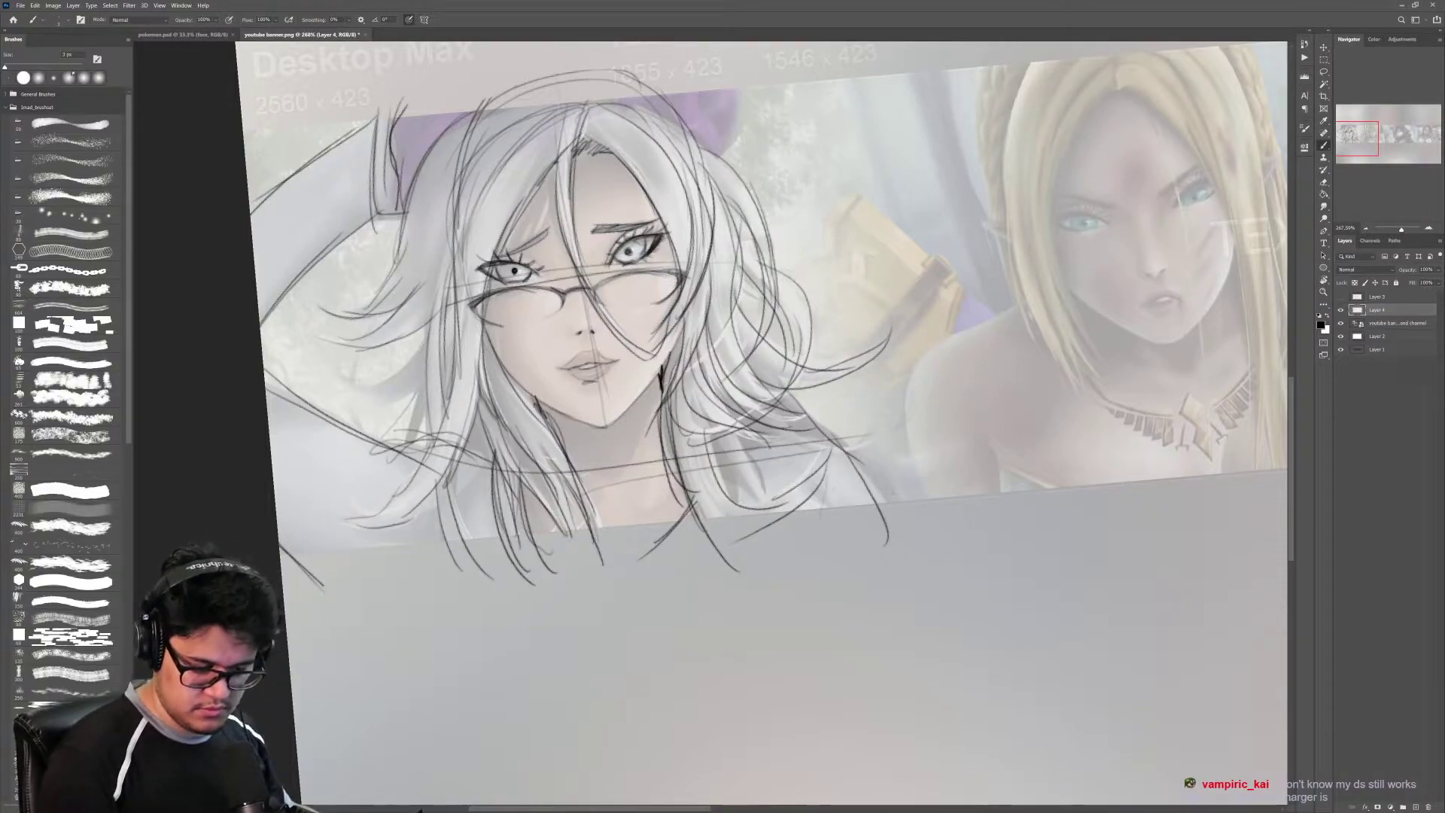
Step: Add shoulder, sleeve and neckline strokes to the white-haired woman and outline the purple shape behind her head
drag(833, 486, 815, 604)
mouse_move(750, 455)
mouse_down()
mouse_move(777, 550)
mouse_move(745, 561)
mouse_up()
mouse_move(736, 483)
mouse_down()
mouse_move(707, 580)
mouse_move(638, 531)
mouse_up()
drag(684, 503, 611, 532)
mouse_move(546, 518)
mouse_down()
mouse_move(666, 519)
mouse_move(635, 550)
mouse_up()
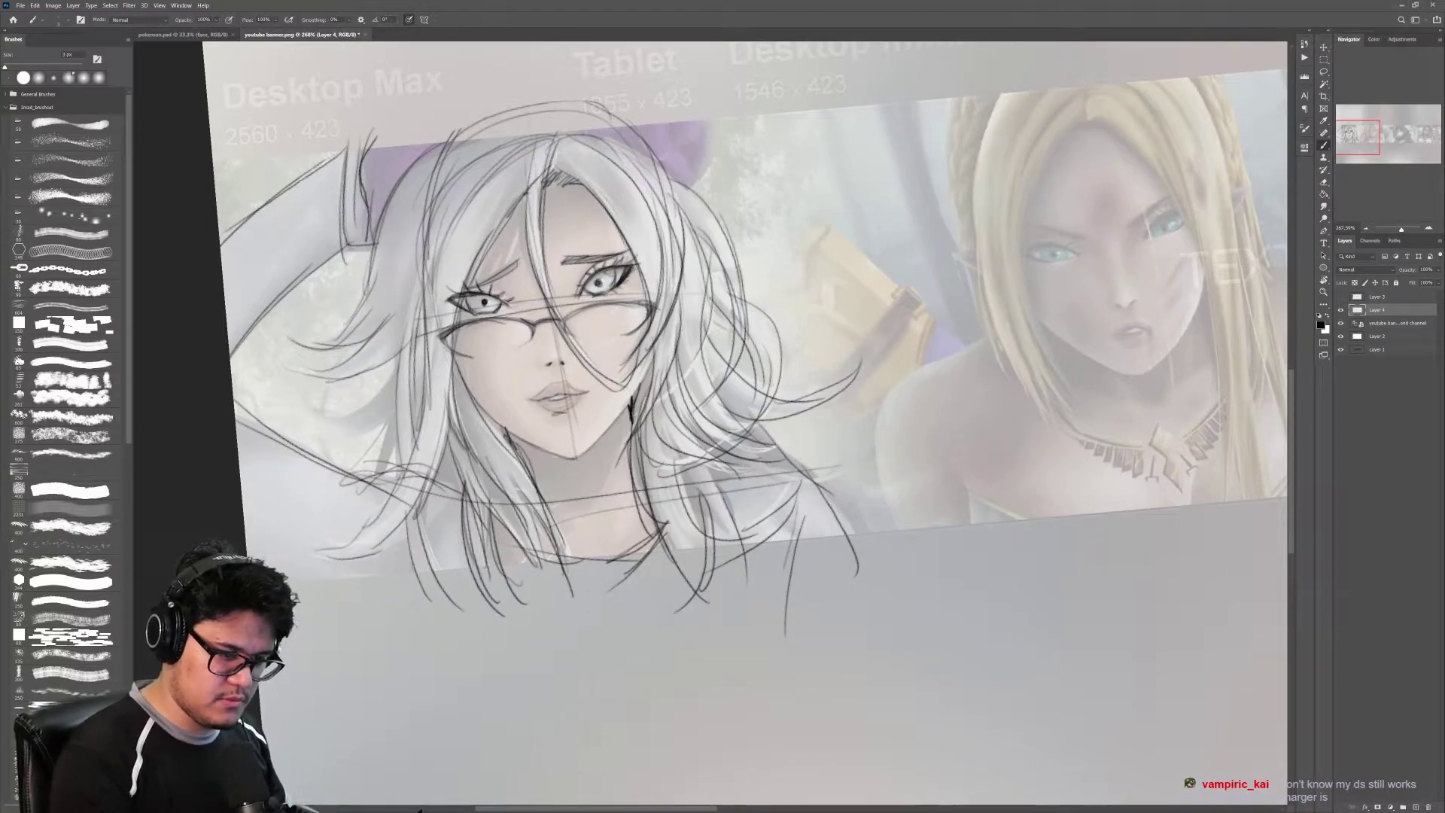
drag(707, 100, 687, 194)
drag(386, 97, 370, 235)
Step: Outline the blonde elf's head, cheeks and chin over the faded banner, redrawing the left-hand chin stroke
key(z)
mouse_move(719, 226)
mouse_down()
mouse_move(508, 226)
mouse_move(689, 226)
mouse_up()
mouse_move(833, 333)
mouse_down()
mouse_move(831, 394)
mouse_move(709, 427)
mouse_up()
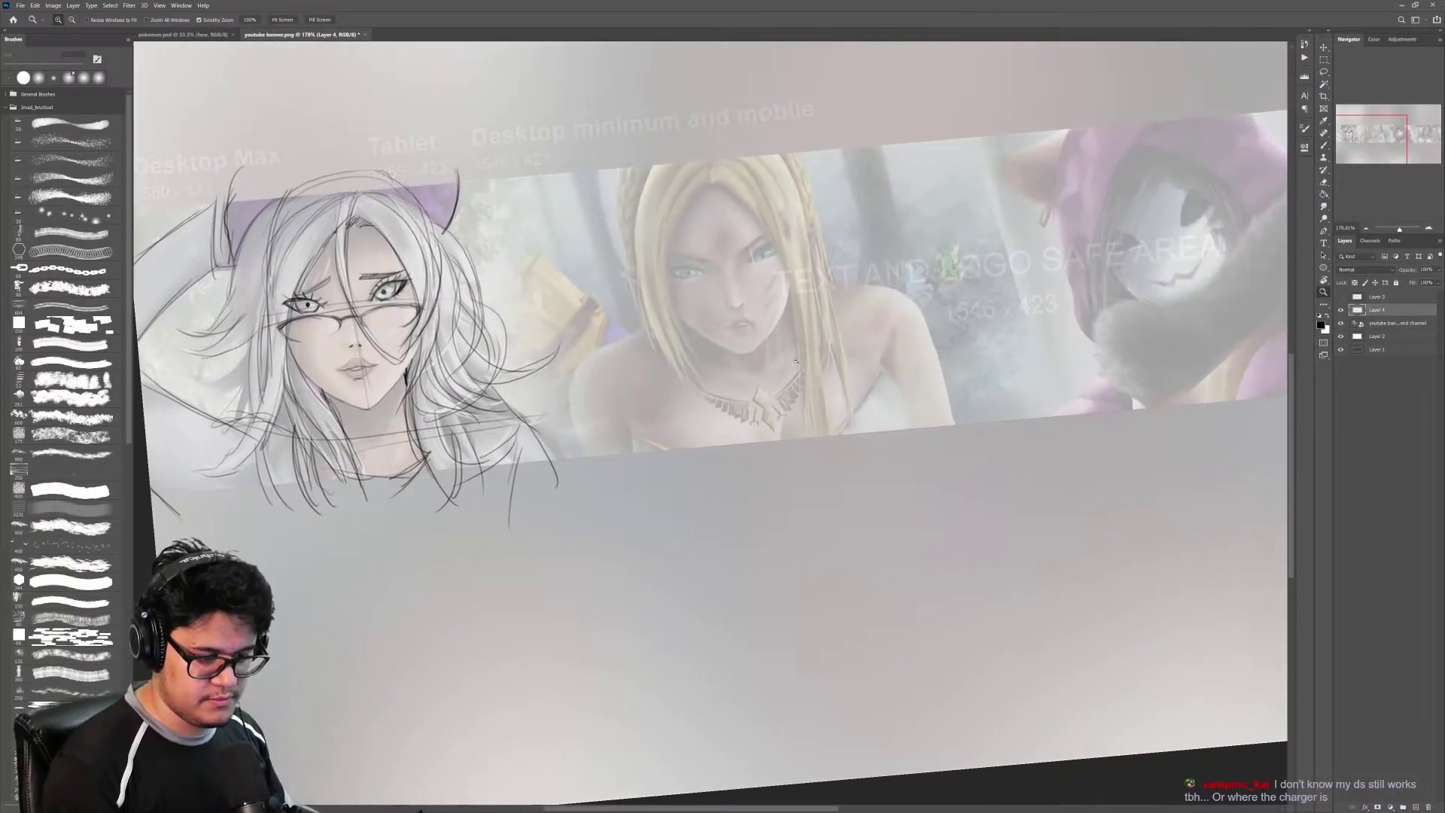
drag(777, 353, 873, 354)
key(r)
mouse_move(963, 359)
mouse_down()
mouse_move(967, 383)
mouse_move(965, 368)
mouse_move(918, 461)
mouse_up()
key(b)
drag(587, 388, 536, 157)
mouse_move(549, 293)
mouse_down()
mouse_move(758, 158)
mouse_move(769, 305)
mouse_move(711, 424)
mouse_up()
drag(605, 418, 662, 459)
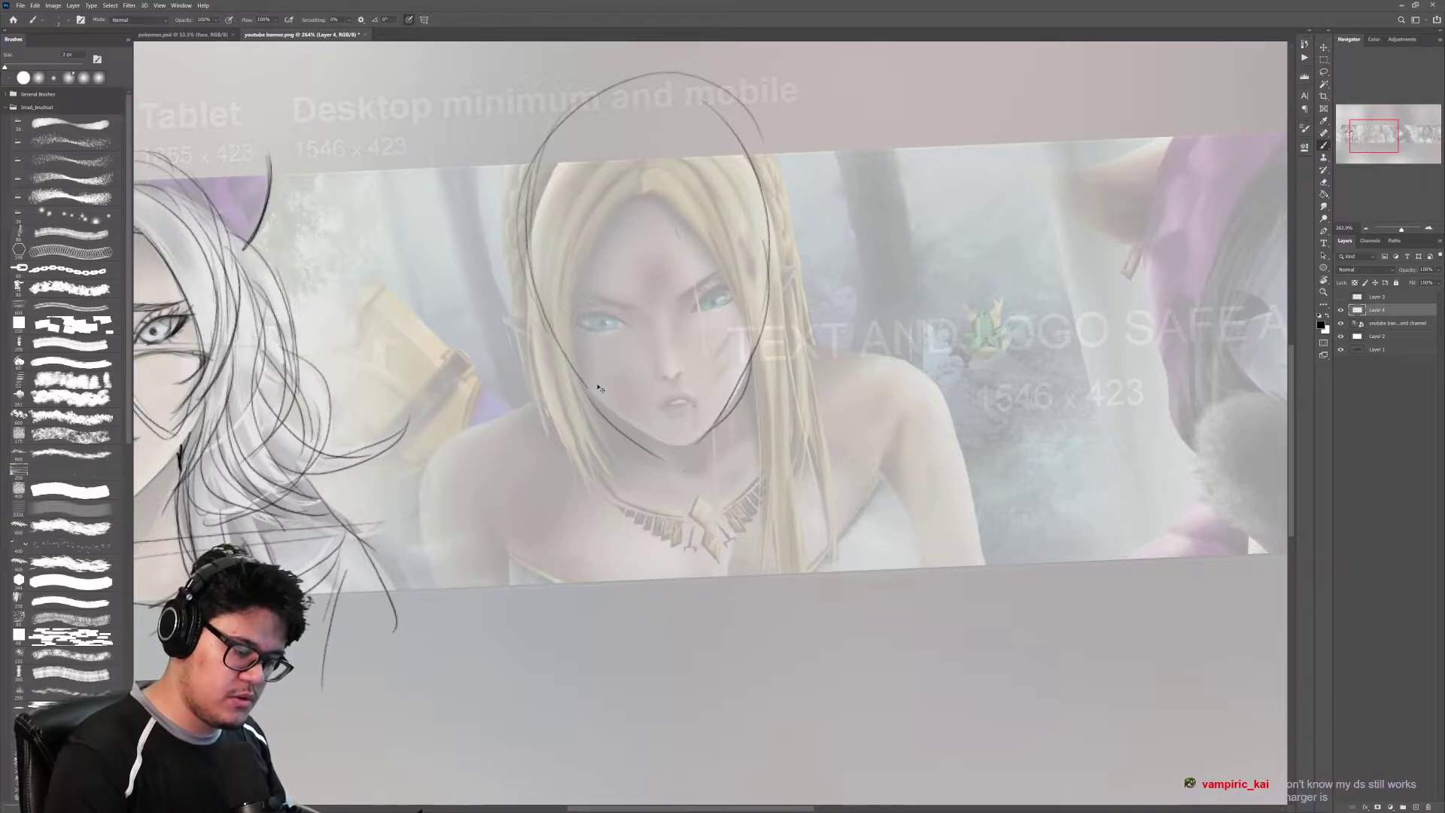
key(ctrl+z)
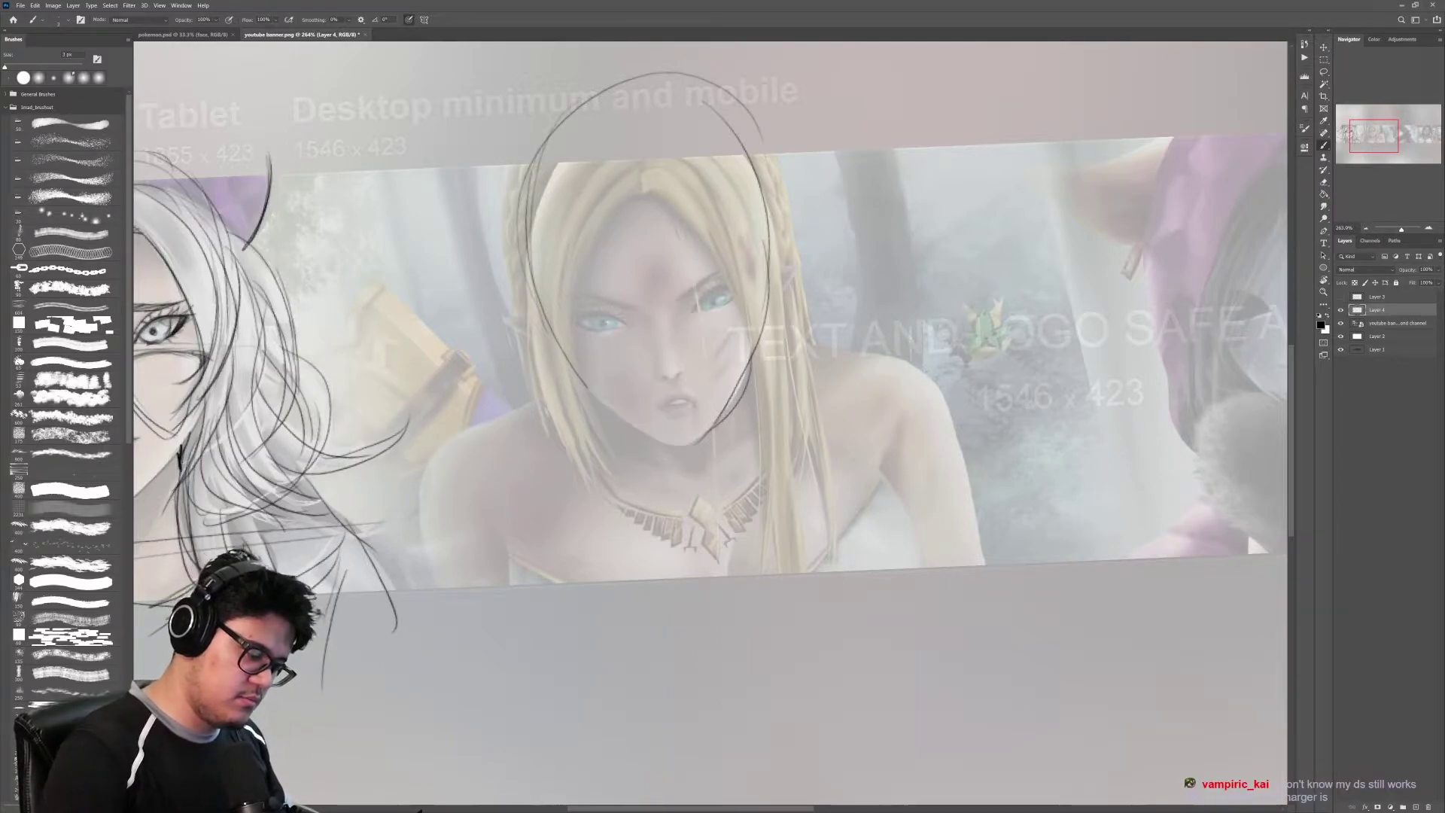
mouse_move(602, 407)
mouse_down()
mouse_move(694, 445)
mouse_move(668, 453)
mouse_up()
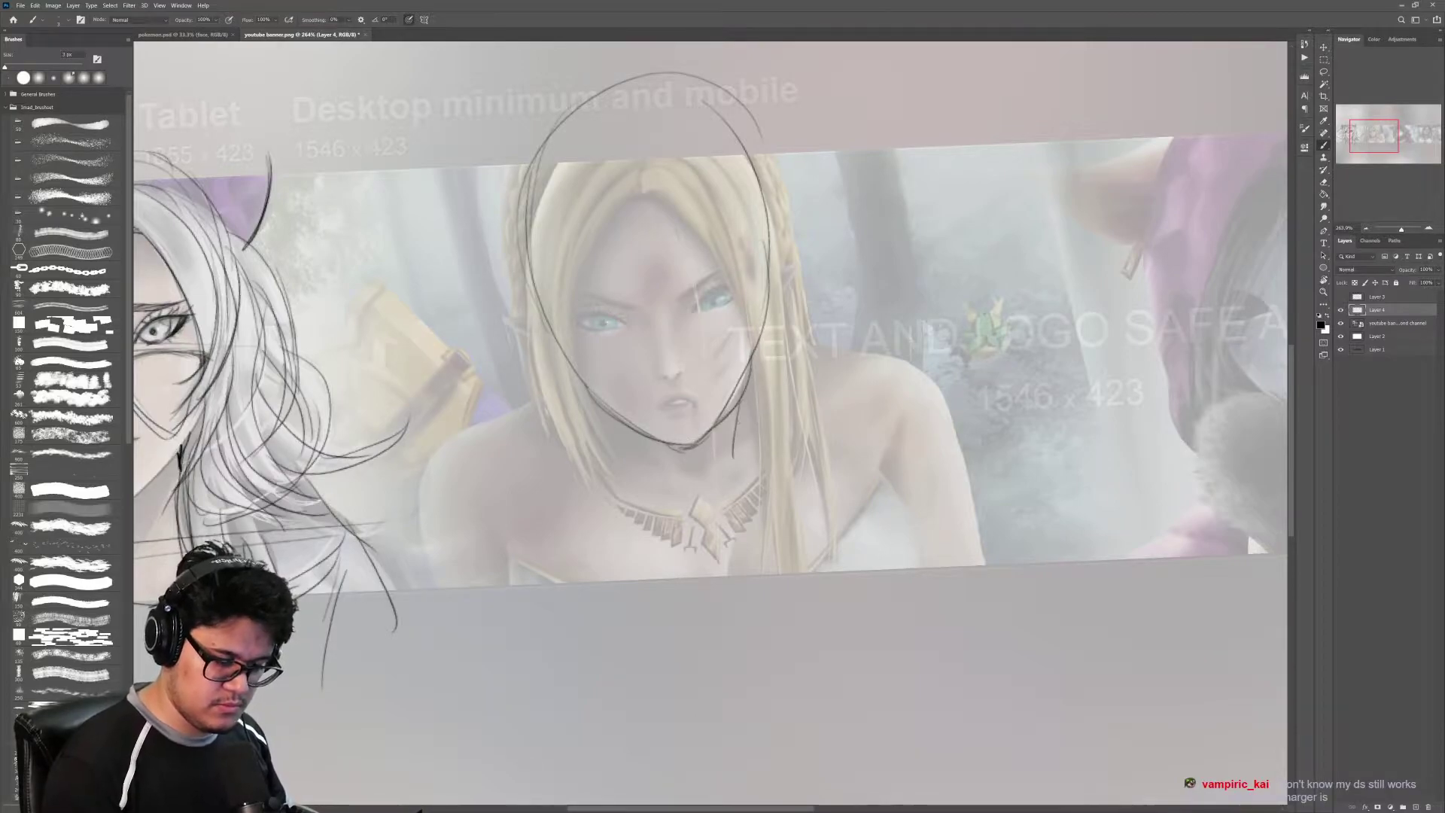
Step: Sketch the elf's neck, both shoulders and the outer lines of her arms
drag(739, 393, 734, 472)
mouse_move(538, 392)
mouse_down()
mouse_move(419, 583)
mouse_move(456, 642)
mouse_up()
drag(855, 347, 914, 365)
mouse_move(826, 348)
mouse_down()
mouse_move(942, 386)
mouse_move(969, 588)
mouse_up()
drag(943, 457, 950, 593)
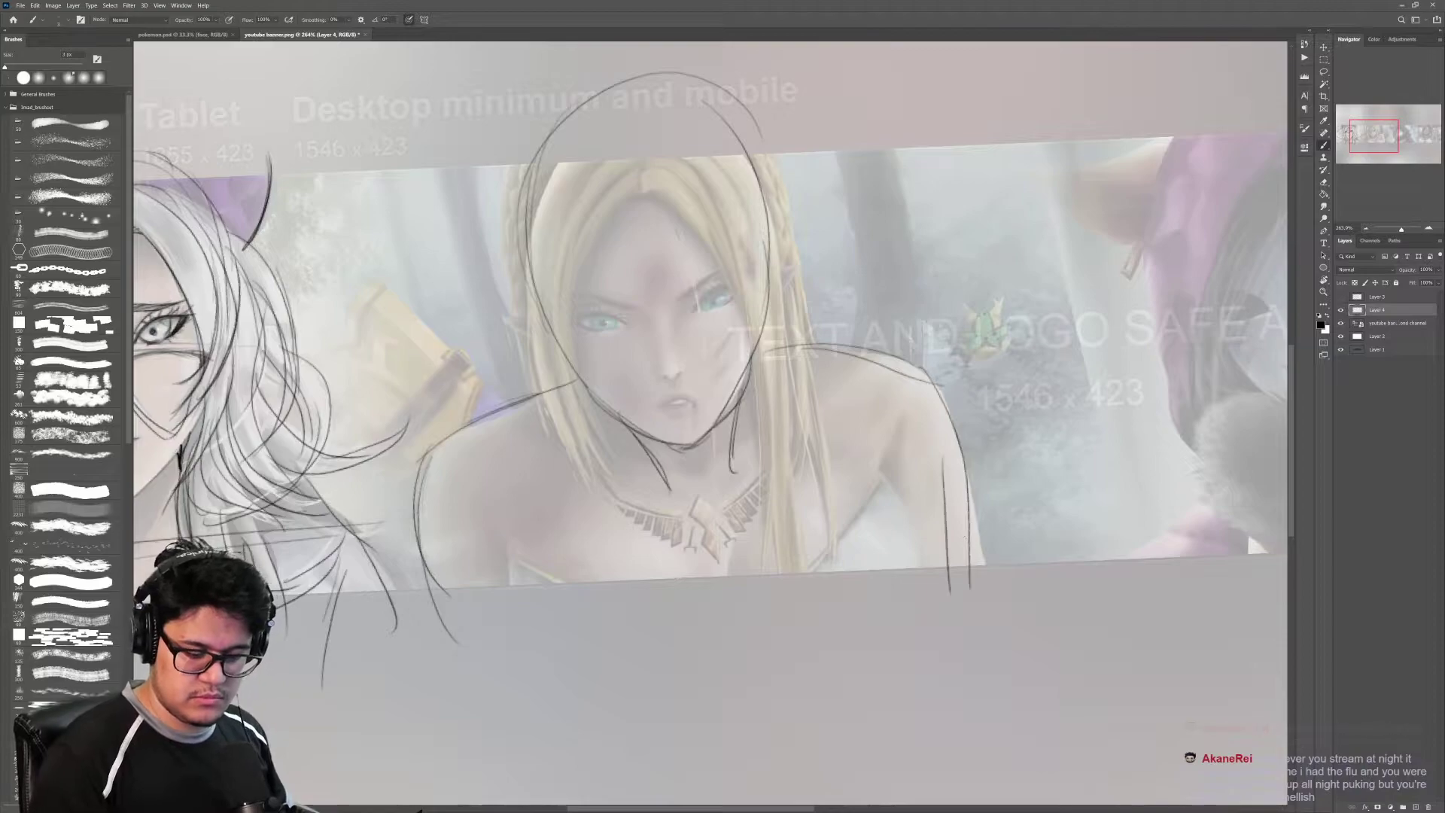
Step: Trace the elf's armpit and inner arm lines and the upper edge of her top across the chest
mouse_move(899, 410)
mouse_down()
mouse_move(900, 523)
mouse_move(919, 590)
mouse_up()
drag(884, 487, 898, 620)
drag(476, 503, 514, 621)
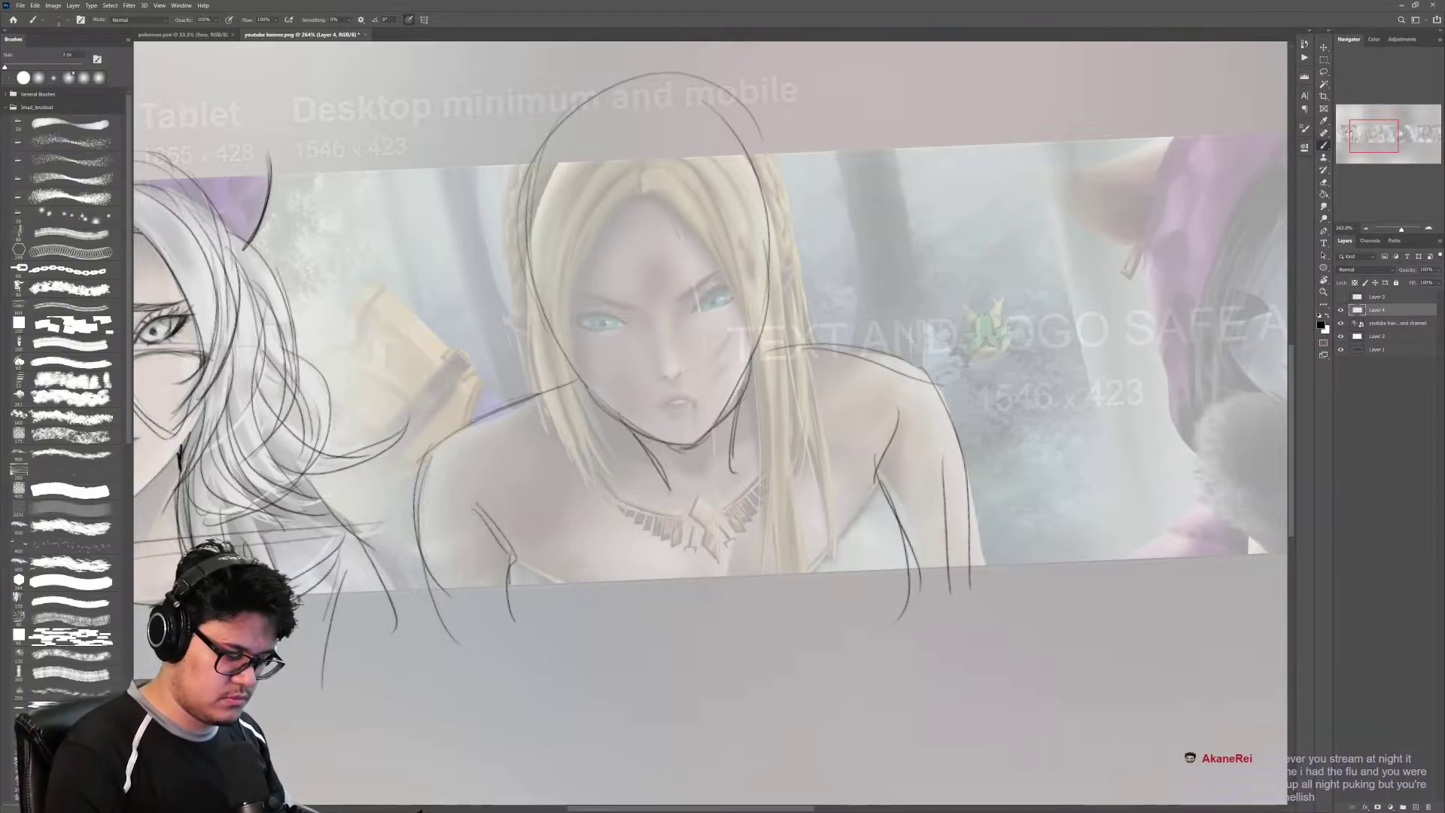
drag(510, 561, 591, 603)
drag(515, 566, 675, 613)
drag(885, 488, 772, 608)
drag(873, 490, 772, 597)
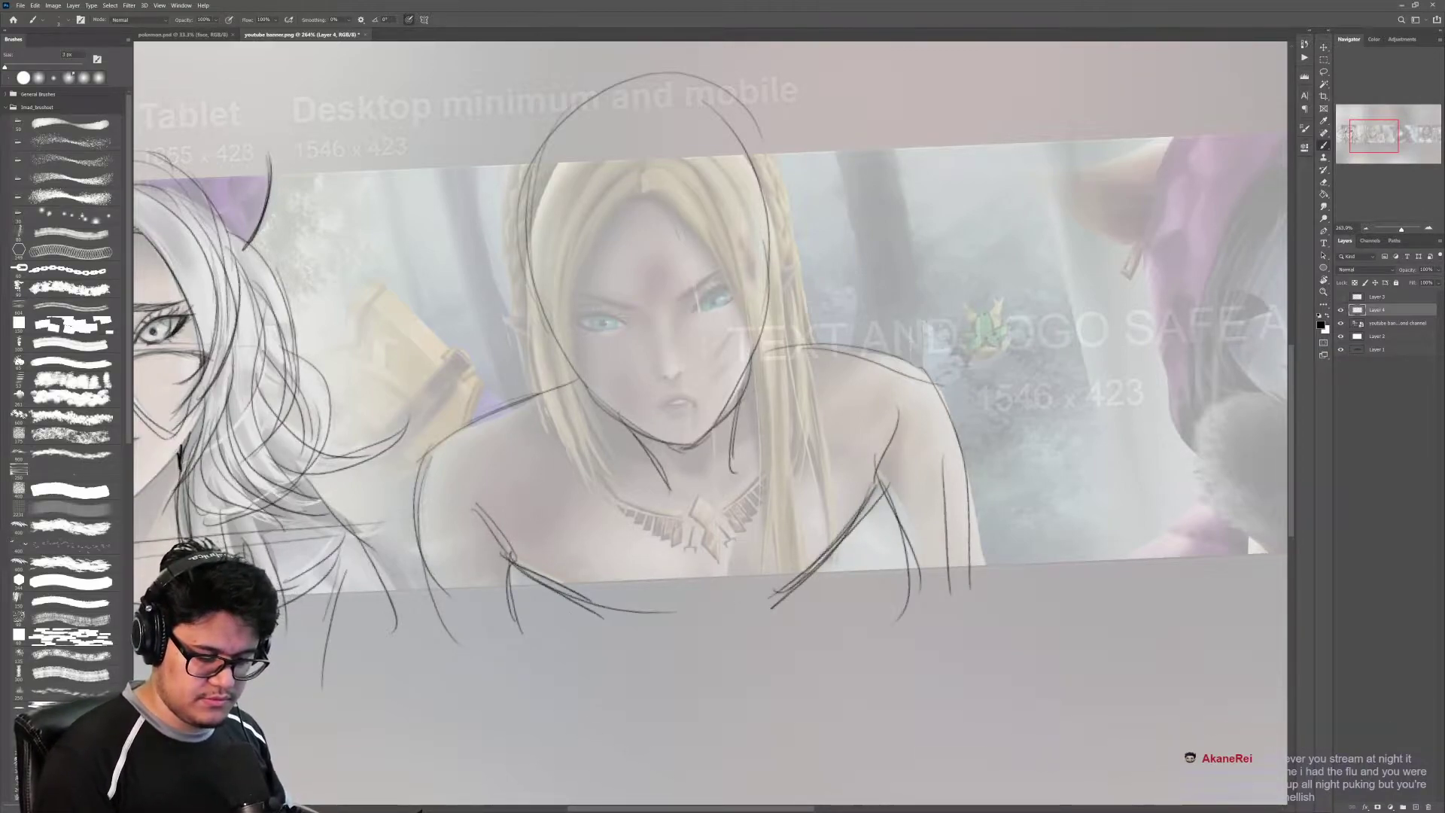
Step: Draw a hair line beside the right-hand temple and sketch both pointed ears with their inner folds
drag(866, 547, 797, 567)
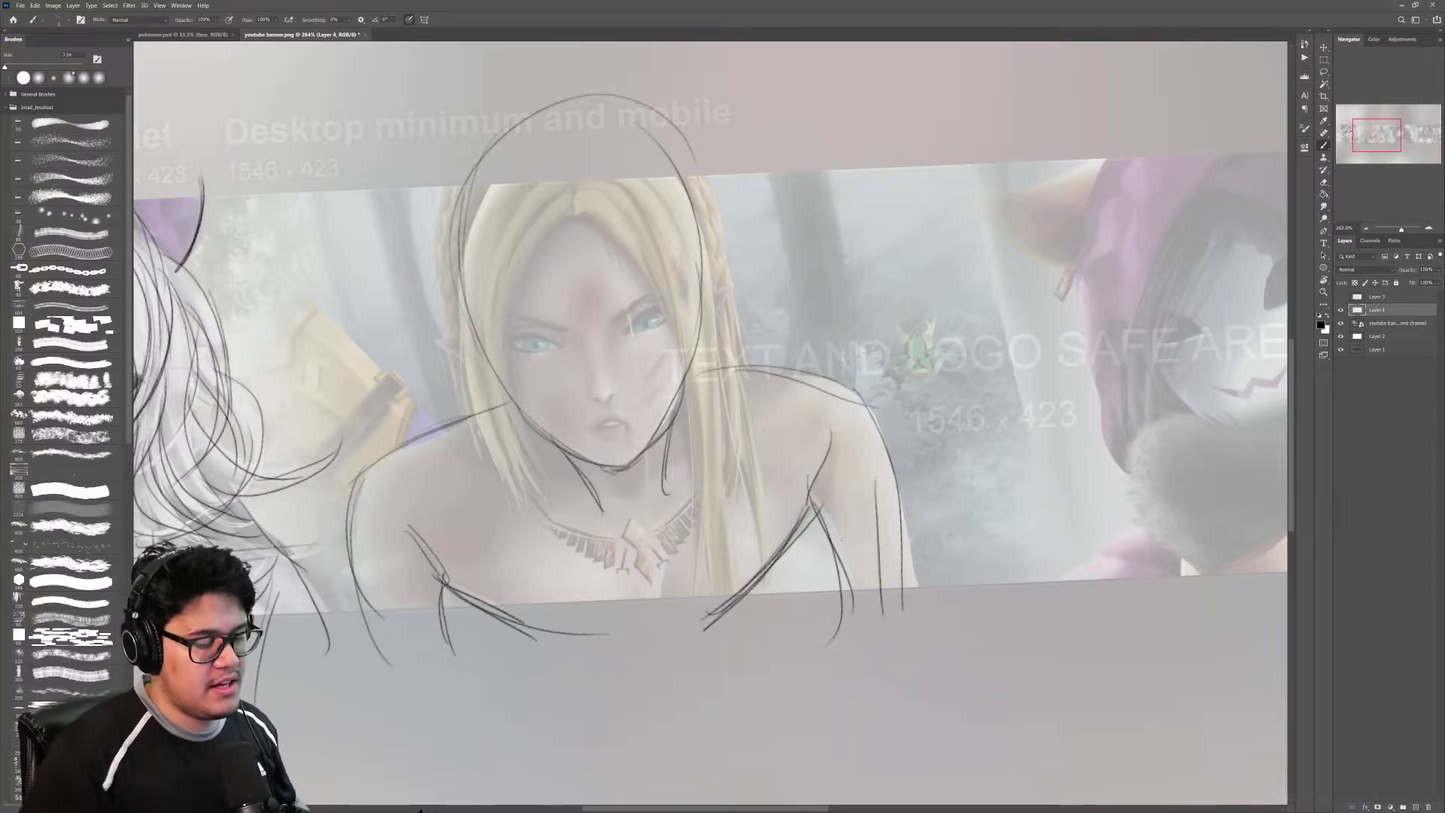
mouse_move(623, 139)
mouse_down()
mouse_move(700, 264)
mouse_move(692, 347)
mouse_move(732, 286)
mouse_up()
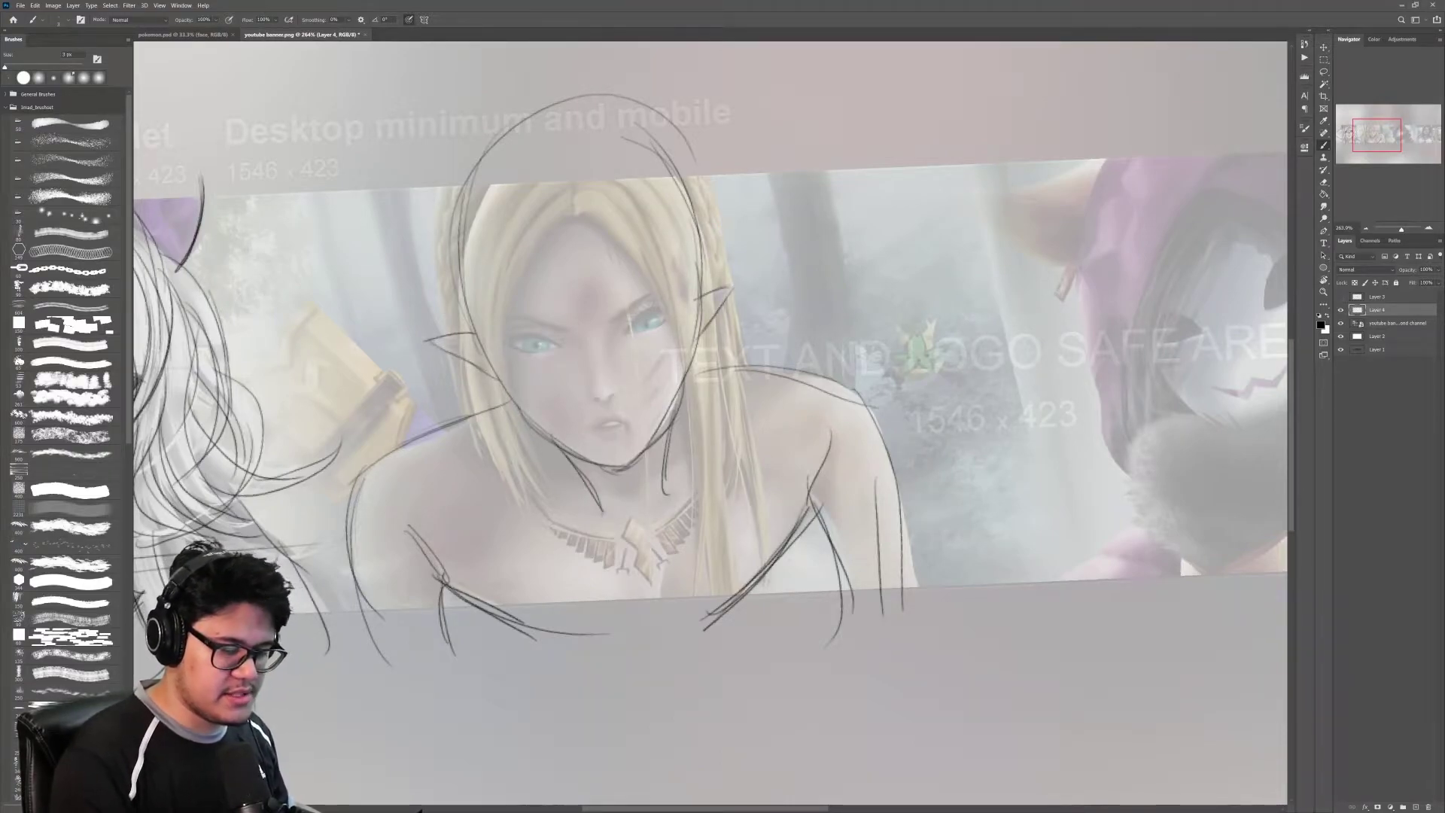
drag(701, 305, 723, 293)
drag(721, 293, 707, 310)
drag(446, 345, 489, 363)
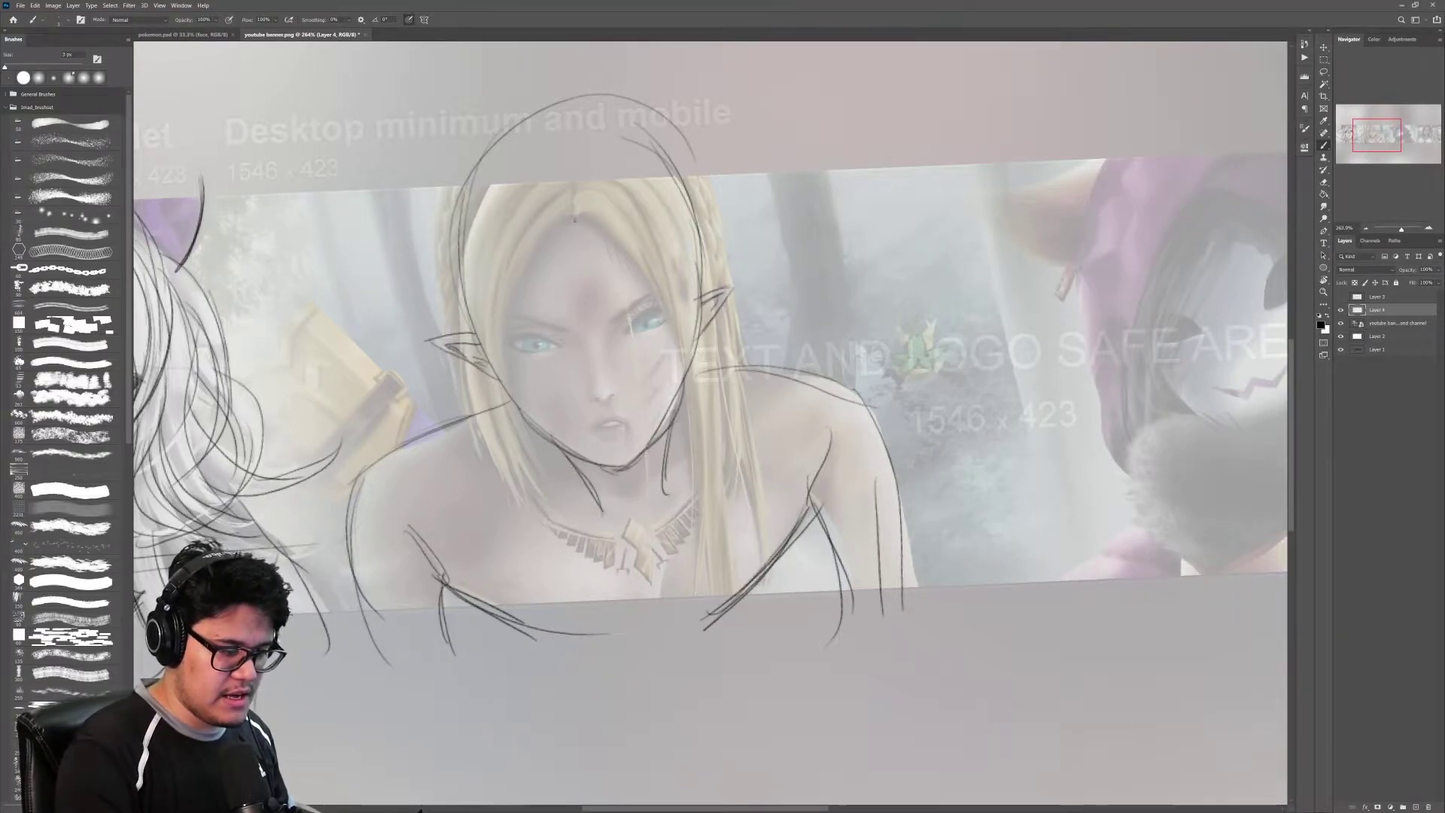
Step: Trace the left-hand front hair lock from the parting past the cheek, tapering to pointed ends over the collarbone
drag(572, 212, 505, 372)
drag(527, 275, 502, 429)
drag(504, 347, 555, 495)
drag(519, 419, 569, 513)
drag(502, 384, 545, 488)
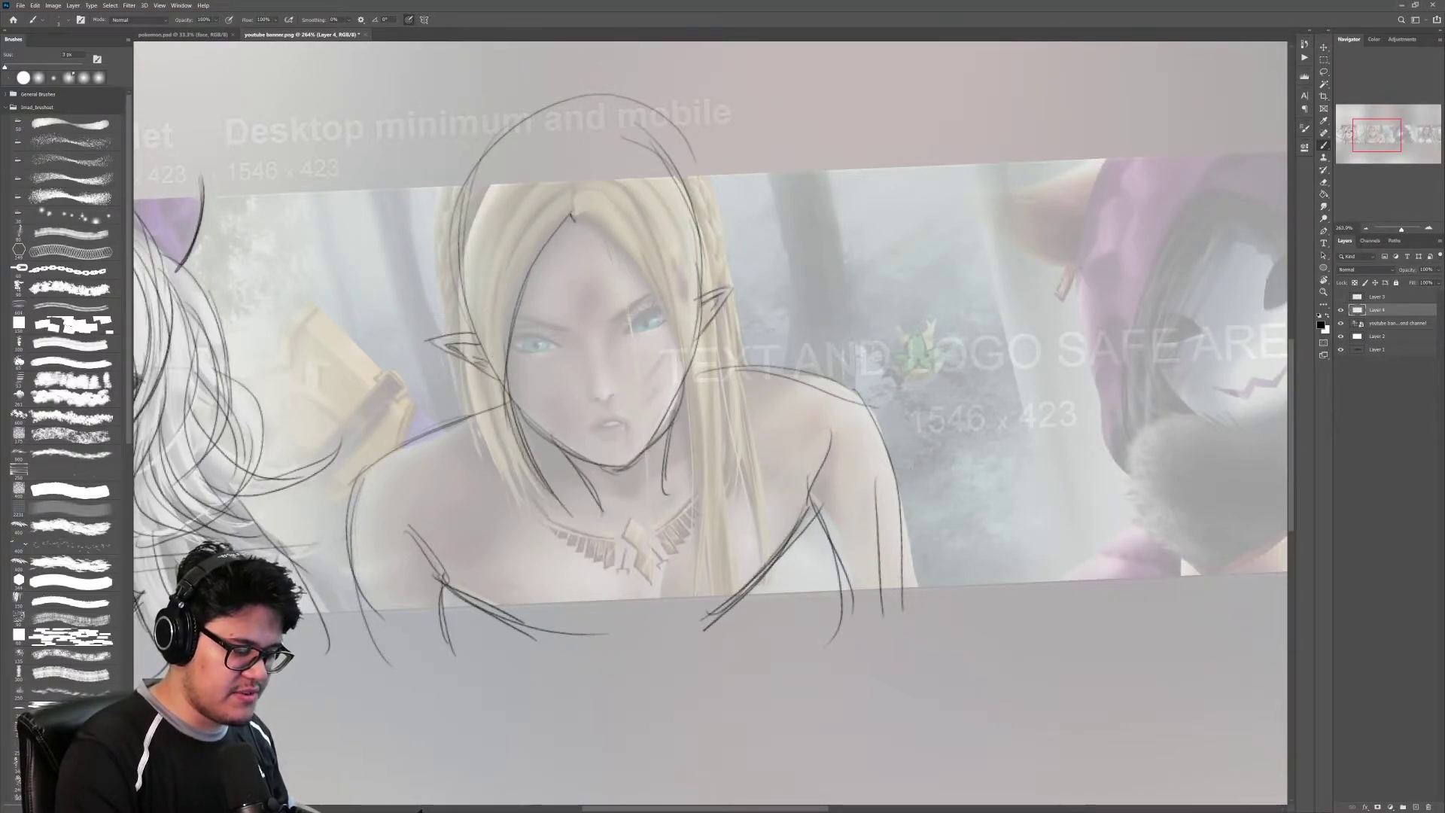
mouse_move(493, 186)
mouse_down()
mouse_move(465, 402)
mouse_move(513, 490)
mouse_up()
drag(495, 432, 529, 522)
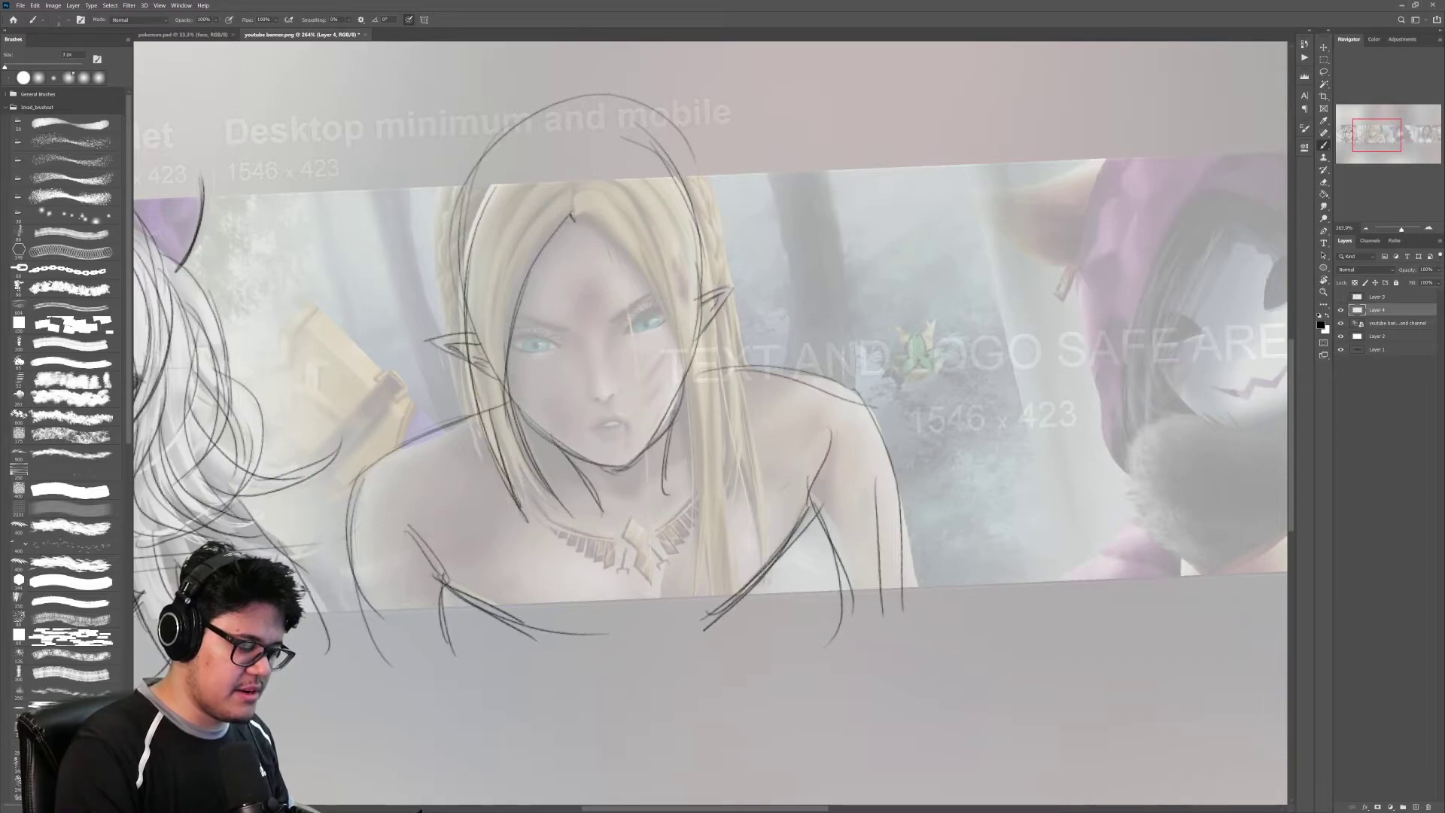
drag(486, 374, 548, 522)
drag(515, 449, 569, 538)
drag(548, 485, 606, 585)
Step: Add long curved strands from the parting over the left-hand side of the elf's head
drag(538, 297, 496, 468)
drag(533, 218, 503, 440)
mouse_move(542, 193)
mouse_down()
mouse_move(503, 346)
mouse_move(573, 217)
mouse_move(468, 339)
mouse_up()
drag(526, 155, 476, 280)
drag(519, 156, 461, 302)
drag(480, 200, 454, 320)
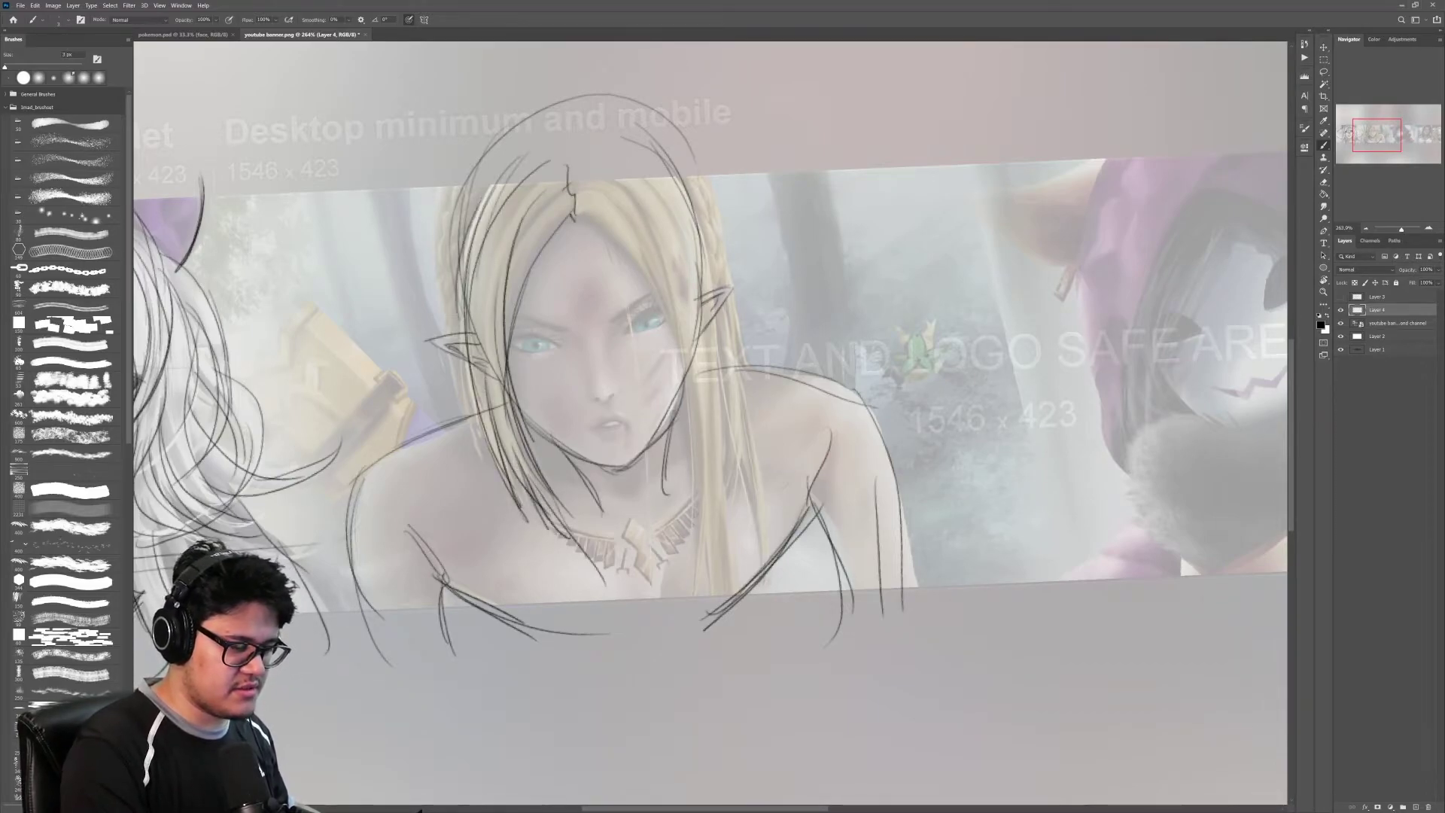
Step: Sketch the braid down the left-hand edge of the elf's hair to just above the ear
drag(499, 162, 479, 207)
drag(487, 180, 436, 336)
drag(449, 201, 434, 320)
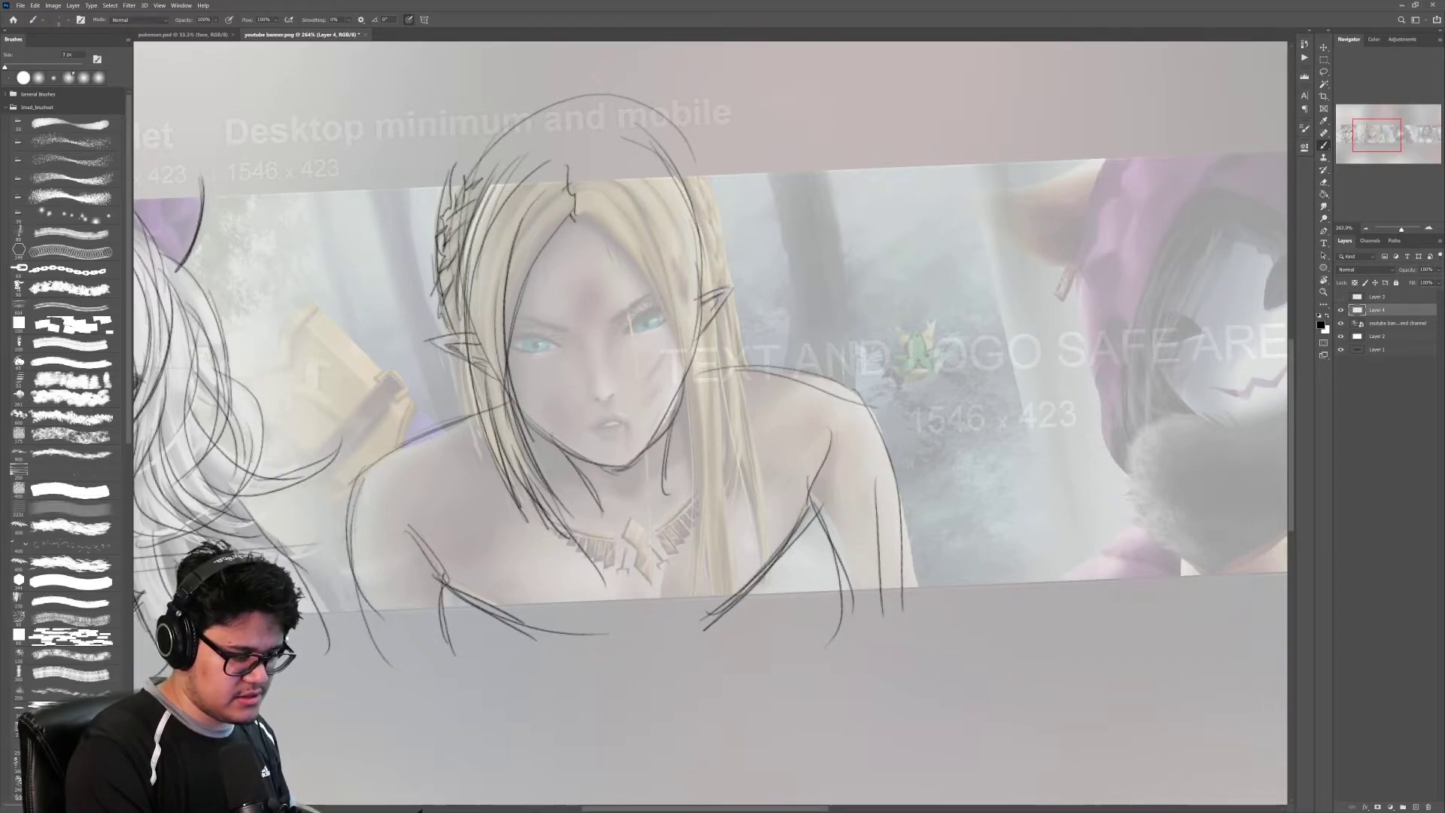
drag(452, 308, 442, 331)
Step: Trace the long right-hand front hair lock from the parting to its ends below the old banner's lower edge
drag(787, 451, 682, 453)
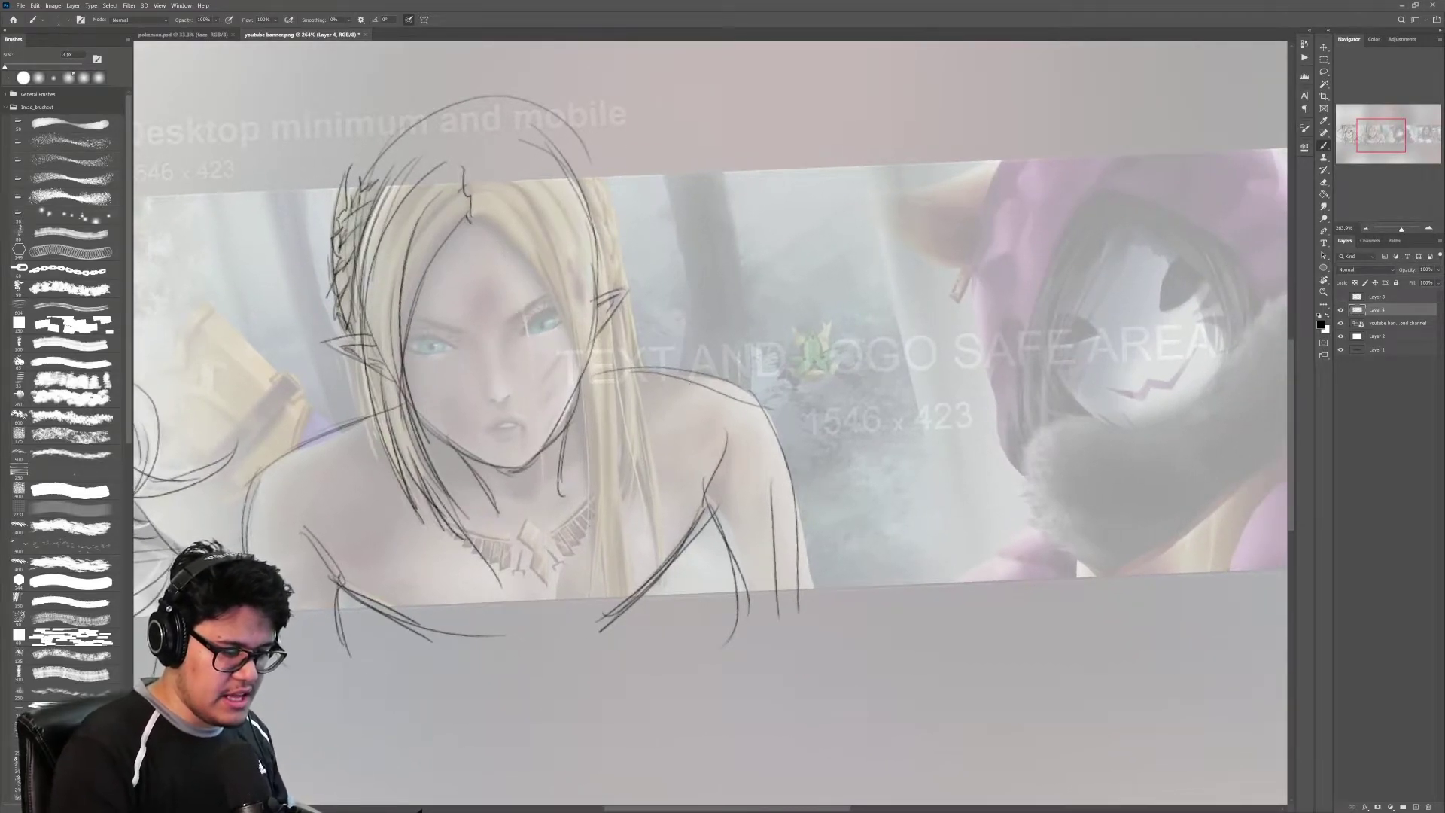
drag(605, 250, 628, 444)
mouse_move(611, 361)
mouse_down()
mouse_move(656, 542)
mouse_move(632, 553)
mouse_up()
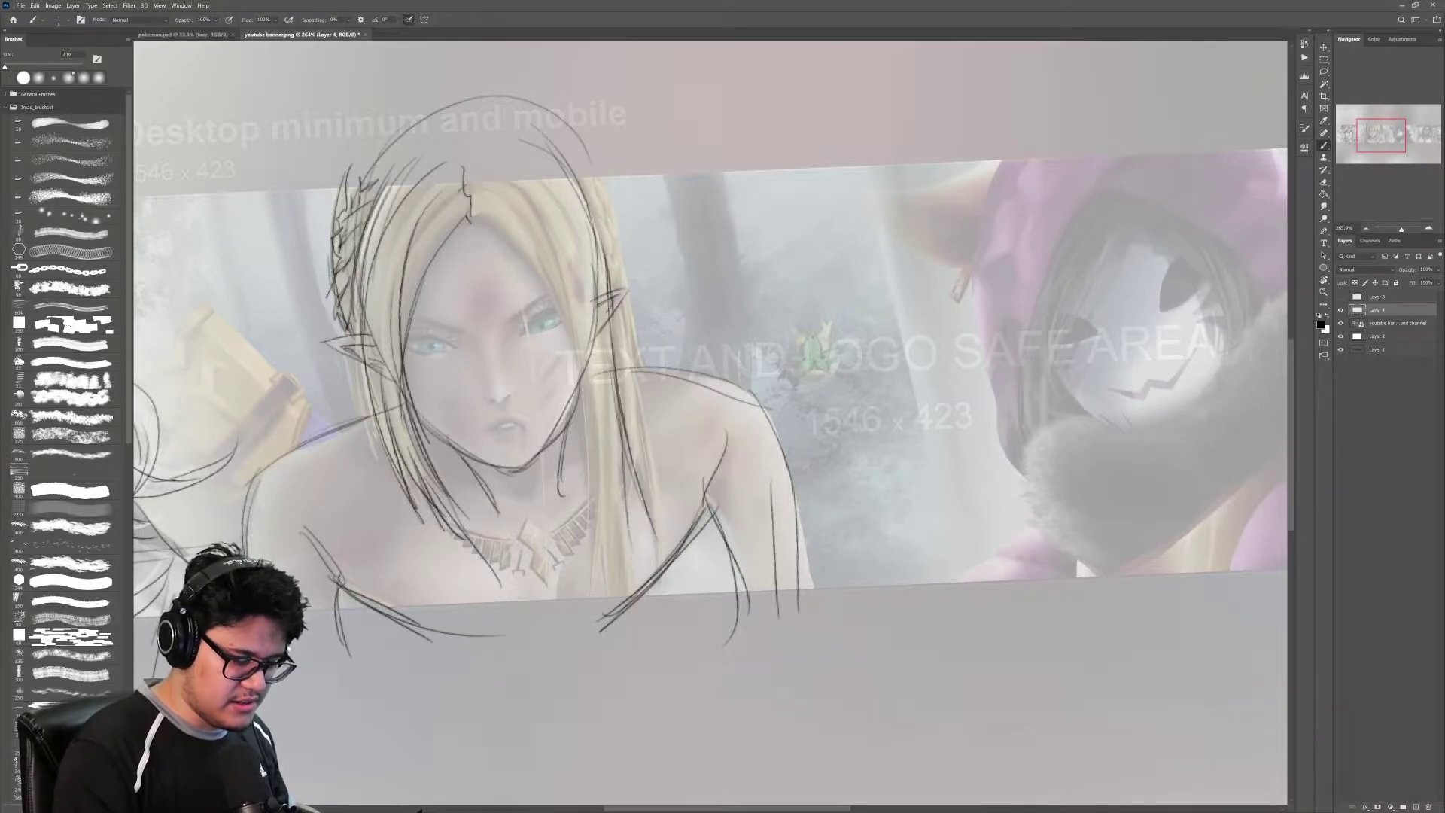
drag(623, 481, 636, 635)
drag(593, 374, 584, 497)
drag(575, 268, 551, 377)
mouse_move(486, 214)
mouse_down()
mouse_move(584, 378)
mouse_move(586, 608)
mouse_up()
mouse_move(600, 485)
mouse_down()
mouse_move(586, 606)
mouse_move(612, 632)
mouse_up()
drag(595, 327, 618, 602)
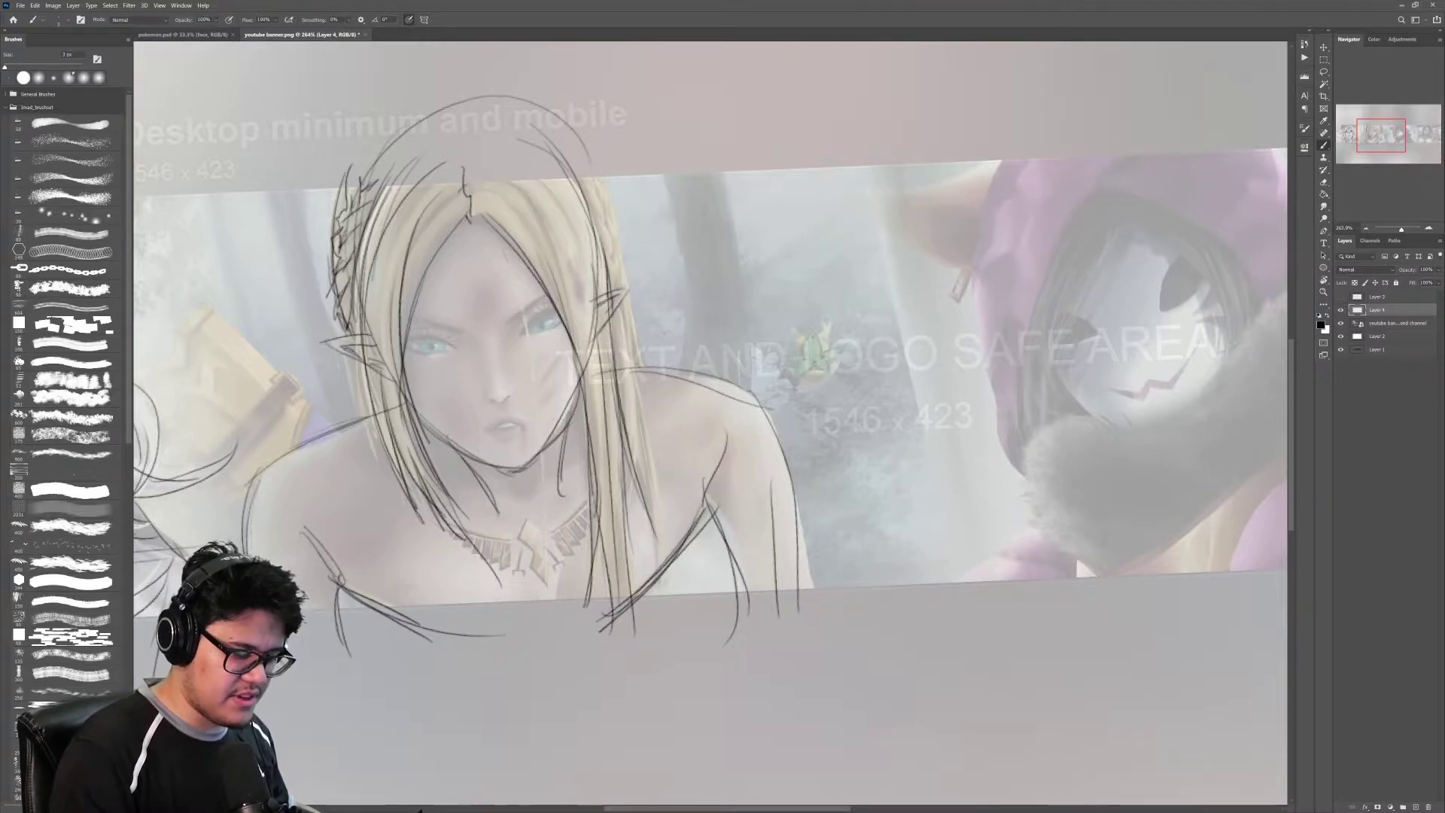
Step: Add inner strands to the hair framing both sides of the elf's forehead
drag(573, 233, 594, 408)
drag(573, 263, 596, 388)
mouse_move(517, 153)
mouse_down()
mouse_move(591, 377)
mouse_move(570, 333)
mouse_up()
mouse_move(468, 192)
mouse_down()
mouse_move(516, 213)
mouse_move(398, 268)
mouse_move(409, 426)
mouse_up()
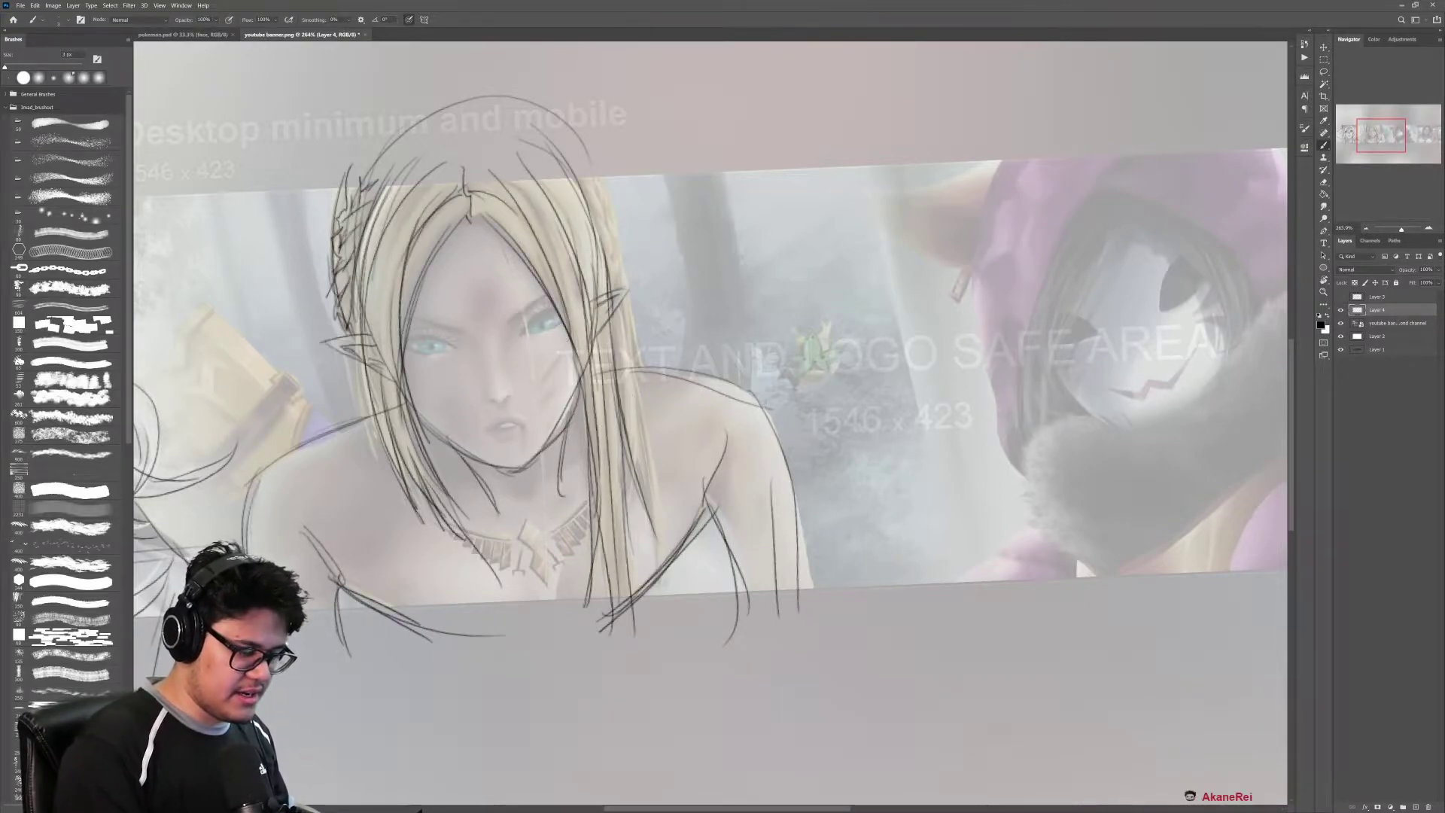
Step: Outline the outer right-hand hair down over the shoulder and sketch the braid above the ear
drag(603, 183, 647, 384)
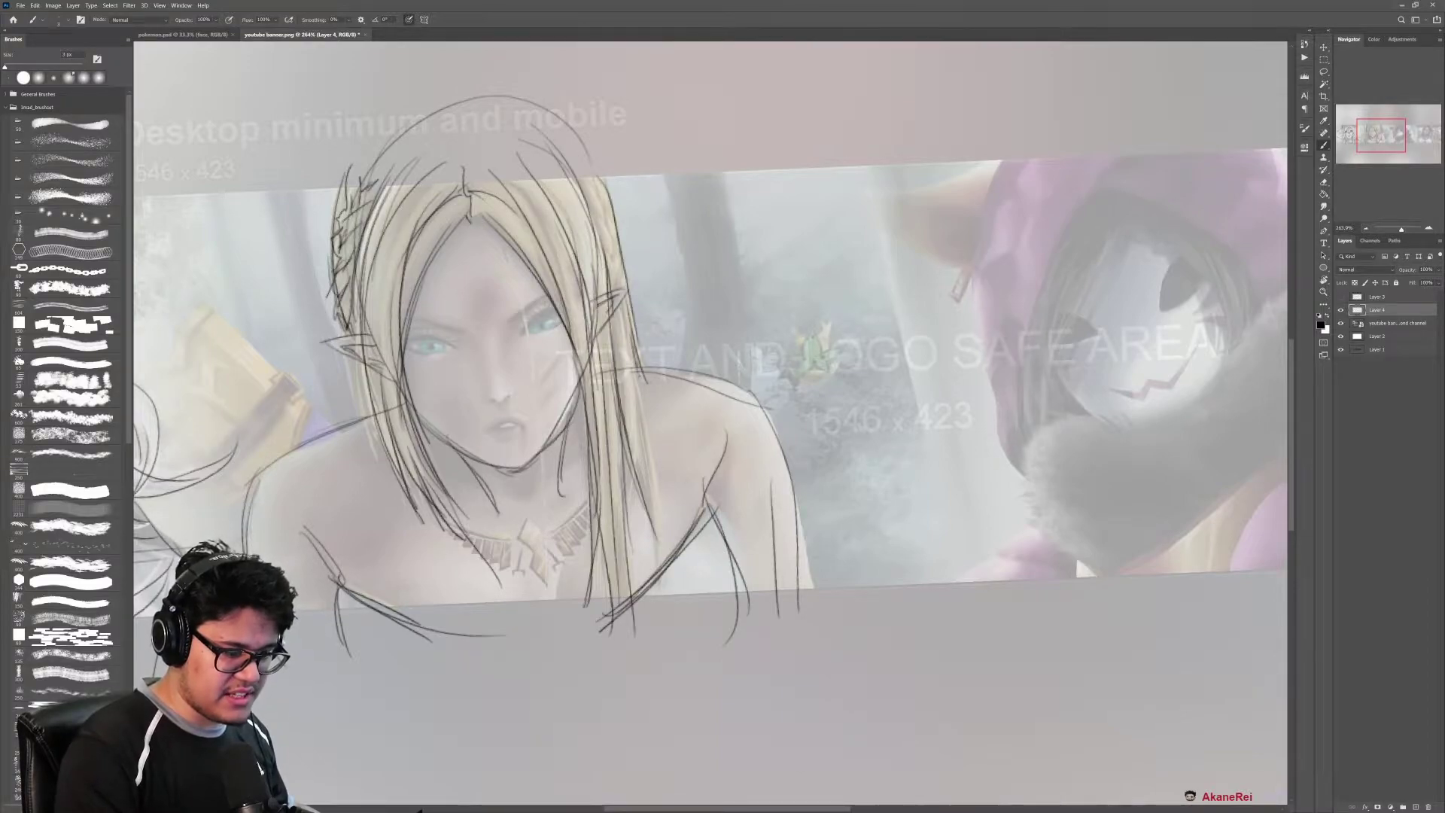
drag(627, 316, 658, 540)
drag(652, 460, 663, 580)
drag(642, 465, 653, 569)
mouse_move(629, 428)
mouse_down()
mouse_move(638, 497)
mouse_move(618, 542)
mouse_up()
drag(618, 372, 629, 428)
drag(617, 316, 624, 400)
drag(593, 207, 606, 250)
mouse_move(598, 171)
mouse_down()
mouse_move(621, 271)
mouse_move(596, 209)
mouse_up()
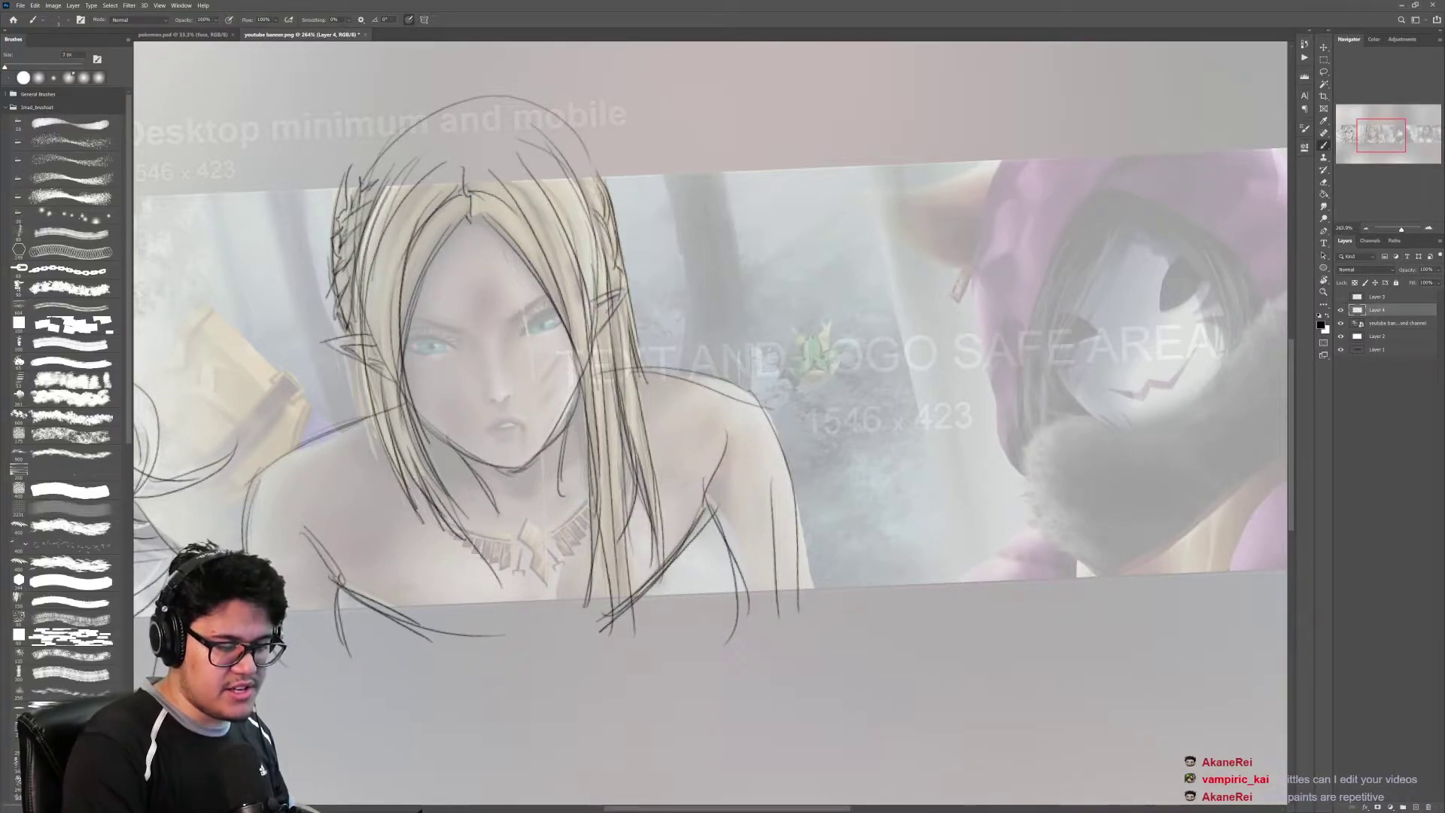
drag(622, 288, 618, 263)
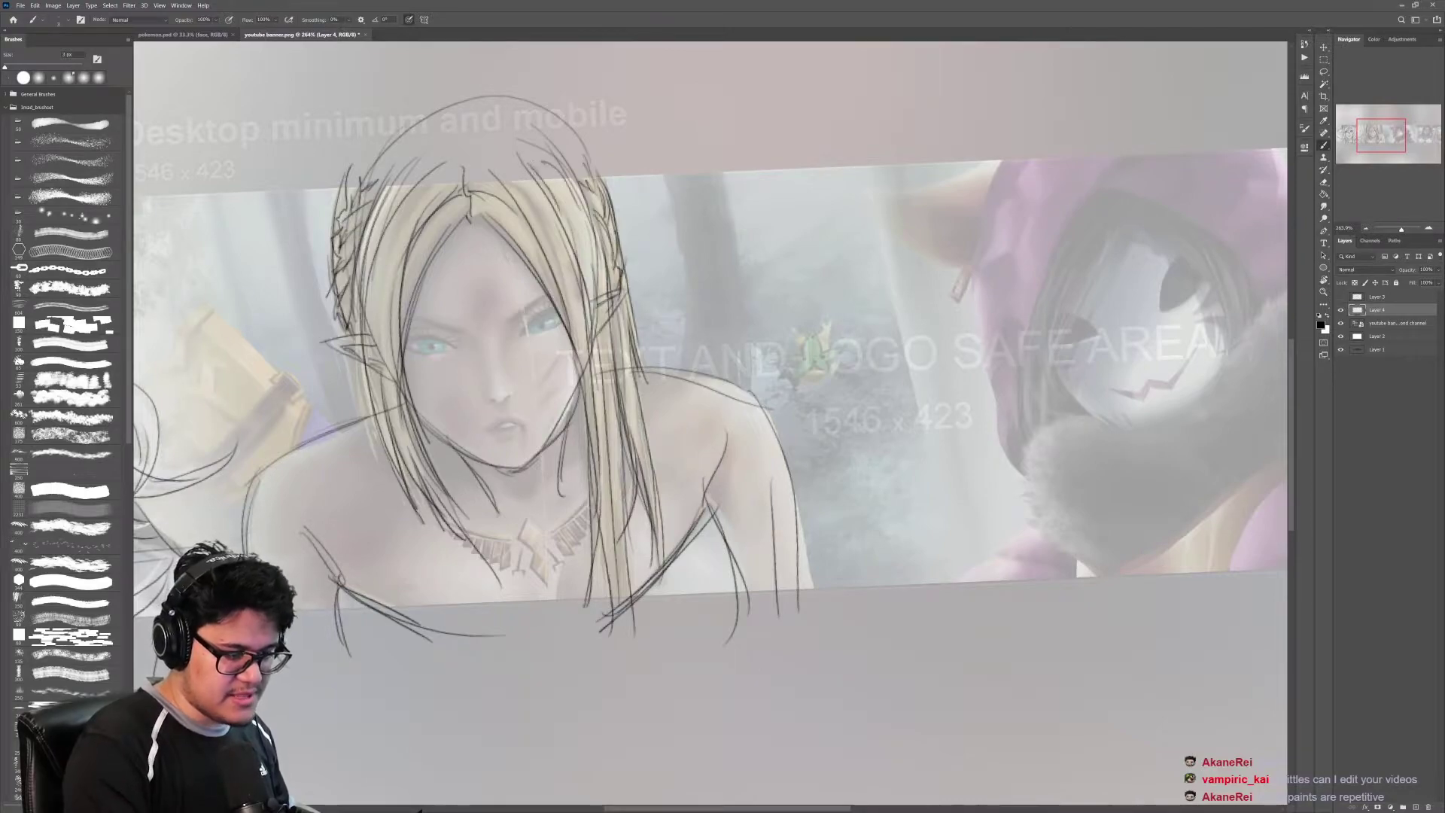
Step: Add strands over the right-hand crown and darken the right-hand jaw line
drag(534, 169, 576, 267)
drag(501, 169, 568, 294)
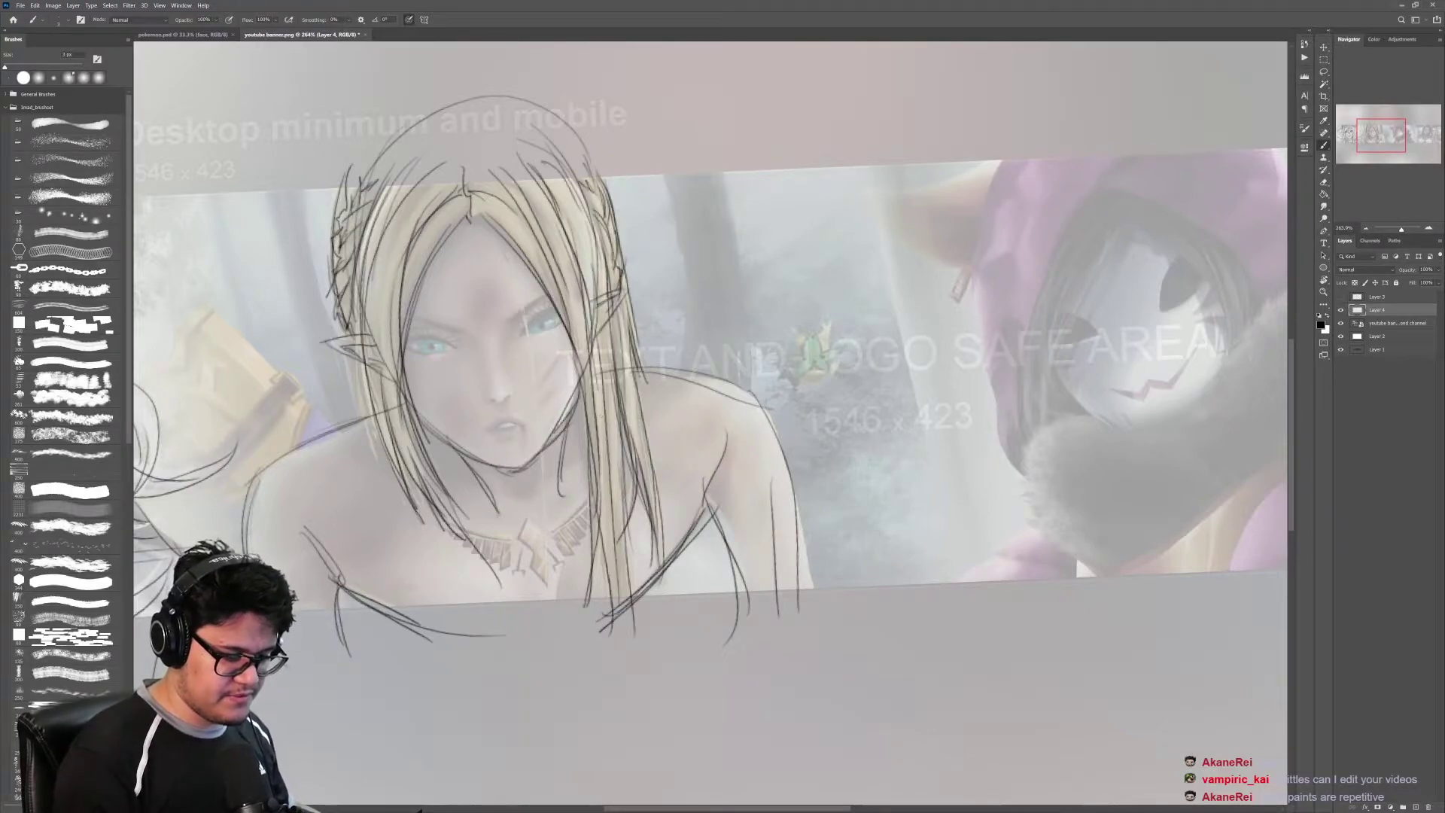
drag(575, 401, 534, 452)
Step: Trace the upper band of the elf's necklace and its diamond-shaped central pendant
drag(488, 403, 526, 403)
drag(813, 473, 880, 390)
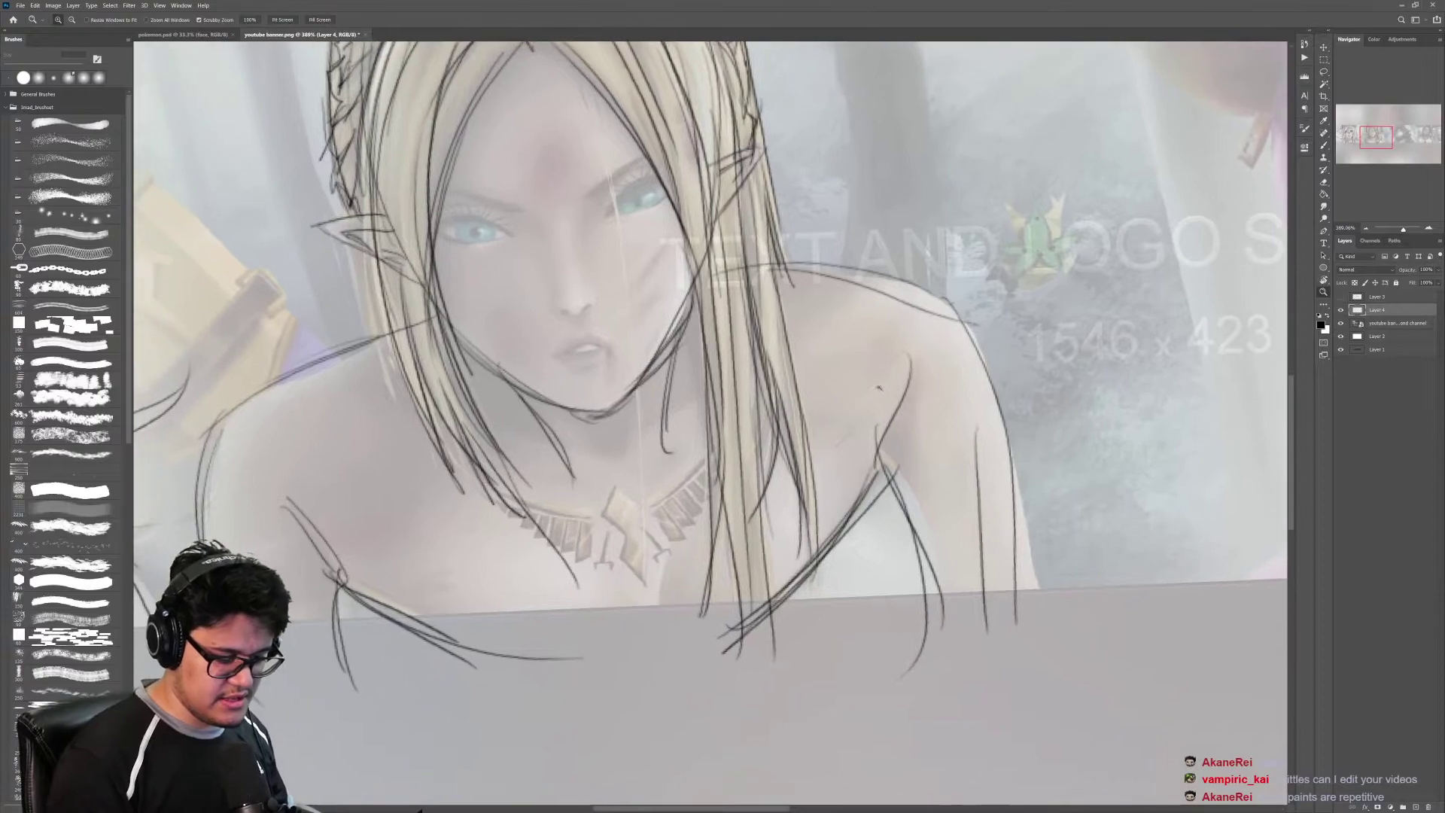
drag(652, 495, 729, 440)
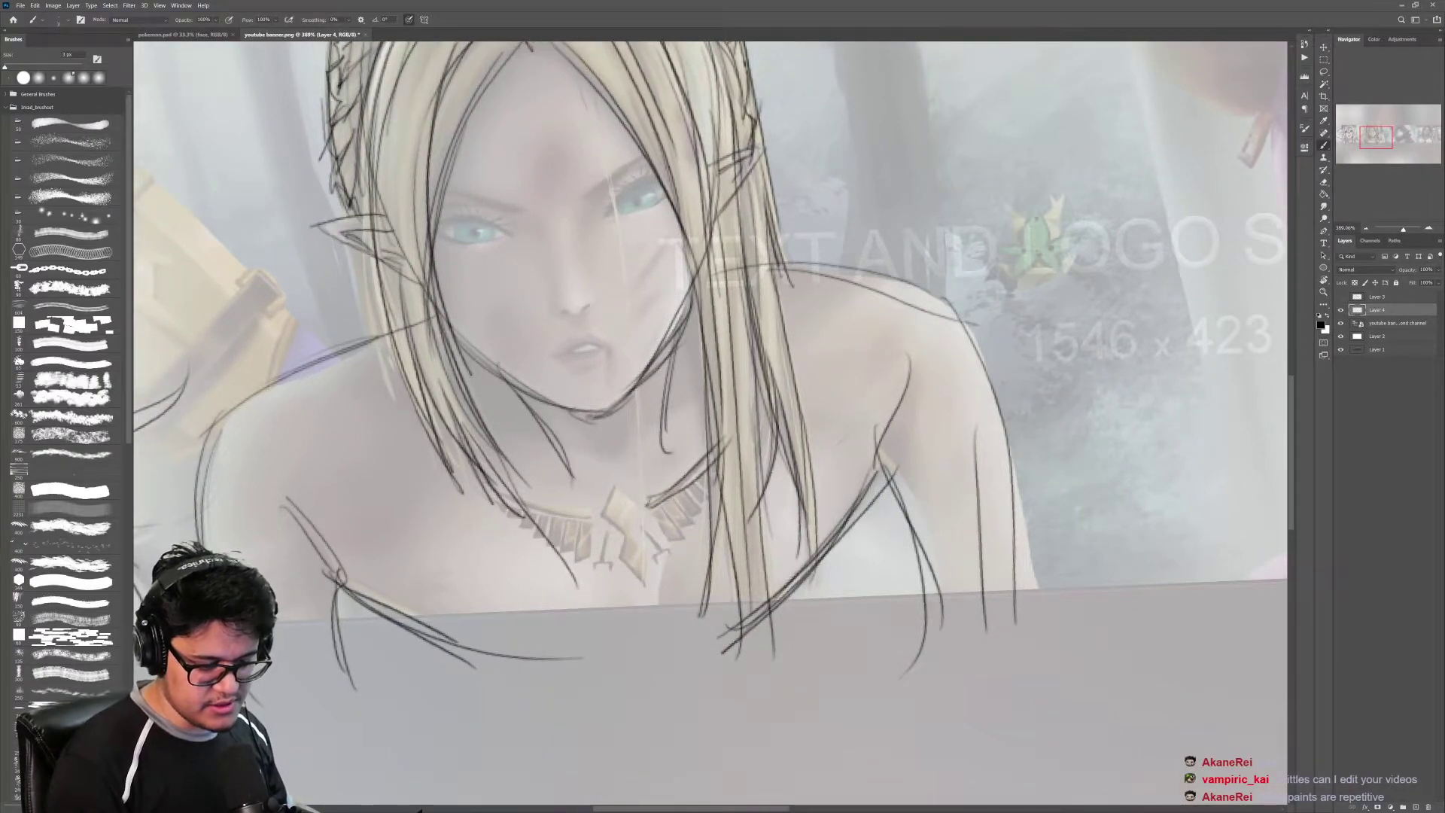
mouse_move(588, 513)
mouse_down()
mouse_move(505, 487)
mouse_move(616, 490)
mouse_up()
mouse_move(615, 489)
mouse_down()
mouse_move(641, 506)
mouse_move(645, 547)
mouse_move(705, 462)
mouse_up()
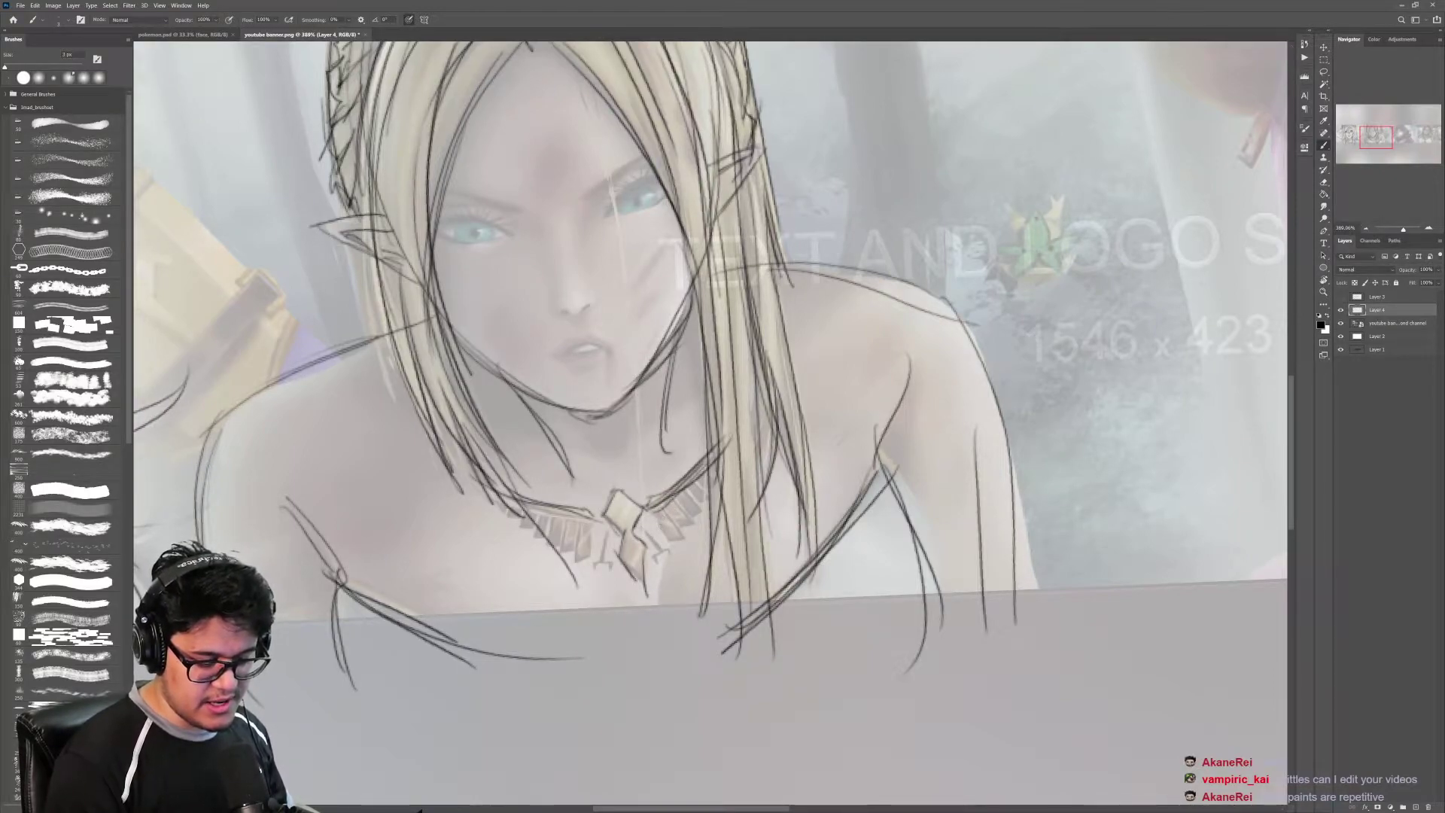
Step: Draw the hanging fringe pieces on both sides of the necklace with short strokes, including those beside the pendant
drag(657, 515, 671, 547)
mouse_move(675, 501)
mouse_down()
mouse_move(688, 537)
mouse_move(726, 475)
mouse_up()
mouse_move(591, 529)
mouse_down()
mouse_move(588, 557)
mouse_move(493, 496)
mouse_move(602, 525)
mouse_move(579, 563)
mouse_move(556, 554)
mouse_up()
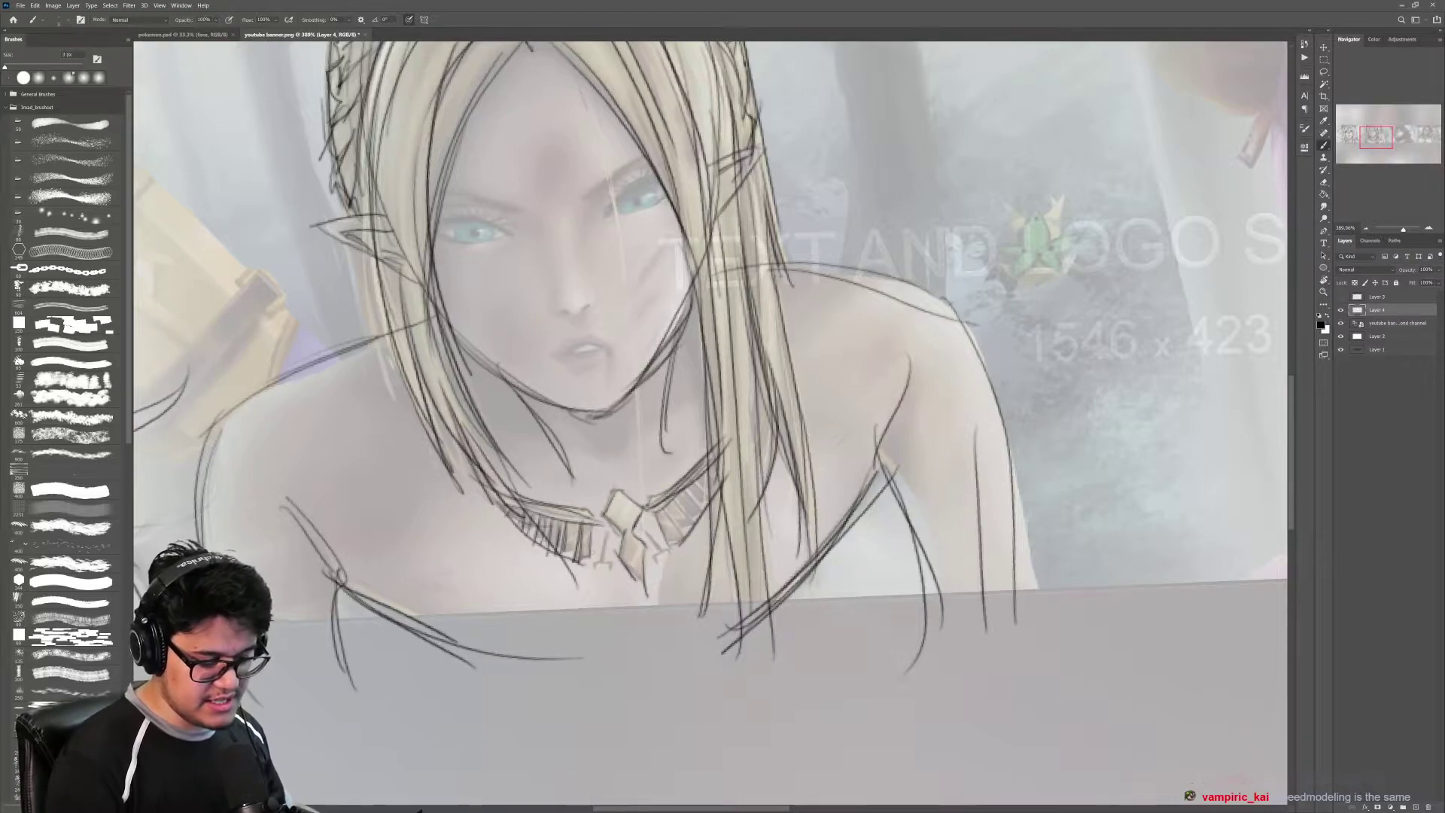
drag(666, 512, 685, 544)
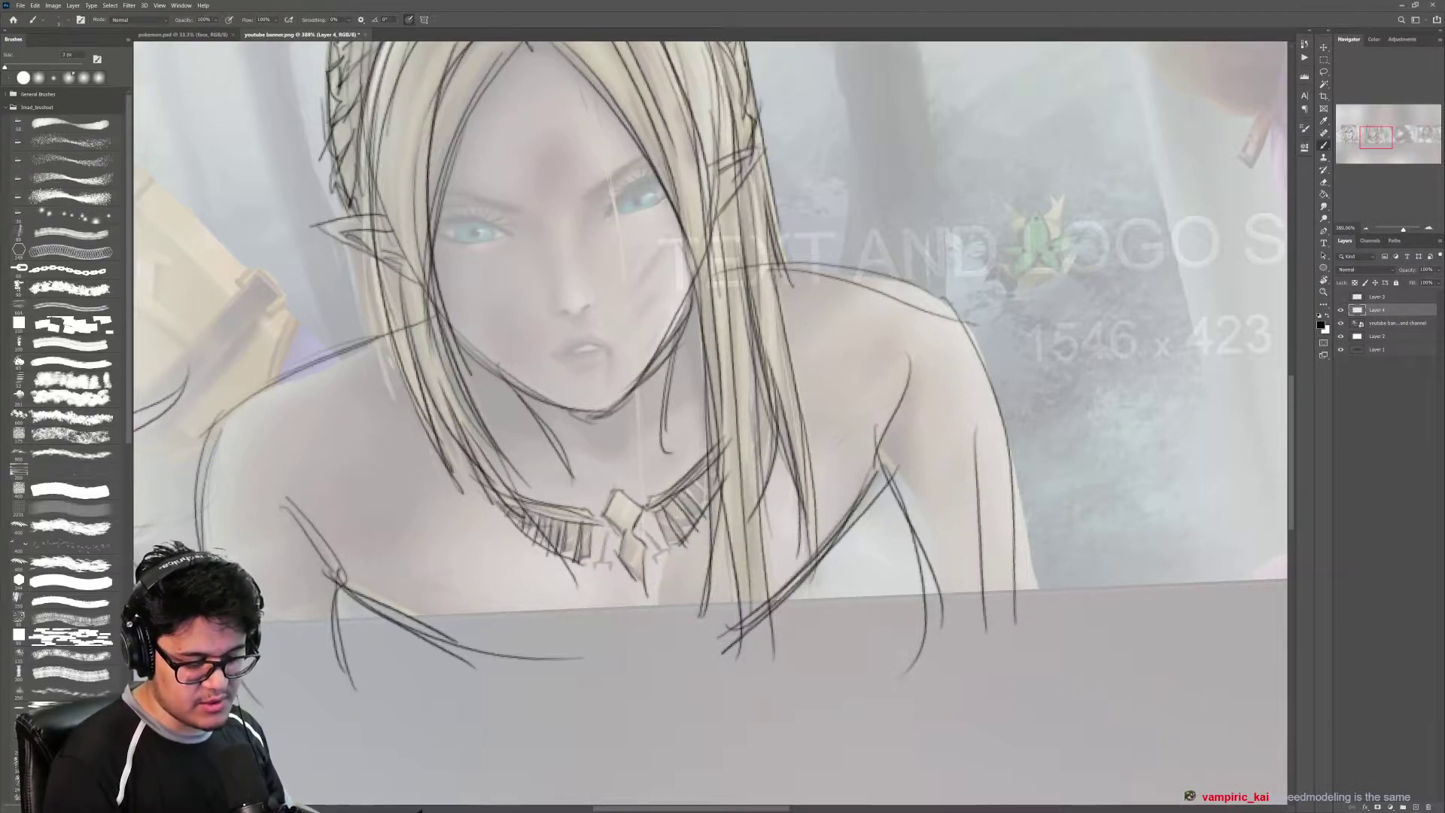
drag(683, 489, 702, 517)
mouse_move(696, 483)
mouse_down()
mouse_move(709, 503)
mouse_move(723, 490)
mouse_up()
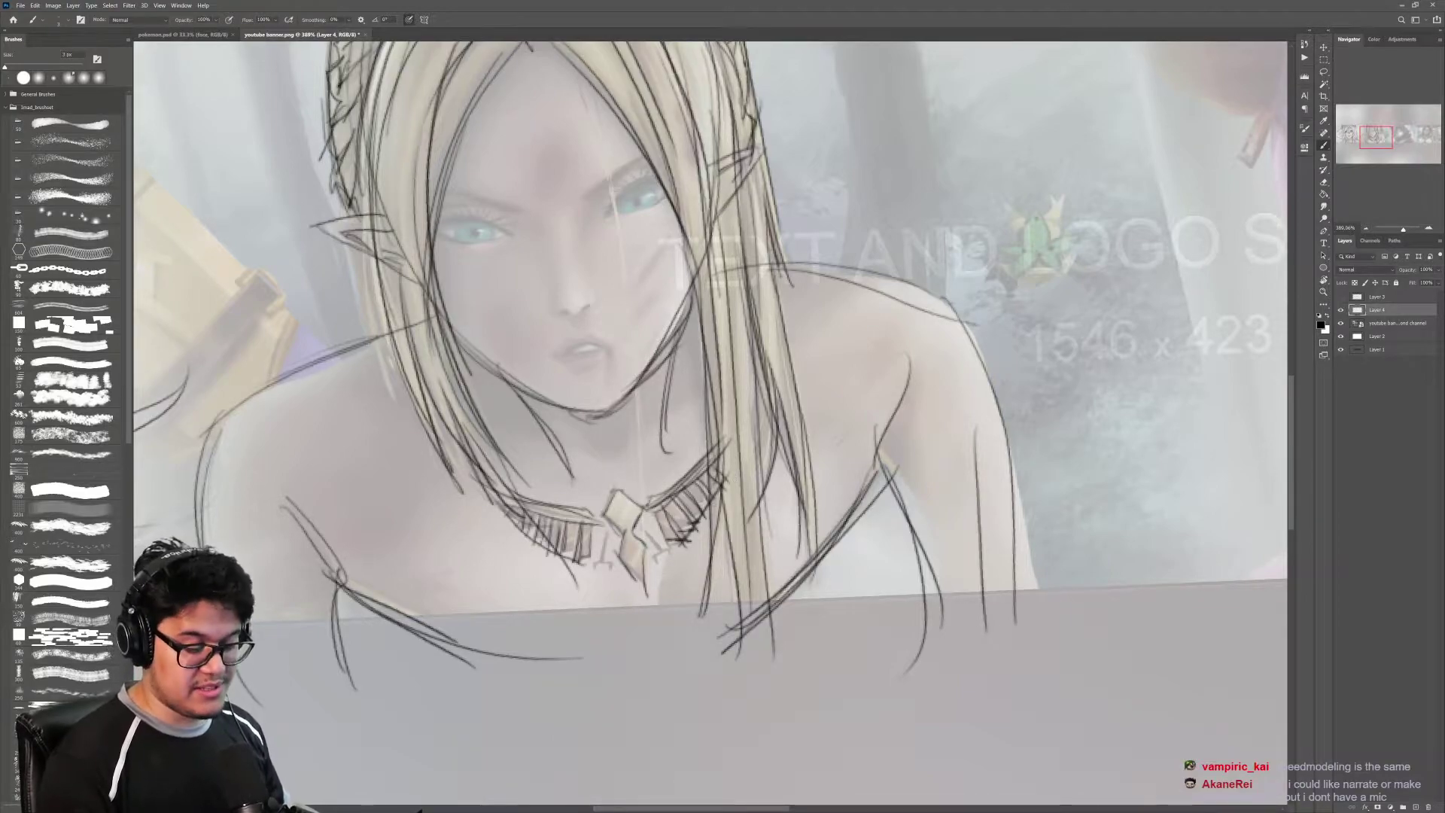
mouse_move(695, 499)
mouse_down()
mouse_move(714, 508)
mouse_move(704, 517)
mouse_move(724, 492)
mouse_up()
drag(717, 456, 727, 479)
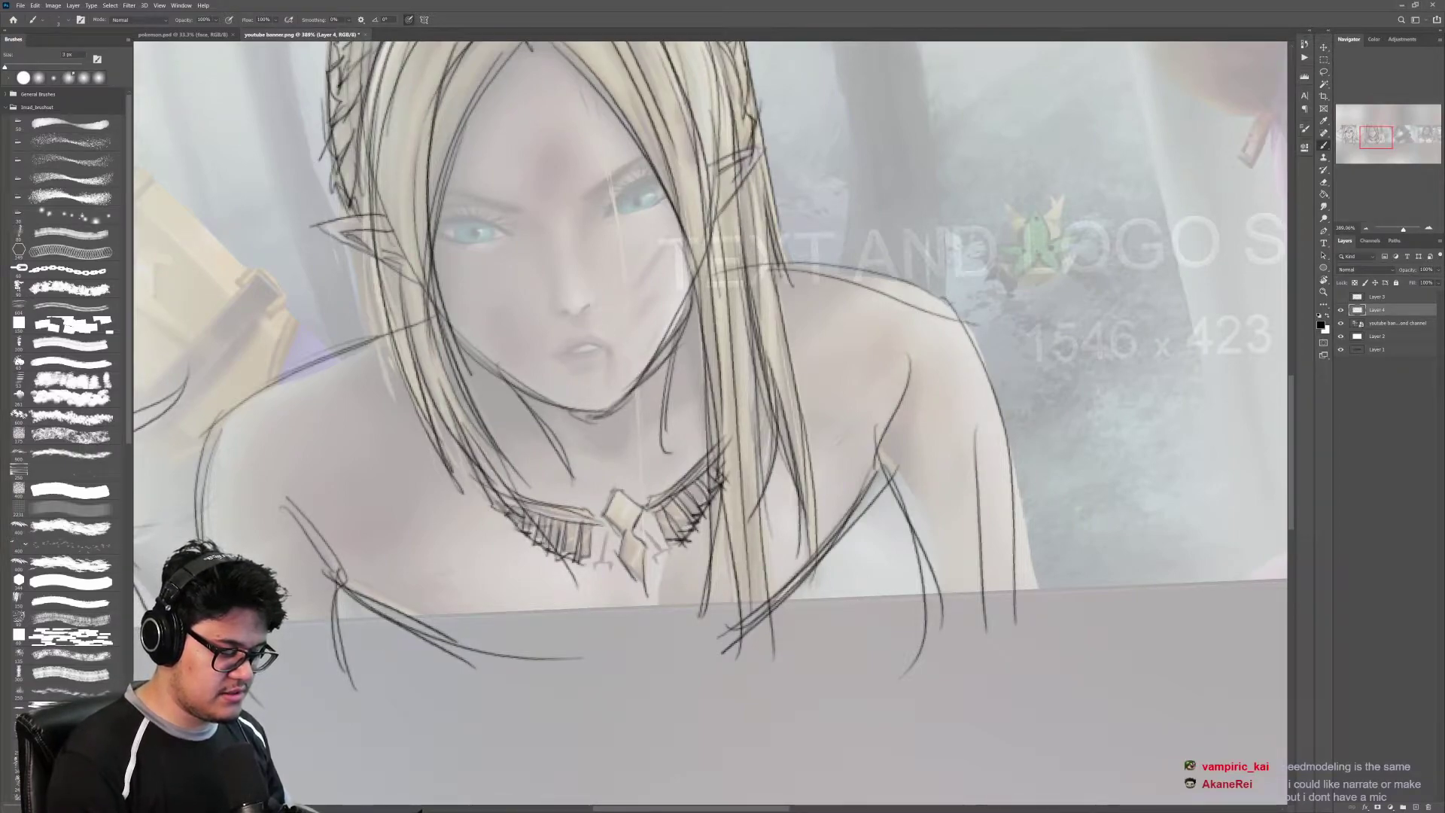
scroll(707, 421, down, 1)
scroll(708, 422, down, 1)
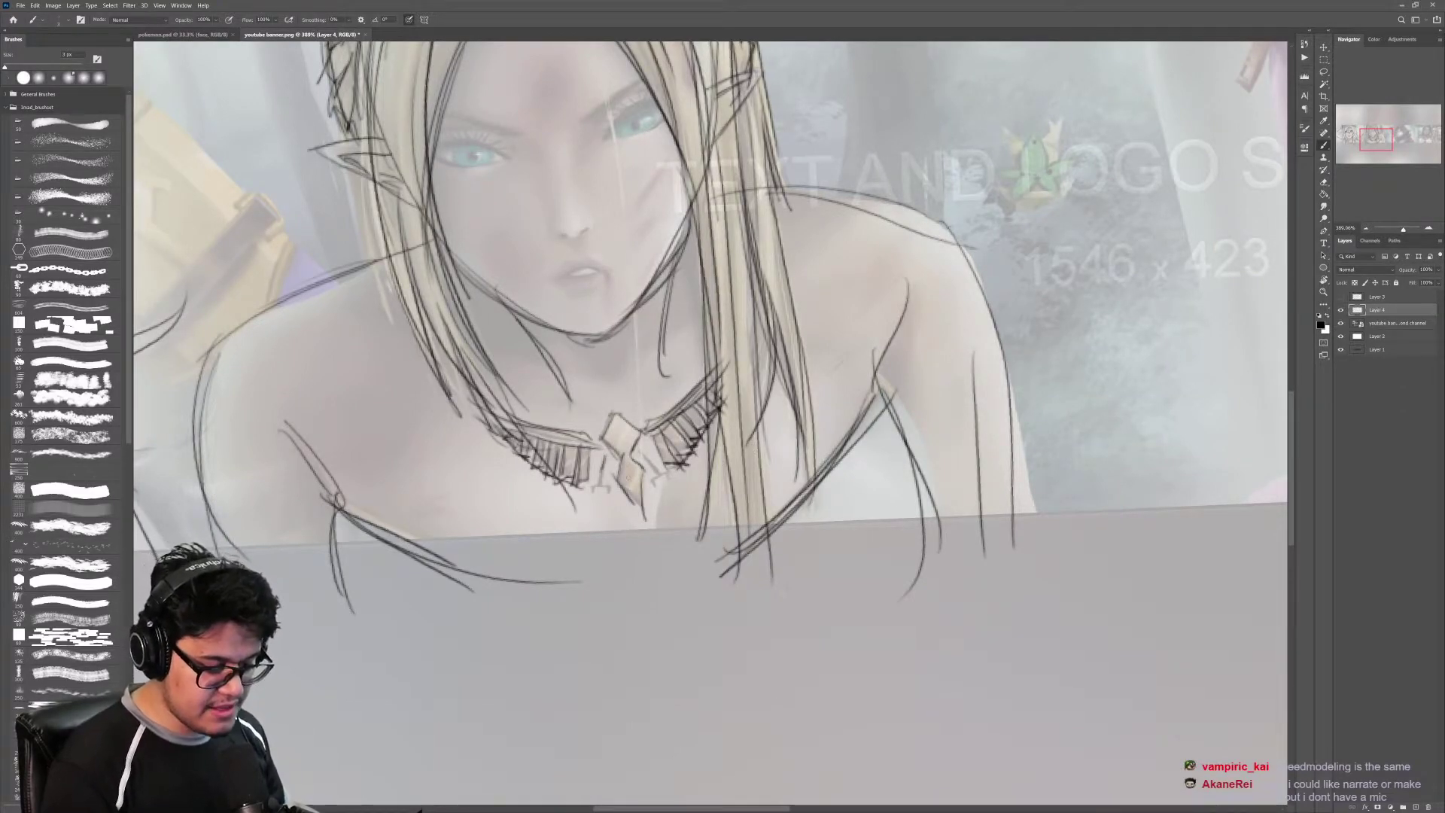
drag(603, 467, 594, 490)
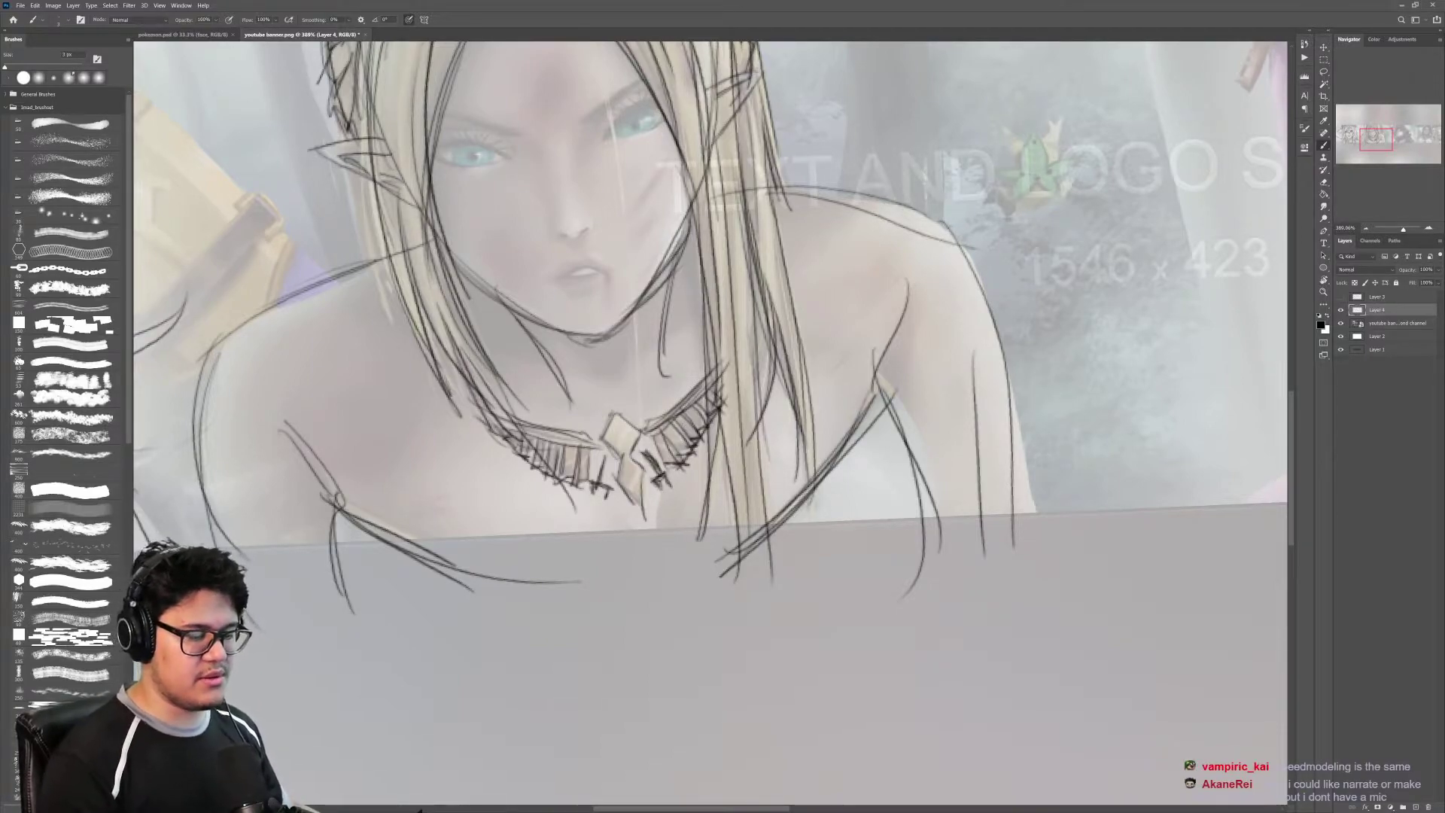
Step: Sketch the collarbone lines on both sides of the base of the elf's neck
drag(645, 363, 626, 387)
drag(644, 360, 623, 381)
drag(731, 289, 648, 361)
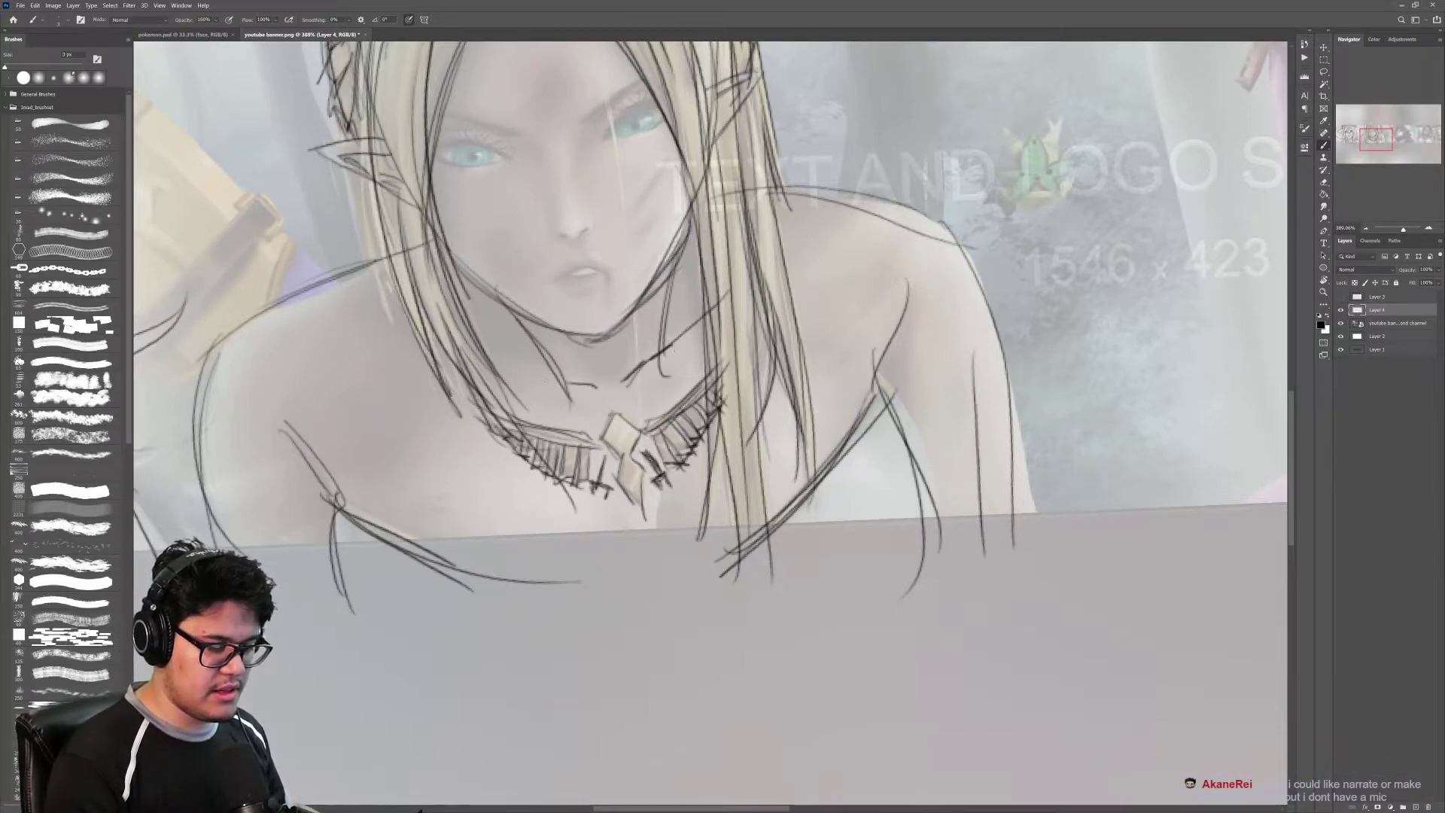
drag(483, 362, 570, 383)
mouse_move(465, 351)
mouse_down()
mouse_move(617, 385)
mouse_move(613, 410)
mouse_up()
Step: Retrace the elf's left-hand shoulder and extend the outer arm line below the old banner's lower edge
key(e)
key(z)
drag(708, 379, 637, 407)
mouse_move(502, 395)
mouse_down()
mouse_move(573, 368)
mouse_move(542, 386)
mouse_up()
key(b)
drag(578, 331, 534, 413)
mouse_move(565, 347)
mouse_down()
mouse_move(532, 441)
mouse_move(667, 293)
mouse_move(592, 548)
mouse_up()
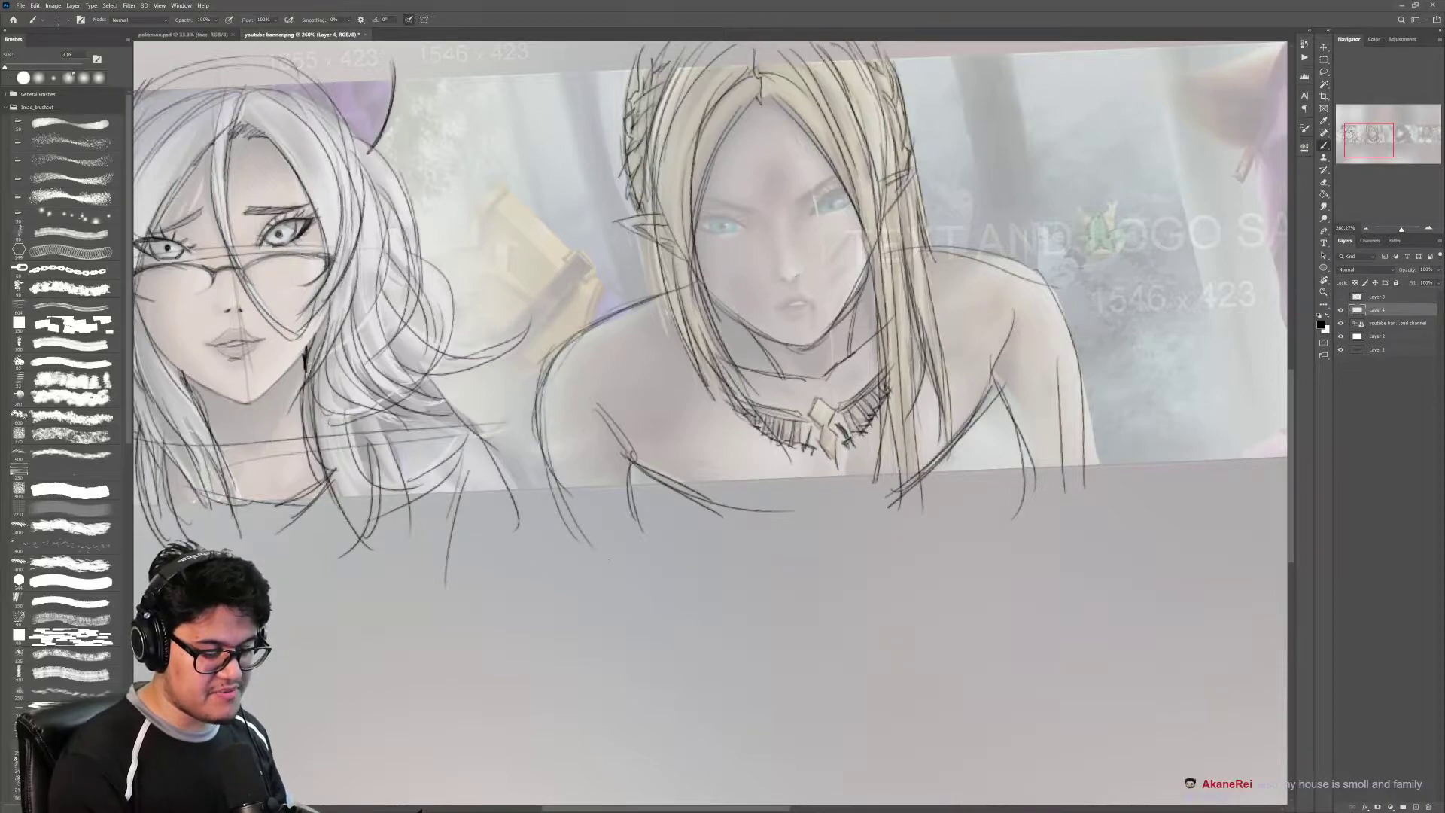
drag(828, 410, 648, 431)
drag(793, 439, 742, 502)
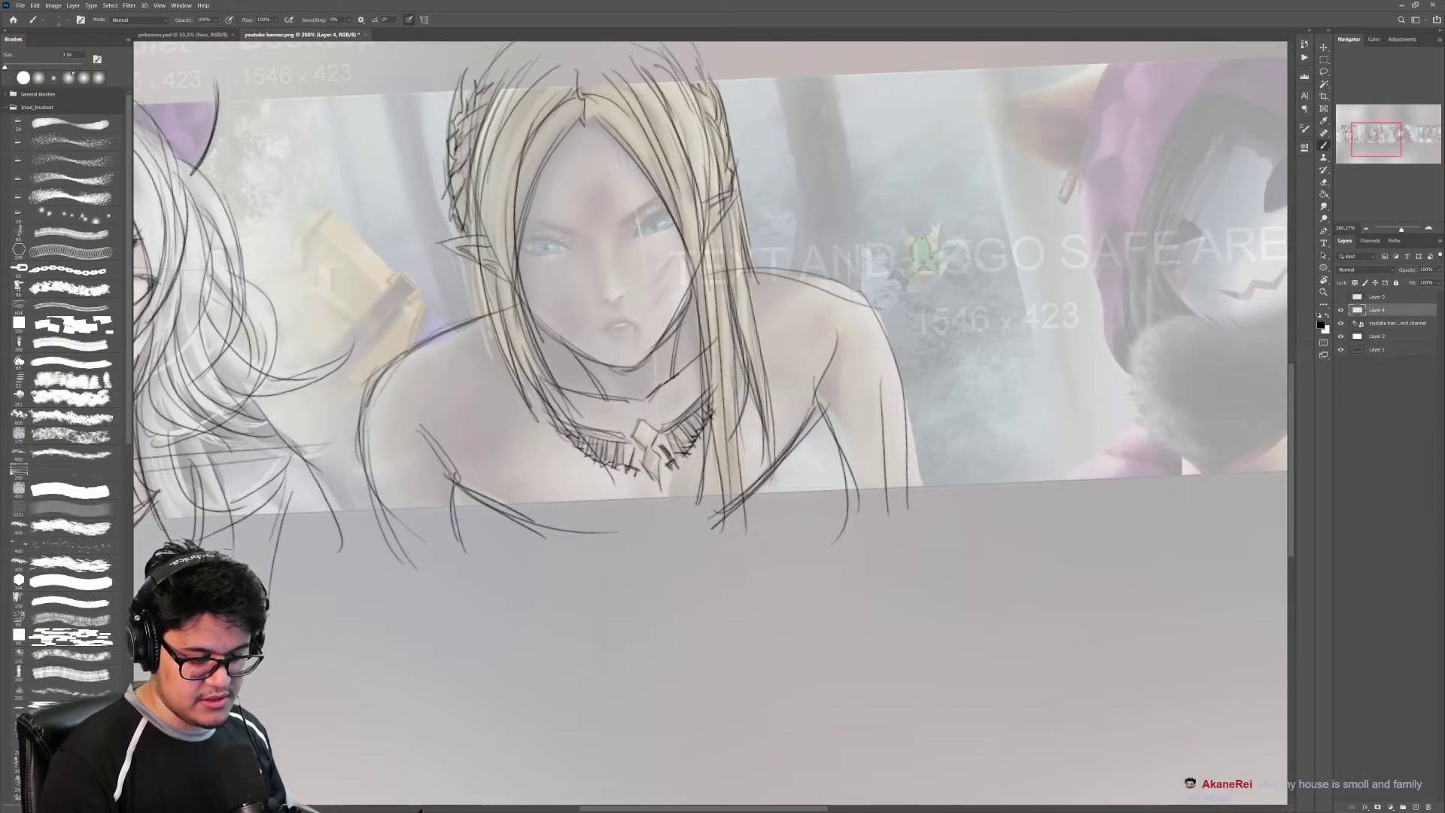
Step: Retrace the elf's neckline and right-hand garment edge, and extend the outer line of her right-hand arm below the old banner
drag(452, 473, 531, 523)
drag(816, 405, 856, 526)
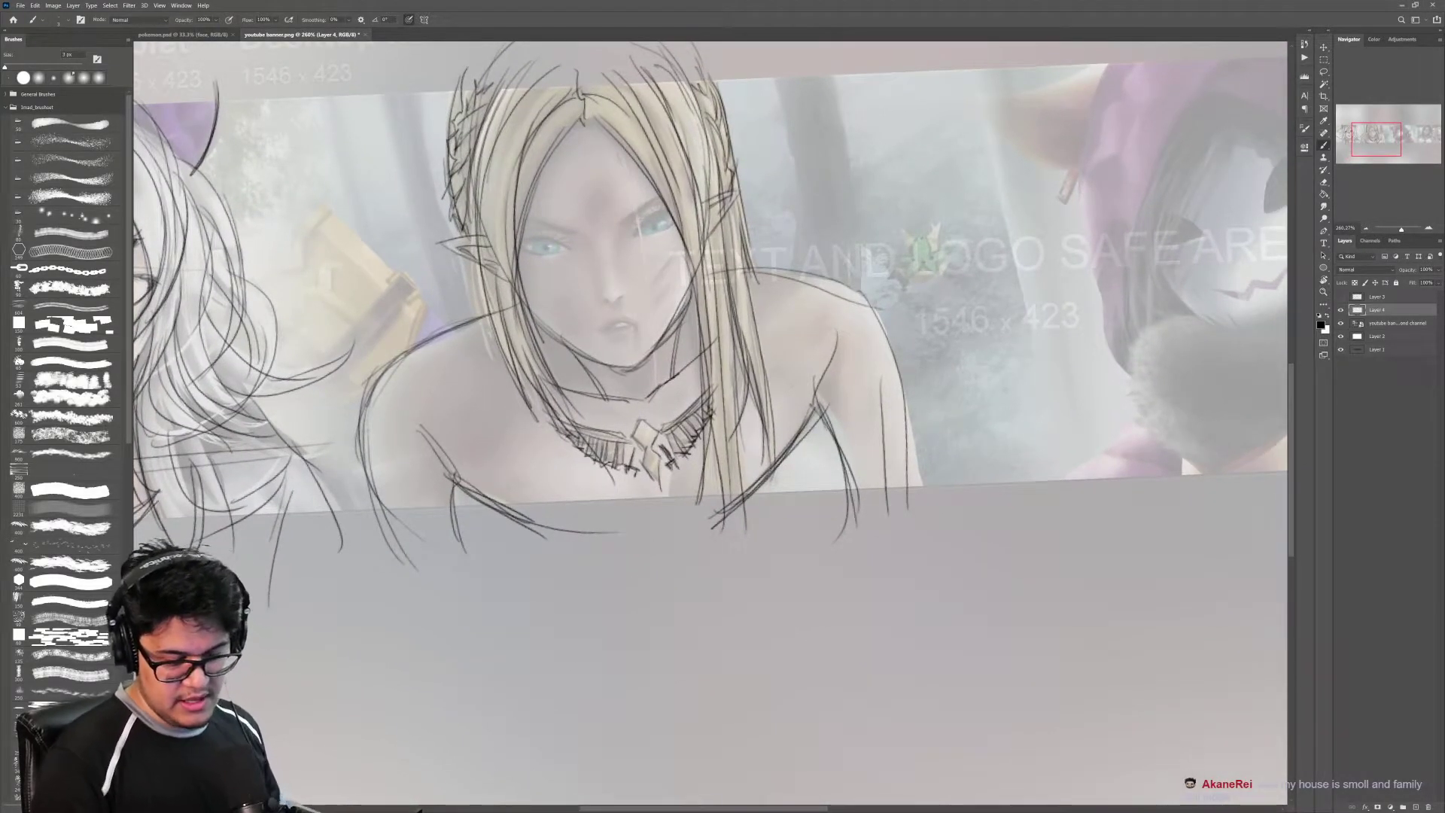
drag(905, 404, 925, 509)
drag(901, 408, 933, 530)
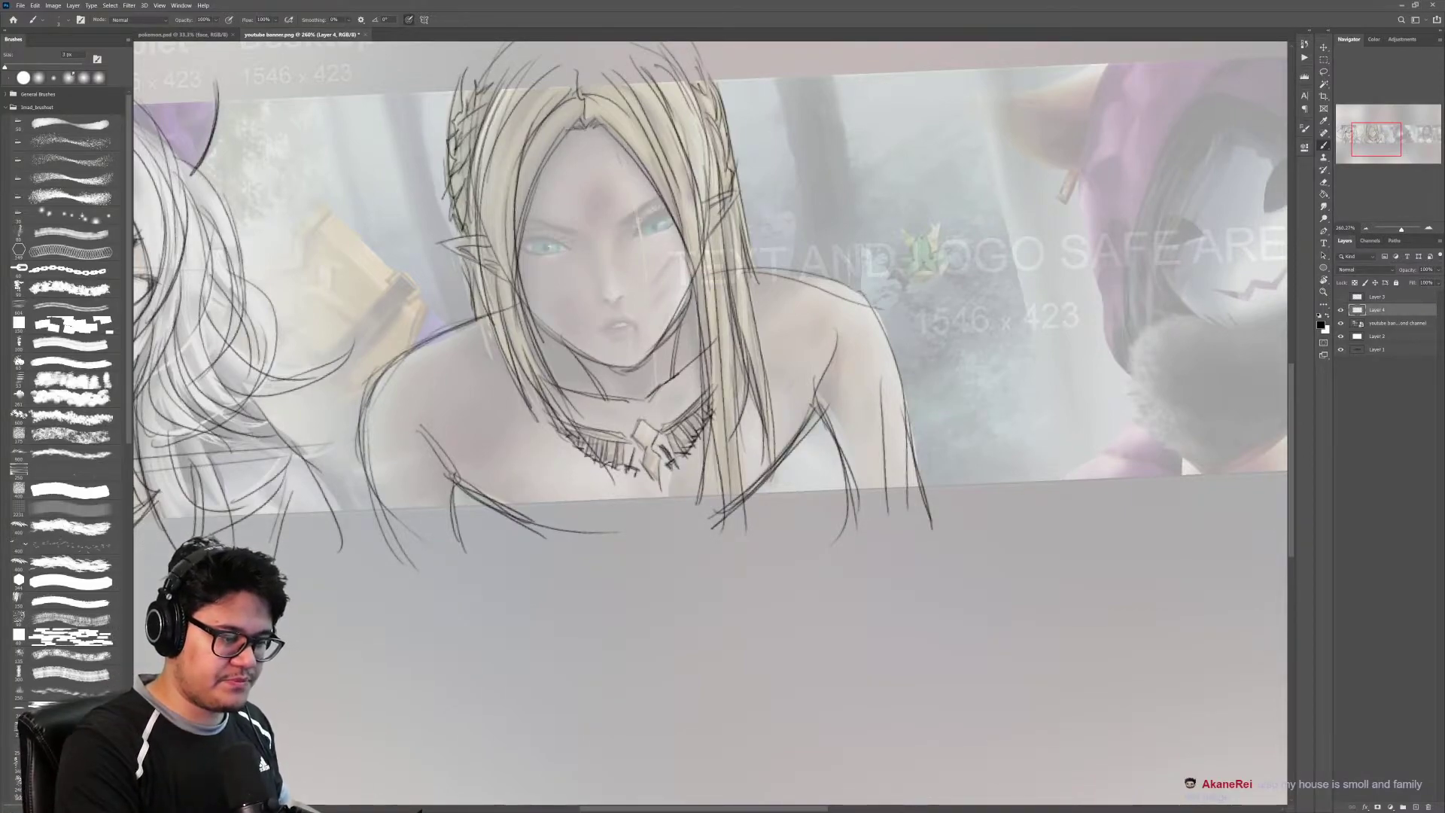
Step: Trace the elf's nose with its nostrils and her slightly parted lips
drag(653, 361, 720, 492)
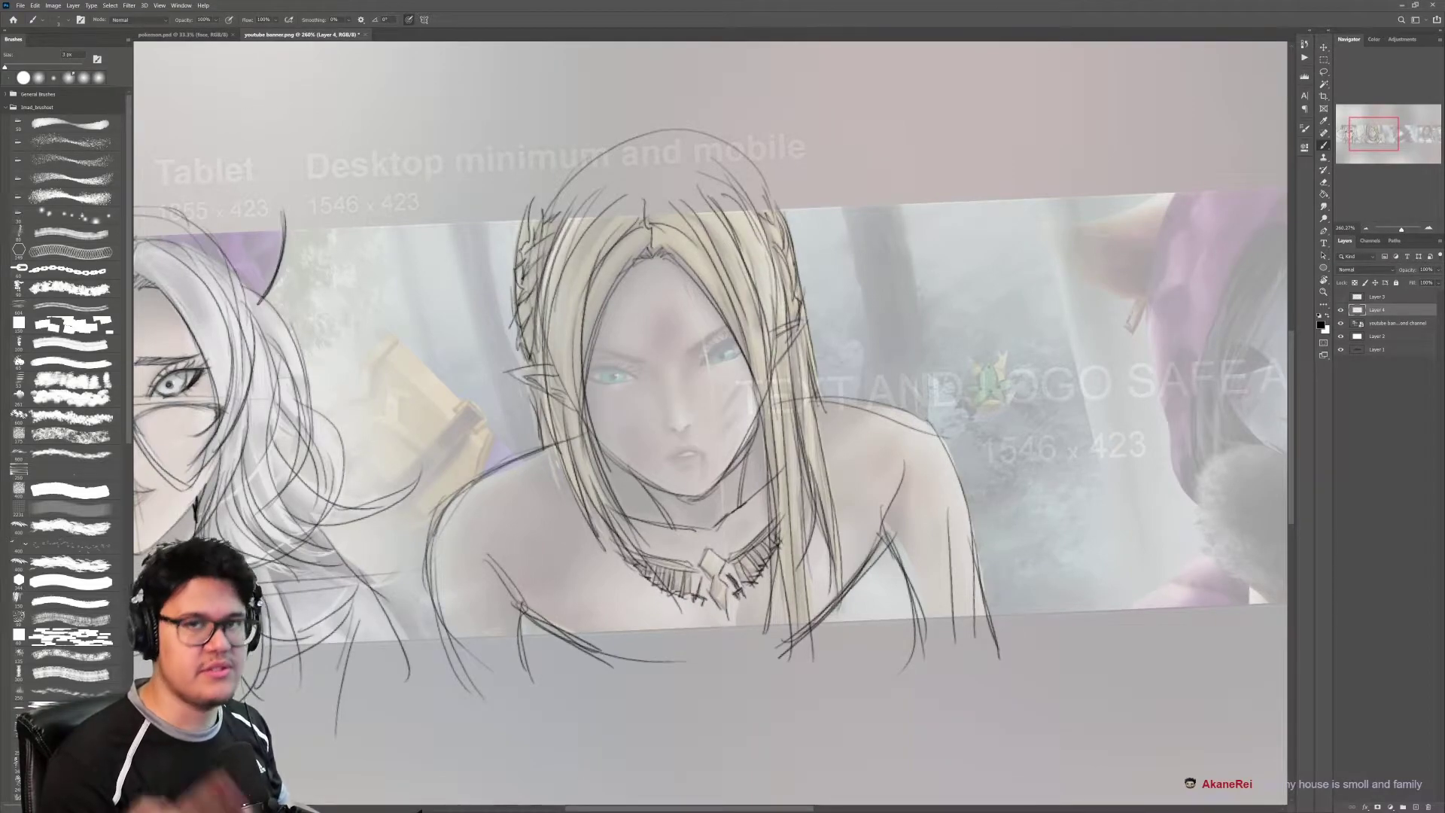
drag(694, 391, 734, 392)
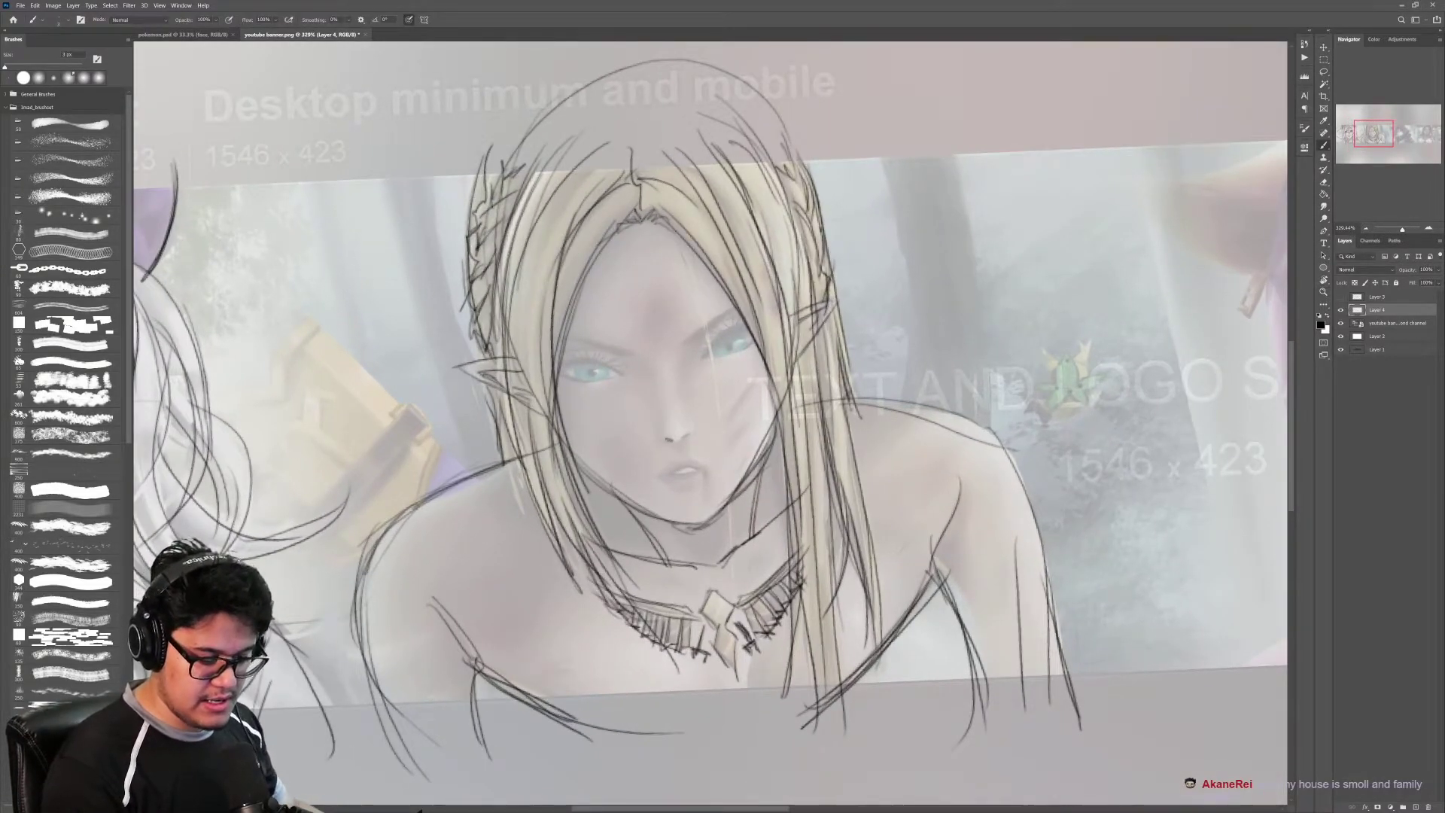
drag(659, 425, 663, 441)
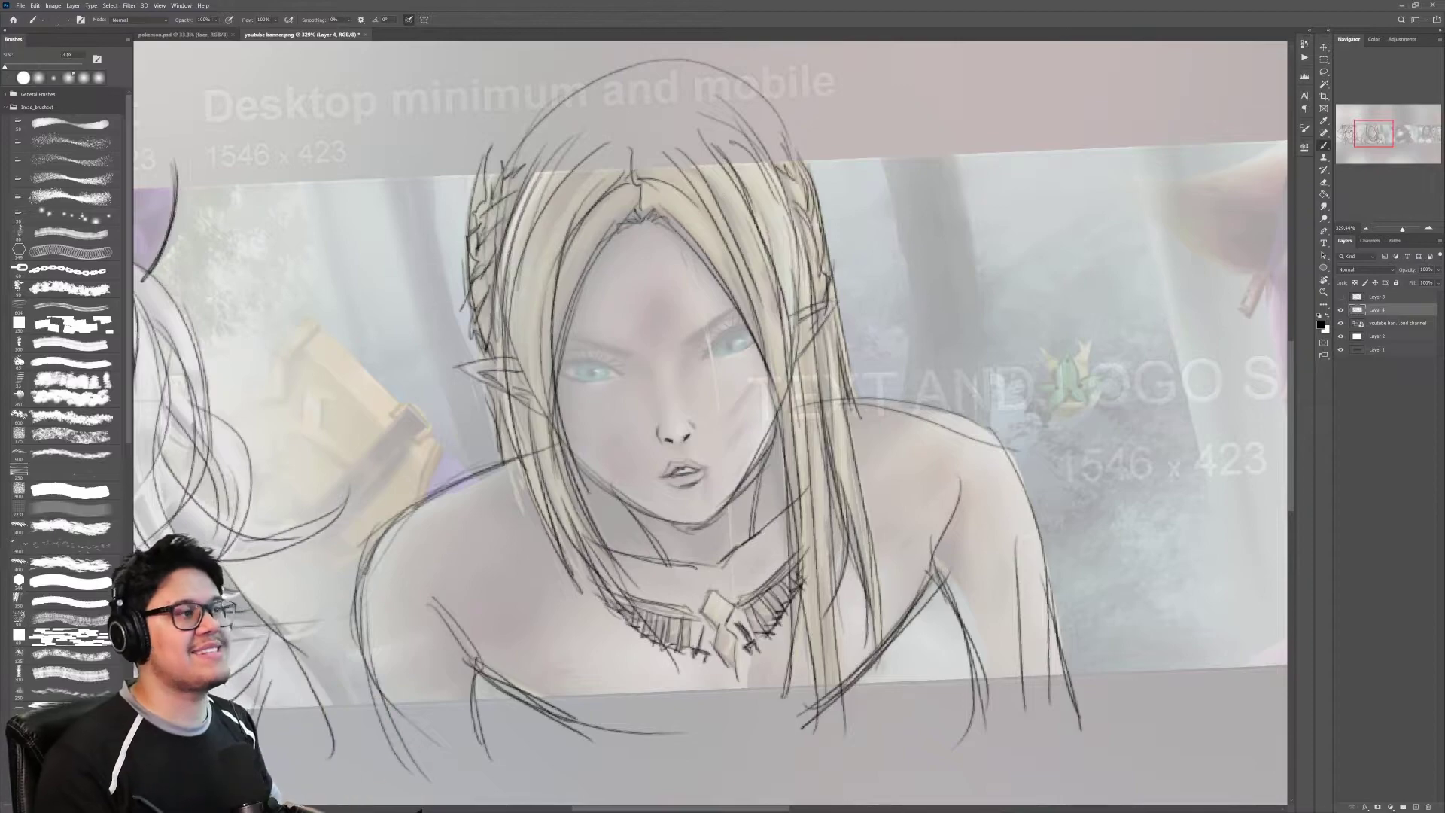
Step: Trace the elf's right-hand eye with its pupil and lashes, and add the slanted eyebrow above it
drag(850, 430, 854, 404)
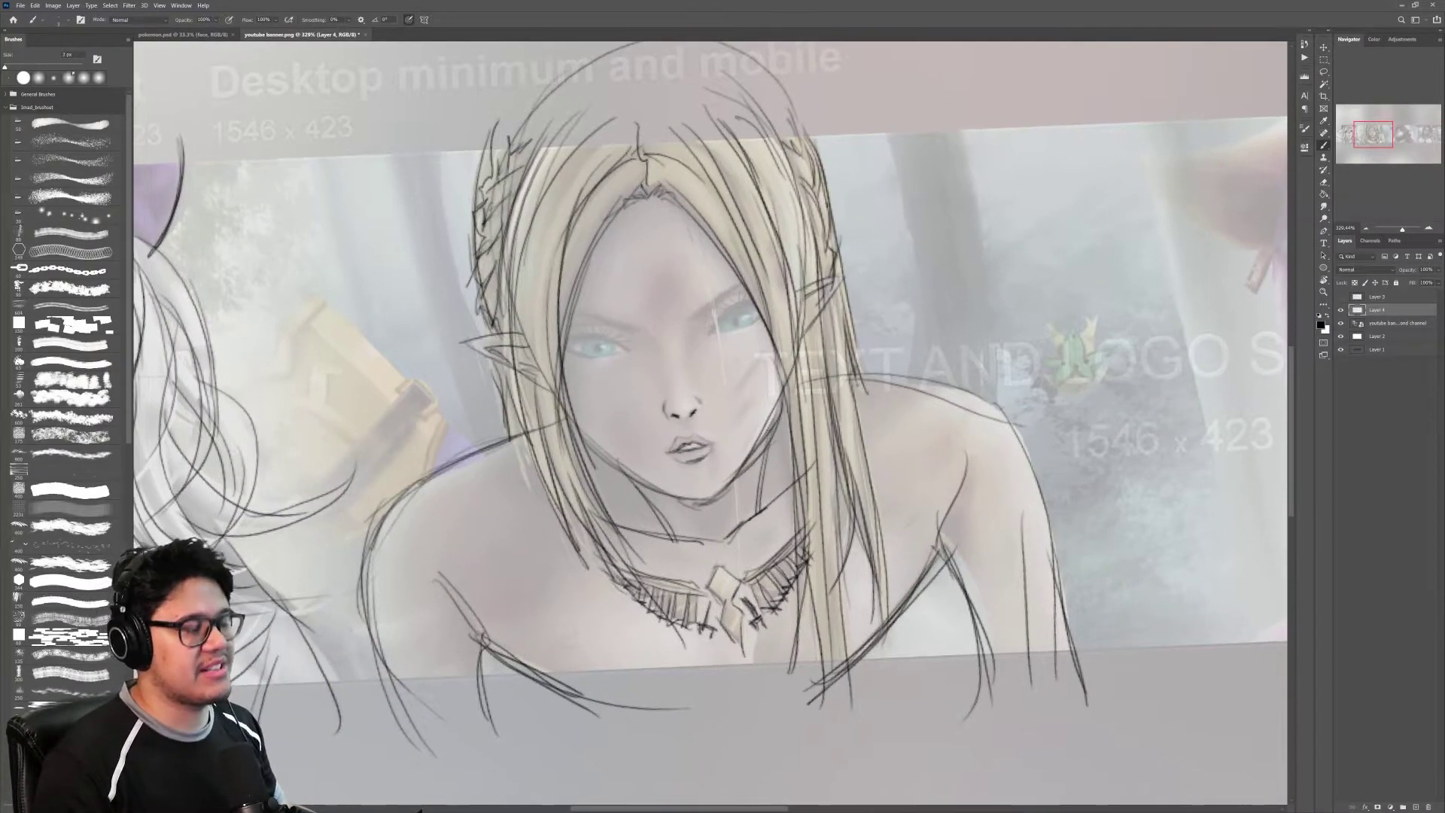
mouse_move(719, 325)
mouse_down()
mouse_move(756, 325)
mouse_move(742, 295)
mouse_move(791, 285)
mouse_up()
drag(711, 314, 809, 282)
drag(790, 288, 753, 328)
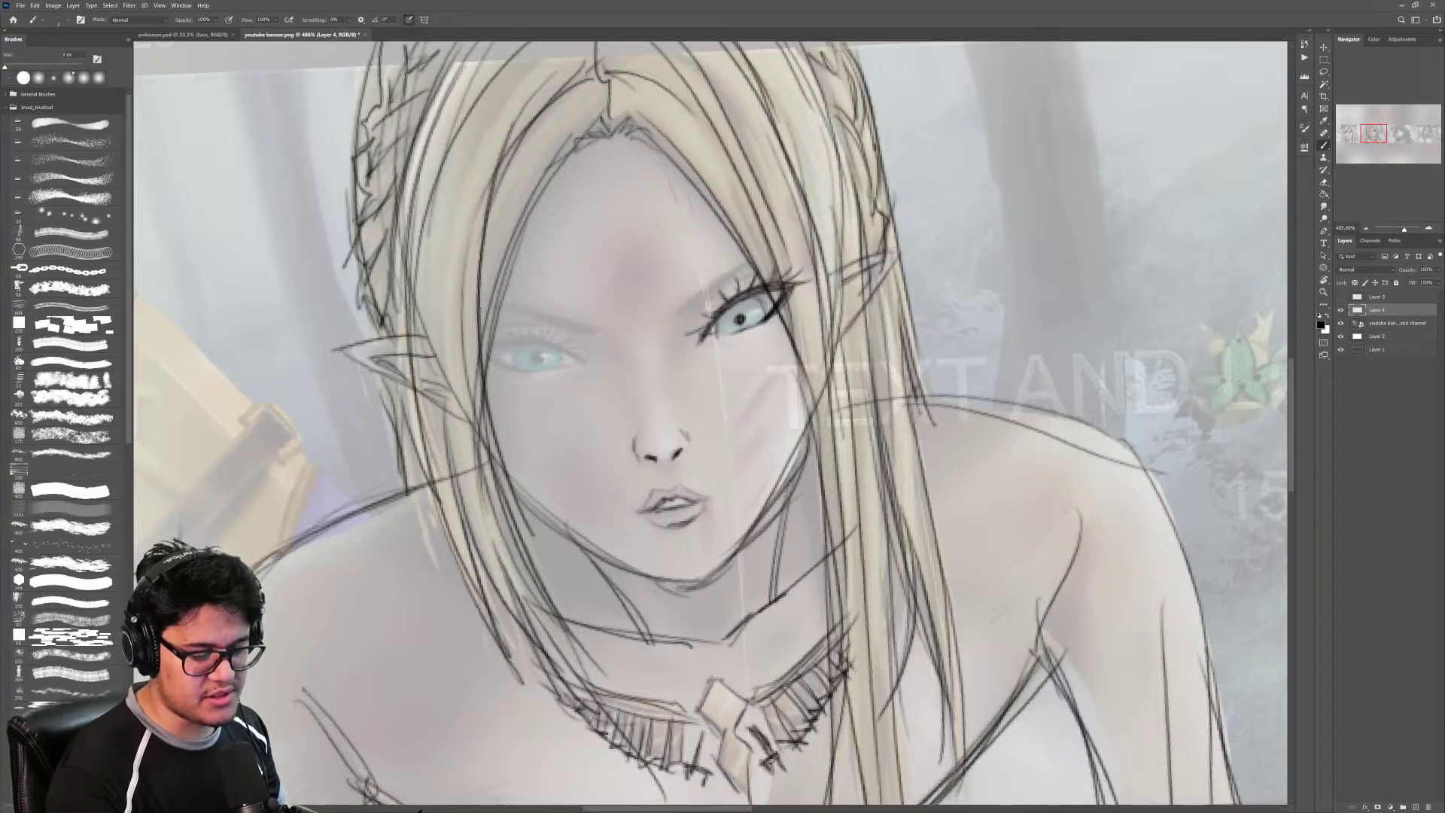
drag(670, 313, 769, 255)
mouse_move(672, 310)
mouse_down()
mouse_move(760, 261)
mouse_move(735, 272)
mouse_up()
Step: Rotate the canvas and trace the upper and lower lid lines of the elf's left-hand eye
key(r)
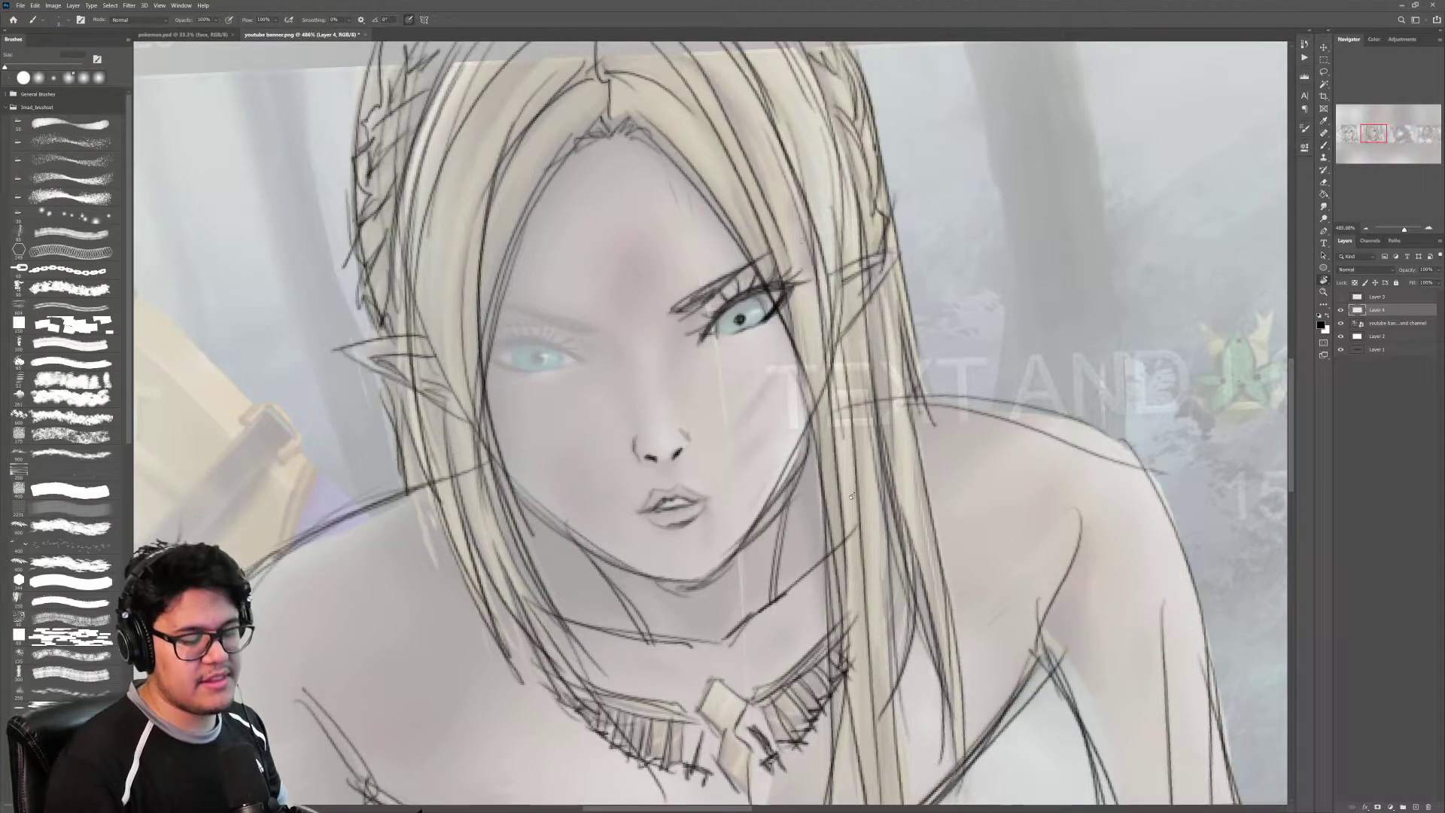
drag(852, 496, 827, 315)
mouse_move(580, 606)
mouse_down()
mouse_move(697, 521)
mouse_move(760, 521)
mouse_up()
drag(689, 437, 661, 551)
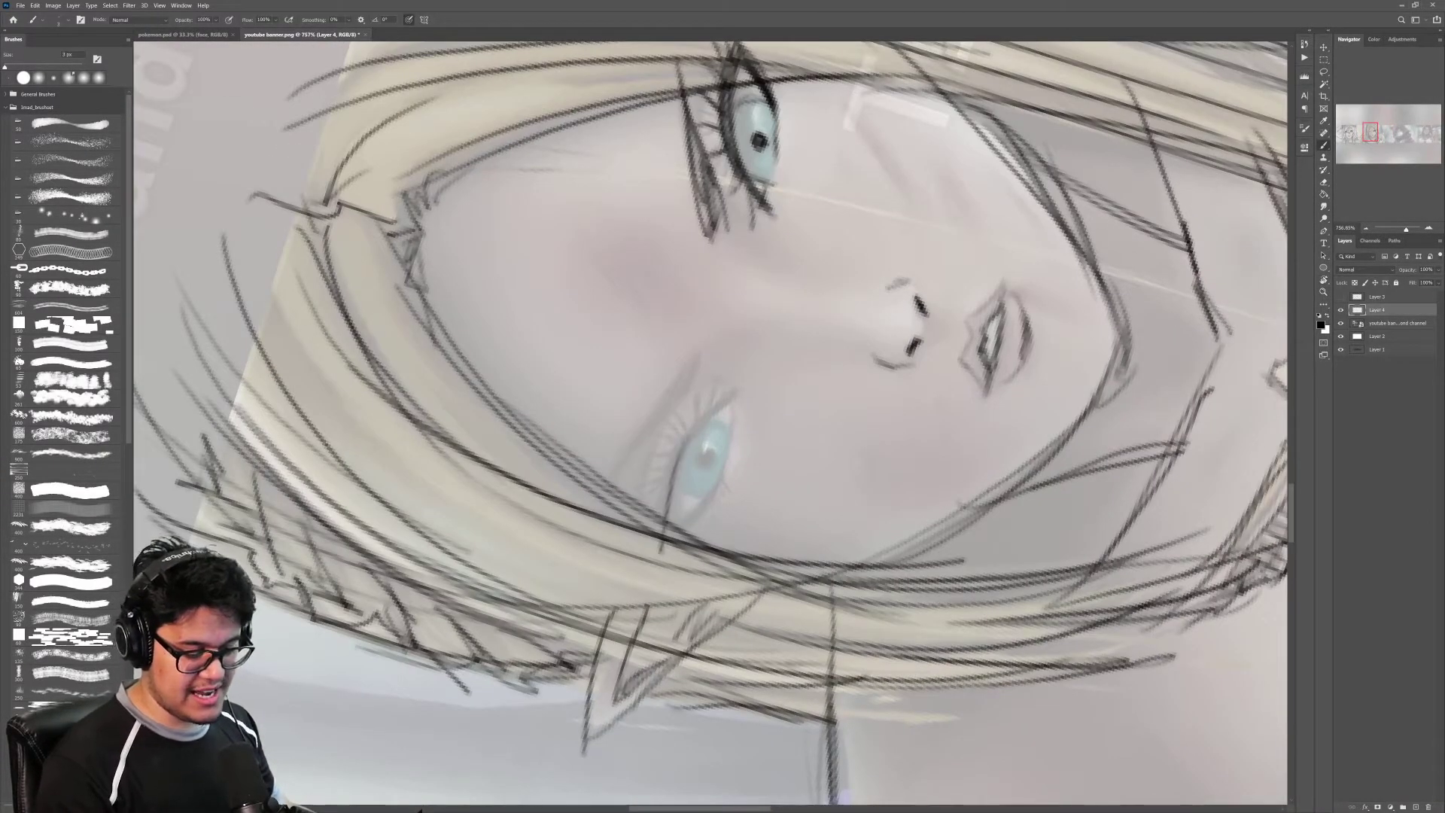
mouse_move(673, 488)
mouse_down()
mouse_move(734, 395)
mouse_move(657, 512)
mouse_up()
drag(681, 444, 650, 560)
drag(668, 483, 653, 563)
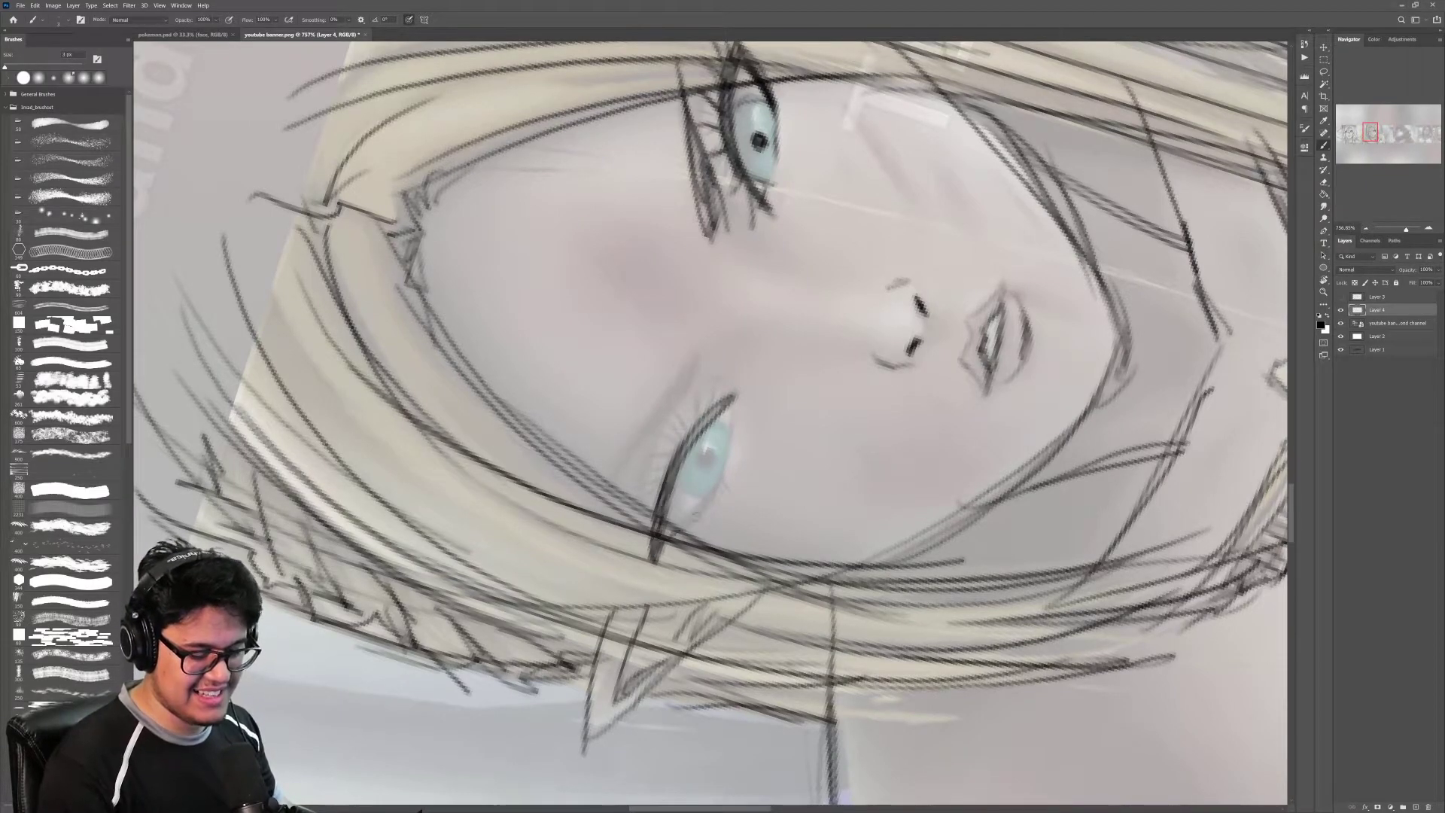
drag(728, 444, 657, 553)
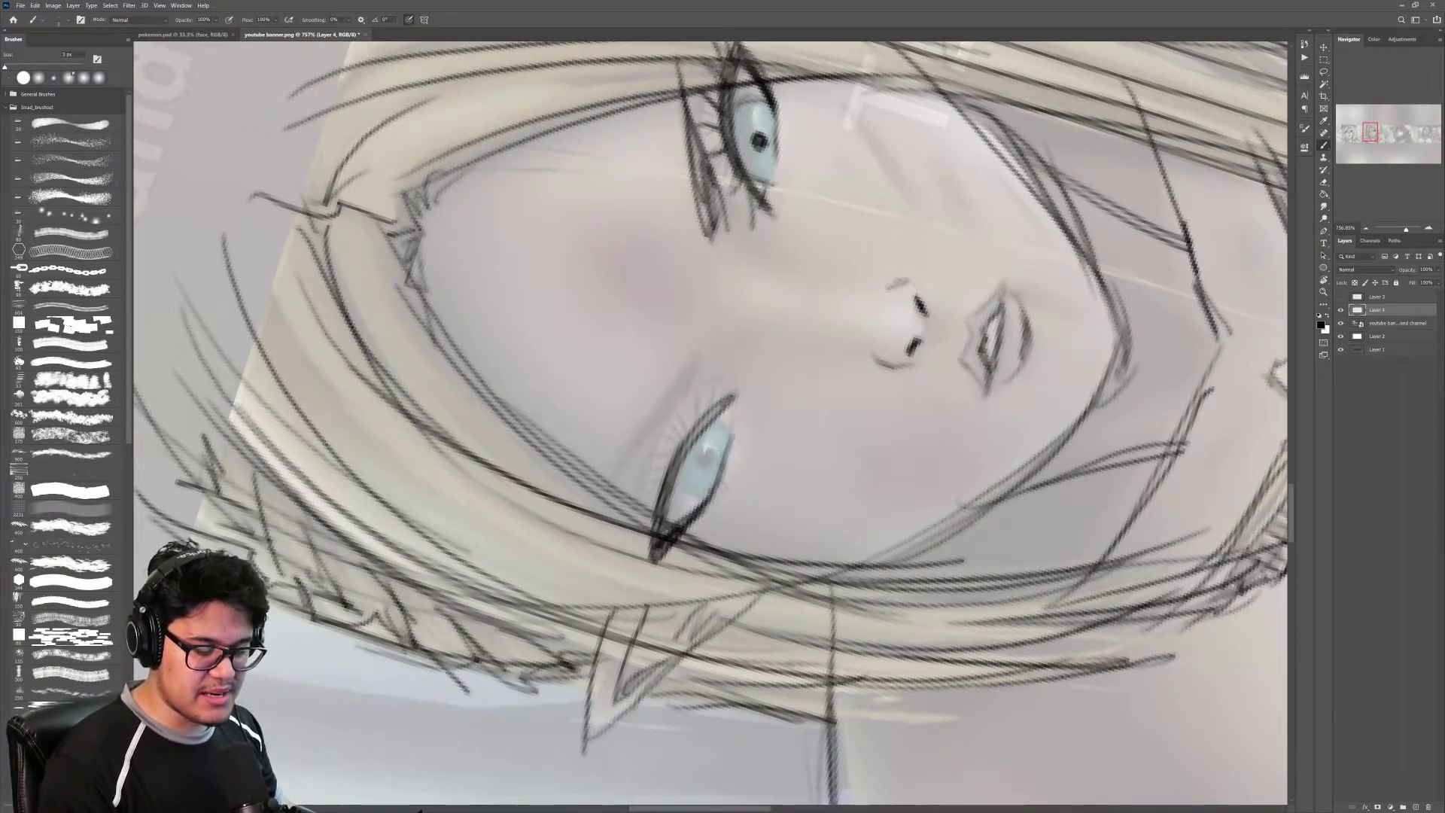
Step: Return the canvas to its earlier angle and finish the elf's left-hand eye with a pupil and upper lashes
mouse_move(978, 384)
mouse_down()
mouse_move(899, 394)
mouse_move(896, 466)
mouse_move(753, 610)
mouse_up()
key(r)
key(b)
mouse_move(626, 311)
mouse_down()
mouse_move(630, 360)
mouse_move(666, 345)
mouse_up()
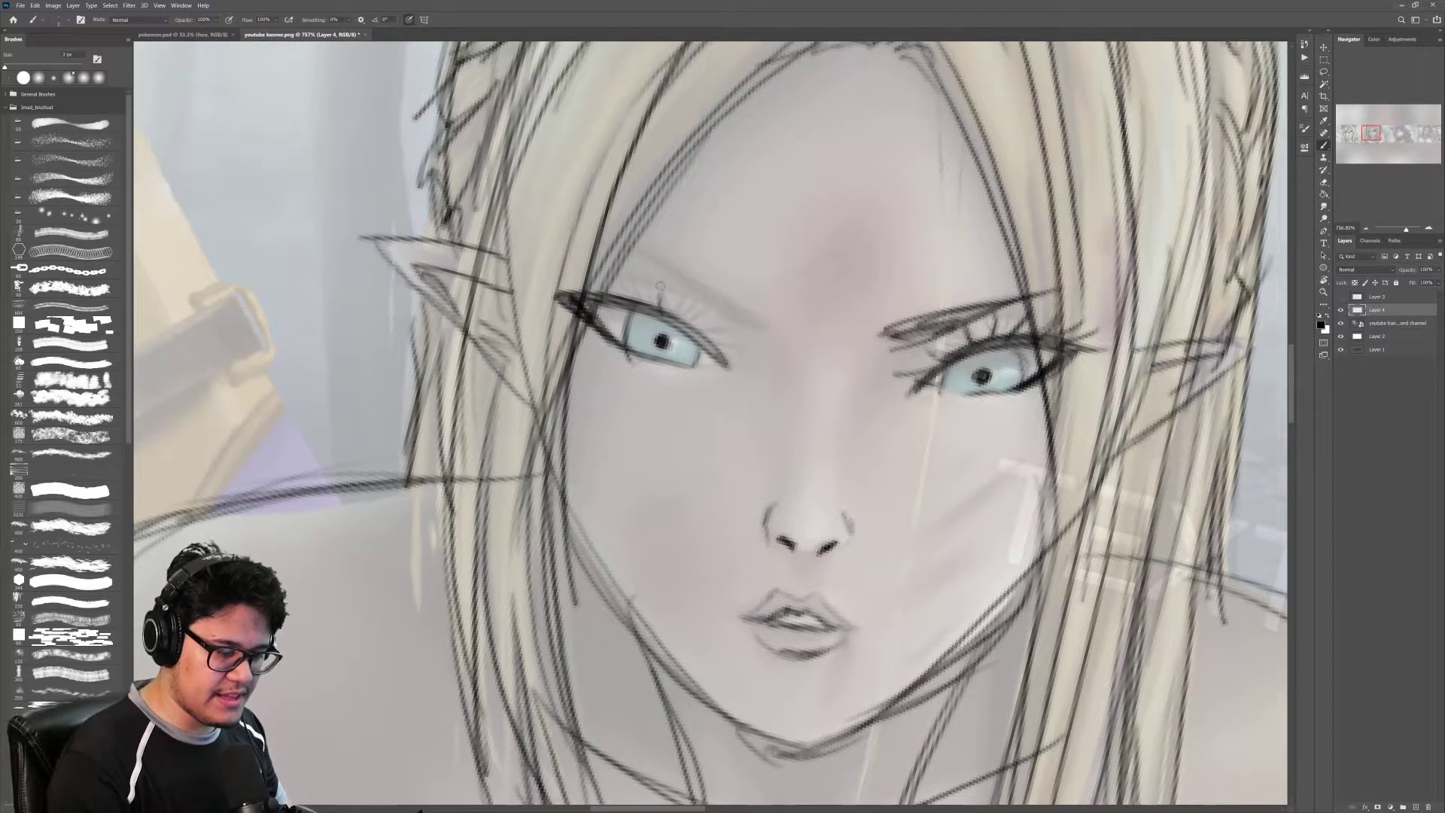
drag(660, 286, 666, 316)
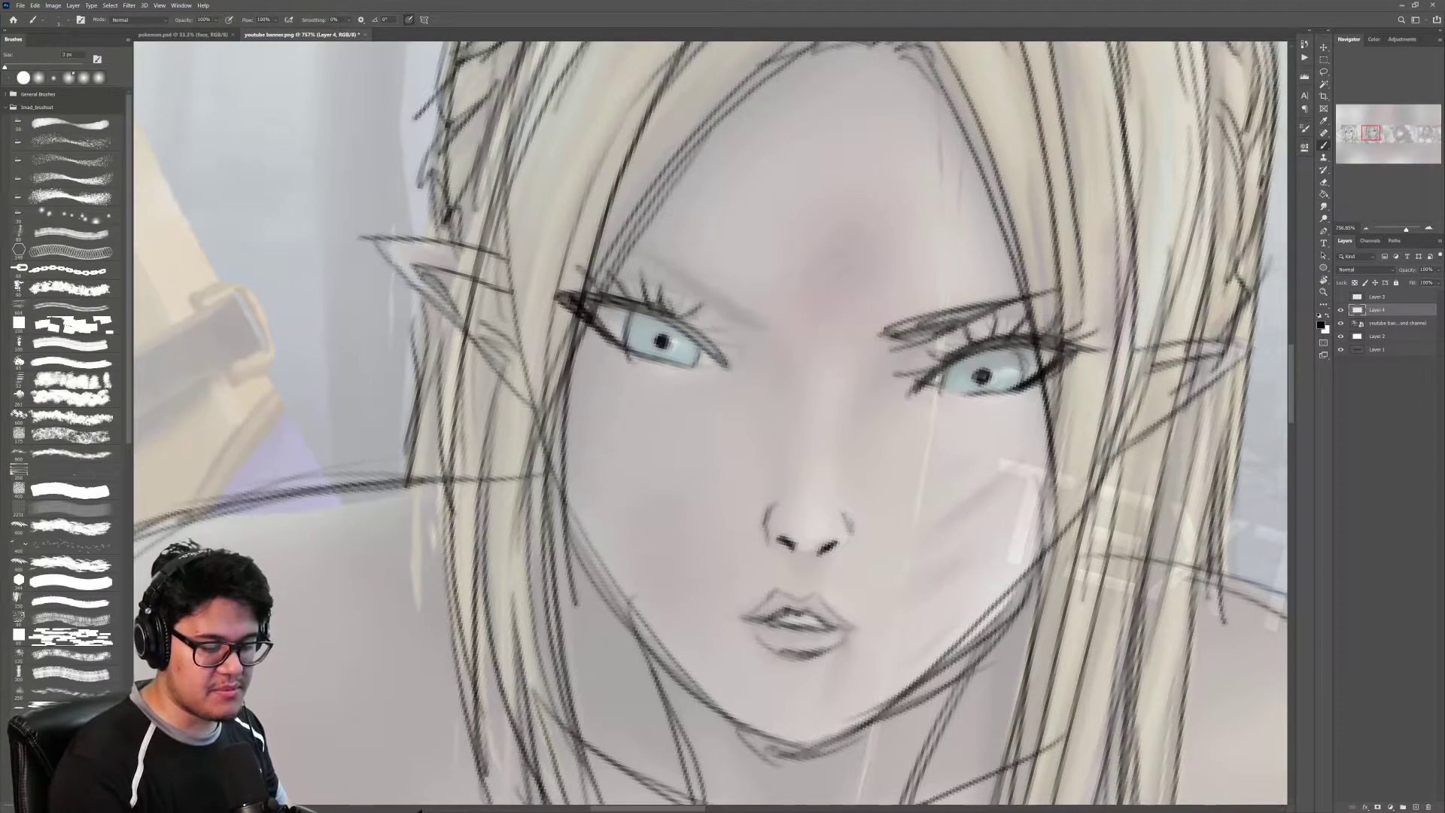
Step: Rotate the canvas sideways and trace the elf's left-hand eyebrow
key(z)
mouse_move(750, 344)
mouse_down()
mouse_move(632, 348)
mouse_move(790, 348)
mouse_move(813, 414)
mouse_move(891, 495)
mouse_move(910, 405)
mouse_up()
key(b)
key(r)
drag(910, 405, 943, 231)
key(b)
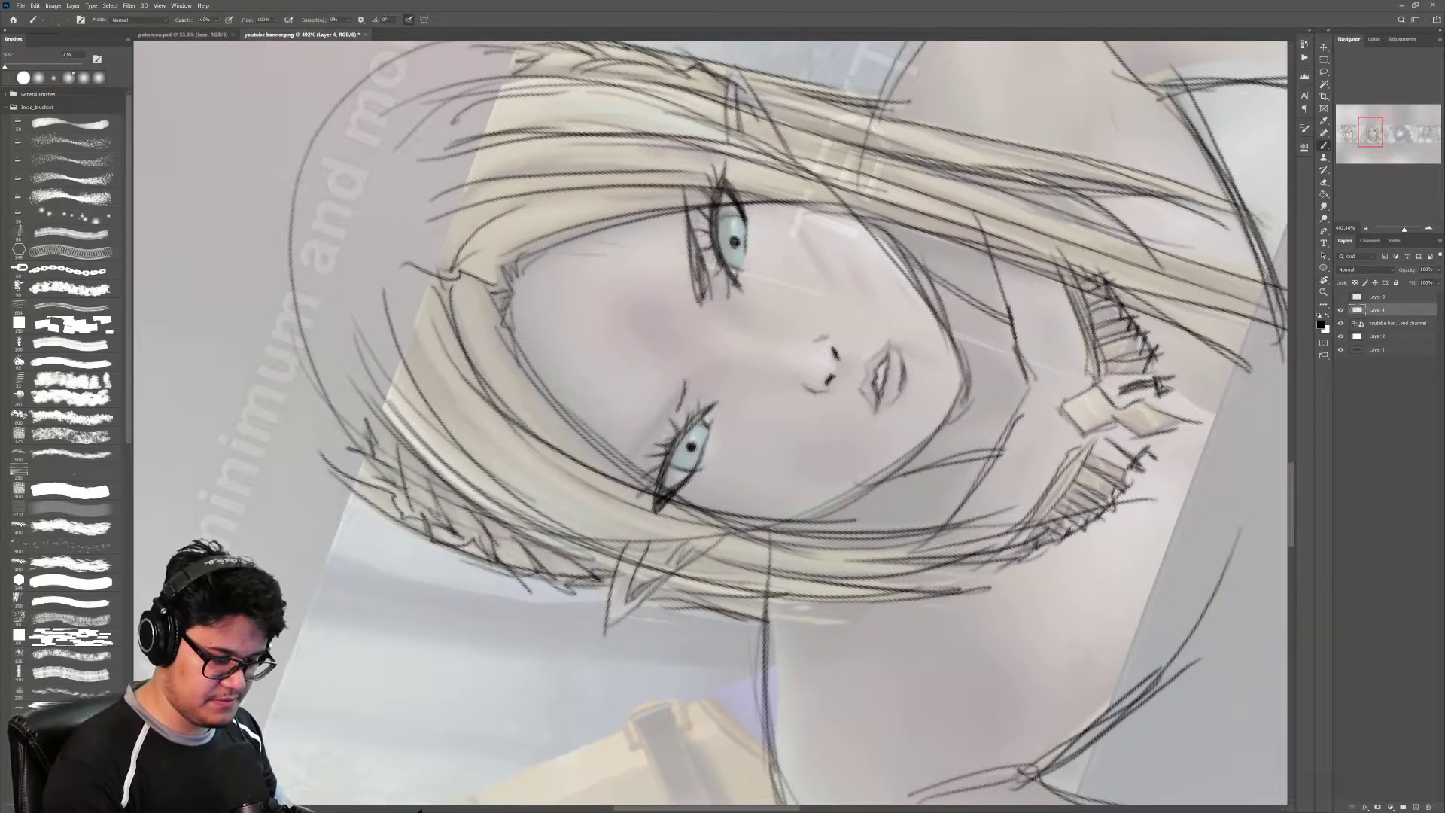
drag(674, 407, 625, 476)
Step: Sketch the short markings on the elf's forehead and right-hand cheek, rotating the canvas to suit the strokes
key(r)
drag(866, 285, 843, 572)
key(b)
mouse_move(781, 390)
mouse_down()
mouse_move(841, 339)
mouse_move(795, 408)
mouse_up()
key(r)
drag(885, 478, 888, 465)
mouse_move(828, 527)
mouse_down()
mouse_move(817, 351)
mouse_move(906, 352)
mouse_up()
key(b)
mouse_move(828, 385)
mouse_down()
mouse_move(867, 375)
mouse_move(708, 406)
mouse_move(775, 406)
mouse_up()
Step: Level the canvas and draw a curved guideline across the elf's face plus a vertical centre line from hairline to nose
key(z)
key(r)
drag(969, 555, 999, 433)
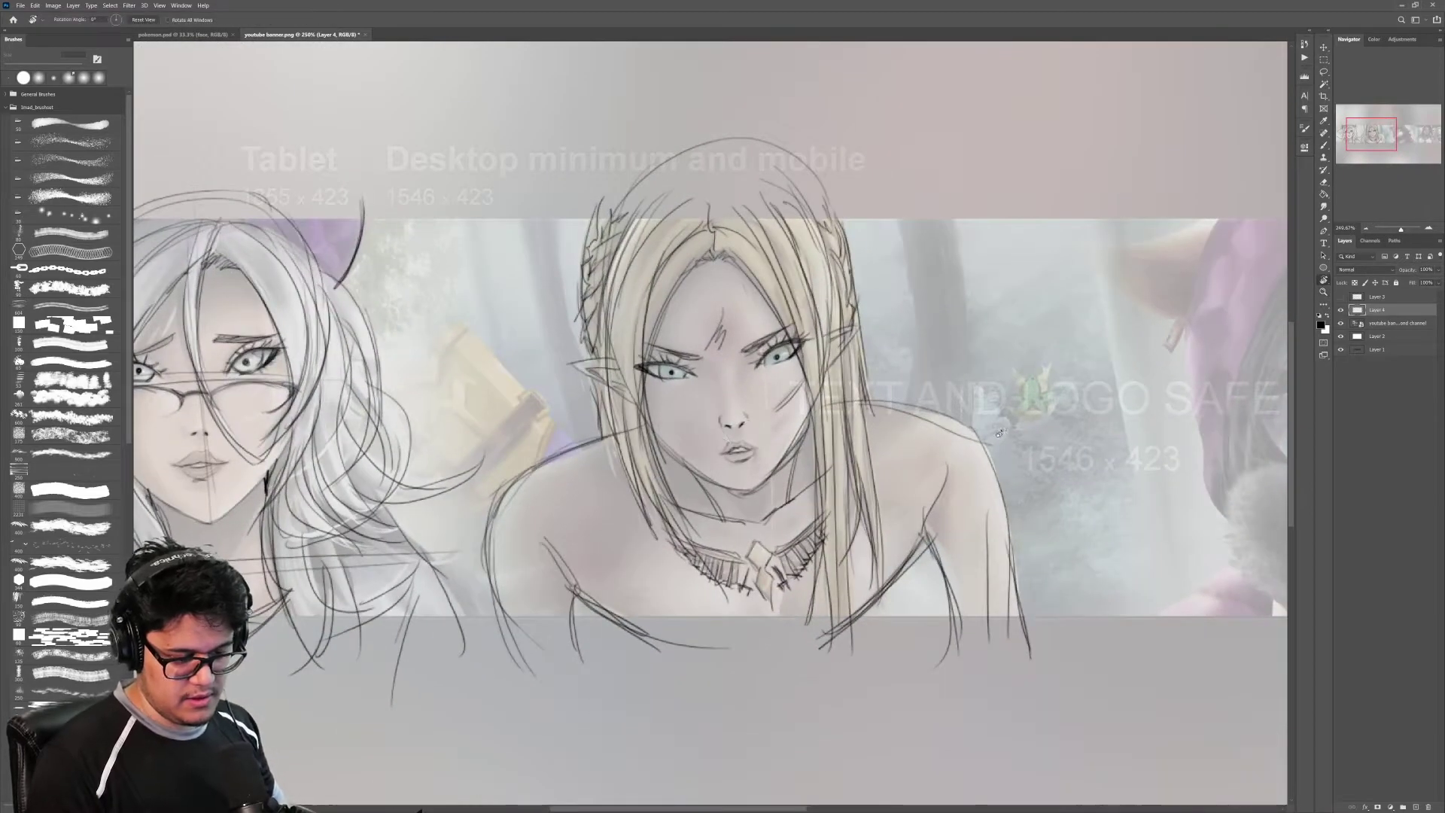
key(z)
drag(724, 429, 741, 429)
key(b)
drag(698, 438, 810, 388)
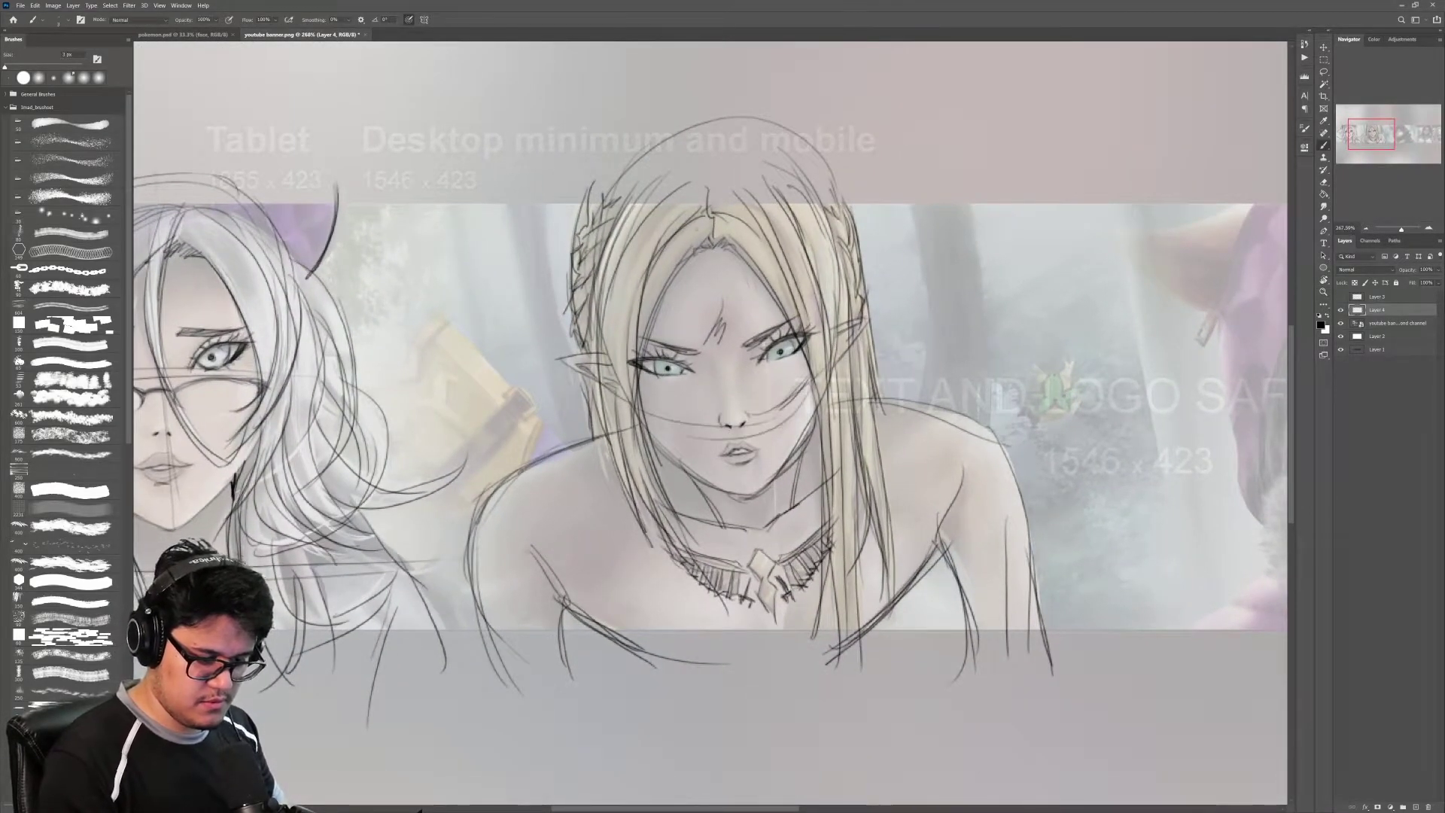
drag(721, 344, 731, 421)
drag(713, 252, 721, 317)
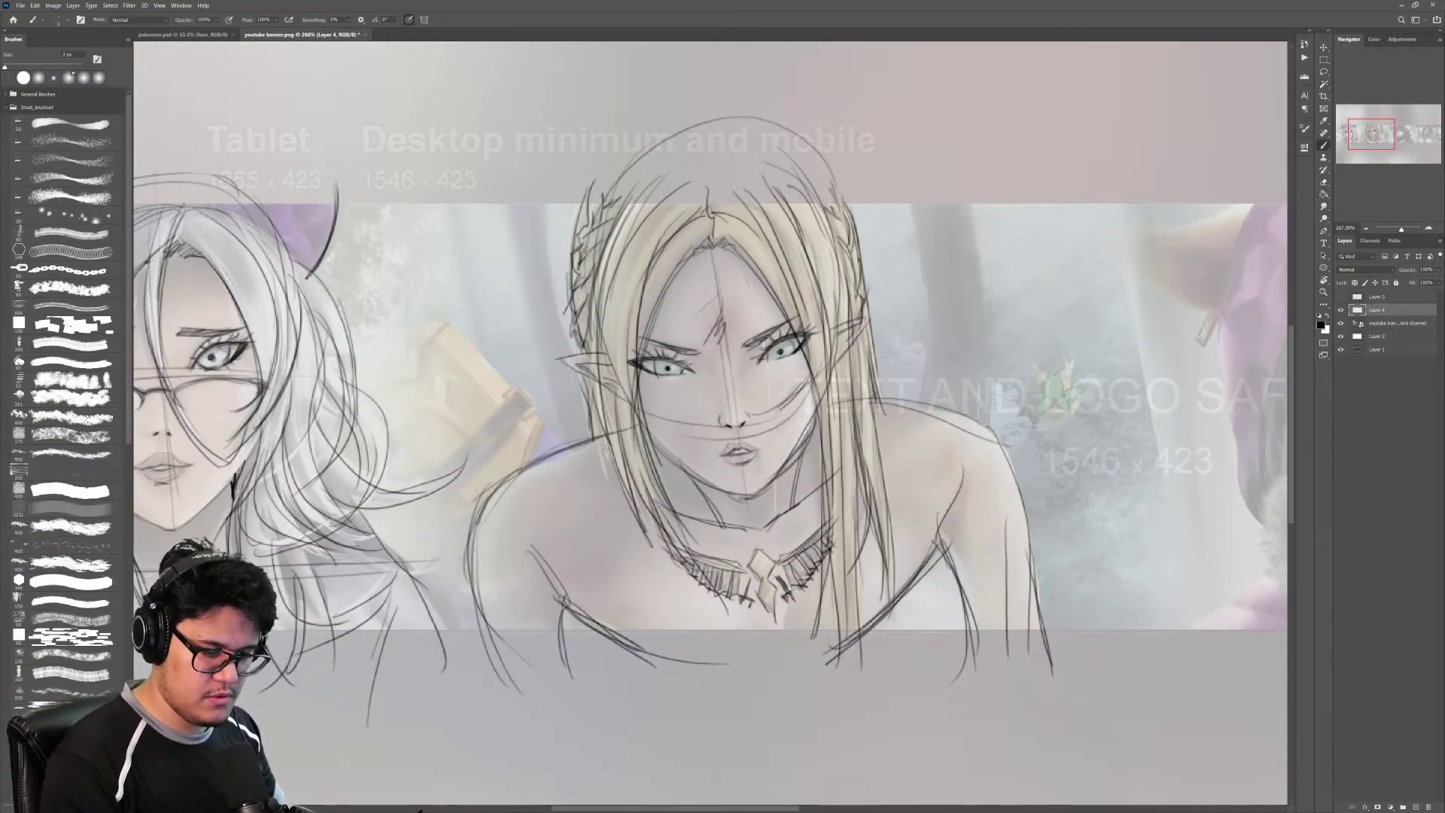
Step: Outline the yellow object between the two women and sketch the angular ornament on its face
key(z)
drag(861, 449, 835, 495)
drag(746, 458, 835, 459)
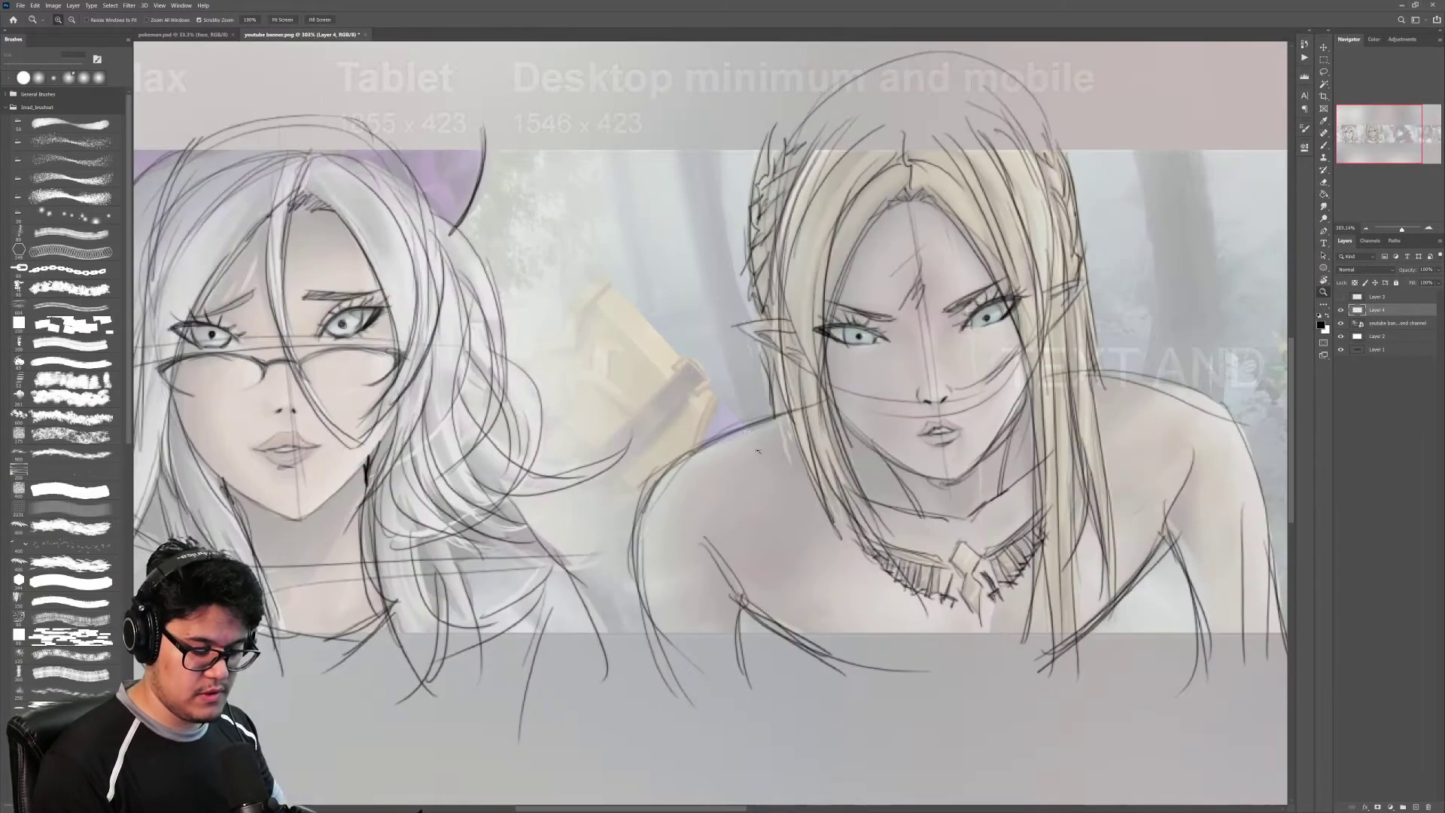
key(b)
drag(516, 391, 629, 516)
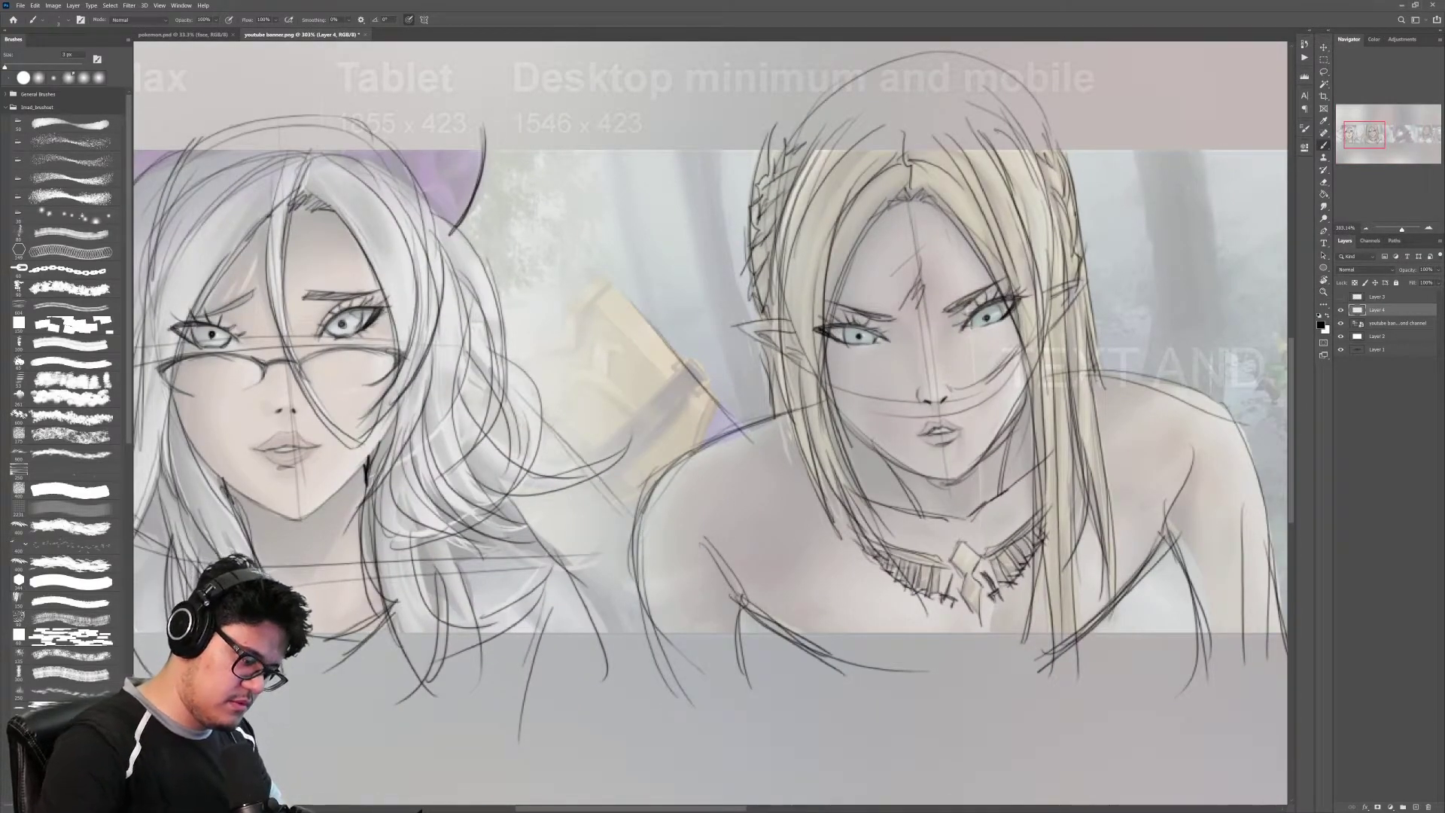
mouse_move(491, 371)
mouse_down()
mouse_move(536, 331)
mouse_move(562, 344)
mouse_up()
mouse_move(560, 336)
mouse_down()
mouse_move(563, 306)
mouse_move(608, 268)
mouse_move(575, 353)
mouse_up()
mouse_move(565, 348)
mouse_down()
mouse_move(533, 351)
mouse_move(592, 368)
mouse_move(567, 373)
mouse_move(557, 407)
mouse_move(598, 423)
mouse_up()
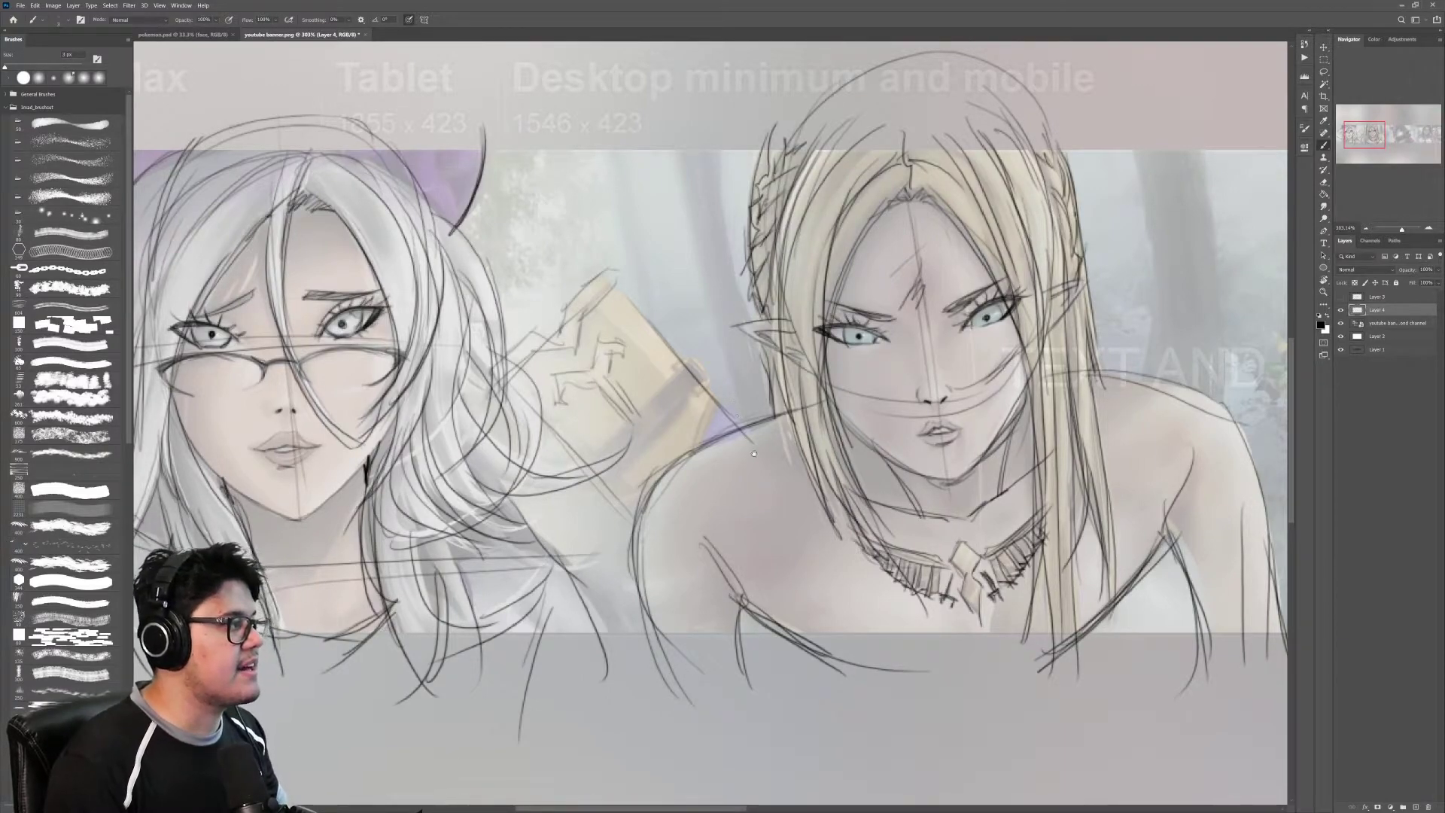
Step: Trace the dark band around the yellow object, including its raised ends, and the object's lower edges by the elf's shoulder
drag(754, 453, 790, 413)
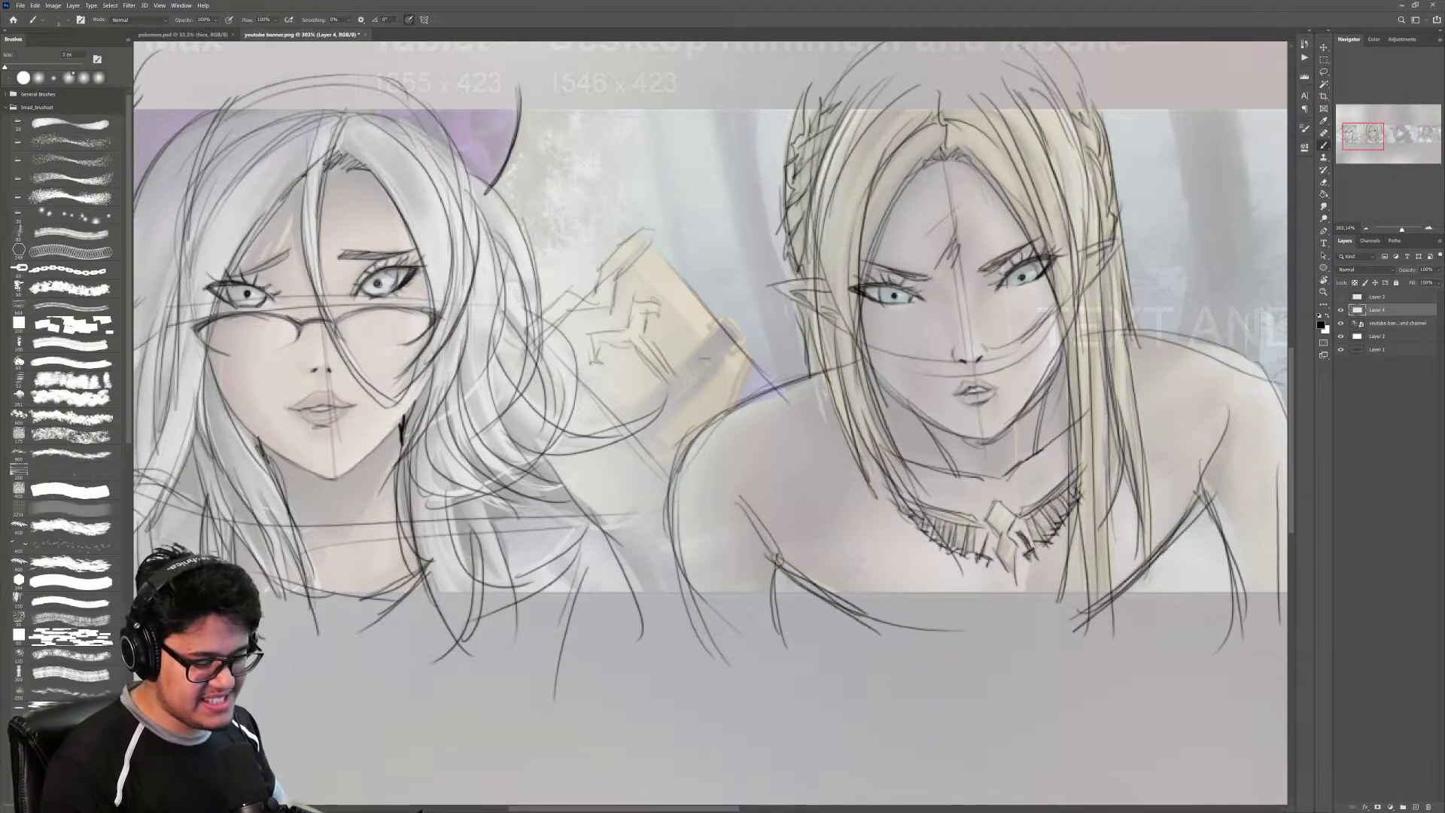
scroll(661, 386, up, 5)
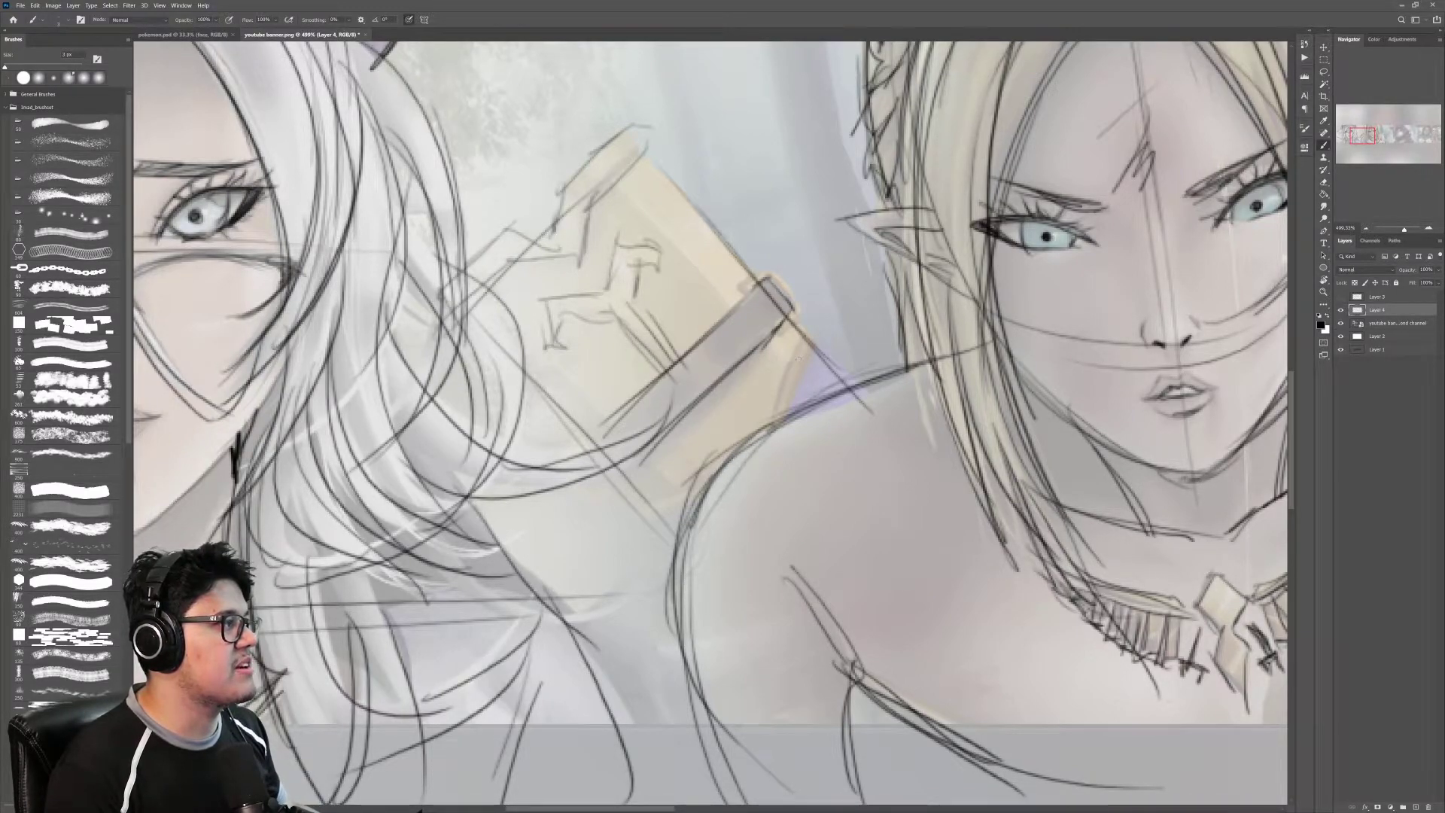
drag(722, 416, 760, 376)
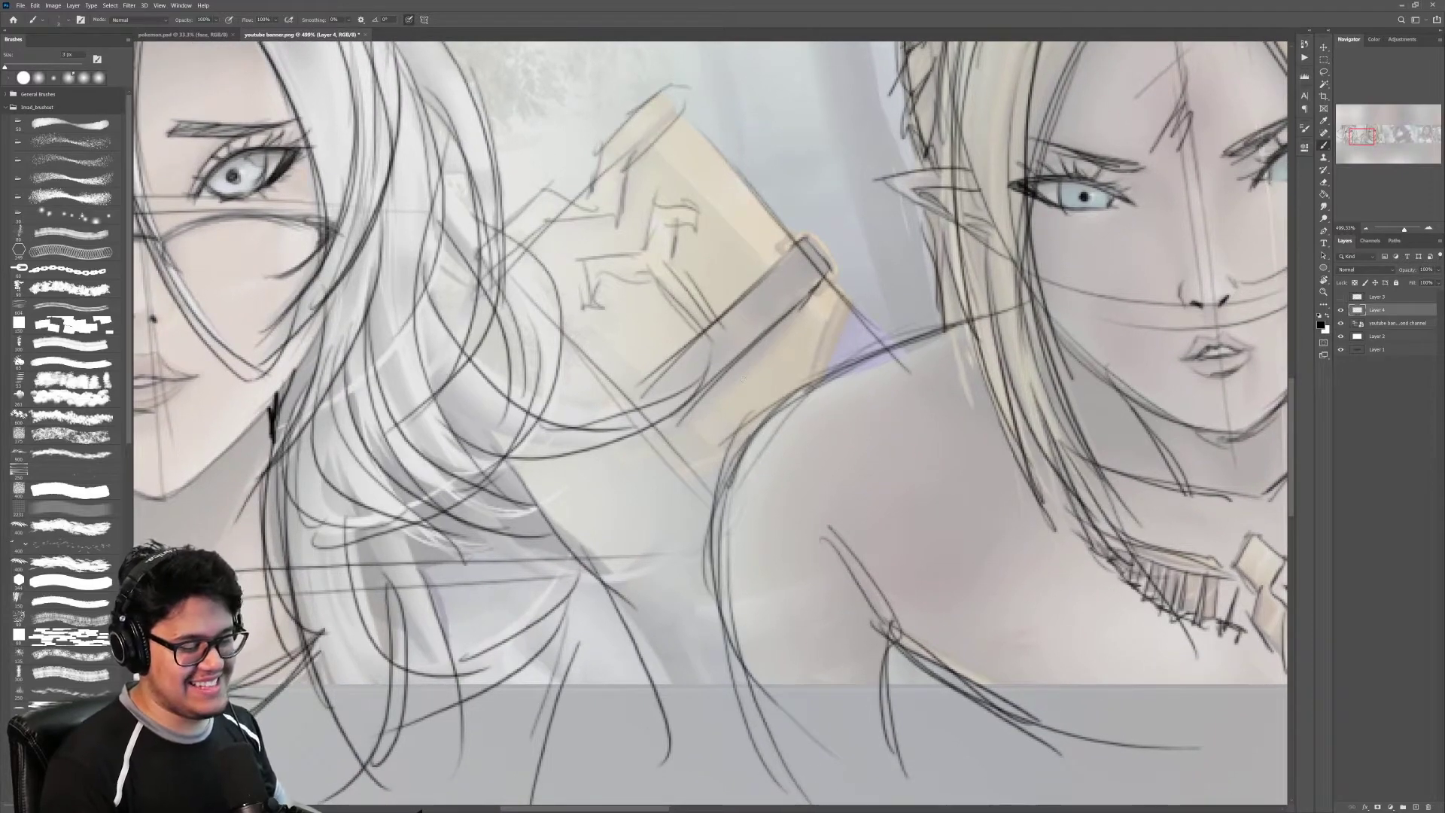
mouse_move(655, 382)
mouse_down()
mouse_move(620, 431)
mouse_move(638, 449)
mouse_up()
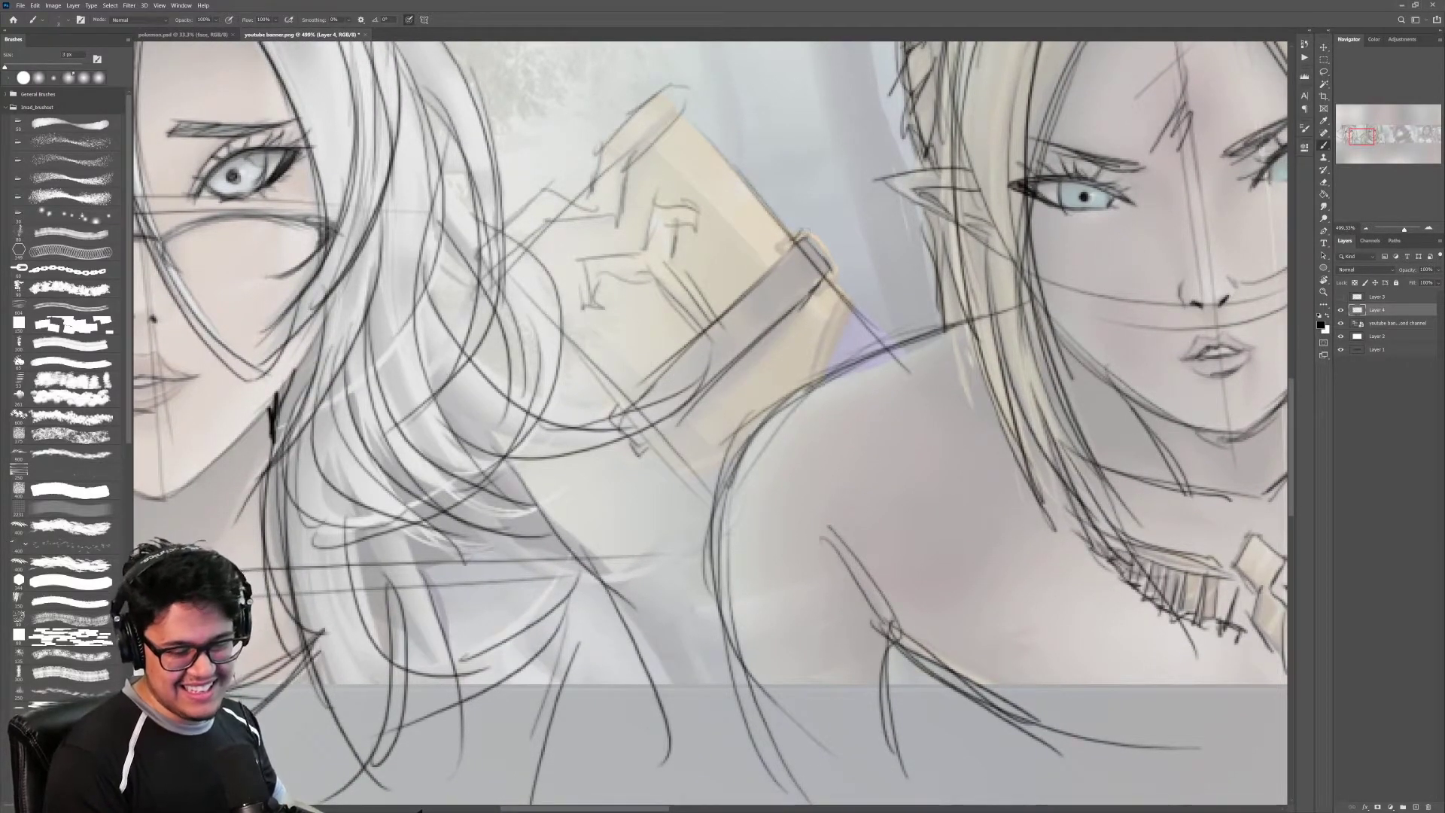
drag(808, 235, 829, 258)
drag(851, 307, 826, 389)
drag(856, 301, 812, 410)
mouse_move(670, 476)
mouse_down()
mouse_move(745, 467)
mouse_move(734, 459)
mouse_up()
drag(685, 470, 738, 454)
mouse_move(873, 324)
mouse_down()
mouse_move(865, 355)
mouse_move(817, 363)
mouse_up()
Step: Move on to the purple-hooded masked character and sketch an oval for the head around the mask
key(z)
mouse_move(991, 393)
mouse_down()
mouse_move(1006, 401)
mouse_move(731, 418)
mouse_up()
key(b)
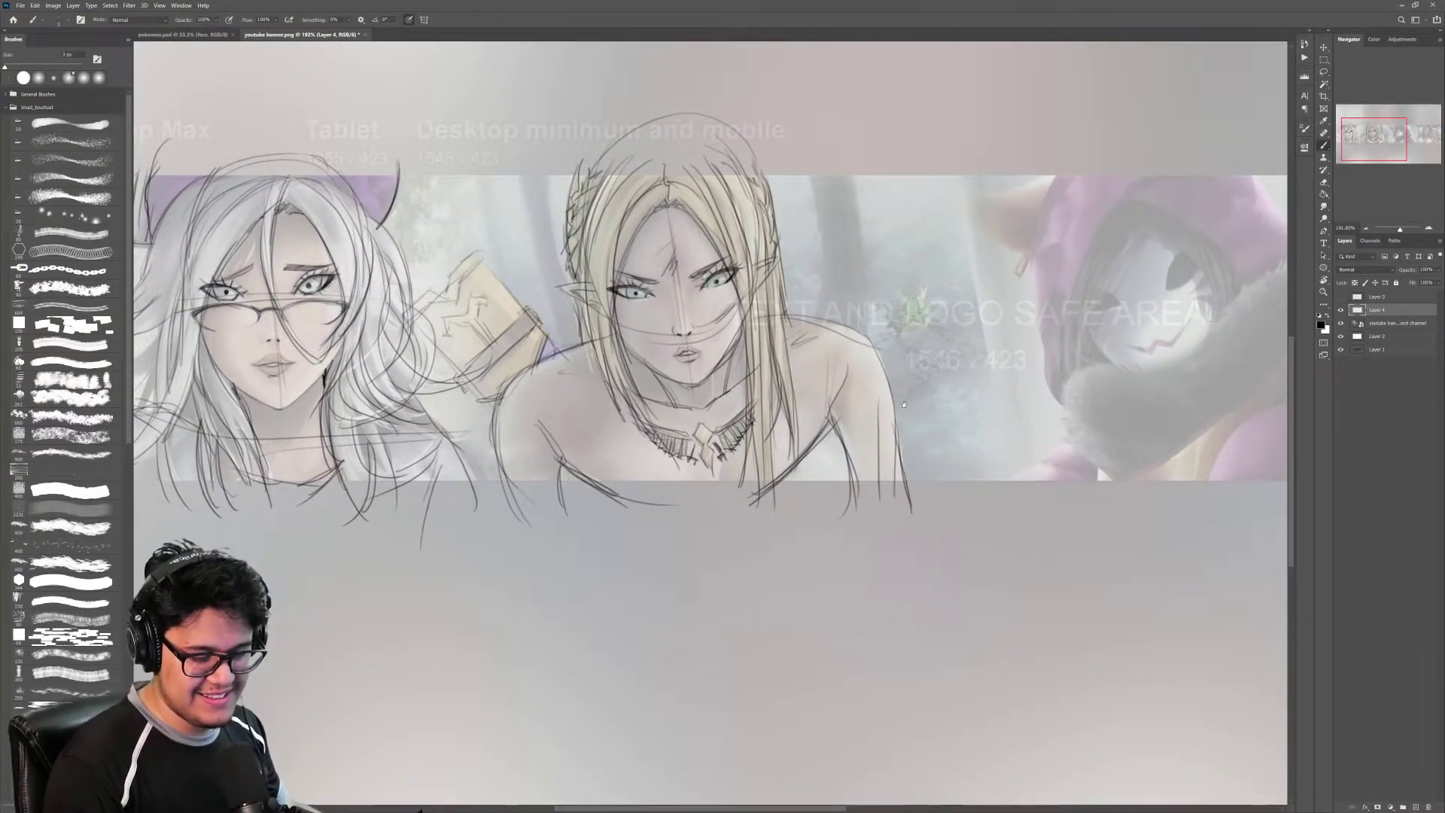
drag(904, 404, 798, 394)
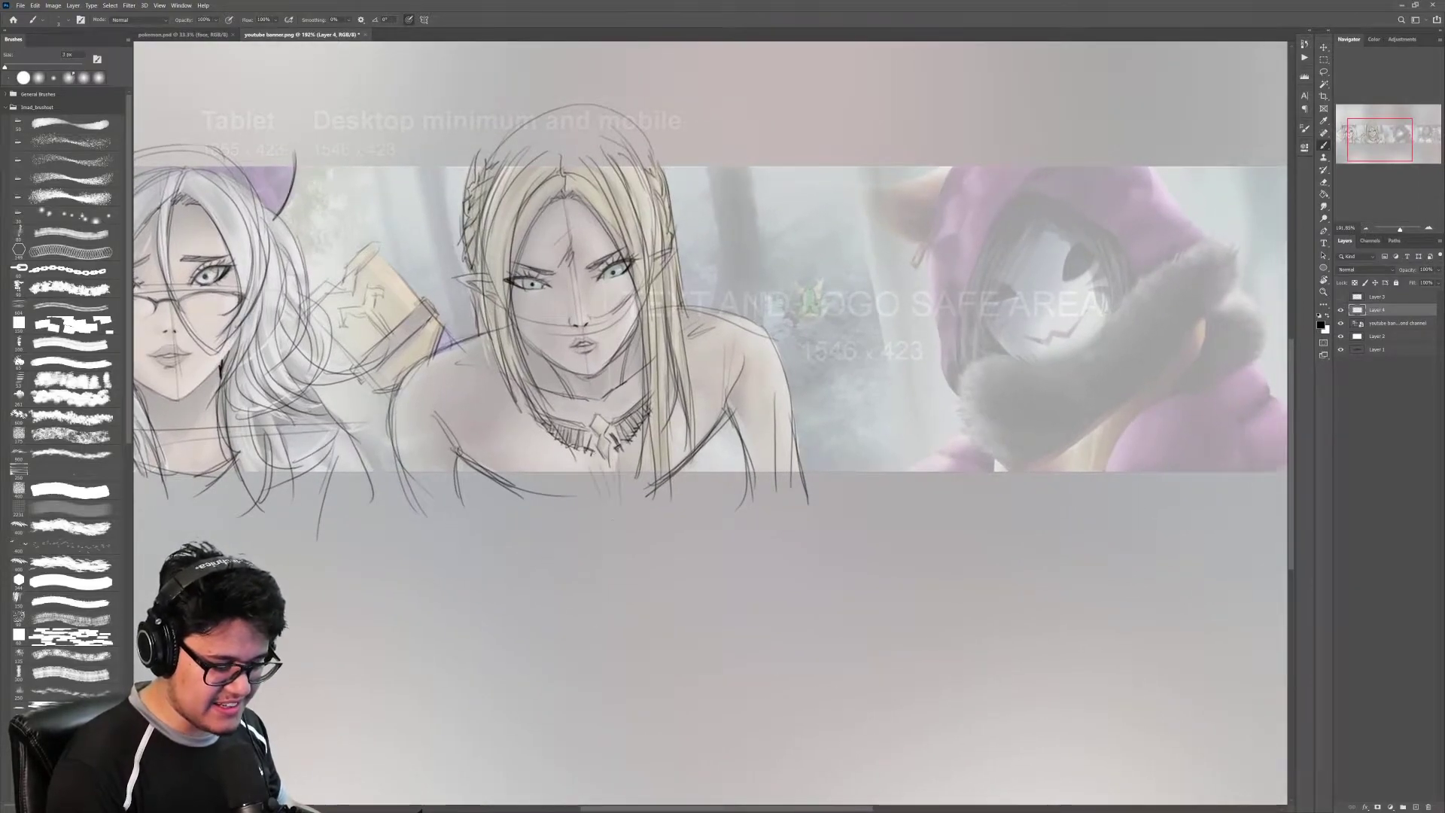
drag(903, 379, 760, 380)
key(z)
scroll(931, 374, up, 5)
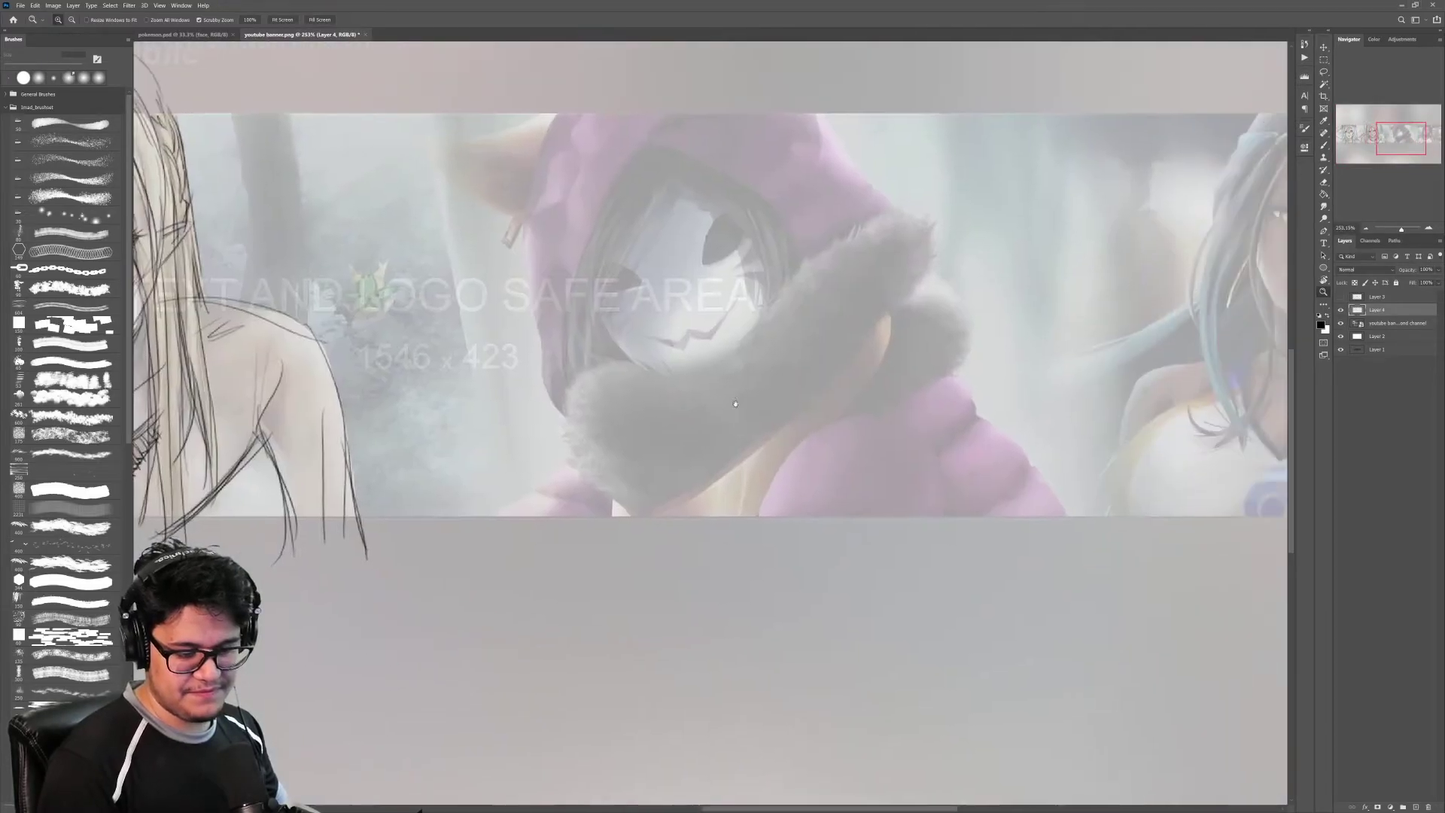
key(b)
mouse_move(546, 293)
mouse_down()
mouse_move(621, 88)
mouse_move(741, 301)
mouse_move(666, 380)
mouse_move(572, 354)
mouse_move(667, 393)
mouse_up()
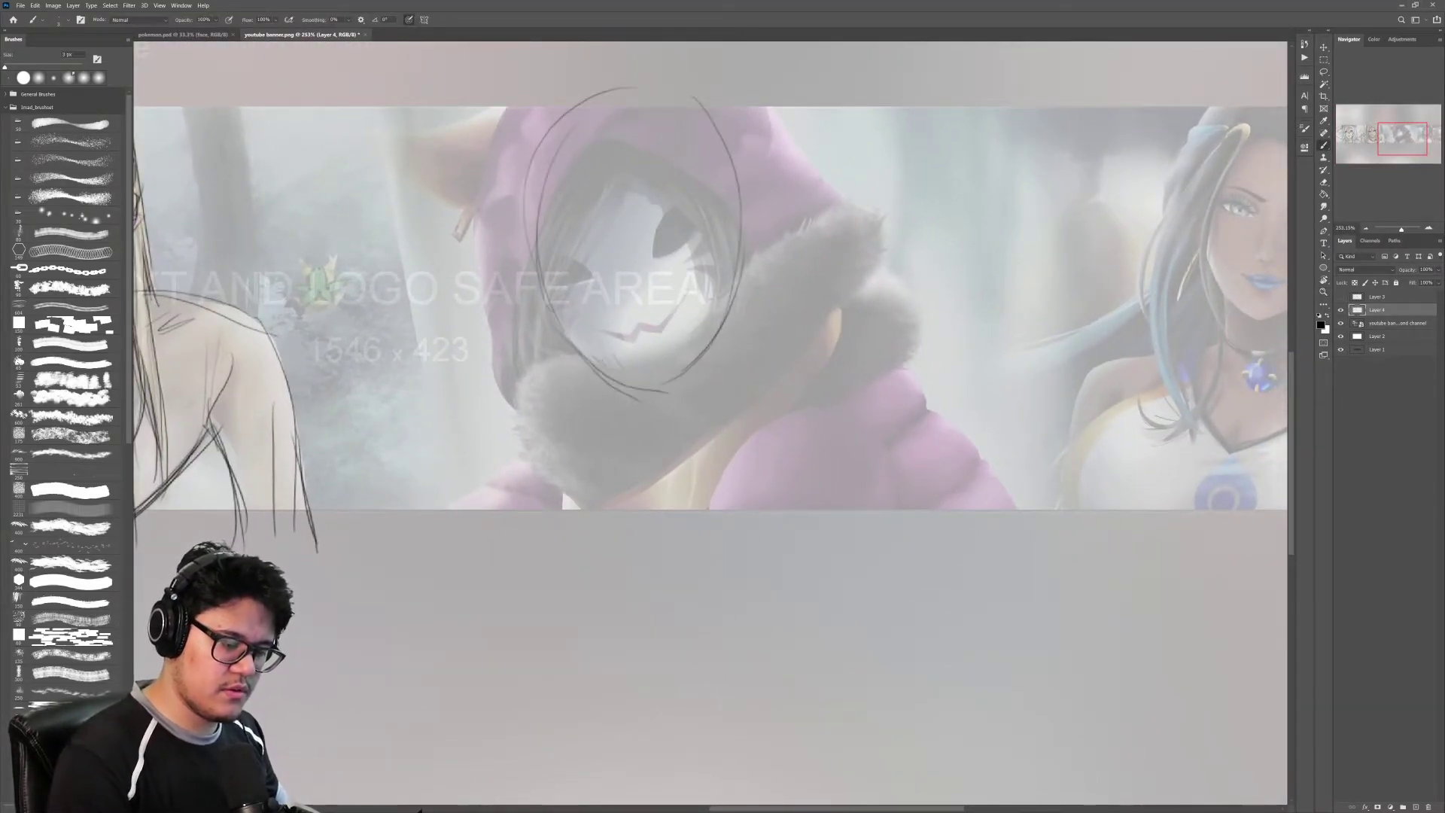
Step: Trace the mask's jagged mouth and add short fur strokes along the upper edge of the grey cuff beside it
drag(689, 294, 660, 329)
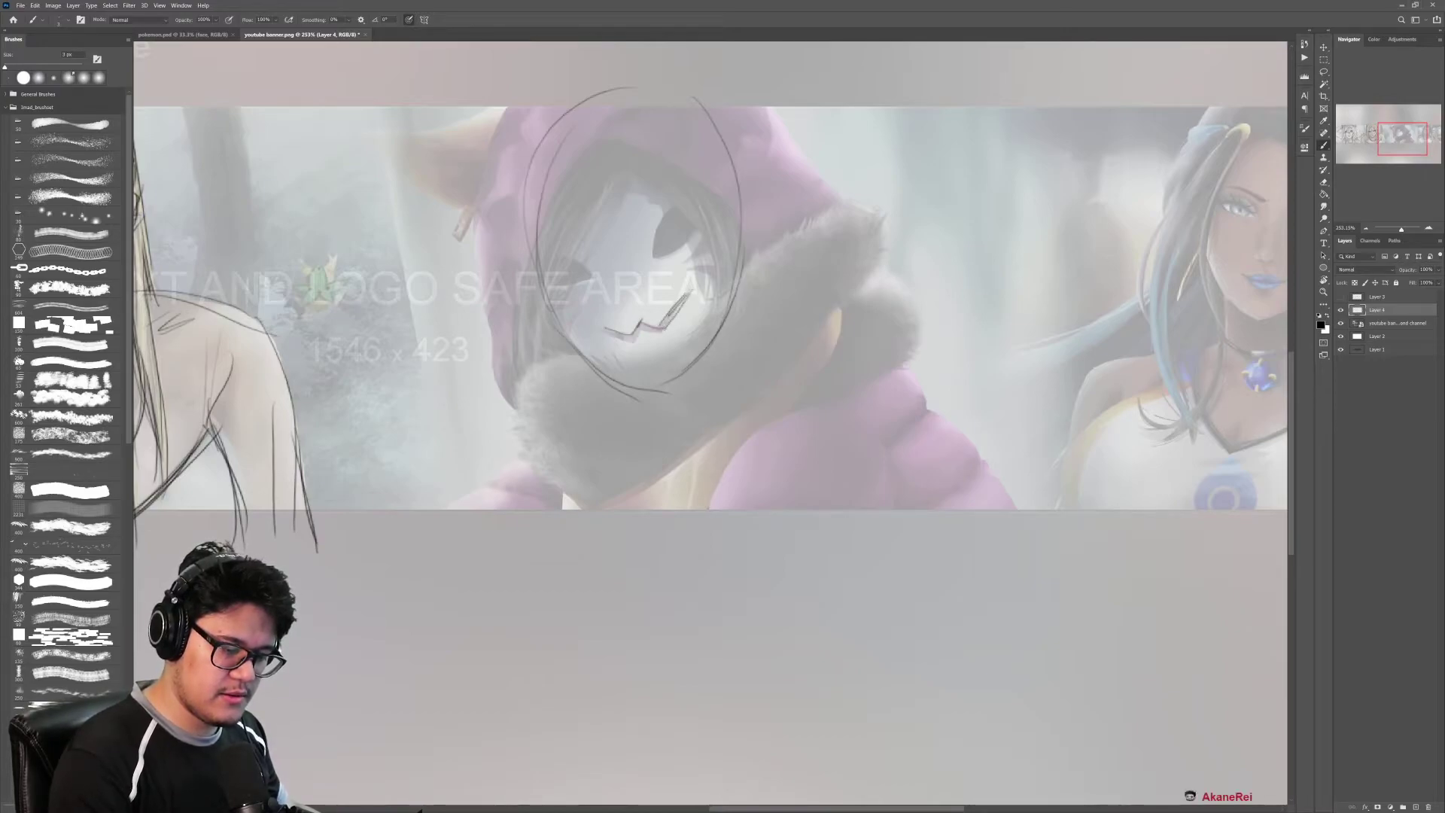
mouse_move(759, 383)
mouse_down()
mouse_move(742, 410)
mouse_move(766, 411)
mouse_up()
drag(670, 331, 648, 366)
drag(686, 331, 666, 360)
mouse_move(709, 304)
mouse_down()
mouse_move(737, 261)
mouse_move(776, 242)
mouse_up()
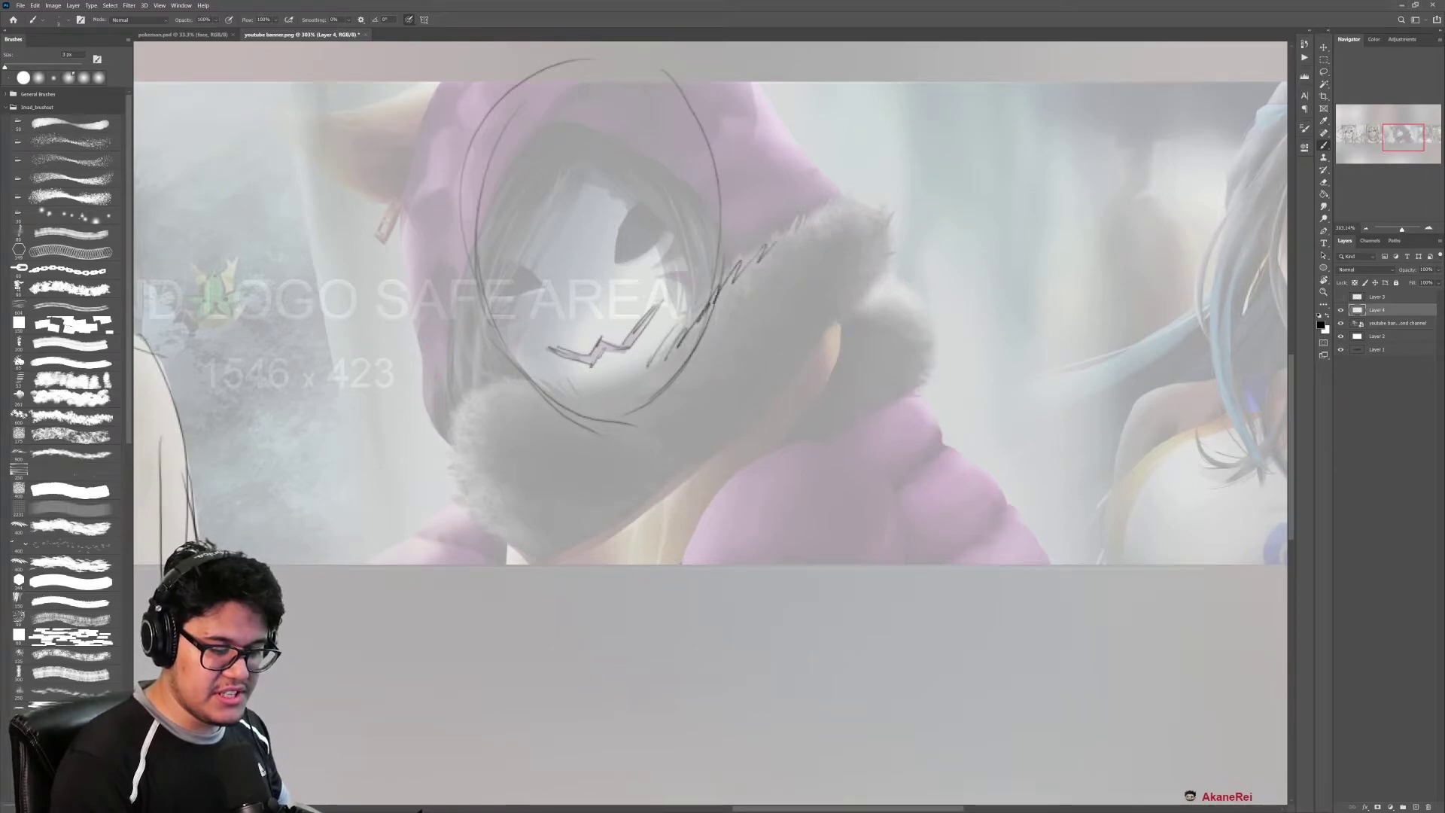
Step: Outline the crossed grey fur cuffs beneath the mask, extending the lower lines to a point below the old banner
mouse_move(797, 368)
mouse_down()
mouse_move(906, 335)
mouse_move(931, 369)
mouse_move(767, 478)
mouse_move(607, 621)
mouse_up()
drag(468, 401, 524, 375)
mouse_move(555, 385)
mouse_down()
mouse_move(746, 293)
mouse_move(674, 334)
mouse_up()
drag(460, 435, 527, 539)
drag(459, 470, 598, 602)
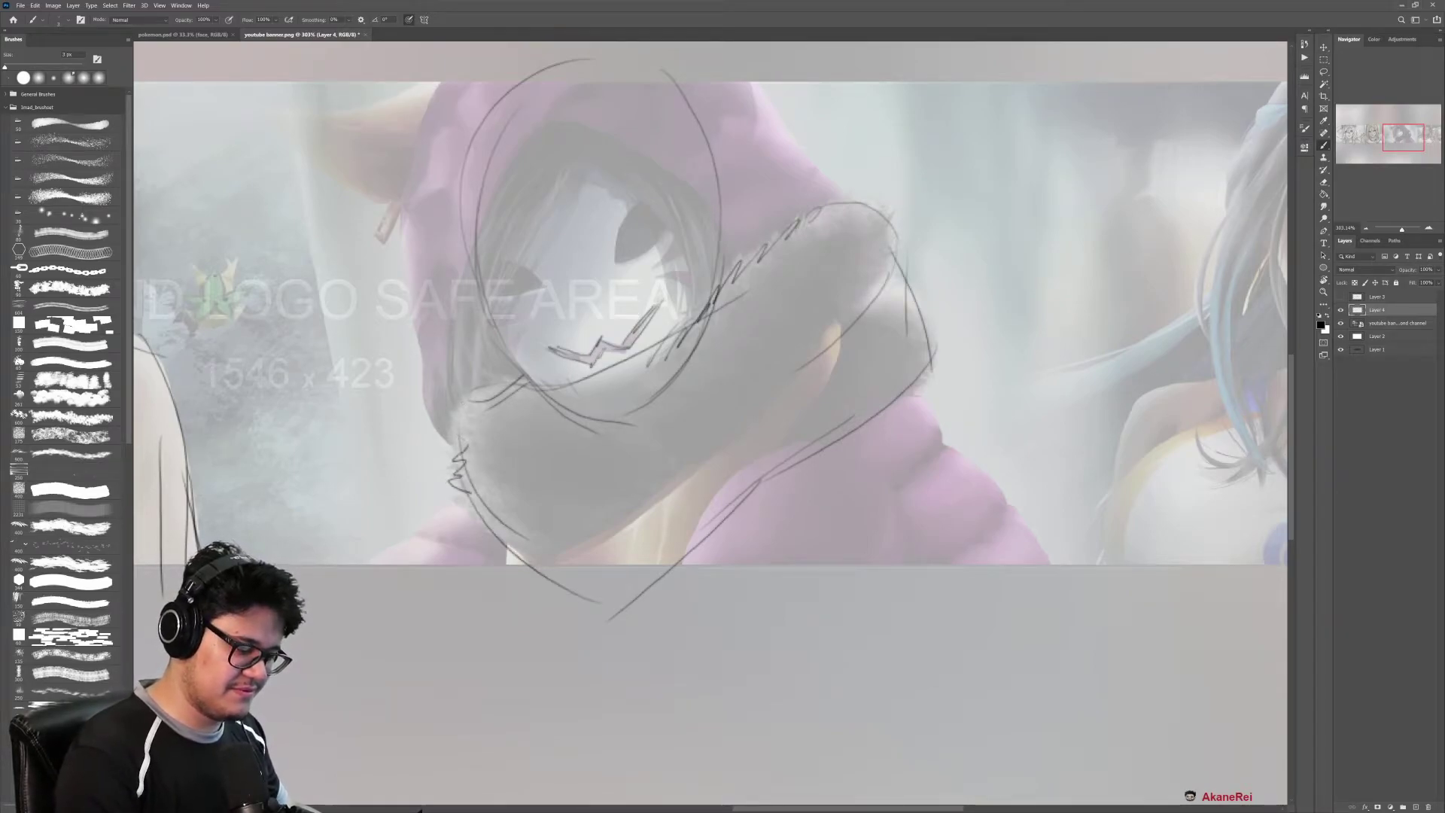
Step: Rework the fur cuffs' edges with jagged tuft strokes along the upper rim, outer ends and the front cuff's underside
mouse_move(455, 447)
mouse_down()
mouse_move(469, 394)
mouse_move(570, 378)
mouse_up()
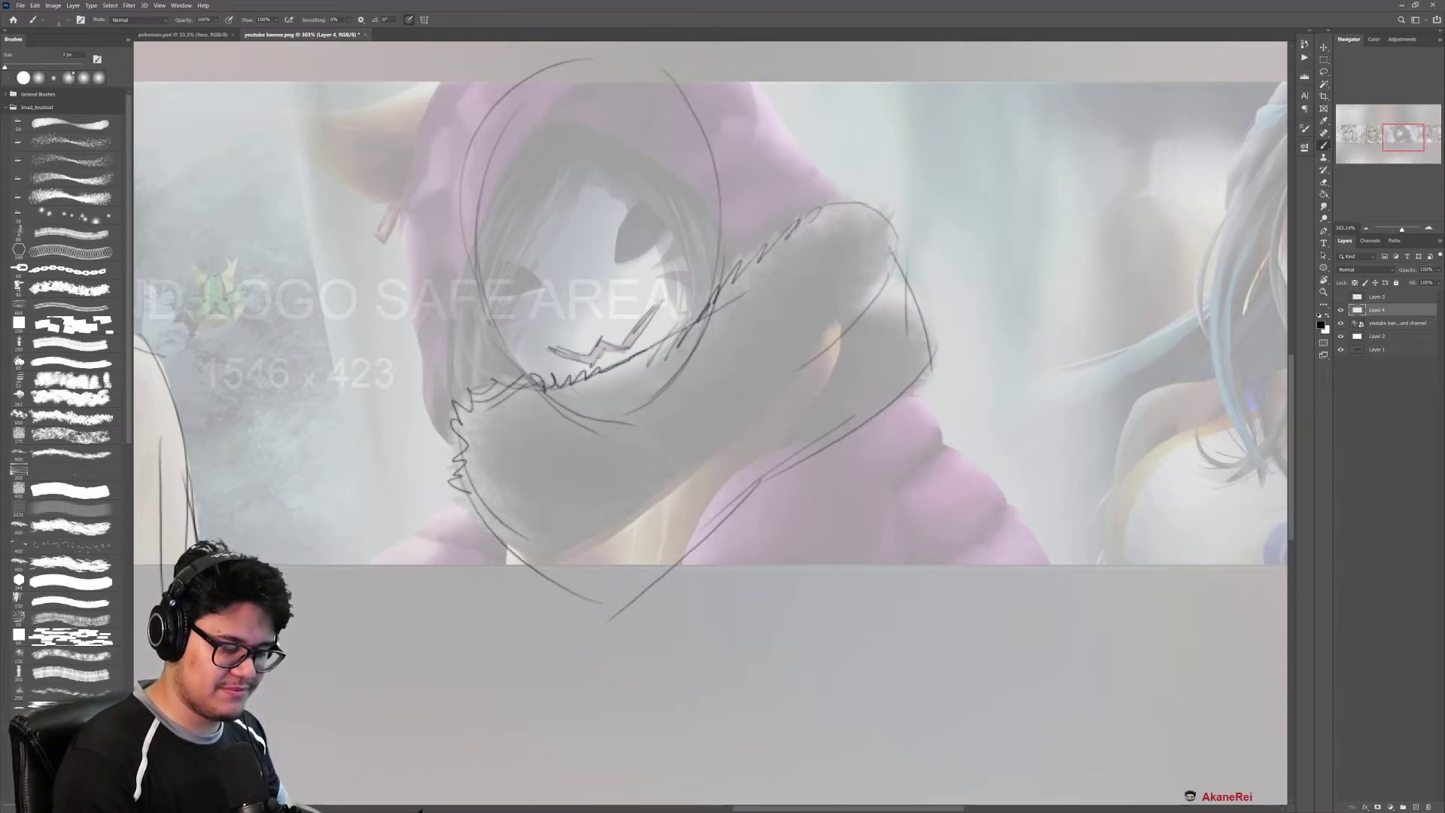
drag(647, 350, 756, 260)
mouse_move(858, 205)
mouse_down()
mouse_move(907, 248)
mouse_move(810, 342)
mouse_up()
mouse_move(888, 274)
mouse_down()
mouse_move(915, 303)
mouse_move(933, 301)
mouse_move(939, 376)
mouse_up()
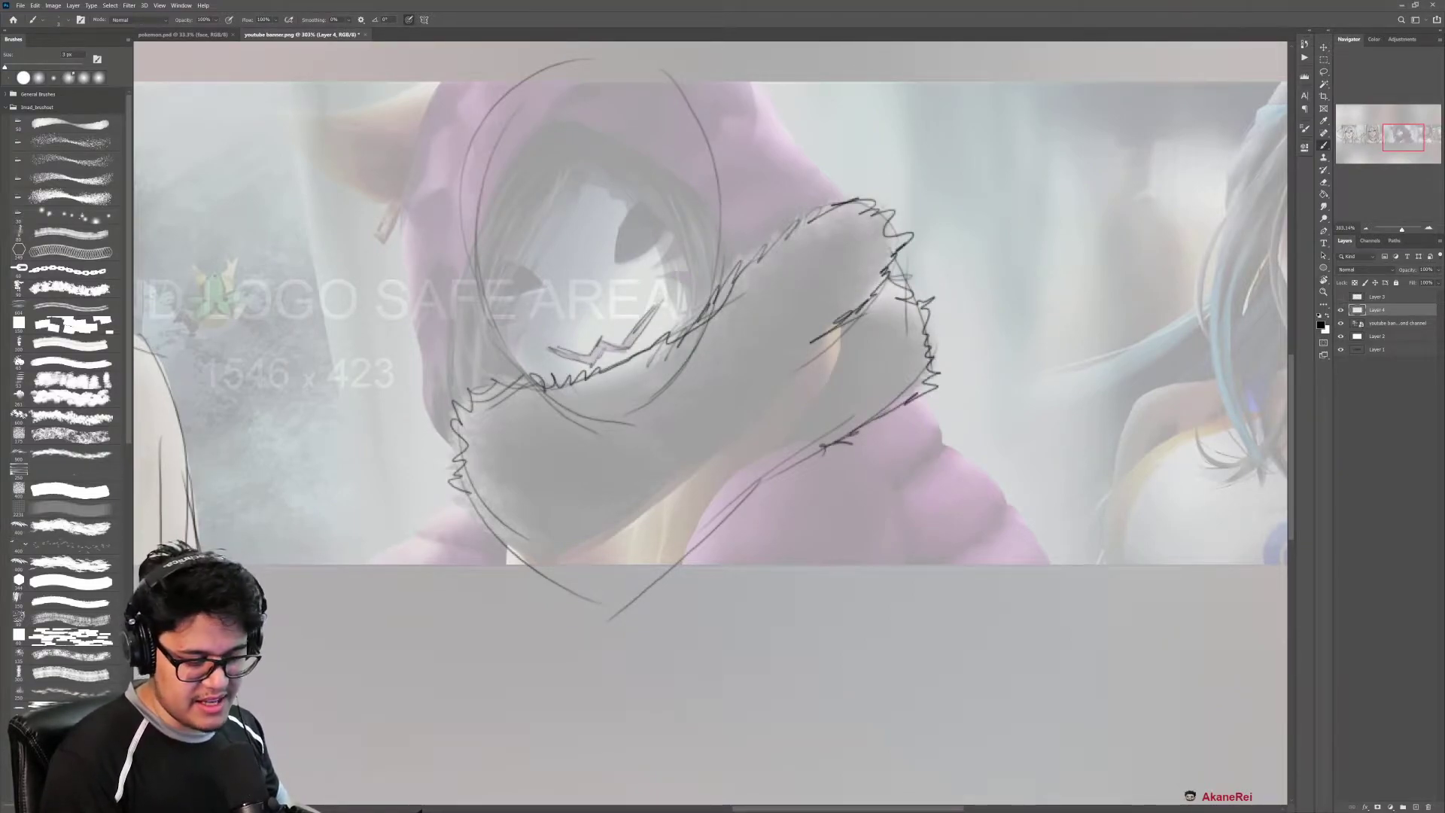
drag(519, 559, 472, 512)
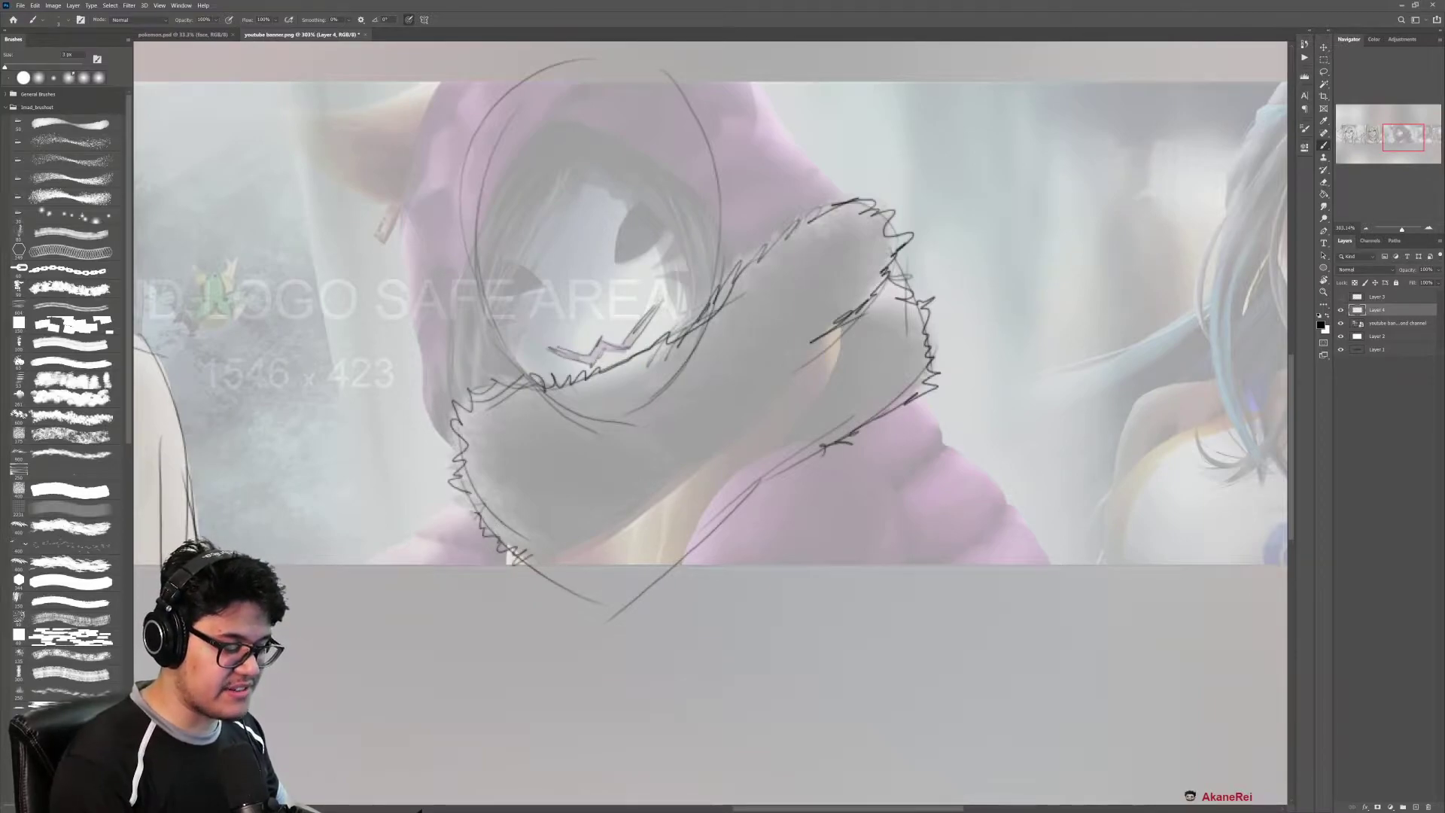
mouse_move(519, 560)
mouse_down()
mouse_move(775, 420)
mouse_move(799, 359)
mouse_up()
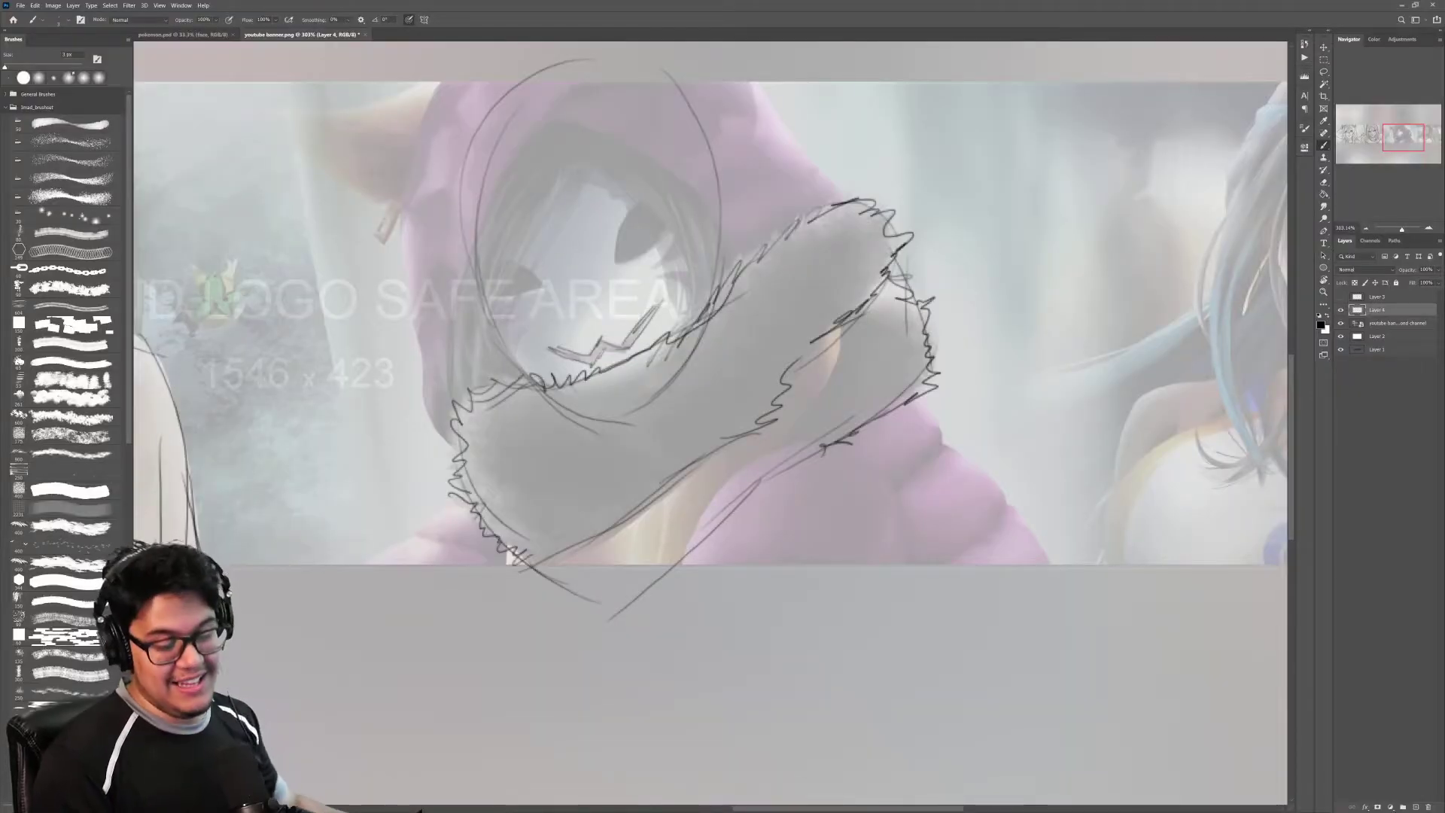
Step: Sketch the purple jacket's sleeve beneath the fur cuffs, with an arched upper edge and lines separating the puffy segments
drag(847, 325, 782, 446)
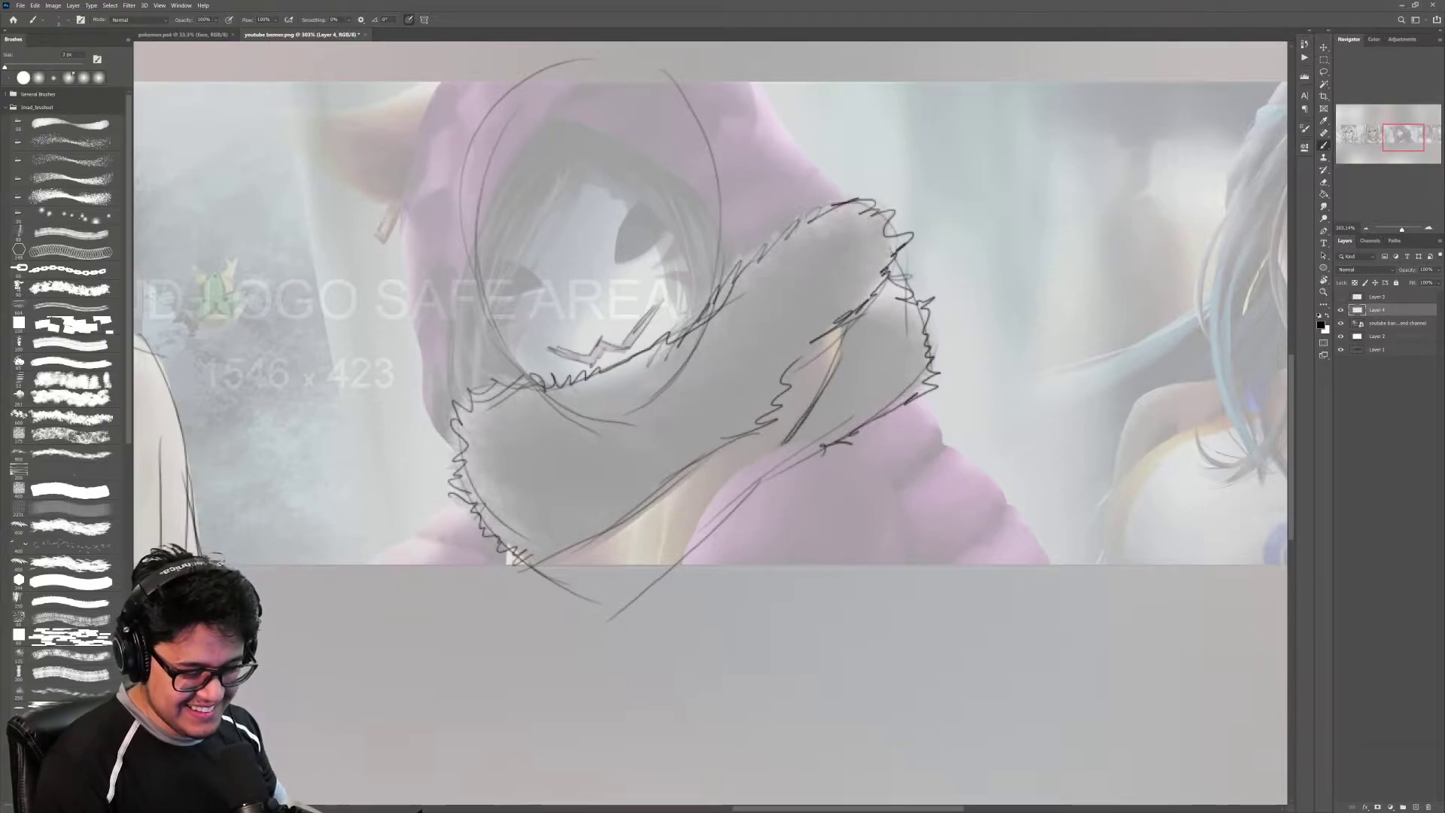
drag(677, 581, 794, 448)
mouse_move(687, 531)
mouse_down()
mouse_move(736, 472)
mouse_move(892, 501)
mouse_move(982, 591)
mouse_up()
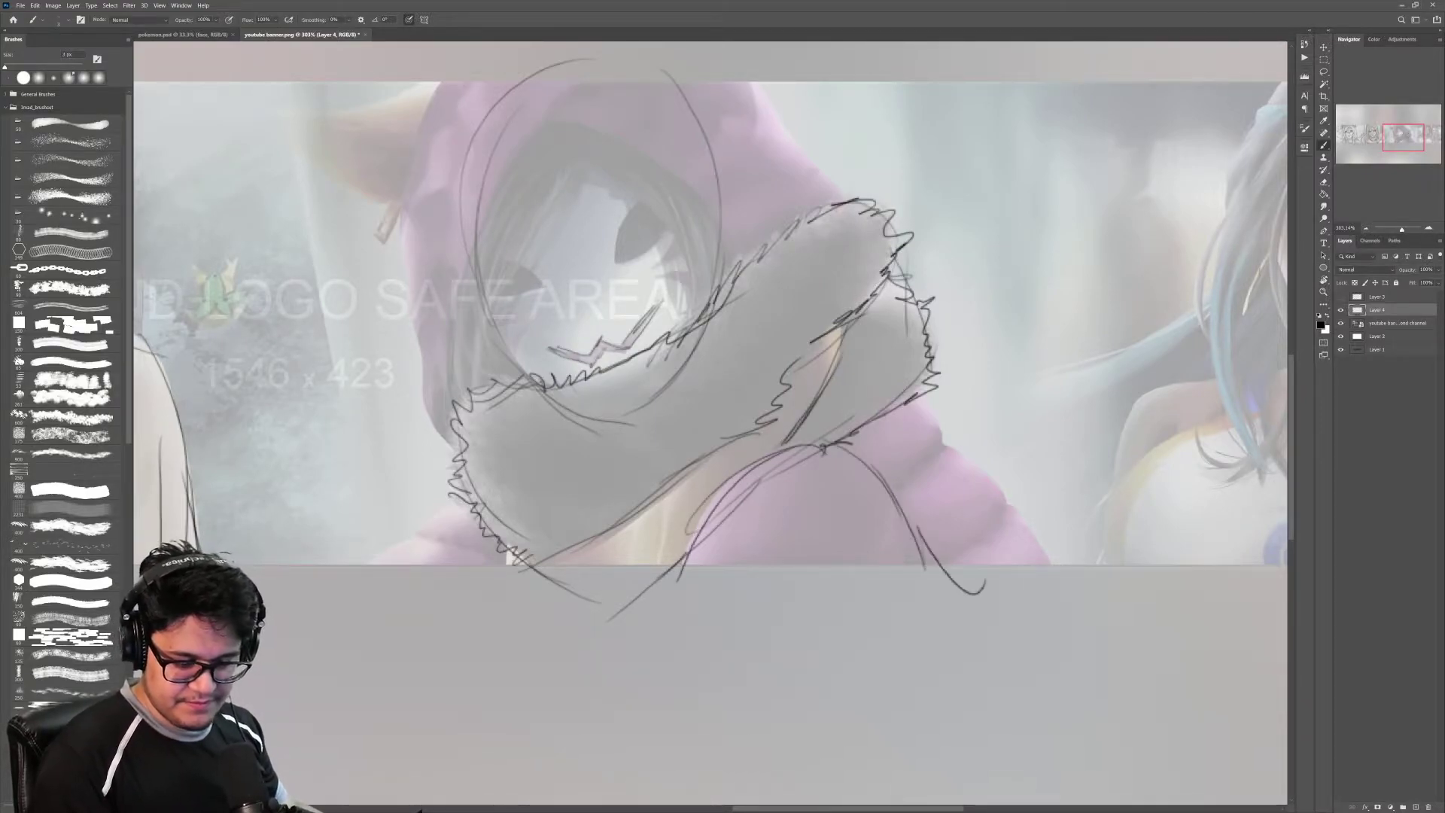
drag(893, 496, 940, 444)
mouse_move(924, 384)
mouse_down()
mouse_move(942, 468)
mouse_move(1006, 503)
mouse_move(923, 601)
mouse_up()
drag(1001, 502, 1050, 579)
drag(1008, 519, 1032, 610)
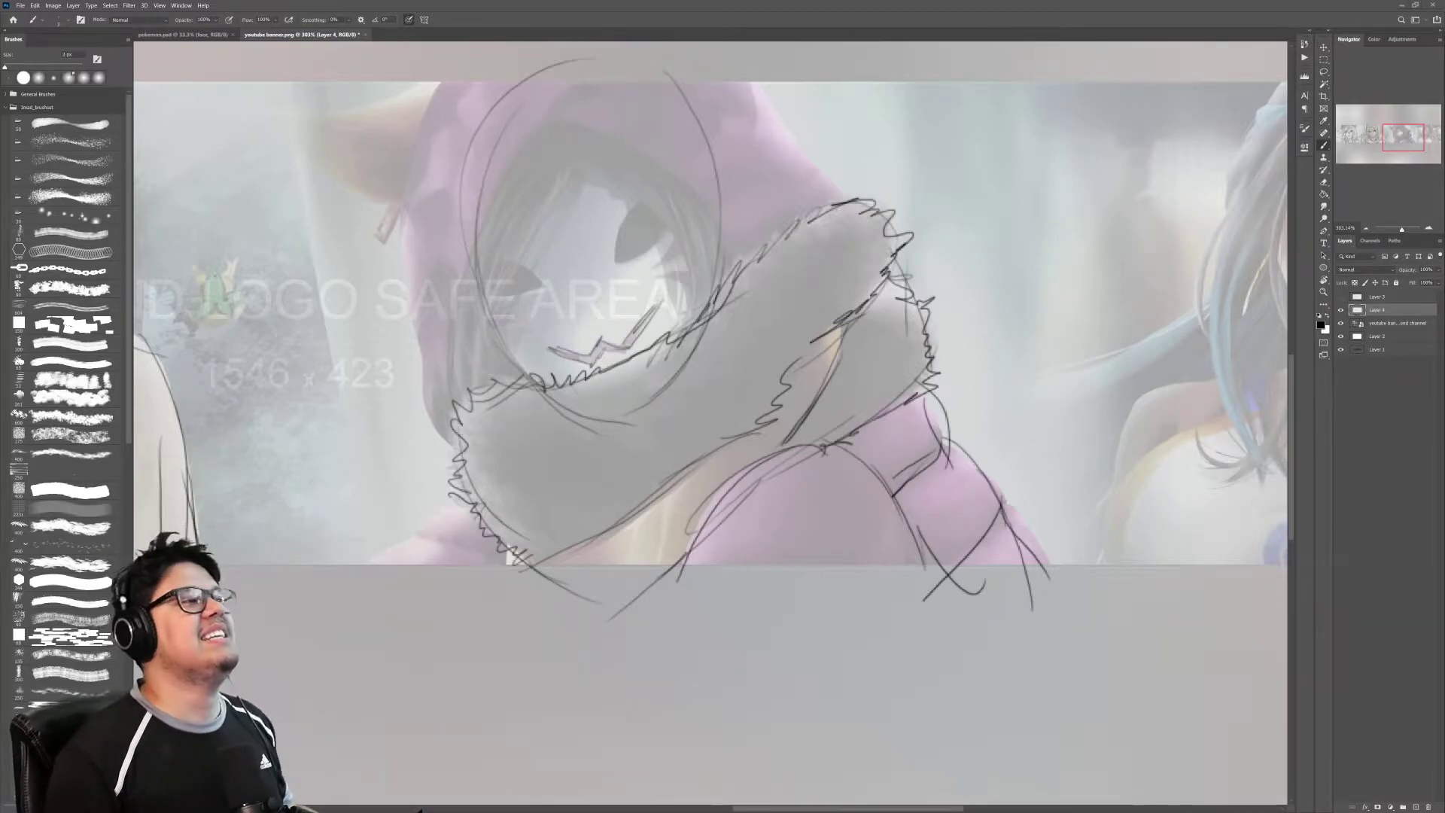
Step: Extend the puffy sleeve's outer edge below the old banner and outline the opposite shoulder beside the front cuff
mouse_move(796, 369)
mouse_down()
mouse_move(827, 354)
mouse_move(798, 357)
mouse_move(819, 383)
mouse_move(799, 390)
mouse_move(811, 367)
mouse_up()
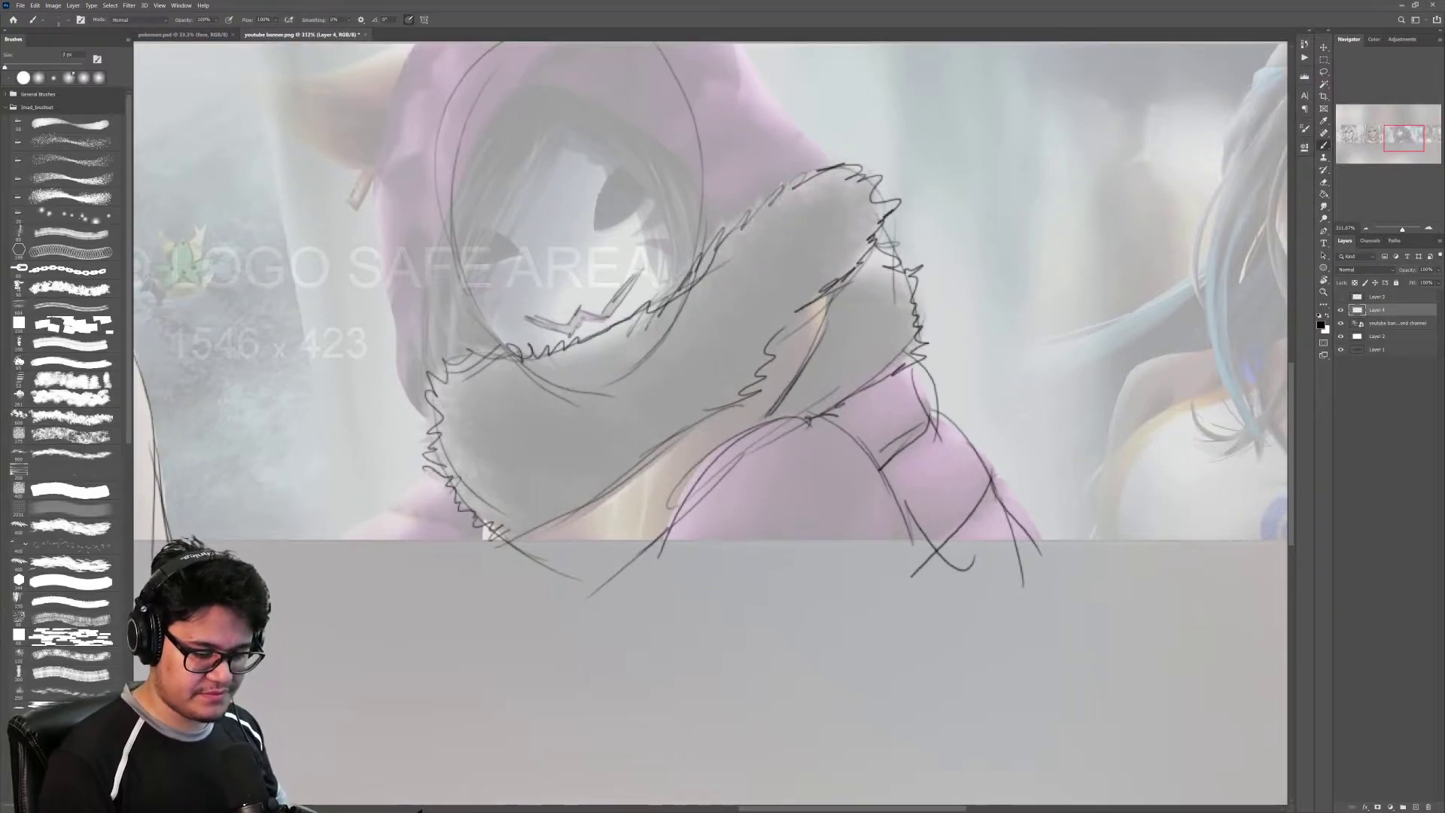
drag(1005, 495, 1040, 582)
mouse_move(994, 488)
mouse_down()
mouse_move(1055, 593)
mouse_move(1201, 557)
mouse_up()
drag(579, 434, 479, 512)
drag(558, 447, 461, 545)
mouse_move(502, 481)
mouse_down()
mouse_move(622, 510)
mouse_move(643, 542)
mouse_move(560, 639)
mouse_up()
Step: Draw the mask's edge, the hair strands and the curved hood opening on the side opposite the raised sleeve
drag(611, 195, 520, 360)
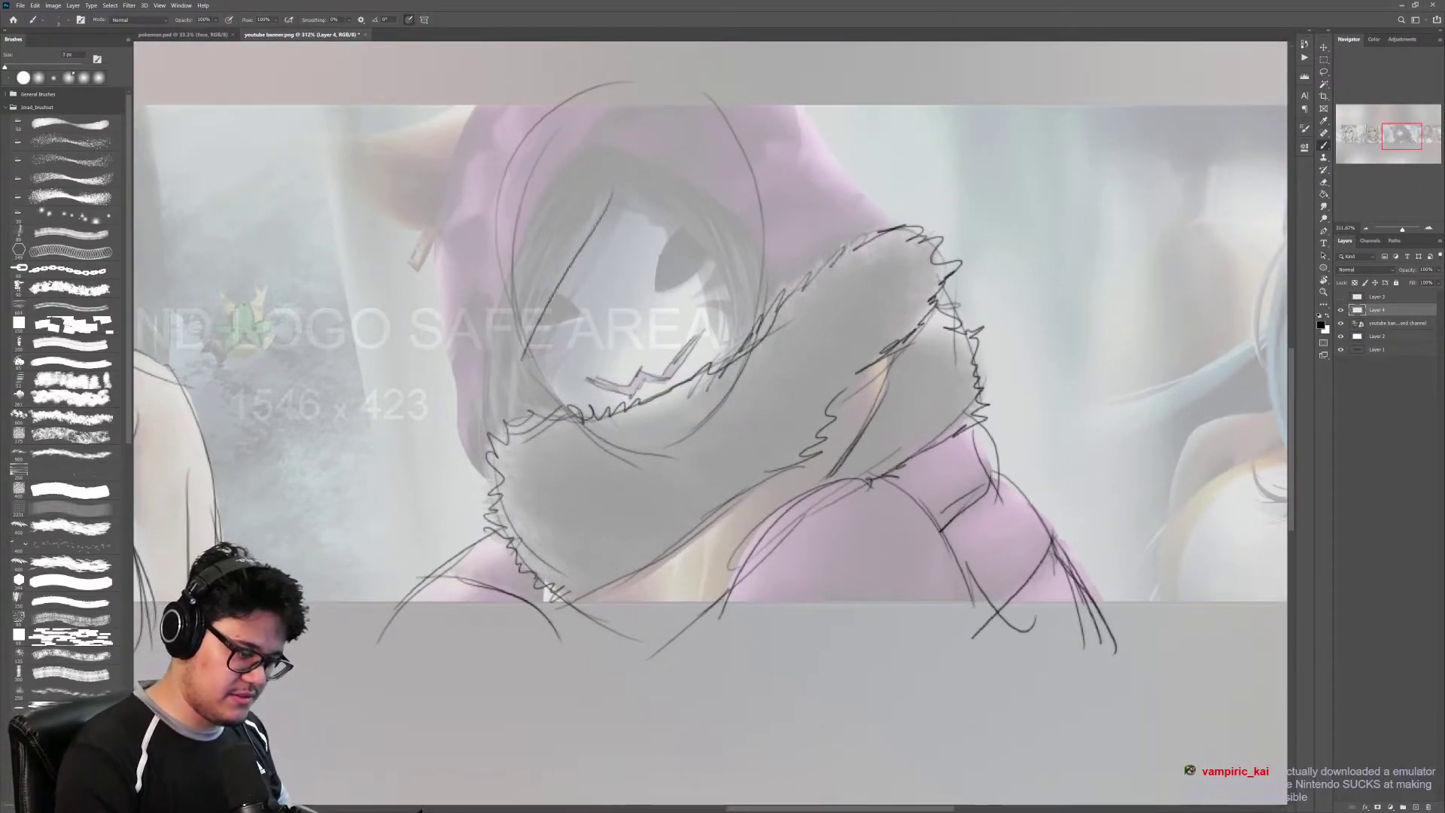
mouse_move(592, 217)
mouse_down()
mouse_move(517, 397)
mouse_move(518, 433)
mouse_up()
drag(536, 300, 531, 423)
drag(534, 345, 560, 418)
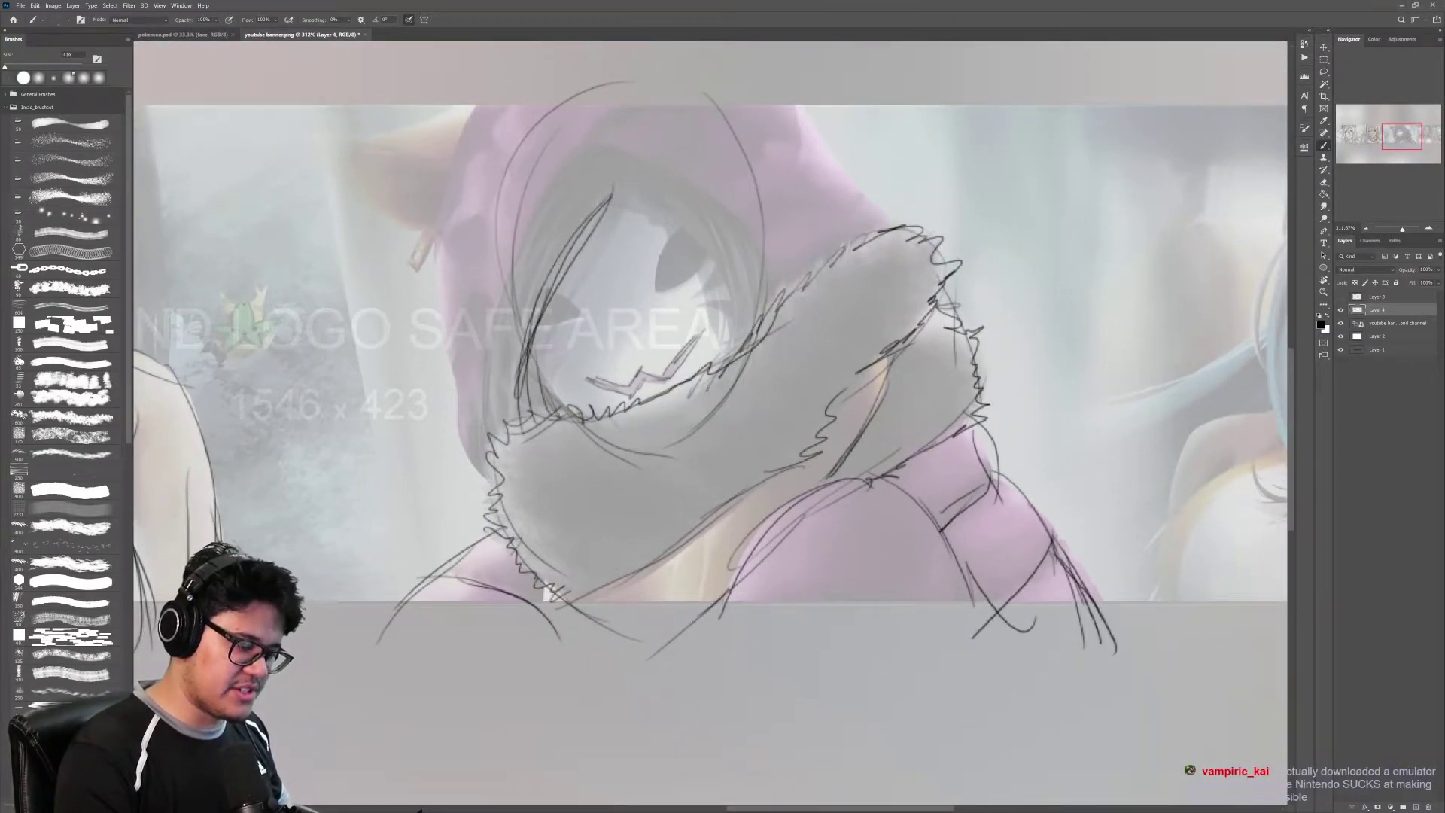
drag(511, 261, 488, 441)
drag(517, 246, 502, 452)
drag(574, 170, 498, 351)
drag(581, 155, 486, 368)
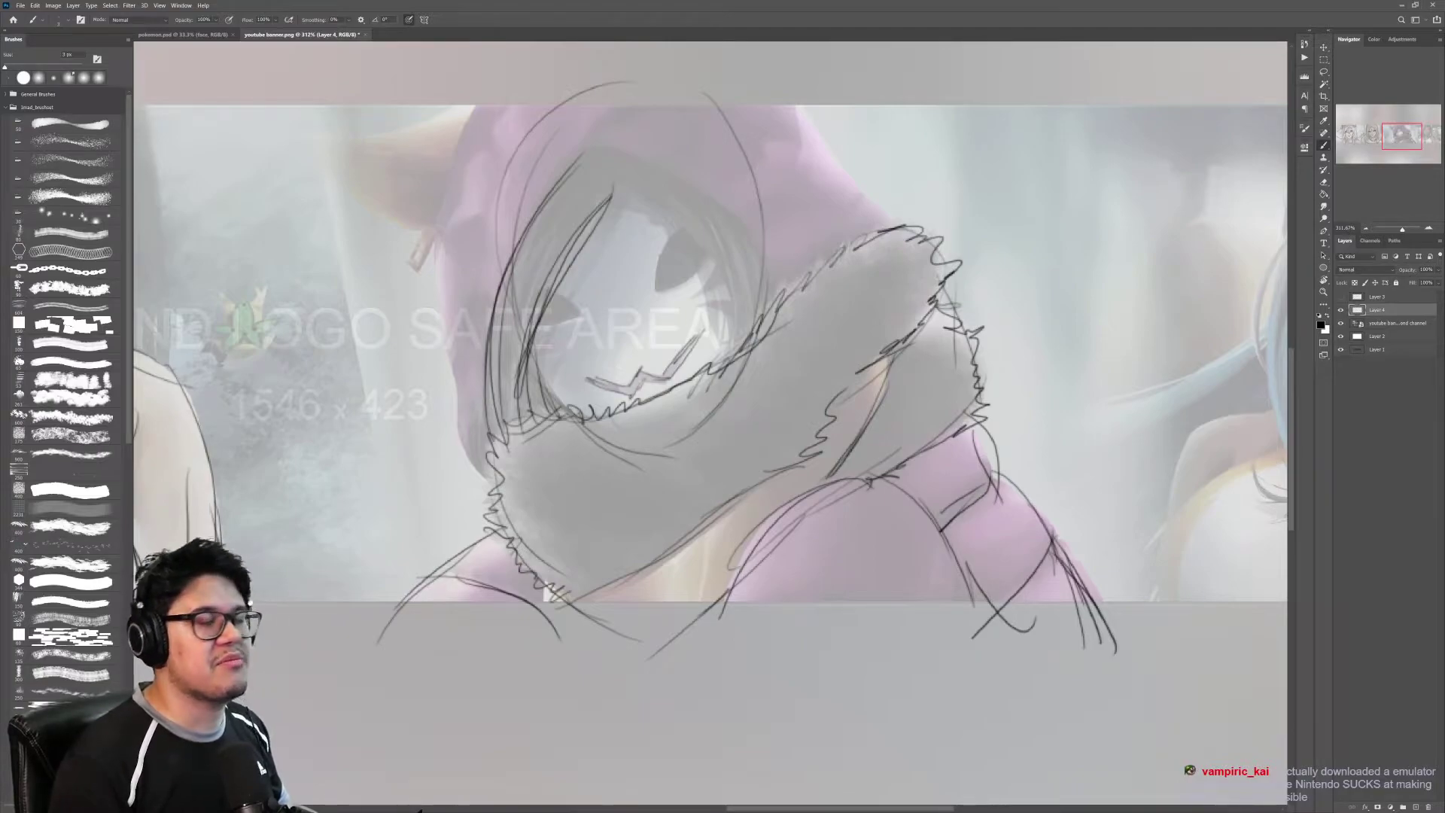
Step: Trace the hood opening and the mask's edge on the side nearer the raised sleeve, meeting at the peak
drag(740, 417, 721, 425)
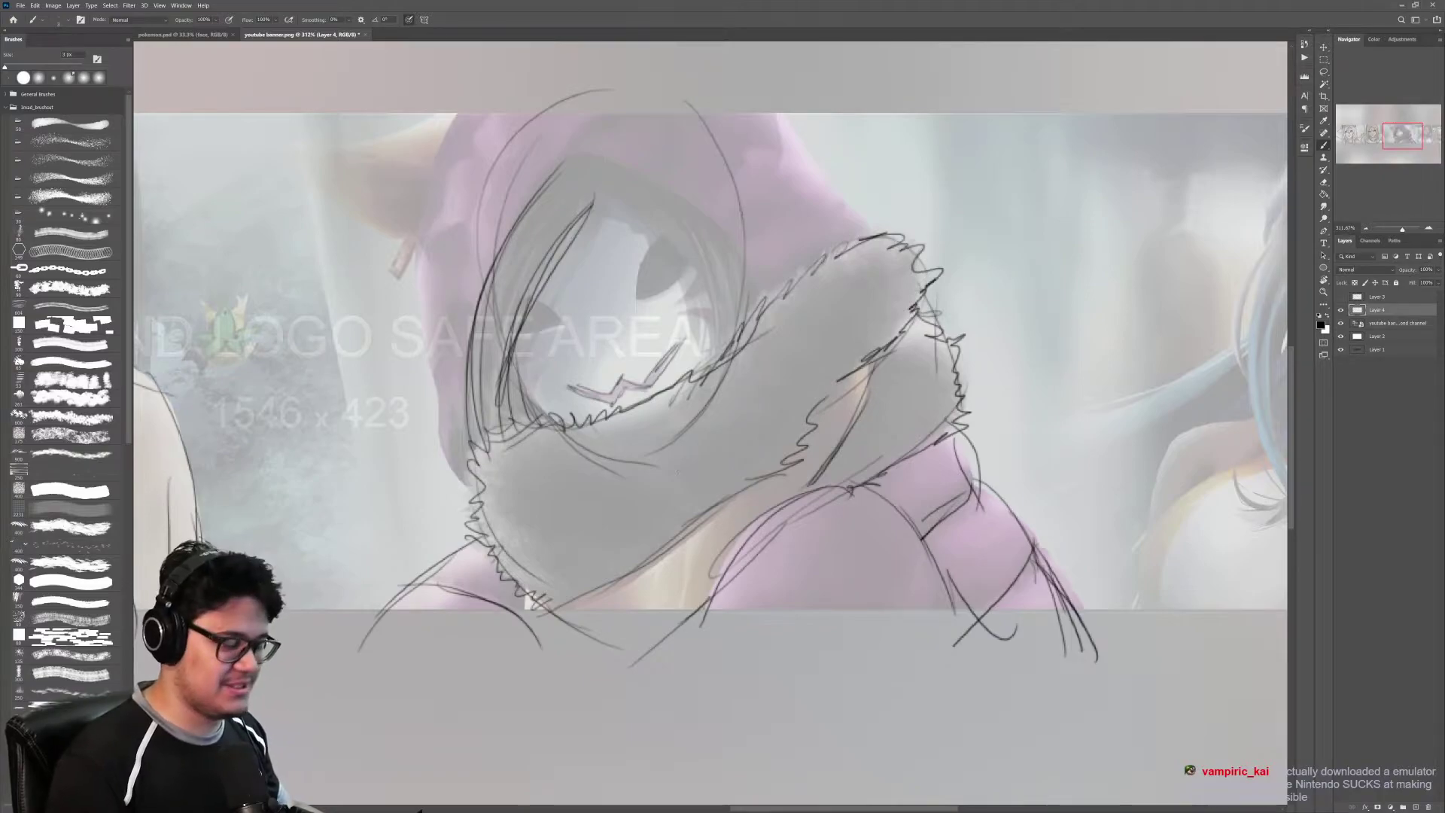
mouse_move(749, 297)
mouse_down()
mouse_move(723, 217)
mouse_move(557, 164)
mouse_move(694, 259)
mouse_move(706, 324)
mouse_up()
drag(691, 254, 715, 388)
drag(633, 174, 720, 338)
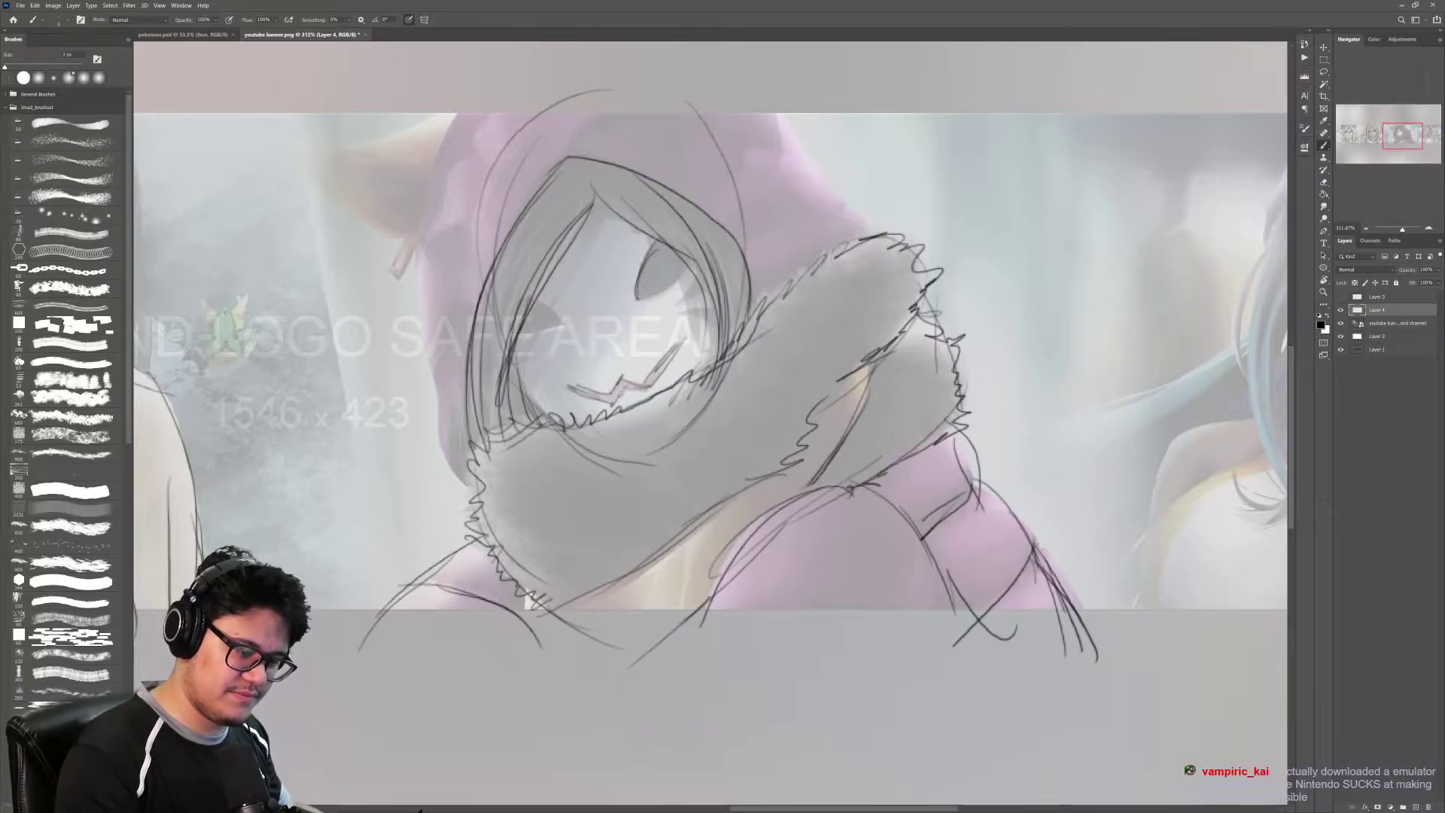
Step: Outline the mask's two dark eyes, fill them with hatching and add the stripe markings on both cheeks
drag(640, 300, 681, 275)
drag(658, 292, 696, 257)
drag(525, 331, 562, 323)
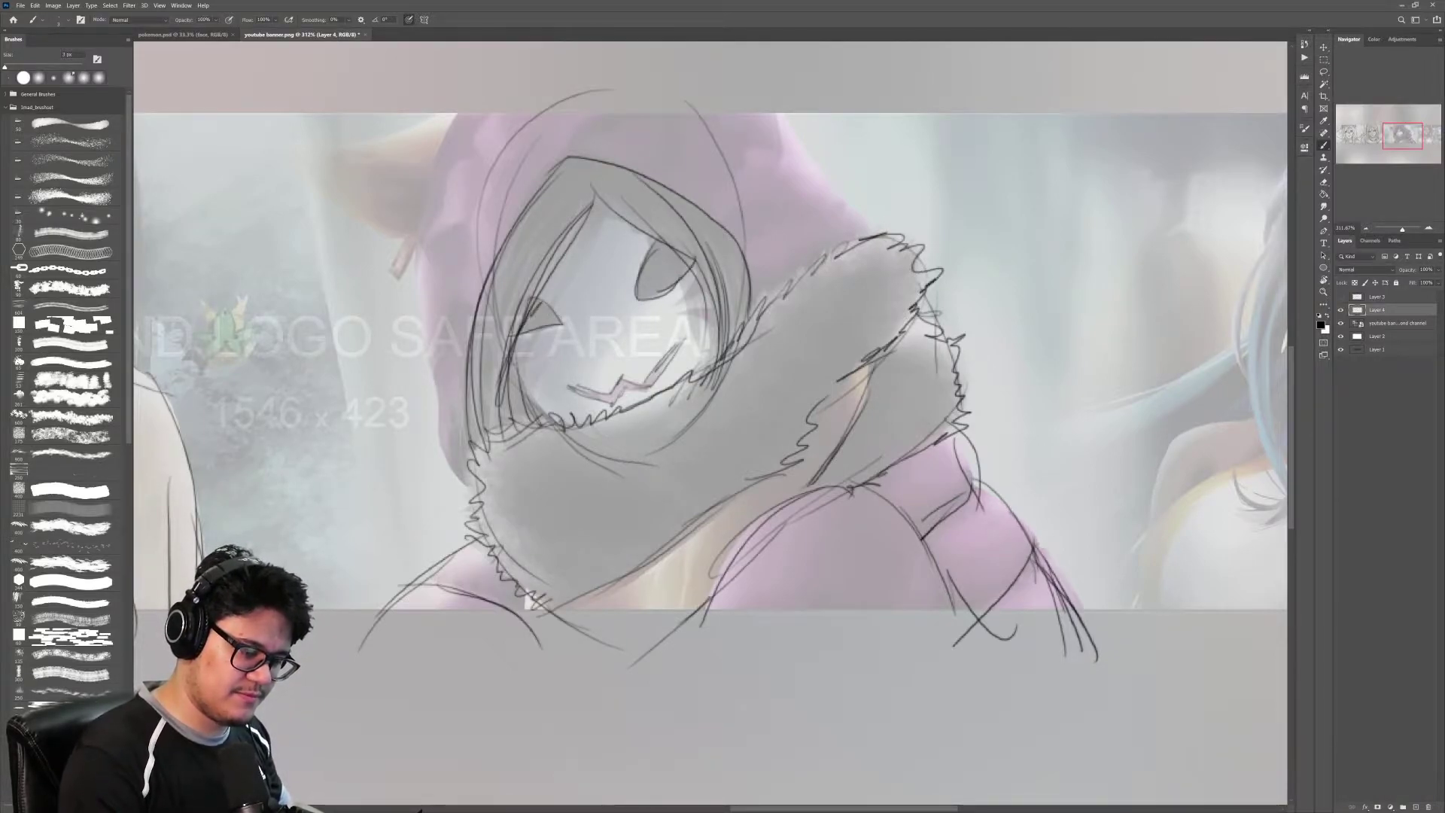
mouse_move(647, 297)
mouse_down()
mouse_move(684, 265)
mouse_move(677, 240)
mouse_up()
drag(740, 361, 779, 365)
drag(704, 331, 739, 322)
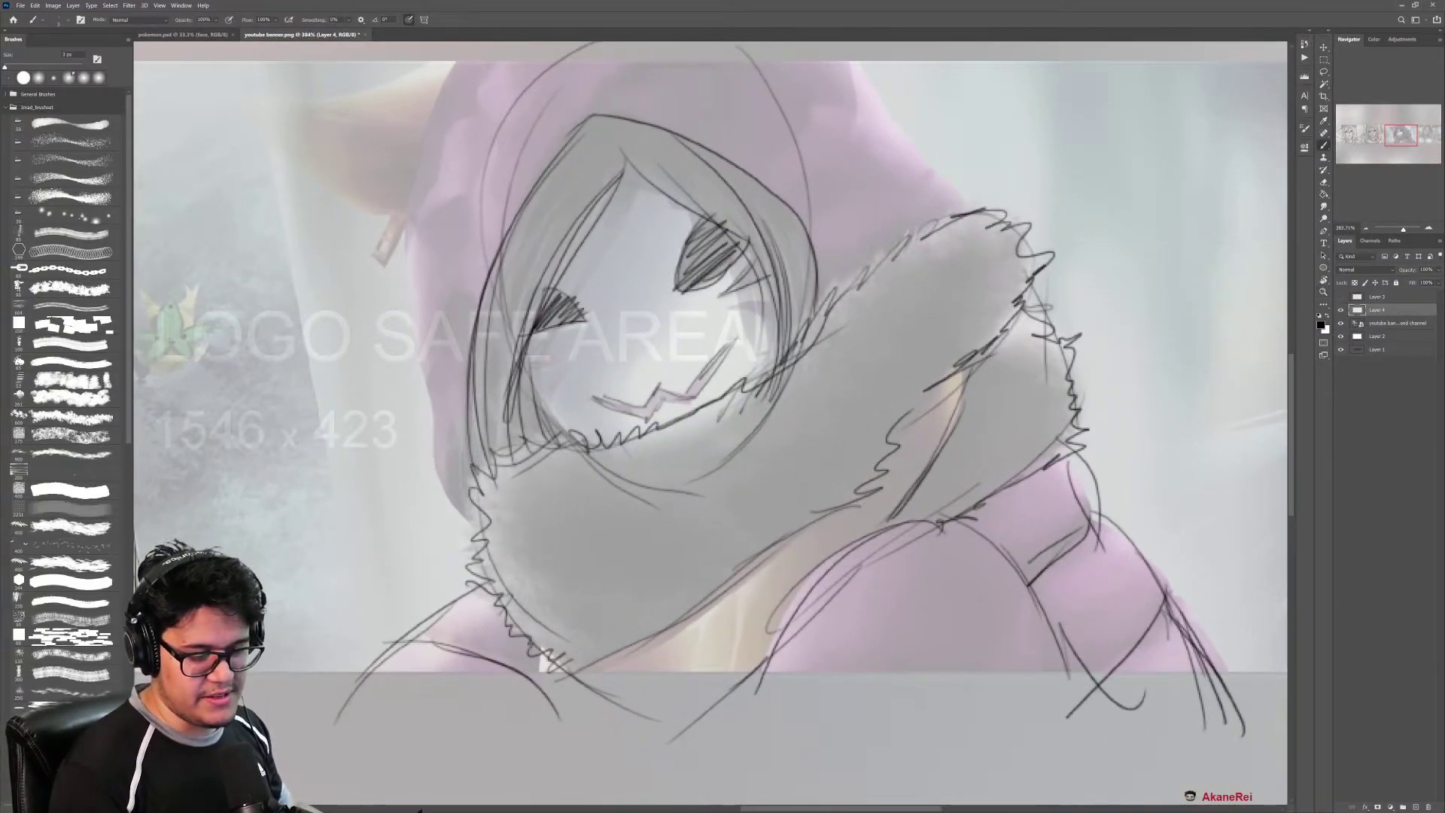
mouse_move(525, 371)
mouse_down()
mouse_move(589, 336)
mouse_move(536, 441)
mouse_up()
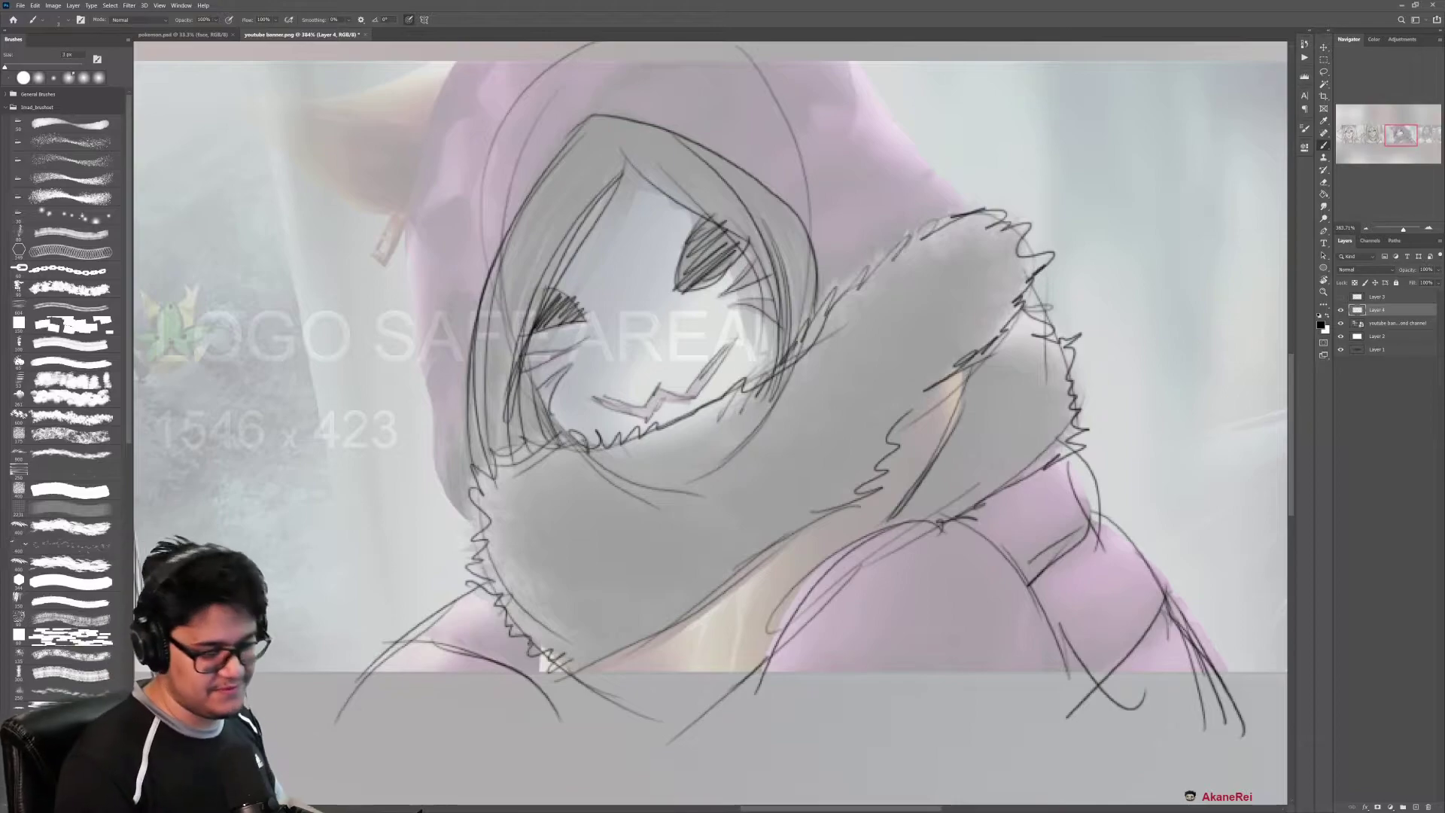
drag(748, 327, 742, 334)
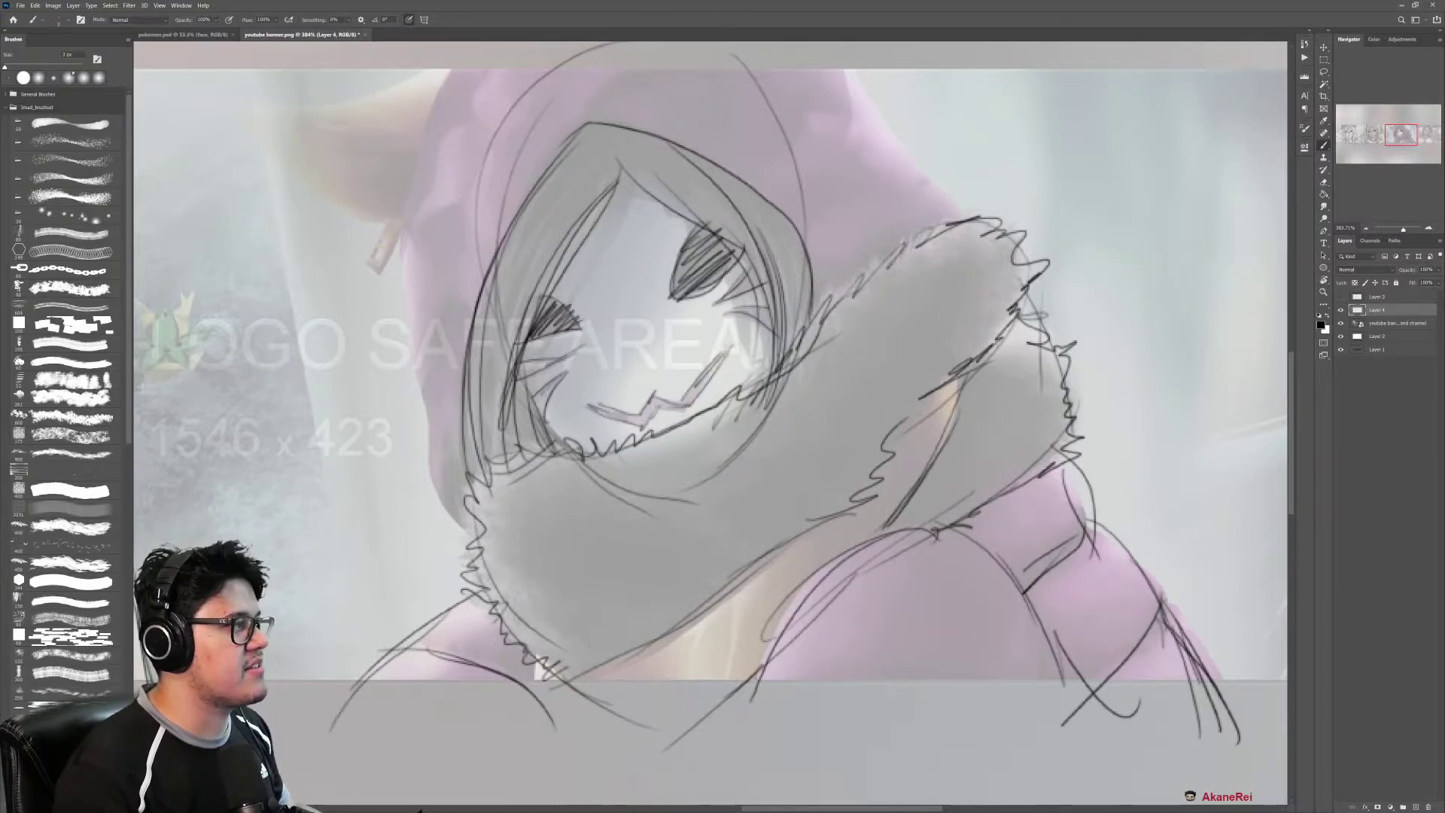
Step: Trace the hood's outer edge on the horn side, from the fur cuff up to the old banner's upper edge
drag(751, 404, 727, 404)
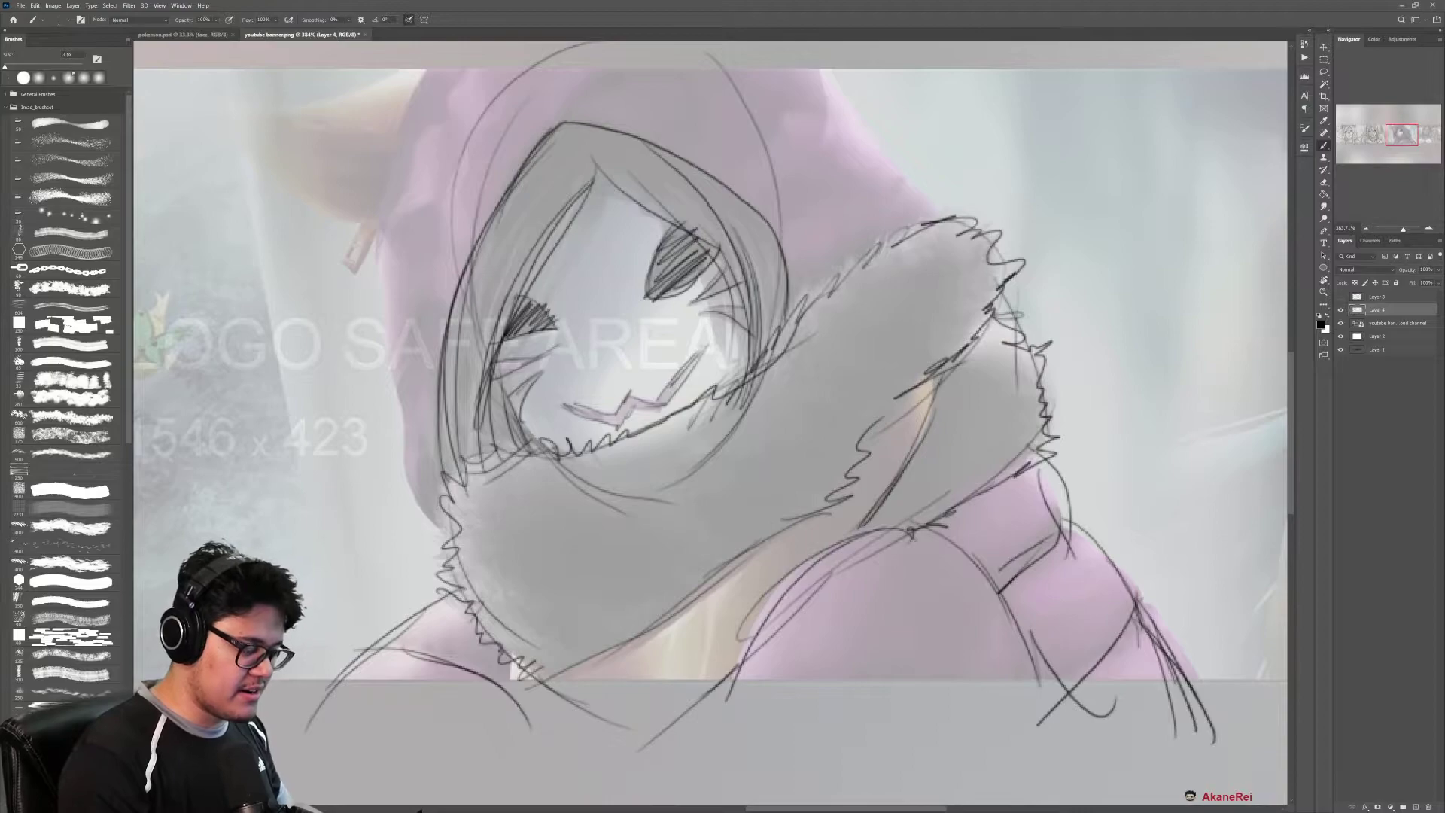
drag(448, 534, 399, 489)
drag(413, 496, 404, 375)
drag(406, 375, 422, 271)
drag(415, 409, 407, 316)
drag(403, 411, 393, 206)
drag(384, 368, 427, 77)
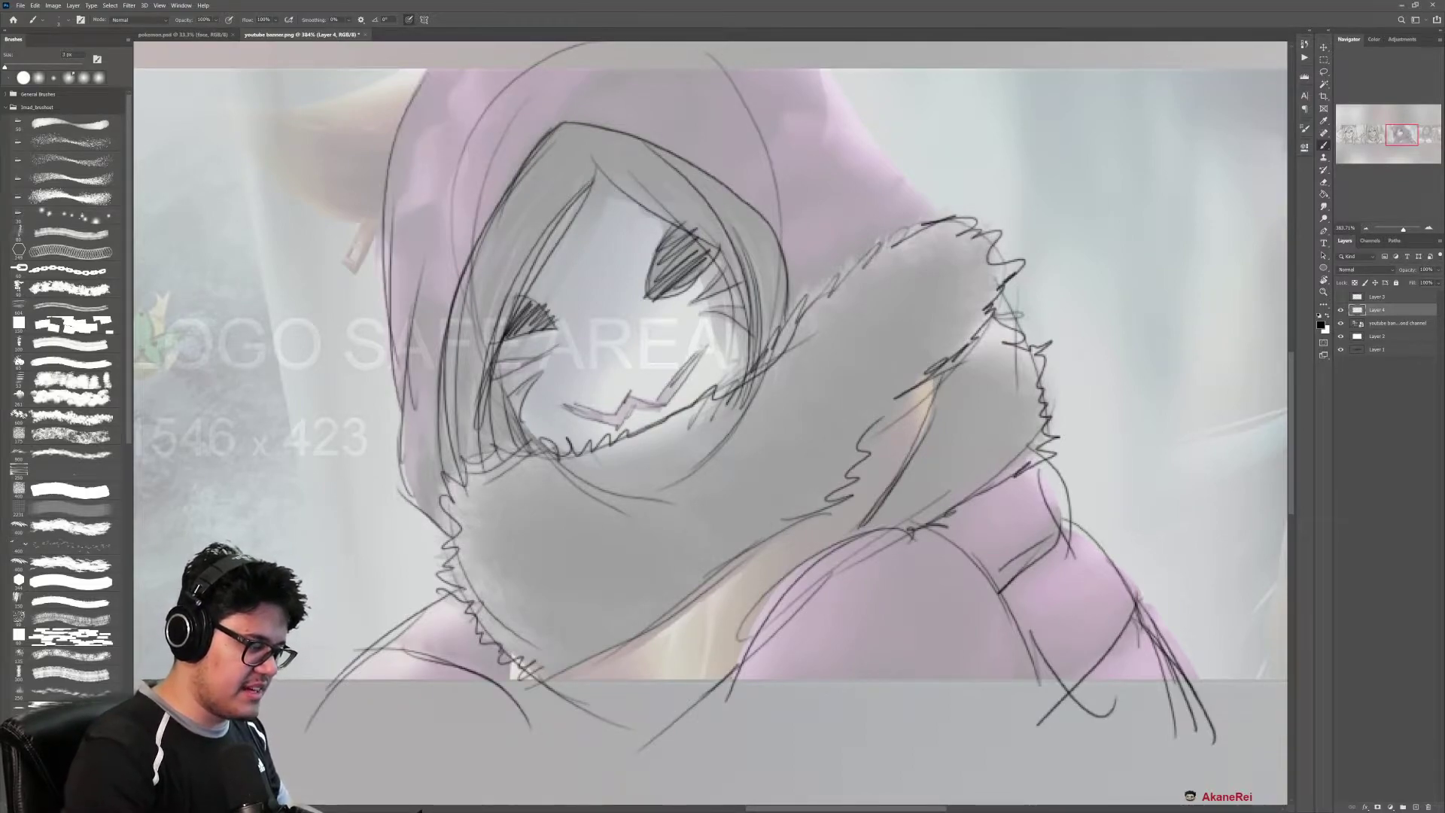
Step: Extend both outer hood edges above the old banner and outline the pointed horn with its small hanging tag
drag(895, 300, 858, 429)
drag(365, 289, 455, 120)
drag(858, 428, 727, 413)
mouse_move(756, 344)
mouse_down()
mouse_move(765, 305)
mouse_move(635, 129)
mouse_move(727, 305)
mouse_up()
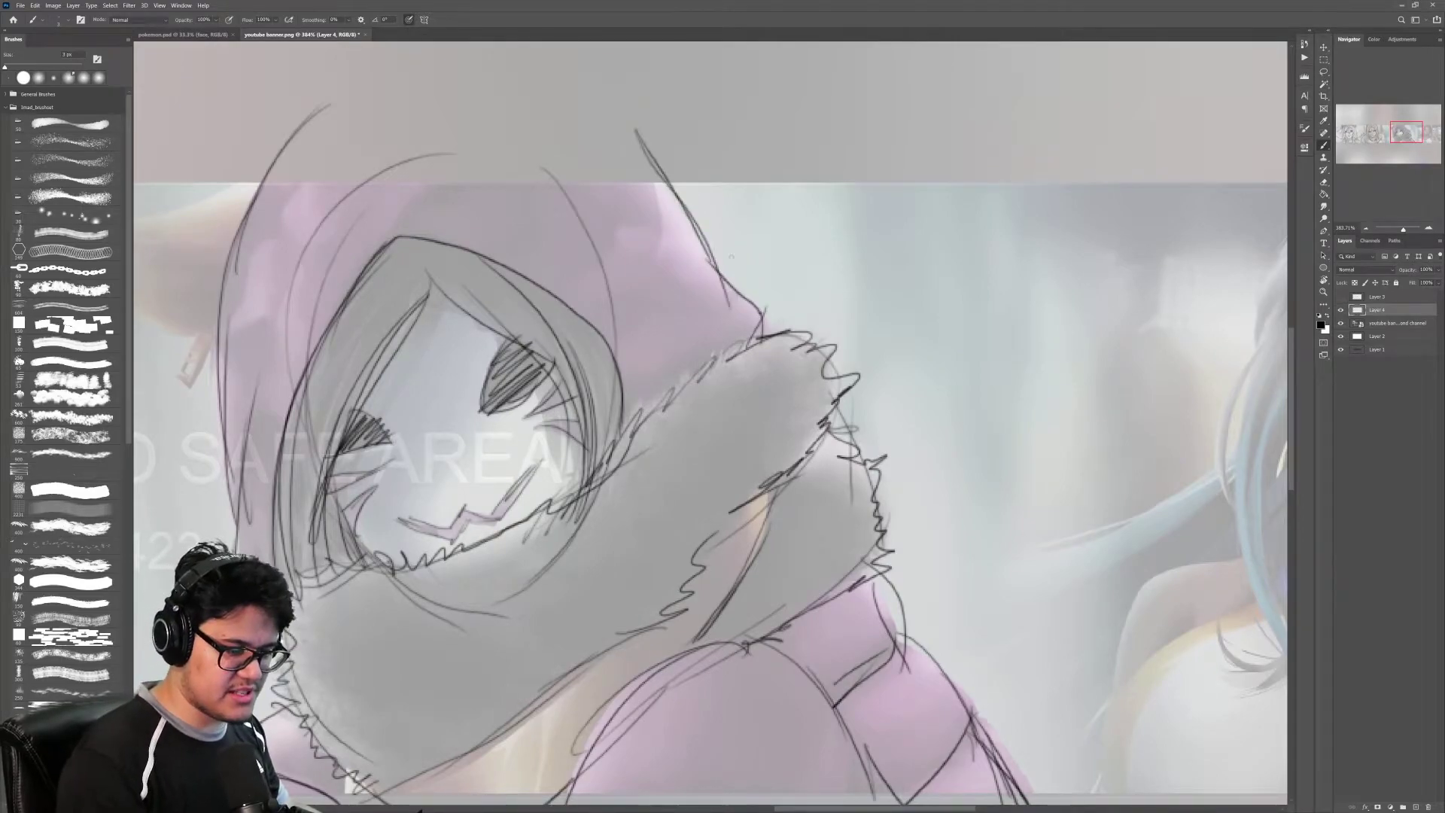
drag(526, 301, 931, 305)
mouse_move(563, 220)
mouse_down()
mouse_move(656, 181)
mouse_move(413, 225)
mouse_move(604, 343)
mouse_up()
mouse_move(532, 306)
mouse_down()
mouse_move(612, 351)
mouse_move(587, 390)
mouse_up()
drag(613, 338, 596, 376)
Step: Add strands along the mask's upper edge inside the hood opening
key(z)
drag(718, 376, 606, 376)
drag(761, 439, 713, 381)
drag(493, 342, 556, 333)
key(b)
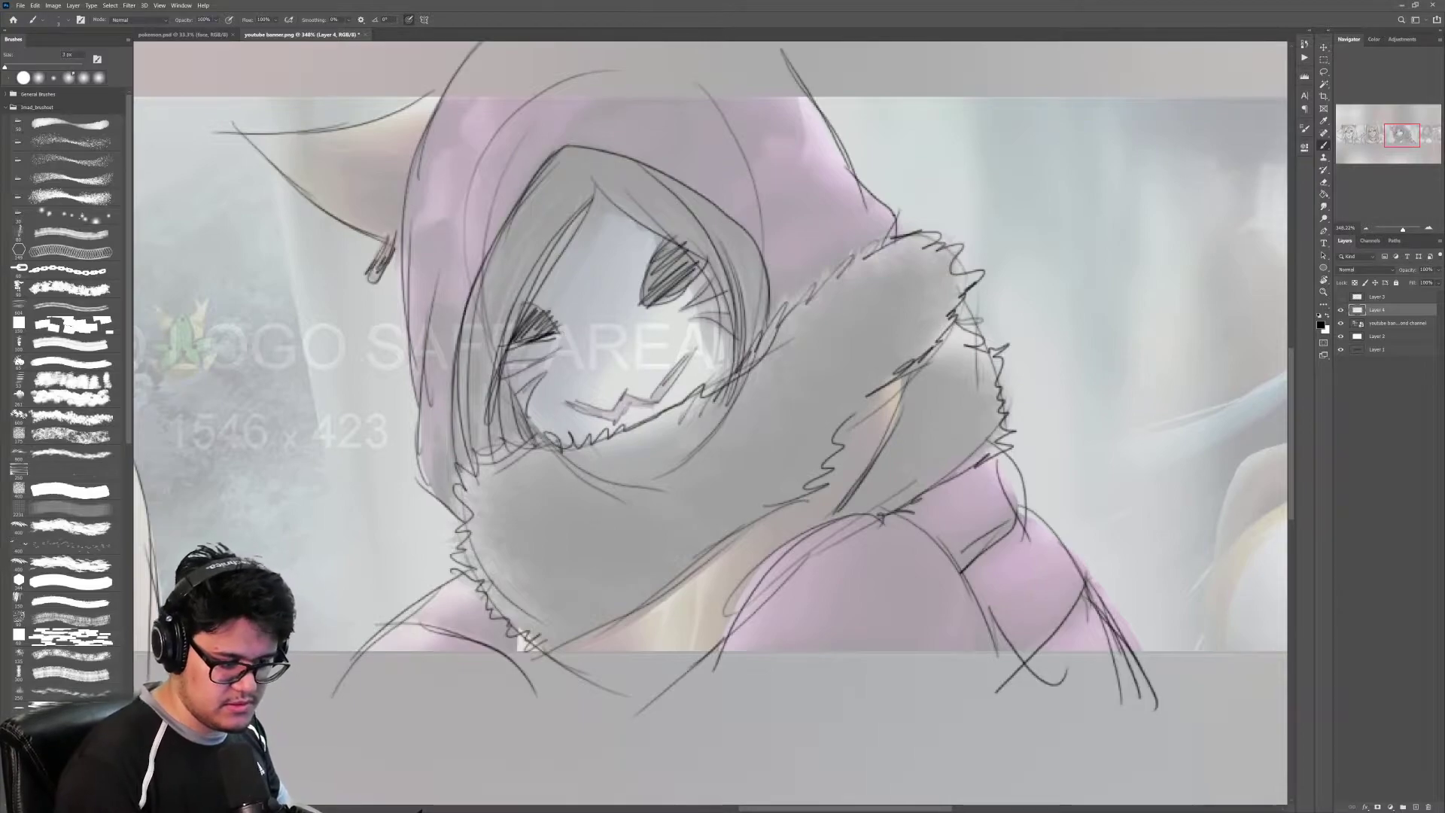
drag(593, 195, 546, 324)
drag(583, 216, 521, 353)
Step: Return to the white-haired character with glasses and add curved strokes to the loose hair lock near the raised elbow
key(z)
drag(768, 380, 719, 380)
mouse_move(719, 410)
mouse_down()
mouse_move(905, 358)
mouse_move(958, 360)
mouse_up()
drag(624, 368, 655, 368)
key(b)
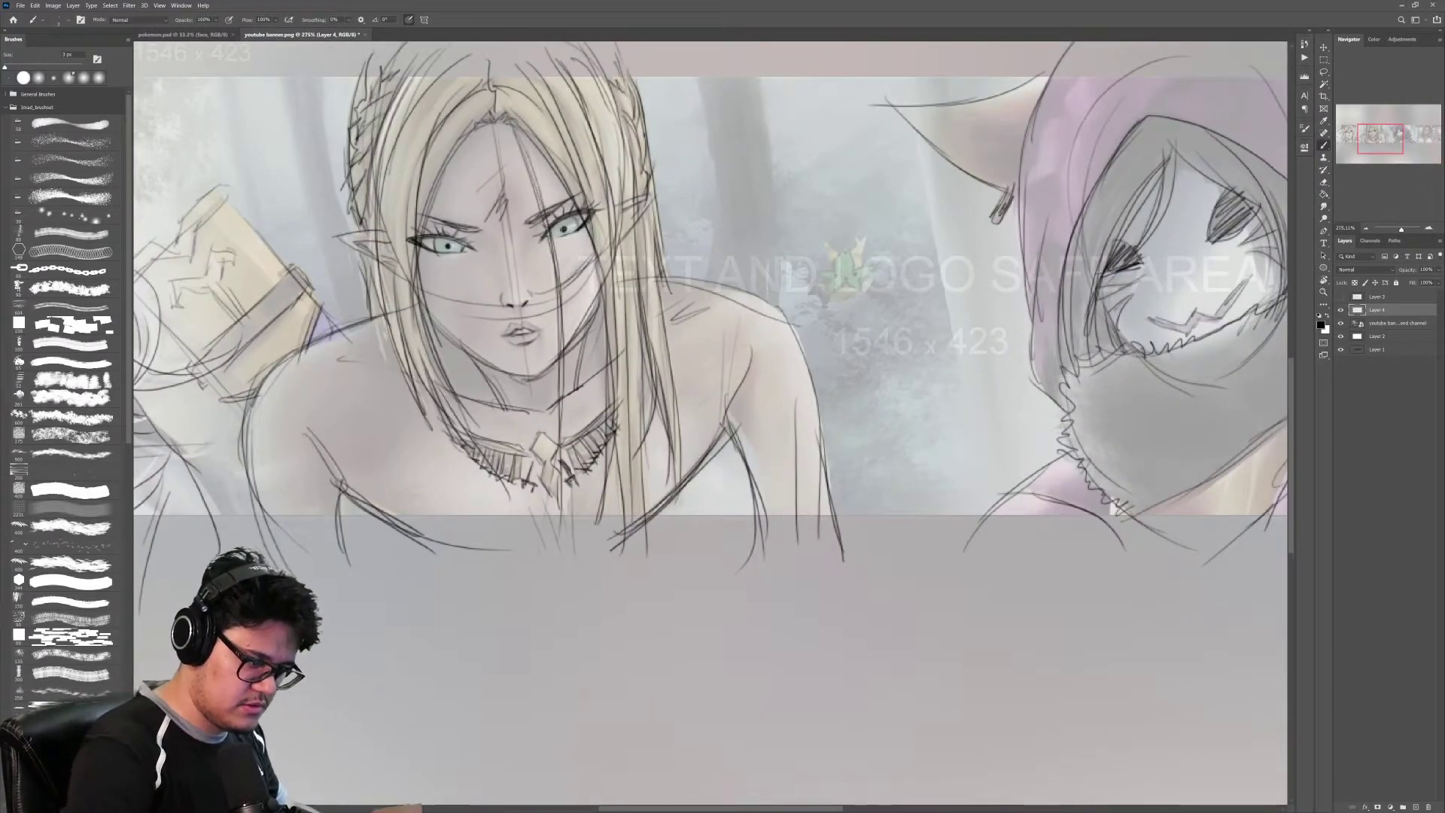
key(z)
drag(702, 375, 628, 376)
mouse_move(793, 430)
mouse_down()
mouse_move(816, 393)
mouse_move(1100, 340)
mouse_up()
drag(586, 269, 686, 270)
key(b)
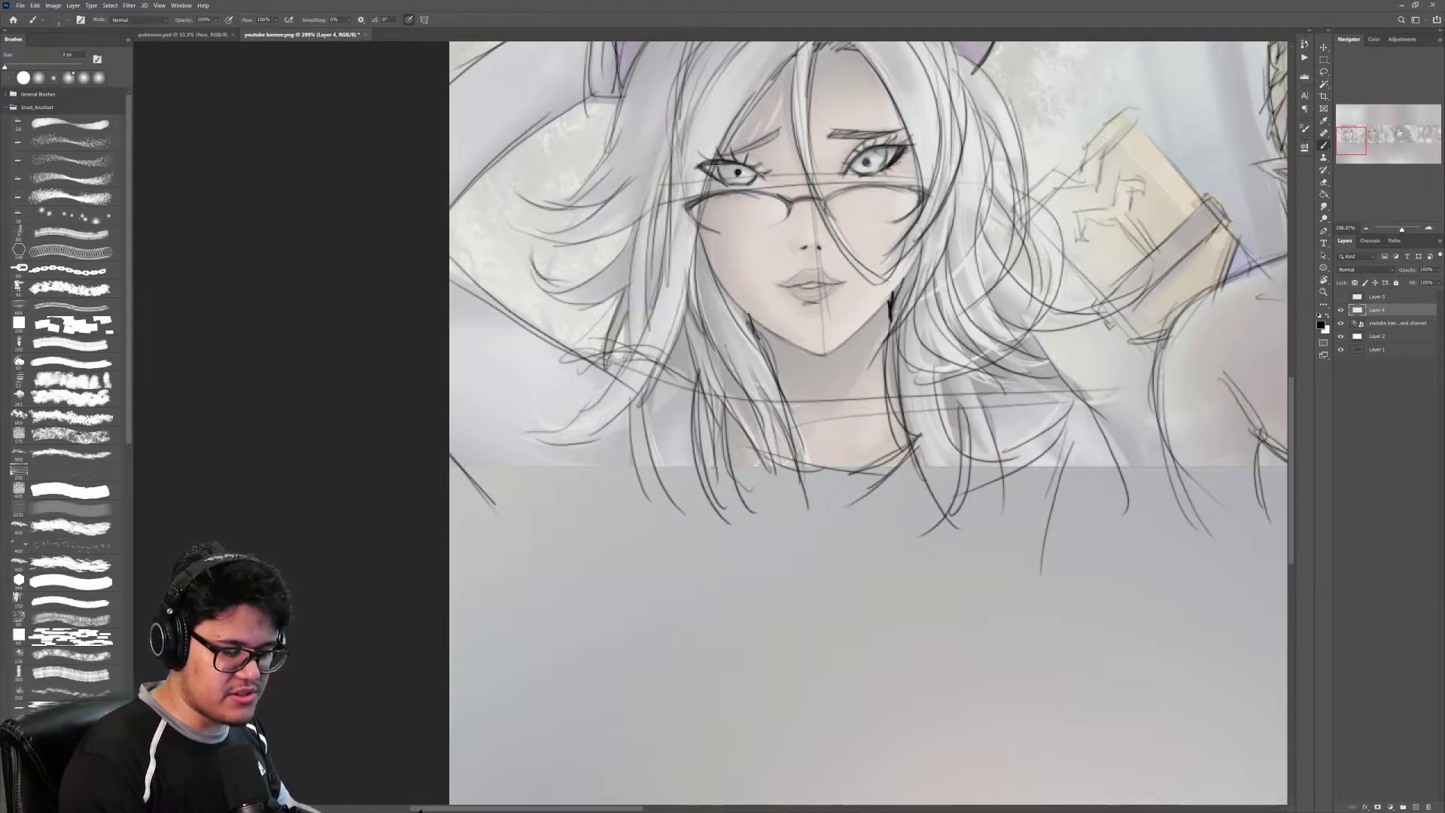
mouse_move(525, 240)
mouse_down()
mouse_move(576, 298)
mouse_move(551, 343)
mouse_up()
mouse_move(535, 228)
mouse_down()
mouse_move(557, 332)
mouse_move(582, 359)
mouse_up()
Step: Review the sketched portraits and the composition of the whole banner
key(z)
drag(707, 335, 591, 335)
mouse_move(1054, 437)
mouse_down()
mouse_move(728, 409)
mouse_move(727, 391)
mouse_move(746, 399)
mouse_up()
drag(441, 203, 524, 204)
mouse_move(524, 204)
mouse_down()
mouse_move(646, 211)
mouse_move(603, 255)
mouse_up()
key(b)
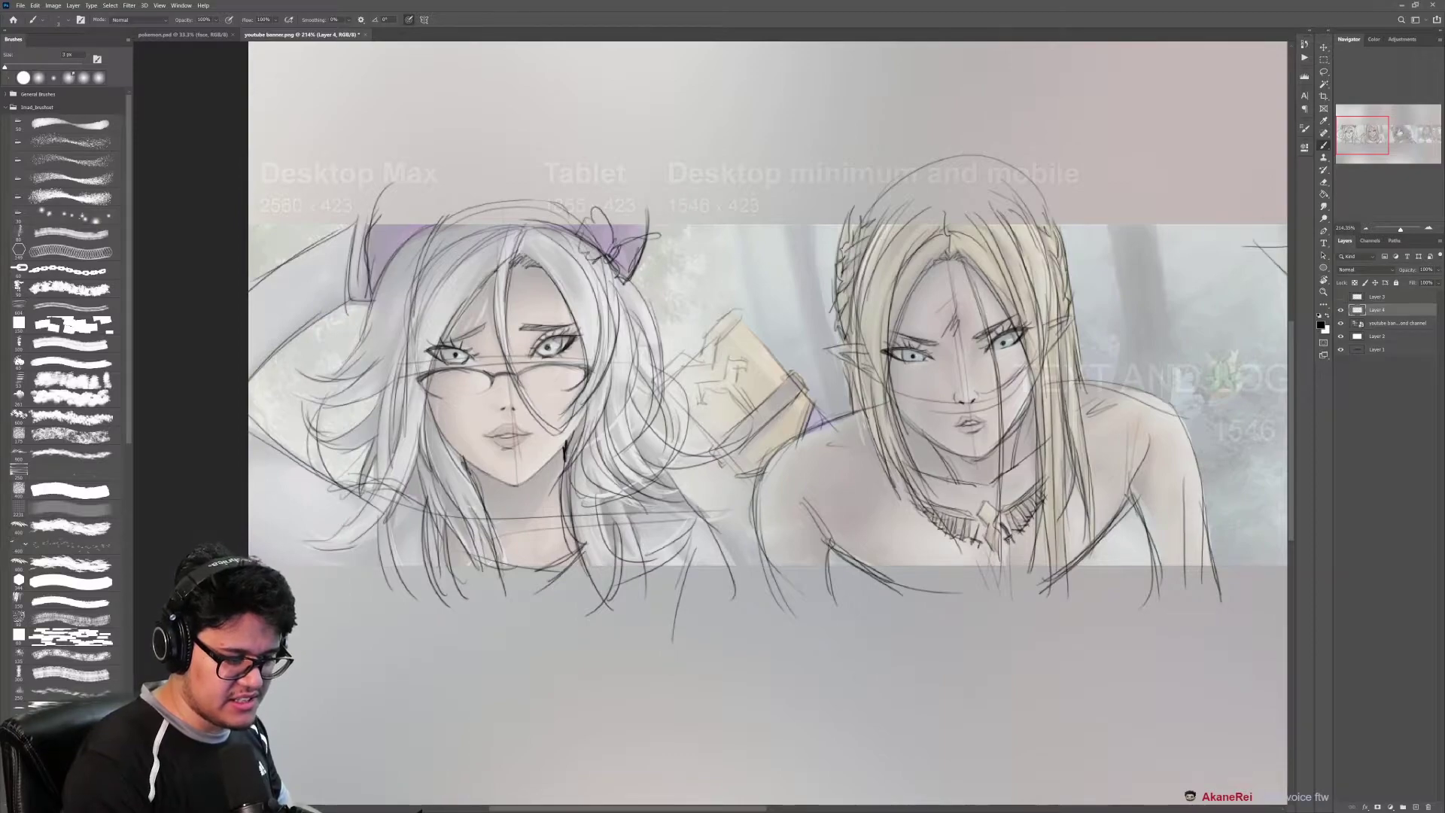
key(z)
drag(752, 302, 550, 301)
drag(921, 386, 713, 367)
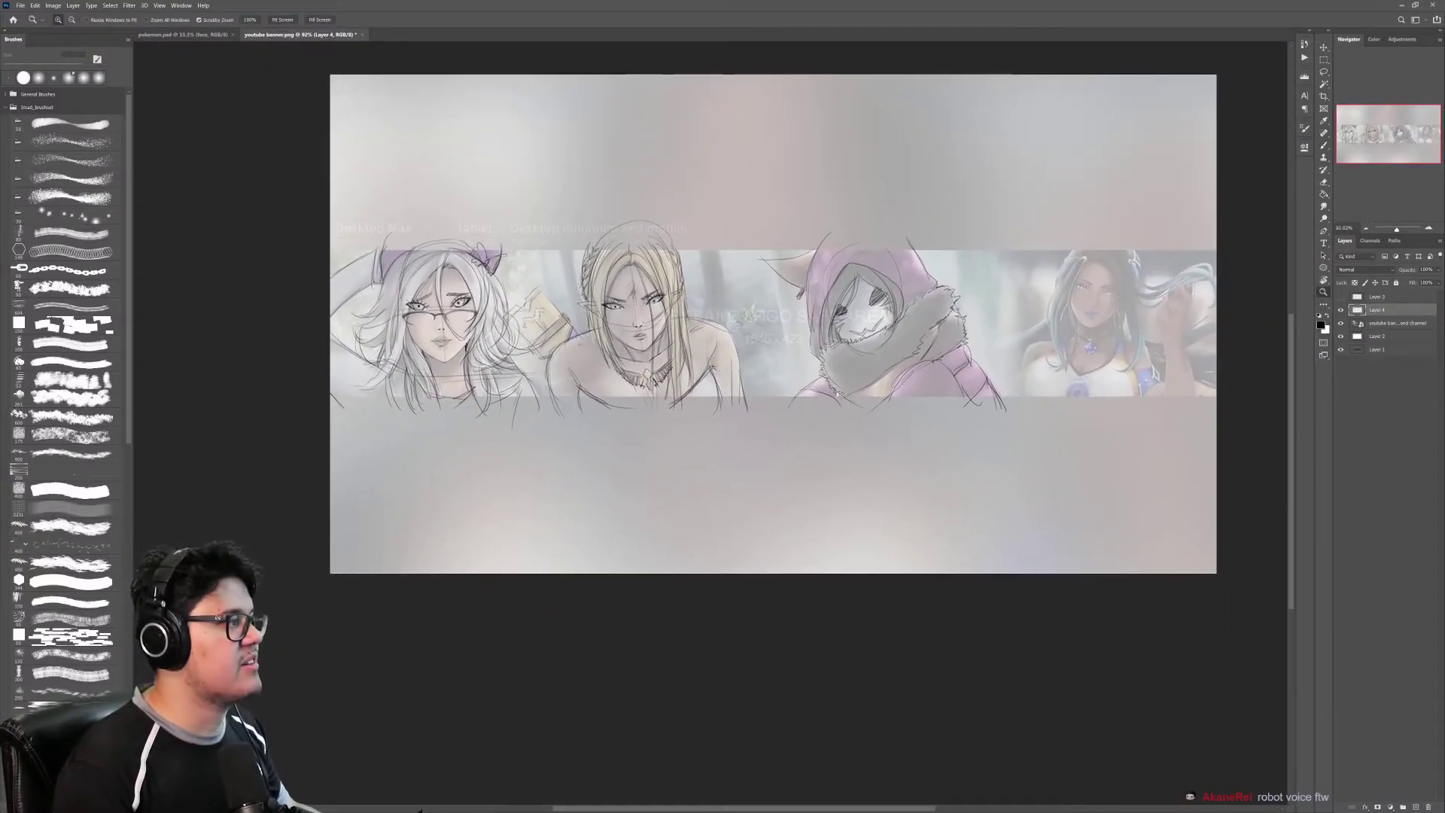
drag(772, 405, 694, 366)
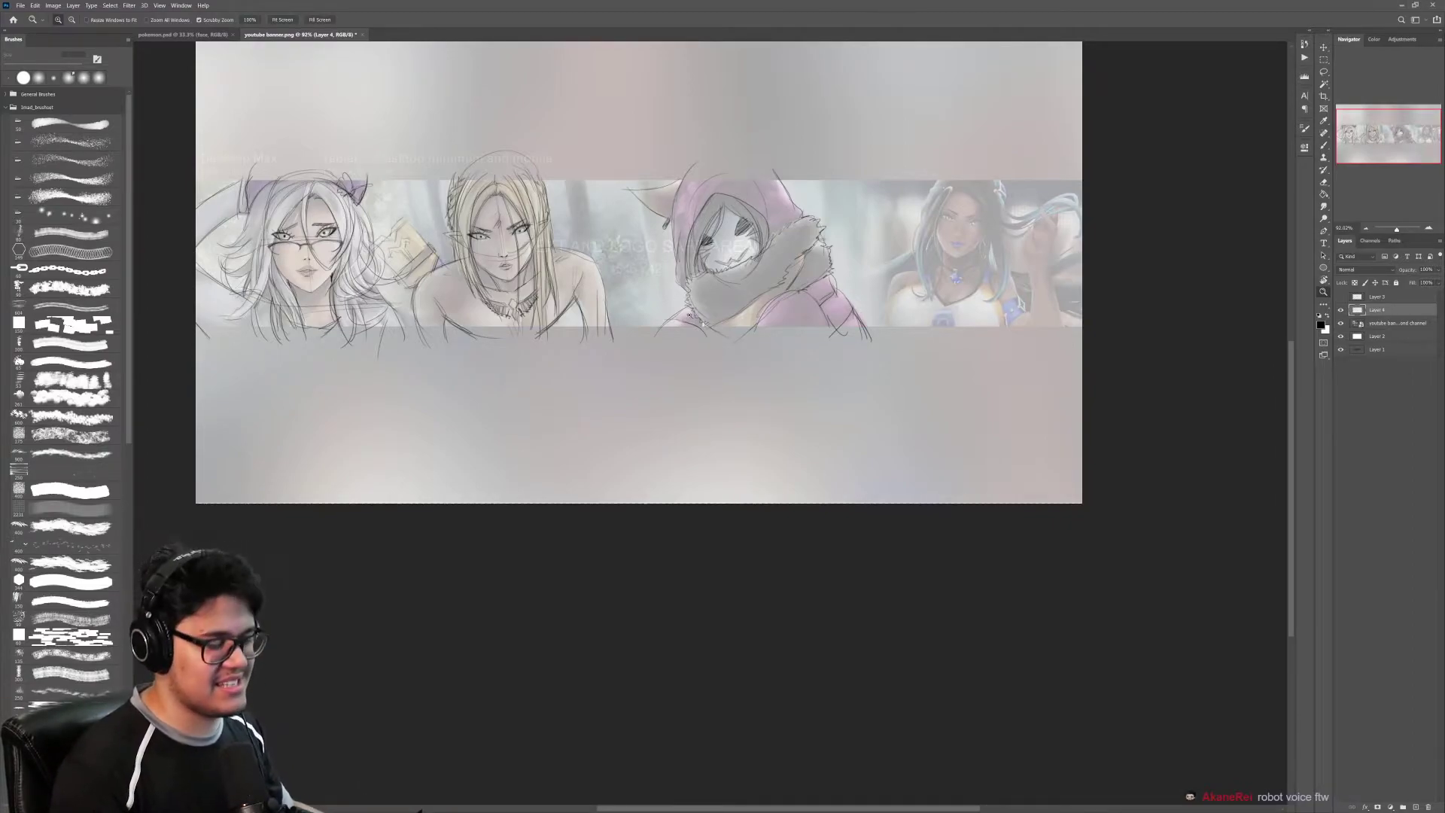
Step: Move on to the blue-haired character and sketch the head oval and jawline over the face
drag(587, 270, 644, 270)
key(b)
mouse_move(564, 235)
mouse_down()
mouse_move(624, 334)
mouse_move(638, 426)
mouse_up()
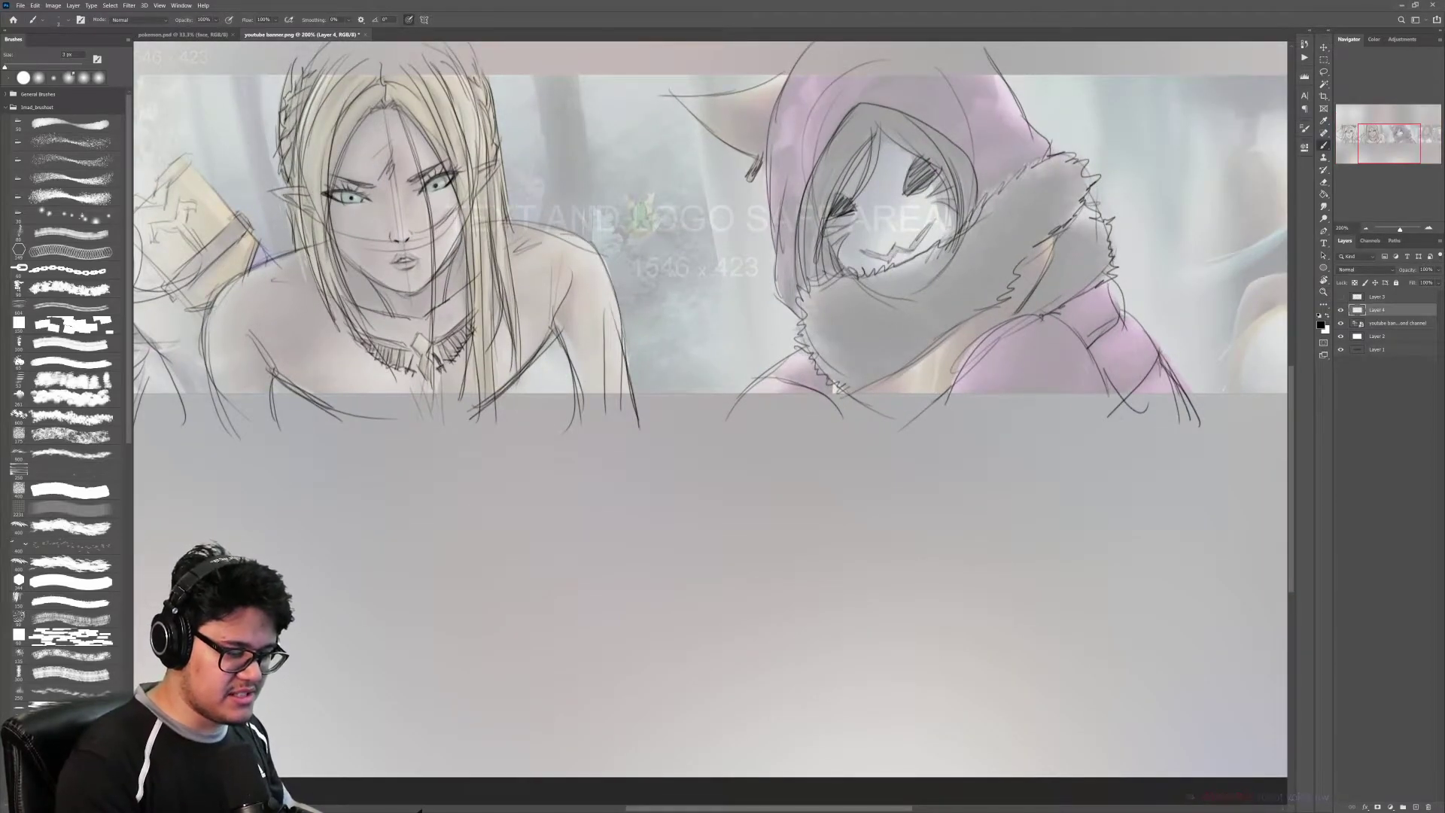
drag(1262, 264, 583, 345)
key(z)
drag(614, 412, 632, 413)
drag(750, 257, 702, 293)
drag(703, 293, 710, 293)
key(b)
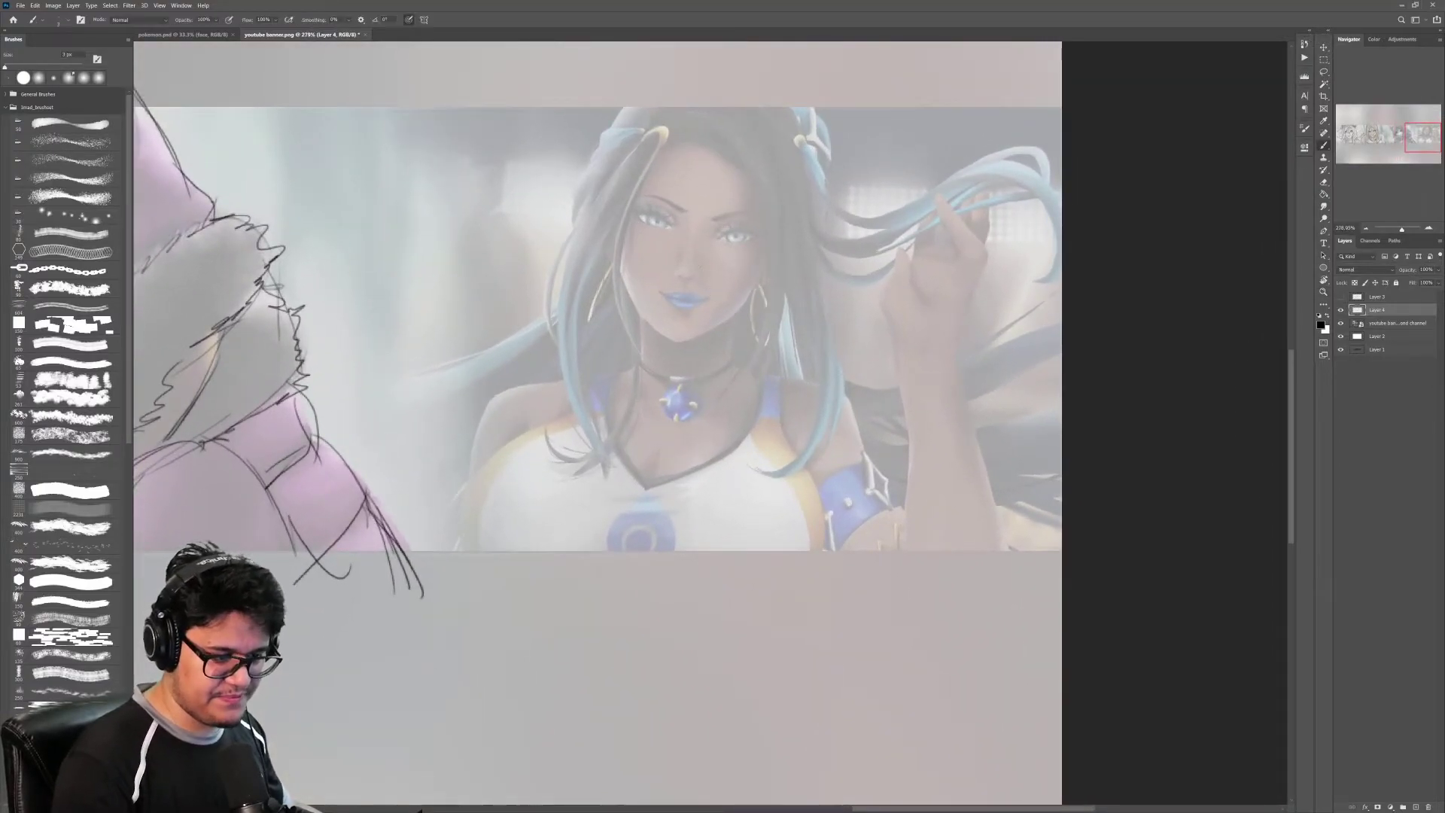
key(z)
drag(680, 219, 707, 218)
key(b)
mouse_move(570, 271)
mouse_down()
mouse_move(611, 374)
mouse_move(675, 425)
mouse_move(782, 361)
mouse_move(824, 293)
mouse_up()
mouse_move(783, 360)
mouse_down()
mouse_move(825, 287)
mouse_move(790, 357)
mouse_up()
mouse_move(542, 371)
mouse_down()
mouse_move(531, 150)
mouse_move(581, 86)
mouse_up()
mouse_move(535, 348)
mouse_down()
mouse_move(551, 114)
mouse_move(614, 59)
mouse_up()
drag(750, 80, 840, 212)
drag(789, 98, 811, 335)
drag(837, 197, 799, 363)
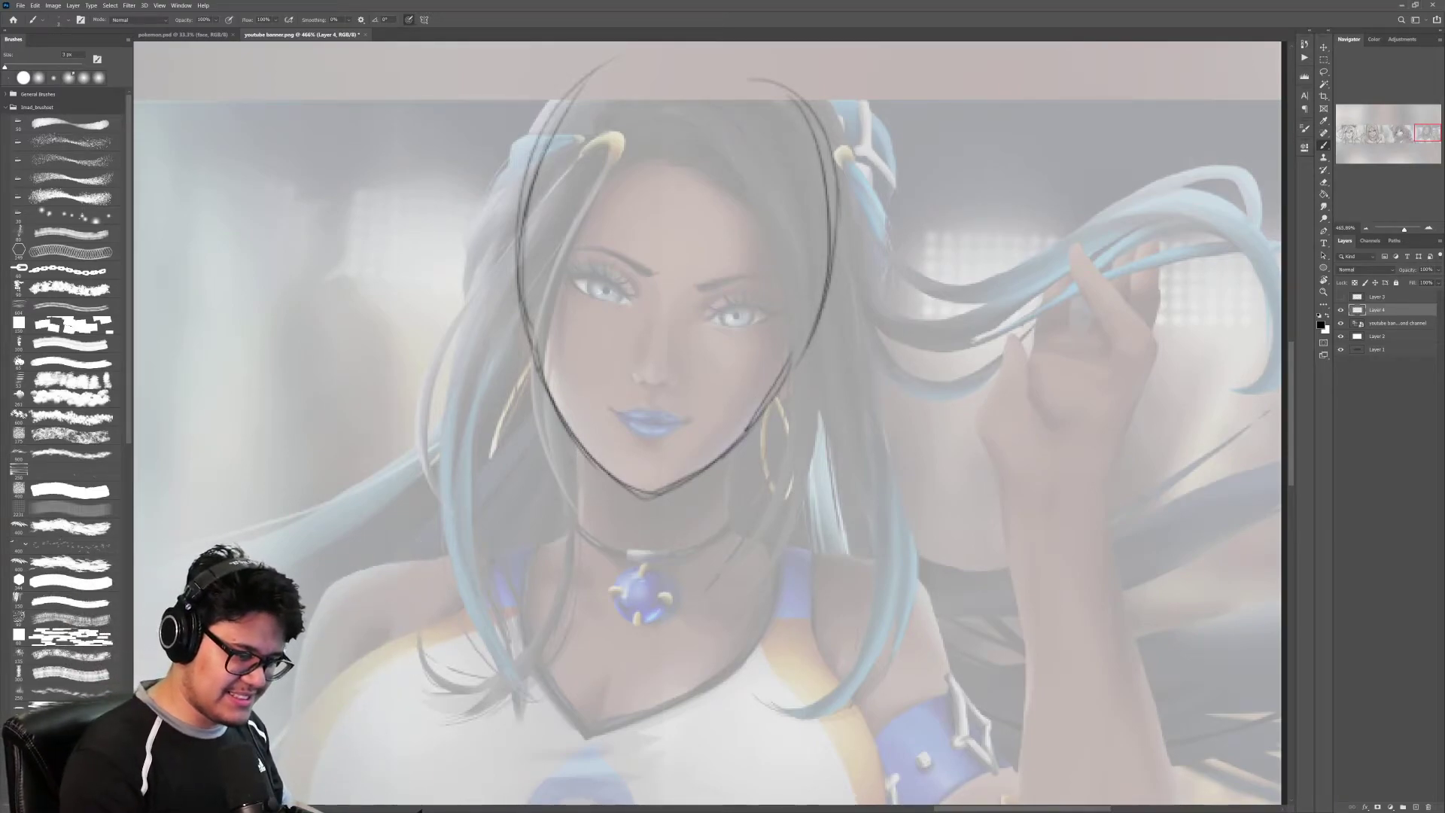
Step: Draw the long hair strands falling from the gold clip past the cheek, down to the choker and chest
drag(615, 162, 555, 414)
drag(584, 237, 624, 580)
drag(530, 335, 598, 553)
mouse_move(602, 173)
mouse_down()
mouse_move(536, 433)
mouse_move(527, 388)
mouse_move(489, 598)
mouse_move(564, 726)
mouse_up()
drag(482, 466, 553, 718)
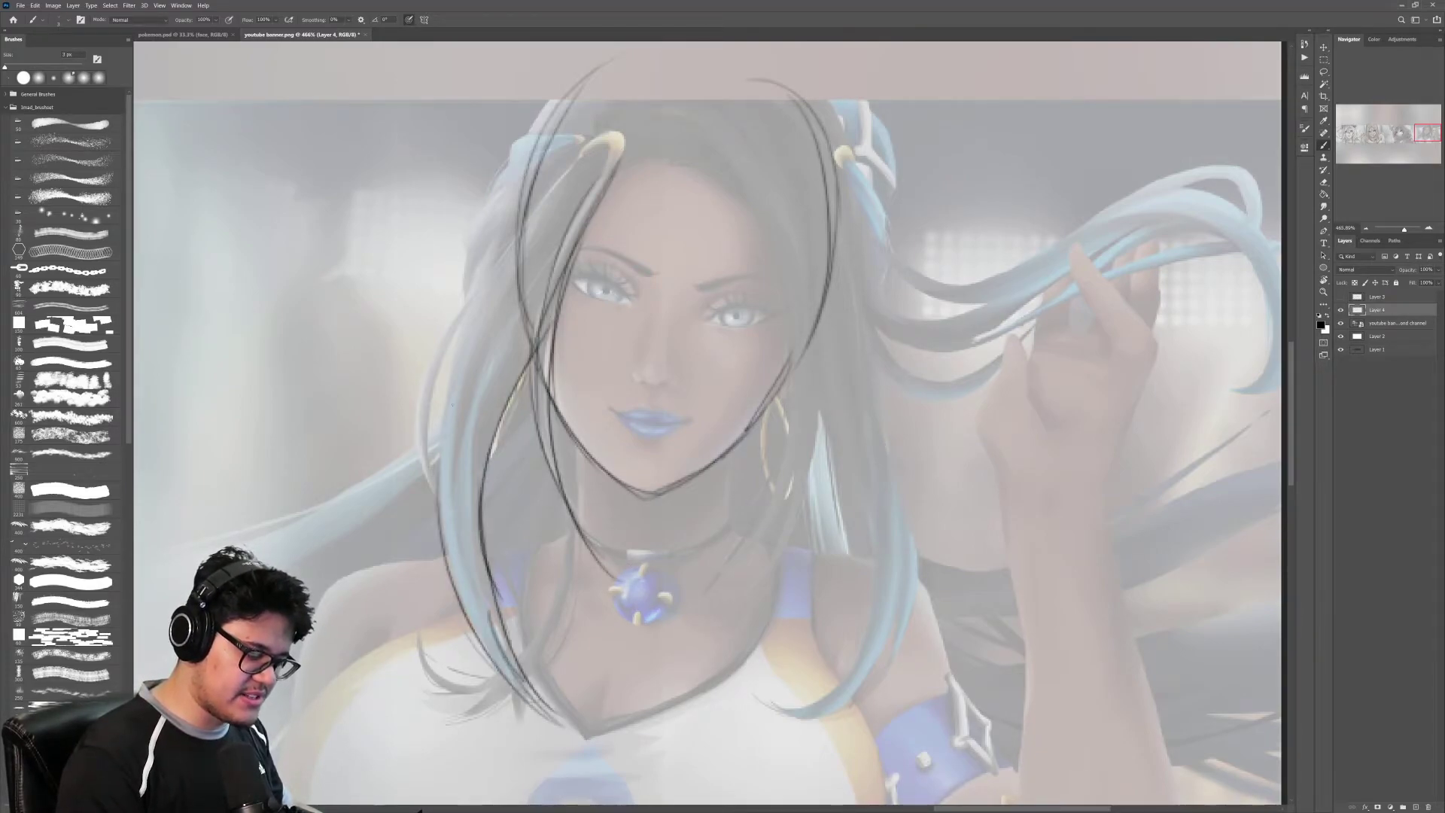
Step: Outline the outer edge of the clipped blue hair lock and trace the gold clip above the forehead
drag(520, 233, 443, 549)
drag(598, 147, 449, 377)
mouse_move(607, 143)
mouse_down()
mouse_move(596, 208)
mouse_move(616, 127)
mouse_up()
drag(482, 290, 415, 474)
drag(426, 459, 439, 503)
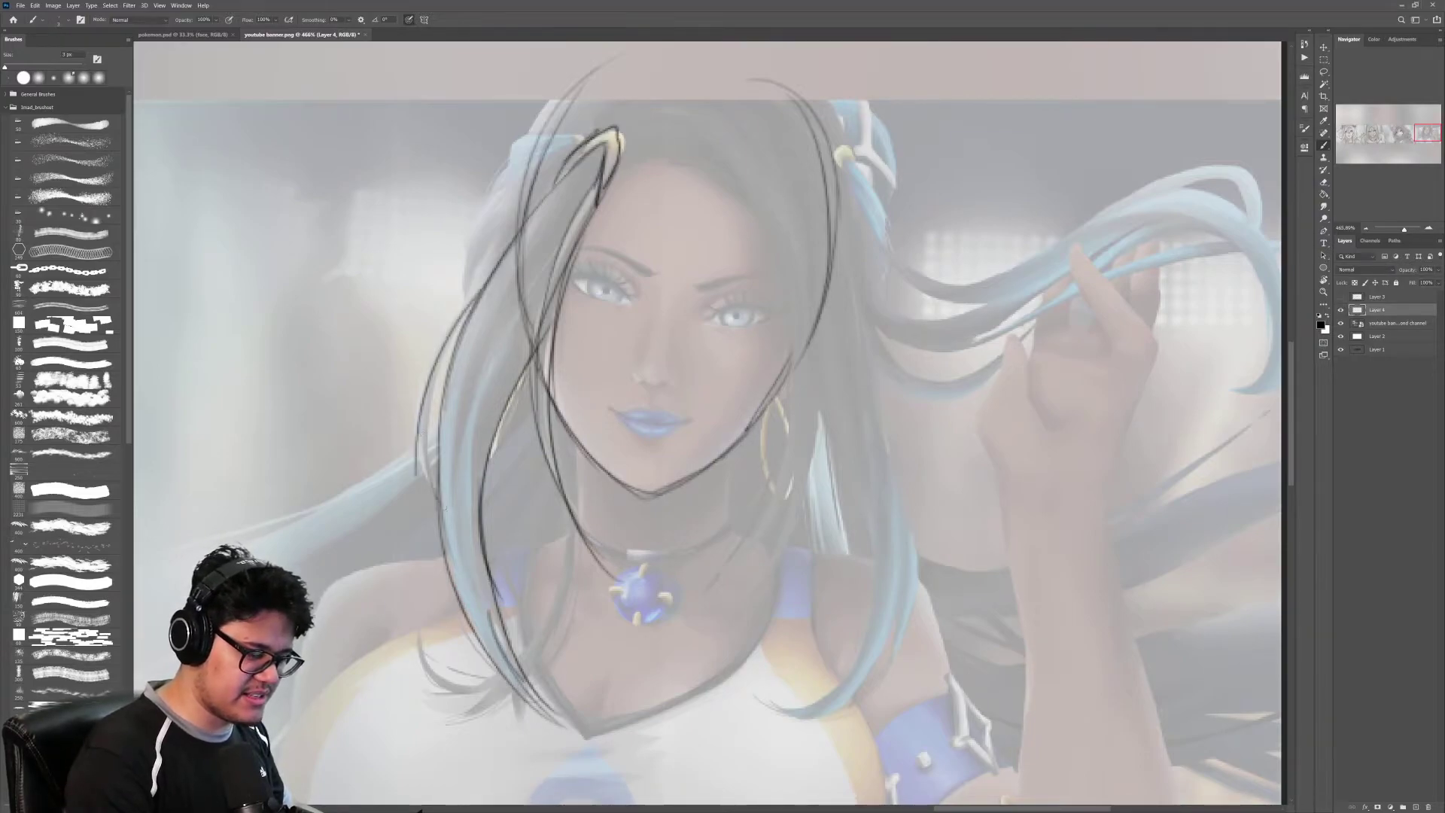
Step: Thicken the lock's outer edge with extra strands and add short strokes around the hoop earring on that side
drag(461, 339, 424, 508)
drag(472, 303, 431, 486)
drag(530, 364, 498, 444)
drag(530, 388, 486, 469)
drag(519, 418, 481, 476)
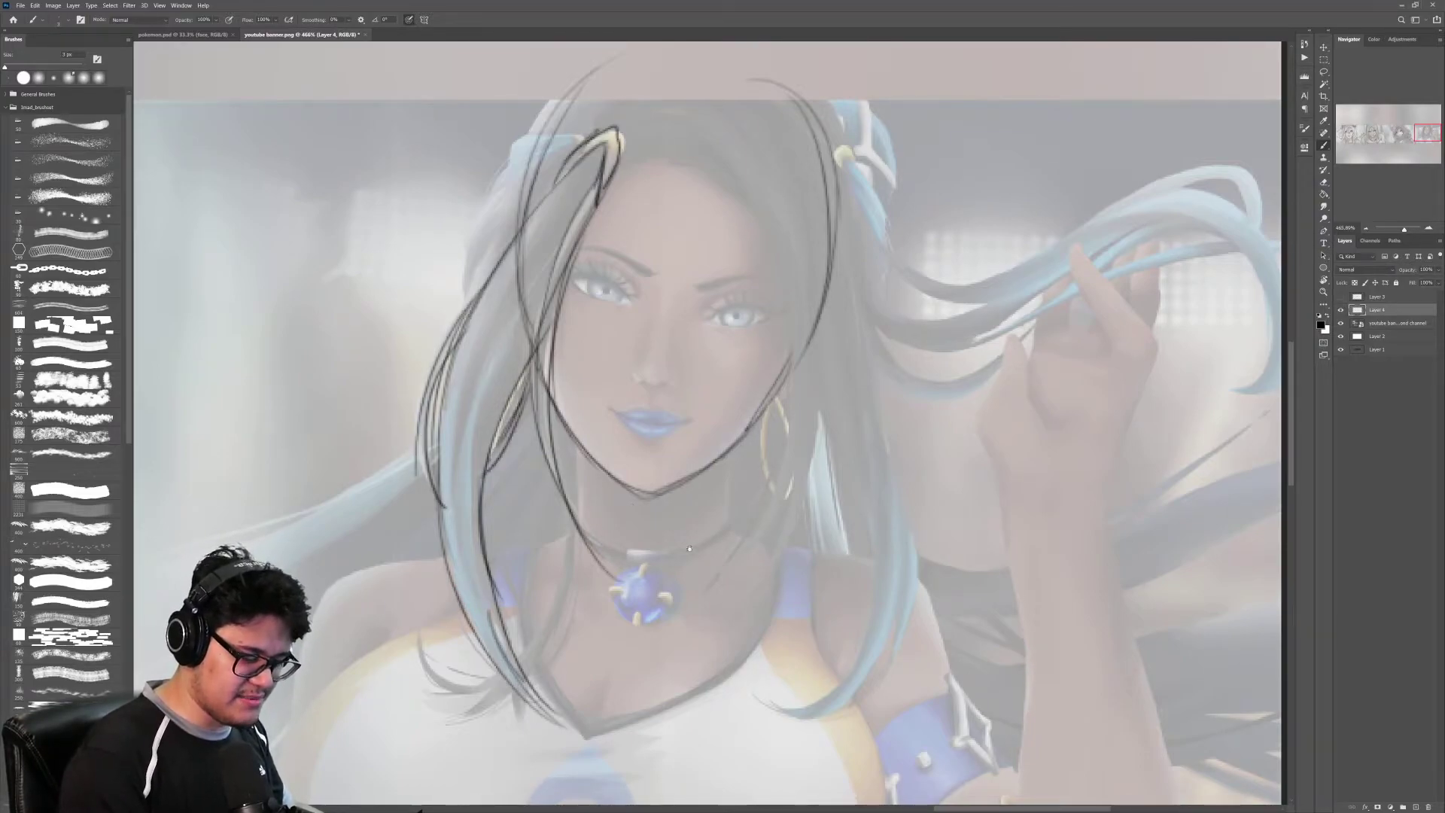
Step: Sketch the lower end of the long lock with curled tips over the white top
mouse_move(580, 454)
mouse_down()
mouse_move(585, 366)
mouse_move(583, 456)
mouse_move(498, 641)
mouse_up()
mouse_move(536, 602)
mouse_down()
mouse_move(455, 625)
mouse_move(427, 572)
mouse_up()
drag(514, 585, 431, 573)
drag(429, 575, 419, 556)
drag(512, 572, 551, 451)
drag(531, 349, 521, 583)
Step: Undo the last four strokes, and redraw the lock's inner strands and flicked tips over the chest
key(ctrl+z)
key(ctrl+z)
key(ctrl+z)
key(ctrl+z)
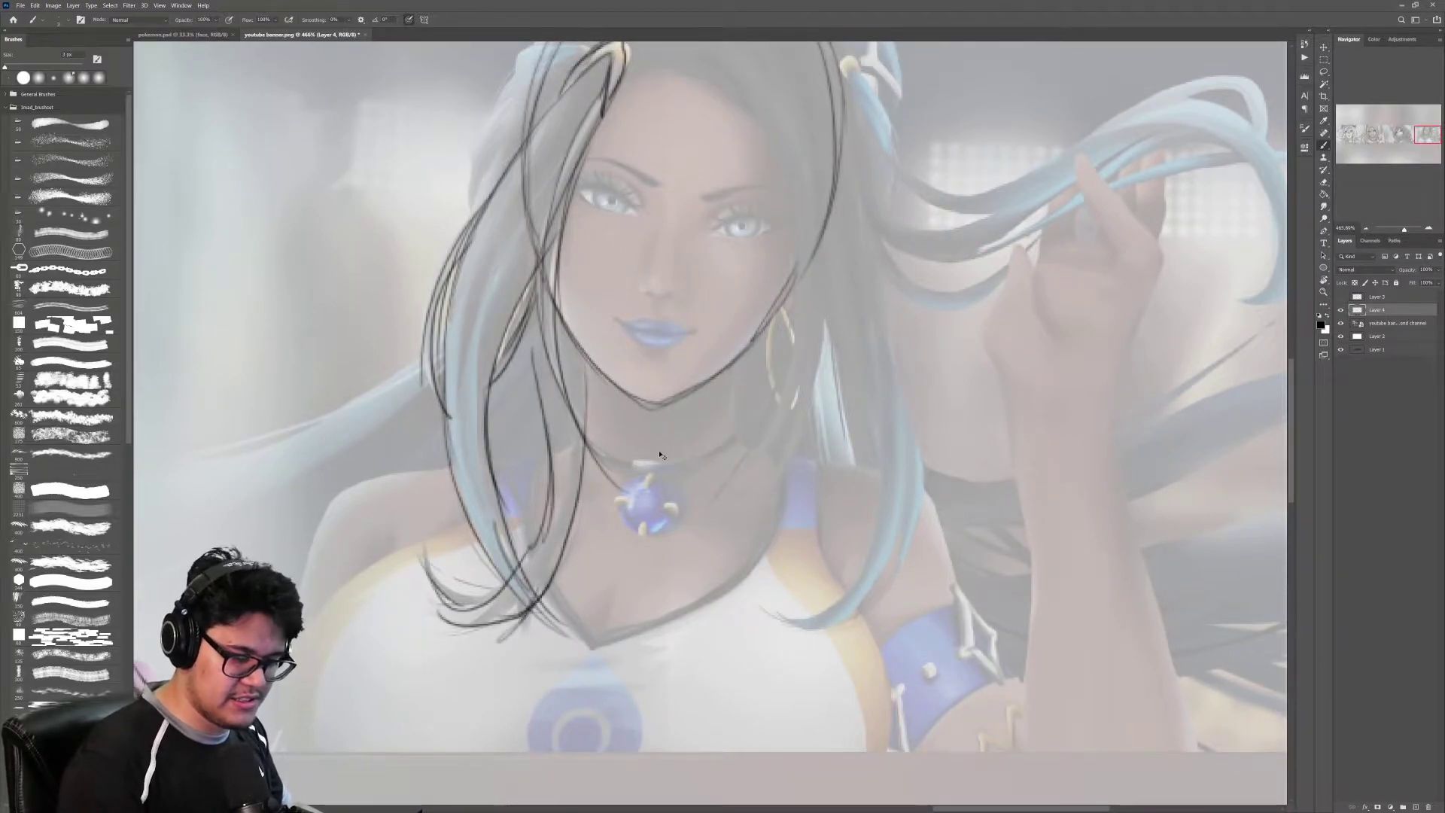
drag(566, 400, 552, 547)
drag(559, 327, 571, 472)
mouse_move(551, 530)
mouse_down()
mouse_move(485, 593)
mouse_move(424, 569)
mouse_up()
drag(486, 611, 426, 534)
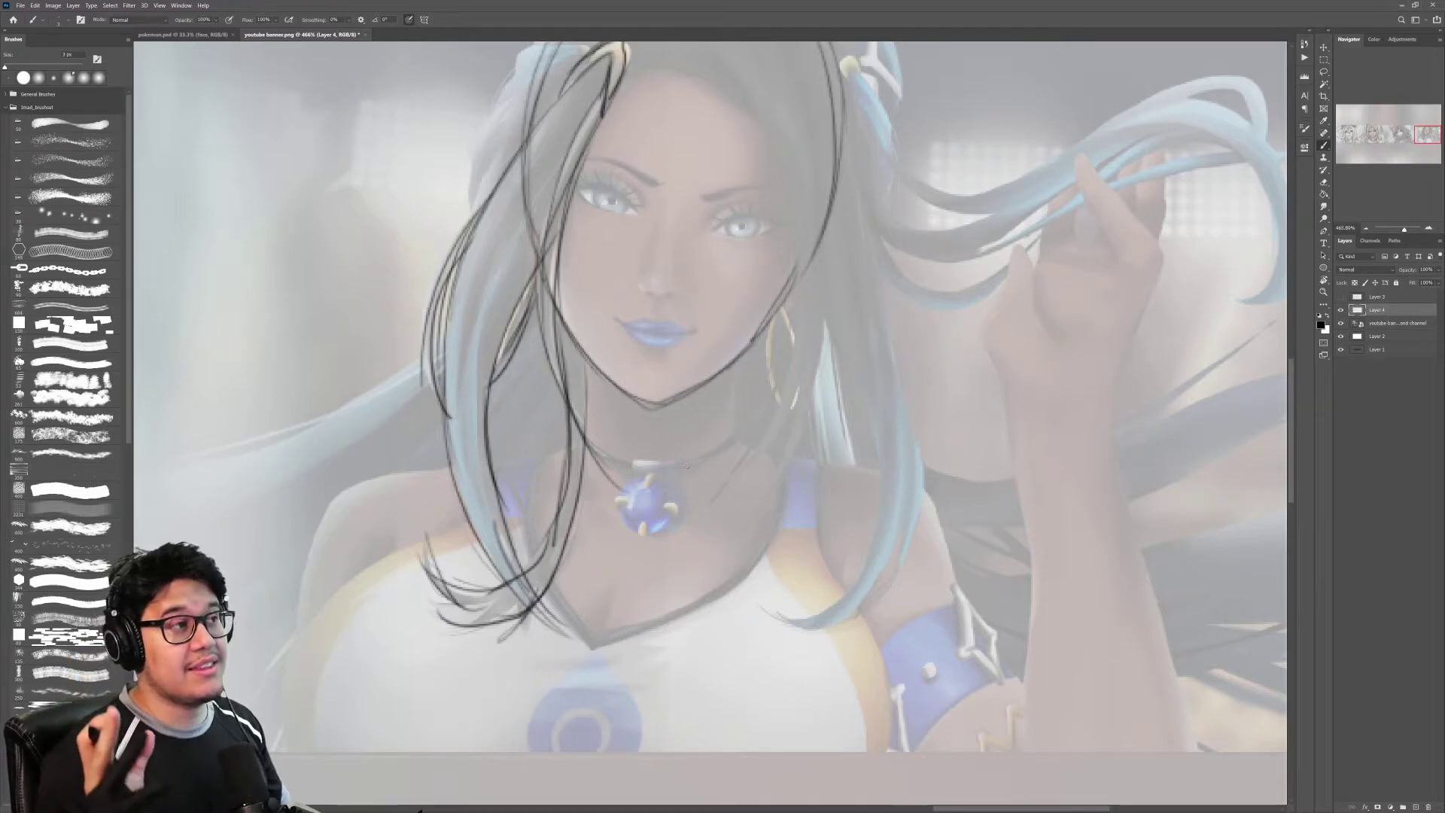
Step: Trace the hairline from the gold clip across the forehead and down the far side of the face
drag(785, 425, 721, 523)
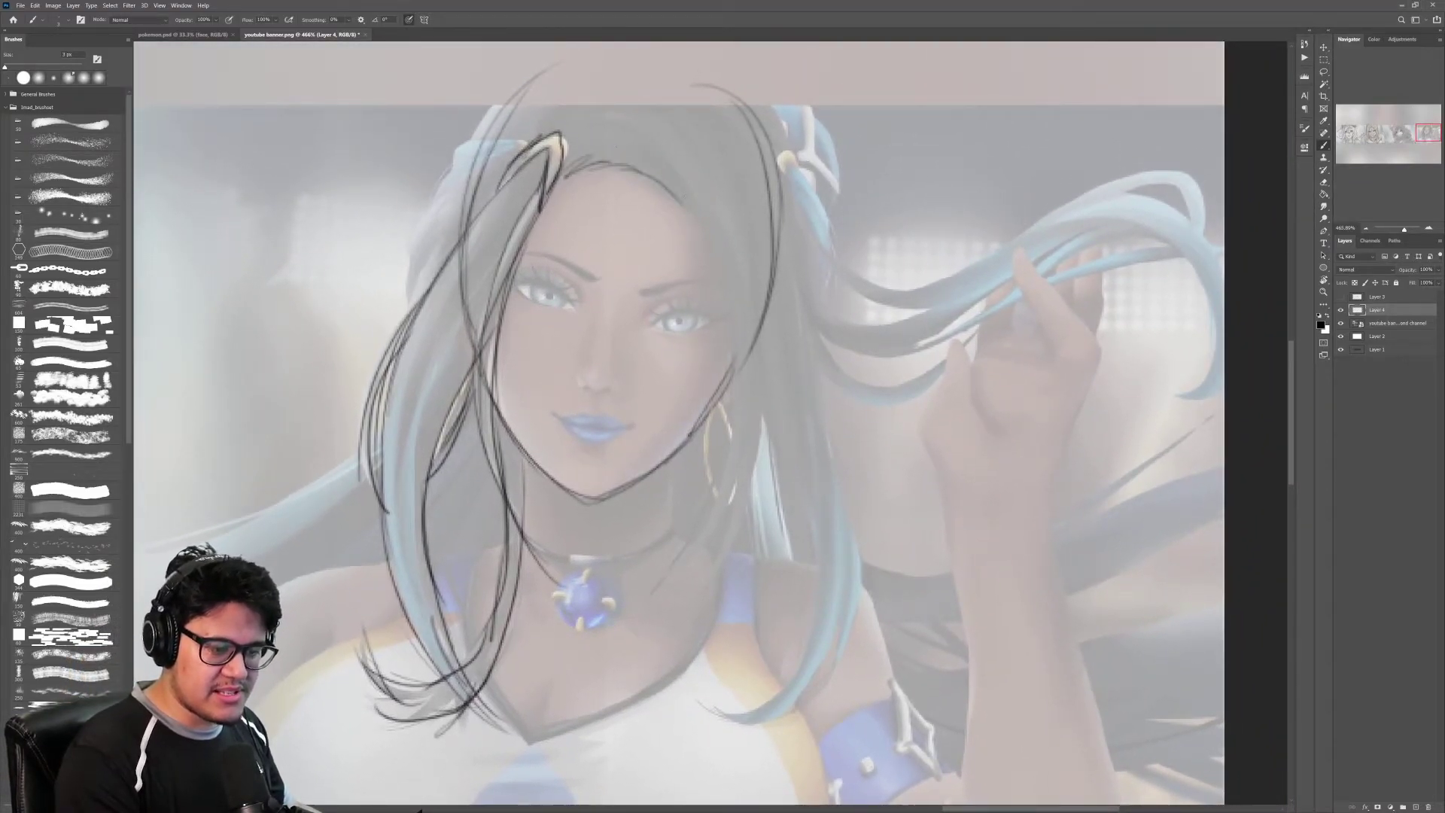
drag(566, 174, 632, 131)
drag(578, 160, 655, 146)
drag(605, 150, 683, 184)
mouse_move(648, 167)
mouse_down()
mouse_move(698, 204)
mouse_move(734, 290)
mouse_up()
drag(682, 194, 741, 405)
Step: Draw long strands from the crown past the far cheek, tapering toward the blue shoulder strap
drag(739, 301, 681, 564)
mouse_move(732, 459)
mouse_down()
mouse_move(636, 617)
mouse_move(672, 621)
mouse_up()
drag(734, 506, 660, 648)
drag(772, 401, 745, 514)
drag(772, 290, 745, 516)
mouse_move(775, 202)
mouse_down()
mouse_move(766, 403)
mouse_move(722, 545)
mouse_up()
mouse_move(687, 128)
mouse_down()
mouse_move(709, 151)
mouse_move(751, 346)
mouse_up()
drag(662, 98, 699, 117)
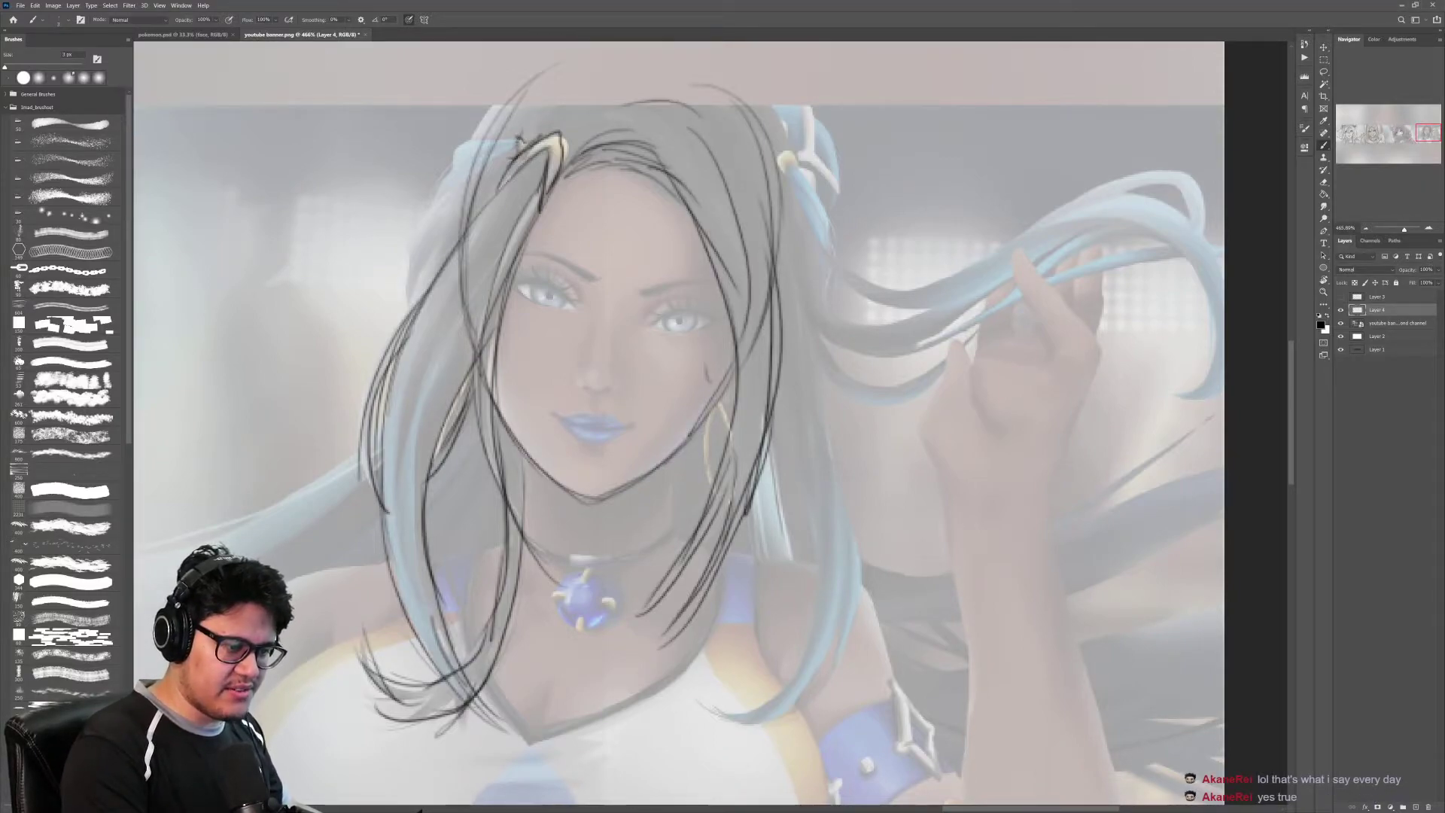
Step: Sketch the blue hair behind the gold clip, with loose strokes up to the crown above the old banner
mouse_move(523, 148)
mouse_down()
mouse_move(395, 247)
mouse_move(393, 347)
mouse_up()
drag(501, 182, 418, 259)
drag(535, 86, 466, 143)
drag(553, 95, 524, 103)
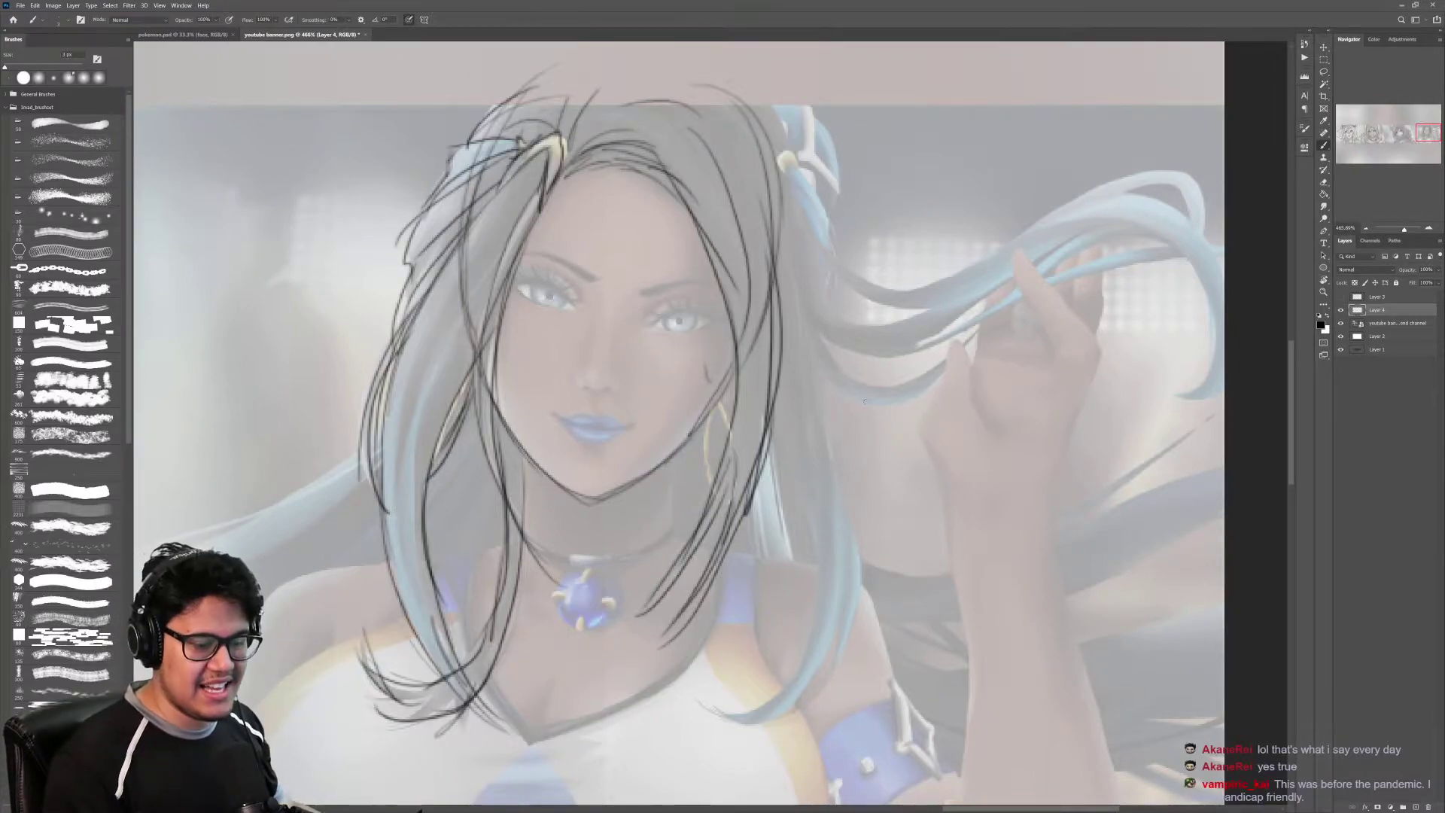
Step: Draw the long outer hair lock on the raised-hand side, down to its curled blue tip on the white top
mouse_move(776, 112)
mouse_down()
mouse_move(809, 191)
mouse_move(827, 333)
mouse_up()
mouse_move(814, 248)
mouse_down()
mouse_move(828, 451)
mouse_move(799, 355)
mouse_move(784, 505)
mouse_up()
mouse_move(787, 437)
mouse_down()
mouse_move(715, 608)
mouse_move(669, 606)
mouse_move(793, 555)
mouse_up()
mouse_move(760, 613)
mouse_down()
mouse_move(833, 450)
mouse_move(771, 220)
mouse_up()
drag(796, 325, 760, 151)
mouse_move(753, 304)
mouse_down()
mouse_move(778, 453)
mouse_move(766, 455)
mouse_up()
mouse_move(748, 379)
mouse_down()
mouse_move(763, 452)
mouse_move(728, 464)
mouse_up()
Step: Trace the two hoop earrings on either side of the blue-haired character's face
drag(685, 301, 677, 402)
drag(693, 307, 681, 401)
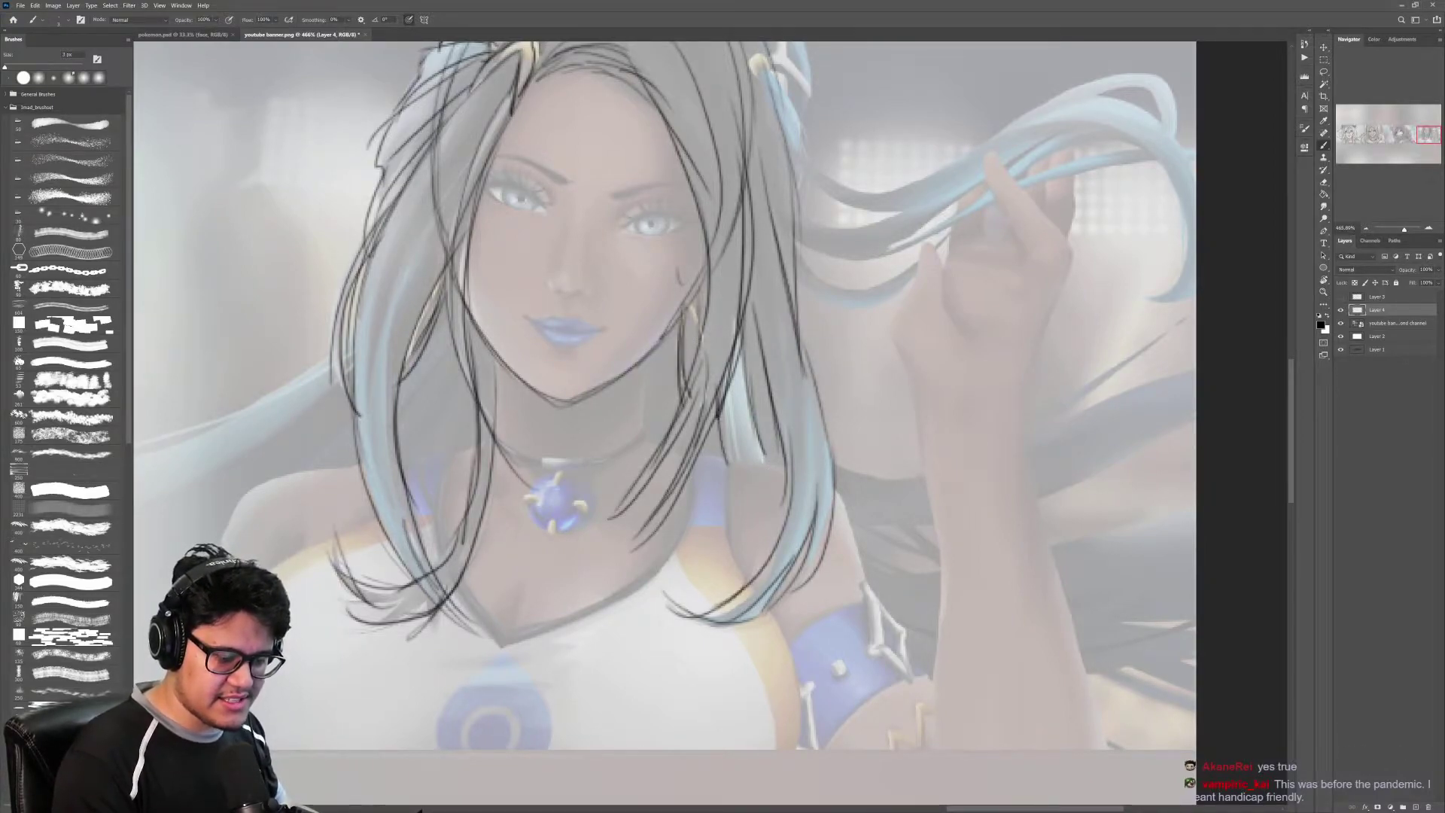
drag(442, 283, 405, 372)
drag(449, 278, 409, 365)
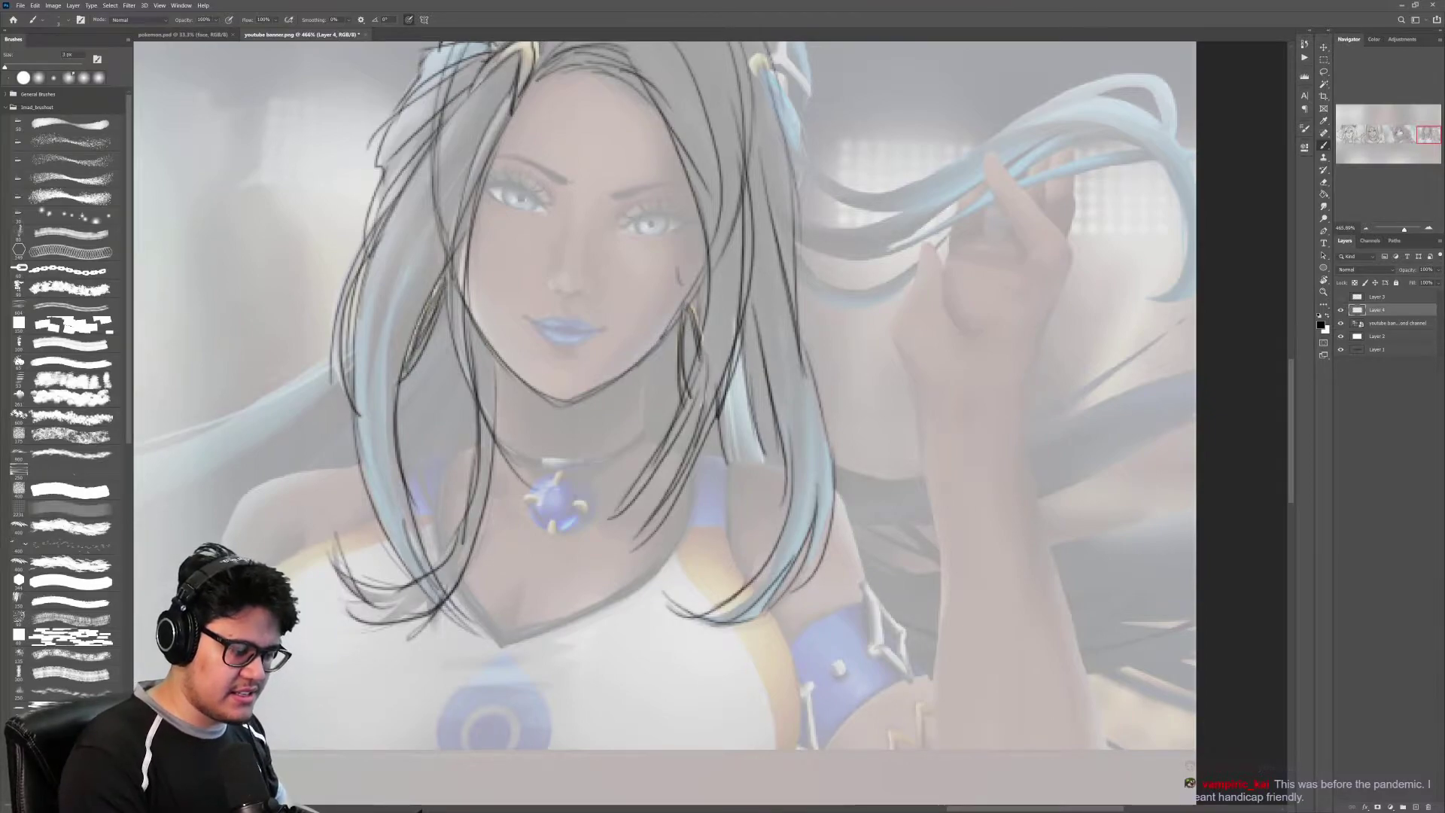
Step: Trace the blue-haired character's neck, shoulder line and upper arm on the raised-hand side
mouse_move(655, 348)
mouse_down()
mouse_move(643, 424)
mouse_move(684, 456)
mouse_move(741, 463)
mouse_up()
scroll(665, 395, down, 5)
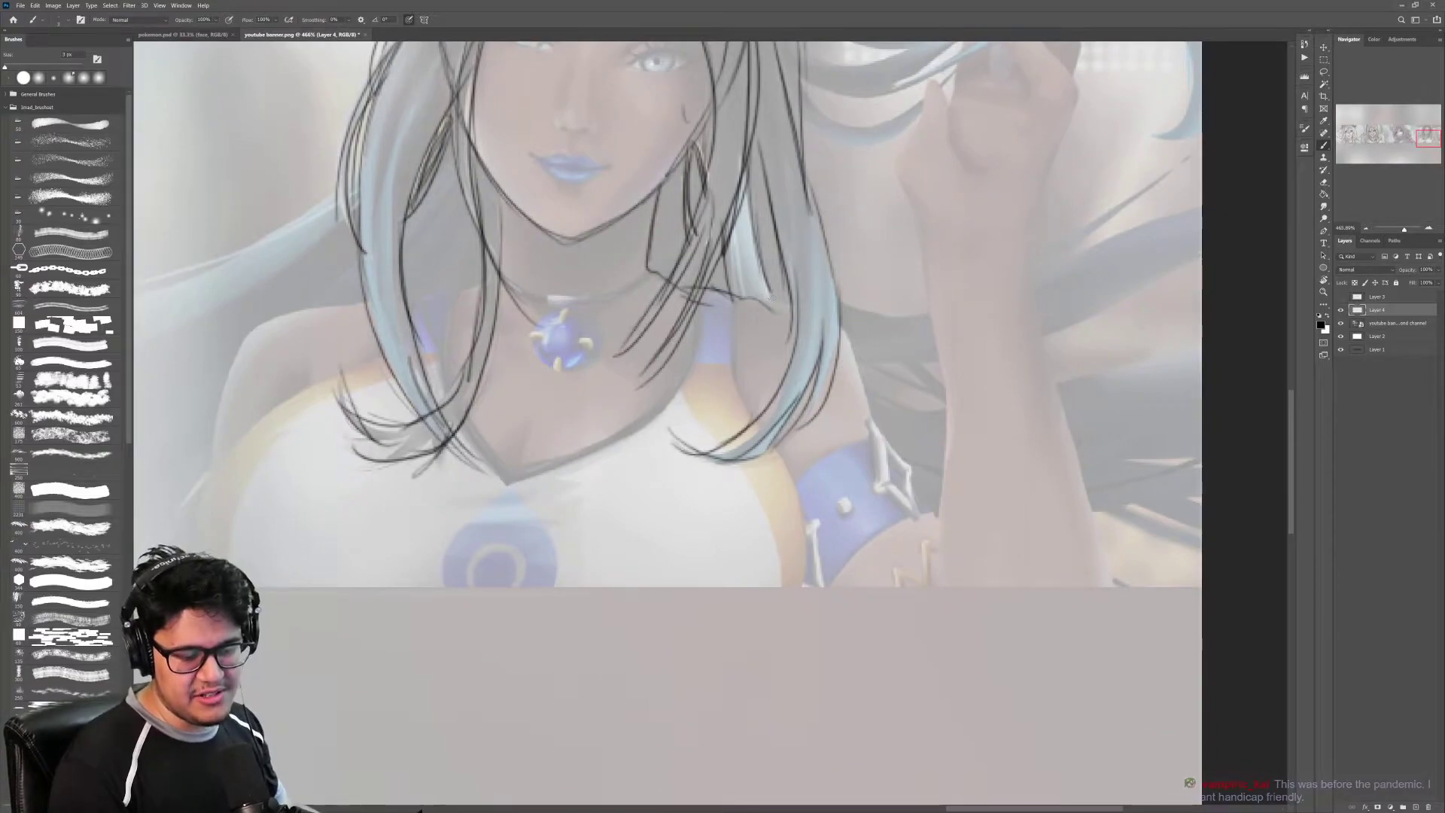
scroll(836, 416, up, 10)
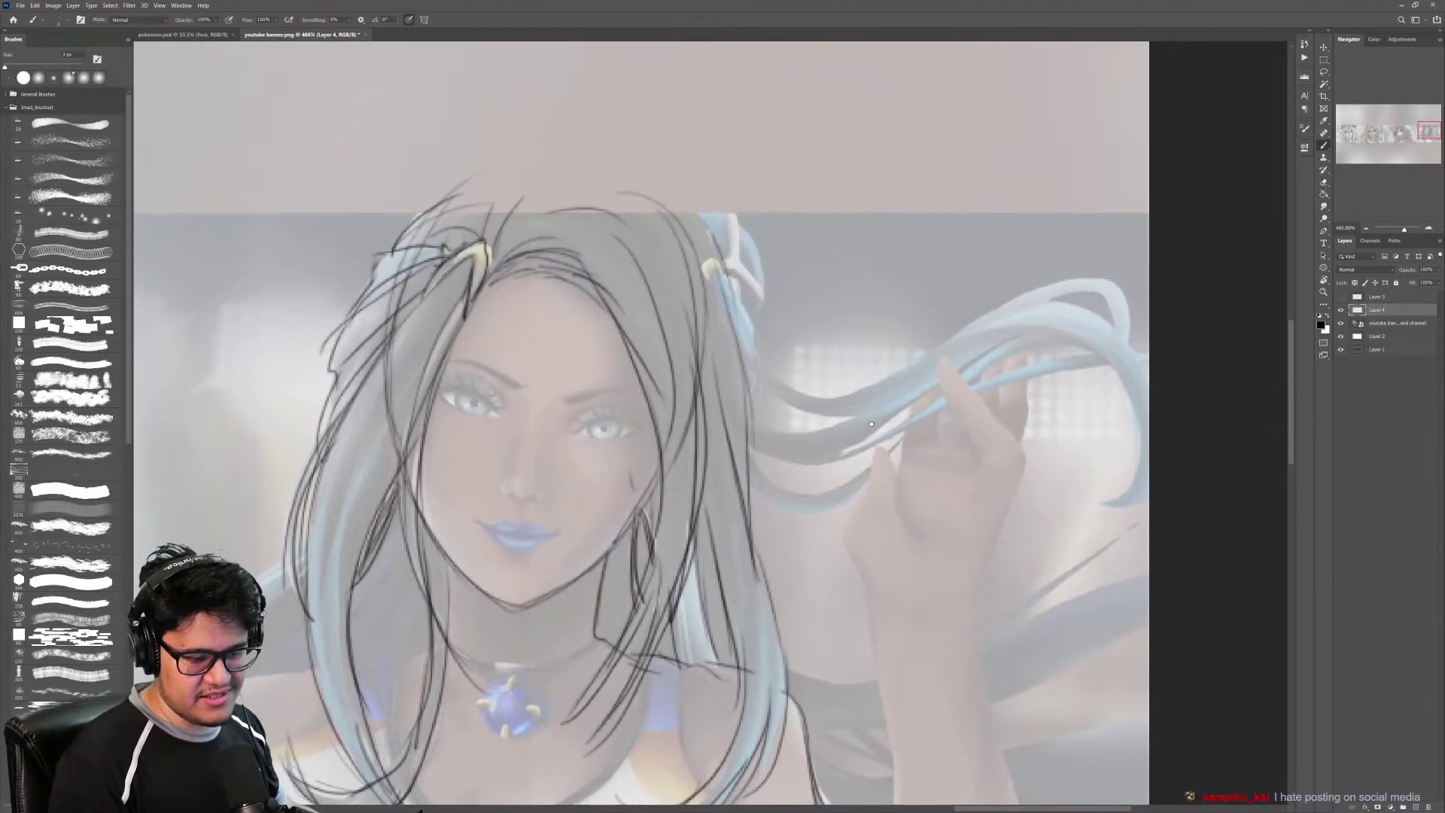
Step: Trace the hair clip on the raised-hand side, with its prongs and the blue hair curving around it
mouse_move(836, 416)
mouse_down()
mouse_move(839, 432)
mouse_move(853, 390)
mouse_up()
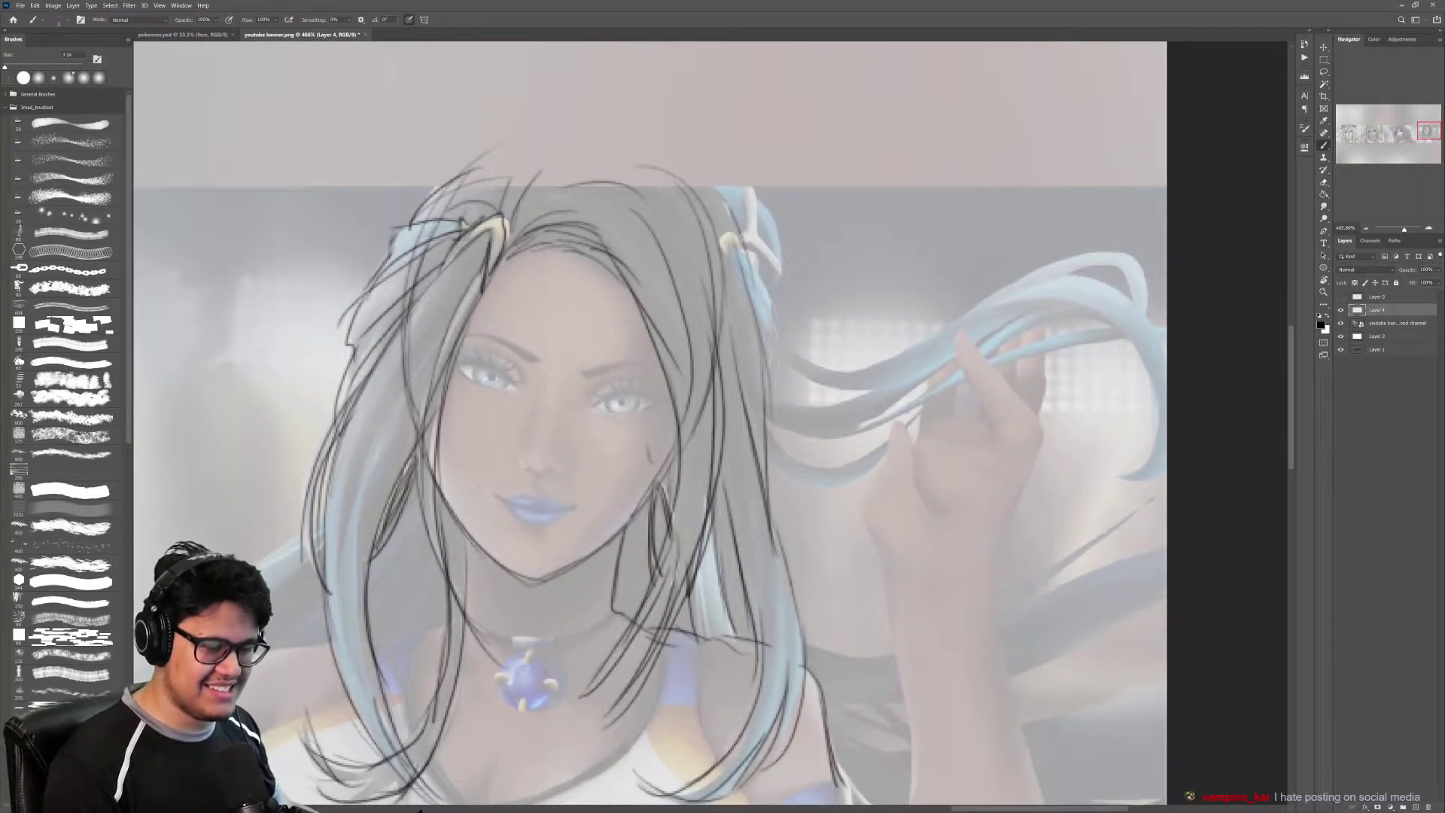
mouse_move(736, 250)
mouse_down()
mouse_move(774, 337)
mouse_move(771, 375)
mouse_up()
drag(751, 291, 765, 343)
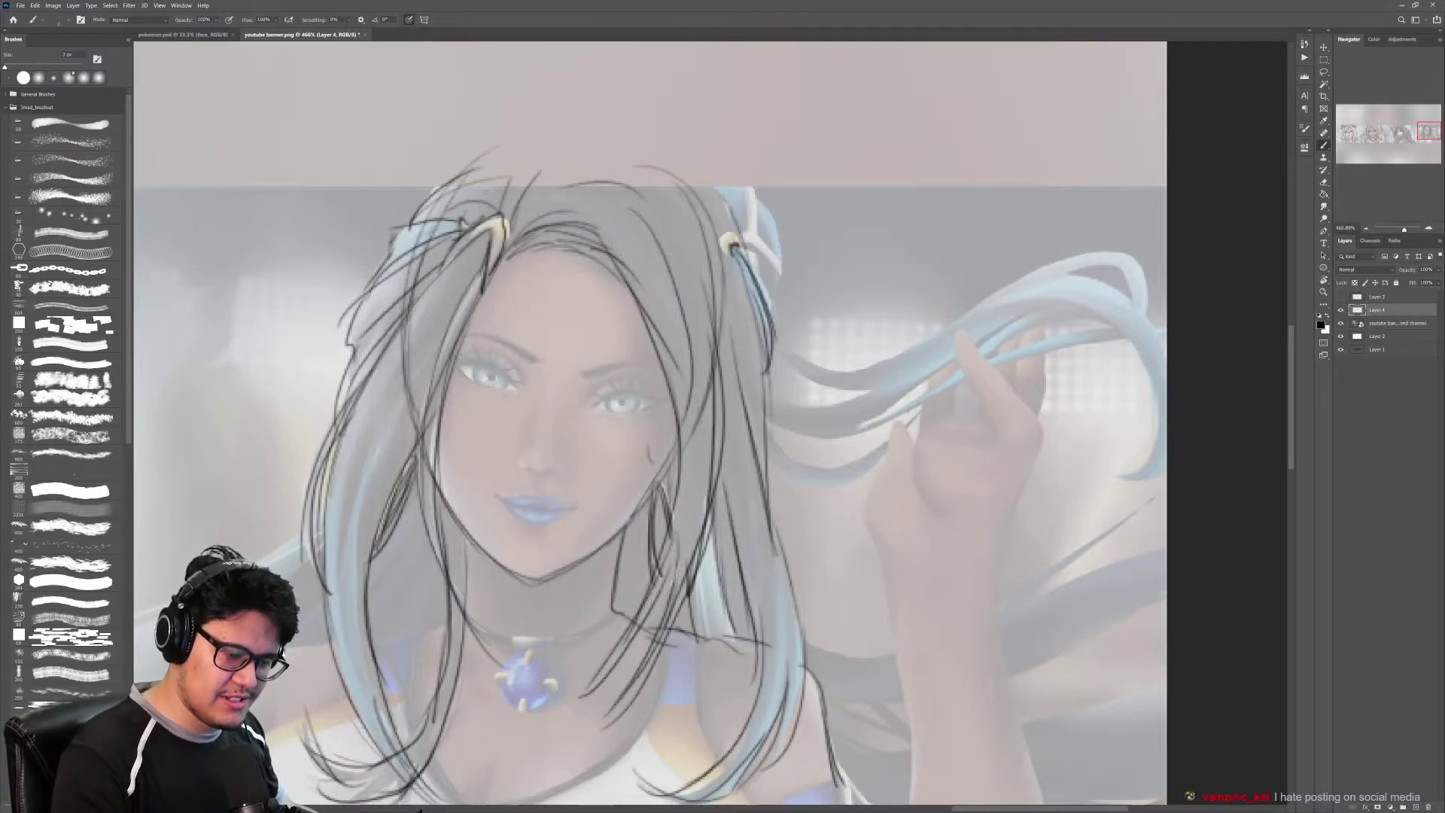
drag(751, 181, 782, 301)
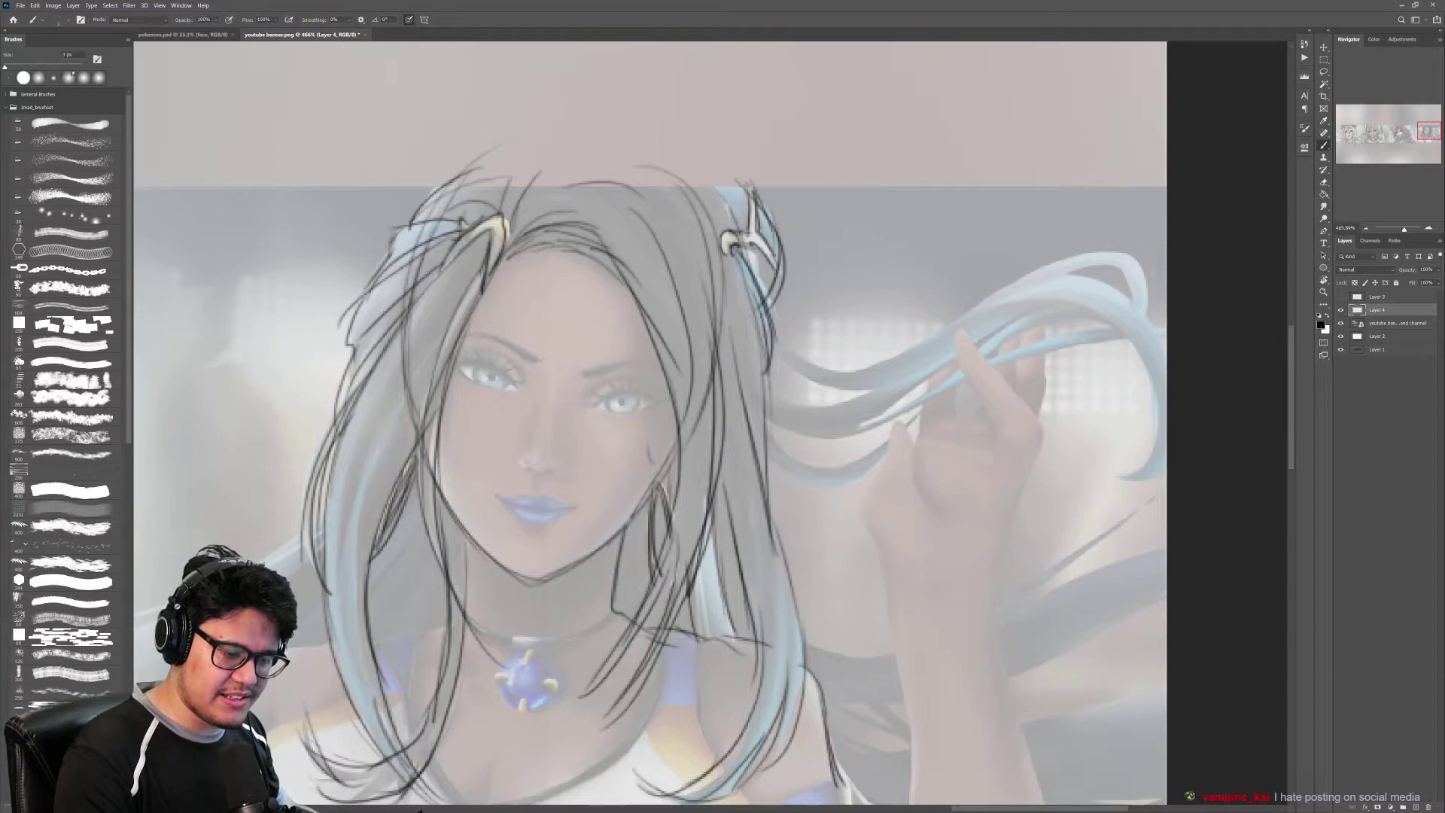
Step: Sketch the fingers of the raised hand over the old banner
key(z)
drag(822, 302, 850, 350)
mouse_move(1052, 428)
mouse_down()
mouse_move(742, 267)
mouse_move(670, 149)
mouse_up()
key(b)
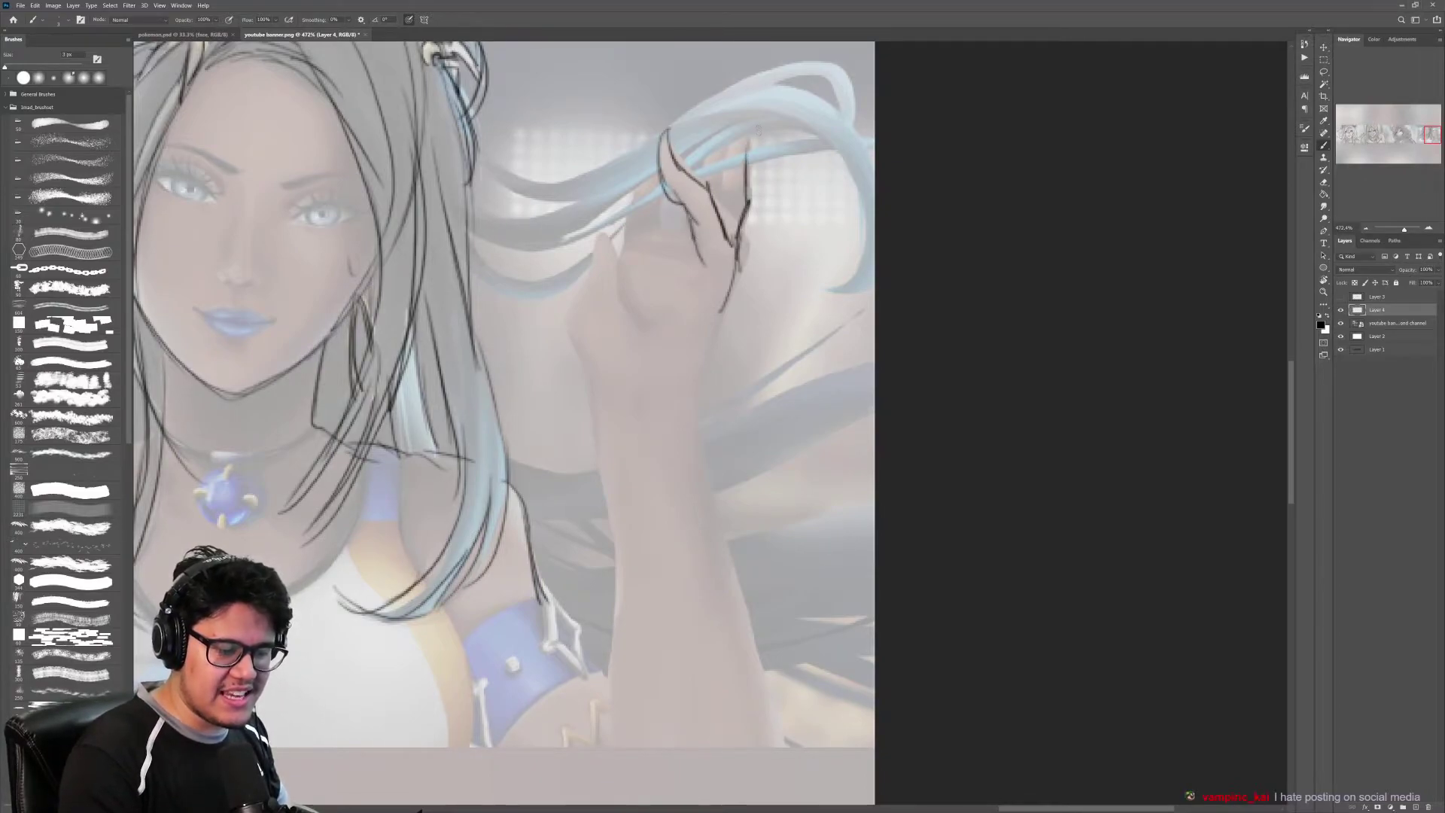
drag(760, 117, 724, 218)
mouse_move(711, 147)
mouse_down()
mouse_move(693, 197)
mouse_move(663, 220)
mouse_move(661, 180)
mouse_up()
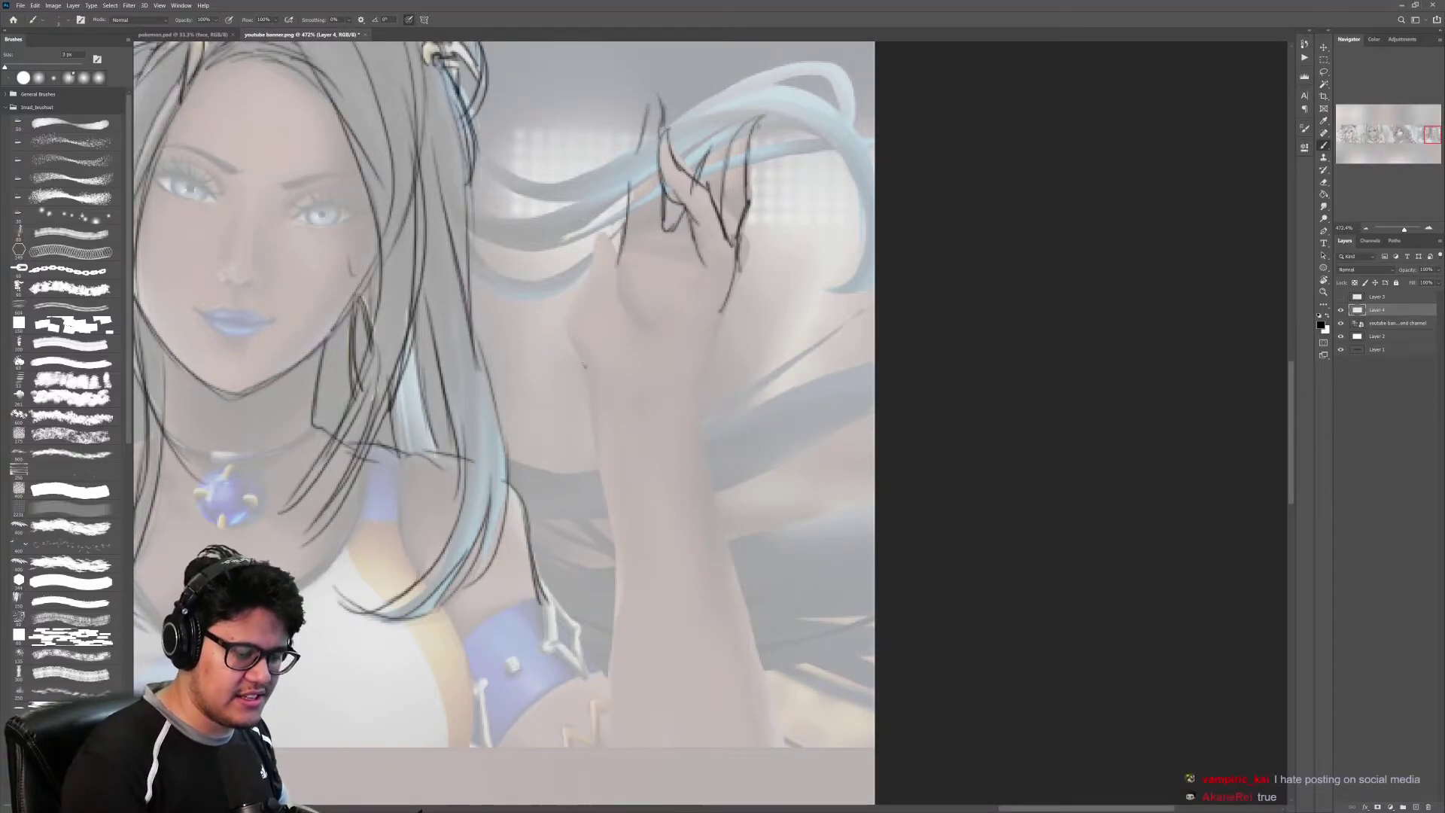
Step: Trace the thumb, wrist and both sides of the raised forearm, extending the lines below the old banner
mouse_move(584, 366)
mouse_down()
mouse_move(590, 228)
mouse_move(654, 352)
mouse_move(593, 390)
mouse_up()
drag(741, 273, 690, 421)
drag(595, 367, 619, 410)
mouse_move(619, 411)
mouse_down()
mouse_move(611, 294)
mouse_move(609, 460)
mouse_up()
drag(600, 348, 605, 568)
drag(606, 496, 602, 702)
drag(695, 295, 730, 475)
drag(718, 399, 771, 608)
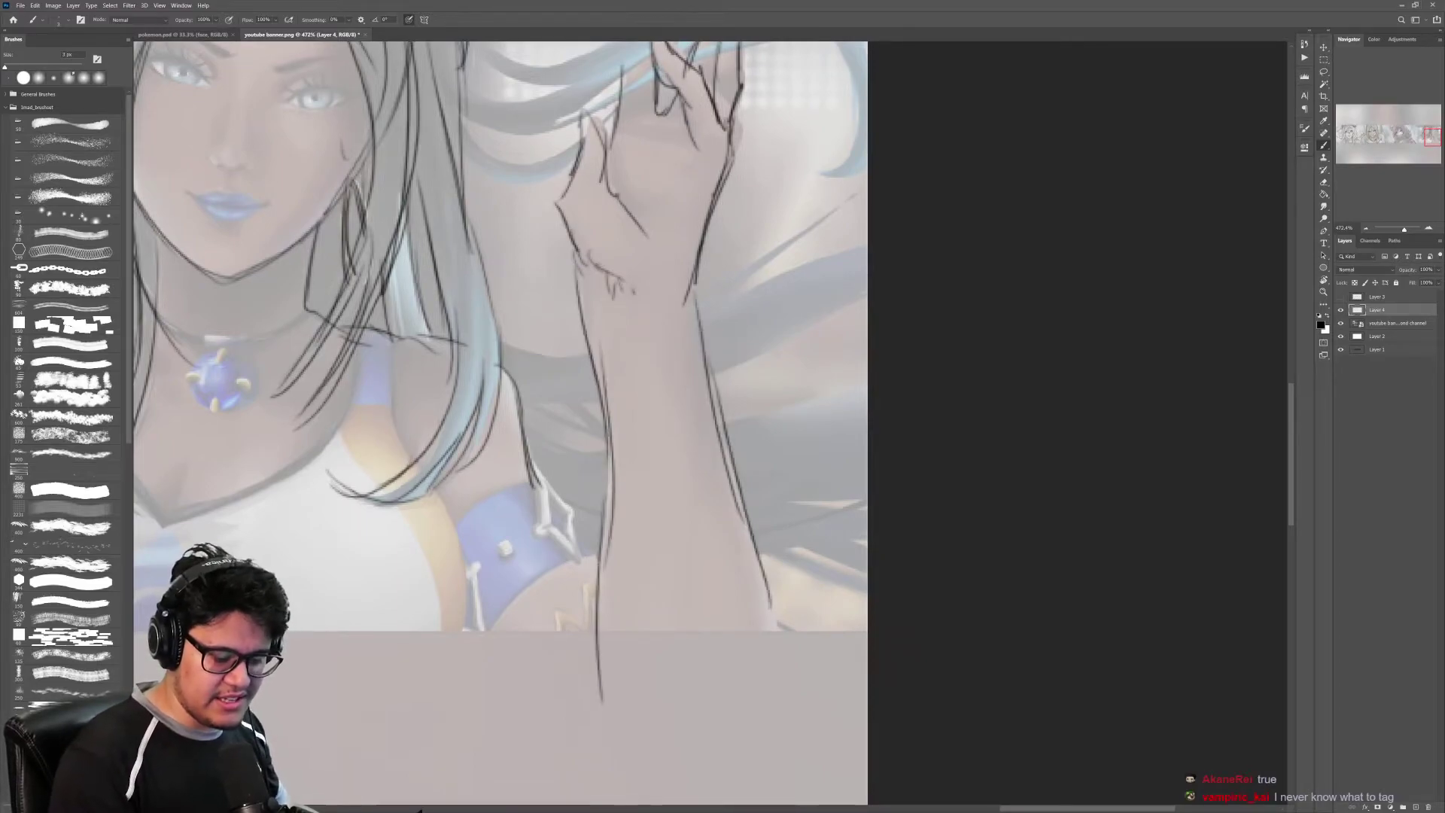
drag(747, 485, 811, 677)
Step: Refine the raised hand with construction lines across the palm and along the base of the thumb
key(z)
drag(836, 334, 781, 333)
key(b)
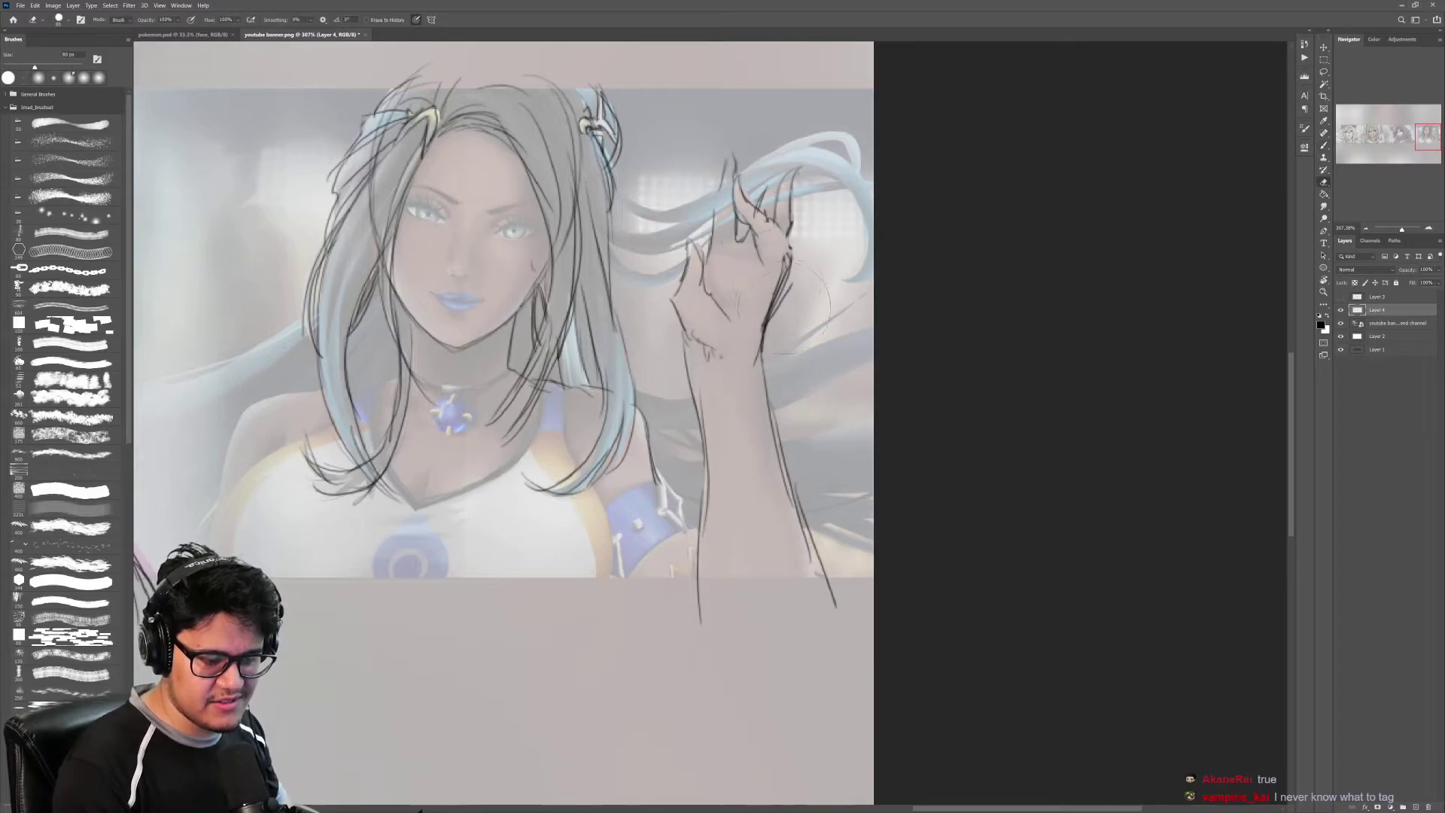
key(z)
drag(783, 325, 769, 325)
key(b)
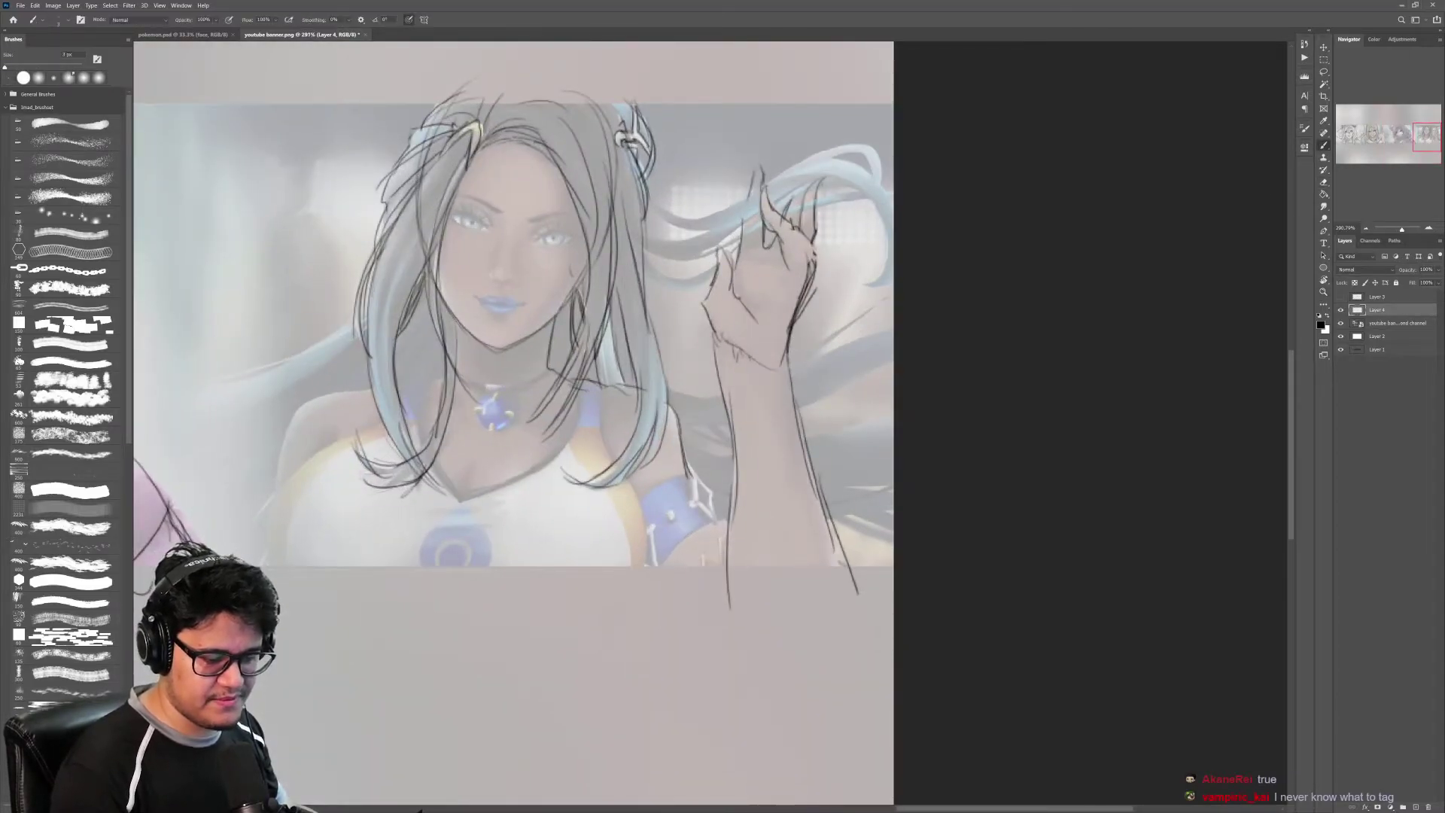
drag(732, 250, 720, 331)
drag(734, 253, 754, 259)
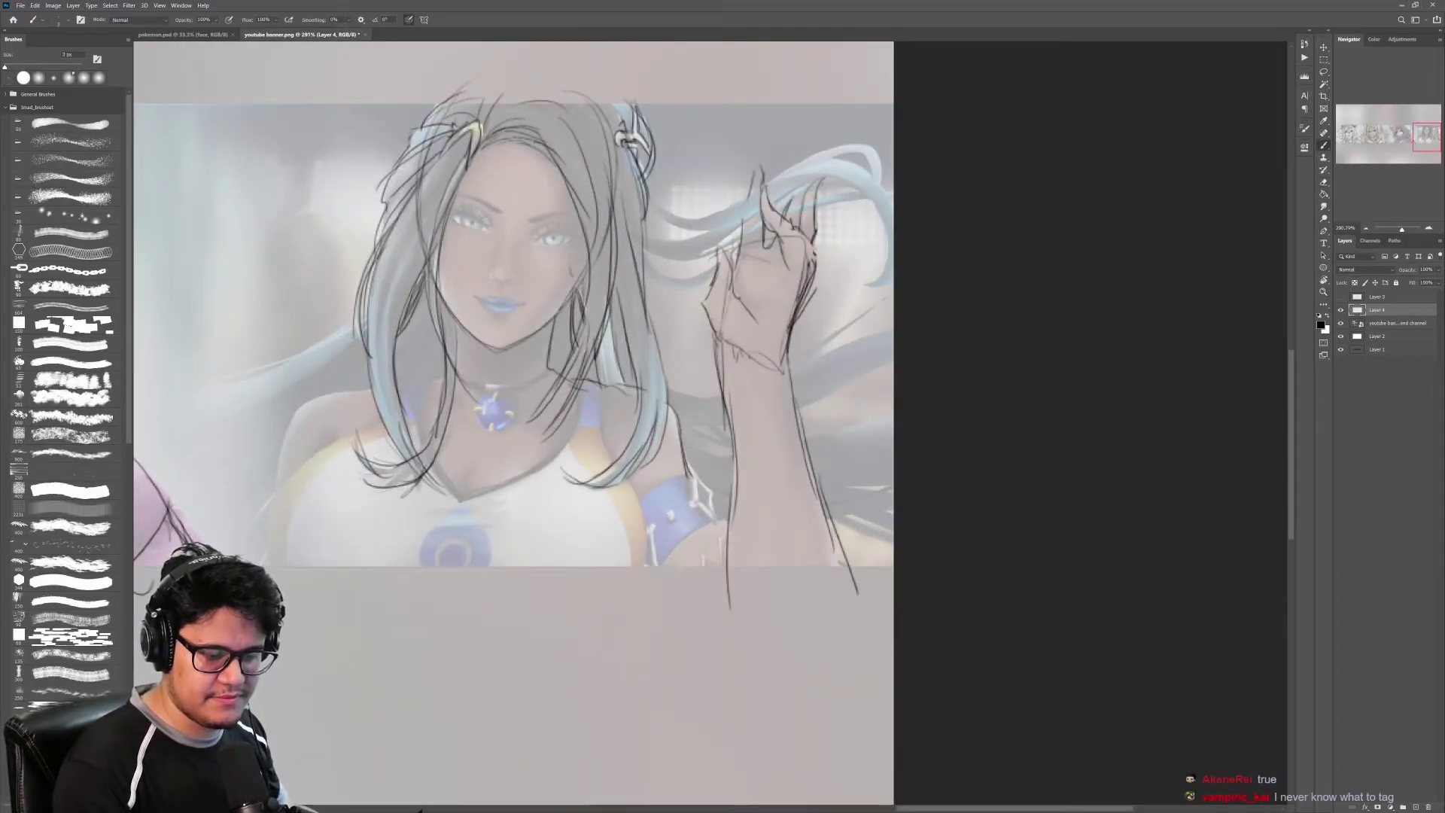
drag(835, 335, 839, 297)
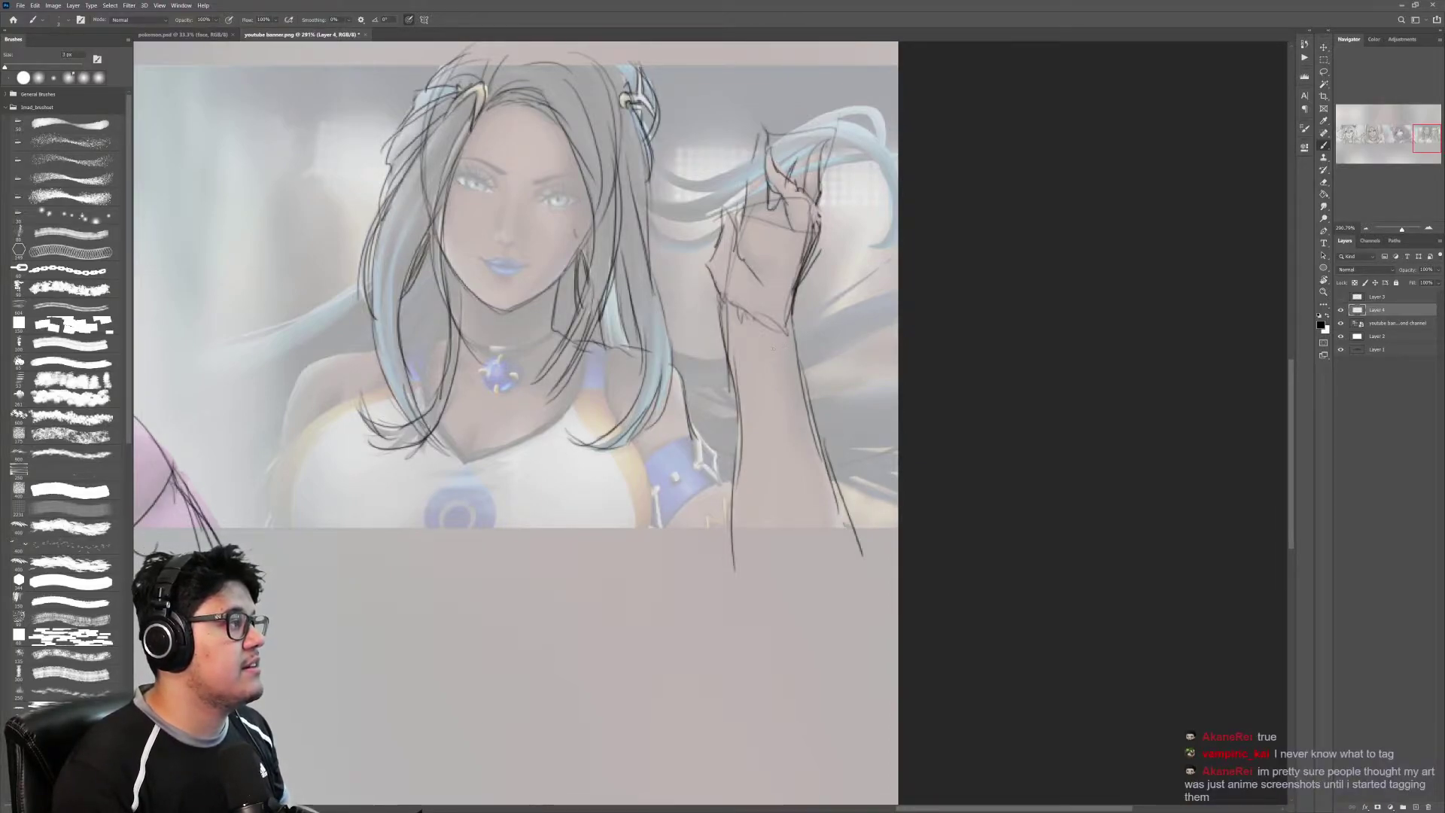
Step: Trace the curved edges of the blue armband and its round stud
drag(769, 427, 733, 410)
drag(677, 455, 709, 455)
mouse_move(642, 378)
mouse_down()
mouse_move(717, 488)
mouse_move(606, 534)
mouse_up()
drag(704, 470, 595, 566)
drag(577, 443, 649, 400)
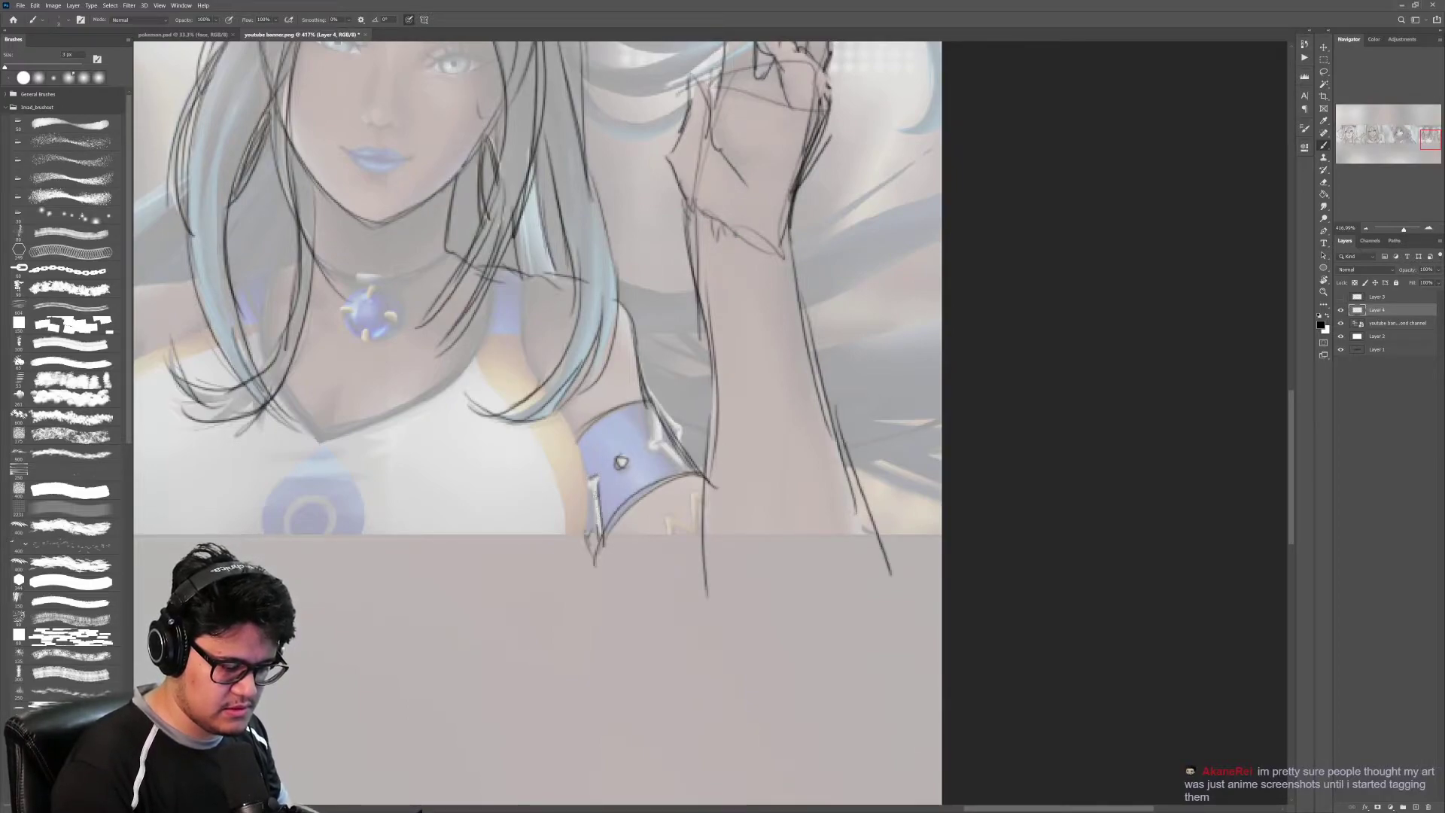
Step: Sketch the pointed ornaments on both sides of the armband and the zigzag trim on the arm beneath it
drag(600, 481, 592, 526)
drag(593, 486, 583, 493)
mouse_move(655, 408)
mouse_down()
mouse_move(684, 432)
mouse_move(682, 474)
mouse_up()
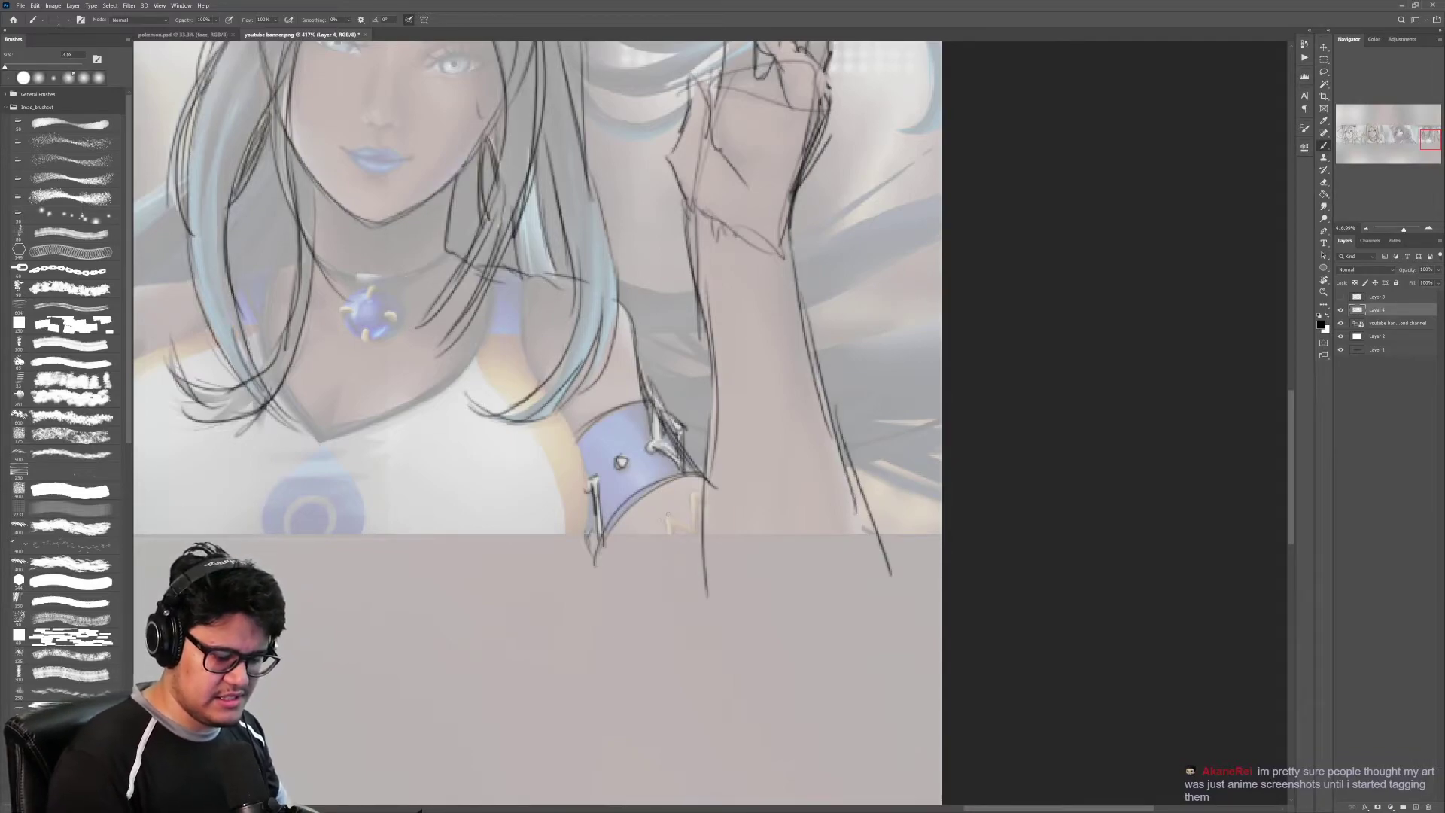
mouse_move(689, 531)
mouse_down()
mouse_move(687, 511)
mouse_move(710, 500)
mouse_move(699, 547)
mouse_move(678, 535)
mouse_move(691, 540)
mouse_move(675, 560)
mouse_up()
drag(665, 517, 668, 577)
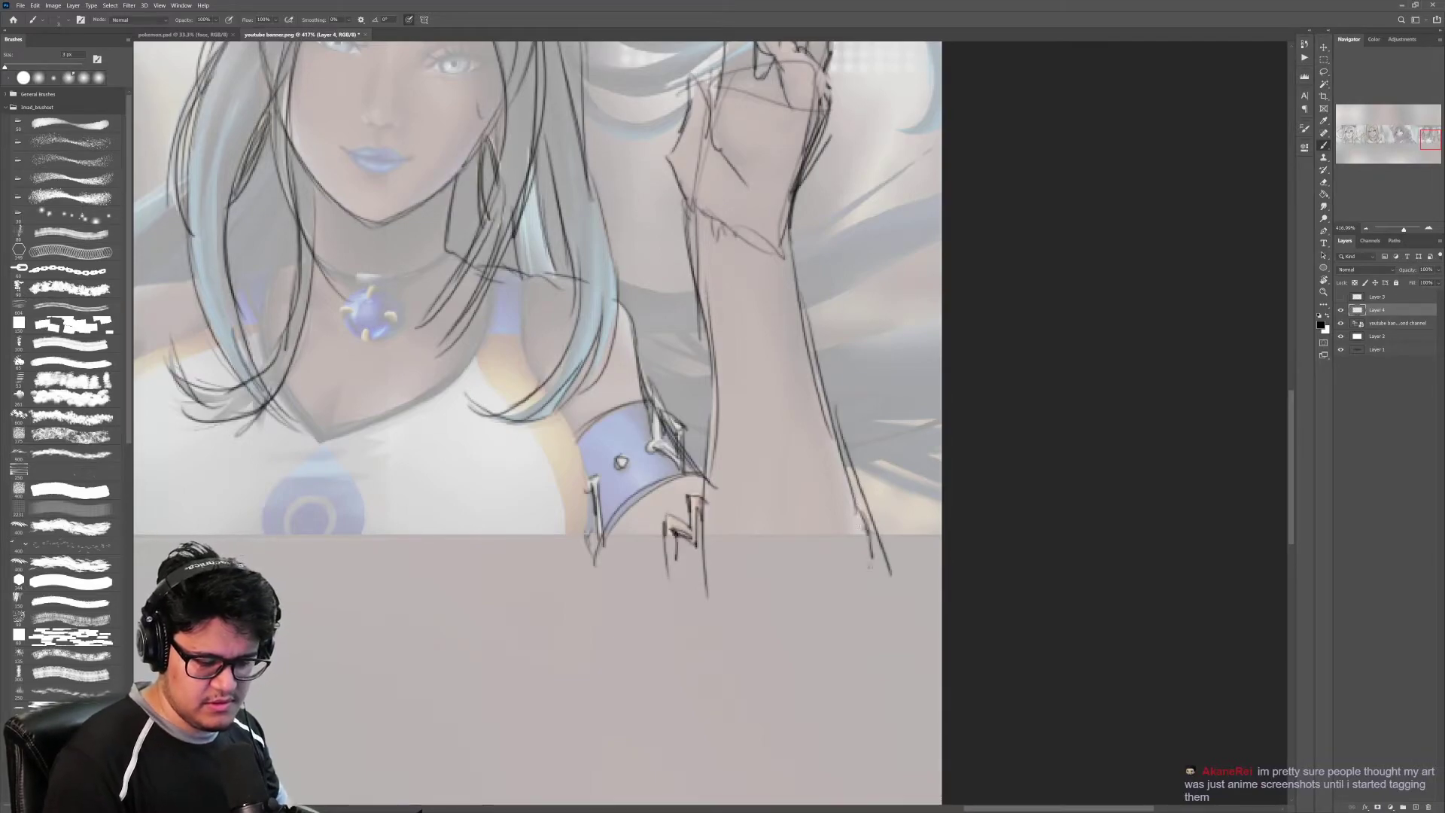
Step: Trace the white top's side edge beside the armband, its V neckline, and the chest outline up to the far strap
drag(707, 225, 786, 371)
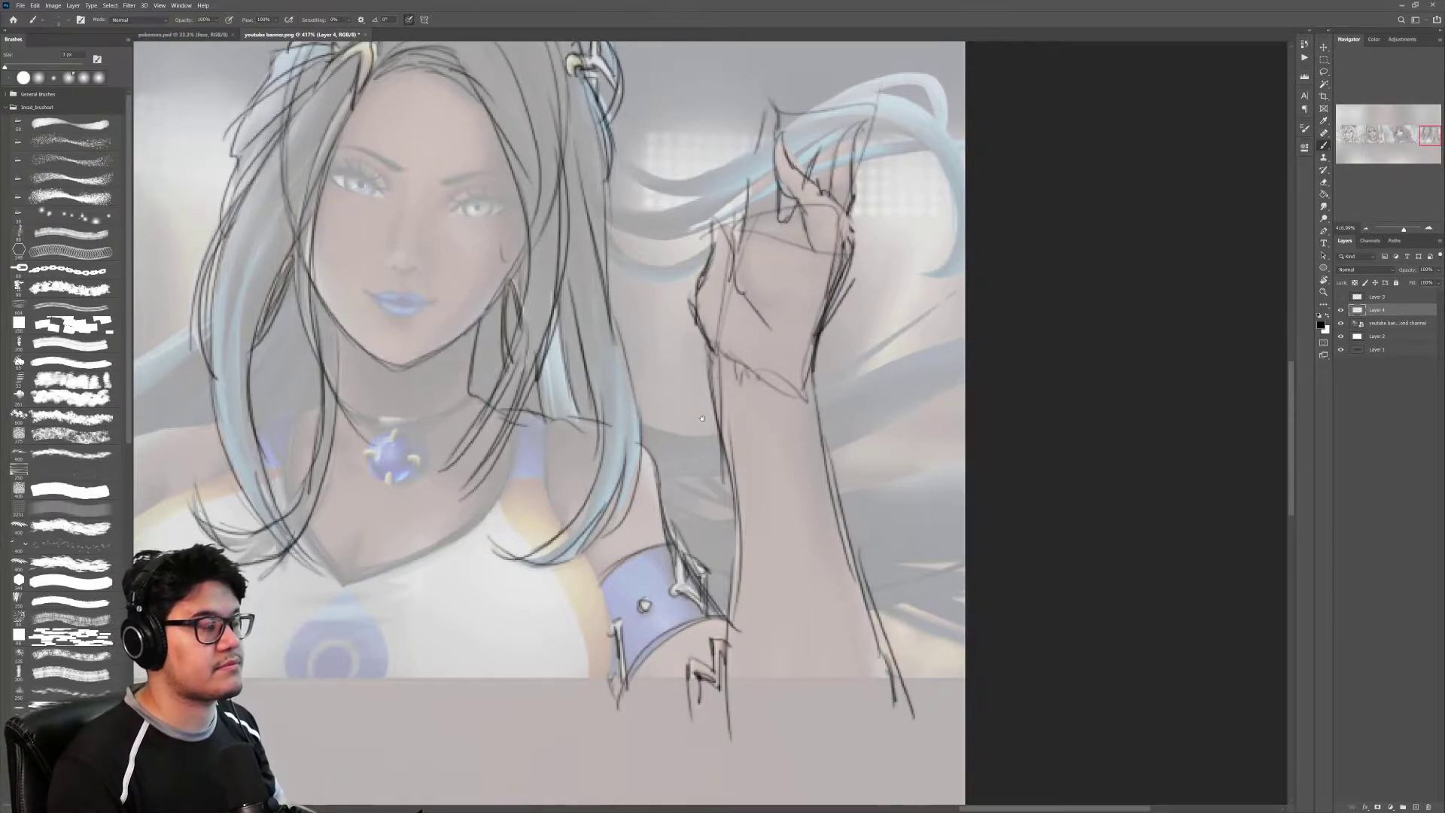
drag(701, 418, 848, 379)
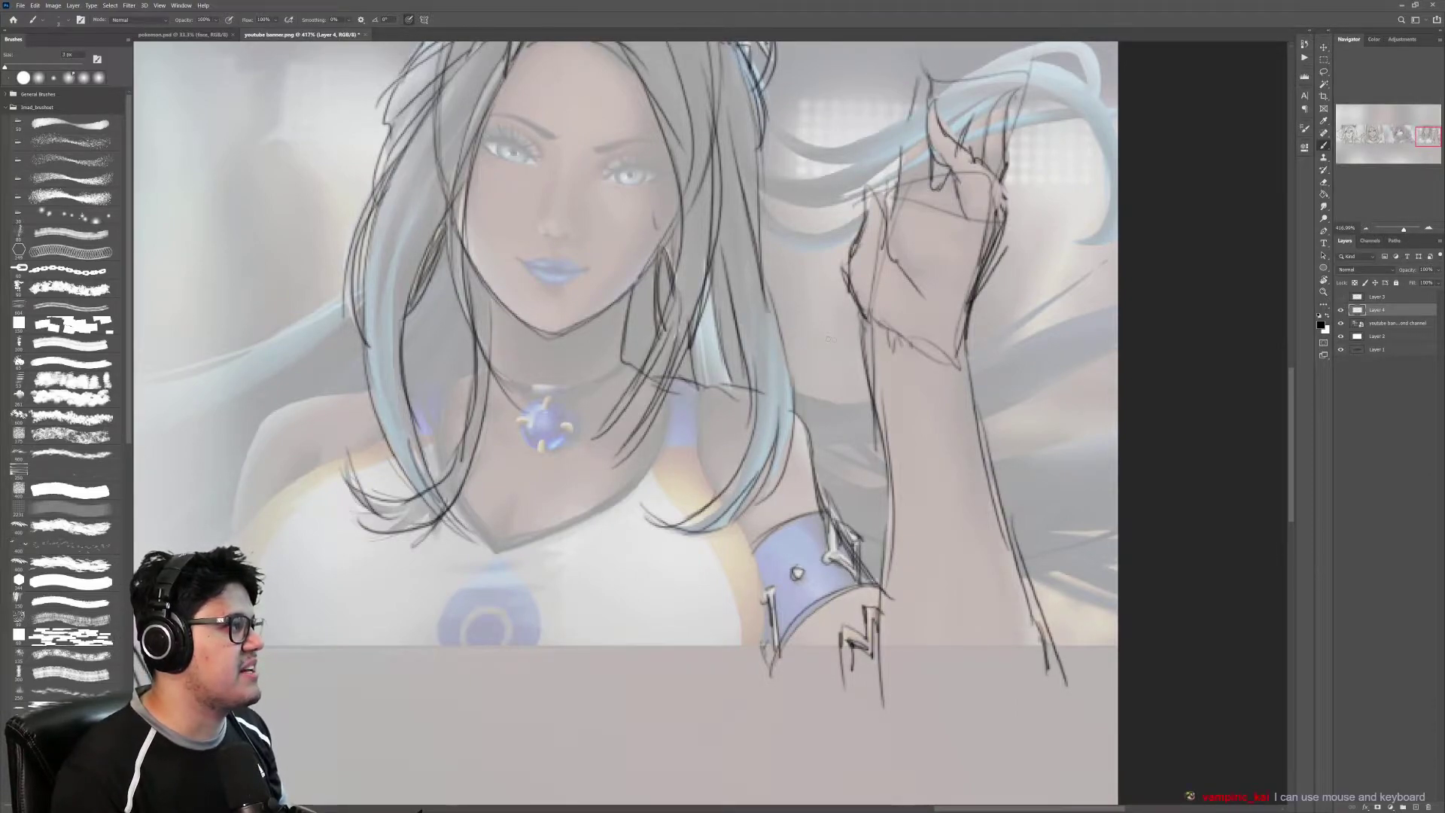
drag(843, 351, 811, 355)
drag(864, 445, 764, 365)
drag(828, 352, 968, 353)
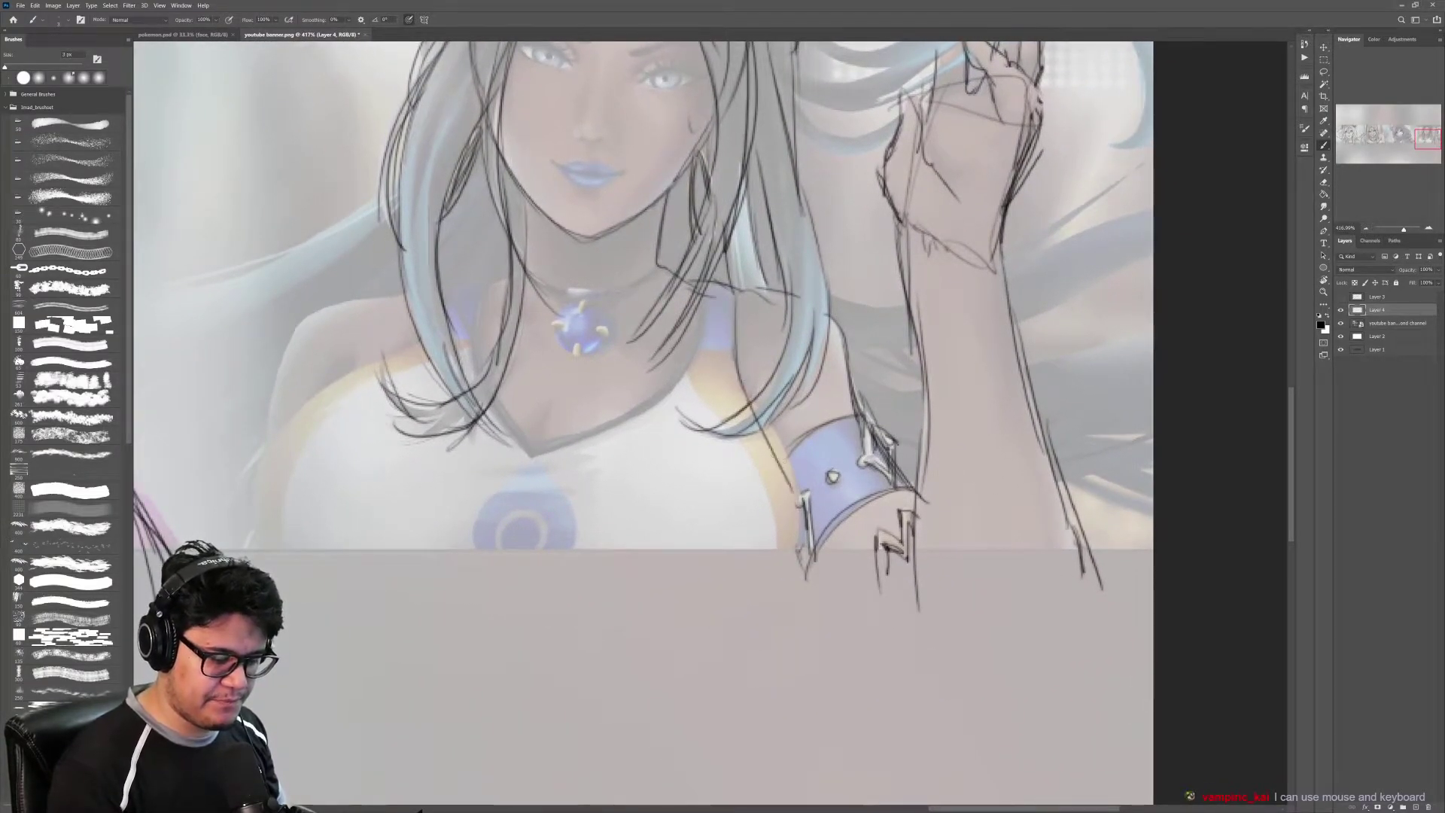
drag(757, 414, 804, 557)
drag(774, 438, 793, 513)
mouse_move(662, 386)
mouse_down()
mouse_move(535, 453)
mouse_move(479, 292)
mouse_move(542, 468)
mouse_up()
drag(480, 323, 533, 457)
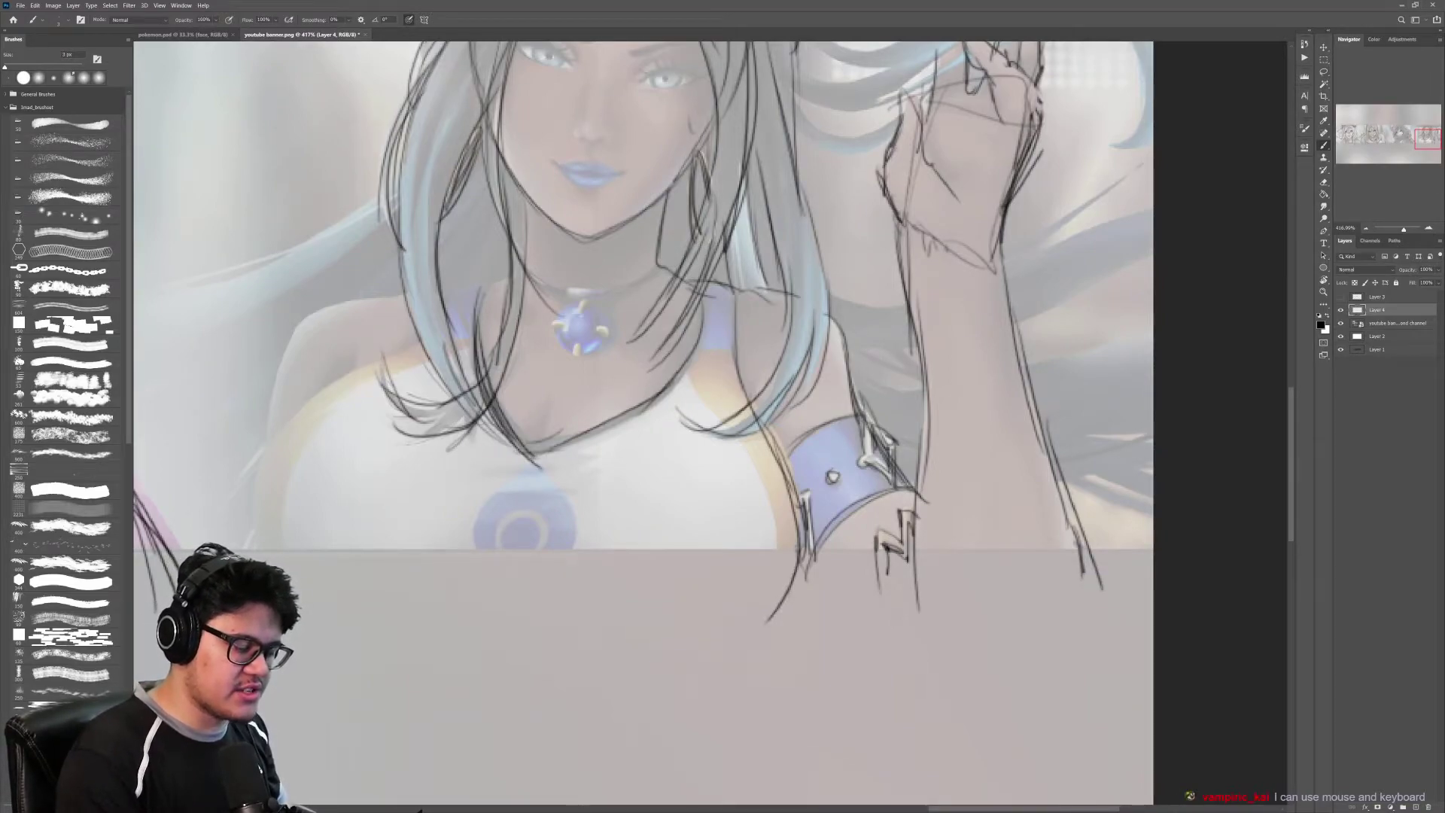
mouse_move(677, 377)
mouse_down()
mouse_move(534, 444)
mouse_move(560, 457)
mouse_up()
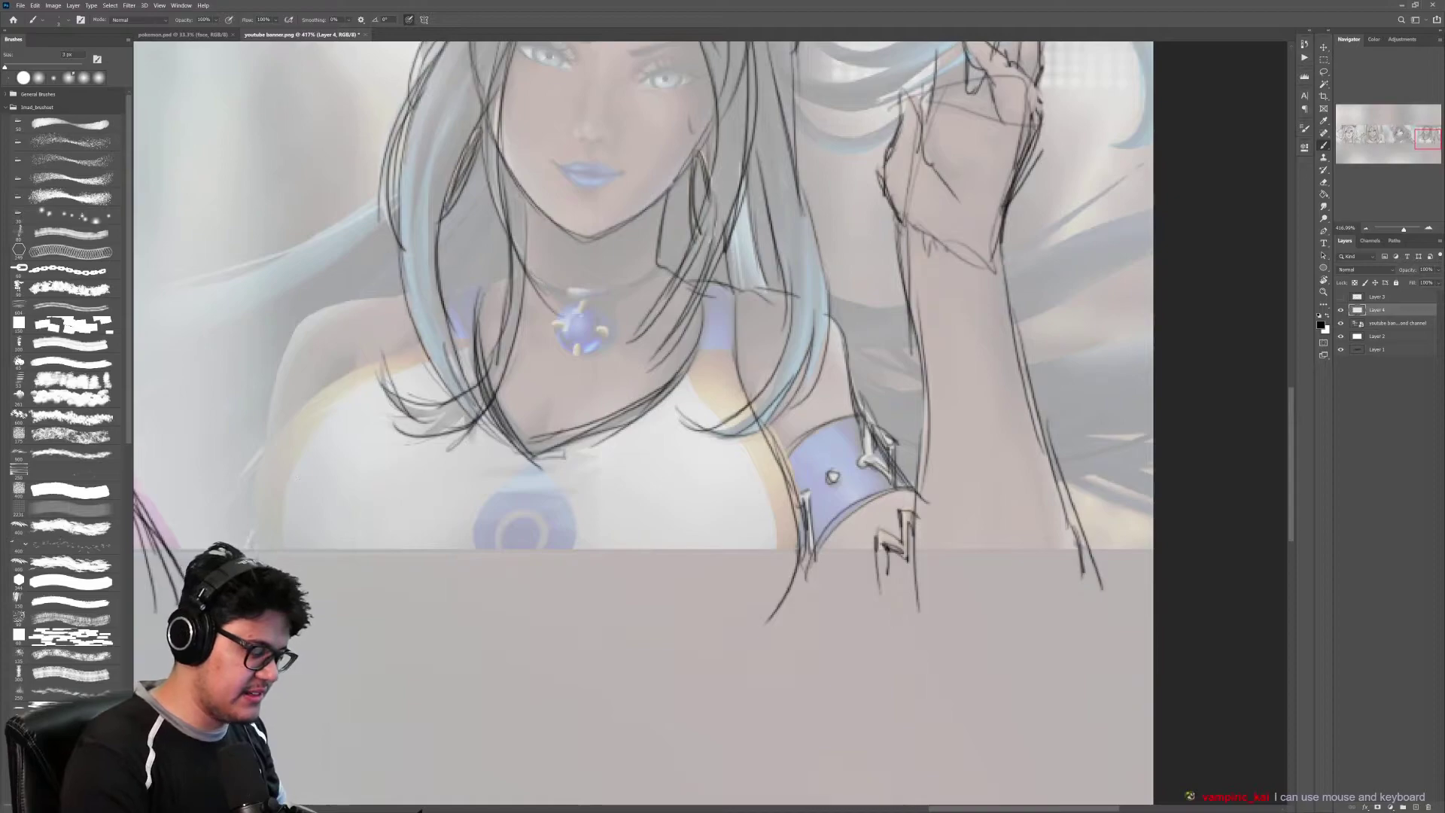
drag(252, 530, 437, 331)
Step: Outline the far shoulder and draw long flowing hair strands sweeping behind it toward the pink-coated character
key(z)
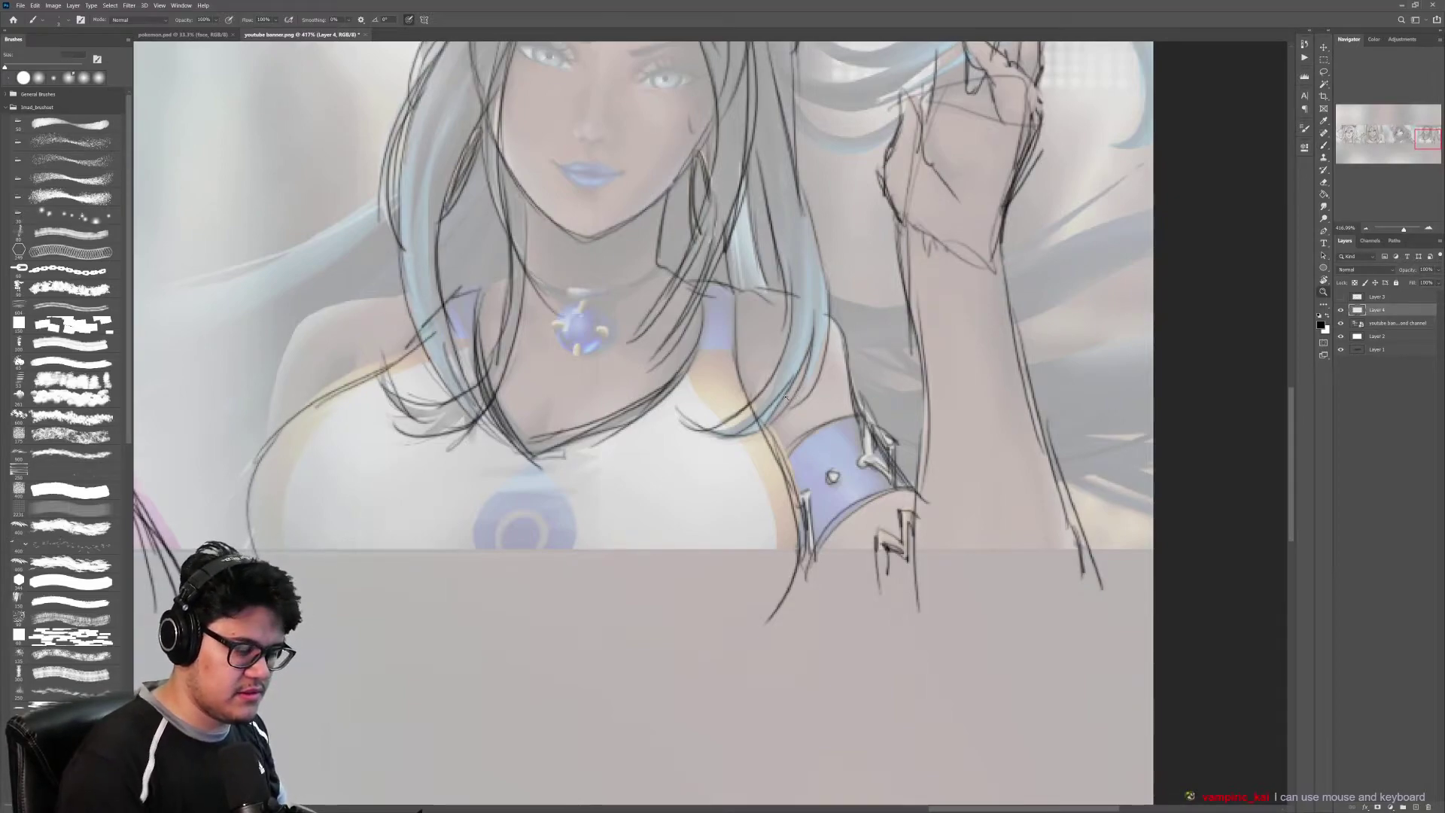
mouse_move(794, 396)
mouse_down()
mouse_move(694, 399)
mouse_move(903, 396)
mouse_up()
key(b)
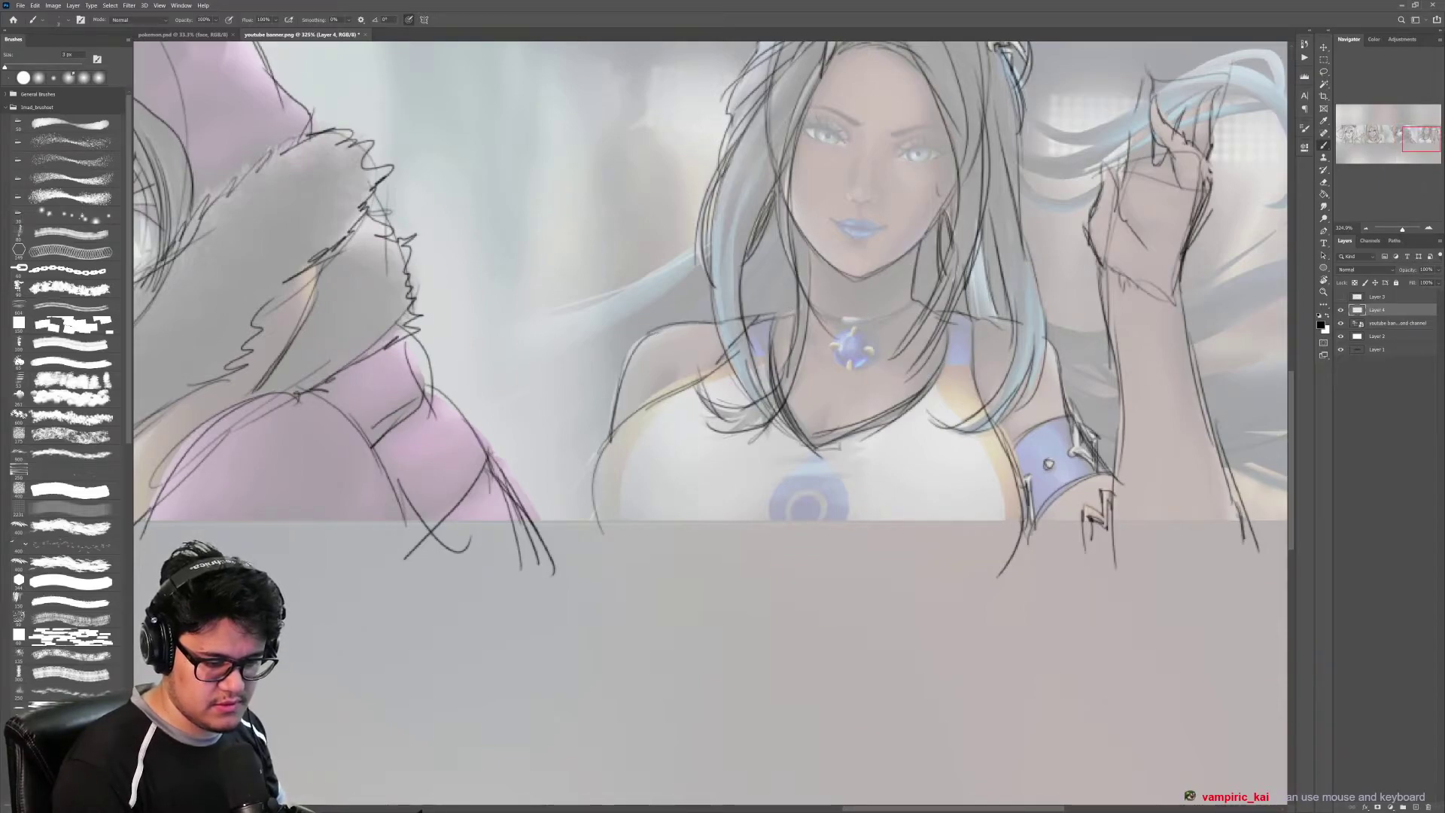
drag(716, 244, 487, 331)
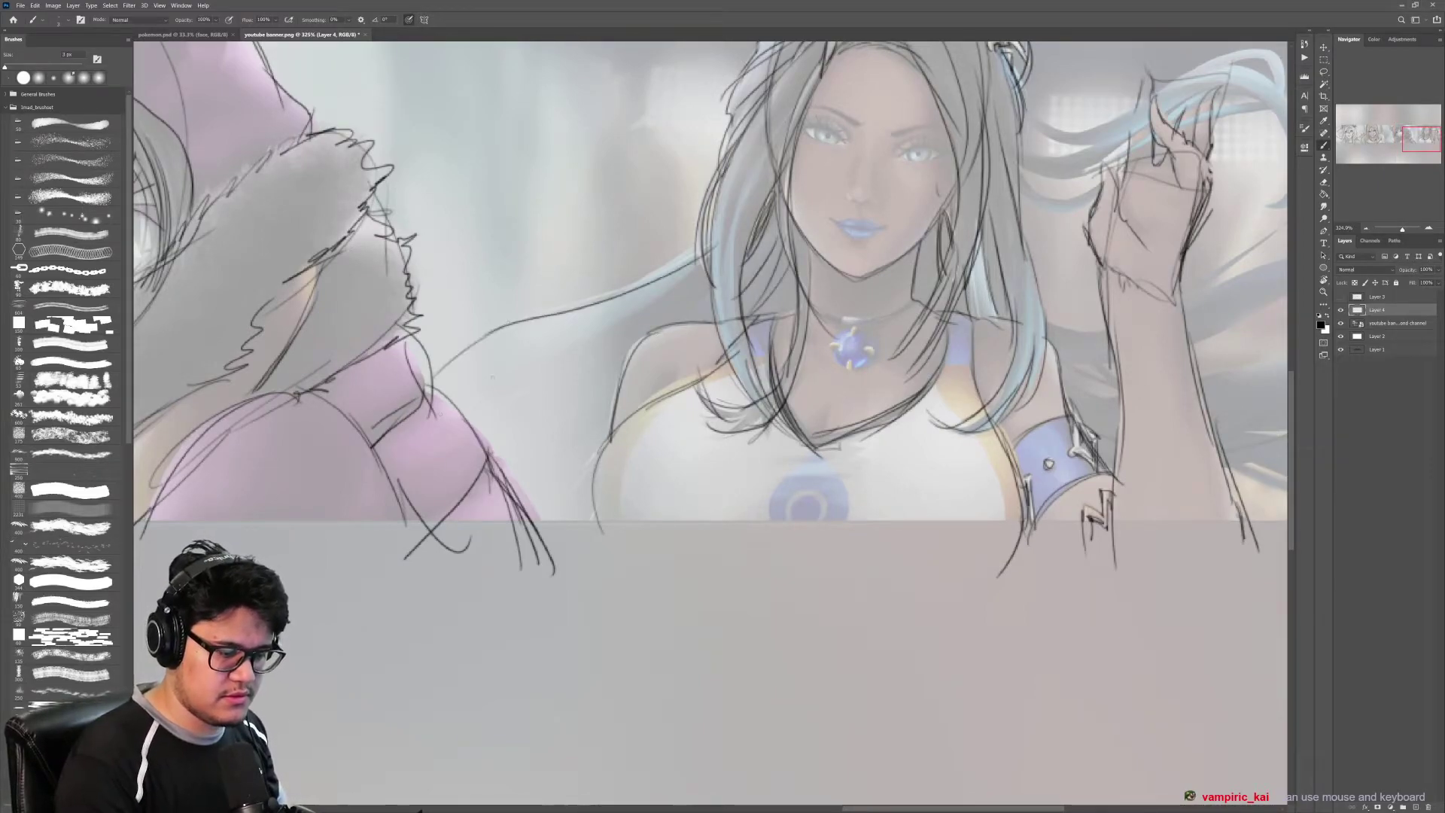
drag(671, 305, 452, 407)
drag(673, 305, 481, 454)
drag(637, 325, 544, 554)
mouse_move(638, 343)
mouse_down()
mouse_move(562, 583)
mouse_move(573, 517)
mouse_up()
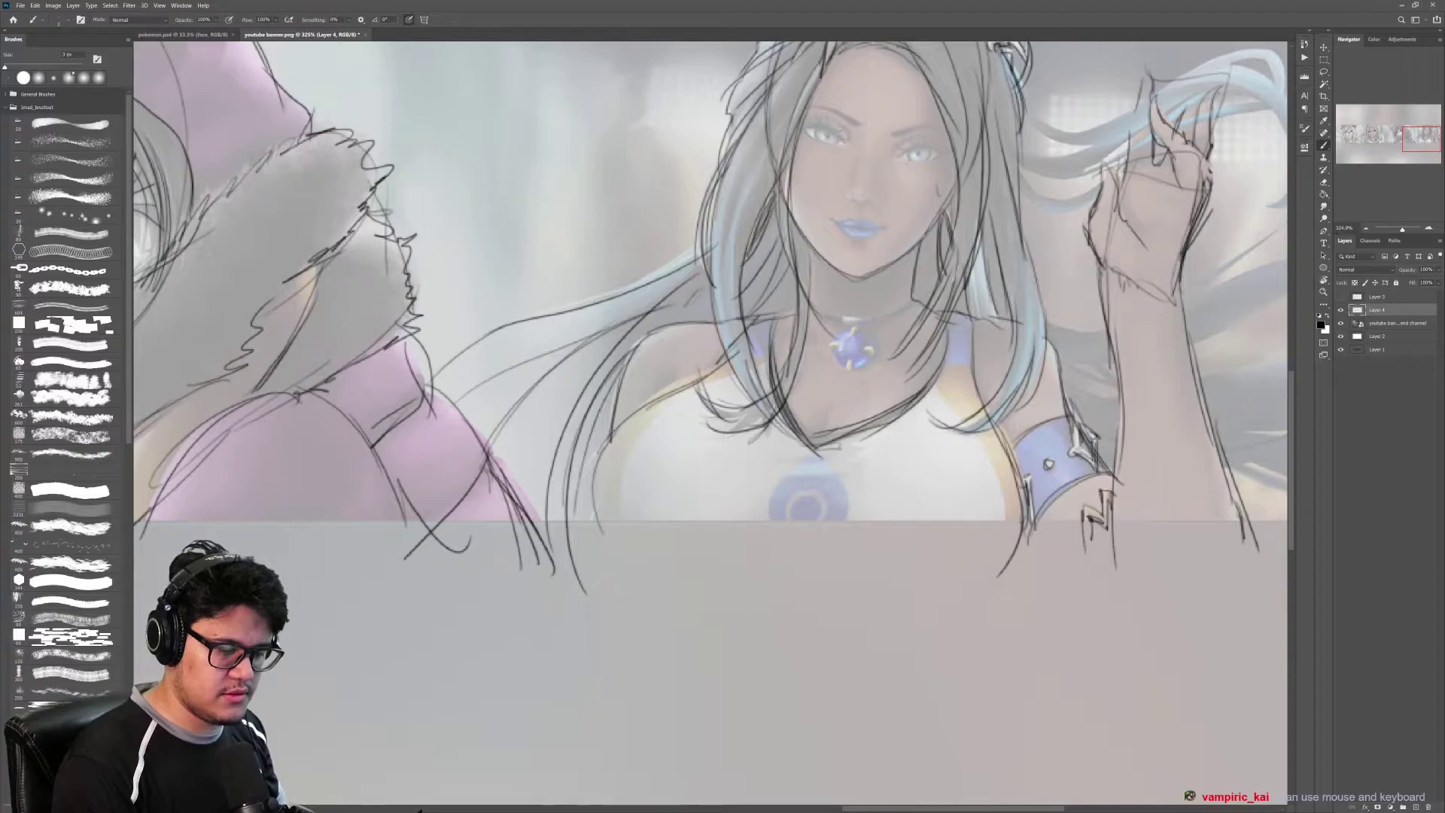
drag(701, 288, 660, 340)
Step: Trace the hair strands flowing behind the raised forearm out to the banner's edge
drag(1063, 366, 685, 475)
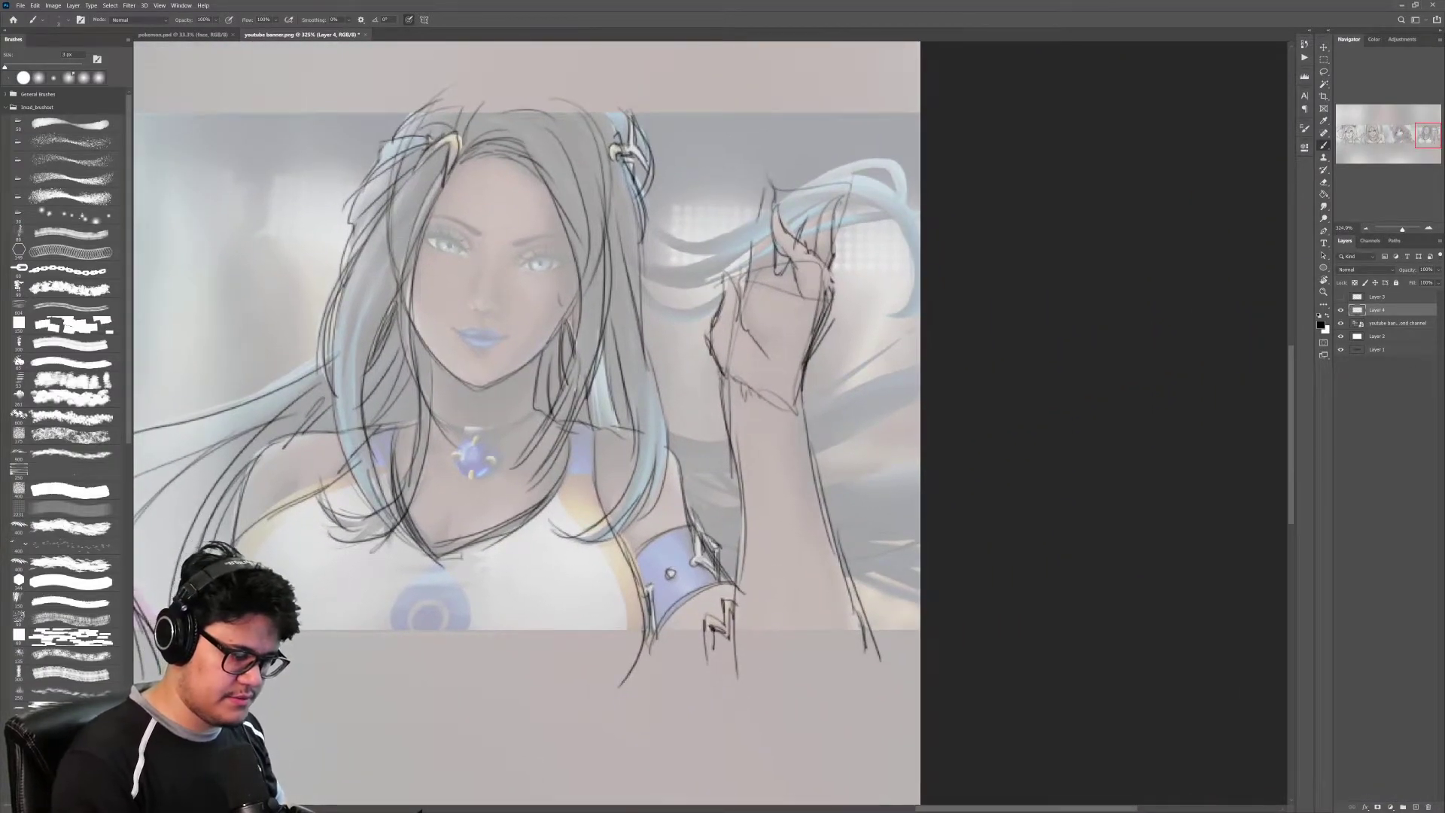
drag(656, 398, 691, 448)
drag(668, 417, 768, 444)
mouse_move(828, 399)
mouse_down()
mouse_move(911, 322)
mouse_move(918, 367)
mouse_up()
mouse_move(816, 451)
mouse_down()
mouse_move(920, 395)
mouse_move(802, 454)
mouse_up()
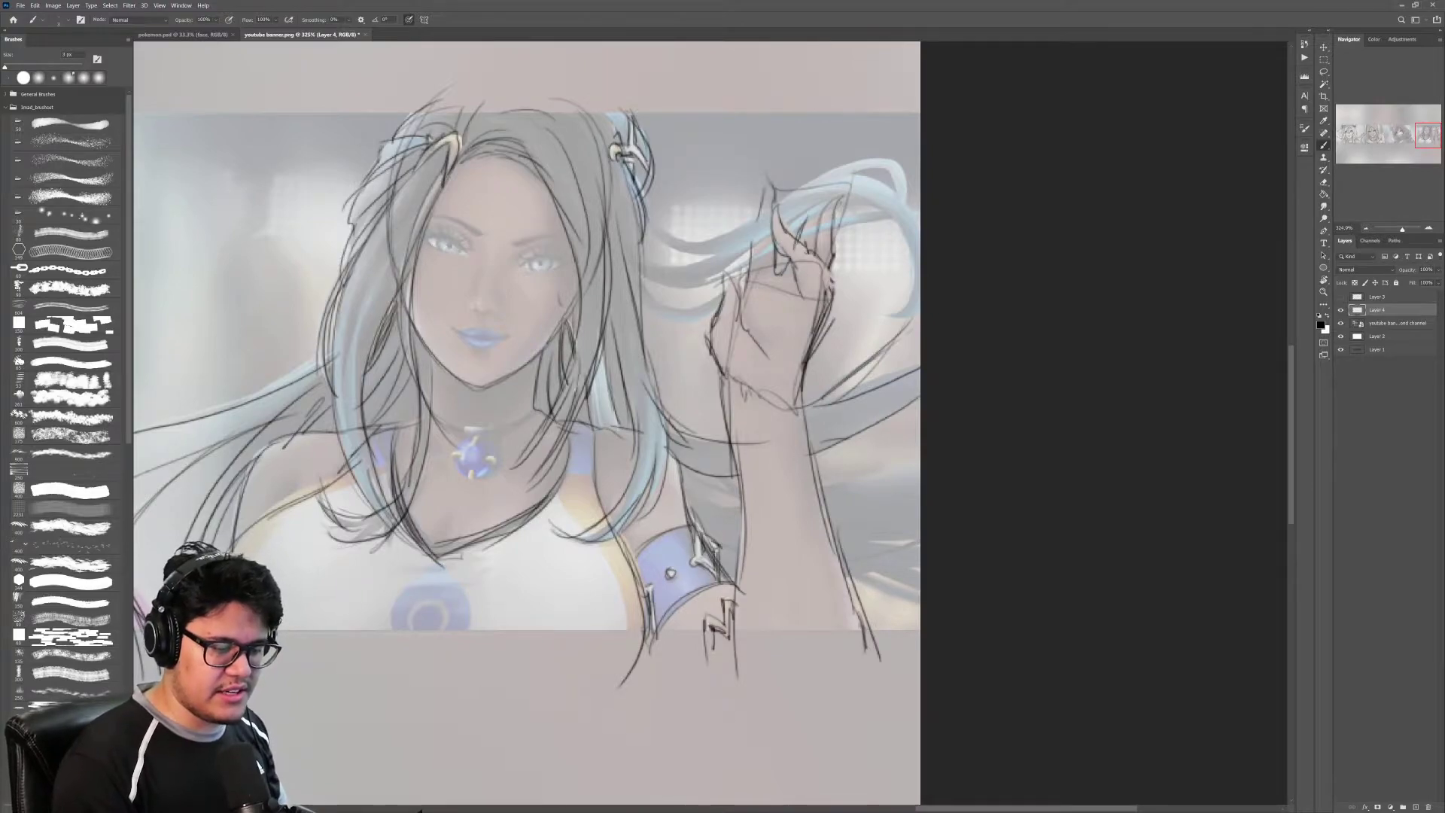
Step: Trace the blue hair locks running from the head through the fingers of the raised hand
drag(640, 296, 734, 304)
drag(805, 228, 908, 219)
drag(653, 298, 810, 224)
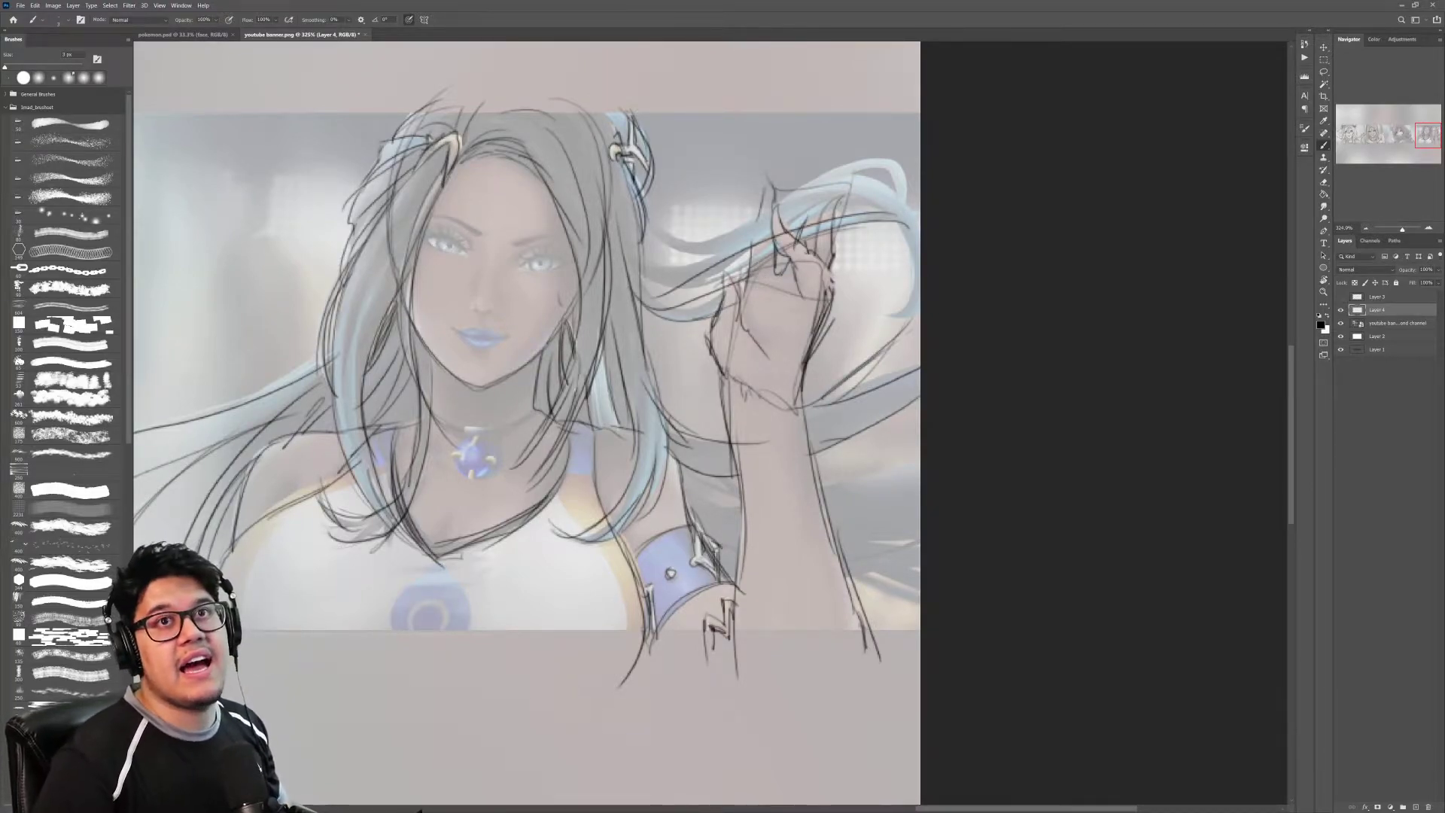
Step: Find the artwork "nyakuza metro shrink.jpg" in the file folder and open it as a separate document for viewing
key(super+e)
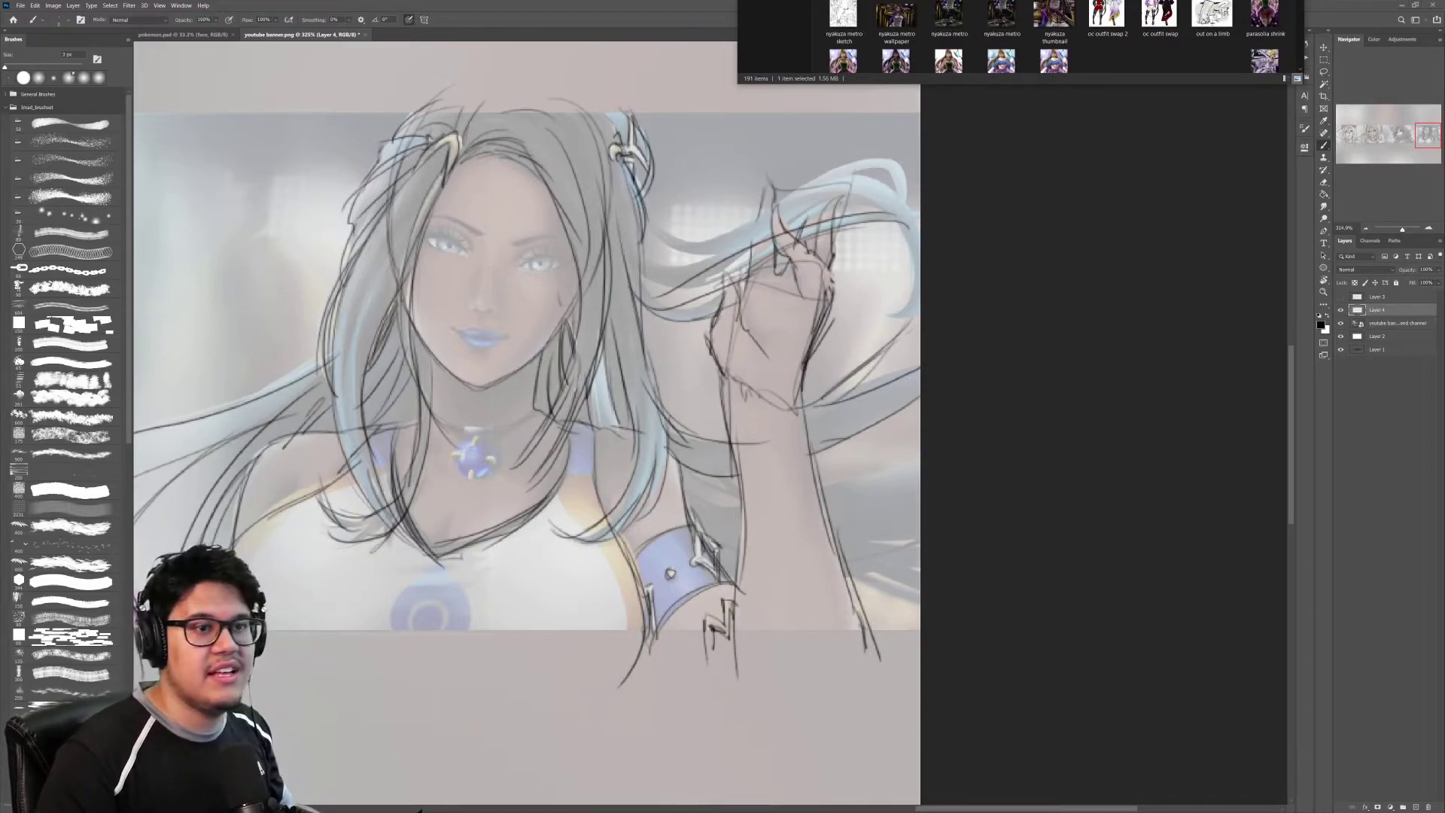
scroll(1019, 39, down, 5)
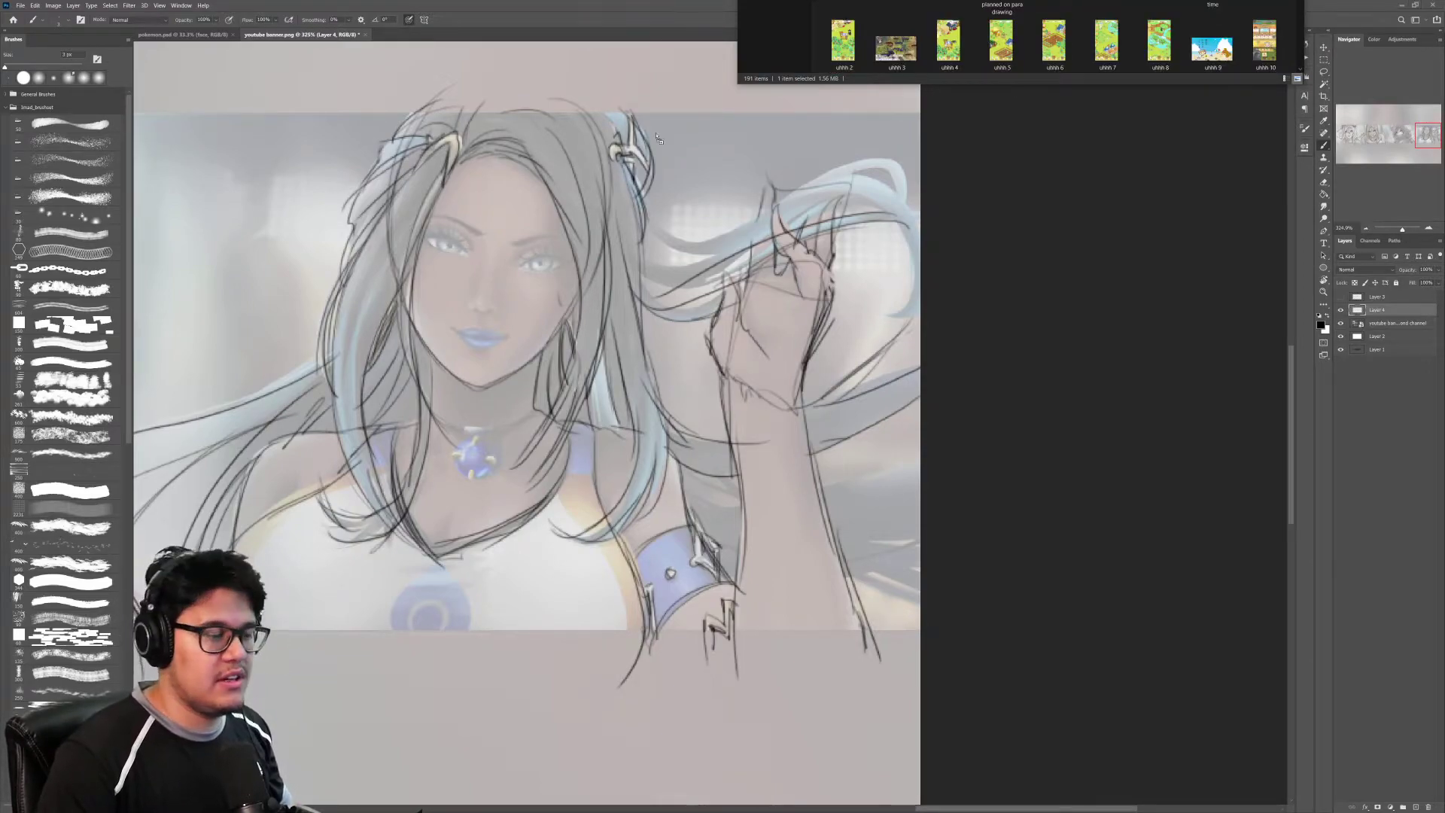
drag(657, 135, 421, 35)
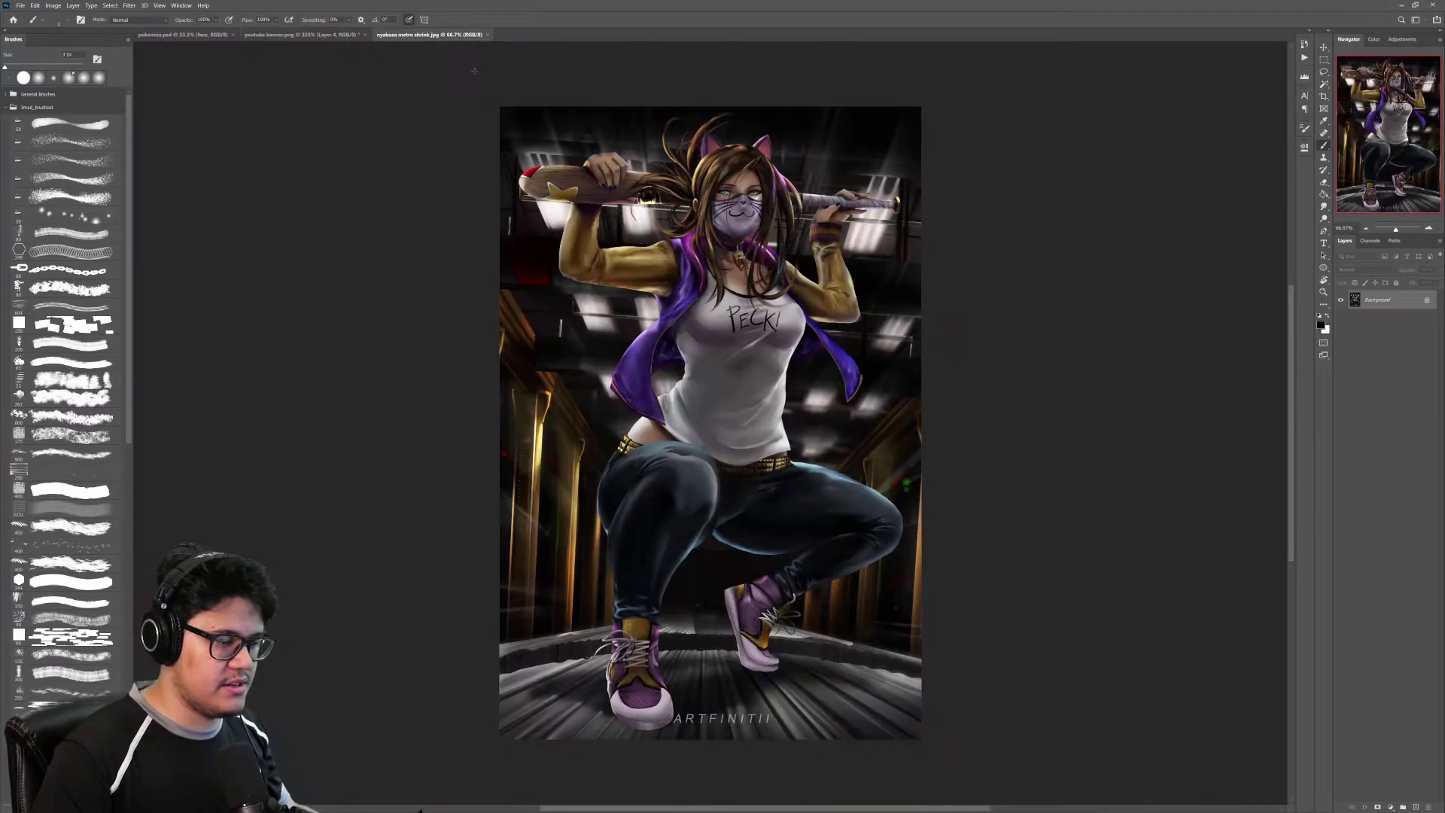
key(z)
drag(733, 236, 769, 226)
drag(860, 308, 809, 308)
drag(867, 363, 845, 346)
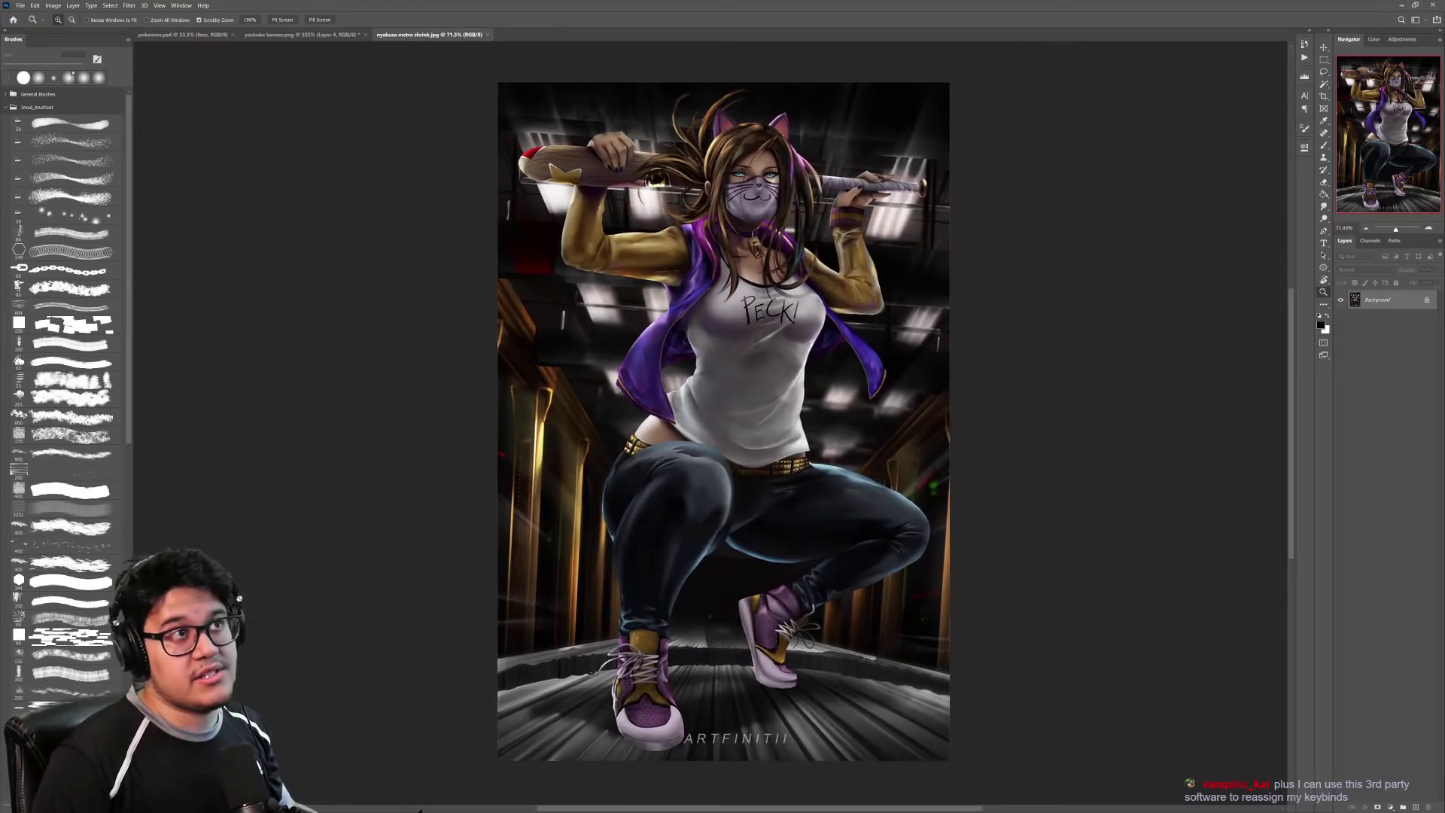
Step: Browse the footage folder in the file manager and open the "yang footage" video
key(alt+Tab)
scroll(1020, 40, down, 3)
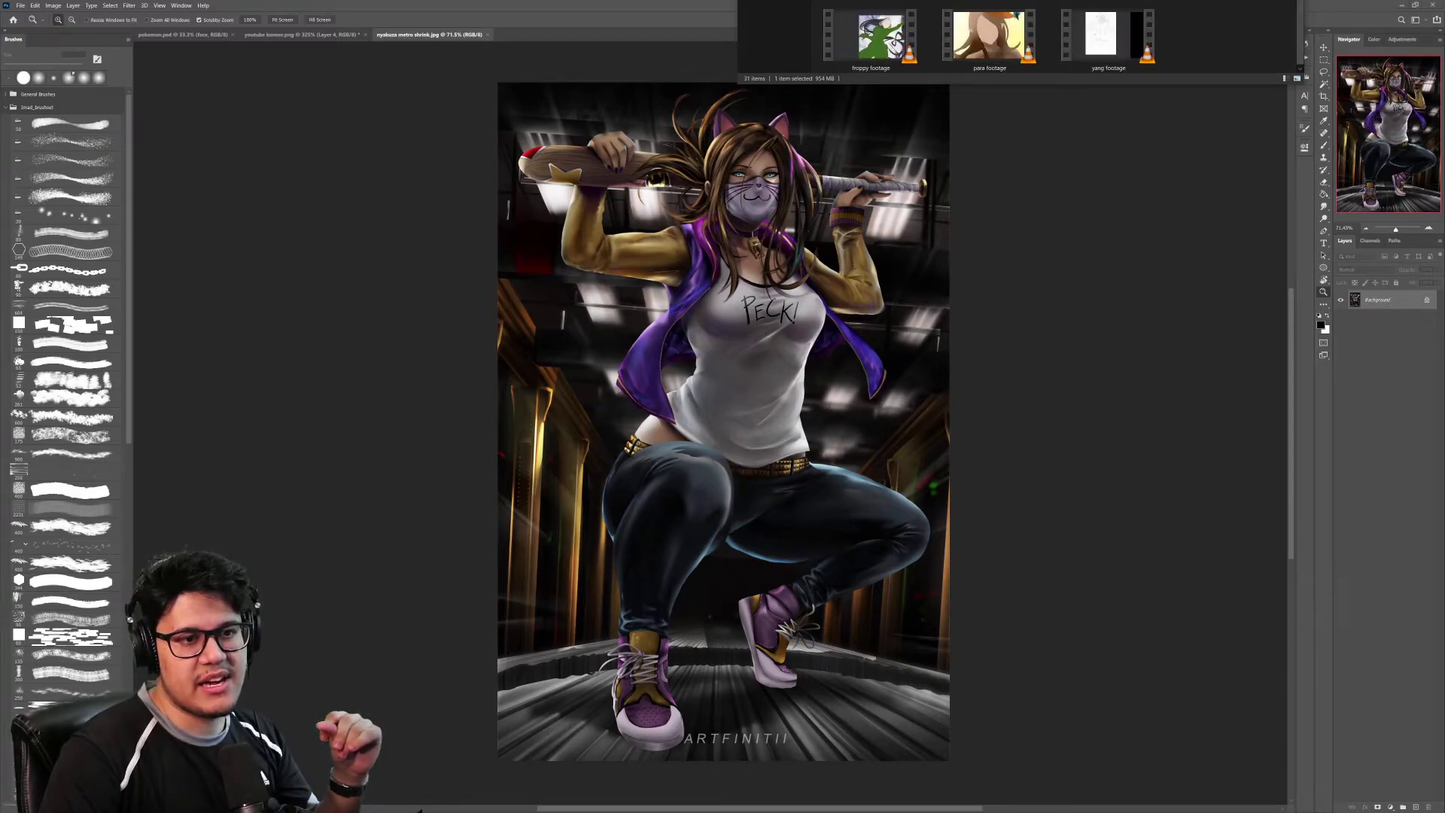
scroll(1018, 38, up, 2)
scroll(1008, 38, up, 2)
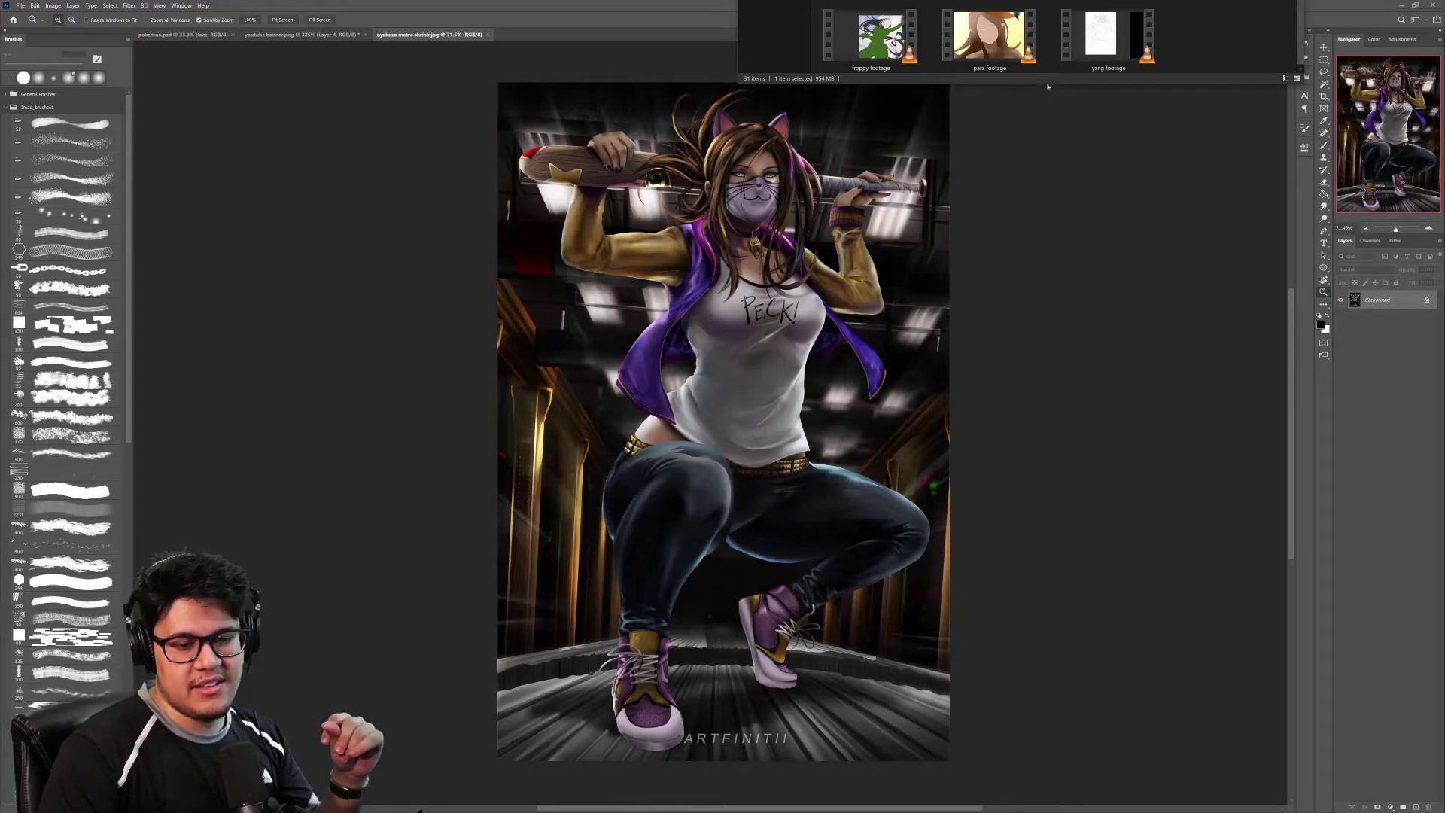
drag(1040, 86, 1040, 94)
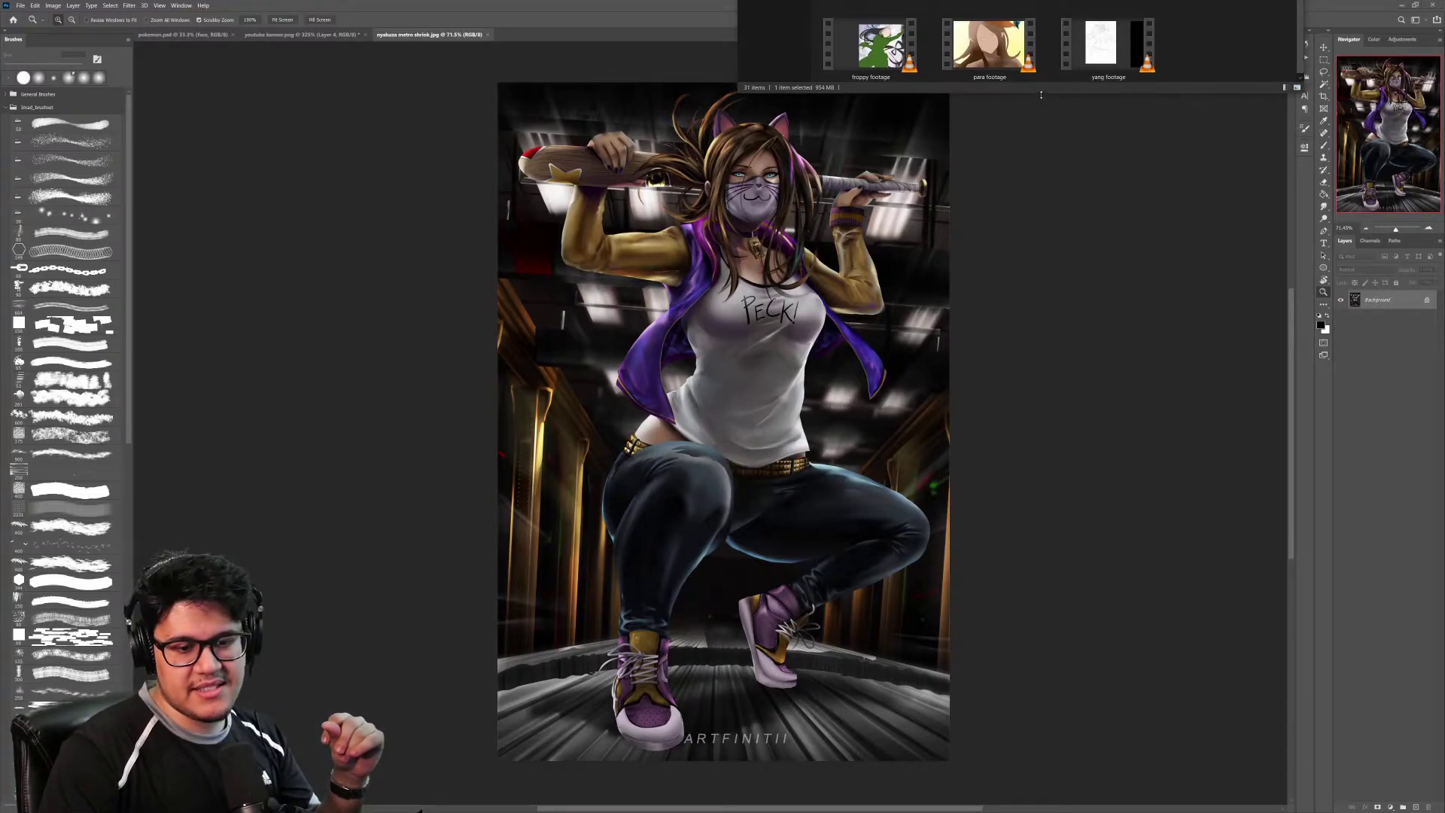
double_click(1135, 29)
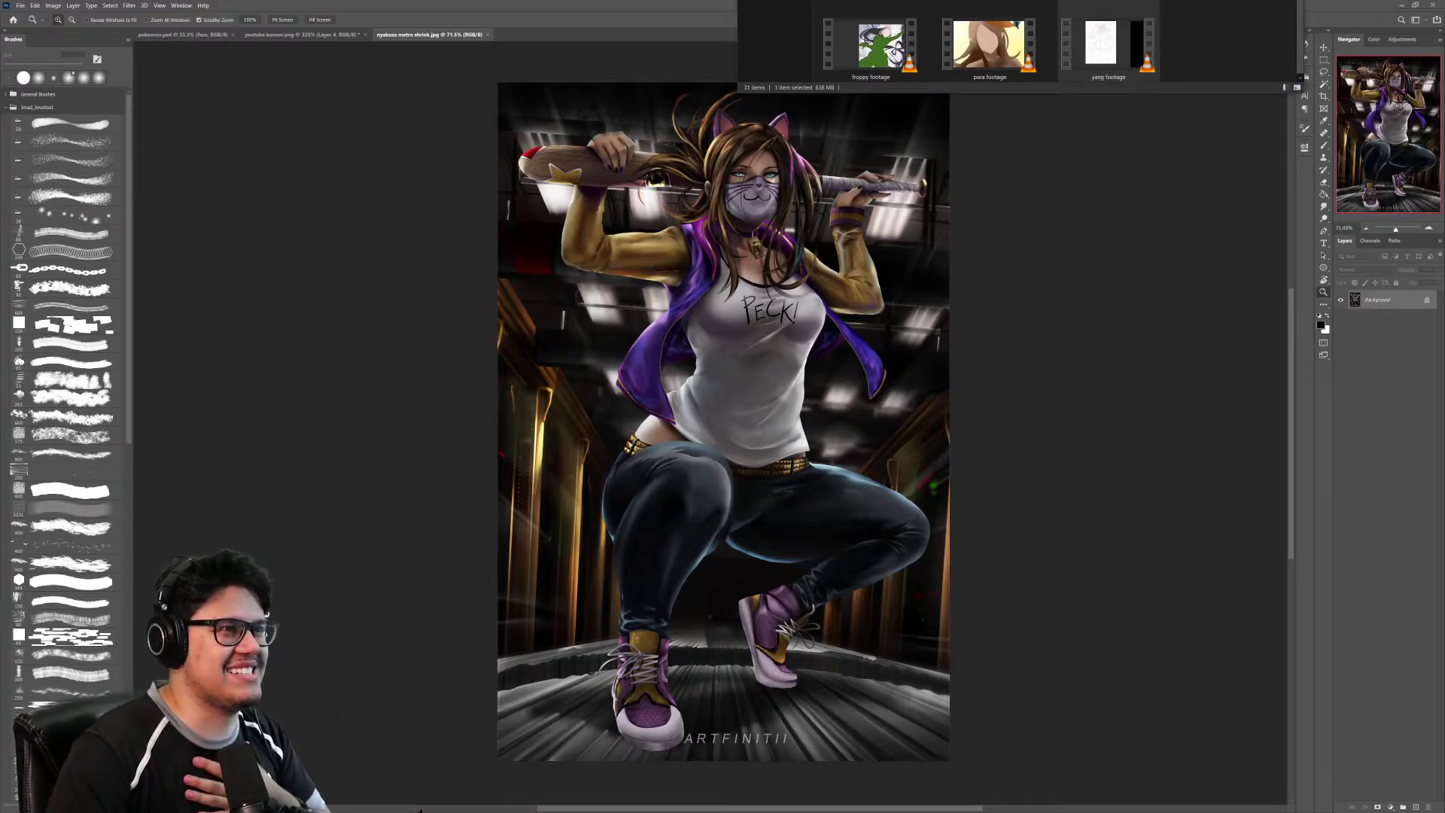
Step: Watch the "yang footage" video enlarged to full size, close the player, and return to the image editor
drag(684, 2, 459, 80)
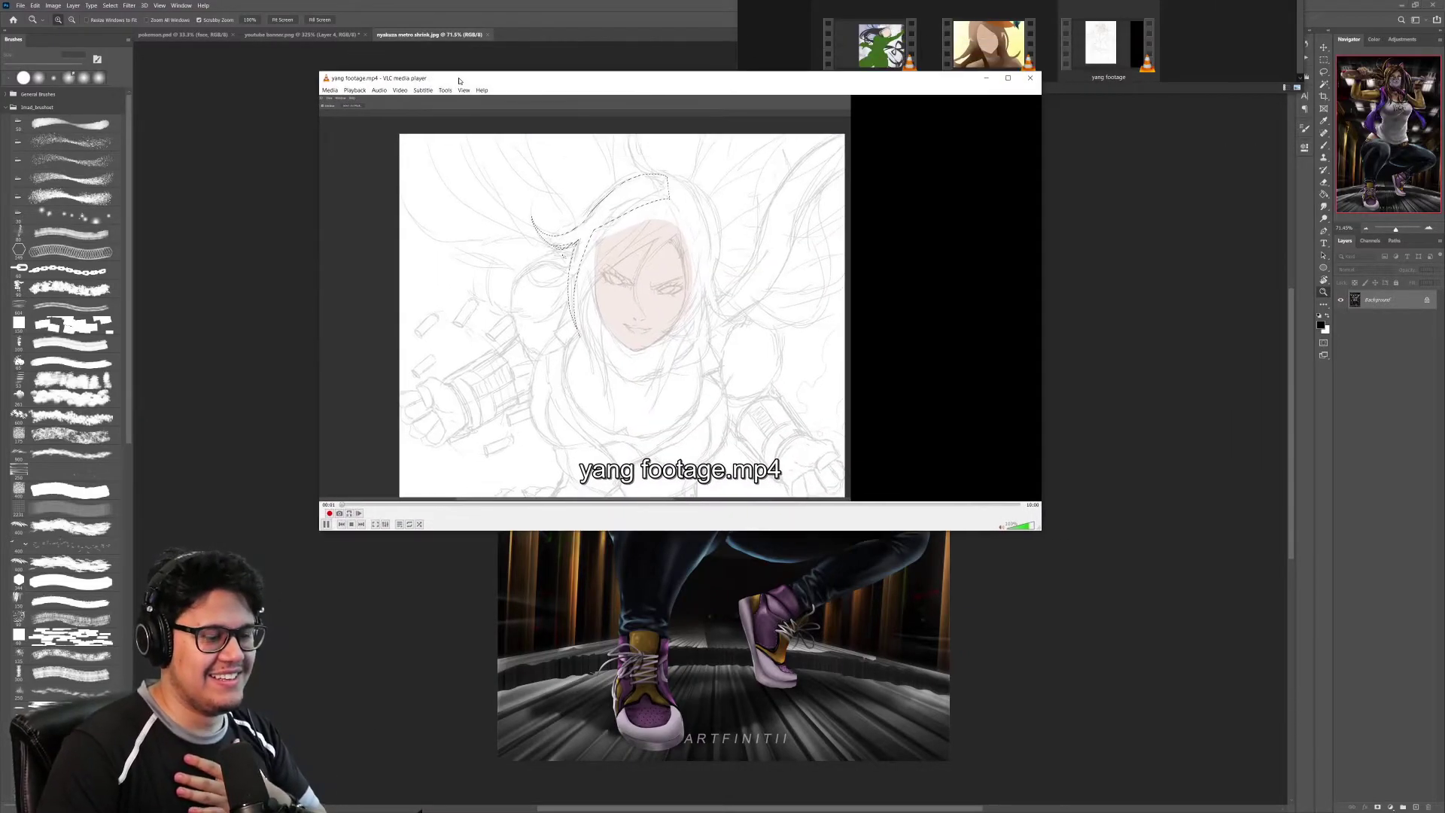
double_click(459, 79)
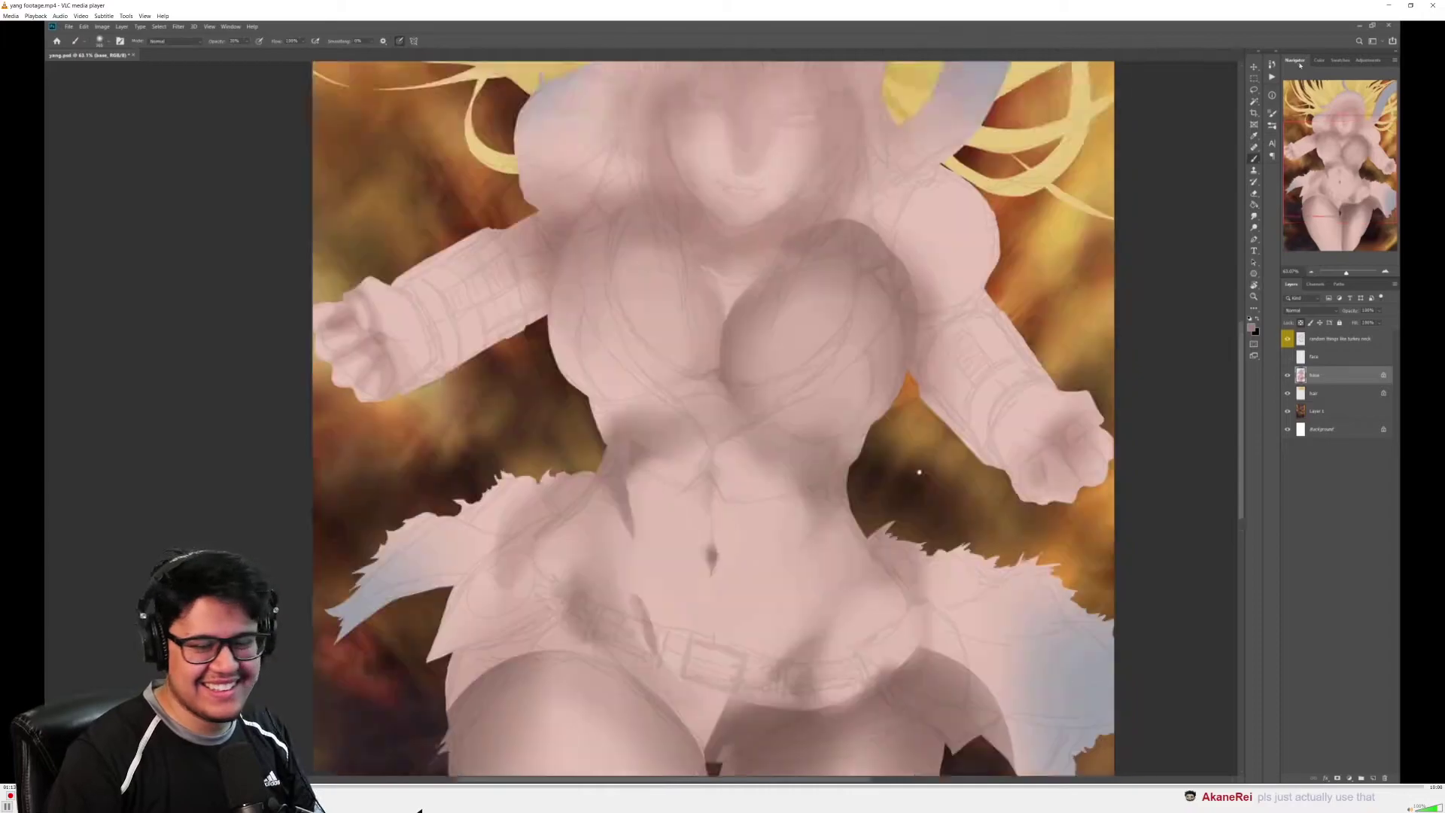
click(1431, 5)
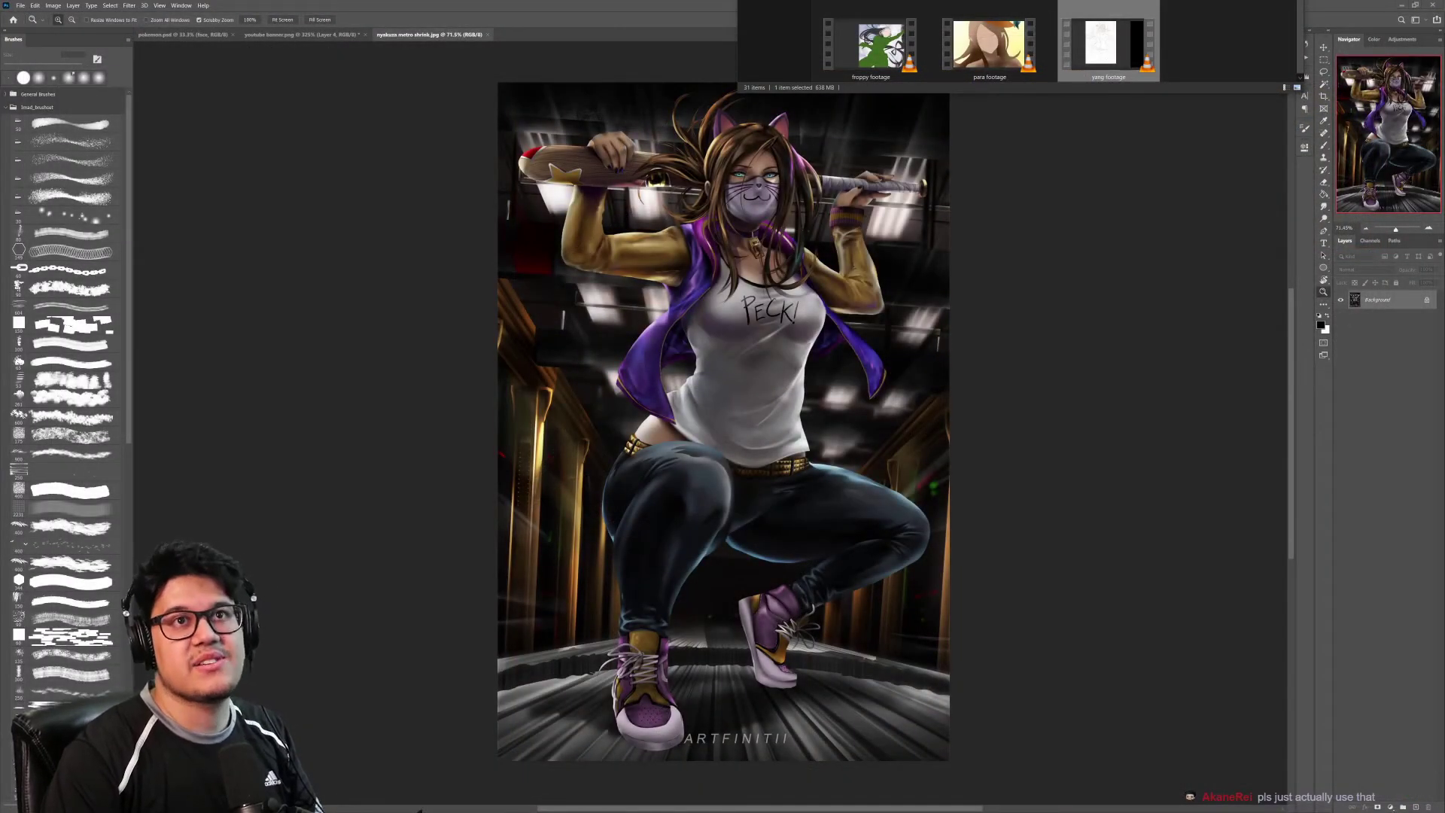
key(alt+Tab)
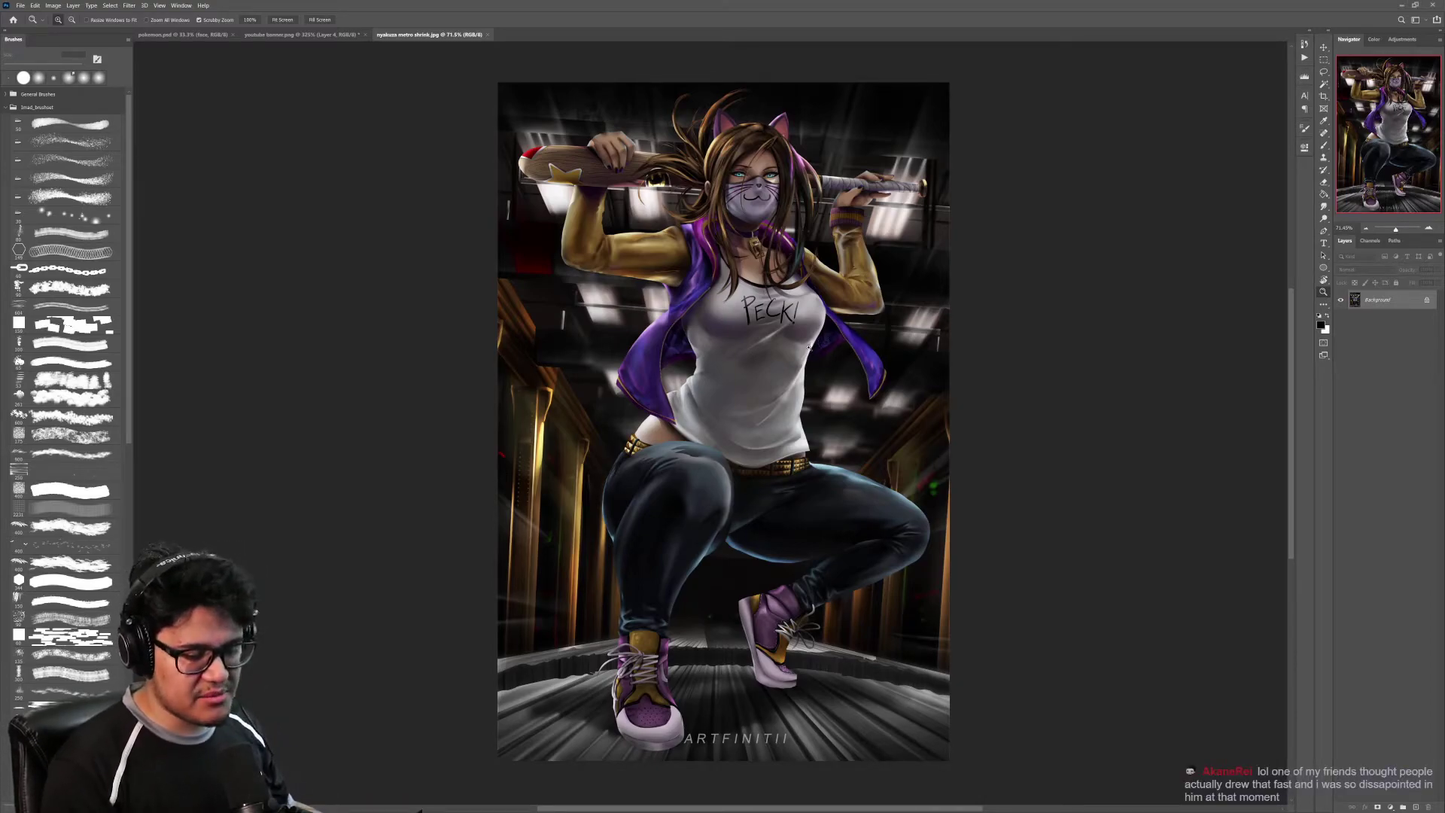
Step: Close the "nyakuza metro shrink.jpg" document and return to the blue-haired woman's face in the banner with the Brush tool
click(490, 35)
click(875, 272)
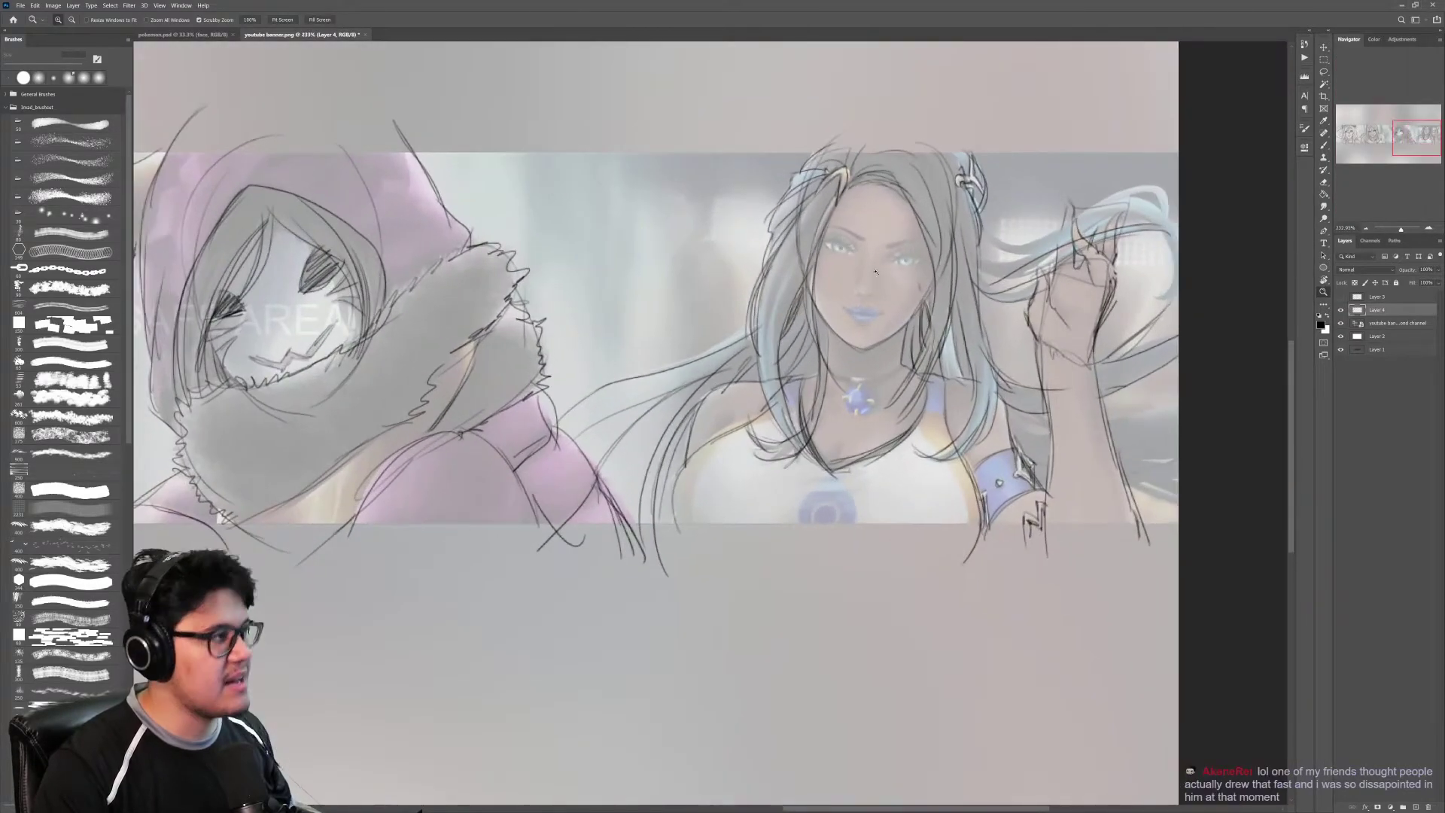
drag(901, 324, 757, 340)
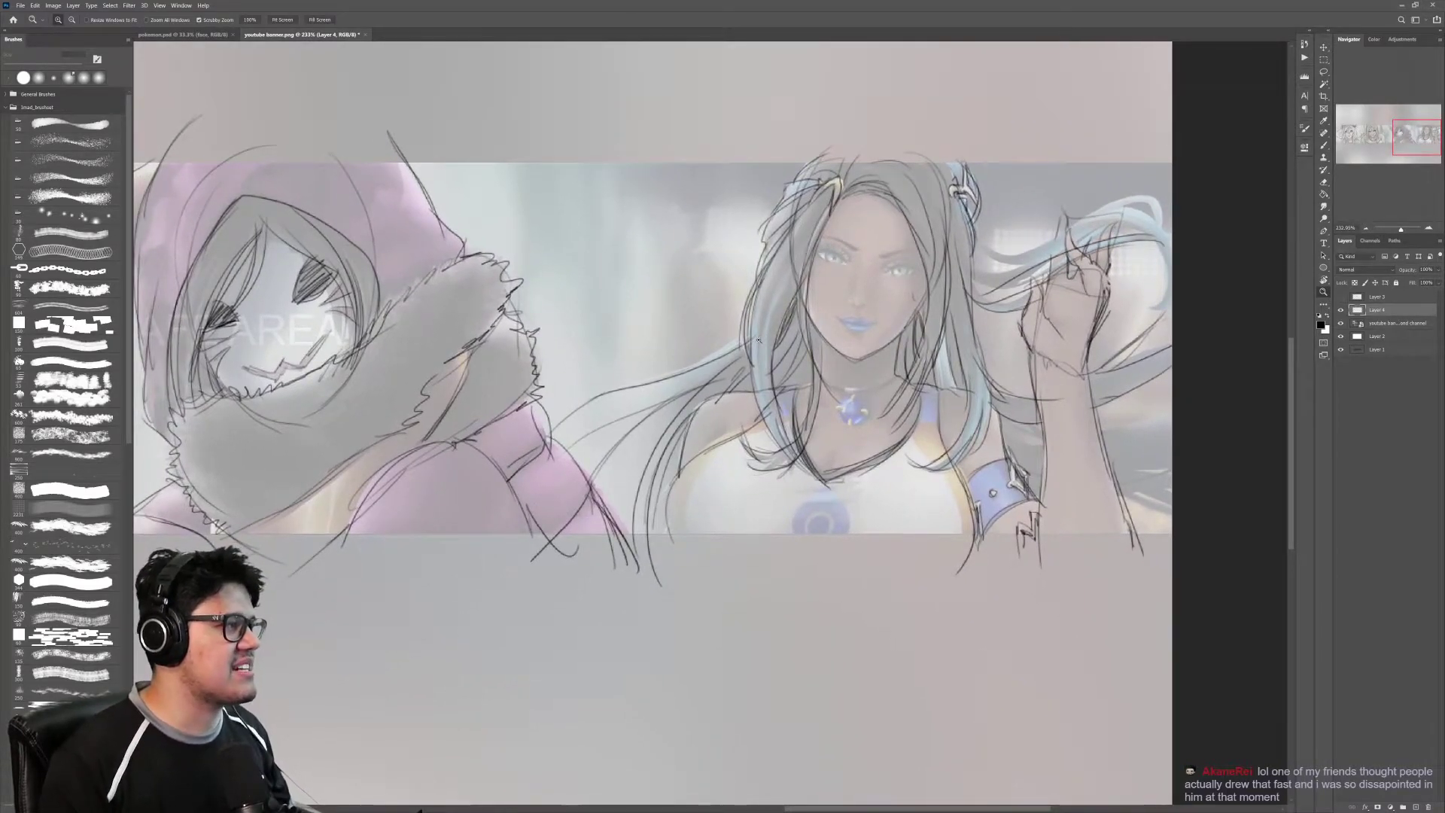
drag(758, 340, 710, 345)
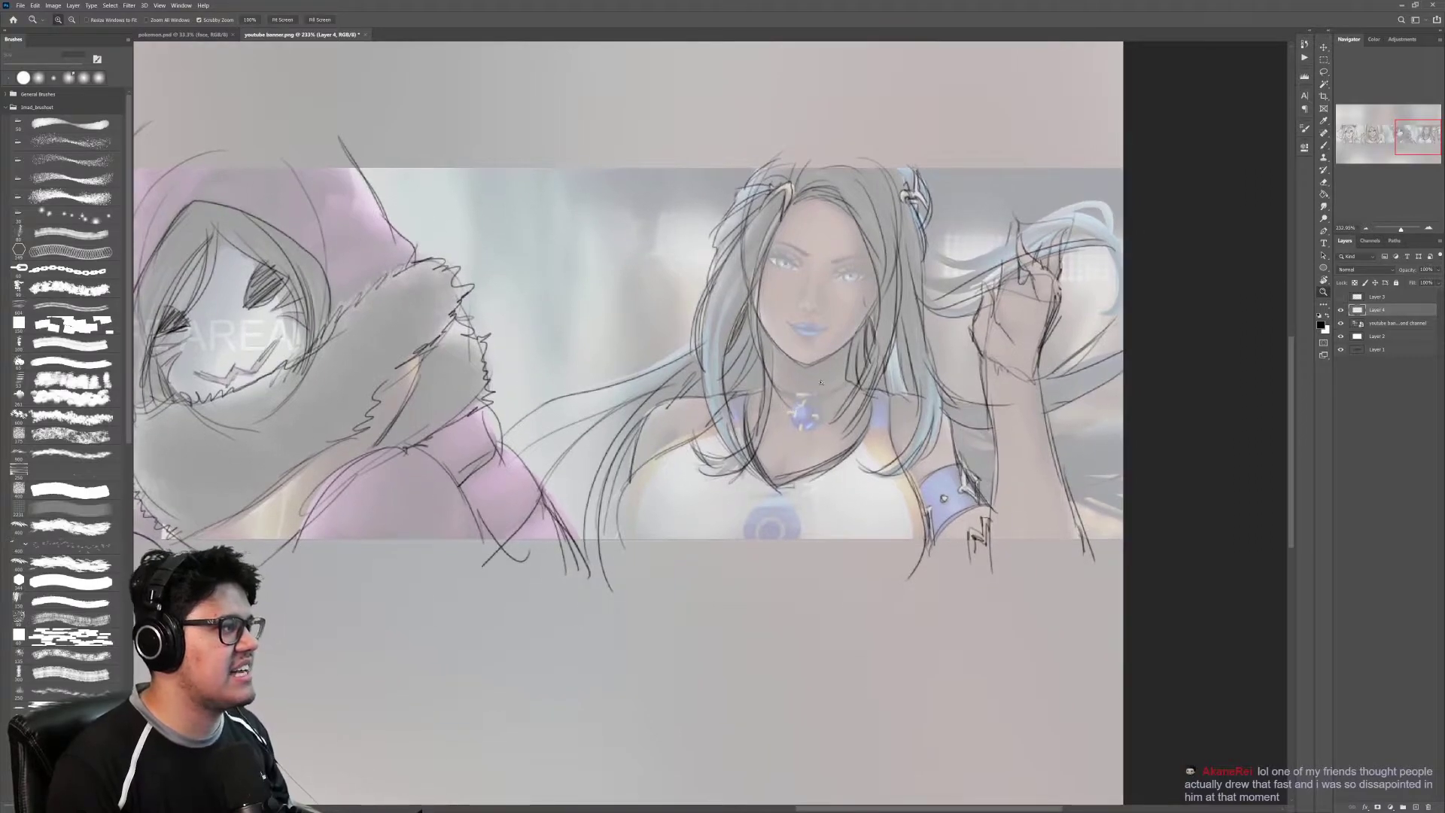
drag(842, 371, 866, 372)
mouse_move(873, 301)
mouse_down()
mouse_move(844, 317)
mouse_move(888, 317)
mouse_up()
key(b)
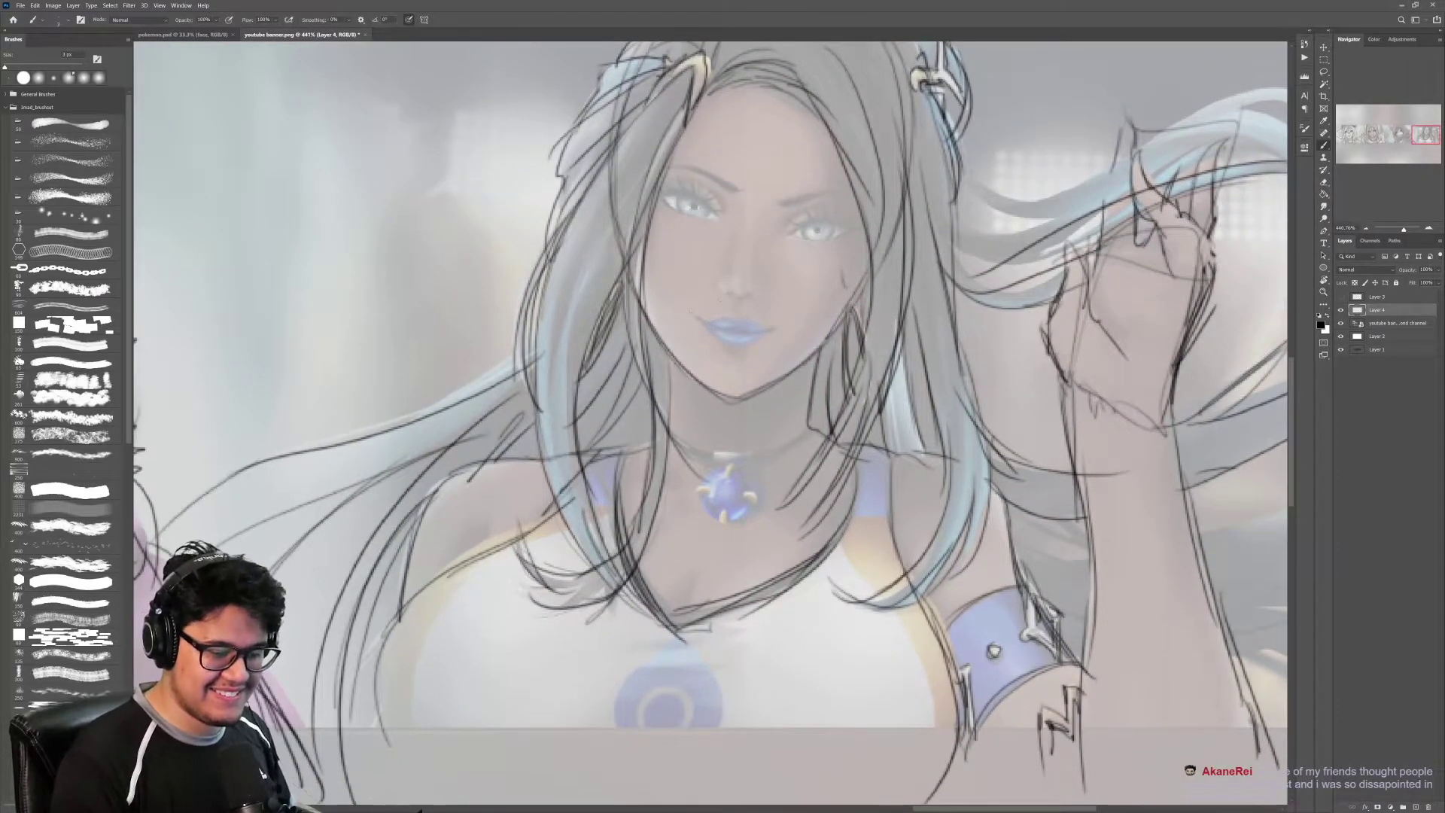
drag(622, 185, 962, 289)
drag(962, 339, 943, 385)
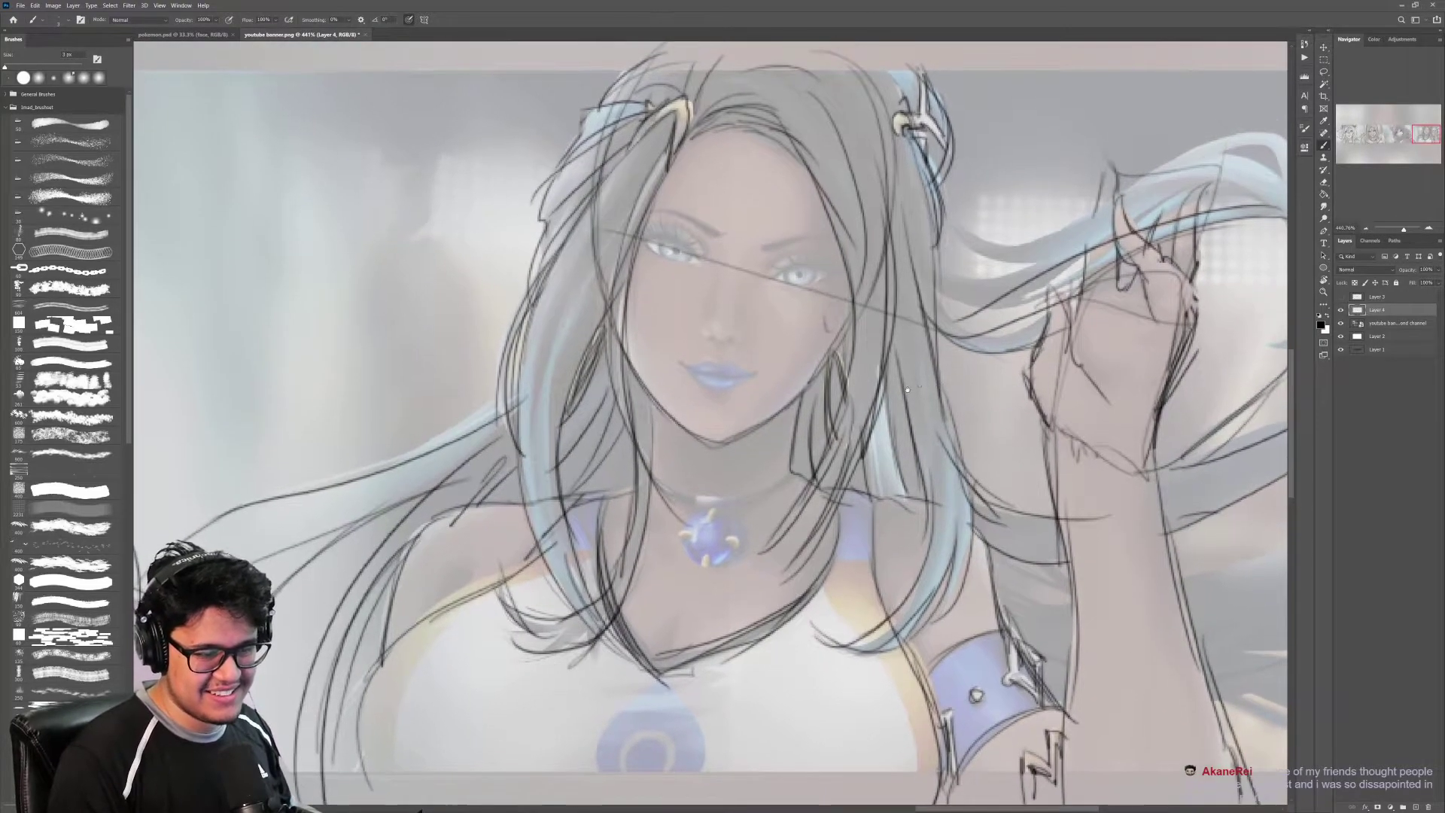
drag(761, 131, 698, 497)
key(ctrl+z)
drag(740, 158, 710, 455)
drag(753, 120, 719, 429)
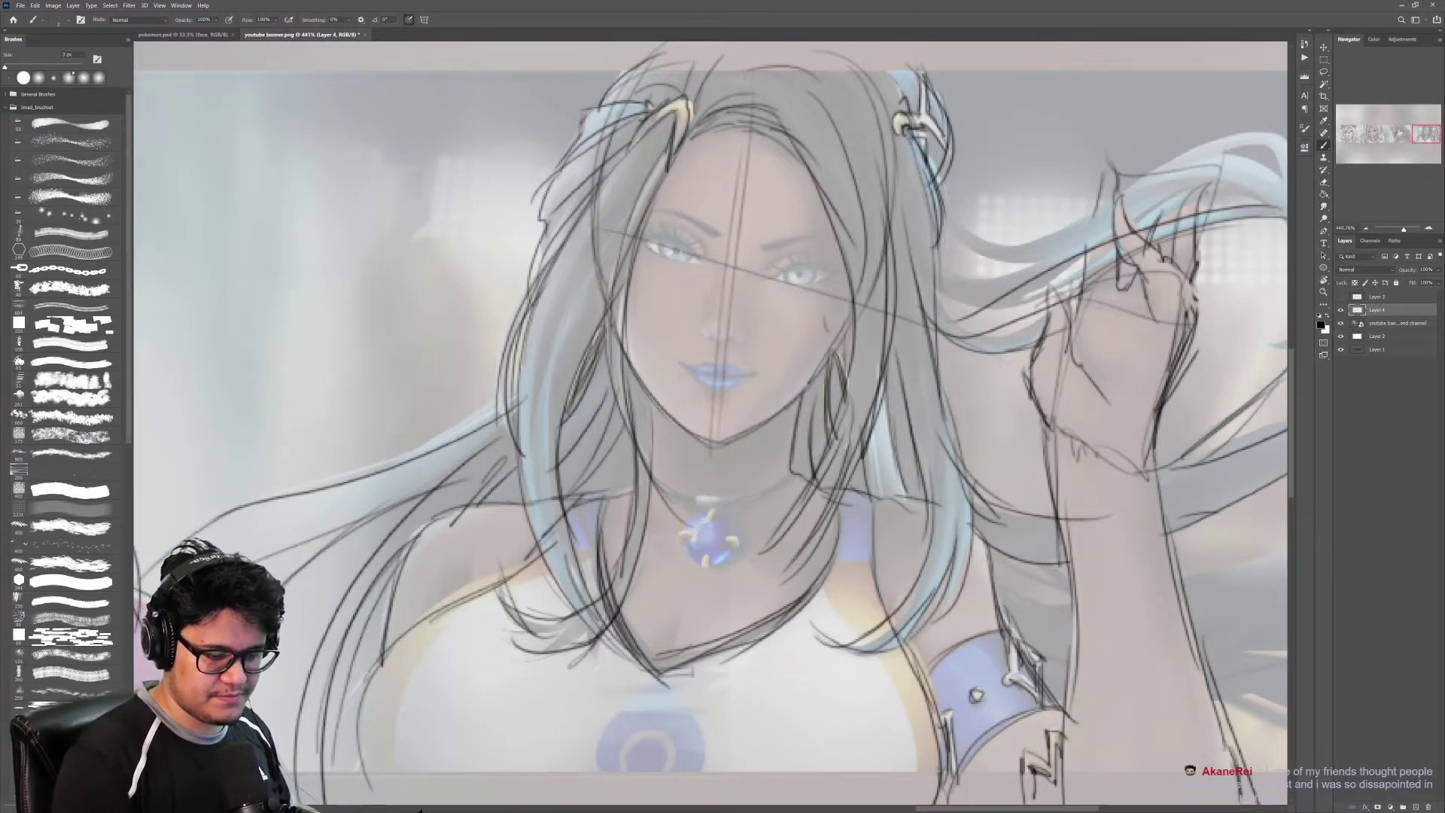
key(ctrl+z)
key(ctrl+z)
key(ctrl+z)
drag(638, 242, 827, 270)
key(ctrl+z)
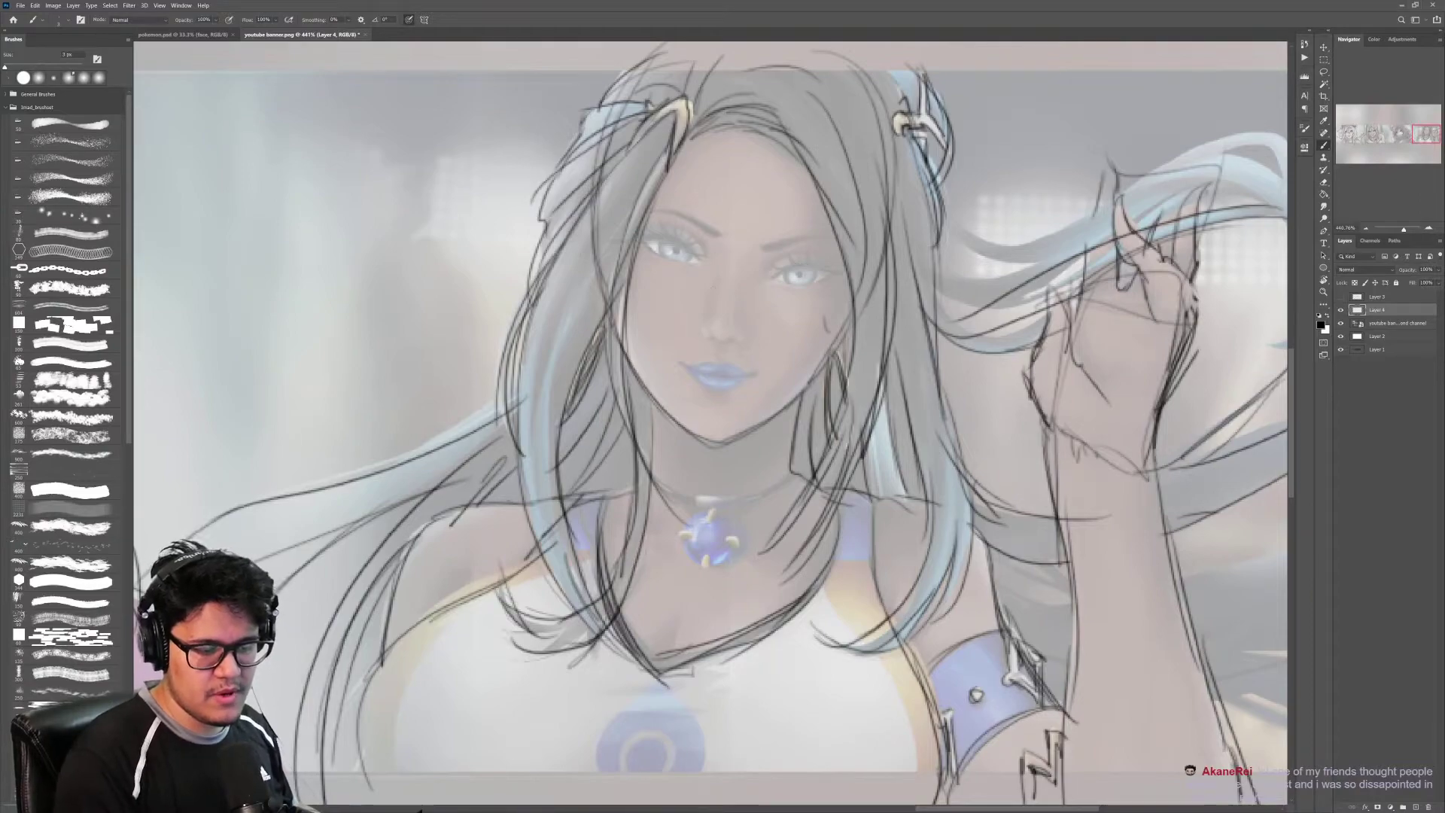
Step: Draw a tilted eye line and a vertical centre line across the blue-haired woman's face, and trace her nose and lips
drag(570, 256, 875, 305)
mouse_move(731, 275)
mouse_down()
mouse_move(713, 462)
mouse_move(709, 434)
mouse_up()
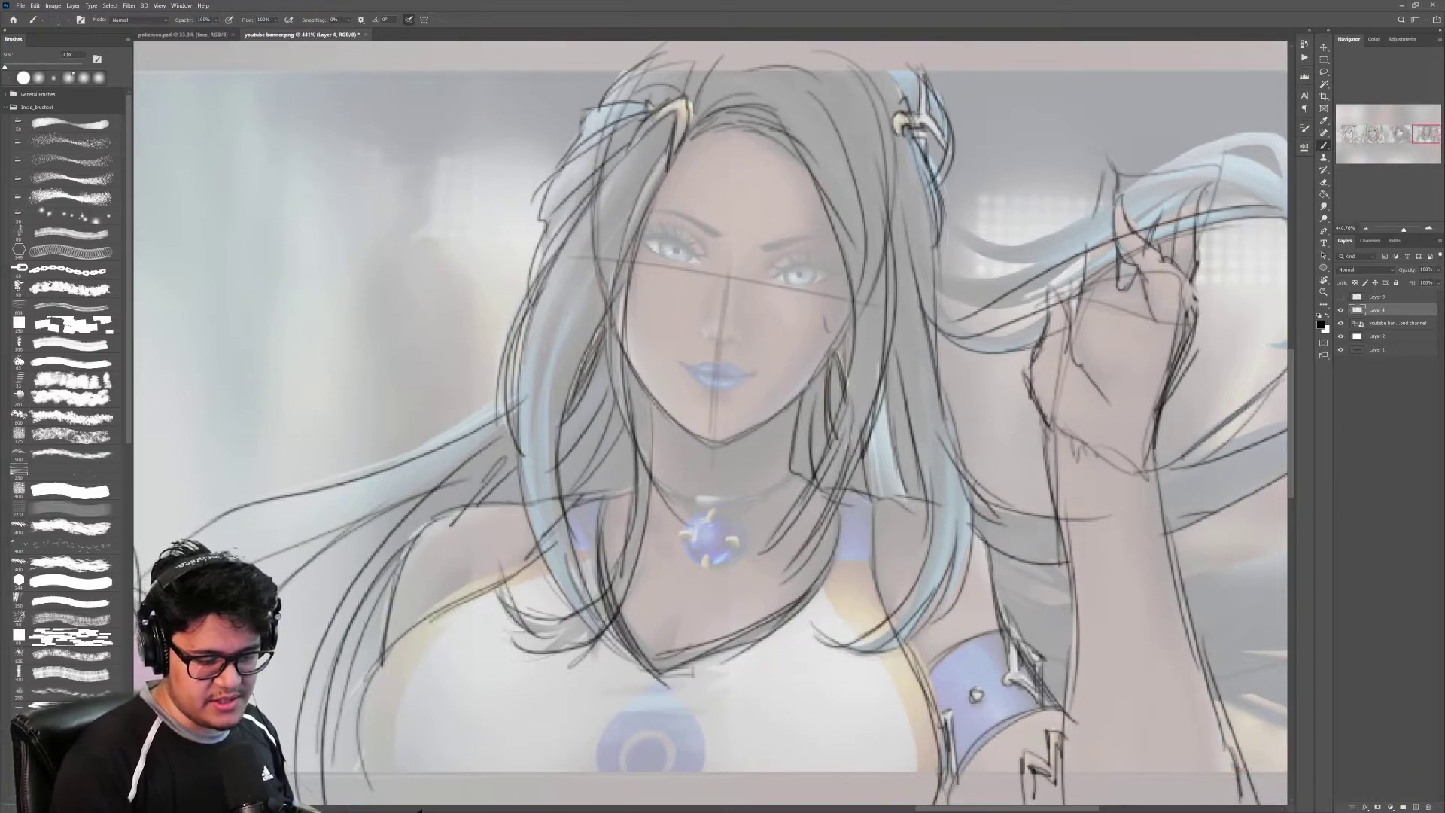
mouse_move(710, 336)
mouse_down()
mouse_move(738, 342)
mouse_move(684, 364)
mouse_move(756, 371)
mouse_up()
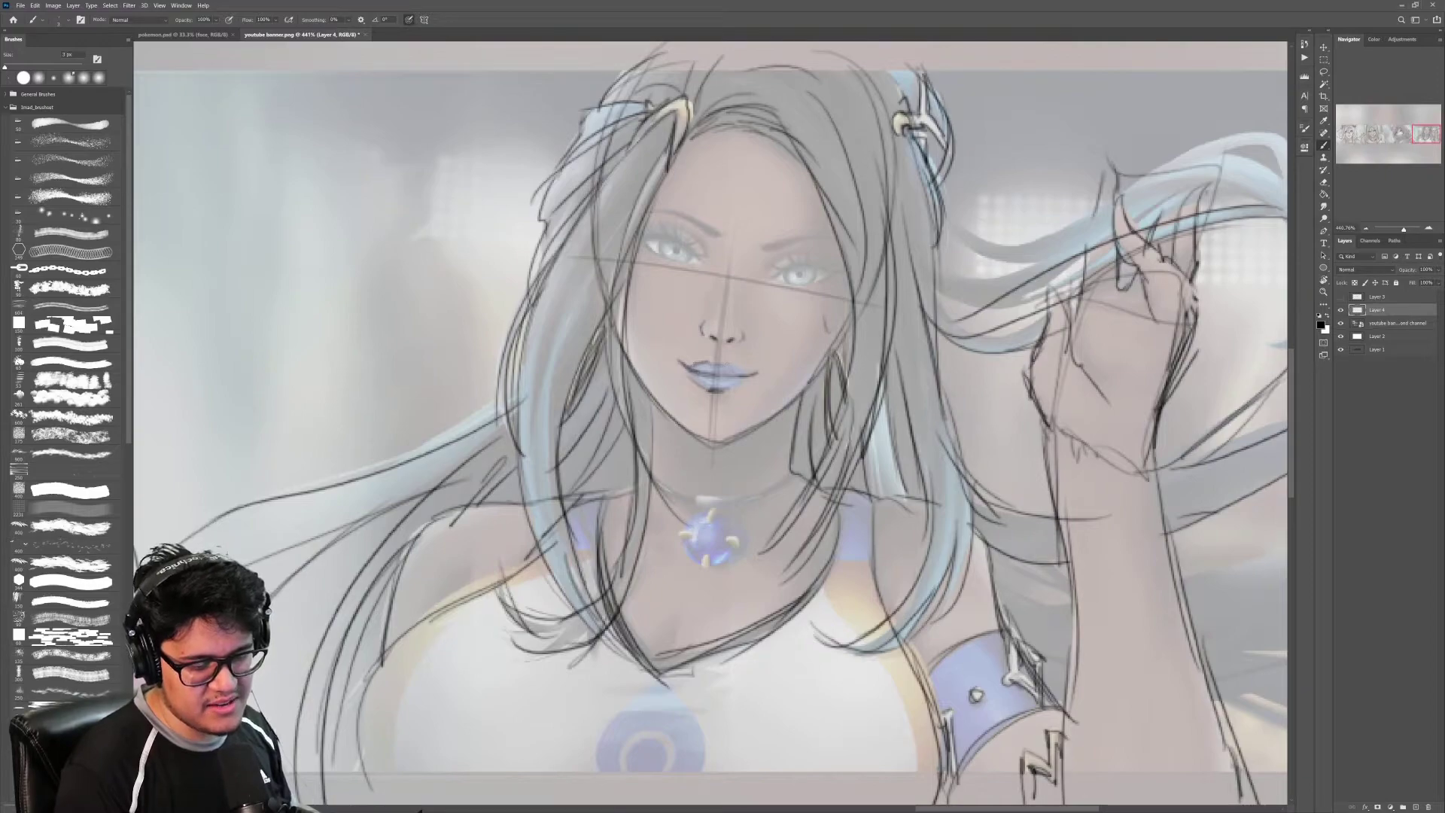
Step: Trace both eyes of the blue-haired woman, including the lids, lashes, irises and eyebrows
mouse_move(770, 281)
mouse_down()
mouse_move(801, 265)
mouse_move(836, 272)
mouse_up()
drag(807, 283, 831, 275)
drag(802, 263, 834, 271)
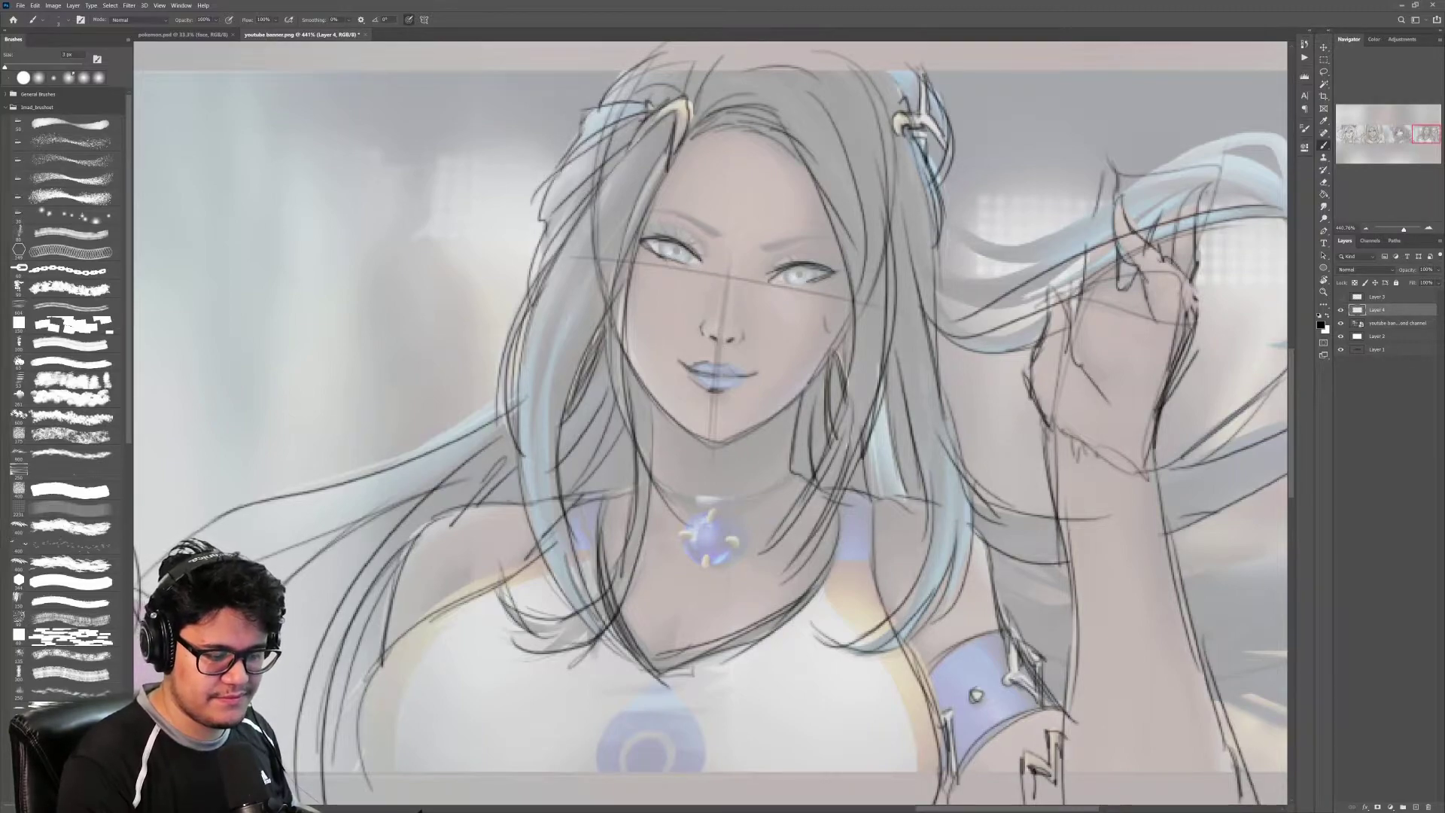
drag(694, 250, 692, 234)
drag(678, 240, 674, 225)
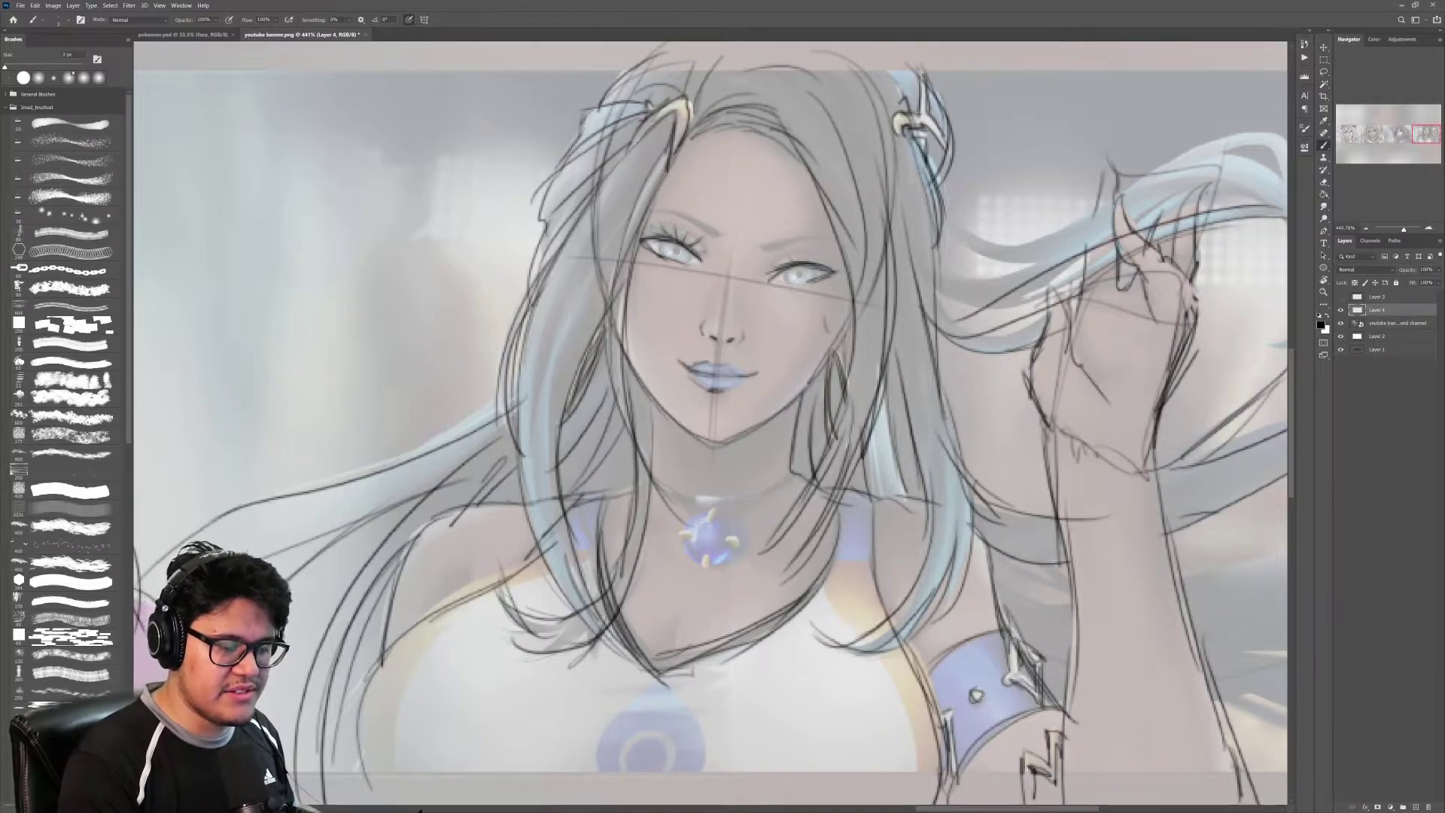
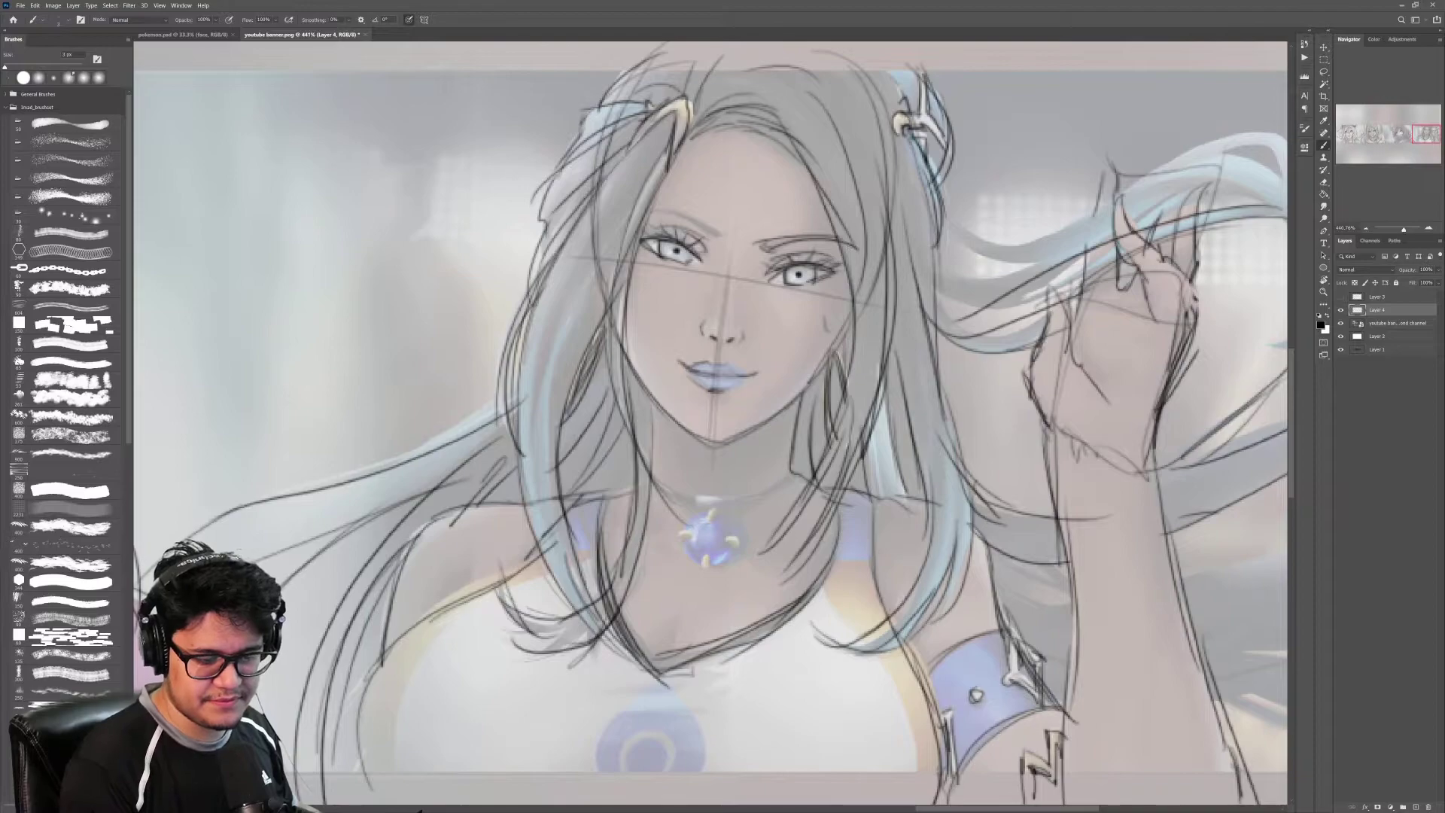
Step: Trace the round gem pendant and its prongs, and draw the choker band around the woman's neck
key(z)
drag(879, 322, 798, 322)
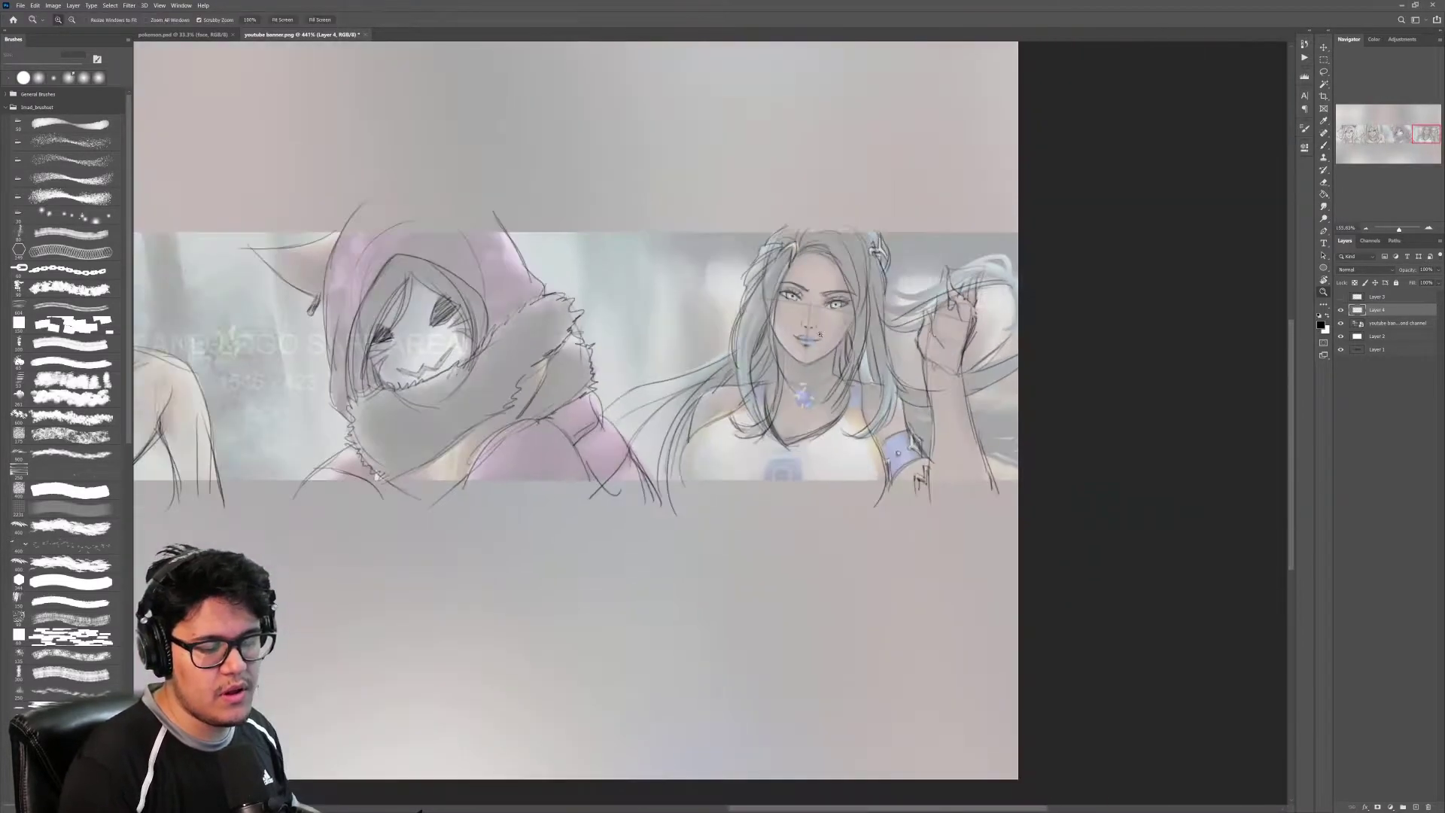
drag(901, 376, 952, 376)
drag(805, 419, 764, 393)
key(b)
key(z)
key(b)
drag(729, 342, 730, 358)
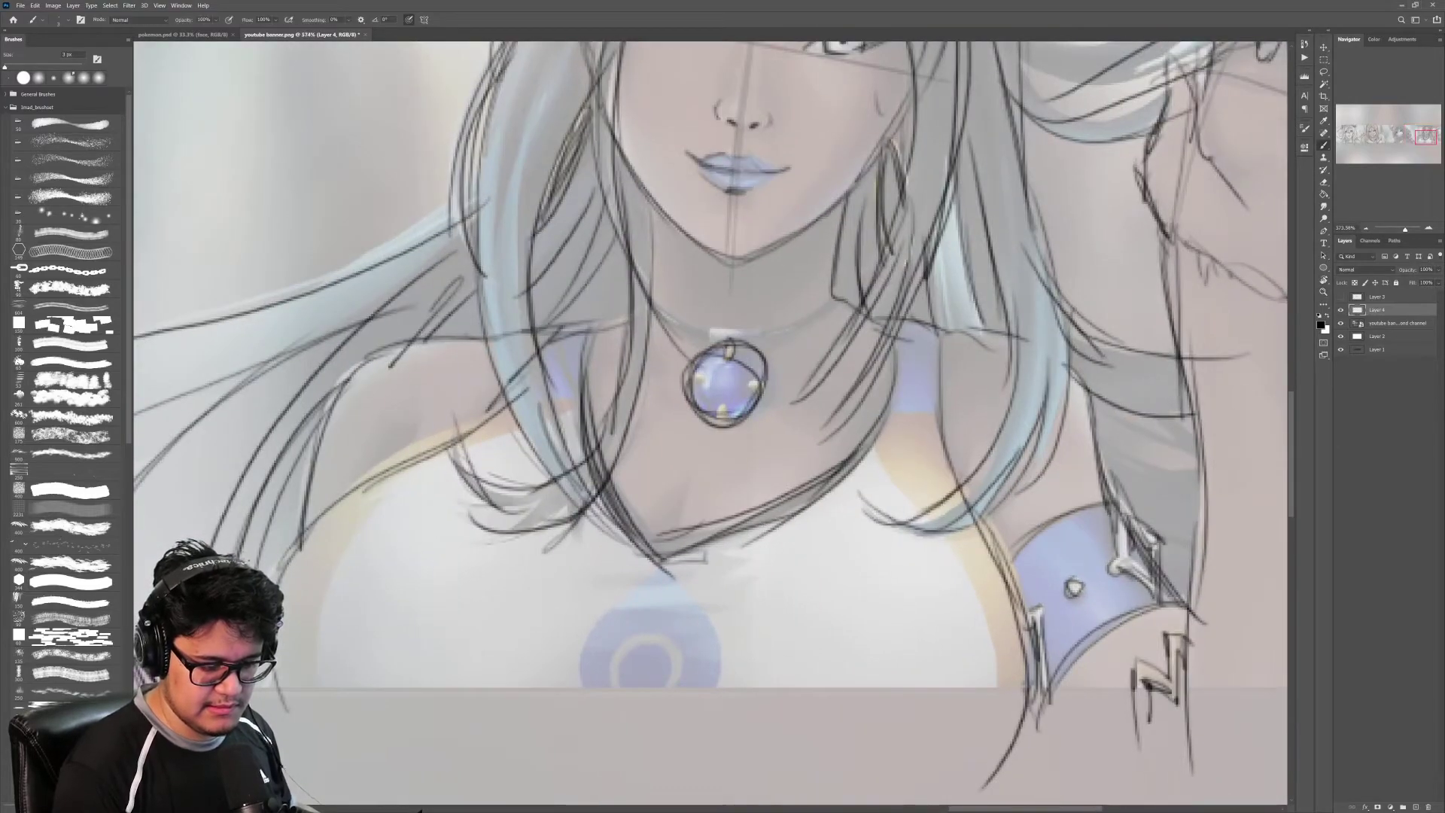
mouse_move(843, 302)
mouse_down()
mouse_move(652, 307)
mouse_move(842, 305)
mouse_up()
key(z)
key(b)
Step: Trace the cleavage line, the yellow trim of the white top and the round blue emblem on the chest
drag(694, 484, 667, 577)
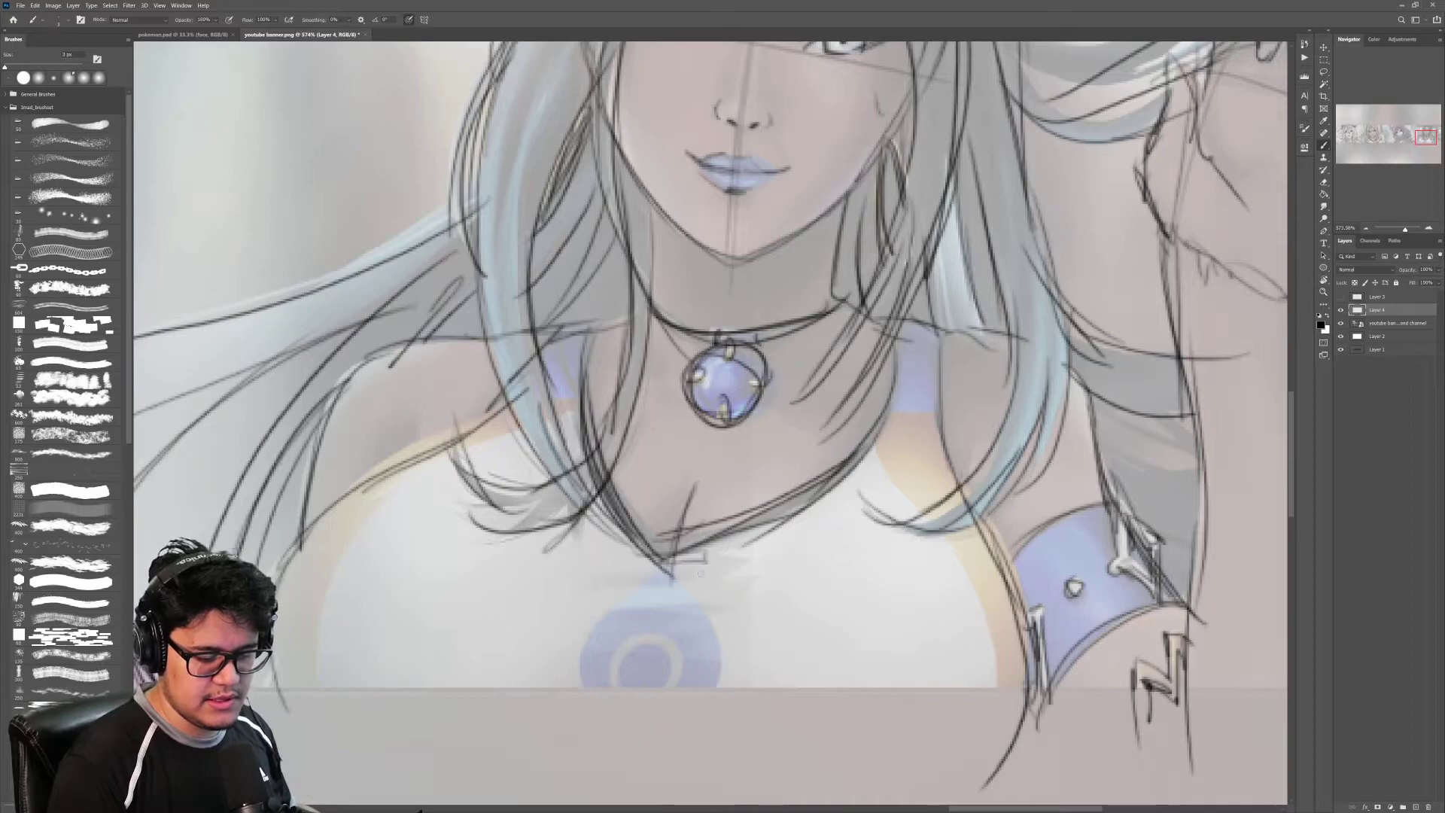
key(z)
drag(696, 376, 645, 376)
drag(799, 439, 769, 407)
scroll(769, 407, up, 1)
key(b)
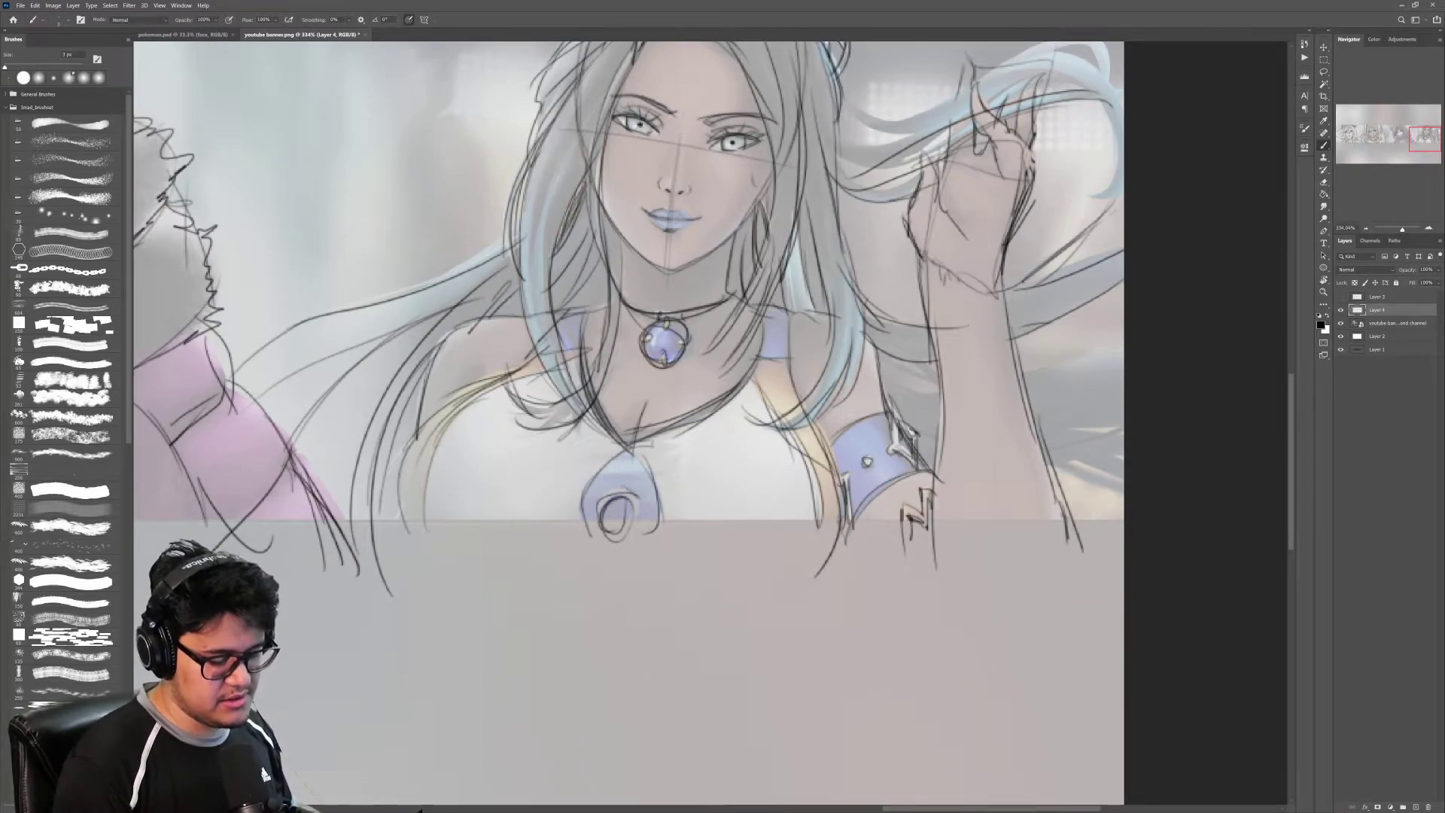
drag(578, 453, 708, 450)
drag(995, 391, 868, 435)
Step: Hide the earlier banner reference and raise the white backing layer to full opacity behind the four portrait sketches
key(z)
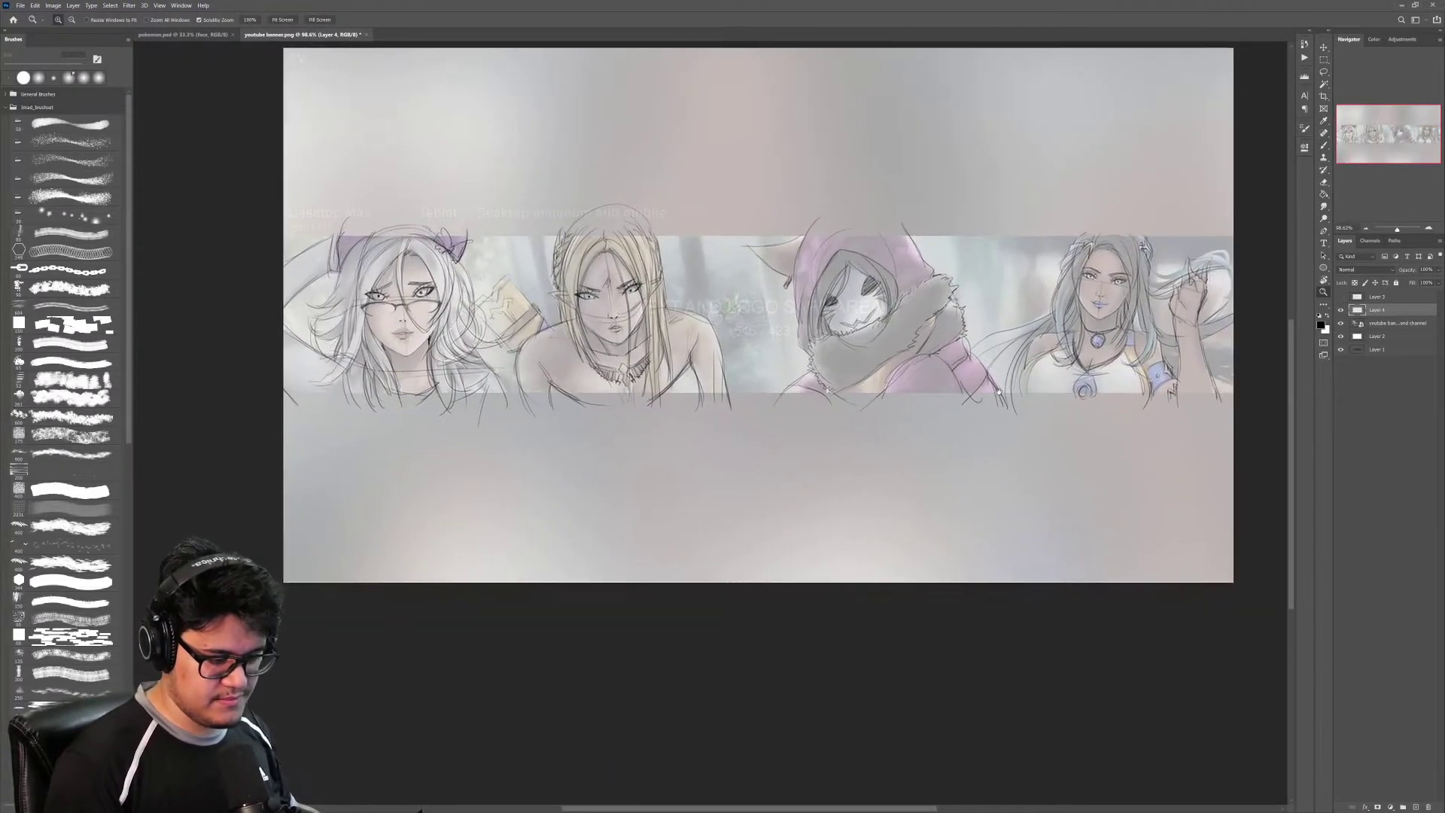
click(1340, 310)
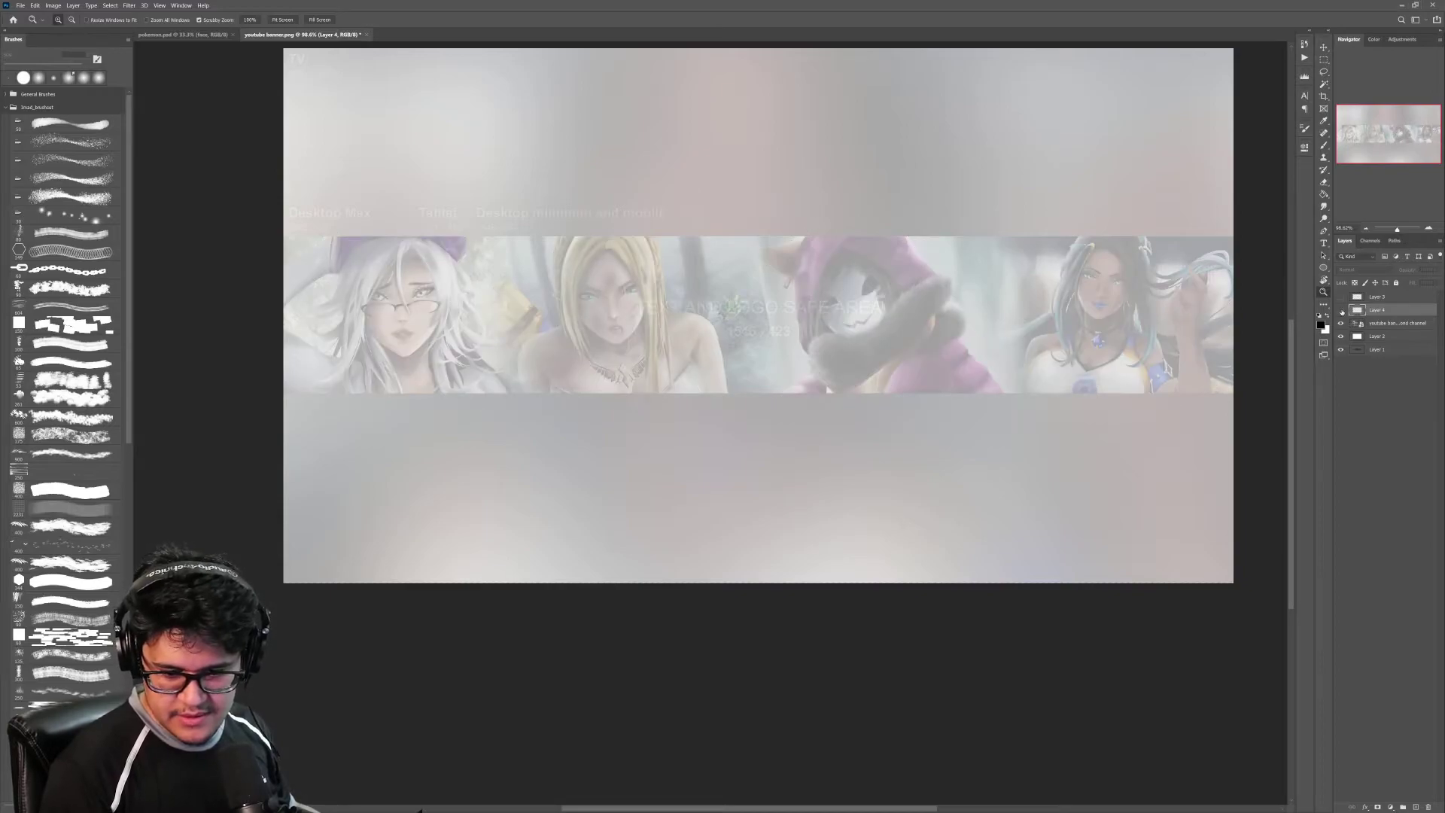
click(1340, 309)
click(1341, 323)
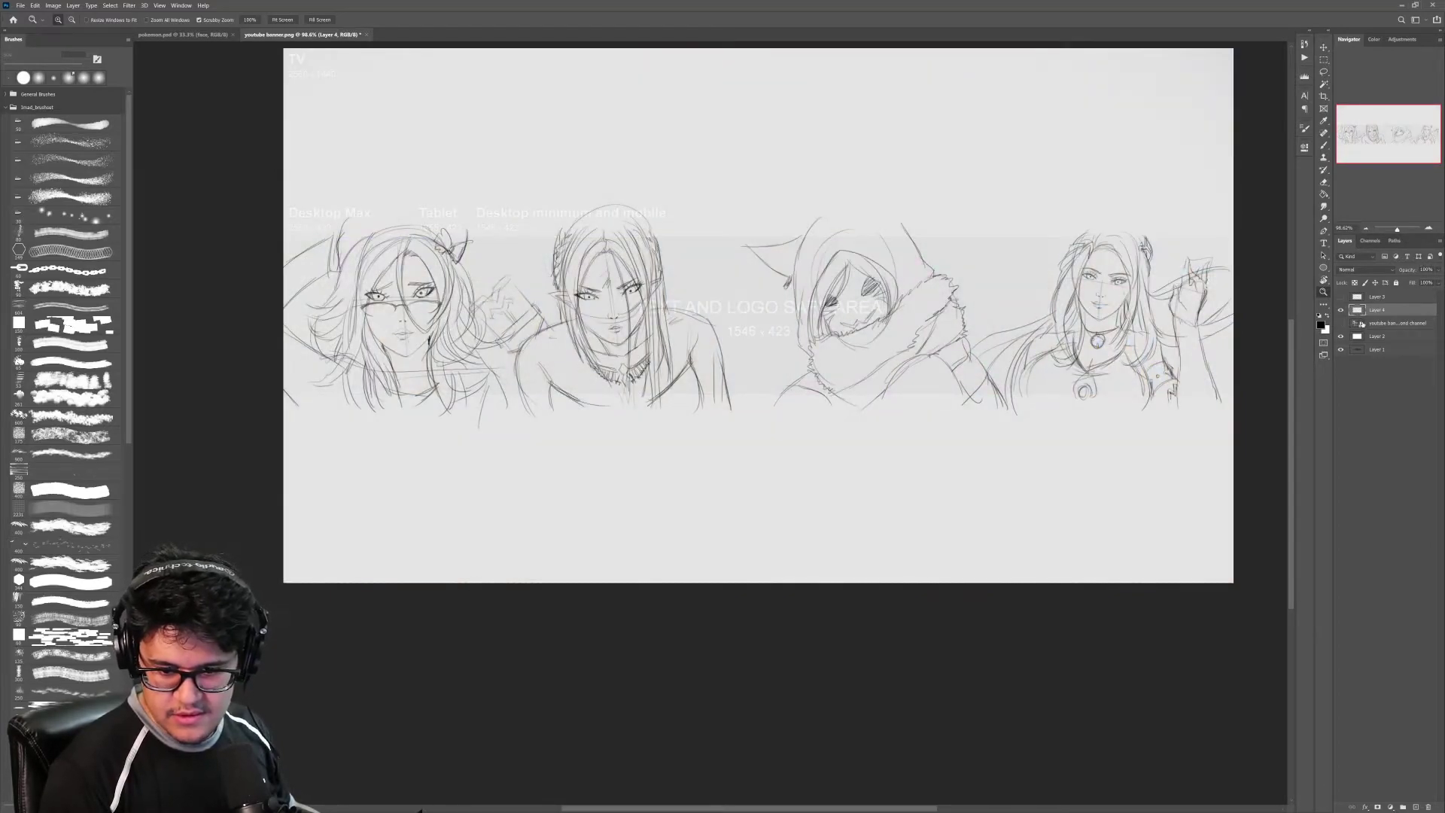
click(1367, 339)
drag(1429, 281, 1439, 281)
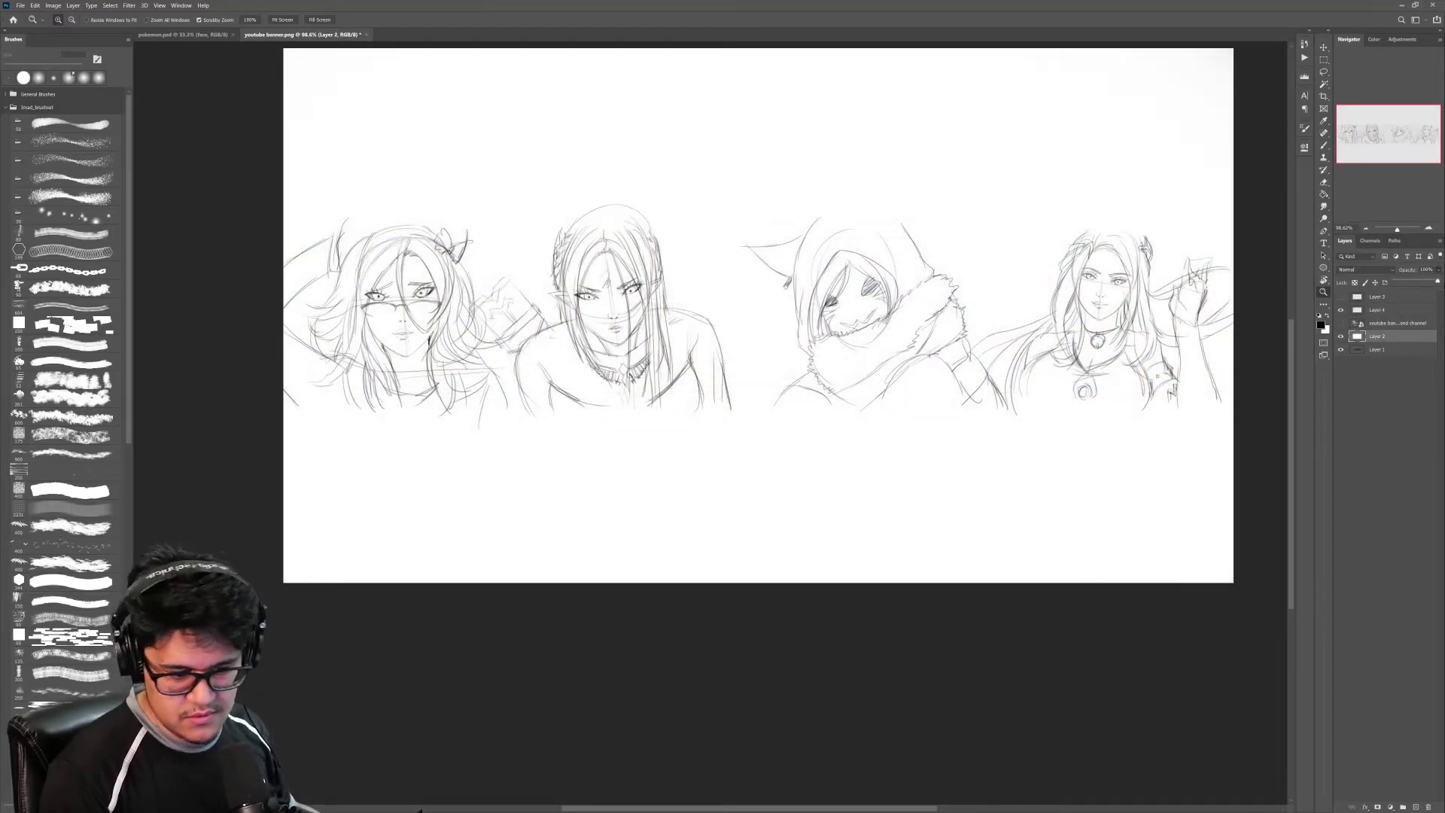
mouse_move(913, 372)
mouse_down()
mouse_move(865, 373)
mouse_move(966, 415)
mouse_move(921, 374)
mouse_move(893, 372)
mouse_move(918, 353)
mouse_move(932, 361)
mouse_up()
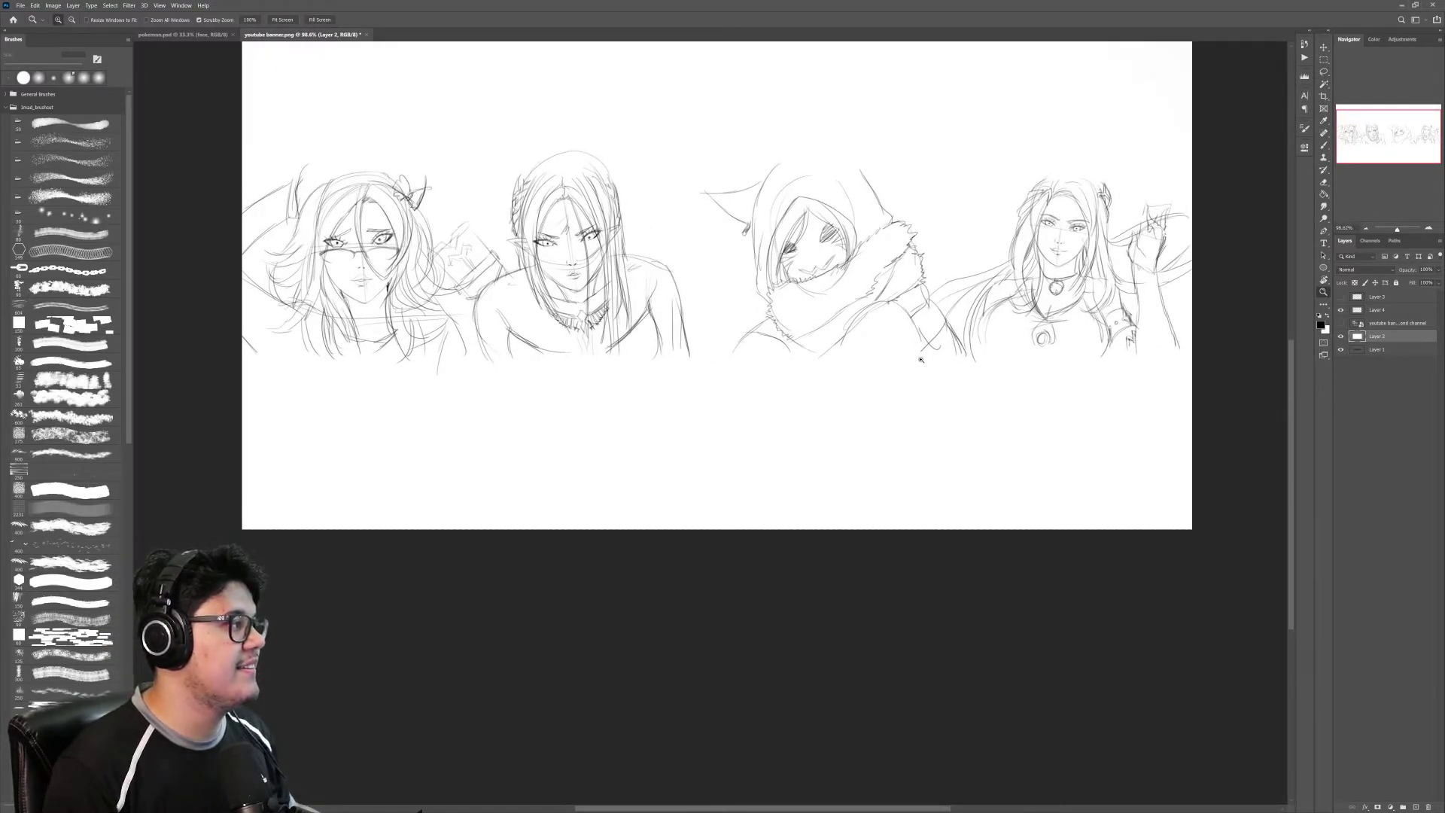
drag(815, 398, 853, 393)
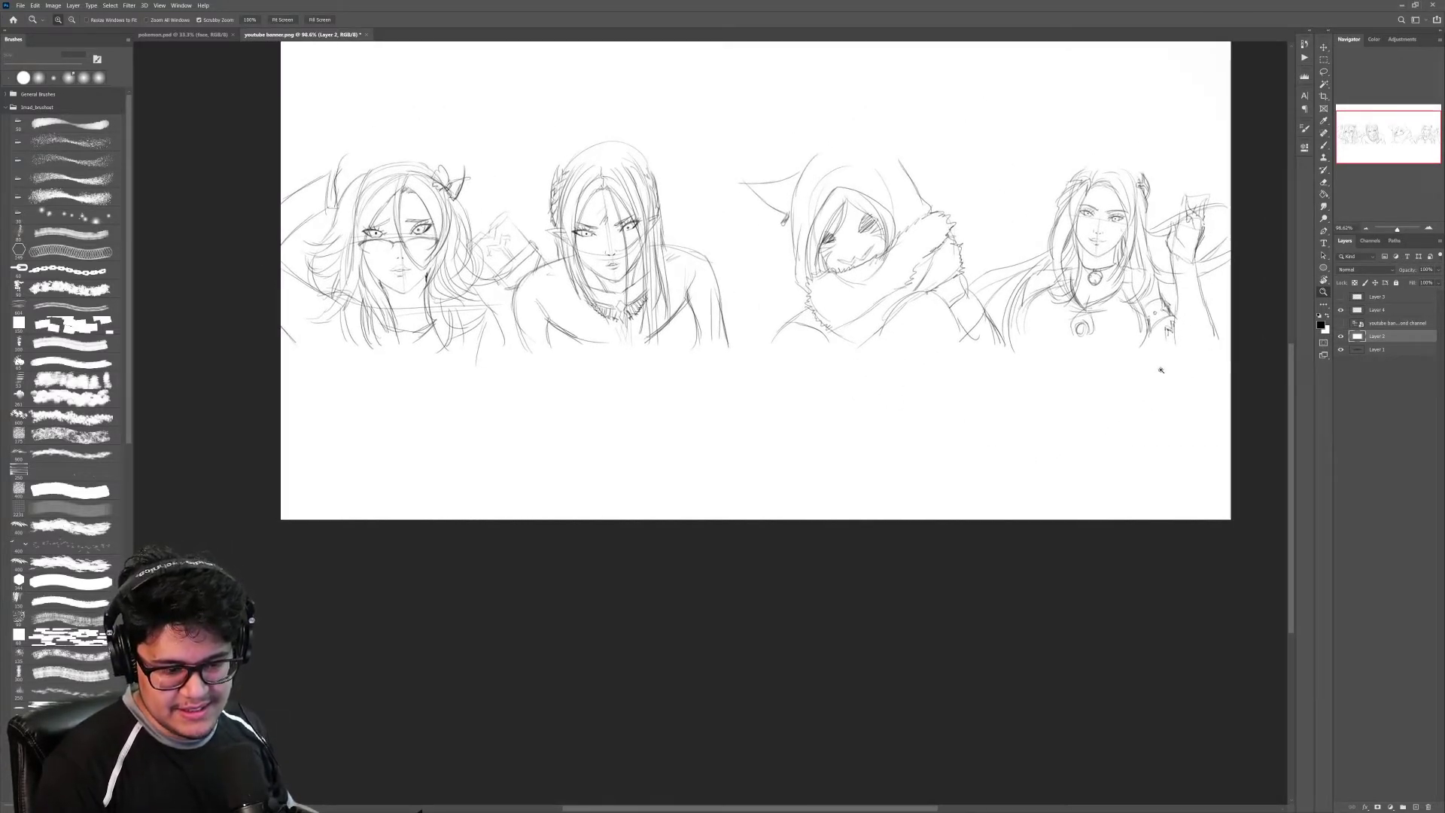
Step: Show the "Stream Finitii" lettering layer and move the lettering down and slightly left, between the two middle portraits
click(1340, 298)
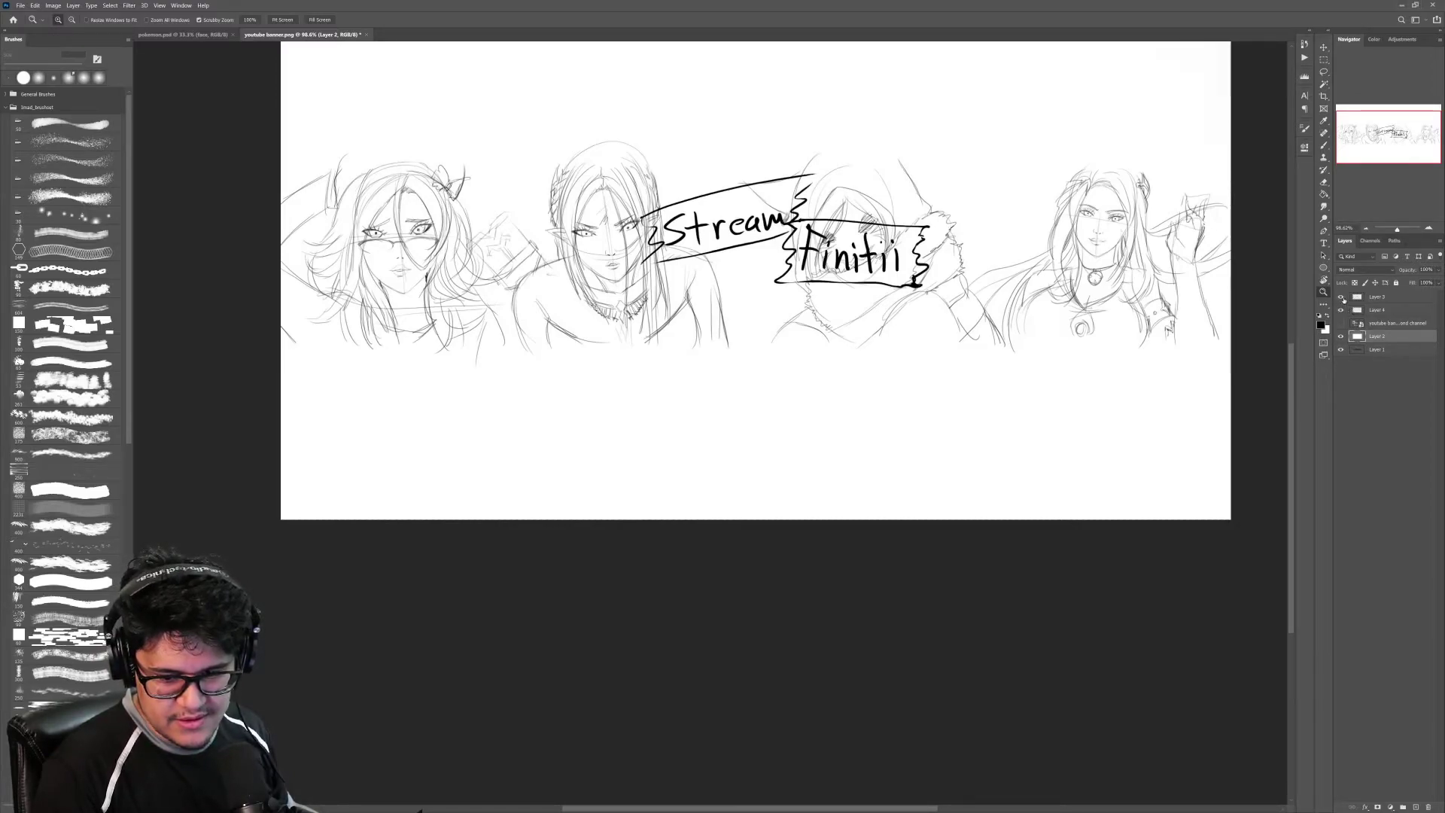
click(1341, 298)
click(1342, 299)
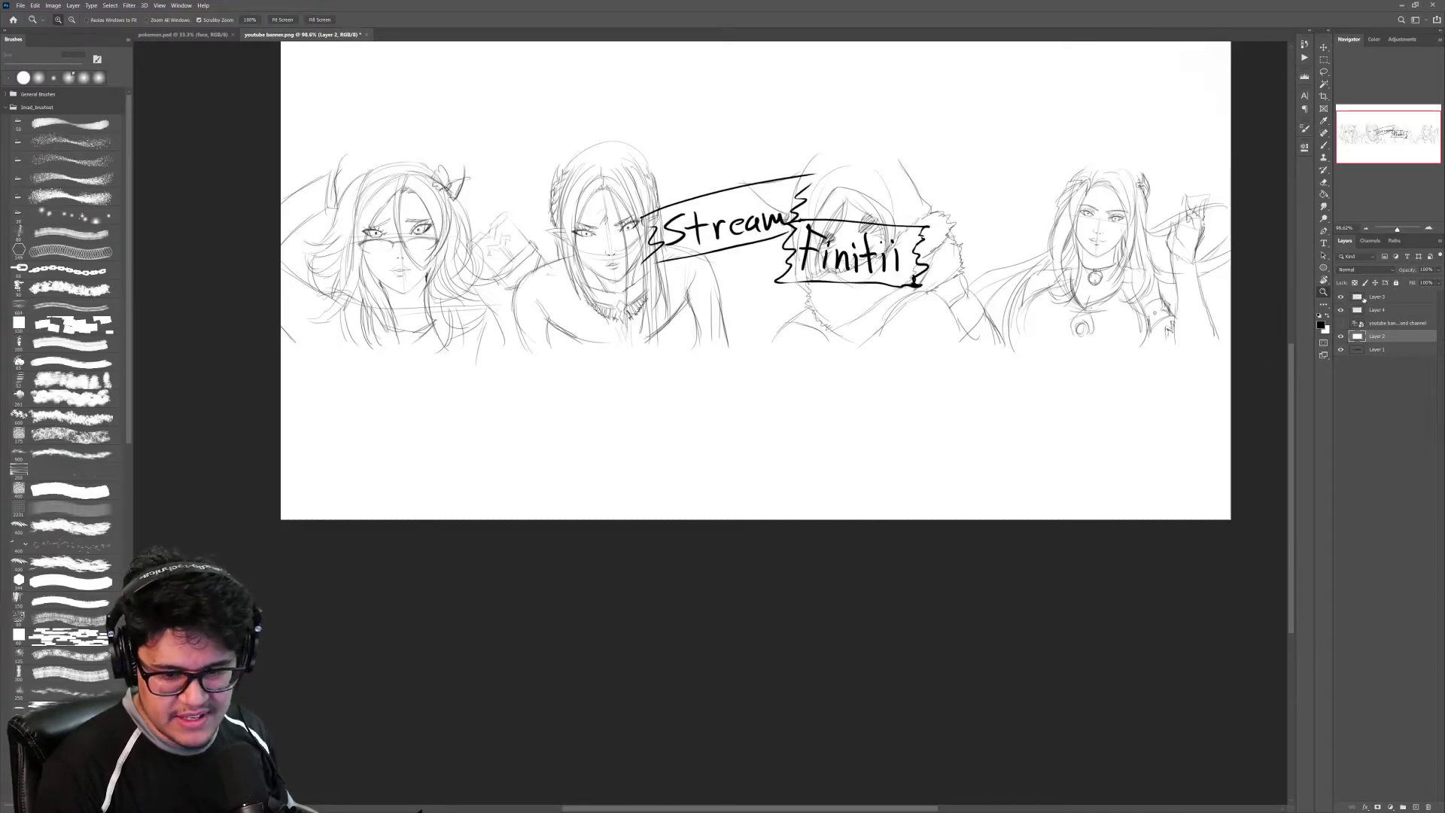
click(1363, 299)
key(ctrl+t)
drag(890, 239, 872, 292)
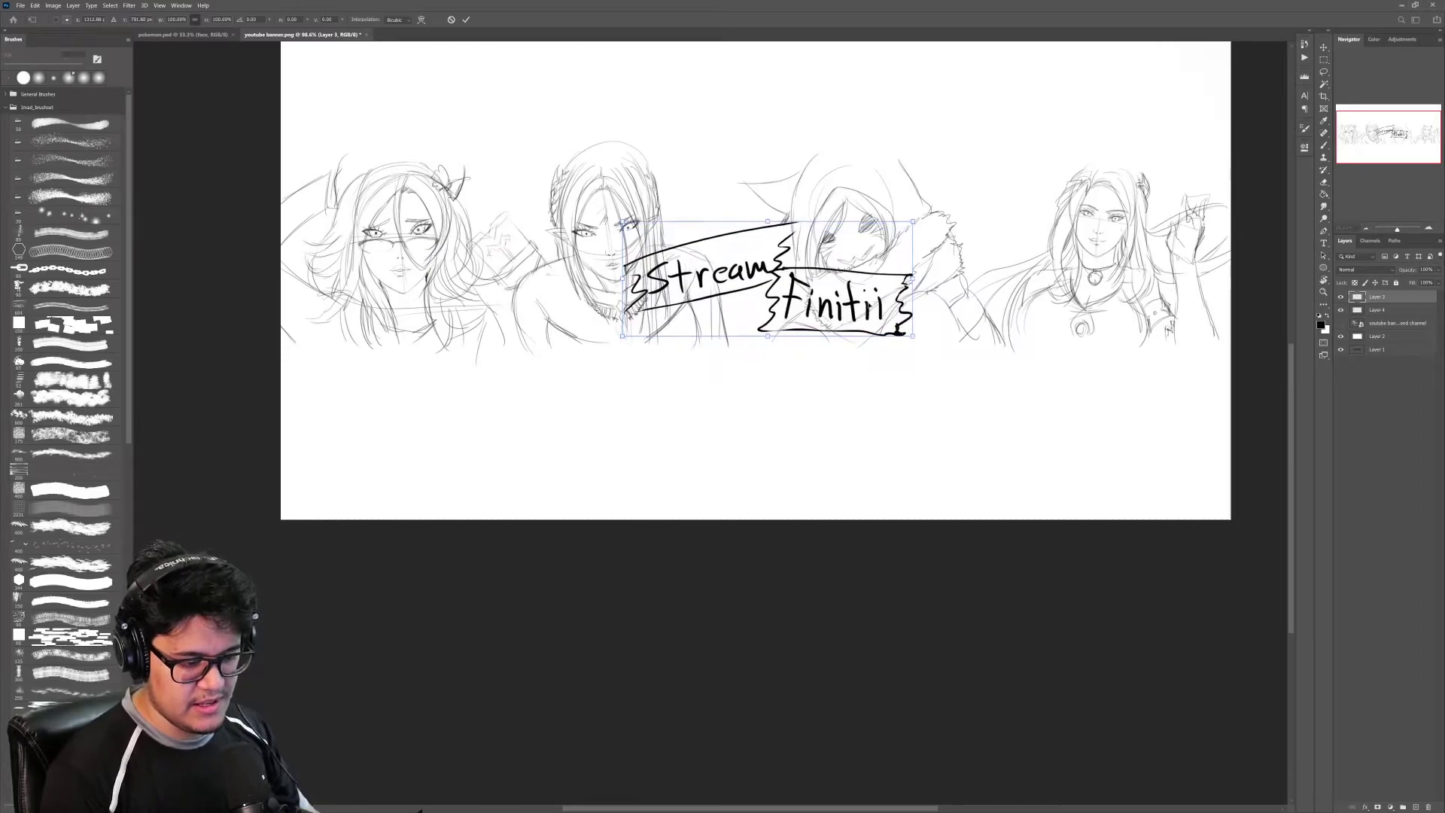
key(Return)
Step: Check the lettering against the template's safe area, scale it down slightly and reposition it between the middle portraits
click(1340, 323)
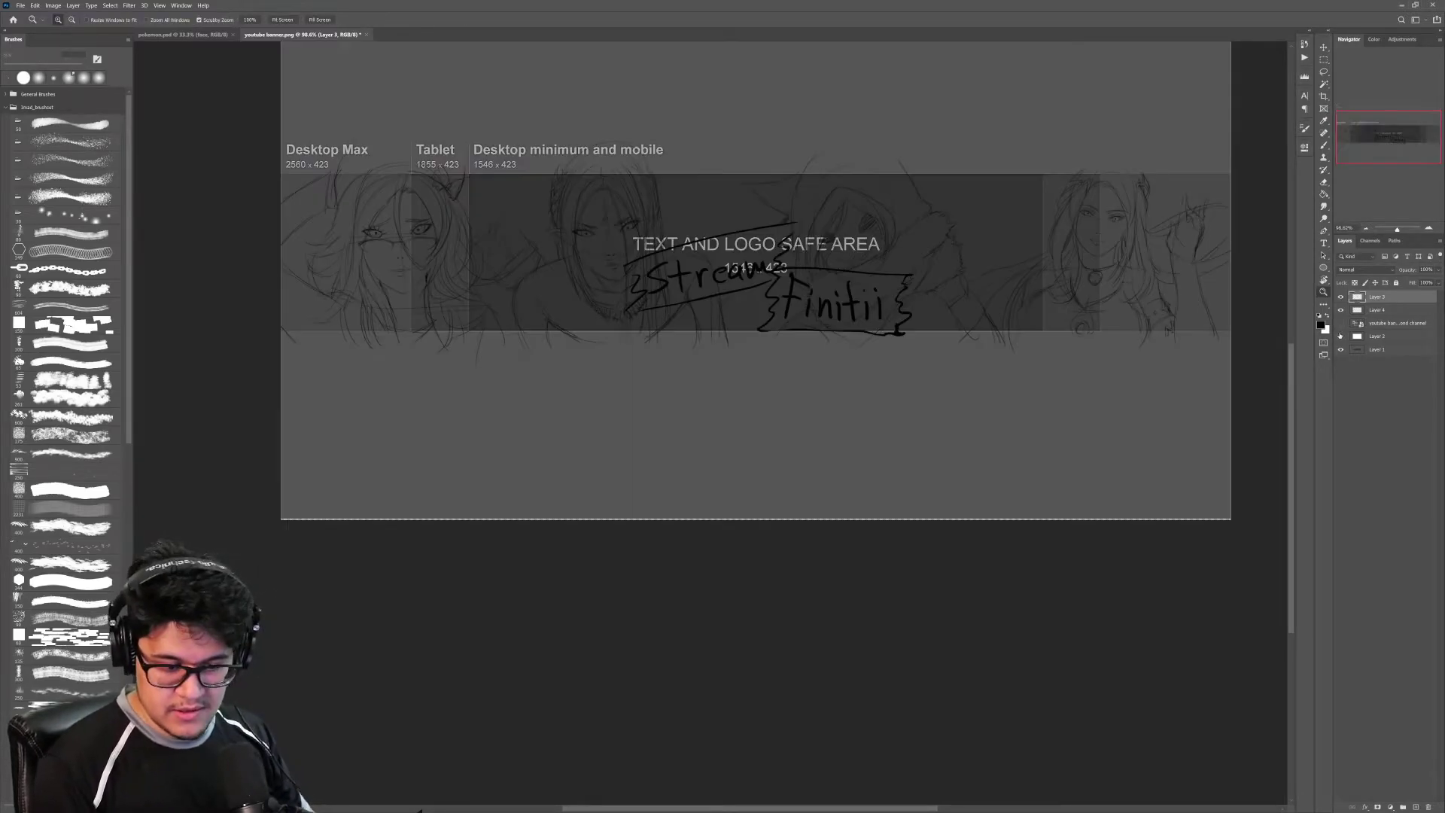
click(1341, 323)
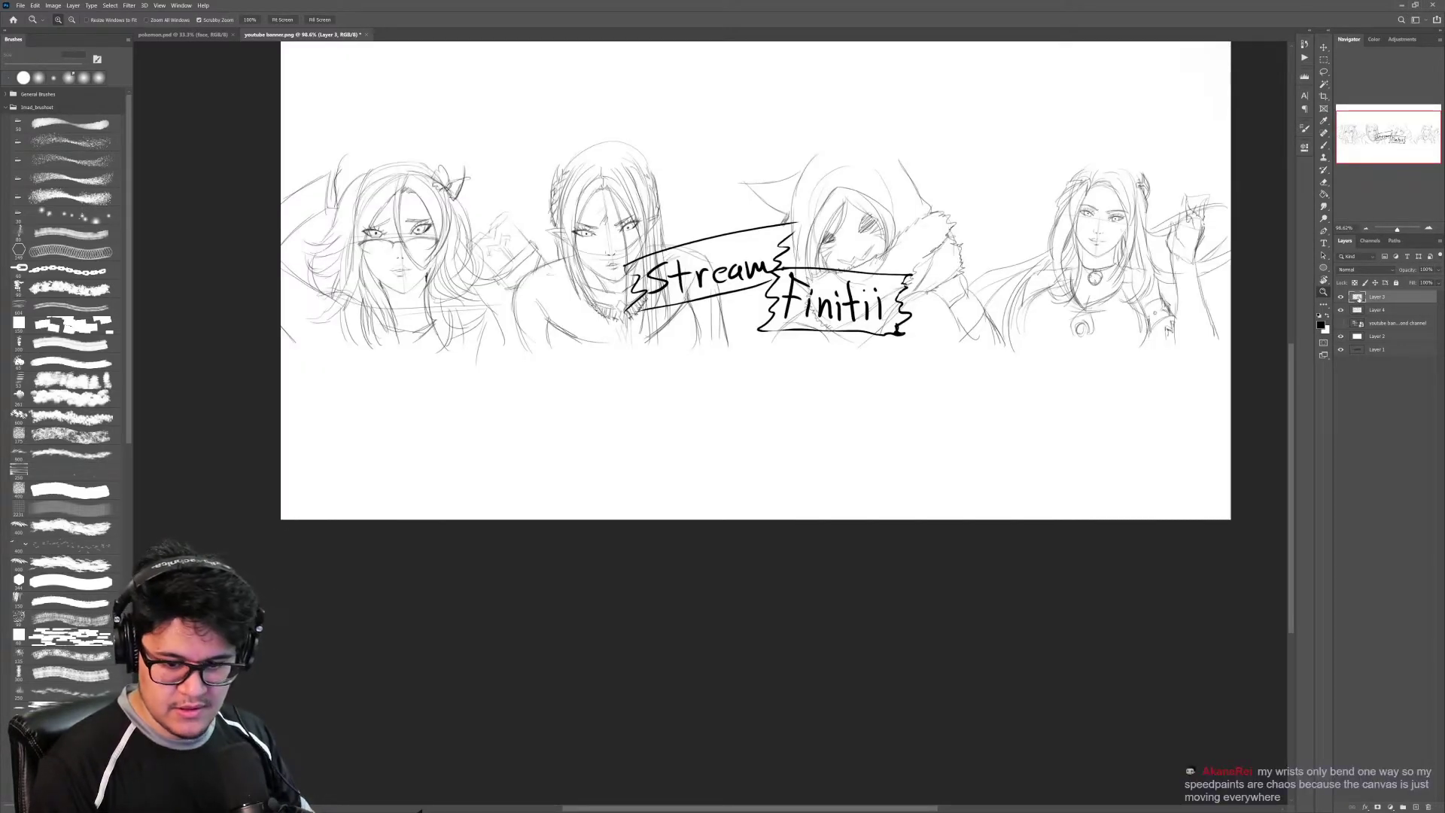
key(ctrl+t)
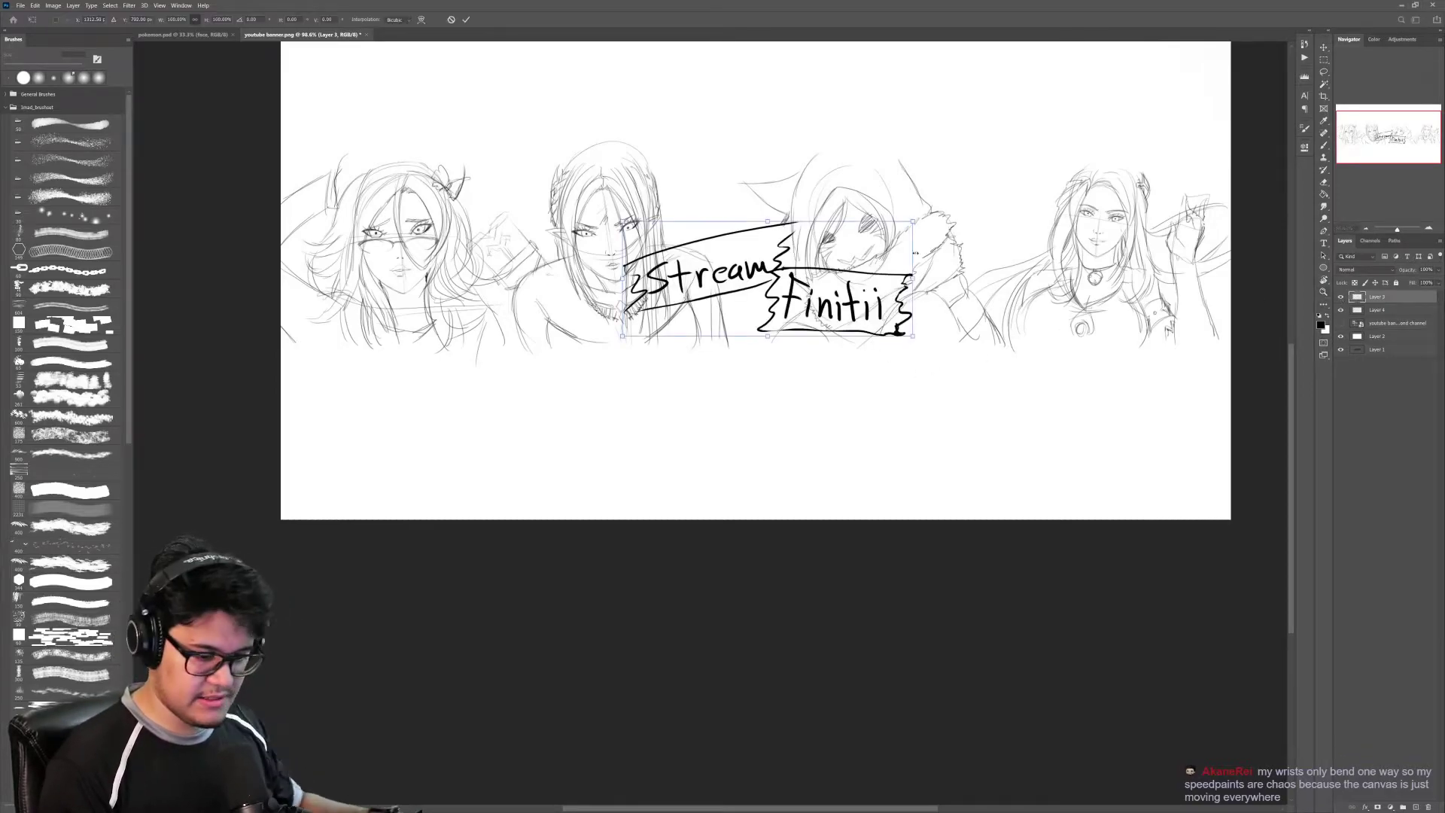
drag(914, 221, 880, 234)
drag(851, 296, 863, 290)
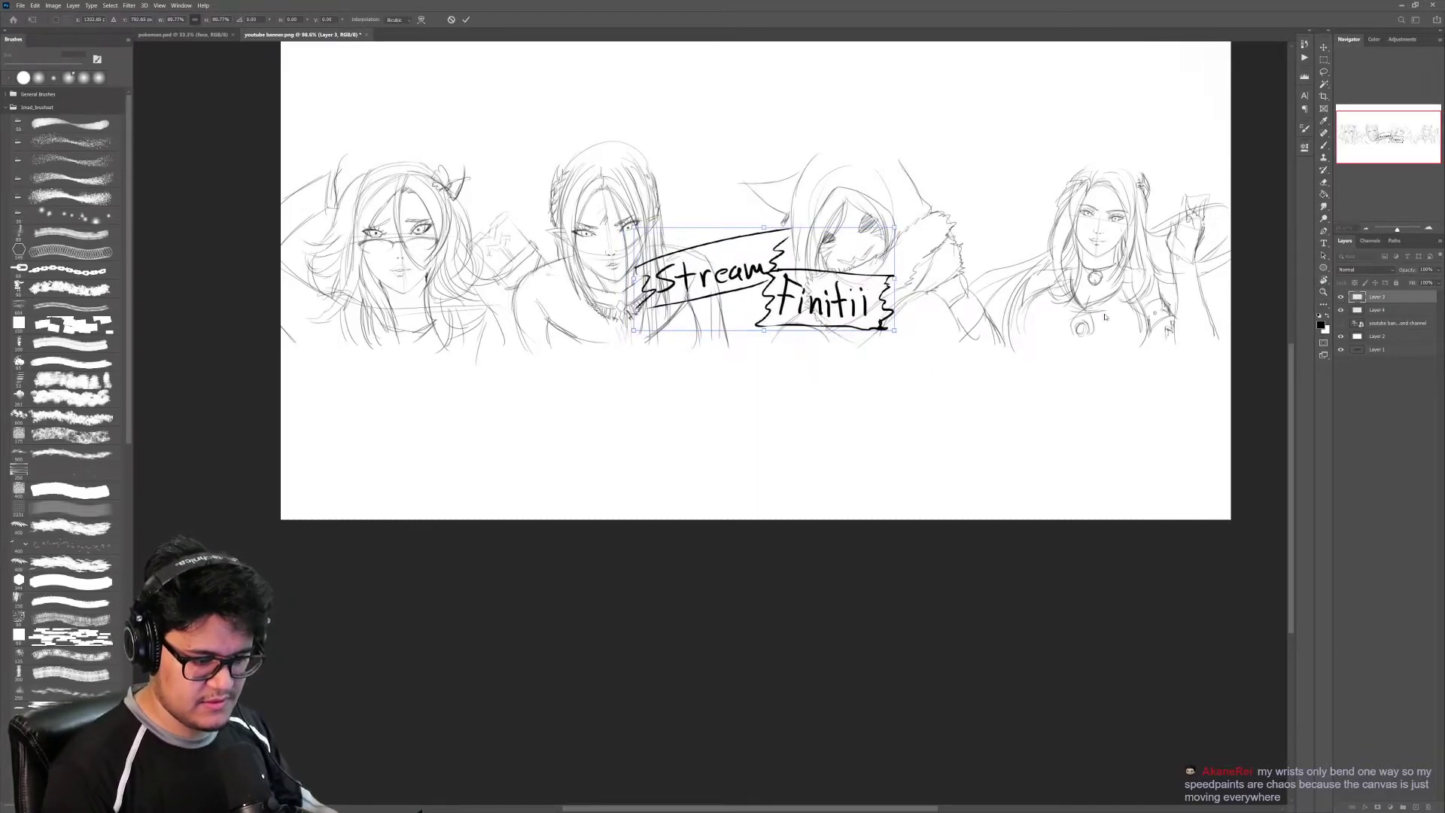
Step: Commit the transform of the "Stream Finitii" lettering, then briefly show the coloured reference banner to compare it with the sketch
key(Return)
click(1340, 298)
click(1340, 298)
click(1340, 323)
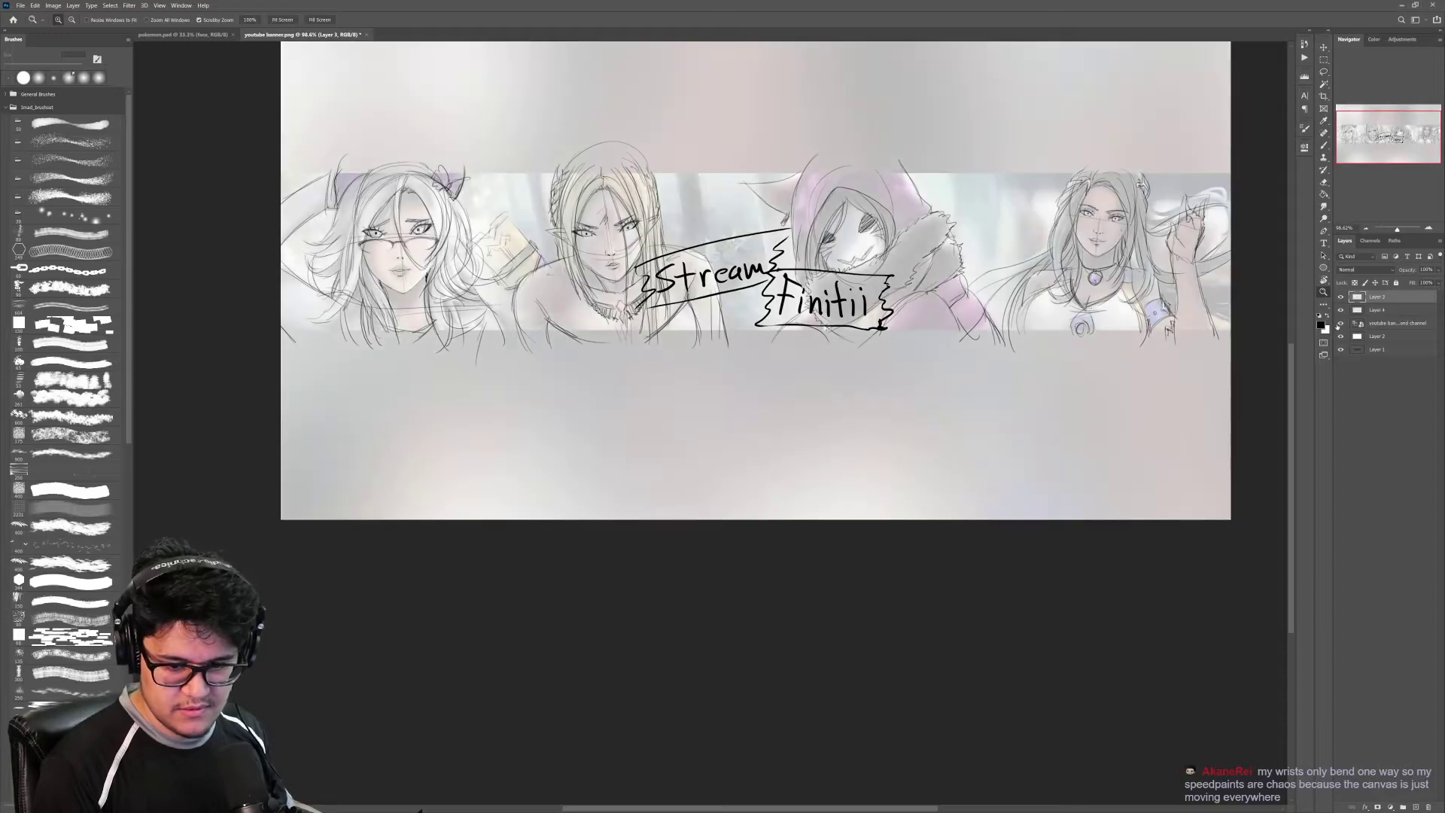
click(1340, 323)
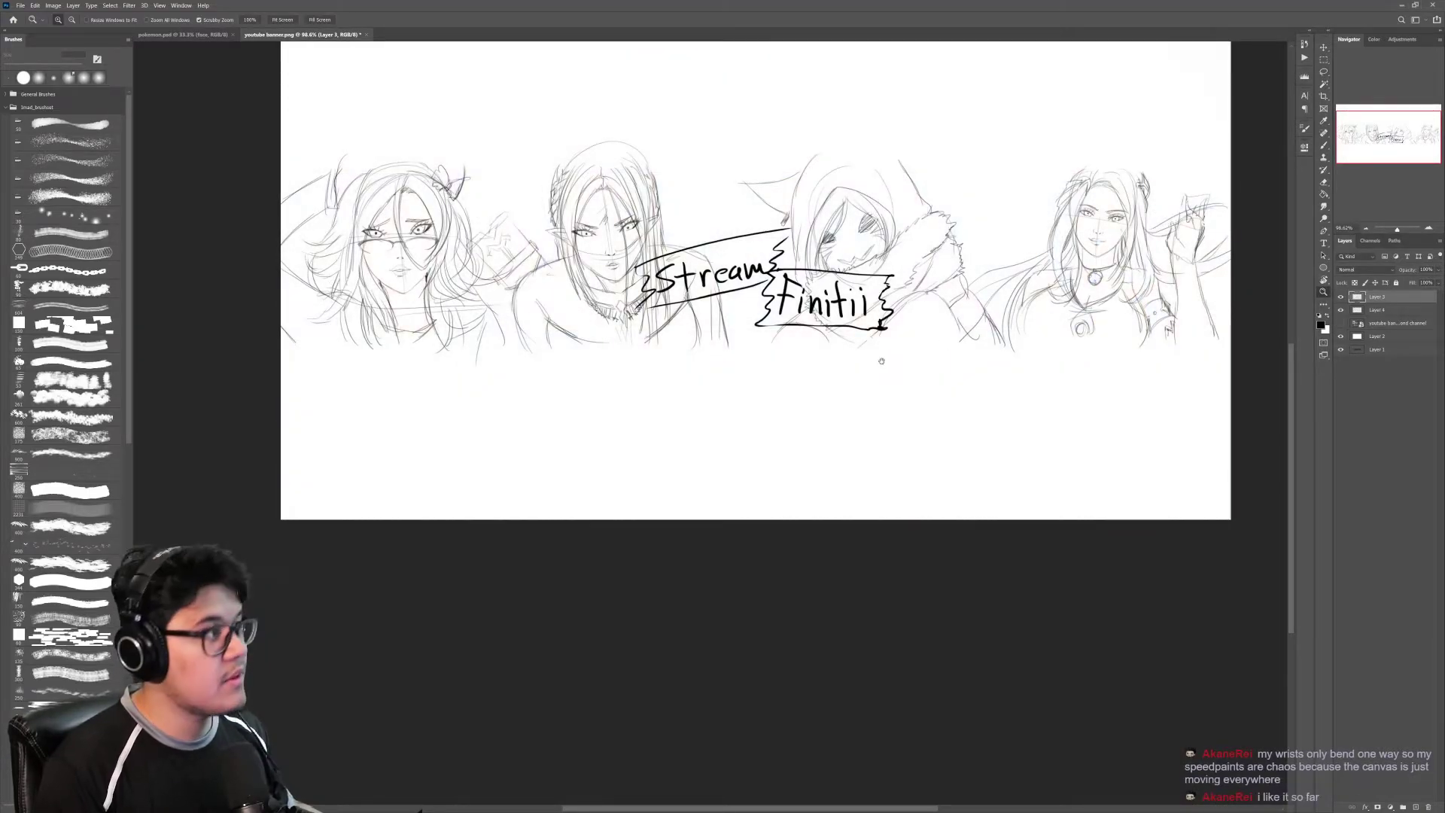
Step: Erase the character sketch lines showing behind the "Stream" and "Finitii" lettering boxes on the sketch layer
drag(881, 361, 911, 371)
mouse_move(782, 340)
mouse_down()
mouse_move(812, 349)
mouse_move(786, 352)
mouse_up()
drag(836, 308, 873, 309)
drag(979, 379, 961, 392)
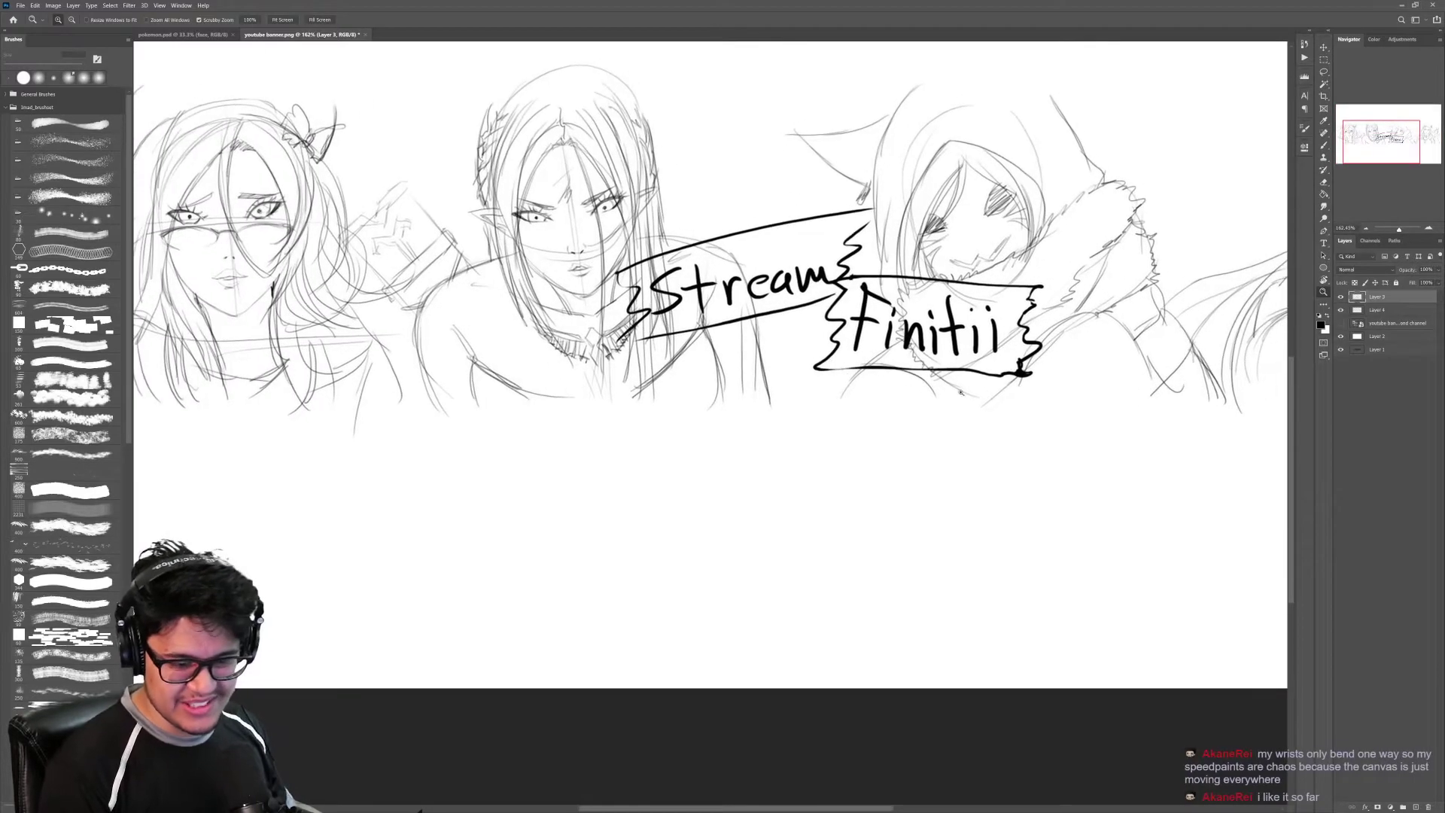
key(alt+bracketleft)
key(e)
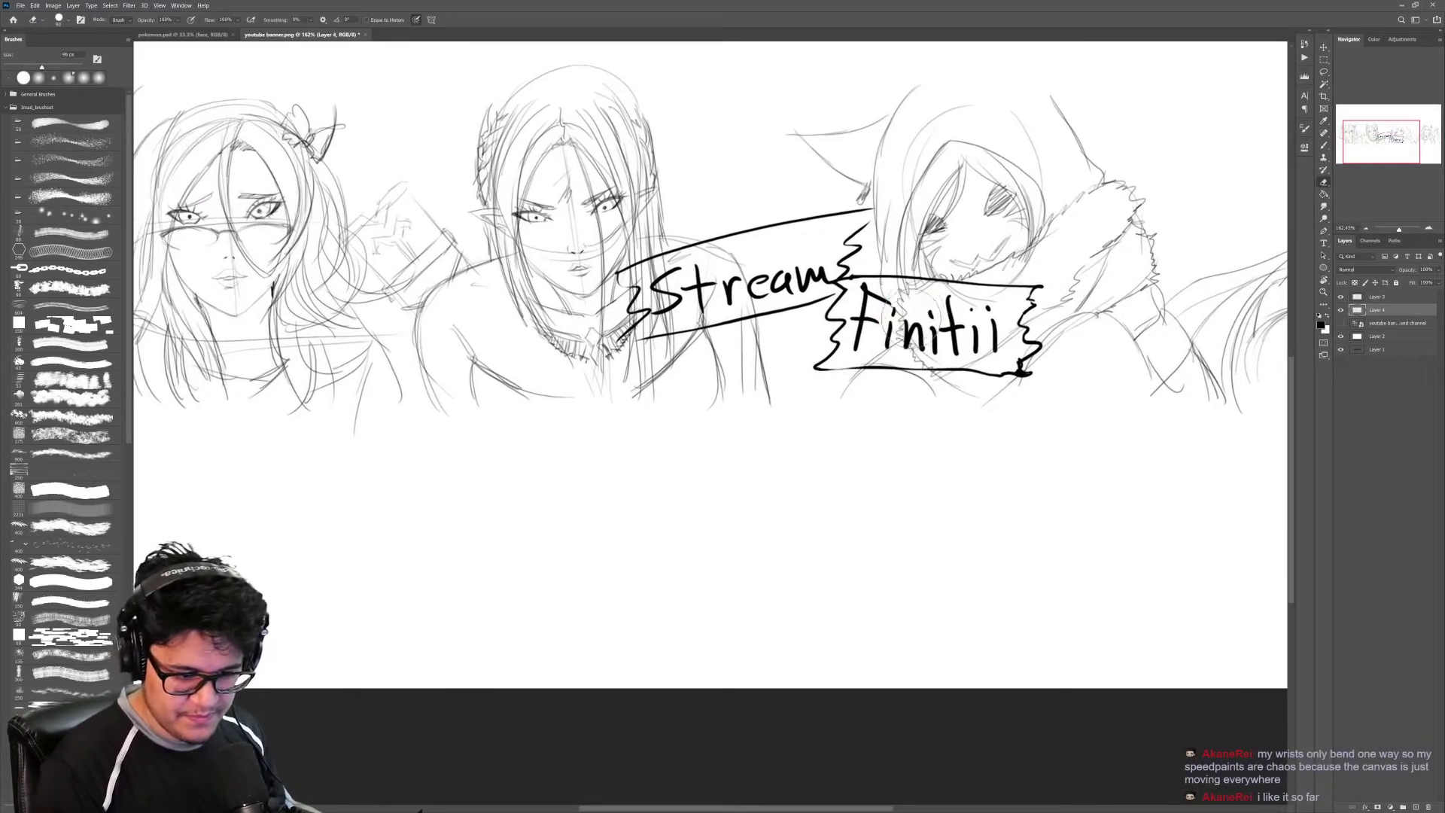
mouse_move(873, 290)
mouse_down()
mouse_move(970, 294)
mouse_move(915, 308)
mouse_move(907, 342)
mouse_up()
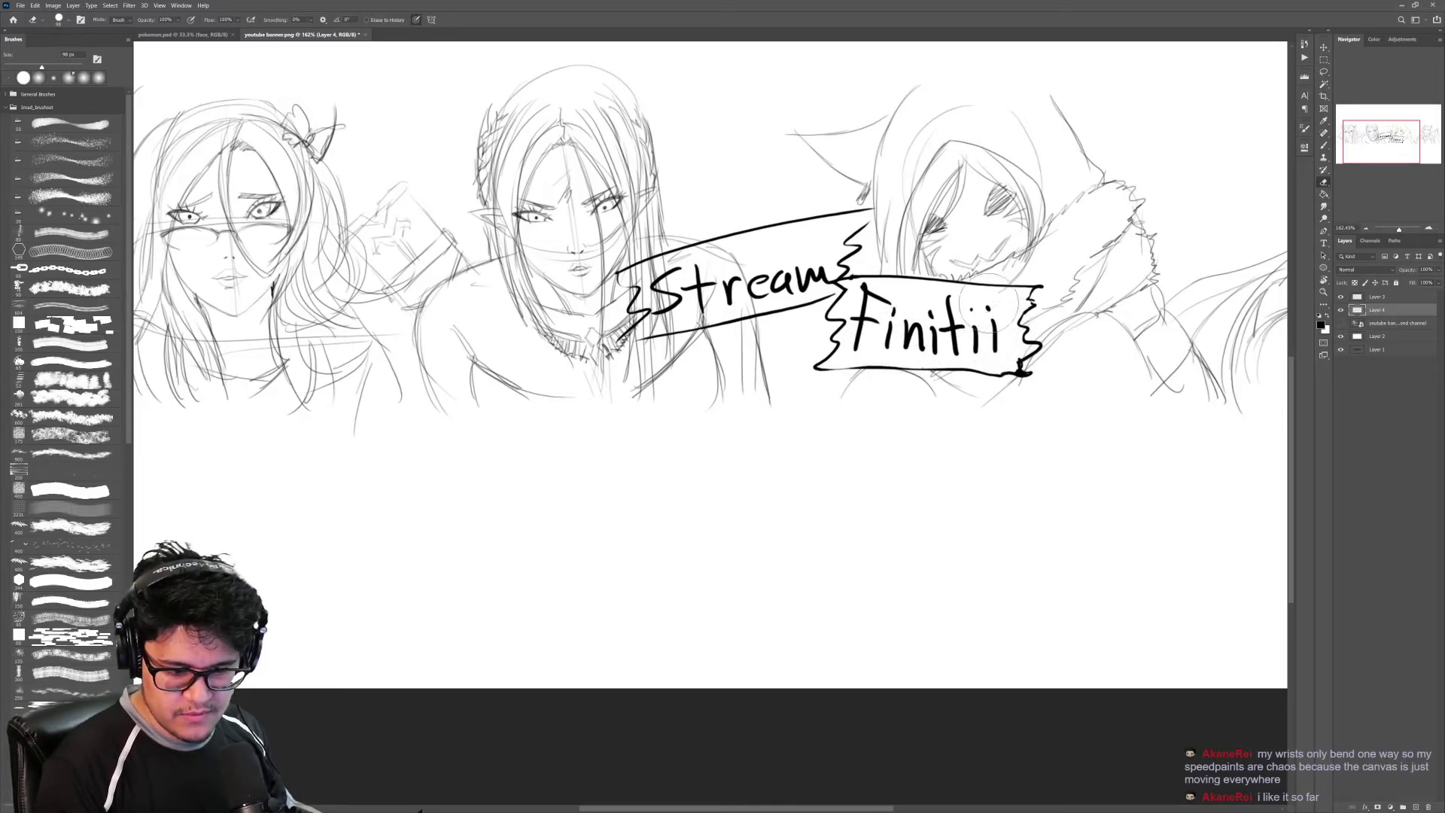
drag(978, 305, 911, 324)
drag(662, 305, 656, 326)
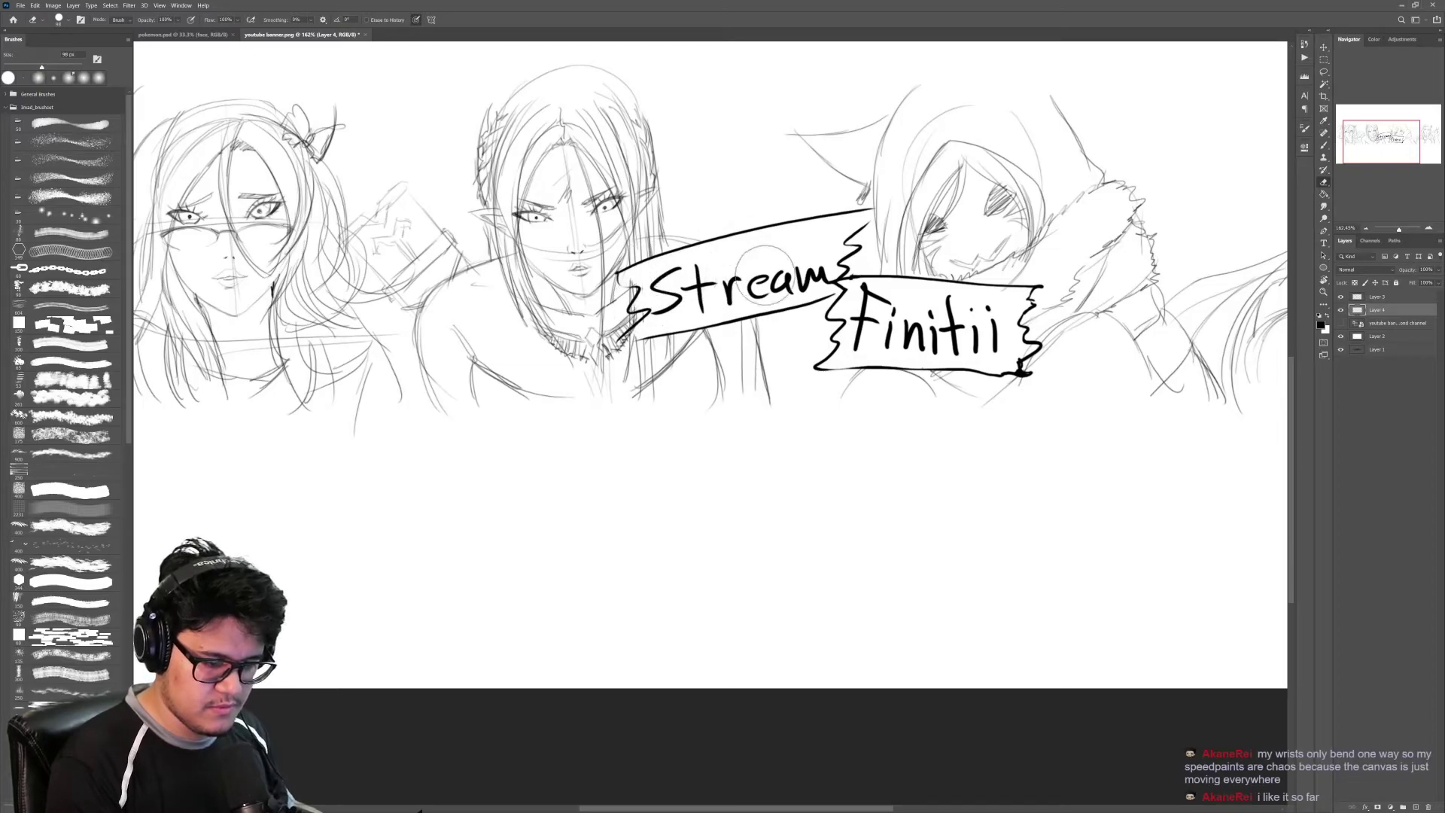
Step: Add a new layer directly above the character sketch layer, below the lettering layer
key(z)
drag(899, 310, 1368, 303)
click(1369, 298)
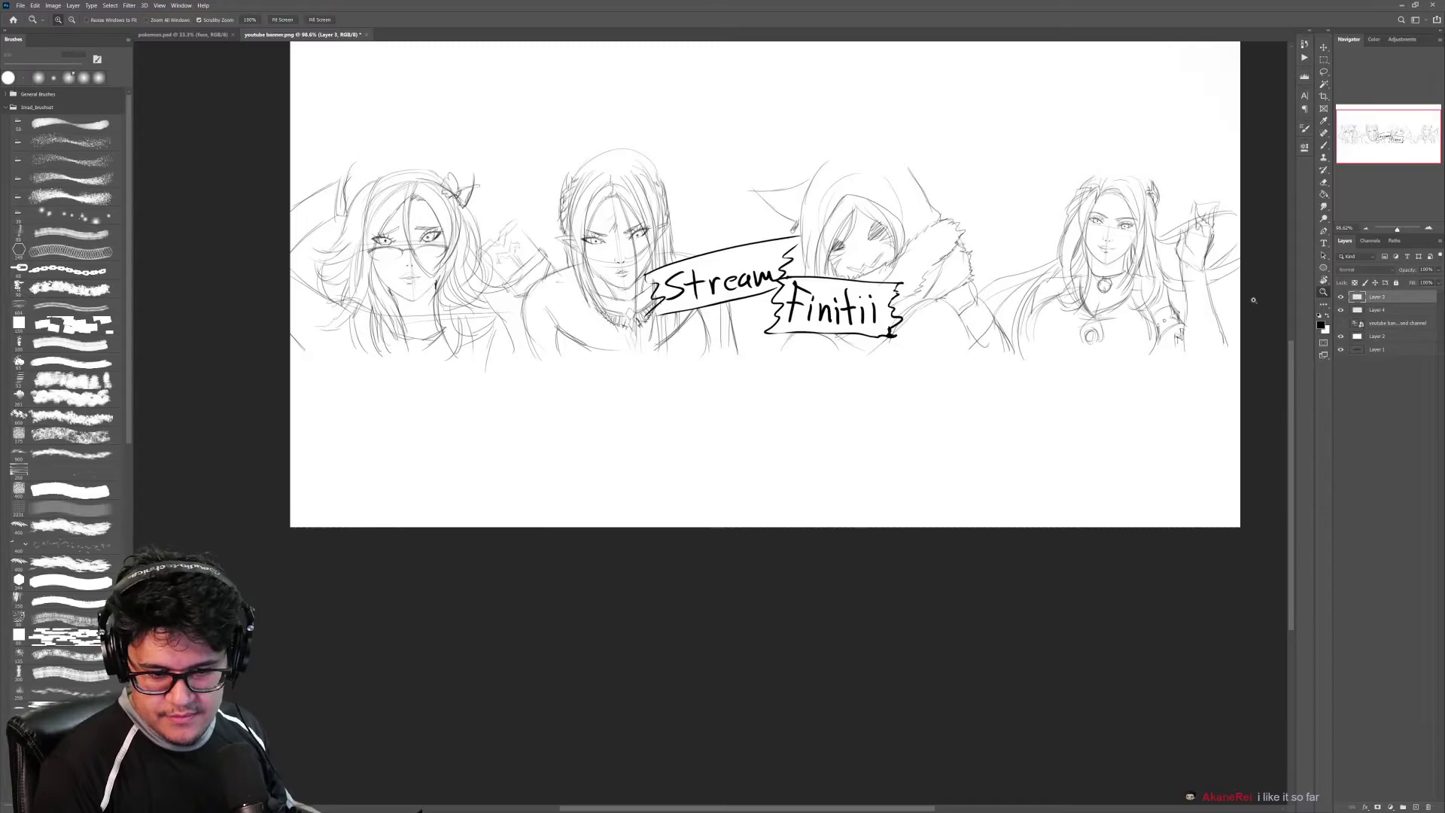
click(1347, 311)
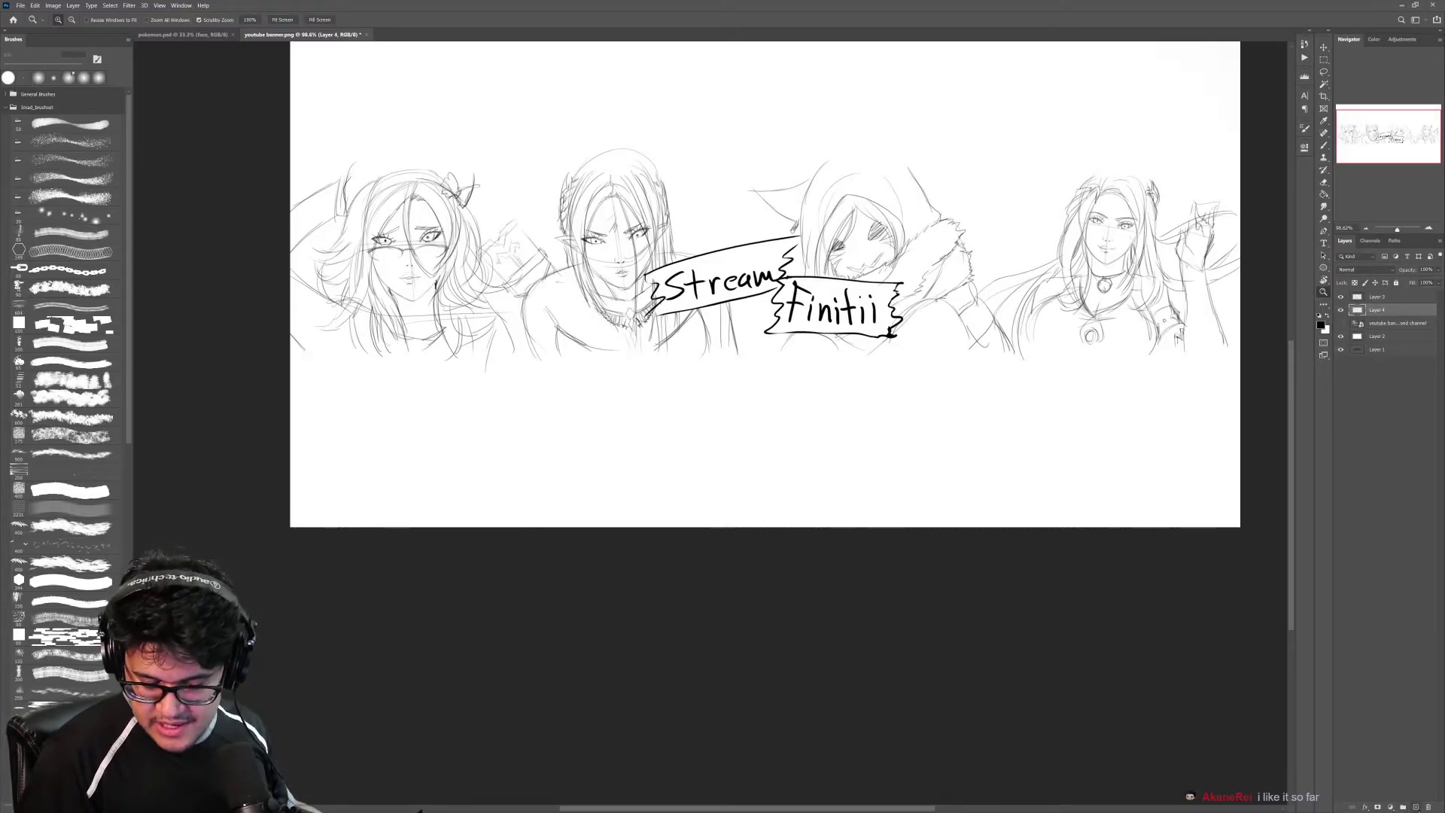
click(1414, 806)
Step: Brush rough head construction curves and fur sleeve strokes over the hooded figure on the new layer
key(b)
key(z)
drag(897, 265, 1091, 265)
key(b)
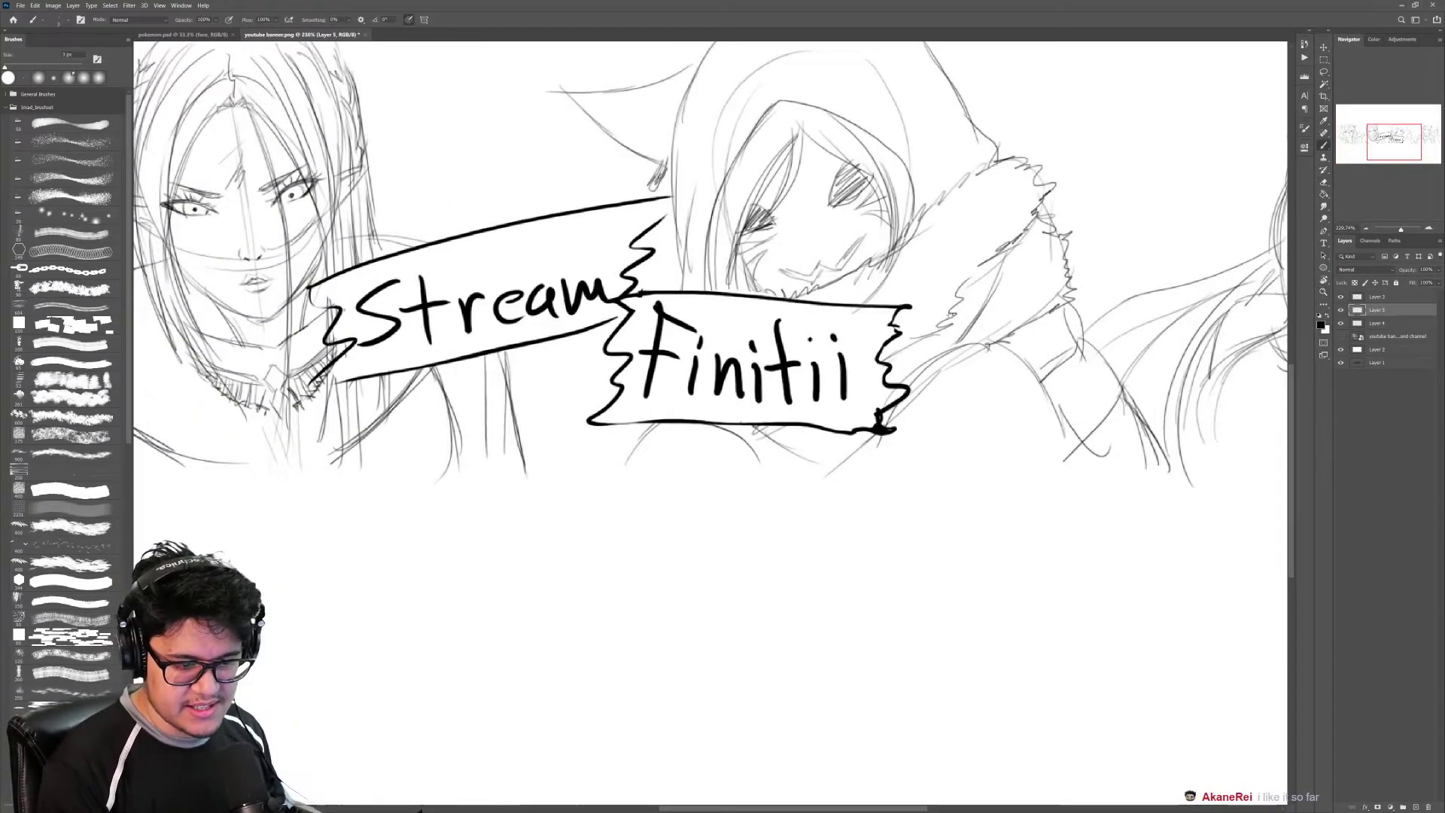
drag(922, 263, 821, 327)
drag(680, 143, 720, 366)
drag(683, 234, 699, 295)
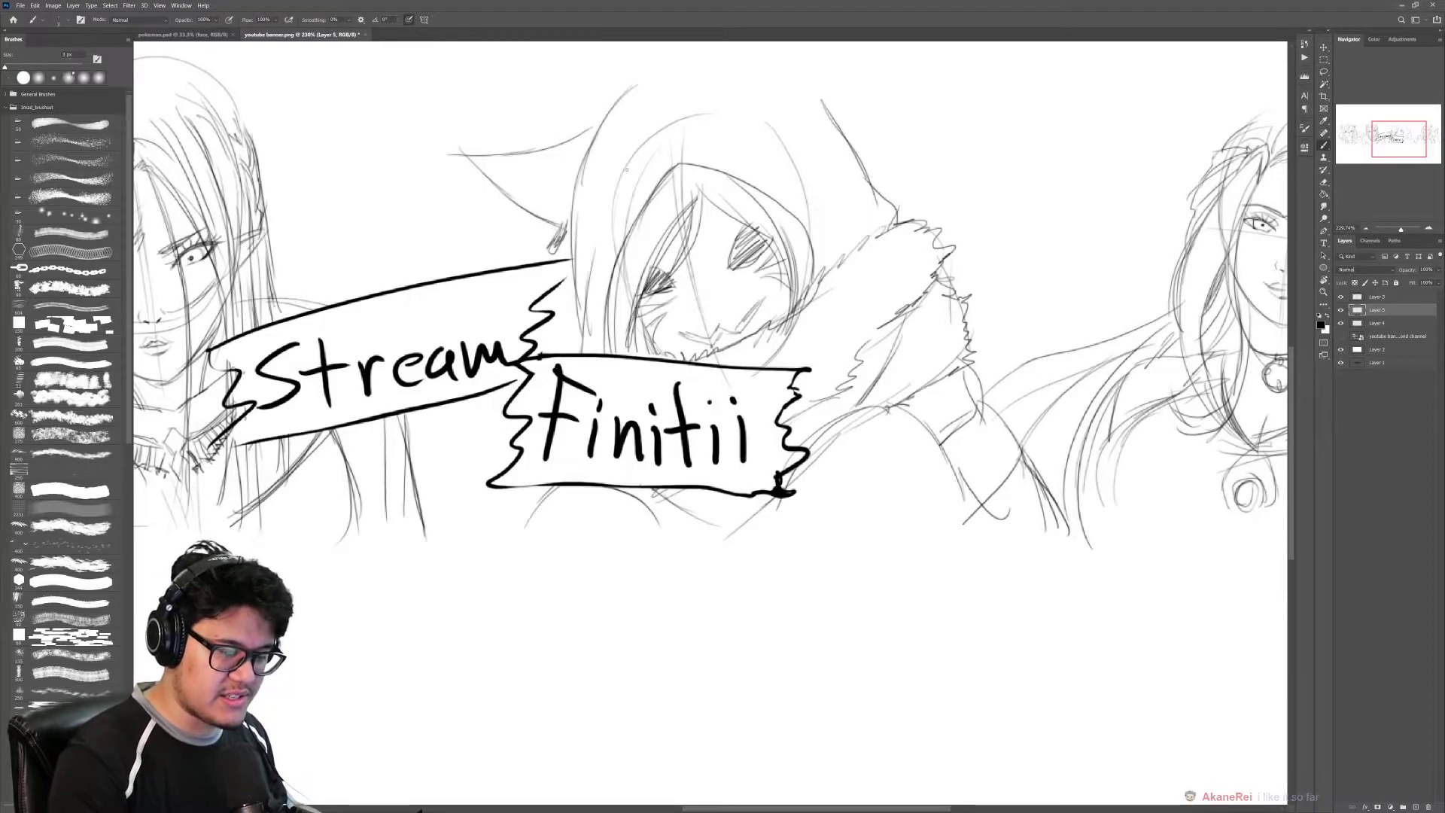
mouse_move(673, 117)
mouse_down()
mouse_move(799, 181)
mouse_move(792, 331)
mouse_move(760, 367)
mouse_up()
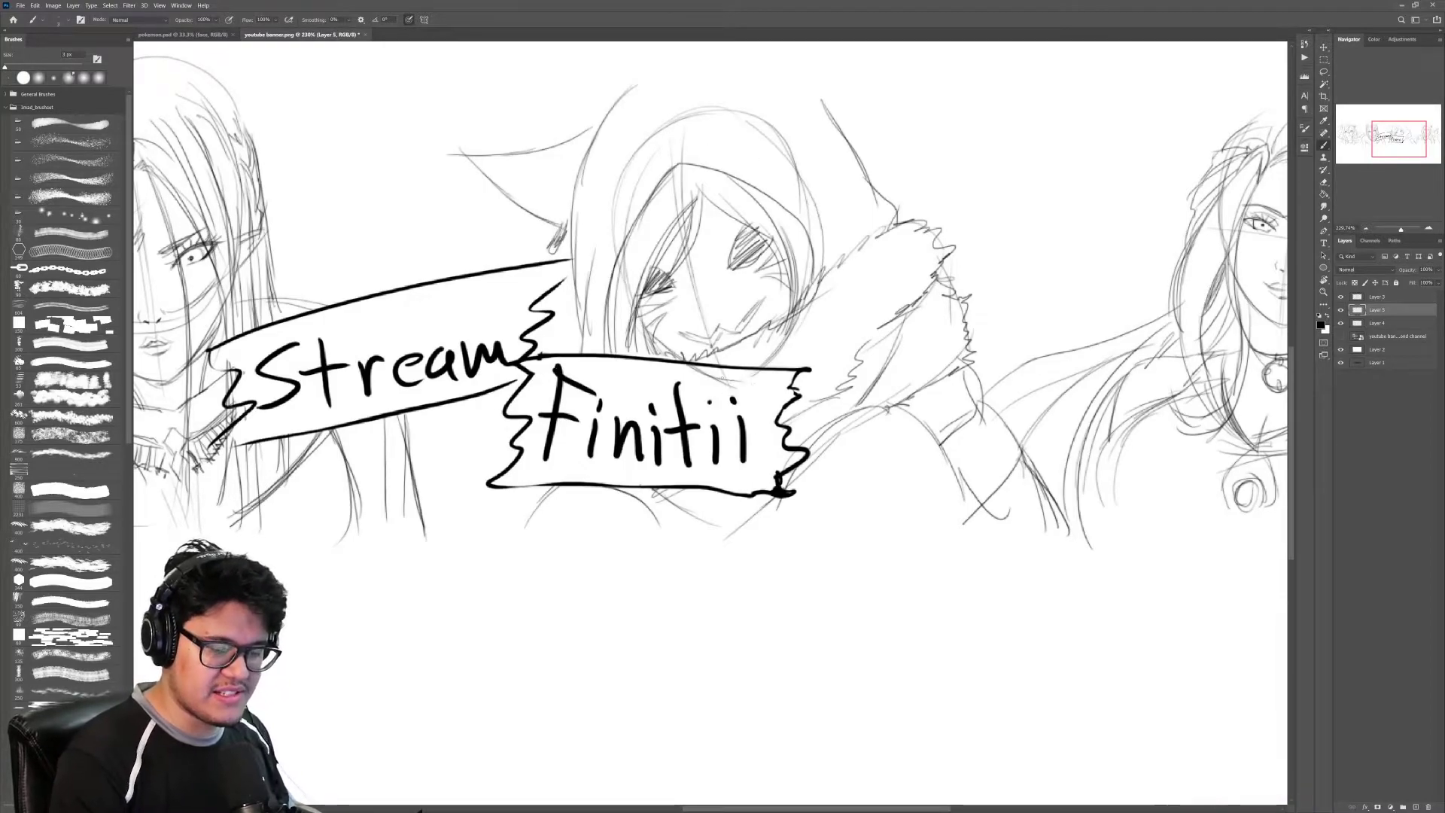
drag(912, 335, 786, 418)
drag(775, 404, 748, 443)
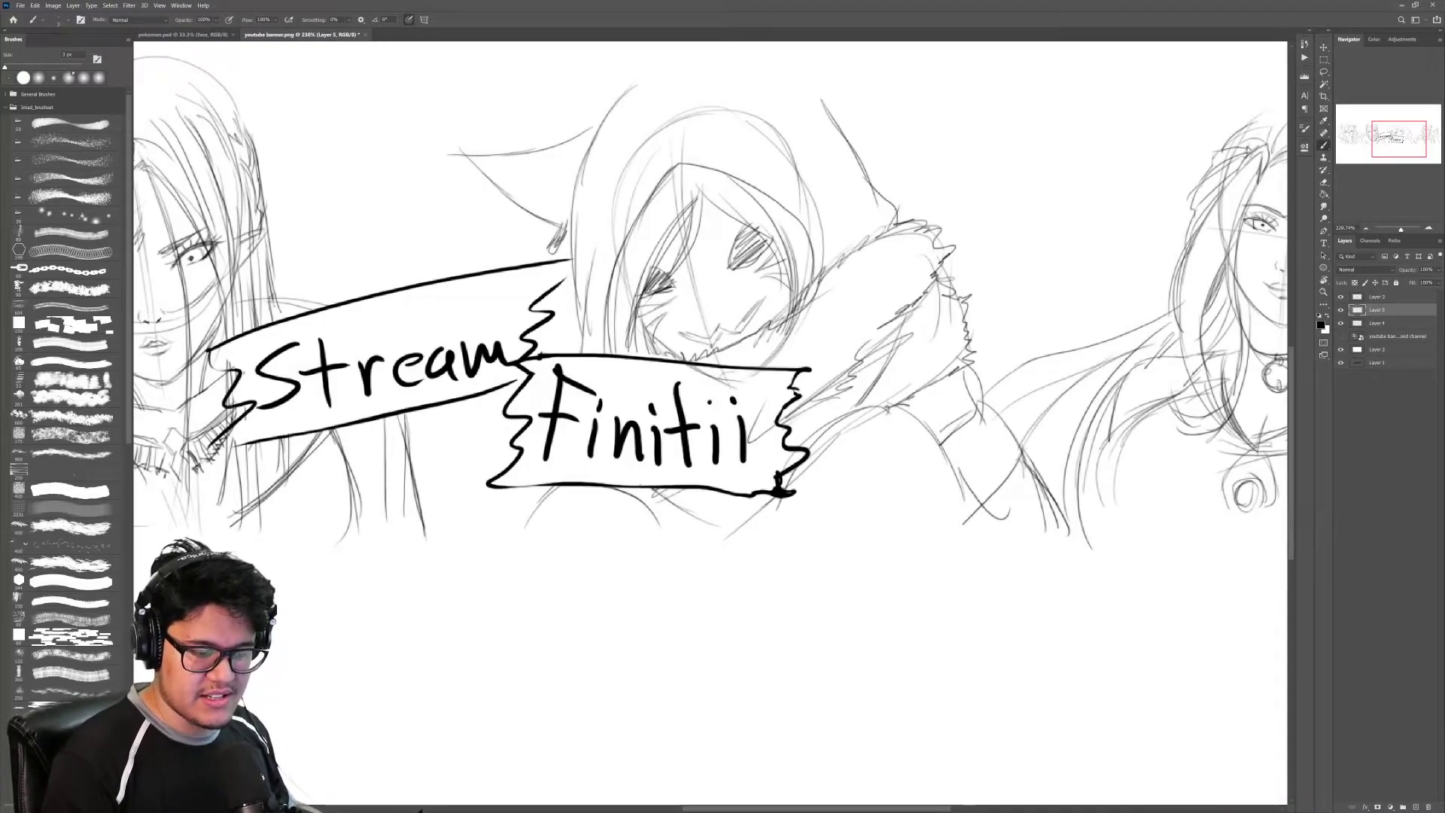
Step: Sketch the hooded figure's centre line, extend the sleeve and cloak outlines downward, and rough in the pointed ear on the hood
drag(685, 98, 774, 418)
mouse_move(959, 305)
mouse_down()
mouse_move(788, 442)
mouse_move(685, 602)
mouse_up()
mouse_move(916, 333)
mouse_down()
mouse_move(1014, 459)
mouse_move(1052, 598)
mouse_up()
mouse_move(580, 339)
mouse_down()
mouse_move(657, 71)
mouse_move(574, 350)
mouse_up()
drag(817, 89, 885, 219)
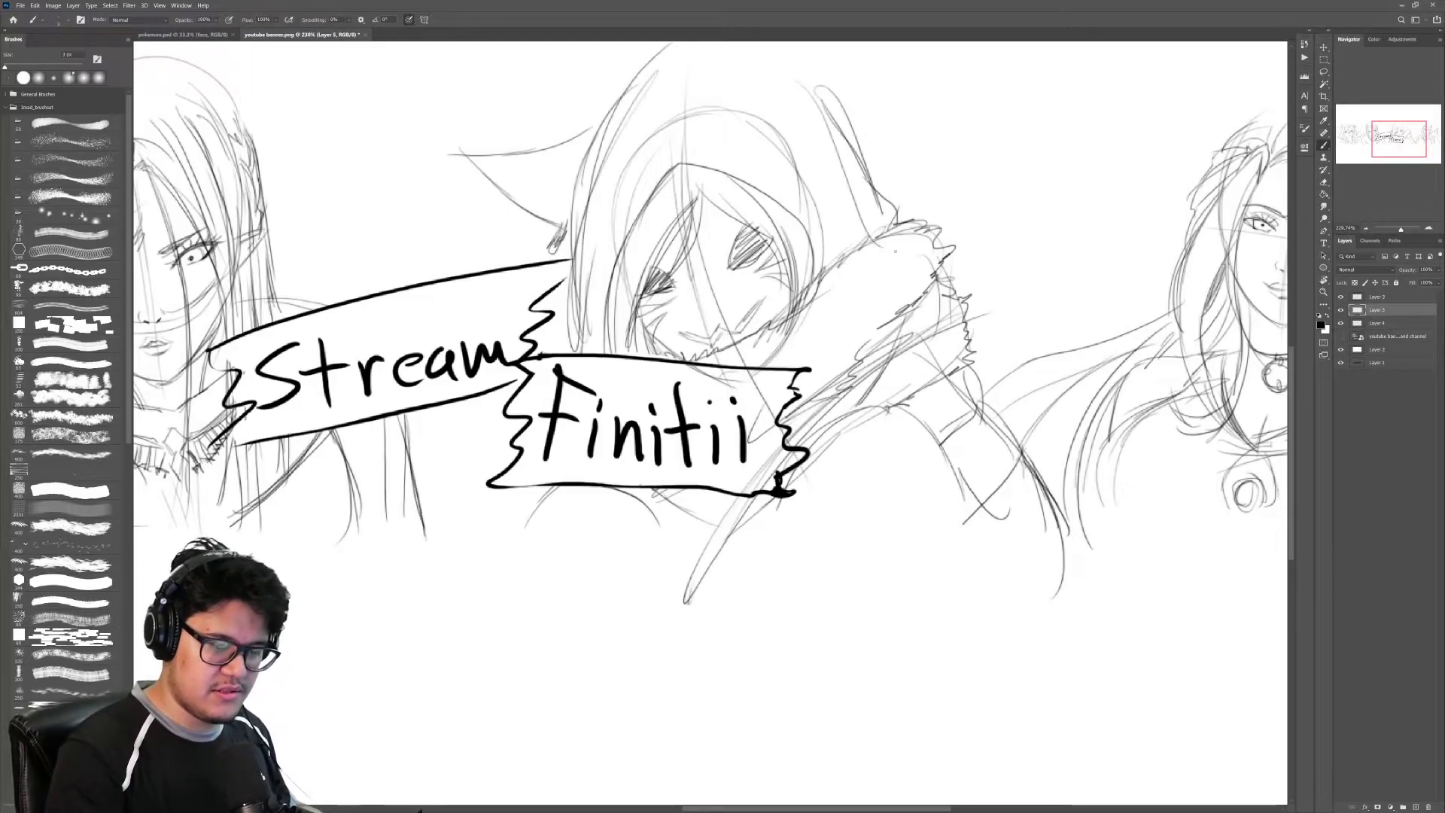
mouse_move(809, 41)
mouse_down()
mouse_move(692, 96)
mouse_move(721, 179)
mouse_up()
mouse_move(654, 64)
mouse_down()
mouse_move(640, 118)
mouse_move(527, 128)
mouse_move(756, 230)
mouse_up()
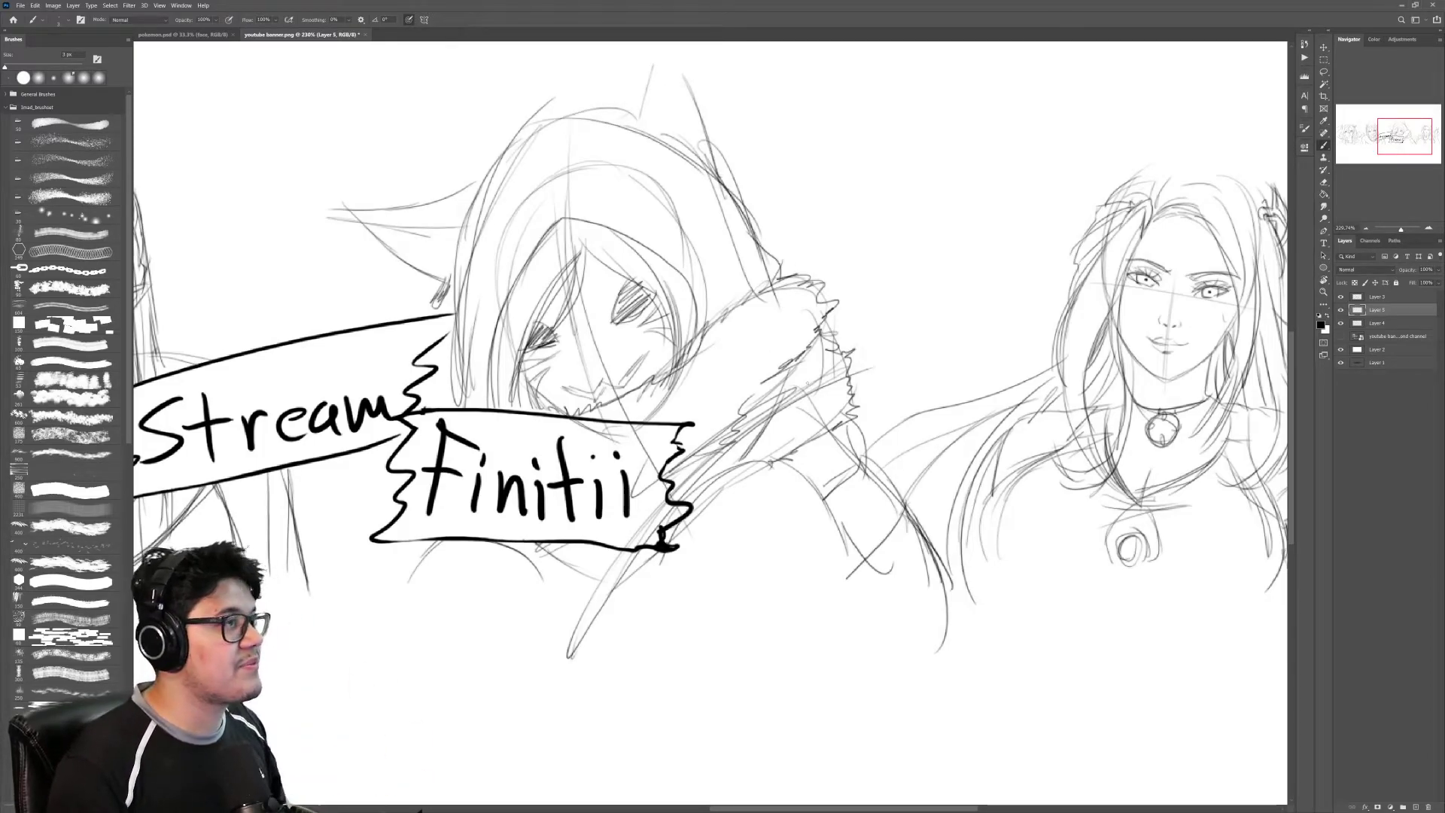
Step: Draw slanted eye-level guide lines across the hooded figure's face
key(z)
mouse_move(877, 349)
mouse_down()
mouse_move(866, 408)
mouse_move(830, 352)
mouse_up()
drag(773, 301, 843, 301)
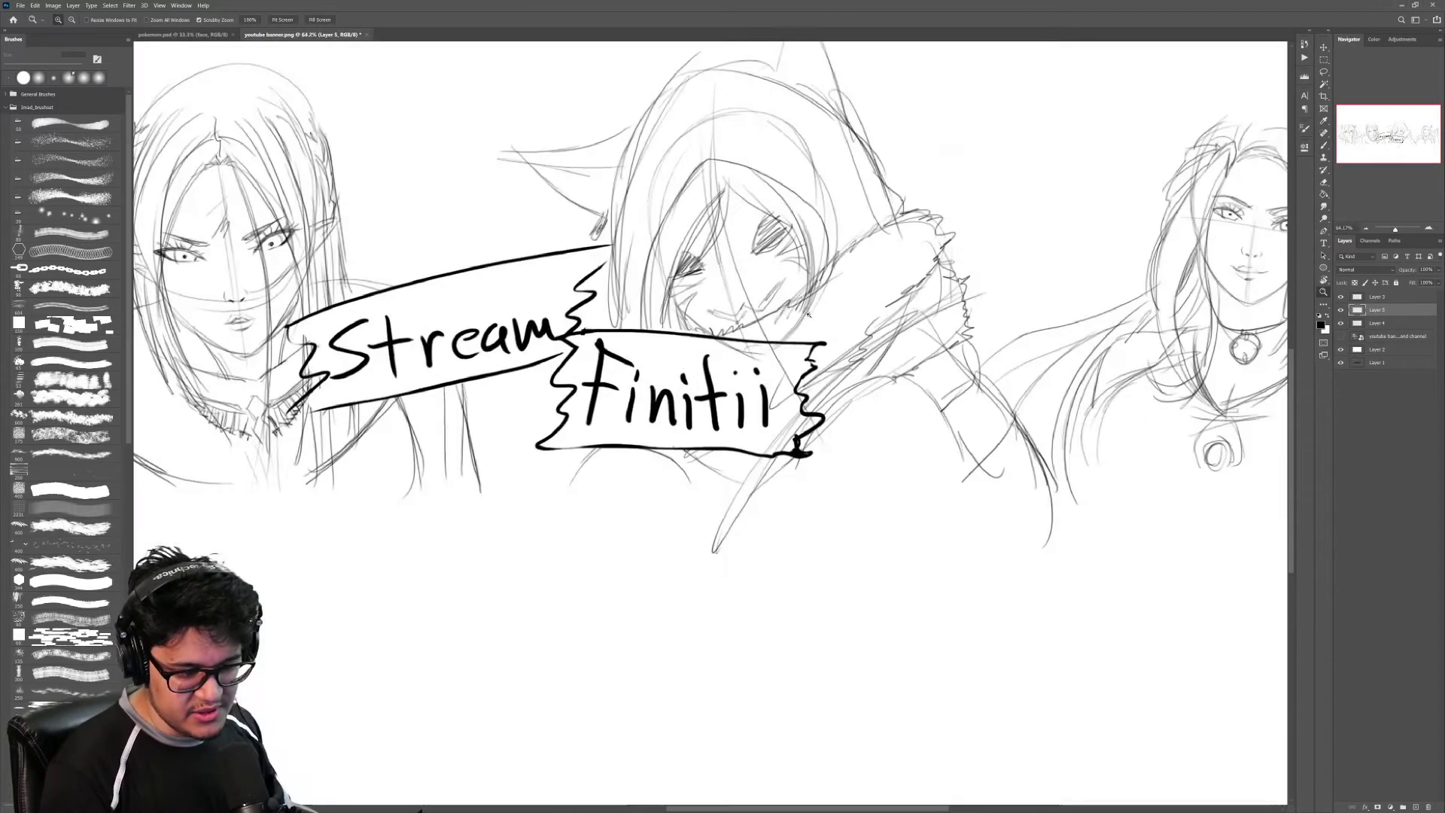
key(b)
drag(716, 268, 802, 250)
drag(661, 280, 863, 237)
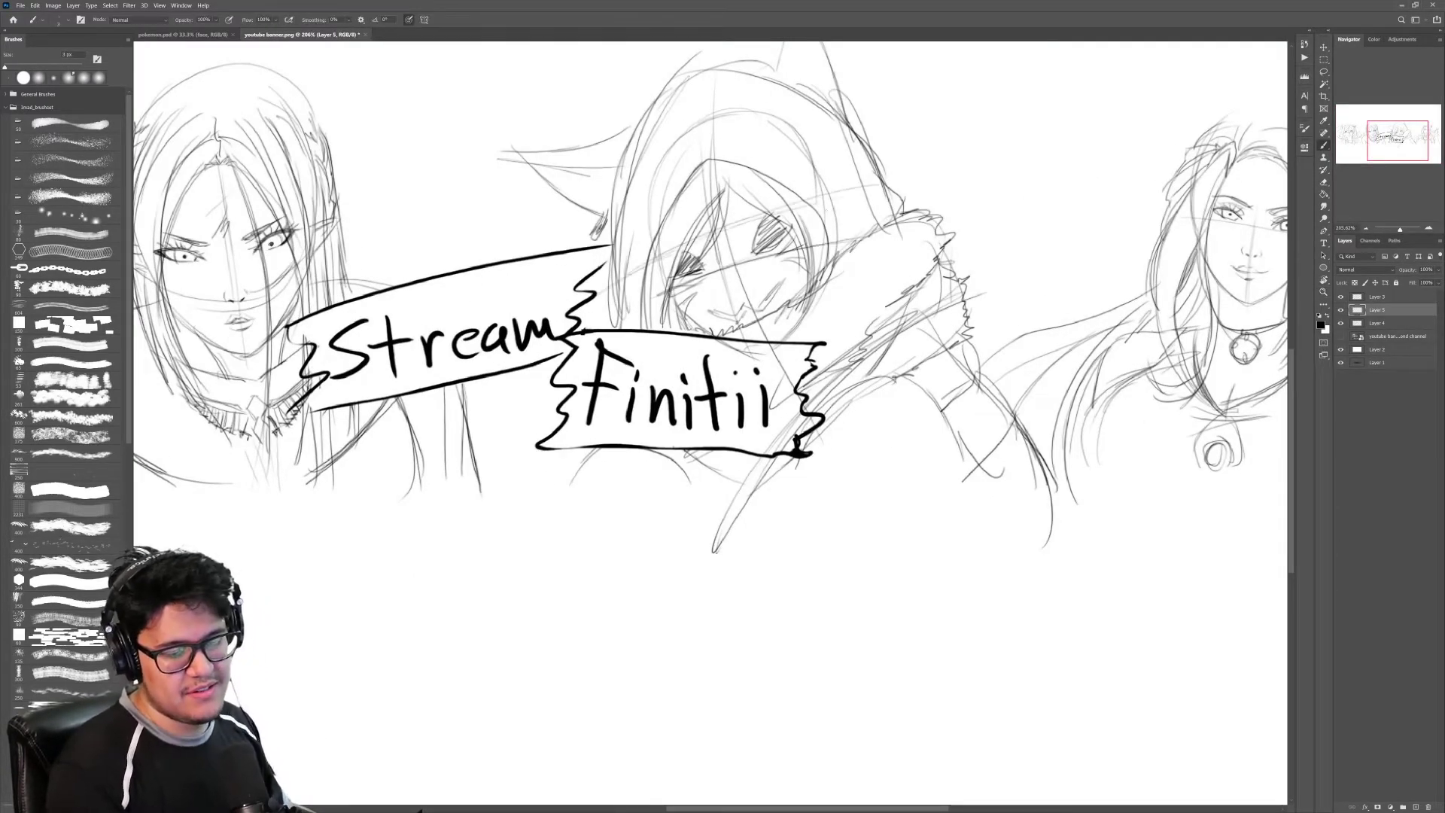
Step: Sketch the face and torso centre lines and rough body outlines of the woman on the far right on the new layer
key(z)
drag(938, 305, 892, 305)
drag(979, 378, 801, 351)
mouse_move(939, 275)
mouse_down()
mouse_move(986, 275)
mouse_move(915, 298)
mouse_up()
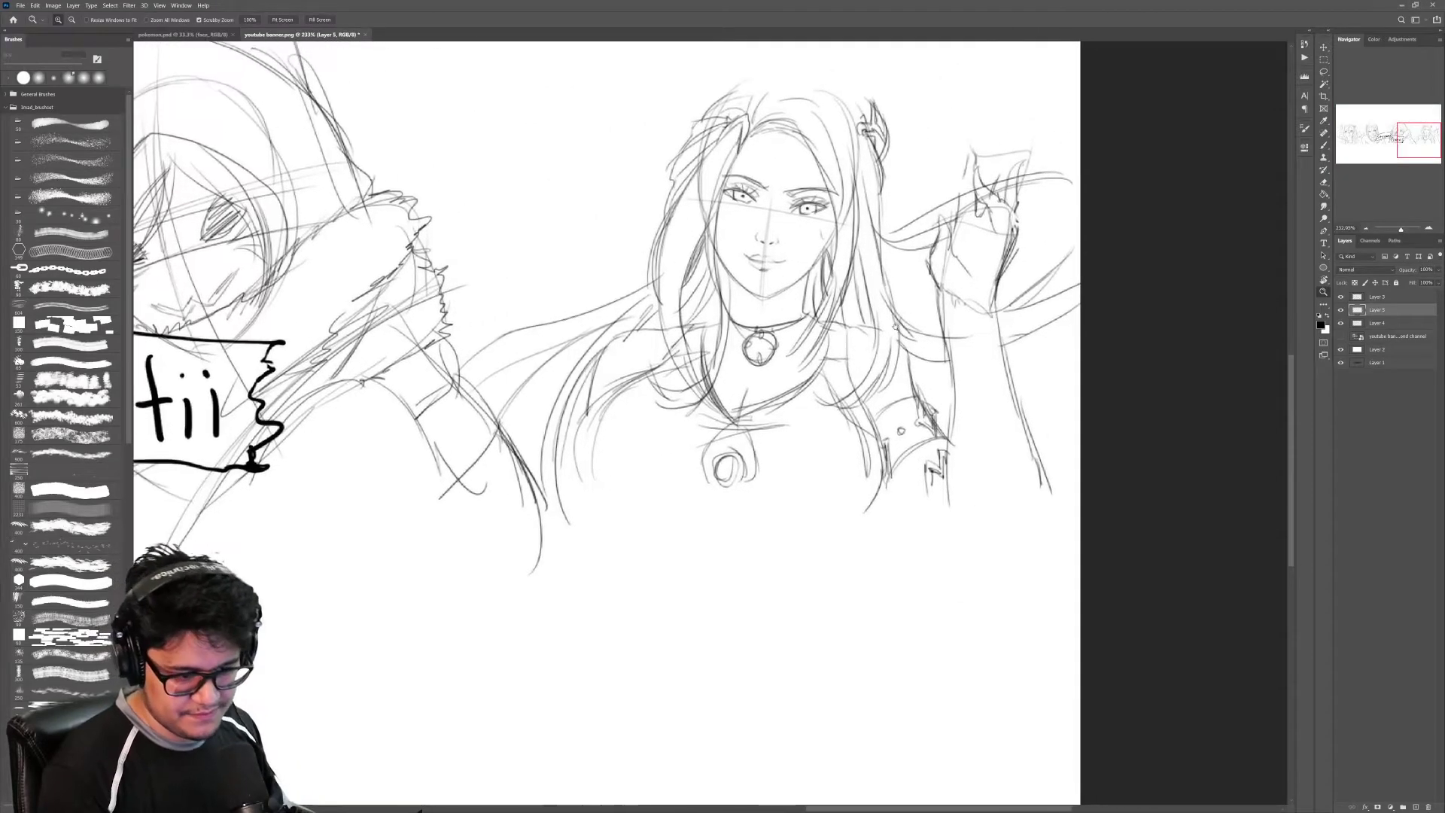
key(b)
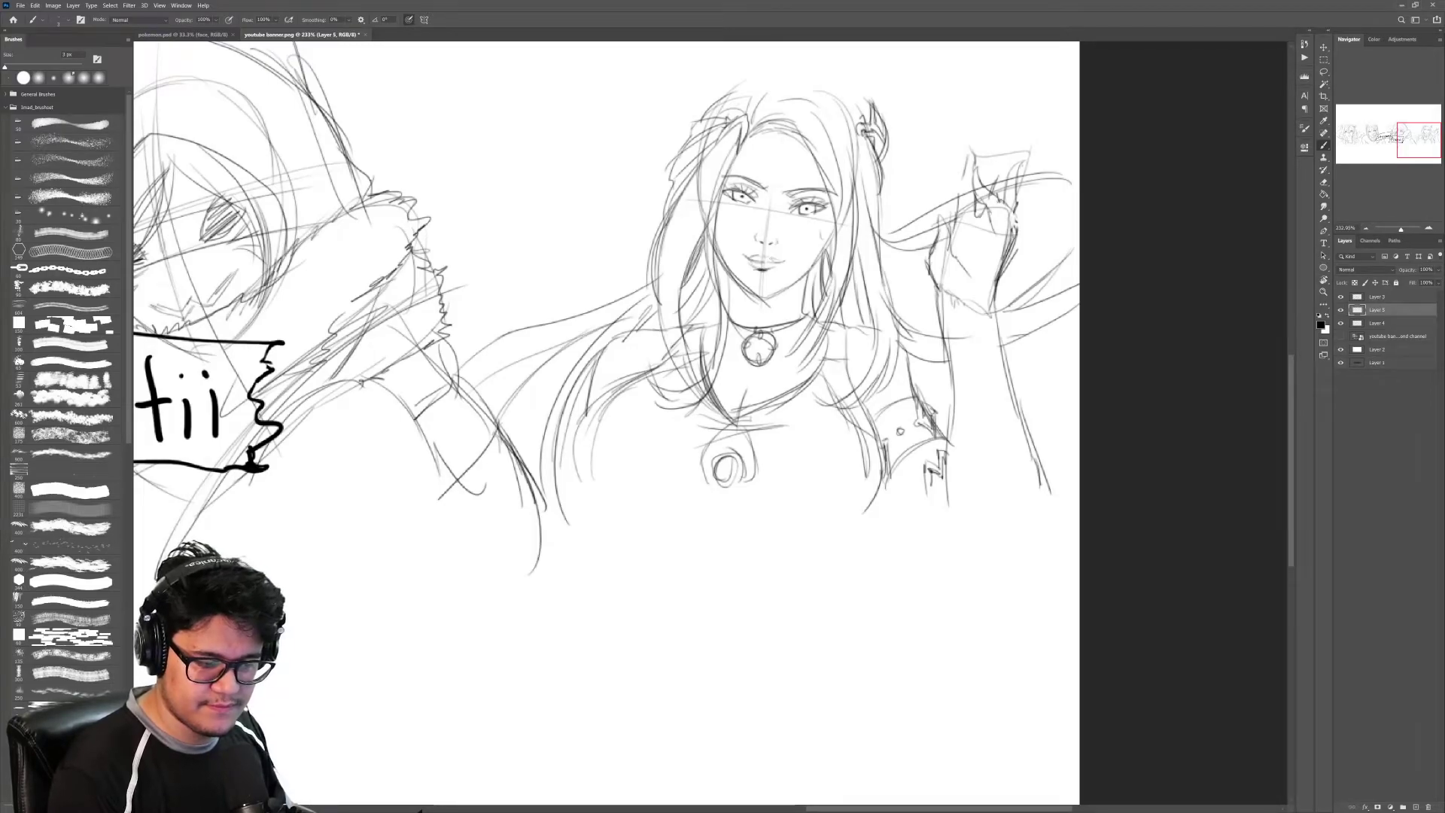
key(e)
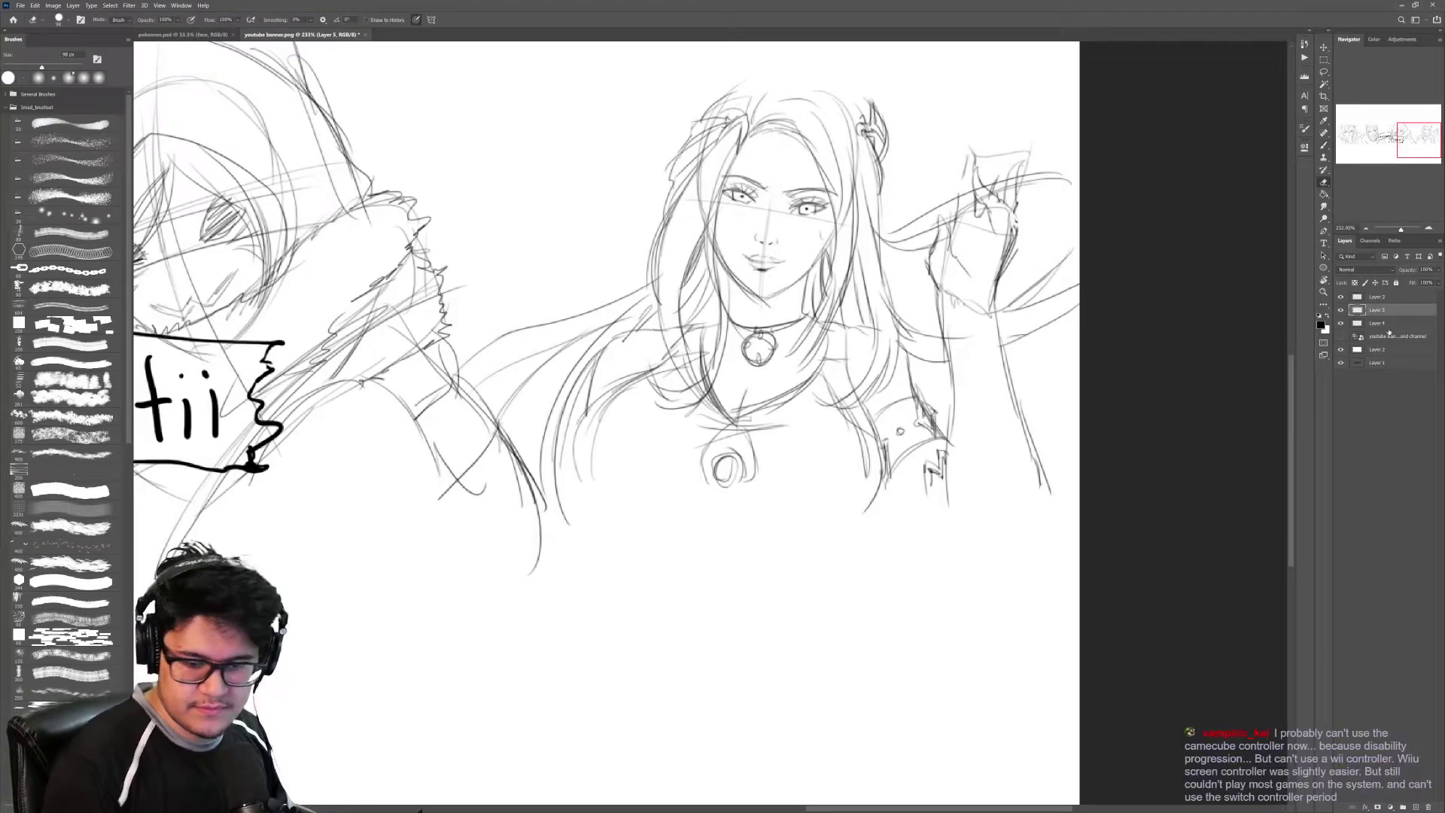
key(alt+bracketleft)
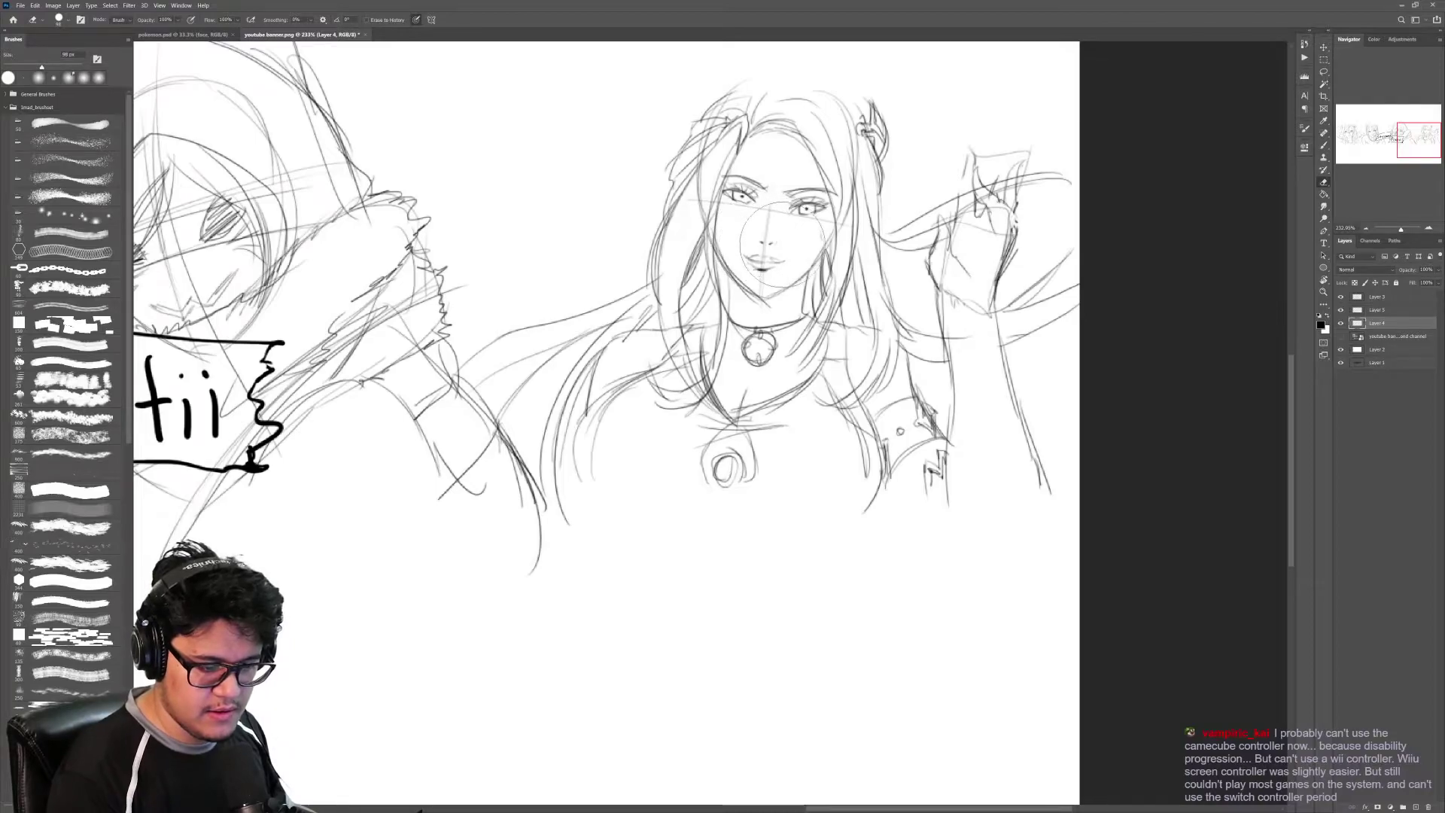
click(1391, 310)
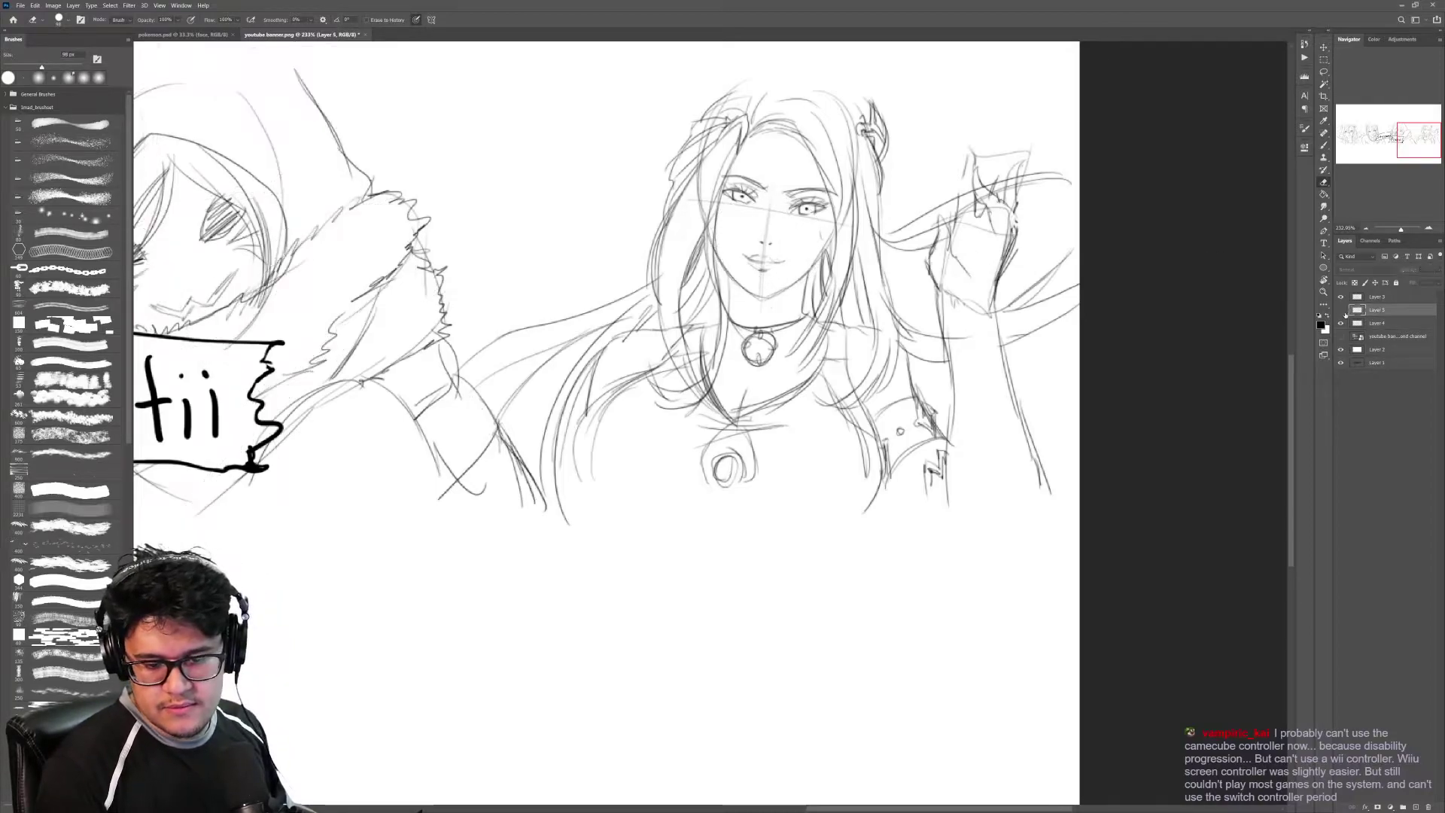
key(b)
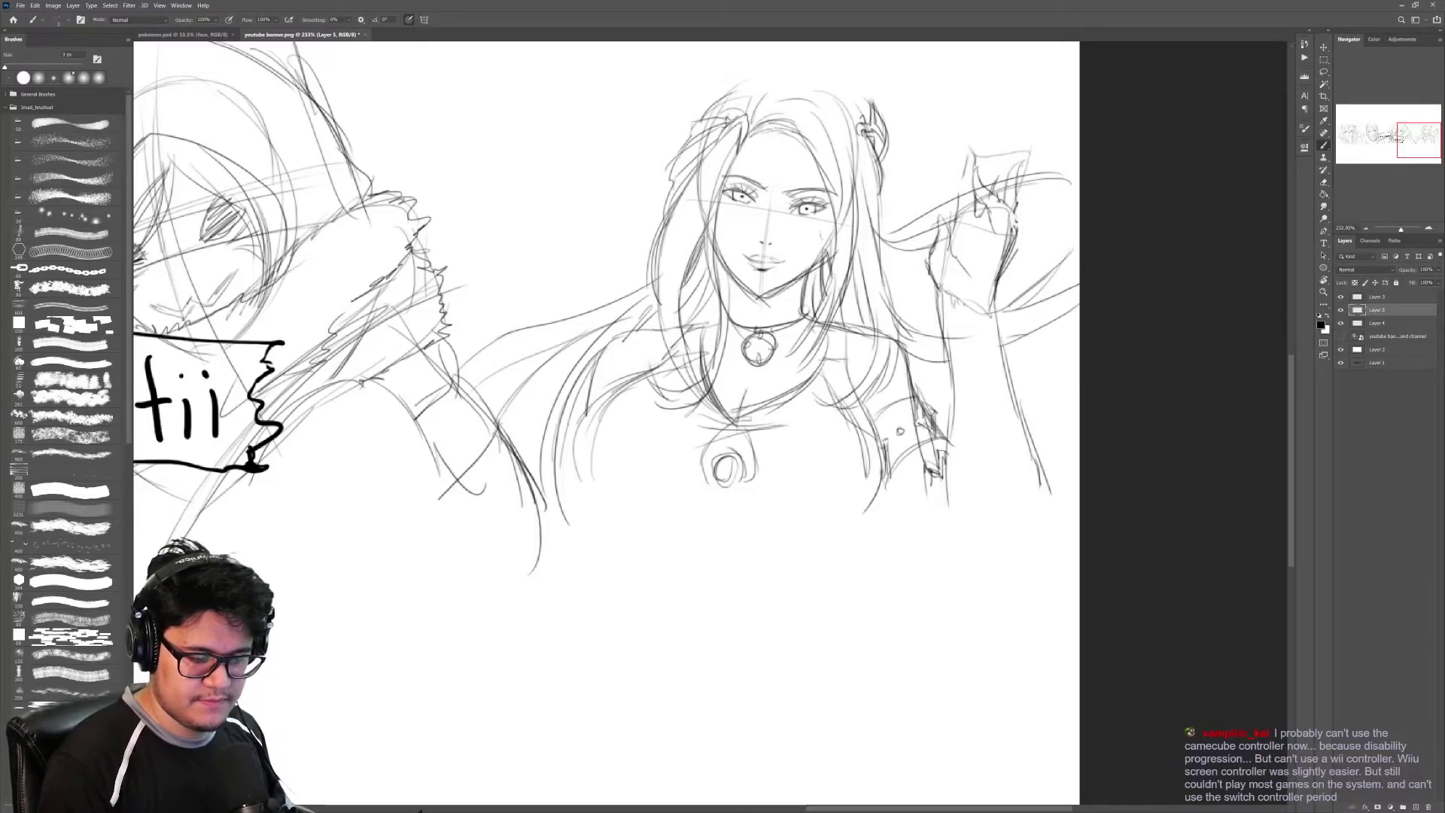
drag(775, 264, 739, 415)
drag(779, 199, 736, 580)
drag(810, 68, 748, 444)
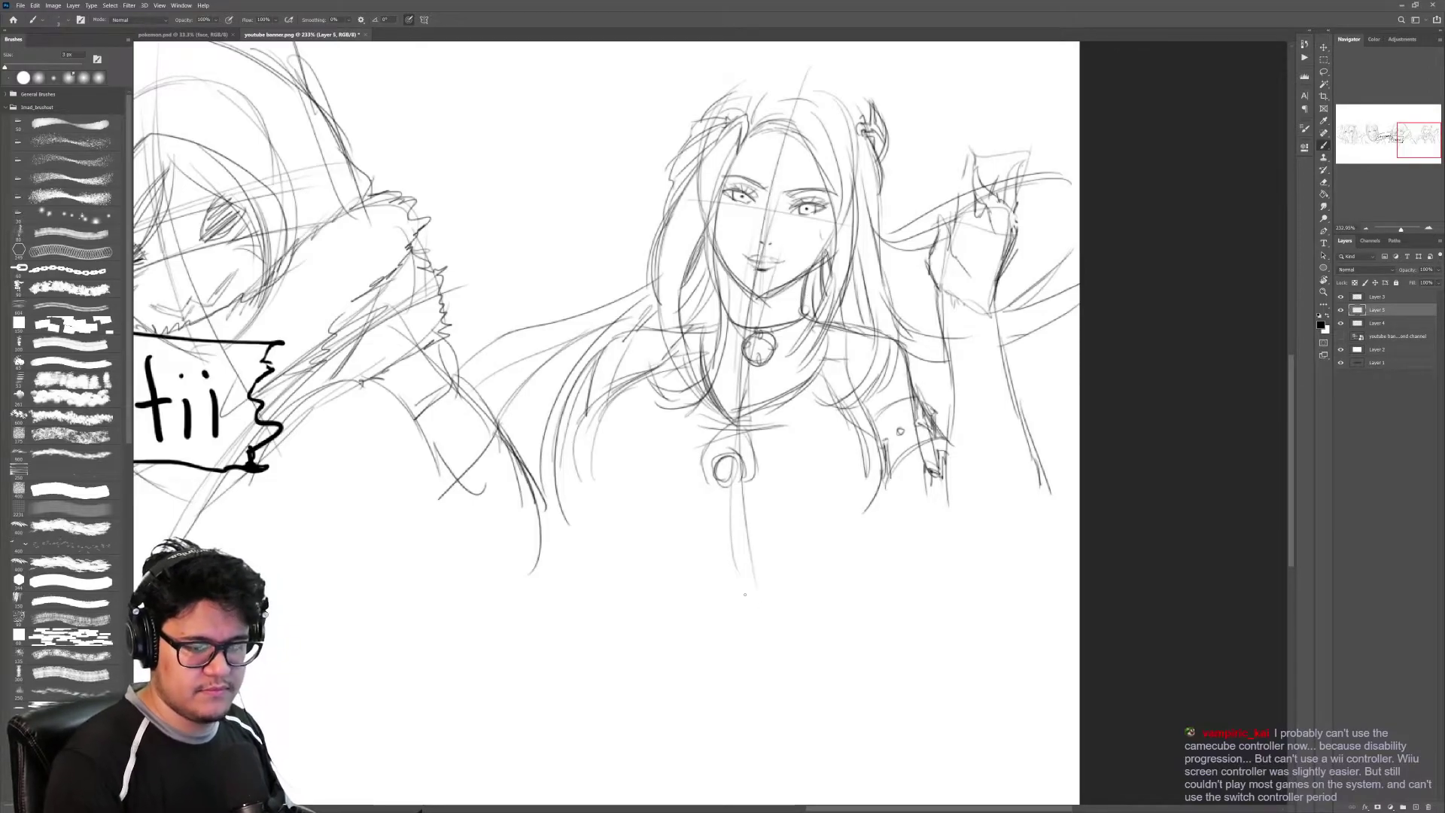
key(ctrl+space)
drag(851, 289, 771, 289)
mouse_move(915, 346)
mouse_down()
mouse_move(943, 349)
mouse_move(926, 361)
mouse_up()
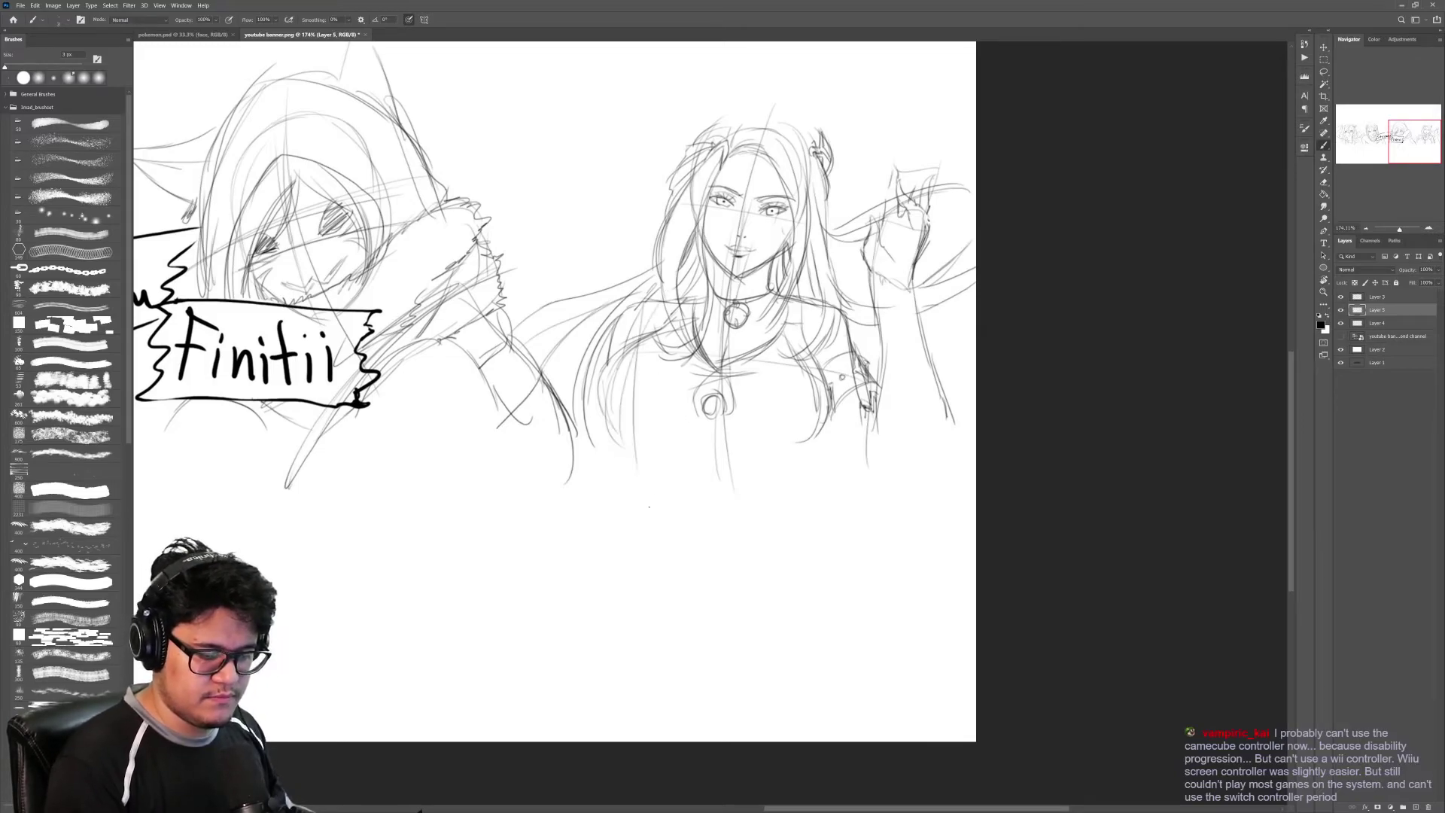
Step: Rough in the shoulder circle and extend the arm lines of the braided elf on the new layer
key(ctrl+space)
drag(842, 376, 798, 376)
drag(203, 350, 846, 389)
key(b)
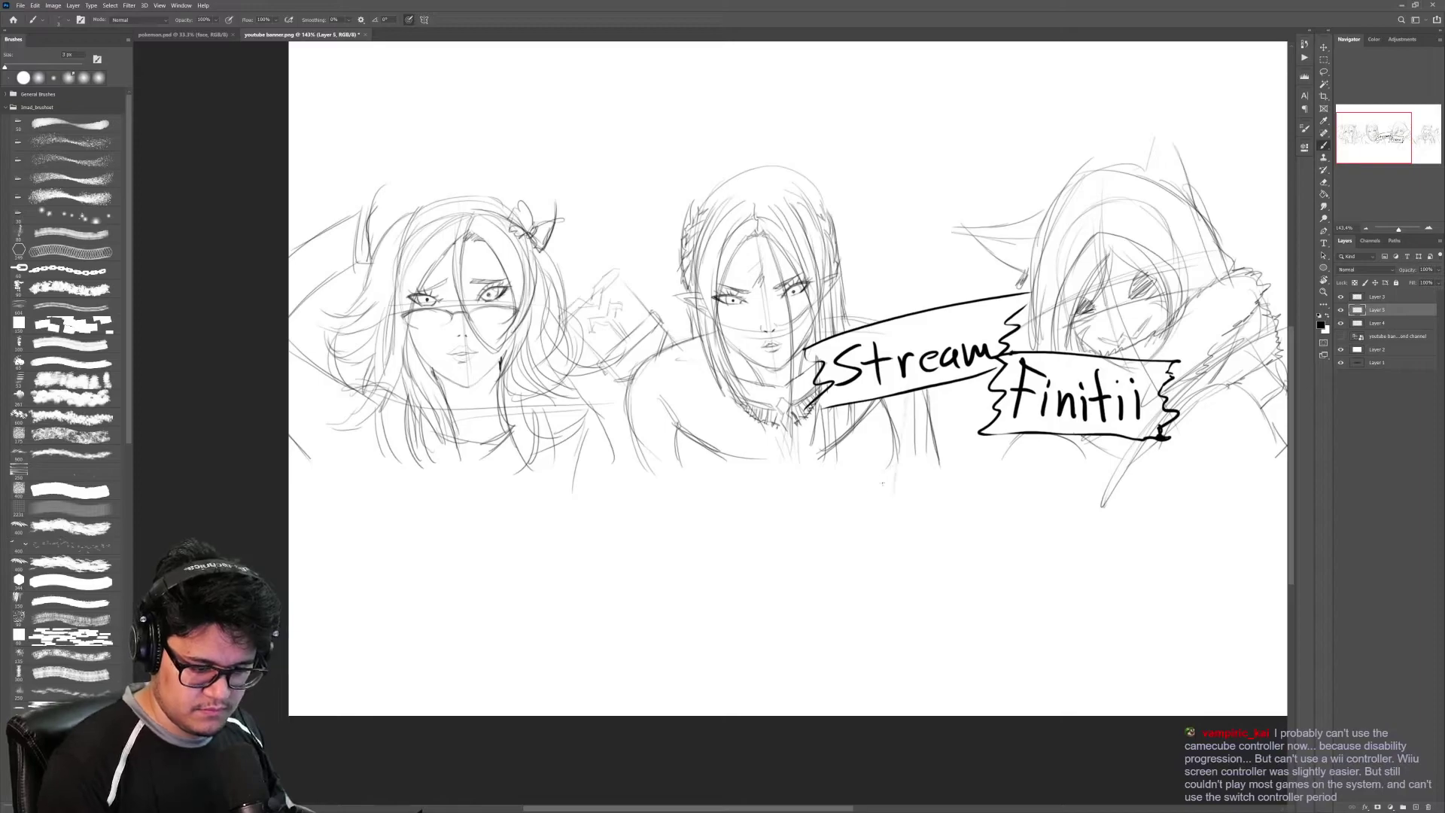
drag(649, 422, 666, 363)
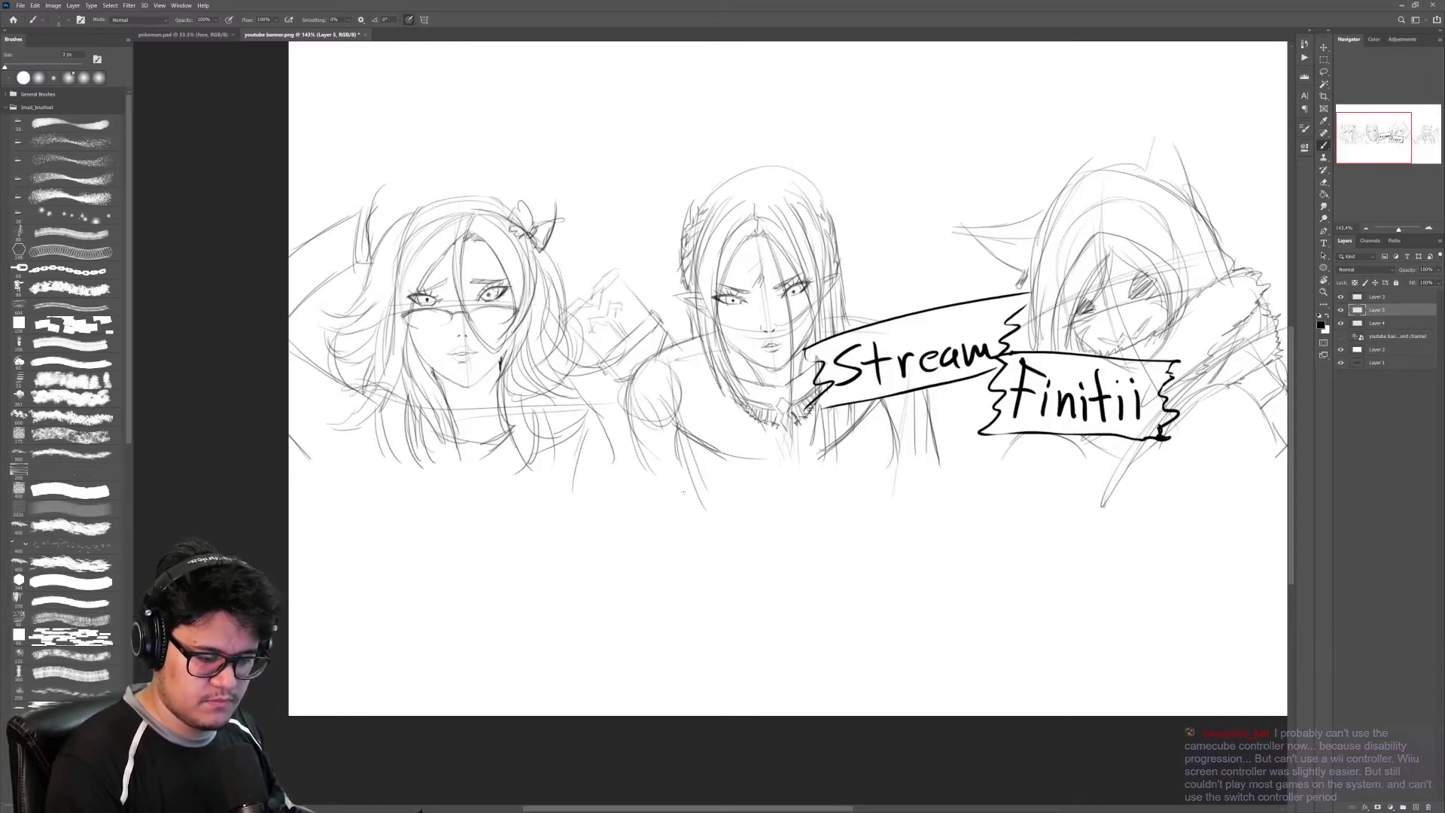
key(e)
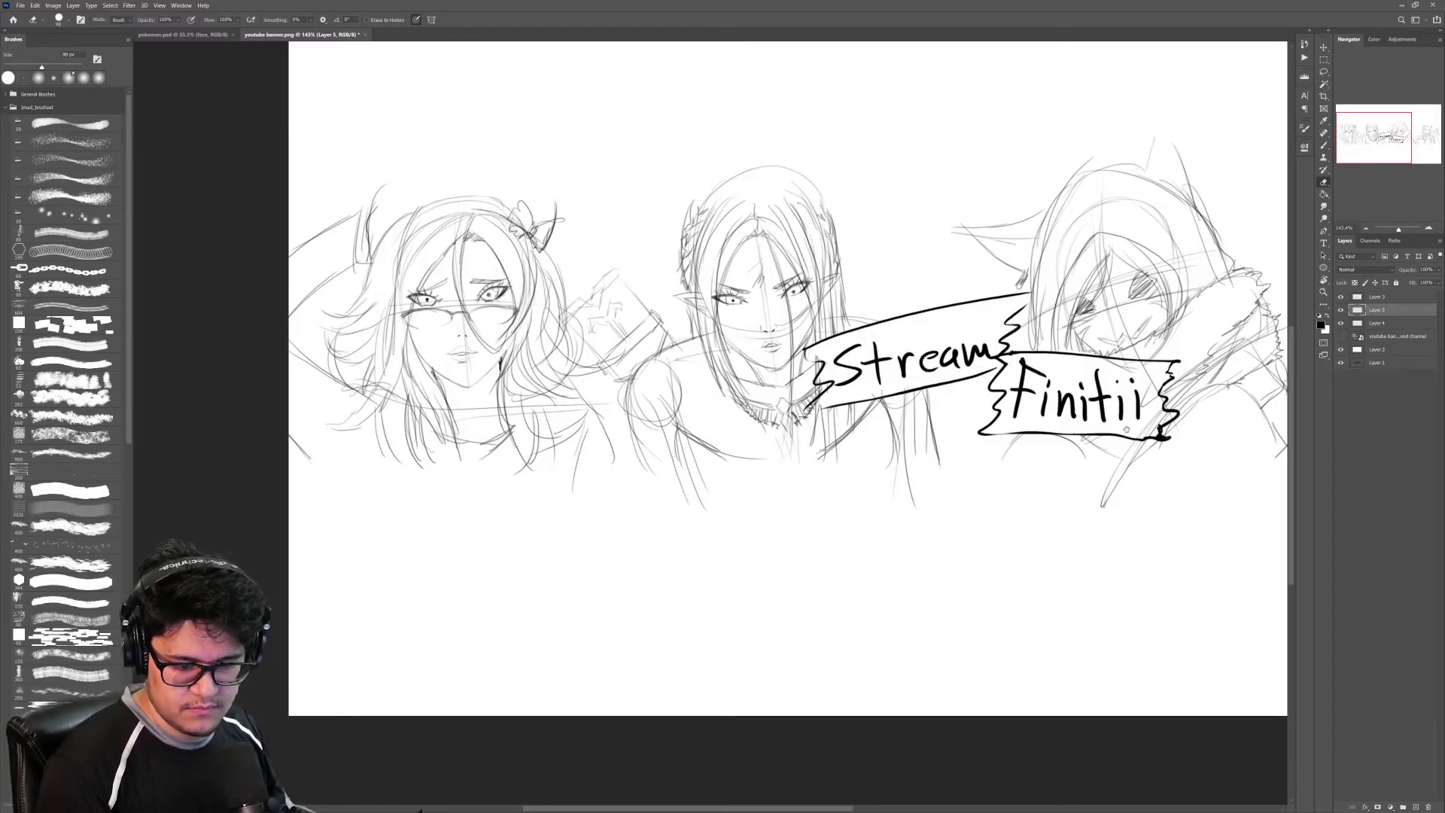
Step: Sketch a rounded shoulder guide on the woman with glasses at the far left of the banner
drag(1127, 429, 942, 368)
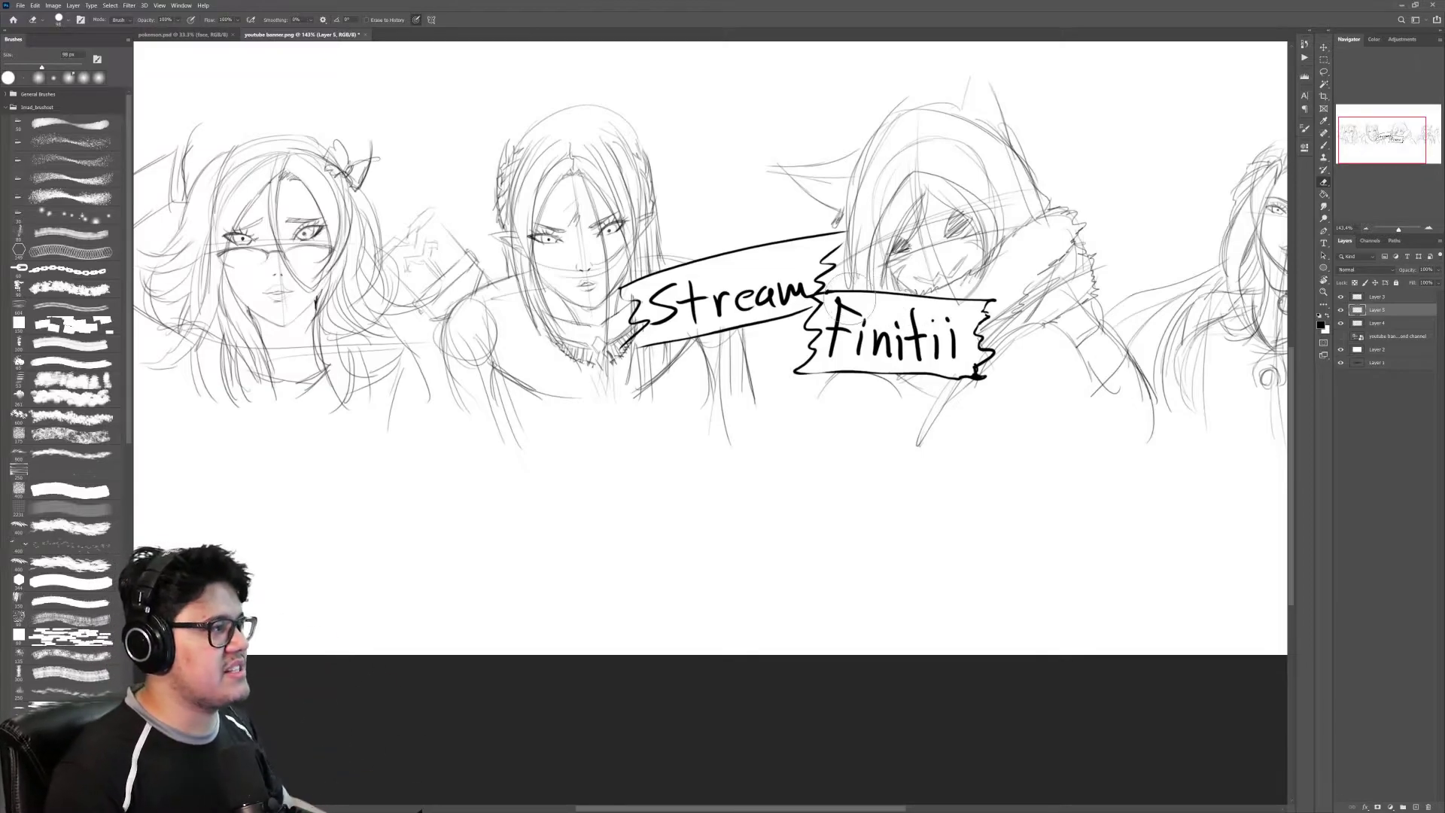
drag(843, 331, 1062, 347)
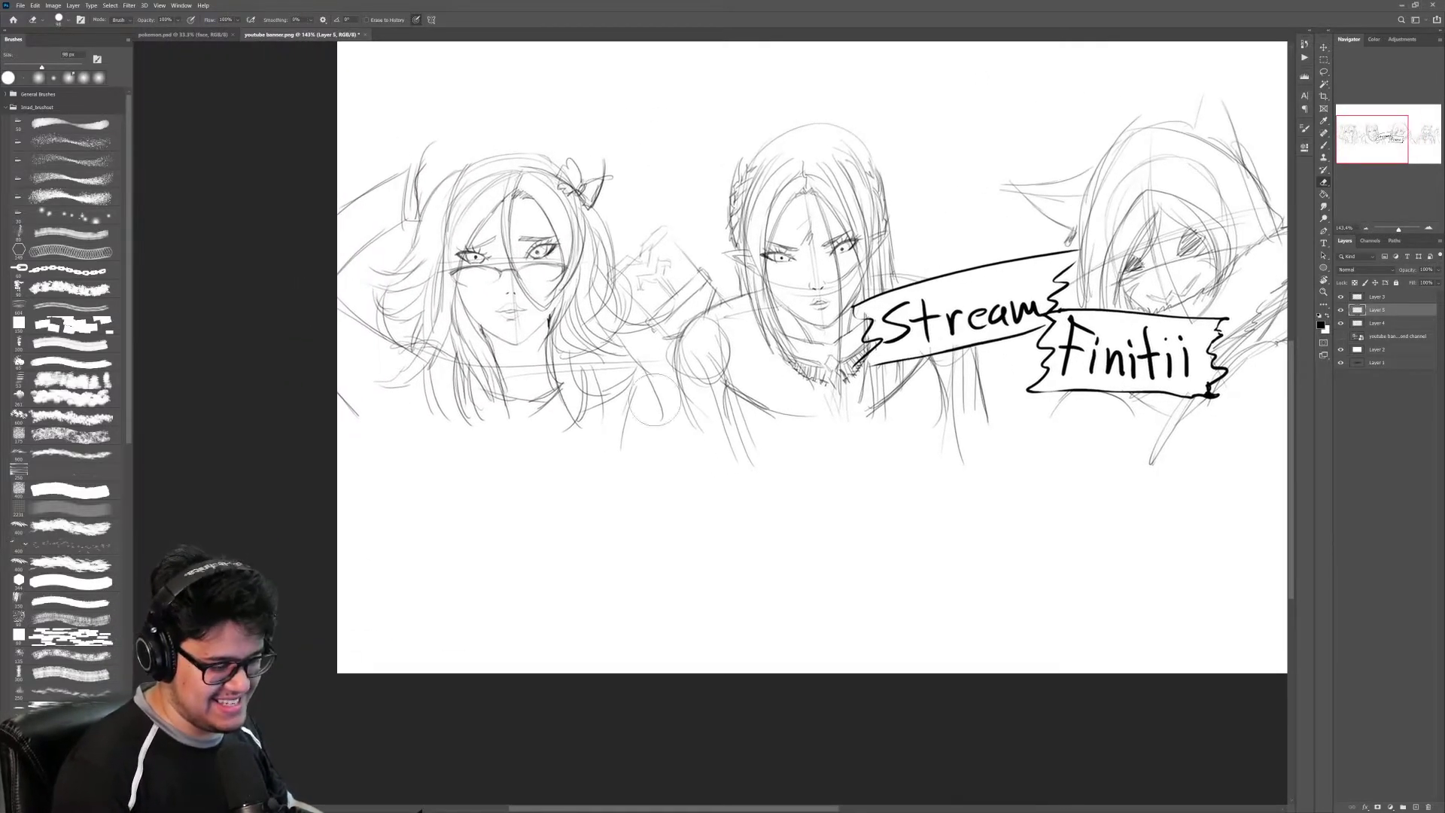
key(b)
drag(418, 347, 369, 397)
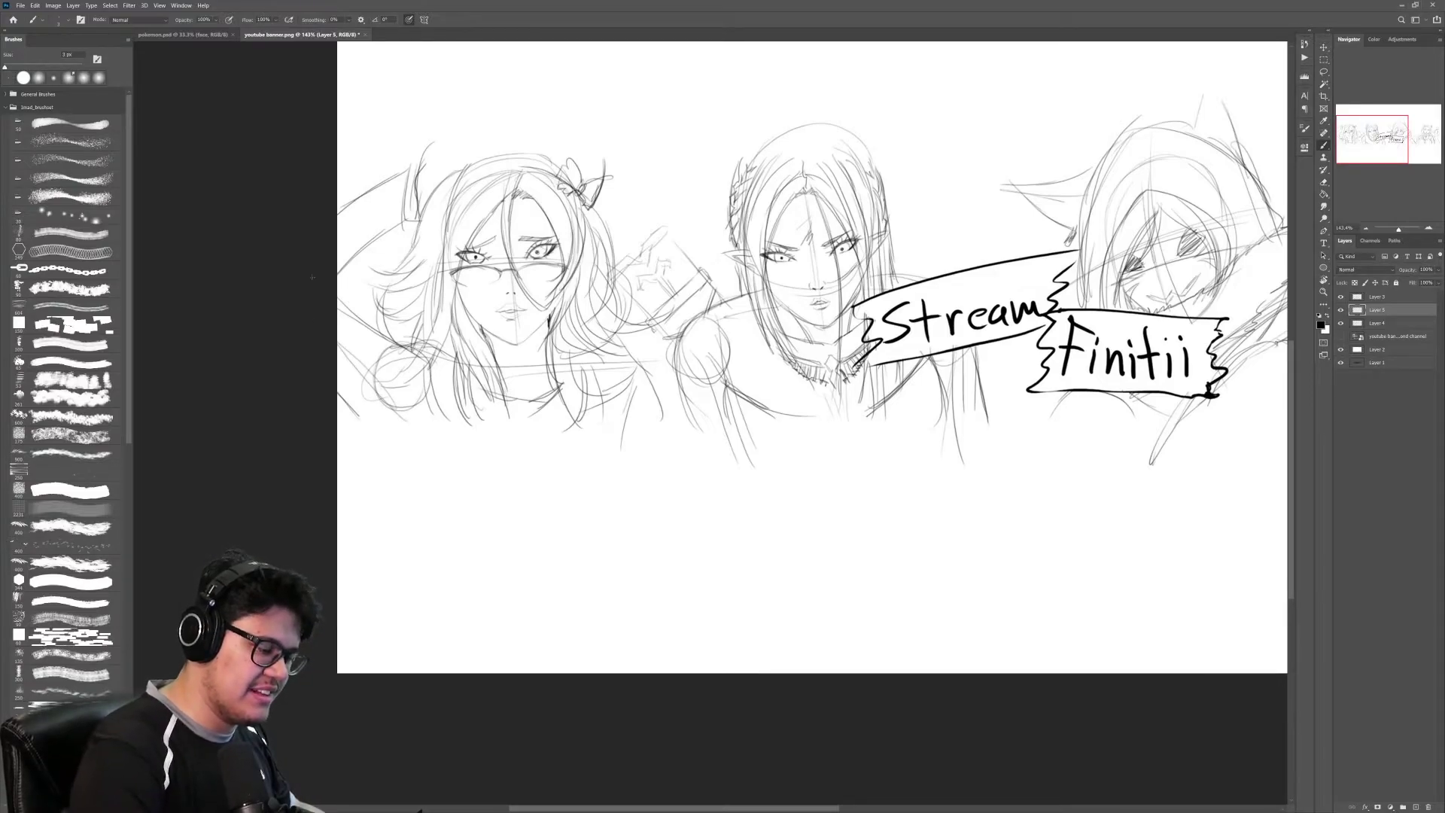
Step: Reinforce the jawline of the woman with glasses with darker brush strokes
key(z)
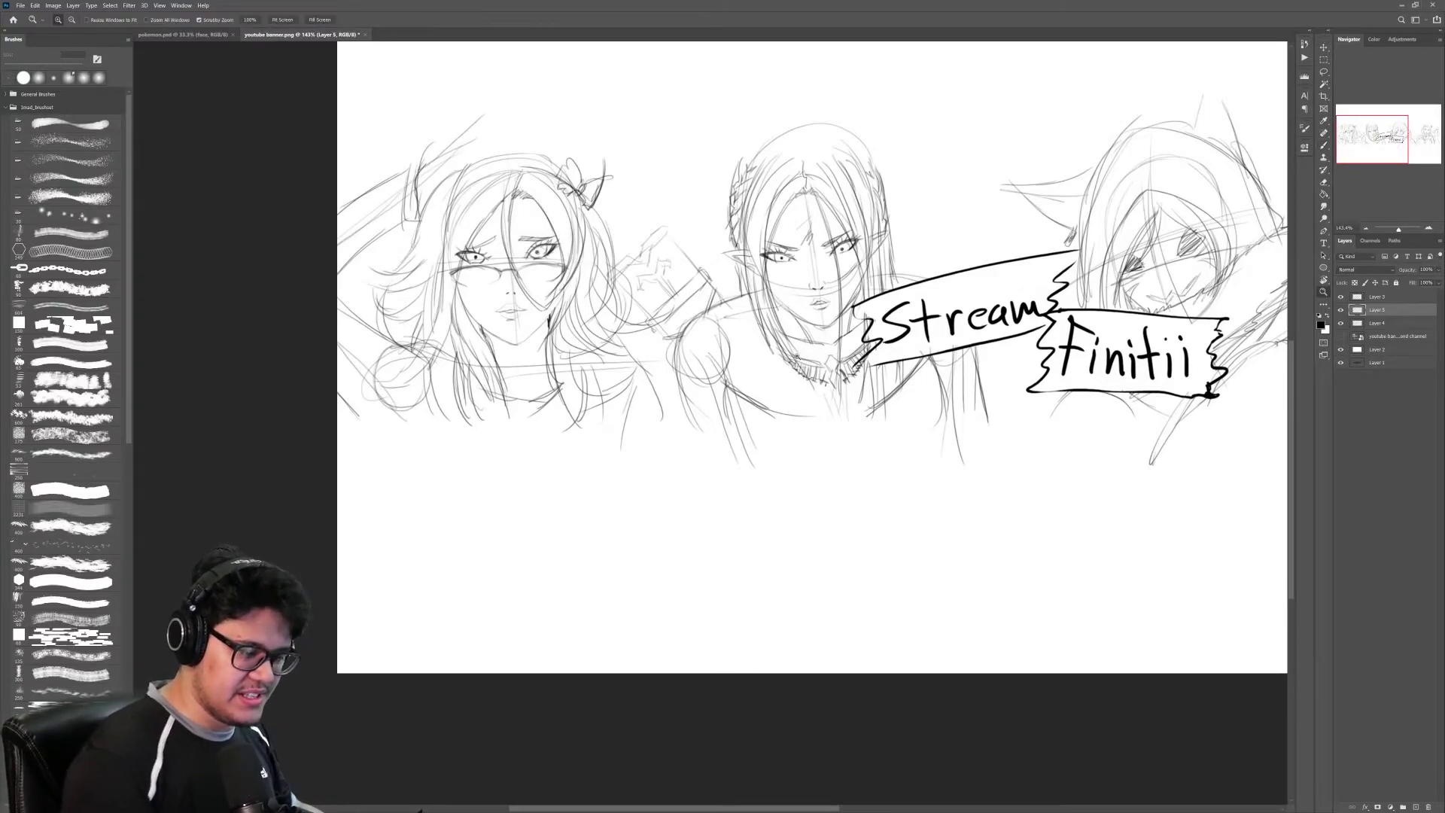
drag(809, 354, 772, 372)
drag(561, 313, 647, 312)
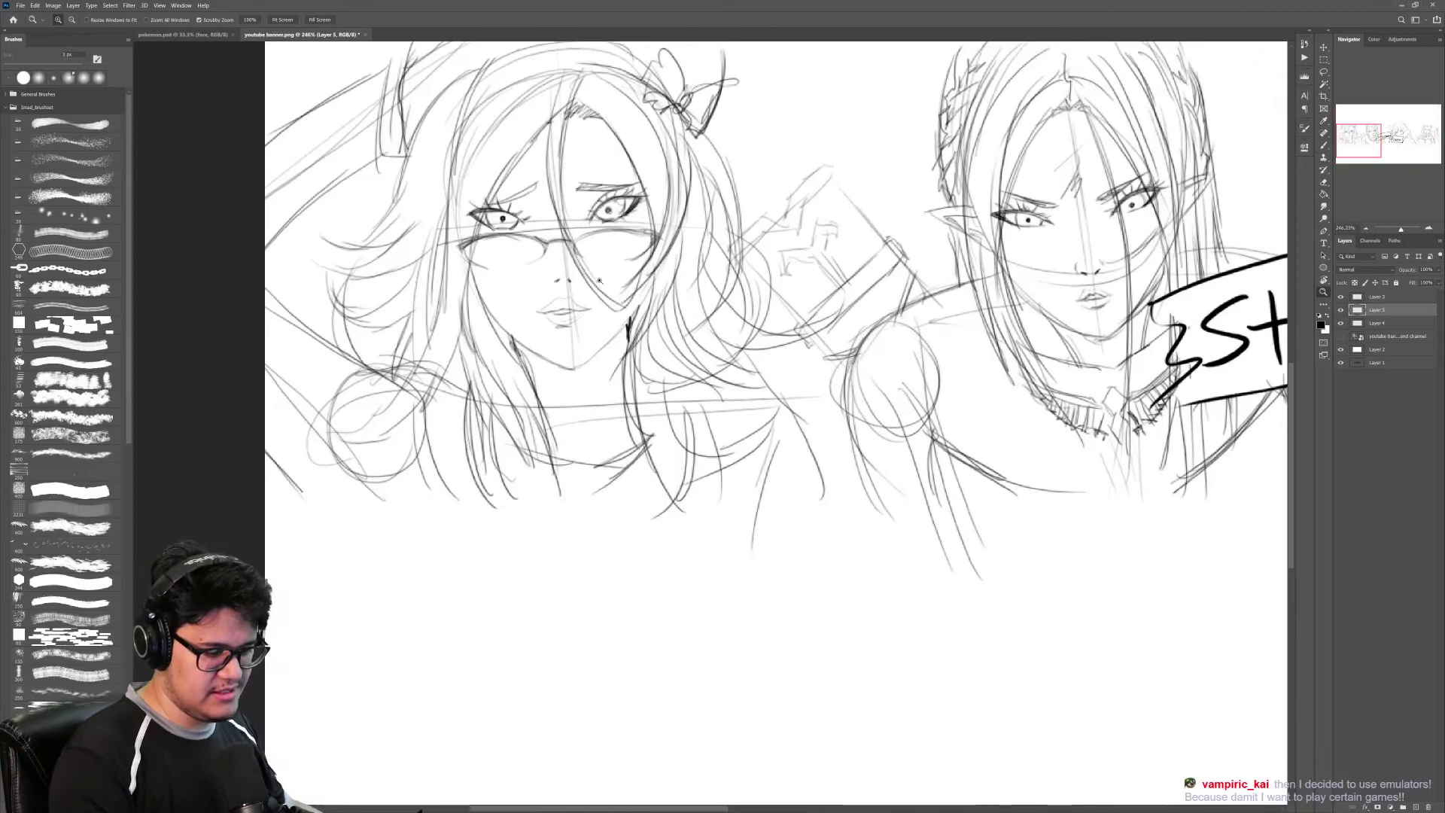
key(b)
drag(490, 319, 578, 369)
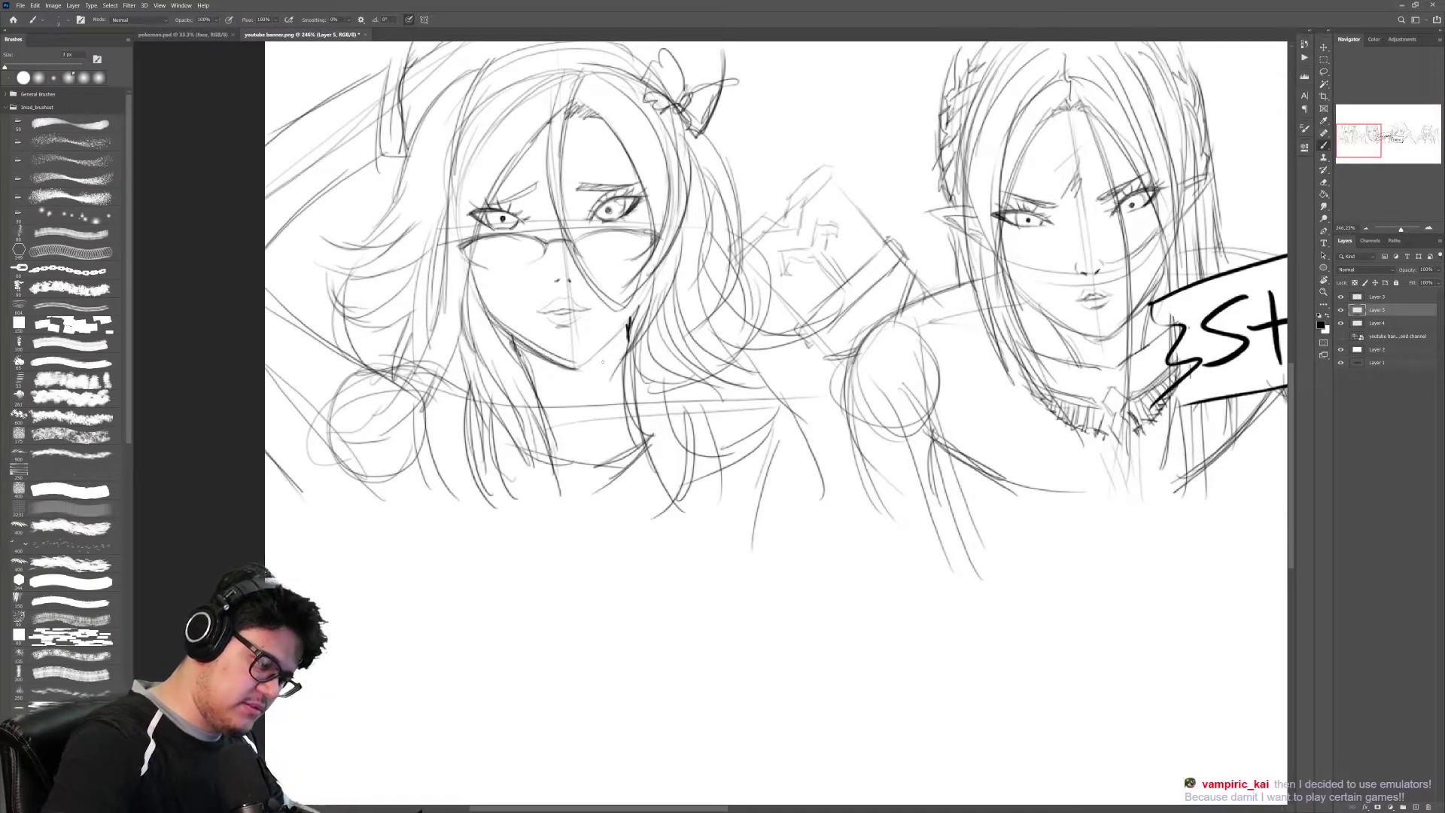
drag(1189, 327, 746, 354)
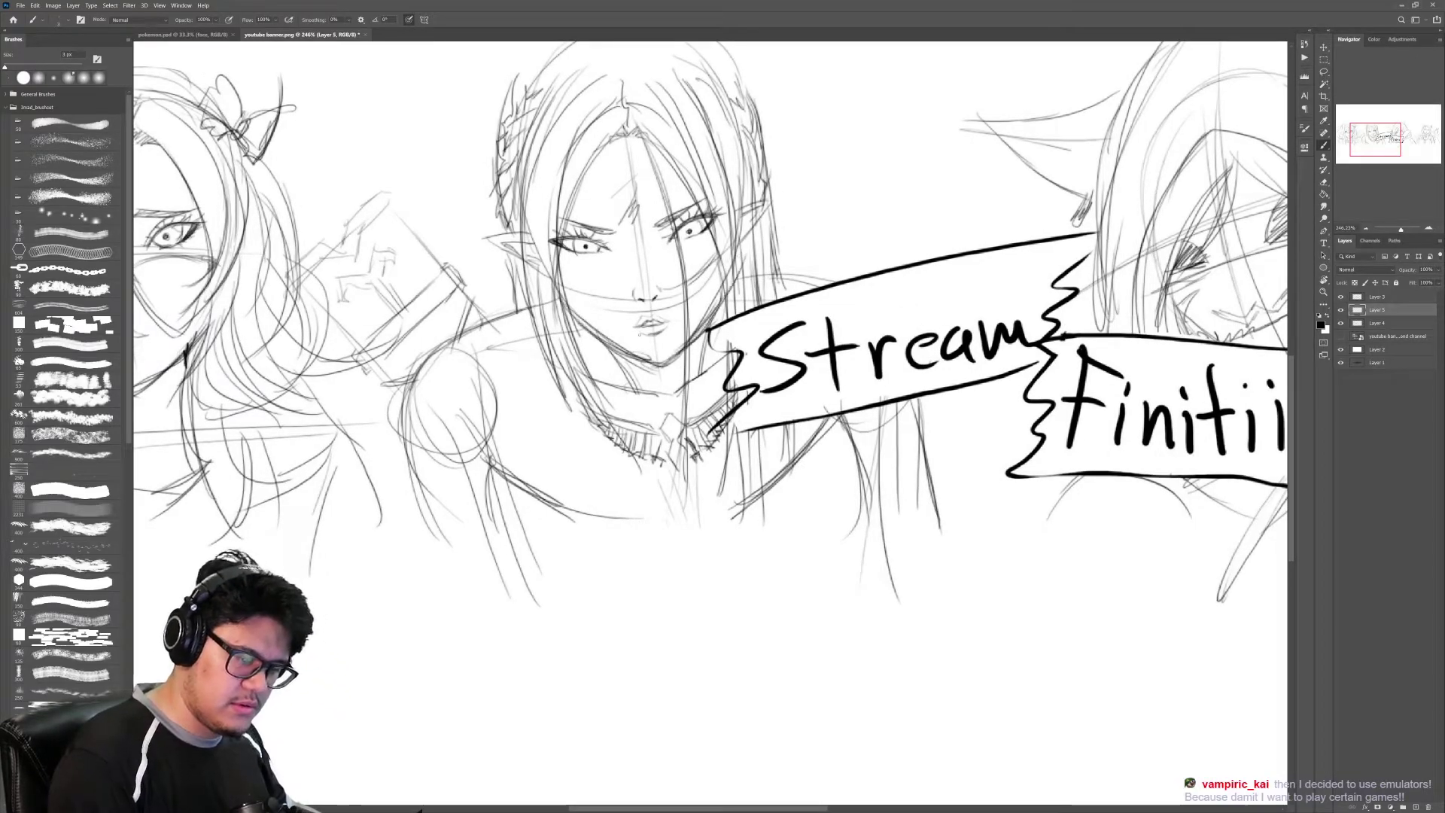
key(r)
drag(695, 265, 602, 282)
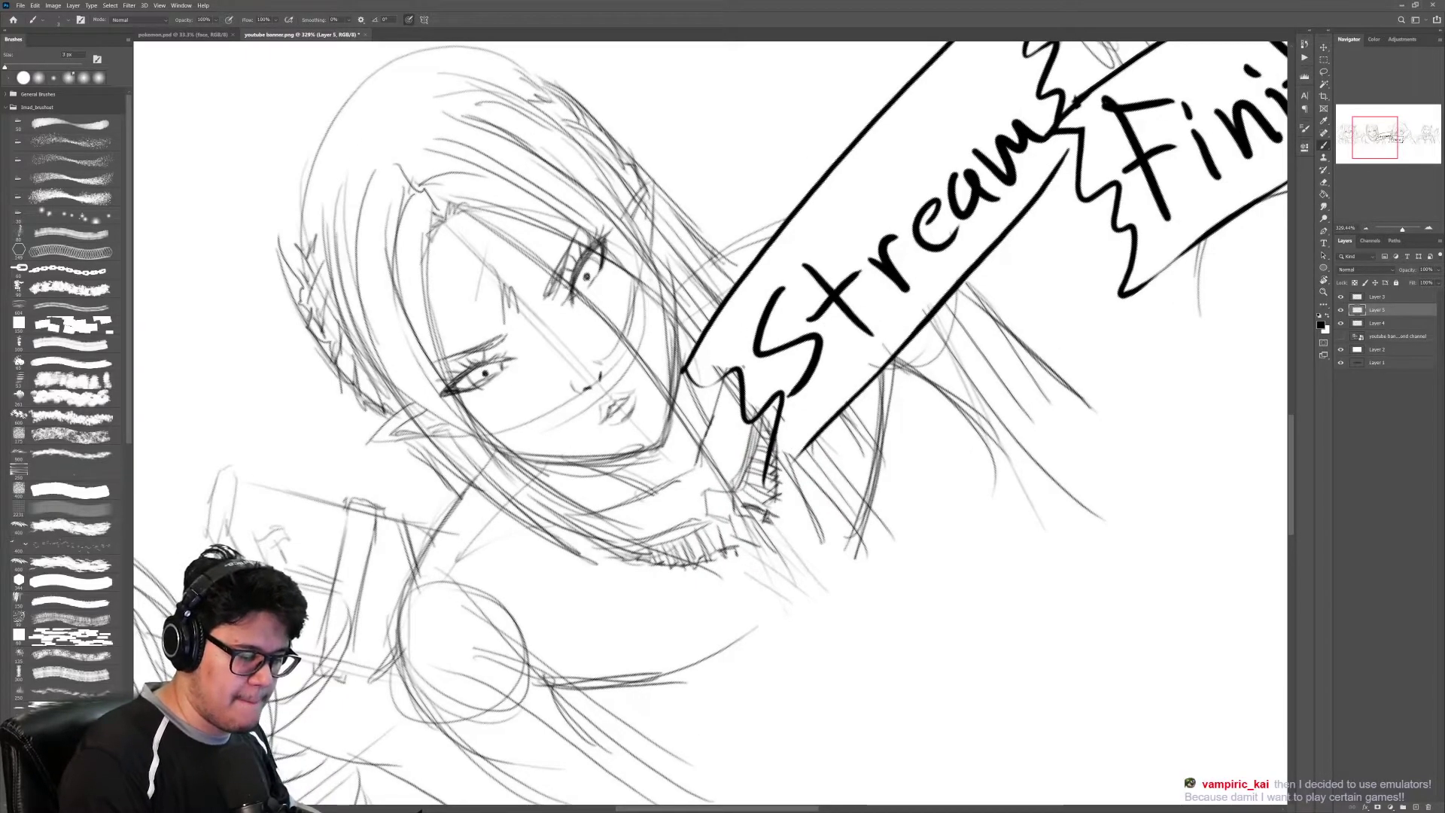
drag(581, 343, 501, 344)
key(r)
drag(896, 351, 905, 468)
drag(1058, 420, 753, 416)
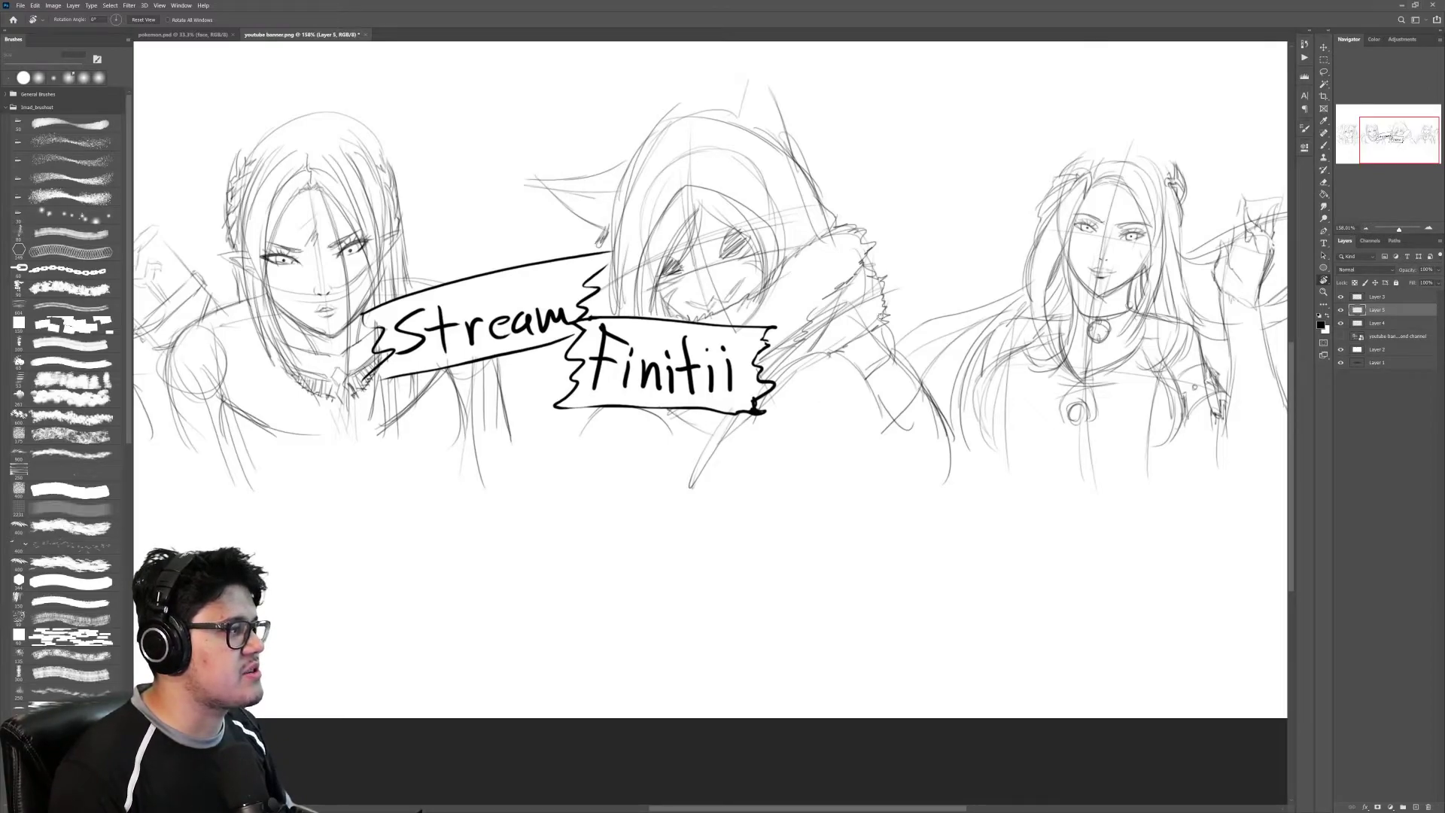
Step: Darken both slanted eye shapes of the hooded figure with dense brush hatching
mouse_move(726, 254)
mouse_down()
mouse_move(707, 253)
mouse_move(791, 253)
mouse_up()
key(z)
key(b)
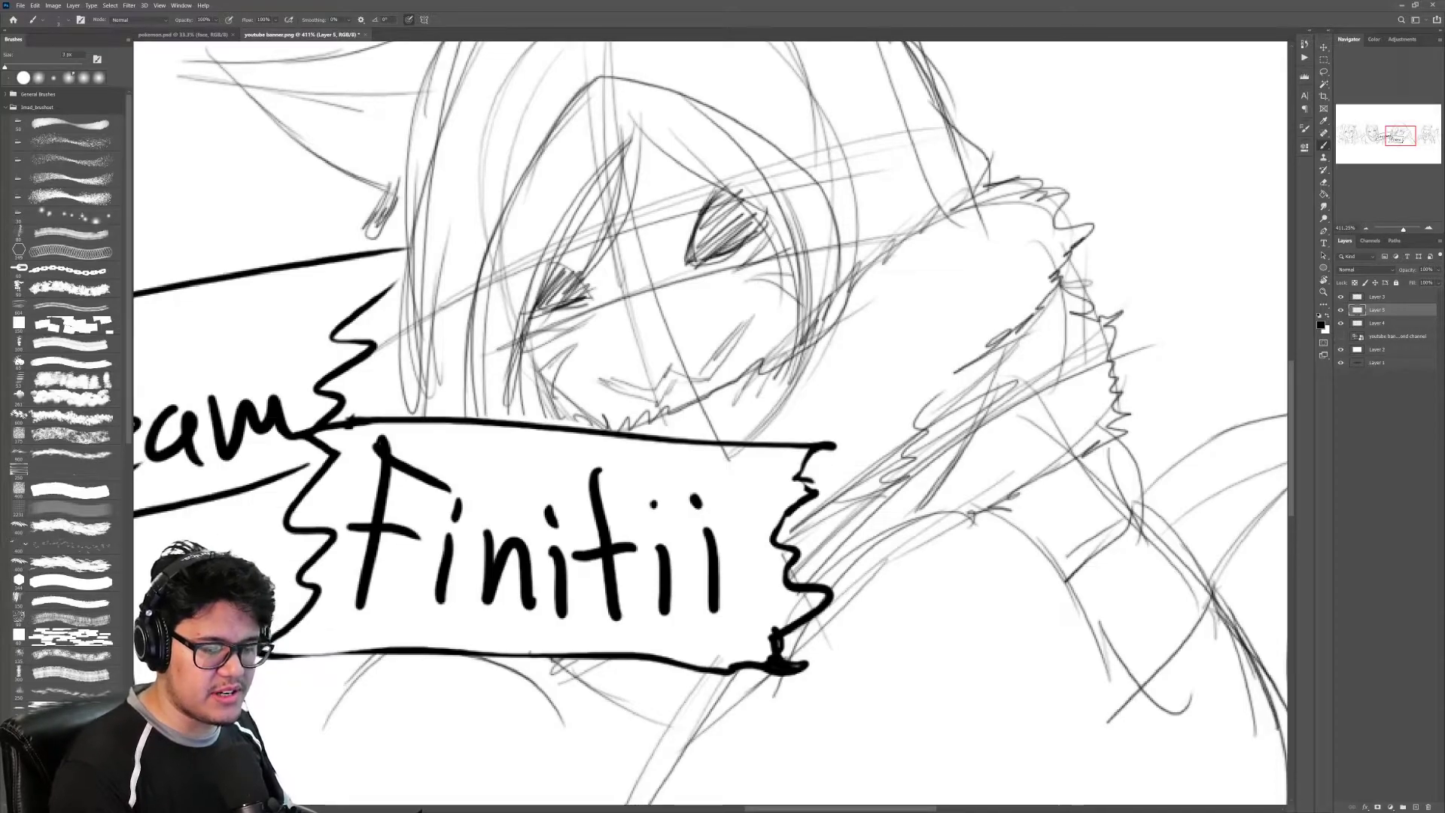
mouse_move(696, 256)
mouse_down()
mouse_move(752, 219)
mouse_move(734, 195)
mouse_move(810, 205)
mouse_move(823, 232)
mouse_up()
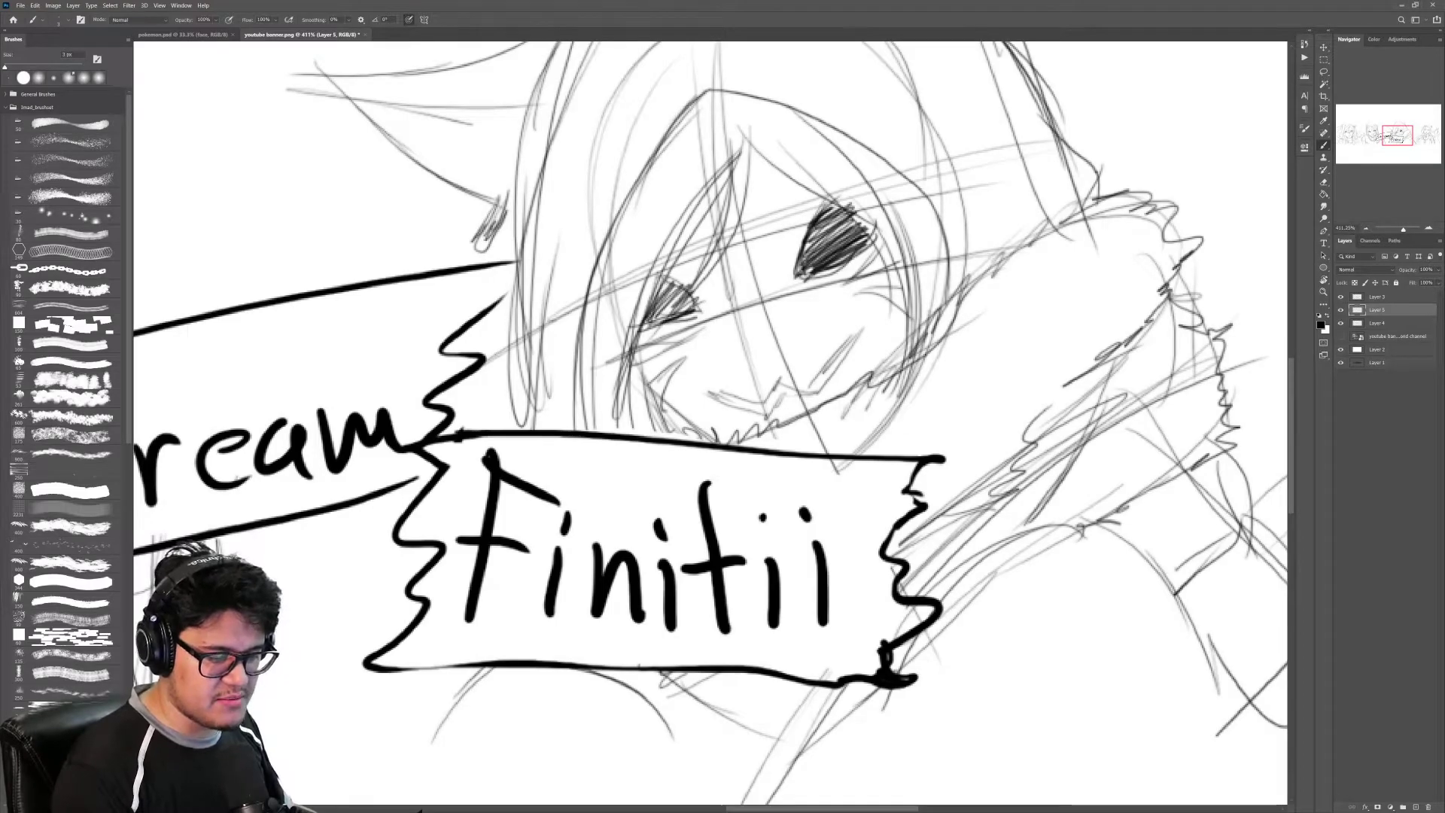
drag(677, 286, 651, 320)
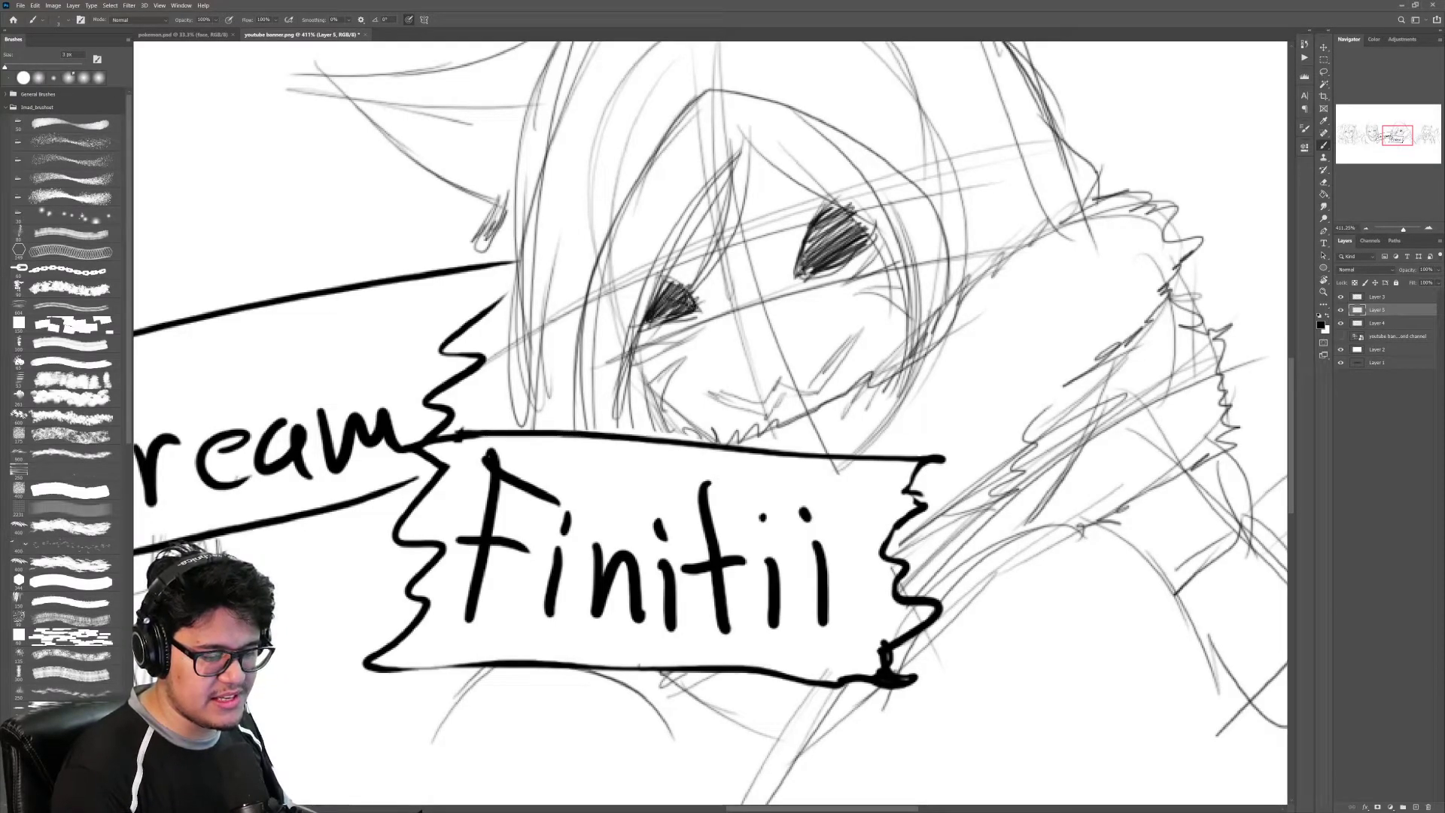
Step: Reinforce the collar and shoulder line and the adjoining long hair strands on the viewer's left side of the far-right woman
scroll(781, 330, down, 1)
drag(781, 330, 724, 330)
drag(1136, 316, 916, 271)
key(b)
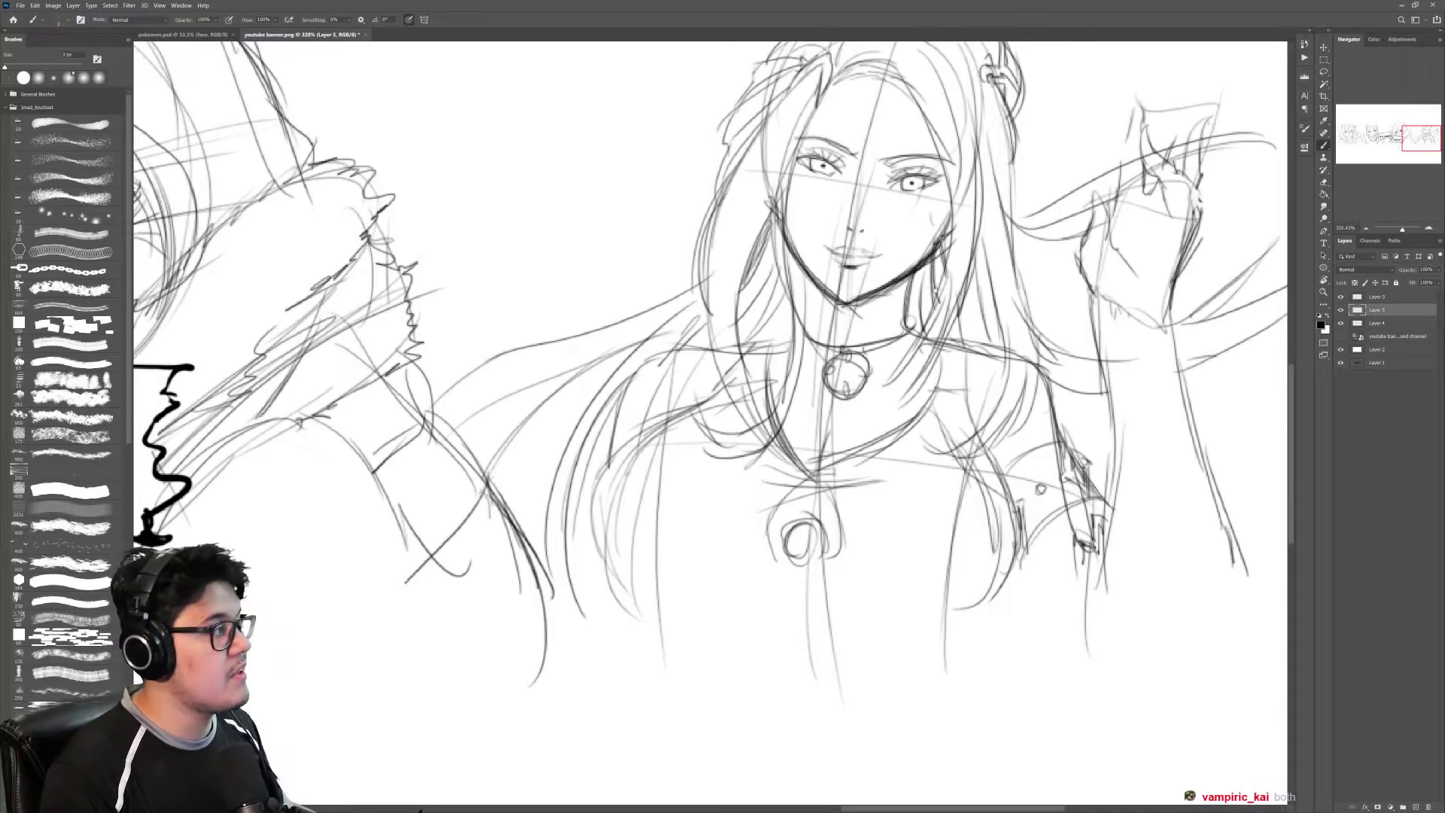
drag(1024, 312, 878, 324)
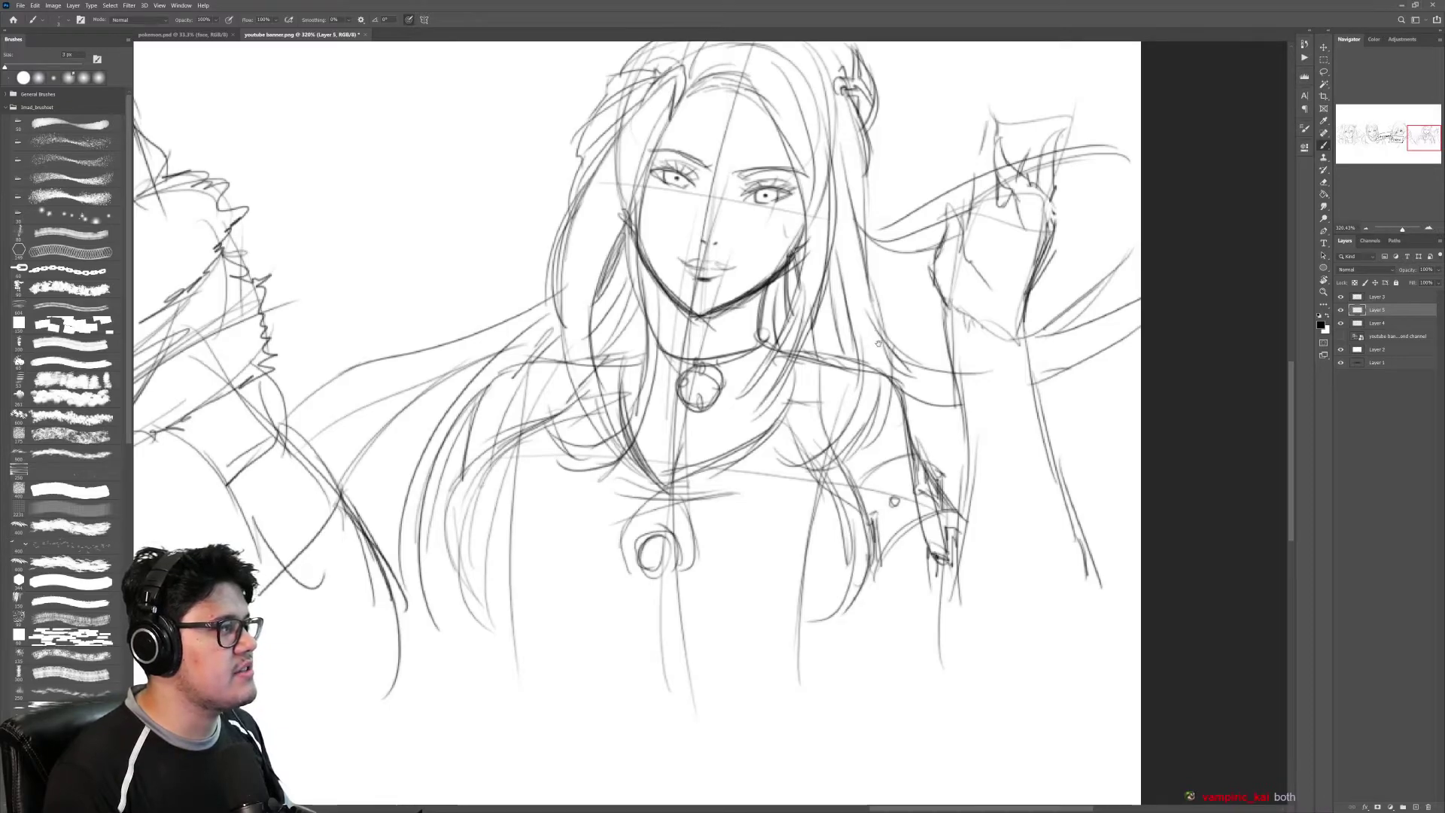
mouse_move(863, 380)
mouse_down()
mouse_move(878, 343)
mouse_move(865, 322)
mouse_up()
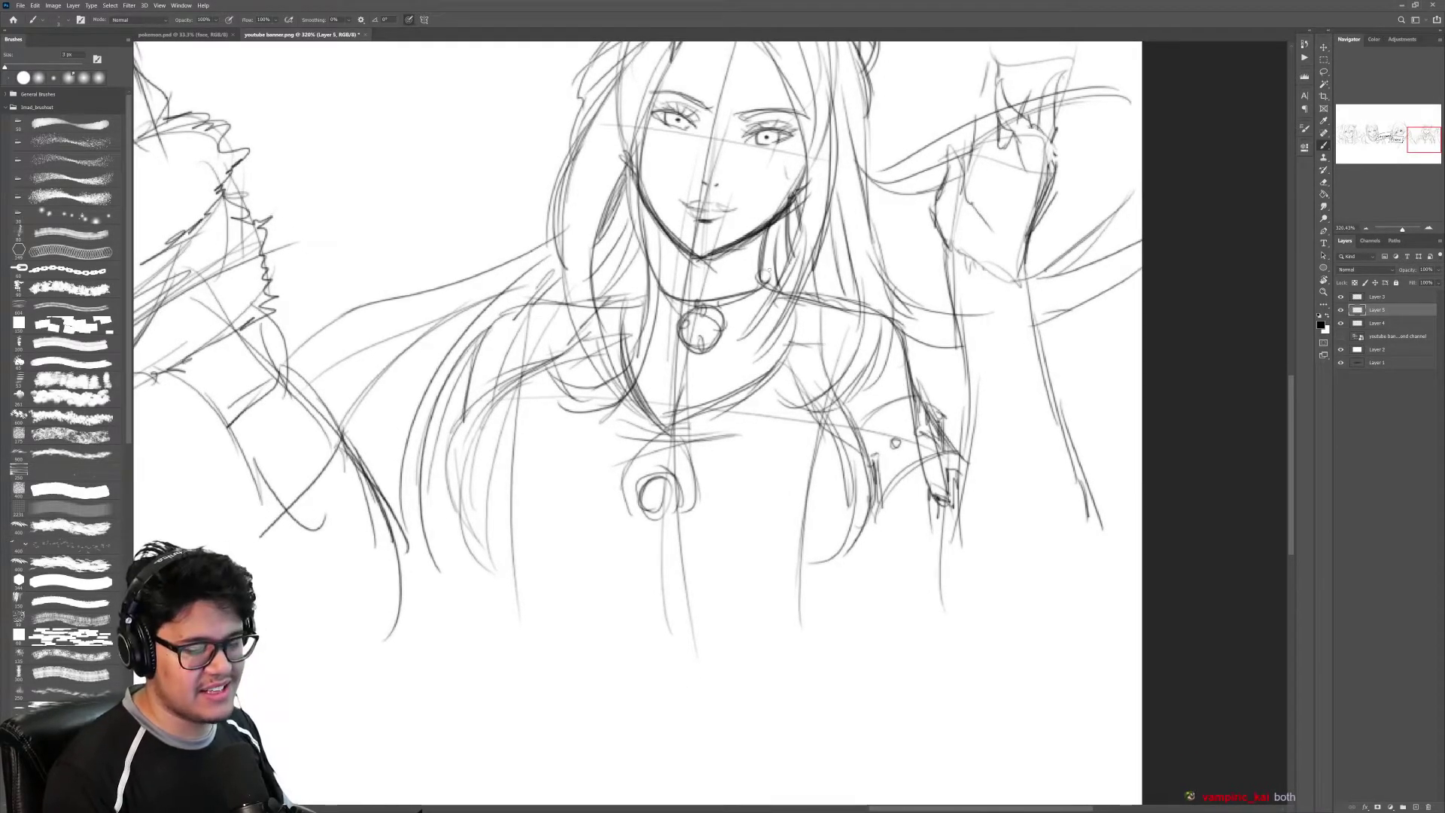
mouse_move(769, 230)
mouse_down()
mouse_move(765, 288)
mouse_move(892, 299)
mouse_up()
drag(633, 301, 591, 305)
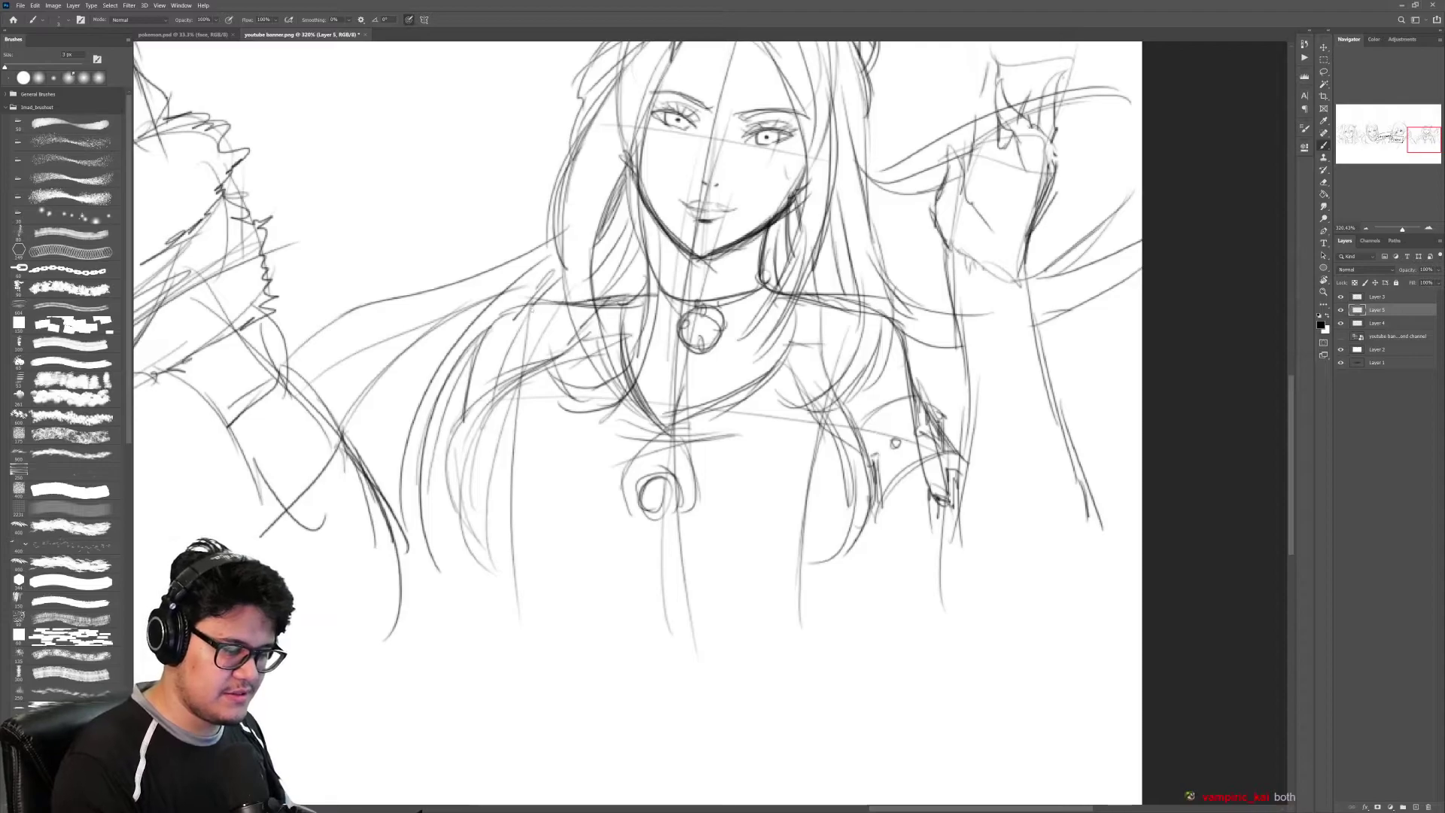
mouse_move(483, 336)
mouse_down()
mouse_move(467, 422)
mouse_move(493, 563)
mouse_up()
drag(520, 389, 444, 461)
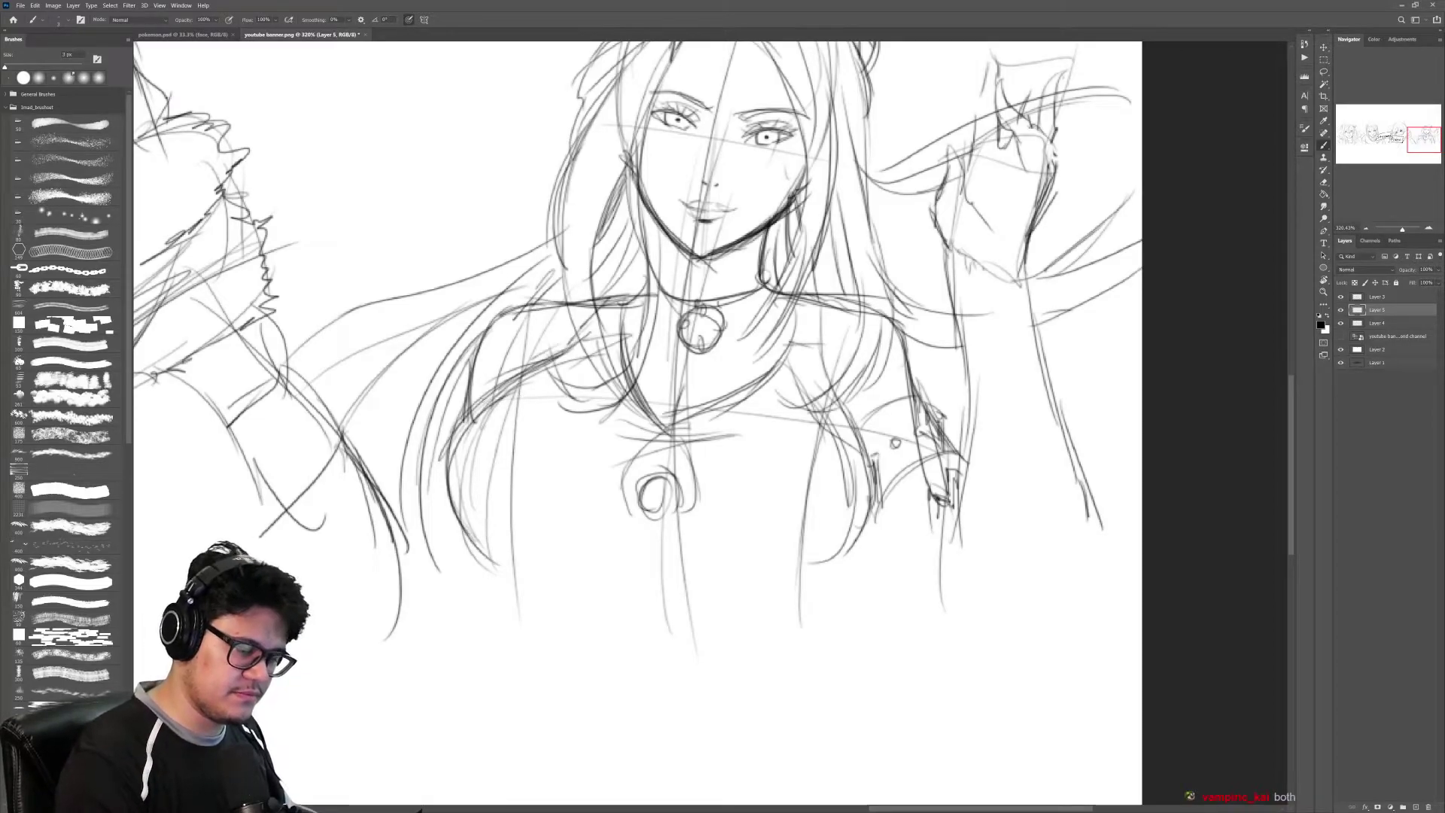
drag(526, 361, 503, 530)
Step: Darken the hair strands over the far-right woman's other shoulder and strengthen the curved neckline below her choker
drag(827, 392, 854, 527)
drag(812, 338, 858, 444)
drag(820, 307, 841, 420)
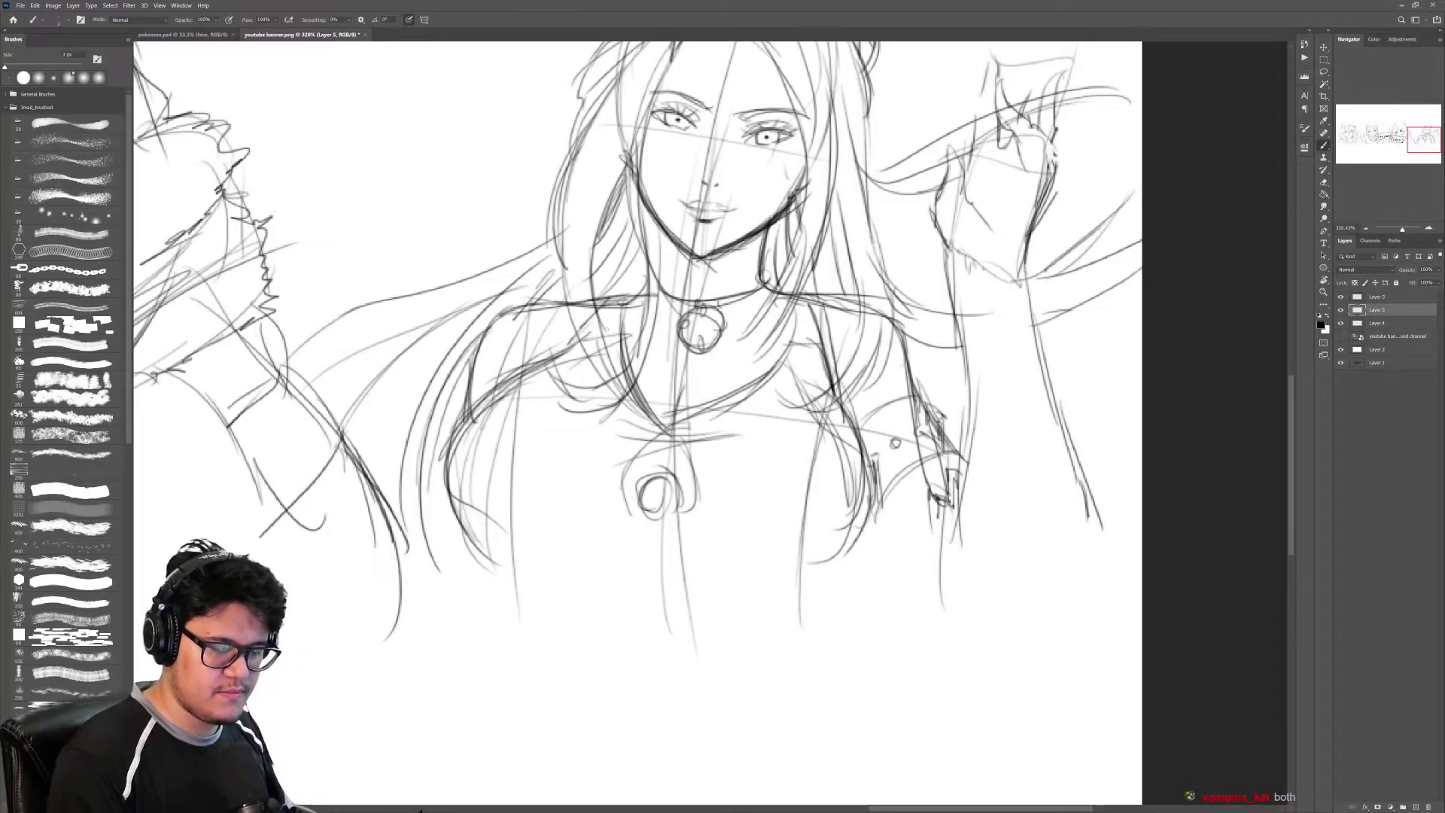
drag(611, 301, 531, 358)
drag(791, 308, 672, 420)
Step: Lower the brush opacity to 30% and lightly hatch the area beside the far-right woman's decorated upper arm
key(z)
mouse_move(852, 351)
mouse_down()
mouse_move(734, 354)
mouse_move(943, 364)
mouse_move(877, 387)
mouse_up()
key(b)
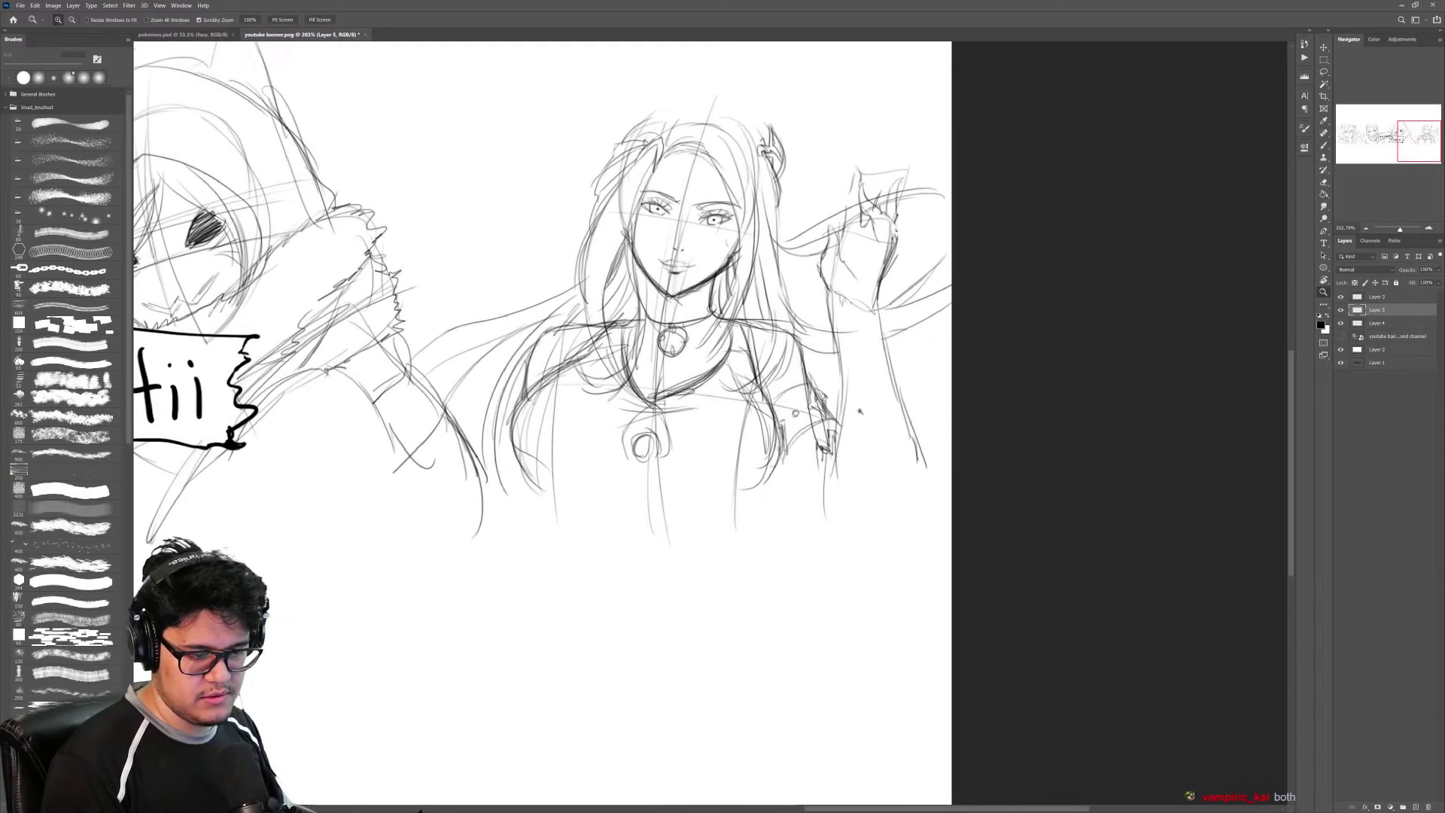
key(3)
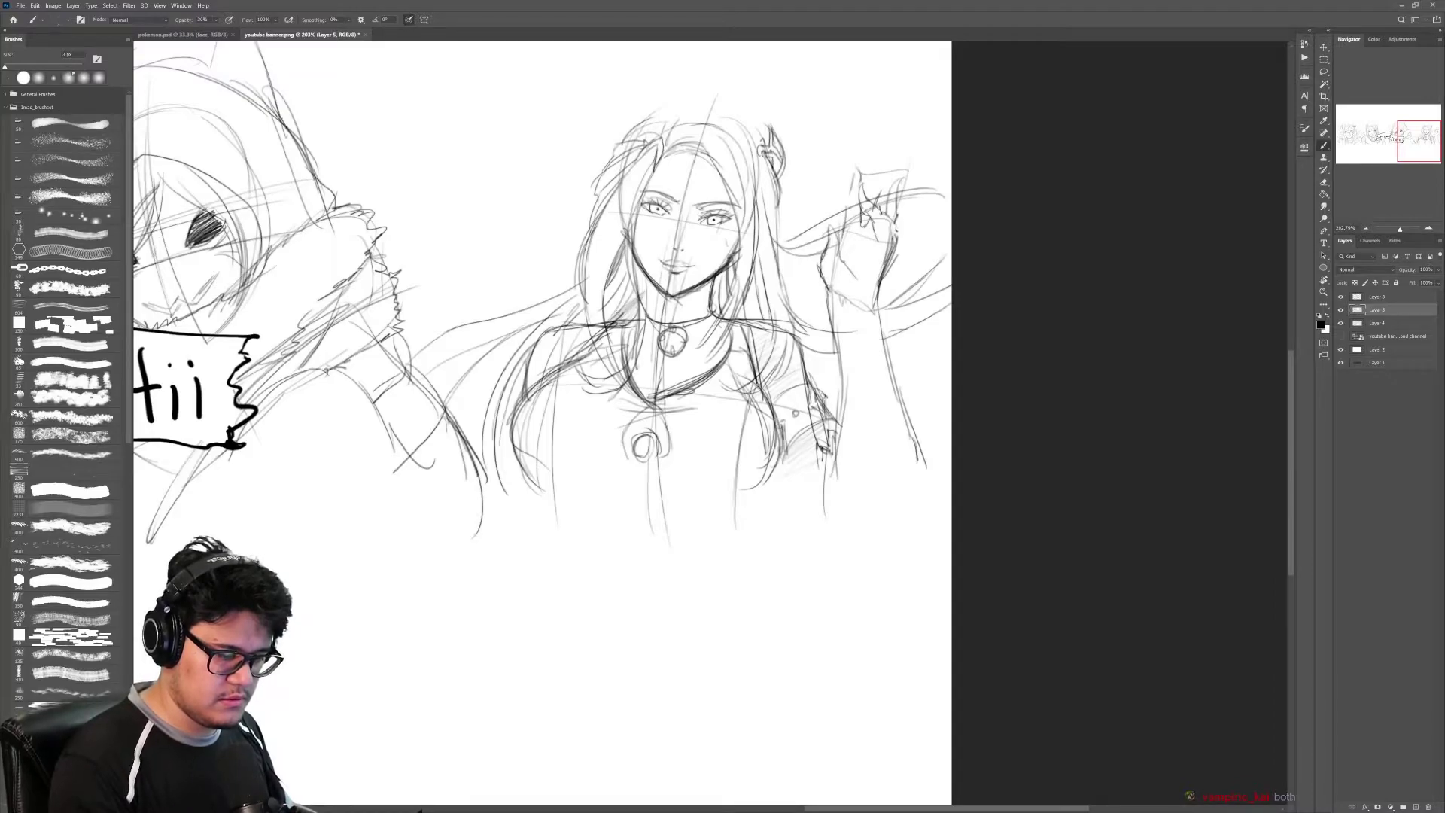
Step: Restore the brush to 100% opacity, hatch the far-right woman's hair behind her neck and shoulders, and reinforce the crown outline
key(0)
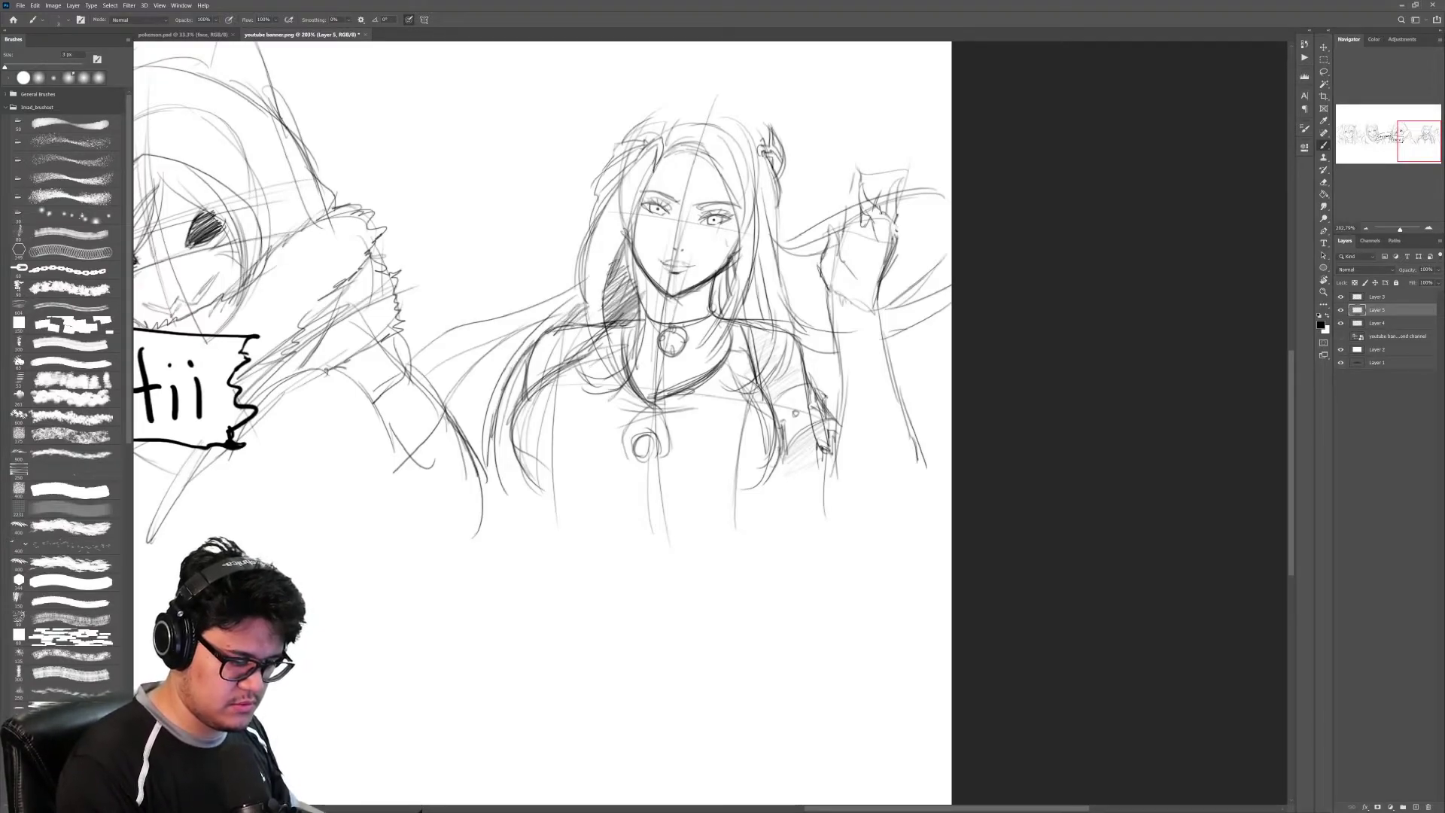
drag(576, 297, 422, 363)
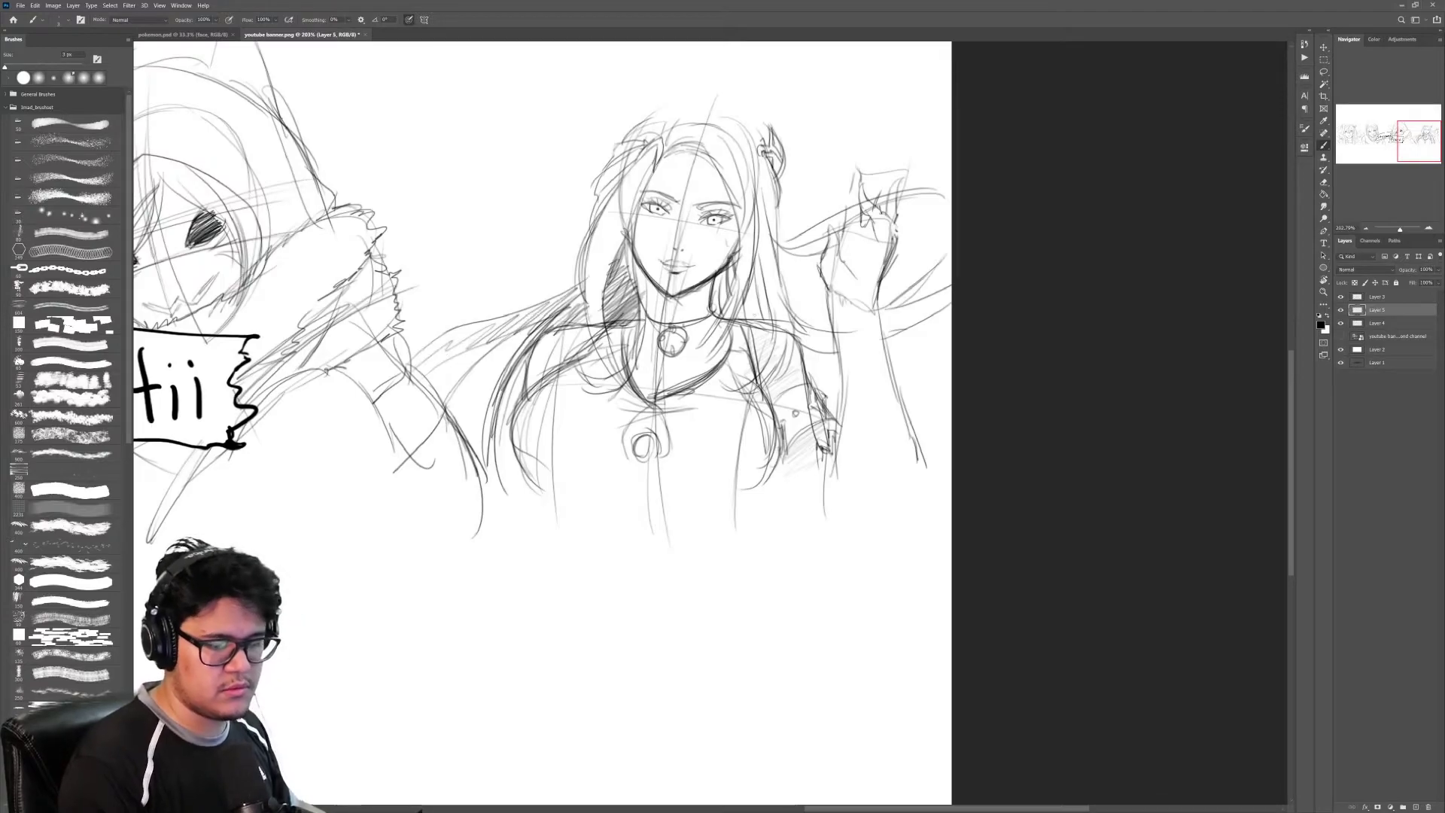
drag(751, 299, 736, 321)
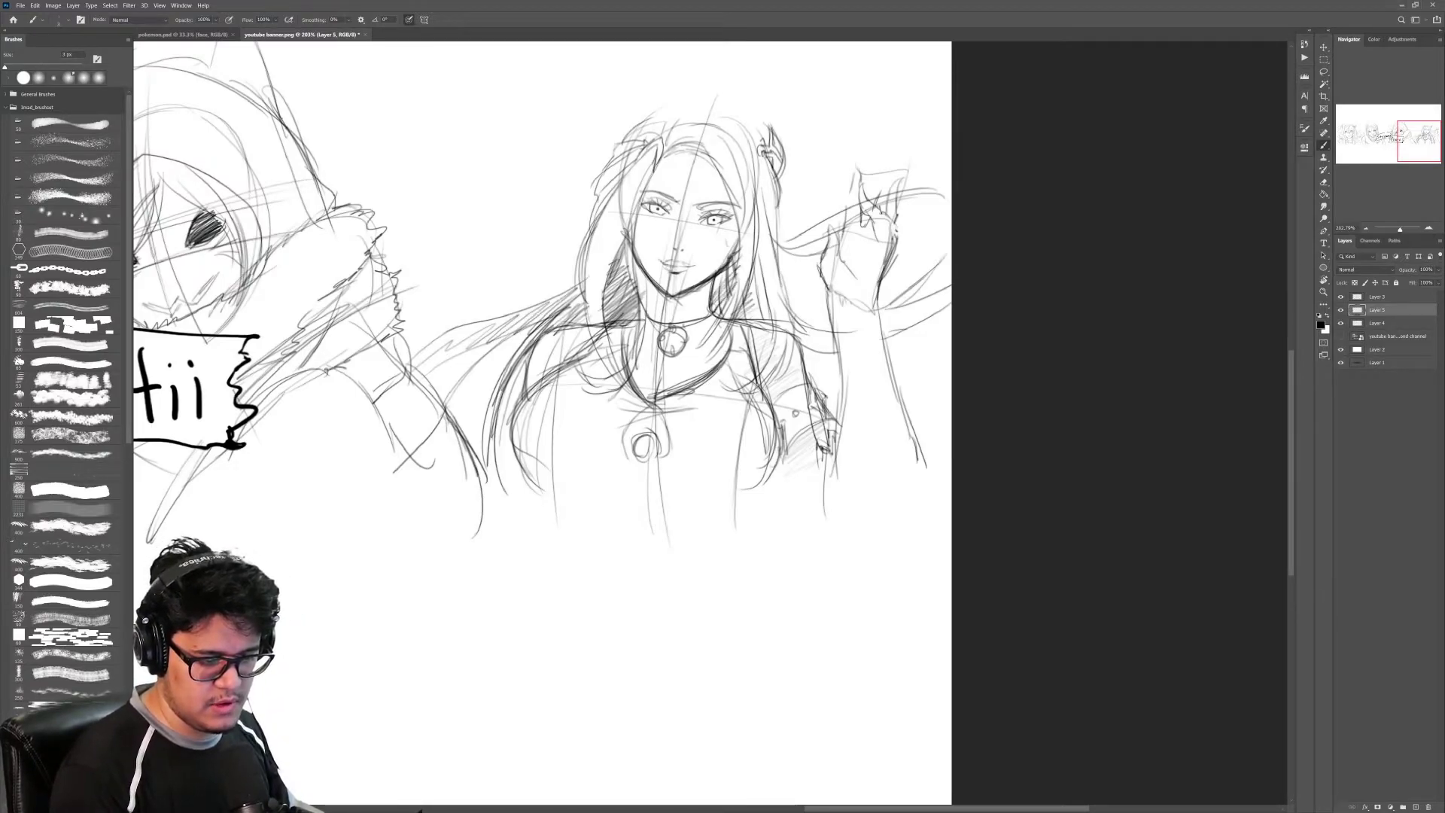
drag(733, 254, 716, 283)
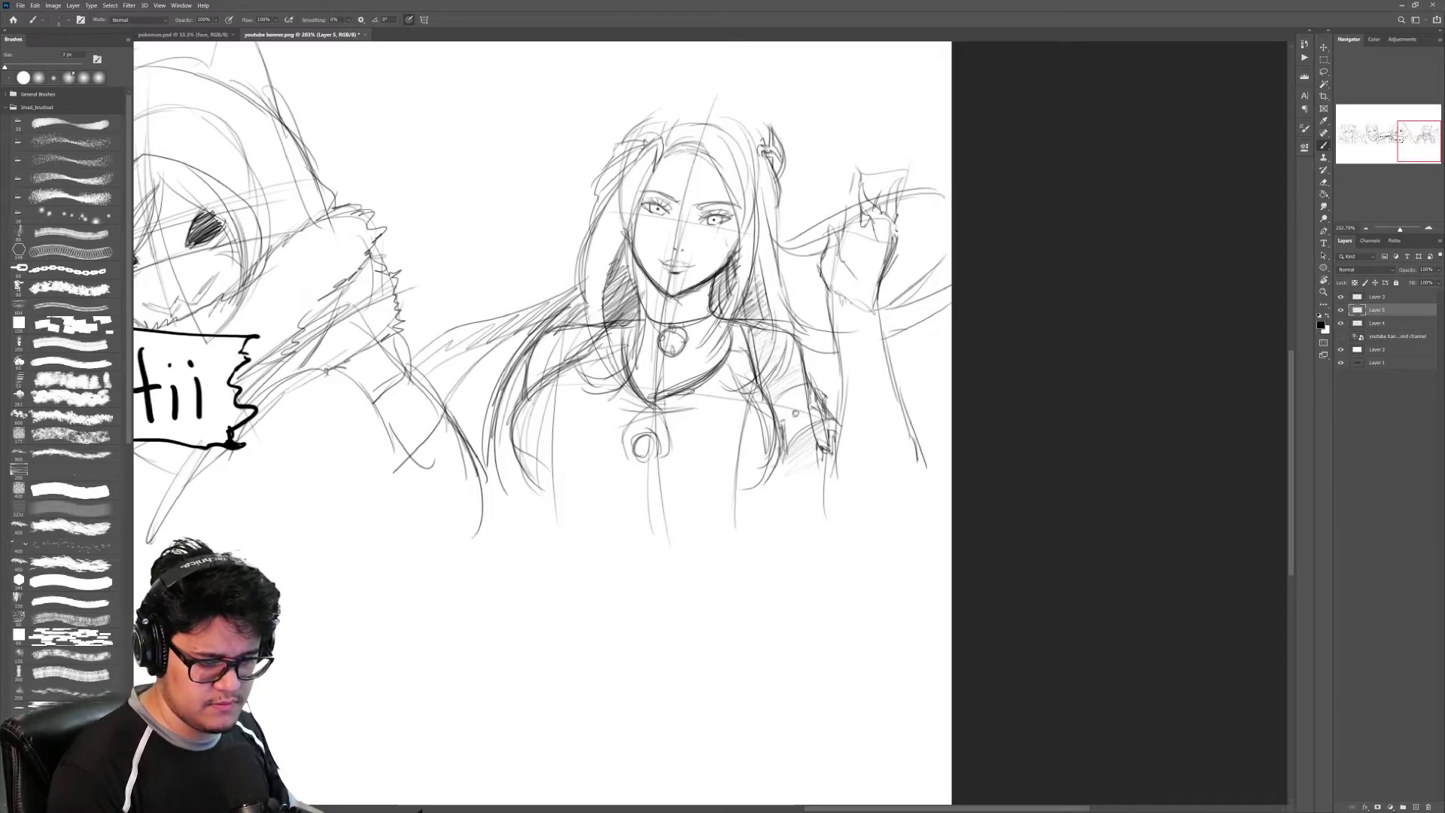
mouse_move(619, 144)
mouse_down()
mouse_move(696, 105)
mouse_move(778, 170)
mouse_up()
Step: Add dark shading along the lower edge of the hooded figure's face, just above the Finitii banner
drag(859, 256, 828, 248)
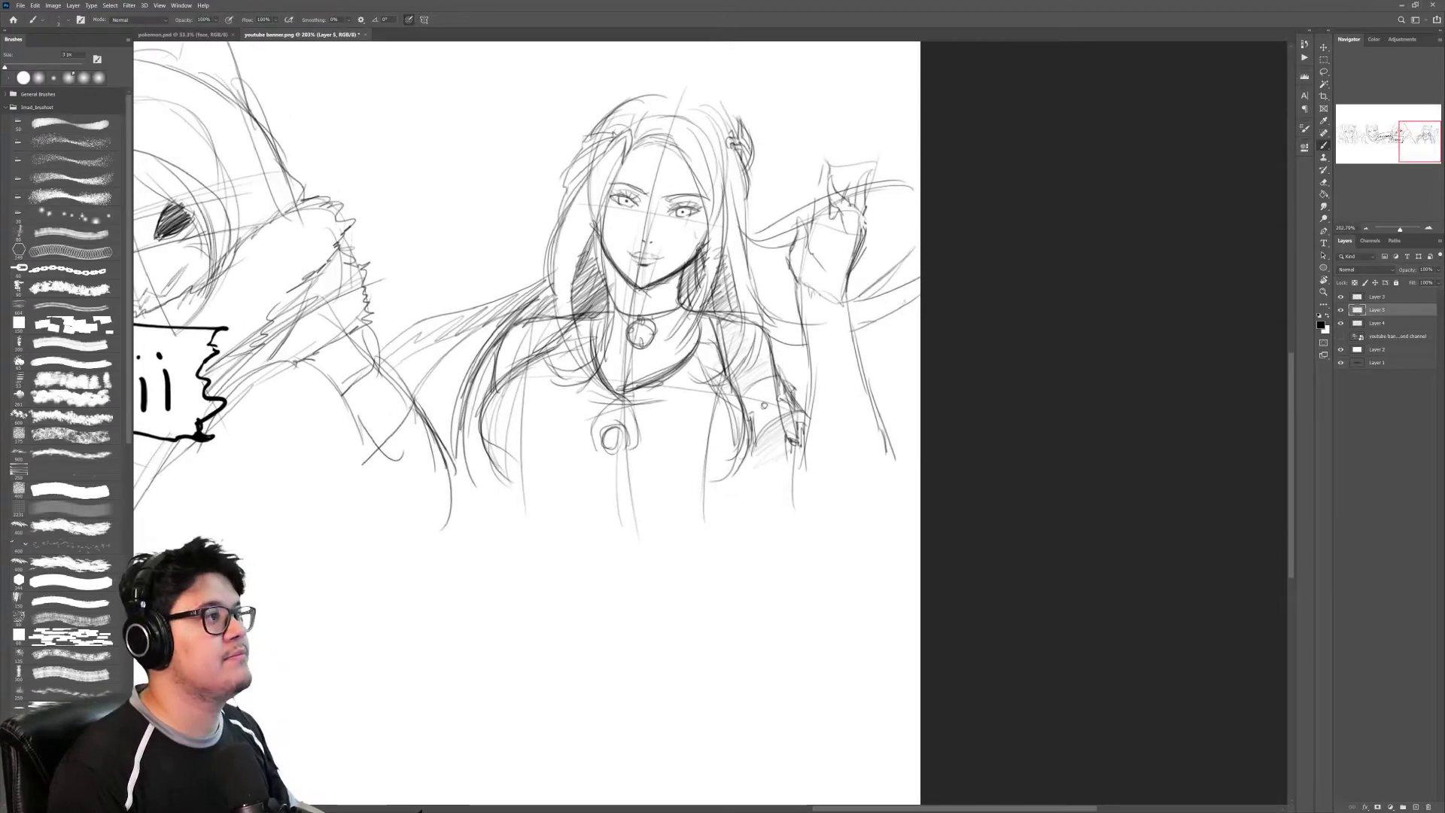
drag(763, 406, 1253, 416)
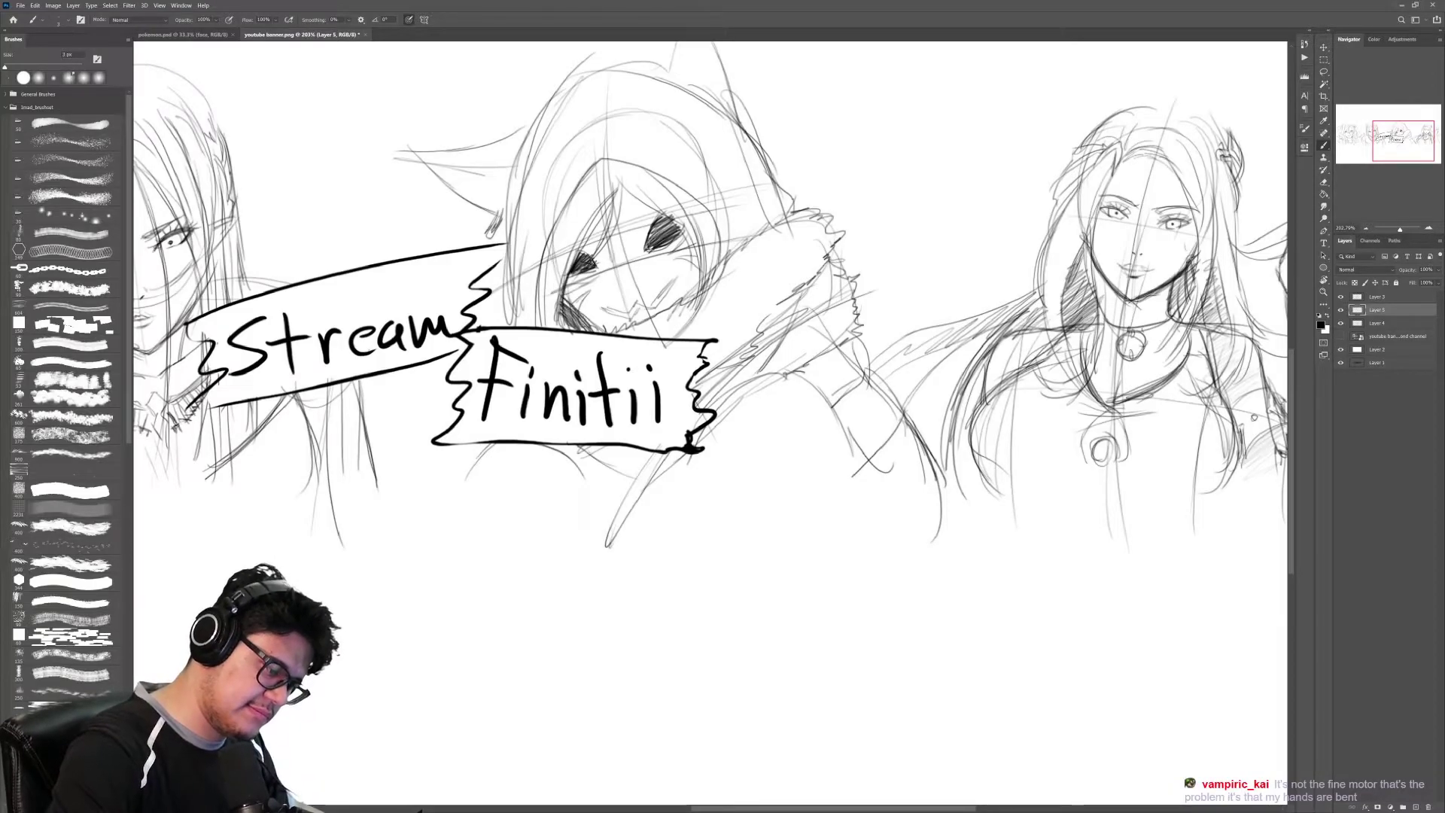
drag(838, 306, 693, 306)
Step: Deepen the shadows beside the far-right woman's neck and darken the lash lines of her eyes
drag(914, 306, 1053, 305)
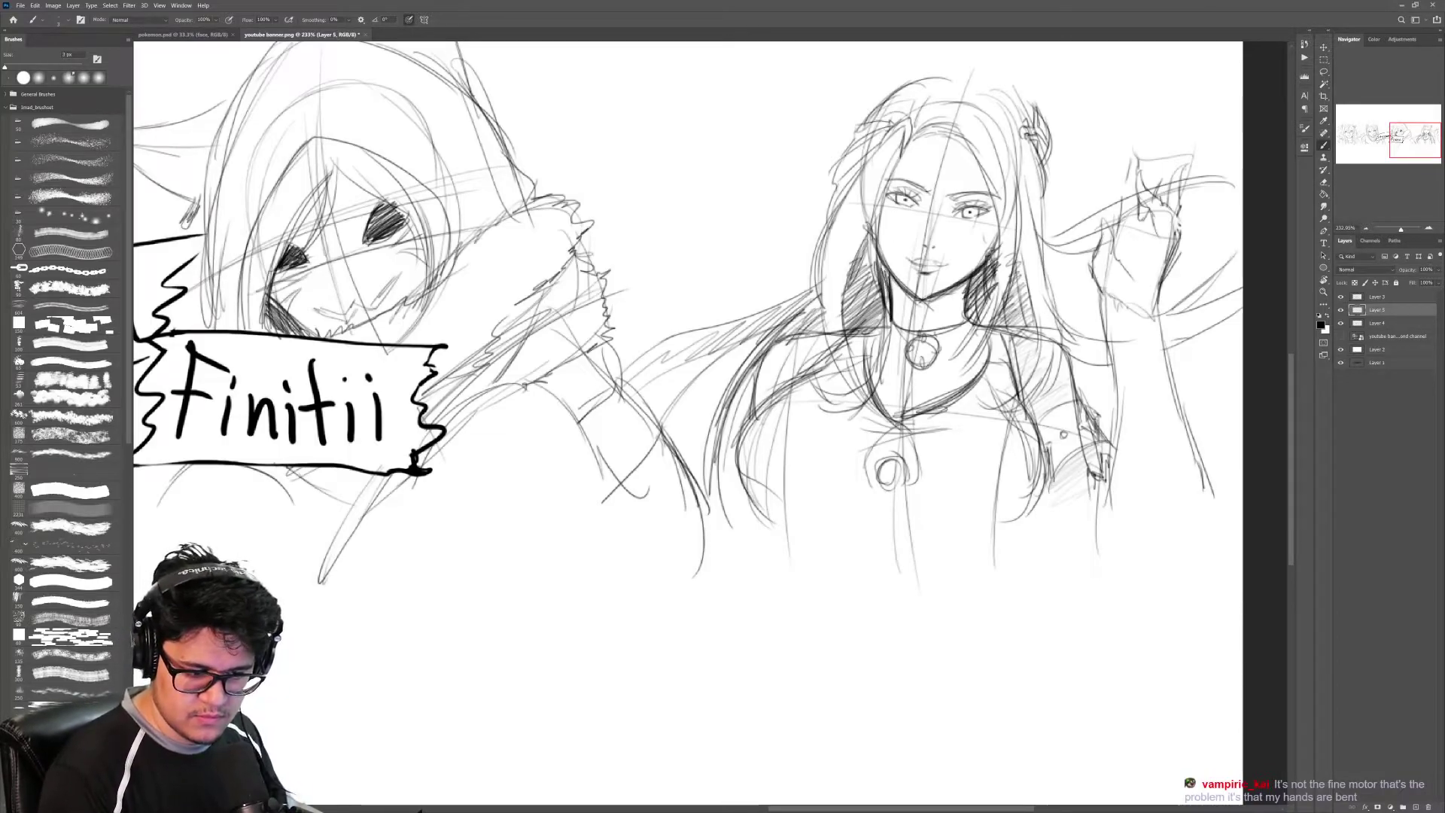
drag(1042, 298, 959, 317)
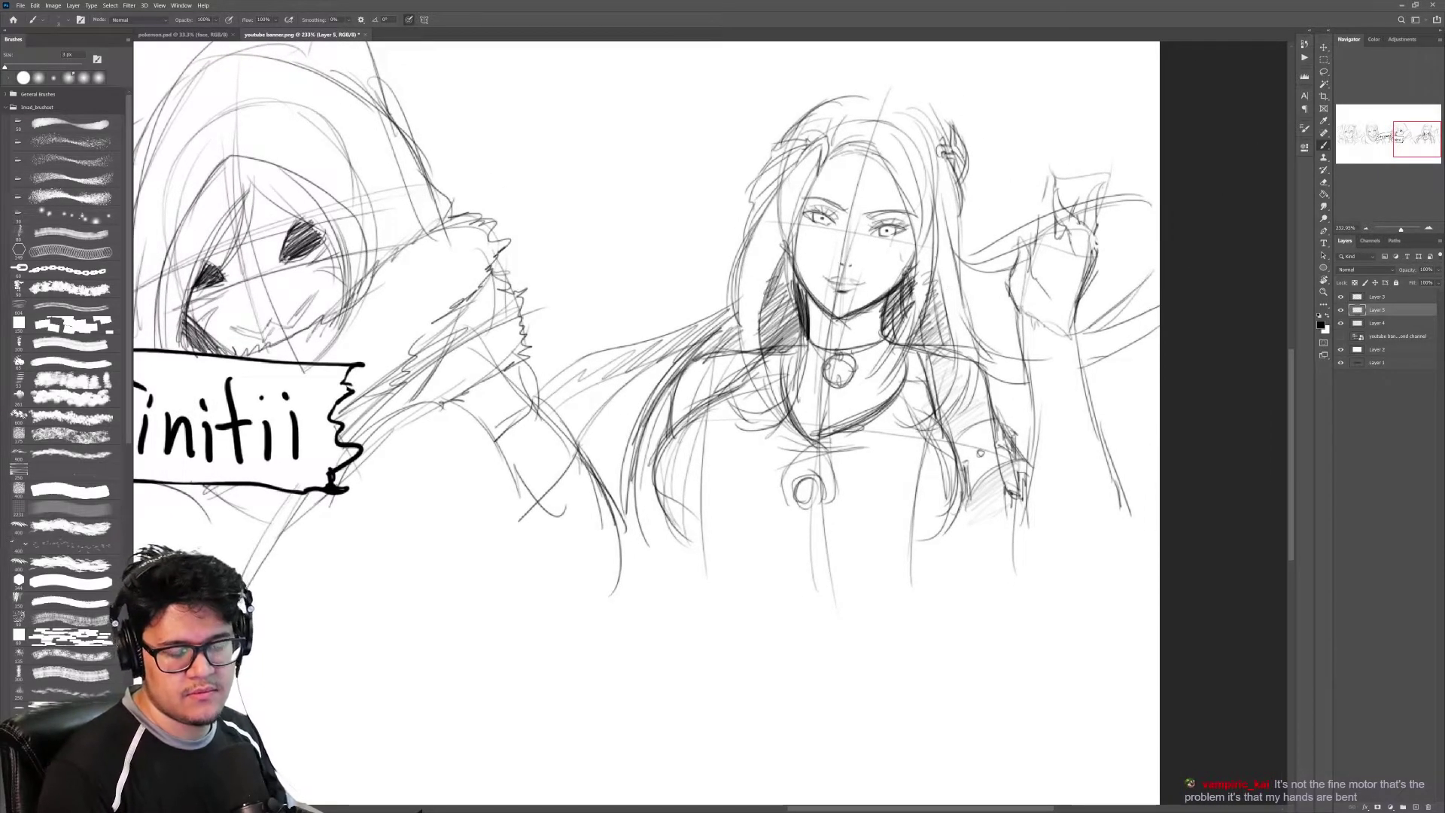
mouse_move(878, 233)
mouse_down()
mouse_move(933, 233)
mouse_move(930, 222)
mouse_up()
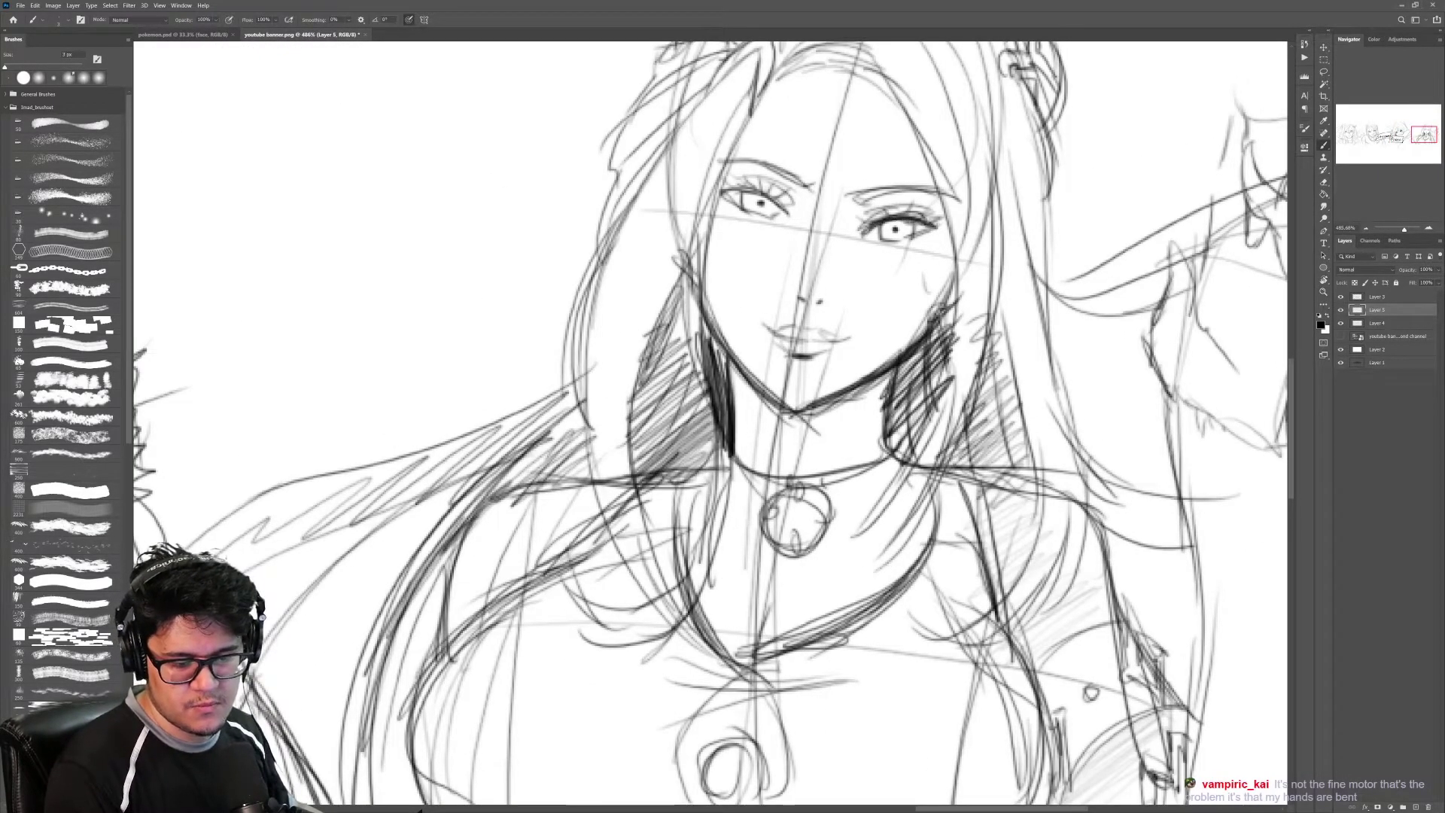
key(r)
drag(930, 222, 620, 139)
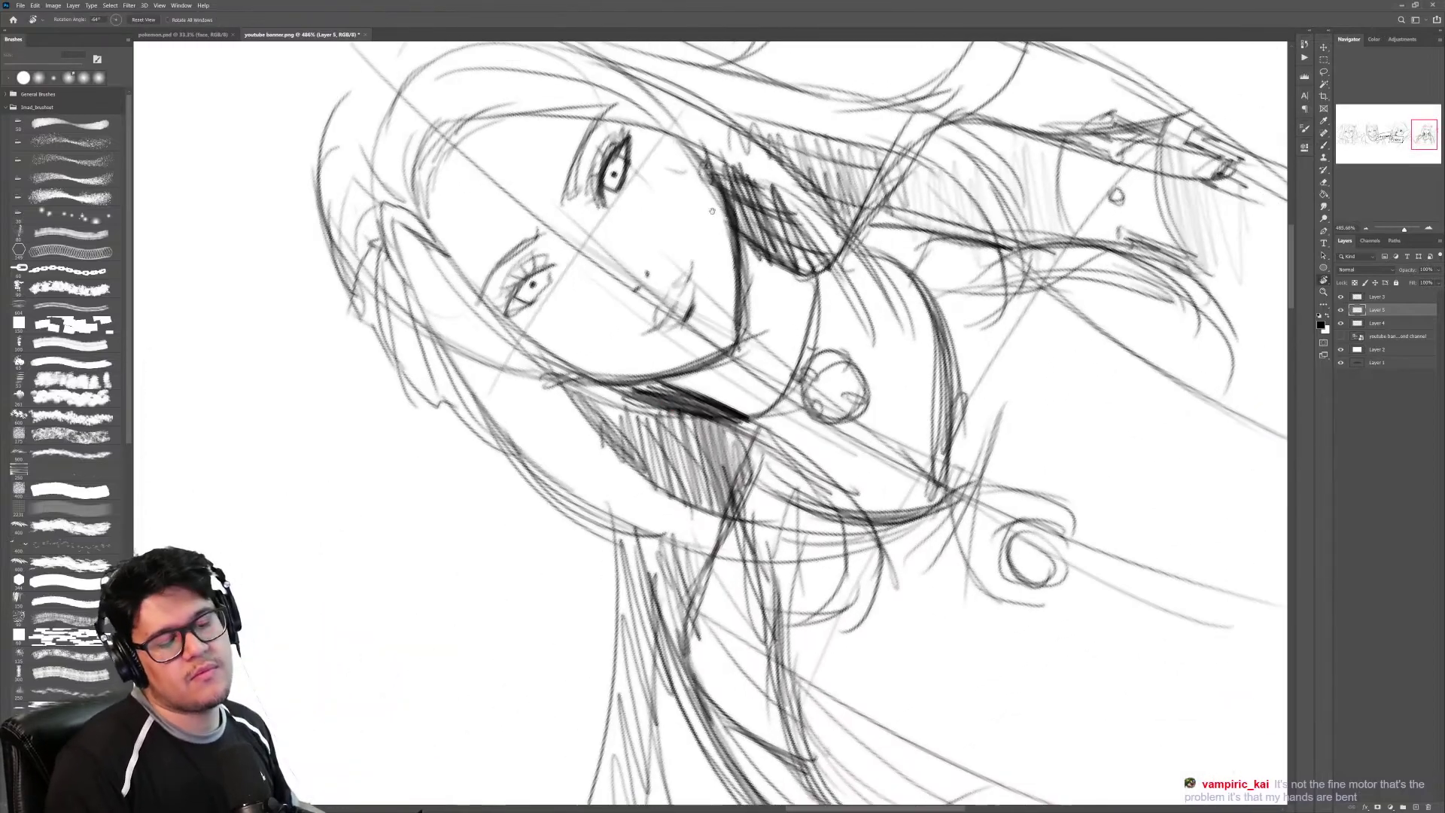
drag(620, 226, 831, 275)
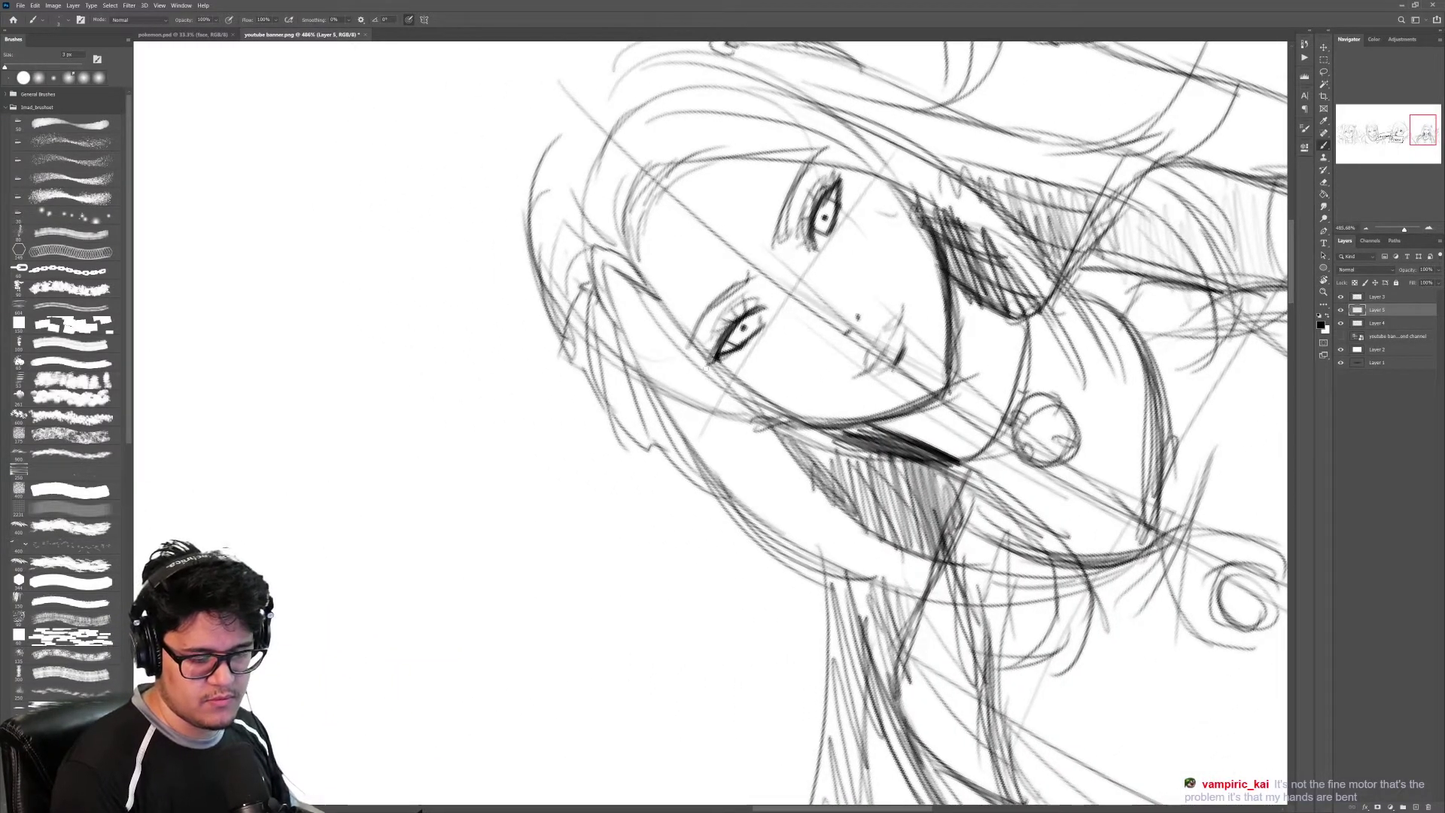
drag(873, 290, 775, 290)
drag(1091, 484, 838, 486)
Step: Hatch the inside of the hood around the hooded figure's face and darken the opening's edge
key(r)
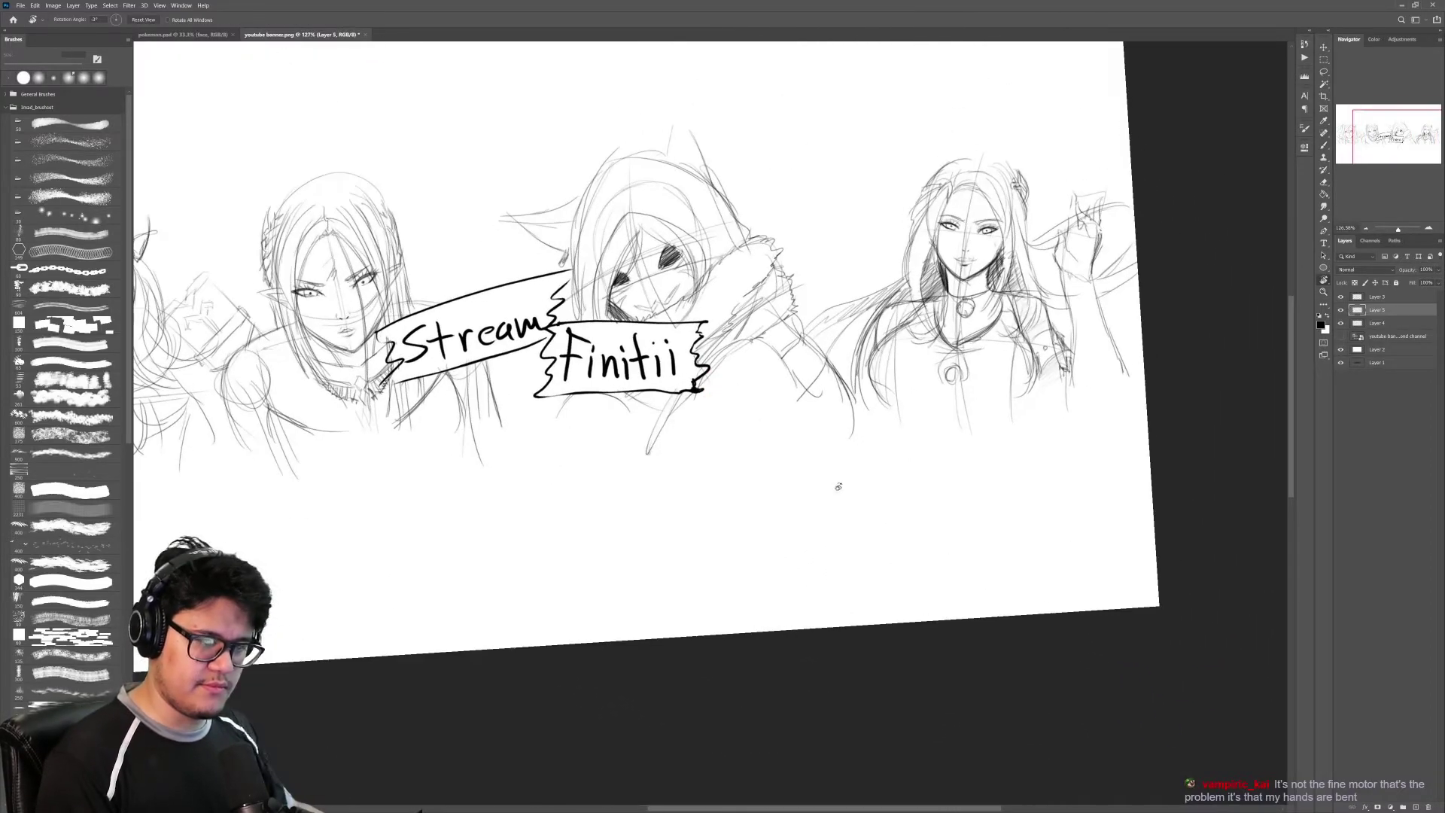
drag(985, 454, 925, 458)
mouse_move(902, 269)
mouse_down()
mouse_move(976, 270)
mouse_move(908, 286)
mouse_move(967, 317)
mouse_move(911, 338)
mouse_up()
key(z)
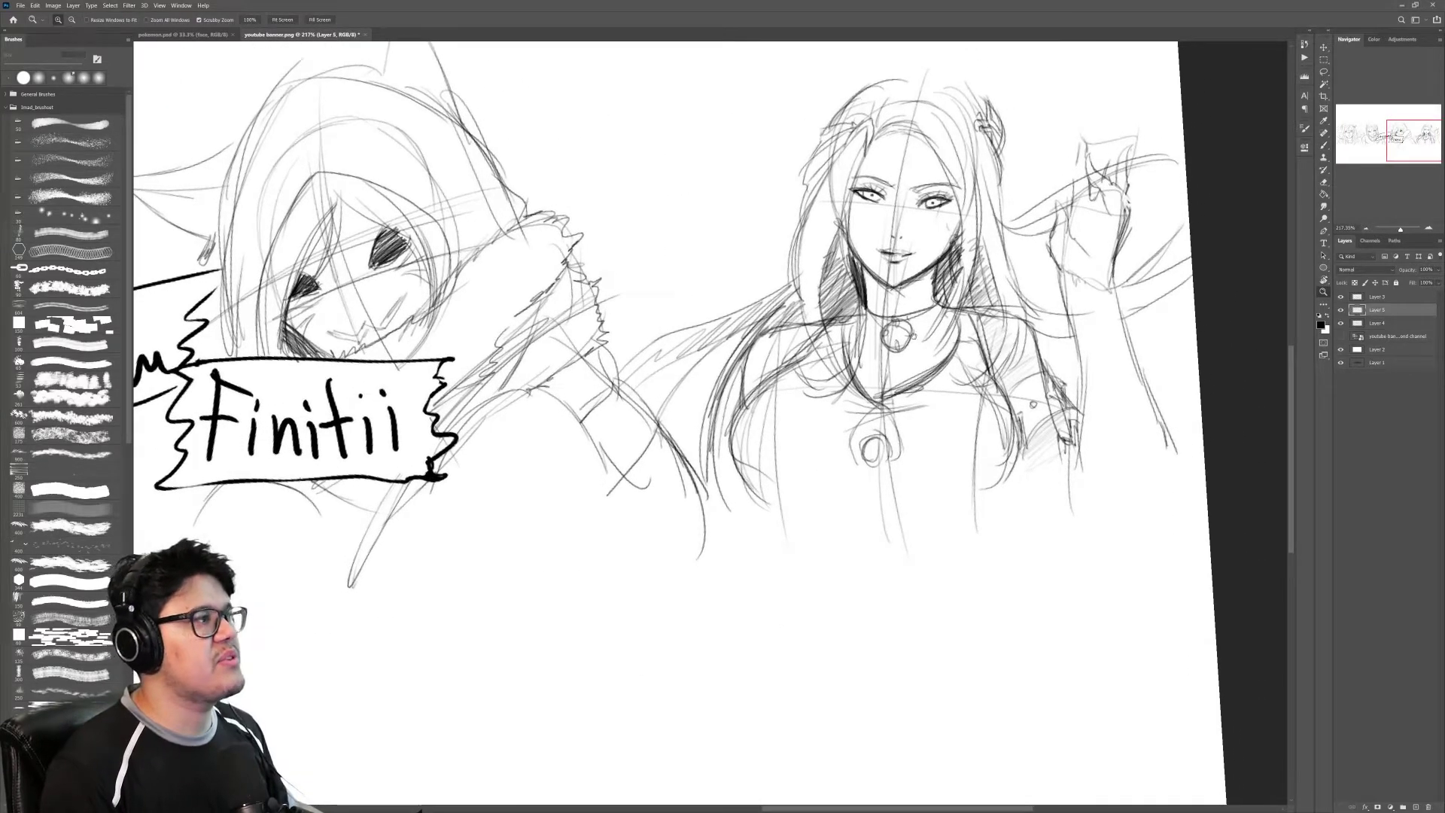
scroll(813, 349, left, 6)
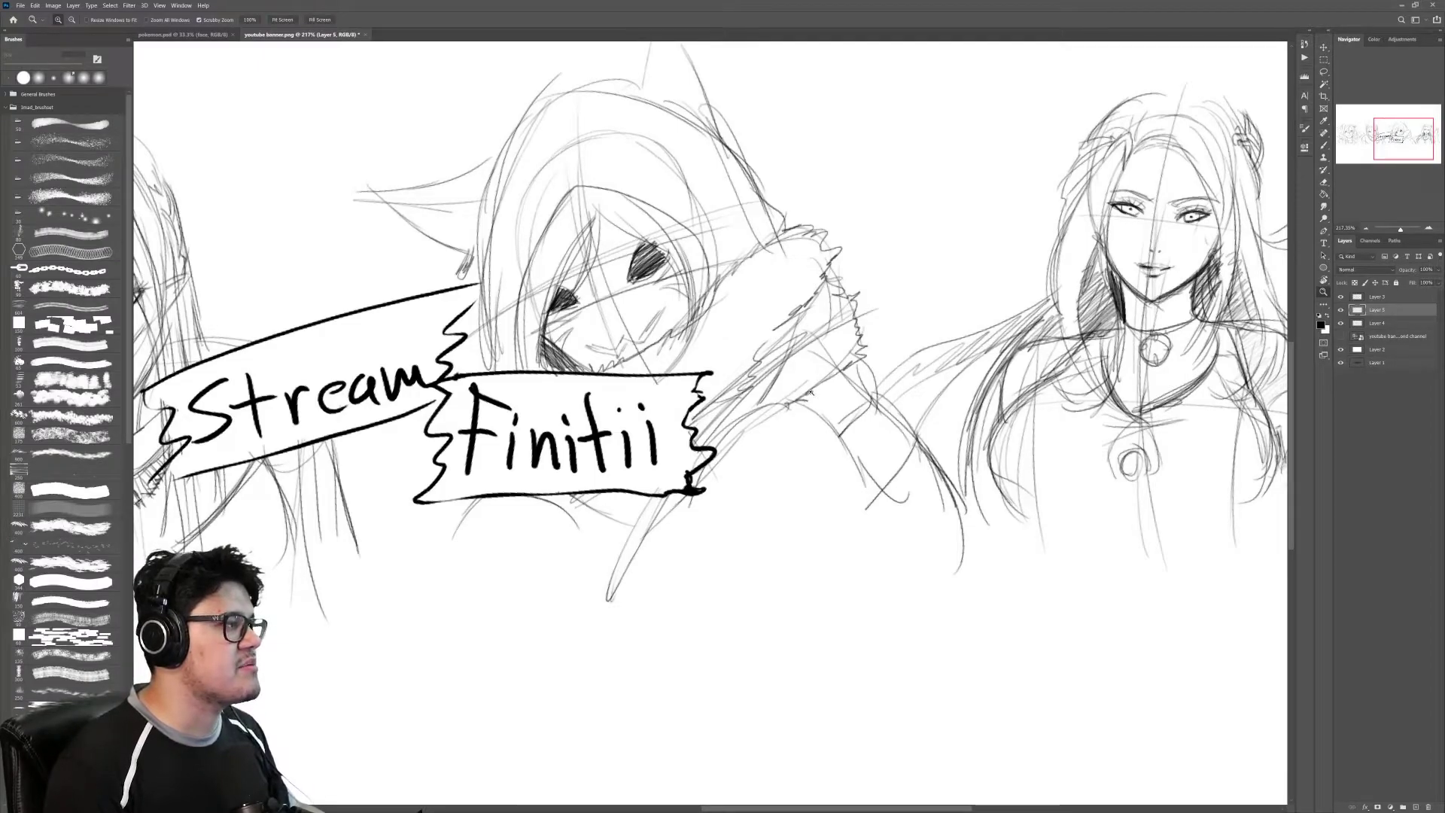
scroll(809, 358, left, 3)
key(b)
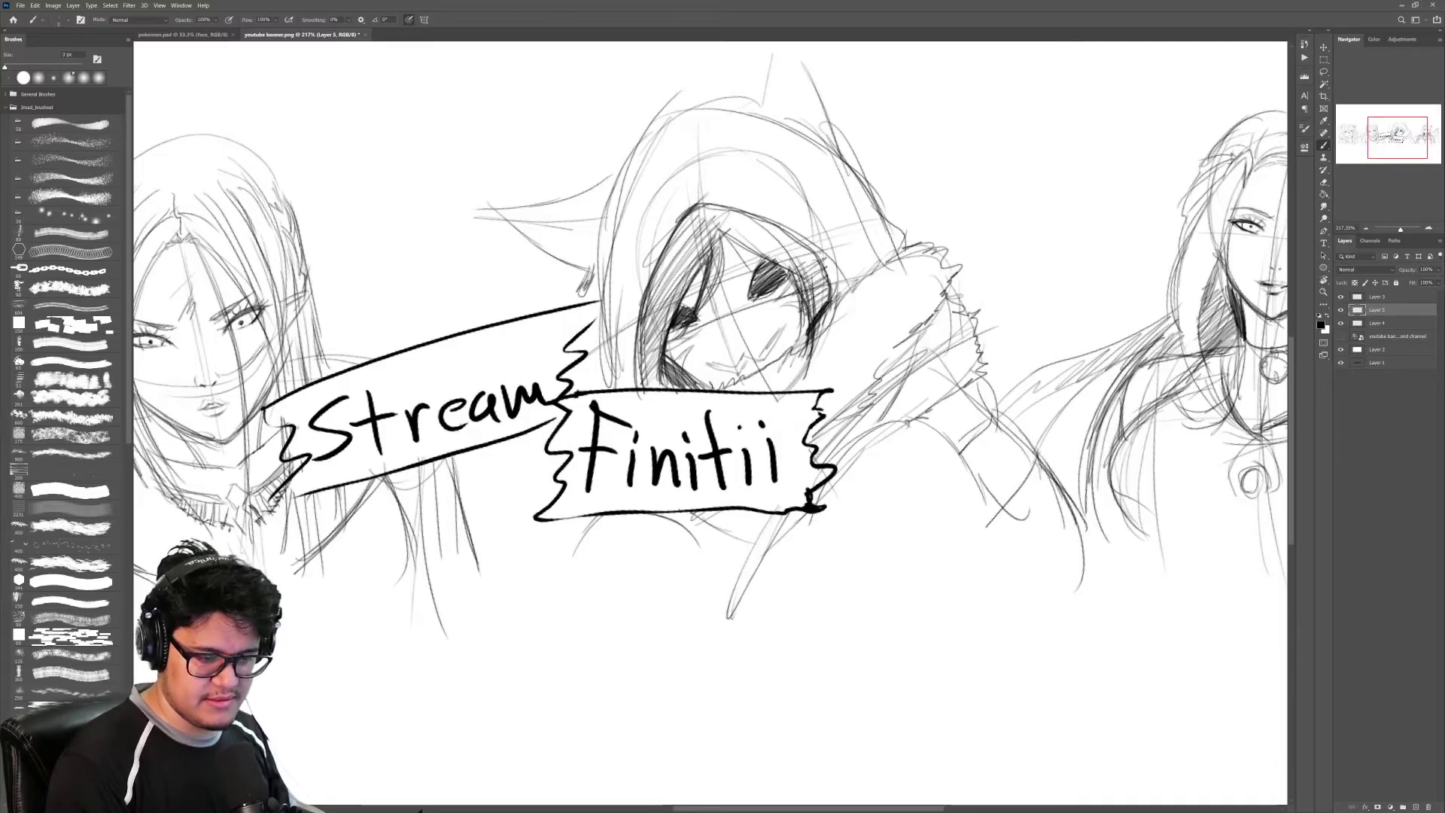
mouse_move(762, 253)
mouse_down()
mouse_move(798, 230)
mouse_move(783, 222)
mouse_up()
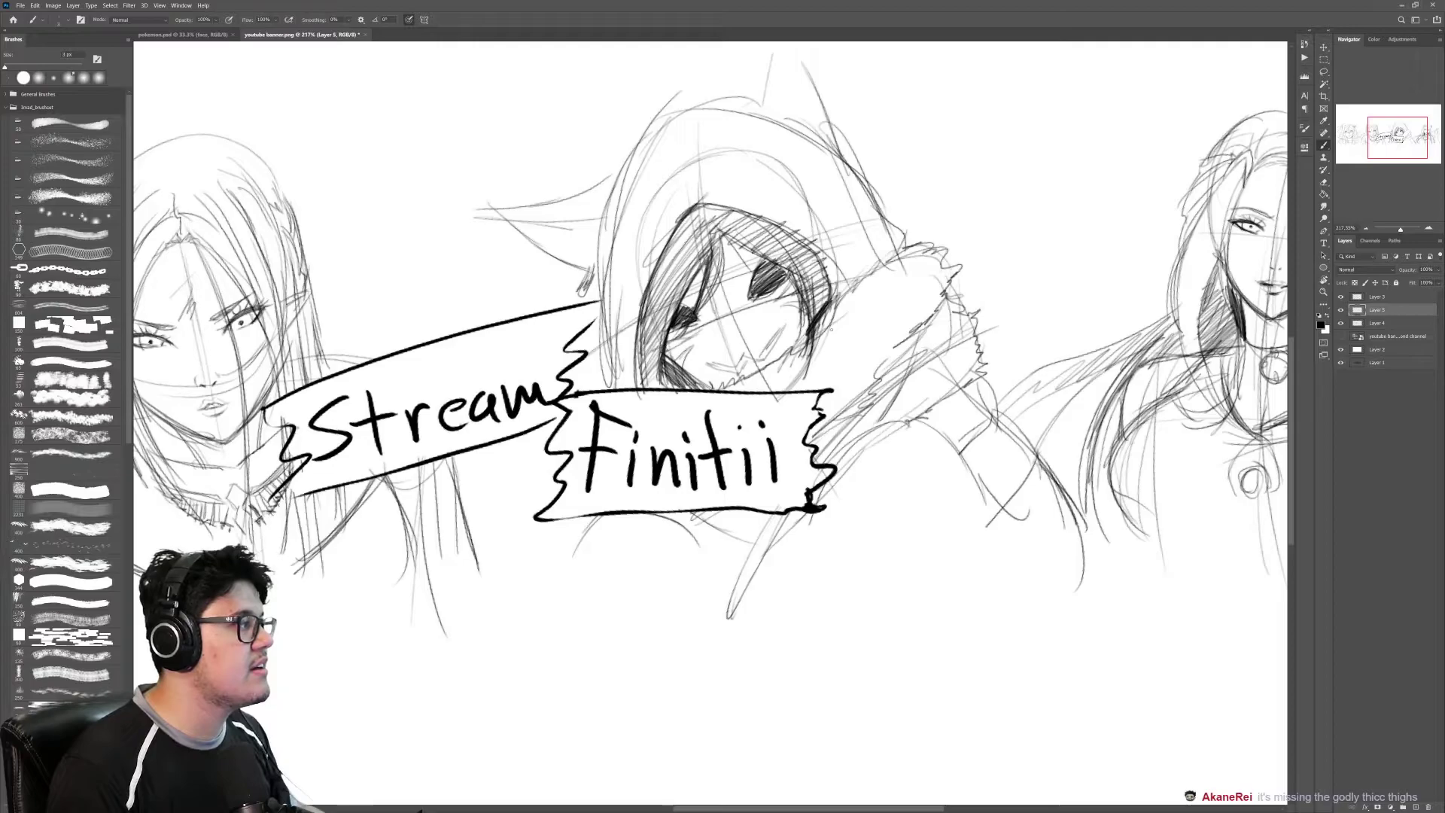
Step: Sketch rough curved waist and thigh lines in the empty bottom-right corner of the canvas
key(z)
drag(833, 328, 771, 328)
mouse_move(1071, 548)
mouse_down()
mouse_move(884, 341)
mouse_move(903, 391)
mouse_up()
mouse_move(660, 286)
mouse_down()
mouse_move(953, 377)
mouse_move(814, 399)
mouse_move(805, 424)
mouse_up()
mouse_move(789, 246)
mouse_down()
mouse_move(827, 271)
mouse_move(766, 275)
mouse_up()
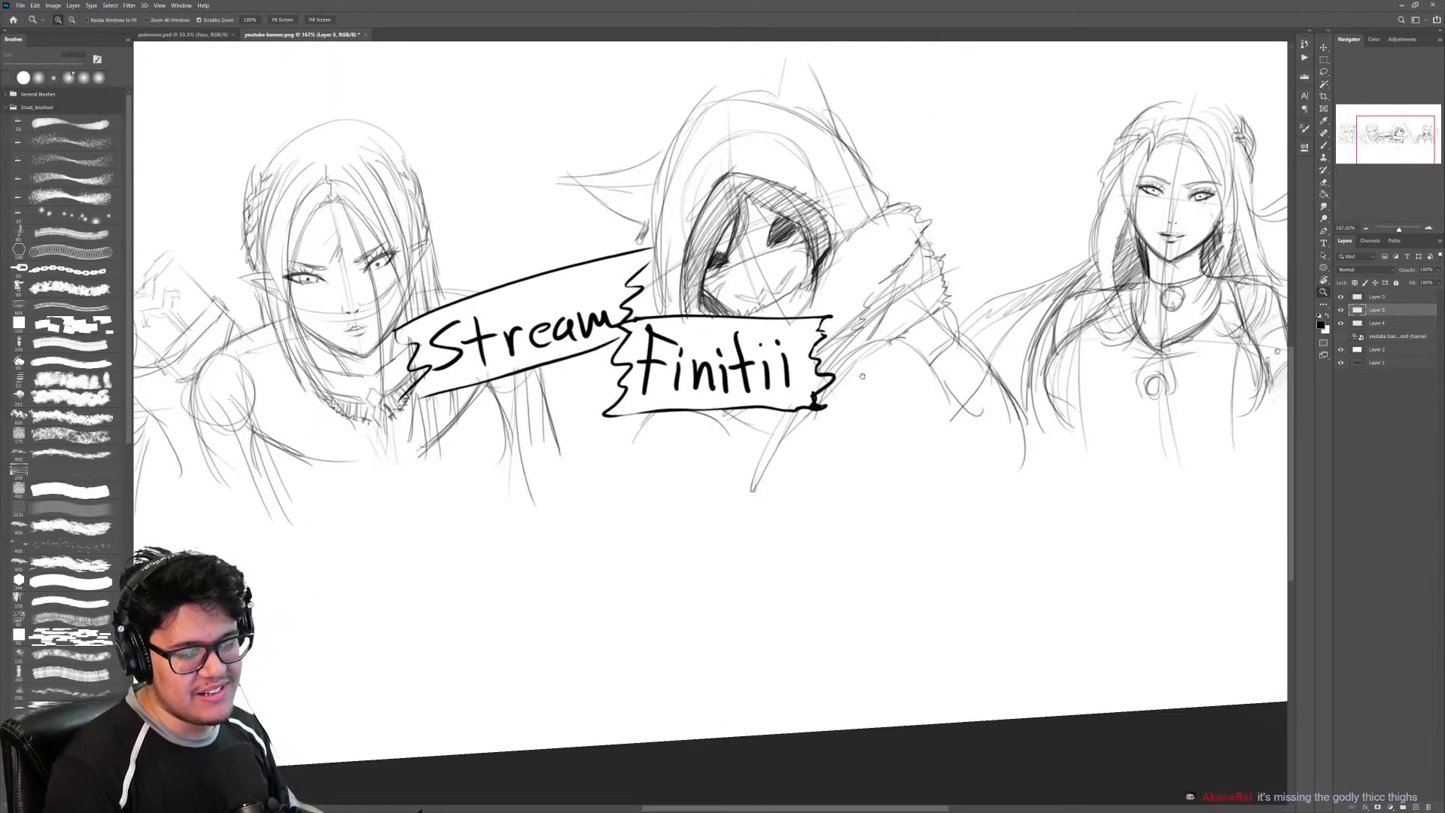
drag(894, 394, 844, 387)
drag(732, 428, 830, 407)
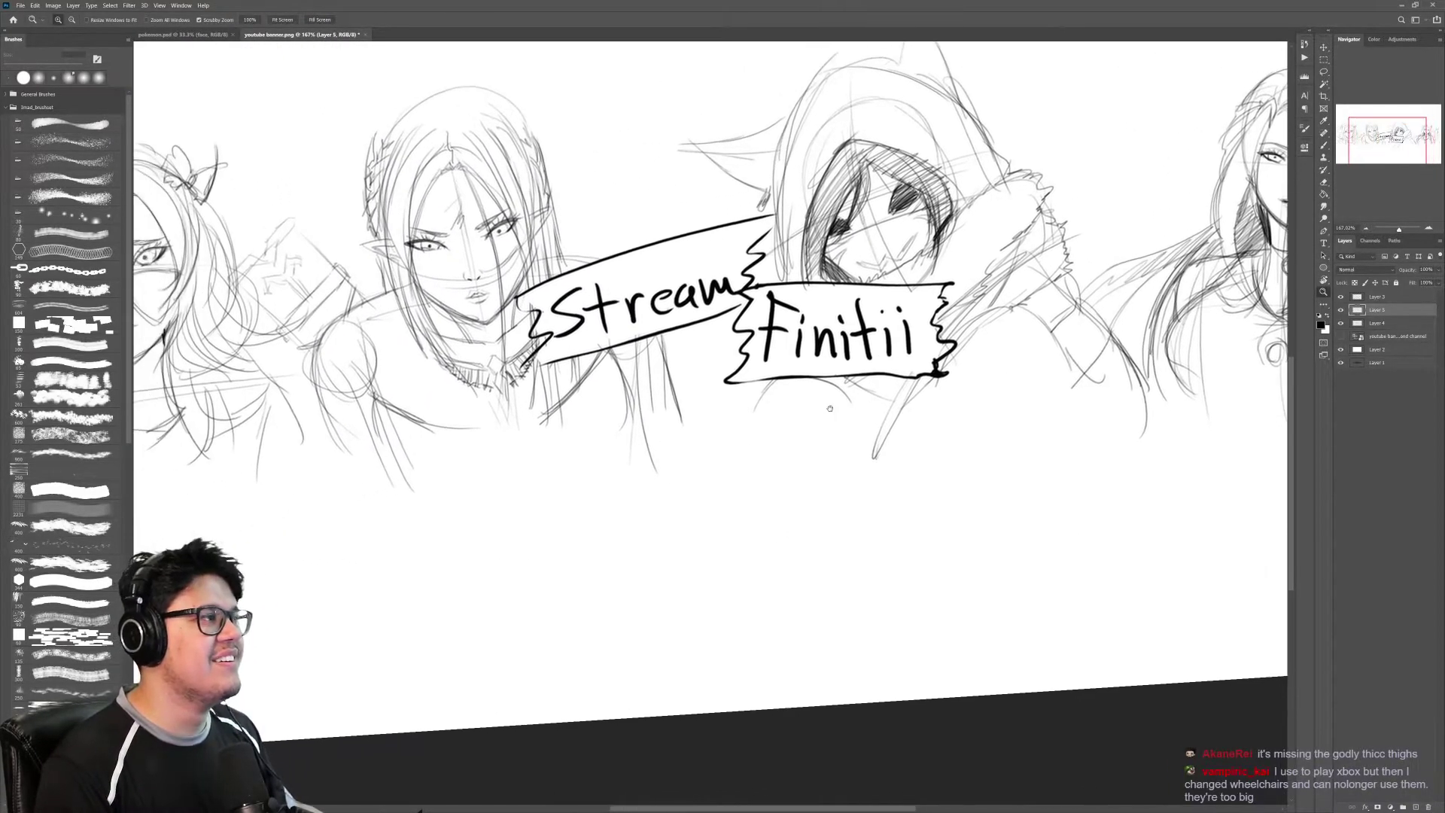
drag(726, 415, 951, 456)
mouse_move(687, 381)
mouse_down()
mouse_move(957, 329)
mouse_move(635, 331)
mouse_up()
drag(1128, 308, 607, 331)
mouse_move(956, 317)
mouse_down()
mouse_move(953, 362)
mouse_move(795, 100)
mouse_up()
mouse_move(977, 382)
mouse_down()
mouse_move(1039, 374)
mouse_move(990, 404)
mouse_up()
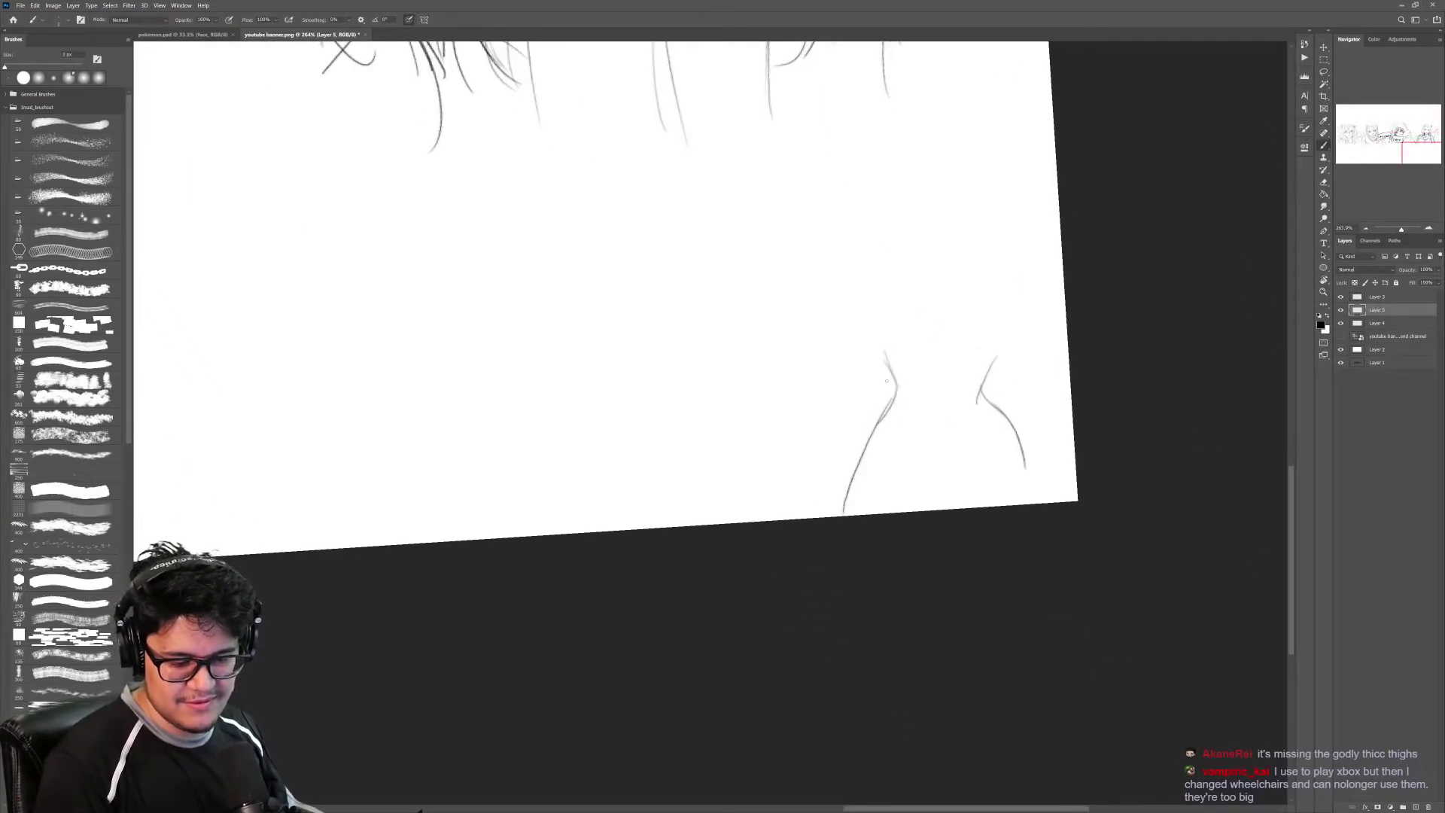
Step: Erase the rough body lines from the bottom-right corner of the canvas with a large eraser
key(e)
drag(877, 394, 978, 397)
drag(899, 332, 867, 440)
drag(948, 380, 1012, 456)
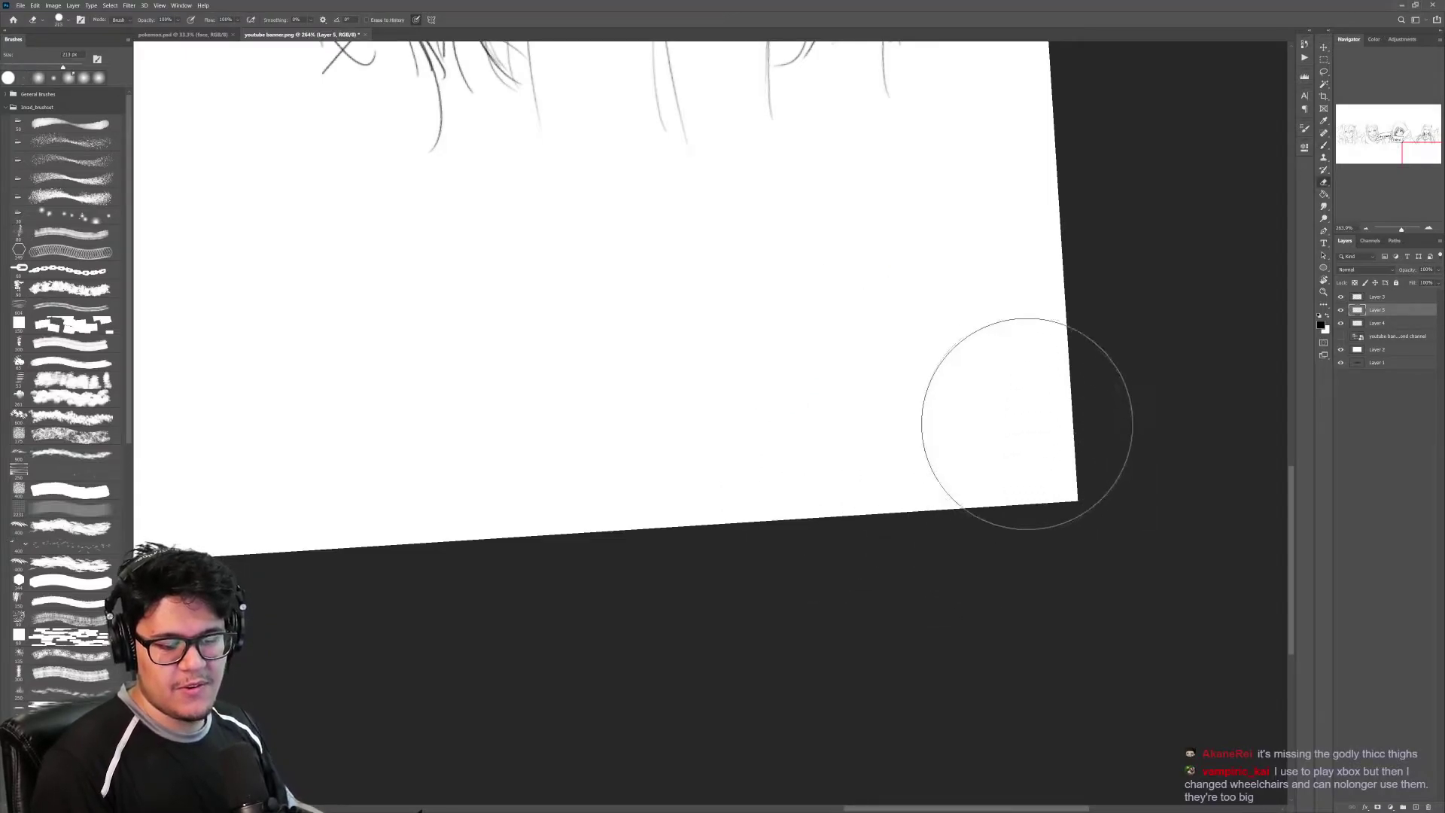
key(z)
drag(1001, 386, 996, 398)
scroll(996, 398, down, 4)
scroll(974, 386, up, 6)
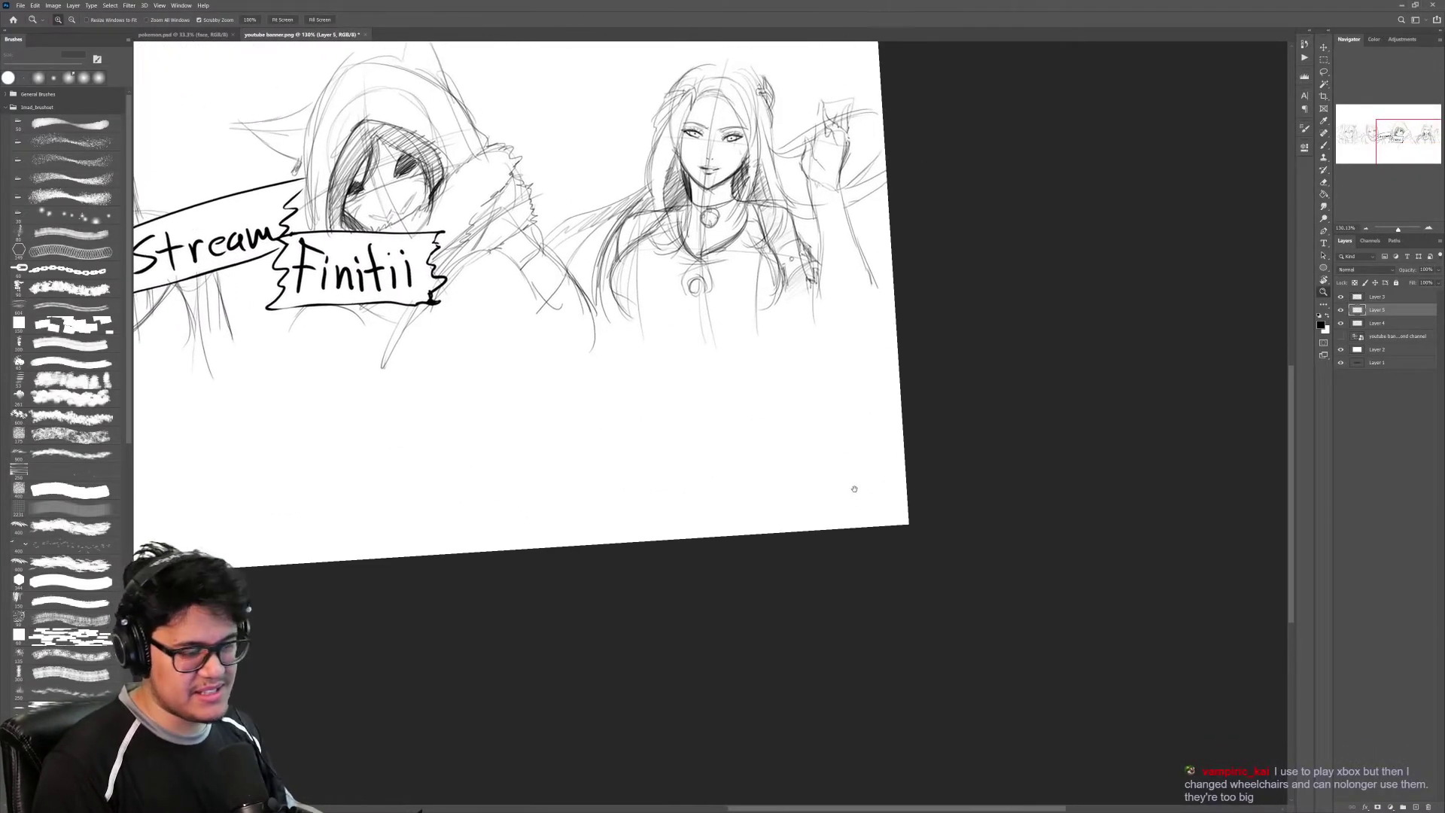
scroll(833, 474, down, 4)
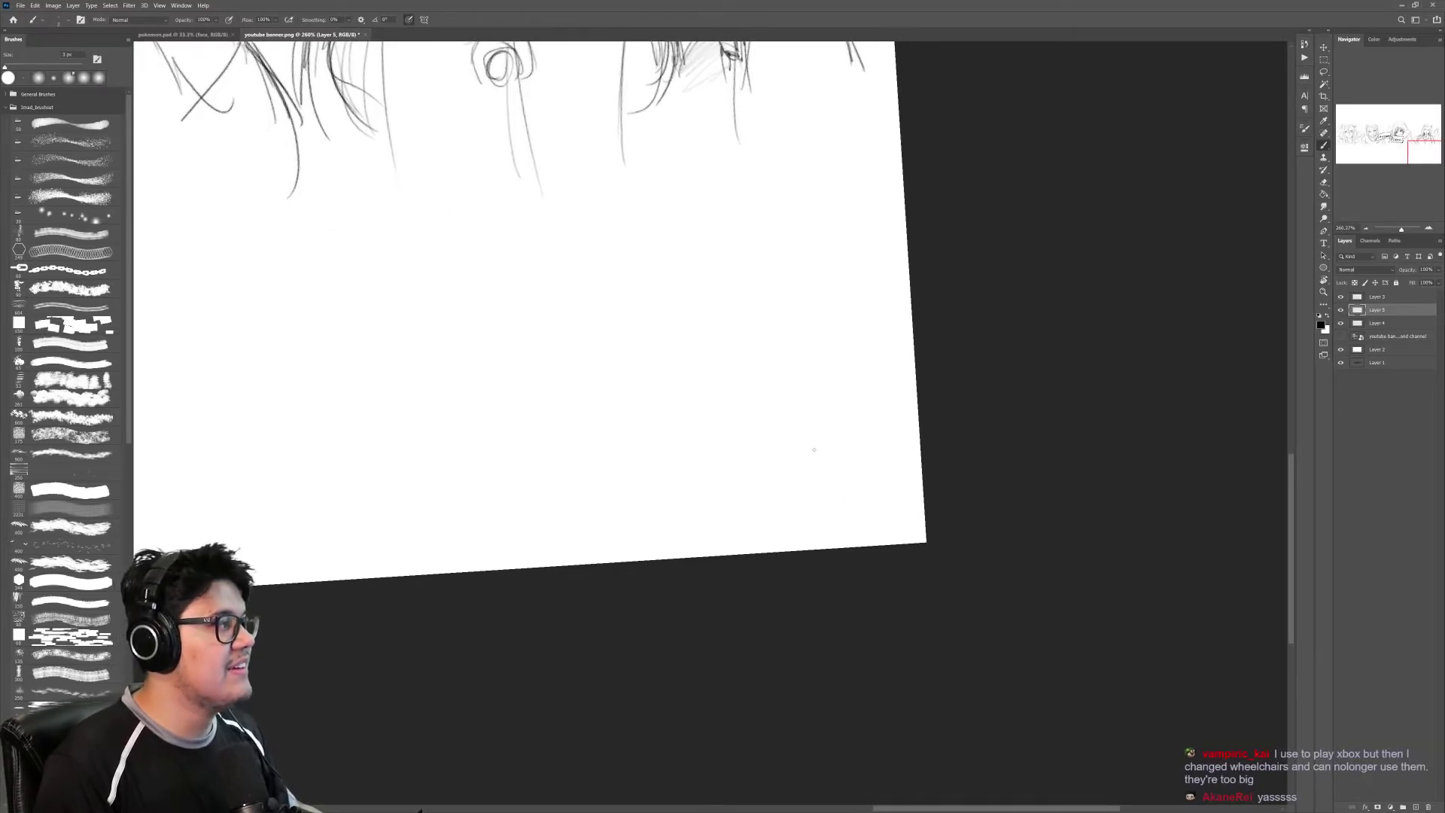
drag(789, 451, 1006, 368)
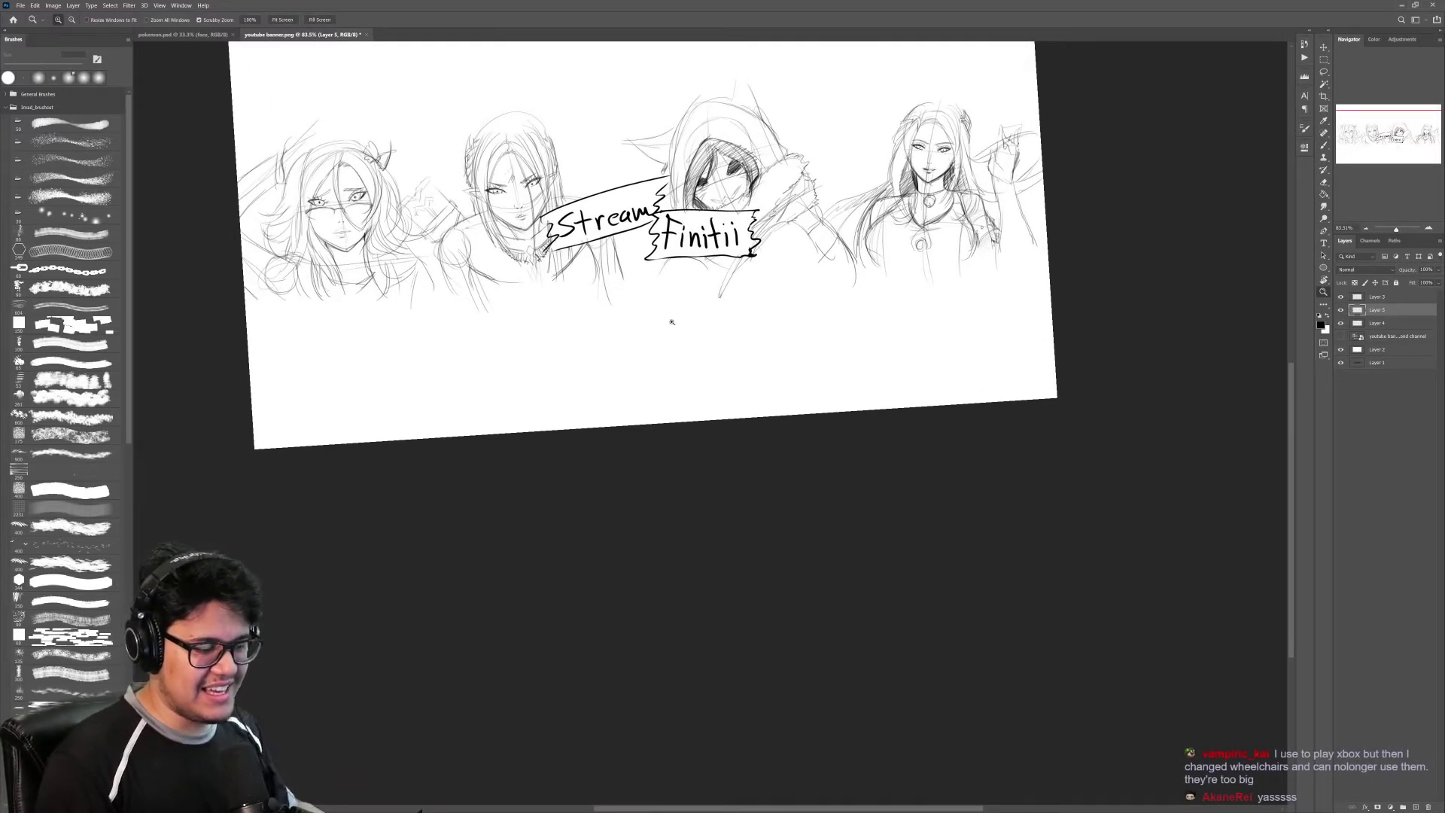
scroll(474, 286, up, 4)
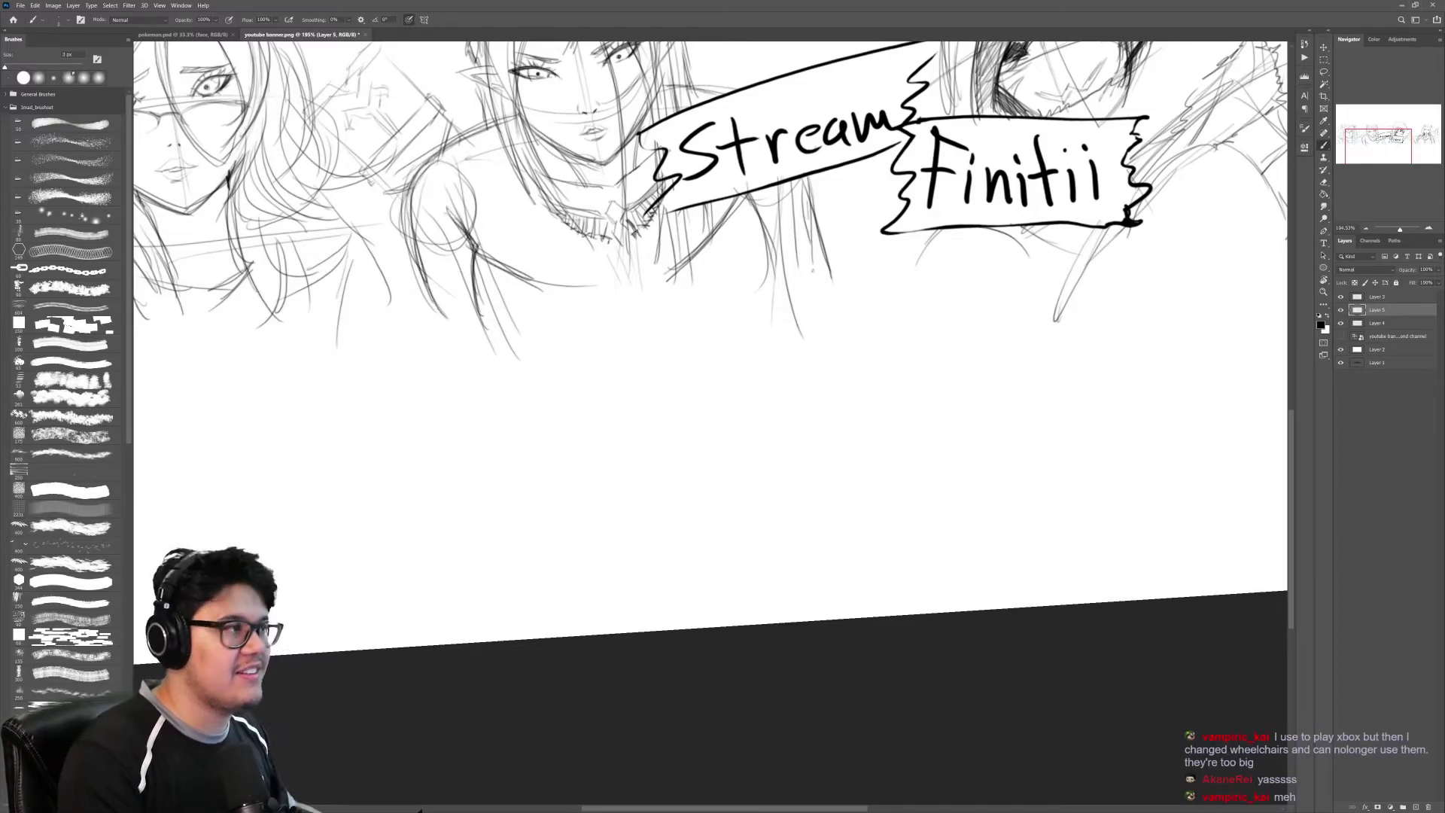
drag(885, 323, 828, 326)
drag(1060, 382, 728, 329)
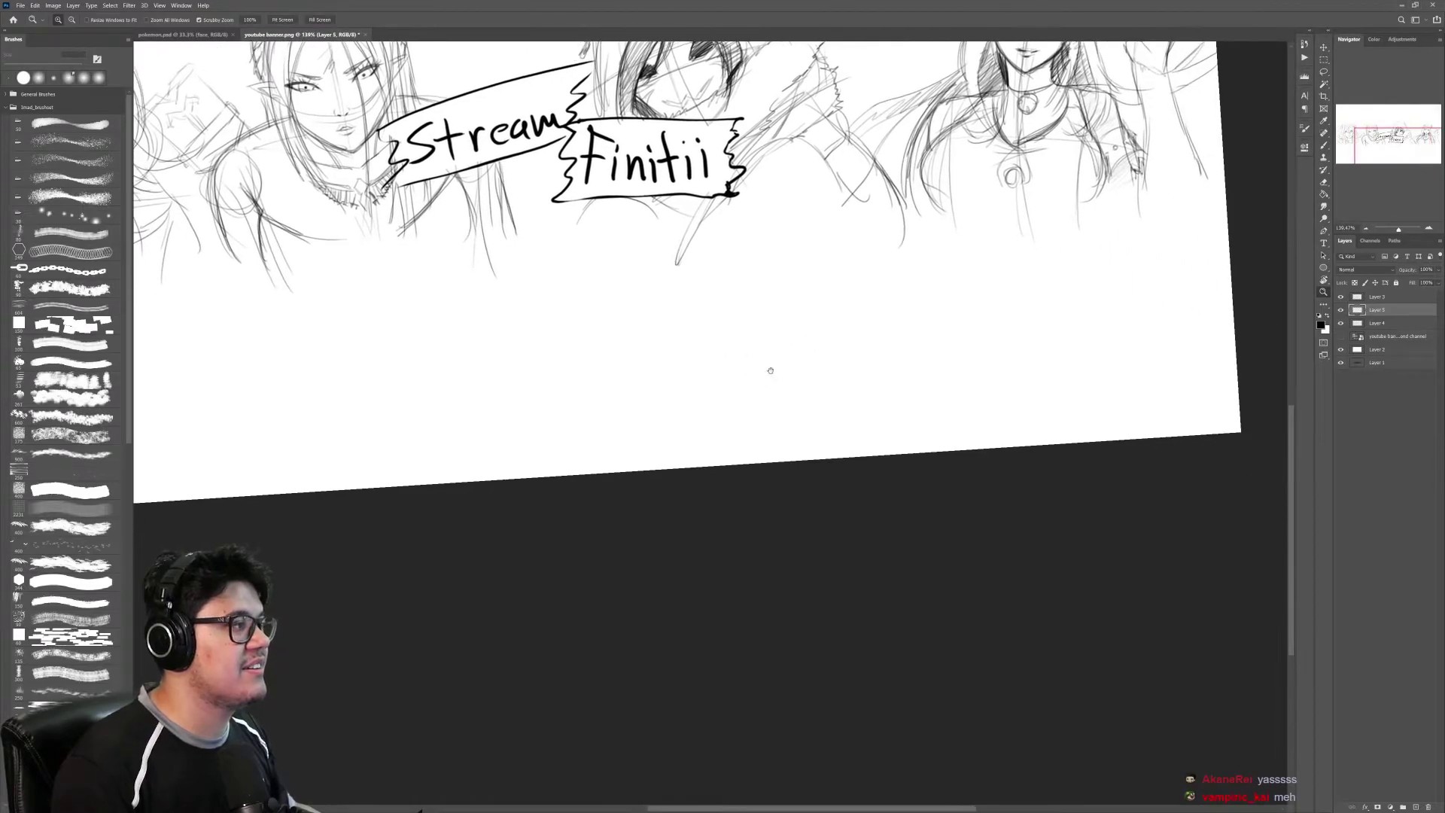
mouse_move(453, 259)
mouse_down()
mouse_move(958, 374)
mouse_move(543, 260)
mouse_up()
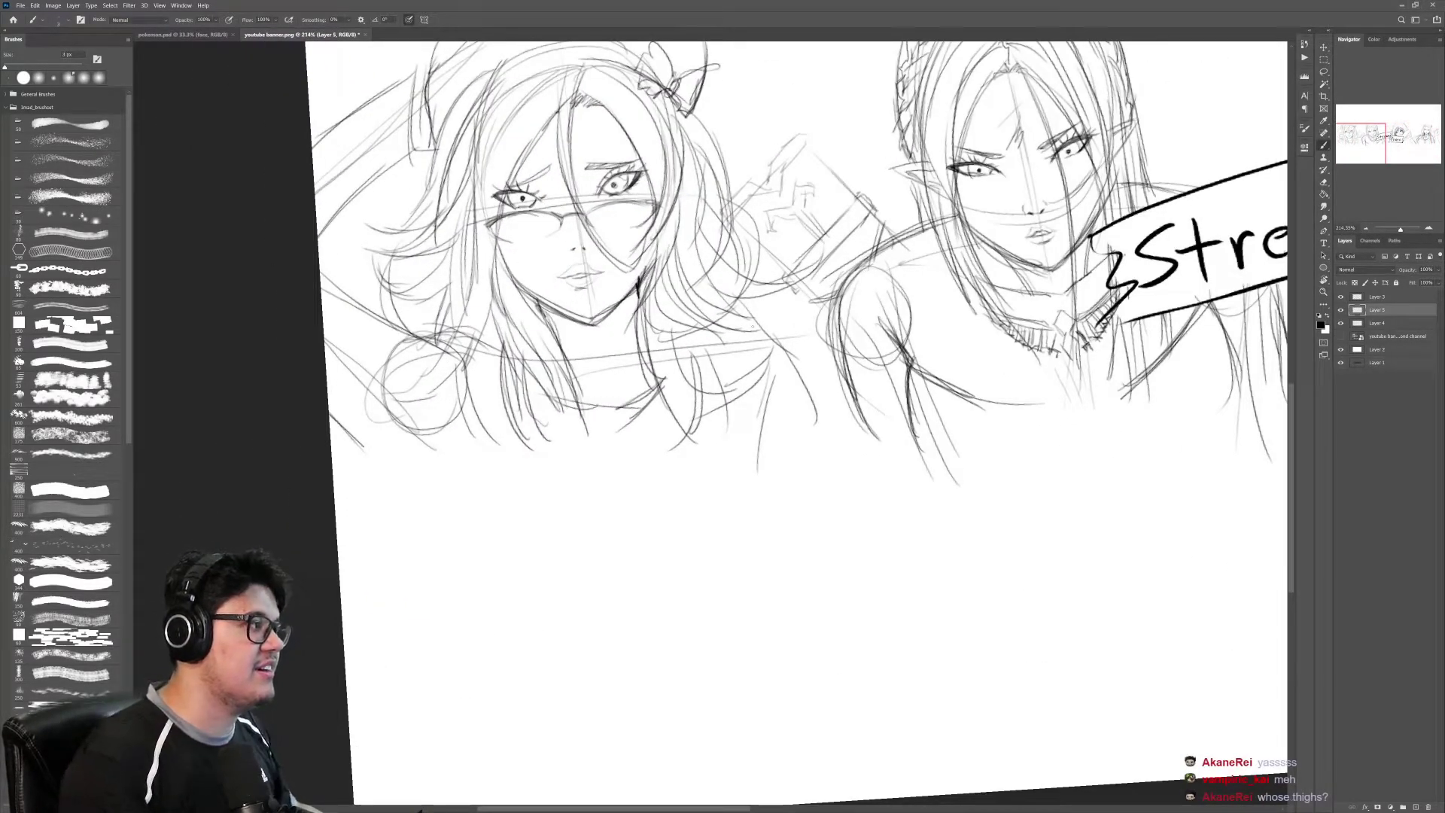
Step: Reinforce the long diagonal lines beside and behind the far-left woman's hair and shoulder
drag(774, 309, 655, 308)
drag(732, 272, 880, 272)
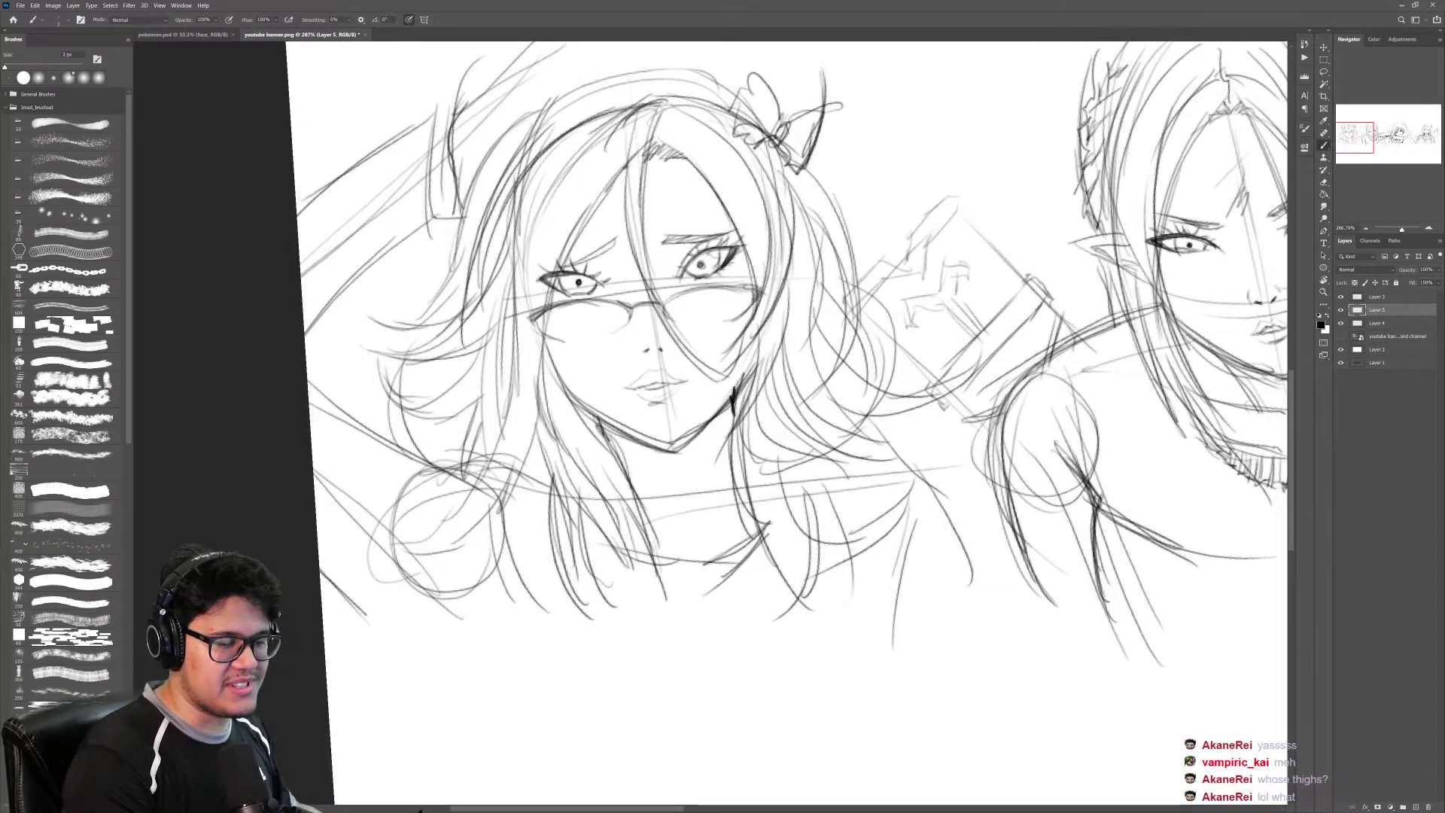
drag(847, 268, 810, 268)
drag(810, 268, 847, 268)
drag(932, 346, 876, 319)
key(b)
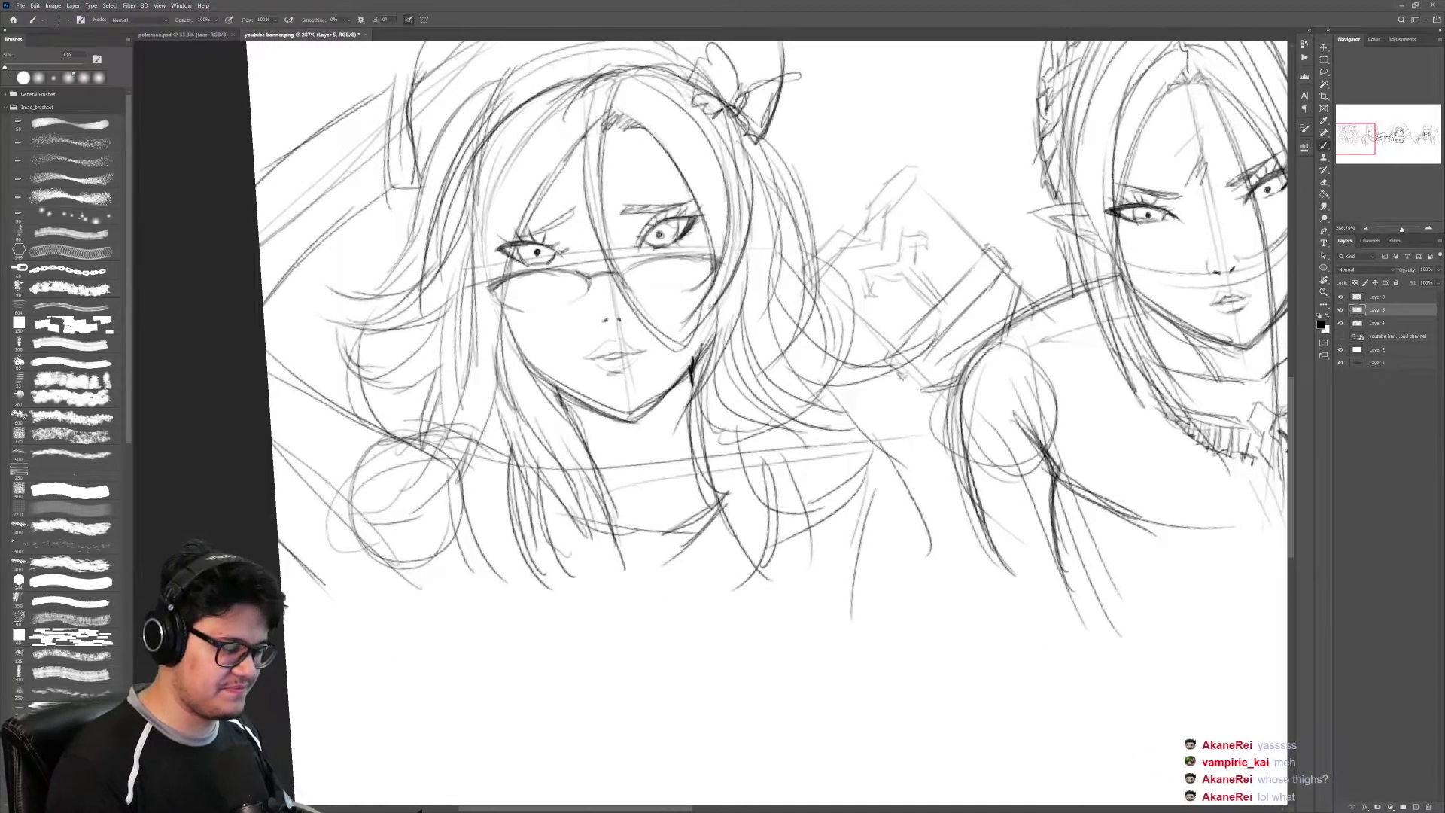
drag(263, 301, 399, 171)
drag(263, 300, 365, 200)
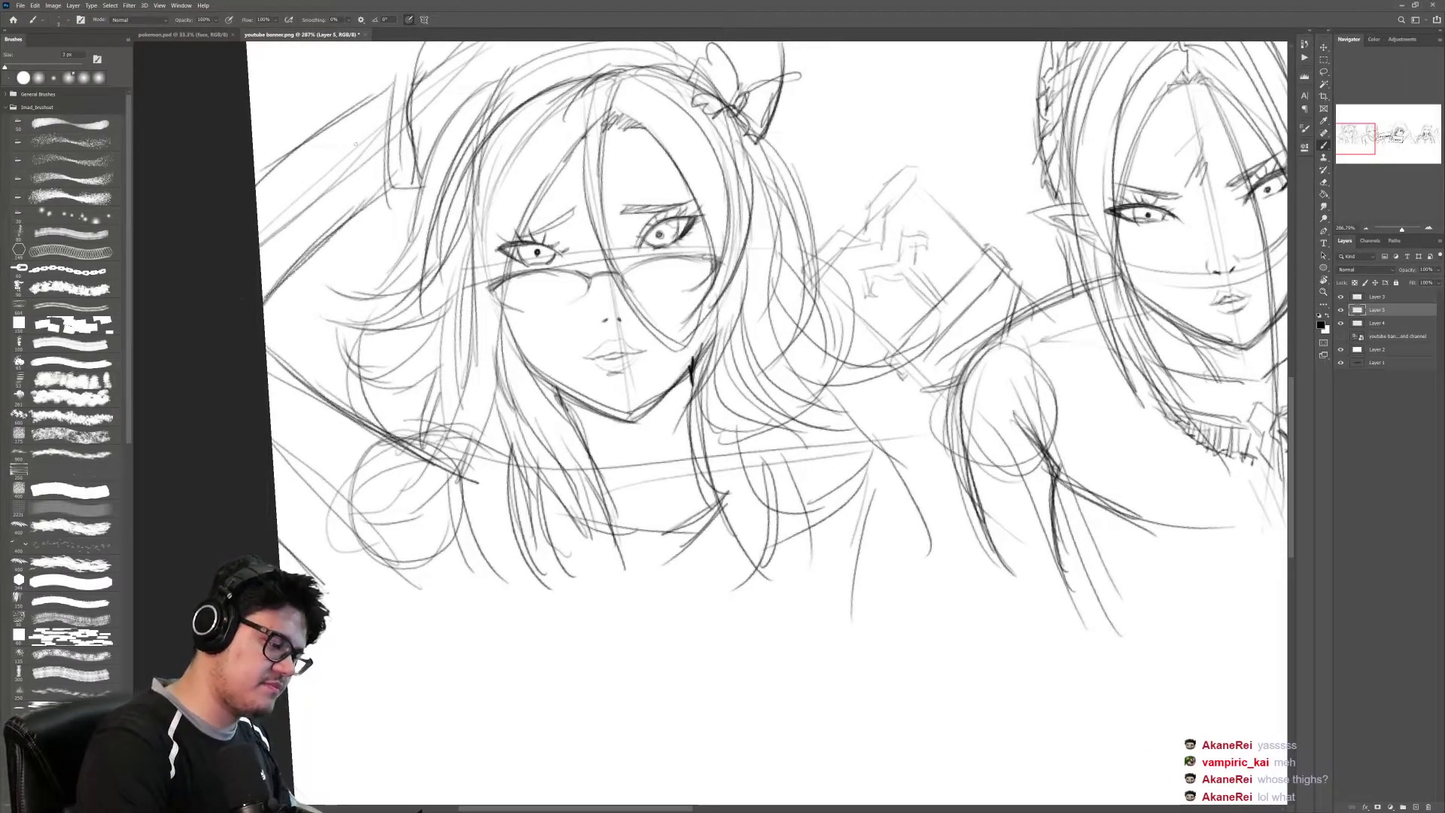
drag(255, 178, 385, 94)
Step: Darken the outer contour of the far-left woman's shoulder and arm on the side facing the second woman
key(z)
alt+click(533, 197)
mouse_move(1184, 363)
mouse_down()
mouse_move(780, 399)
mouse_move(1104, 399)
mouse_up()
key(b)
mouse_move(617, 365)
mouse_down()
mouse_move(655, 365)
mouse_move(659, 467)
mouse_up()
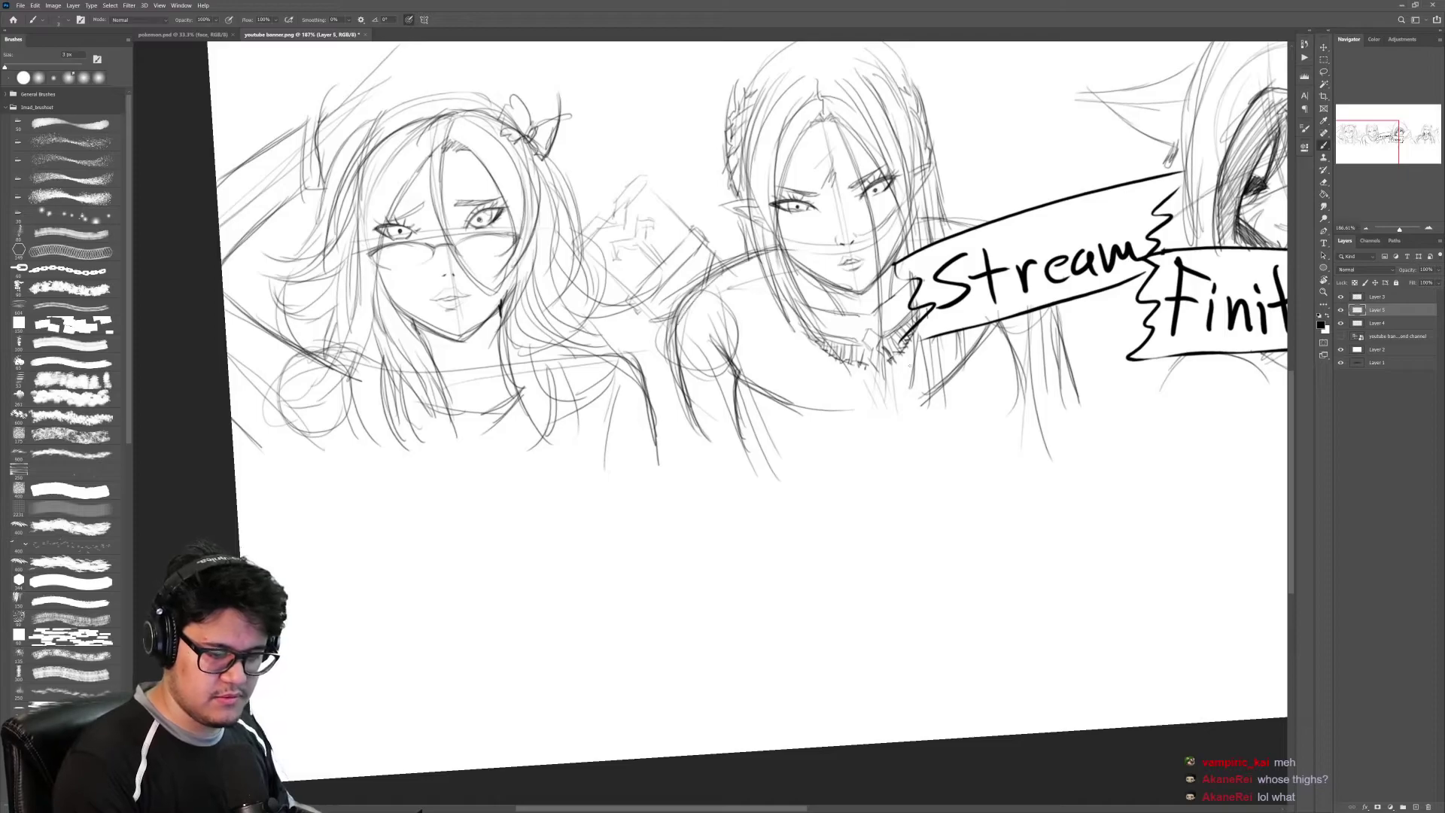
Step: Darken the outer edge of the hooded figure's cloak and the sleeve lines of the far-right woman
drag(910, 366, 657, 400)
drag(811, 343, 806, 439)
key(z)
drag(864, 395, 760, 399)
drag(846, 451, 775, 383)
mouse_move(943, 314)
mouse_down()
mouse_move(1061, 331)
mouse_move(932, 337)
mouse_up()
key(b)
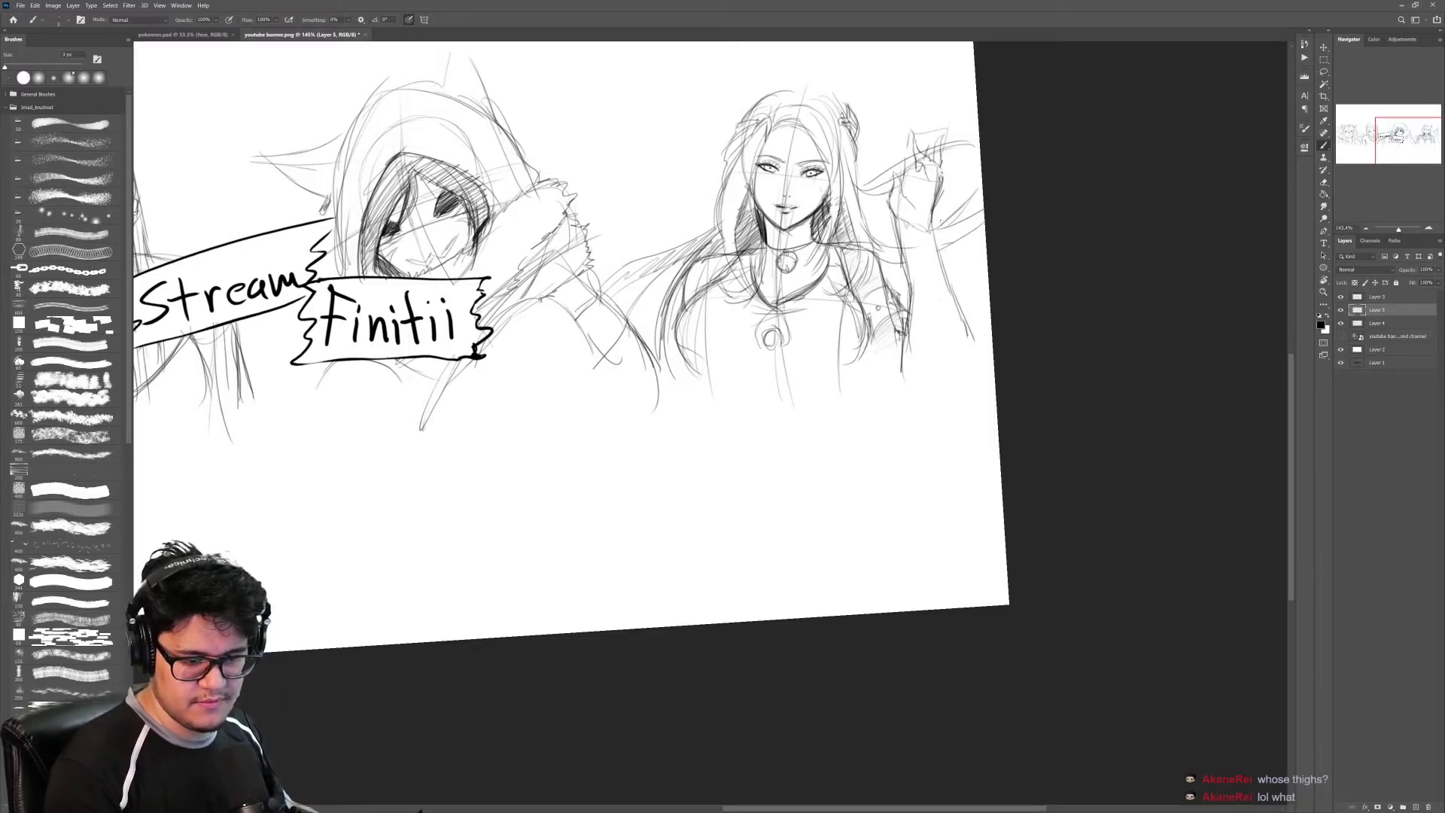
drag(940, 220, 890, 372)
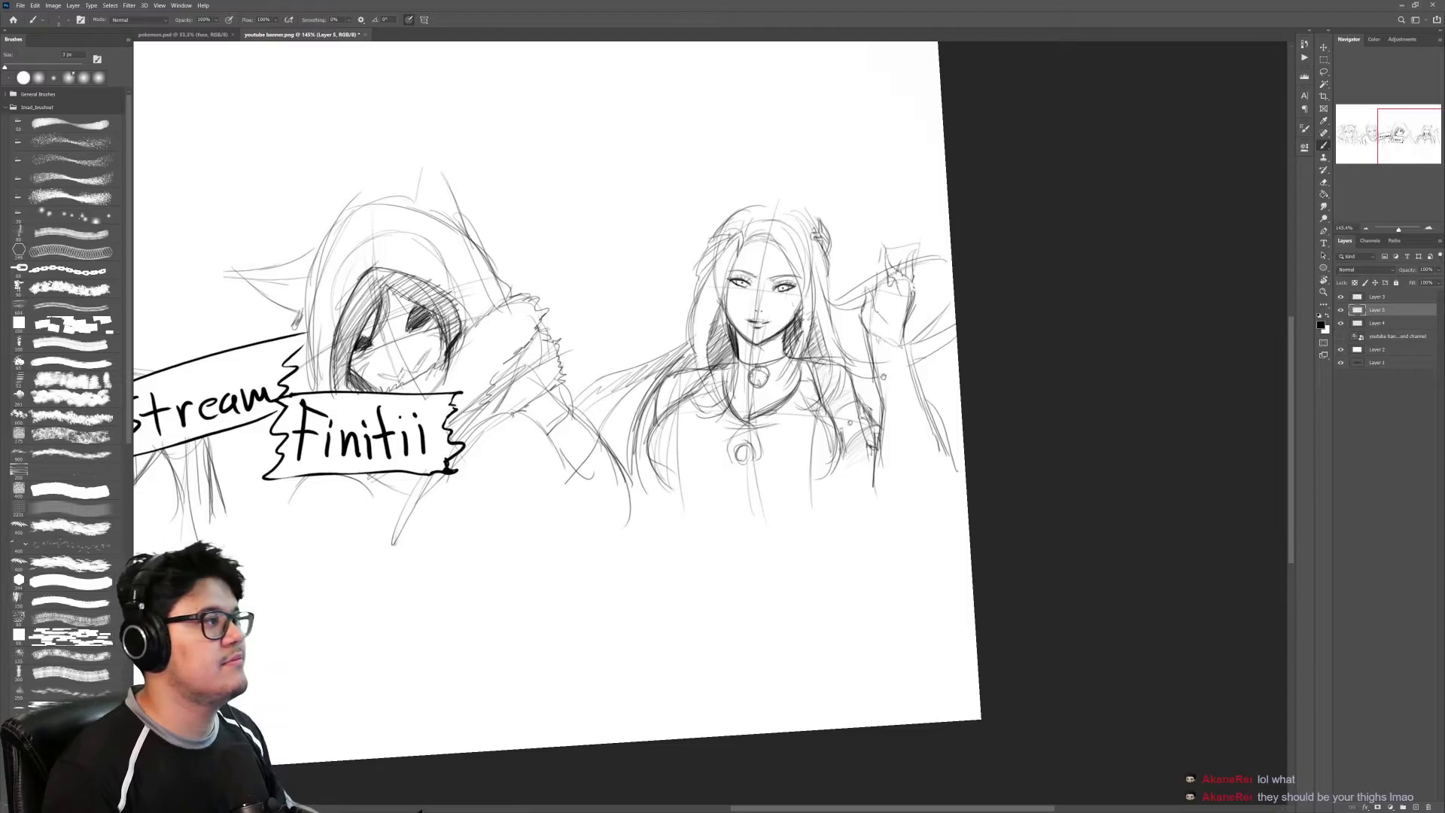
Step: Strengthen both edges of the pointed ear rising from the top of the hooded figure's hood
key(z)
scroll(866, 339, down, 4)
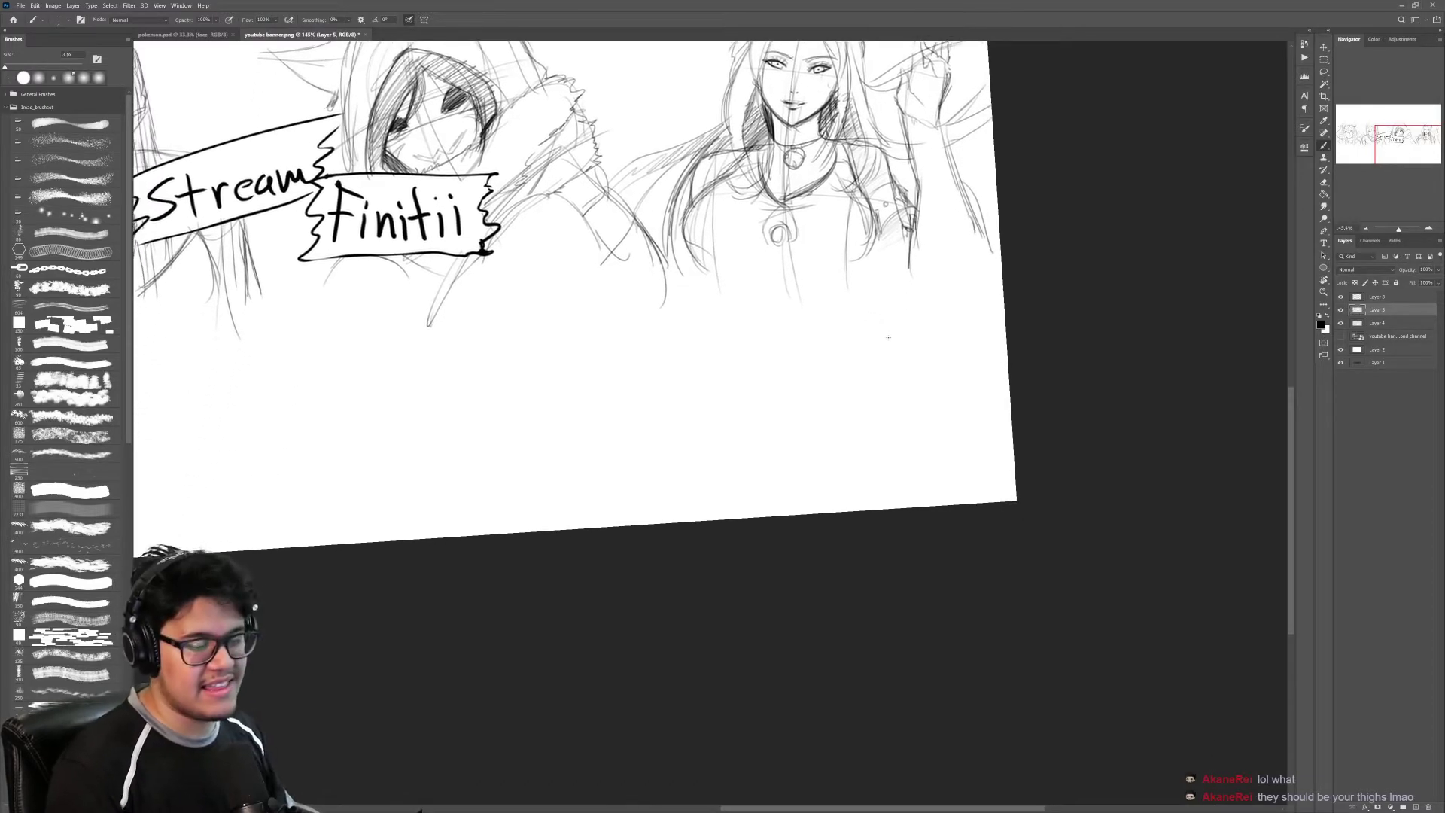
drag(876, 275, 971, 277)
key(b)
drag(783, 249, 915, 387)
drag(596, 137, 632, 215)
drag(587, 117, 631, 224)
drag(553, 101, 558, 195)
drag(530, 180, 558, 188)
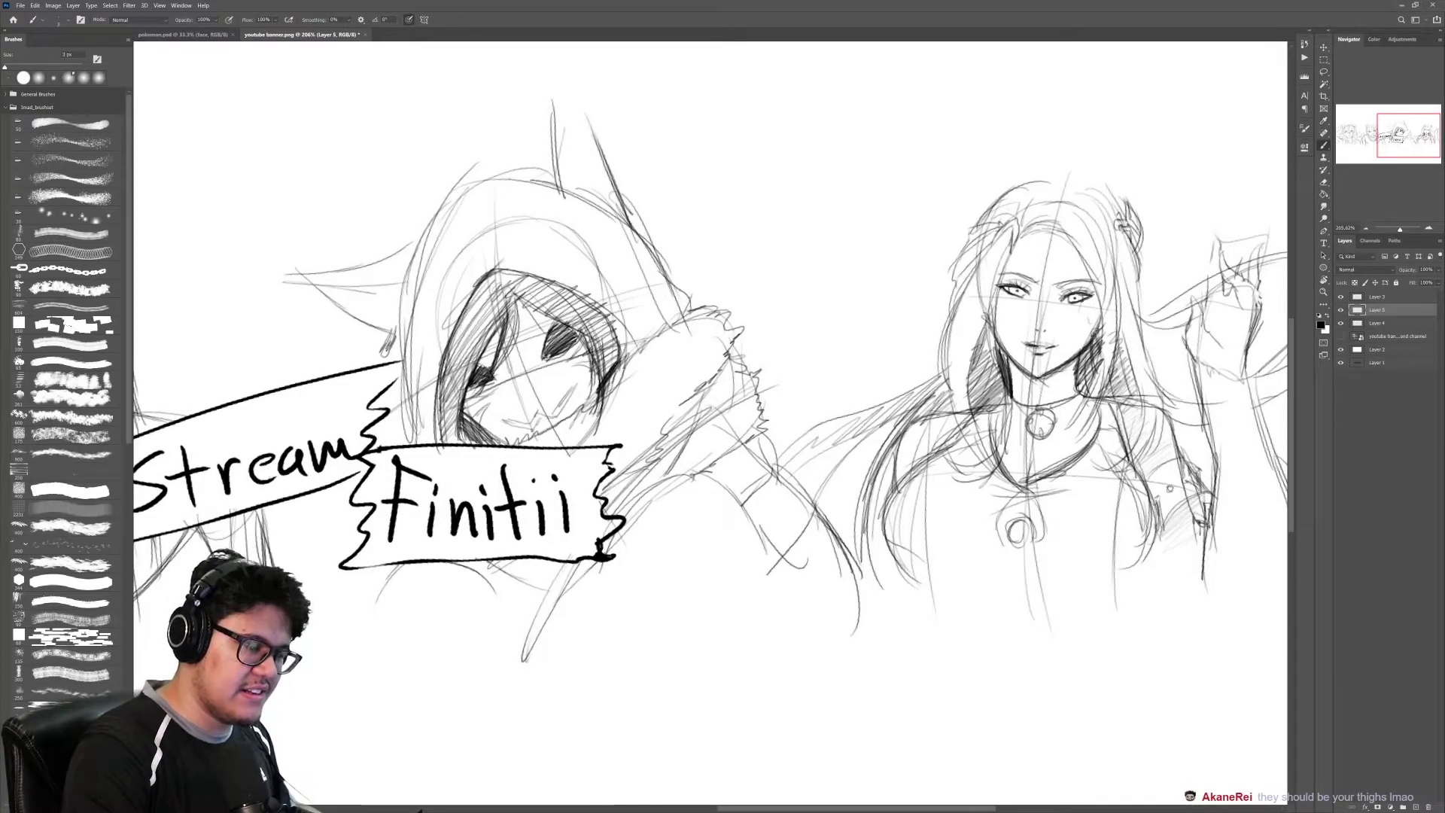
Step: Darken the hood's upper and rear outline and trace the jagged edges of the fur collar
mouse_move(426, 238)
mouse_down()
mouse_move(475, 182)
mouse_move(568, 197)
mouse_up()
drag(636, 234, 683, 301)
drag(643, 243, 692, 316)
mouse_move(614, 384)
mouse_down()
mouse_move(647, 339)
mouse_move(730, 311)
mouse_move(741, 365)
mouse_move(647, 461)
mouse_up()
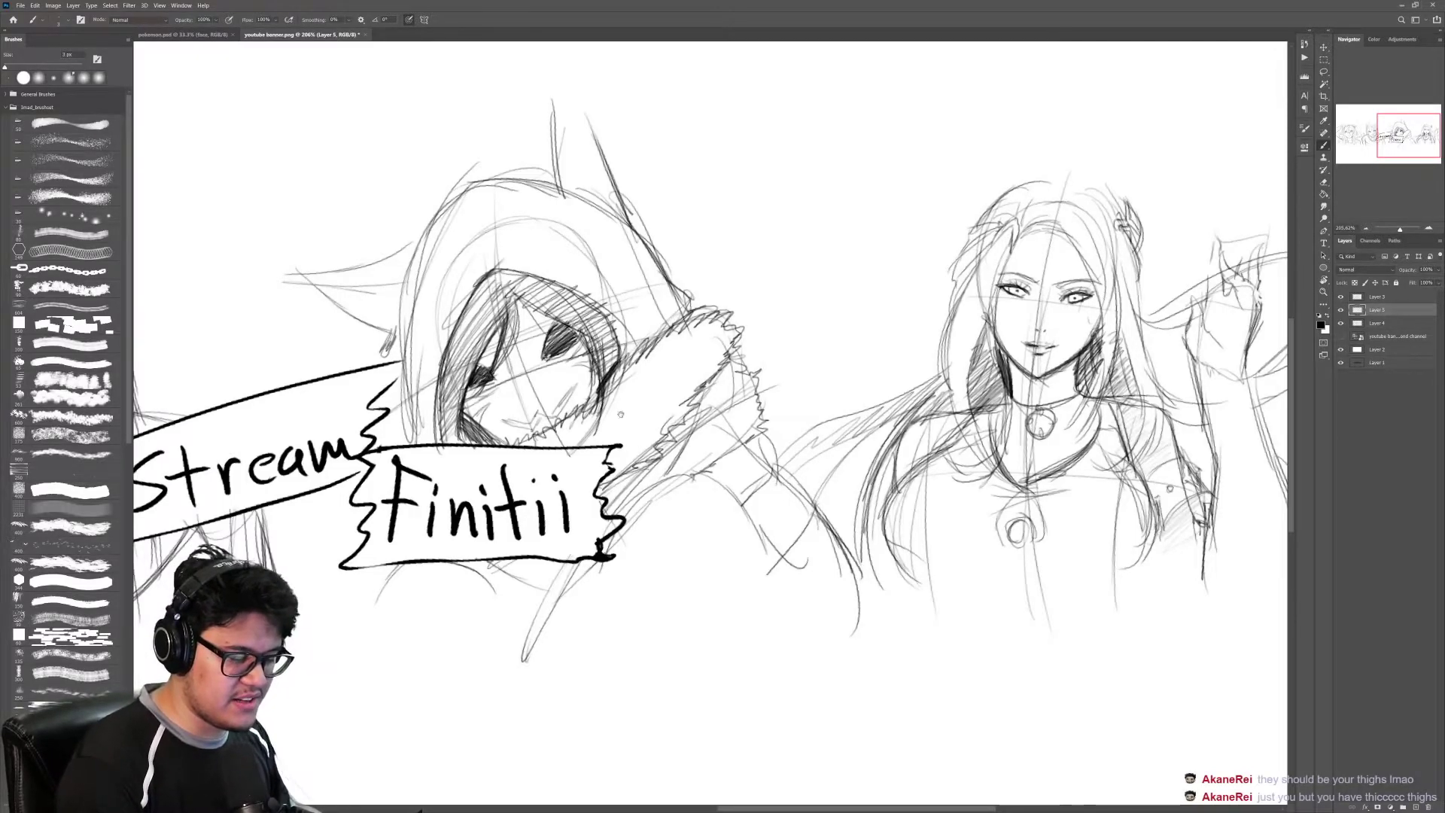
Step: Sketch the hooded figure's sleeve contours, arm bands and curved fabric folds below the fur collar
drag(620, 413, 812, 301)
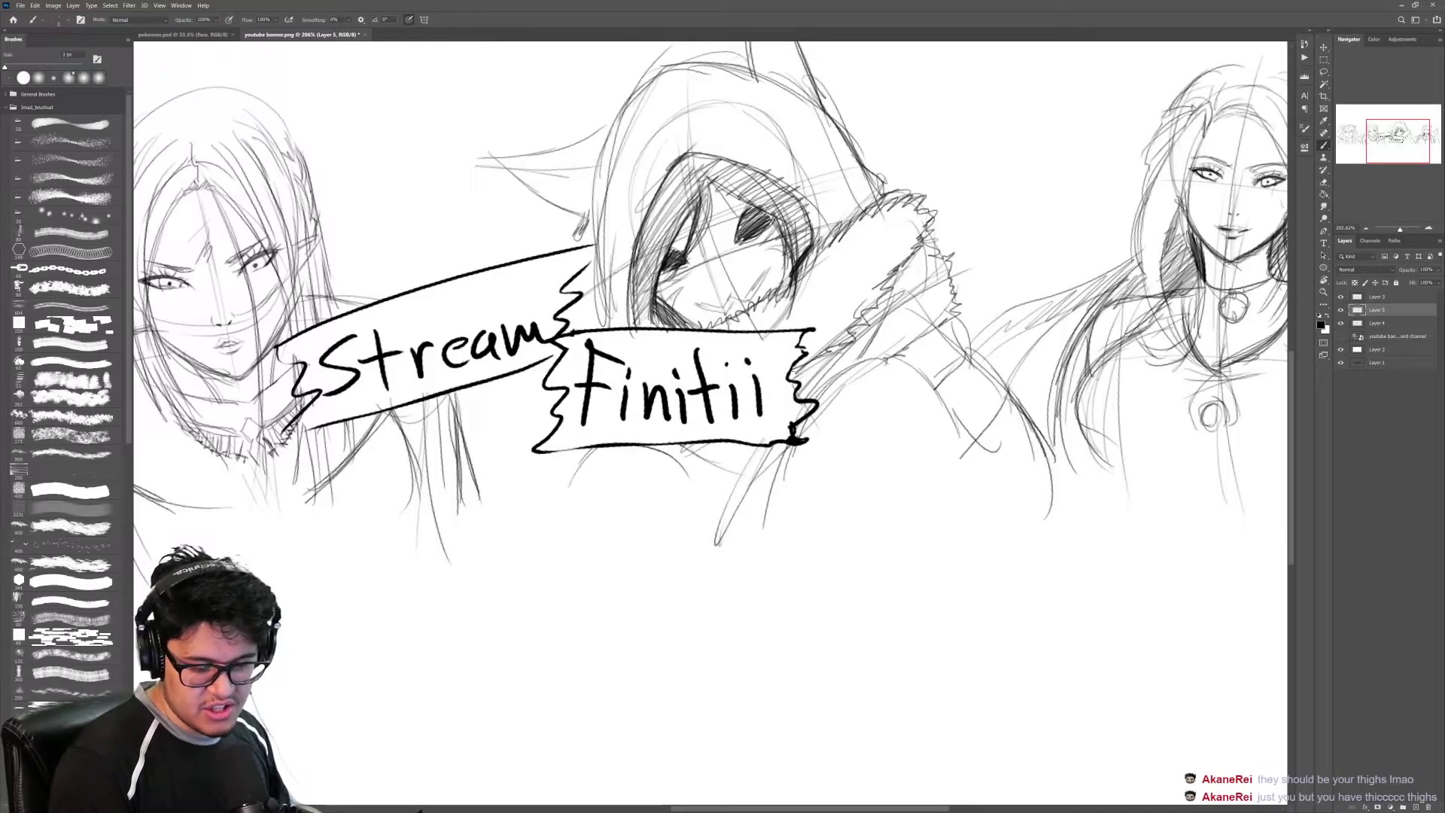
mouse_move(816, 397)
mouse_down()
mouse_move(920, 361)
mouse_move(960, 497)
mouse_move(849, 429)
mouse_up()
mouse_move(849, 408)
mouse_down()
mouse_move(842, 490)
mouse_move(848, 428)
mouse_up()
drag(687, 413, 832, 453)
drag(710, 405, 852, 471)
drag(663, 485, 802, 511)
drag(672, 486, 780, 522)
drag(904, 468, 821, 486)
mouse_move(781, 352)
mouse_down()
mouse_move(851, 441)
mouse_move(856, 520)
mouse_up()
drag(775, 477, 870, 458)
drag(771, 485, 818, 474)
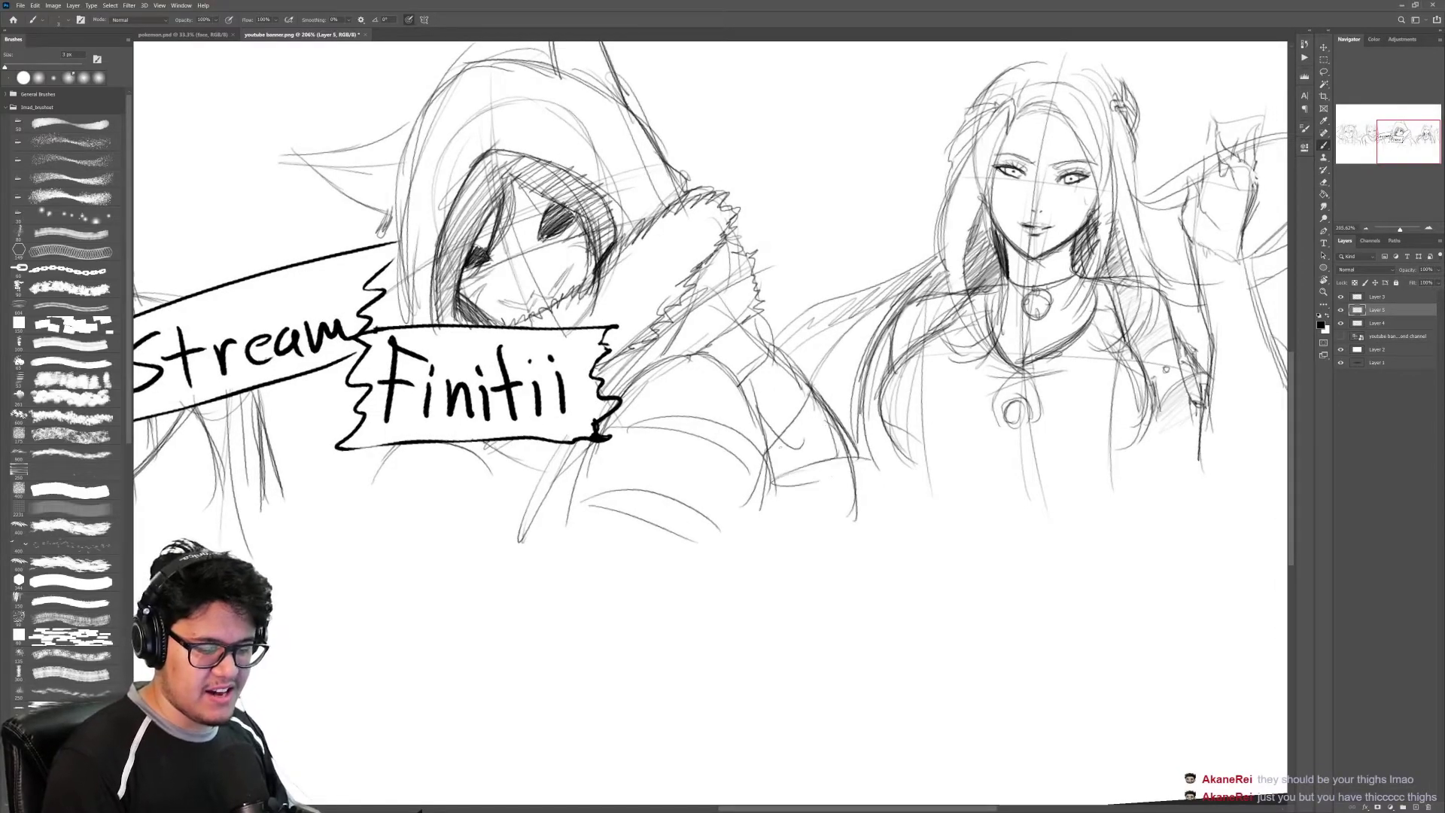
Step: Draw the cloak's fold lines on both sides beneath the "Finitii" banner
drag(571, 474, 556, 534)
mouse_move(586, 441)
mouse_down()
mouse_move(571, 552)
mouse_move(534, 550)
mouse_up()
drag(555, 465, 526, 541)
mouse_move(399, 450)
mouse_down()
mouse_move(356, 547)
mouse_move(356, 530)
mouse_up()
drag(412, 455, 383, 482)
Step: Add strokes to shape the tip and inner edge of the ear on top of the hood
key(z)
drag(696, 439, 602, 439)
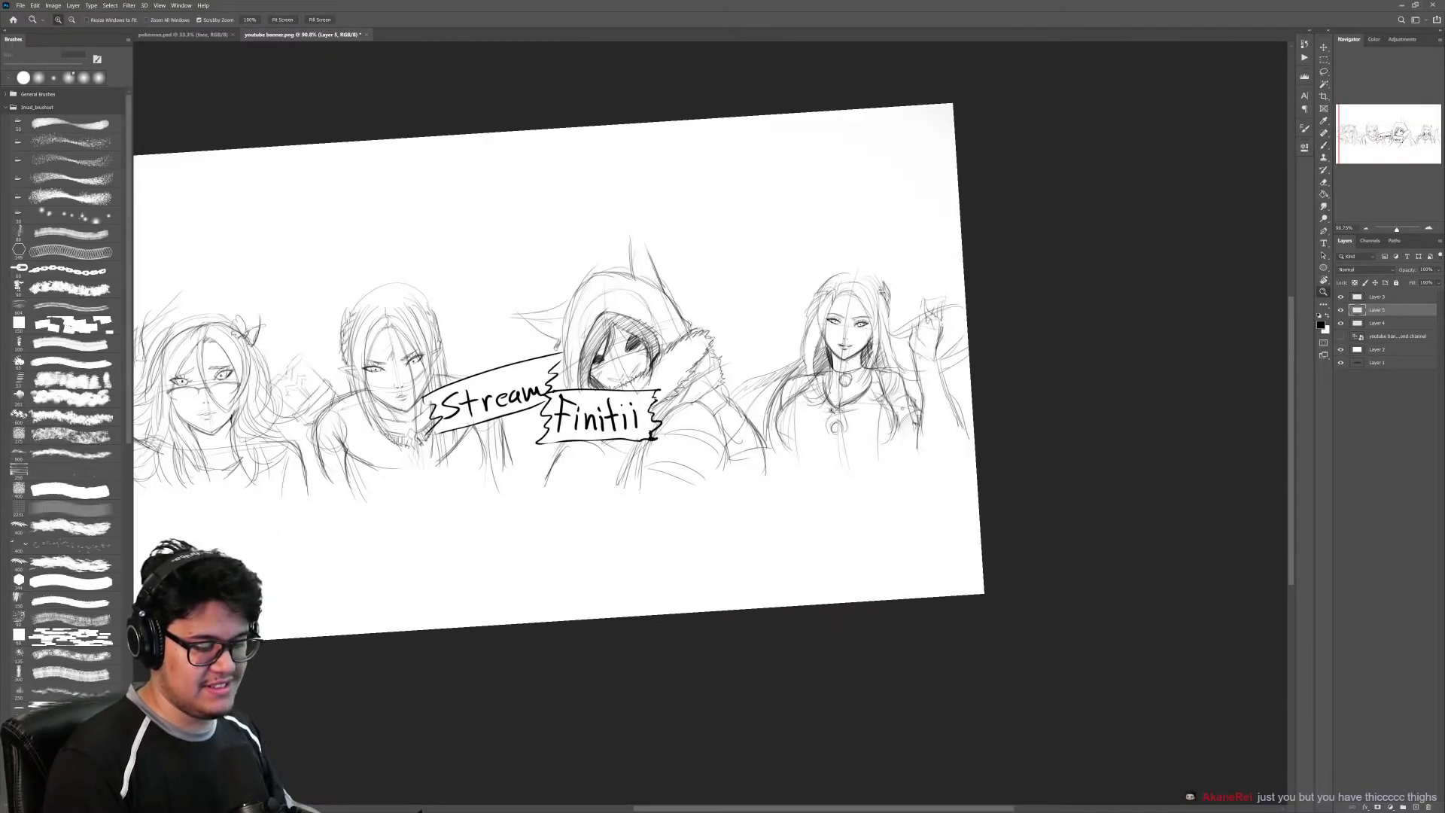
drag(633, 290, 690, 255)
key(b)
drag(643, 204, 629, 268)
drag(644, 194, 624, 257)
Step: Darken the second woman's hair strands beside her ear on the "Stream" banner side
key(z)
drag(800, 305, 743, 336)
drag(779, 359, 815, 360)
drag(532, 416, 781, 356)
key(b)
mouse_move(745, 228)
mouse_down()
mouse_move(736, 279)
mouse_move(770, 279)
mouse_up()
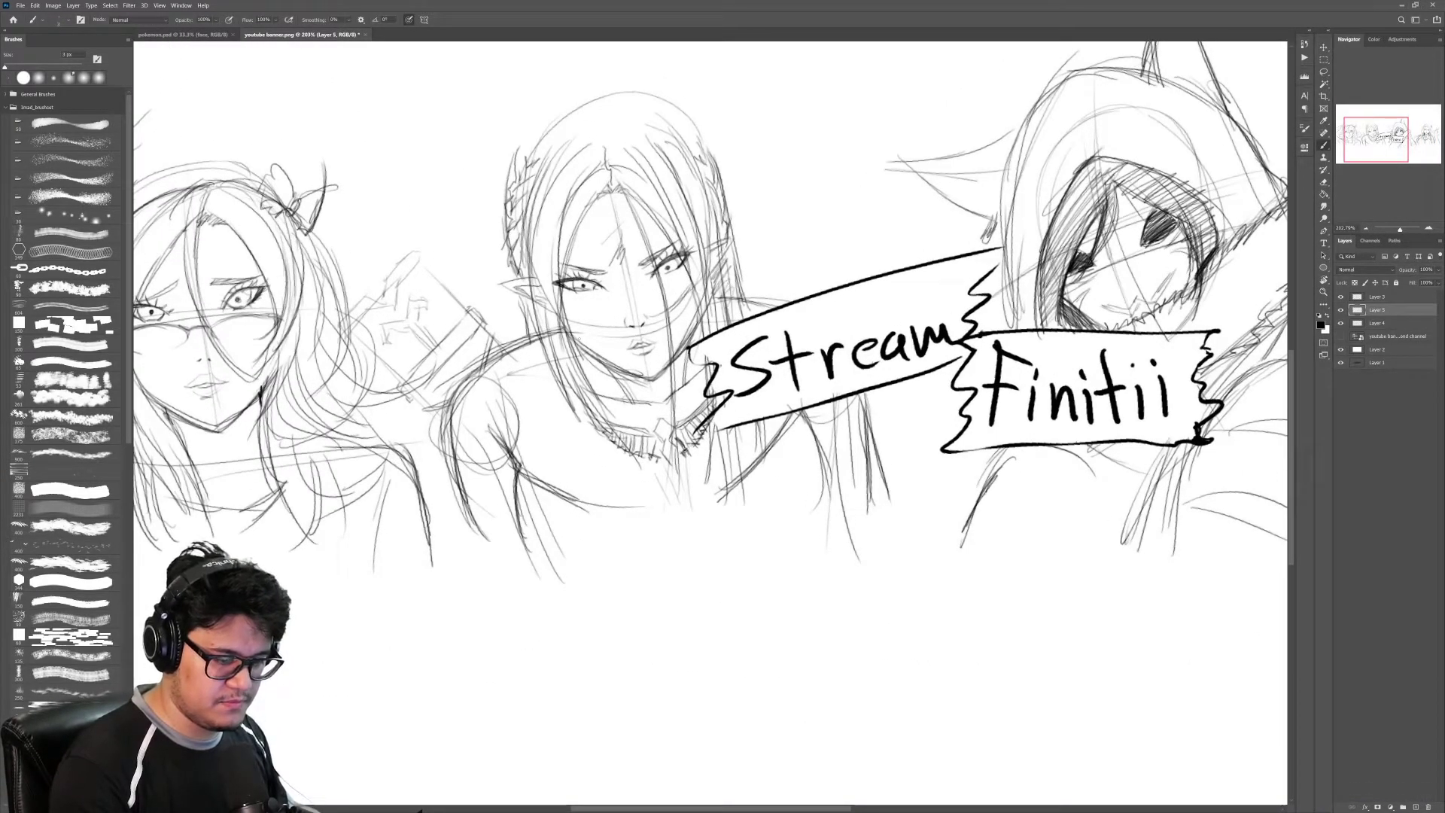
Step: Reinforce the outline of the tilted rectangular object between the two women on the far left
key(z)
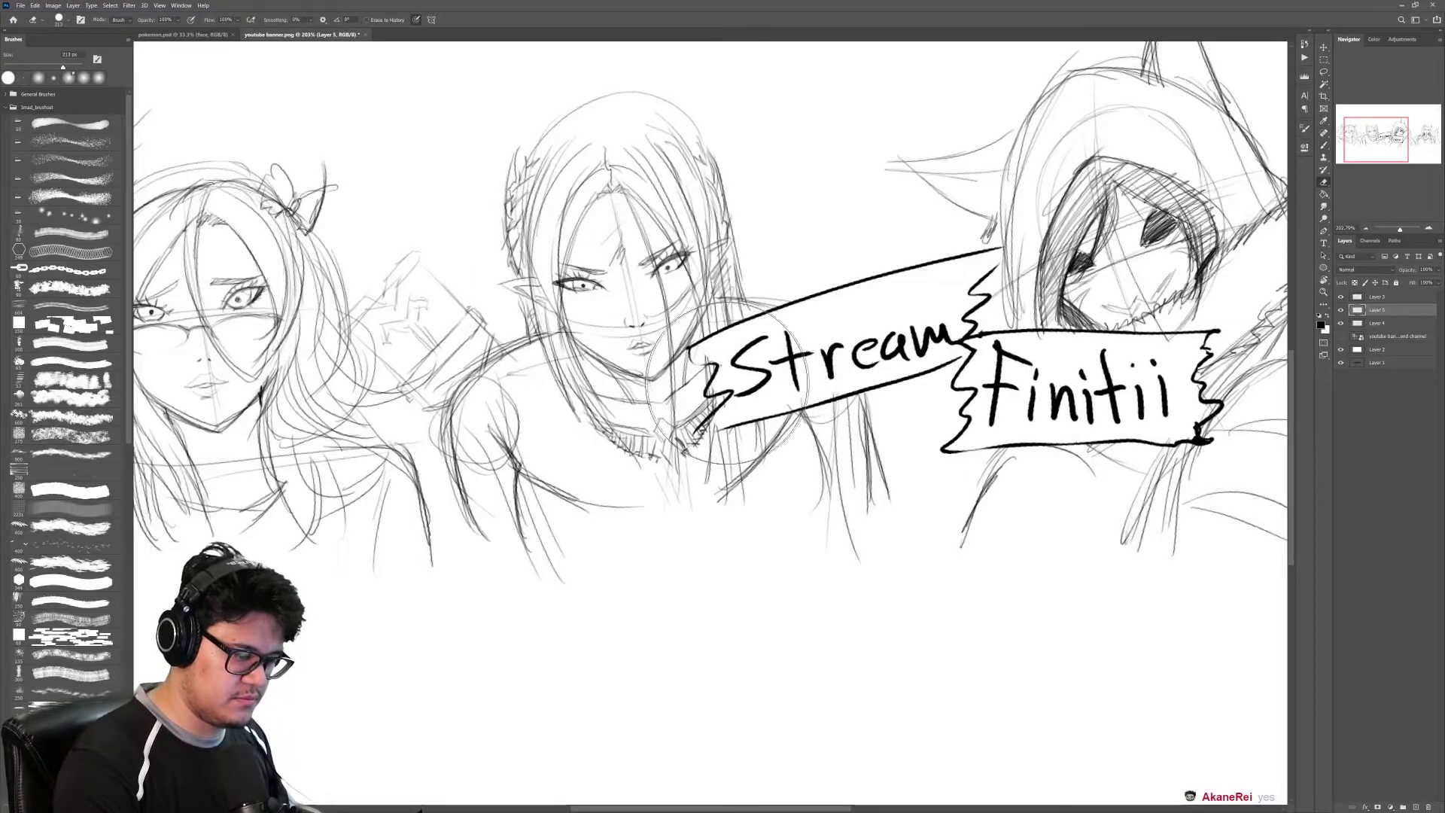
mouse_move(764, 374)
mouse_down()
mouse_move(732, 374)
mouse_move(880, 319)
mouse_up()
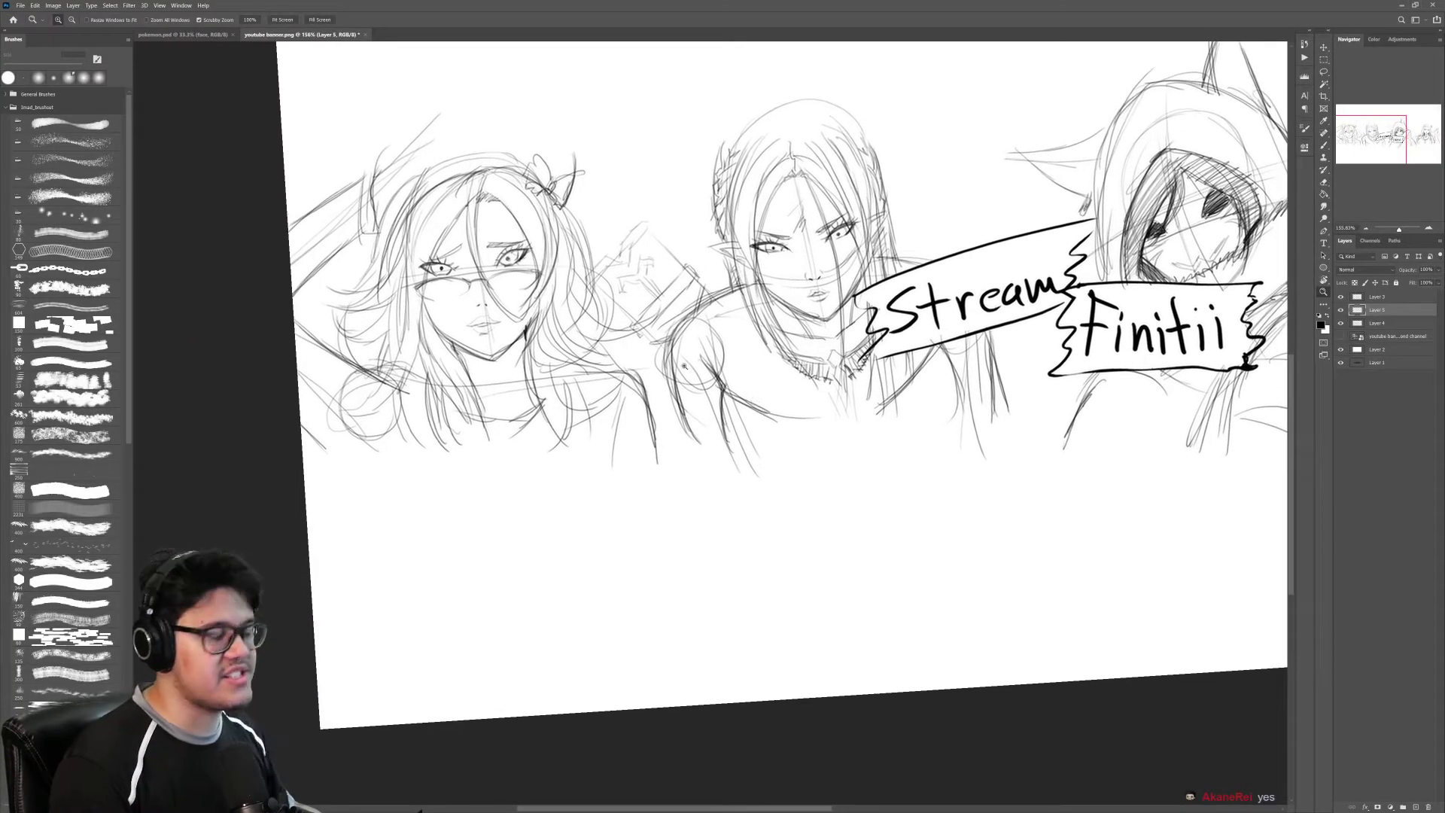
drag(629, 357, 792, 351)
key(b)
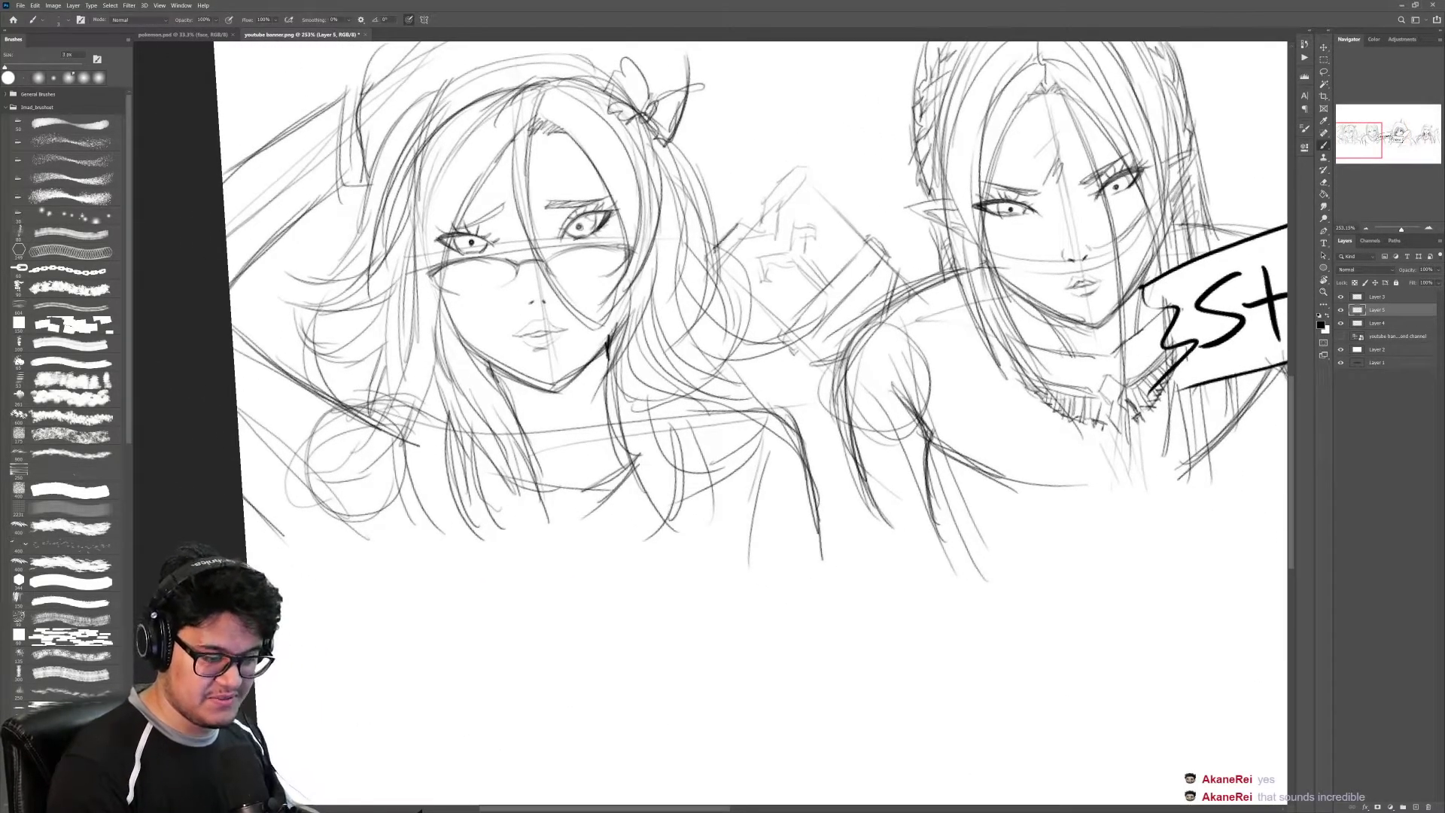
mouse_move(762, 196)
mouse_down()
mouse_move(765, 223)
mouse_move(867, 248)
mouse_move(908, 286)
mouse_up()
drag(732, 265, 802, 340)
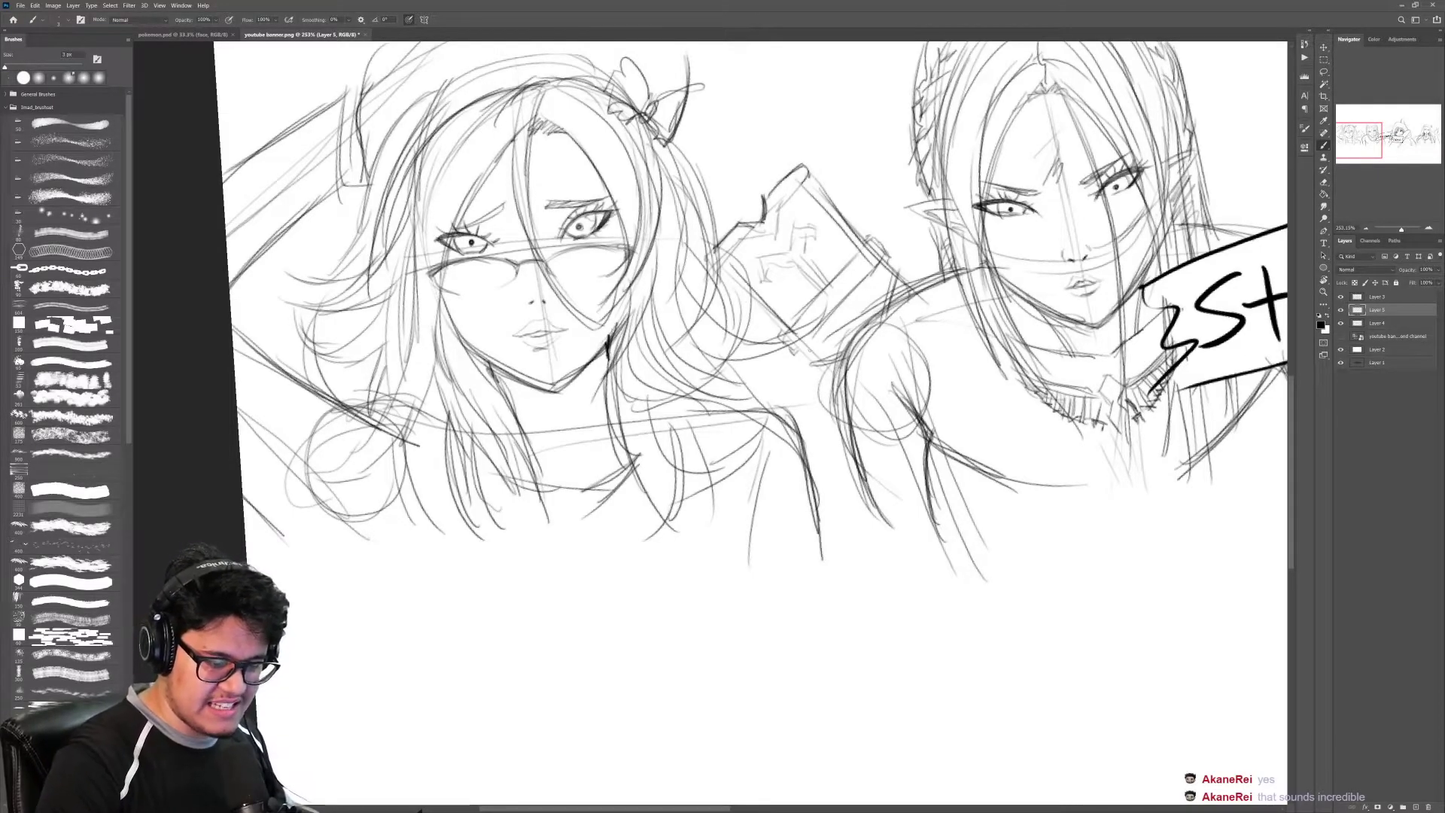
Step: Reset the canvas rotation so the whole banner is shown straight
key(z)
drag(907, 307, 816, 307)
drag(1129, 342, 705, 299)
drag(942, 297, 892, 441)
key(r)
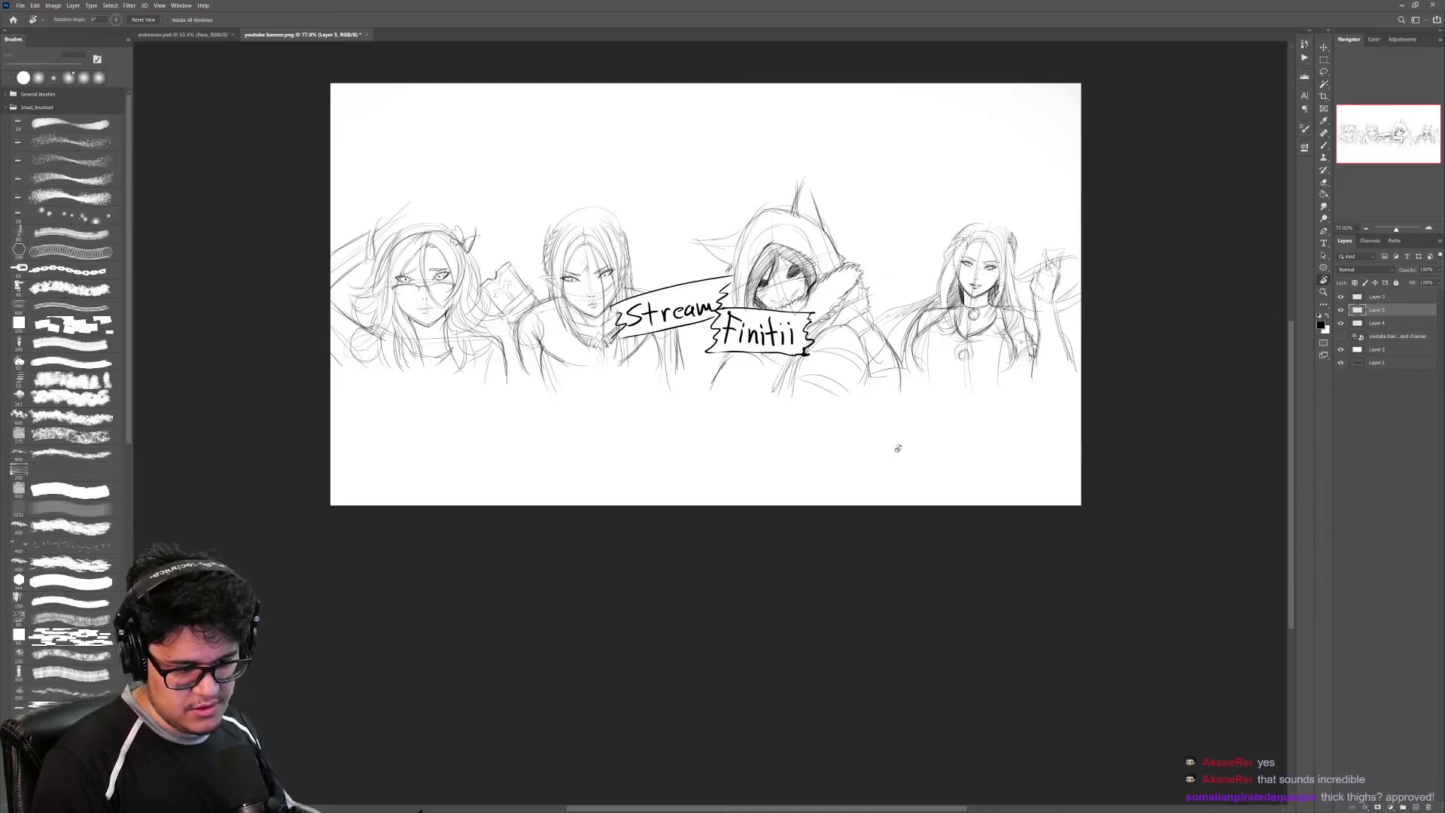
Step: Place the paper texture image in the banner and scale it to cover the entire canvas
key(z)
drag(723, 292, 754, 569)
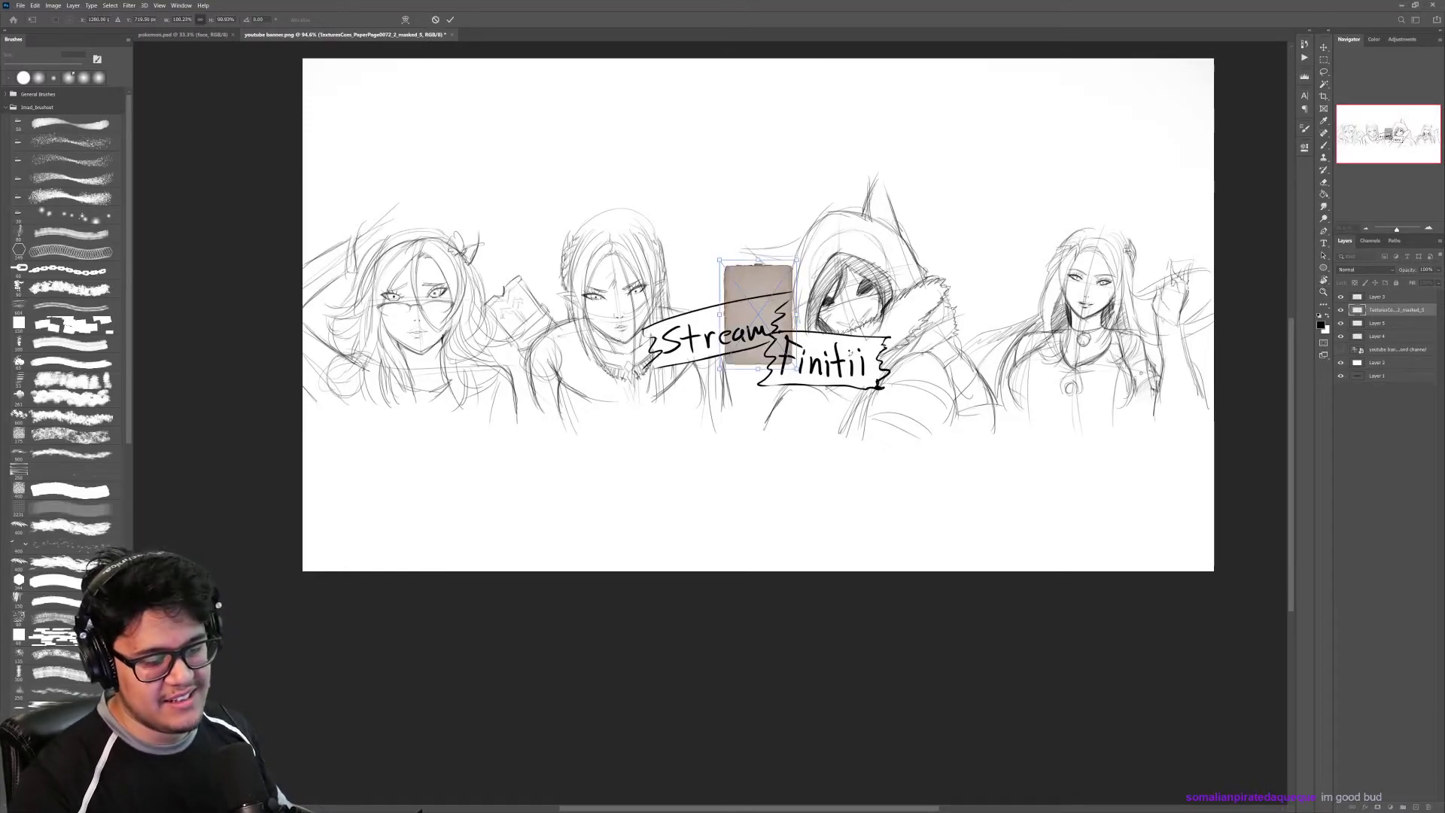
drag(796, 315, 1264, 387)
drag(865, 331, 843, 388)
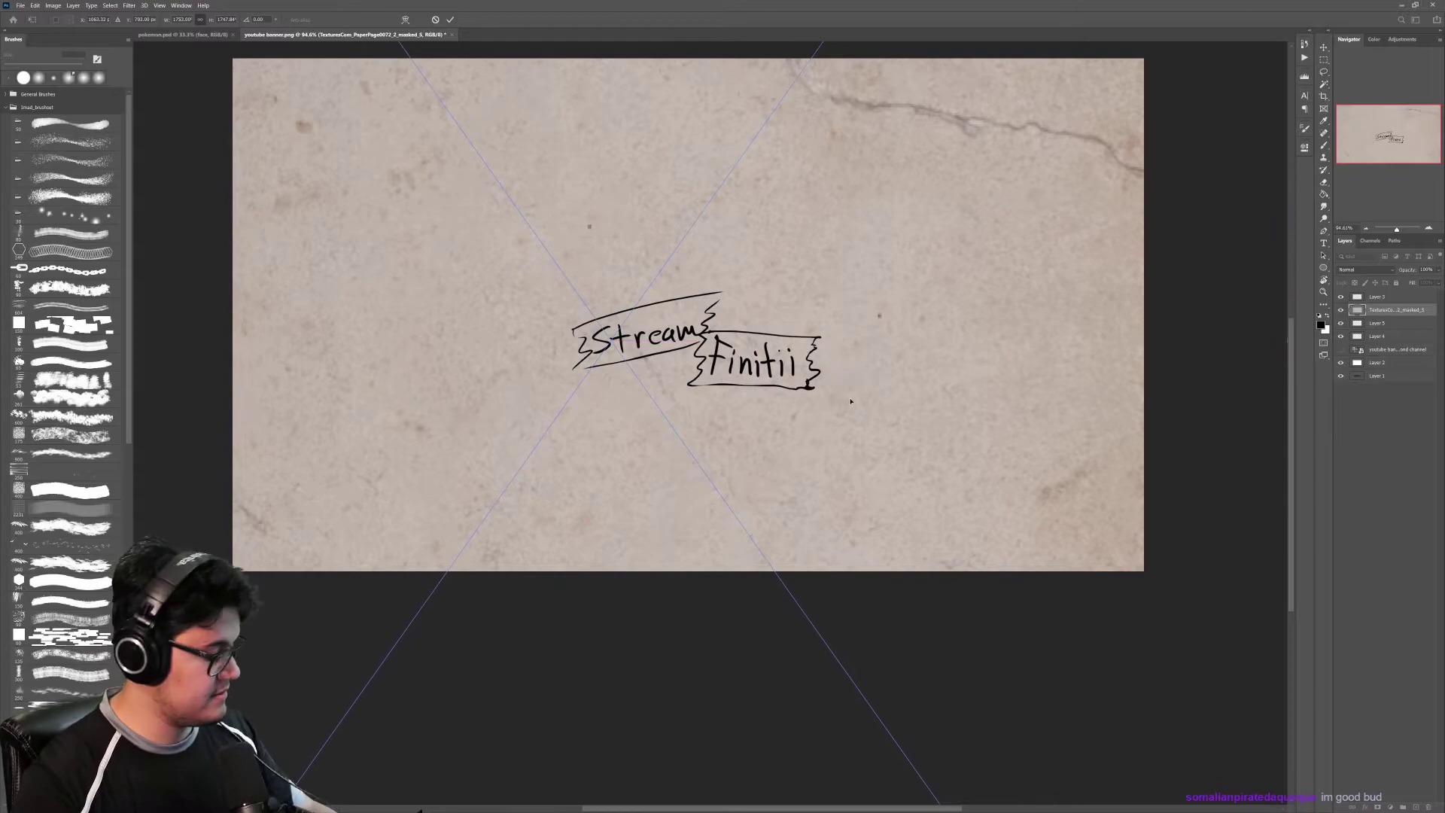
key(Return)
Step: Turn the paper texture grey with a Black & White adjustment and merge the adjustment into the texture layer
click(1401, 39)
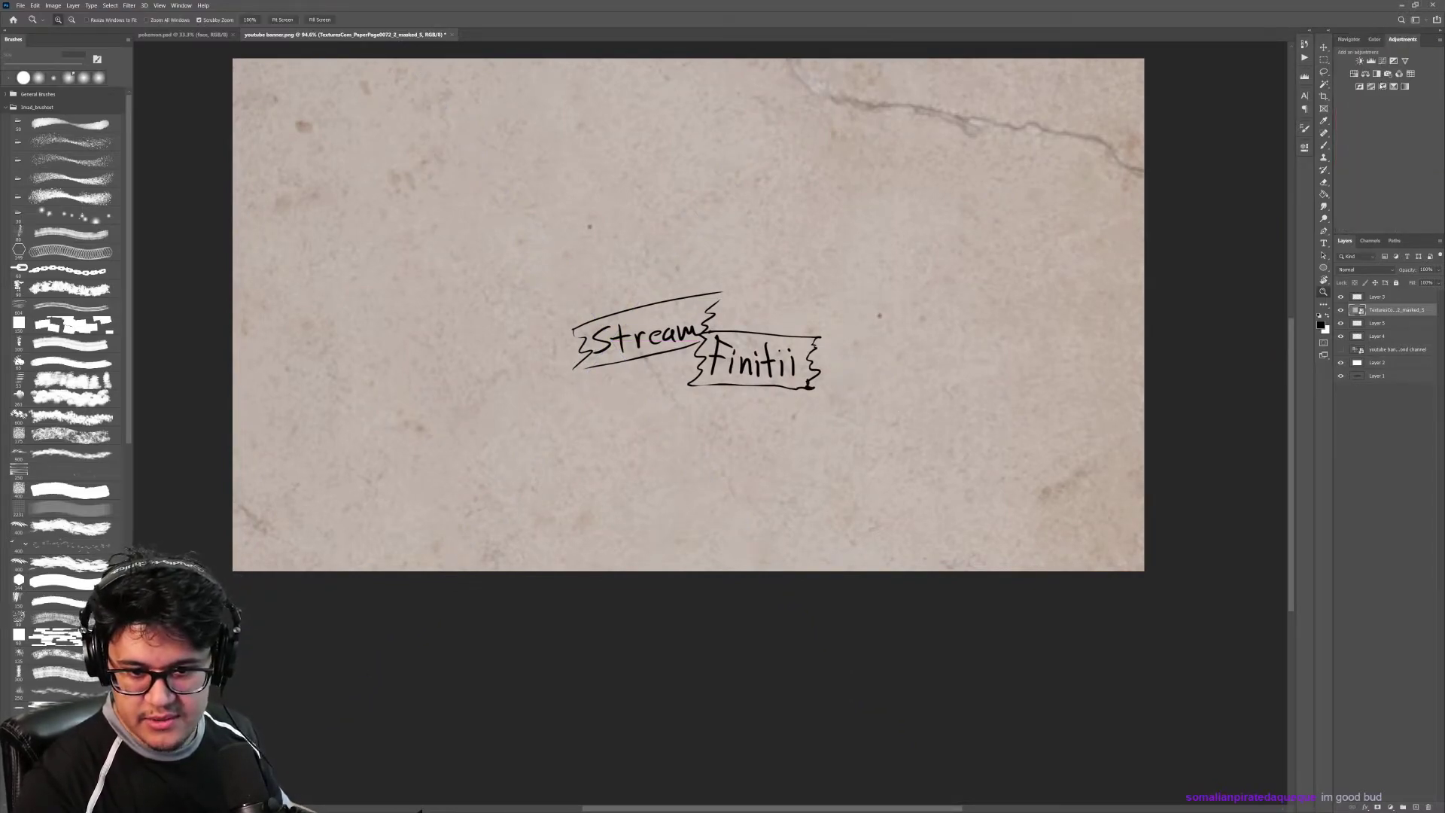
click(1376, 75)
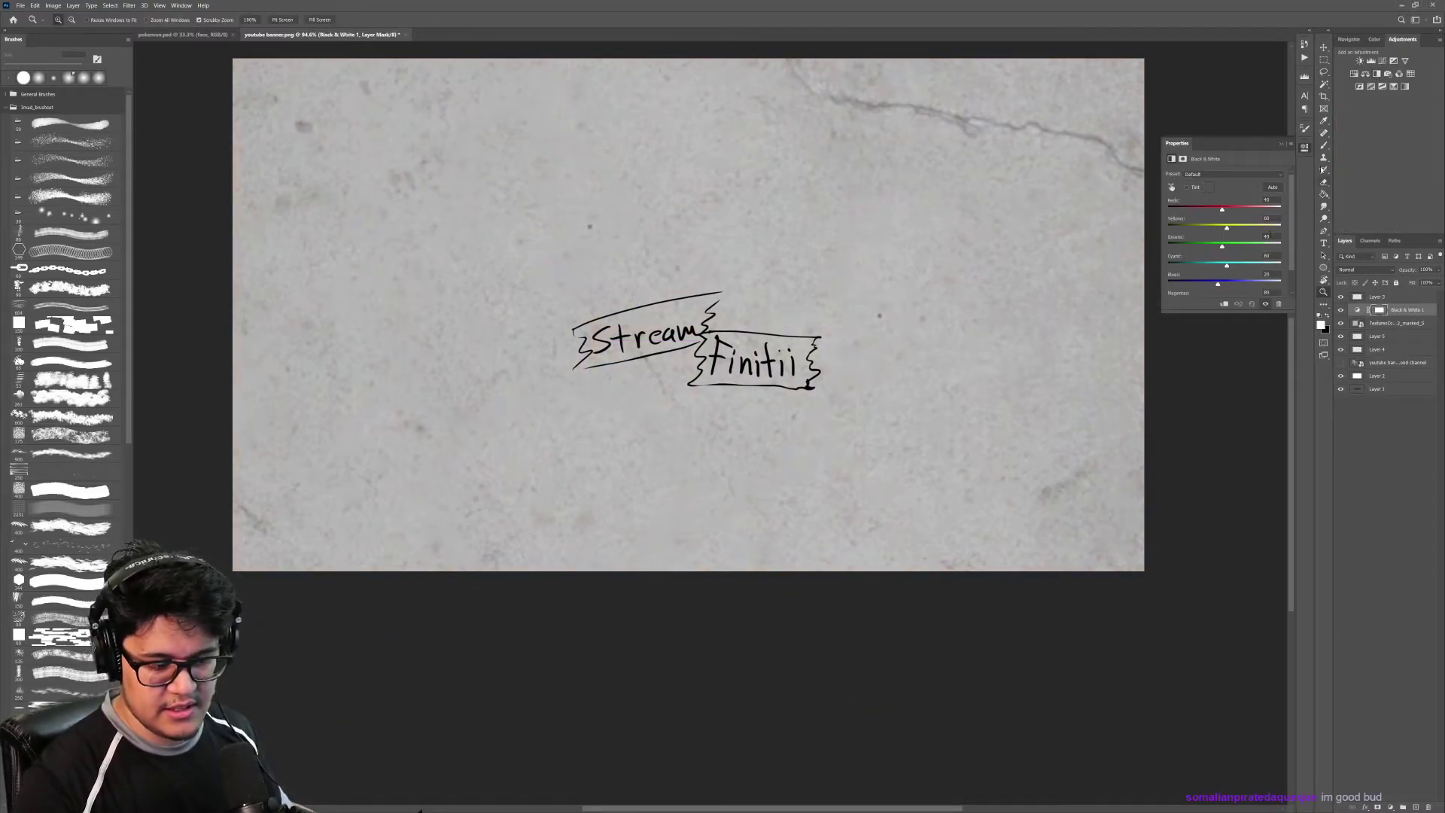
click(1305, 148)
key(ctrl+e)
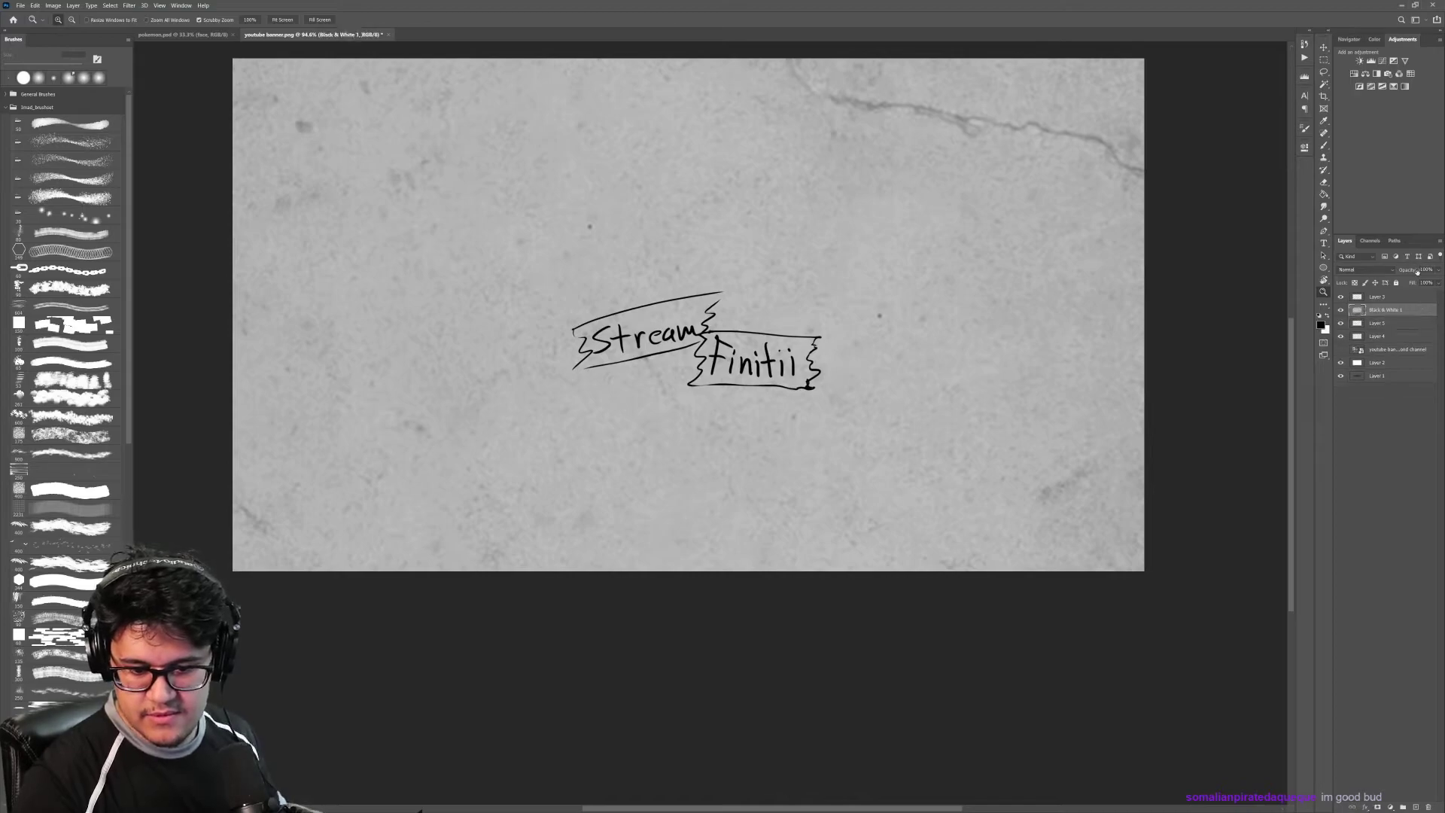
Step: Lower the grey texture layer's opacity and move the layer beneath the sketch layers
drag(1410, 282, 1390, 339)
mouse_move(882, 340)
mouse_down()
mouse_move(812, 342)
mouse_move(926, 344)
mouse_move(843, 343)
mouse_move(826, 322)
mouse_move(914, 323)
mouse_move(887, 323)
mouse_up()
Step: Add a Curves adjustment above the texture layer and raise the curve to brighten the paper background
click(1381, 61)
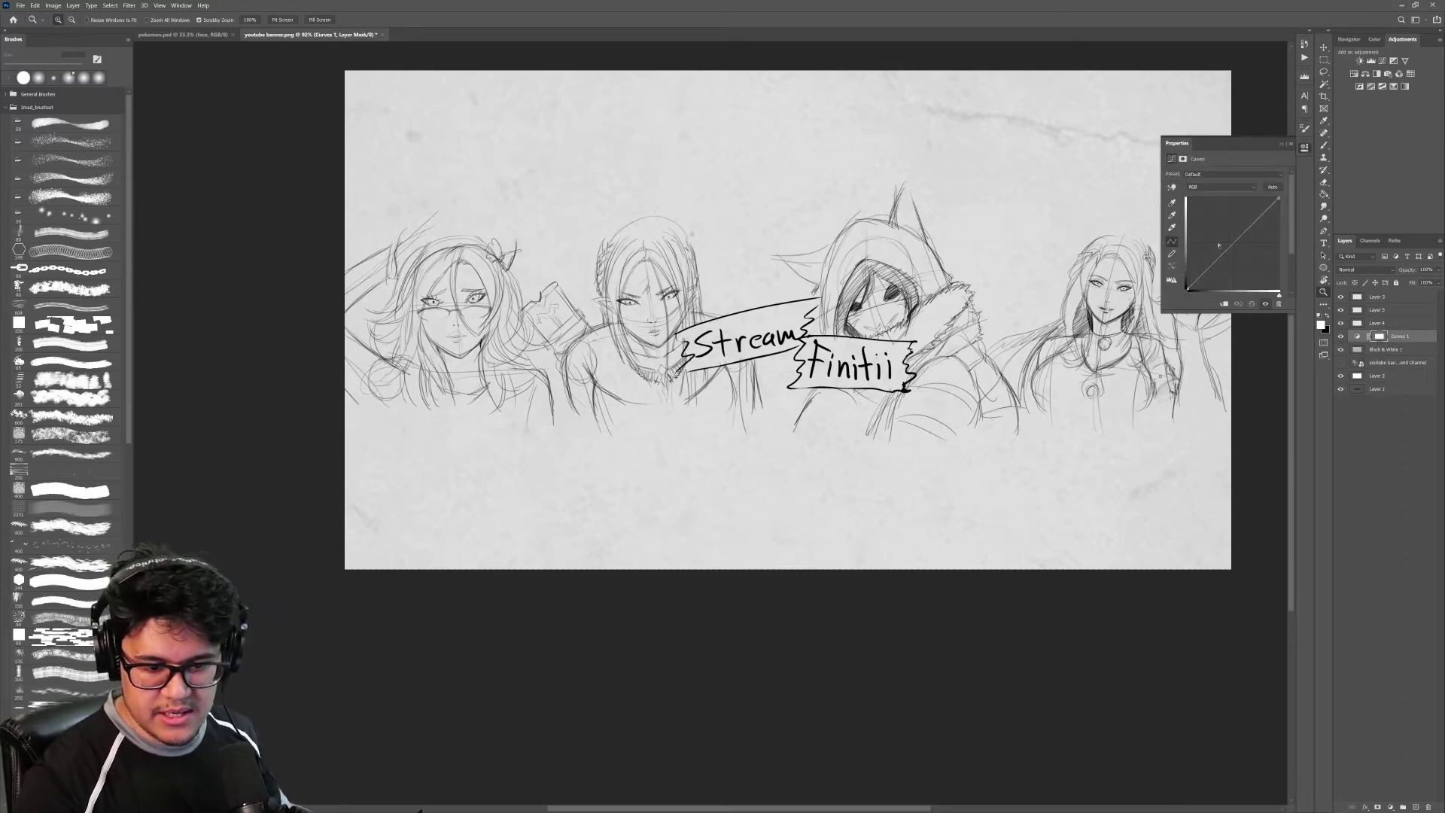
drag(1208, 269, 1243, 223)
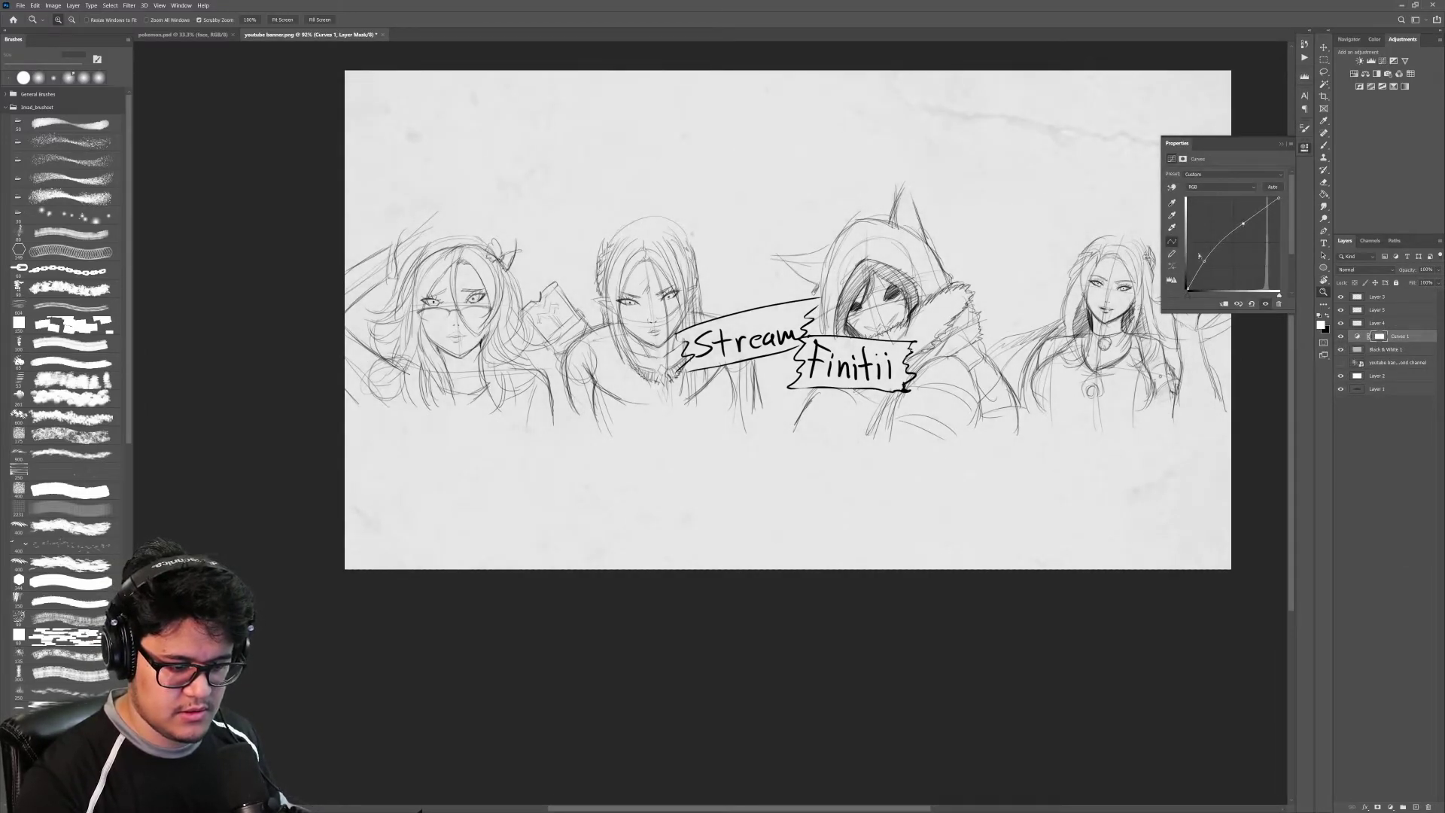
mouse_move(844, 343)
mouse_down()
mouse_move(782, 343)
mouse_move(854, 346)
mouse_move(864, 361)
mouse_up()
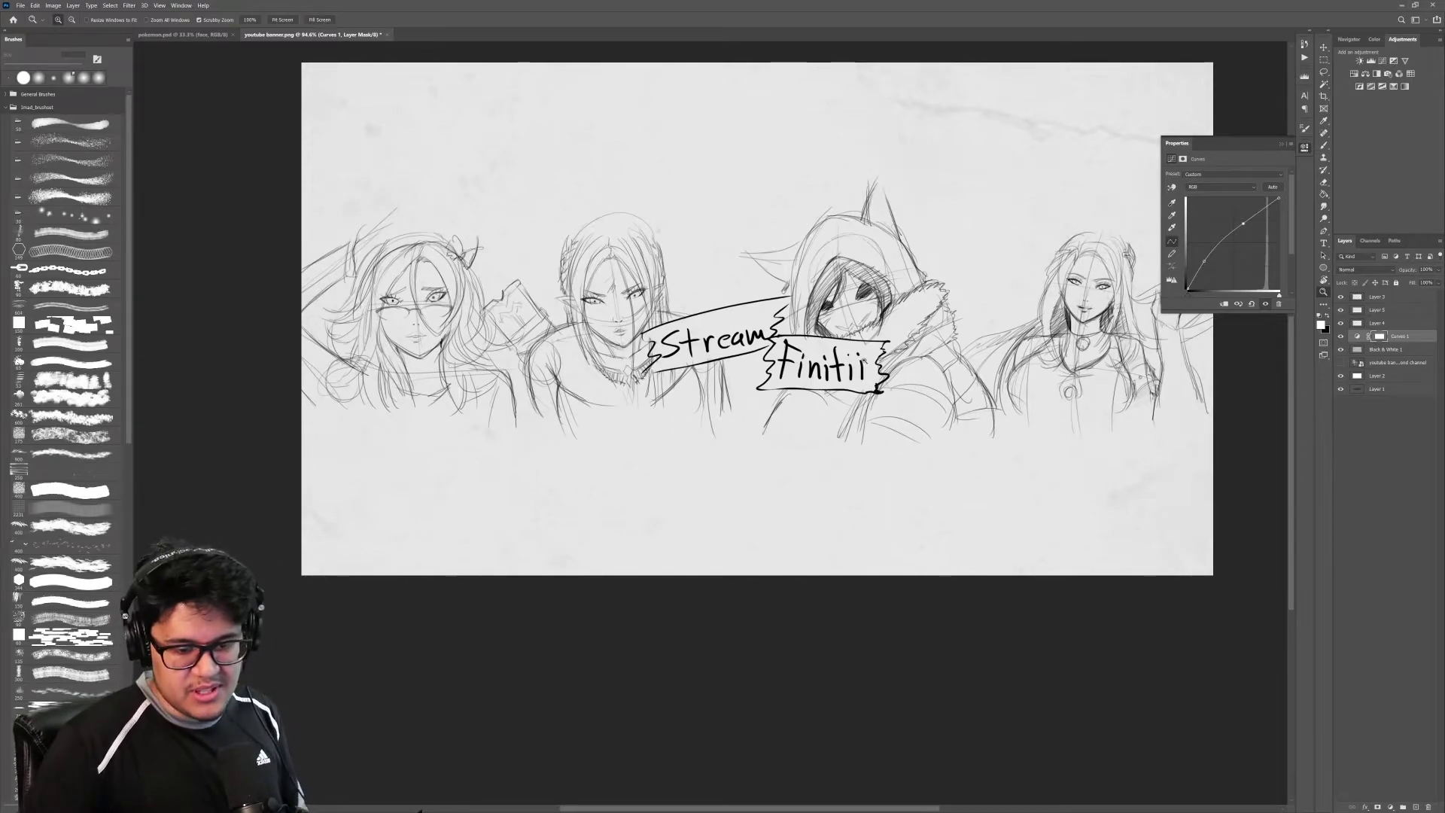
click(1281, 143)
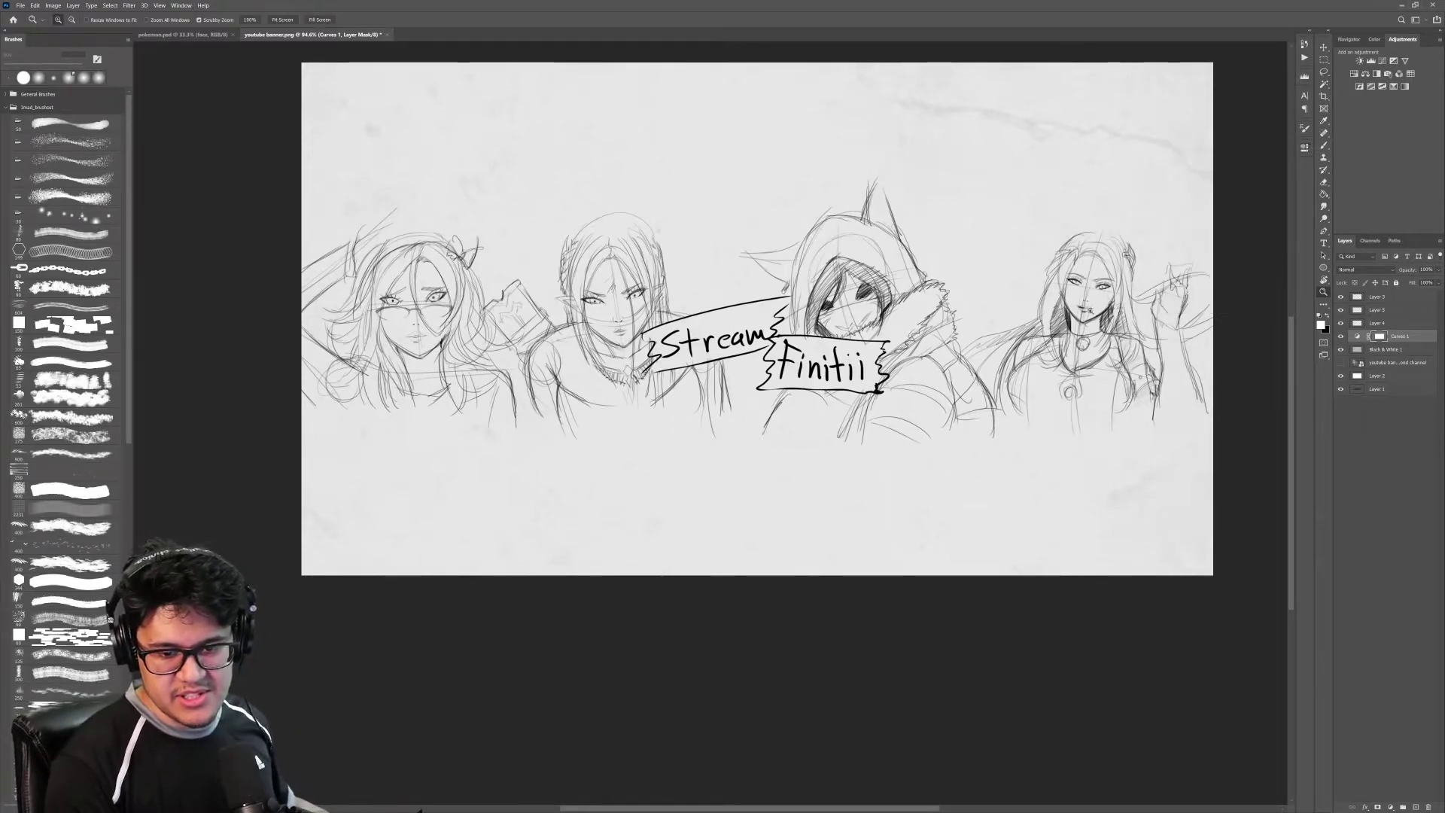
drag(1004, 340, 982, 341)
drag(989, 409, 931, 381)
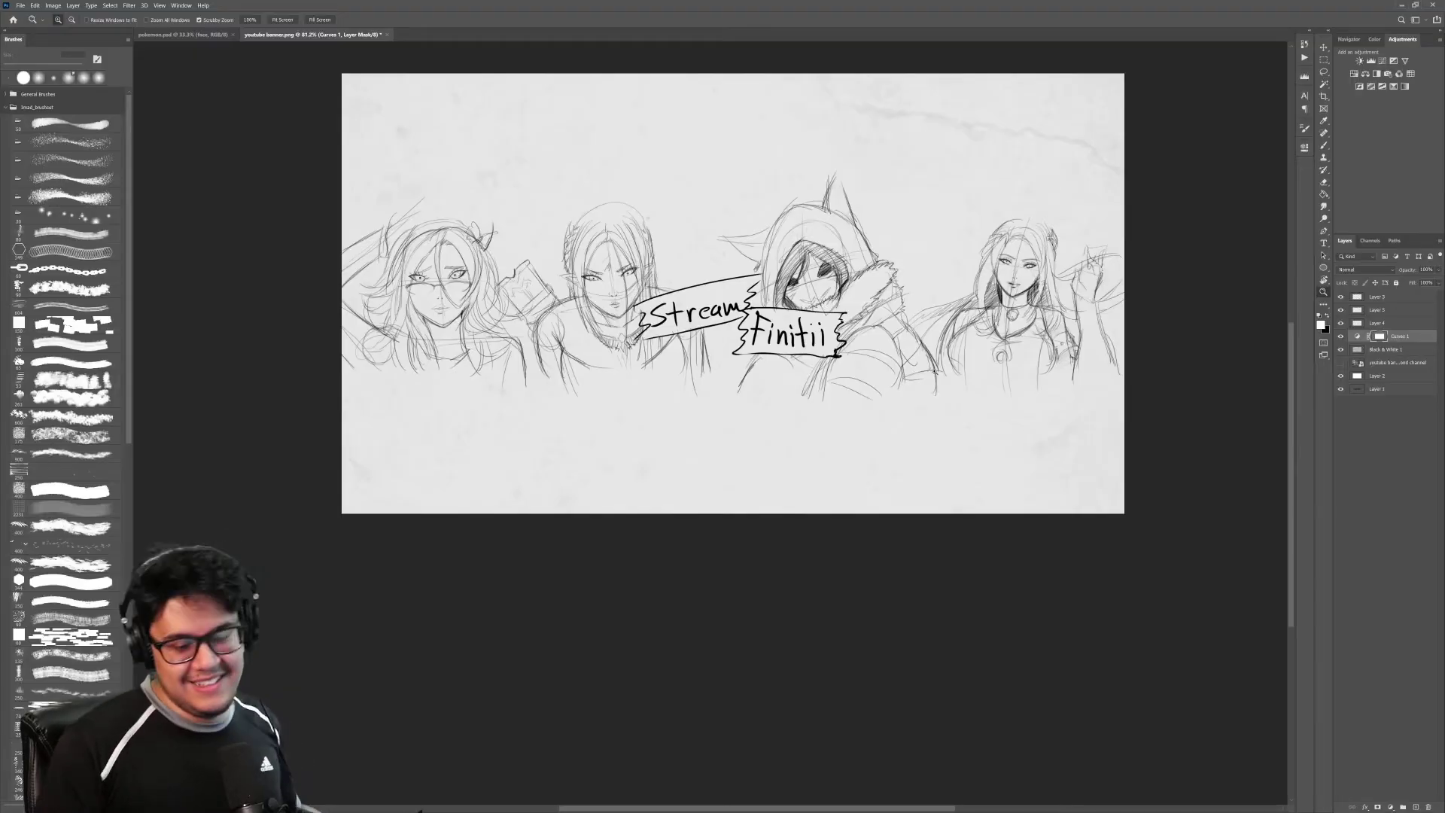
click(1006, 322)
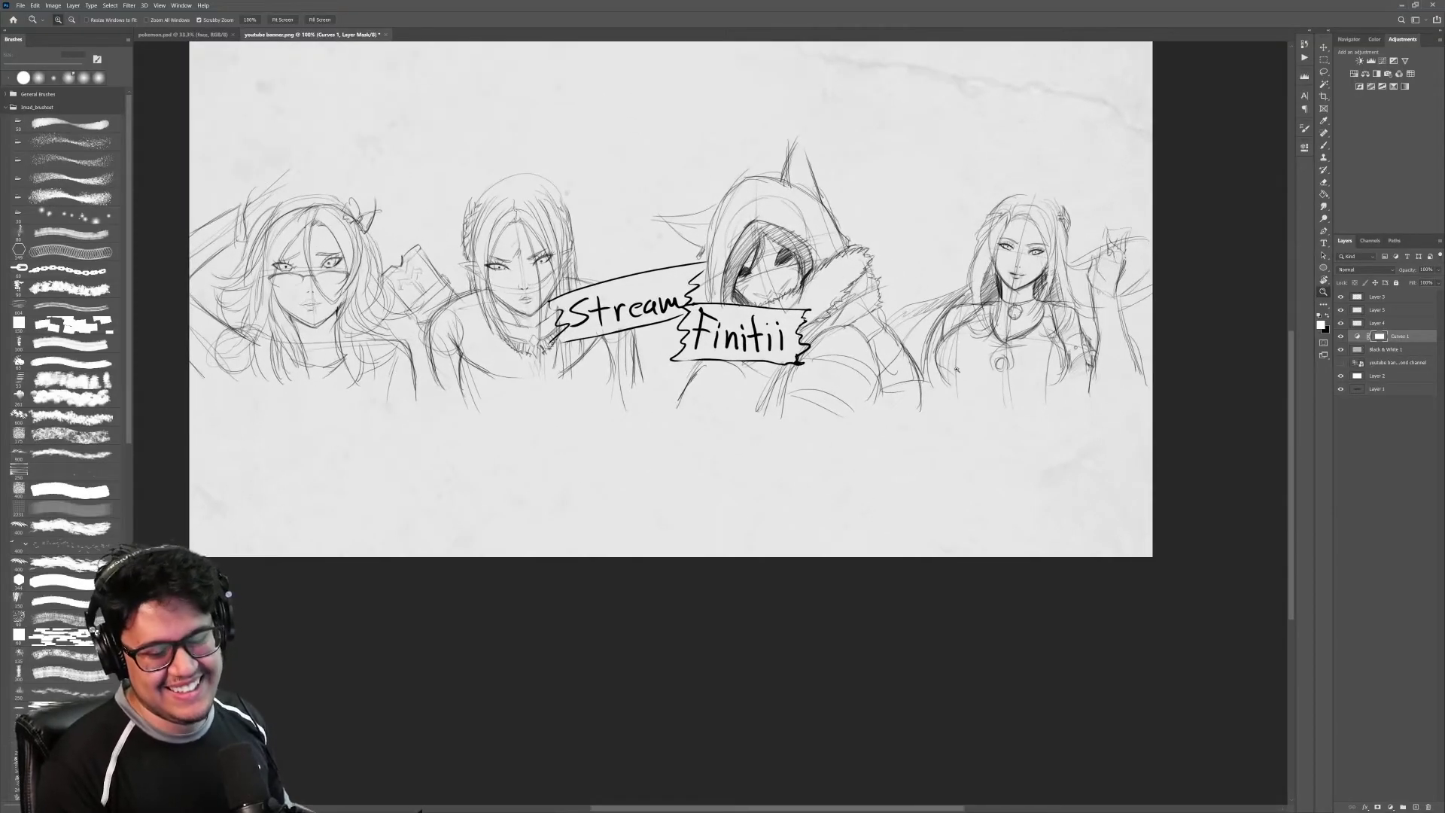
drag(1116, 383, 1162, 371)
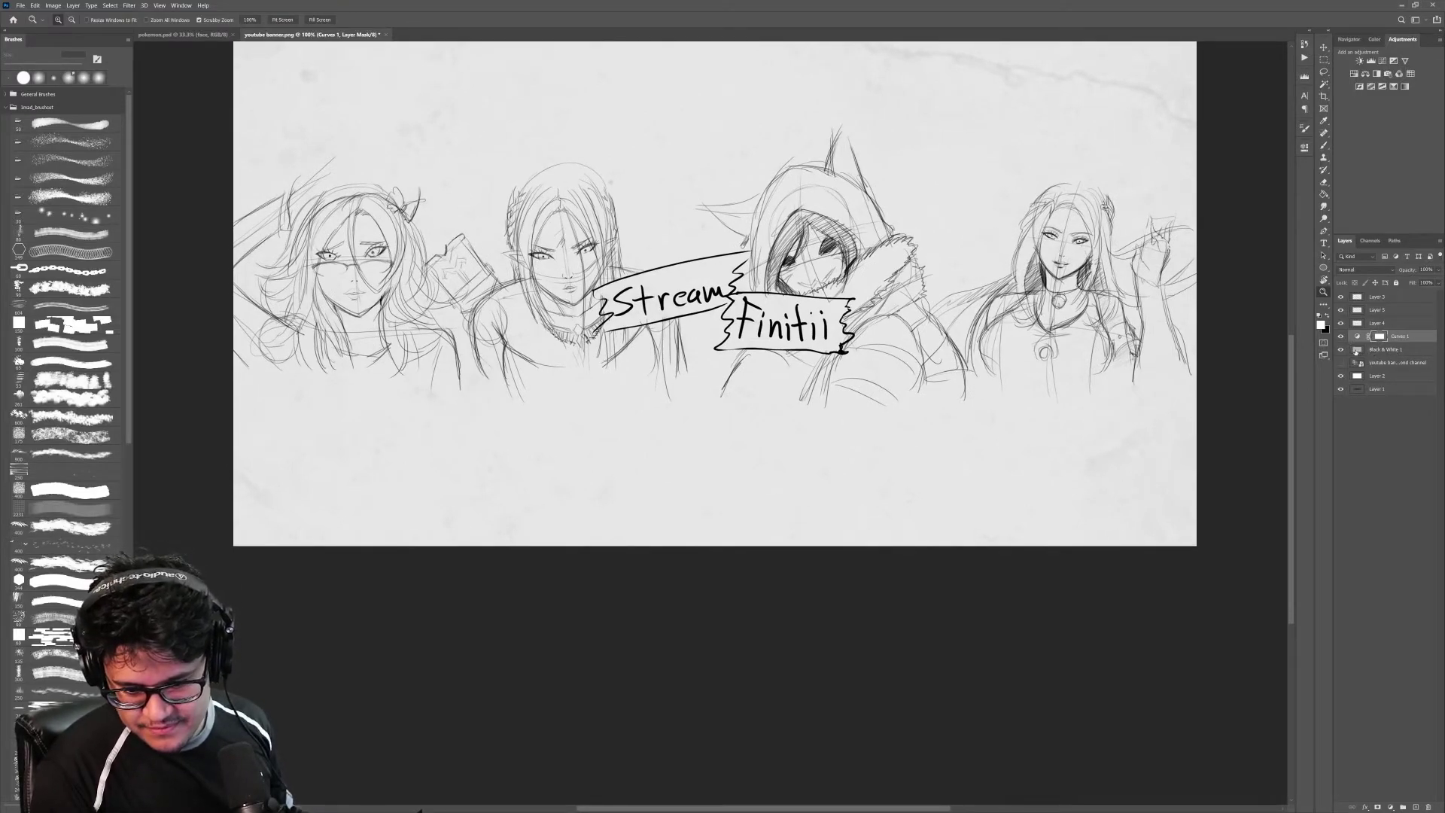
Step: Merge the Curves adjustment into the grey paper texture layer and compare the background with it hidden and shown
click(1340, 350)
click(1340, 350)
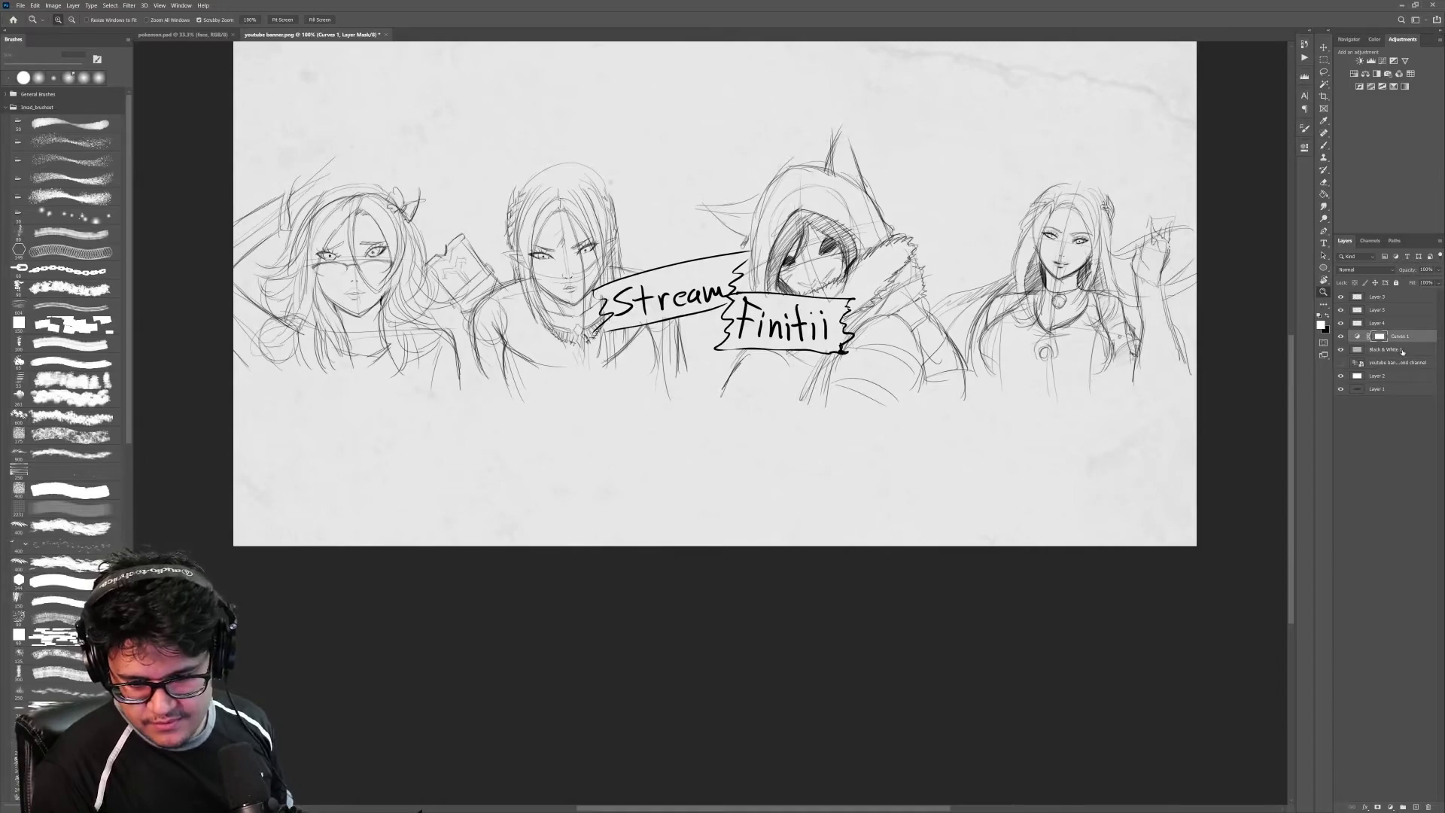
click(1341, 336)
click(1341, 336)
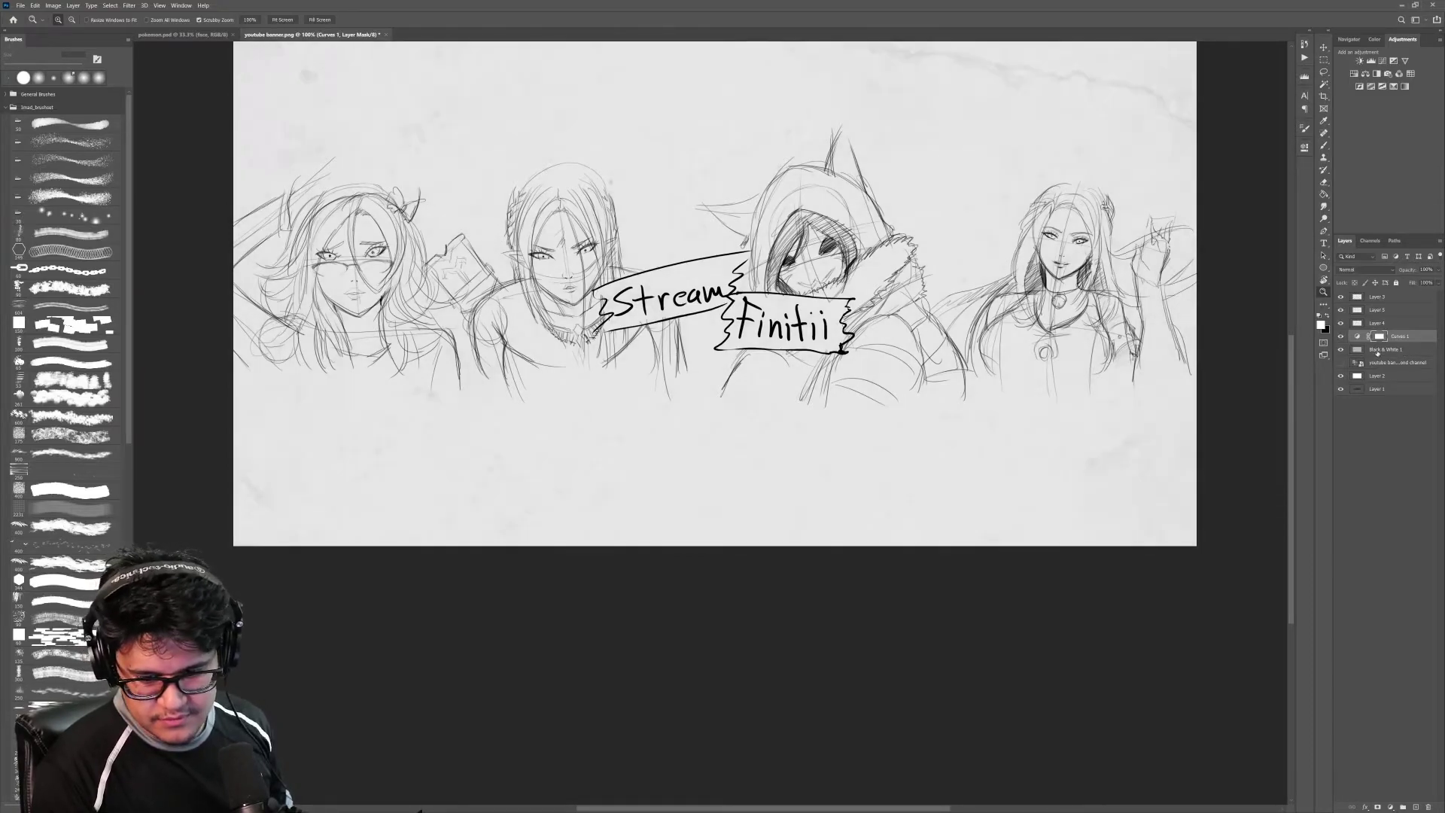
ctrl+click(1405, 353)
key(ctrl+e)
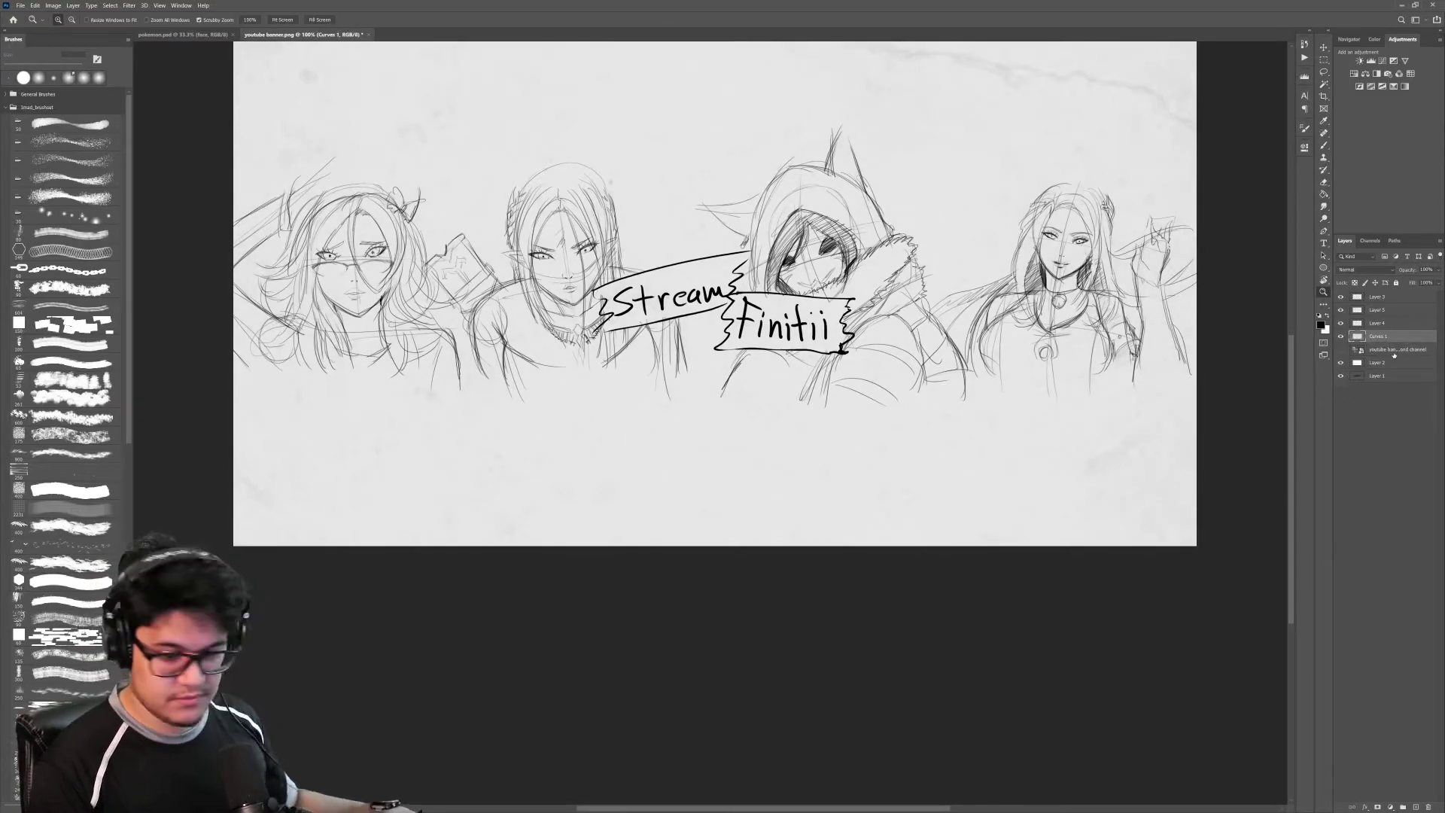
click(1340, 337)
click(1340, 336)
Step: Identify the "Stream Finitii" lettering layer and add a new empty layer directly beneath it
drag(1082, 394, 1016, 407)
click(1362, 298)
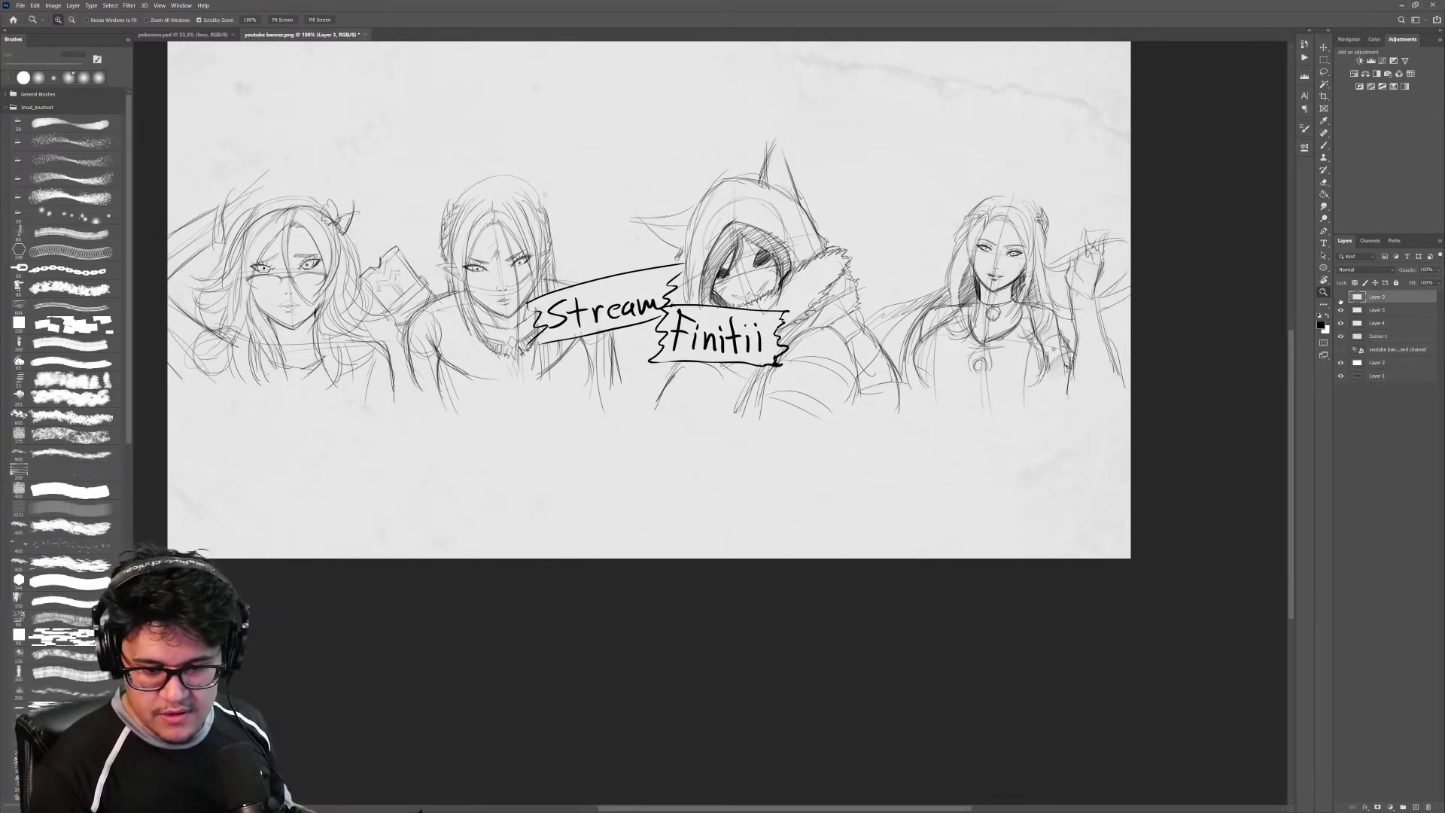
click(1342, 310)
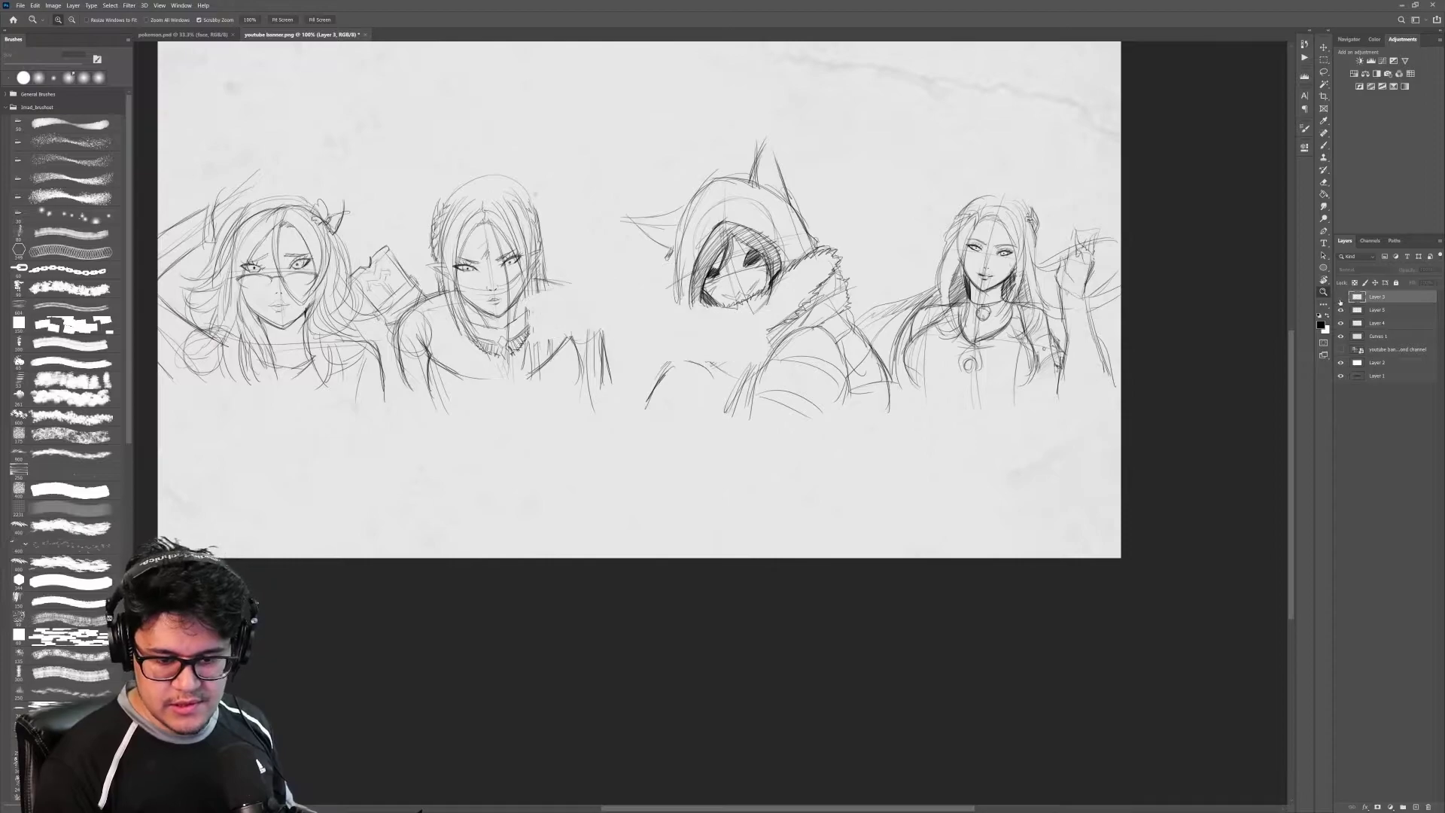
click(1341, 310)
drag(695, 337, 790, 340)
drag(859, 401, 1013, 427)
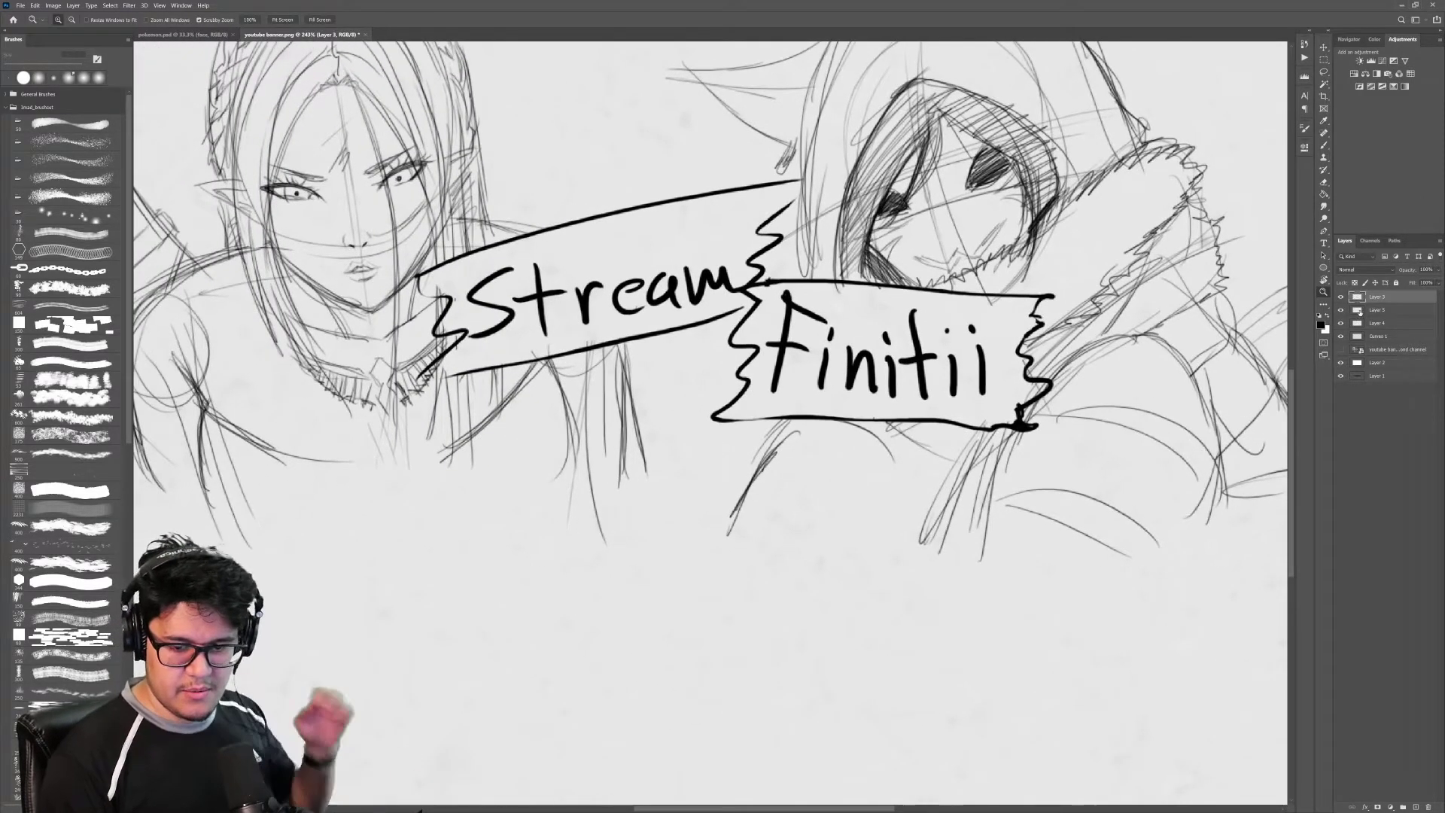
click(1414, 805)
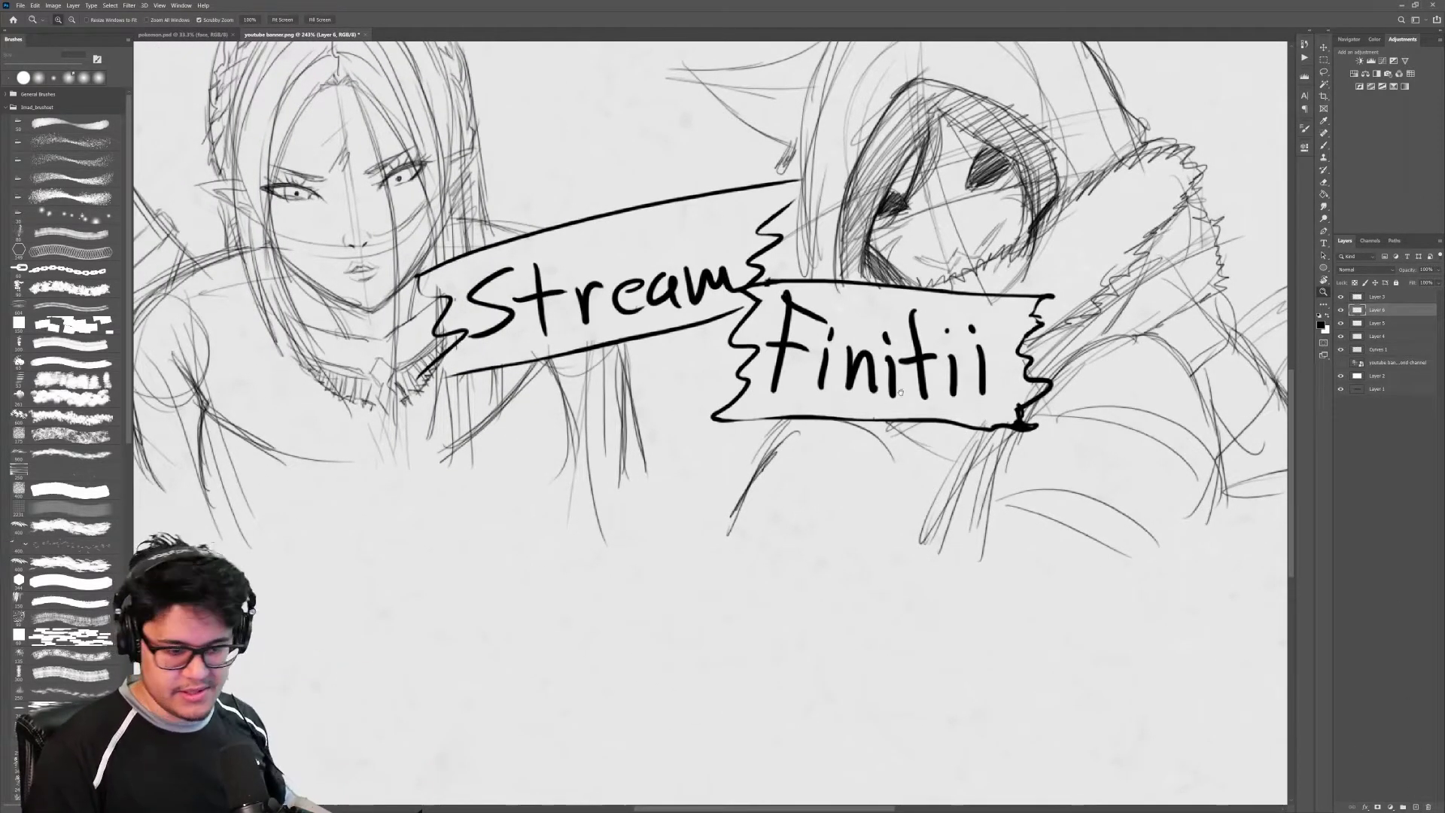
Step: Lasso the interiors of the "Stream" and "Finitii" banners and paint them solid white on the new layer
scroll(900, 392, up, 1)
key(l)
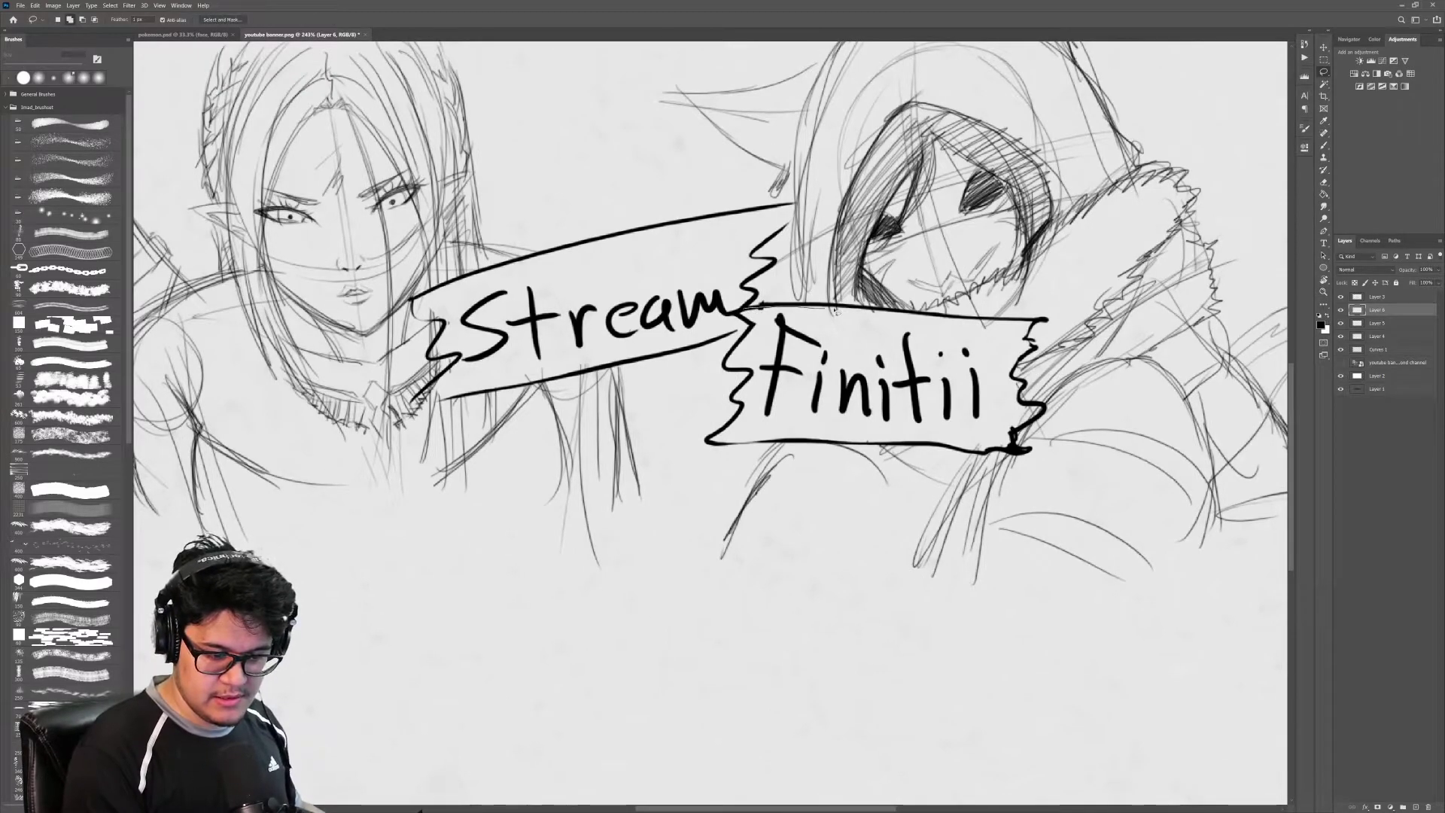
mouse_move(833, 311)
mouse_down()
mouse_move(1035, 331)
mouse_move(1024, 450)
mouse_move(724, 432)
mouse_move(730, 367)
mouse_move(753, 333)
mouse_up()
mouse_move(626, 363)
mouse_down()
mouse_move(427, 401)
mouse_move(451, 358)
mouse_move(435, 348)
mouse_move(474, 280)
mouse_move(708, 215)
mouse_up()
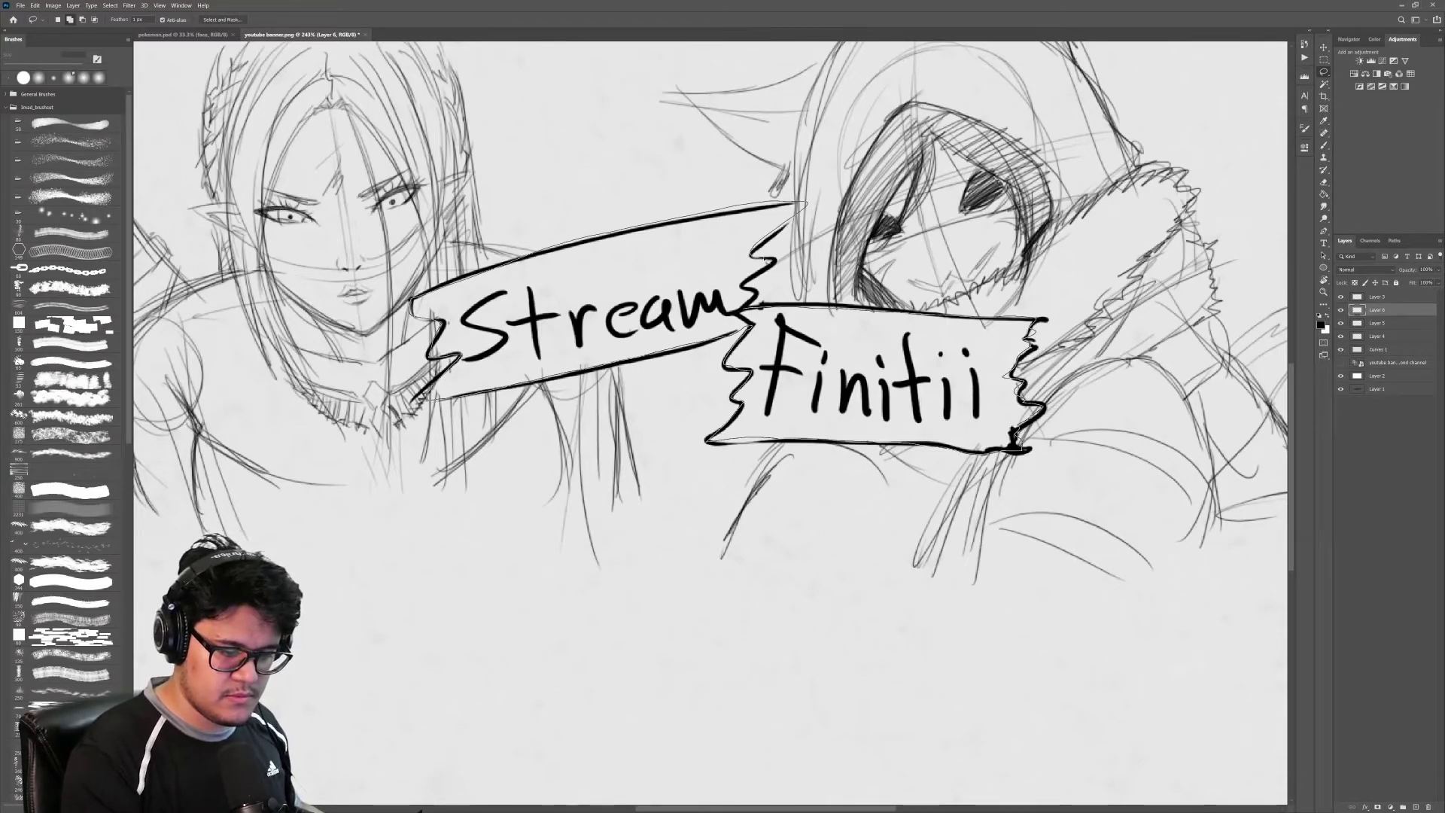
drag(771, 274, 745, 300)
mouse_move(913, 386)
mouse_down()
mouse_move(885, 391)
mouse_move(1004, 413)
mouse_up()
key(b)
key(x)
mouse_move(913, 402)
mouse_down()
mouse_move(1004, 414)
mouse_move(598, 384)
mouse_up()
key(ctrl+d)
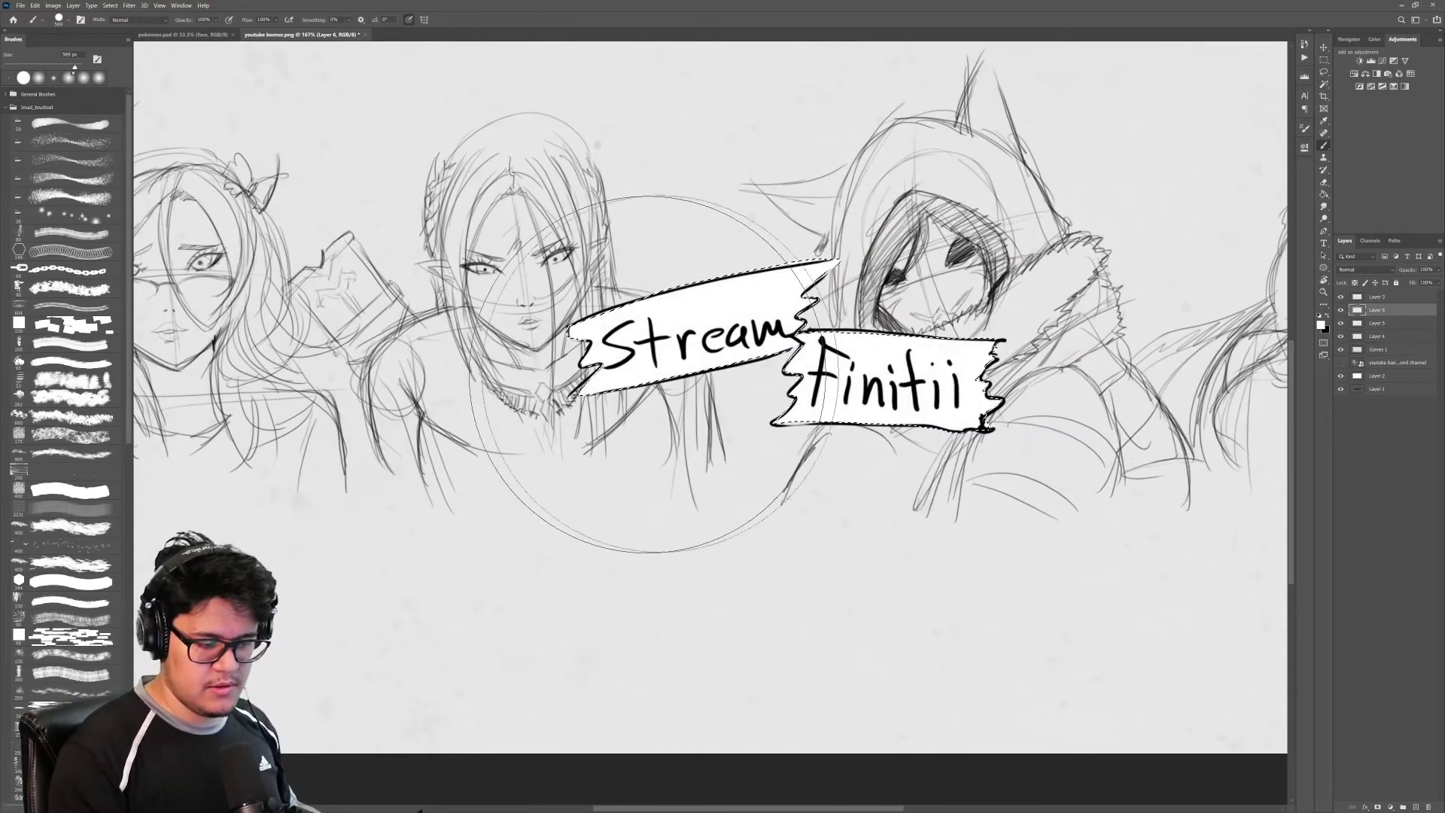
Step: Clean up the edges of the white banner fill with a much smaller eraser and check the fill layer's effect
key(e)
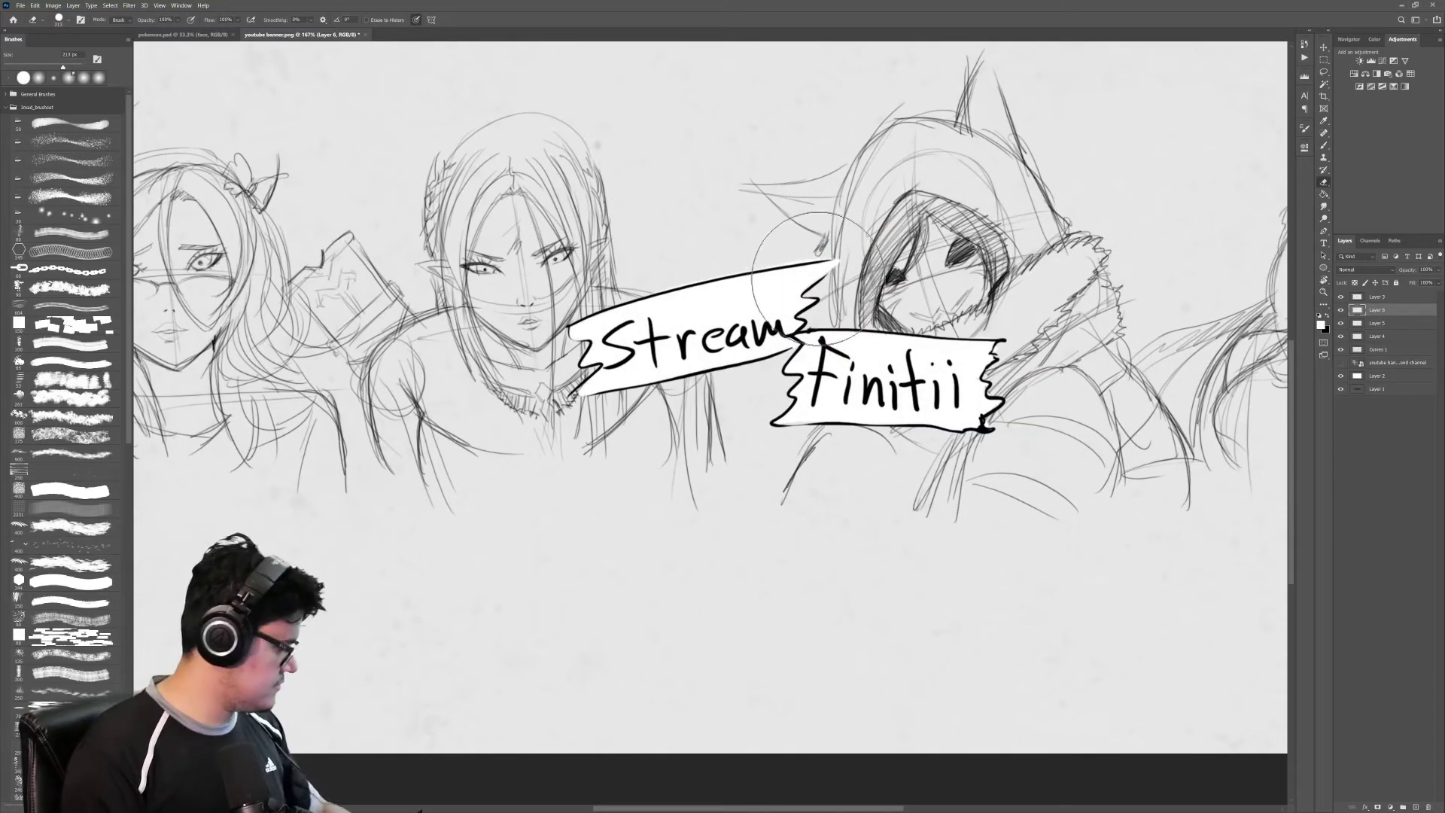
key(bracketleft)
key(bracketleft)
key(bracketleft)
key(bracketleft)
key(bracketleft)
key(bracketleft)
key(bracketleft)
key(bracketleft)
key(bracketleft)
key(bracketleft)
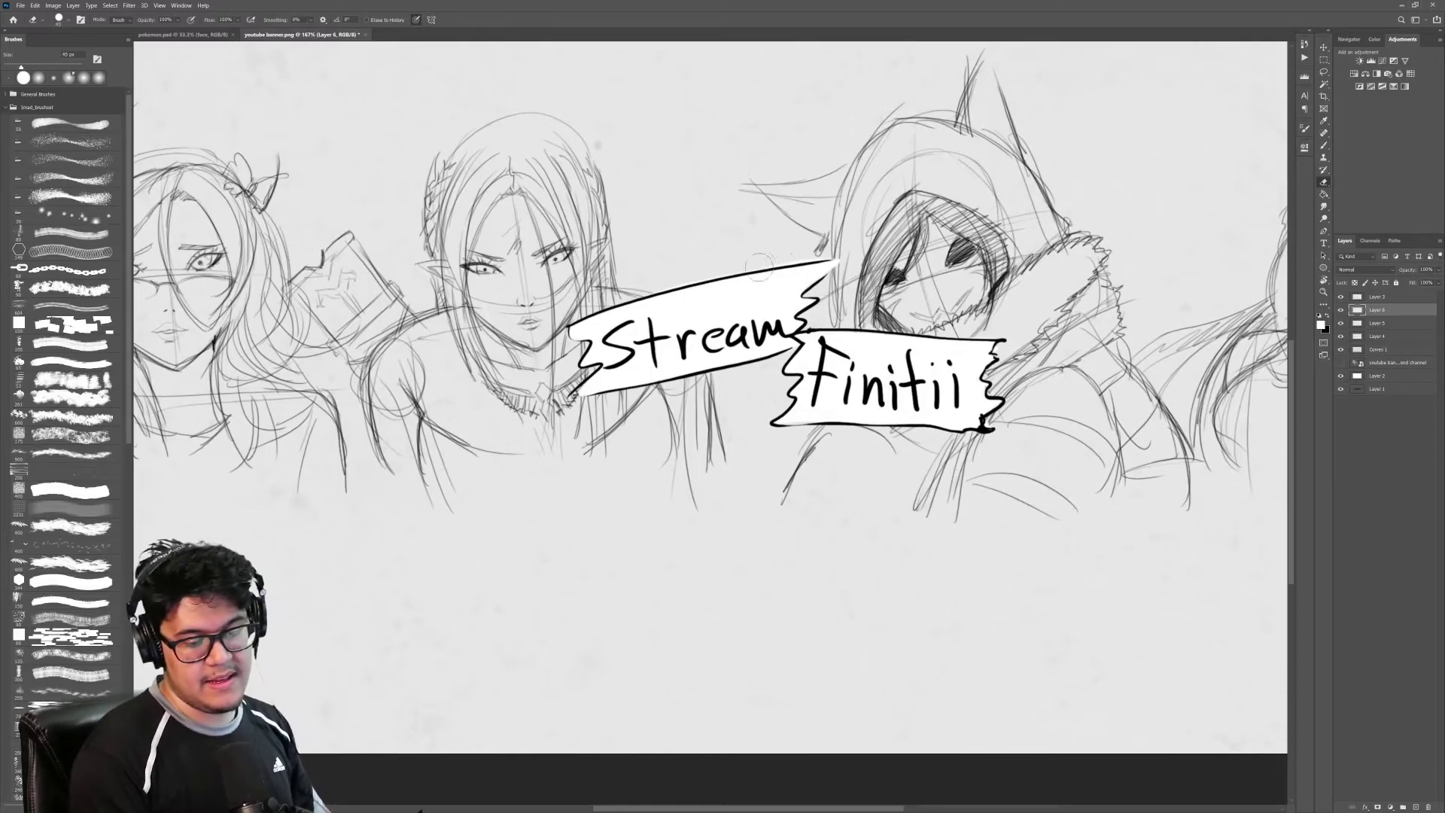
drag(943, 334, 888, 334)
drag(978, 420, 848, 410)
key(z)
drag(820, 346, 866, 383)
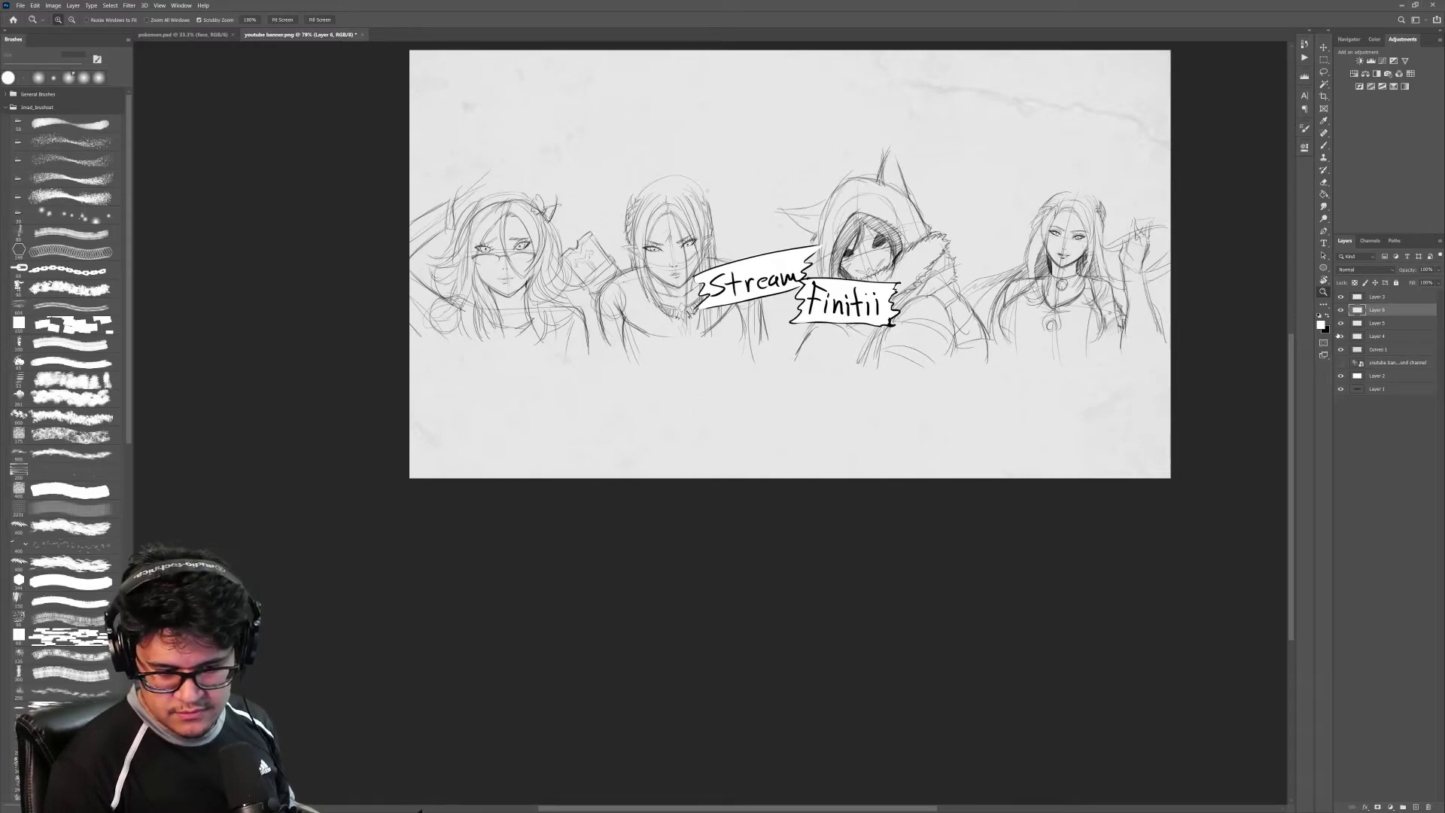
click(1340, 310)
click(1340, 310)
Step: Select the sketch layer directly below the white fill and set up a fine black brush at the fourth portrait's face
click(1376, 323)
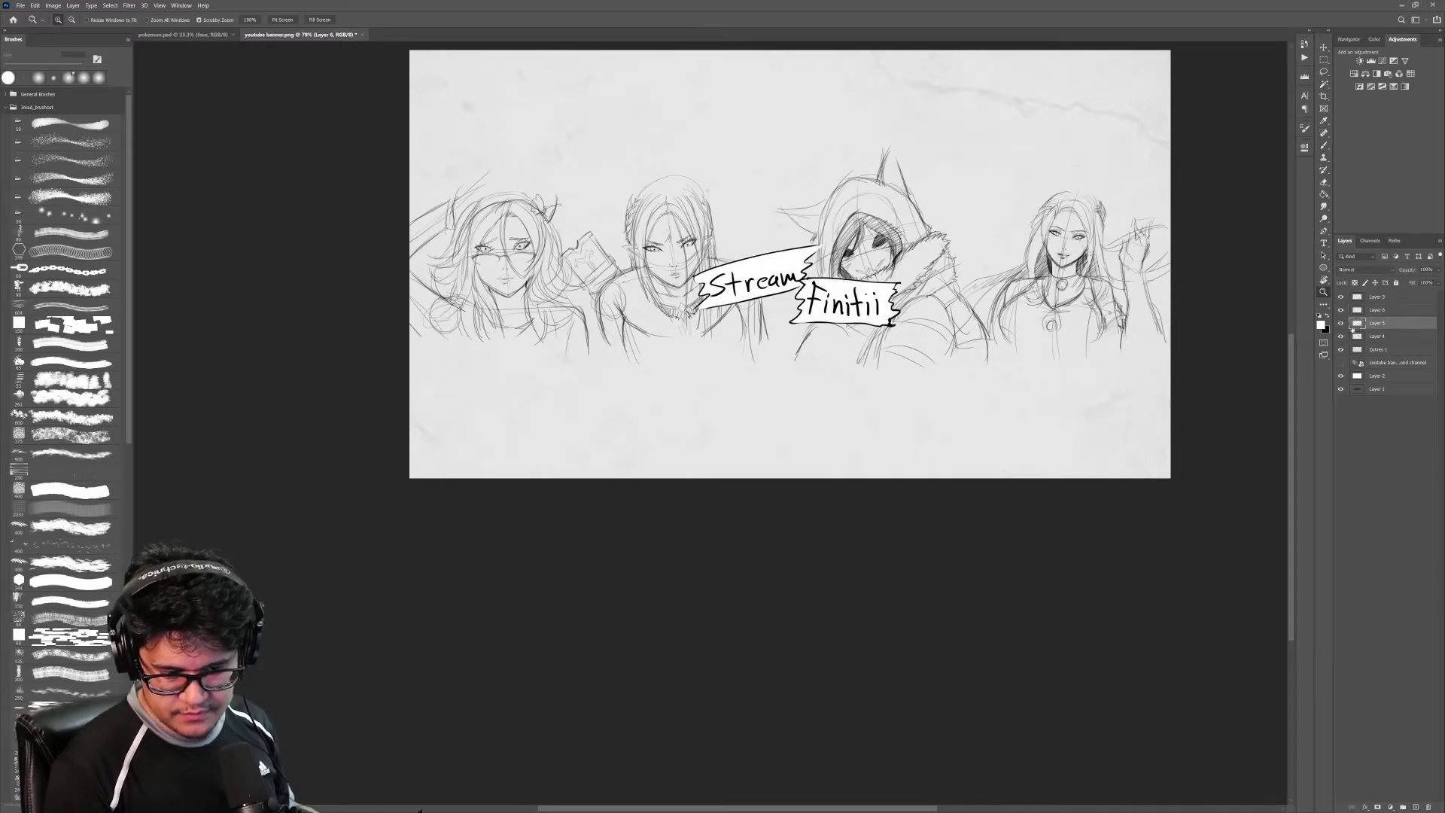
drag(1059, 239, 1120, 233)
key(b)
key(bracketleft)
key(bracketleft)
key(bracketleft)
key(bracketleft)
key(bracketleft)
key(bracketleft)
key(bracketleft)
key(bracketleft)
key(bracketleft)
key(bracketleft)
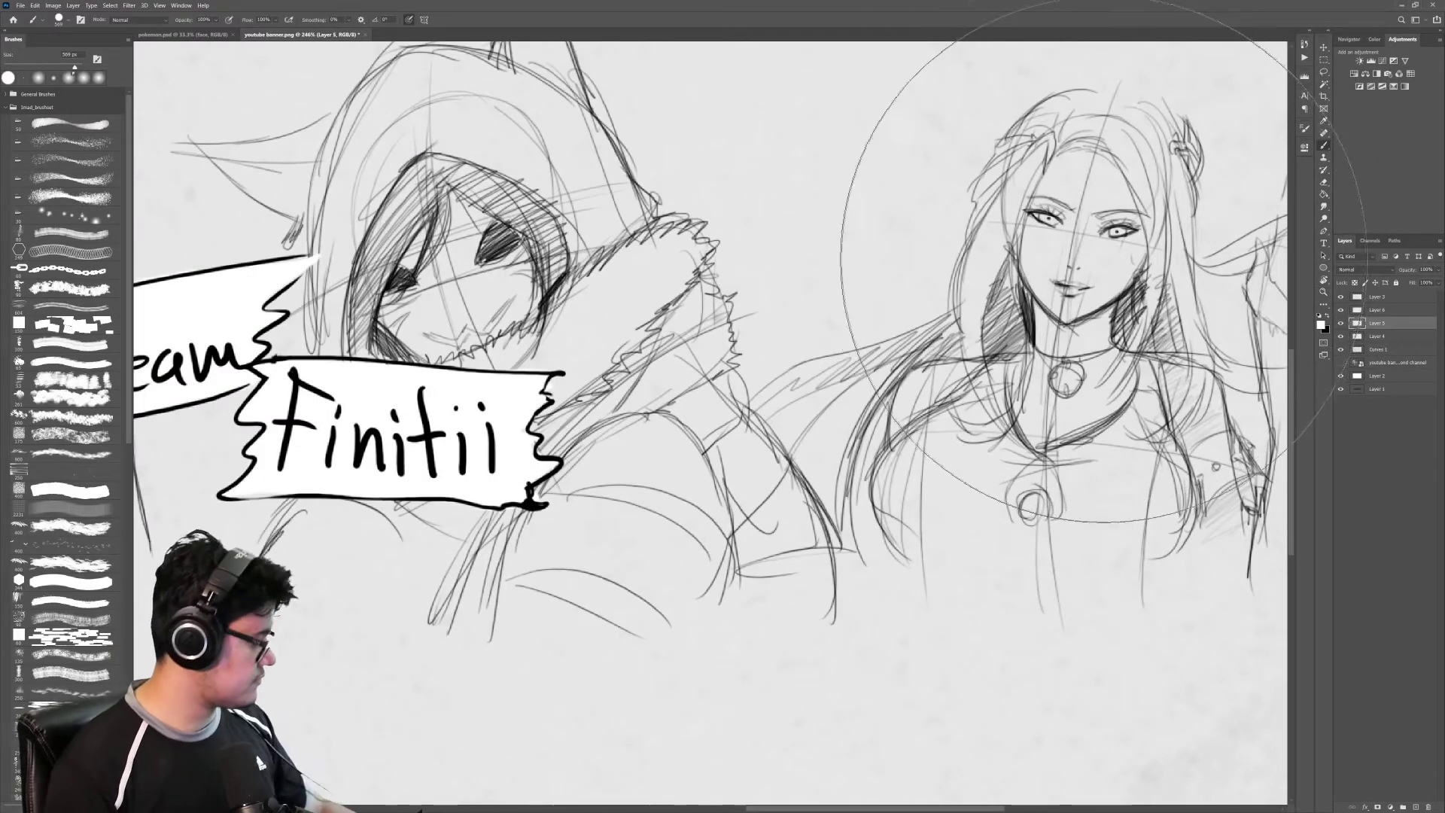
key(bracketleft)
key(bracketleft)
key(bracketleft)
key(bracketleft)
key(bracketleft)
key(bracketleft)
key(bracketleft)
key(bracketleft)
key(bracketleft)
key(bracketleft)
key(bracketleft)
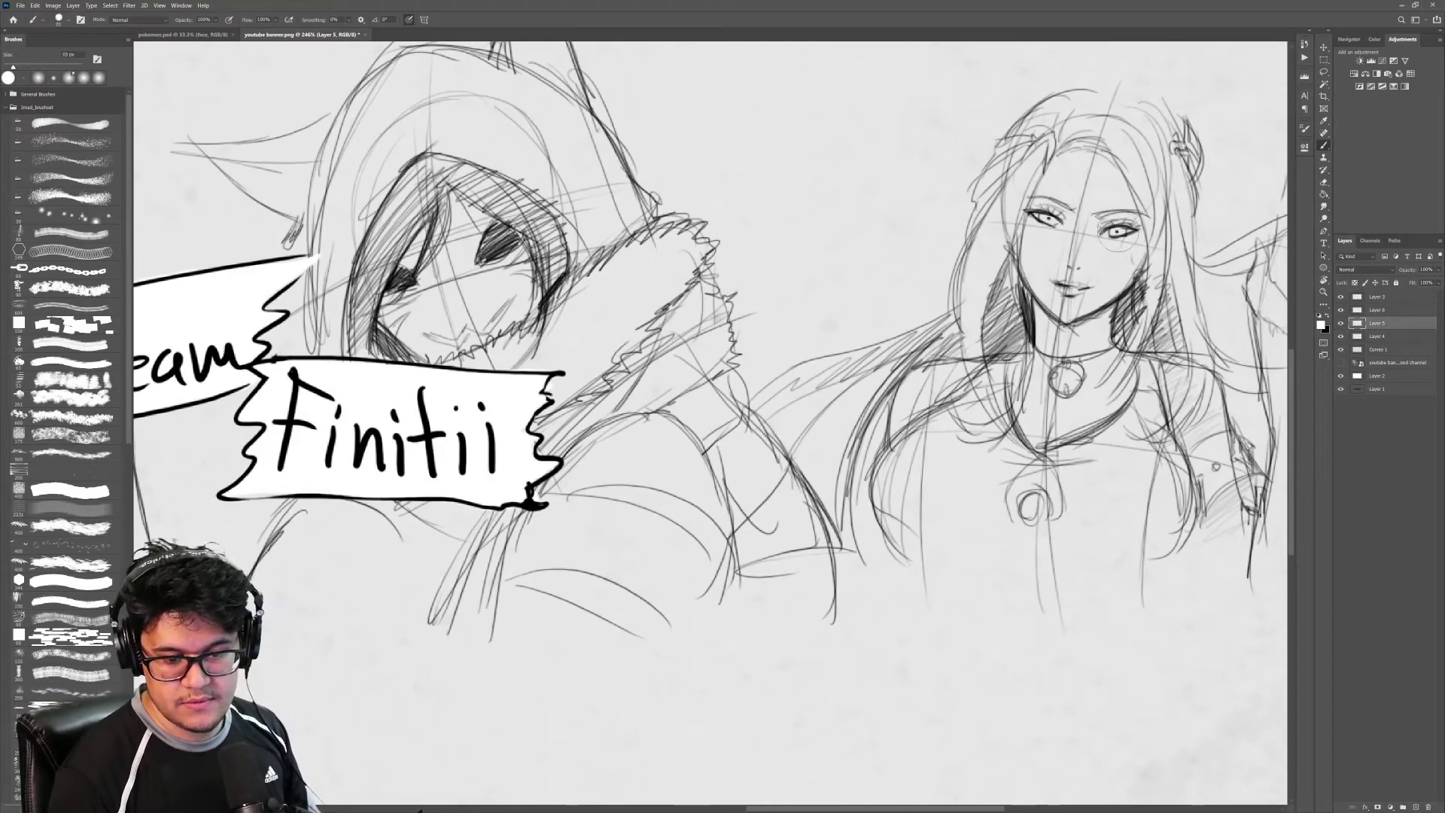
key(bracketright)
key(bracketright)
key(x)
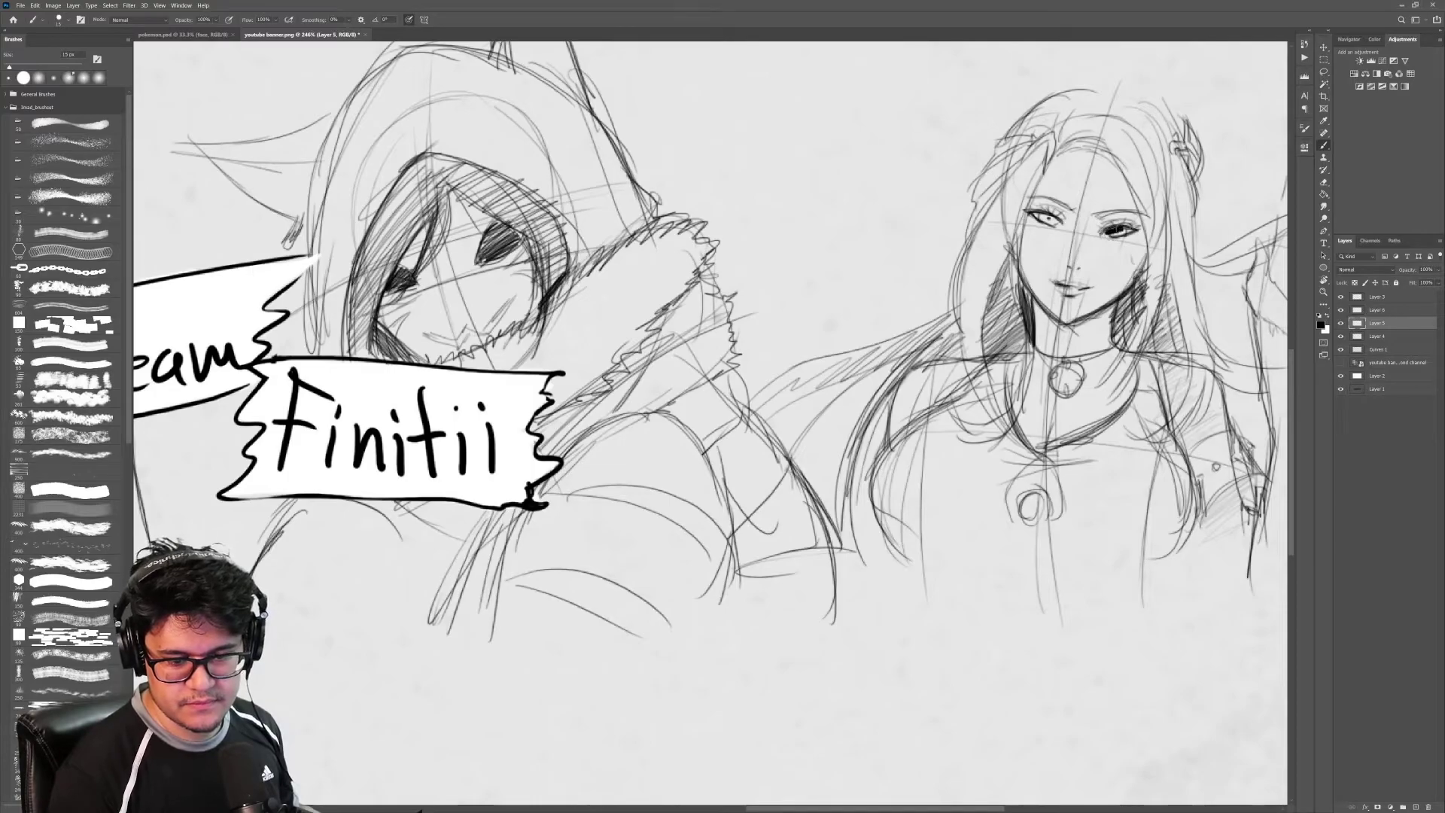
key(z)
click(1151, 262)
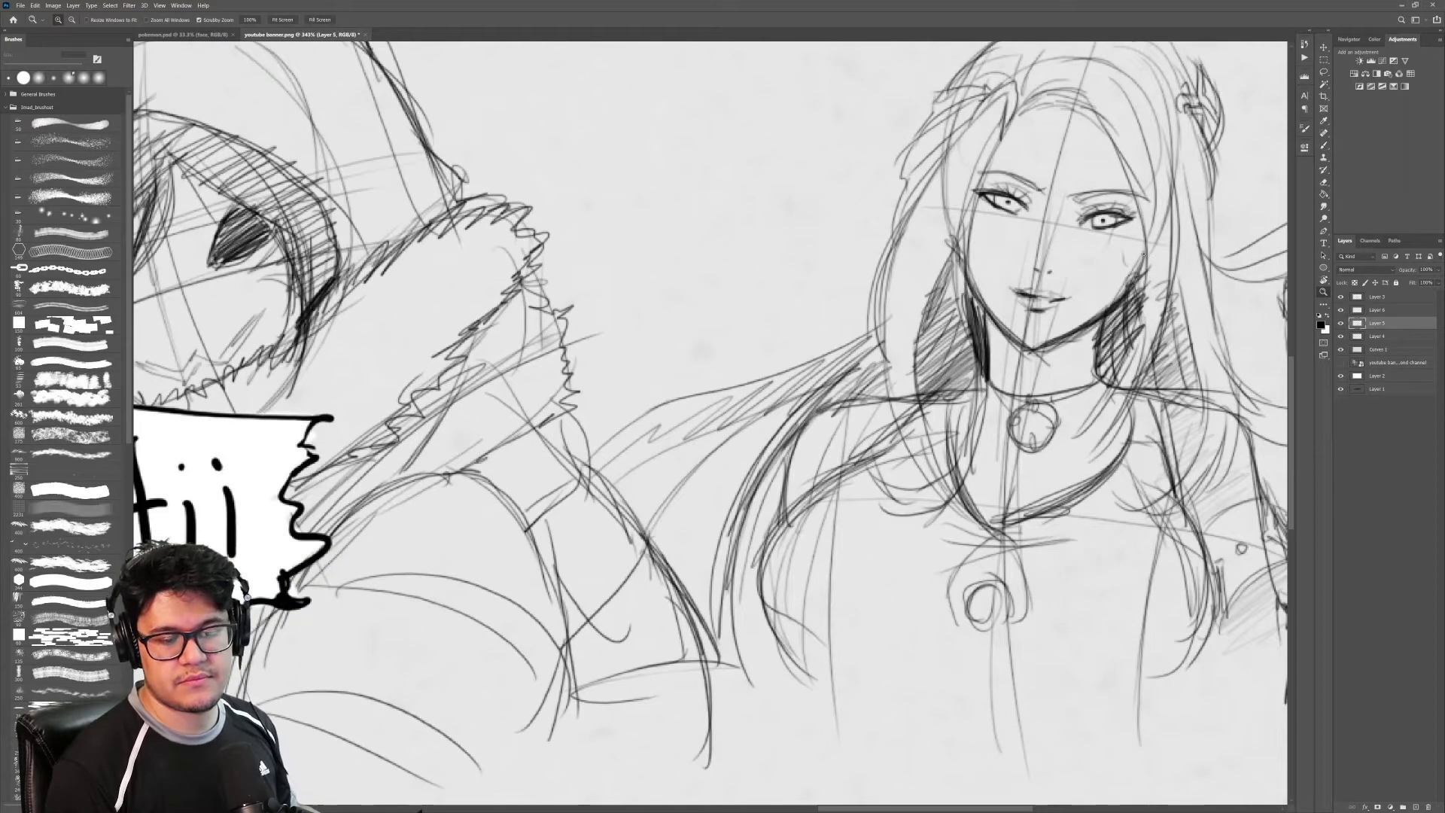
key(b)
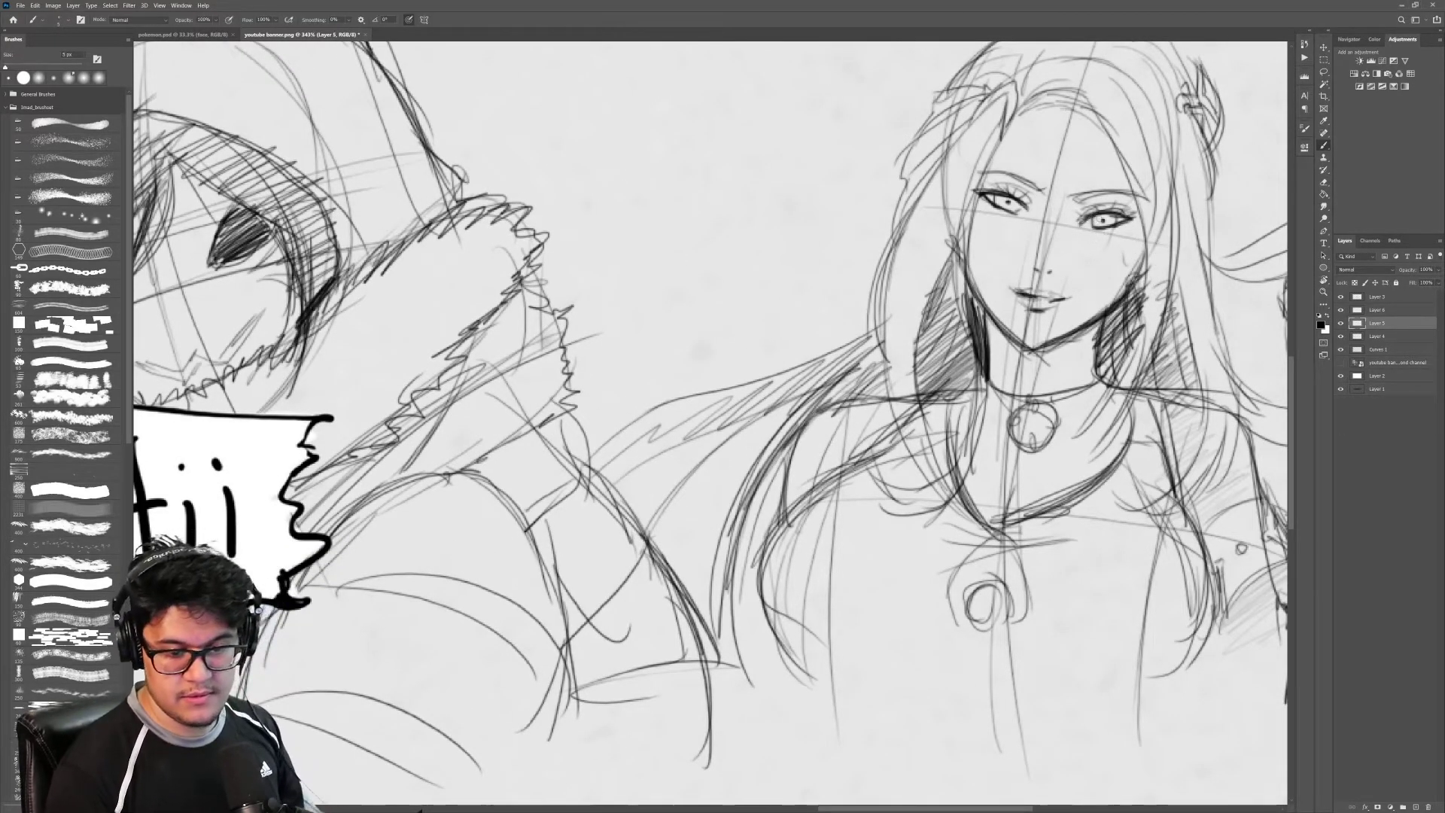
Step: Try darkening both eyes of the fourth portrait, and undo the strokes
mouse_move(1092, 216)
mouse_down()
mouse_move(1115, 222)
mouse_move(1098, 224)
mouse_up()
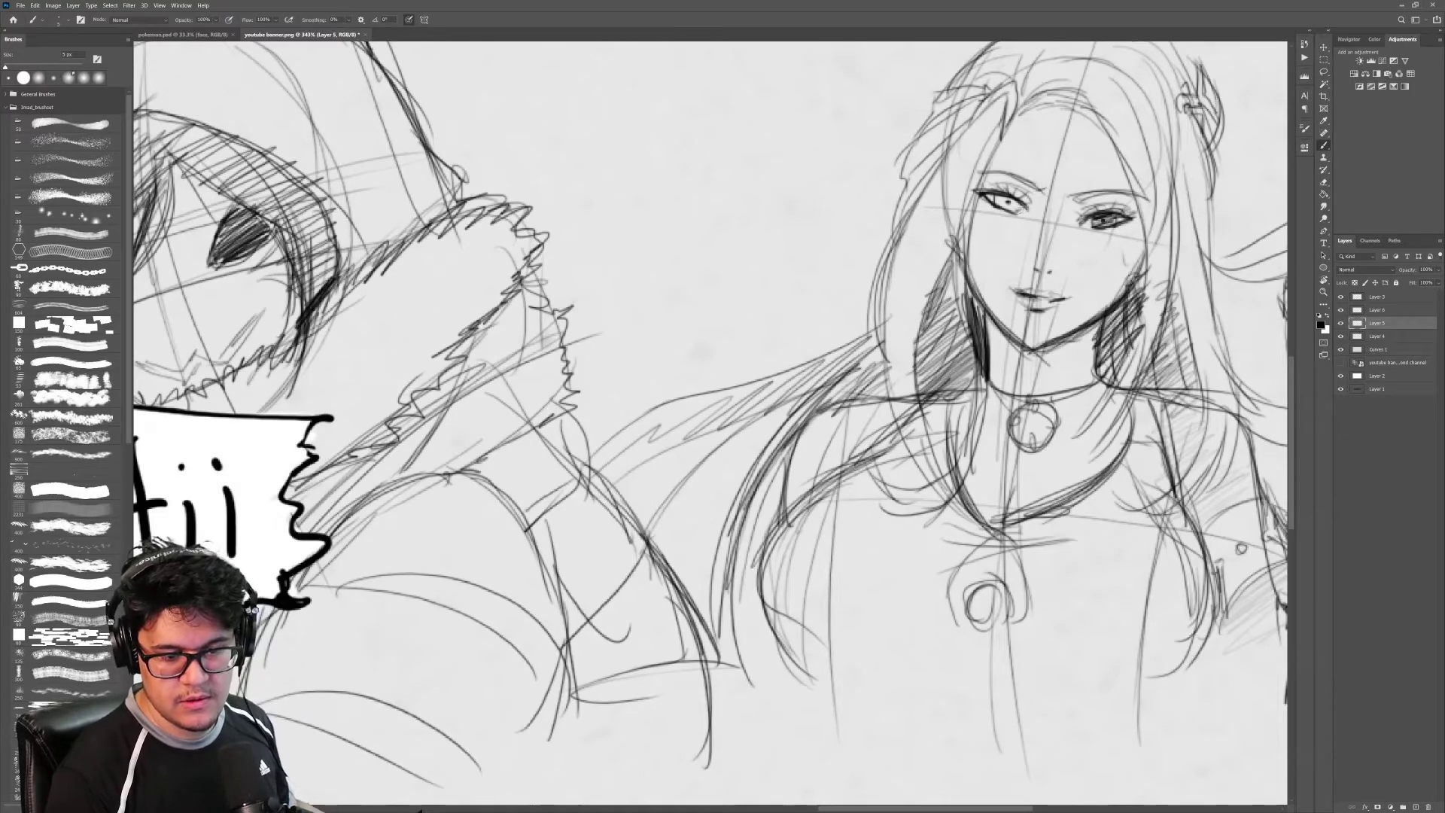
drag(1007, 201, 1002, 199)
key(z)
mouse_move(1092, 207)
mouse_down()
mouse_move(1039, 259)
mouse_move(1031, 316)
mouse_up()
key(ctrl+z)
key(ctrl+z)
Step: Darken the pupils of the fourth portrait with small black dots
drag(1159, 212, 1219, 211)
key(b)
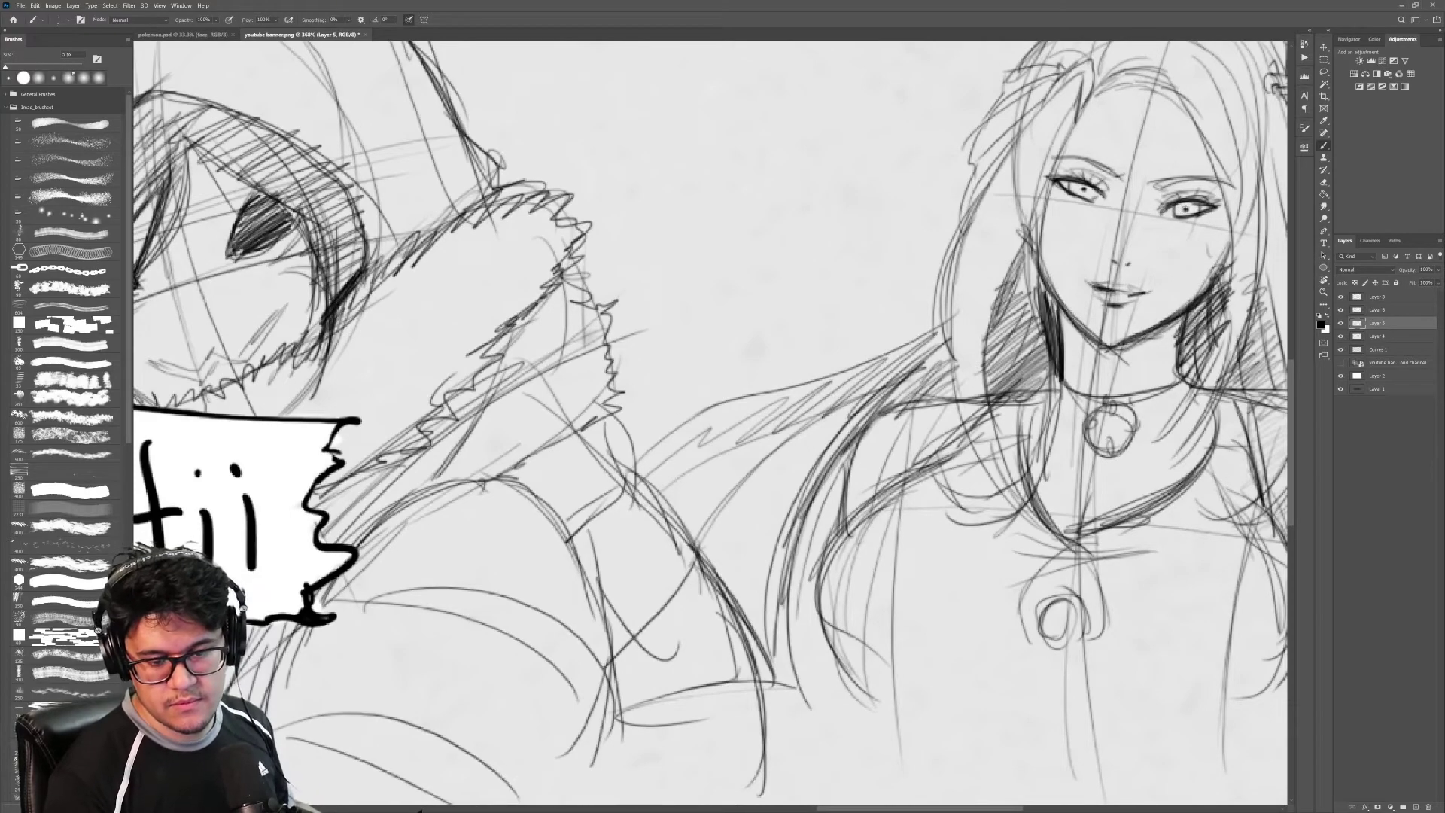
click(1185, 209)
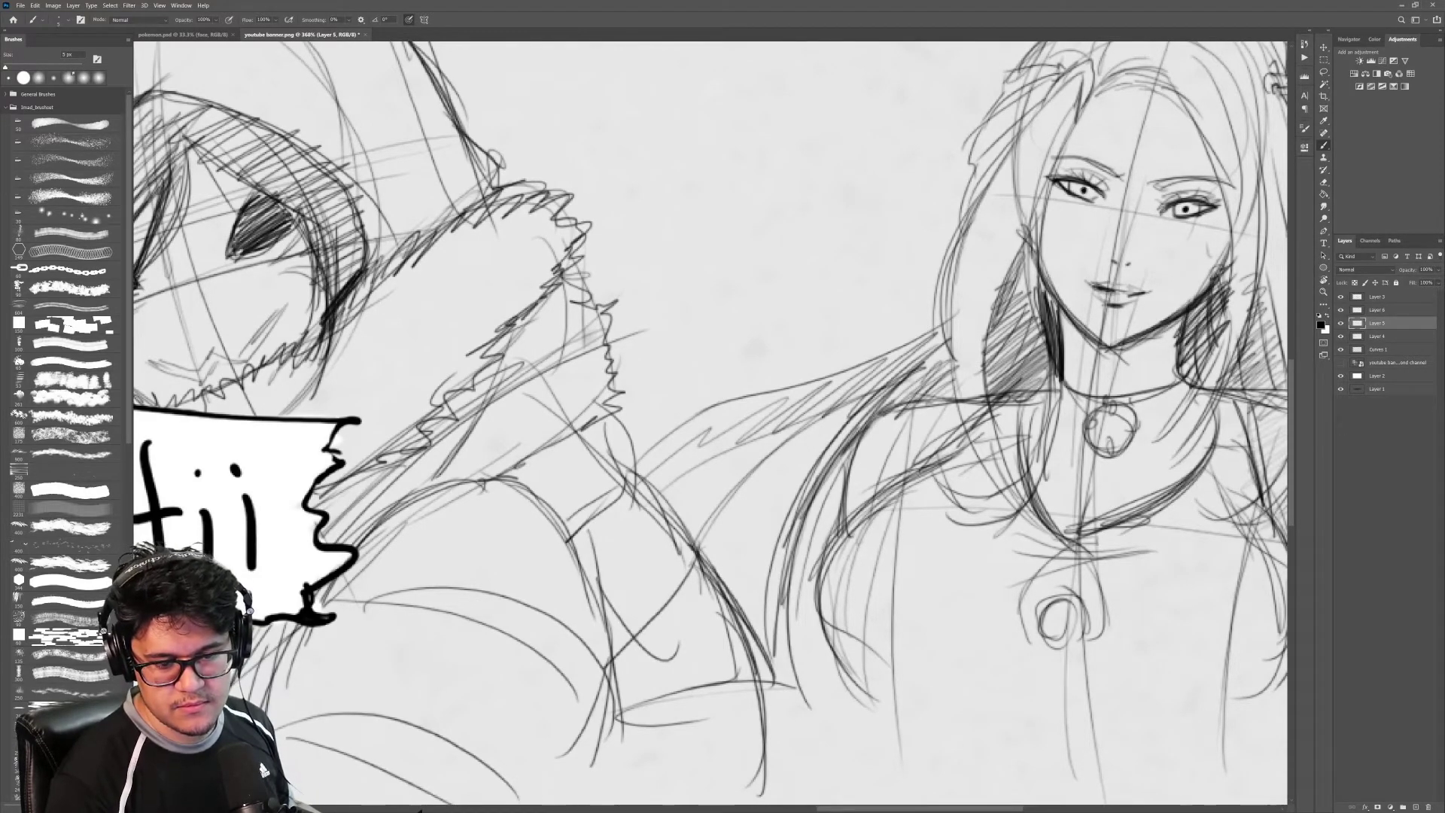
Step: Darken the eye lines of the leftmost portrait with the fine black brush, rotating the canvas for the strokes
key(z)
mouse_move(1140, 269)
mouse_down()
mouse_move(1032, 335)
mouse_move(965, 332)
mouse_up()
mouse_move(703, 226)
mouse_down()
mouse_move(809, 226)
mouse_move(628, 219)
mouse_up()
key(b)
key(r)
key(b)
mouse_move(525, 363)
mouse_down()
mouse_move(455, 422)
mouse_move(490, 411)
mouse_move(467, 420)
mouse_up()
drag(496, 377, 544, 345)
mouse_move(616, 197)
mouse_down()
mouse_move(607, 272)
mouse_move(601, 256)
mouse_move(642, 226)
mouse_move(630, 161)
mouse_move(617, 194)
mouse_up()
key(z)
drag(711, 246, 609, 246)
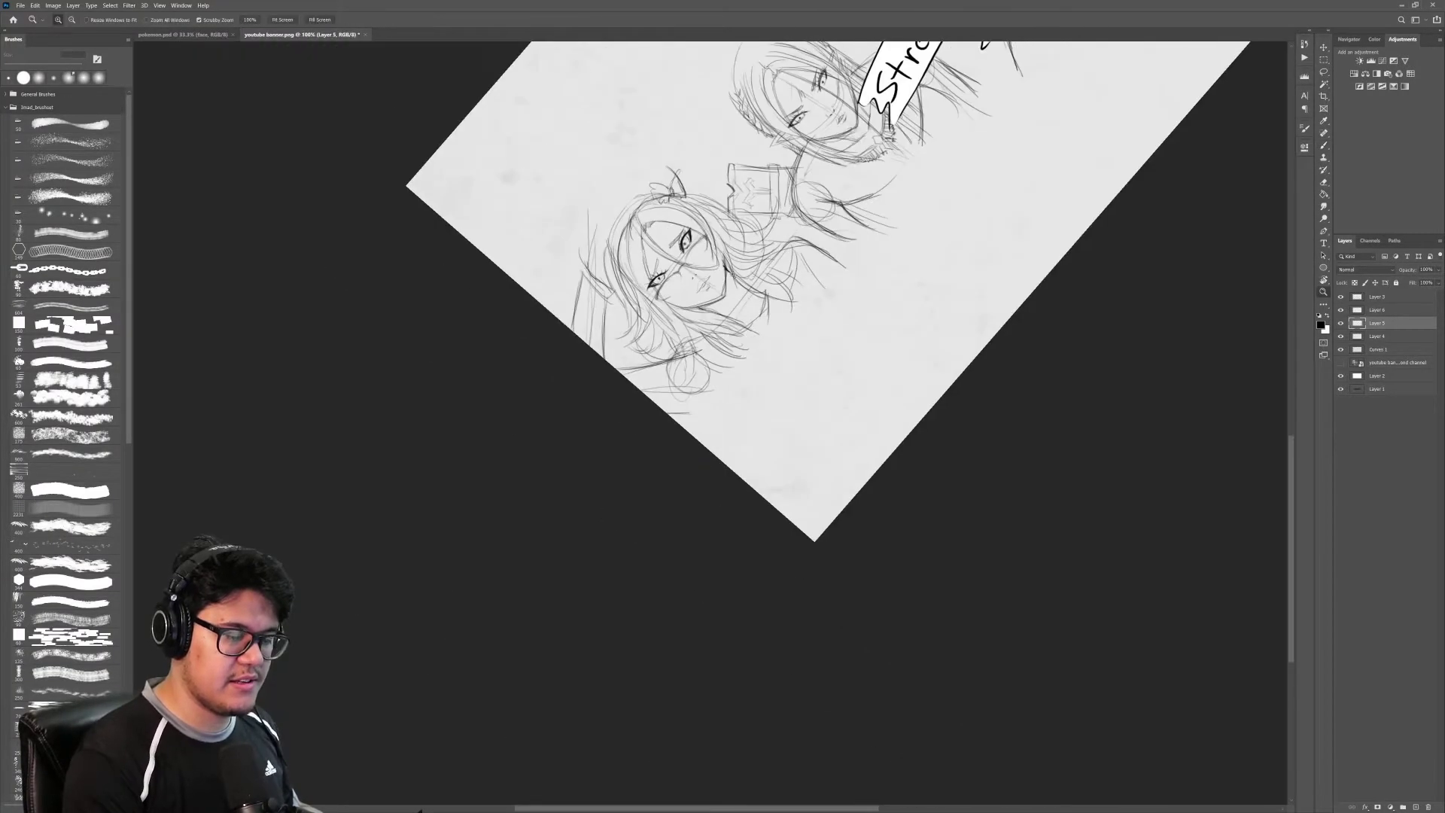
Step: Reinforce the second portrait's shoulder, arm and outer hair contours with darker black strokes
drag(881, 316, 775, 311)
drag(891, 339, 833, 350)
drag(845, 244, 941, 245)
key(r)
drag(930, 341, 889, 574)
drag(700, 401, 745, 401)
key(b)
mouse_move(598, 365)
mouse_down()
mouse_move(603, 434)
mouse_move(628, 325)
mouse_move(684, 311)
mouse_move(672, 218)
mouse_move(707, 171)
mouse_up()
drag(820, 183, 829, 313)
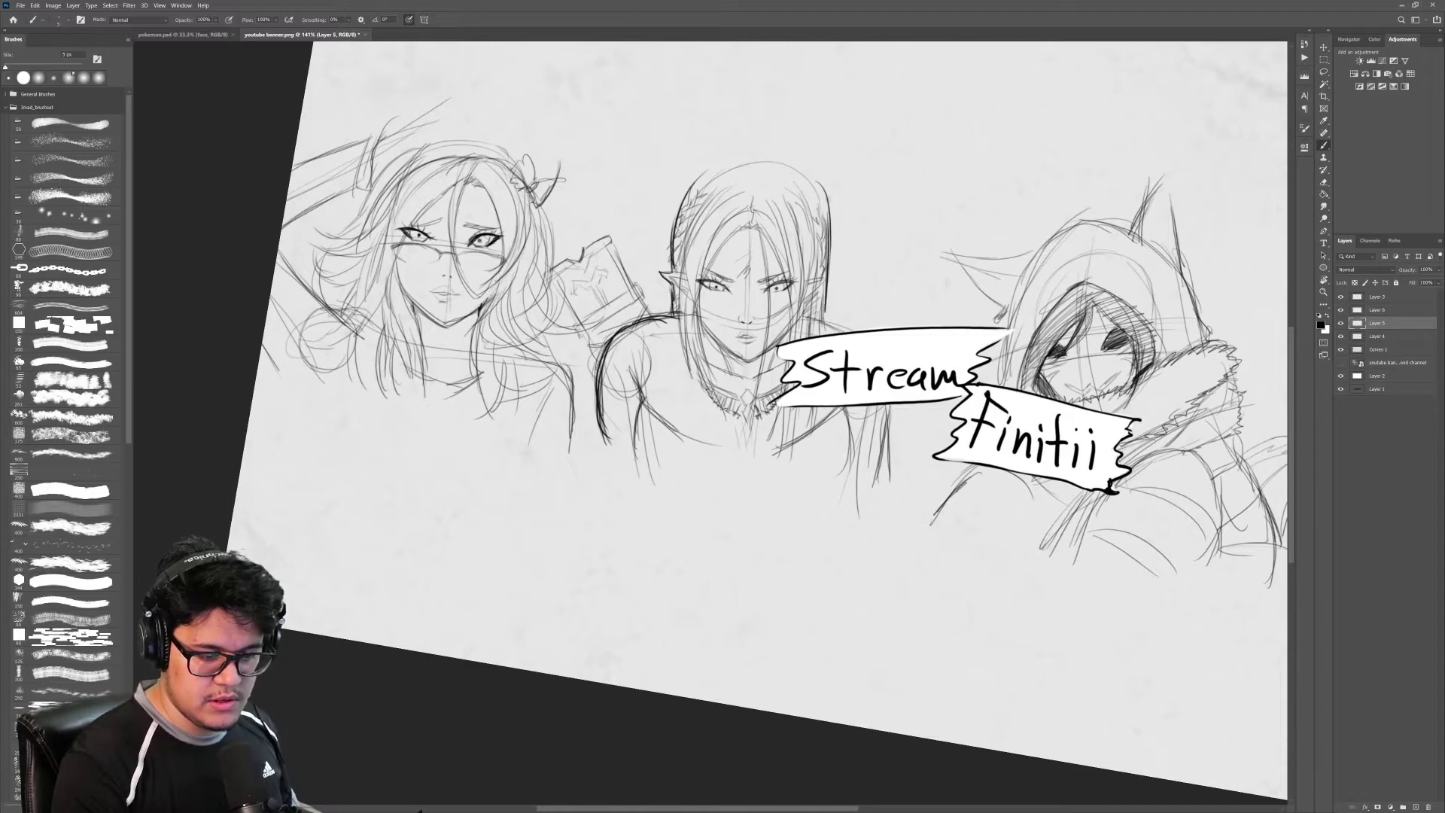
Step: Reinforce the hooded character's hood, fur collar, cloak and arm outlines with darker black strokes
drag(885, 406, 606, 327)
drag(724, 271, 724, 301)
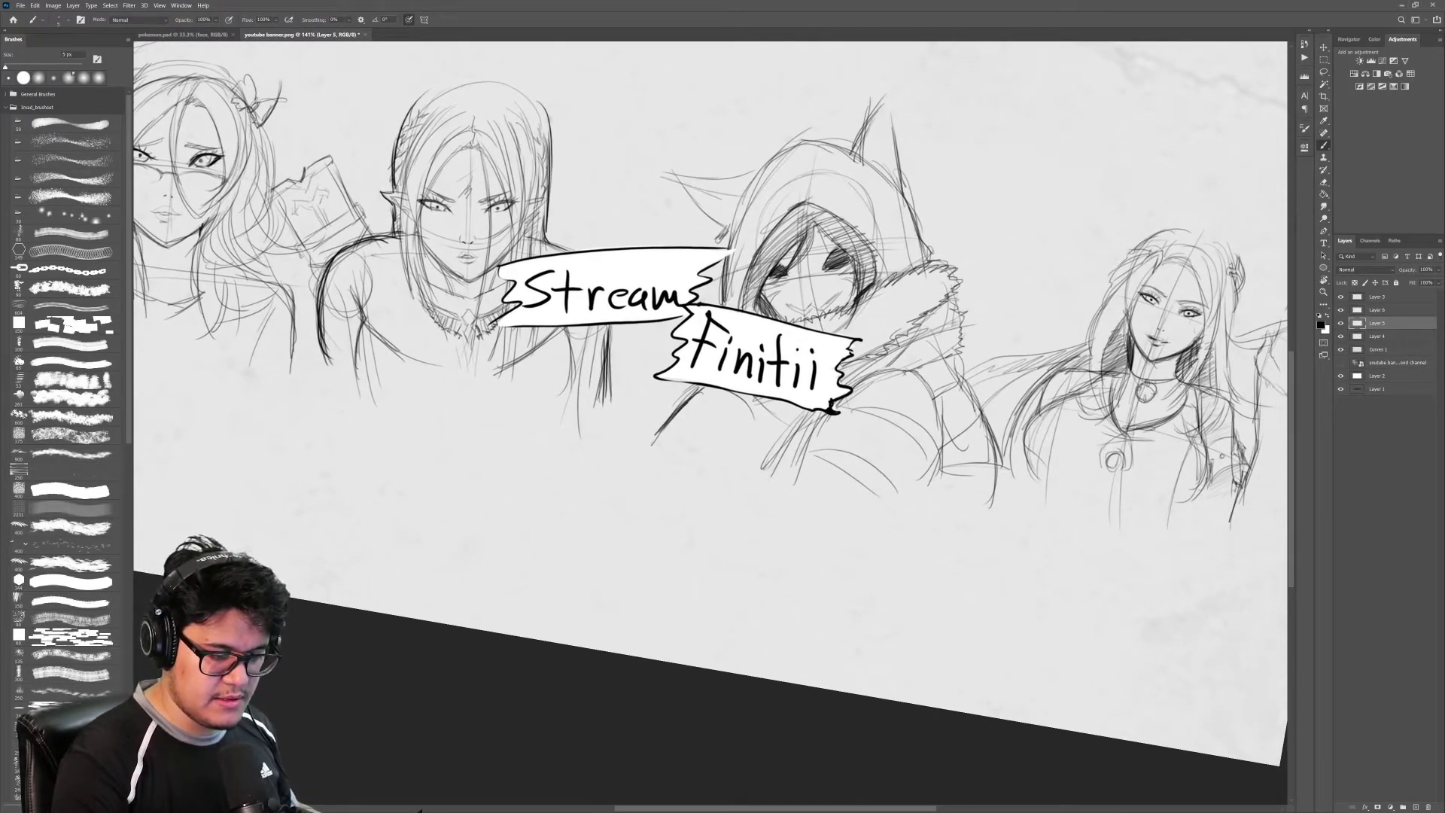
mouse_move(722, 230)
mouse_down()
mouse_move(670, 167)
mouse_move(735, 177)
mouse_move(804, 138)
mouse_up()
drag(964, 371, 871, 316)
drag(714, 359, 675, 411)
drag(713, 362, 691, 386)
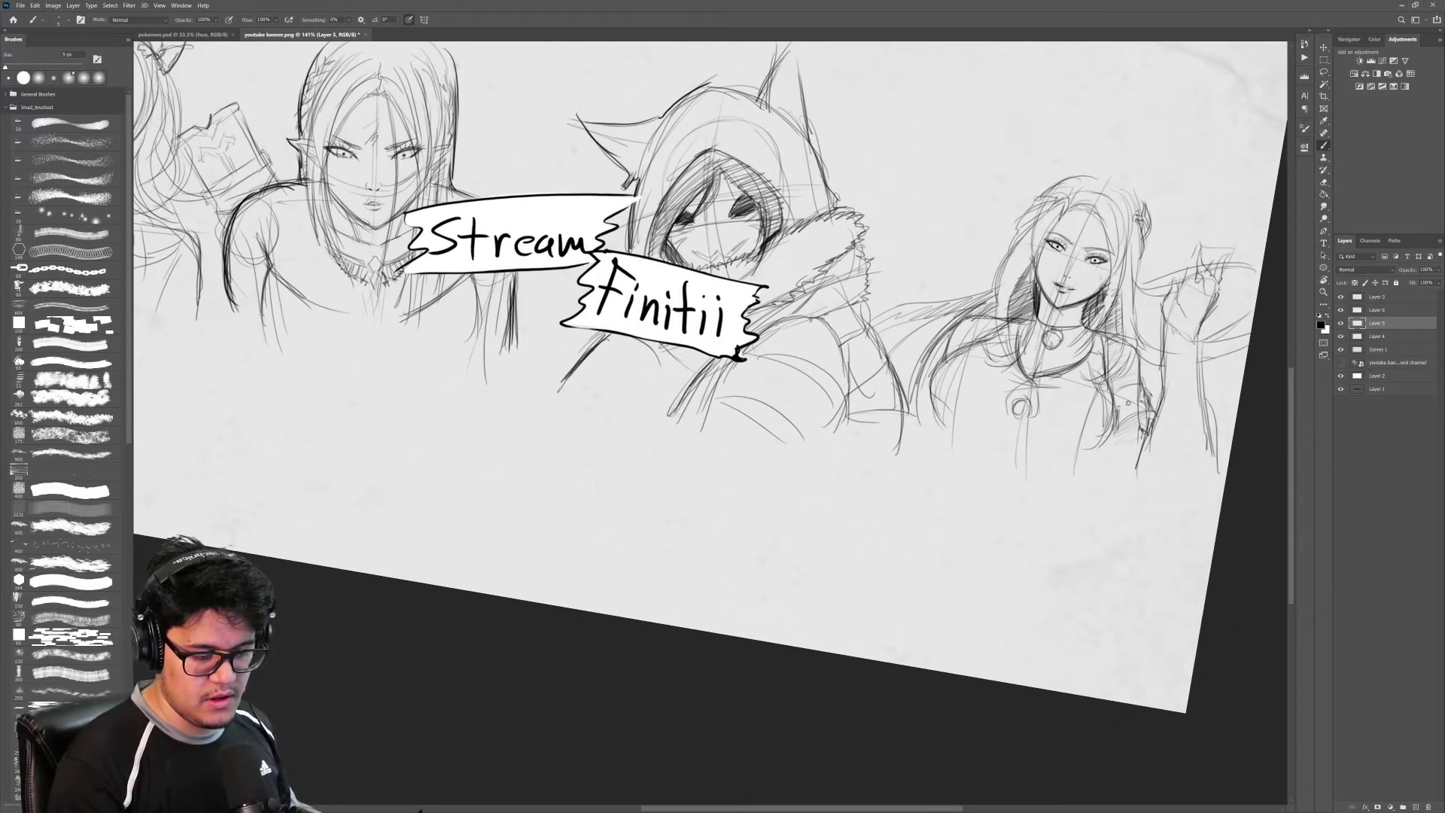
mouse_move(754, 330)
mouse_down()
mouse_move(793, 314)
mouse_move(870, 335)
mouse_move(903, 474)
mouse_up()
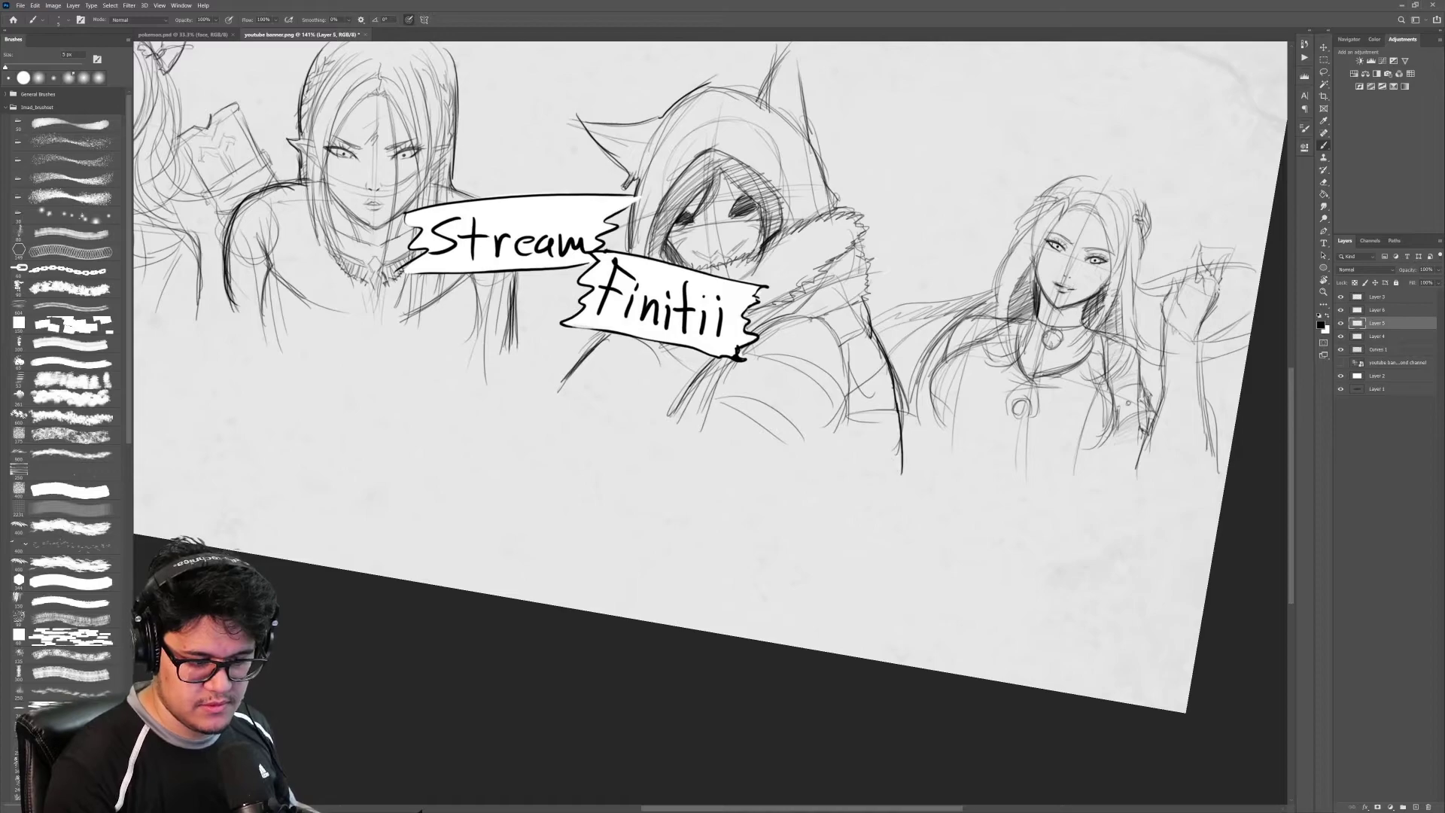
mouse_move(868, 302)
mouse_down()
mouse_move(854, 209)
mouse_move(820, 173)
mouse_move(787, 60)
mouse_move(761, 89)
mouse_move(701, 78)
mouse_up()
Step: Reinforce the outer hair and head contours of the fourth portrait with darker black strokes
drag(837, 355, 592, 381)
key(r)
drag(933, 519, 950, 465)
drag(688, 427, 715, 459)
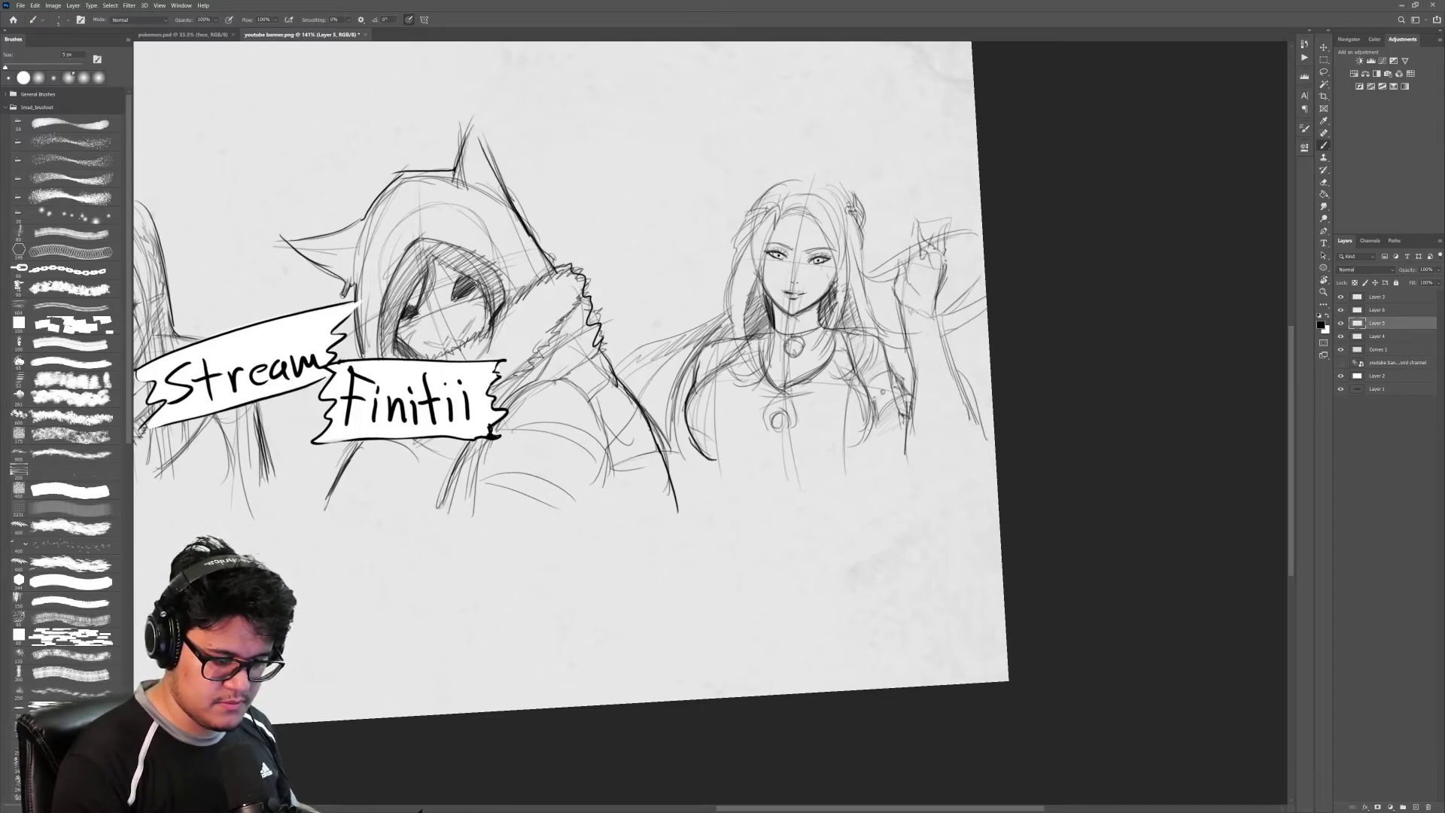
drag(742, 250, 727, 335)
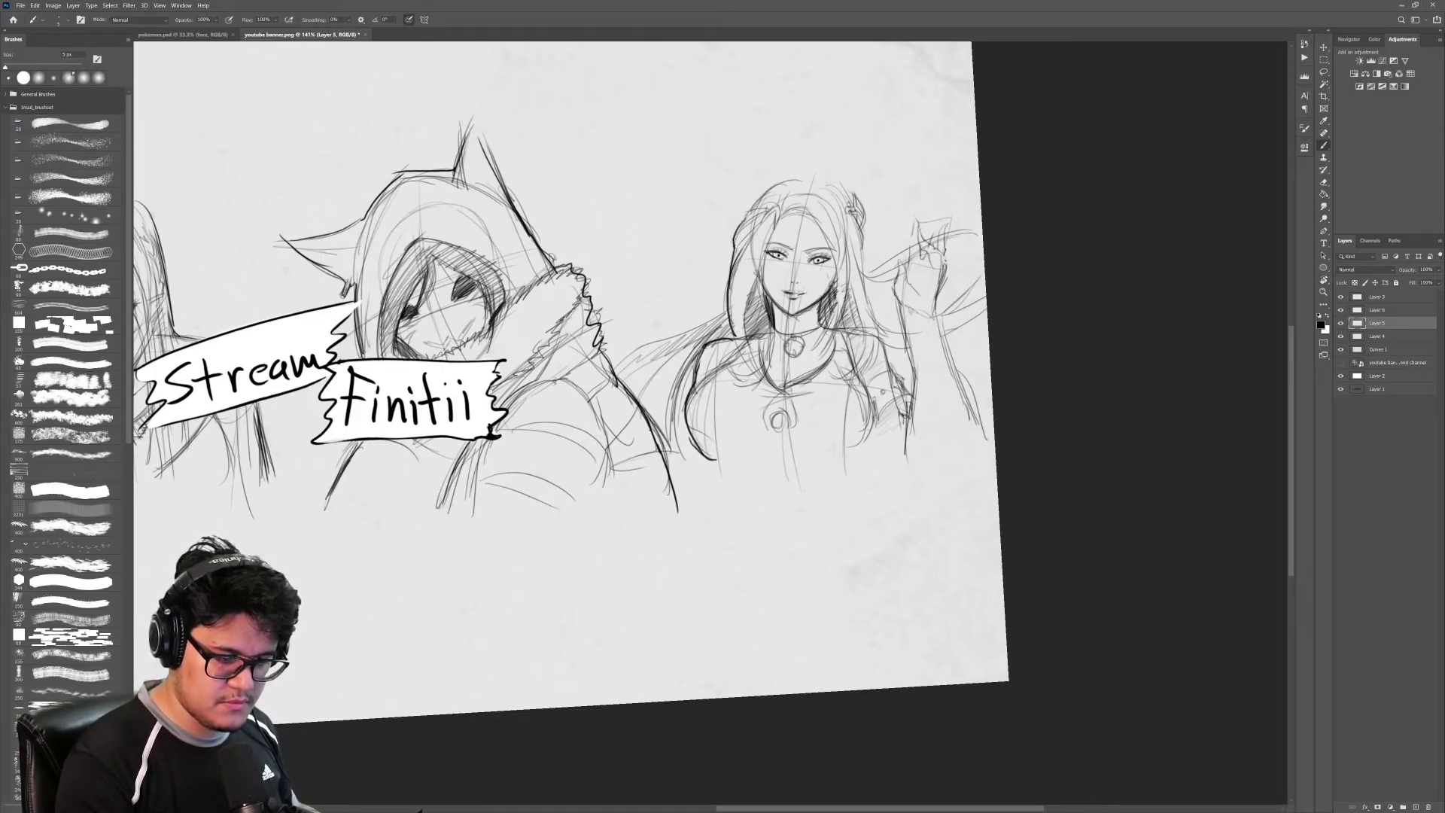
mouse_move(736, 230)
mouse_down()
mouse_move(811, 171)
mouse_move(862, 238)
mouse_move(870, 321)
mouse_up()
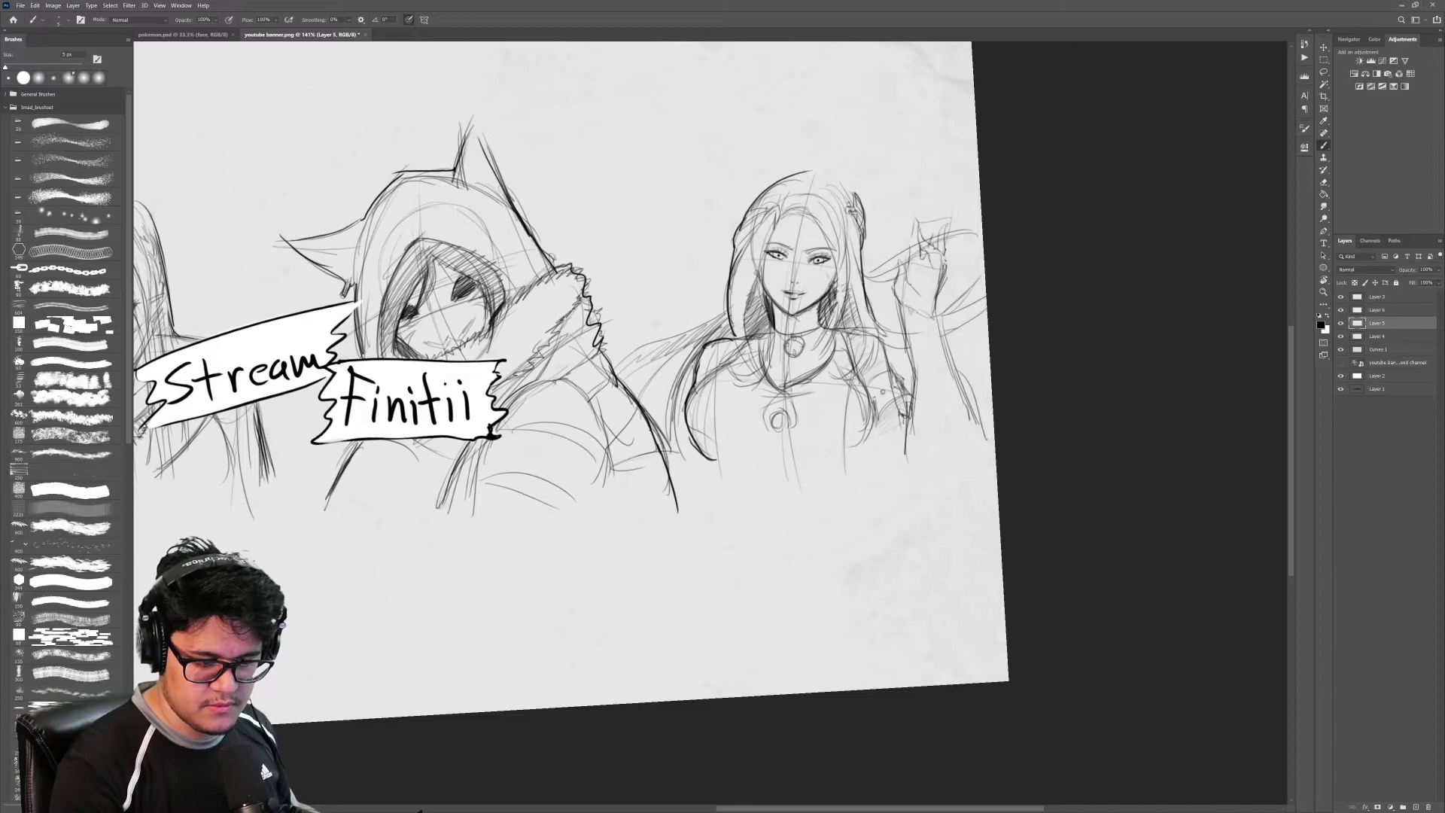
Step: Darken the fourth portrait's raised arm, long hair lock, shoulder and flowing cape lines
drag(977, 288, 912, 376)
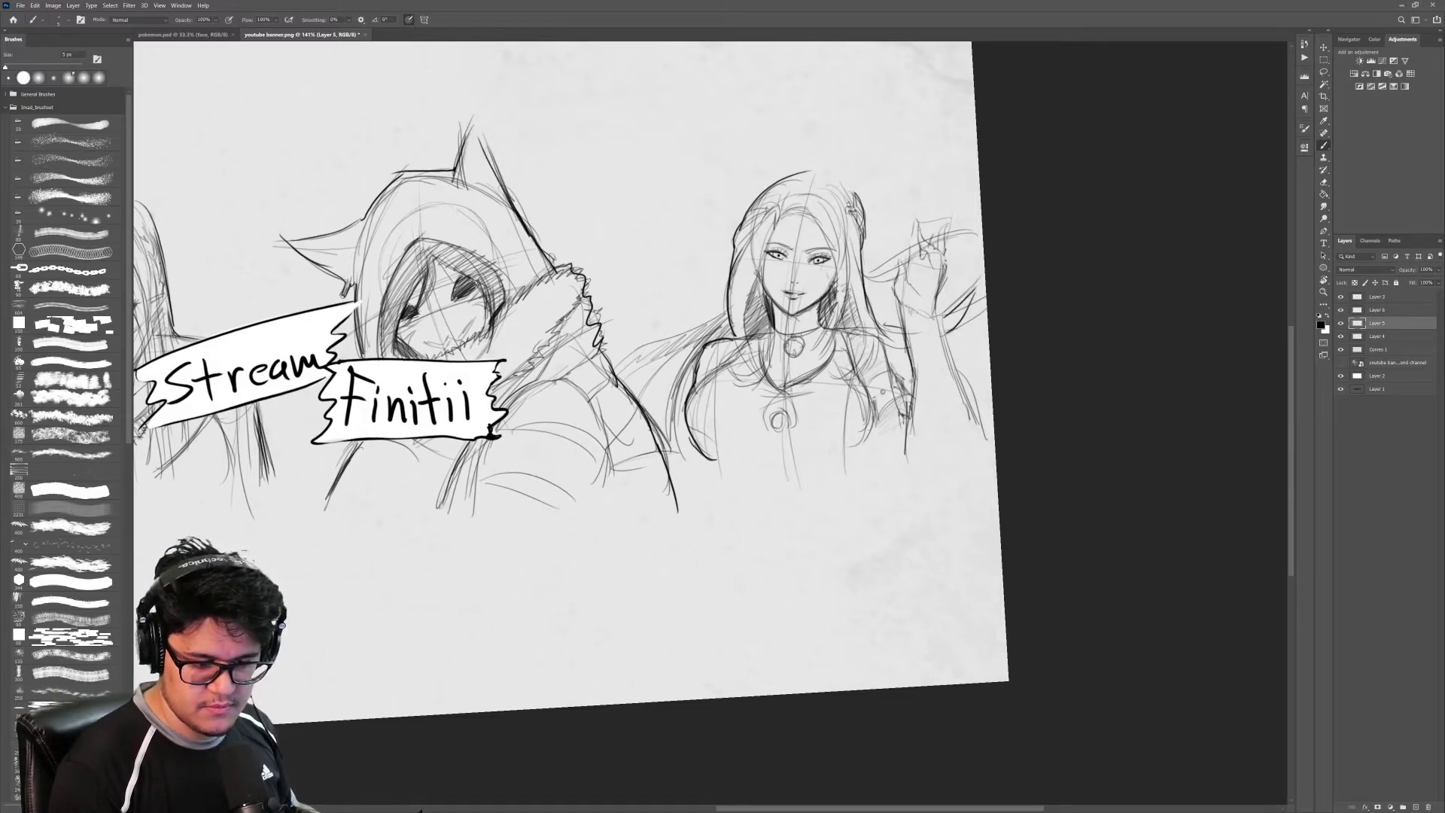
drag(900, 311, 908, 399)
mouse_move(879, 349)
mouse_down()
mouse_move(903, 388)
mouse_move(853, 455)
mouse_up()
drag(691, 407, 741, 343)
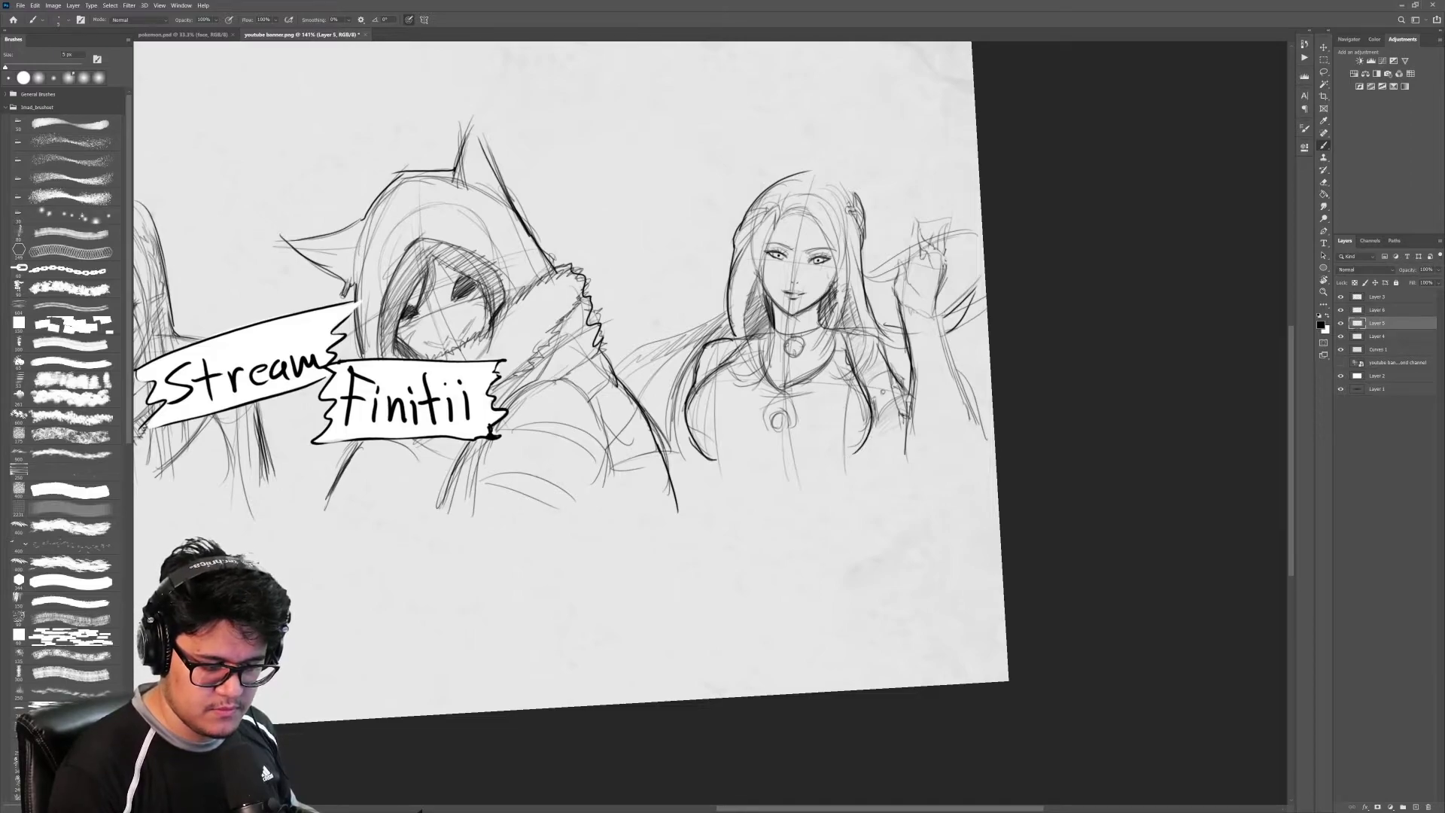
drag(945, 349, 974, 449)
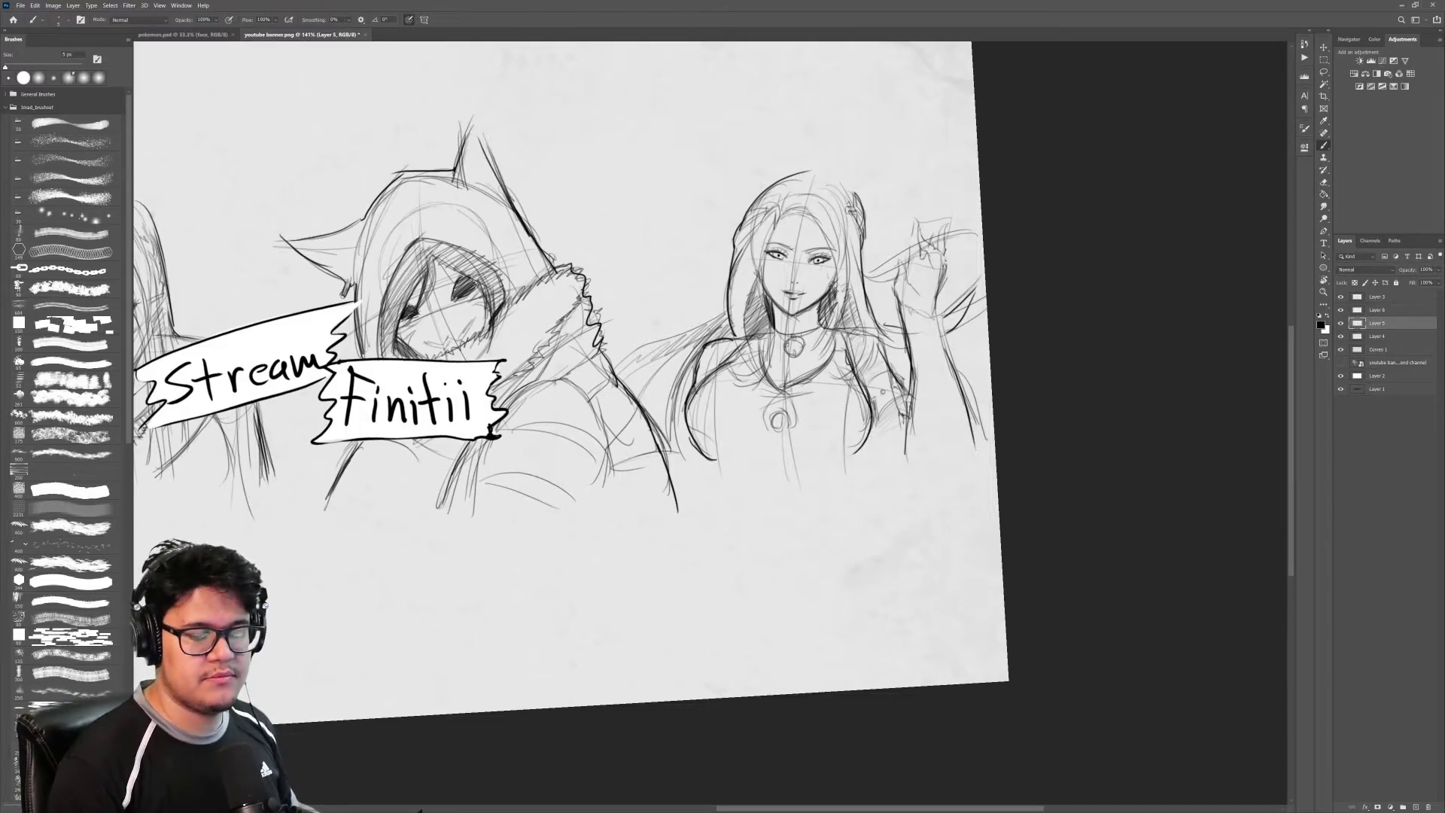
drag(658, 342, 724, 315)
Step: Review the whole banner to check the balance of the reinforced outlines across all four portraits
key(z)
drag(734, 384, 678, 383)
mouse_move(767, 324)
mouse_down()
mouse_move(816, 325)
mouse_move(777, 375)
mouse_move(786, 402)
mouse_up()
key(z)
drag(753, 435, 694, 435)
drag(781, 464, 1015, 279)
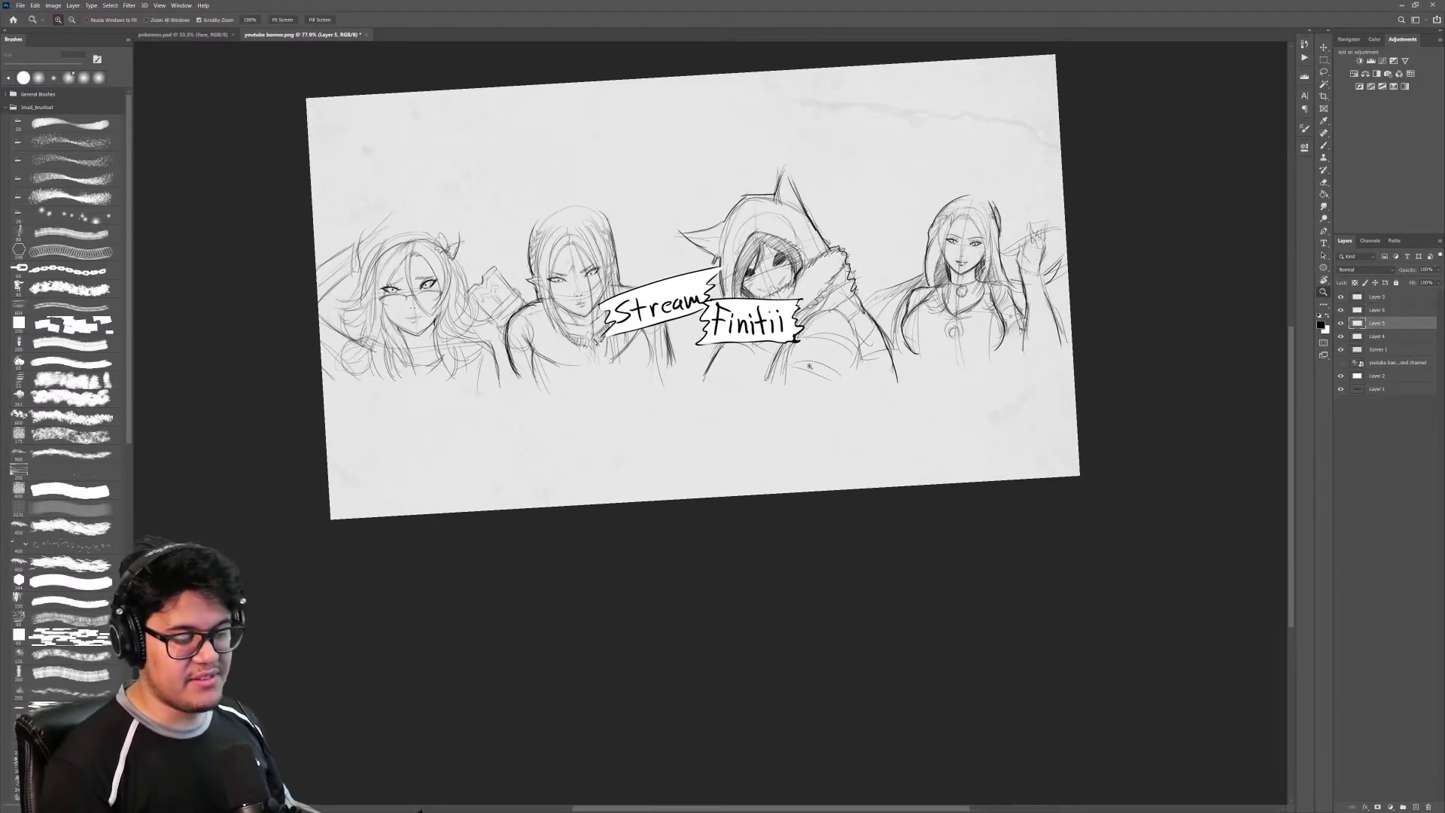
scroll(809, 367, up, 2)
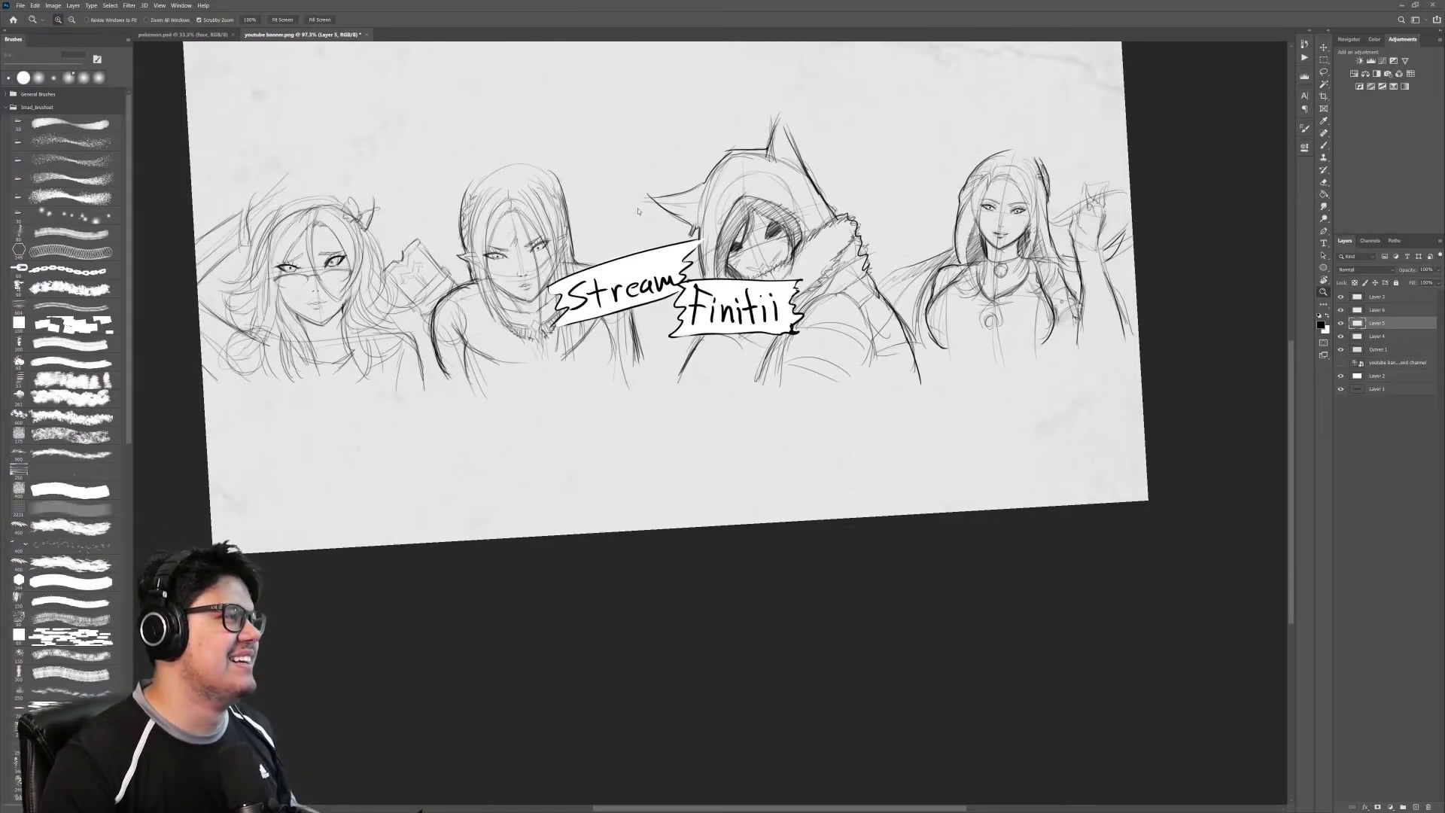
Step: Reset the canvas rotation so that the banner sits upright with all four portraits in view
drag(651, 229, 708, 365)
mouse_move(806, 322)
mouse_down()
mouse_move(760, 322)
mouse_move(781, 322)
mouse_up()
key(r)
drag(781, 322, 787, 327)
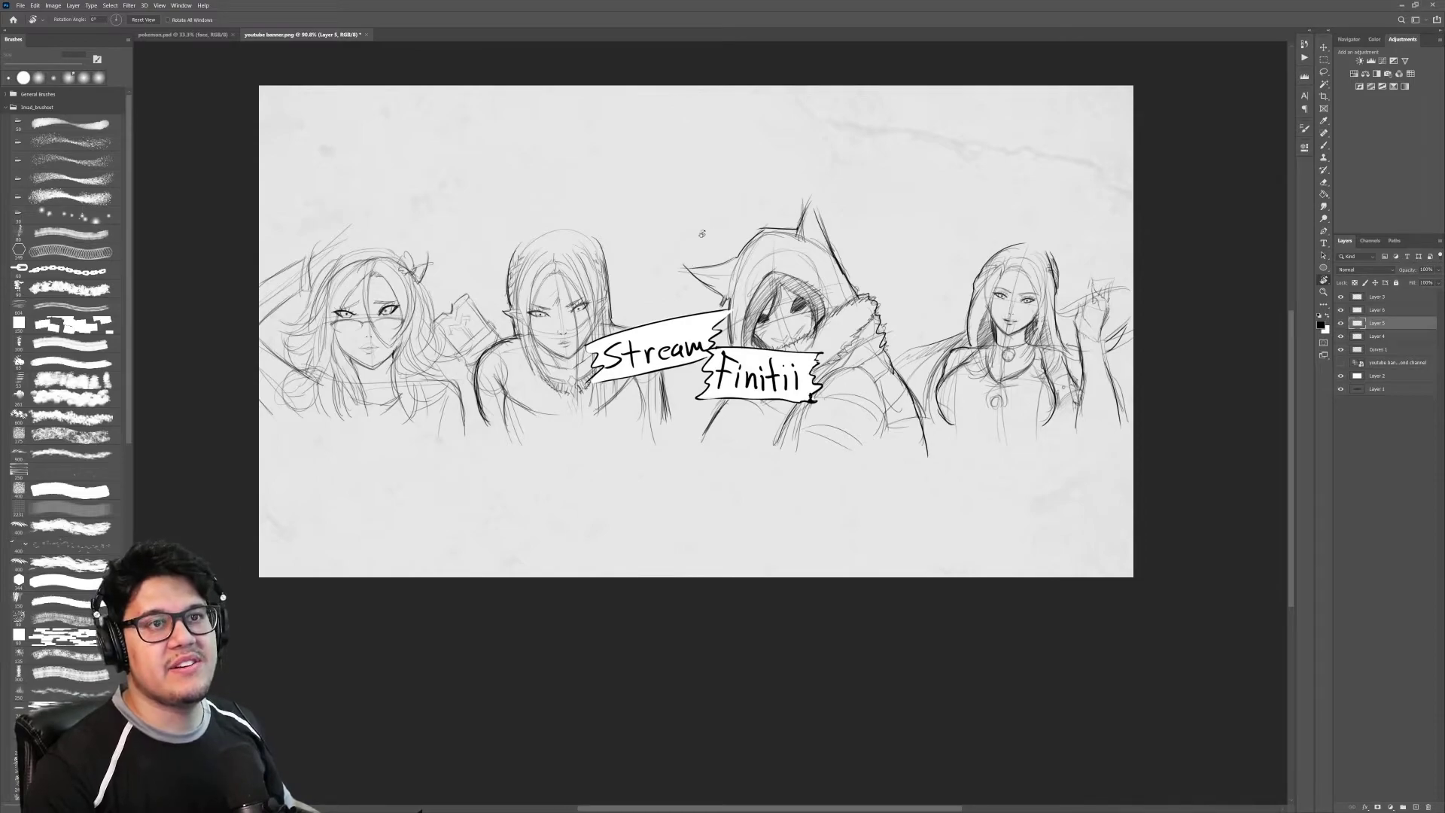
Step: Paste the coloured leaf-masked archer illustration as a new layer at the top of the layer stack and inspect it up close
key(ctrl+v)
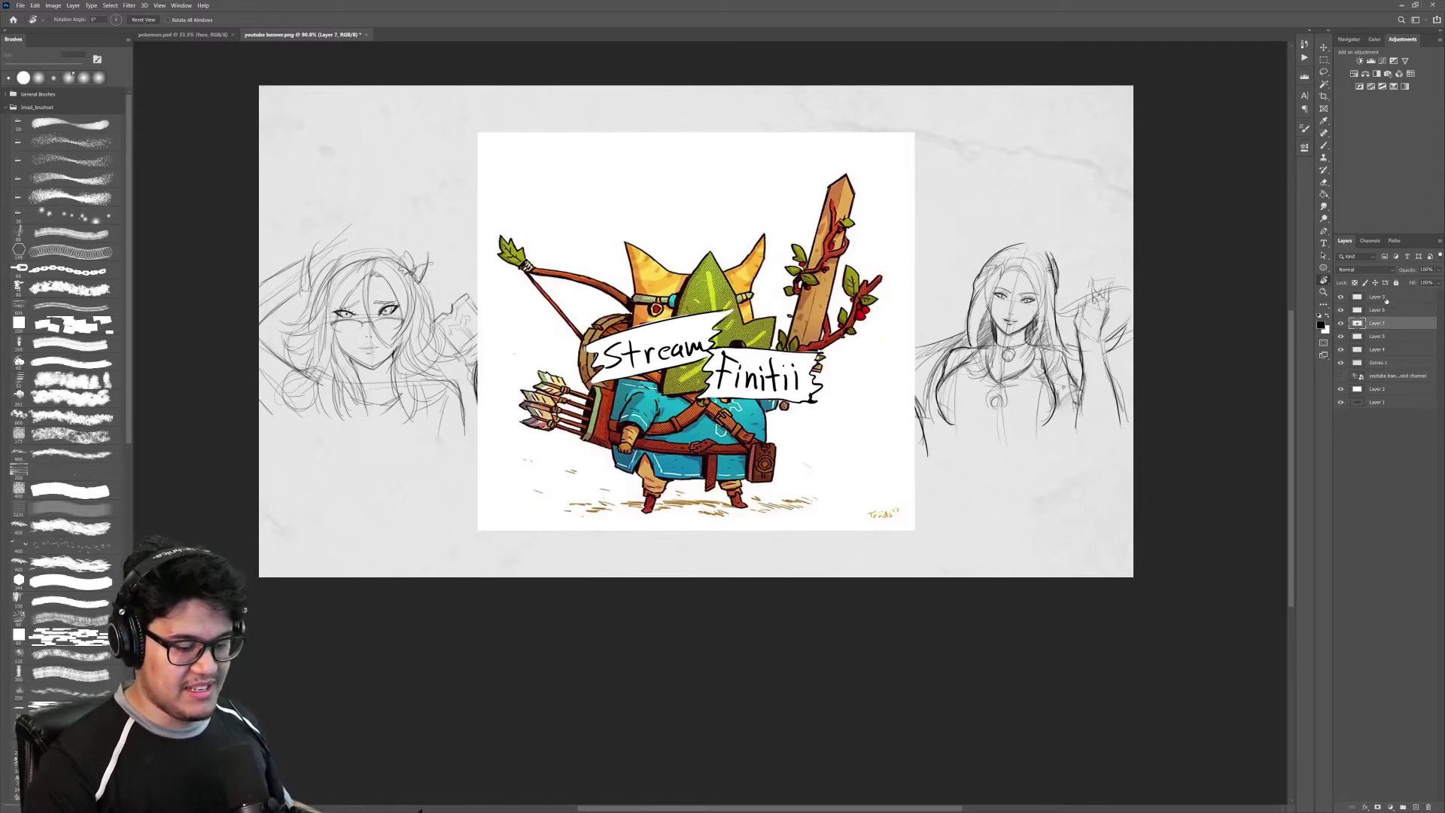
drag(1387, 323, 1387, 293)
key(z)
drag(641, 383, 636, 474)
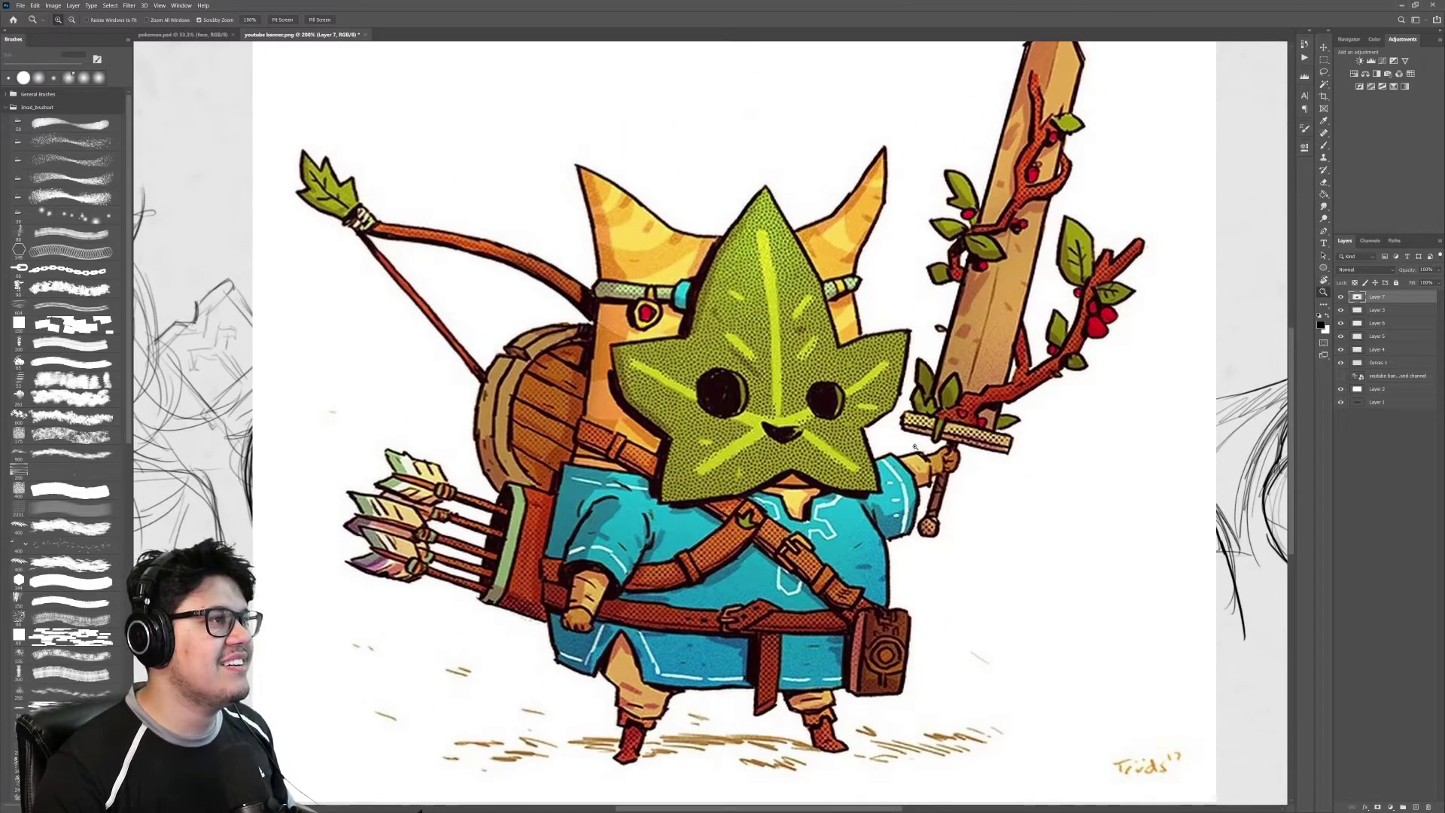
drag(914, 447, 905, 450)
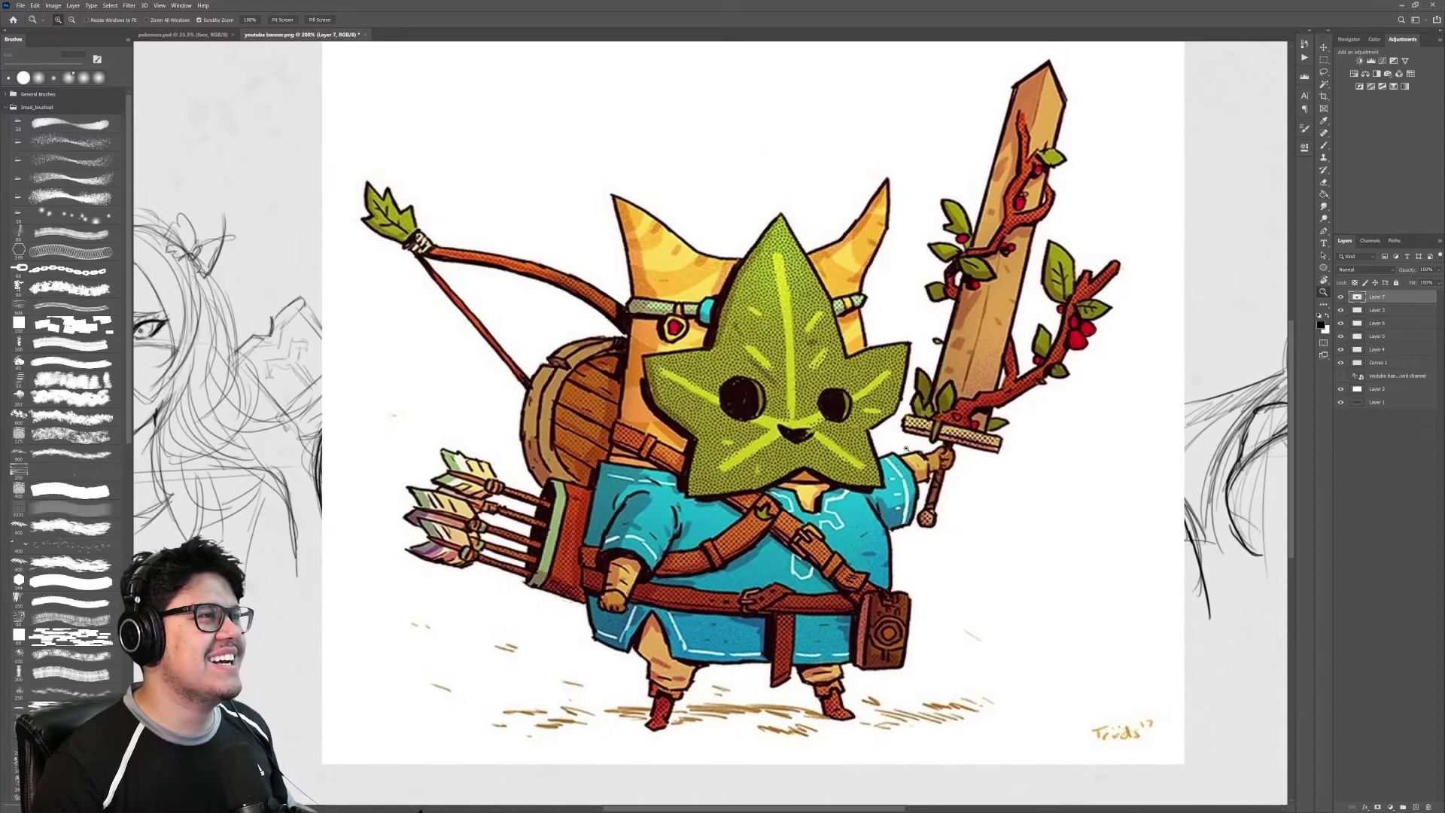
drag(836, 399, 867, 420)
scroll(867, 419, down, 6)
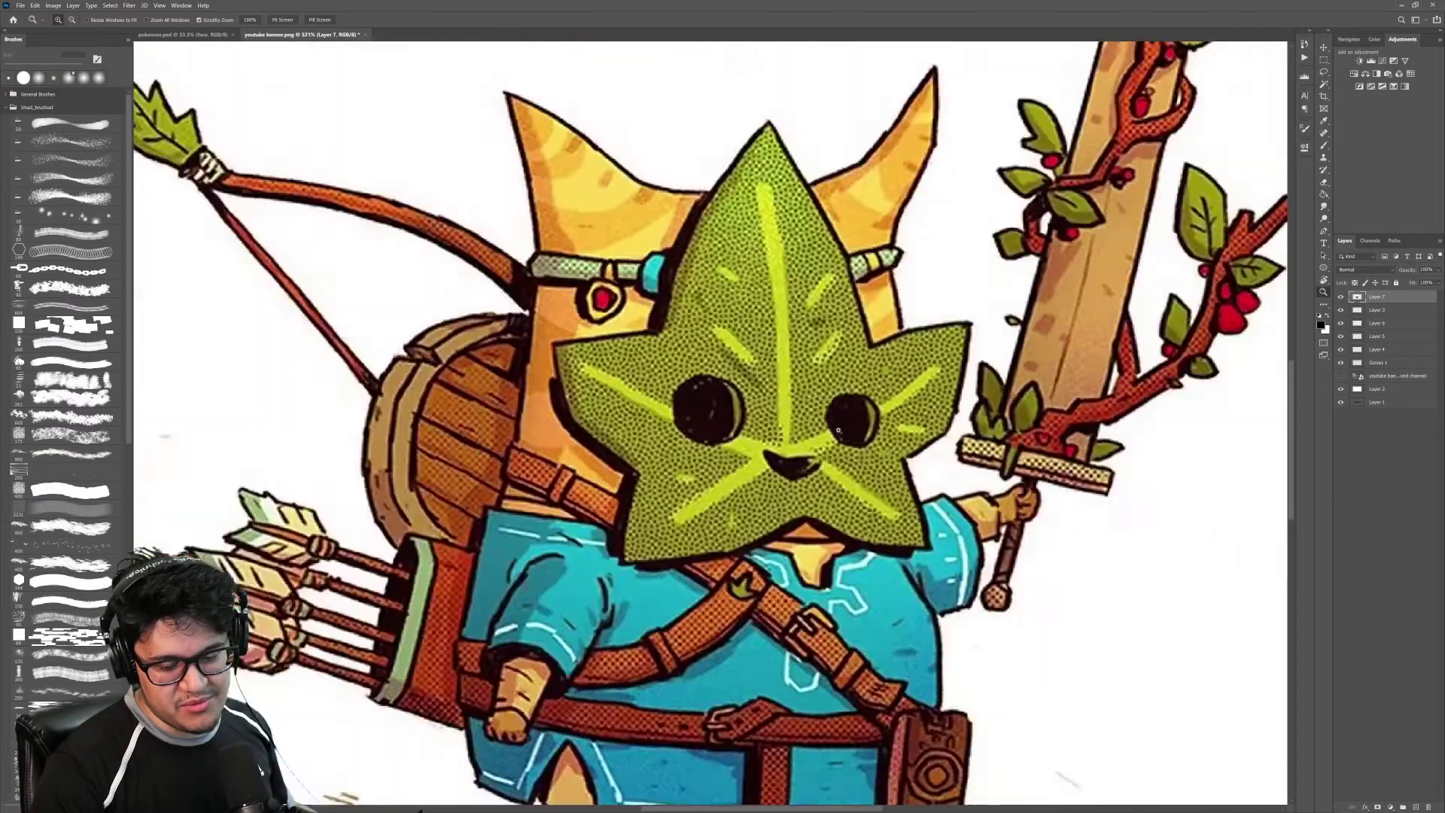
Step: Remove the pasted leaf-masked archer illustration from the banner
key(ctrl+[)
key(ctrl+[)
key(Delete)
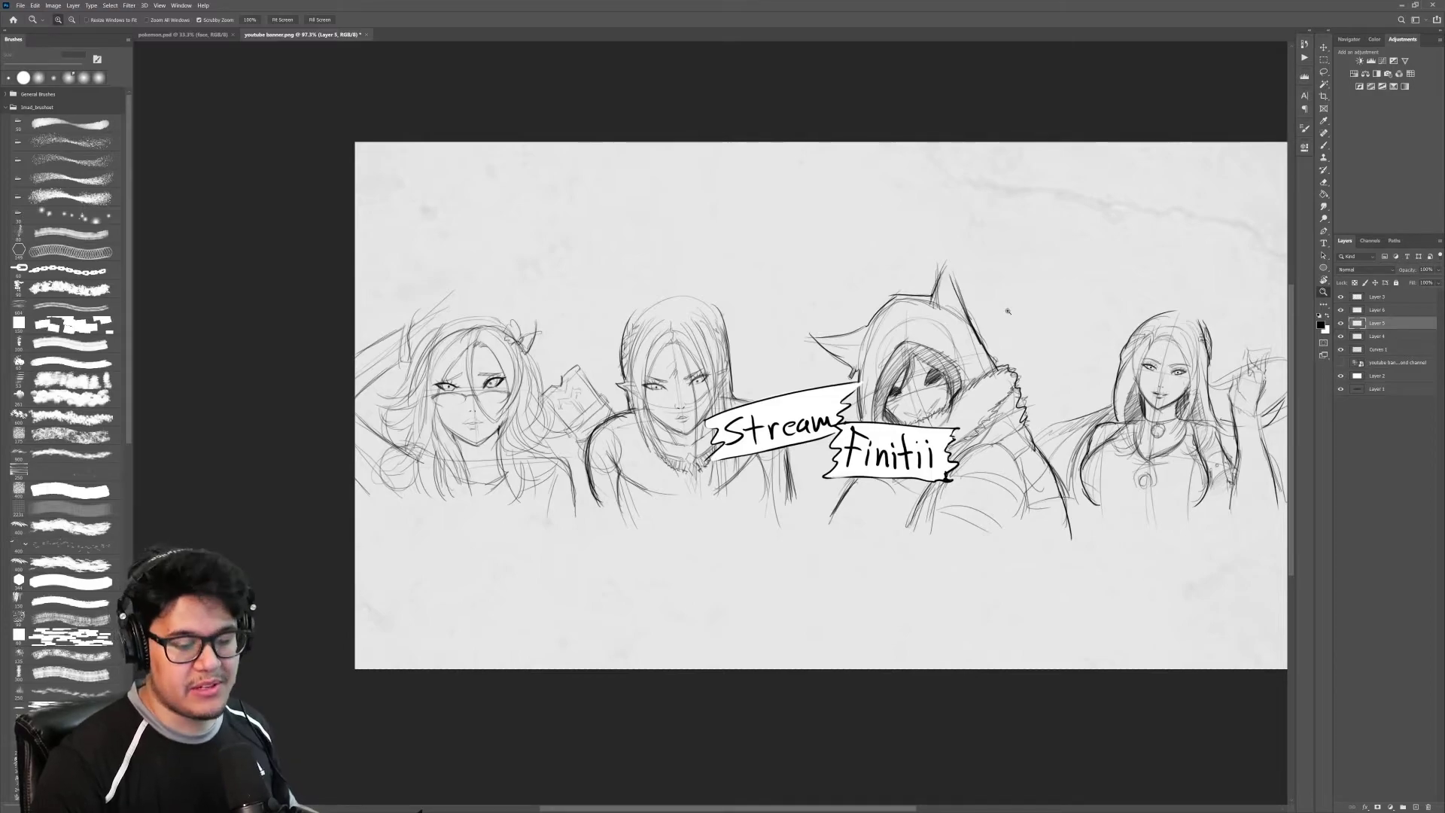
Step: Add a new empty layer at the top of the stack and activate the Brush tool
drag(1036, 313, 933, 312)
drag(1143, 476, 965, 427)
scroll(964, 428, up, 5)
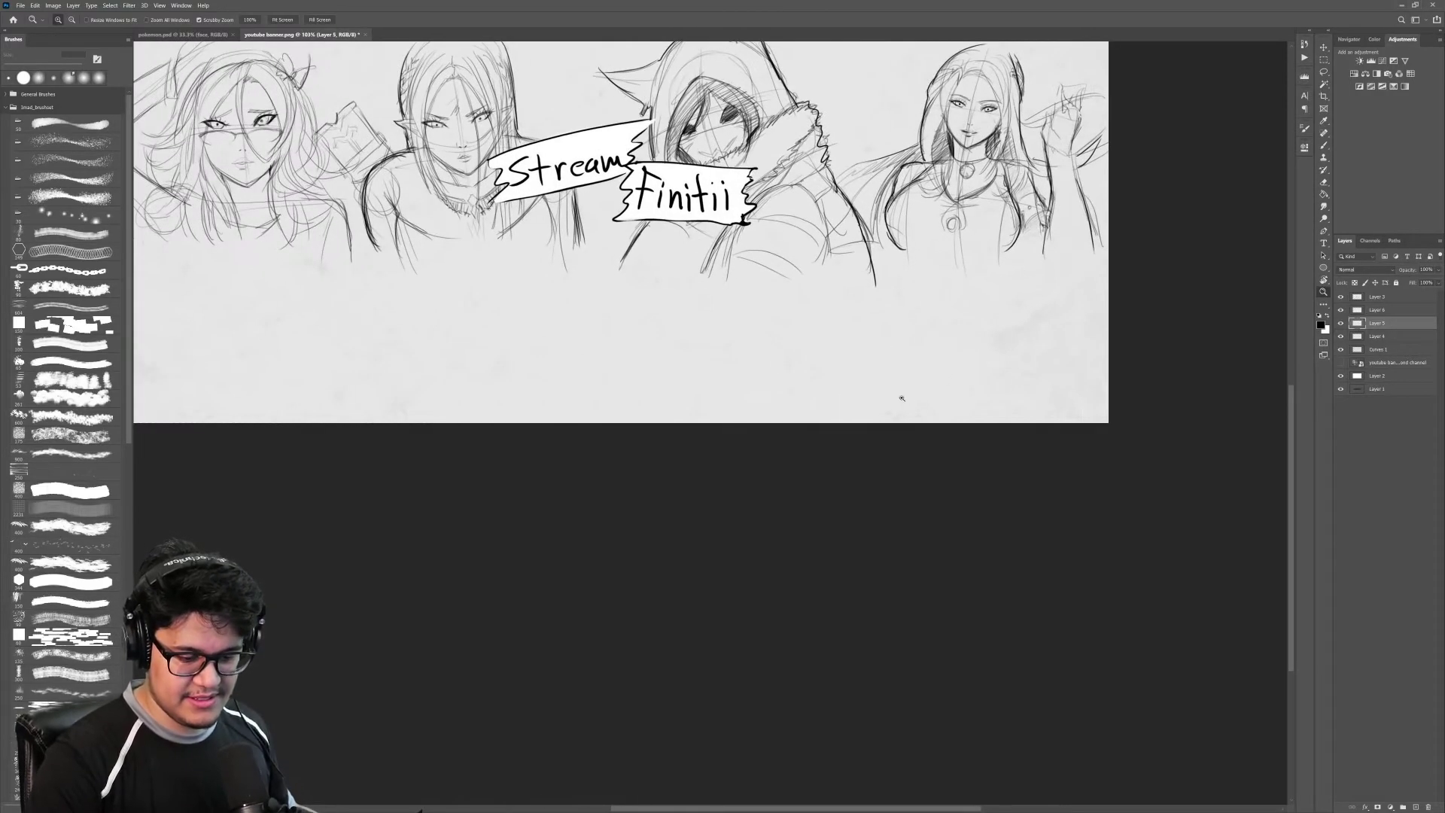
click(1416, 807)
key(b)
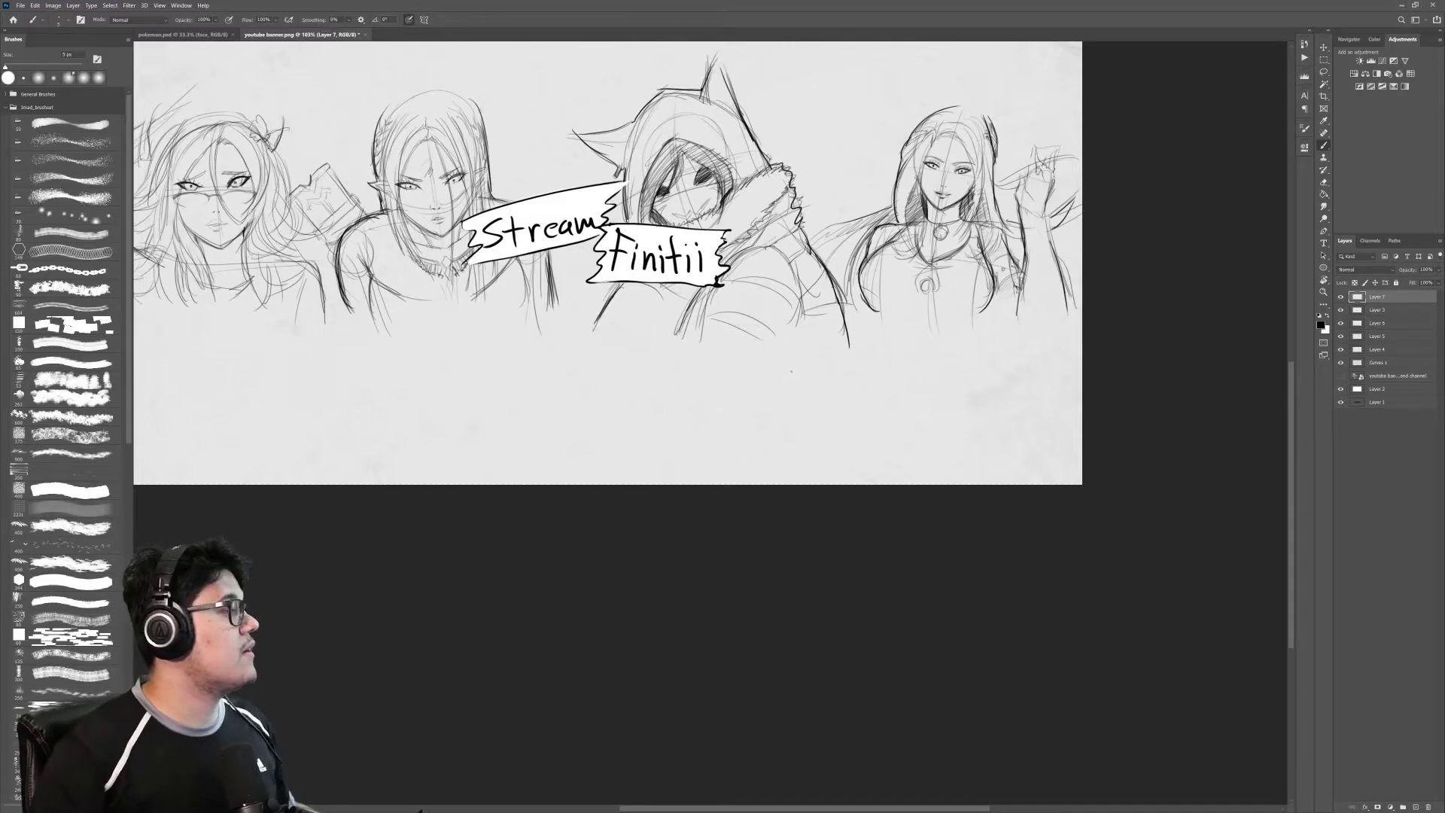
Step: Try a round head outline in the empty area below the fourth portrait, and undo it
mouse_move(952, 404)
mouse_down()
mouse_move(921, 403)
mouse_move(946, 410)
mouse_move(891, 372)
mouse_move(993, 382)
mouse_move(917, 418)
mouse_up()
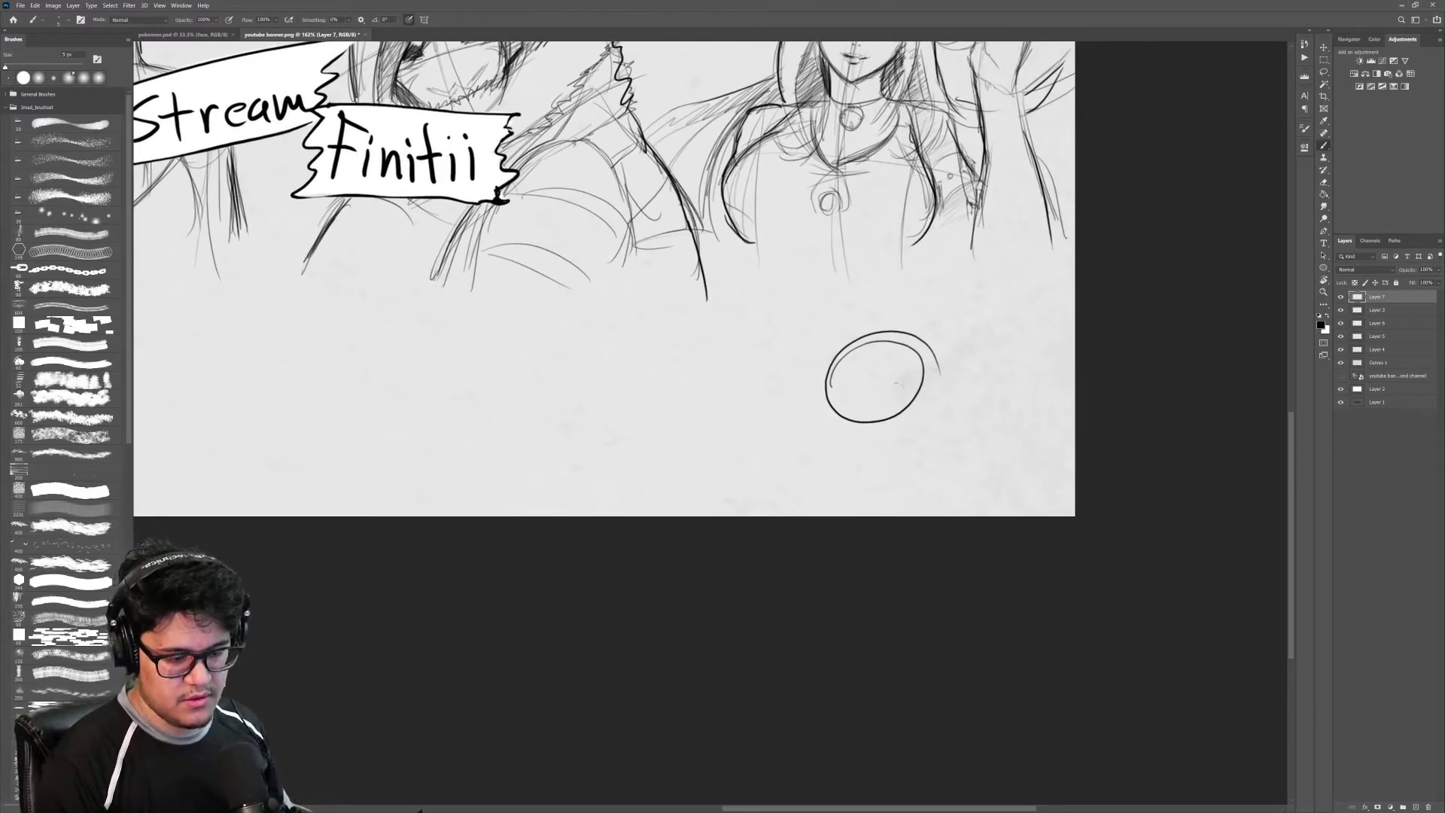
key(ctrl+z)
scroll(881, 403, up, 4)
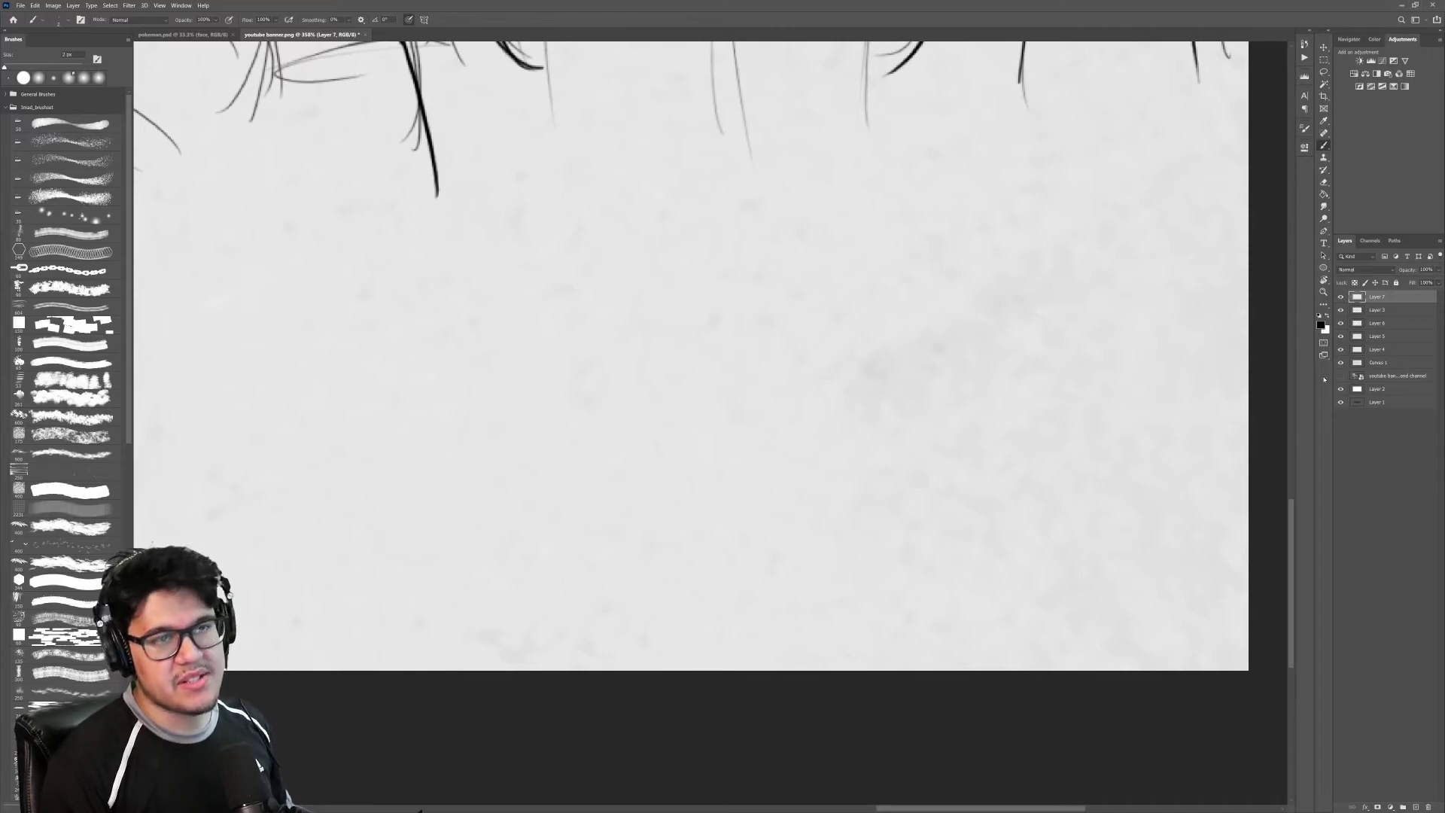
Step: Toggle the visibility of individual layers, including Curves 1, to check what each contributes to the banner
click(1339, 376)
click(1340, 378)
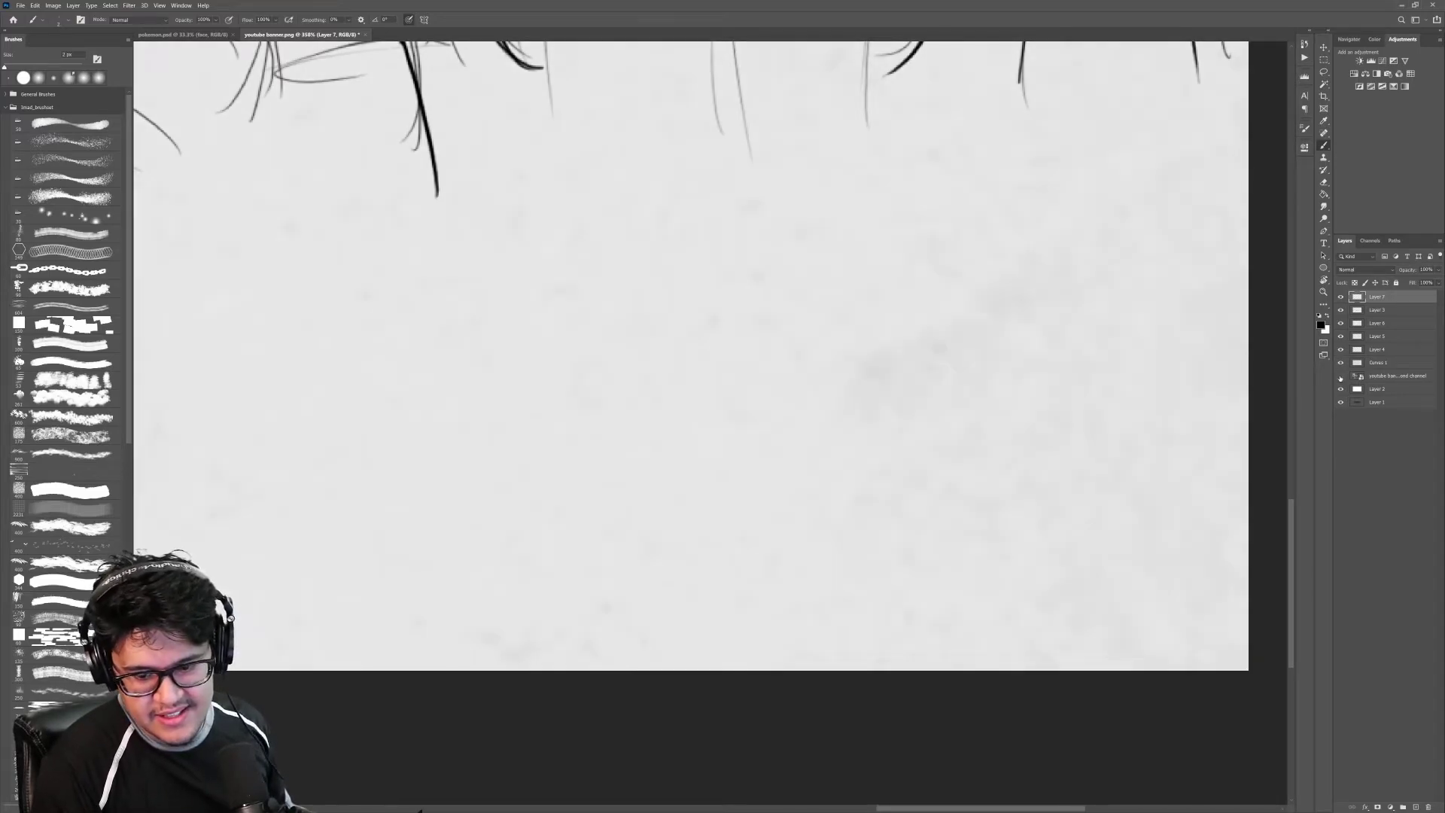
click(1339, 325)
click(1338, 325)
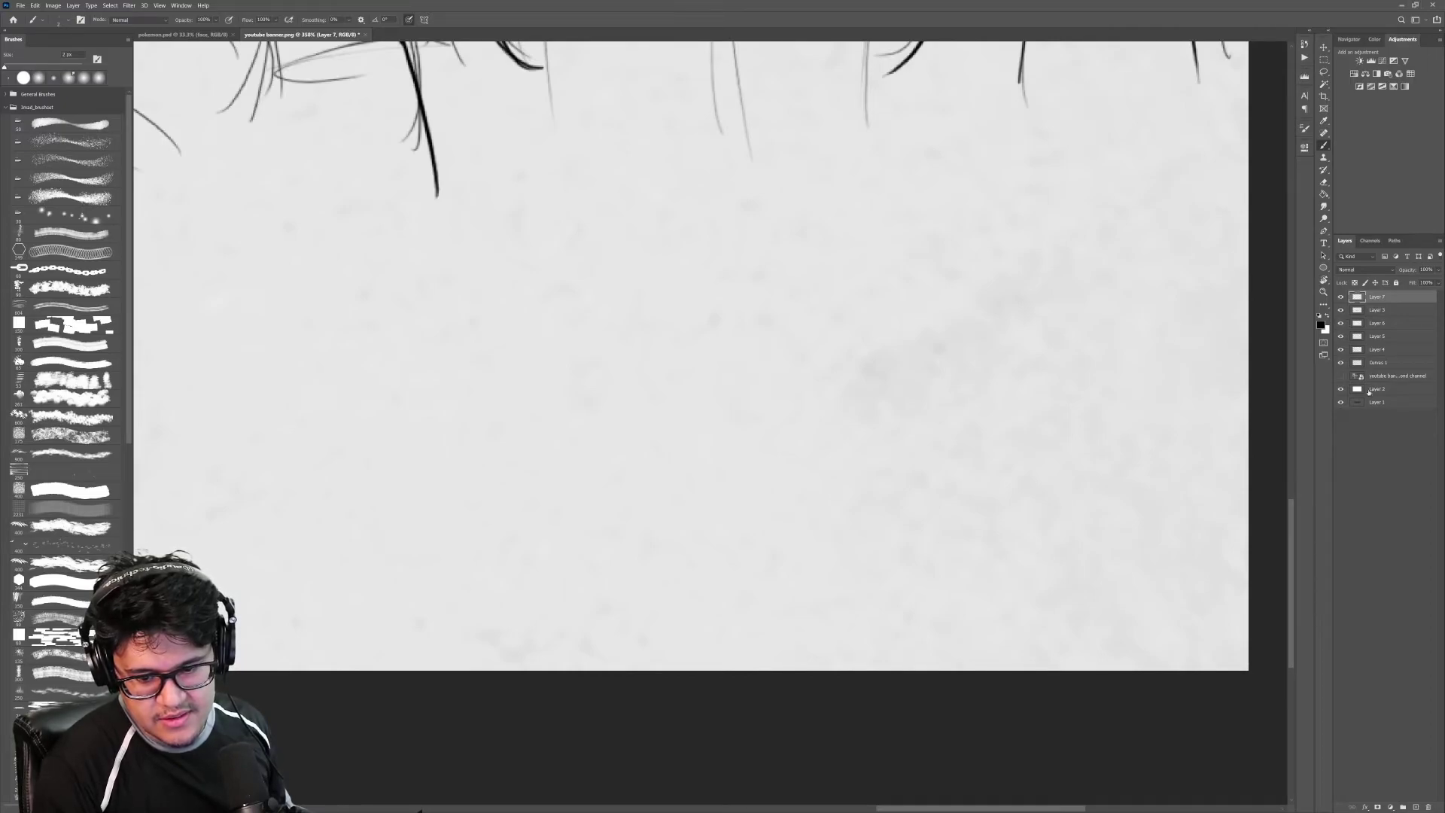
click(1361, 364)
click(1340, 363)
click(1340, 363)
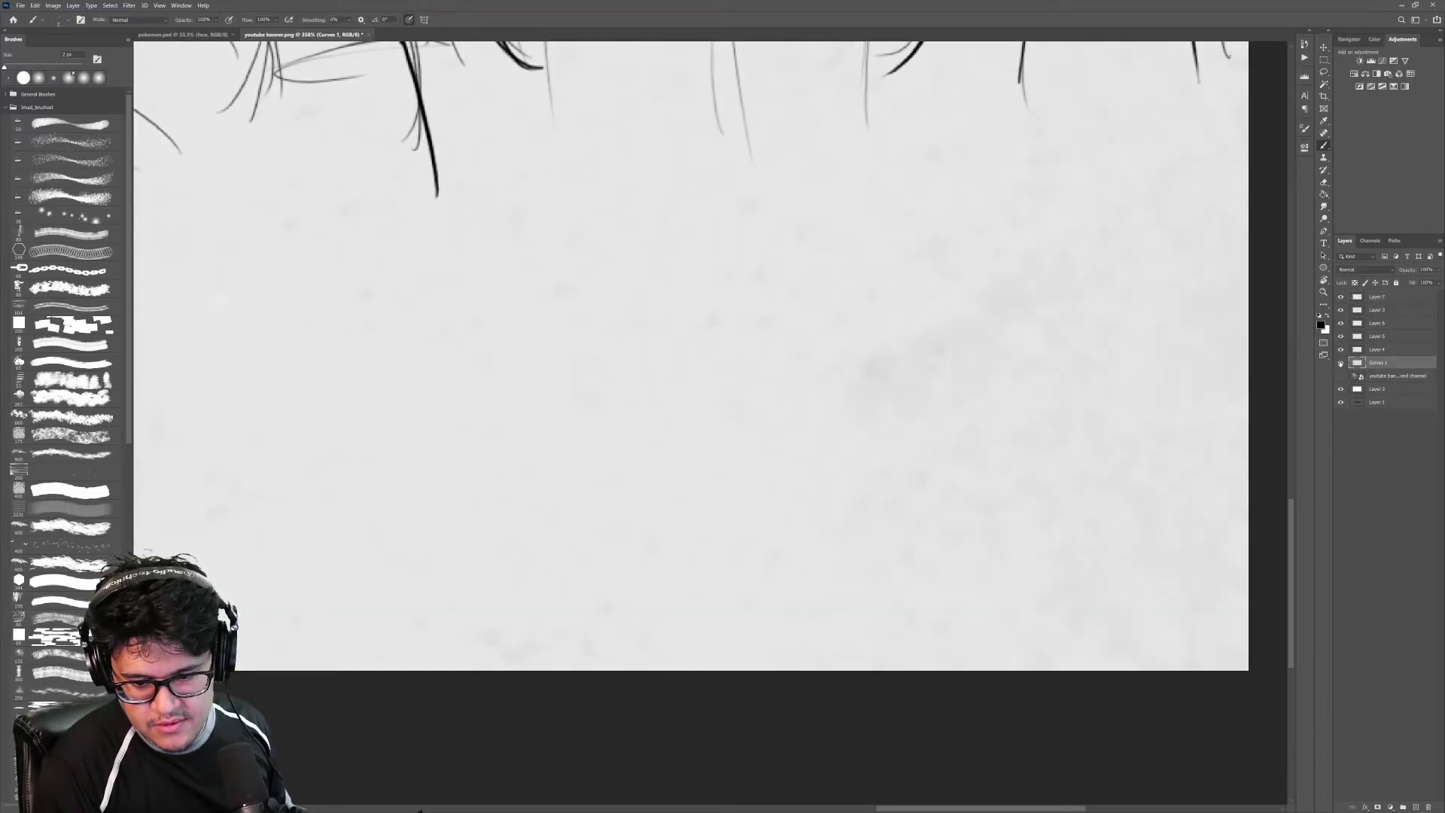
Step: Hide and reshow the white fill layer to compare the banner with the YouTube safe-area template beneath it
click(1341, 362)
key(z)
drag(1186, 366, 1151, 368)
click(1340, 363)
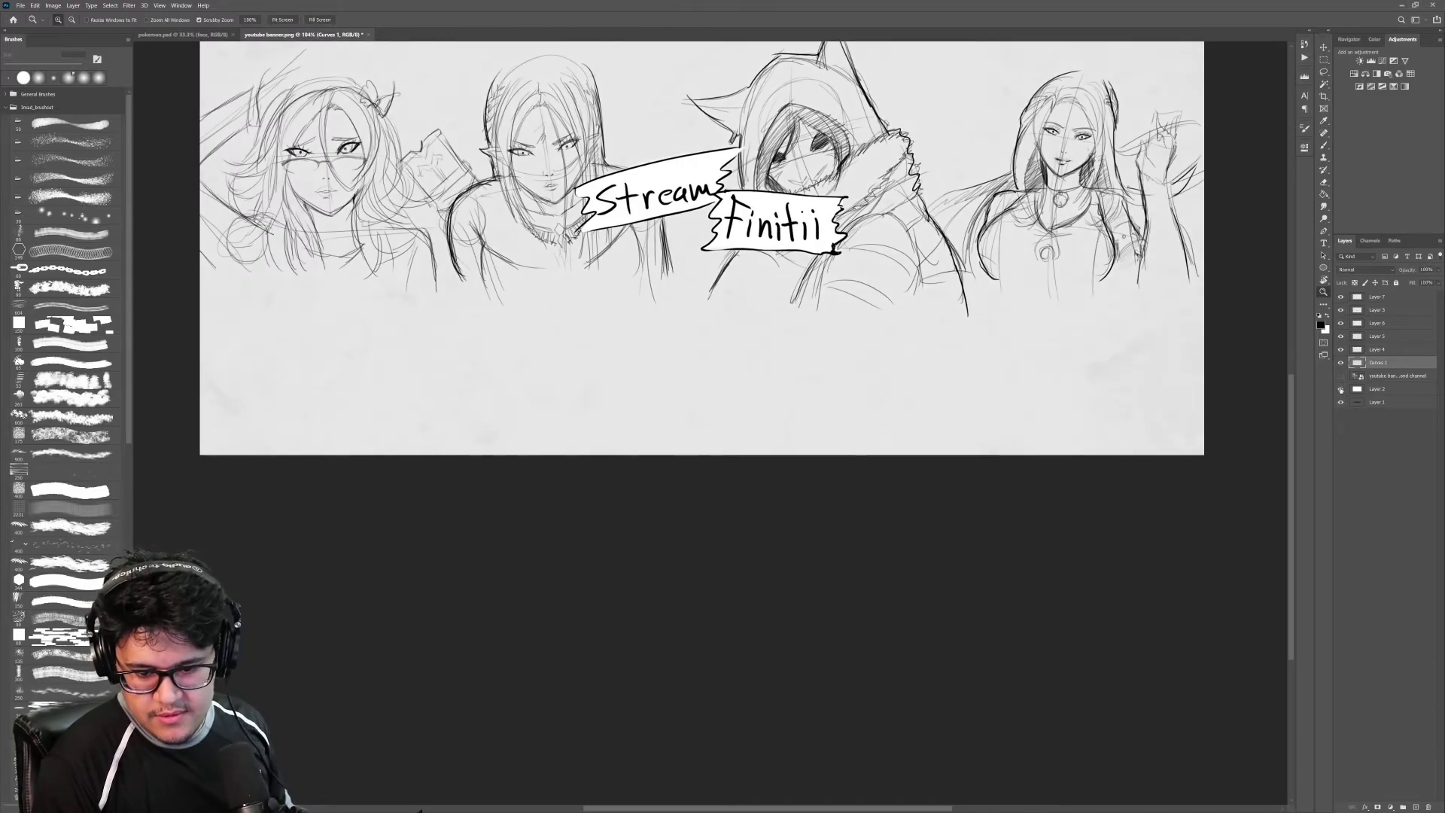
click(1341, 390)
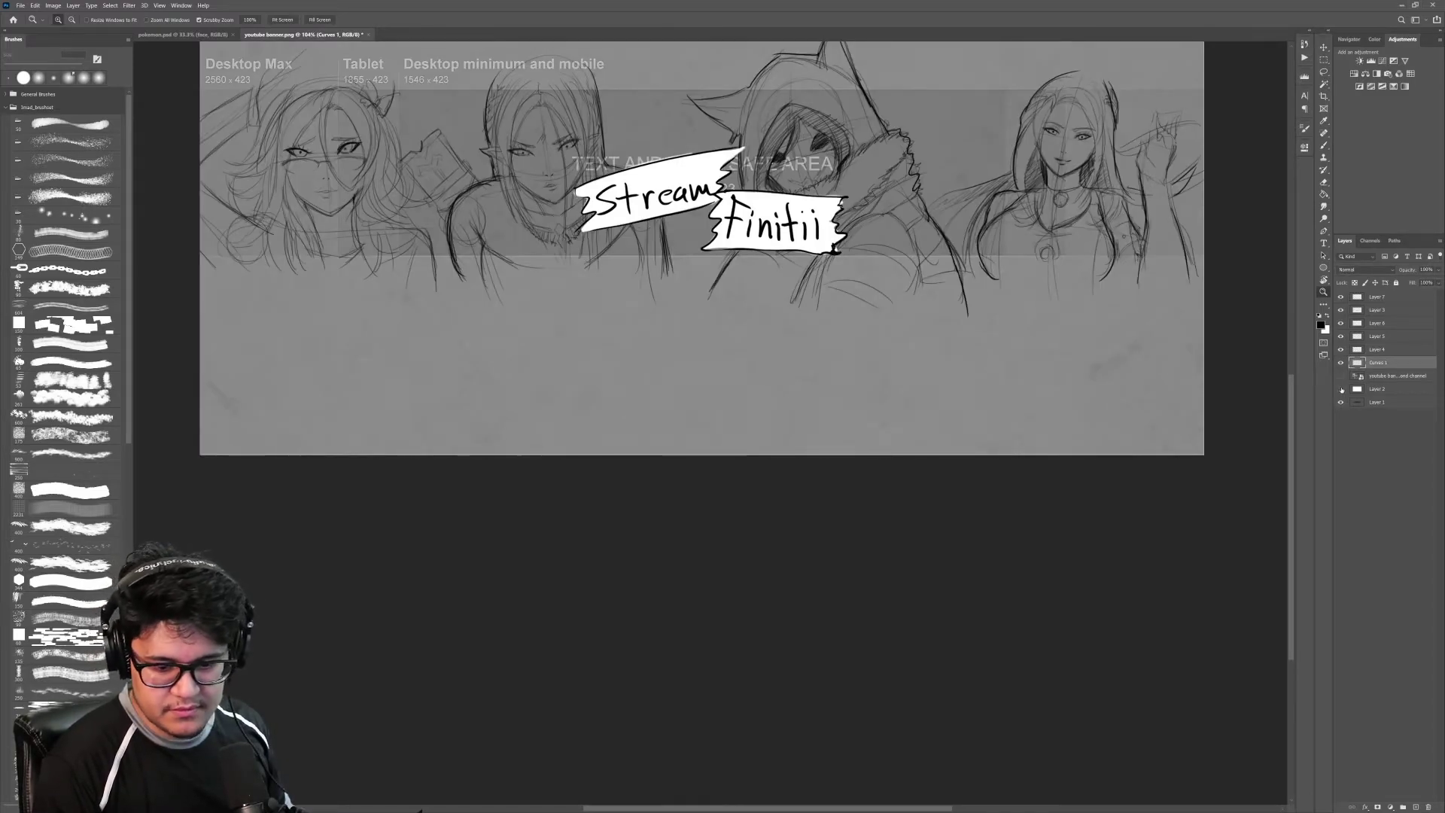
click(1344, 389)
click(1344, 391)
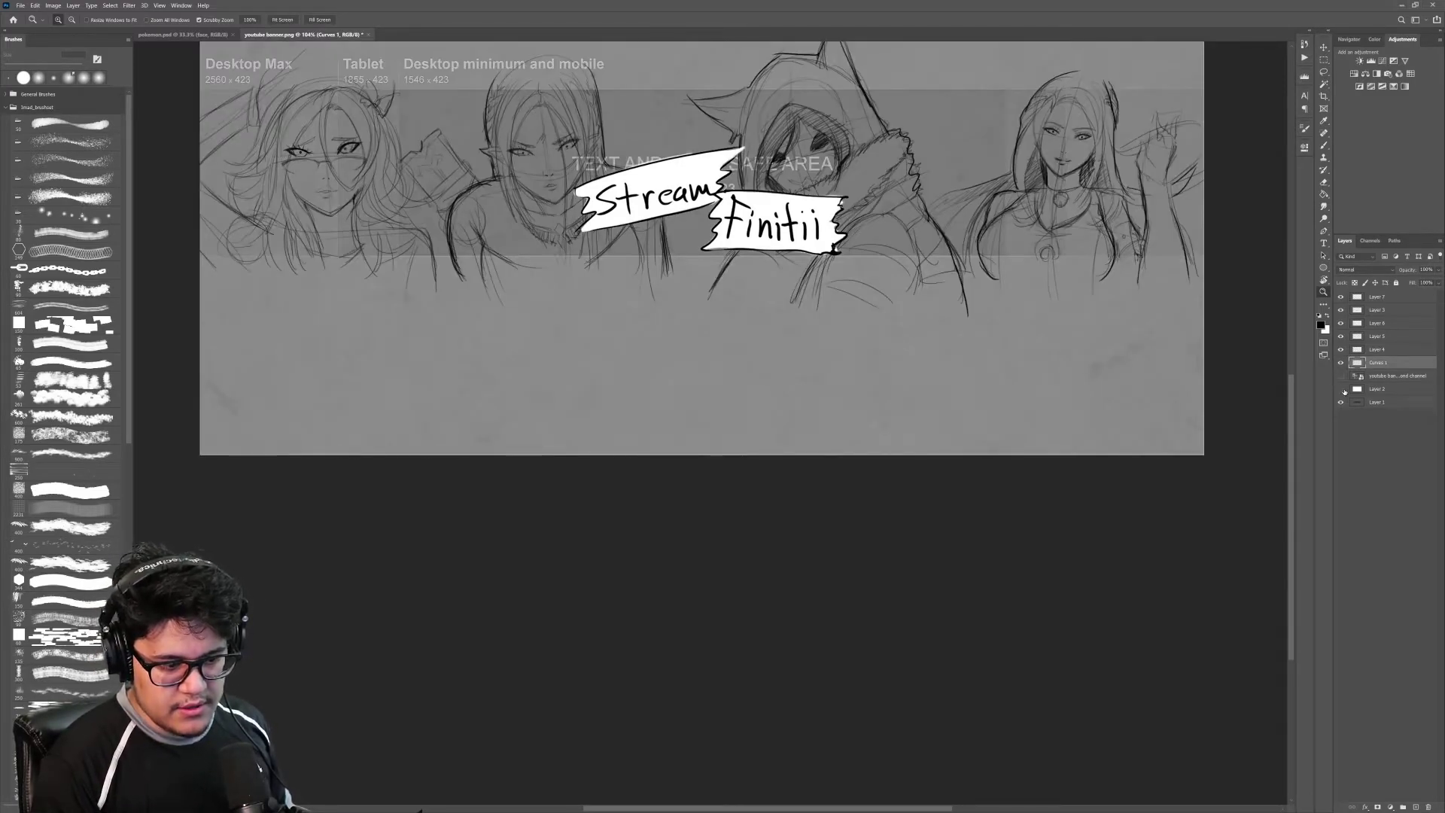
click(1344, 390)
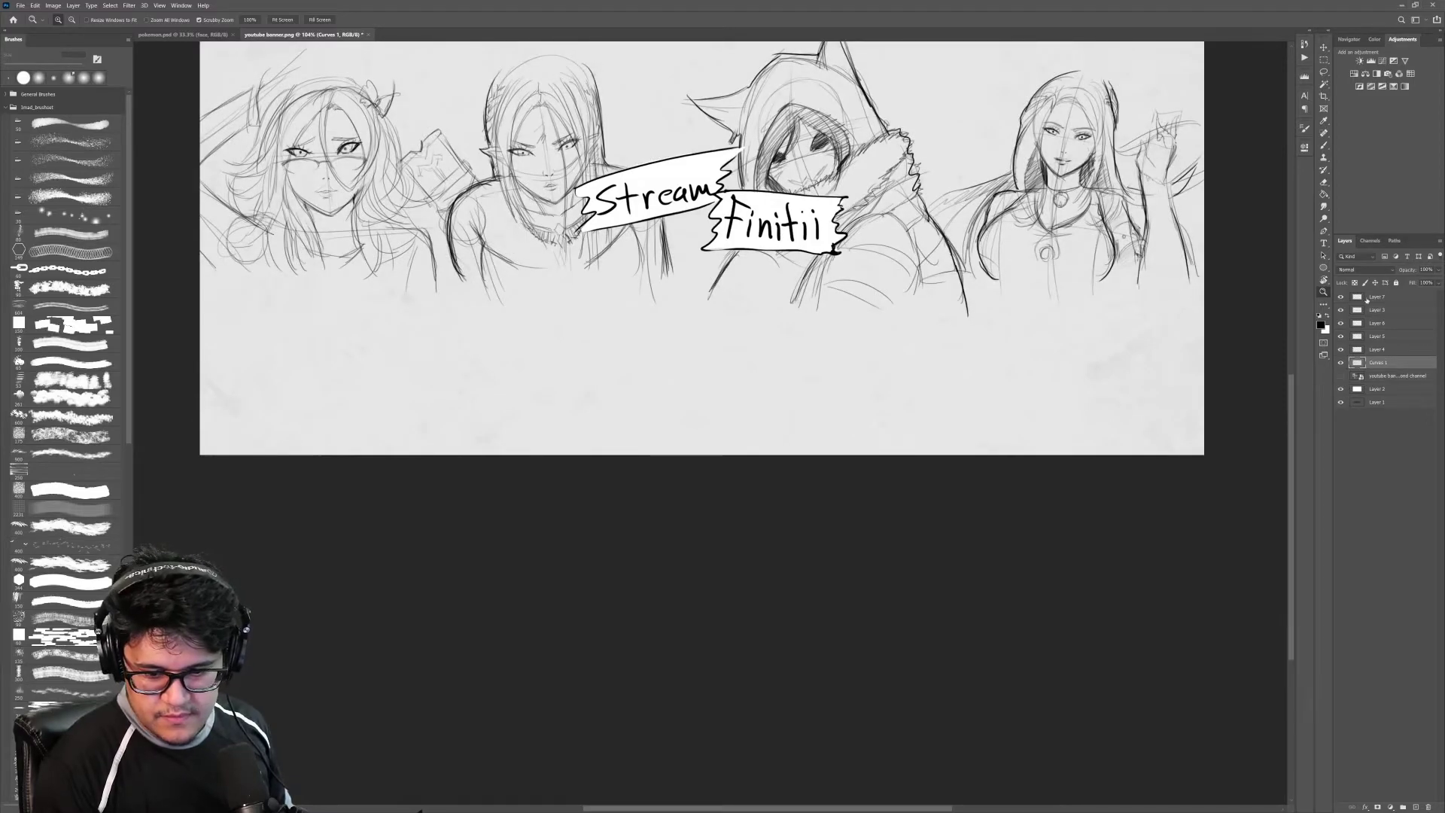
Step: On the topmost layer, darken the fourth portrait's hairline and face contour on the side nearest her raised hand
click(1376, 297)
key(e)
mouse_move(965, 370)
mouse_down()
mouse_move(918, 385)
mouse_move(926, 396)
mouse_up()
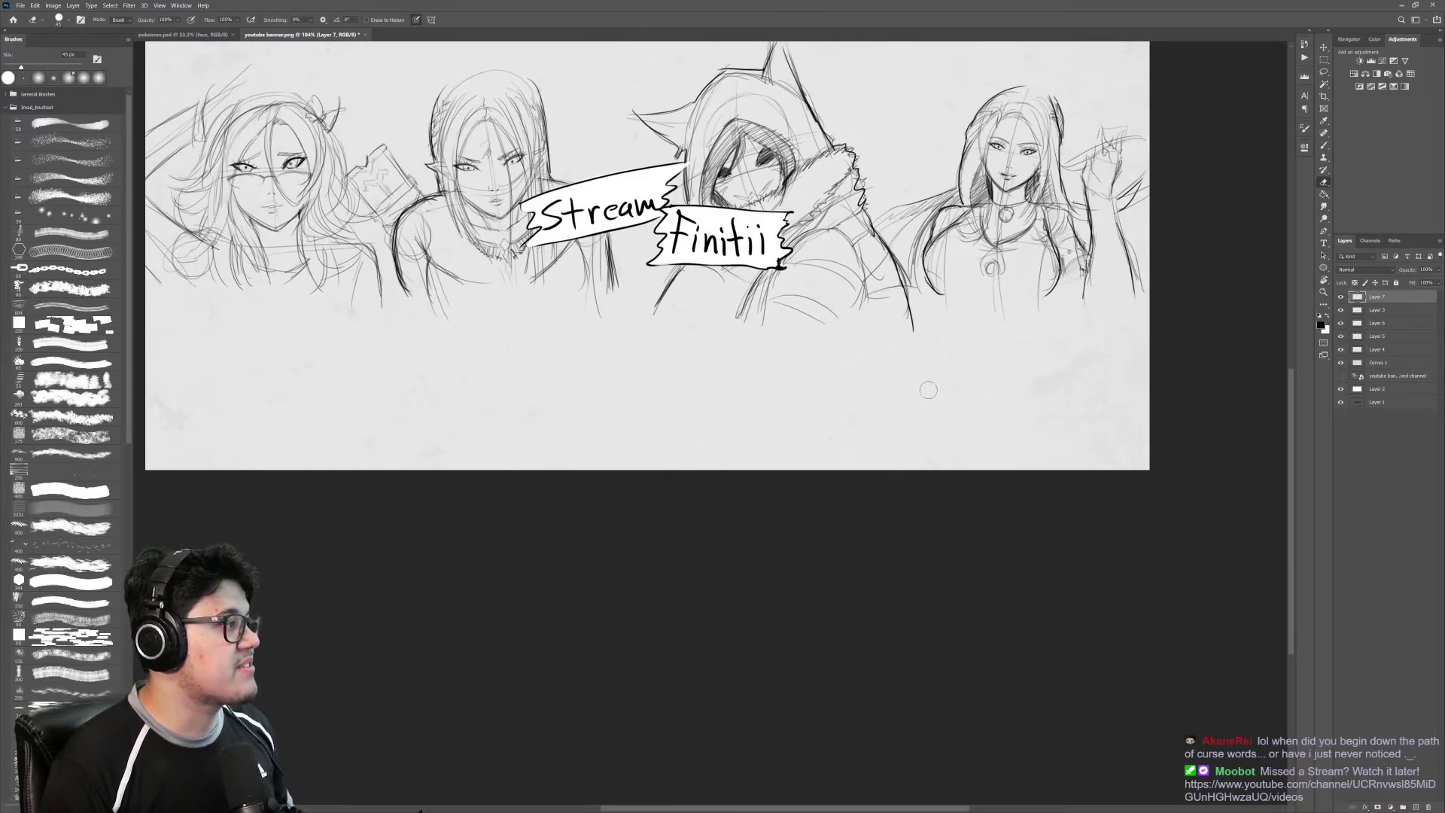
mouse_move(930, 390)
mouse_down()
mouse_move(852, 478)
mouse_move(814, 675)
mouse_move(798, 601)
mouse_move(936, 374)
mouse_up()
key(z)
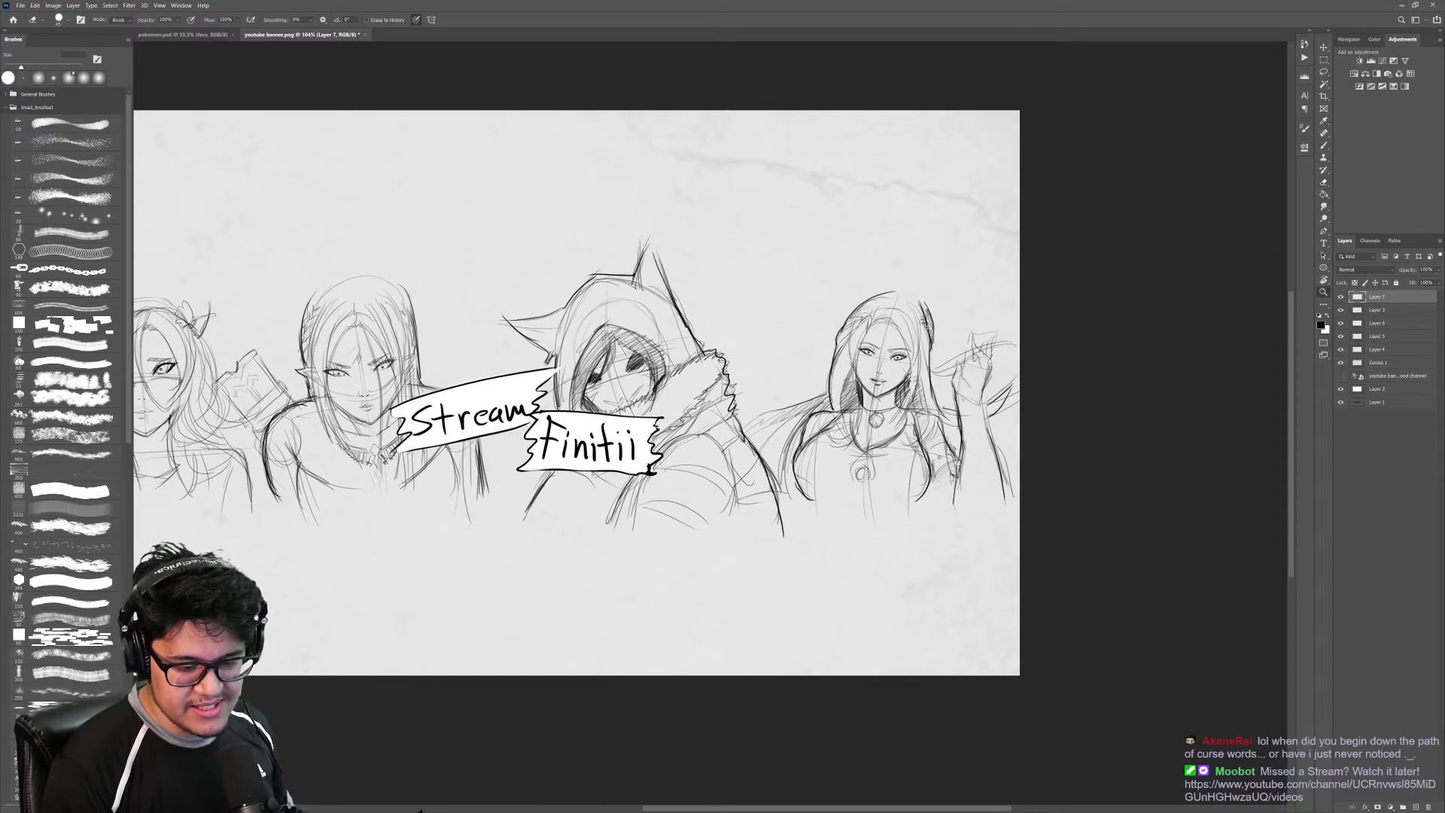
drag(925, 324, 1000, 324)
drag(851, 308, 888, 309)
key(b)
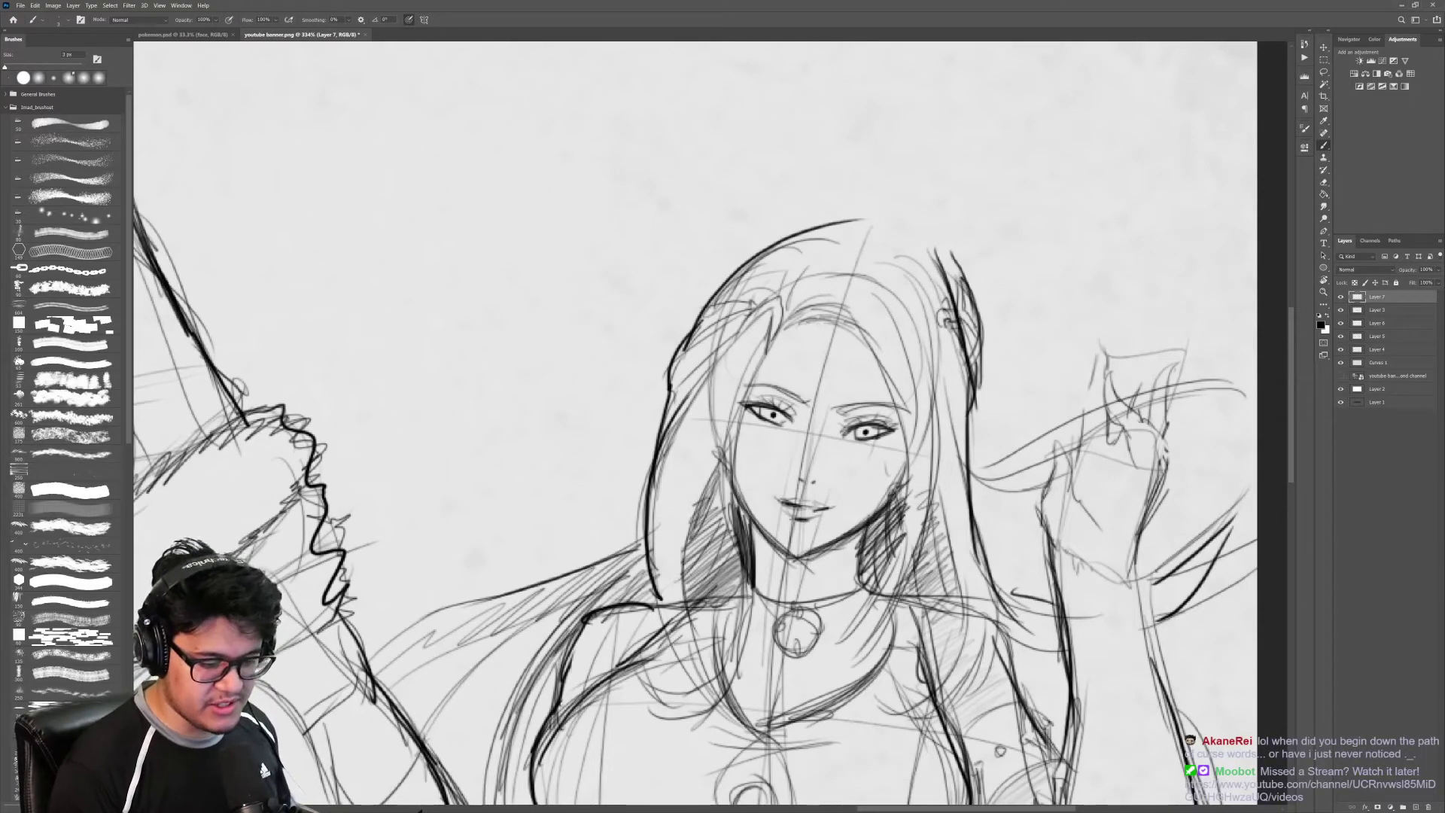
mouse_move(856, 314)
mouse_down()
mouse_move(906, 412)
mouse_move(908, 485)
mouse_up()
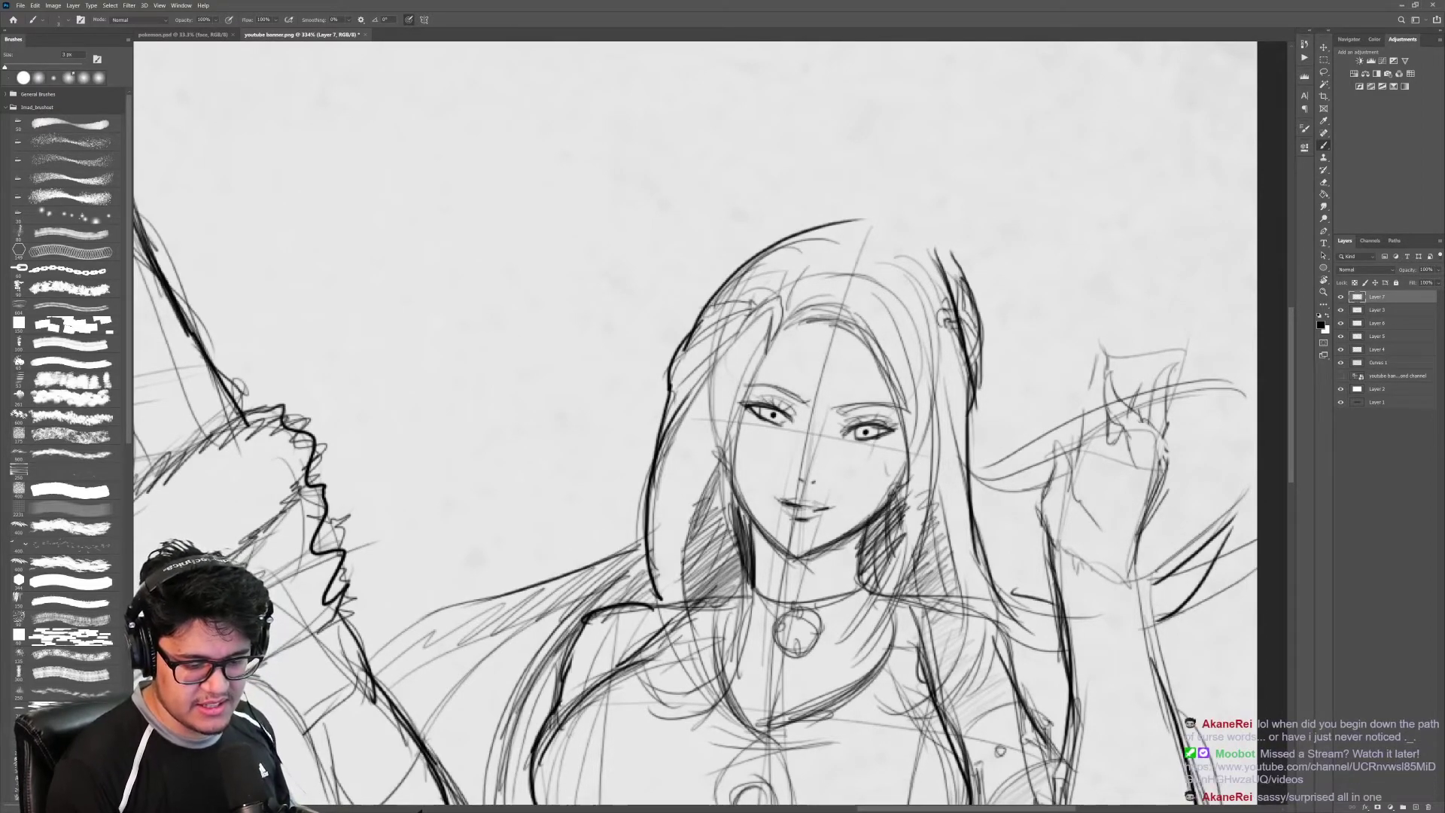
drag(900, 395, 896, 527)
drag(902, 444, 887, 524)
Step: Darken the hair strands framing the fourth portrait's face on the side away from her raised hand
drag(736, 415, 715, 490)
drag(738, 371, 717, 474)
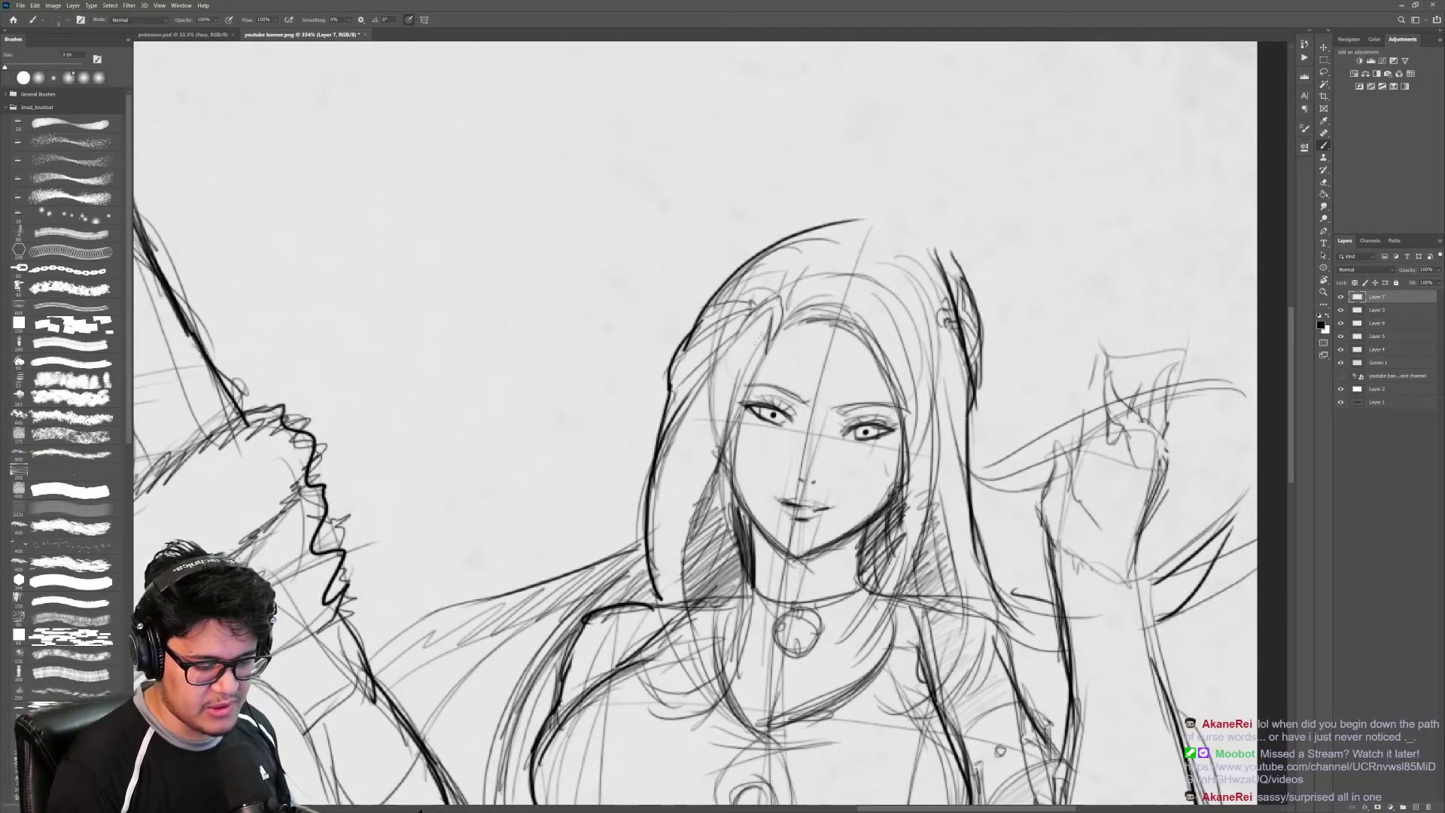
drag(757, 342, 719, 504)
drag(754, 335, 731, 545)
scroll(753, 472, down, 6)
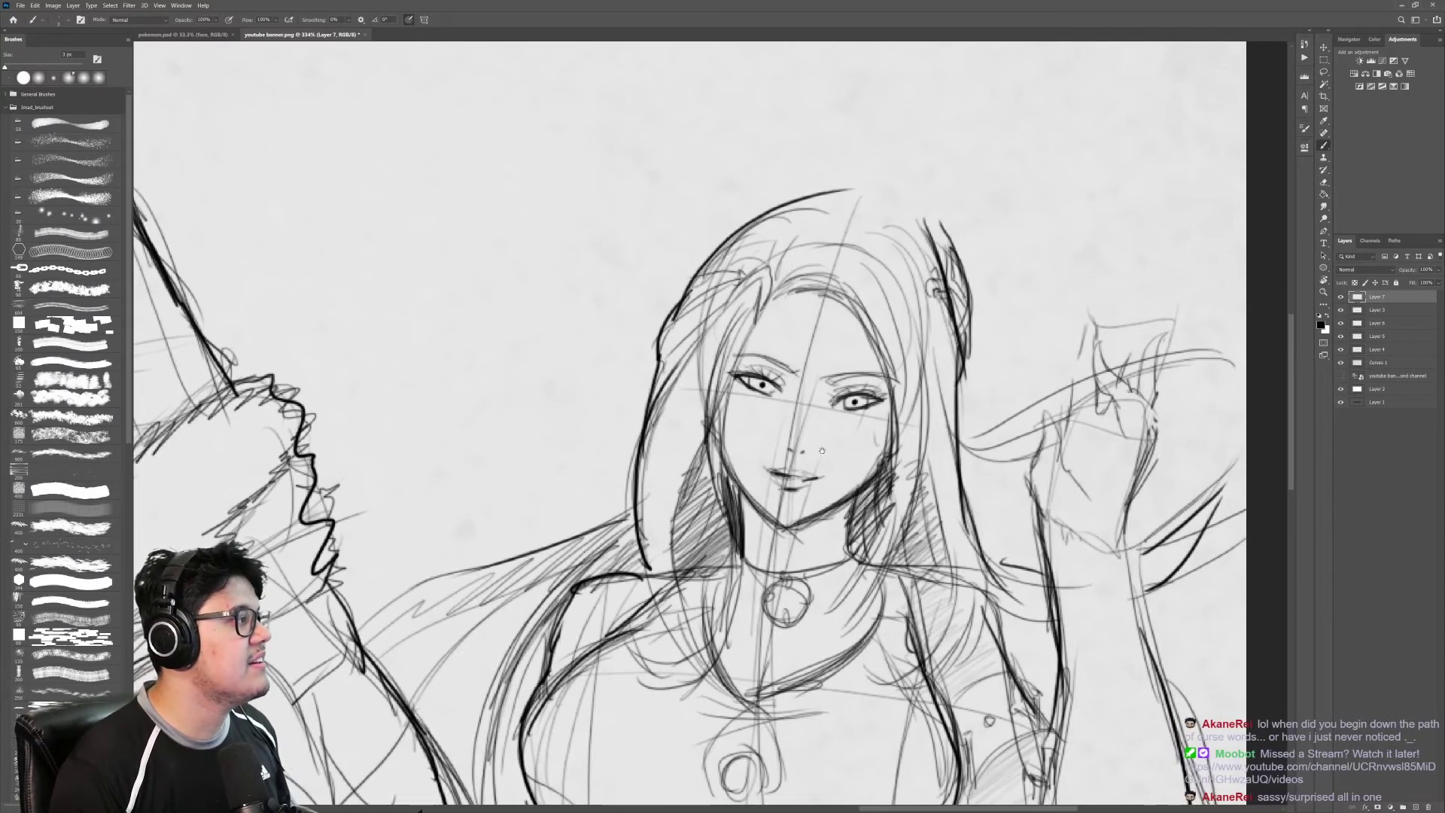
Step: Sketch a light, tilted egg-shaped head outline in the empty area below the fourth portrait
key(ctrl+space)
drag(831, 403, 768, 403)
mouse_move(966, 745)
mouse_down()
mouse_move(861, 400)
mouse_move(935, 399)
mouse_up()
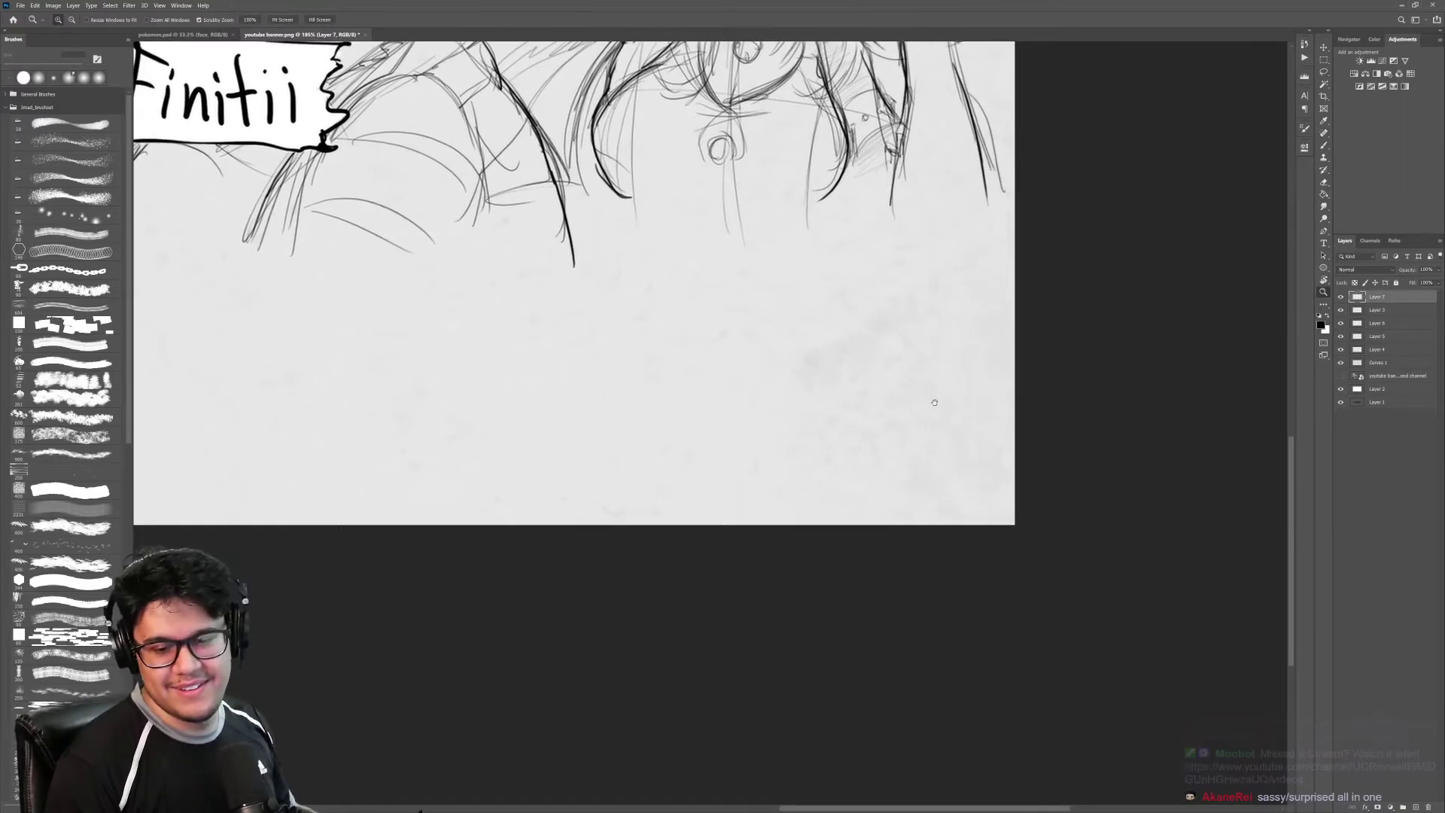
key(e)
key(ctrl+space)
drag(801, 408, 838, 467)
key(b)
mouse_move(727, 444)
mouse_down()
mouse_move(741, 352)
mouse_move(812, 305)
mouse_move(858, 369)
mouse_move(835, 450)
mouse_up()
mouse_move(728, 416)
mouse_down()
mouse_move(745, 481)
mouse_move(779, 486)
mouse_move(837, 443)
mouse_up()
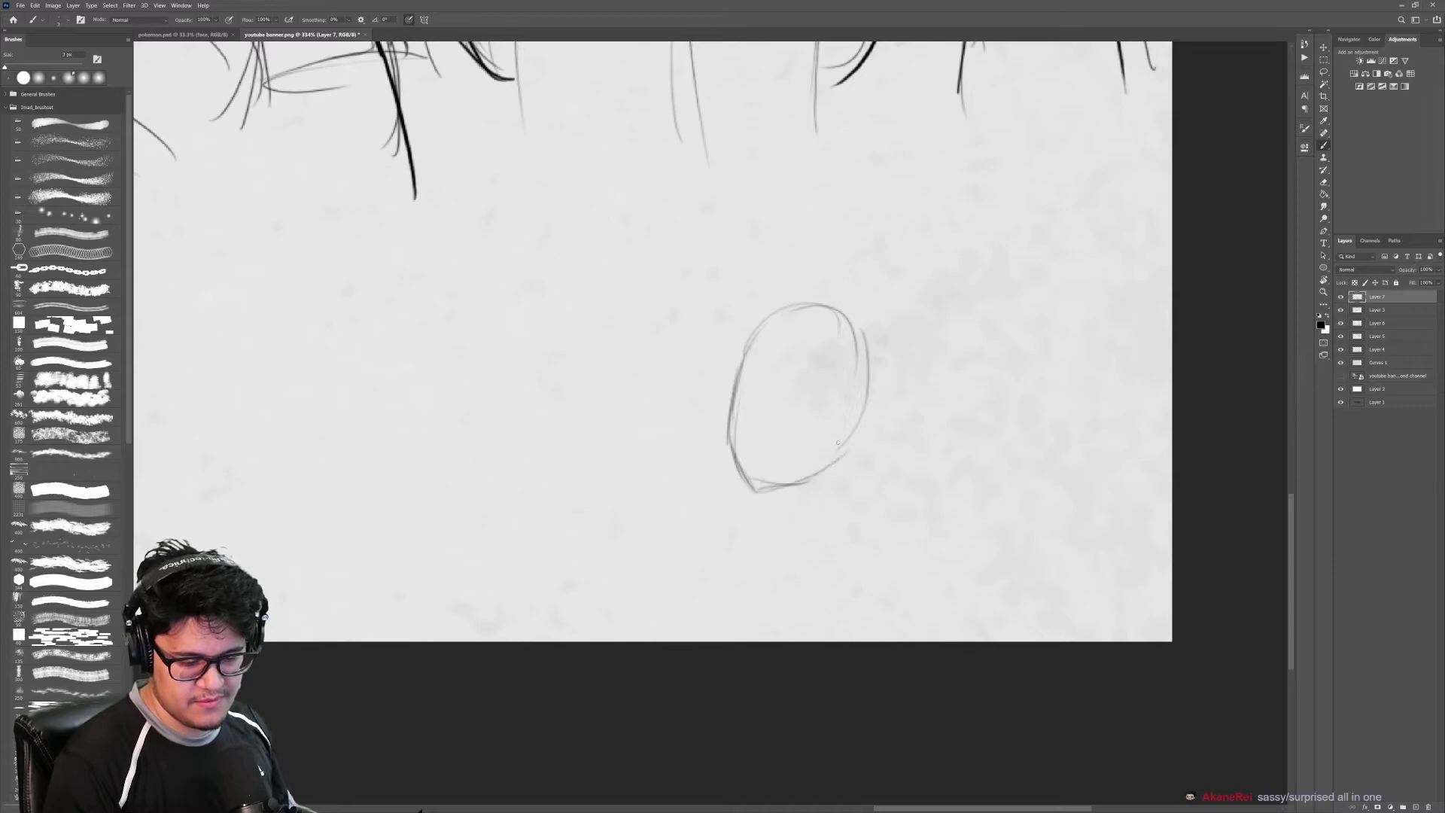
Step: Add a slanted centre line and two roughly parallel eye-level guidelines across the new head outline
drag(805, 322, 769, 436)
drag(801, 348, 758, 501)
drag(719, 382, 862, 425)
drag(775, 411, 803, 414)
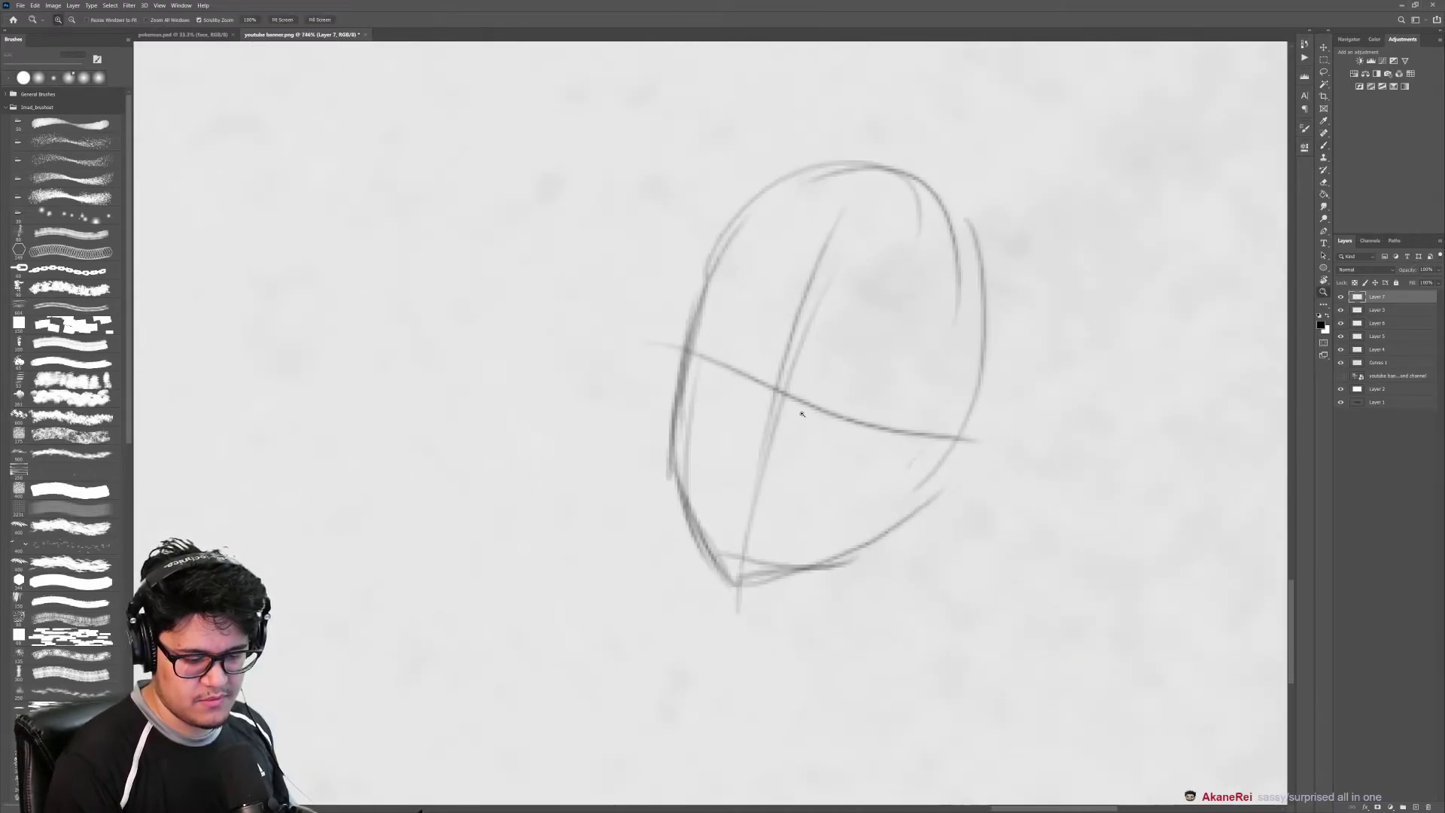
key(ctrl+z)
drag(696, 358, 953, 444)
key(ctrl+z)
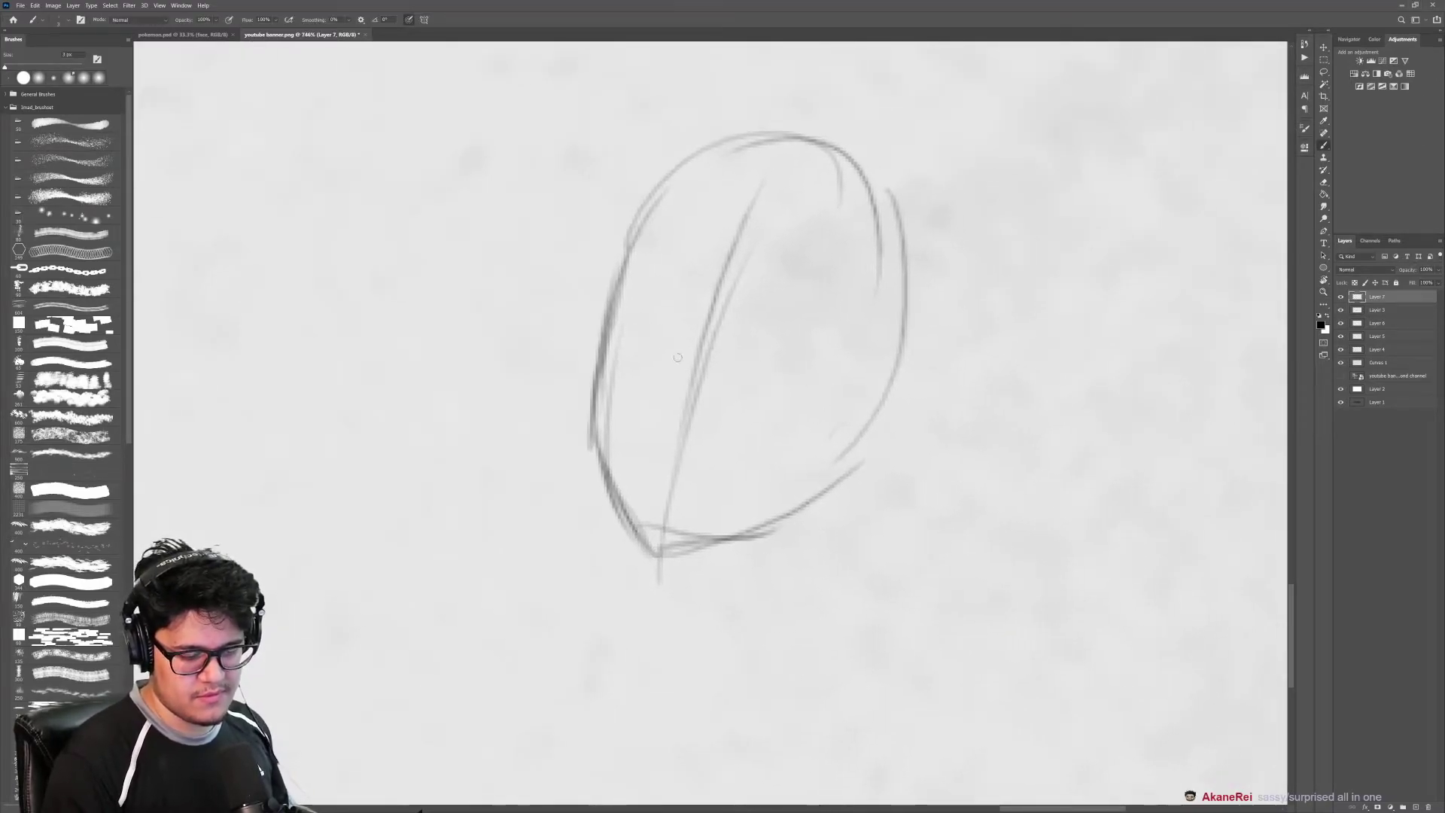
mouse_move(595, 309)
mouse_down()
mouse_move(858, 391)
mouse_move(862, 432)
mouse_move(890, 441)
mouse_move(832, 450)
mouse_up()
key(z)
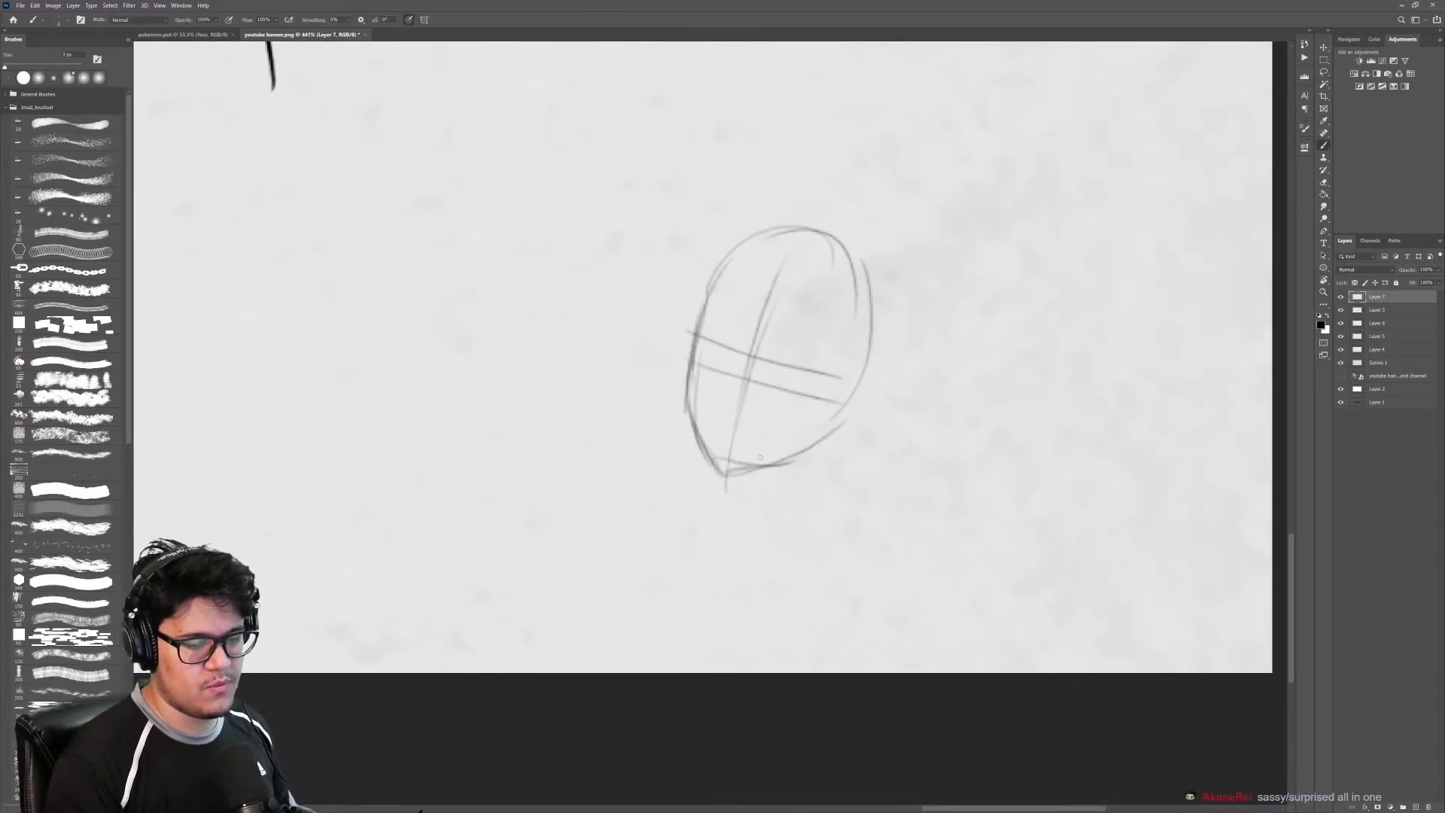
Step: Try angular strokes over the upper back of the new head outline, and undo them
drag(897, 405, 835, 423)
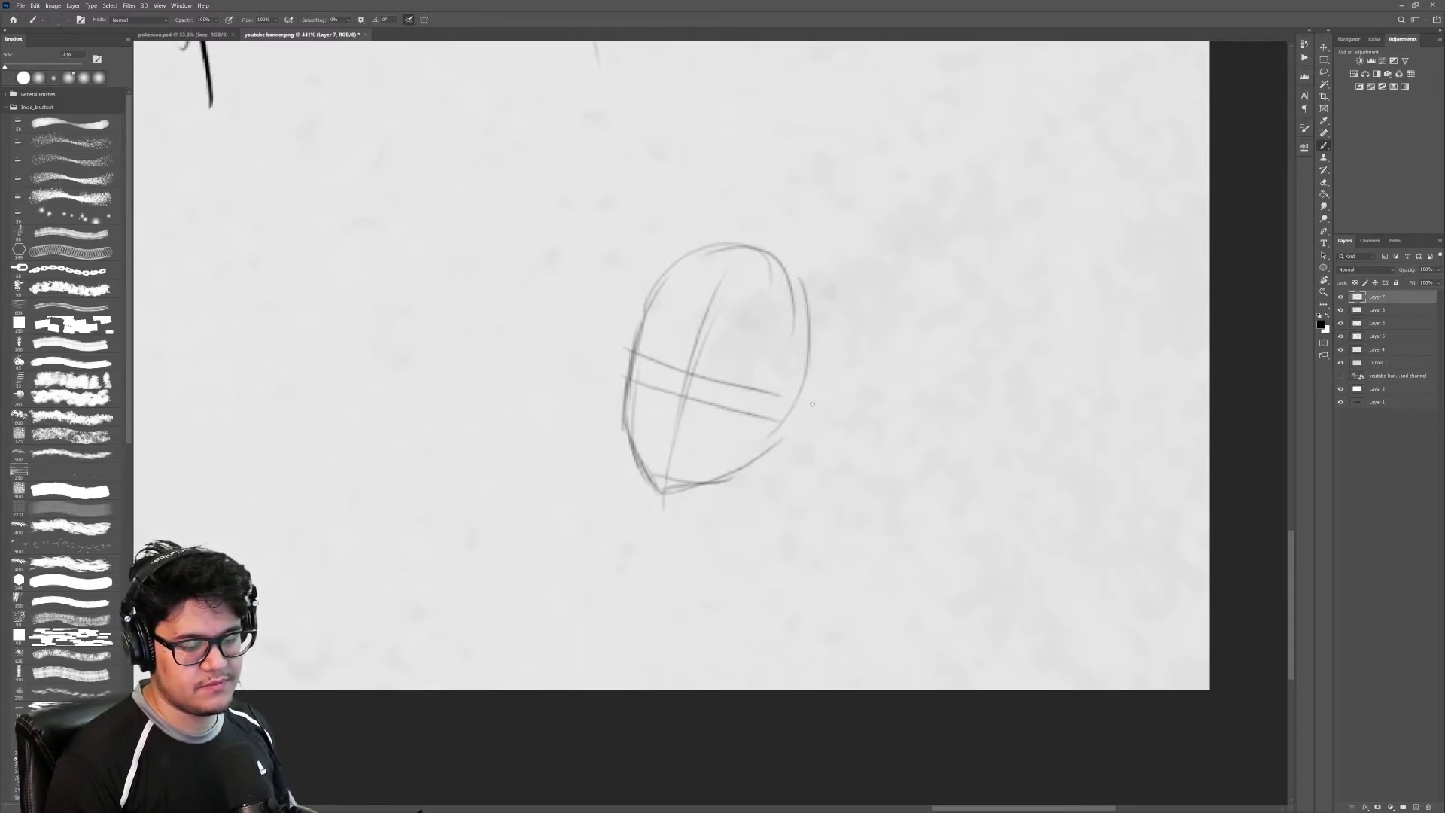
scroll(807, 421, down, 2)
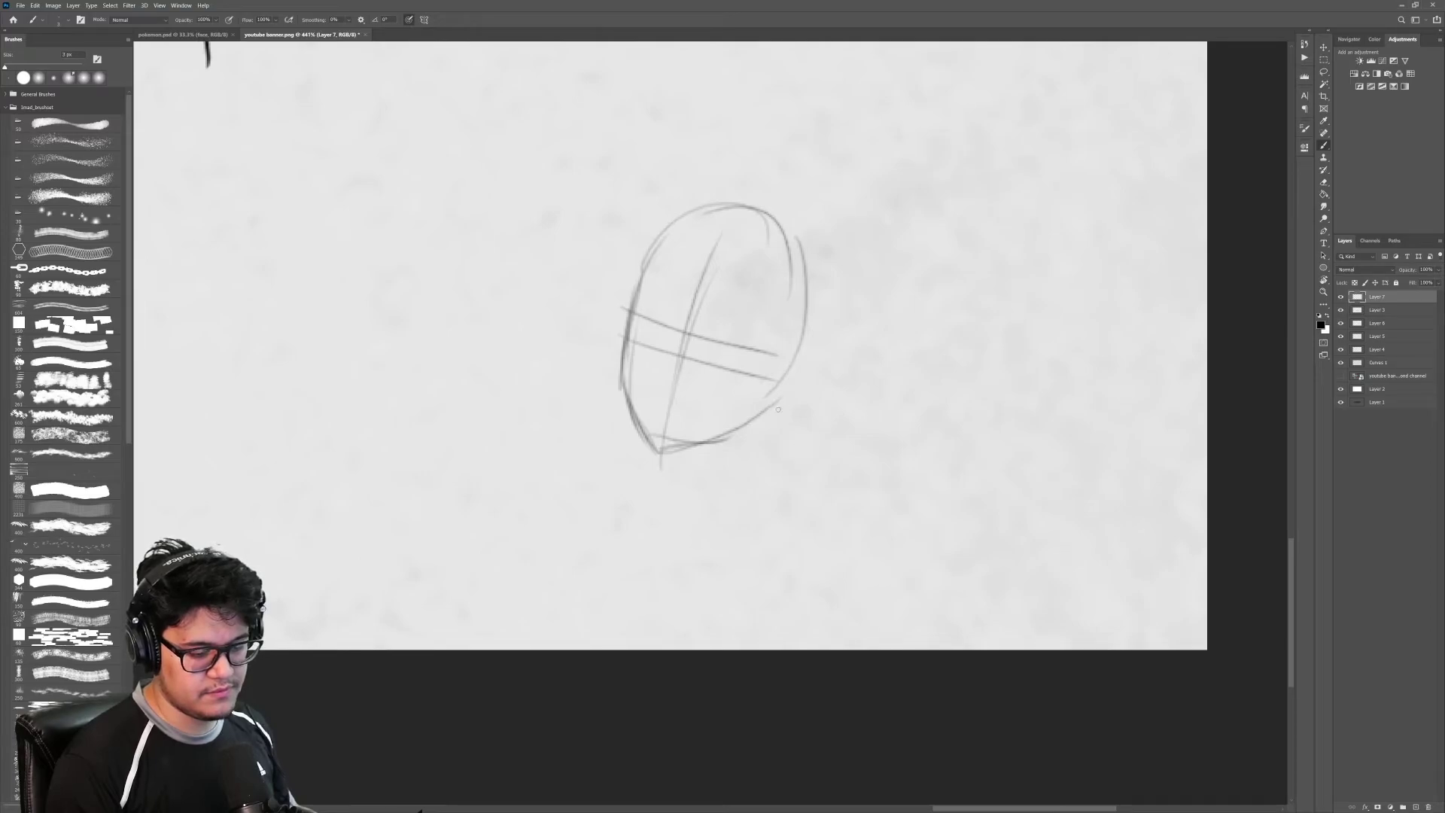
scroll(841, 367, up, 1)
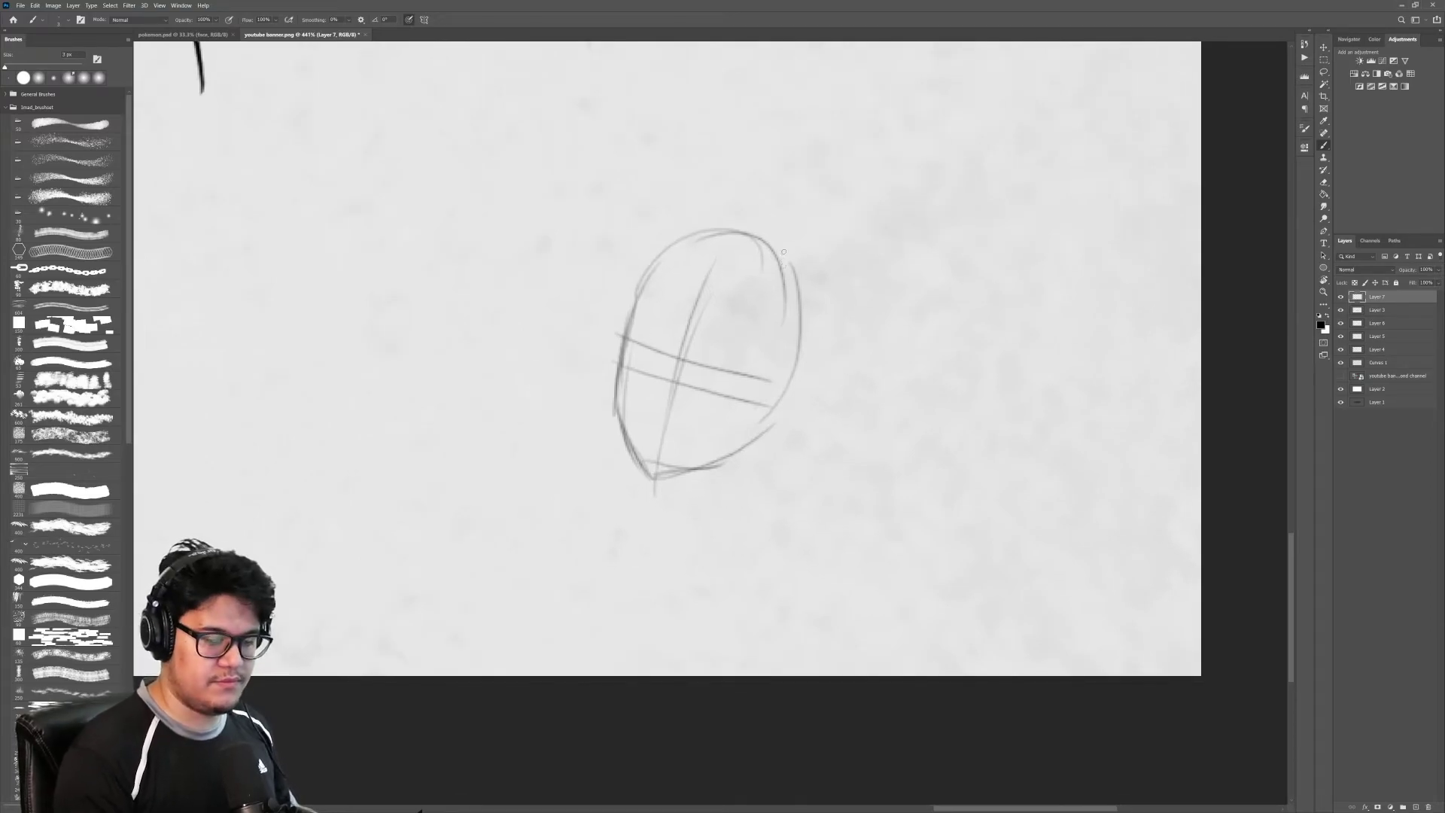
mouse_move(734, 219)
mouse_down()
mouse_move(761, 286)
mouse_move(749, 295)
mouse_move(777, 307)
mouse_move(736, 299)
mouse_move(781, 306)
mouse_move(793, 325)
mouse_move(872, 279)
mouse_move(809, 270)
mouse_move(805, 212)
mouse_up()
mouse_move(873, 314)
mouse_down()
mouse_move(832, 323)
mouse_move(890, 326)
mouse_up()
key(ctrl+z)
key(ctrl+z)
key(ctrl+z)
key(ctrl+z)
key(ctrl+z)
key(ctrl+z)
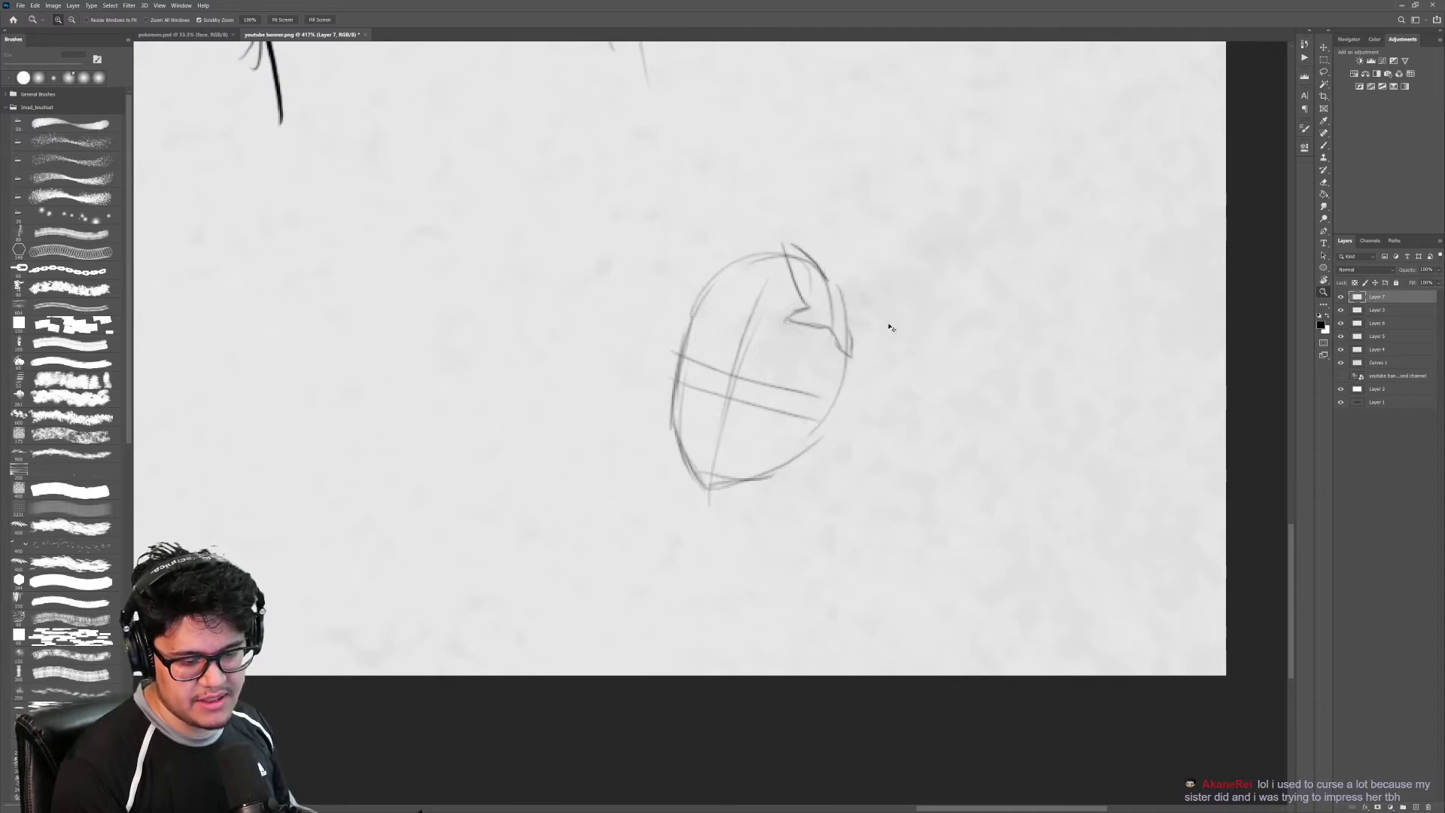
key(b)
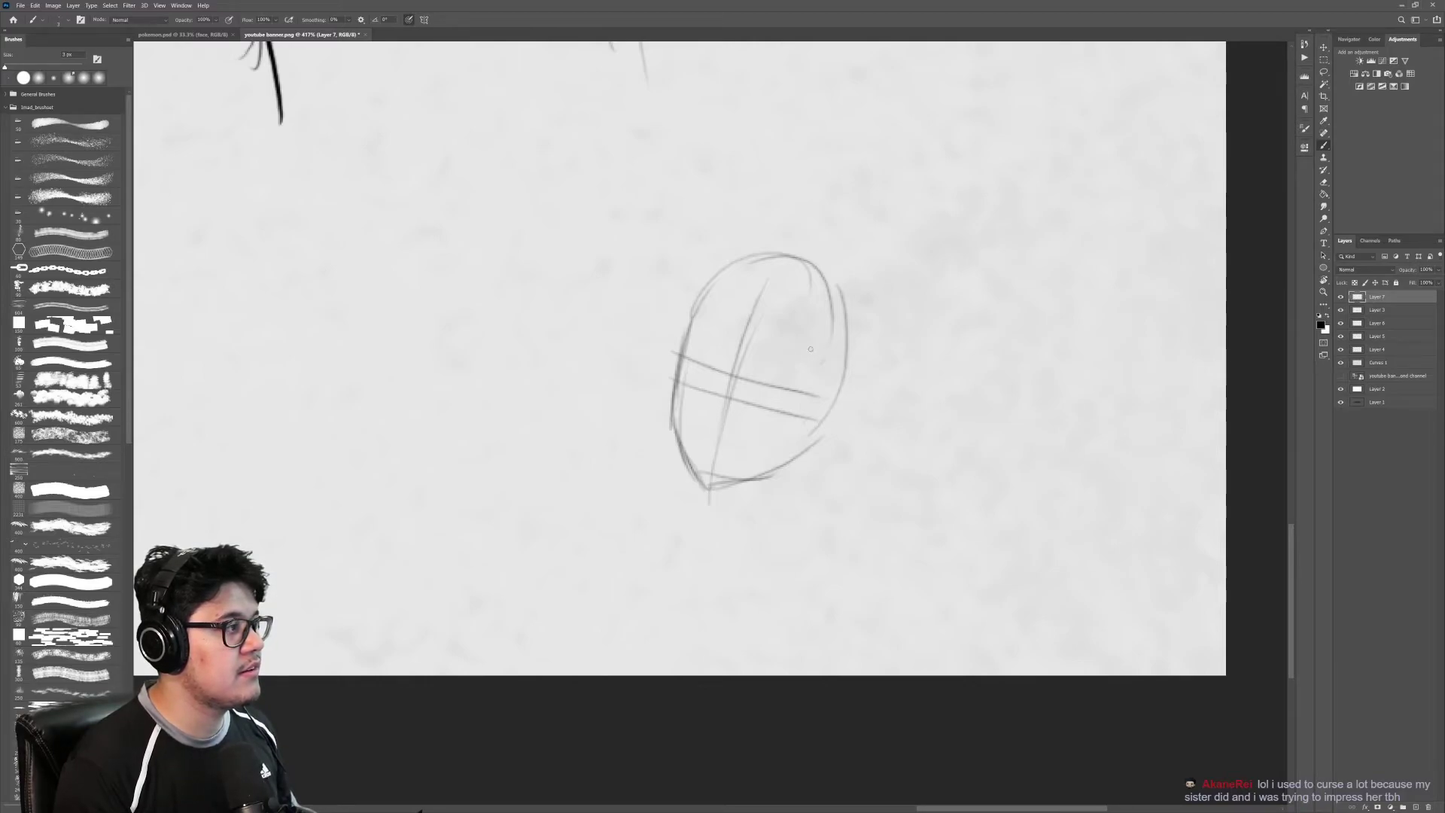
drag(837, 346, 864, 332)
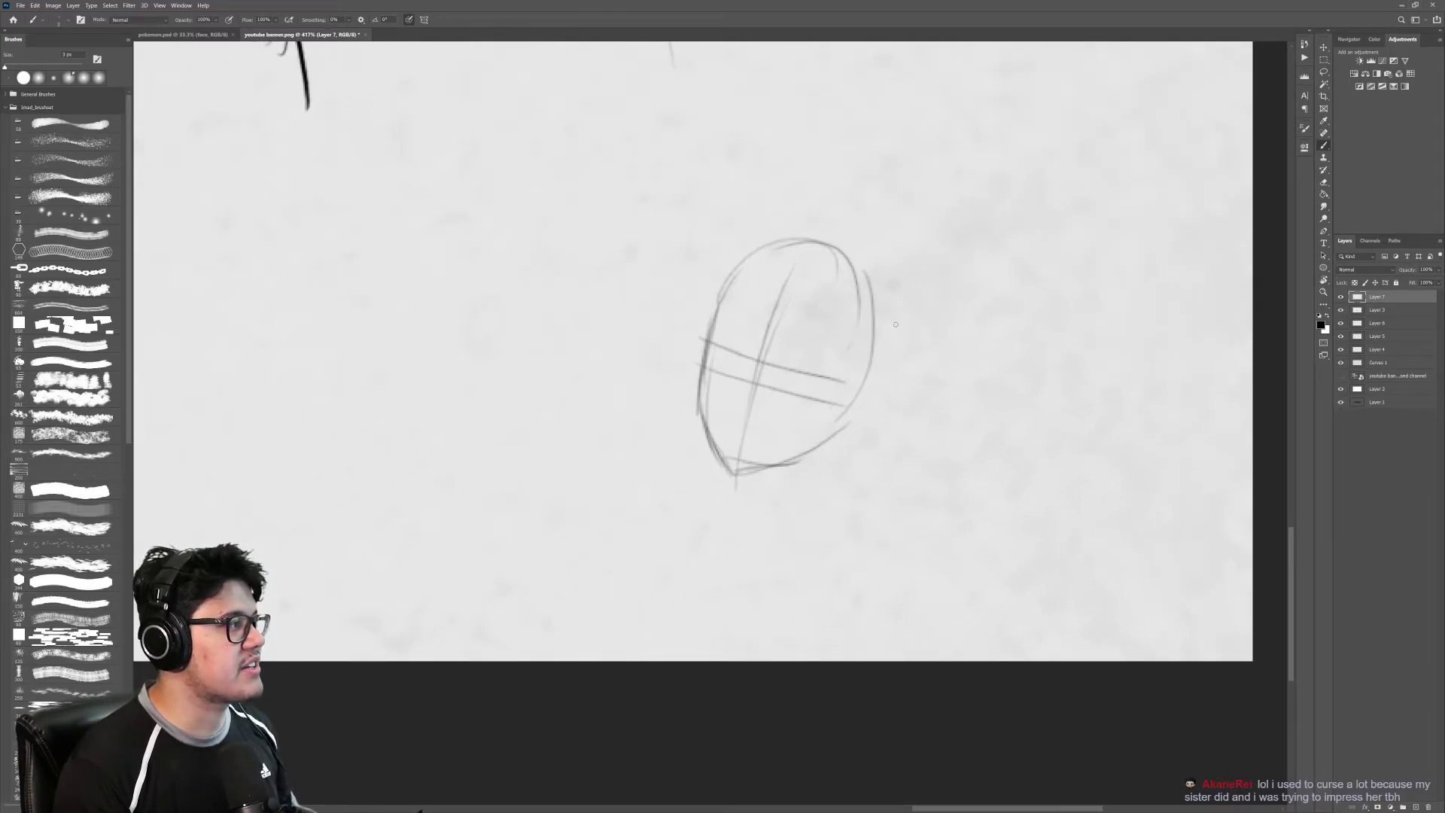
mouse_move(892, 325)
mouse_down()
mouse_move(874, 323)
mouse_move(882, 333)
mouse_up()
key(z)
key(b)
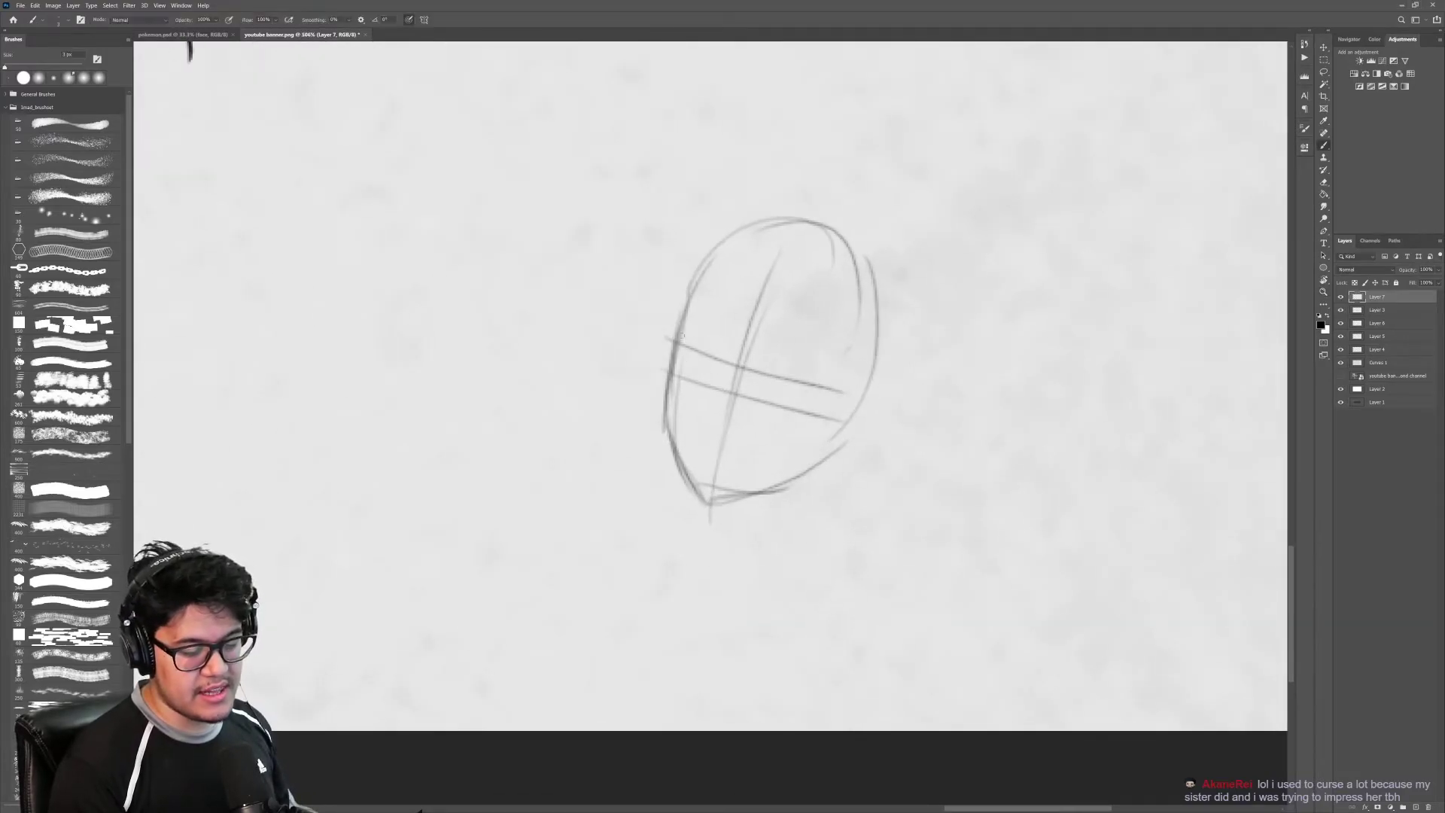
Step: Darken the new head's cheek, jaw and chin outline, and extend the back of the skull with a wider curve
drag(683, 297, 670, 387)
mouse_move(676, 328)
mouse_down()
mouse_move(735, 236)
mouse_move(662, 429)
mouse_up()
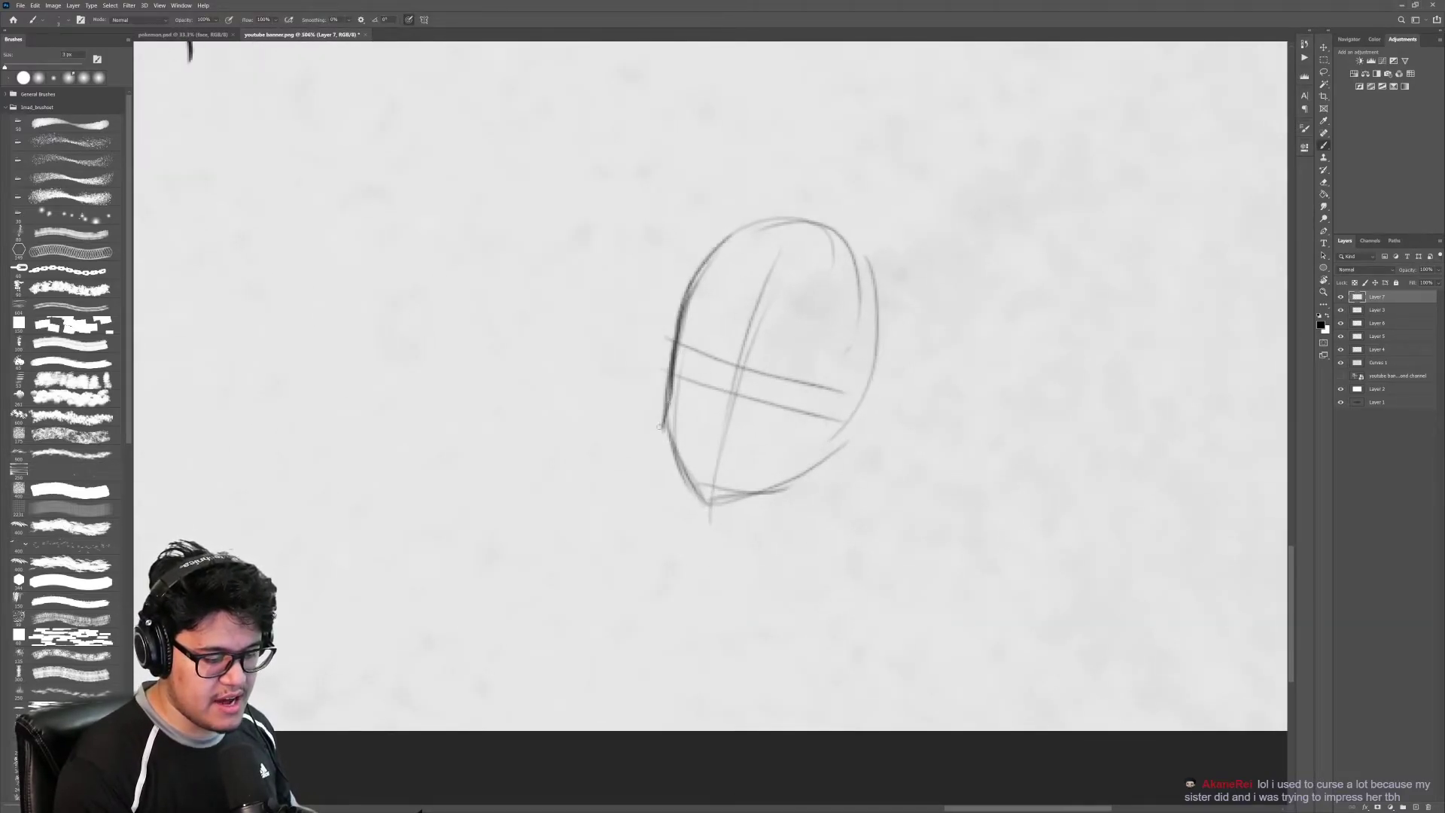
drag(680, 363, 666, 472)
mouse_move(676, 404)
mouse_down()
mouse_move(665, 449)
mouse_move(709, 499)
mouse_move(741, 506)
mouse_move(819, 459)
mouse_up()
drag(734, 506, 824, 463)
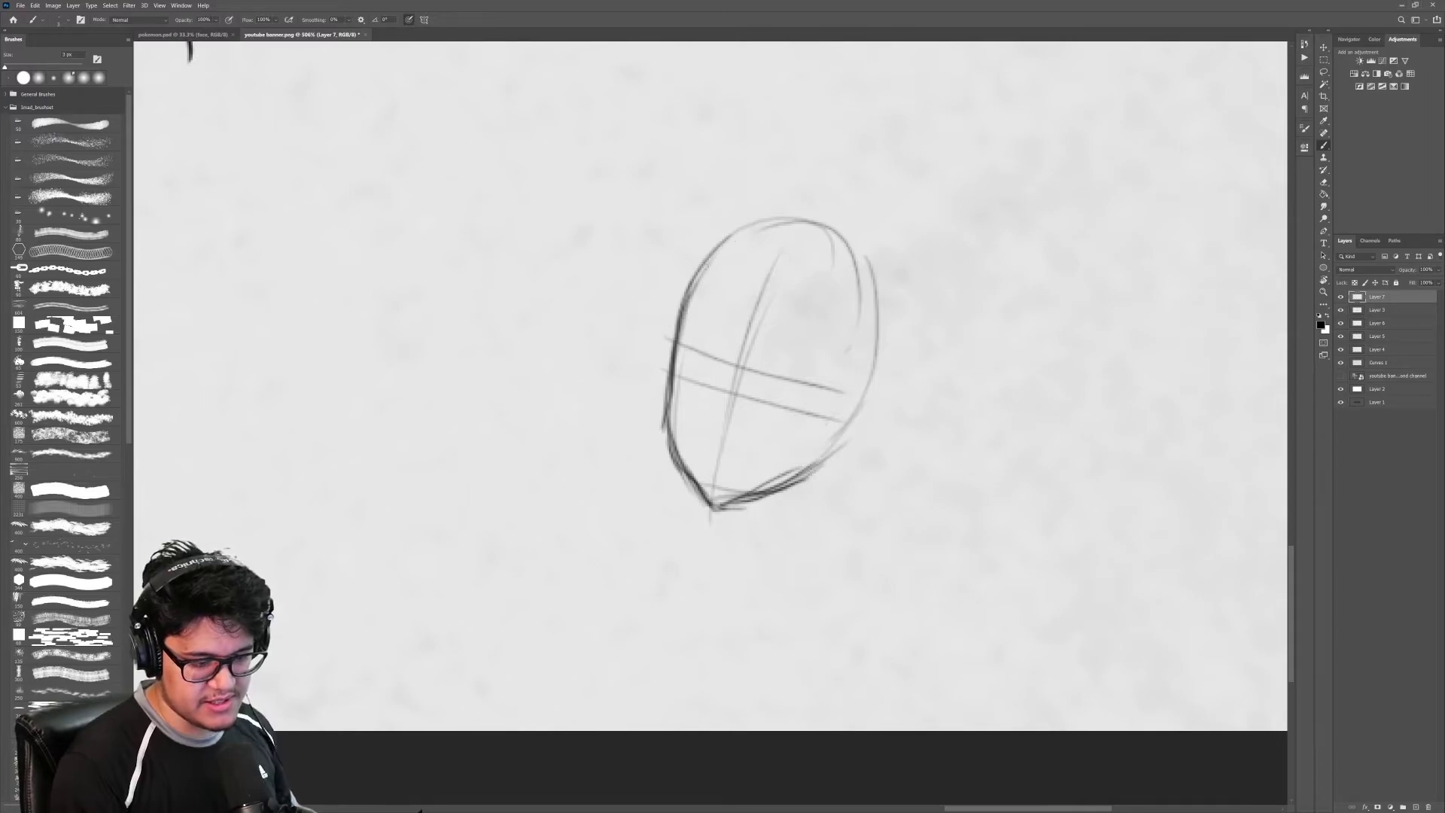
mouse_move(726, 226)
mouse_down()
mouse_move(858, 267)
mouse_move(891, 353)
mouse_up()
drag(892, 354, 824, 455)
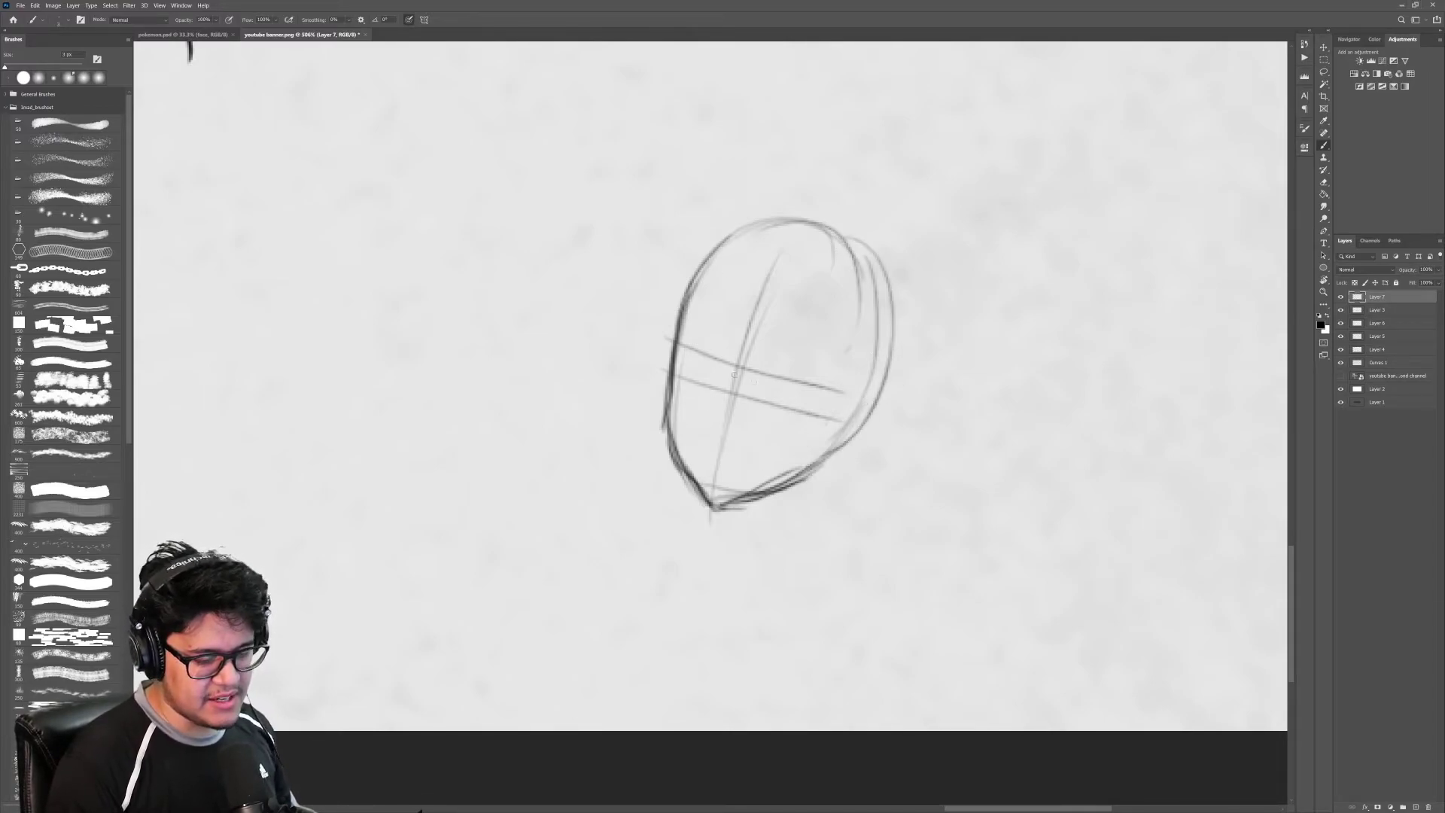
Step: Mark the corner positions of both eyes with short vertical strokes between the two eye-level guidelines
mouse_move(771, 374)
mouse_down()
mouse_move(768, 412)
mouse_move(813, 416)
mouse_up()
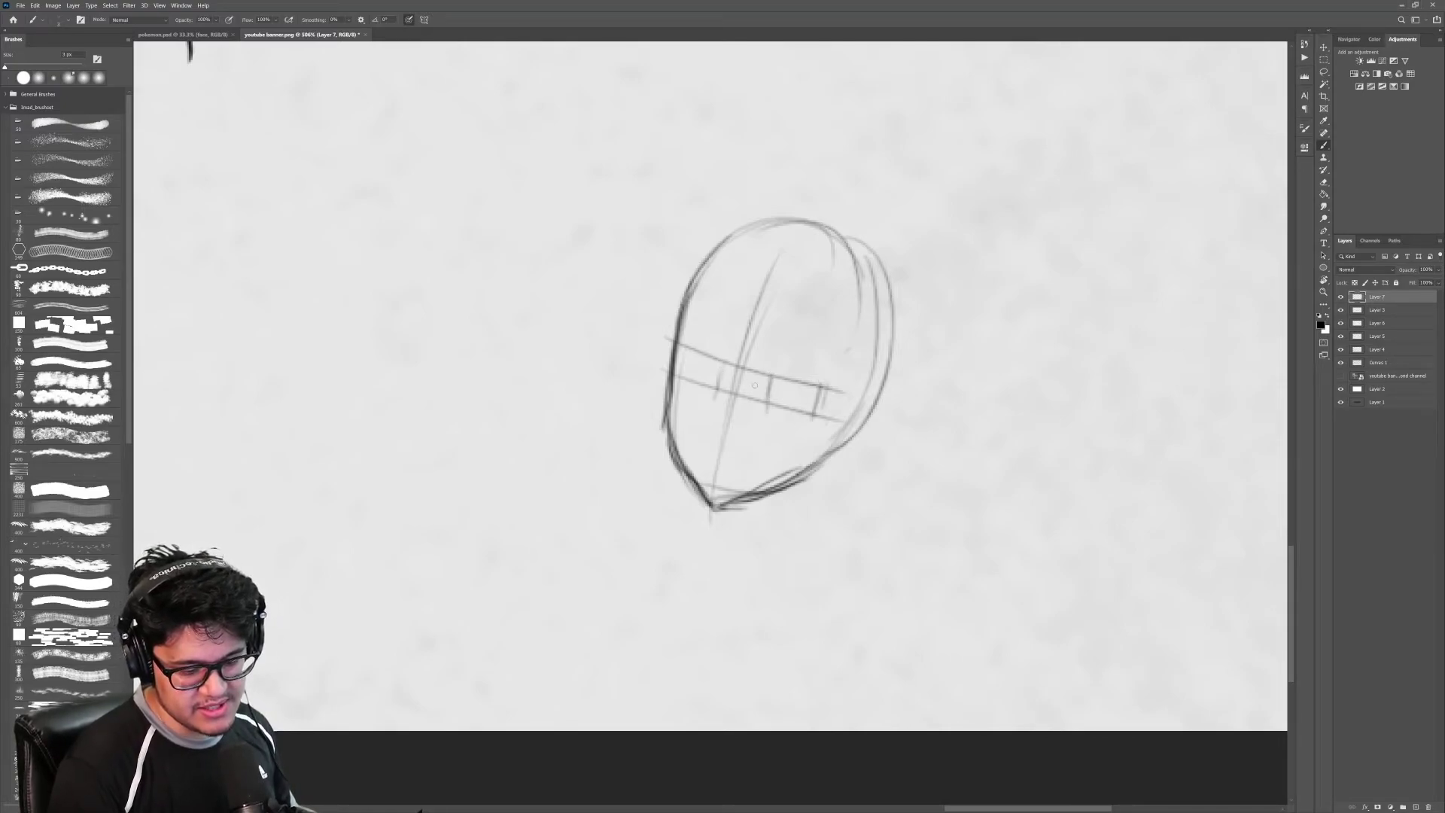
drag(685, 344, 680, 376)
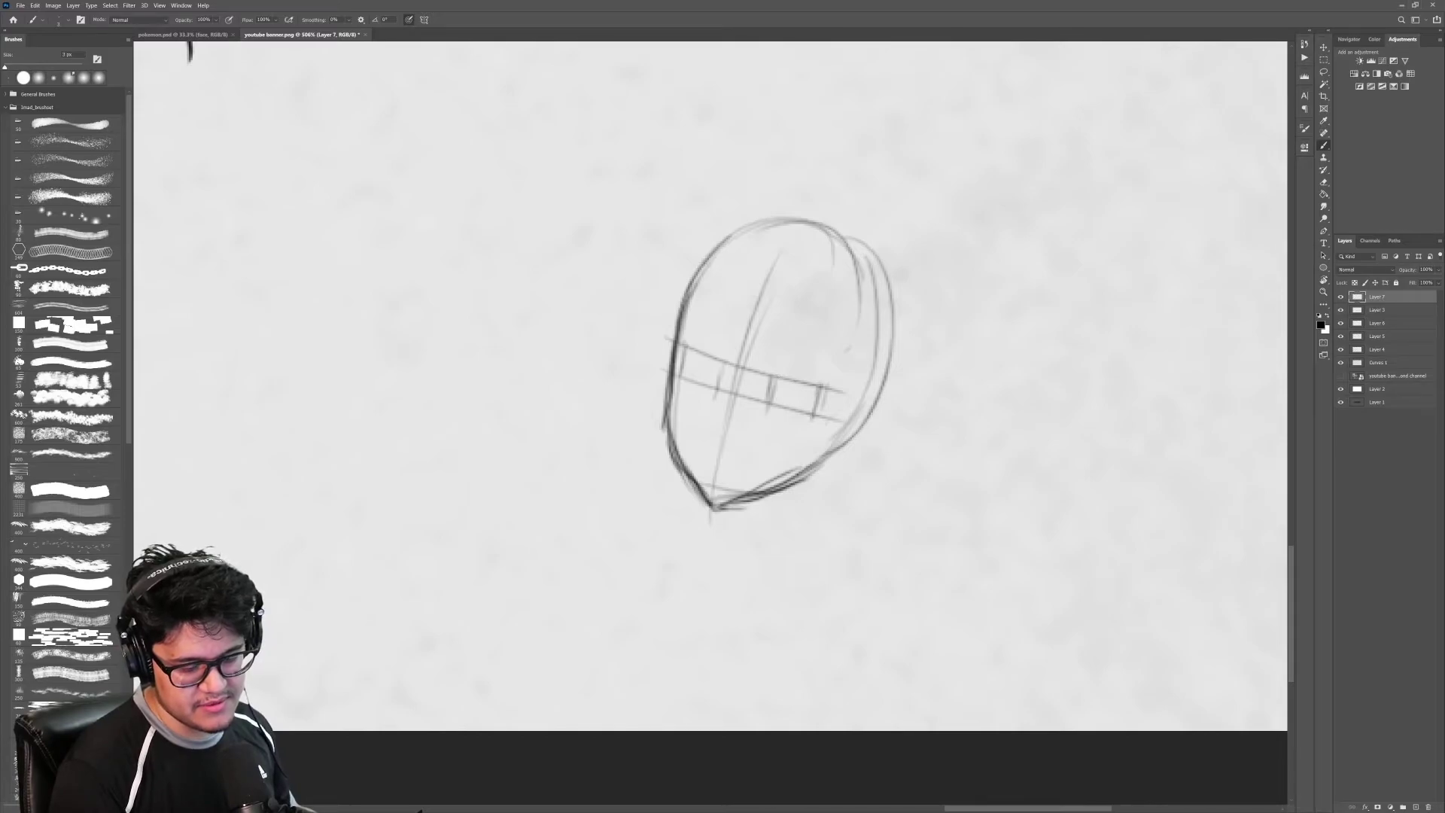
mouse_move(840, 395)
mouse_down()
mouse_move(833, 386)
mouse_move(795, 422)
mouse_move(795, 354)
mouse_move(724, 386)
mouse_move(845, 394)
mouse_up()
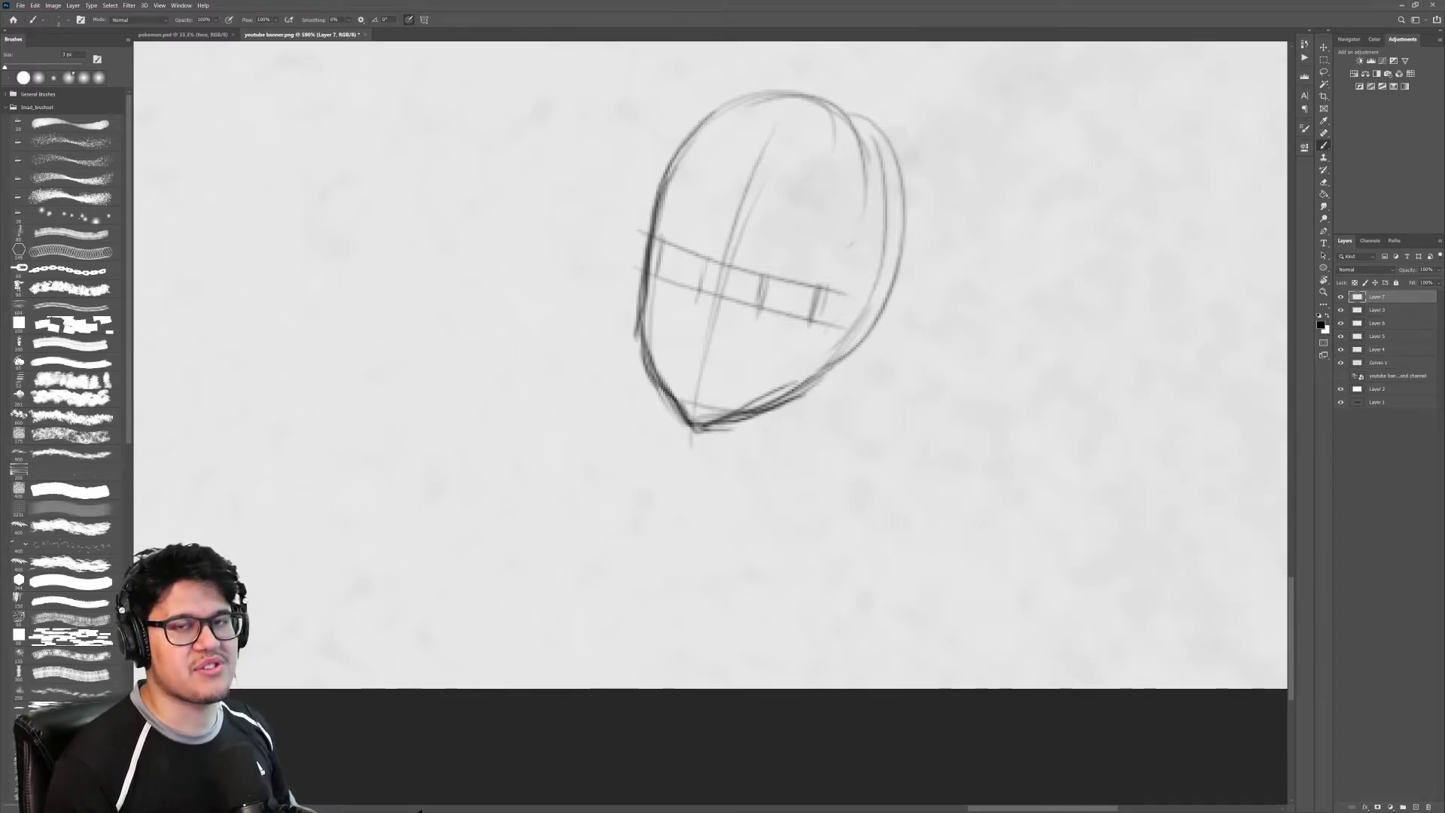
Step: Try dark, angular half-lidded eyes between the guidelines of the new head
mouse_move(845, 382)
mouse_down()
mouse_move(820, 354)
mouse_move(810, 374)
mouse_move(838, 373)
mouse_move(807, 371)
mouse_up()
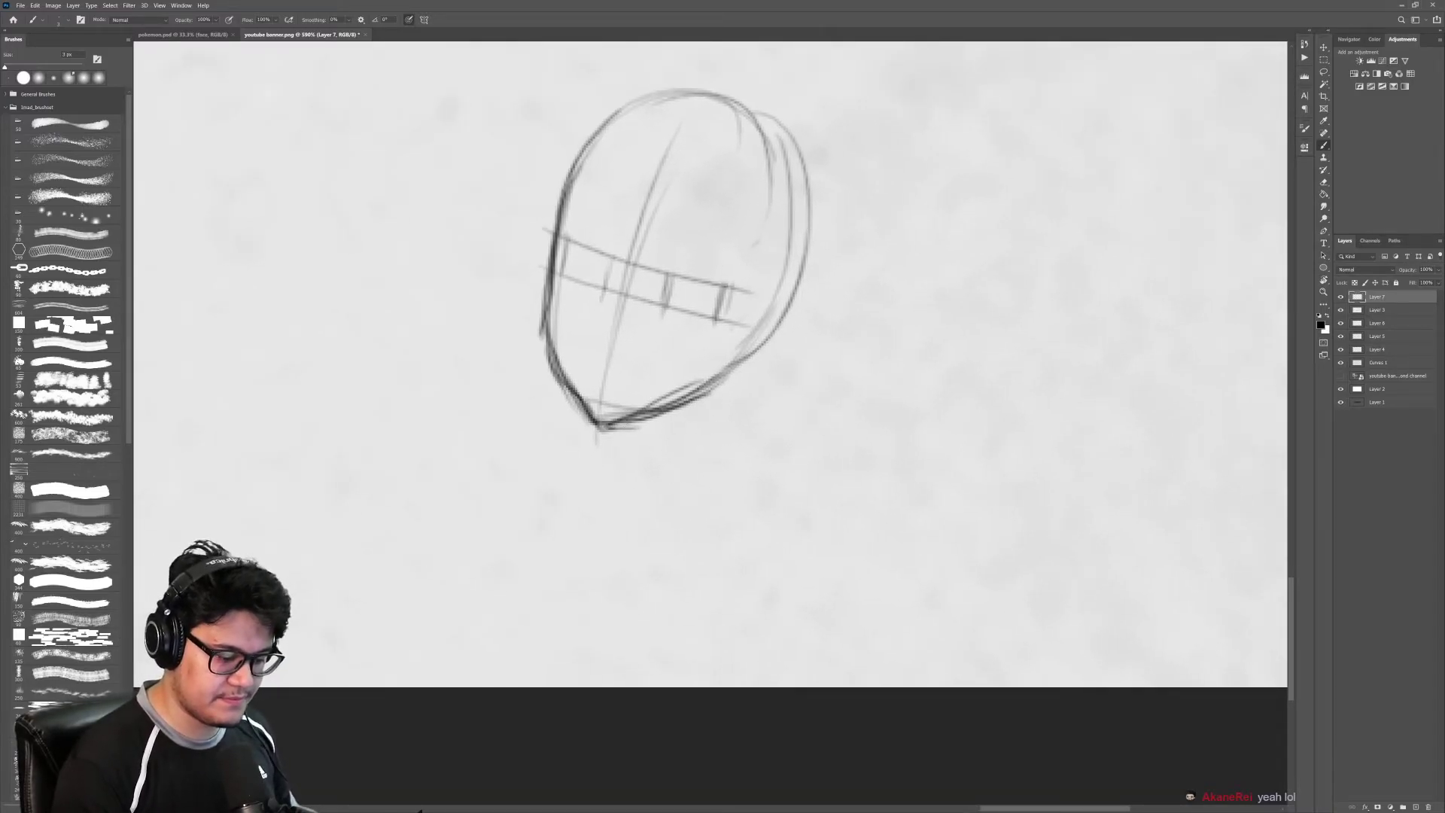
mouse_move(813, 392)
mouse_down()
mouse_move(752, 377)
mouse_move(896, 377)
mouse_move(836, 350)
mouse_move(837, 379)
mouse_up()
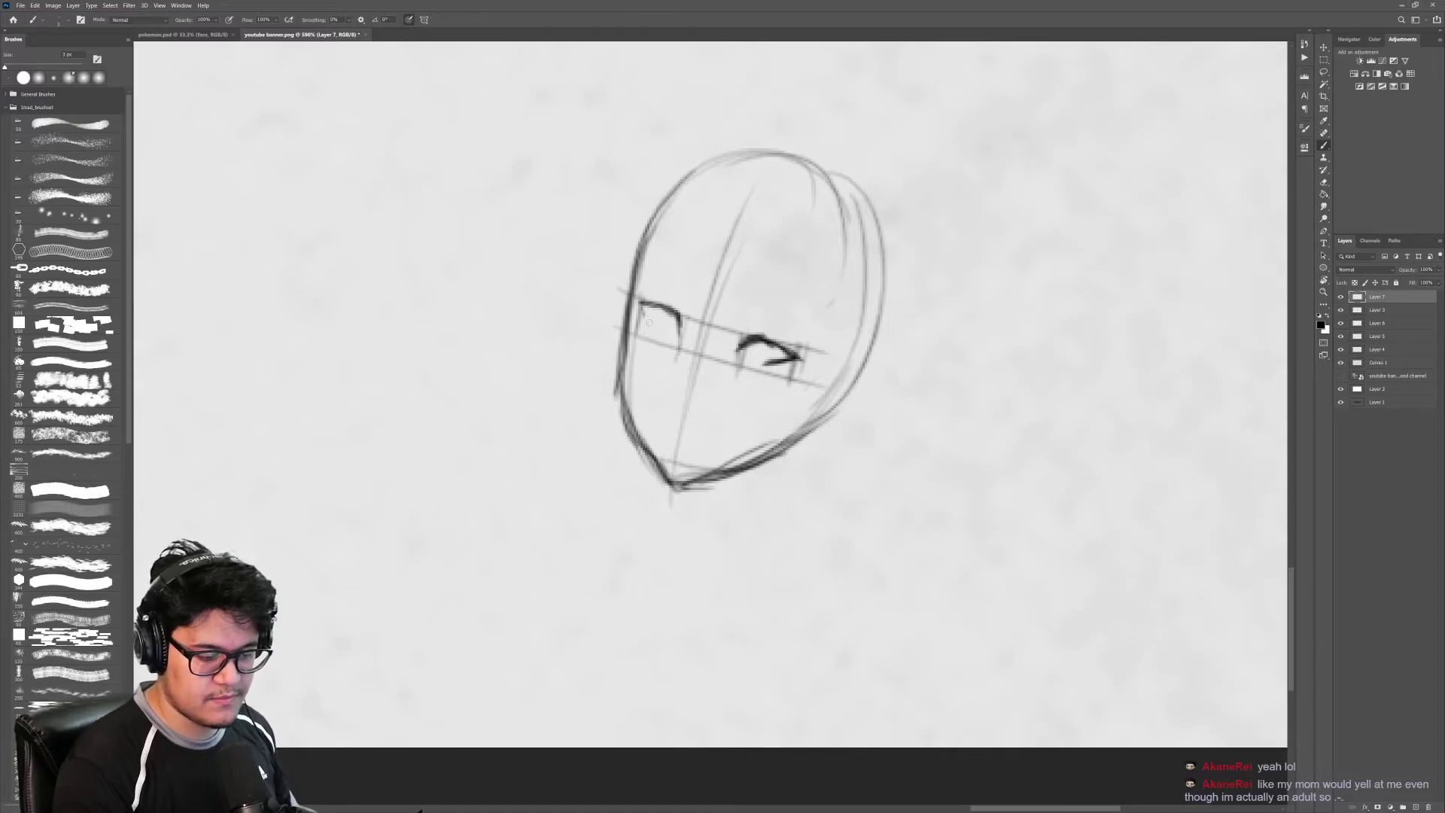
key(z)
mouse_move(768, 375)
mouse_down()
mouse_move(696, 375)
mouse_move(773, 375)
mouse_up()
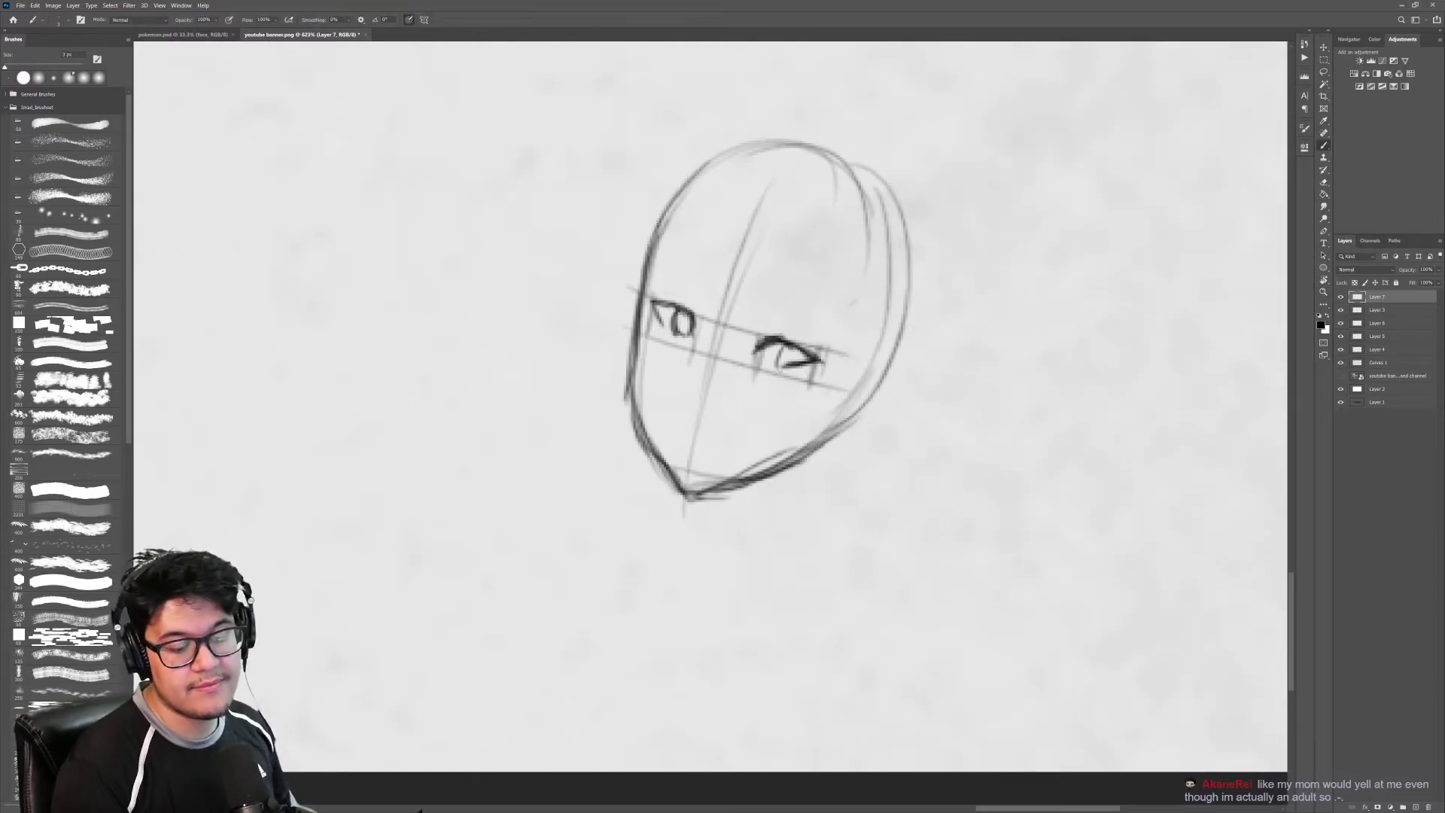
key(ctrl+space)
drag(866, 375, 916, 359)
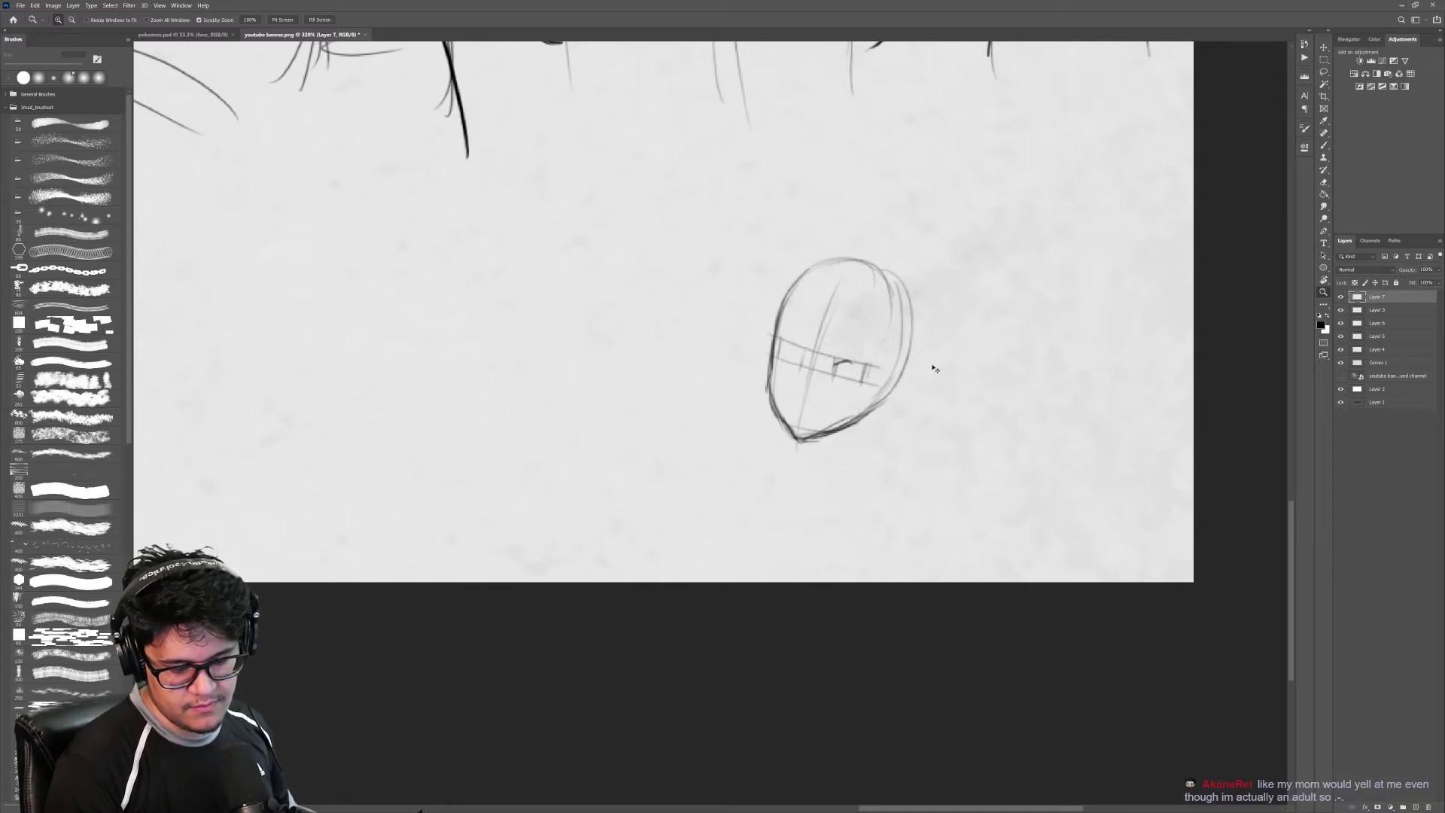
Step: Draw two rounded eyes between the guidelines, with thick arched upper lids and narrow oval irises
key(space)
drag(908, 422, 832, 394)
key(ctrl+space)
drag(749, 334, 777, 332)
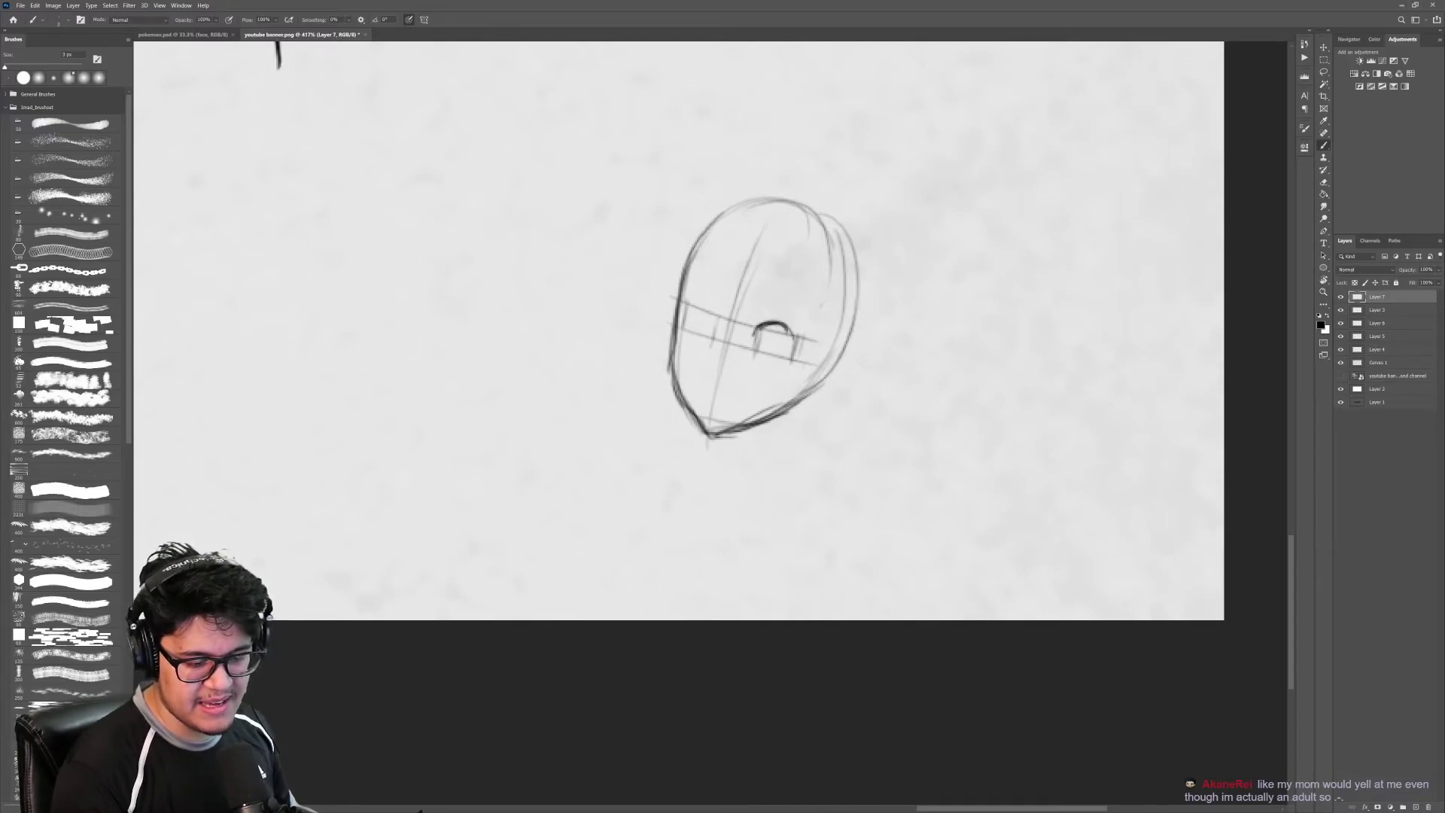
mouse_move(756, 332)
mouse_down()
mouse_move(788, 332)
mouse_move(787, 350)
mouse_up()
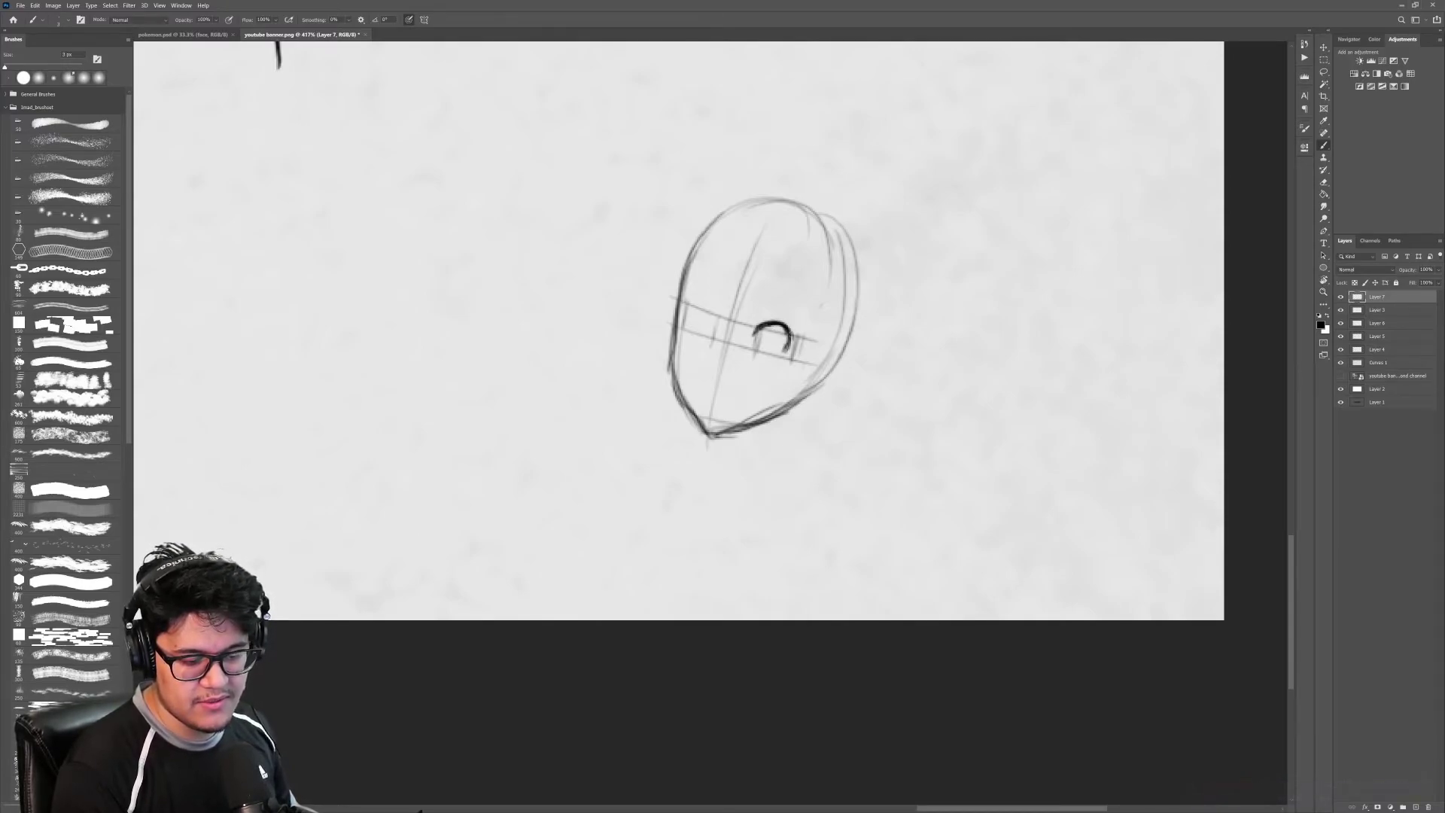
mouse_move(685, 308)
mouse_down()
mouse_move(710, 307)
mouse_move(713, 321)
mouse_up()
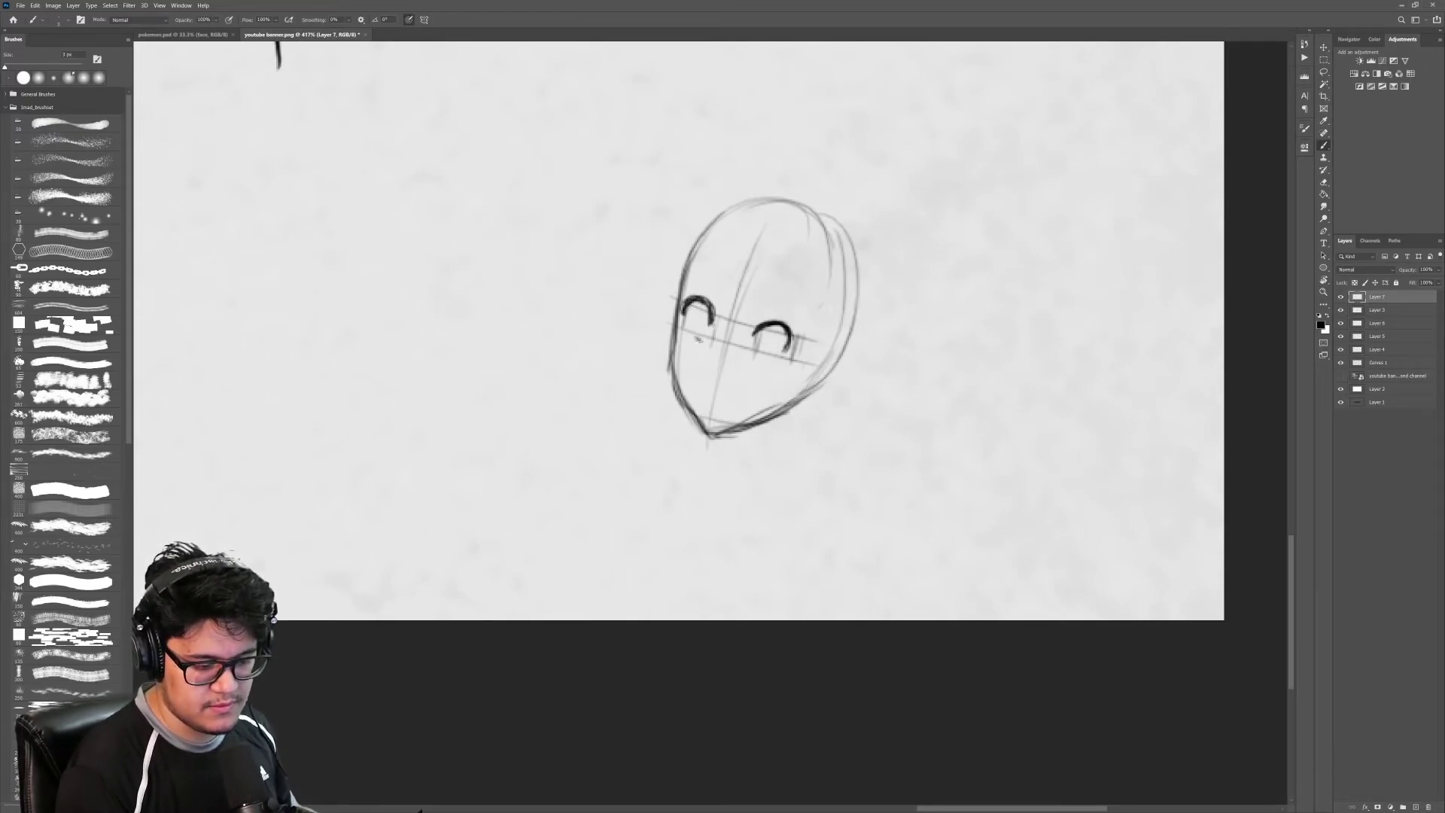
drag(694, 339, 770, 361)
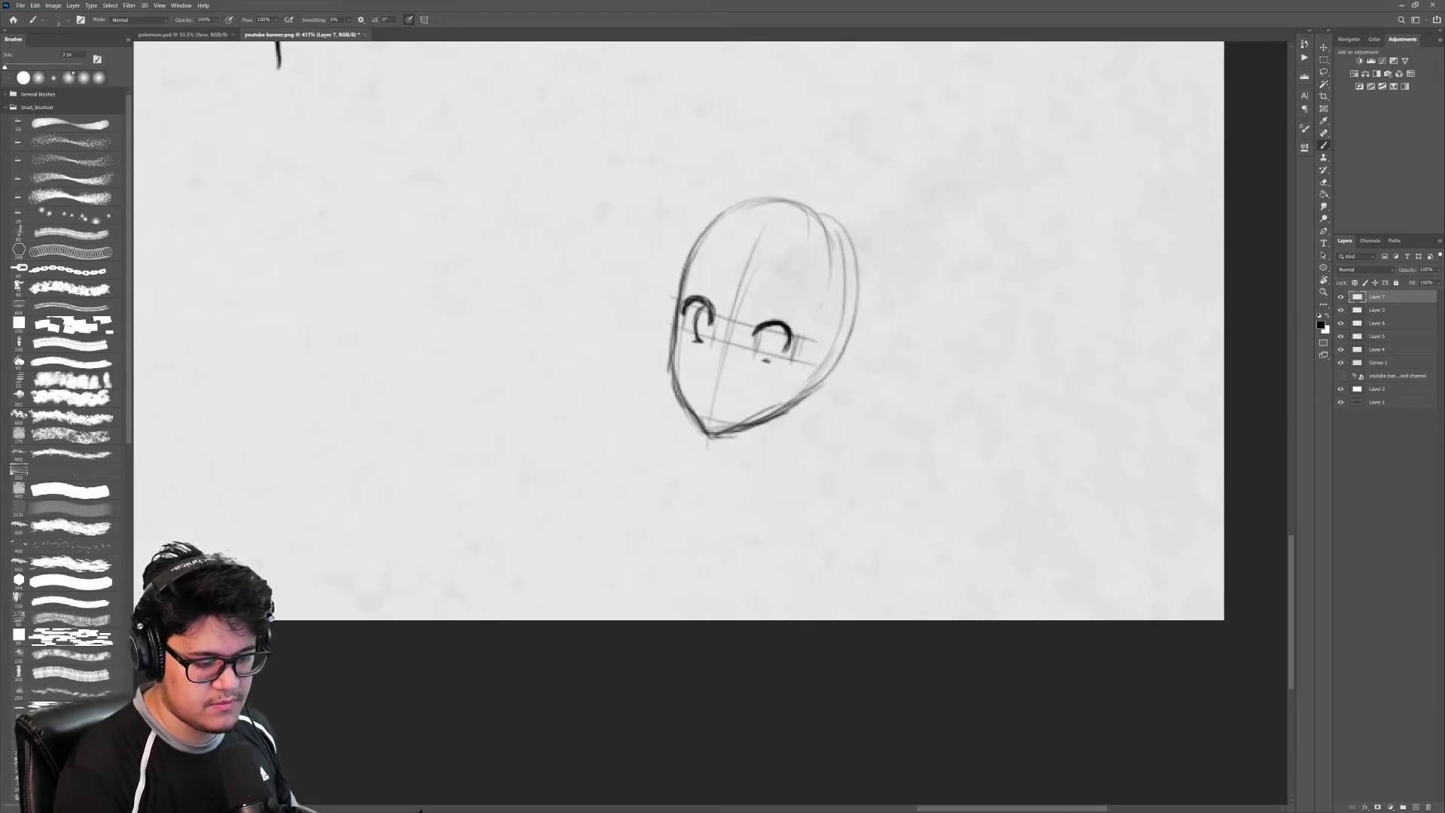
mouse_move(705, 307)
mouse_down()
mouse_move(696, 340)
mouse_move(818, 368)
mouse_up()
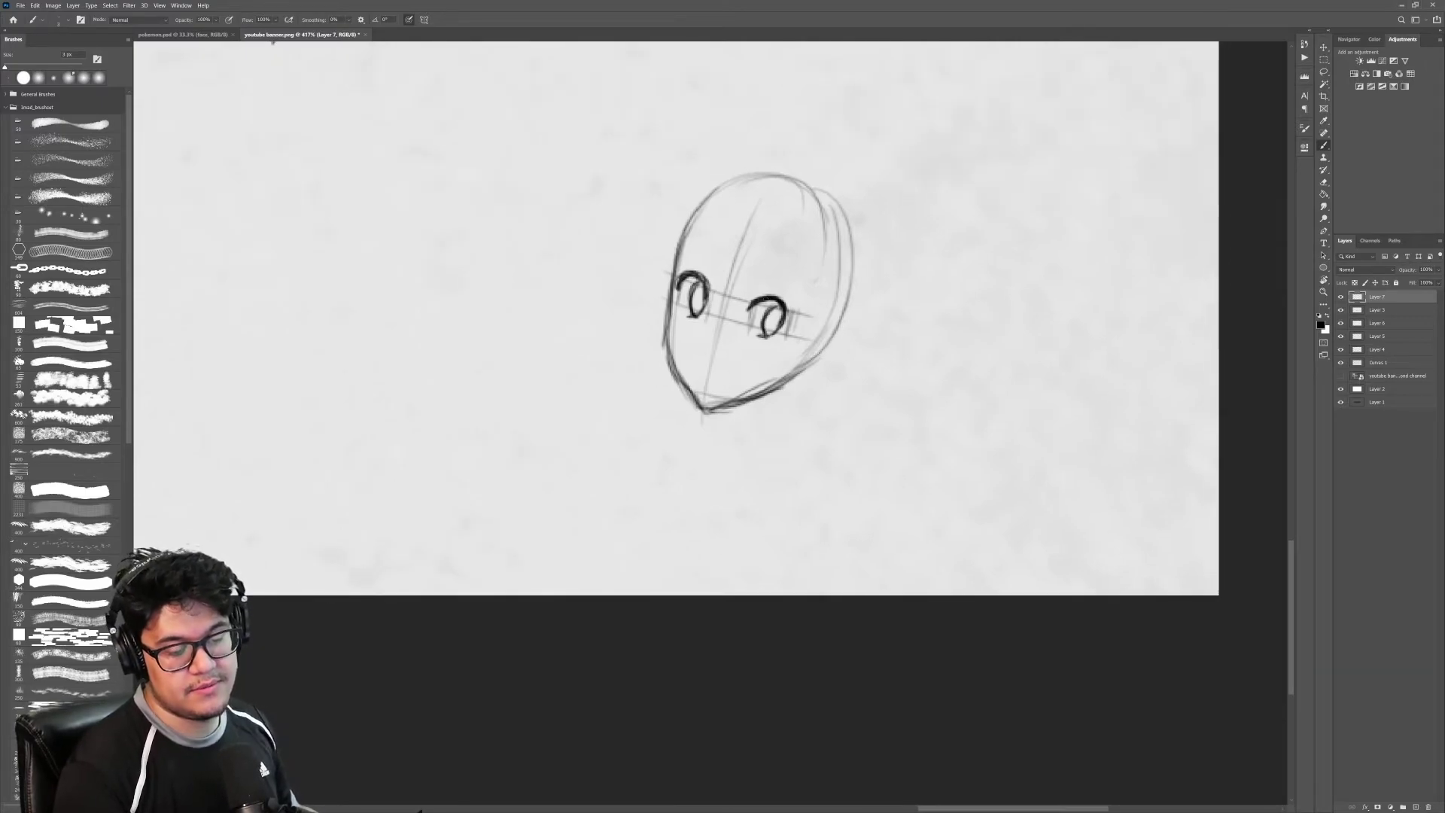
Step: Add light eyelid creases and a thin arched eyebrow above each eye of the new head
drag(751, 305, 780, 299)
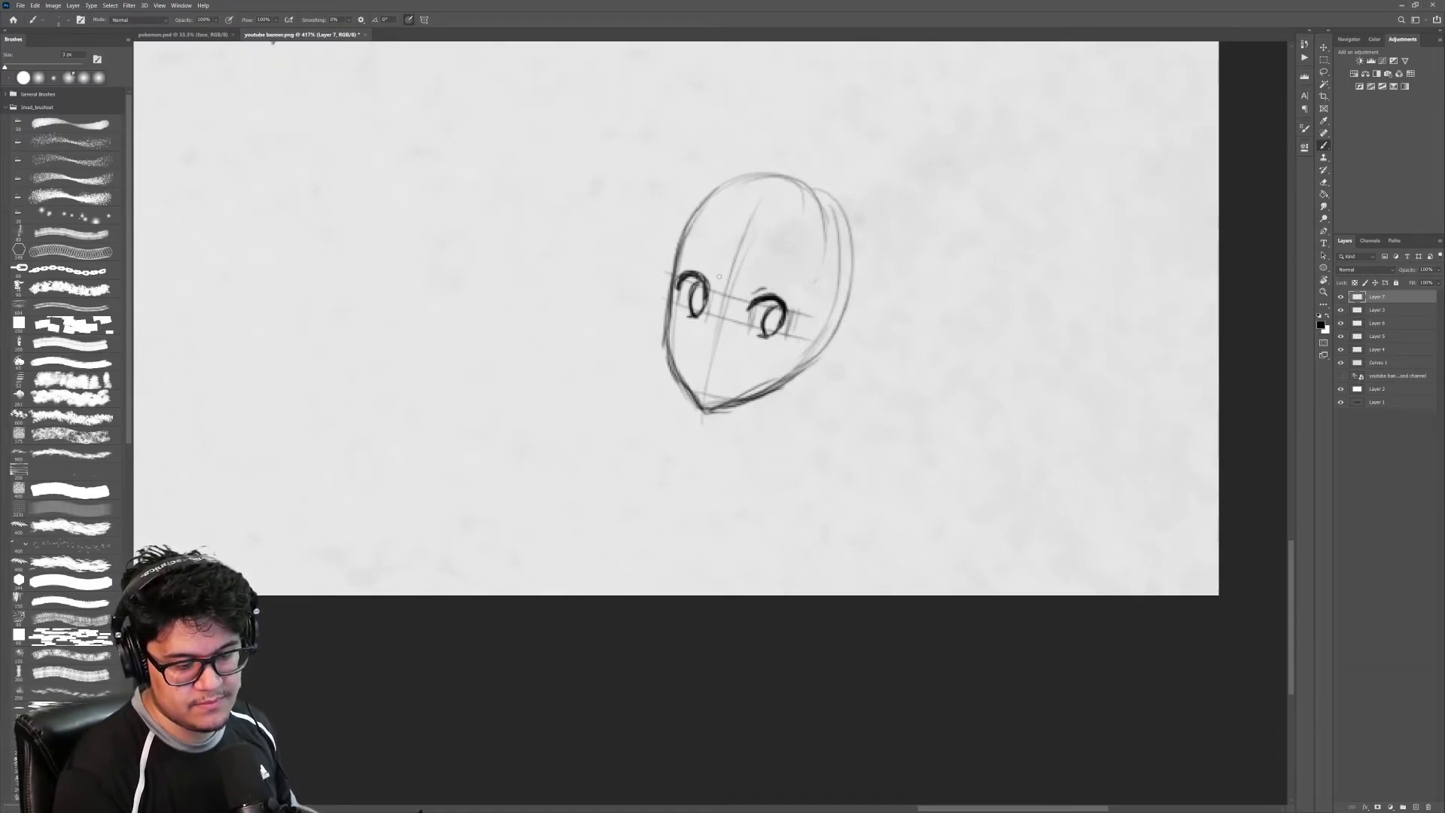
drag(758, 270, 802, 284)
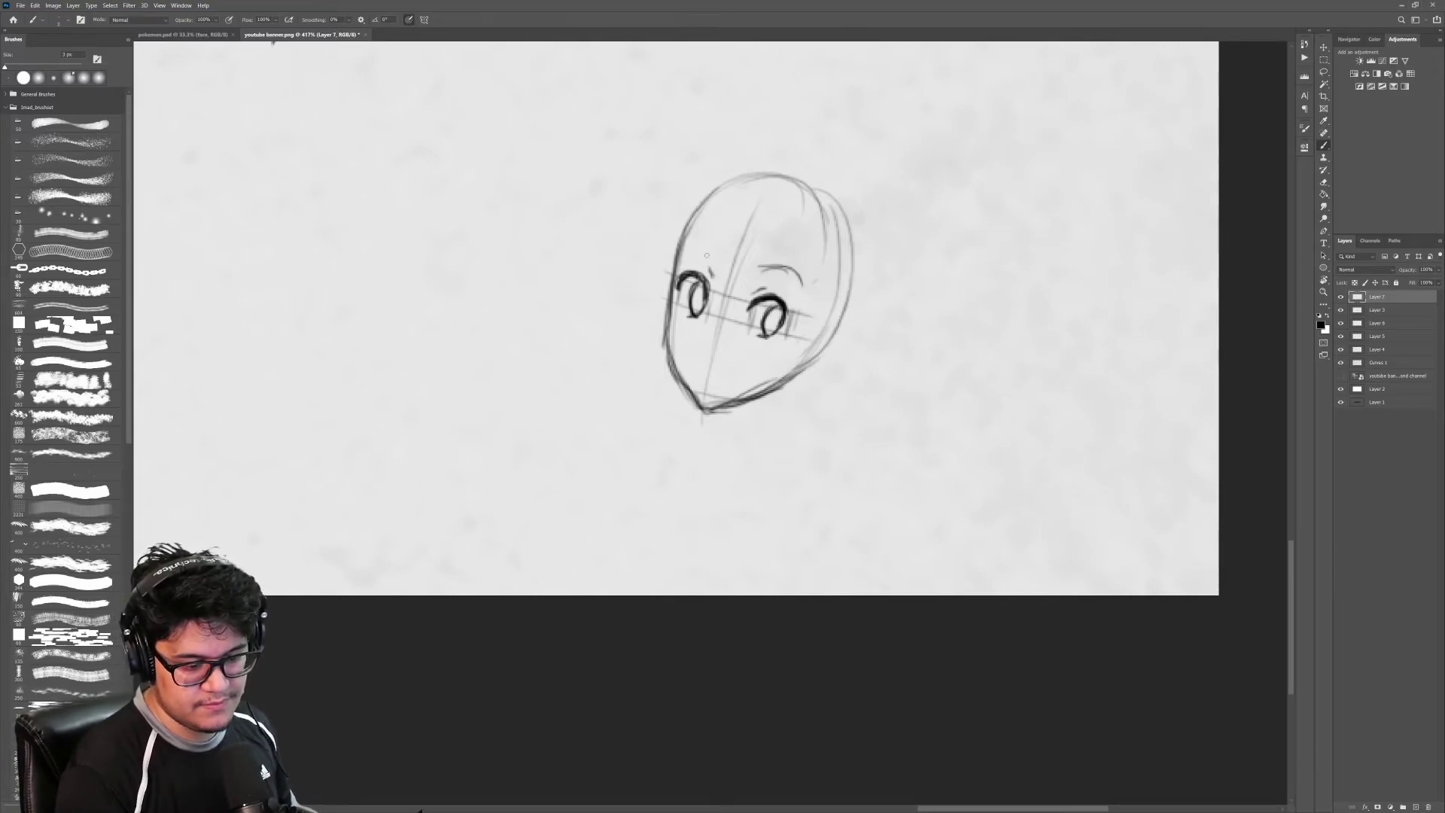
mouse_move(887, 351)
mouse_down()
mouse_move(842, 332)
mouse_move(832, 373)
mouse_move(834, 354)
mouse_up()
Step: Add a small nose dot and an open, smiling mouth with dark shading inside to the new face
click(675, 316)
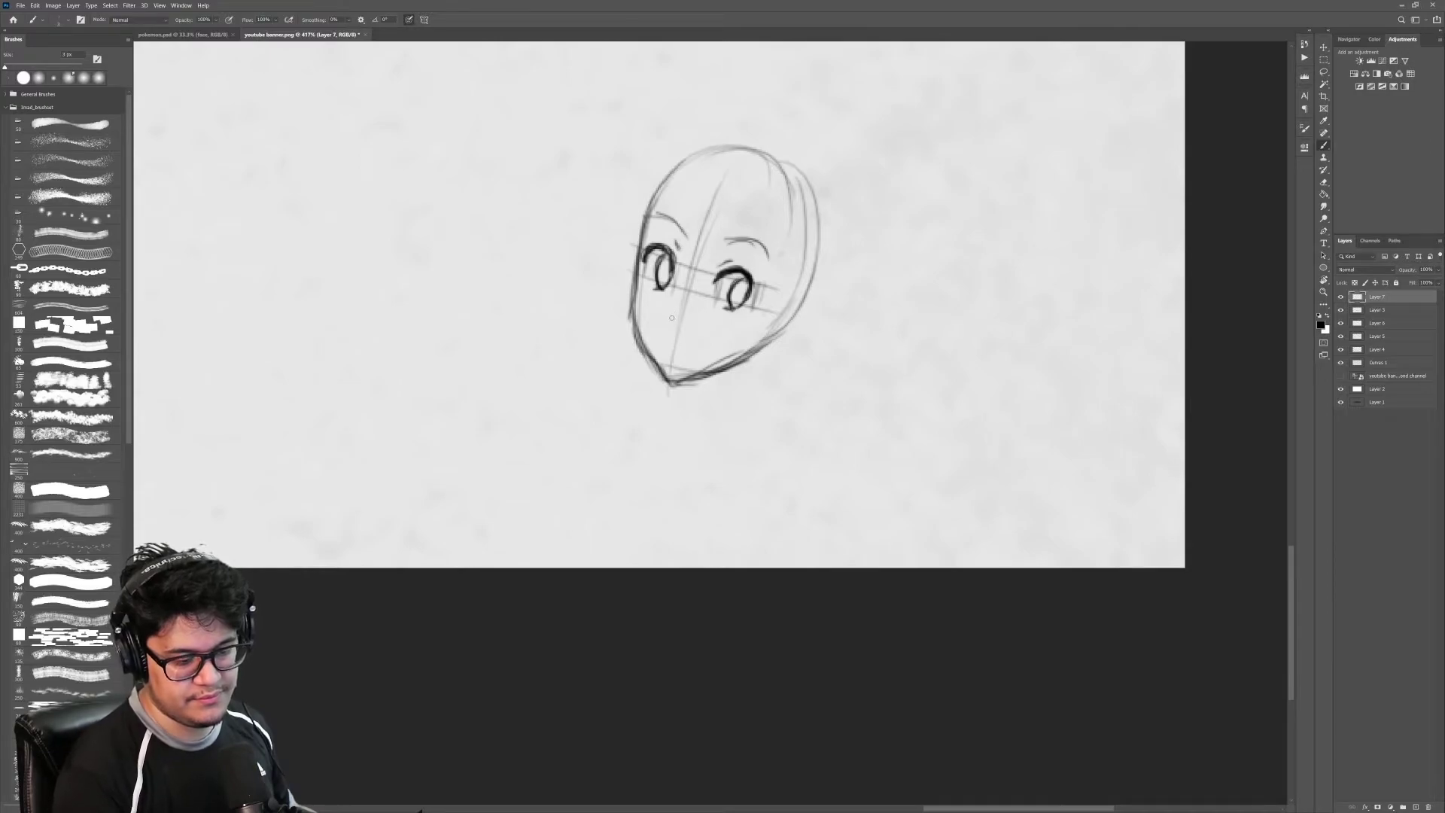
drag(667, 332, 676, 336)
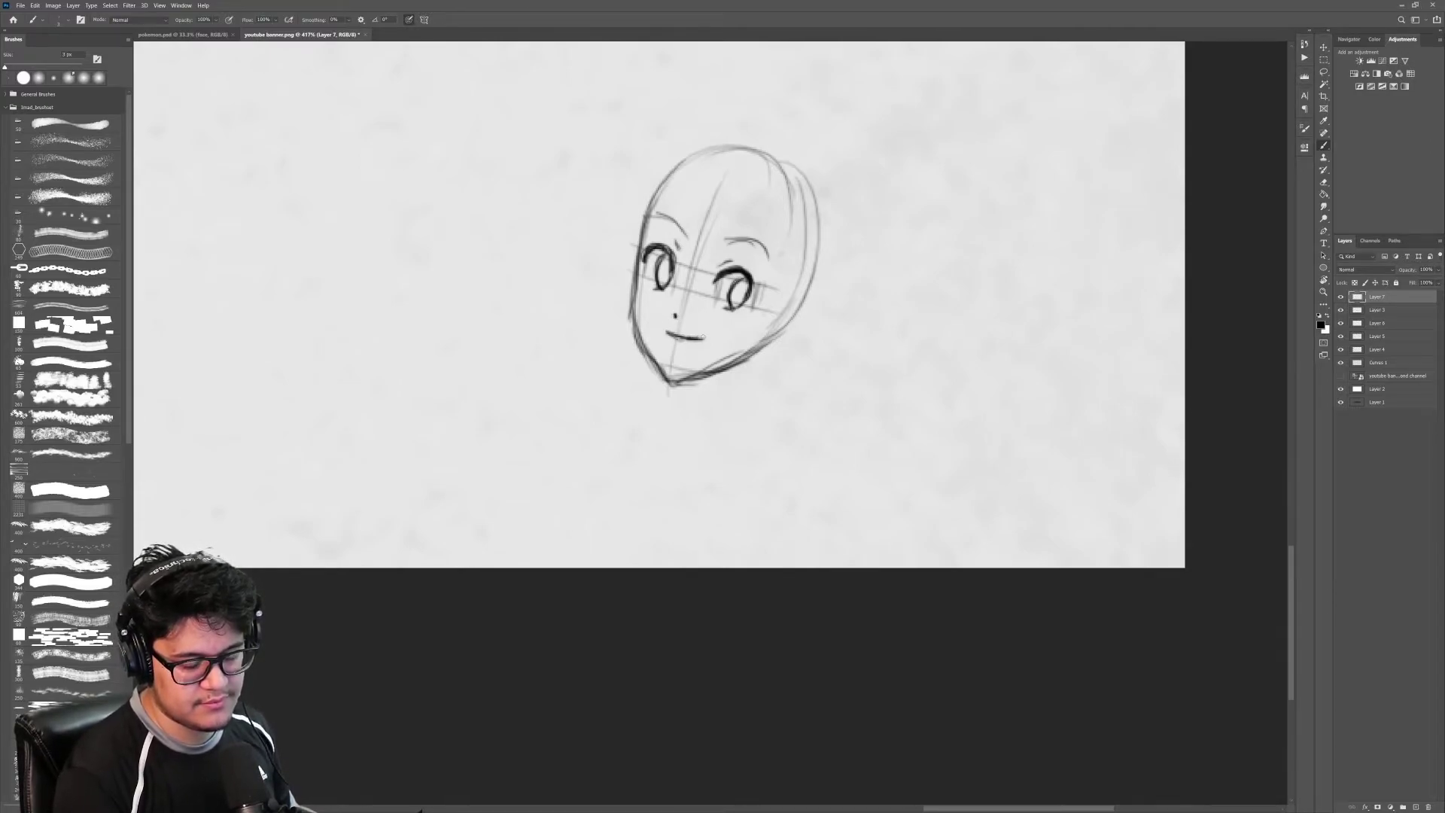
drag(666, 334, 674, 349)
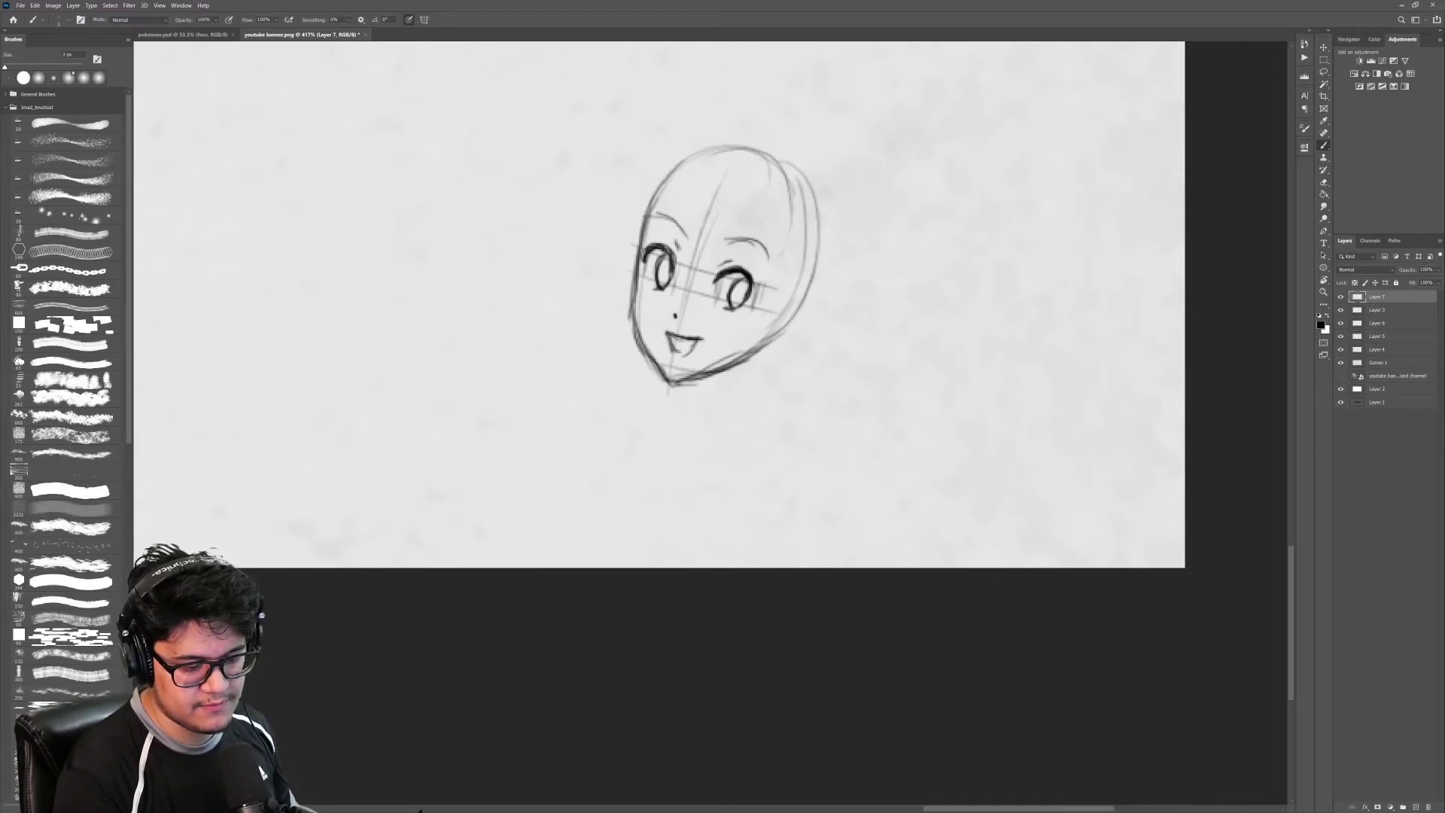
mouse_move(849, 326)
mouse_down()
mouse_move(751, 377)
mouse_move(815, 369)
mouse_up()
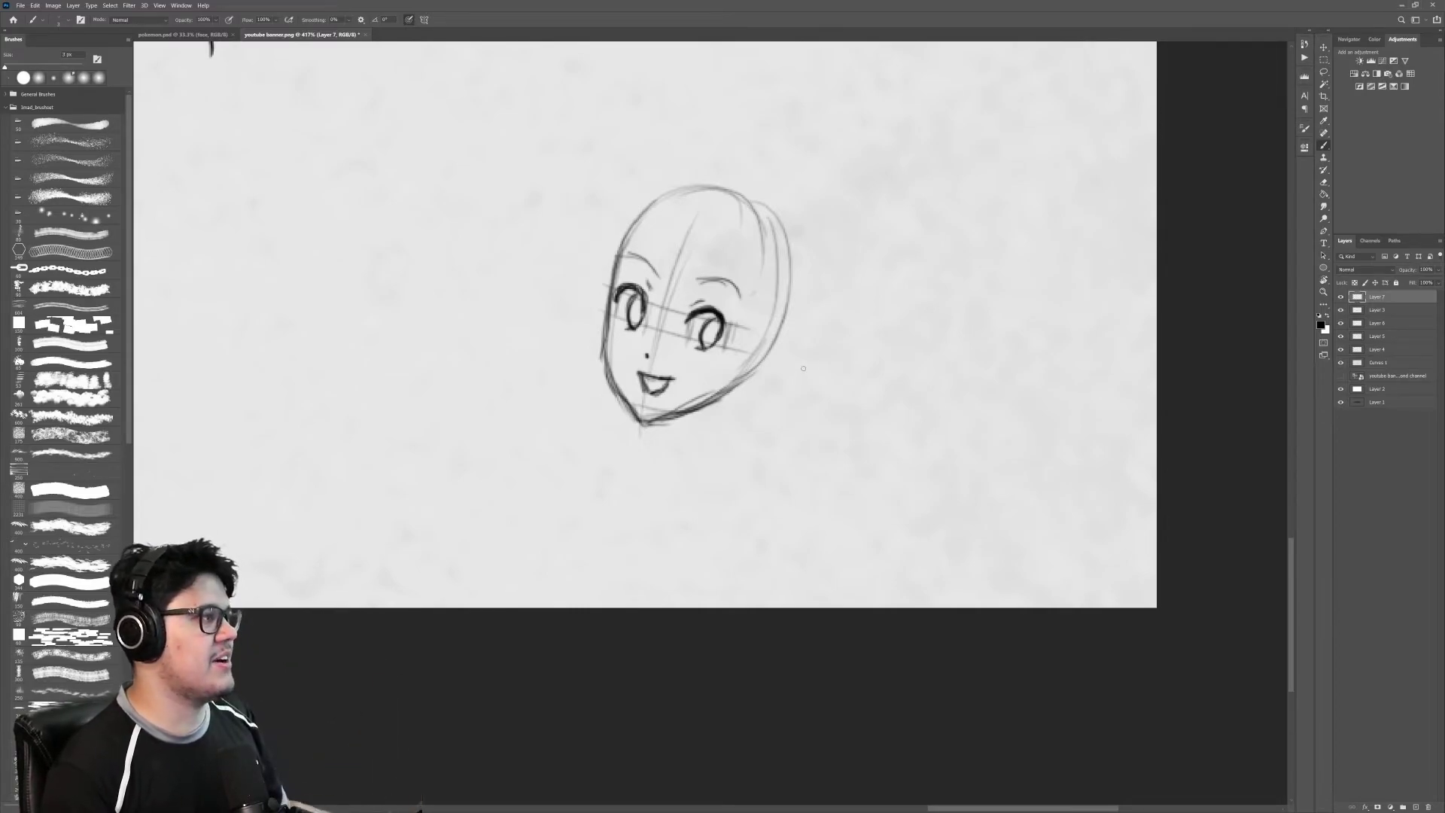
drag(820, 369, 827, 352)
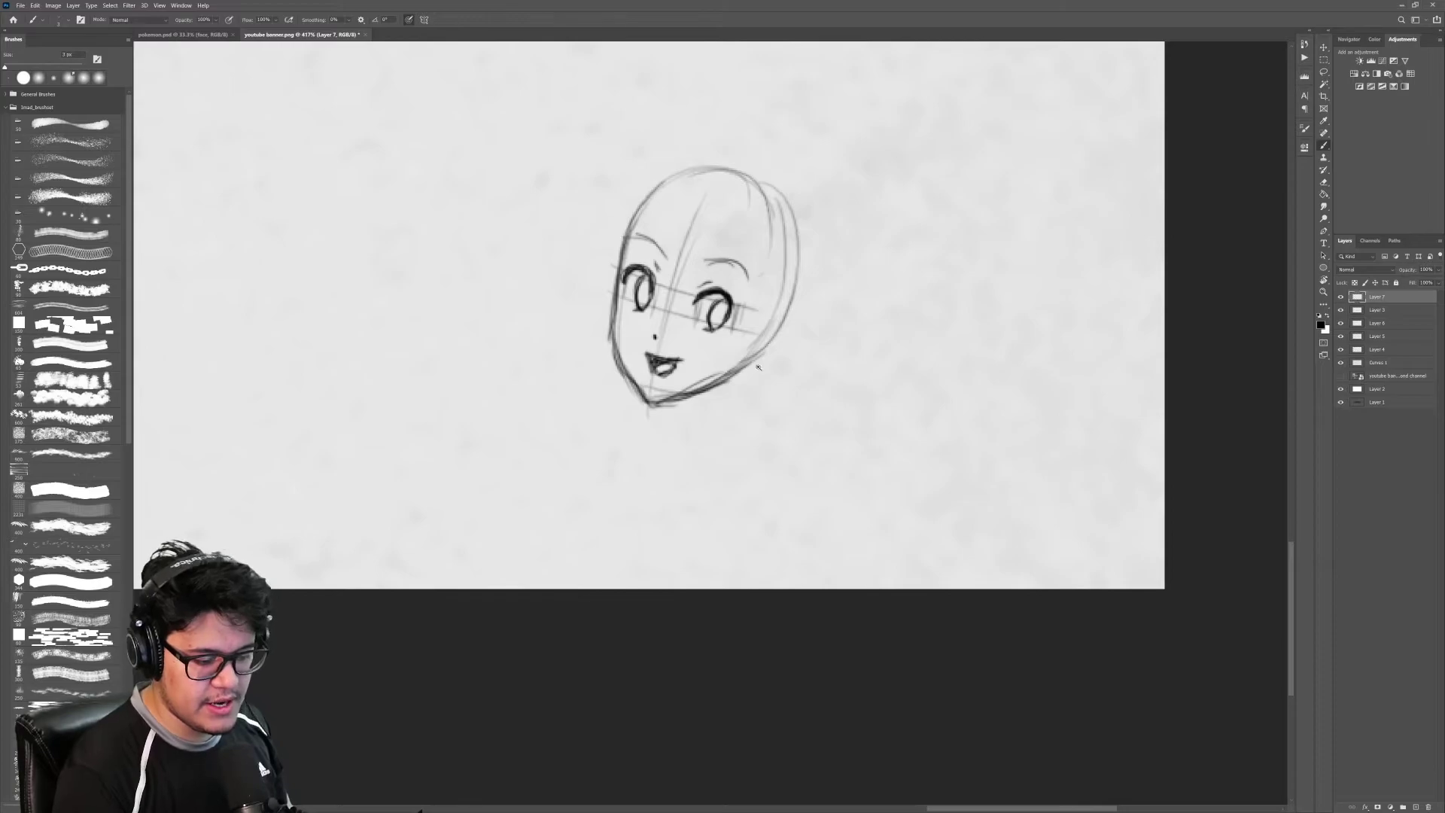
Step: Sketch a small rounded ear where the new head's jaw meets the back of the skull
mouse_move(764, 364)
mouse_down()
mouse_move(715, 364)
mouse_move(759, 361)
mouse_move(783, 380)
mouse_move(794, 369)
mouse_move(765, 375)
mouse_move(778, 354)
mouse_move(847, 358)
mouse_up()
key(z)
key(ctrl+z)
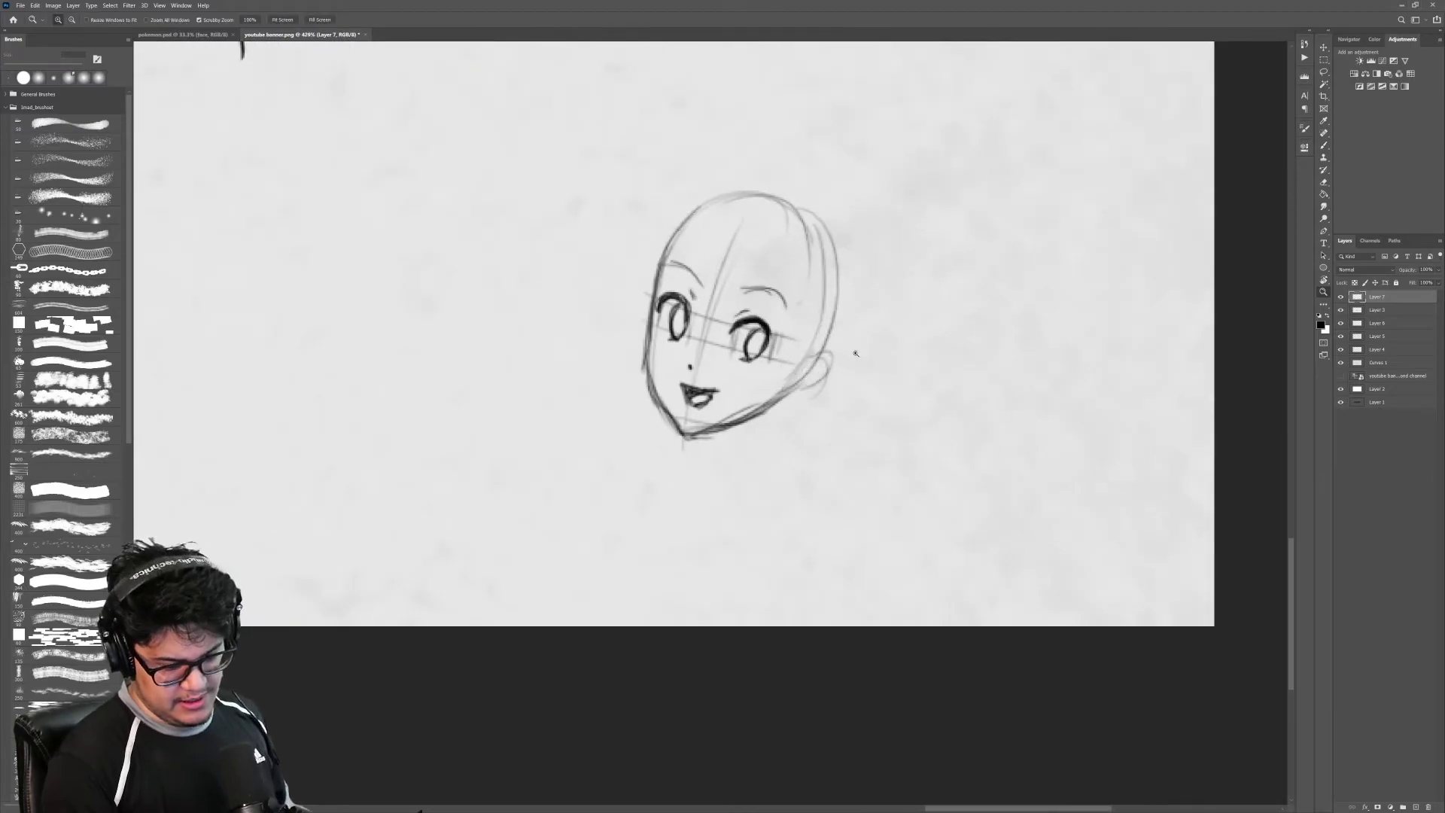
key(b)
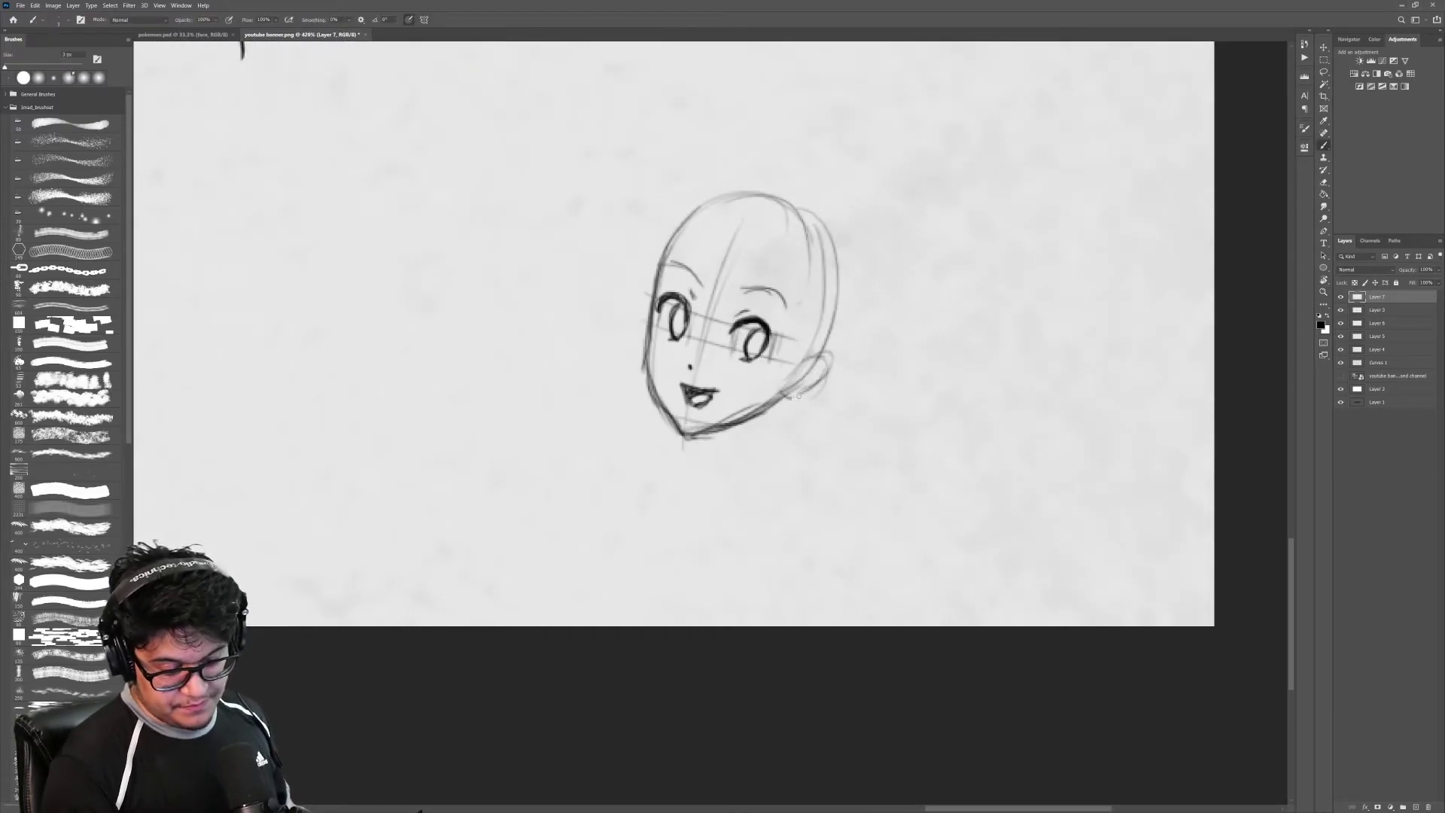
drag(806, 458, 767, 431)
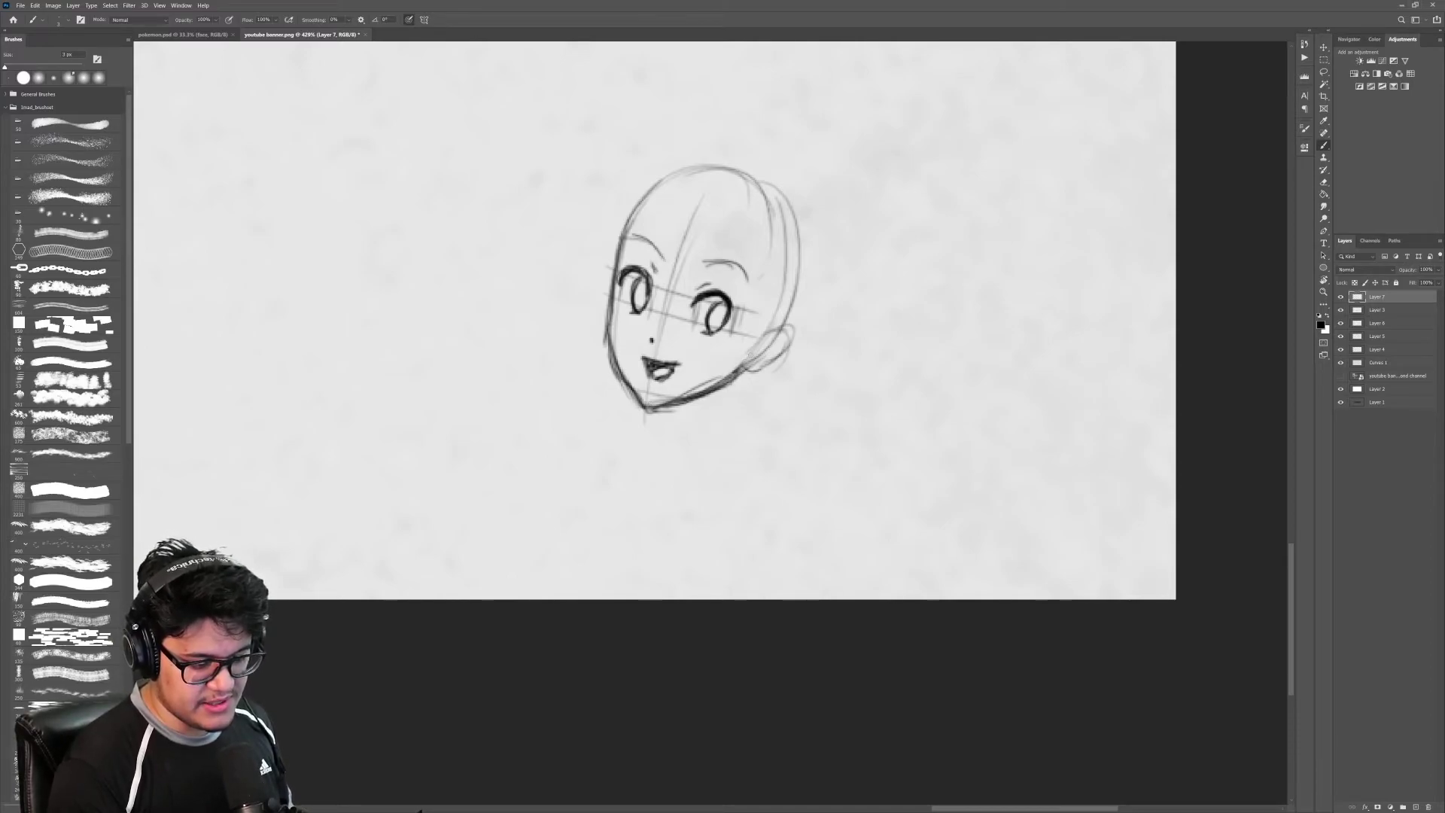
Step: Round out the skull outline over the crown and down to the ear, and add a curved guideline across the lower face
drag(634, 218, 755, 197)
drag(685, 167, 780, 224)
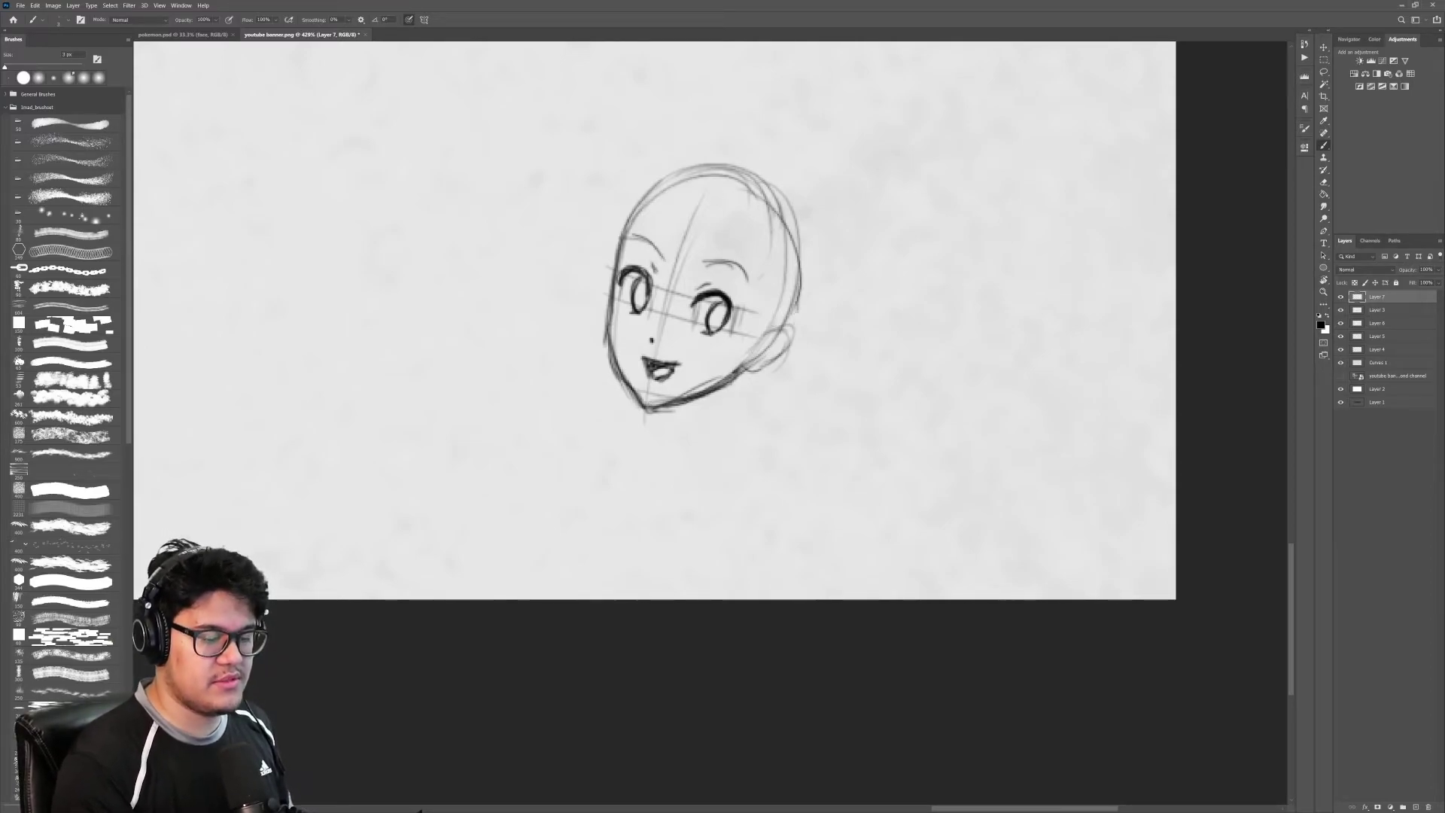
drag(797, 313, 787, 344)
drag(780, 202, 784, 335)
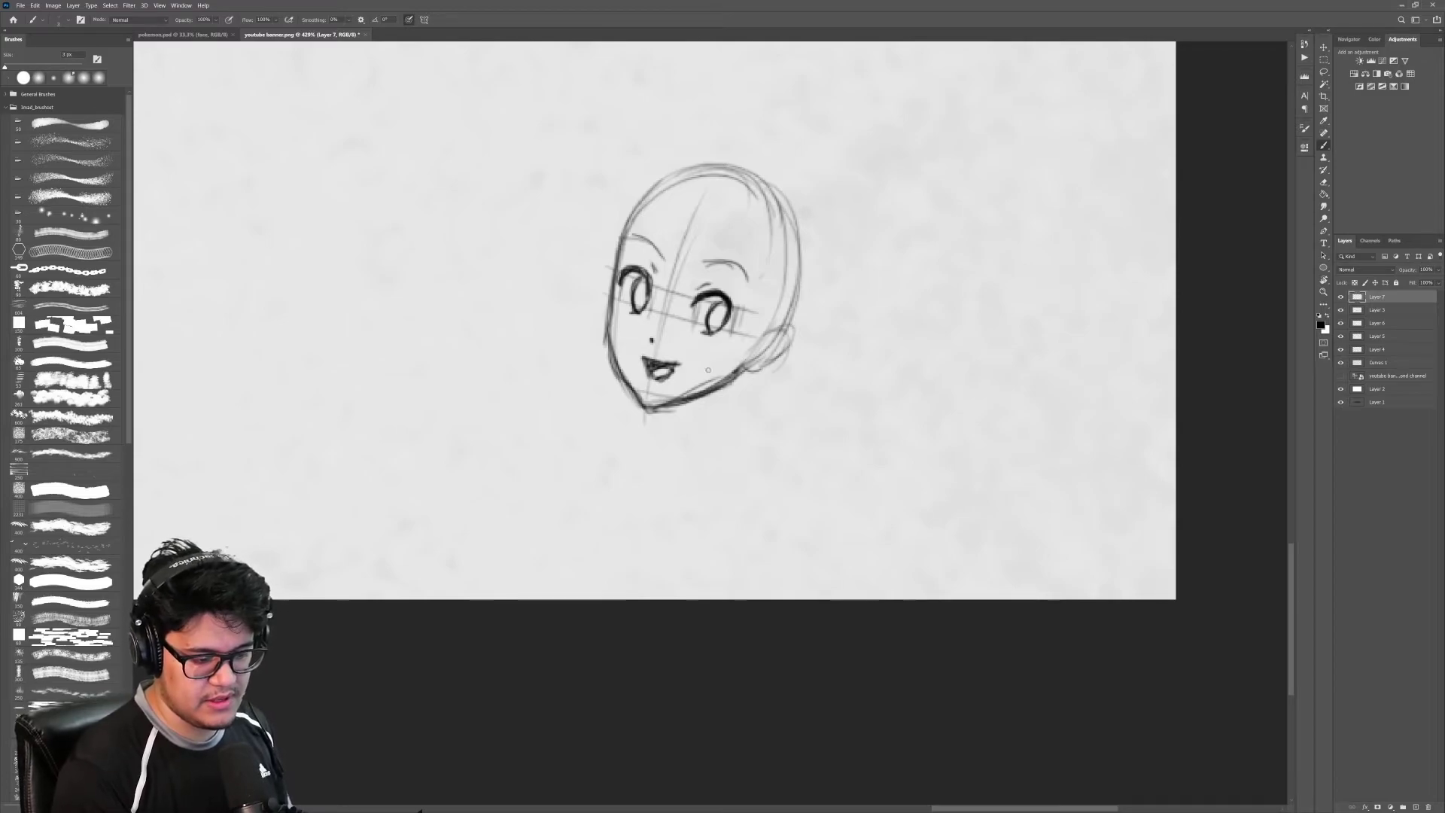
mouse_move(621, 303)
mouse_down()
mouse_move(702, 366)
mouse_move(732, 370)
mouse_up()
mouse_move(608, 327)
mouse_down()
mouse_move(828, 361)
mouse_move(867, 386)
mouse_move(829, 384)
mouse_move(854, 350)
mouse_up()
Step: Check the new head's size and placement against the portraits and lettering of the banner
key(z)
scroll(854, 350, down, 4)
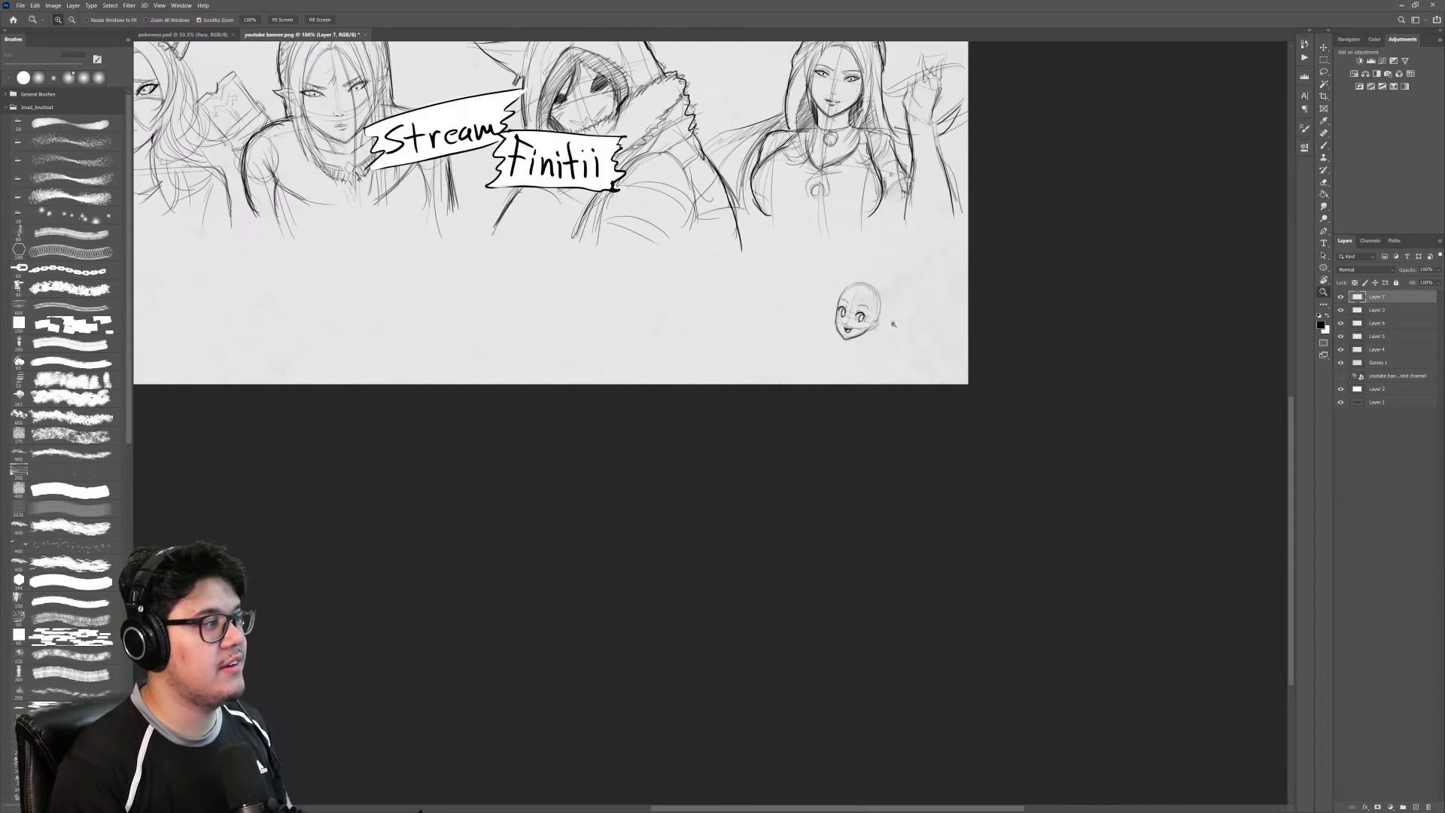
scroll(940, 352, up, 3)
scroll(854, 350, down, 1)
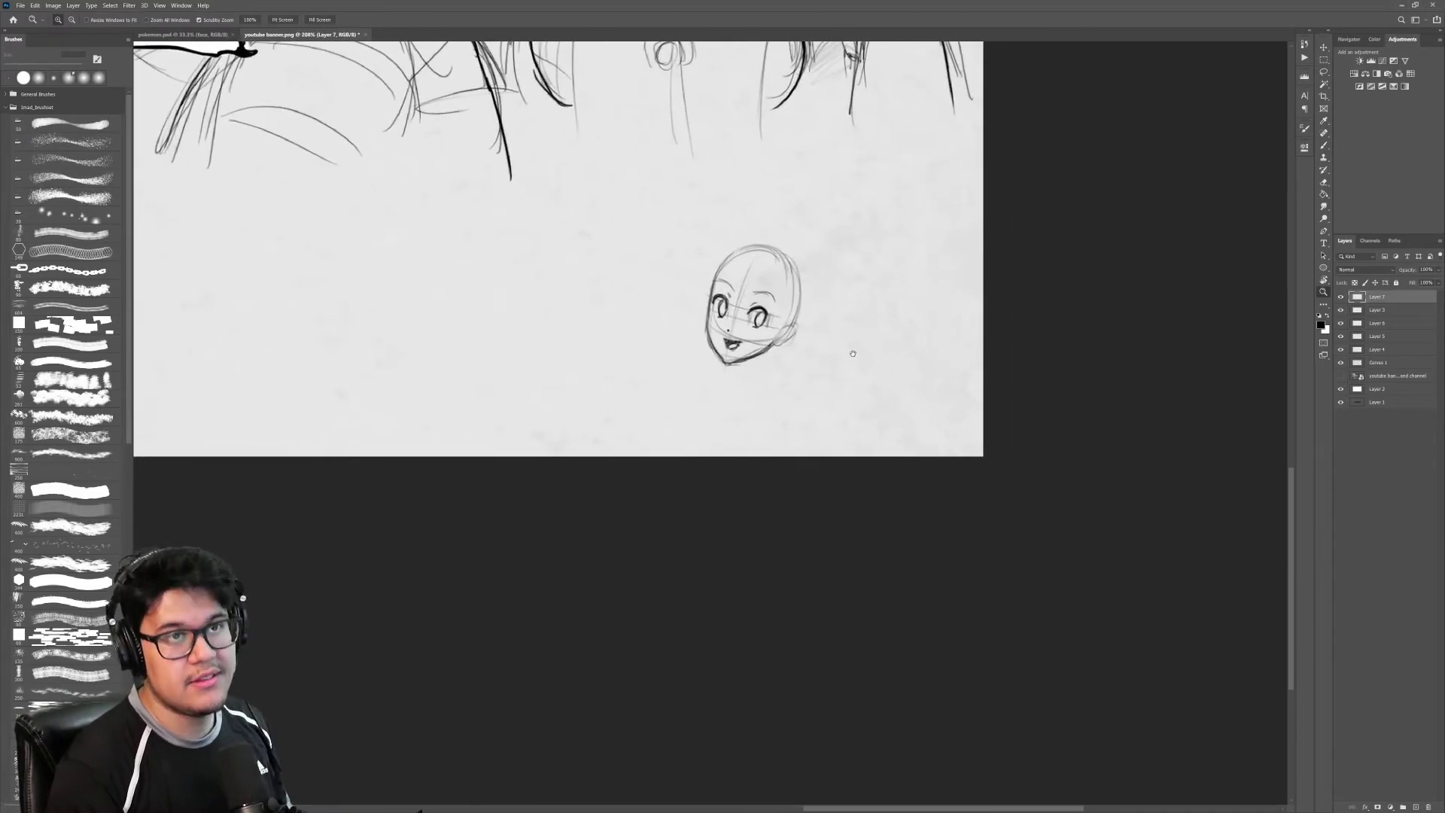
scroll(836, 344, up, 2)
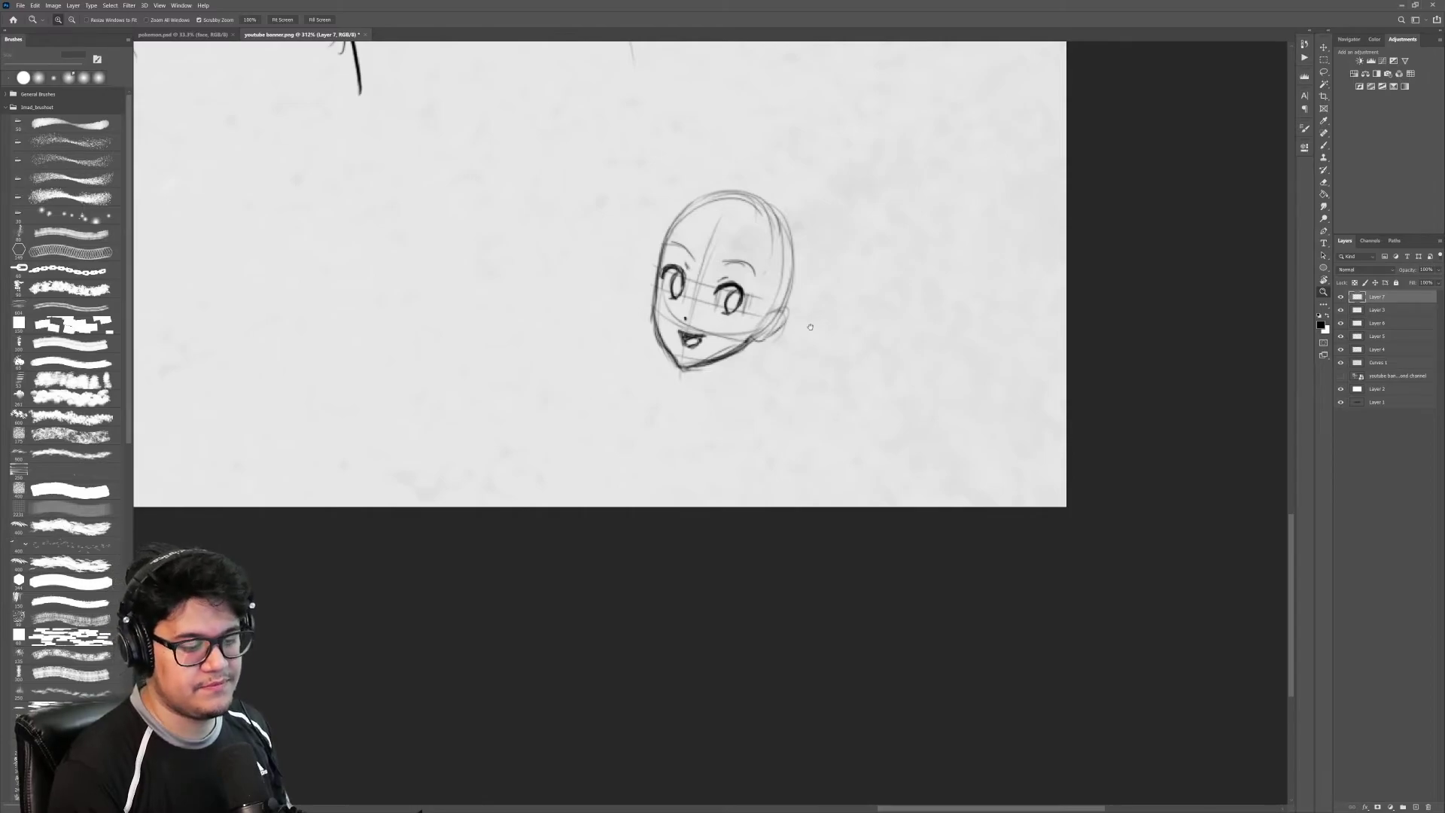
drag(809, 324, 798, 352)
scroll(769, 309, down, 4)
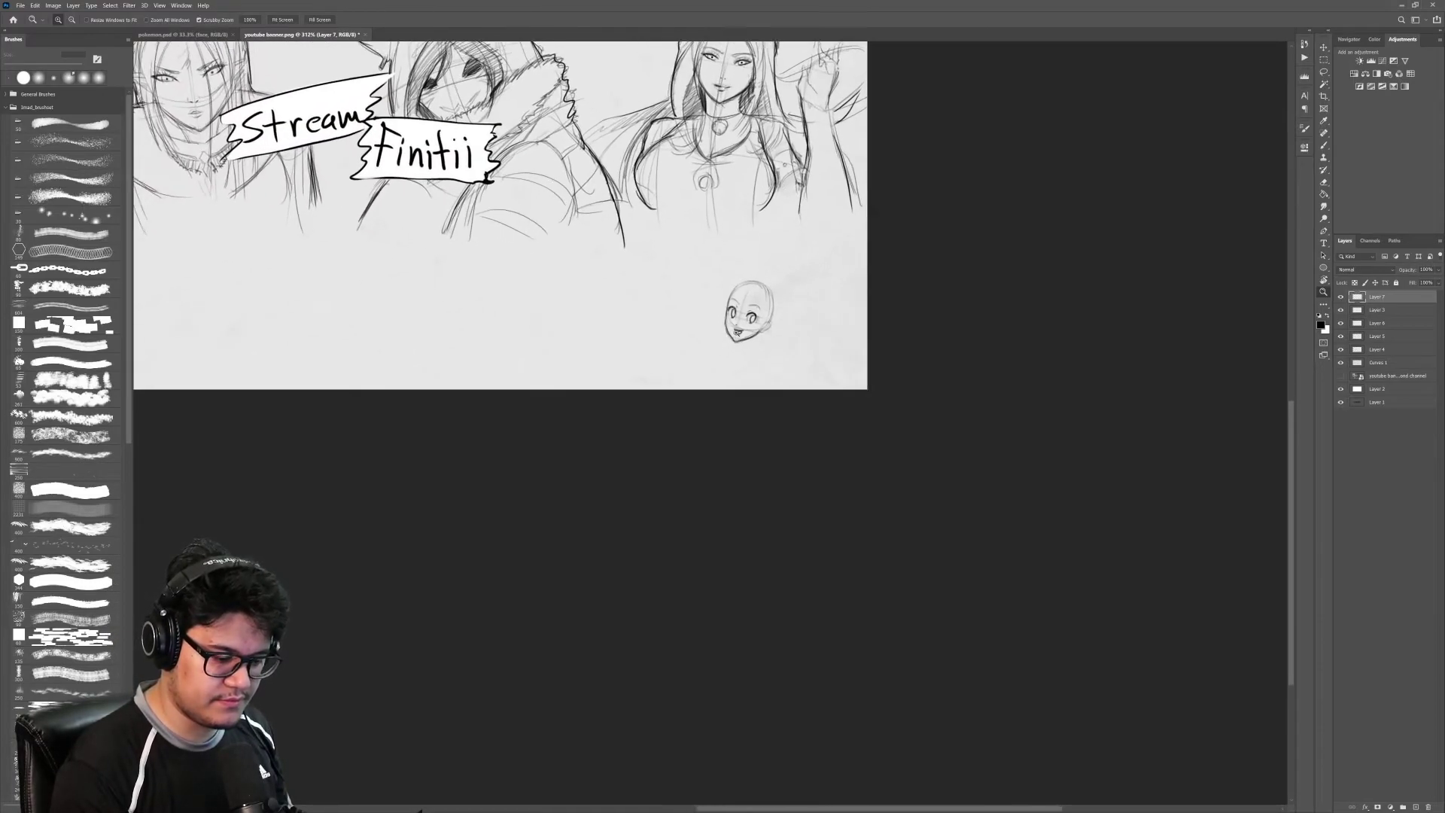
Step: Try angular fringe strokes over the forehead with a tall spike above the crown, and undo them
scroll(769, 309, up, 4)
key(b)
mouse_move(731, 345)
mouse_down()
mouse_move(757, 307)
mouse_move(695, 267)
mouse_move(752, 273)
mouse_move(761, 220)
mouse_up()
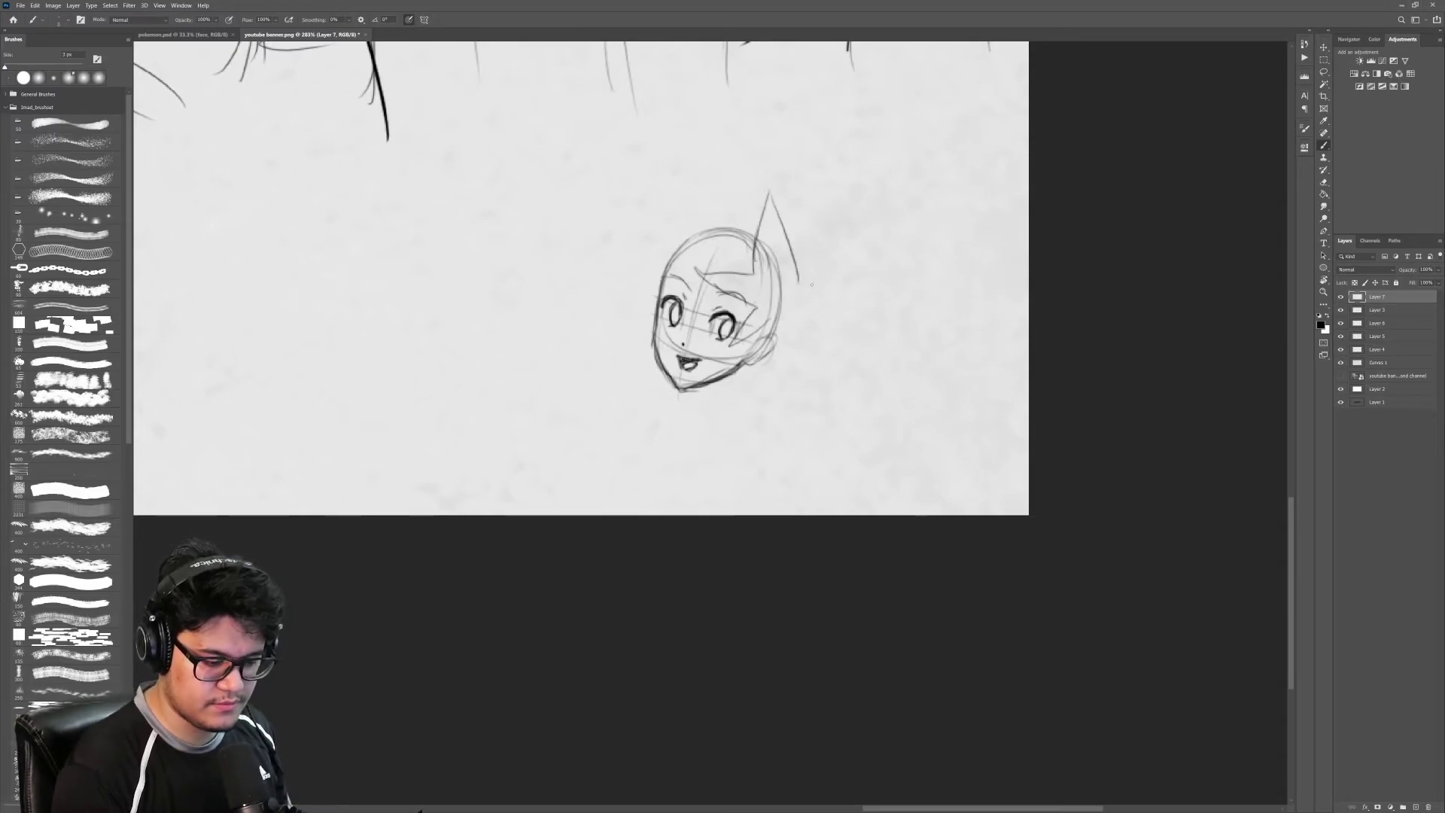
key(ctrl+z)
key(ctrl+z)
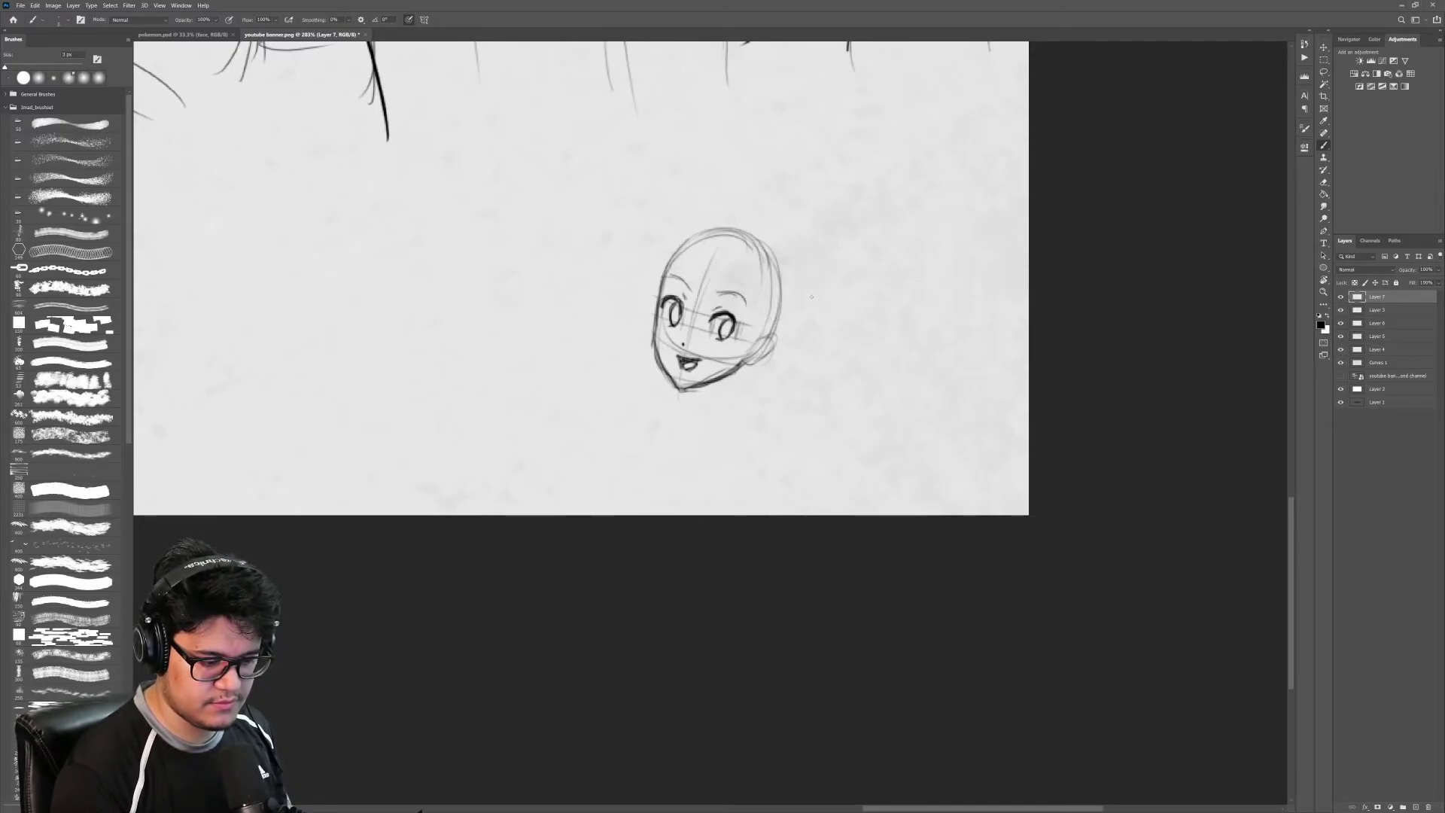
Step: Sketch jagged hair spikes beside the small head's forehead and a tall pointed tuft above the crown
mouse_move(655, 307)
mouse_down()
mouse_move(620, 299)
mouse_move(641, 282)
mouse_move(615, 265)
mouse_up()
mouse_move(623, 268)
mouse_down()
mouse_move(611, 244)
mouse_move(659, 246)
mouse_move(628, 254)
mouse_move(618, 220)
mouse_up()
key(ctrl+z)
mouse_move(619, 220)
mouse_down()
mouse_move(661, 242)
mouse_move(690, 188)
mouse_move(702, 230)
mouse_up()
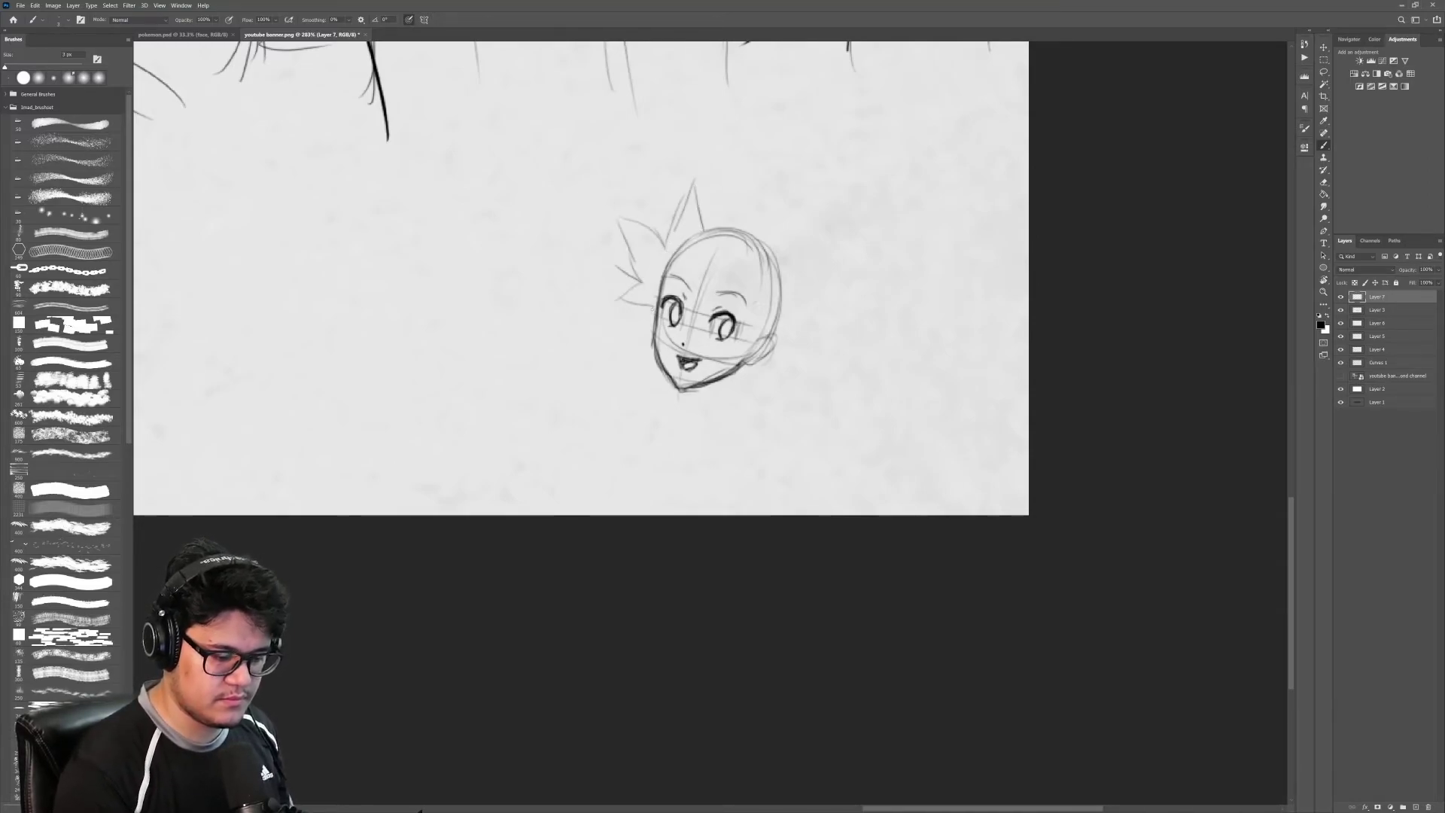
Step: Sketch a long parted fringe, with one strand past the far cheek and another crossing the forehead toward the ear
key(z)
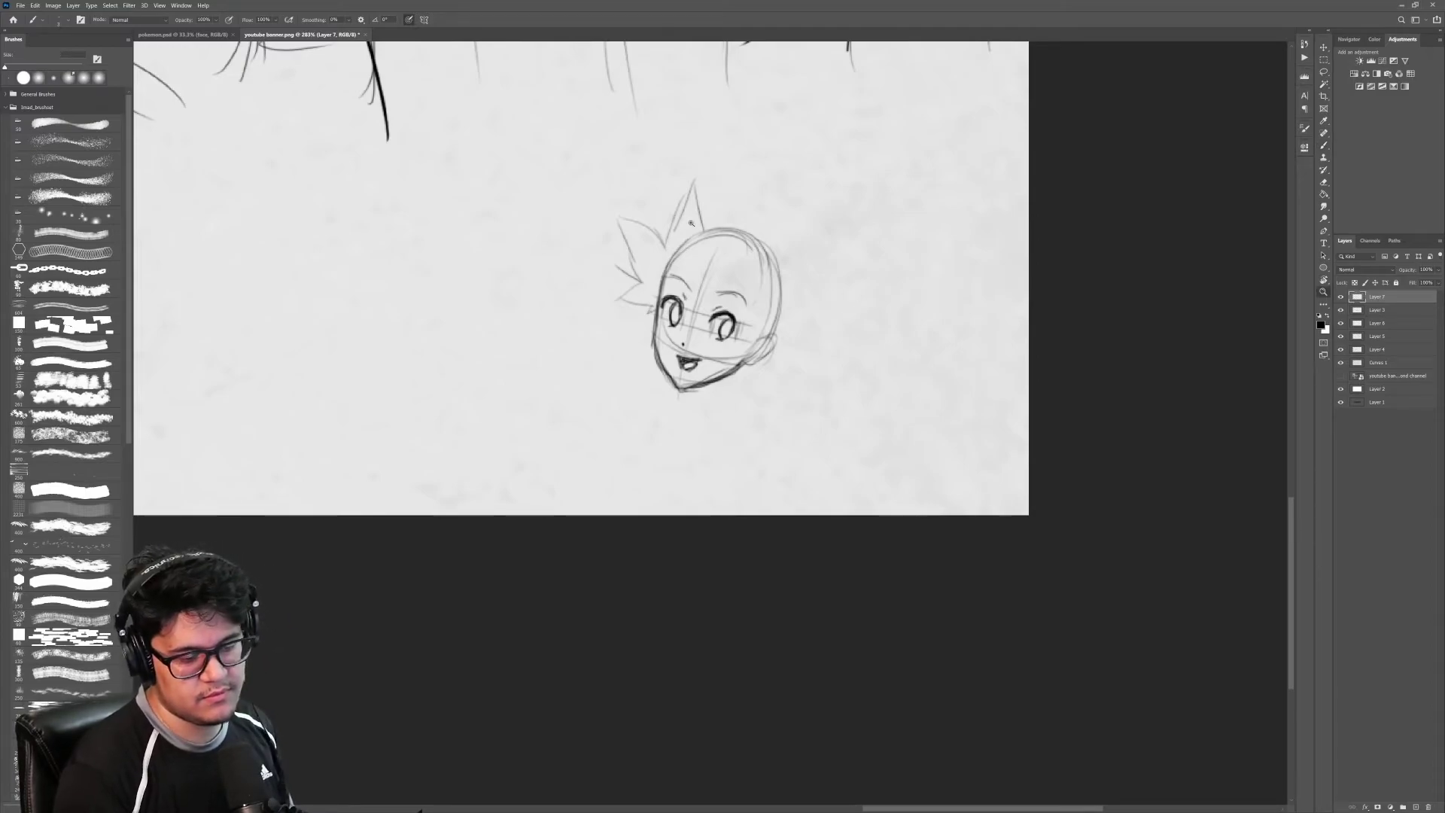
mouse_move(689, 222)
mouse_down()
mouse_move(719, 222)
mouse_move(697, 167)
mouse_move(713, 235)
mouse_move(747, 218)
mouse_move(620, 397)
mouse_up()
drag(696, 273, 618, 402)
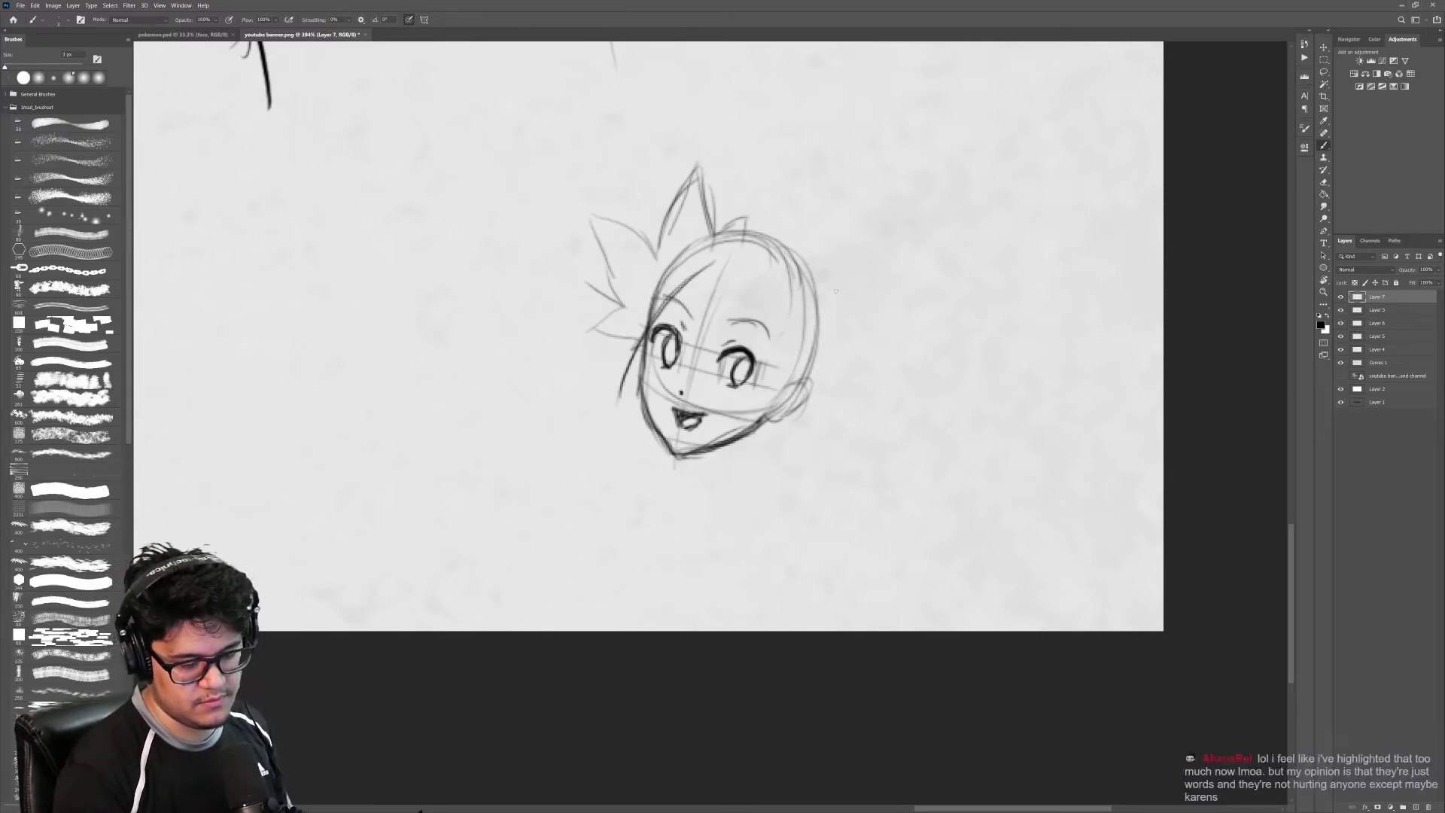
mouse_move(686, 230)
mouse_down()
mouse_move(730, 347)
mouse_move(790, 425)
mouse_up()
drag(752, 368, 787, 455)
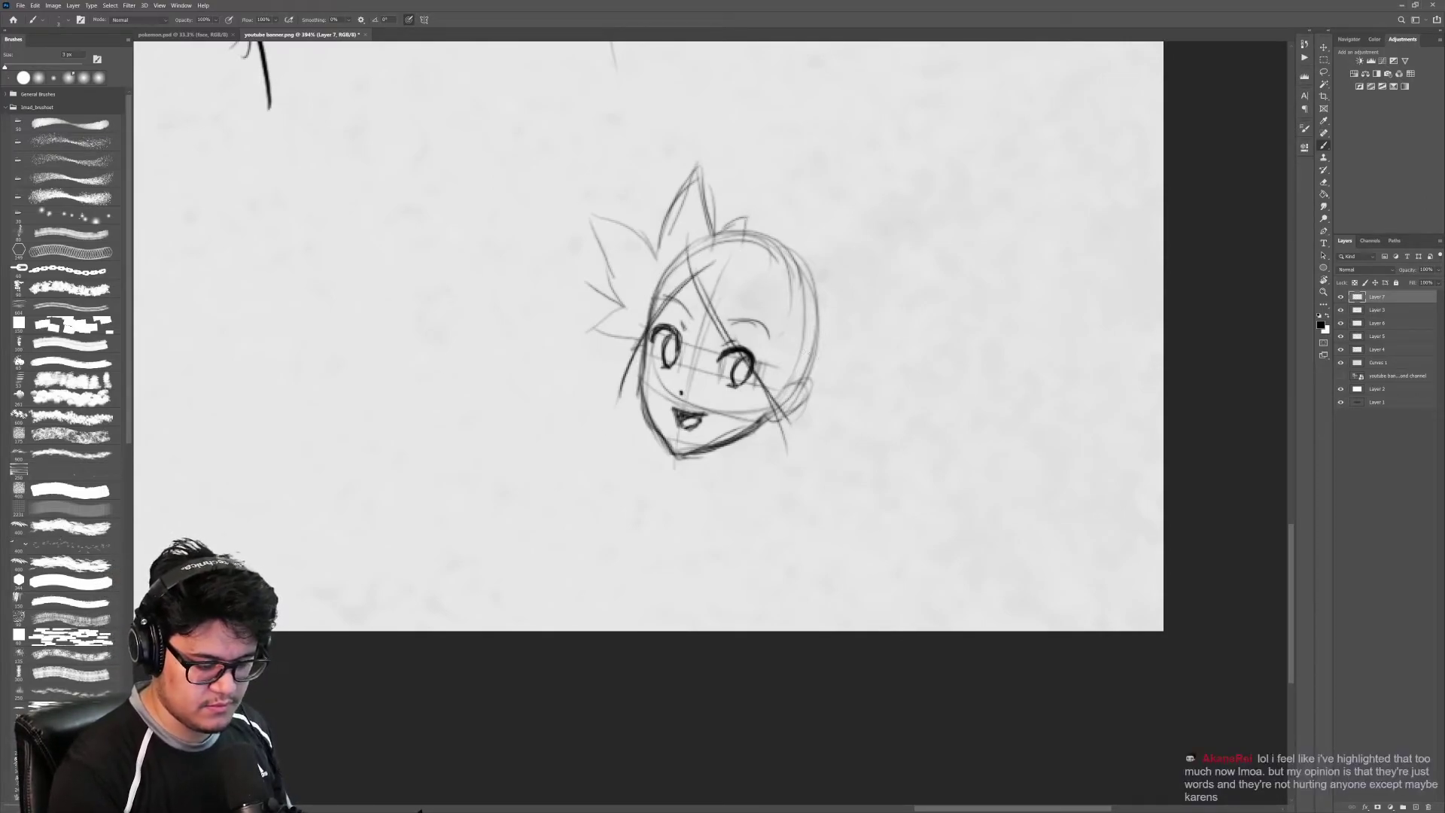
drag(845, 361, 813, 354)
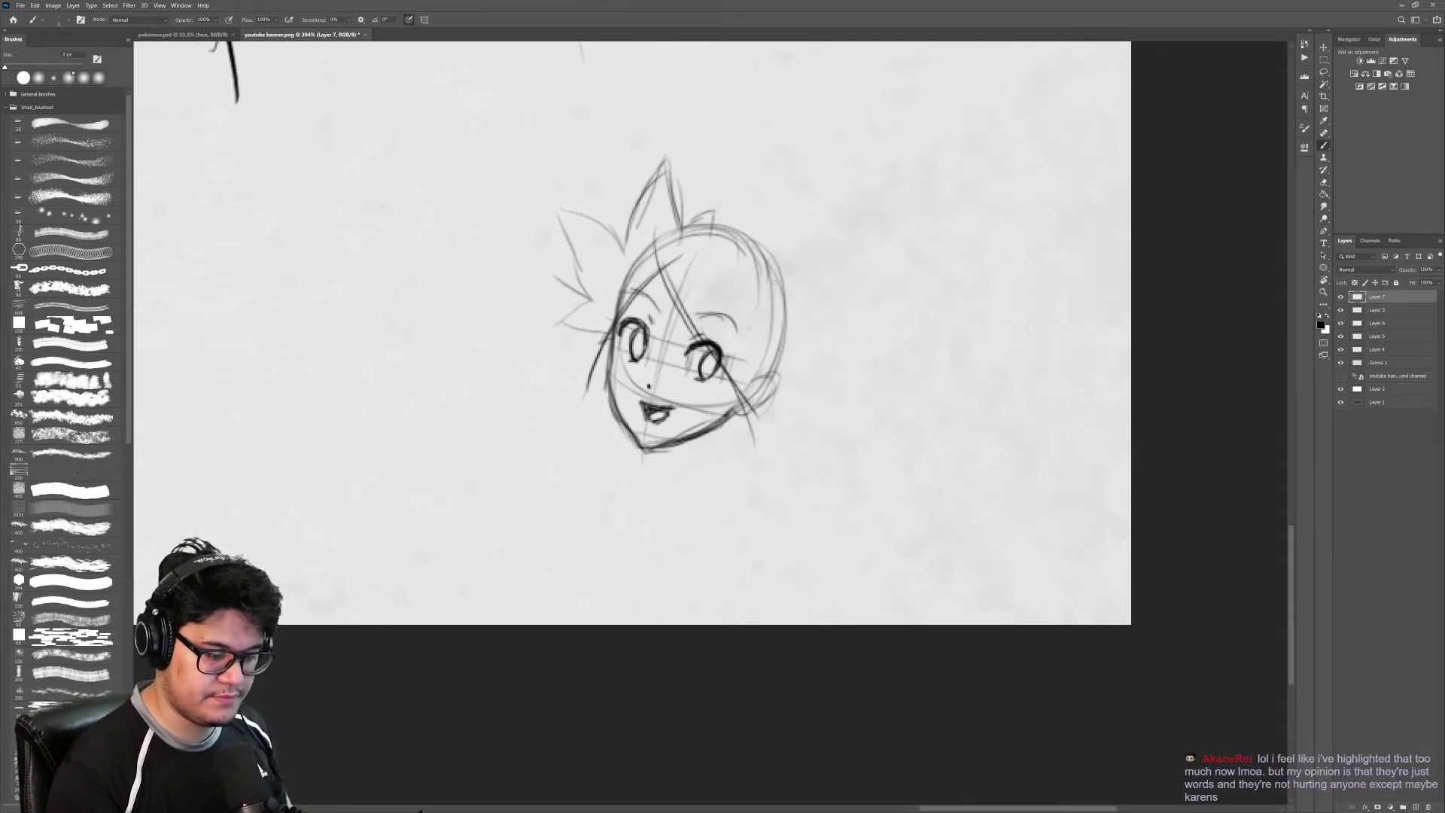
Step: Try long hair strands falling from the crown over the ear and behind the jaw, and undo them
mouse_move(731, 245)
mouse_down()
mouse_move(743, 441)
mouse_move(731, 461)
mouse_up()
drag(780, 283, 736, 452)
drag(776, 310, 770, 450)
drag(779, 336, 737, 453)
key(ctrl+z)
key(ctrl+z)
key(ctrl+z)
key(ctrl+z)
key(ctrl+z)
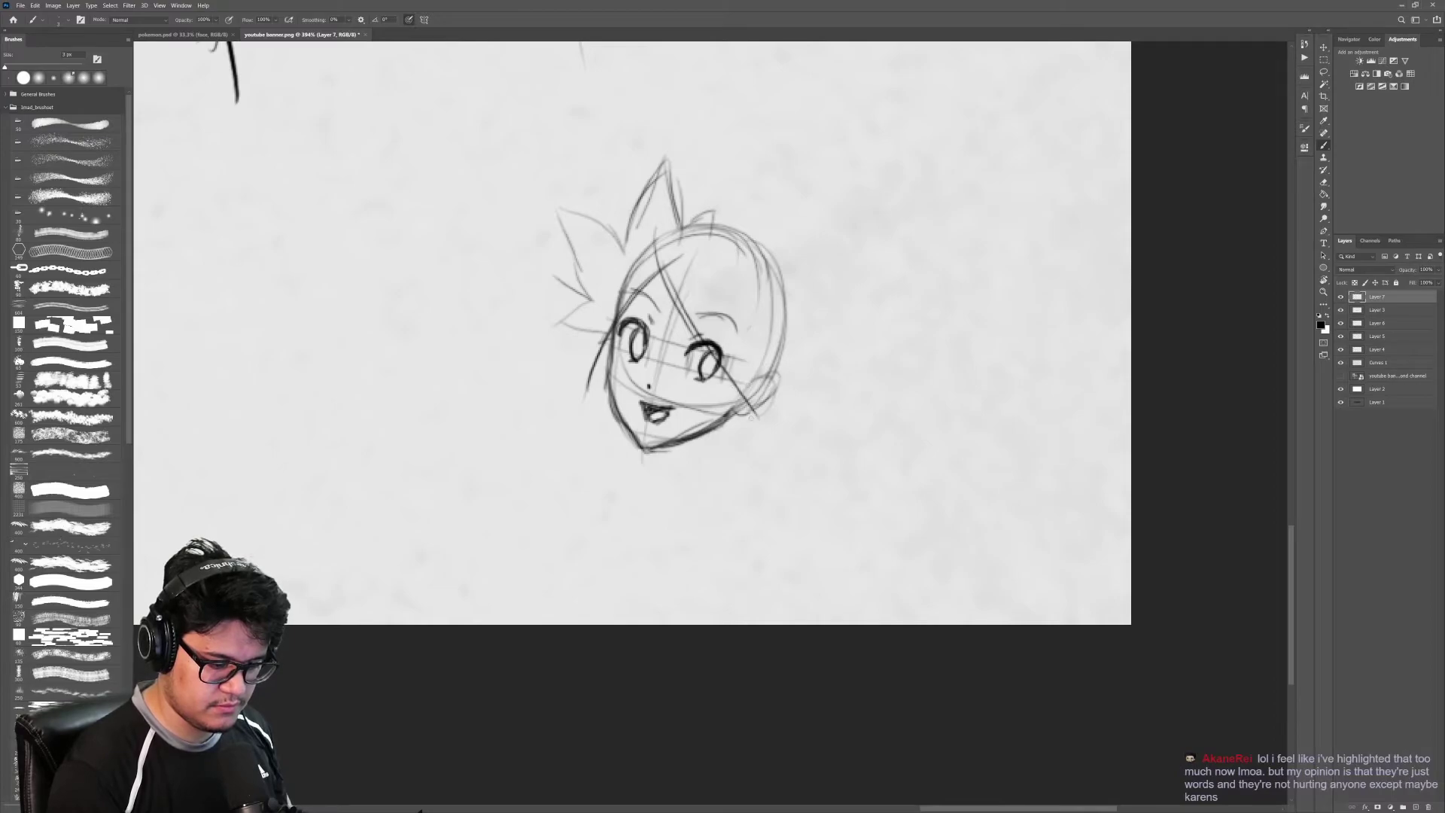
Step: Draw tapered side locks framing both cheeks, with shorter curved strands over the ear and along the jaw
drag(651, 252, 555, 380)
drag(599, 322, 581, 429)
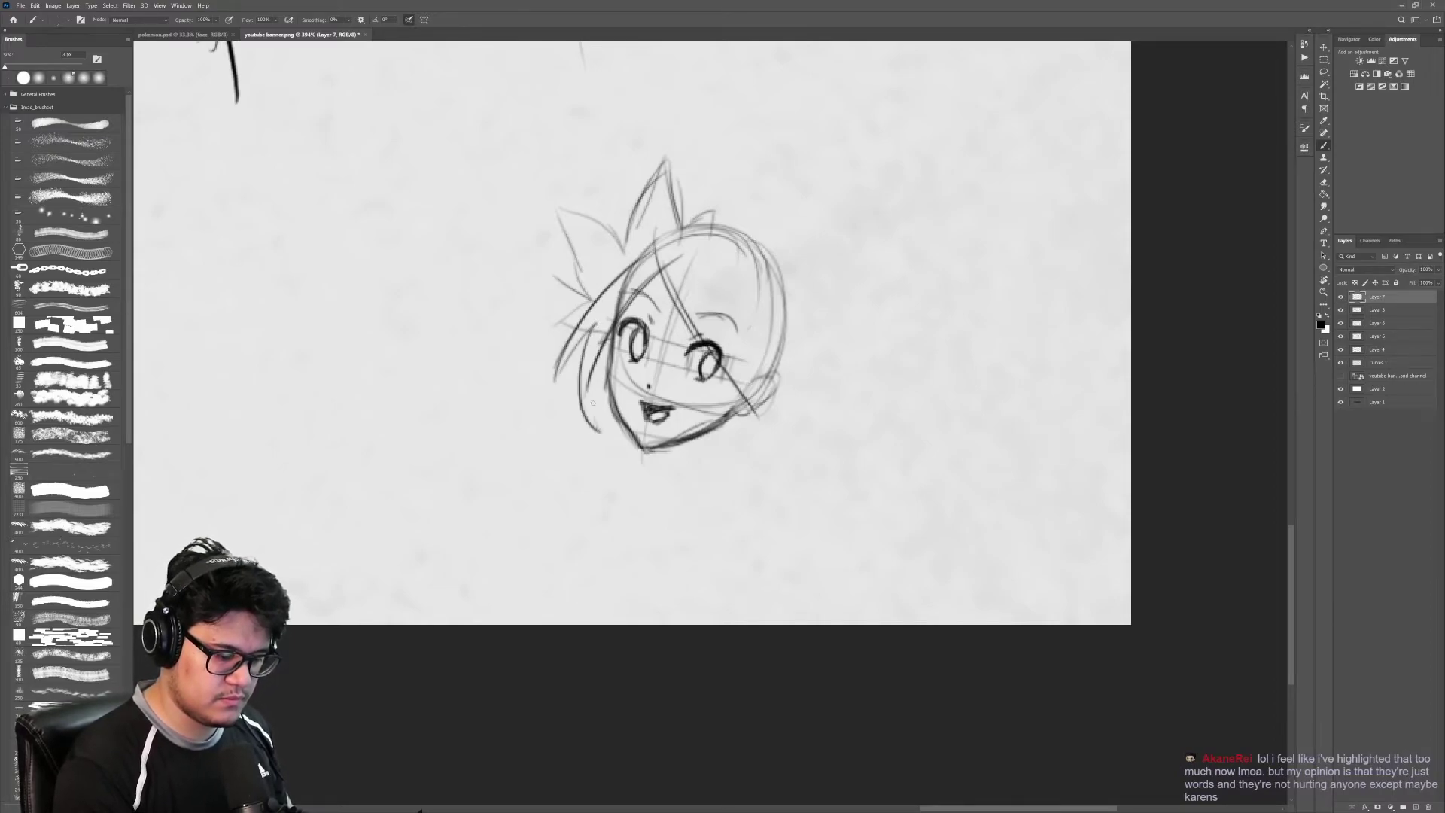
drag(611, 348, 601, 433)
mouse_move(736, 331)
mouse_down()
mouse_move(751, 412)
mouse_move(709, 444)
mouse_up()
drag(754, 388, 730, 443)
drag(773, 291, 747, 435)
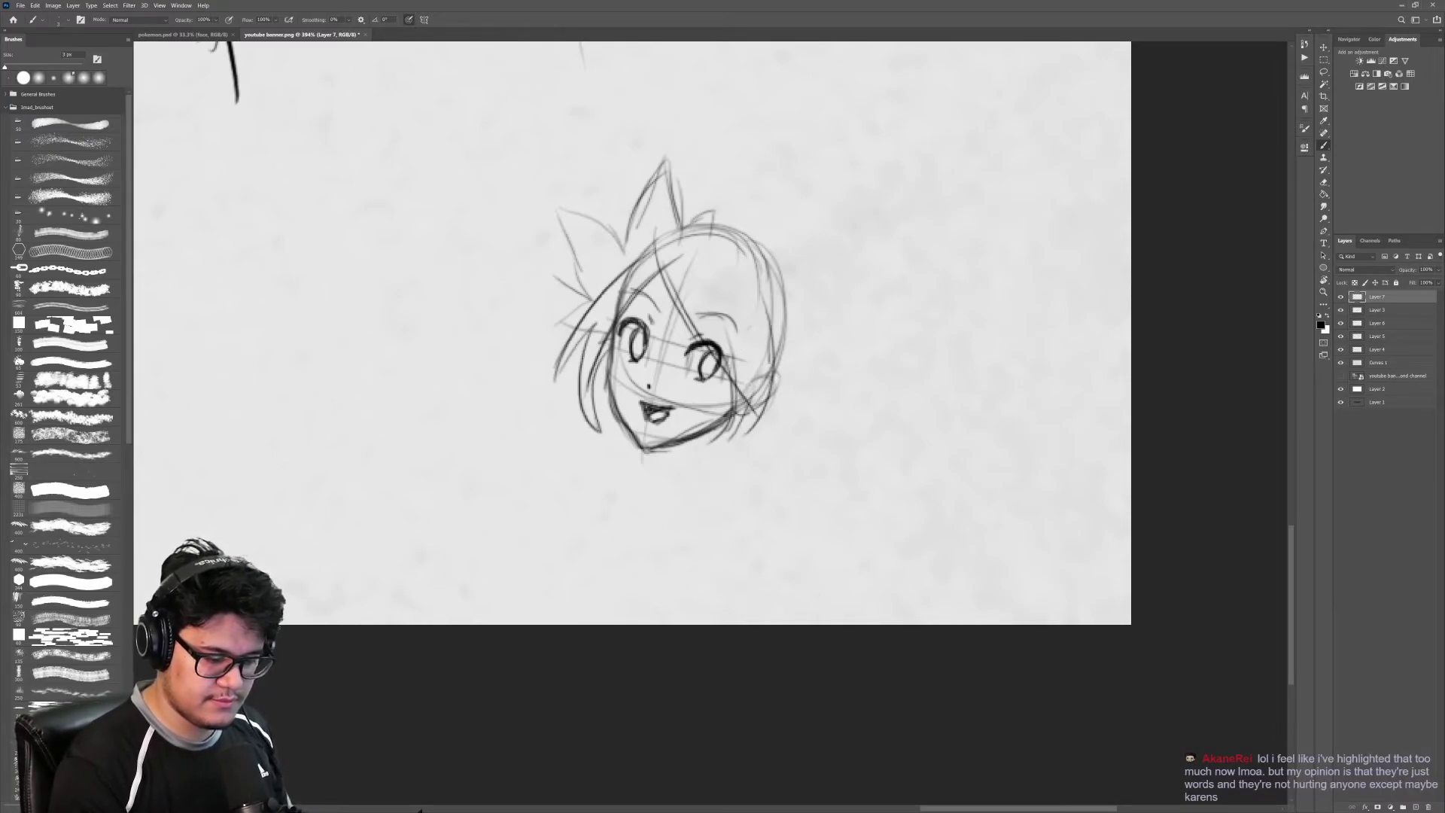
mouse_move(771, 363)
mouse_down()
mouse_move(734, 450)
mouse_move(703, 449)
mouse_up()
Step: Sketch two short neck lines below the jaw, replacing the first narrow attempt under the chin
drag(746, 416, 677, 475)
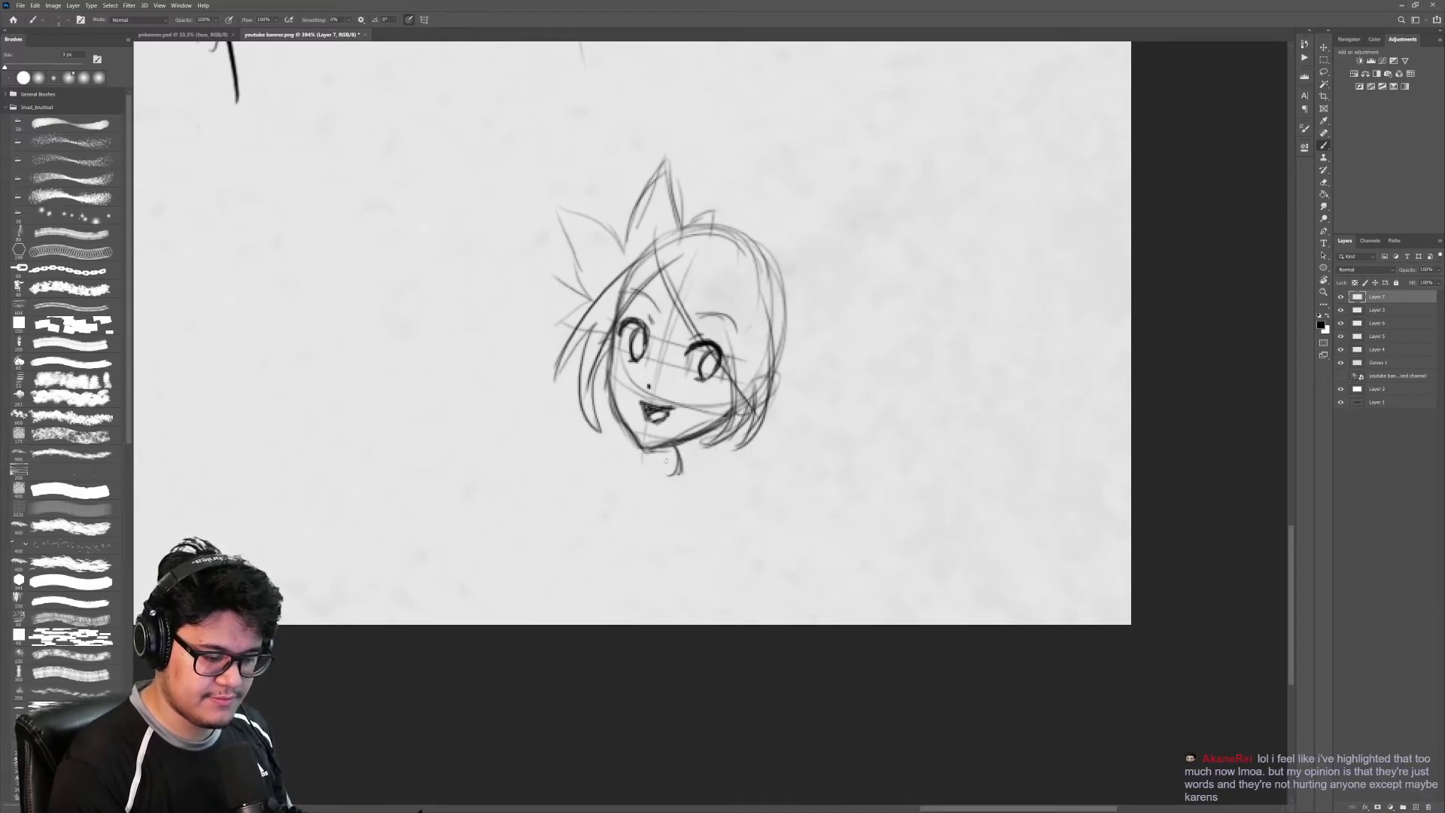
key(ctrl+z)
key(ctrl+z)
mouse_move(621, 429)
mouse_down()
mouse_move(633, 472)
mouse_move(701, 478)
mouse_up()
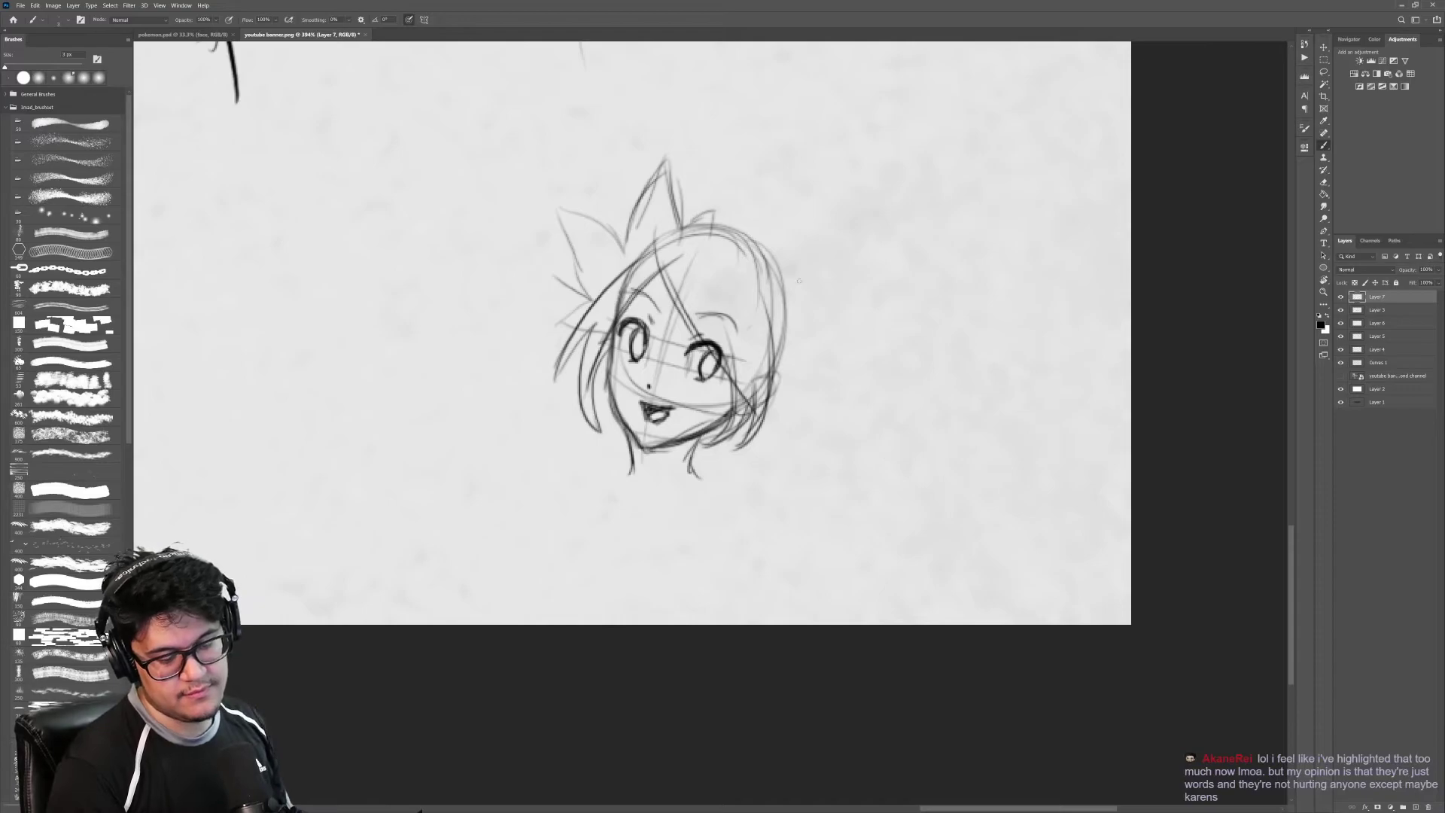
Step: Outline the hair around the back of the skull and add a fan of pointed tufts behind the head
mouse_move(636, 247)
mouse_down()
mouse_move(712, 227)
mouse_move(784, 277)
mouse_move(767, 415)
mouse_move(724, 454)
mouse_move(721, 493)
mouse_up()
key(ctrl+z)
key(ctrl+z)
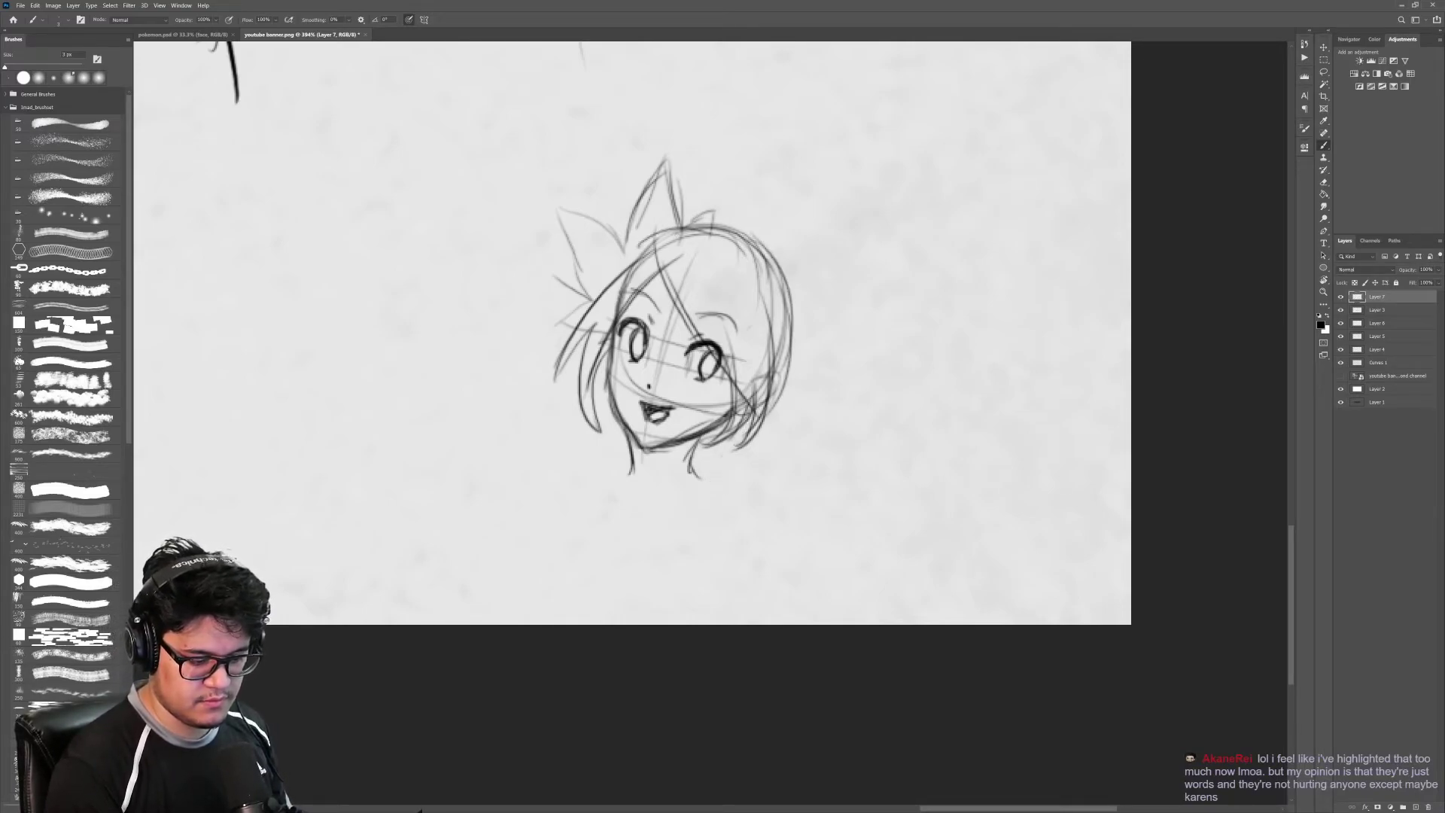
mouse_move(696, 444)
mouse_down()
mouse_move(739, 446)
mouse_move(789, 348)
mouse_move(774, 277)
mouse_move(841, 260)
mouse_move(858, 310)
mouse_move(804, 355)
mouse_move(774, 408)
mouse_up()
key(z)
mouse_move(855, 365)
mouse_down()
mouse_move(785, 366)
mouse_move(910, 363)
mouse_up()
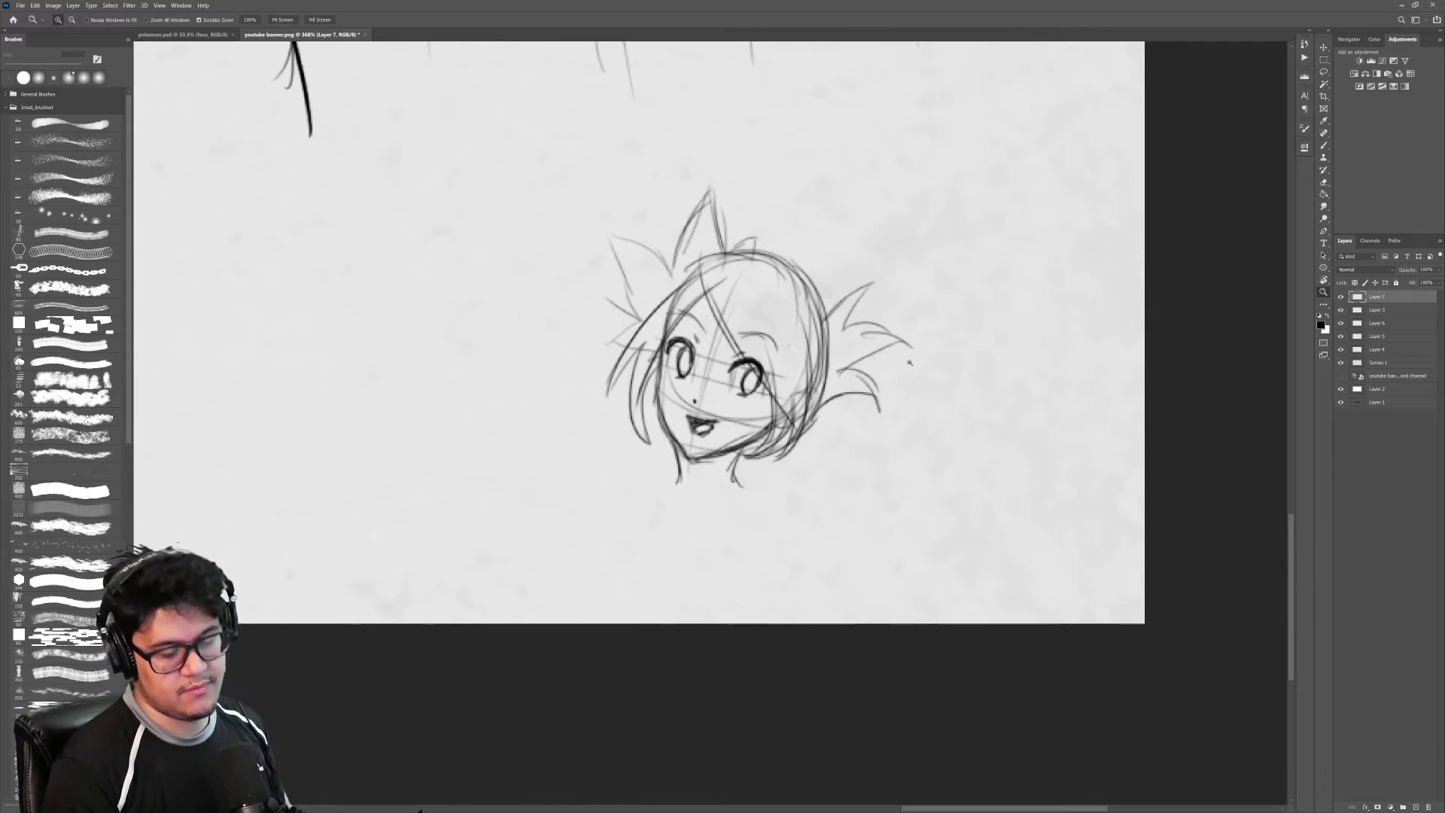
key(b)
mouse_move(824, 376)
mouse_down()
mouse_move(864, 323)
mouse_move(831, 339)
mouse_move(870, 295)
mouse_up()
Step: Erase the spikes above the crown and beside the forehead, and redraw the outer hair sweeping down past the cheek
key(e)
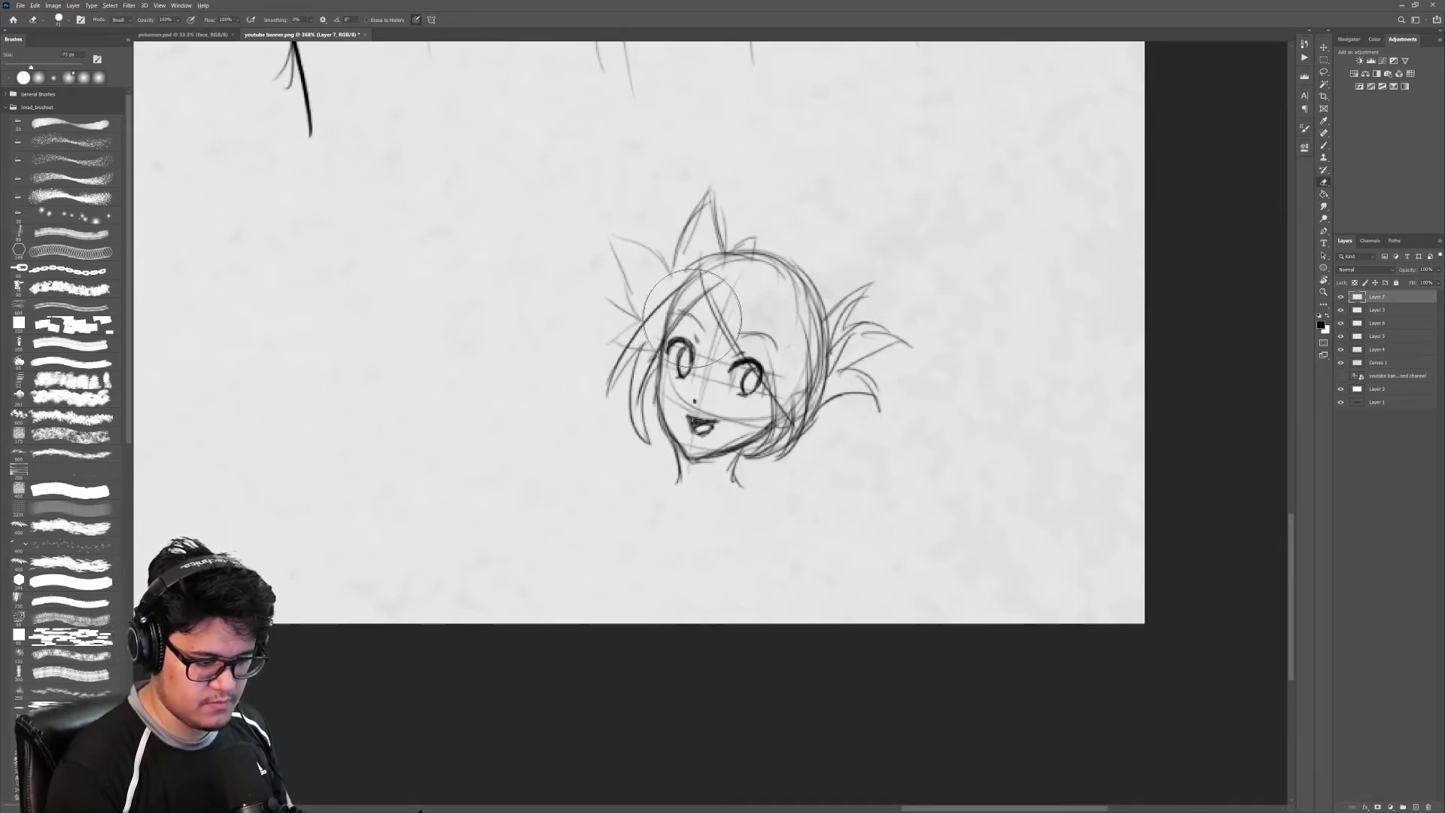
mouse_move(692, 308)
mouse_down()
mouse_move(625, 315)
mouse_move(660, 246)
mouse_move(592, 264)
mouse_move(743, 216)
mouse_up()
key(b)
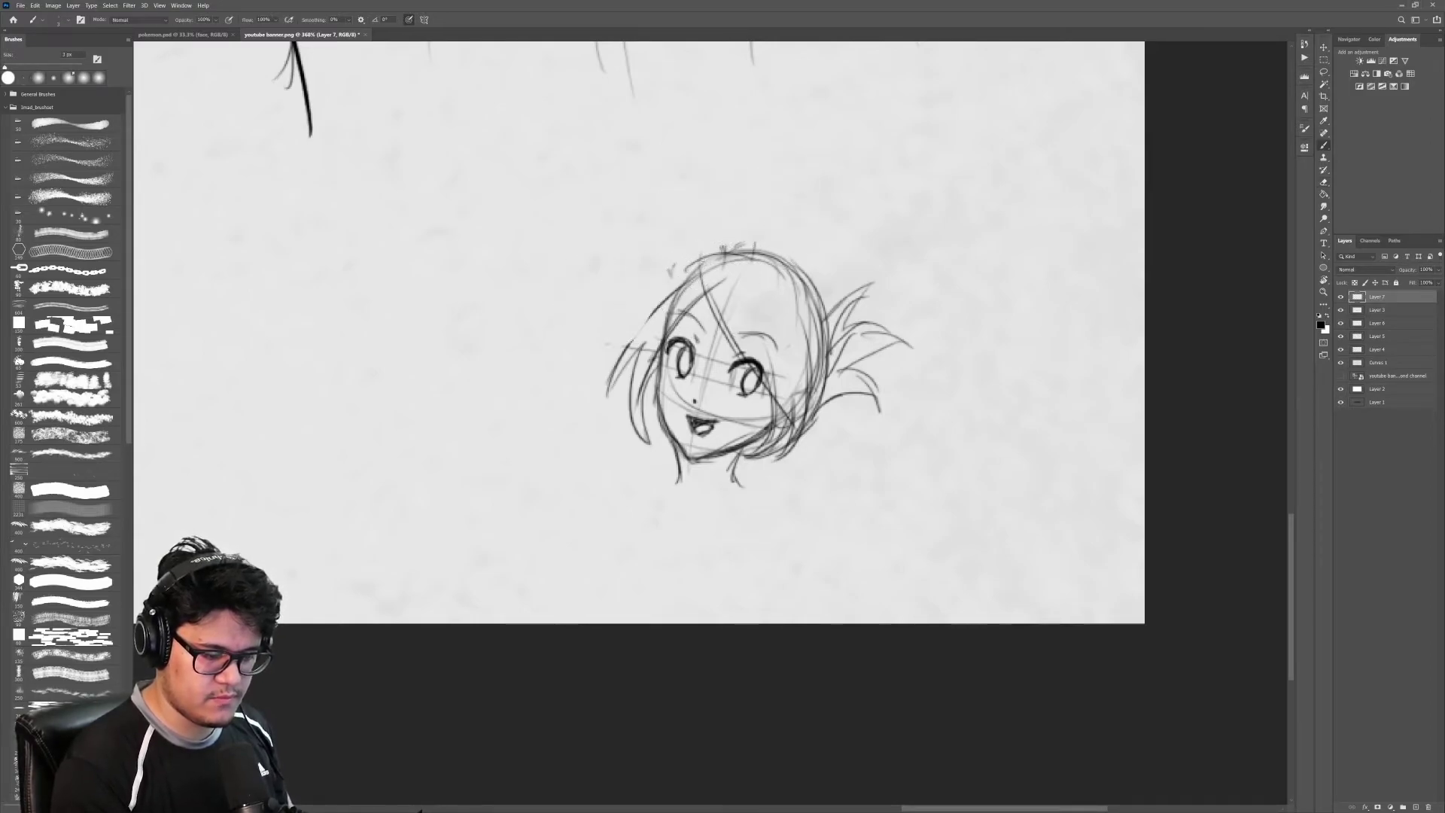
drag(701, 261, 625, 362)
drag(682, 271, 637, 418)
Step: Draw an upright horn-like spike with jagged strands on the rear of the crown, and clean up the lines around it
mouse_move(768, 301)
mouse_down()
mouse_move(788, 239)
mouse_move(804, 305)
mouse_move(837, 274)
mouse_move(822, 331)
mouse_move(769, 325)
mouse_move(787, 340)
mouse_up()
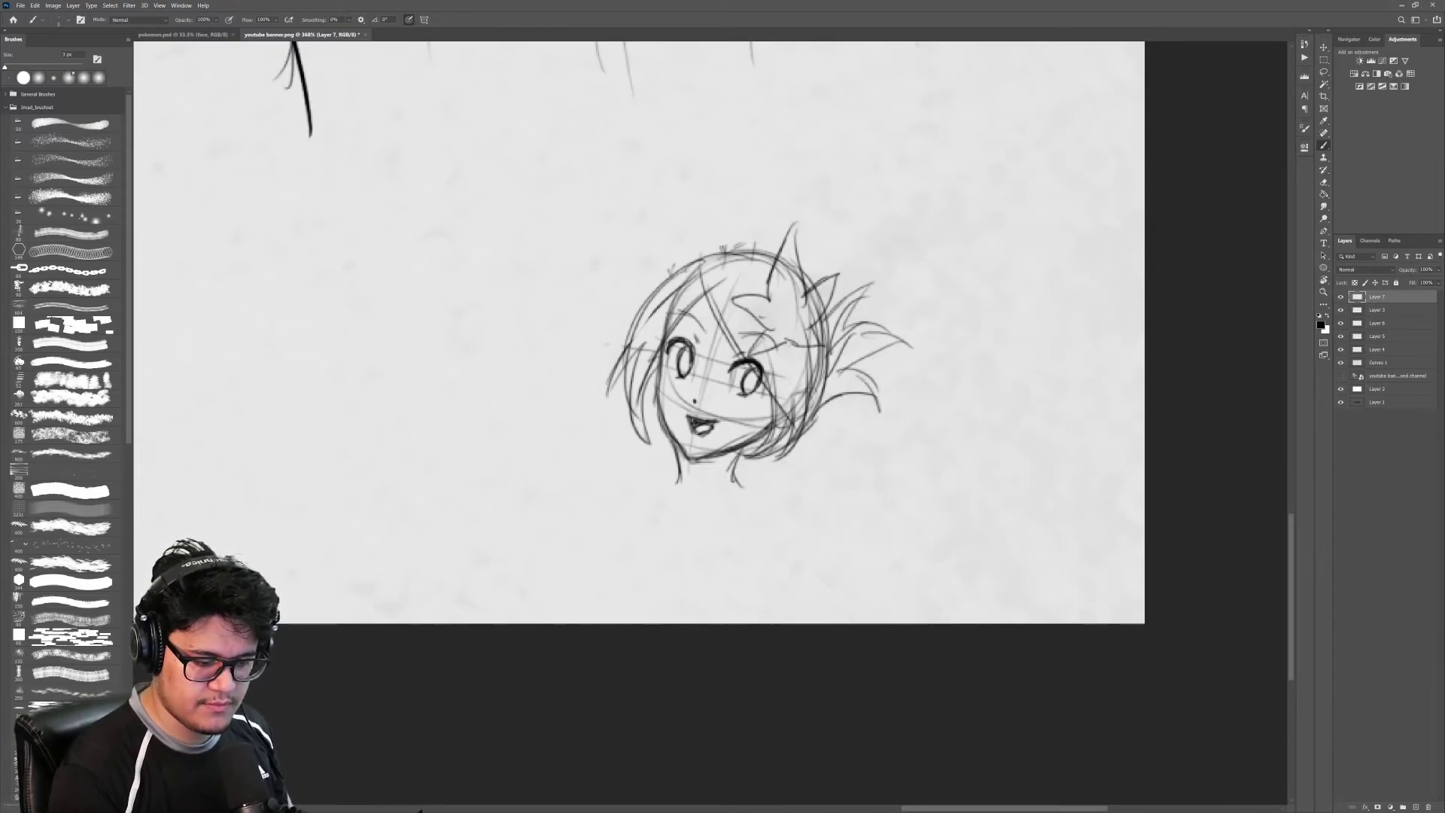
key(e)
mouse_move(741, 280)
mouse_down()
mouse_move(785, 293)
mouse_move(791, 263)
mouse_up()
scroll(873, 350, down, 3)
scroll(873, 361, up, 4)
key(b)
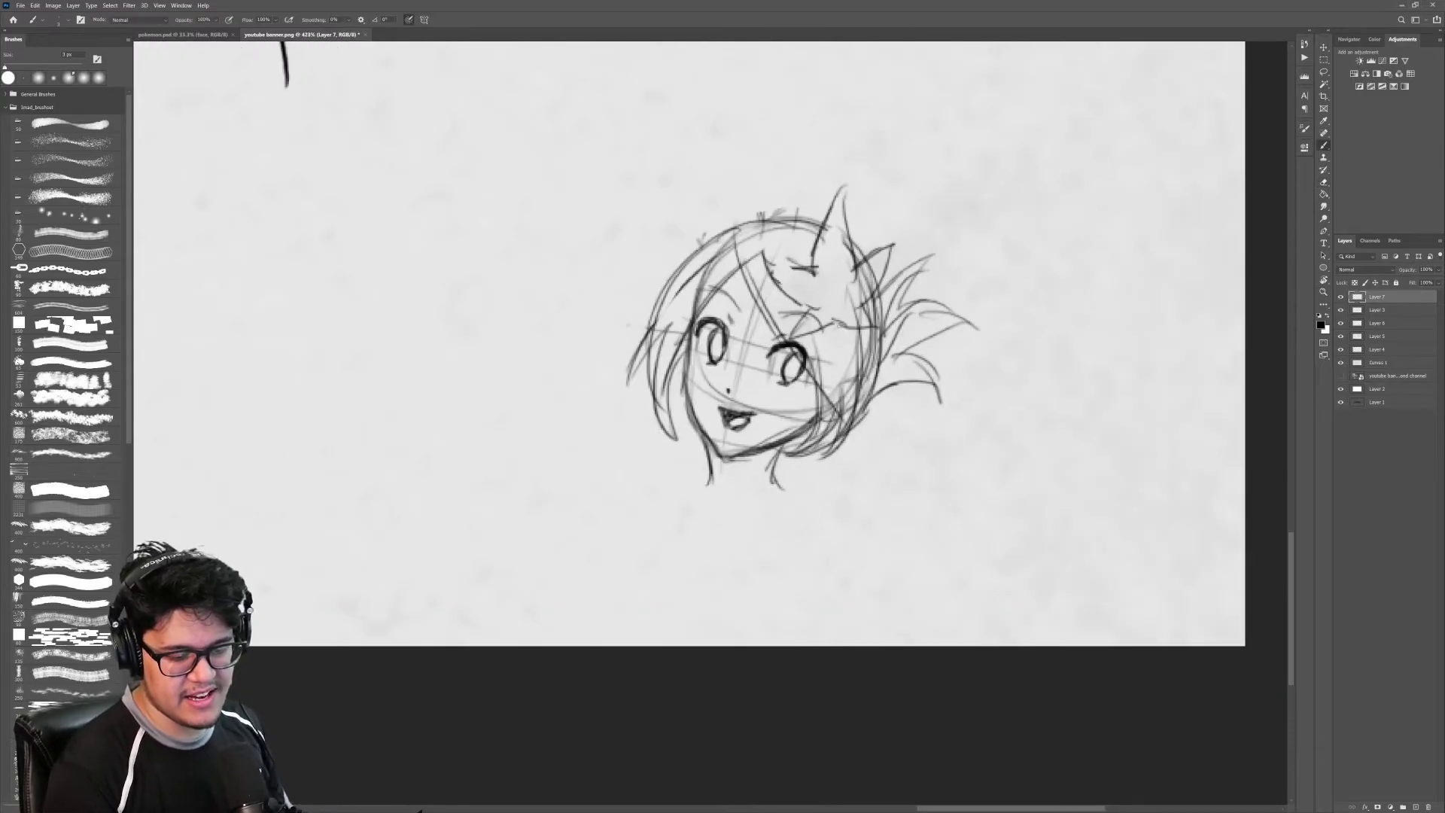
mouse_move(836, 322)
mouse_down()
mouse_move(851, 342)
mouse_move(925, 346)
mouse_move(940, 363)
mouse_move(877, 350)
mouse_up()
Step: Strengthen the fringe strand across the forehead and the lock falling along the near side of the face
key(z)
drag(790, 304, 846, 307)
key(b)
mouse_move(741, 198)
mouse_down()
mouse_move(818, 326)
mouse_move(822, 441)
mouse_up()
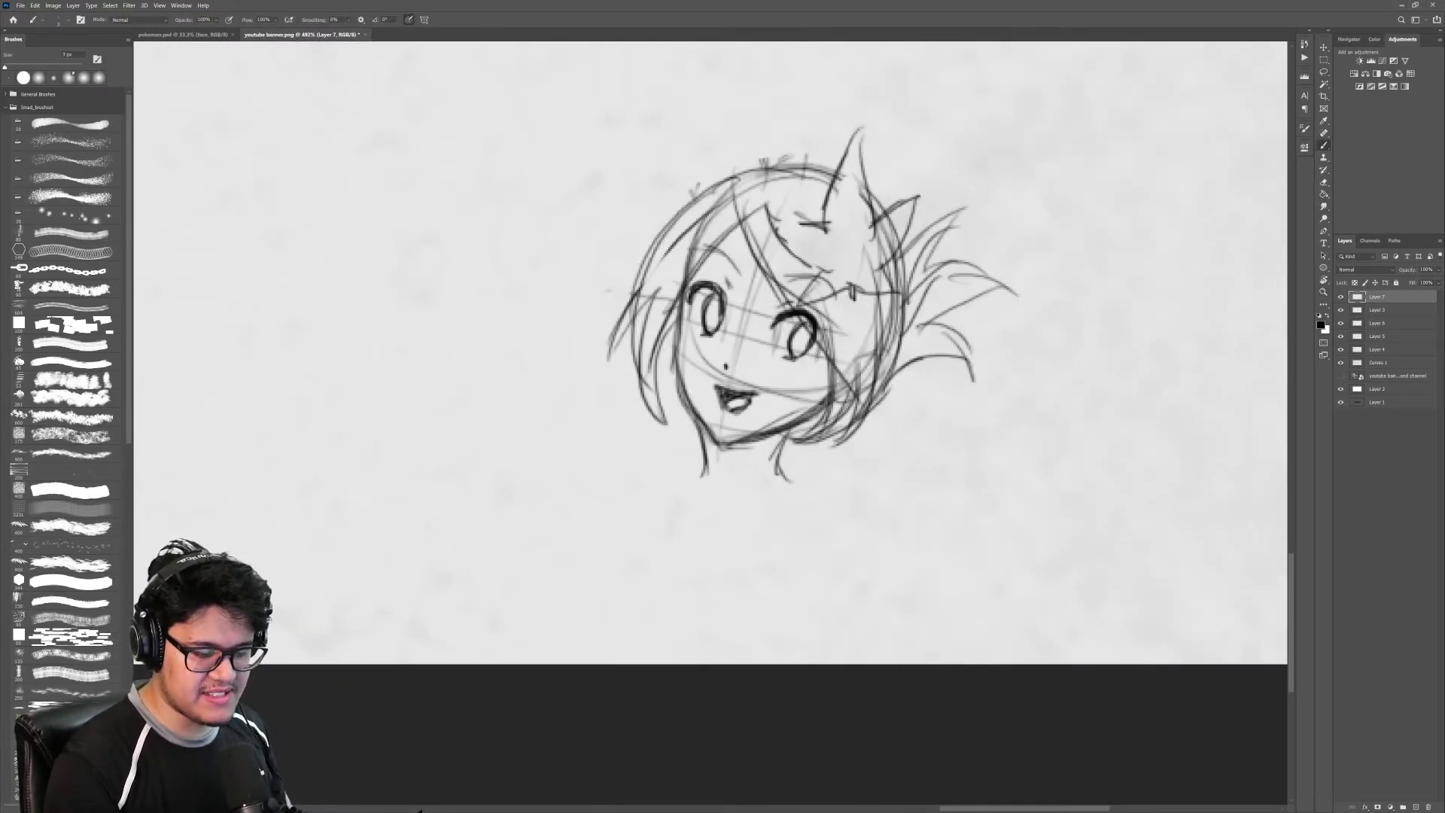
Step: Erase the old neck lines, and try a new neck line under the chin before undoing it
key(e)
mouse_move(700, 455)
mouse_down()
mouse_move(693, 484)
mouse_move(785, 471)
mouse_move(745, 482)
mouse_move(751, 495)
mouse_up()
key(b)
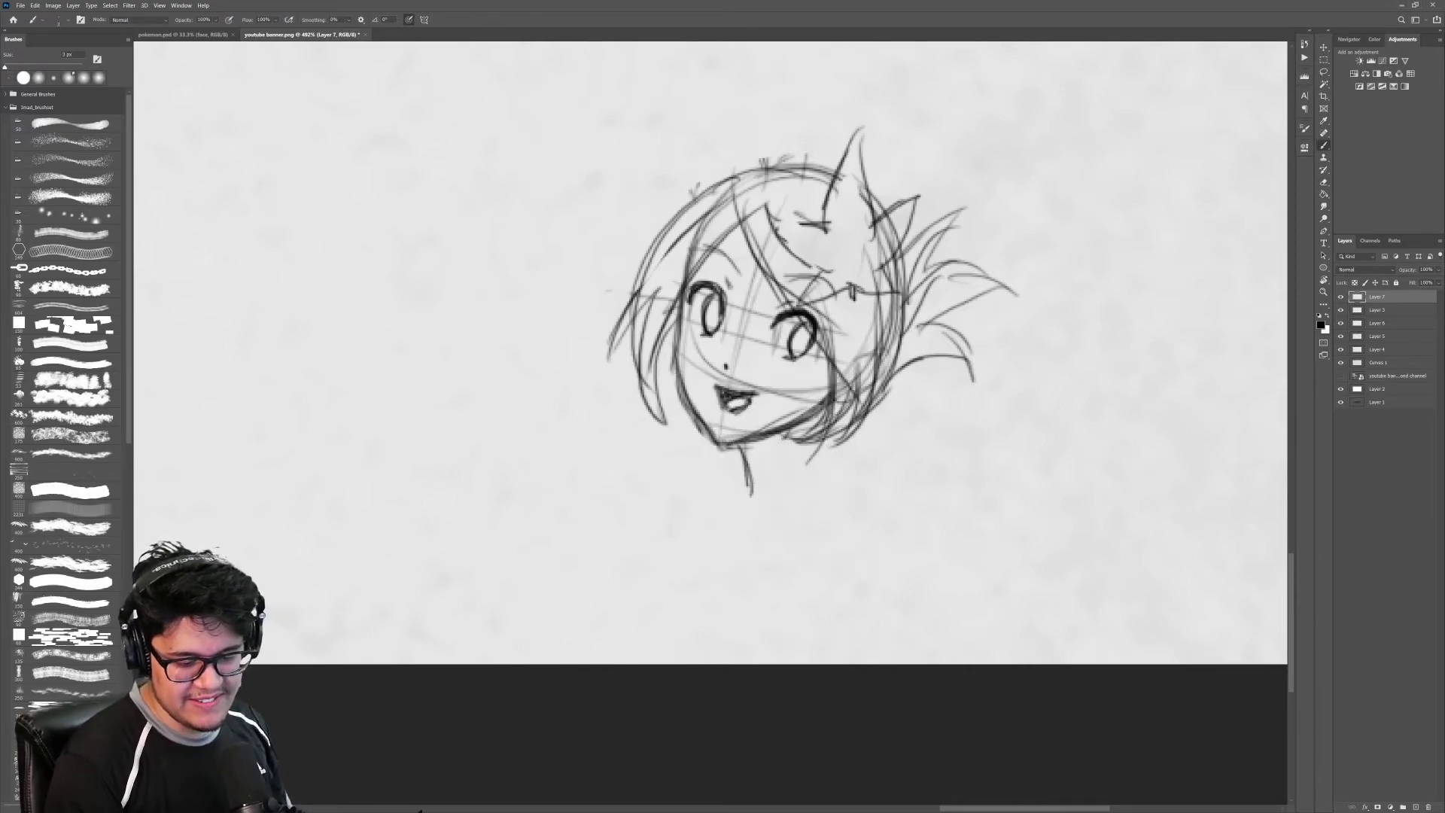
mouse_move(826, 415)
mouse_down()
mouse_move(836, 490)
mouse_move(824, 426)
mouse_up()
key(ctrl+z)
key(ctrl+z)
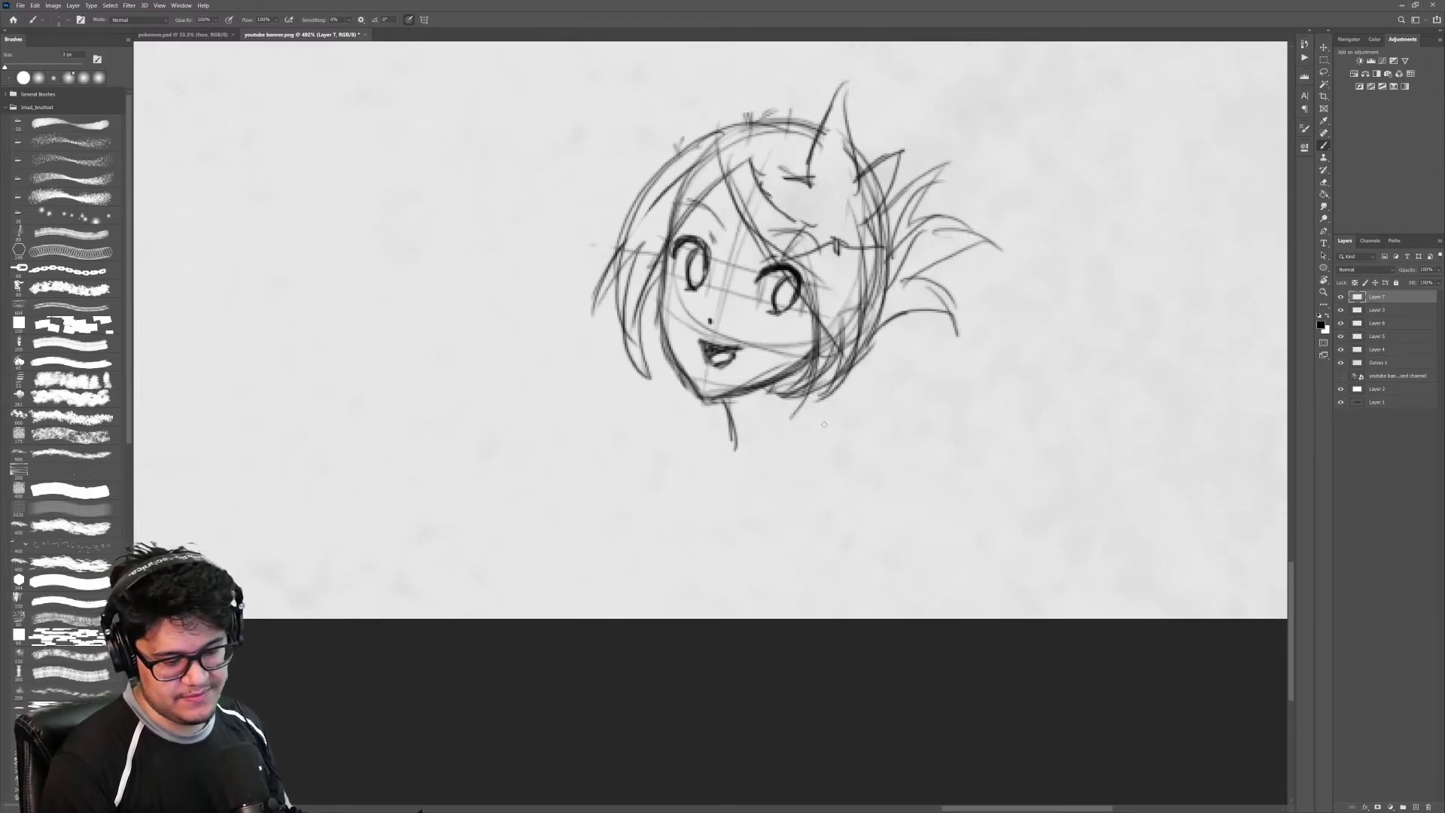
key(ctrl+z)
Step: Redraw the neck with one line under the chin and another below the rear jaw
drag(807, 368, 780, 450)
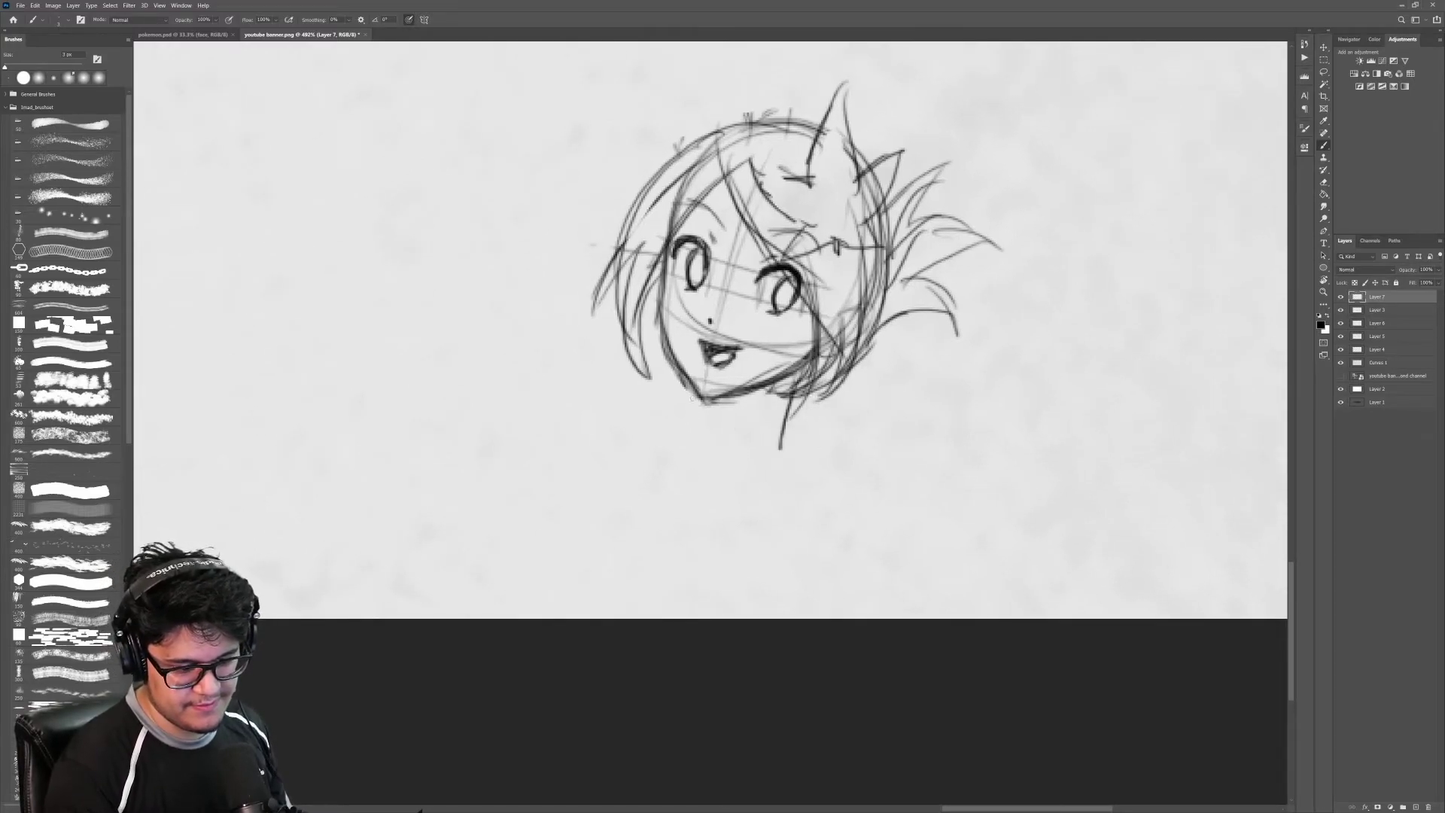
drag(704, 395, 684, 441)
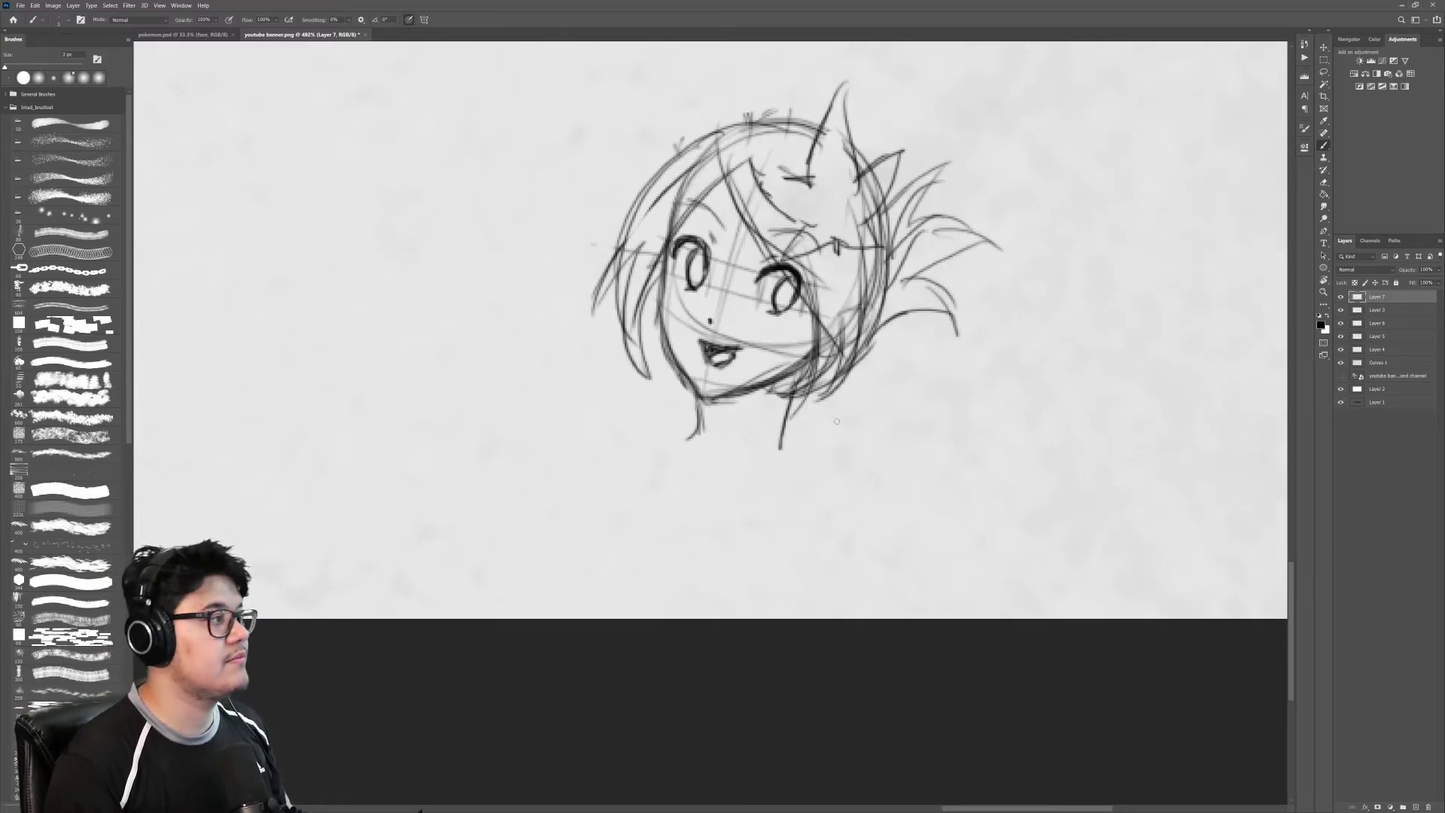
key(ctrl+z)
drag(707, 401, 702, 449)
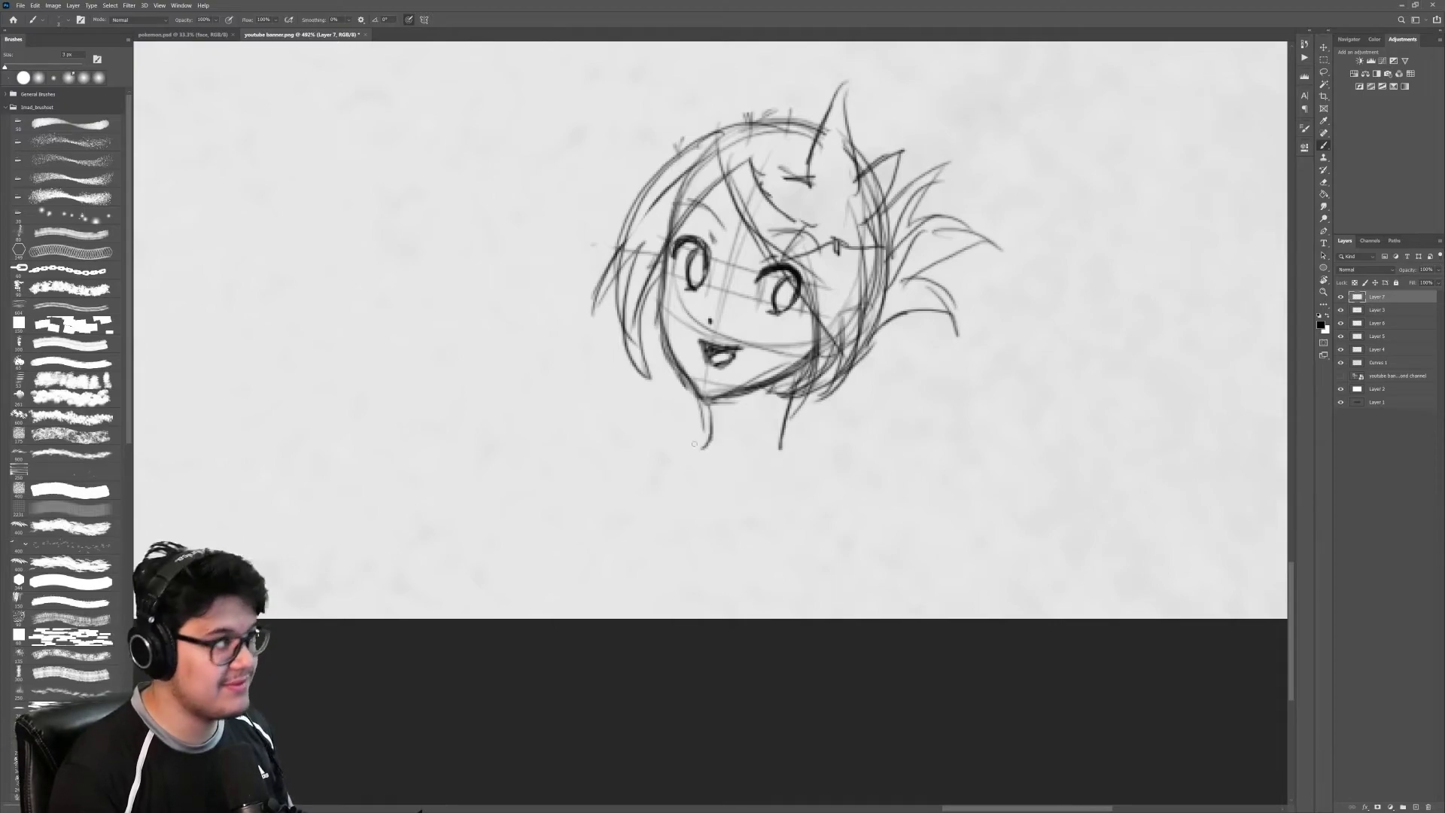
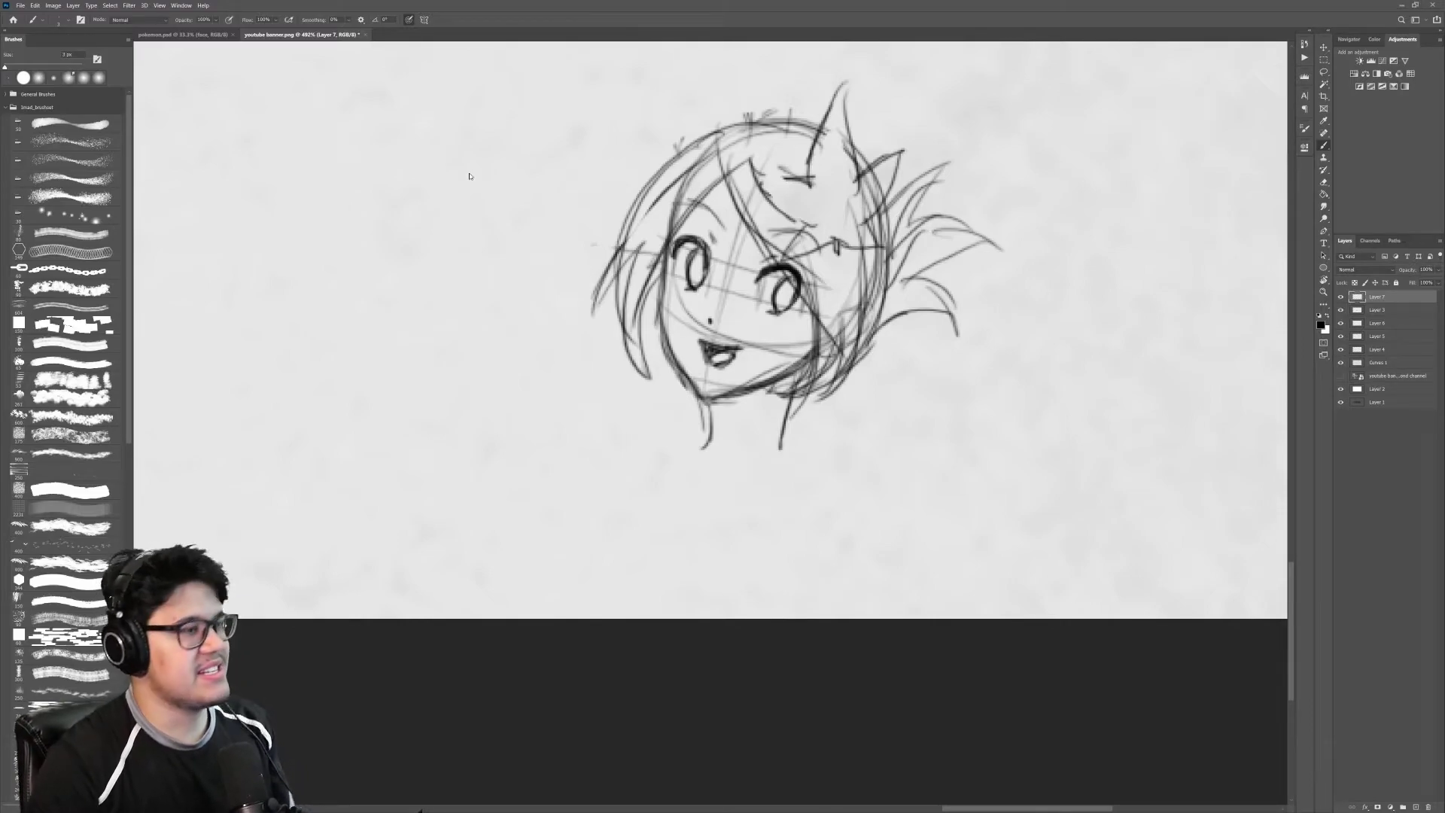
Step: Draw a long pointed forelock falling from the parting between the eyes and across the near eye
key(z)
drag(826, 309, 722, 310)
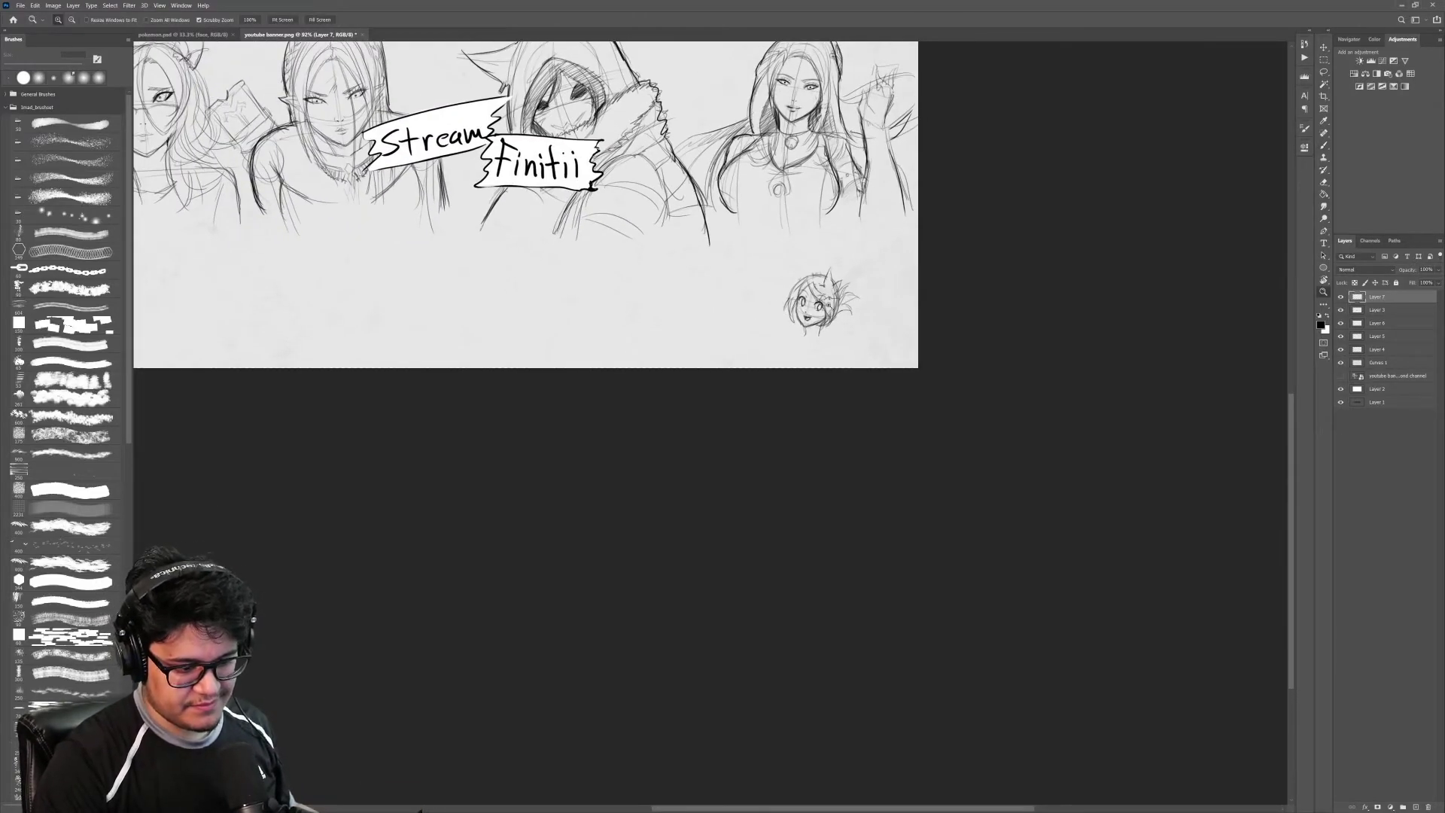
drag(821, 303, 899, 303)
drag(955, 387, 907, 399)
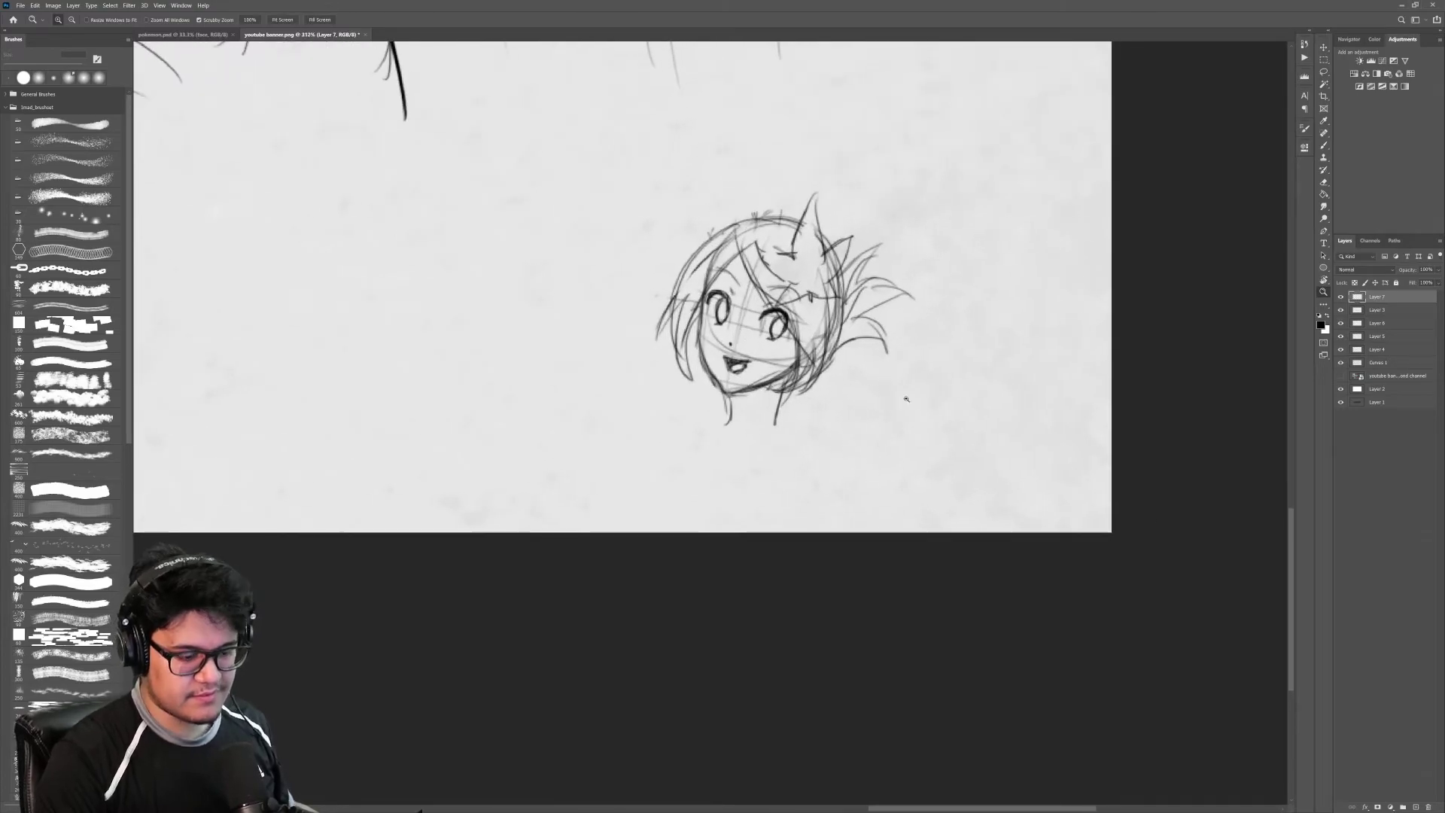
key(b)
drag(740, 251, 766, 353)
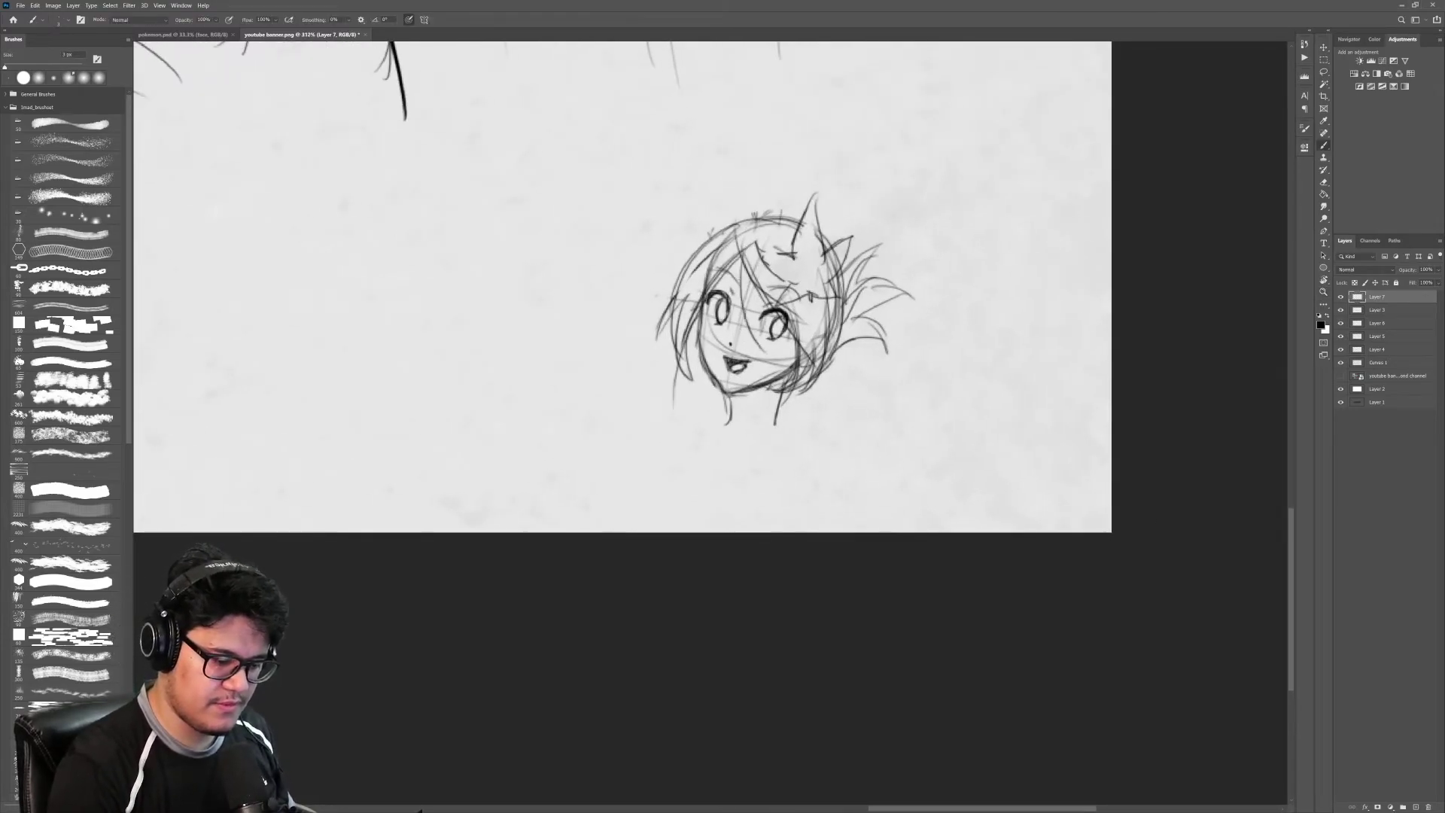
drag(740, 282, 779, 362)
drag(752, 264, 778, 363)
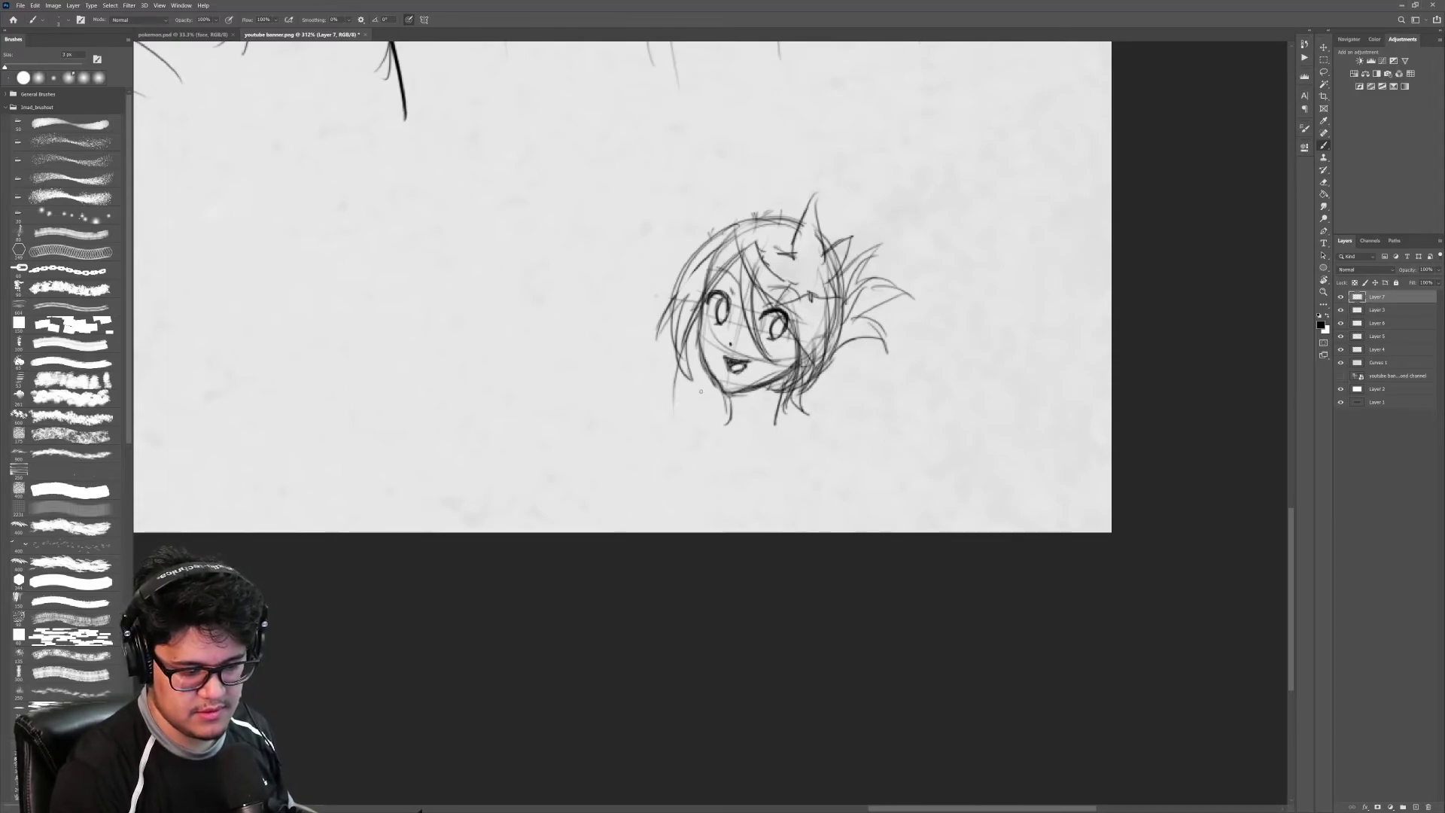
Step: Extend the lock beside the far cheek to a pointed tip below the jaw
mouse_move(701, 391)
mouse_down()
mouse_move(704, 364)
mouse_move(676, 400)
mouse_up()
mouse_move(696, 394)
mouse_down()
mouse_move(688, 344)
mouse_move(689, 394)
mouse_up()
key(ctrl+z)
drag(693, 370, 676, 402)
Step: Add loose strands from the near side of the hair down past the neck, and reinforce the neck line under the chin
drag(880, 357, 832, 358)
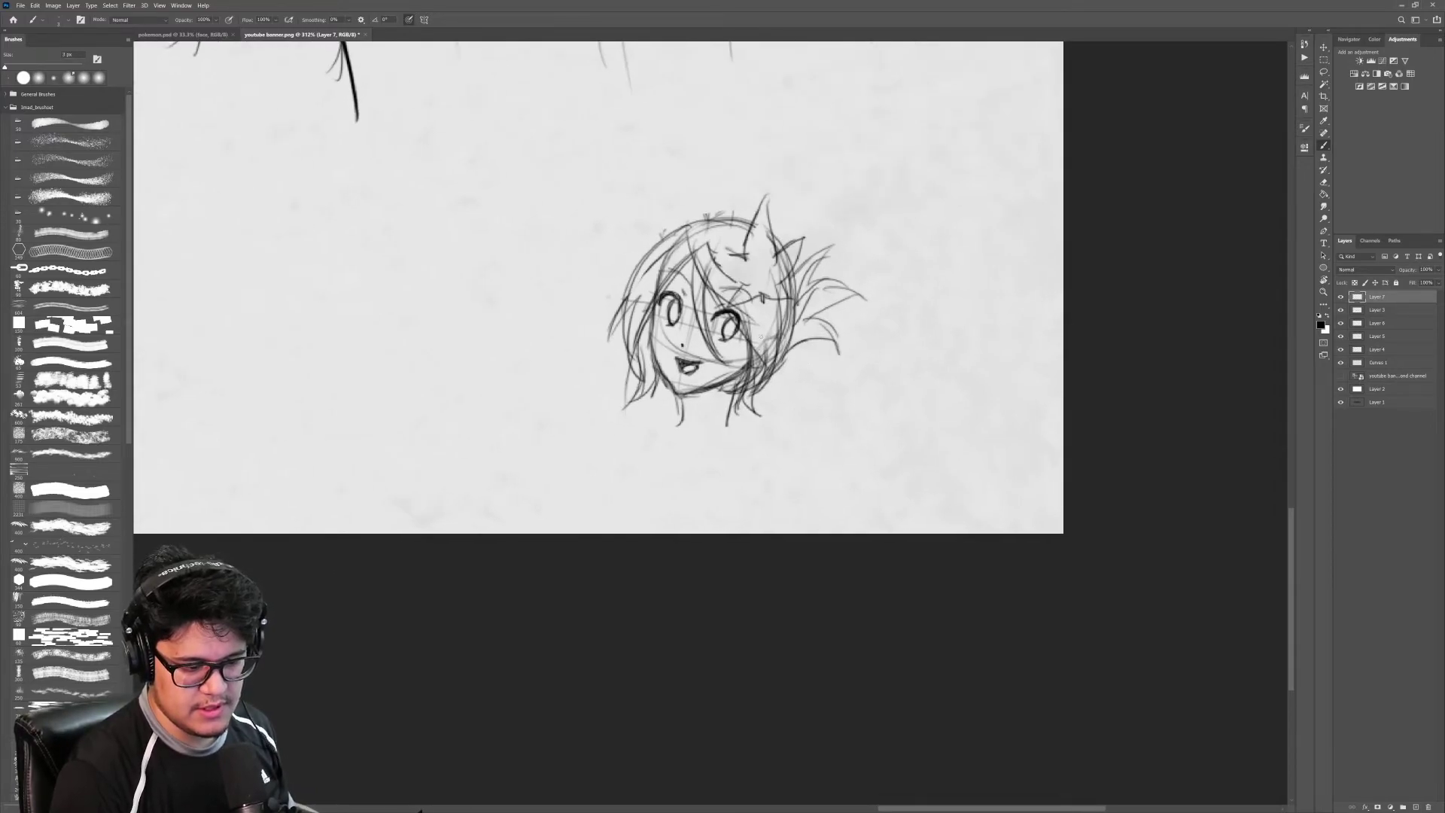
mouse_move(771, 298)
mouse_down()
mouse_move(776, 356)
mouse_move(756, 402)
mouse_move(744, 386)
mouse_up()
drag(738, 376, 719, 433)
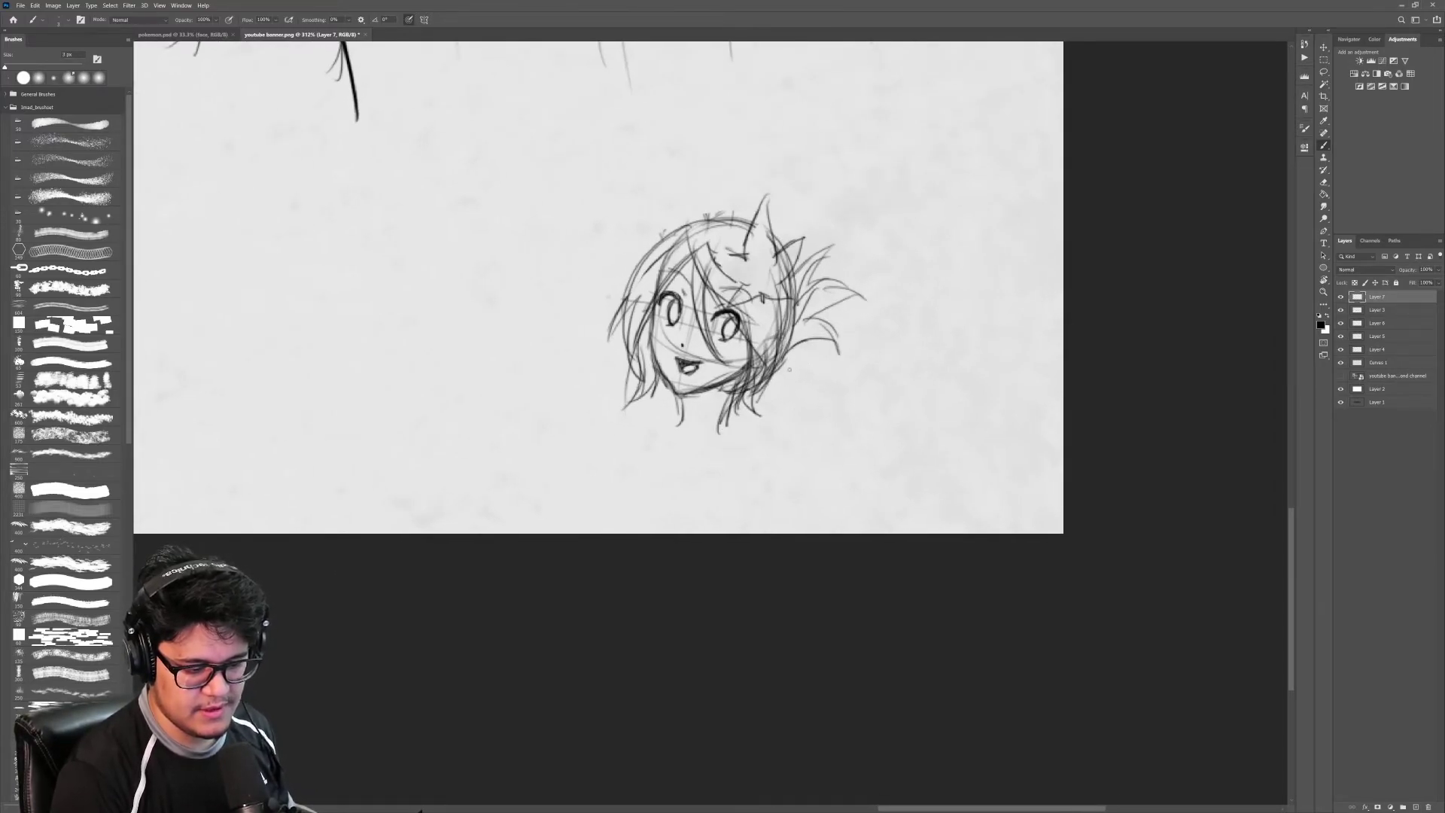
mouse_move(840, 371)
mouse_down()
mouse_move(811, 370)
mouse_move(852, 372)
mouse_up()
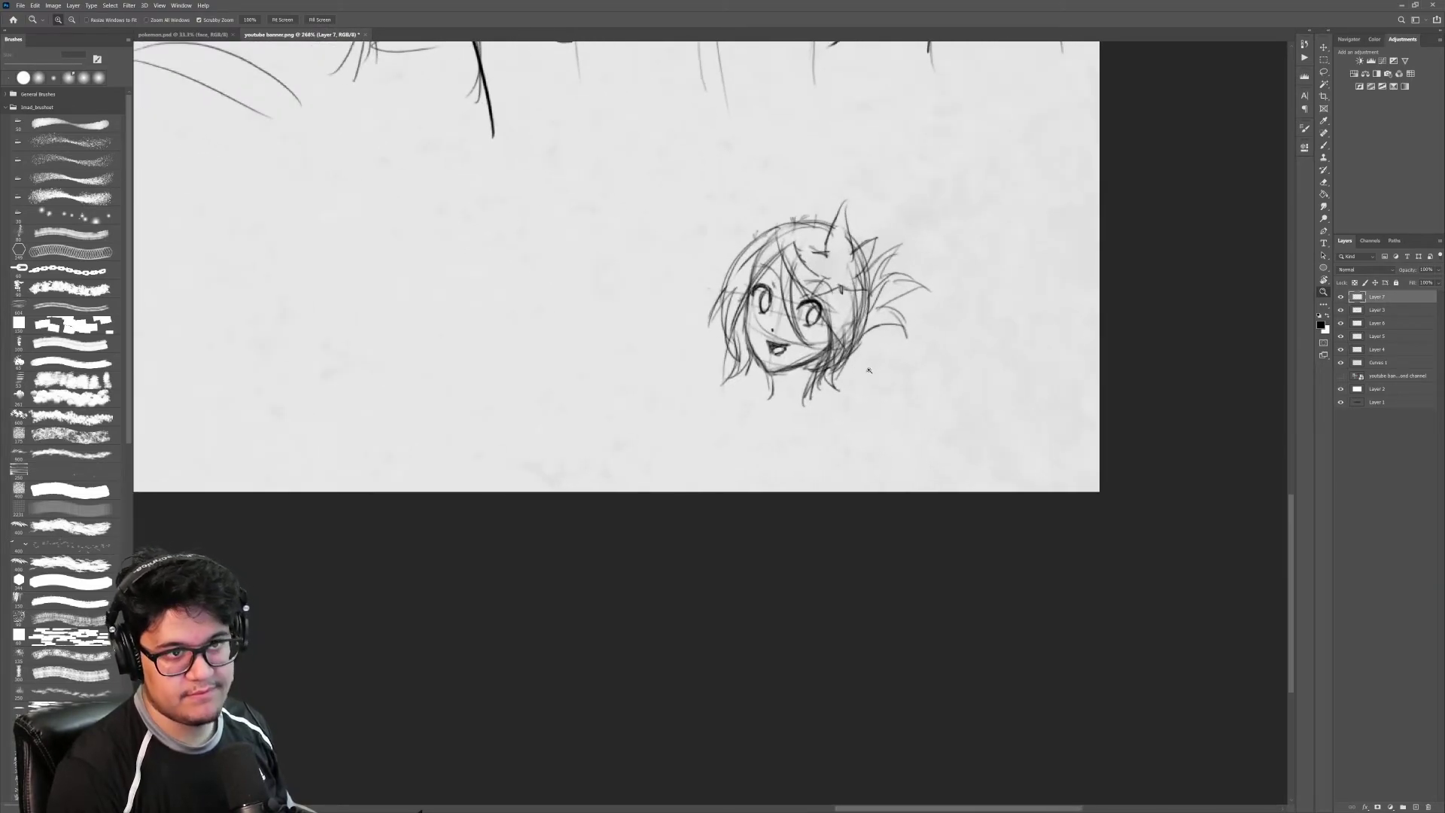
key(b)
drag(767, 376, 768, 402)
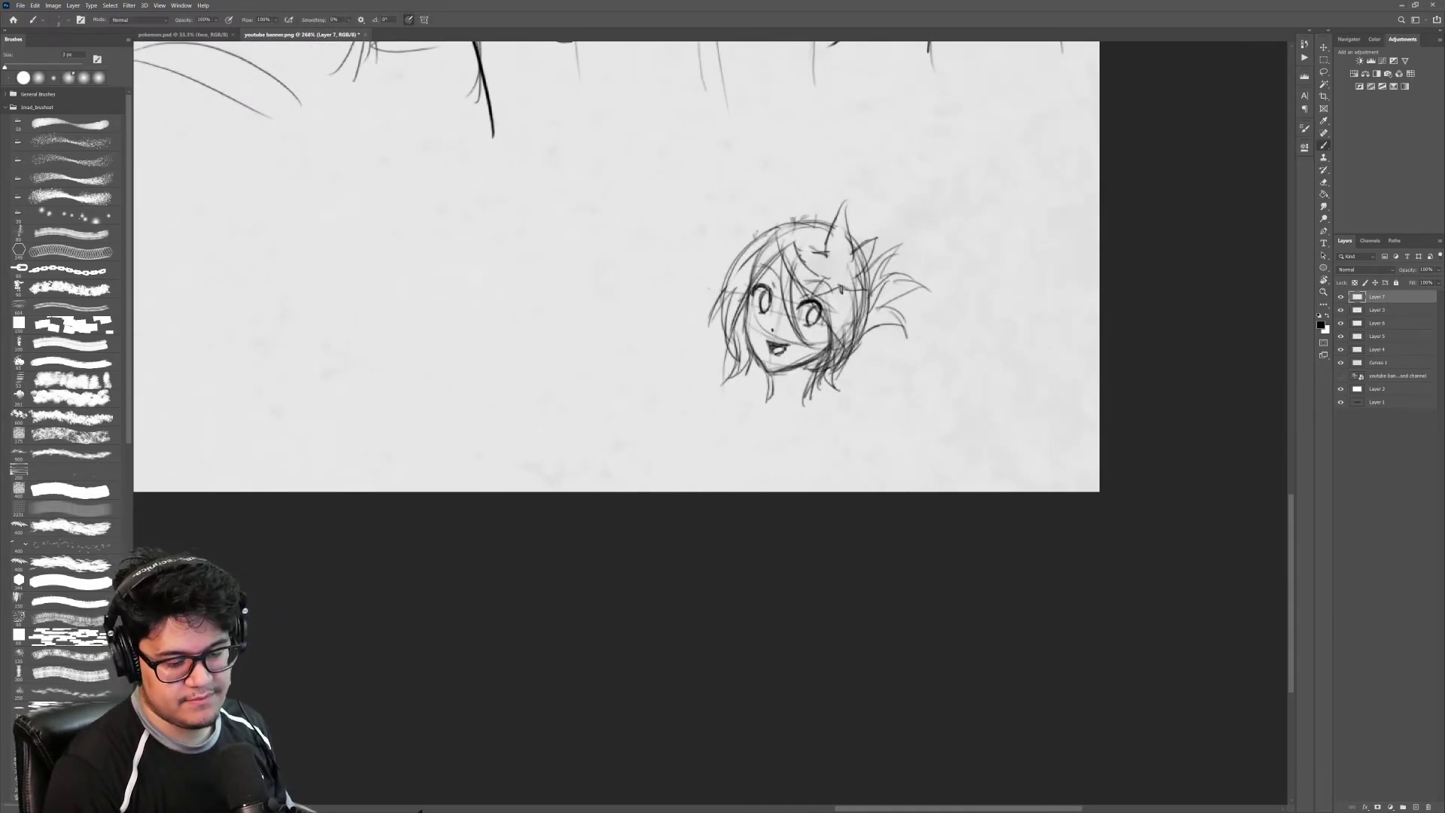
drag(811, 446, 853, 360)
Step: Select the small smiling head below the fourth portrait with a rectangular marquee
key(z)
mouse_move(864, 359)
mouse_down()
mouse_move(797, 534)
mouse_move(792, 419)
mouse_move(807, 438)
mouse_up()
key(ctrl+t)
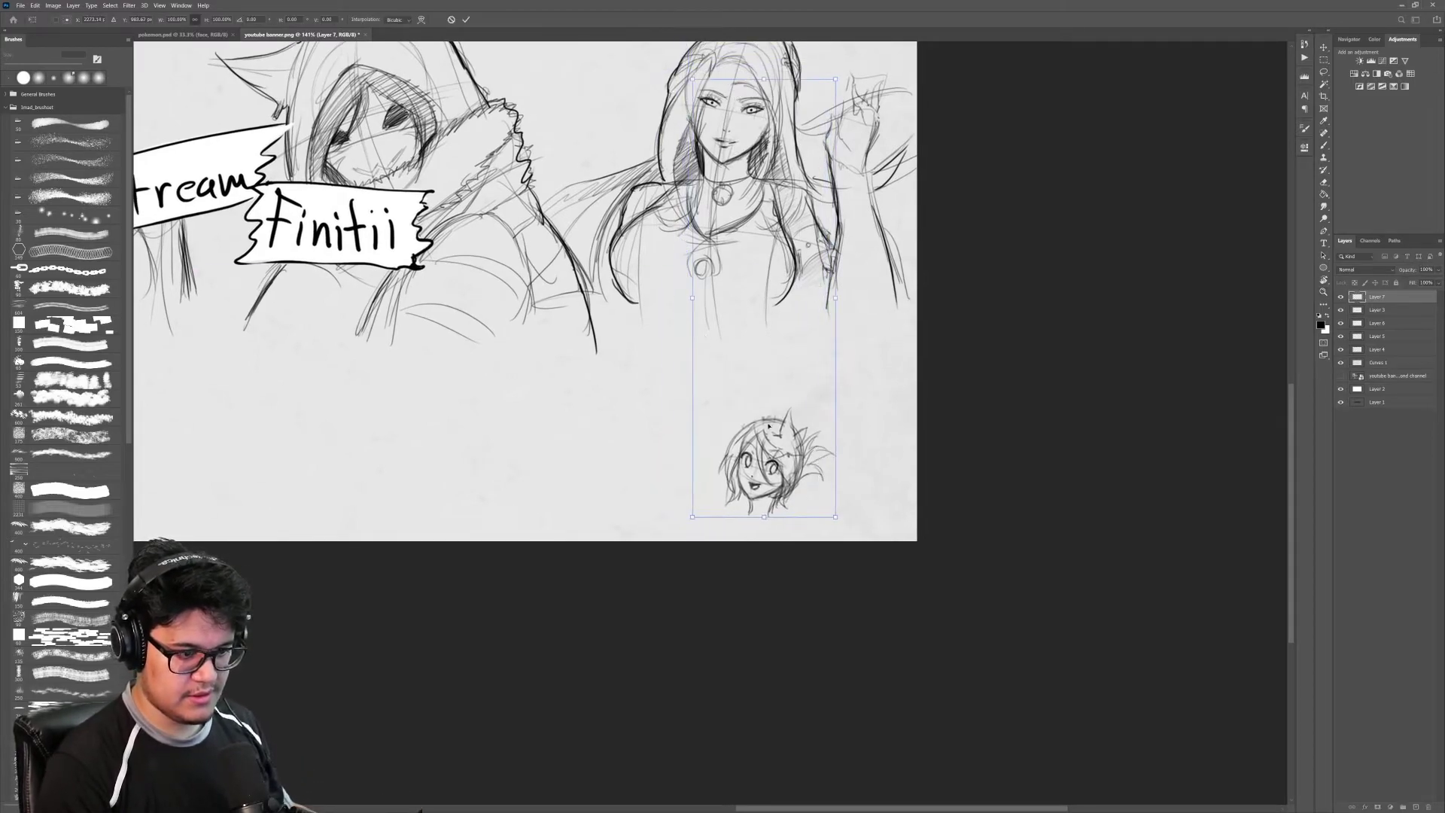
key(Return)
key(m)
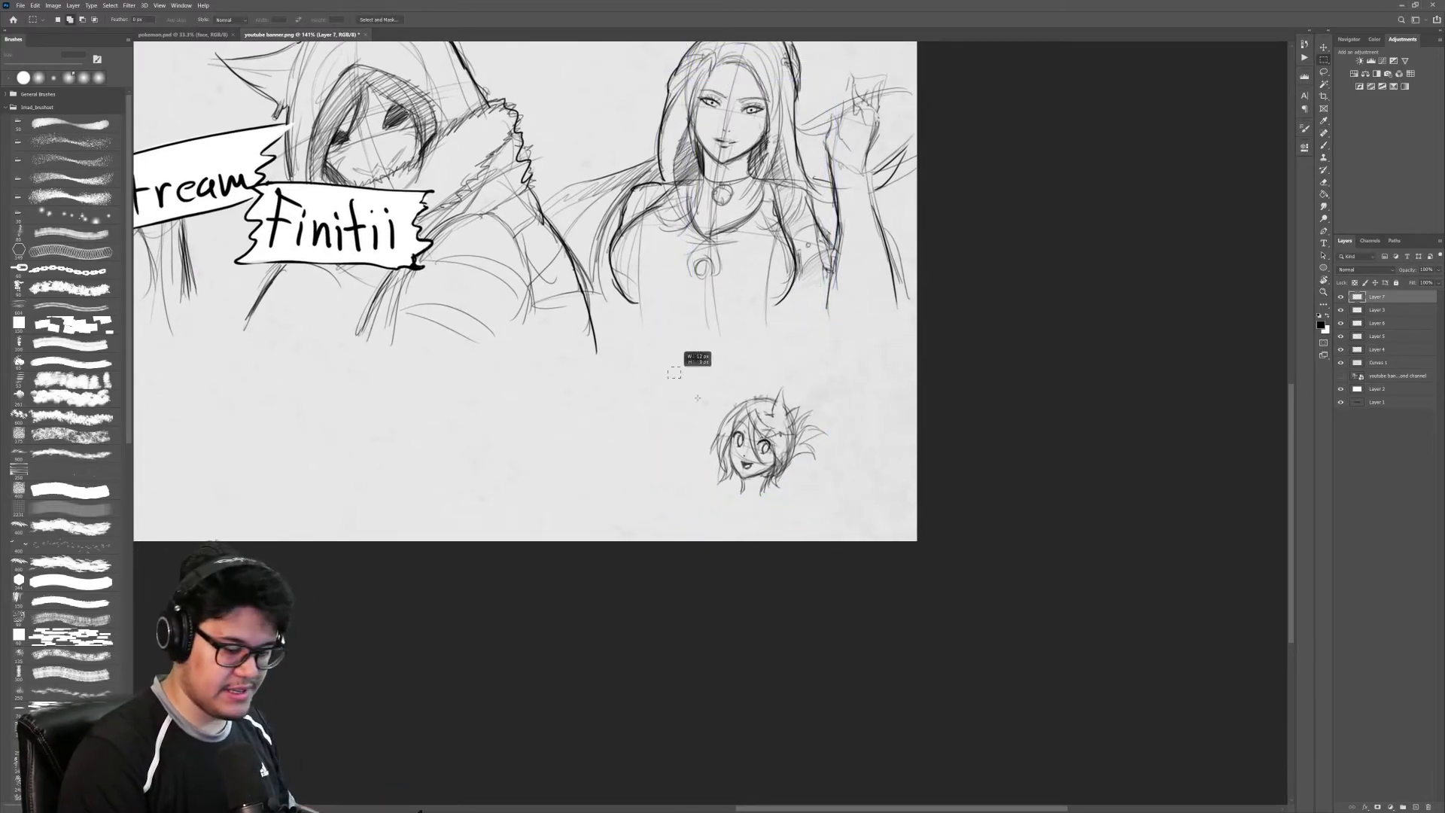
drag(668, 367, 900, 531)
Step: Try to move the selected head up toward the fourth portrait and tilt it with a free transform
key(ctrl+t)
drag(839, 474, 851, 418)
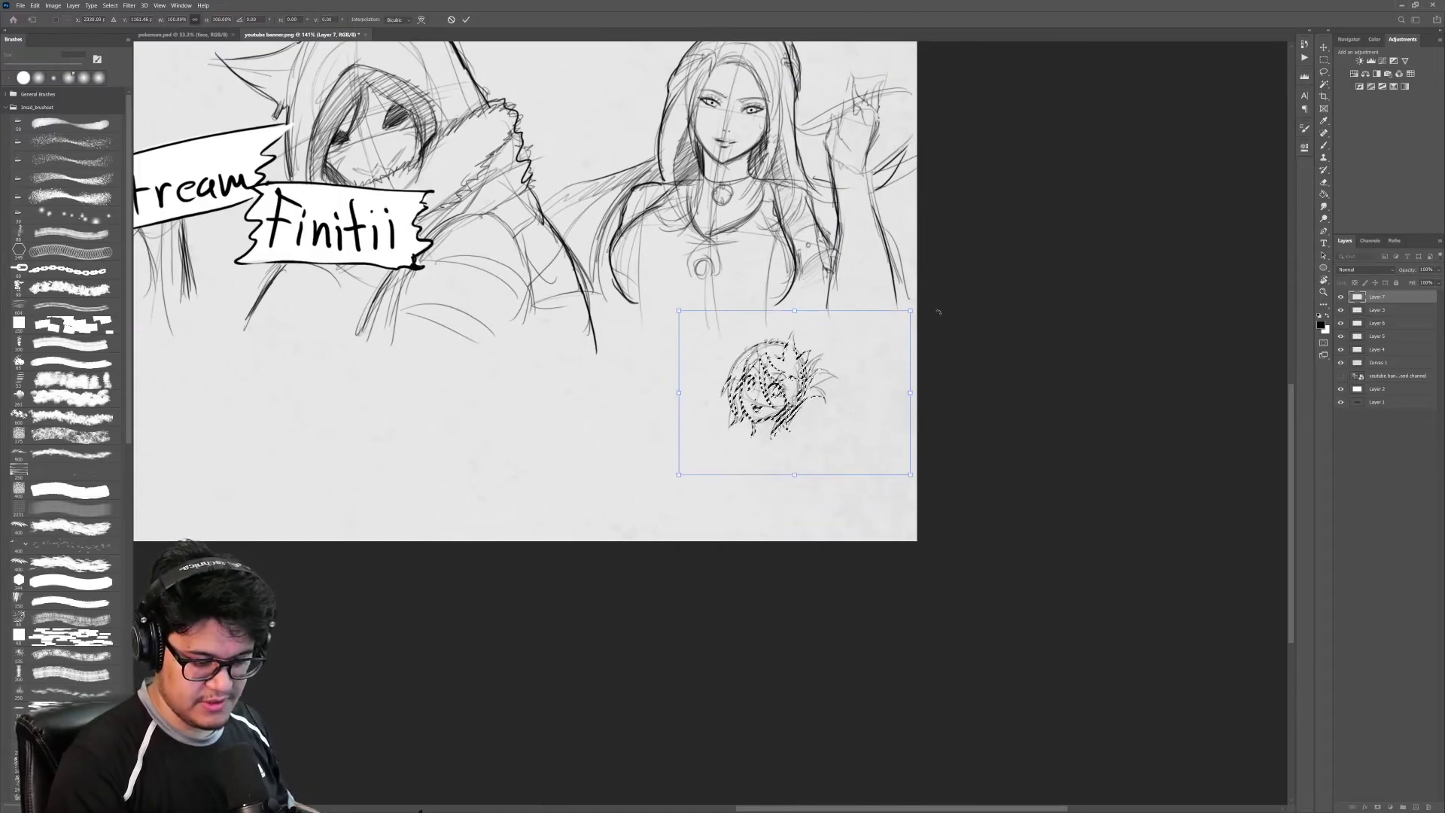
drag(938, 313, 928, 297)
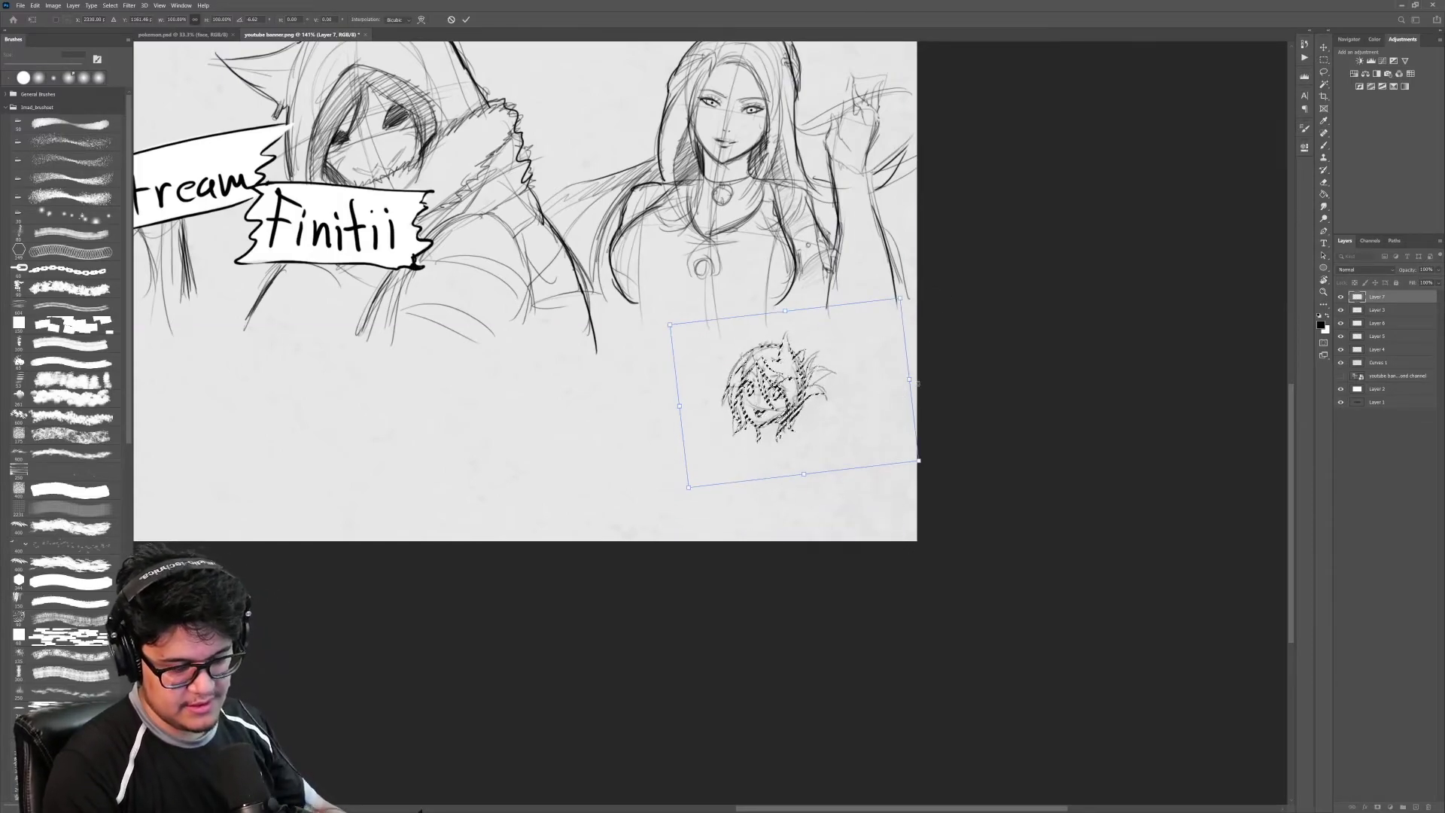
mouse_move(969, 388)
mouse_down()
mouse_move(978, 348)
mouse_move(946, 393)
mouse_up()
key(Return)
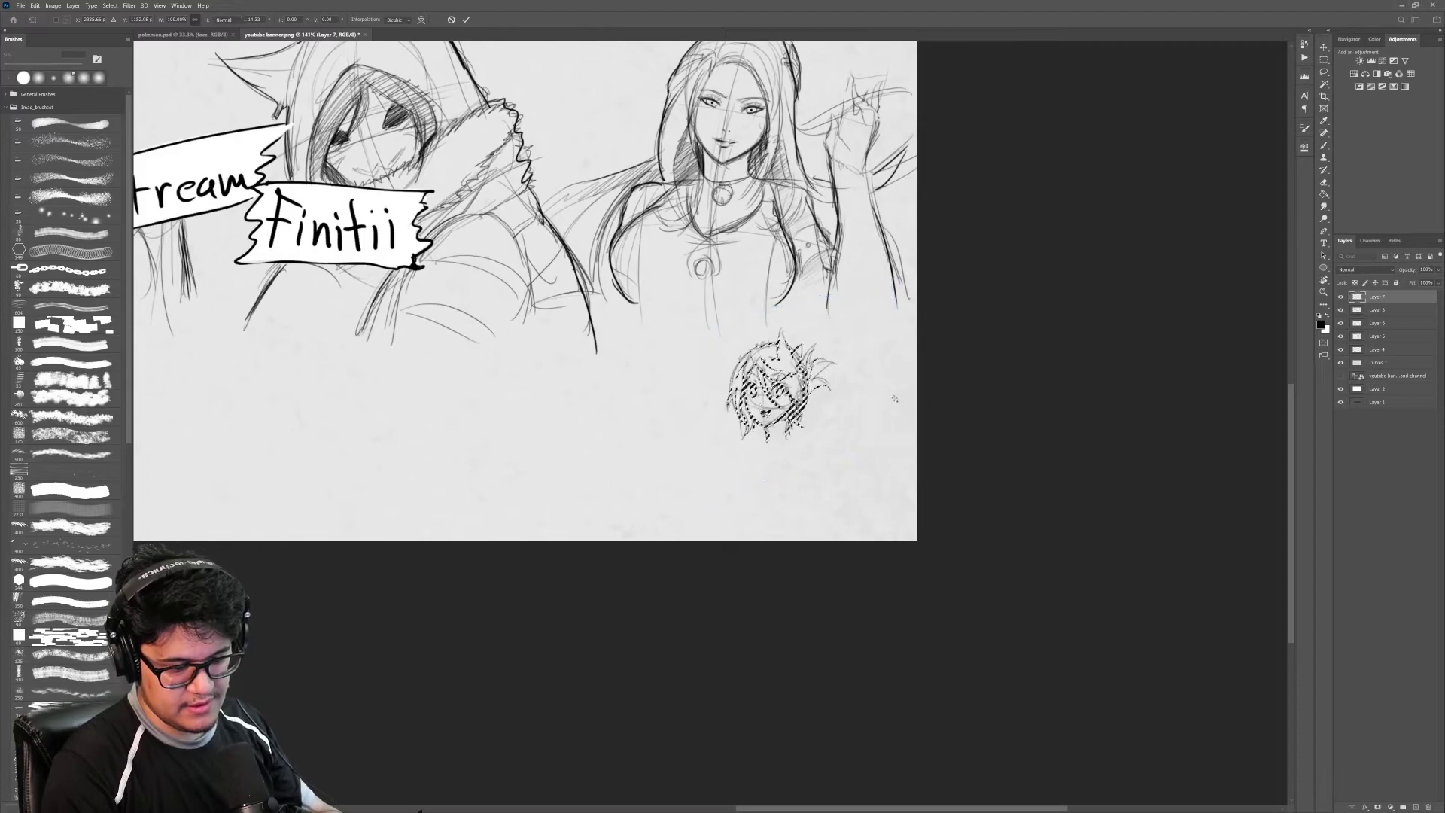
key(z)
drag(803, 442, 901, 407)
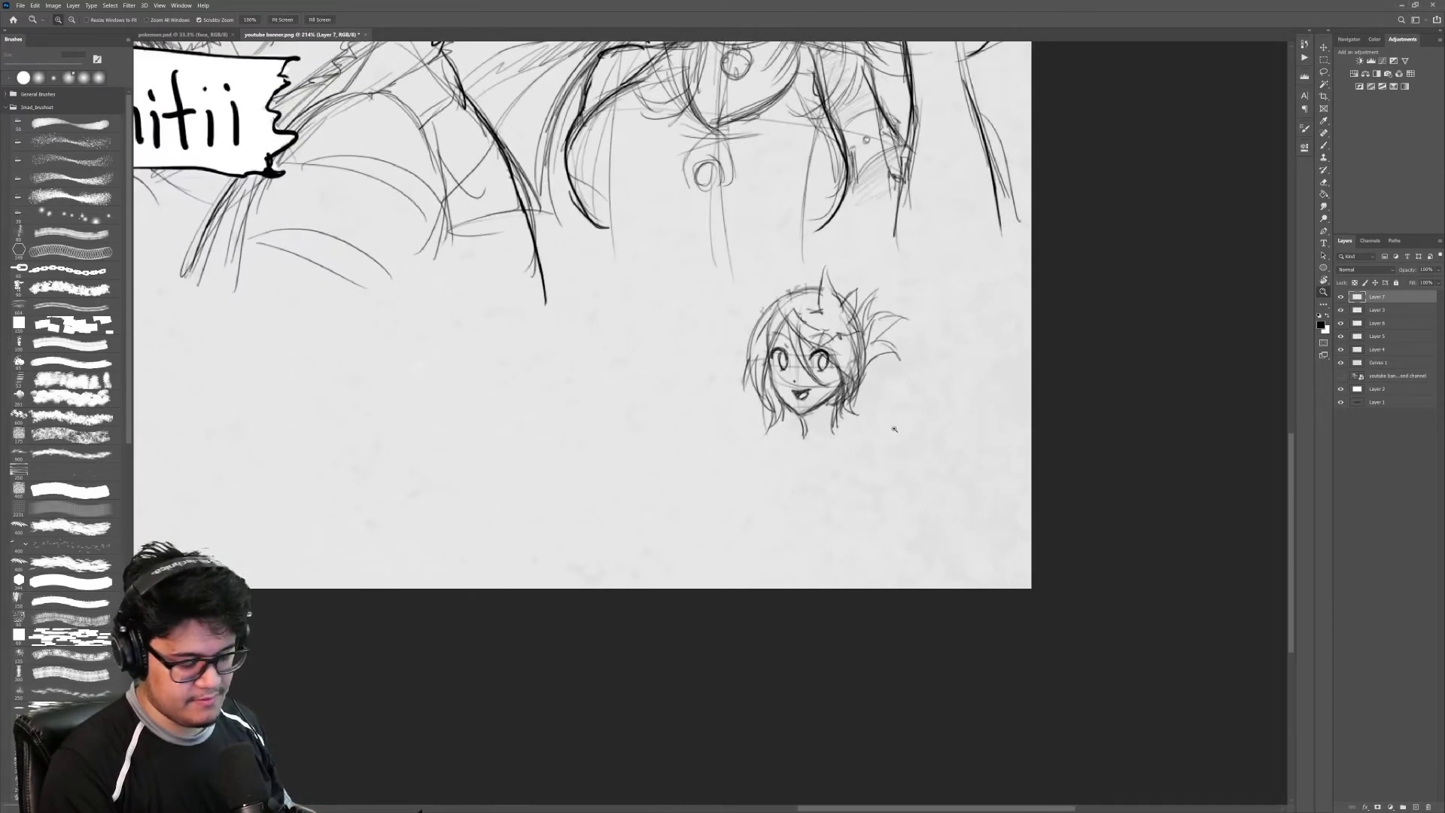
key(ctrl+z)
Step: Scale the selected head to about 72%, rotate it about 8° counter-clockwise, move it closer beneath the fourth portrait, and deselect
key(ctrl+t)
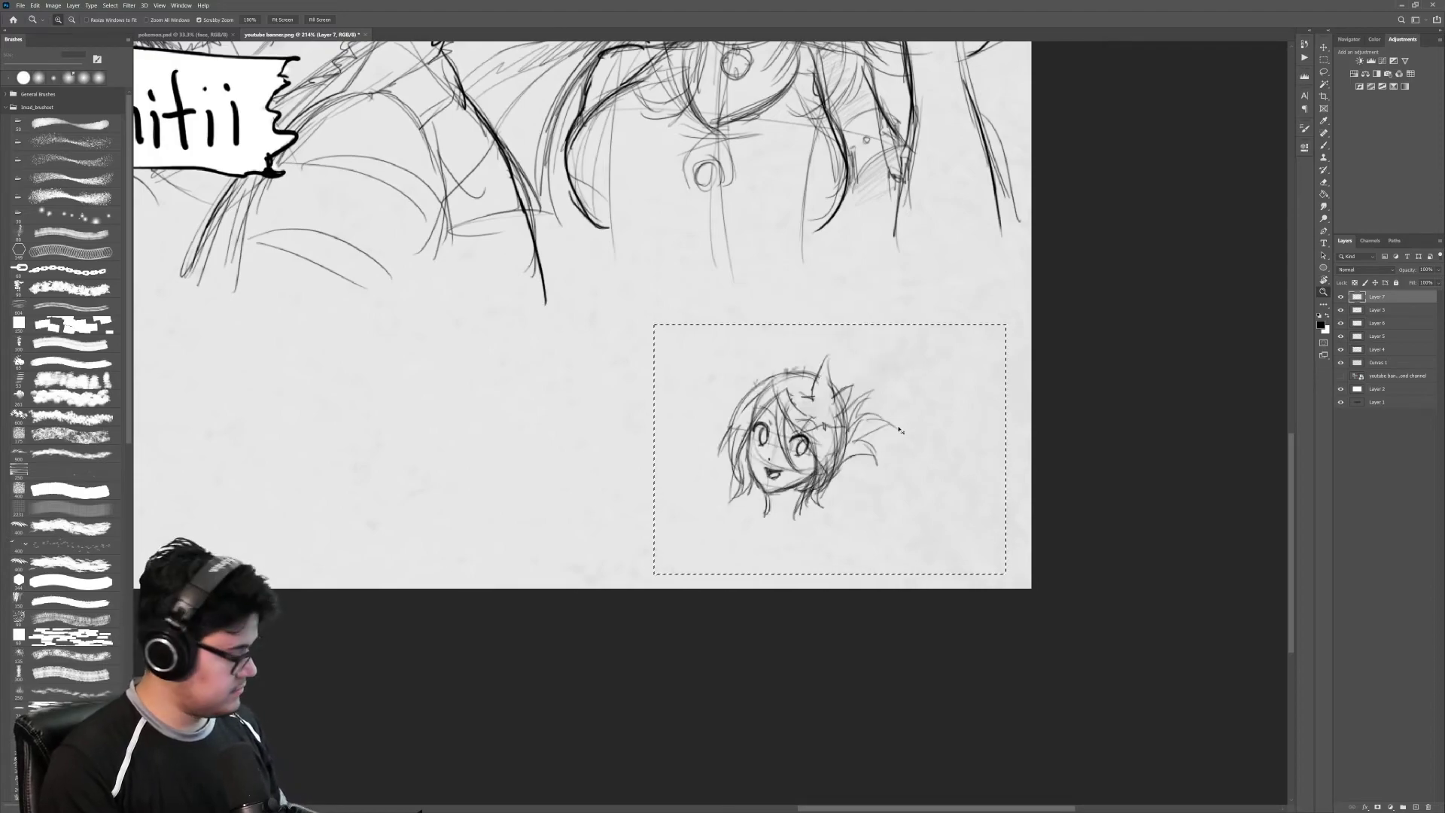
drag(1005, 325, 911, 393)
drag(884, 472, 950, 327)
drag(976, 431, 987, 408)
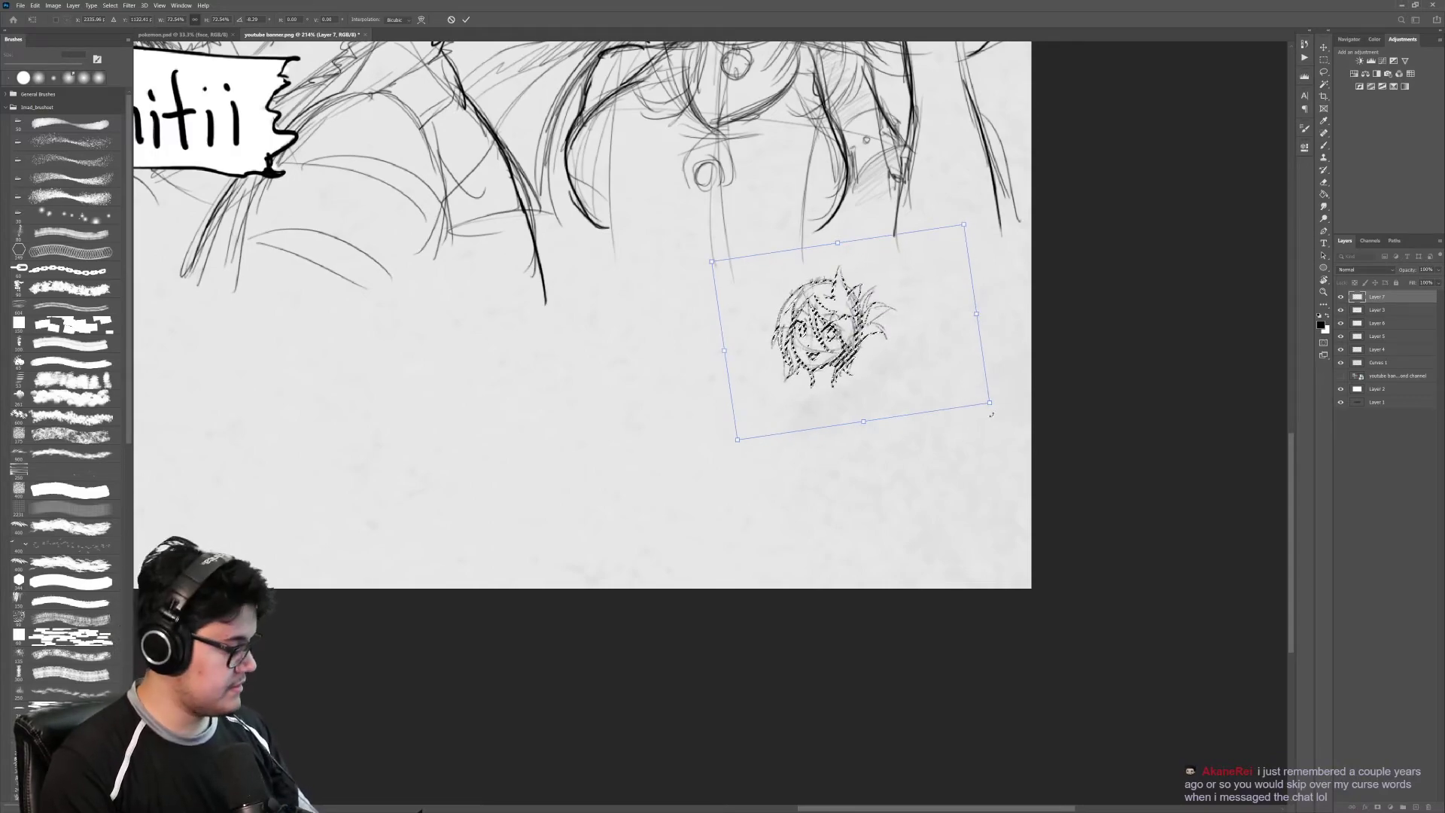
key(Return)
key(ctrl+d)
Step: Sketch the torso below the small head with a curved centre line and a contour along each side
key(b)
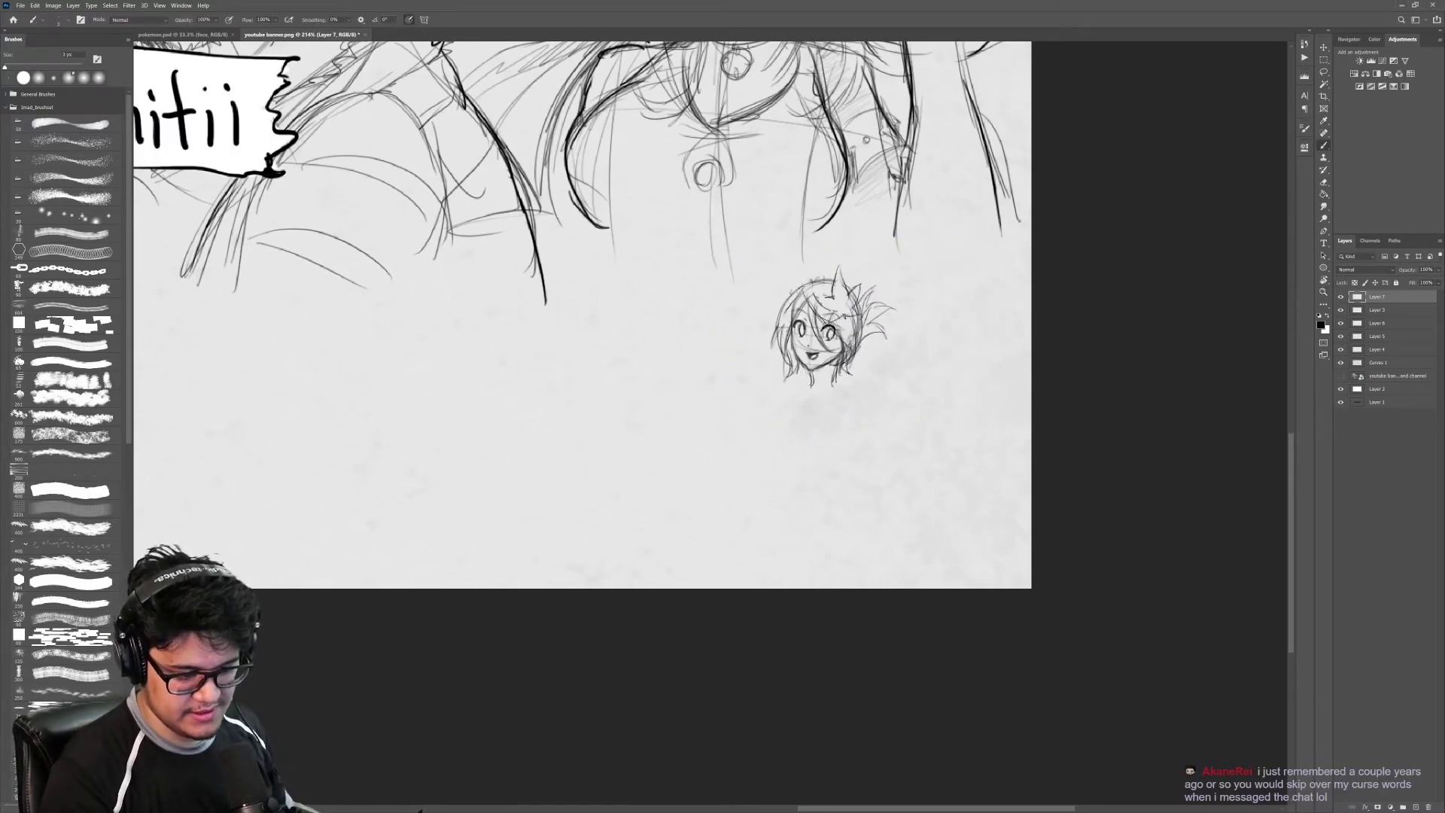
drag(793, 455, 786, 538)
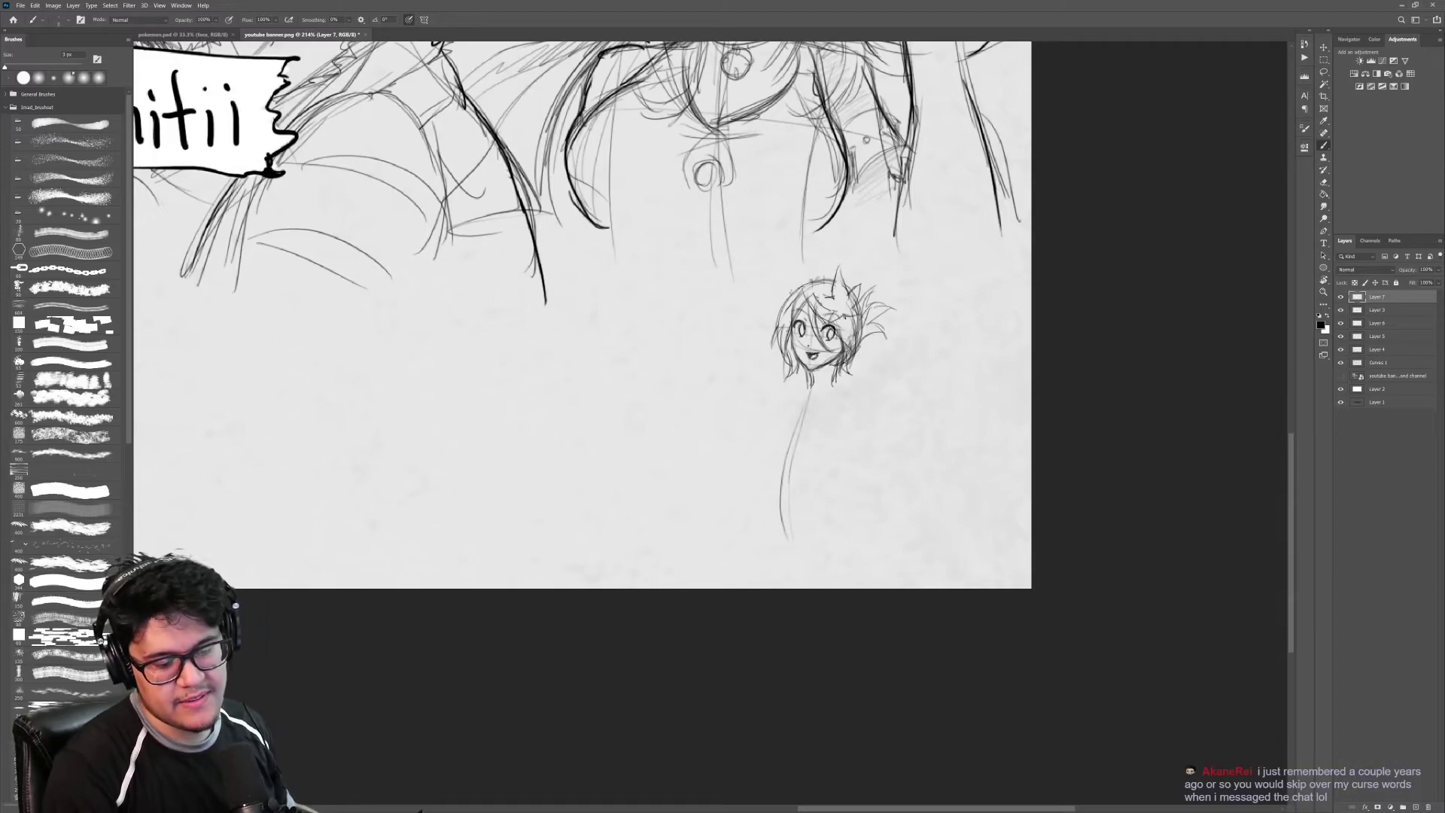
mouse_move(858, 421)
mouse_down()
mouse_move(820, 485)
mouse_move(873, 530)
mouse_up()
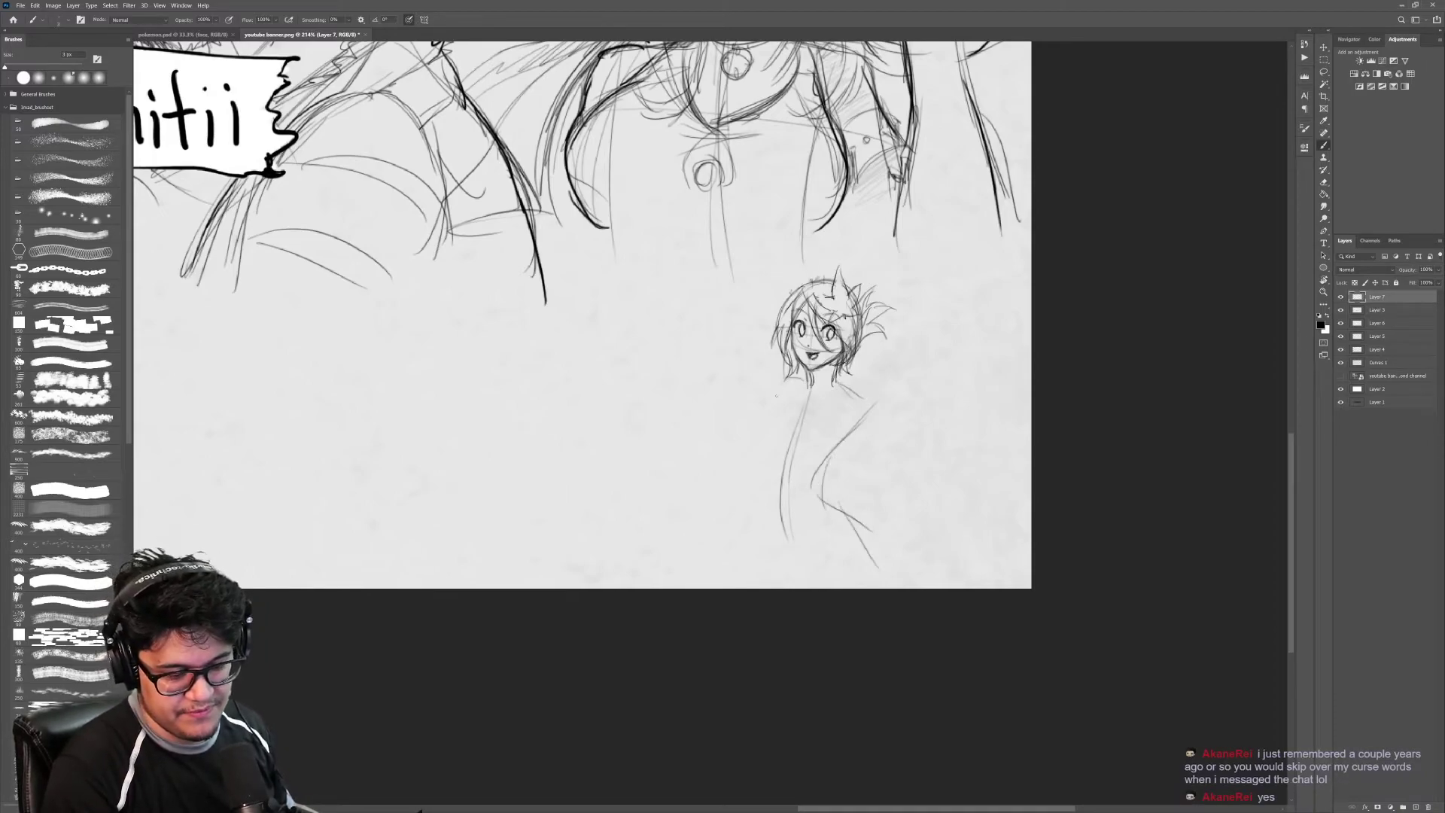
drag(779, 384, 762, 527)
drag(758, 436, 767, 553)
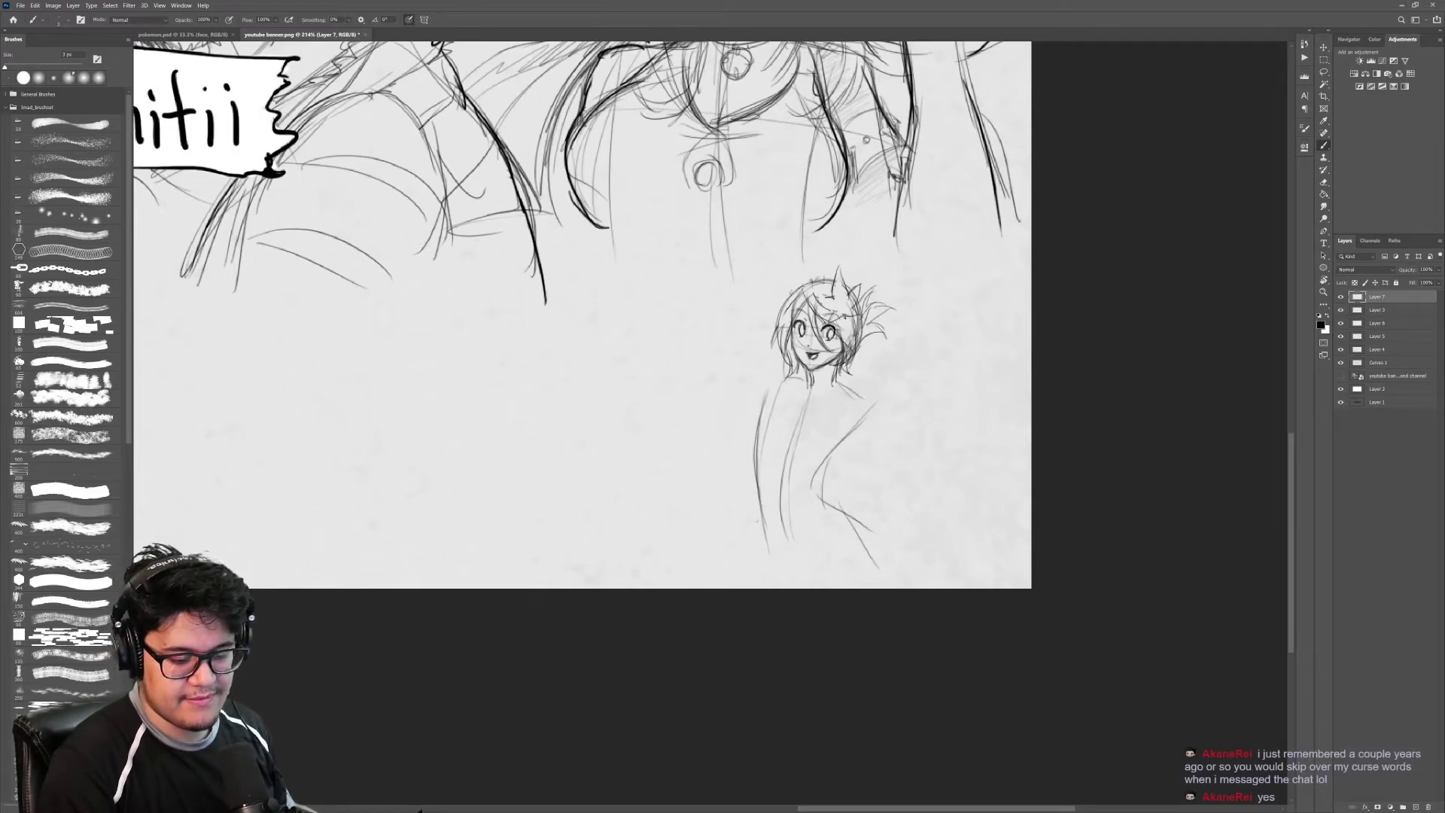
Step: Sketch the flaring hip lines and a base line across the thighs near the canvas's lower edge
drag(756, 501, 741, 568)
drag(835, 515, 903, 570)
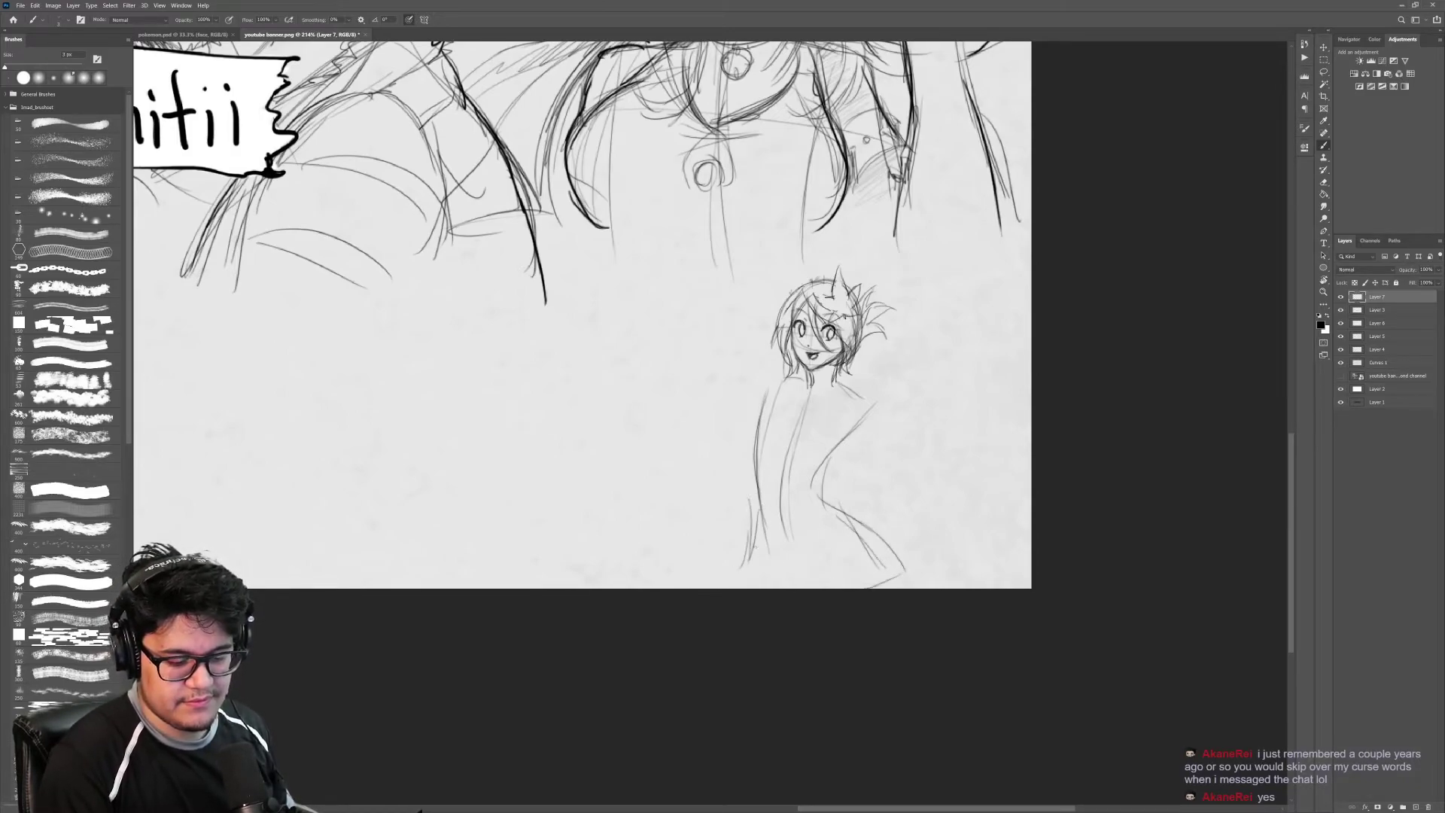
drag(756, 546, 885, 582)
Step: Block in both arms bent outward from the shoulders and back to the hips, with circles marking the elbows
drag(888, 493, 866, 489)
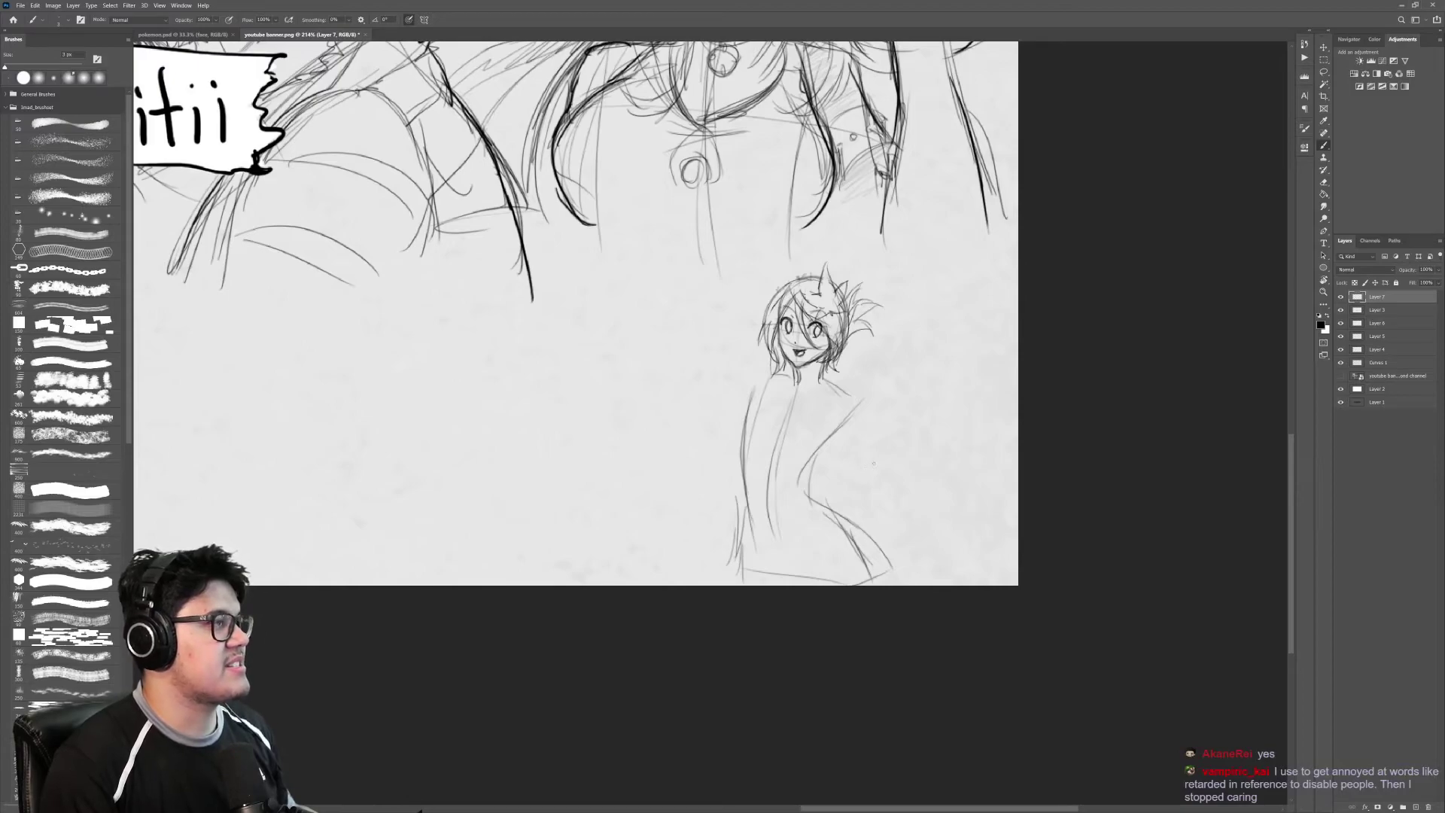
drag(751, 391, 696, 435)
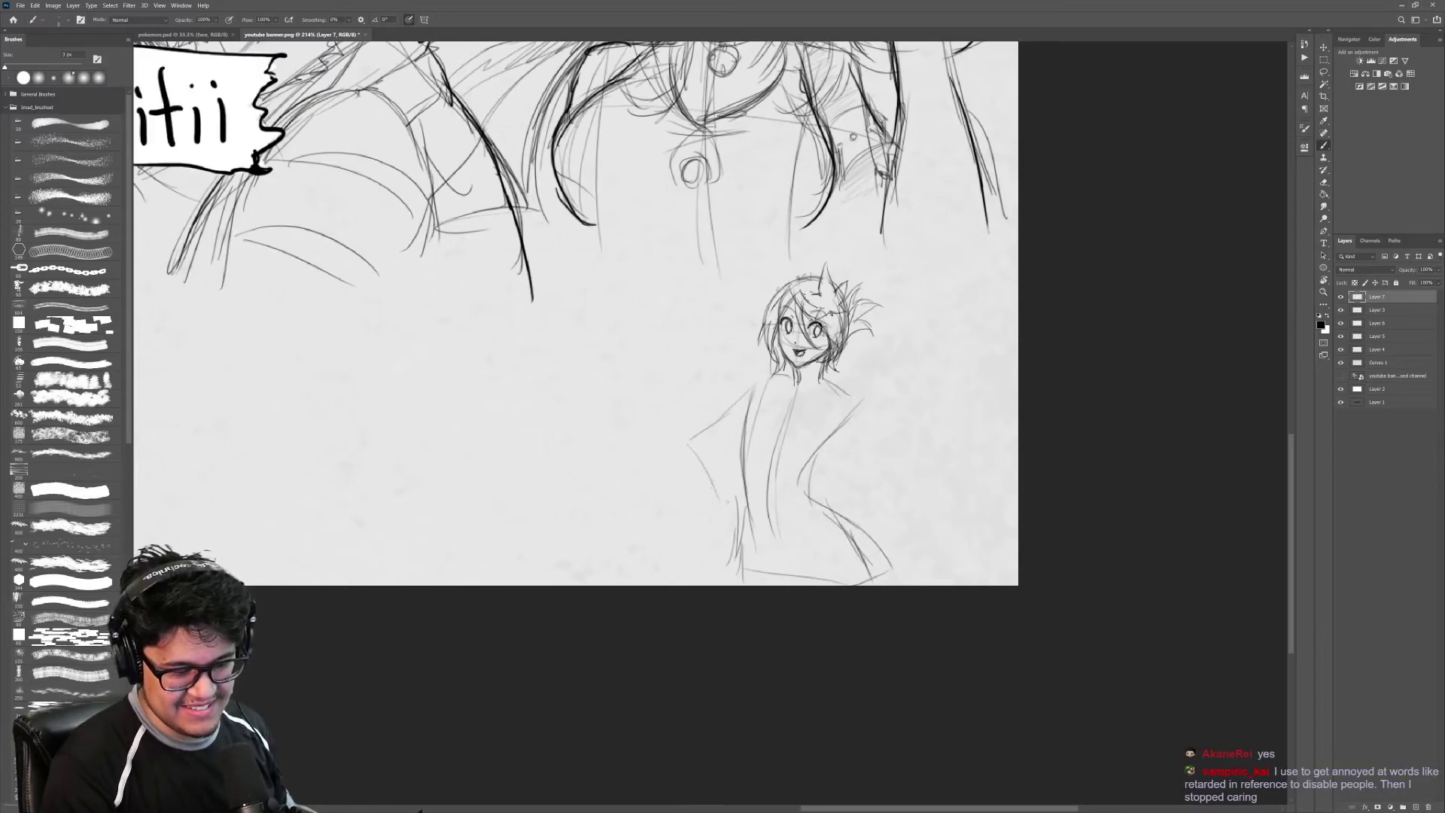
drag(915, 456, 852, 519)
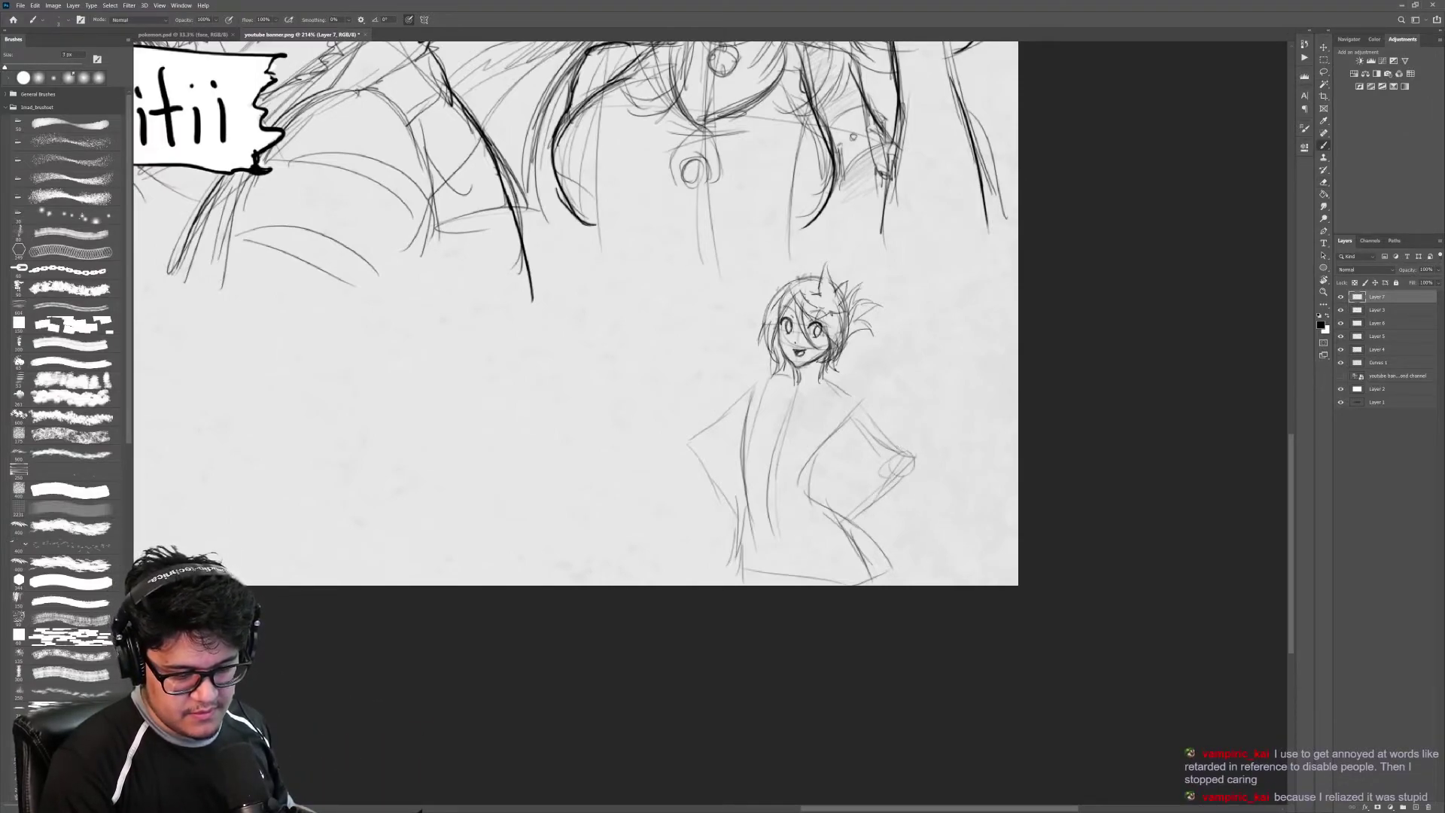
Step: Draw the collarbone and shoulder lines sloping out from both sides of the neck
drag(797, 389, 843, 388)
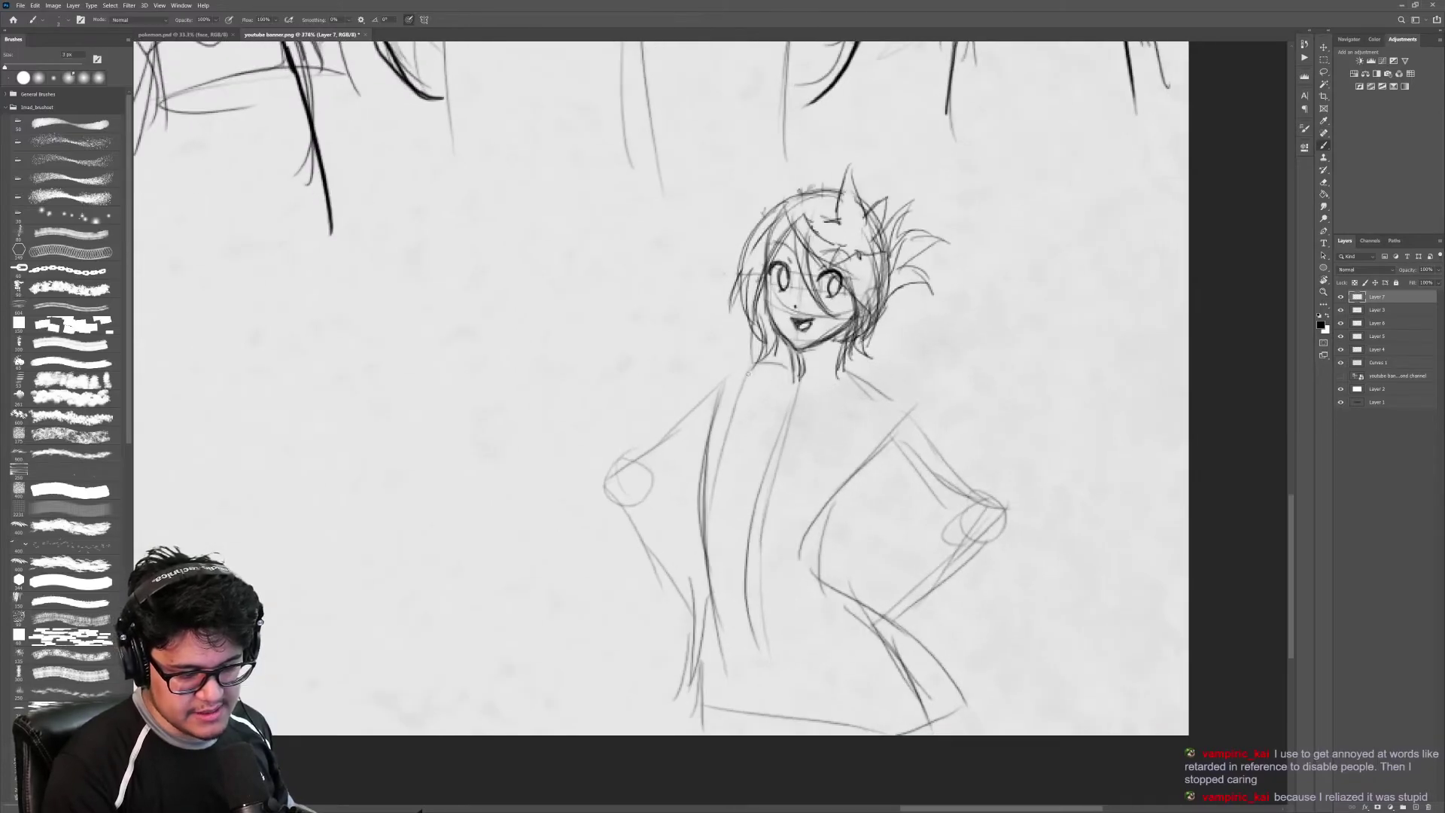
drag(747, 369, 801, 389)
drag(728, 359, 787, 385)
drag(820, 393, 894, 402)
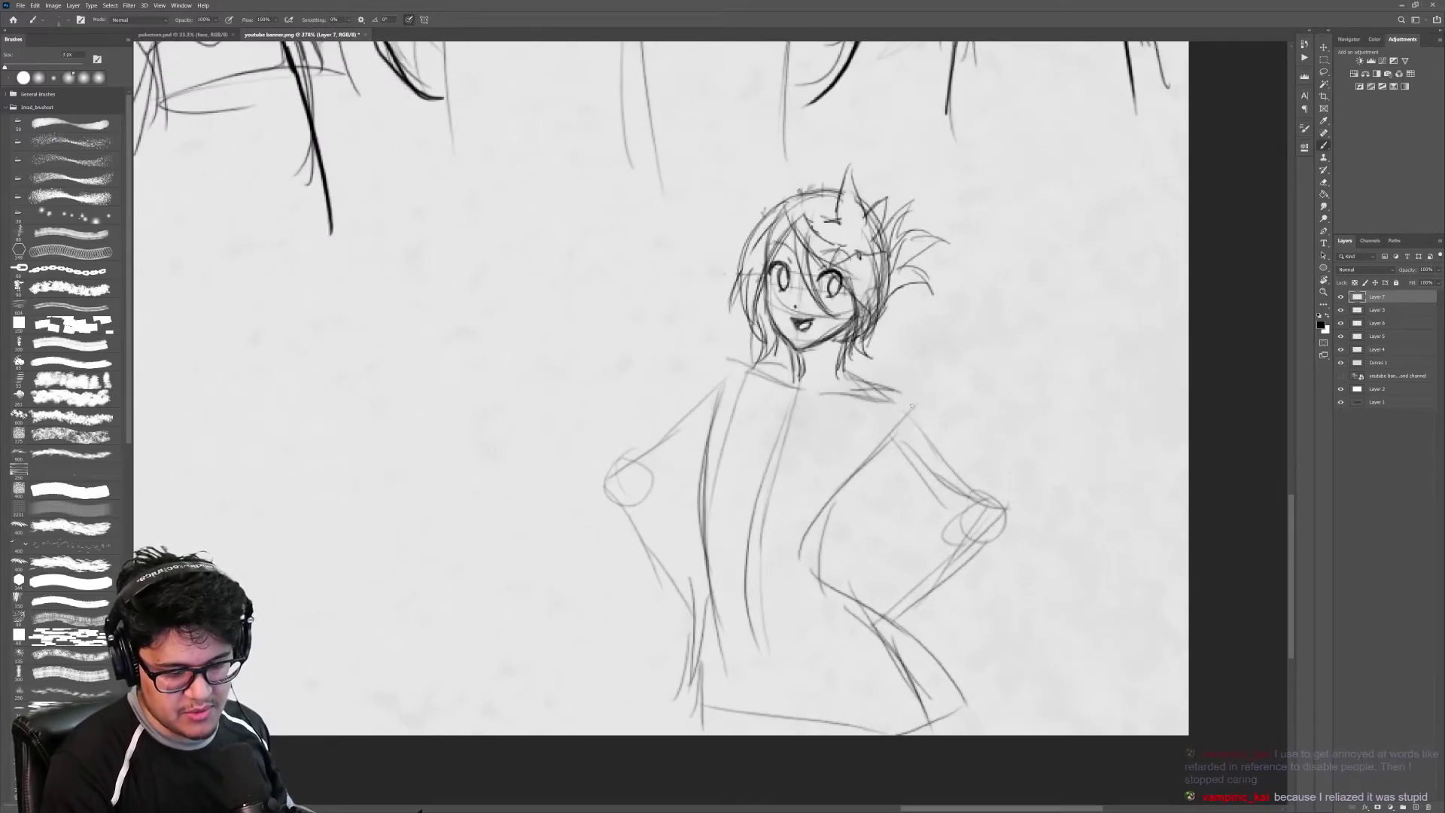
Step: Draw the chest contours on the torso and reinforce the waist curve on the figure's left side
mouse_move(728, 399)
mouse_down()
mouse_move(680, 461)
mouse_move(681, 432)
mouse_move(699, 486)
mouse_move(681, 426)
mouse_up()
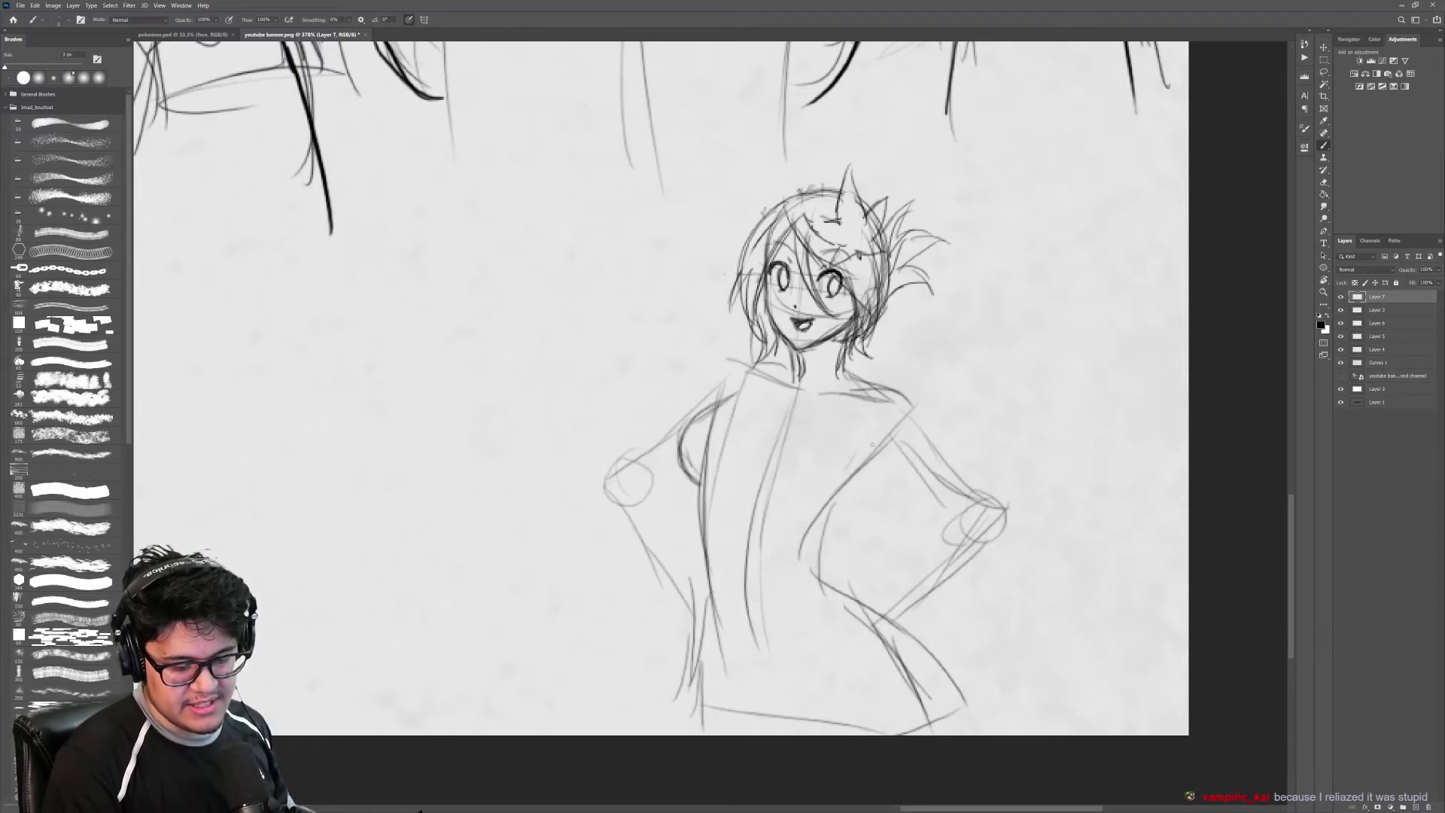
drag(853, 460, 820, 494)
mouse_move(813, 417)
mouse_down()
mouse_move(744, 485)
mouse_move(807, 414)
mouse_up()
drag(854, 442, 794, 513)
drag(879, 454, 809, 541)
mouse_move(834, 517)
mouse_down()
mouse_move(822, 575)
mouse_move(885, 593)
mouse_move(813, 470)
mouse_move(878, 580)
mouse_up()
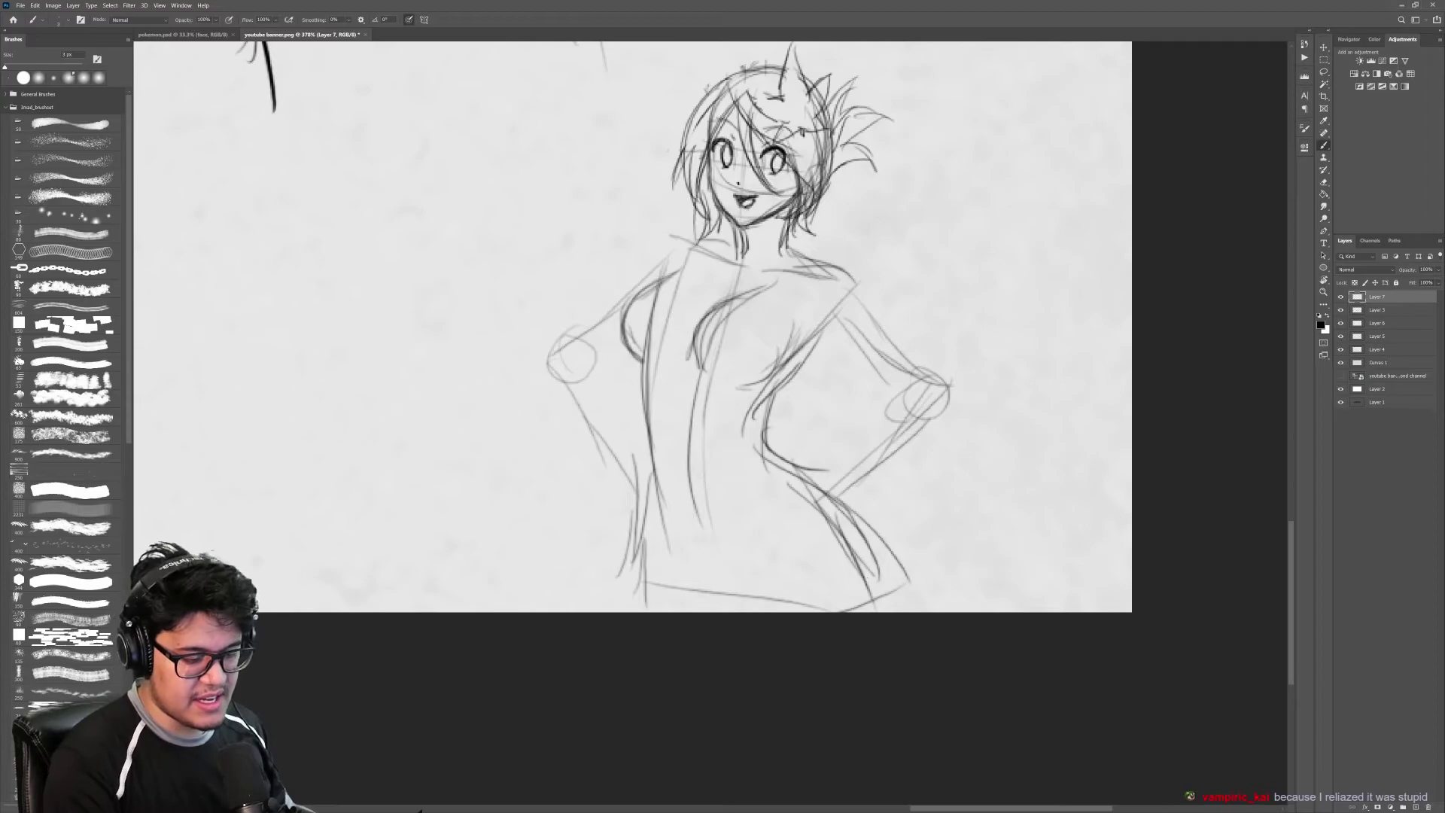
Step: Strengthen the figure's right torso and hip line, and add converging pelvis lines running down from both hips
mouse_move(639, 360)
mouse_down()
mouse_move(651, 432)
mouse_move(637, 595)
mouse_up()
drag(745, 517, 713, 571)
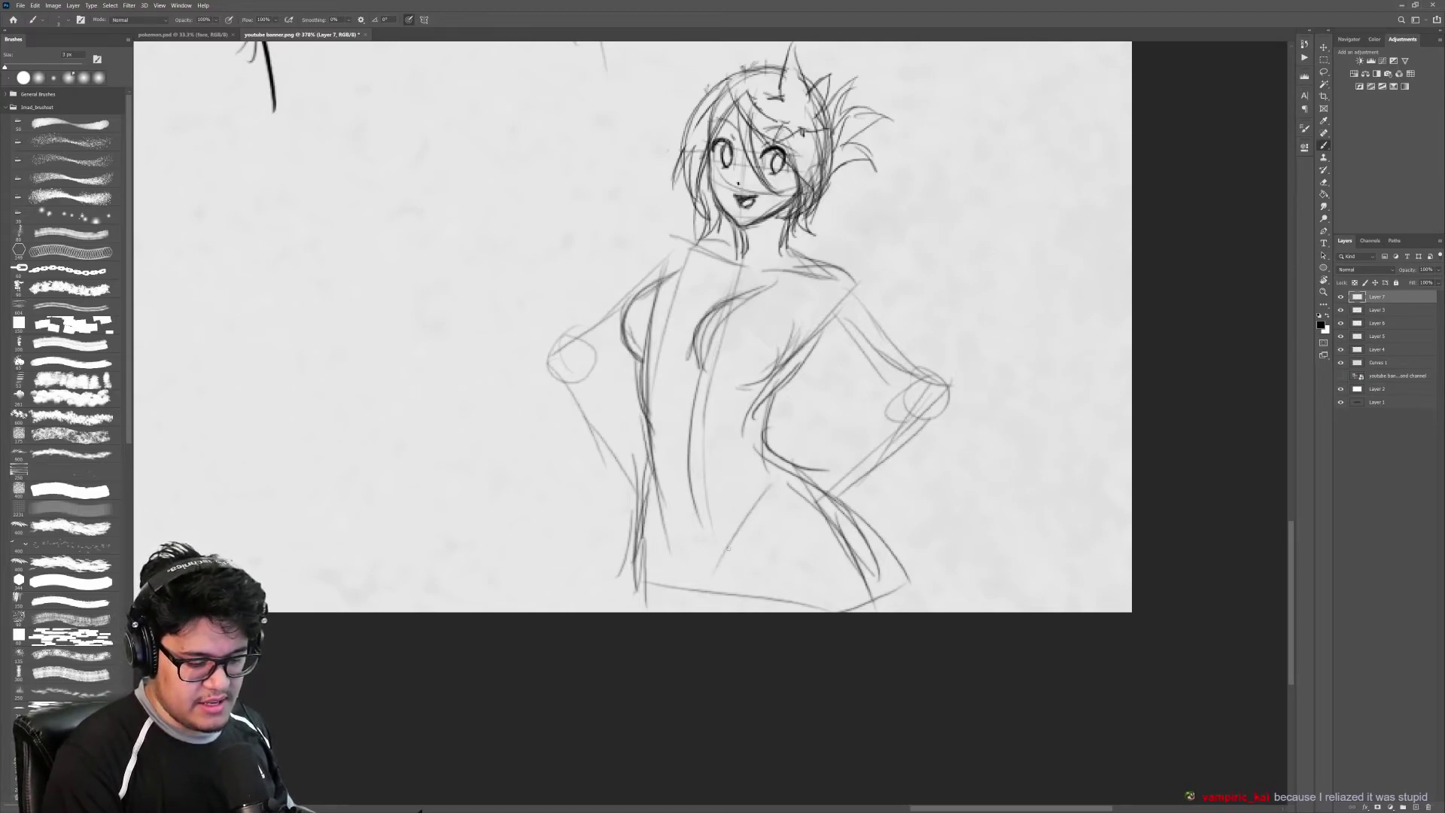
drag(785, 492, 701, 602)
drag(659, 524, 700, 582)
Step: Outline the figure's left arm around its guide lines and sketch its hand resting on the hip
key(z)
mouse_move(910, 459)
mouse_down()
mouse_move(817, 444)
mouse_move(885, 401)
mouse_move(844, 419)
mouse_move(775, 497)
mouse_up()
key(b)
drag(896, 424, 820, 492)
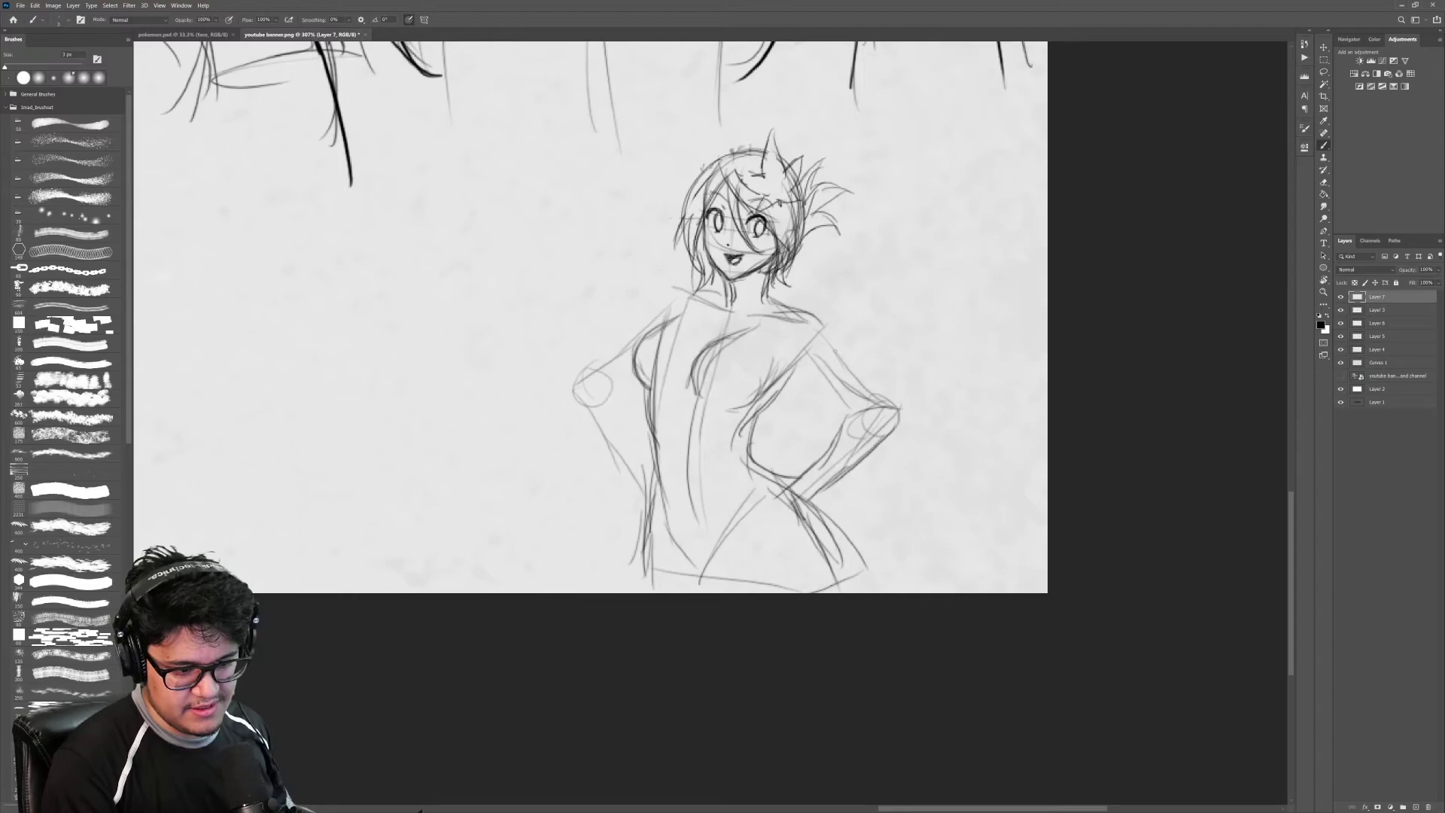
drag(820, 322, 863, 384)
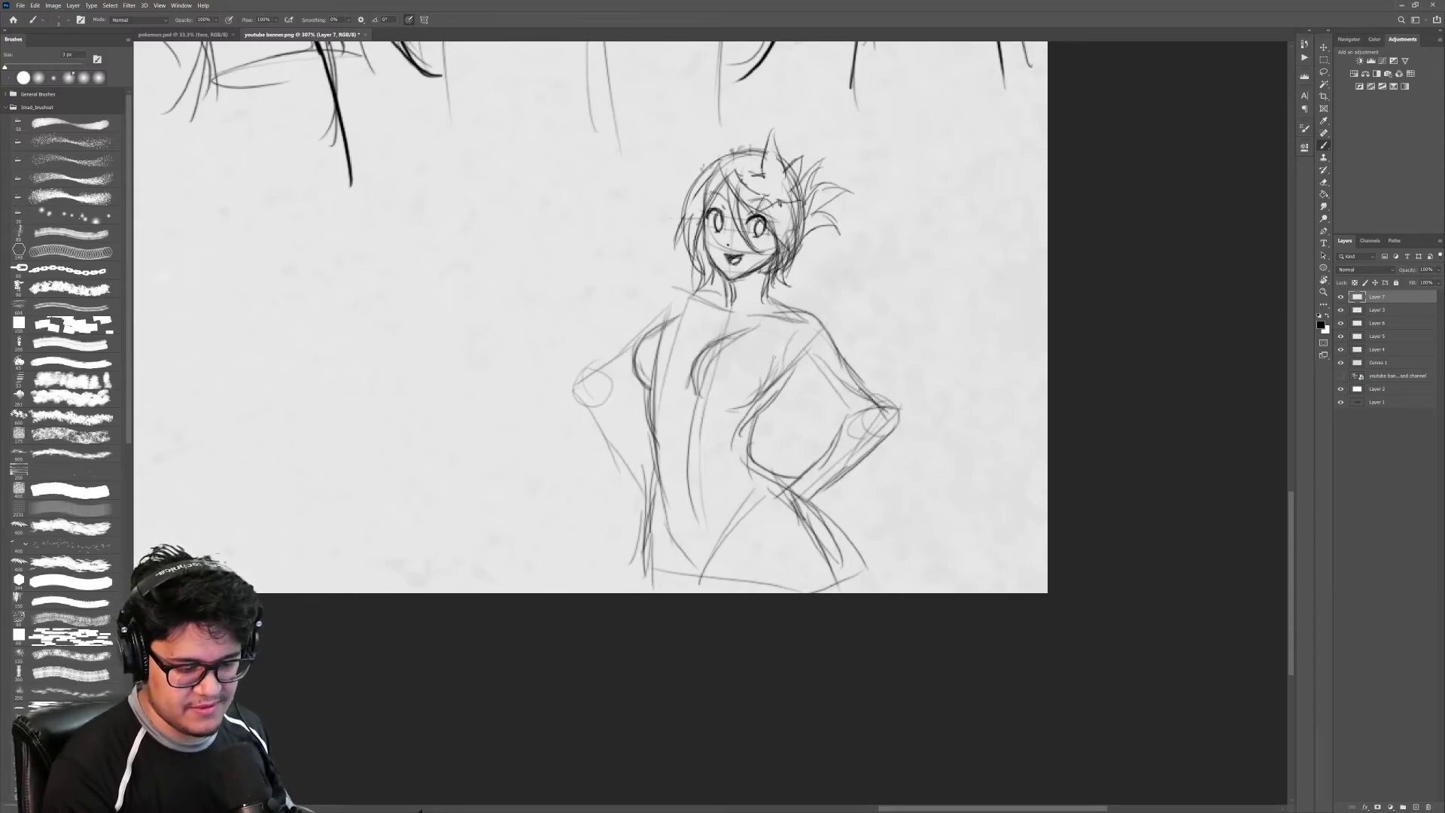
drag(773, 358, 841, 425)
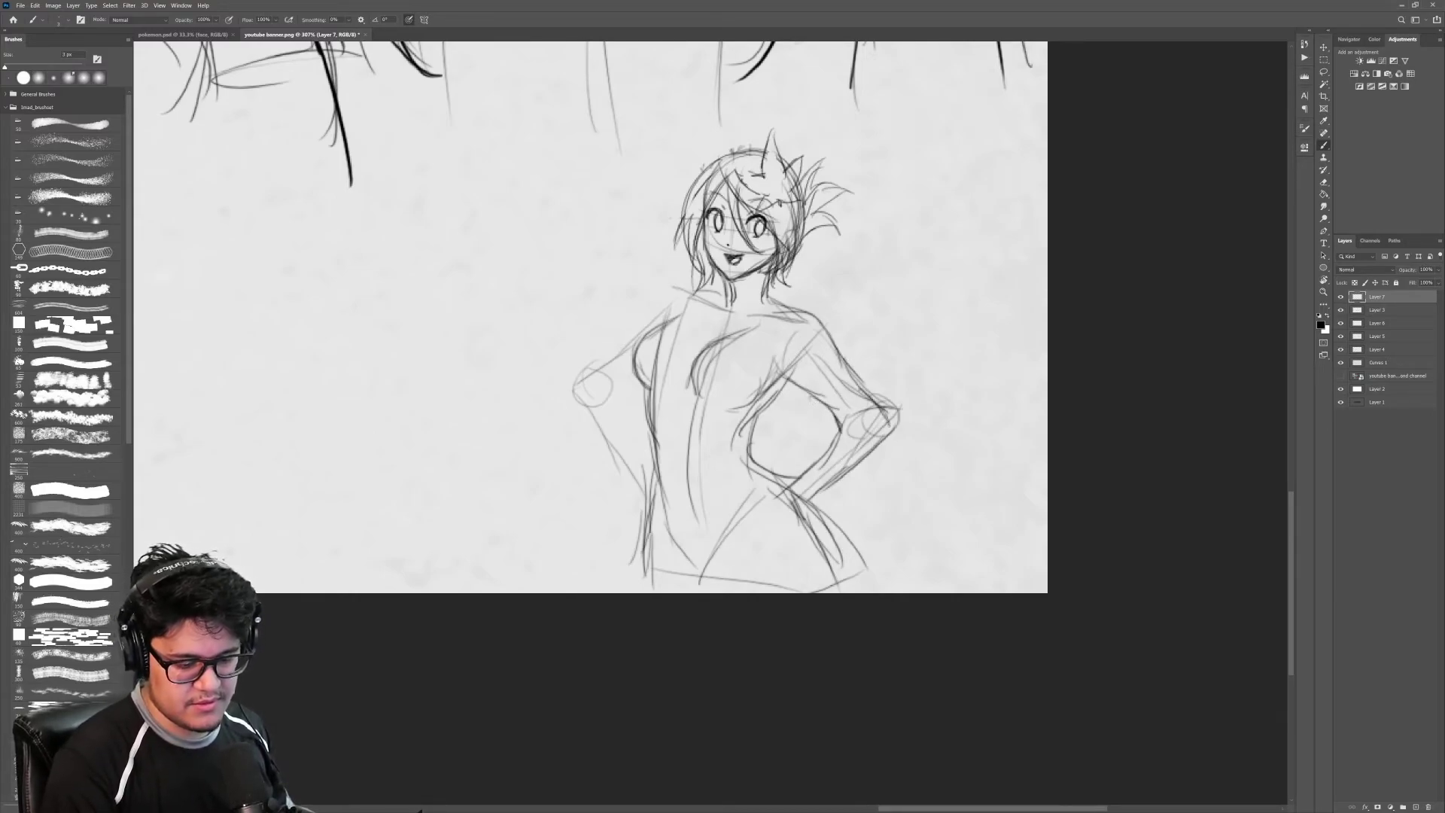
drag(783, 494, 803, 538)
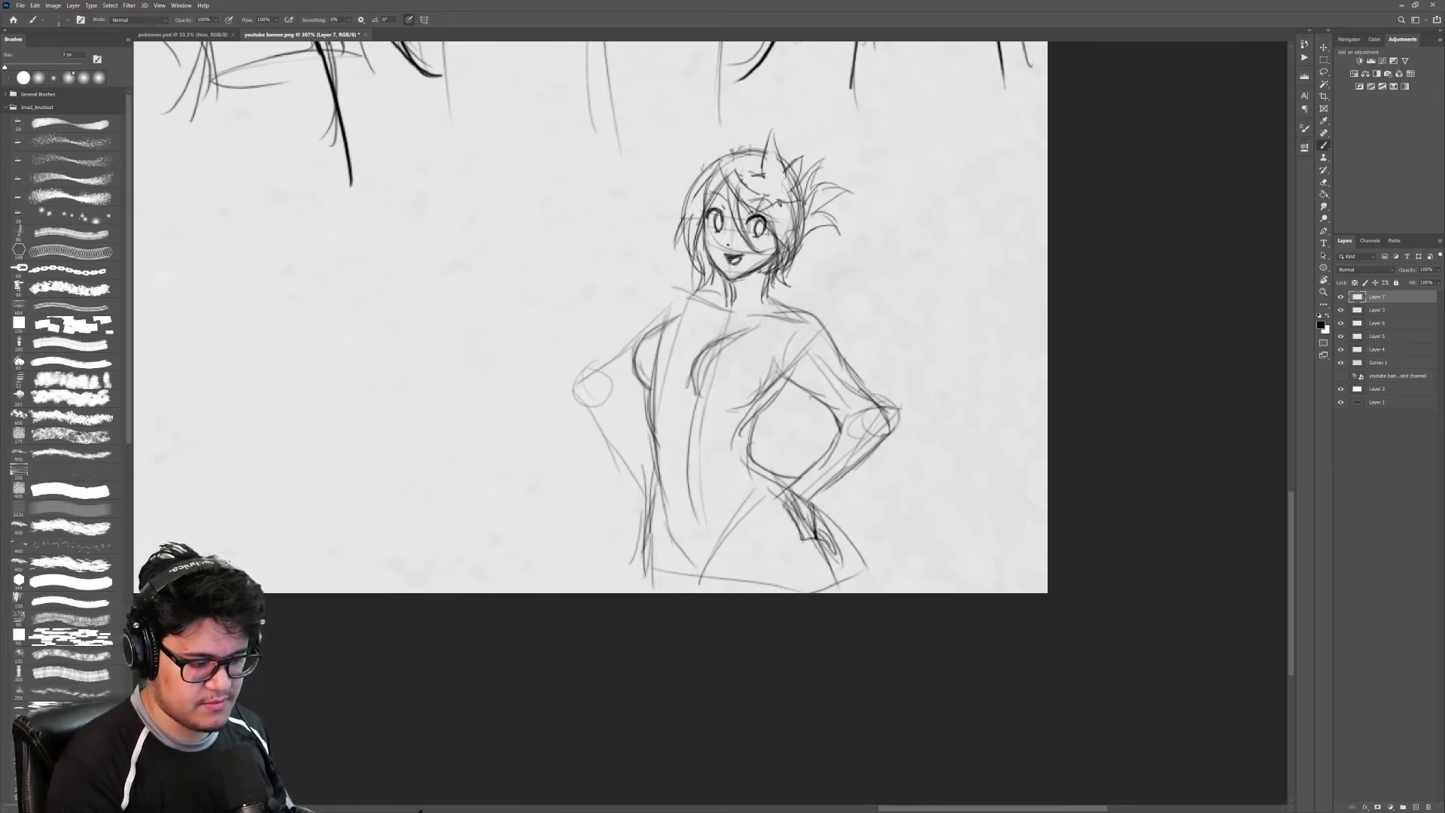
Step: Outline the figure's right upper arm and forearm from the shoulder around the elbow to the hip
drag(688, 292, 595, 374)
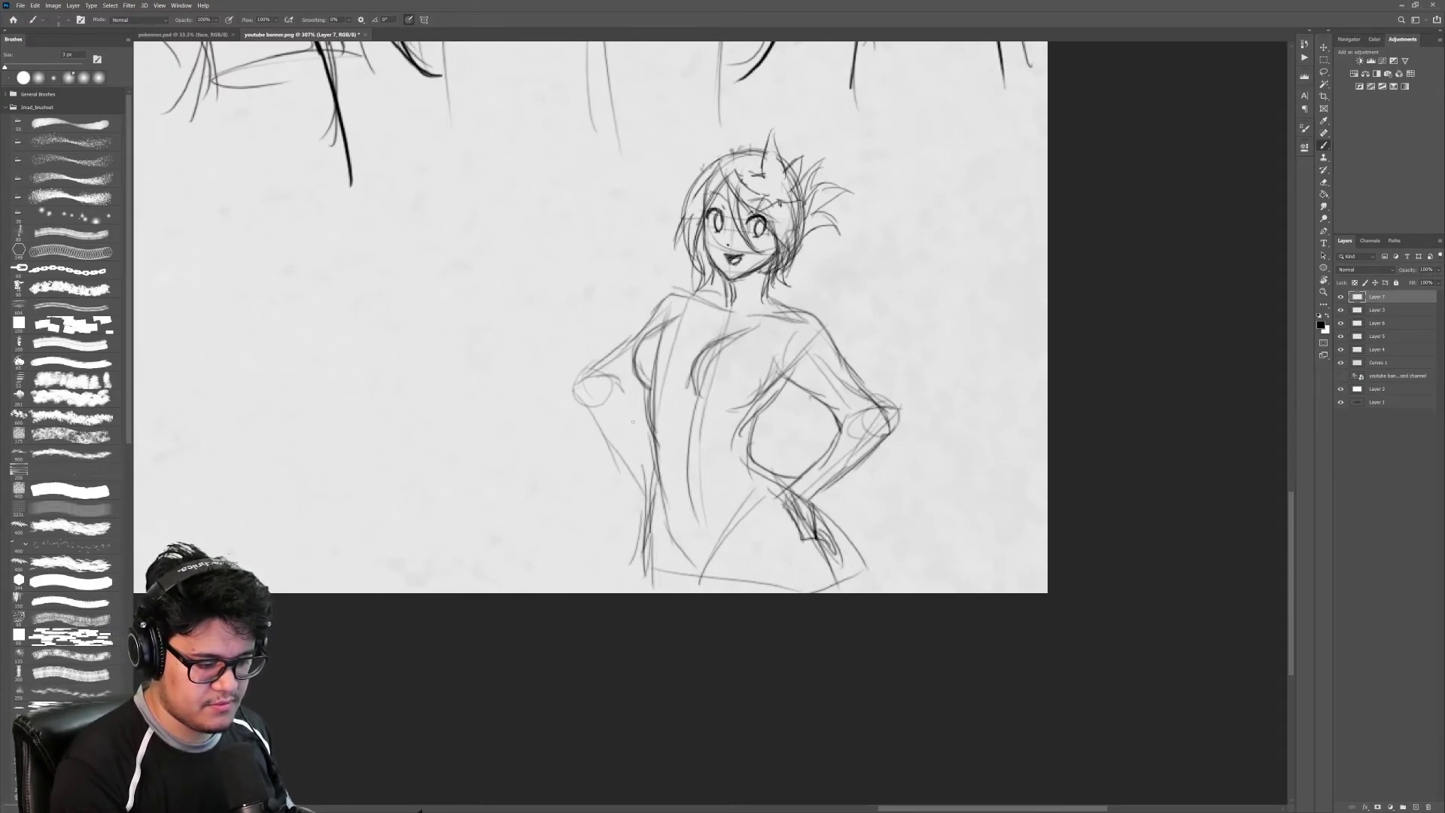
drag(633, 422, 656, 471)
drag(637, 412, 599, 482)
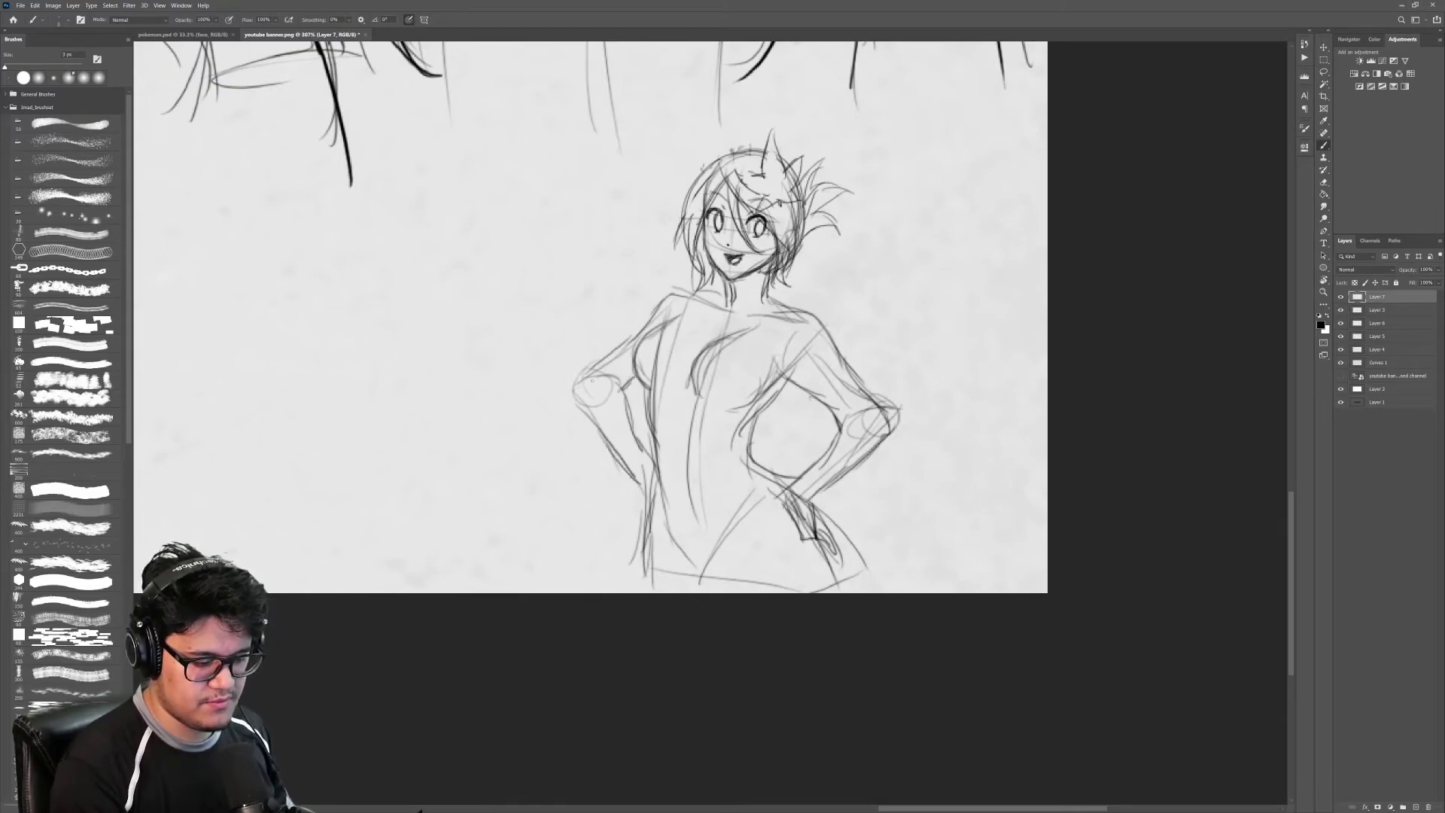
Step: Draw the outer thigh lines down to the canvas edge and curved creases where the thighs meet the pelvis
mouse_move(886, 500)
mouse_down()
mouse_move(871, 521)
mouse_move(848, 476)
mouse_move(857, 433)
mouse_up()
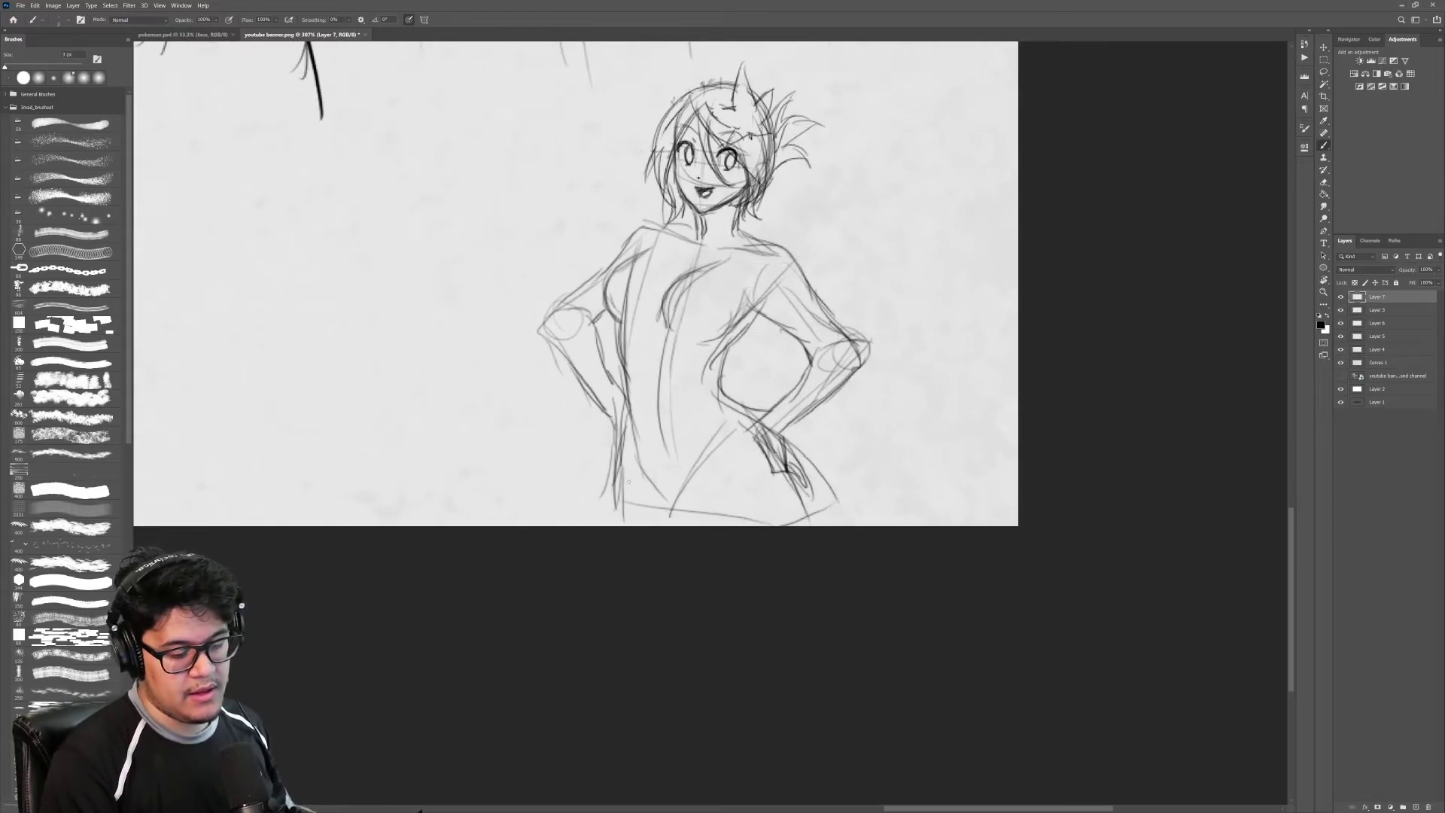
drag(622, 476, 598, 526)
drag(802, 484, 791, 526)
drag(675, 526, 746, 475)
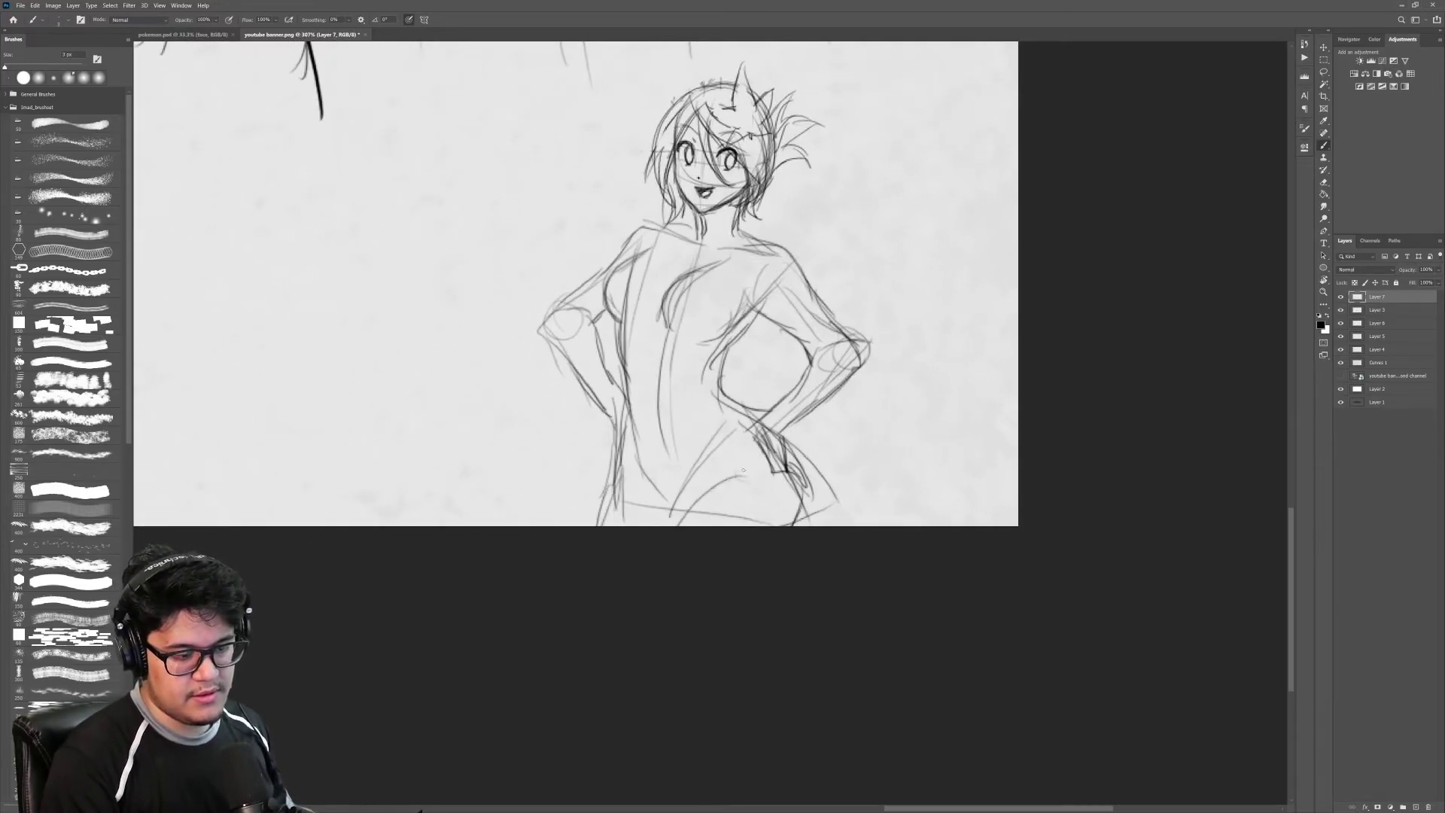
drag(626, 486, 669, 514)
Step: Redraw the hair outline beside the far cheek as a longer curve from the crown down to the shoulder
key(z)
drag(745, 444, 681, 444)
drag(742, 289, 809, 288)
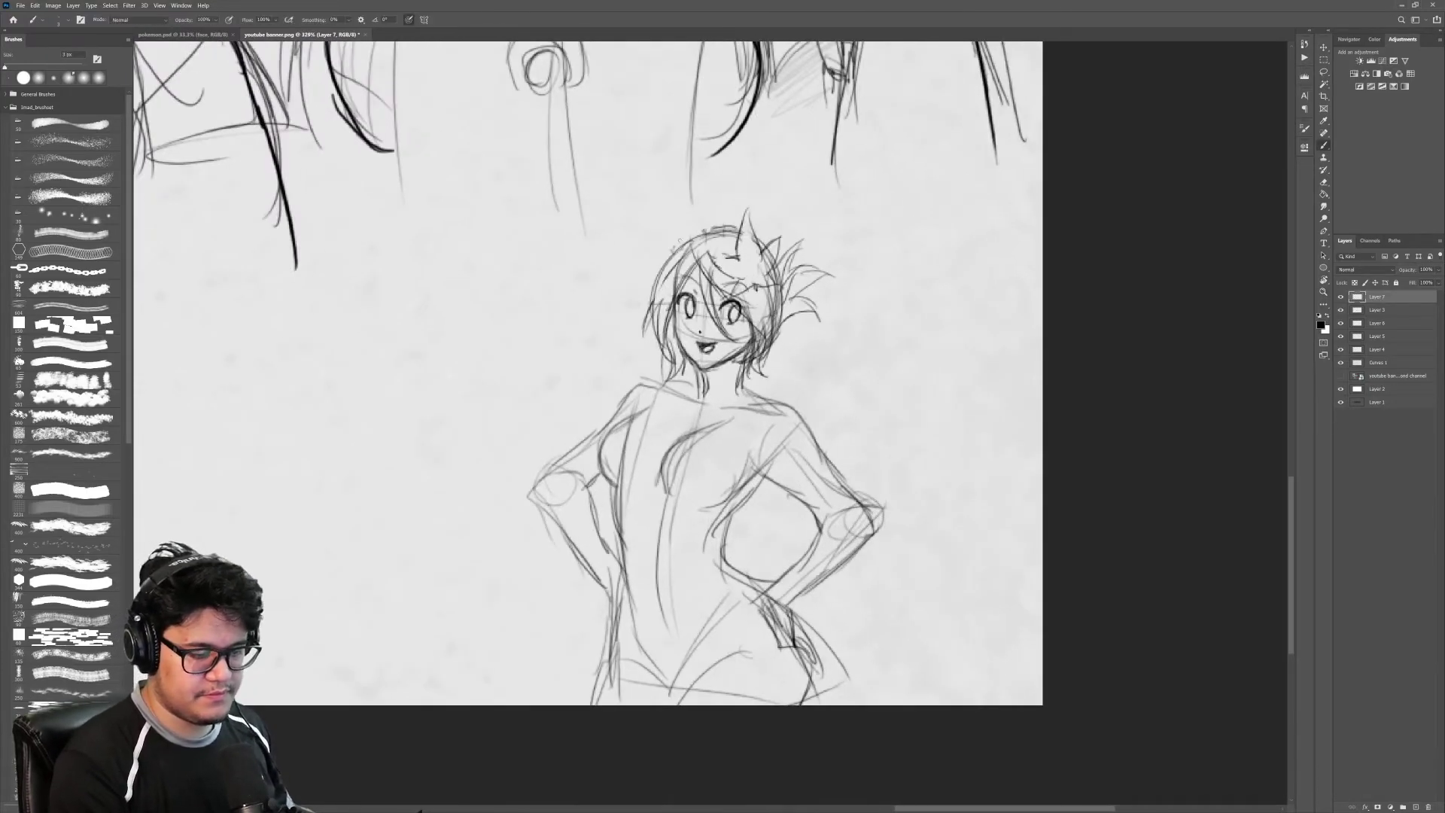
drag(712, 229, 666, 391)
key(ctrl+z)
mouse_move(666, 260)
mouse_down()
mouse_move(640, 368)
mouse_move(662, 400)
mouse_up()
mouse_move(662, 400)
mouse_down()
mouse_move(649, 329)
mouse_move(709, 228)
mouse_move(743, 225)
mouse_up()
Step: Add finger details to both hands resting on the figure's hips
key(z)
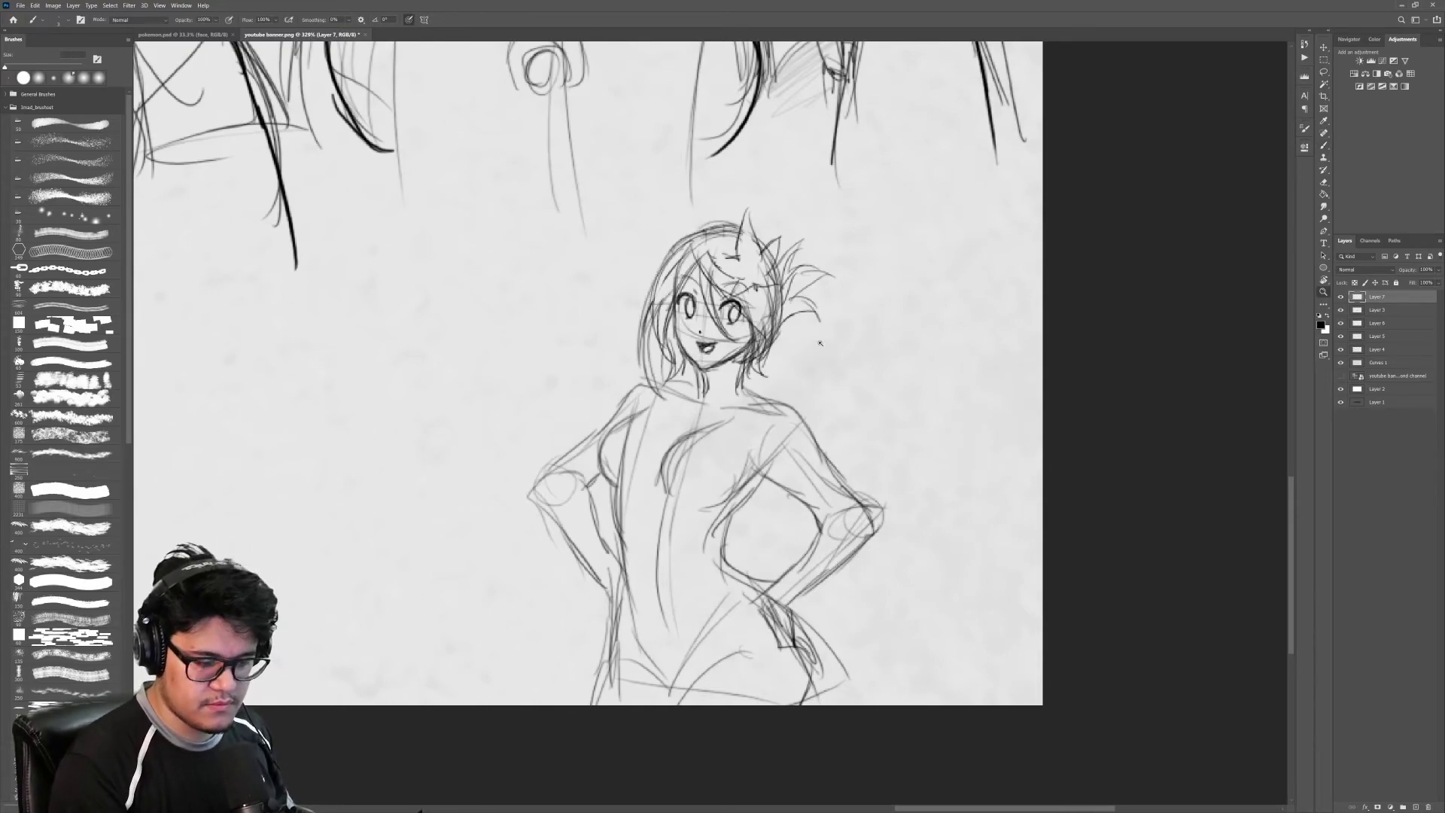
mouse_move(822, 340)
mouse_down()
mouse_move(767, 340)
mouse_move(834, 356)
mouse_up()
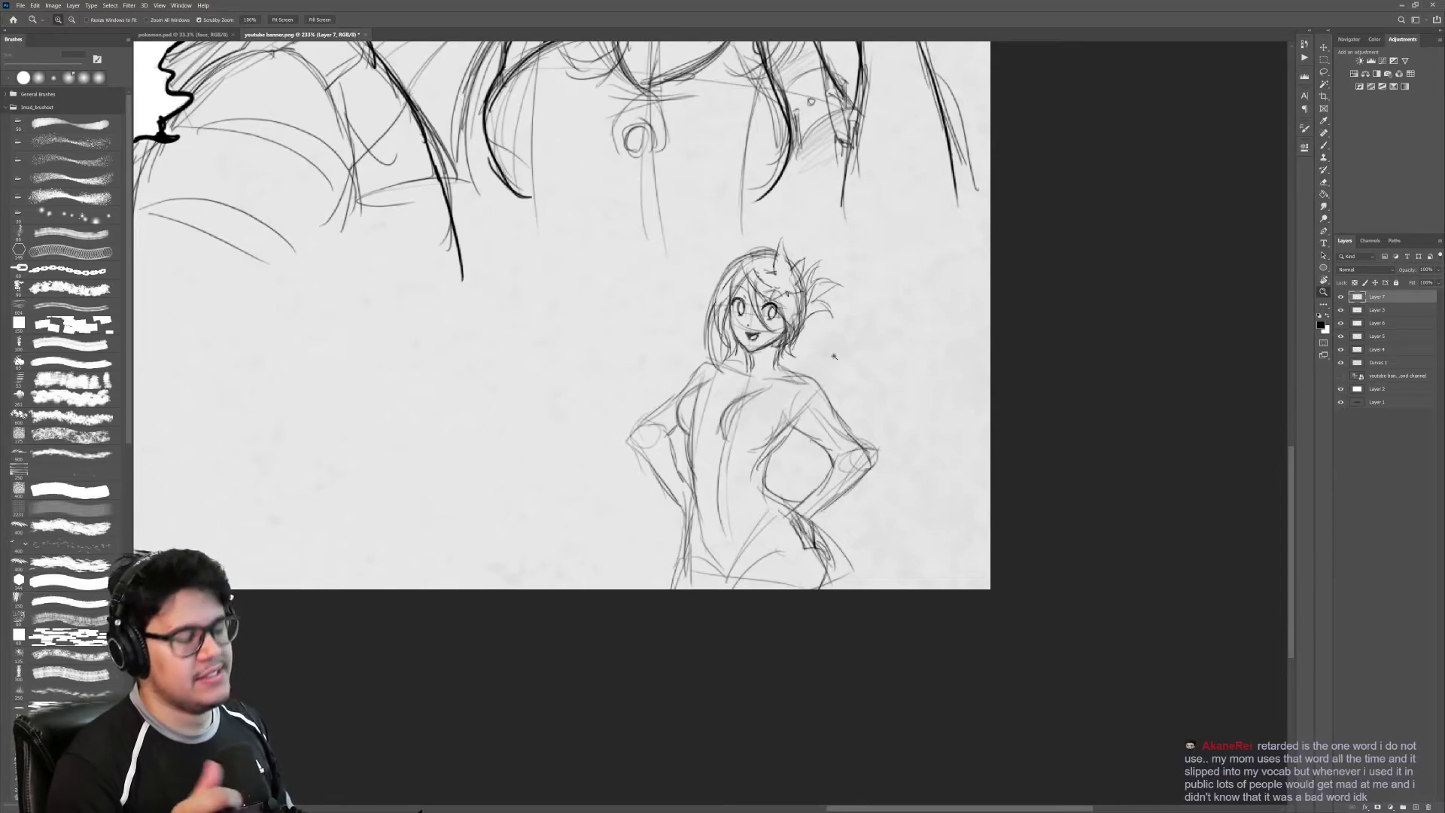
drag(742, 485, 787, 486)
key(b)
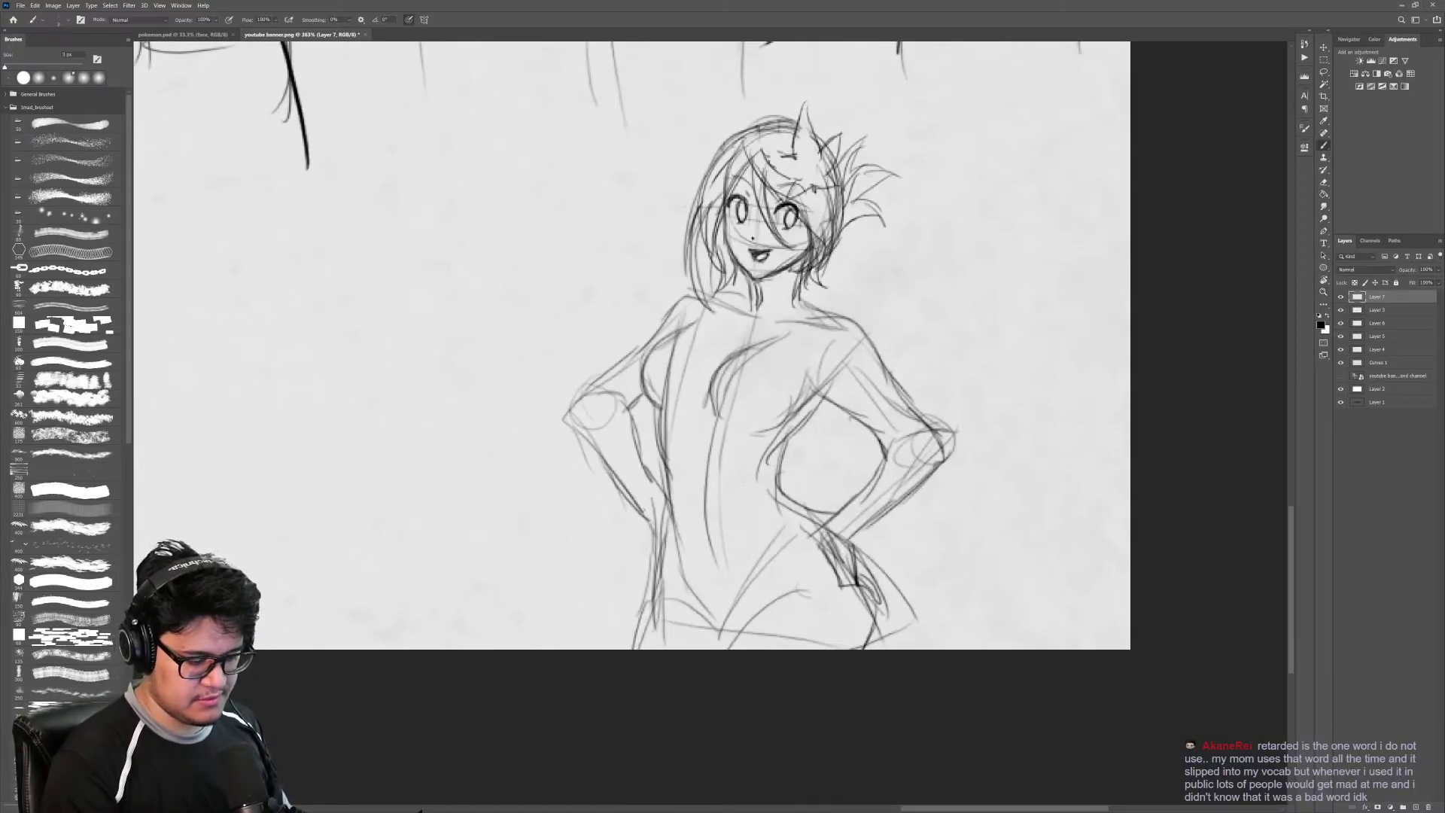
drag(646, 516, 643, 532)
drag(646, 519, 650, 545)
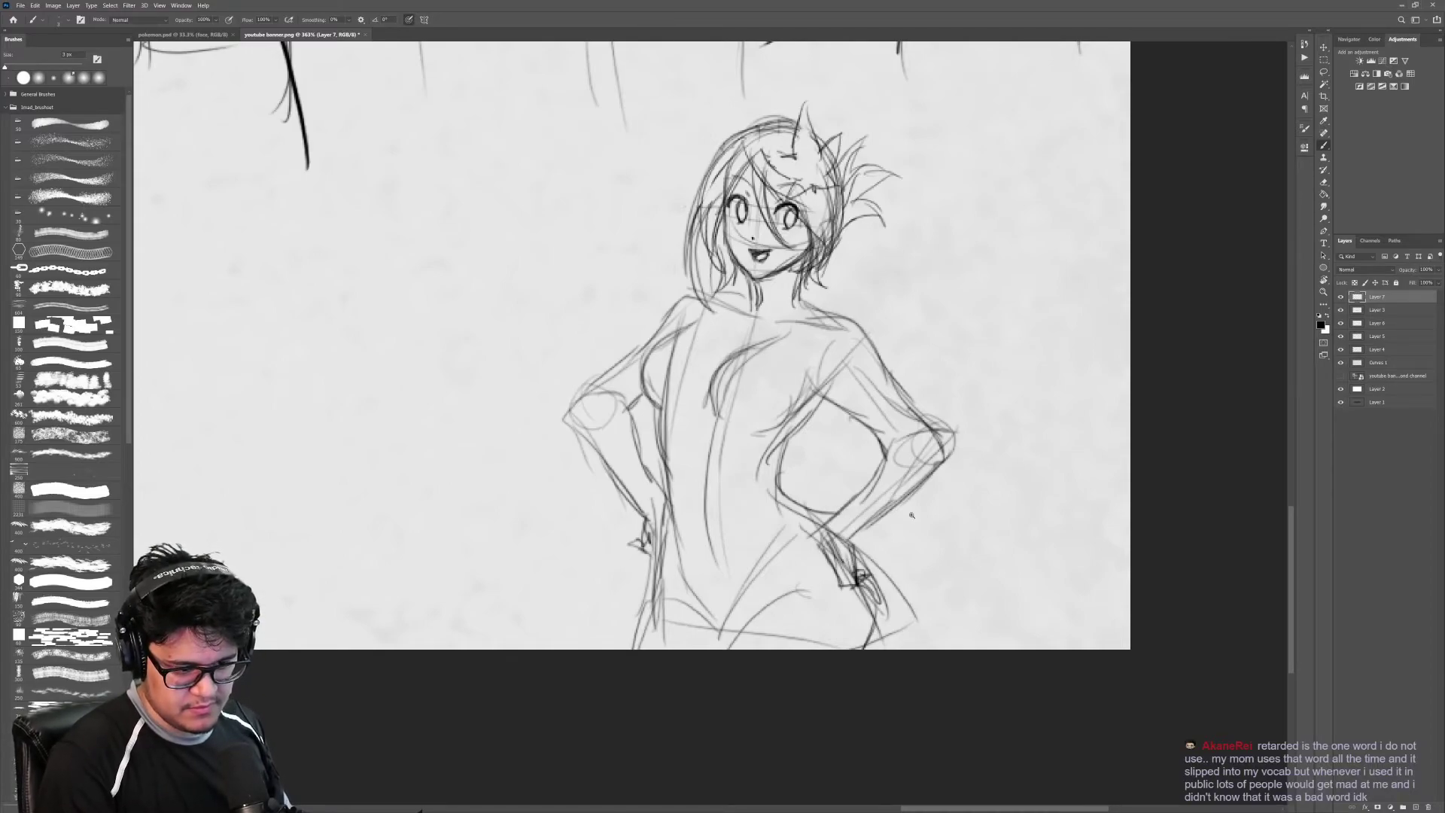
Step: Reinforce the long outer hair curve beside the far cheek and add short strands between the chin and shoulder
key(z)
drag(918, 517, 798, 519)
drag(840, 455, 952, 455)
key(b)
mouse_move(769, 283)
mouse_down()
mouse_move(845, 240)
mouse_move(738, 407)
mouse_move(745, 418)
mouse_up()
drag(932, 442, 875, 387)
key(ctrl+z)
key(ctrl+z)
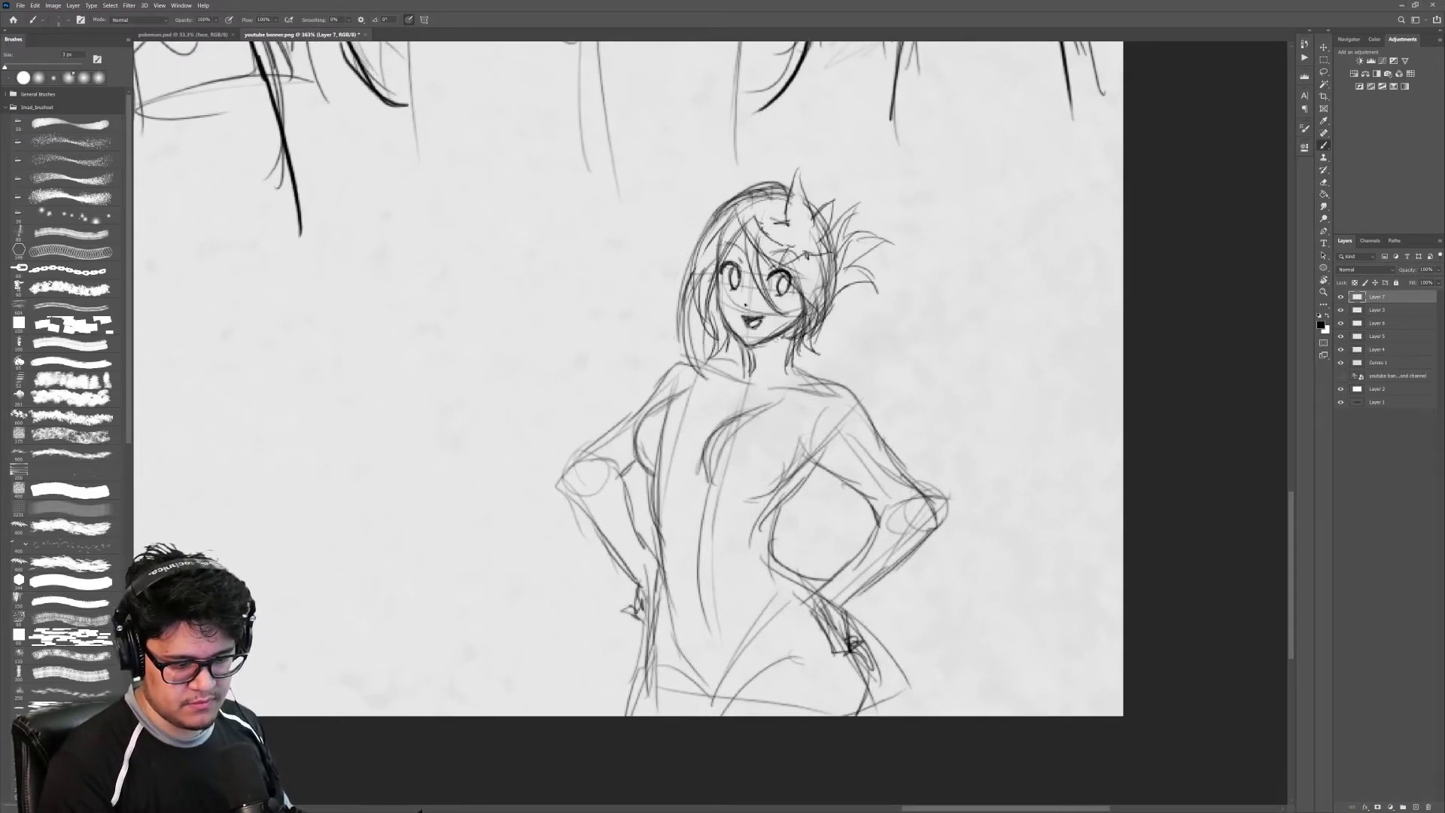
drag(724, 335, 736, 375)
drag(735, 339, 739, 373)
Step: Draw a collar band around the base of the neck with a small angular tag at its front
drag(863, 412, 850, 343)
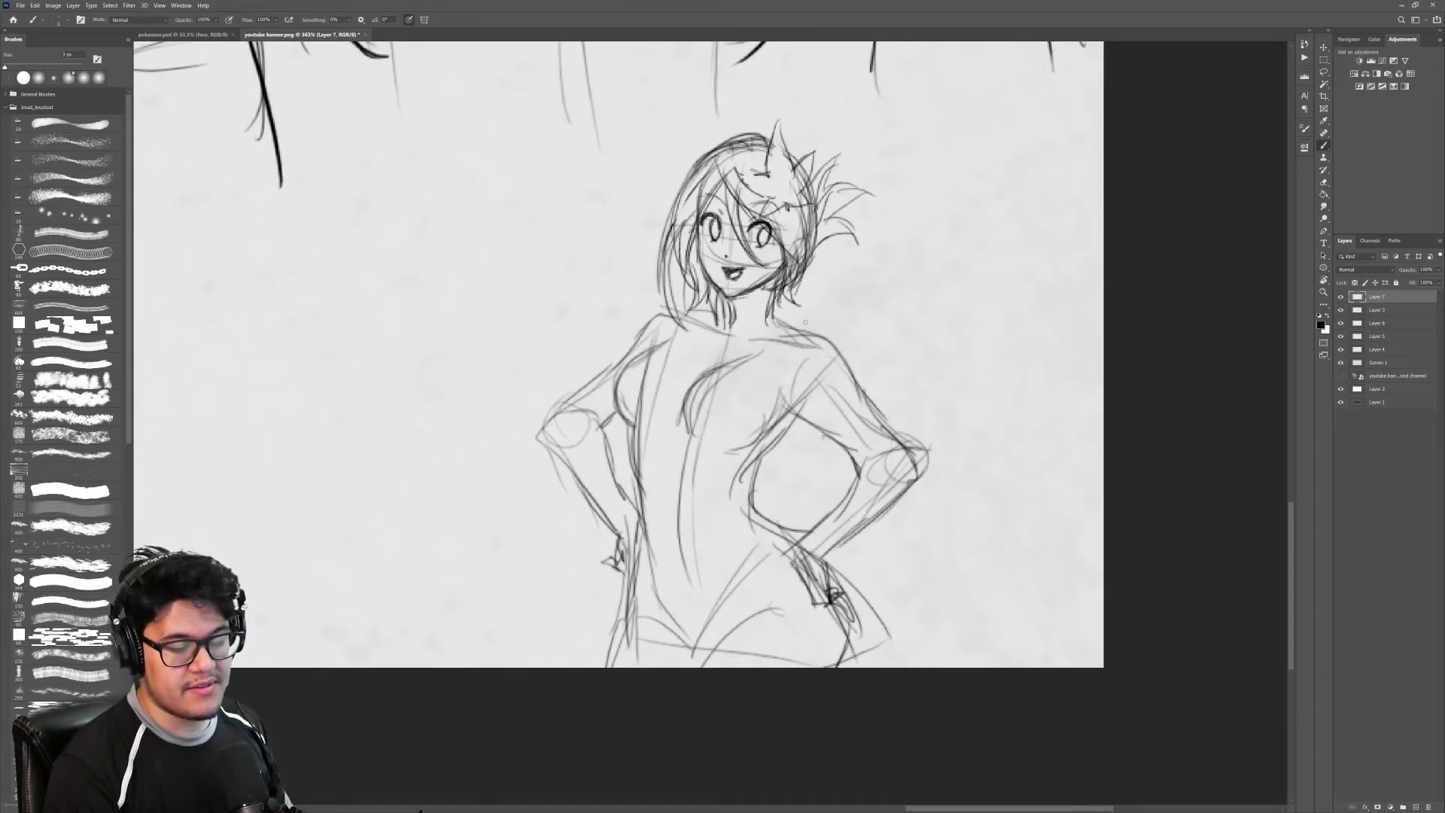
mouse_move(787, 316)
mouse_down()
mouse_move(692, 348)
mouse_move(717, 310)
mouse_move(699, 334)
mouse_move(728, 349)
mouse_move(799, 325)
mouse_up()
mouse_move(833, 367)
mouse_down()
mouse_move(775, 404)
mouse_move(792, 346)
mouse_up()
Step: Outline a fitted top along the torso's sides and waist, closing it with a curved hem across the hips
drag(561, 354, 586, 468)
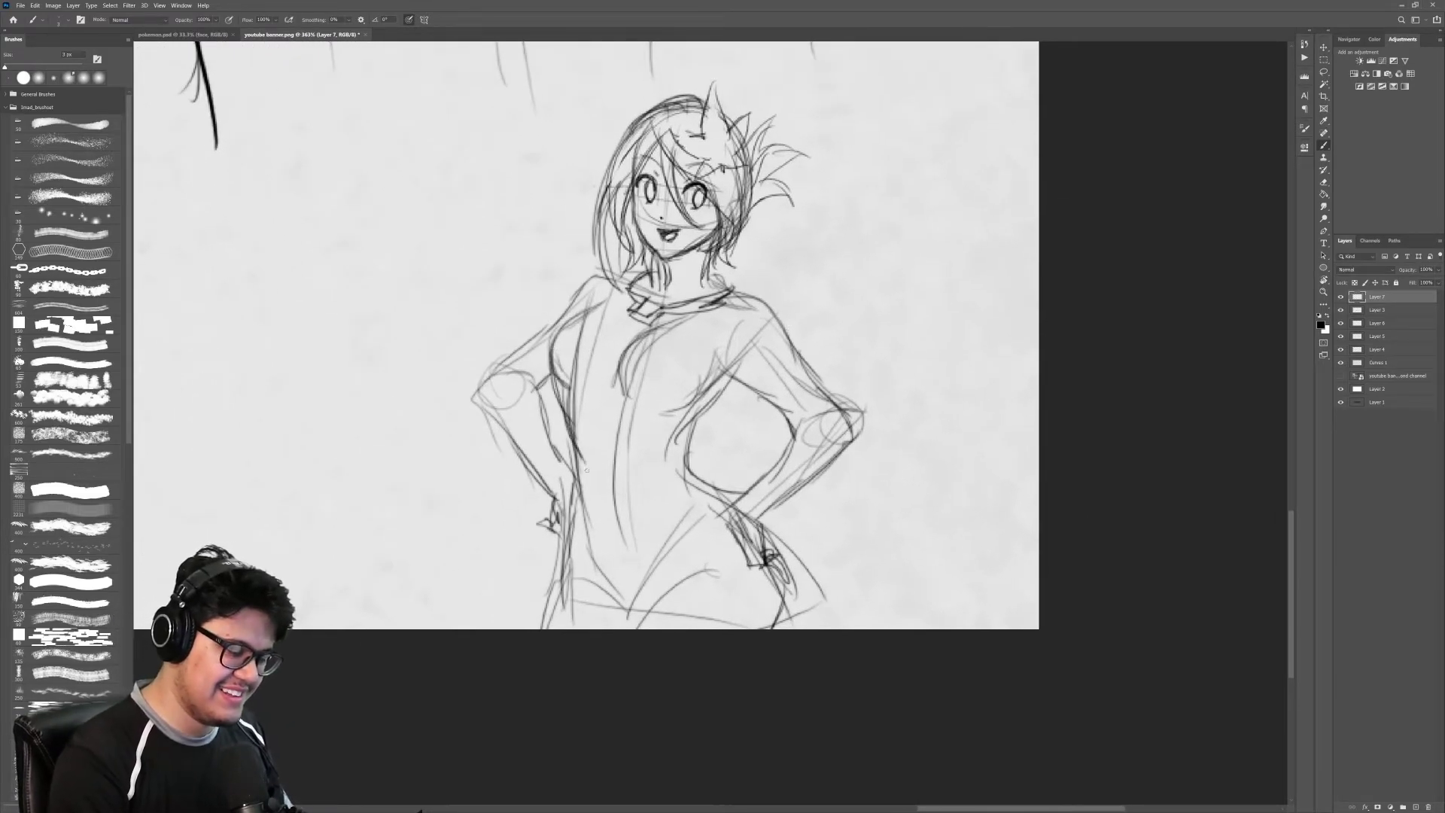
mouse_move(726, 376)
mouse_down()
mouse_move(695, 440)
mouse_move(718, 493)
mouse_up()
mouse_move(682, 459)
mouse_down()
mouse_move(746, 493)
mouse_move(636, 558)
mouse_up()
drag(709, 539, 561, 539)
drag(566, 461, 572, 537)
drag(560, 515, 611, 552)
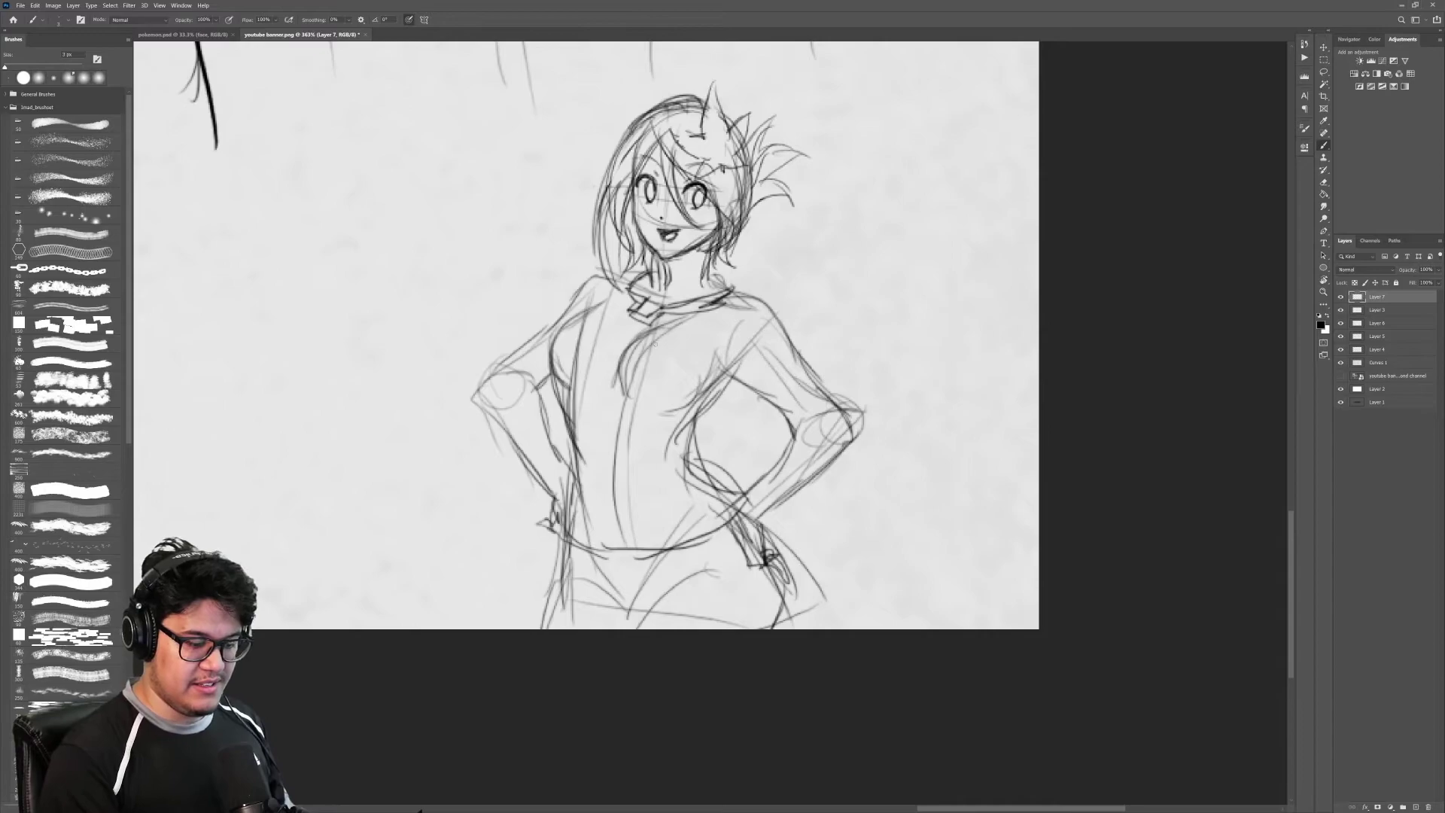
Step: Sketch a double-lined diagonal strap across the small character's torso and short sleeve cuffs on both upper arms
mouse_move(617, 267)
mouse_down()
mouse_move(653, 426)
mouse_move(722, 497)
mouse_up()
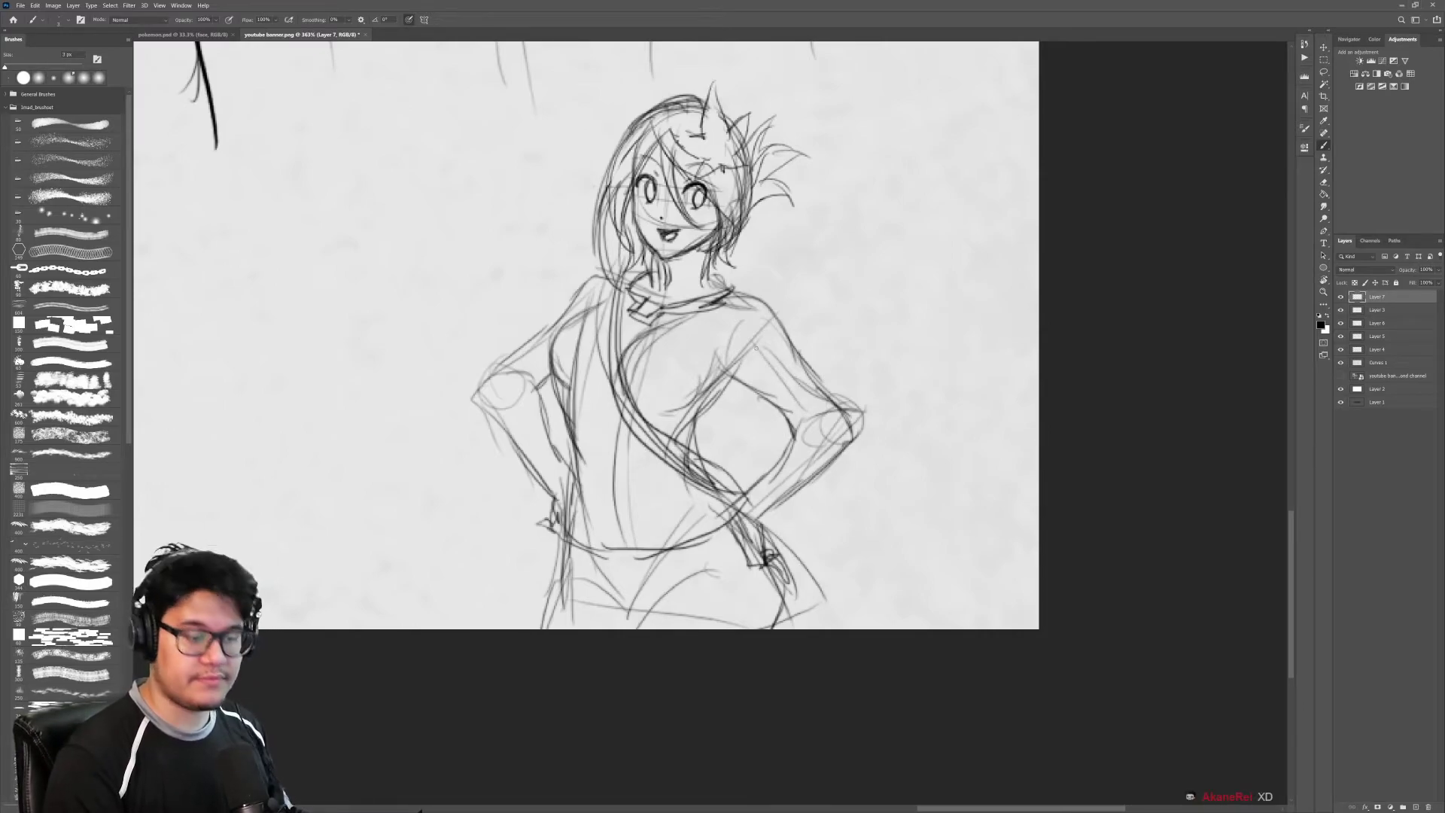
mouse_move(794, 326)
mouse_down()
mouse_move(807, 344)
mouse_move(719, 385)
mouse_up()
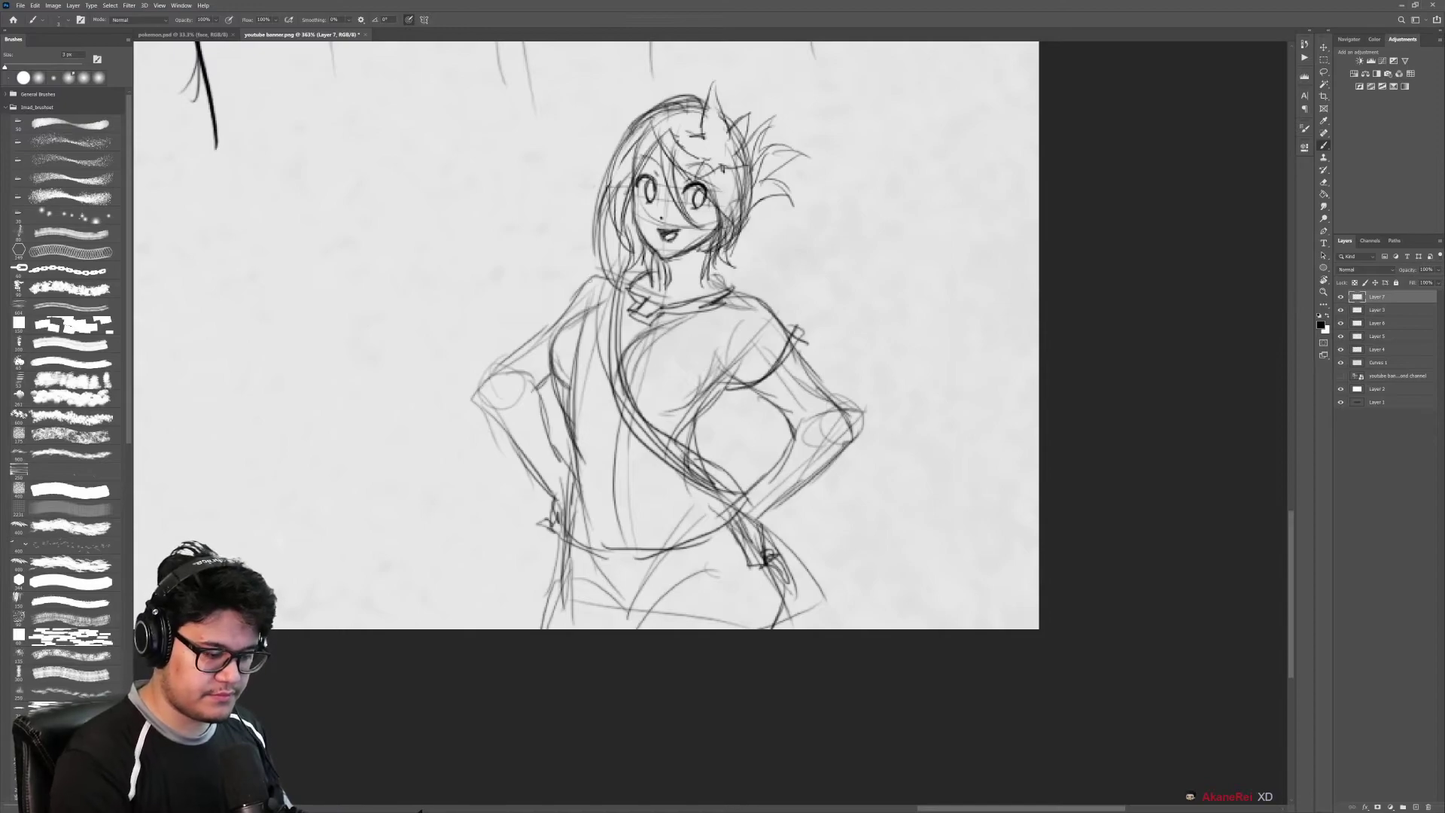
drag(592, 280, 546, 304)
drag(552, 303, 573, 328)
Step: Sketch the small character's shorts with creases and leg hems, plus a flared shape behind the hand at the hip
drag(774, 456, 756, 396)
drag(622, 564, 700, 513)
drag(565, 530, 596, 568)
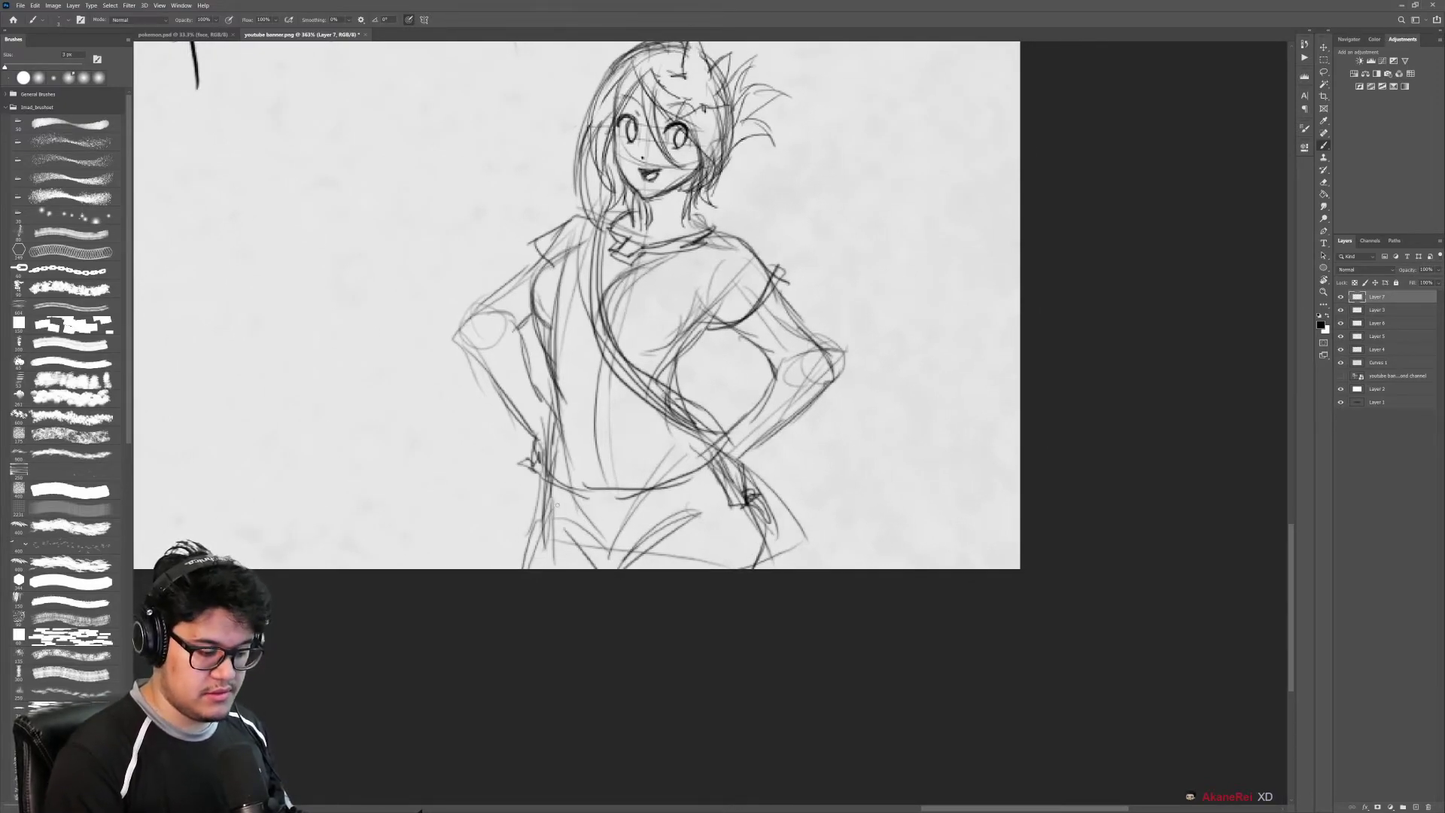
mouse_move(540, 498)
mouse_down()
mouse_move(527, 553)
mouse_move(659, 553)
mouse_up()
mouse_move(708, 461)
mouse_down()
mouse_move(658, 569)
mouse_move(760, 548)
mouse_move(802, 474)
mouse_move(764, 478)
mouse_up()
drag(746, 493, 795, 475)
drag(681, 385, 702, 331)
drag(771, 362, 685, 362)
drag(608, 469, 670, 469)
mouse_move(651, 406)
mouse_down()
mouse_move(623, 480)
mouse_move(711, 481)
mouse_move(670, 555)
mouse_up()
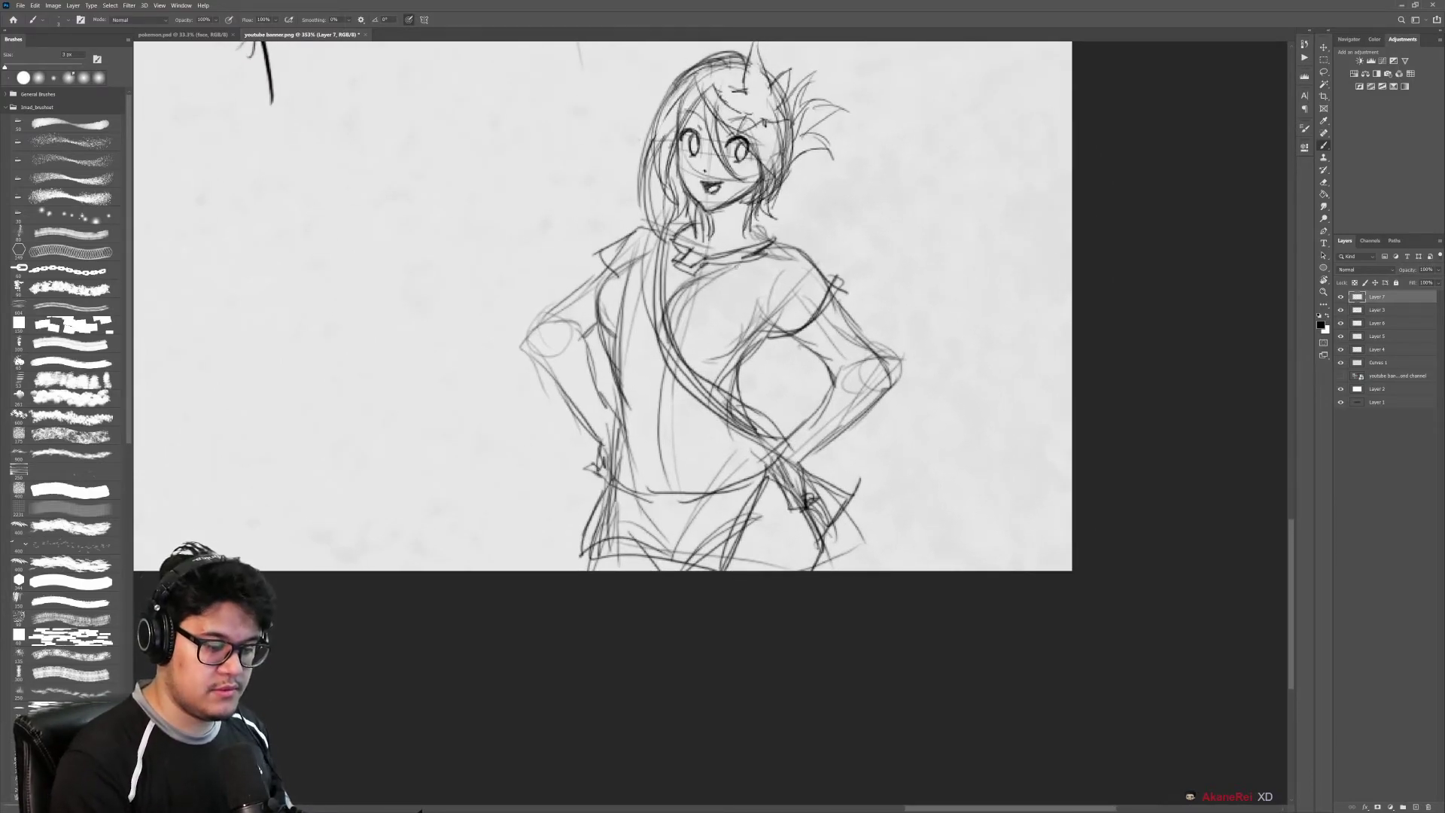
Step: Sketch an angular emblem on the character's chest and long hanging cloth strips down the tunic's front
drag(745, 262, 686, 290)
mouse_move(686, 292)
mouse_down()
mouse_move(719, 325)
mouse_move(695, 340)
mouse_move(705, 304)
mouse_up()
drag(703, 304, 679, 300)
mouse_move(662, 354)
mouse_down()
mouse_move(651, 468)
mouse_move(655, 299)
mouse_up()
drag(653, 303, 640, 440)
drag(638, 437, 651, 307)
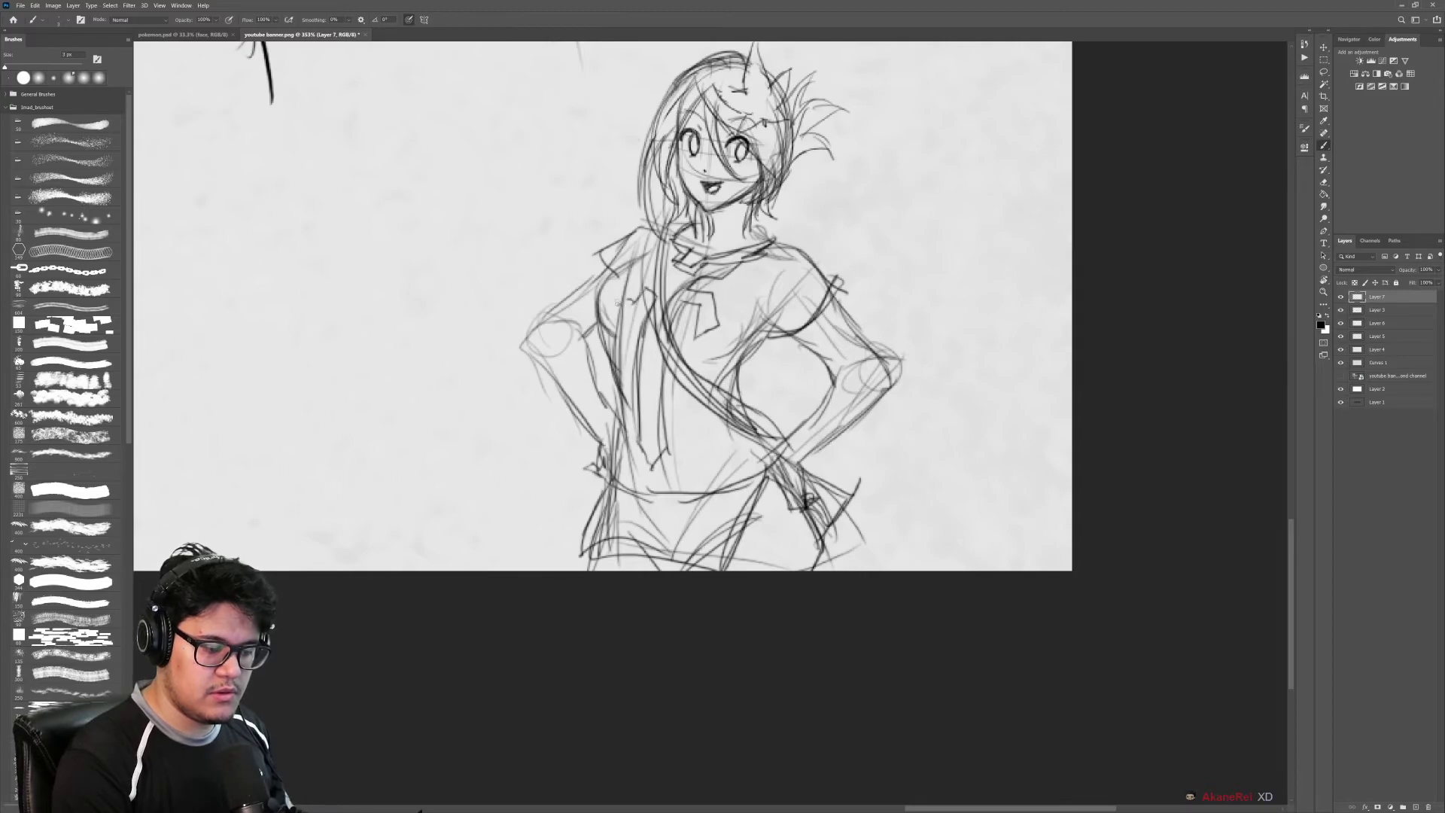
Step: Draw a belt band across the small character's waist
key(z)
drag(828, 343, 810, 393)
mouse_move(809, 392)
mouse_down()
mouse_move(731, 435)
mouse_move(761, 409)
mouse_up()
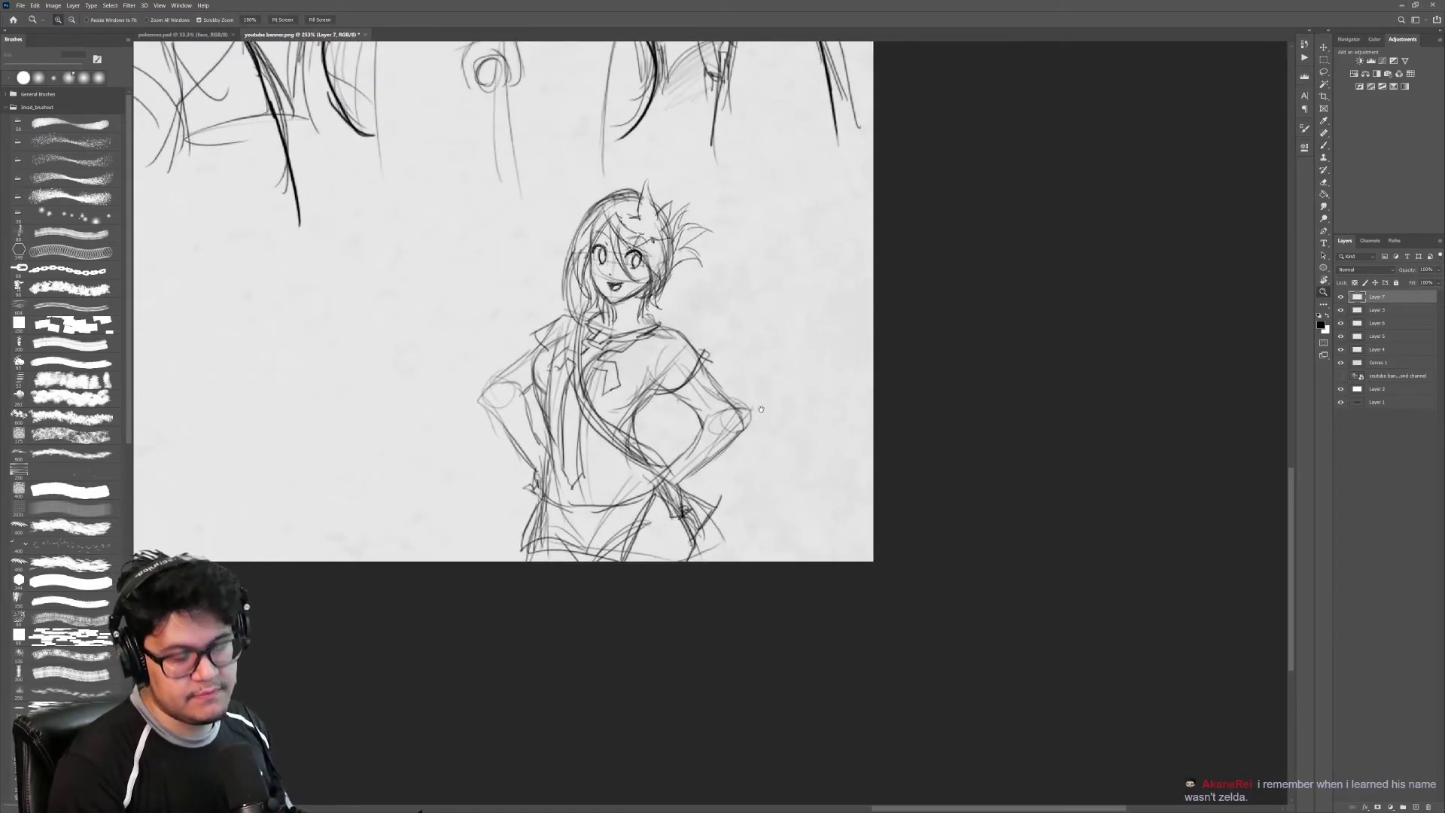
key(b)
mouse_move(540, 462)
mouse_down()
mouse_move(646, 450)
mouse_move(535, 476)
mouse_move(652, 472)
mouse_up()
drag(755, 386, 799, 398)
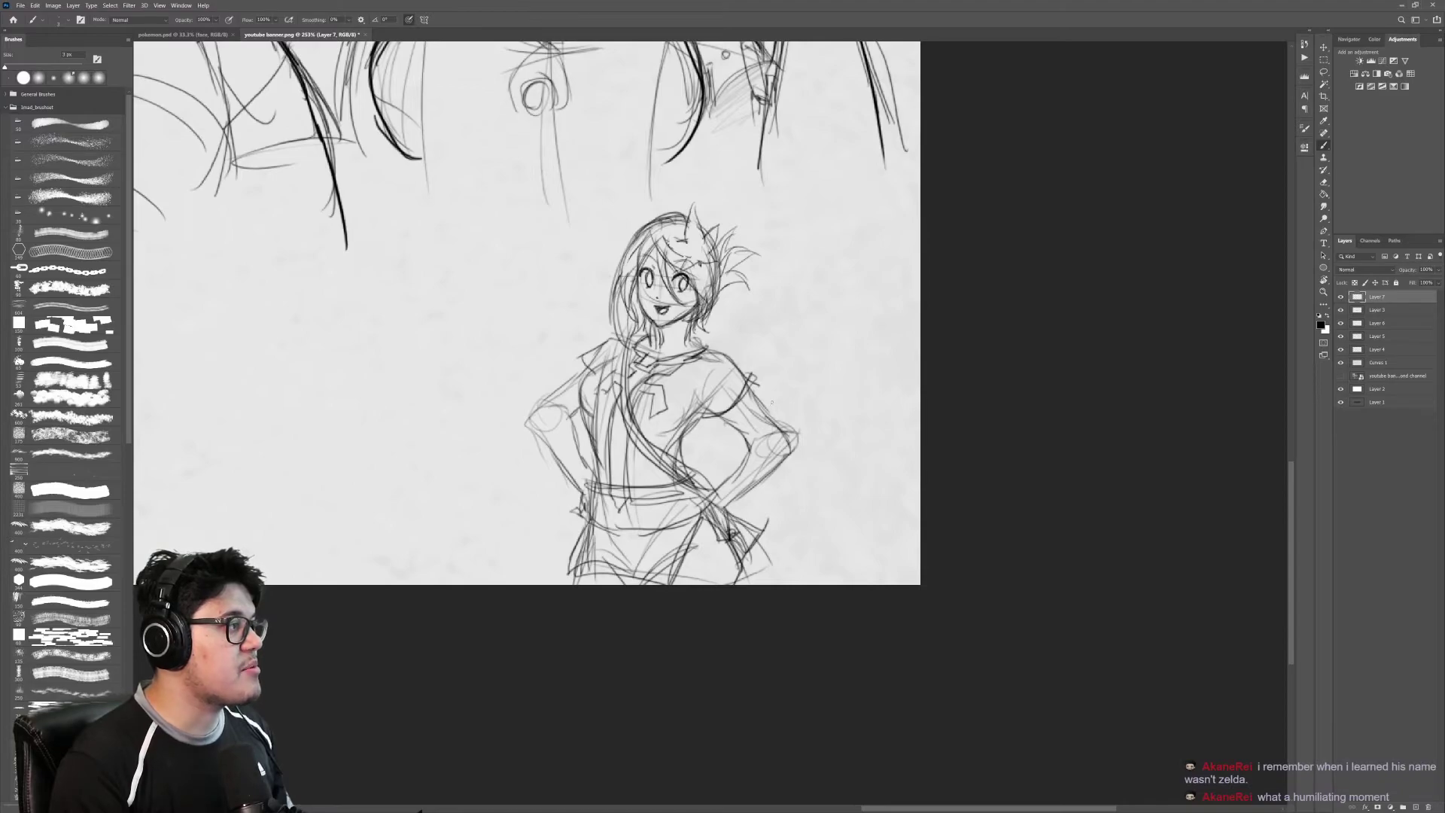
Step: Sketch wrapped bands around both of the character's forearms and add small detail lines to the sleeve
drag(766, 404, 896, 342)
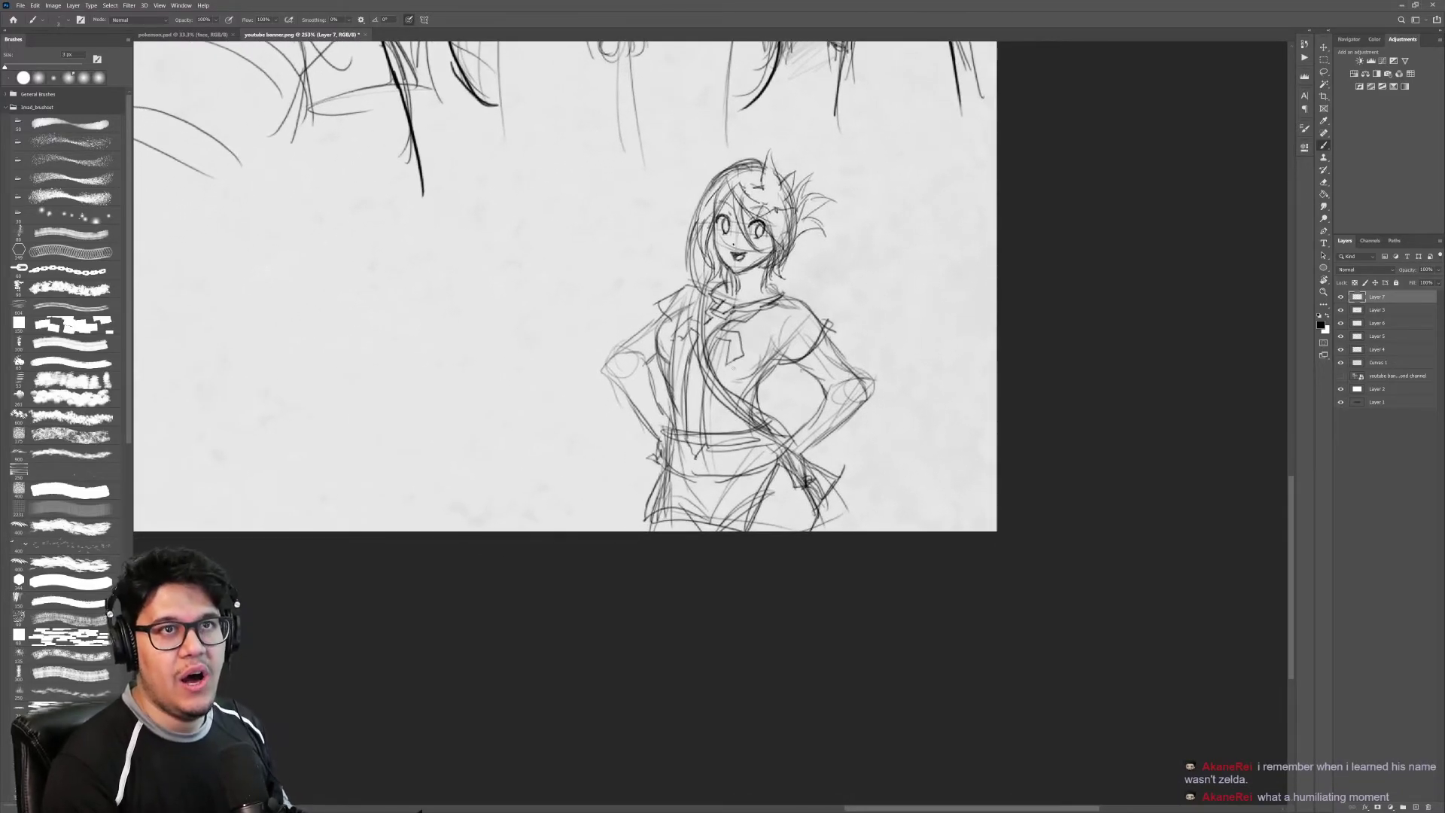
mouse_move(621, 373)
mouse_down()
mouse_move(652, 359)
mouse_move(619, 399)
mouse_move(662, 420)
mouse_up()
mouse_move(831, 396)
mouse_down()
mouse_move(853, 416)
mouse_move(838, 418)
mouse_up()
drag(819, 411, 832, 424)
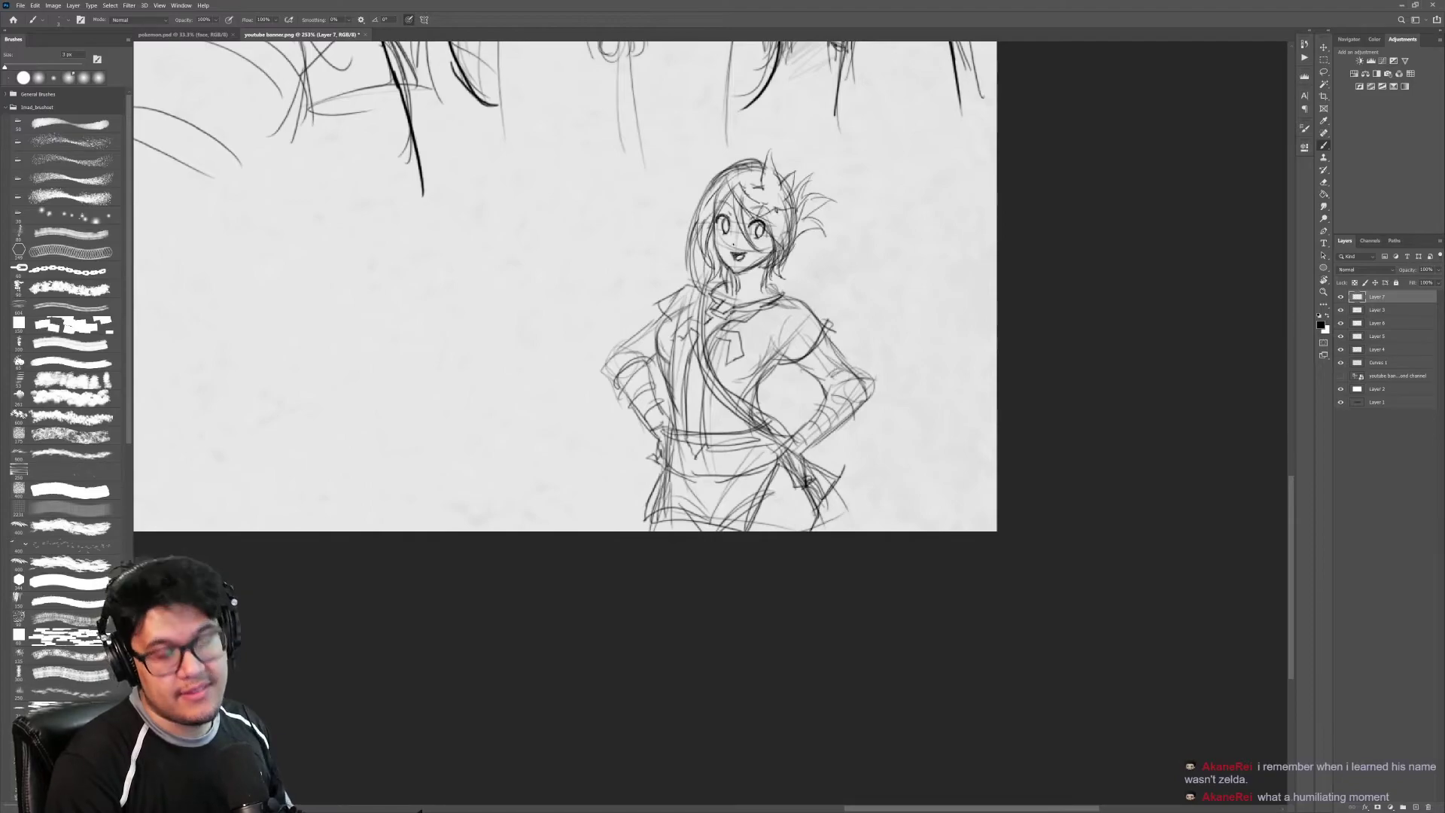
drag(814, 343, 801, 349)
mouse_move(809, 332)
mouse_down()
mouse_move(790, 348)
mouse_move(813, 337)
mouse_up()
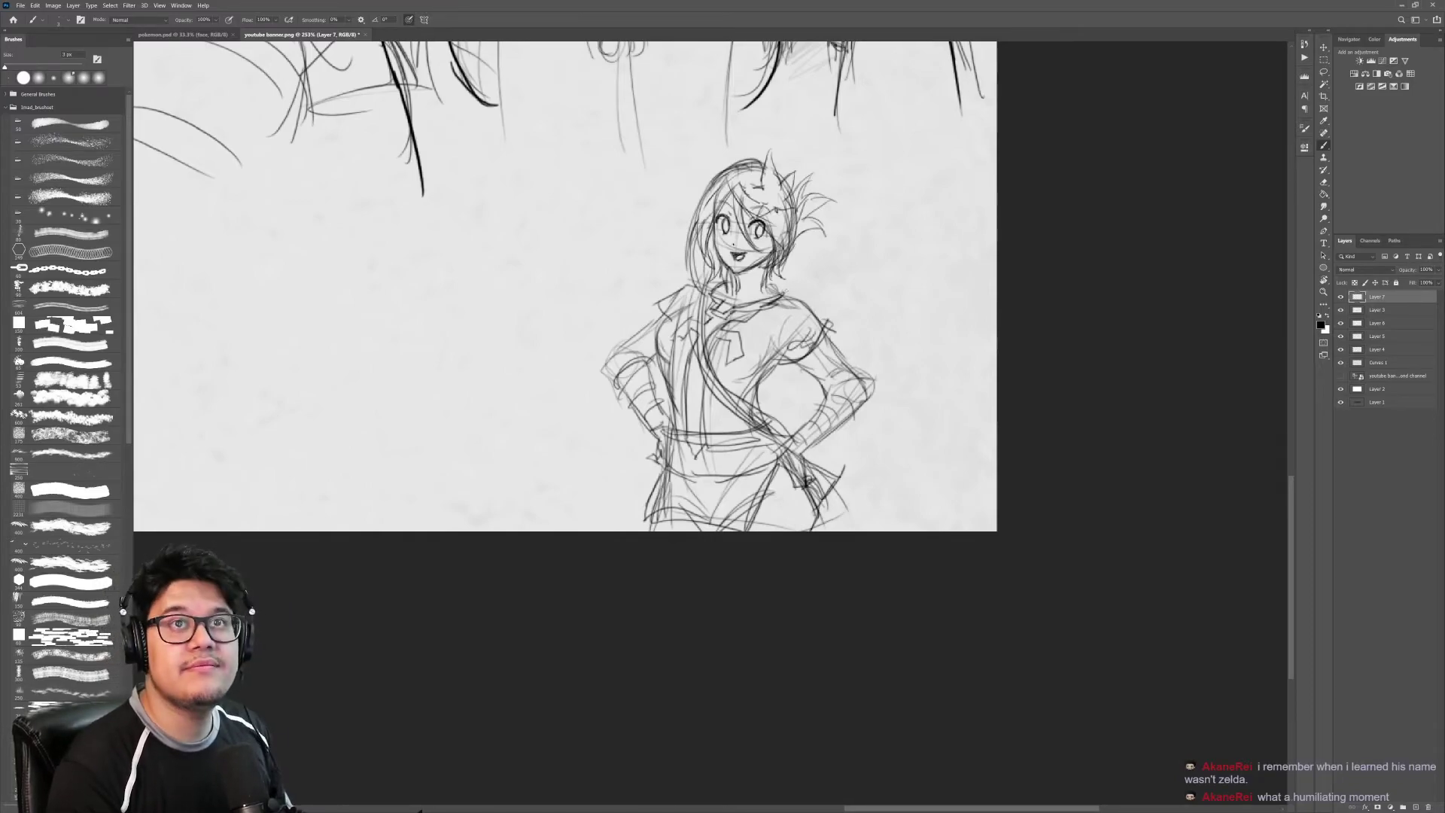
Step: Hand-letter "Ya-ha-ha! You found me!" beside the small character's head and enclose it in a round speech bubble
key(z)
drag(918, 304, 844, 344)
key(b)
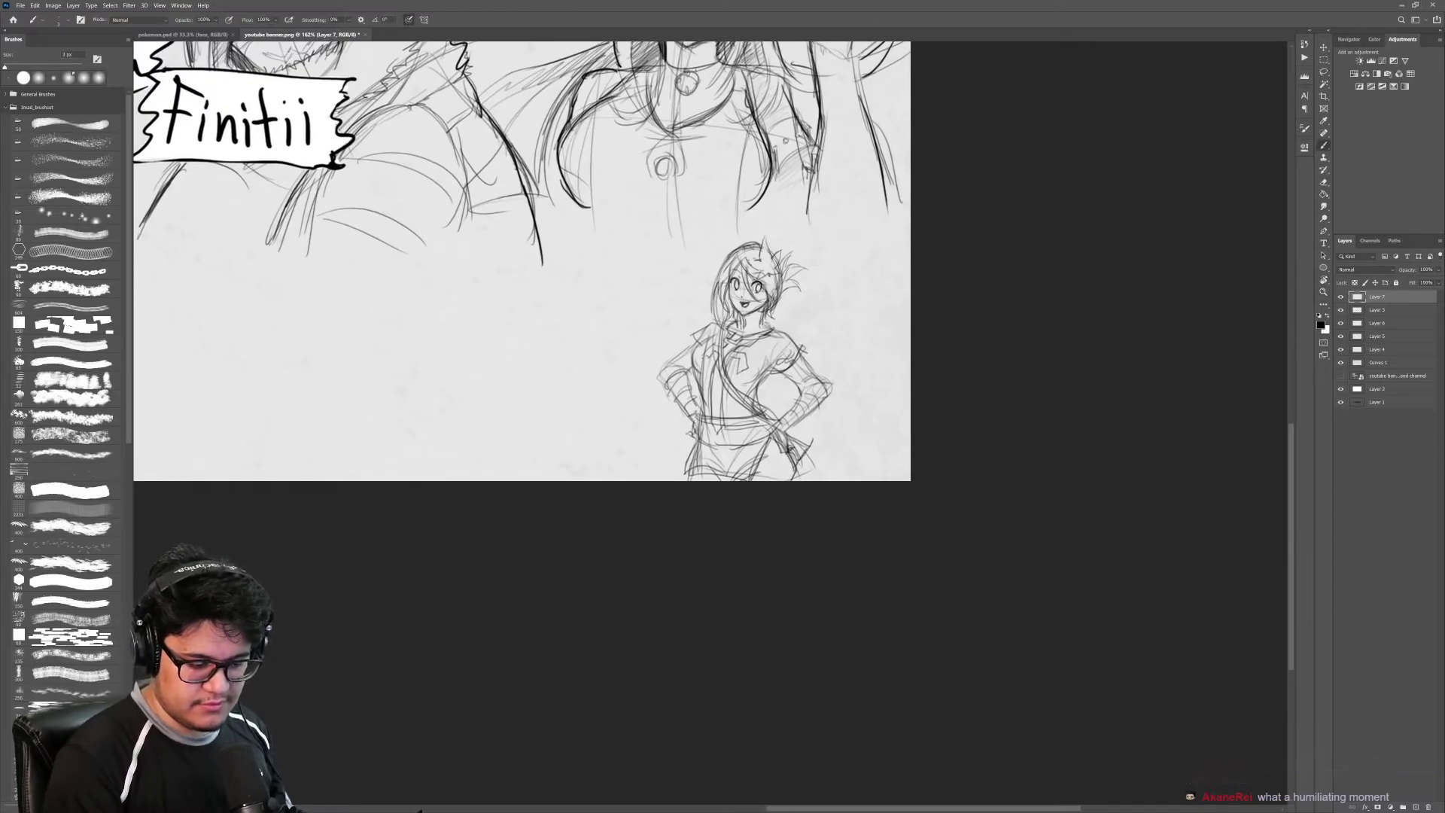
key(z)
mouse_move(851, 404)
mouse_down()
mouse_move(790, 399)
mouse_move(873, 376)
mouse_move(802, 375)
mouse_move(844, 374)
mouse_up()
key(b)
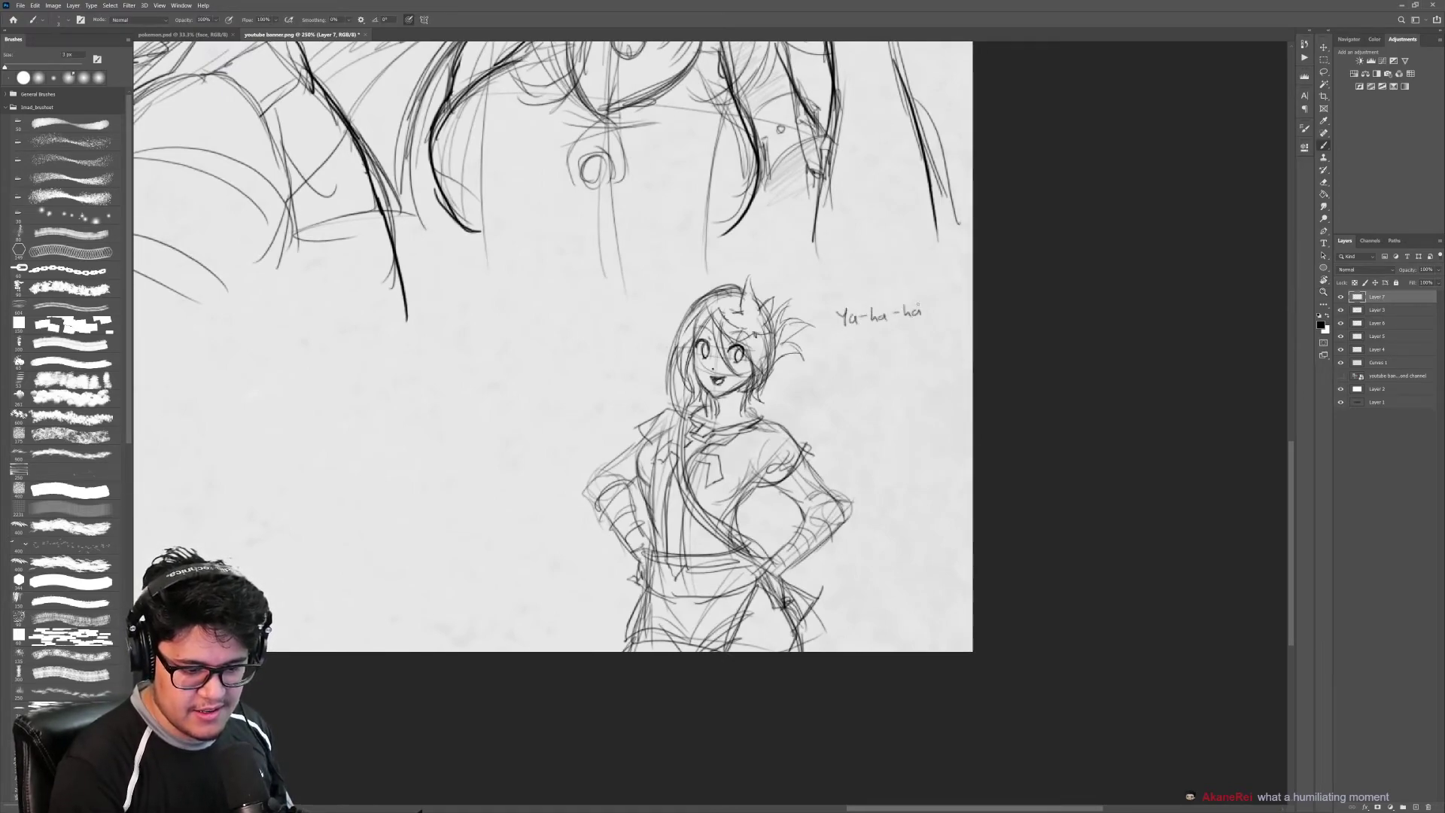
drag(928, 295, 928, 310)
click(931, 316)
drag(844, 333, 849, 339)
drag(854, 333, 848, 346)
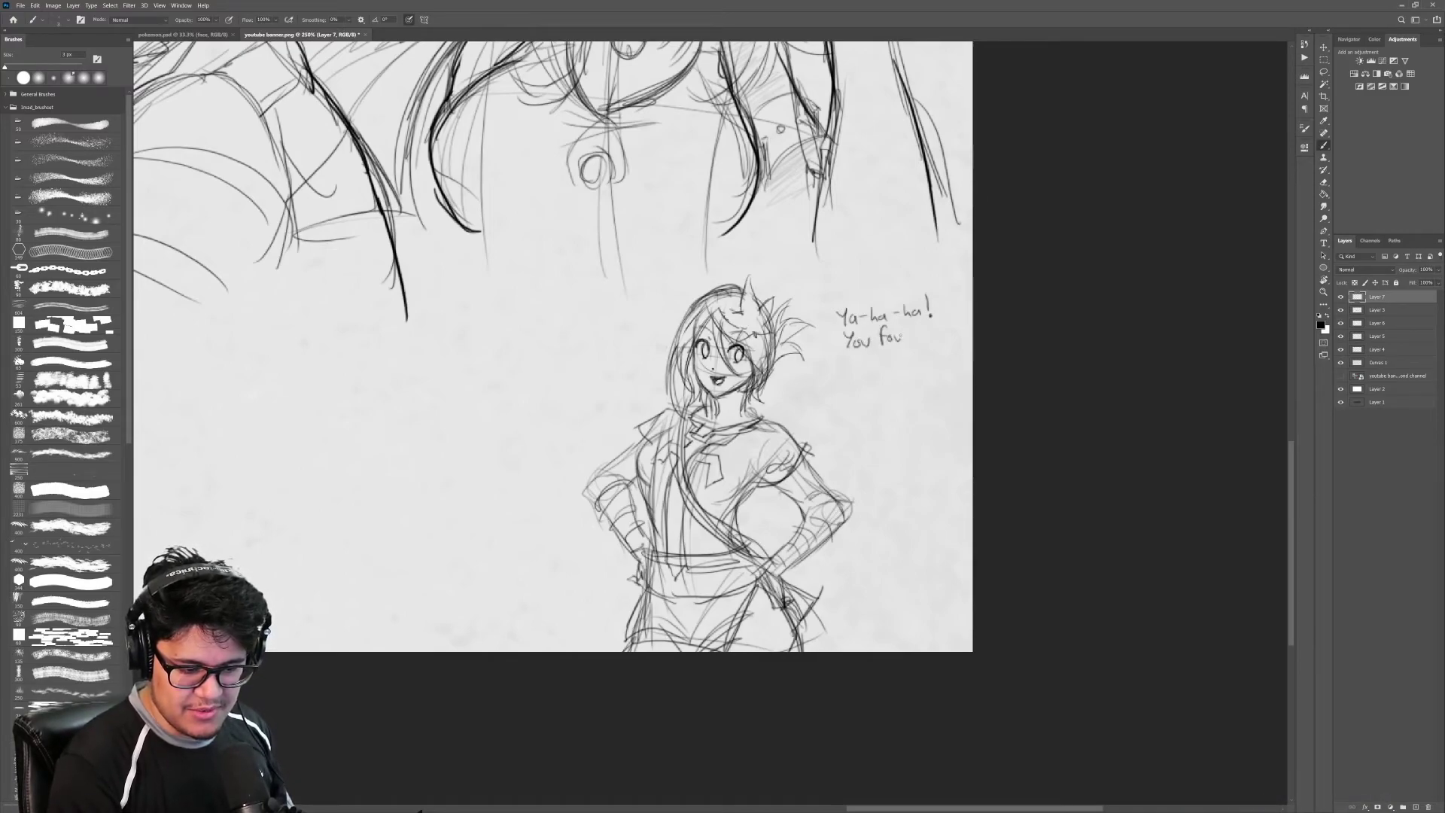
drag(915, 329, 917, 340)
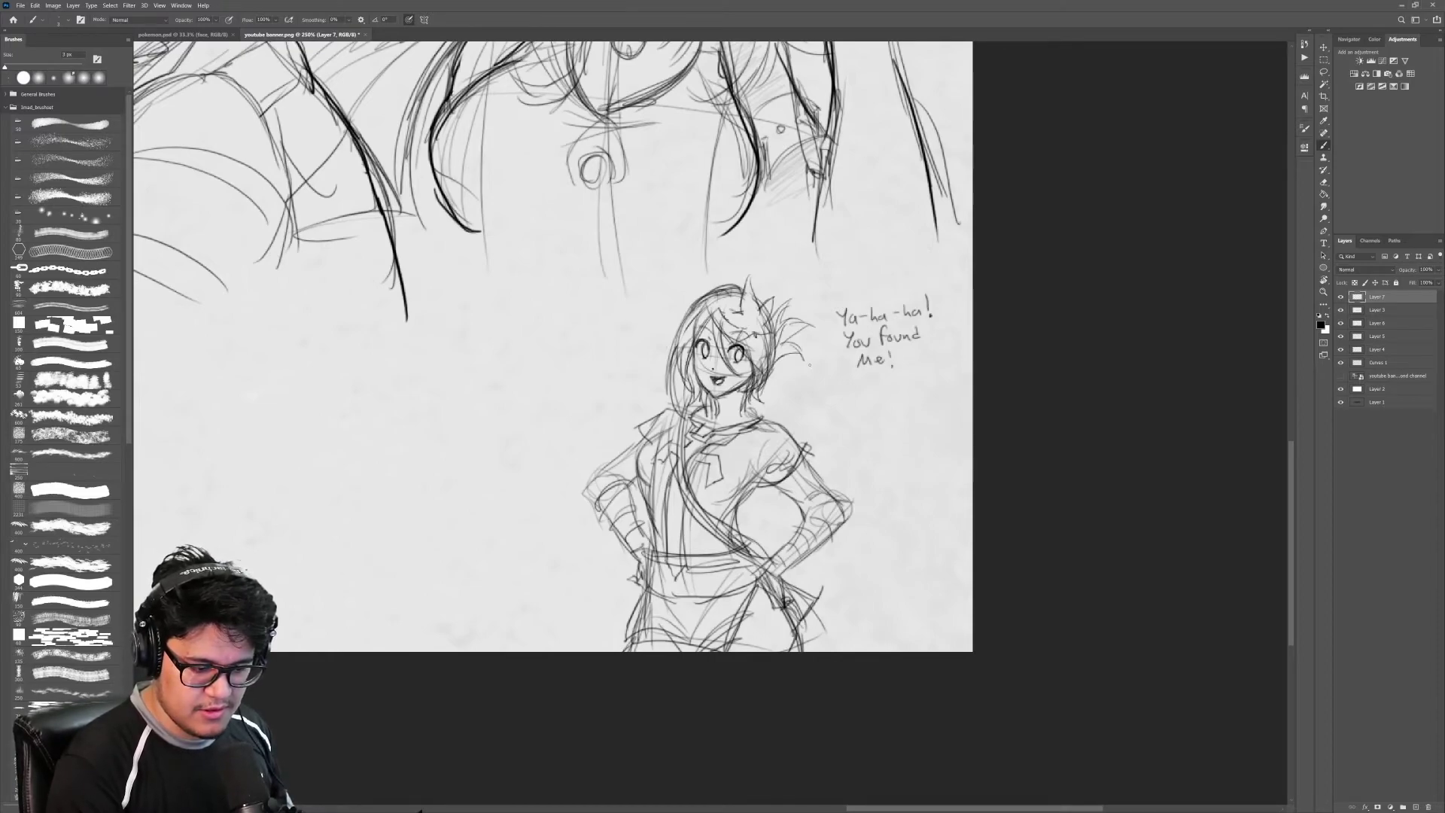
mouse_move(820, 371)
mouse_down()
mouse_move(955, 312)
mouse_move(810, 350)
mouse_up()
Step: Draw a cluster of scalloped bush outlines along the canvas's lower edge beside the small character
drag(825, 505, 960, 426)
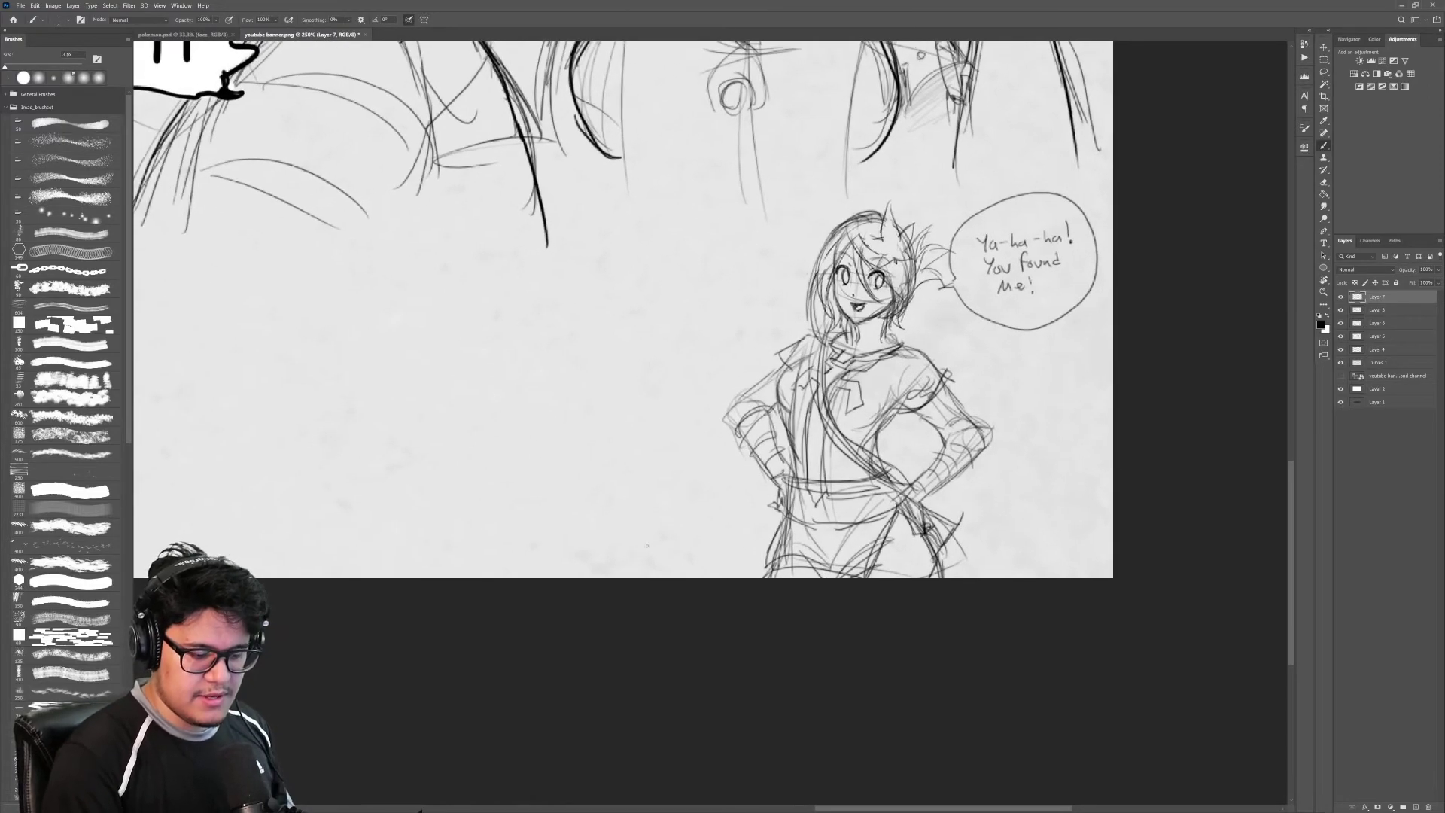
mouse_move(588, 557)
mouse_down()
mouse_move(615, 531)
mouse_move(666, 527)
mouse_move(681, 555)
mouse_move(724, 514)
mouse_move(749, 577)
mouse_up()
mouse_move(611, 536)
mouse_down()
mouse_move(557, 490)
mouse_move(512, 577)
mouse_up()
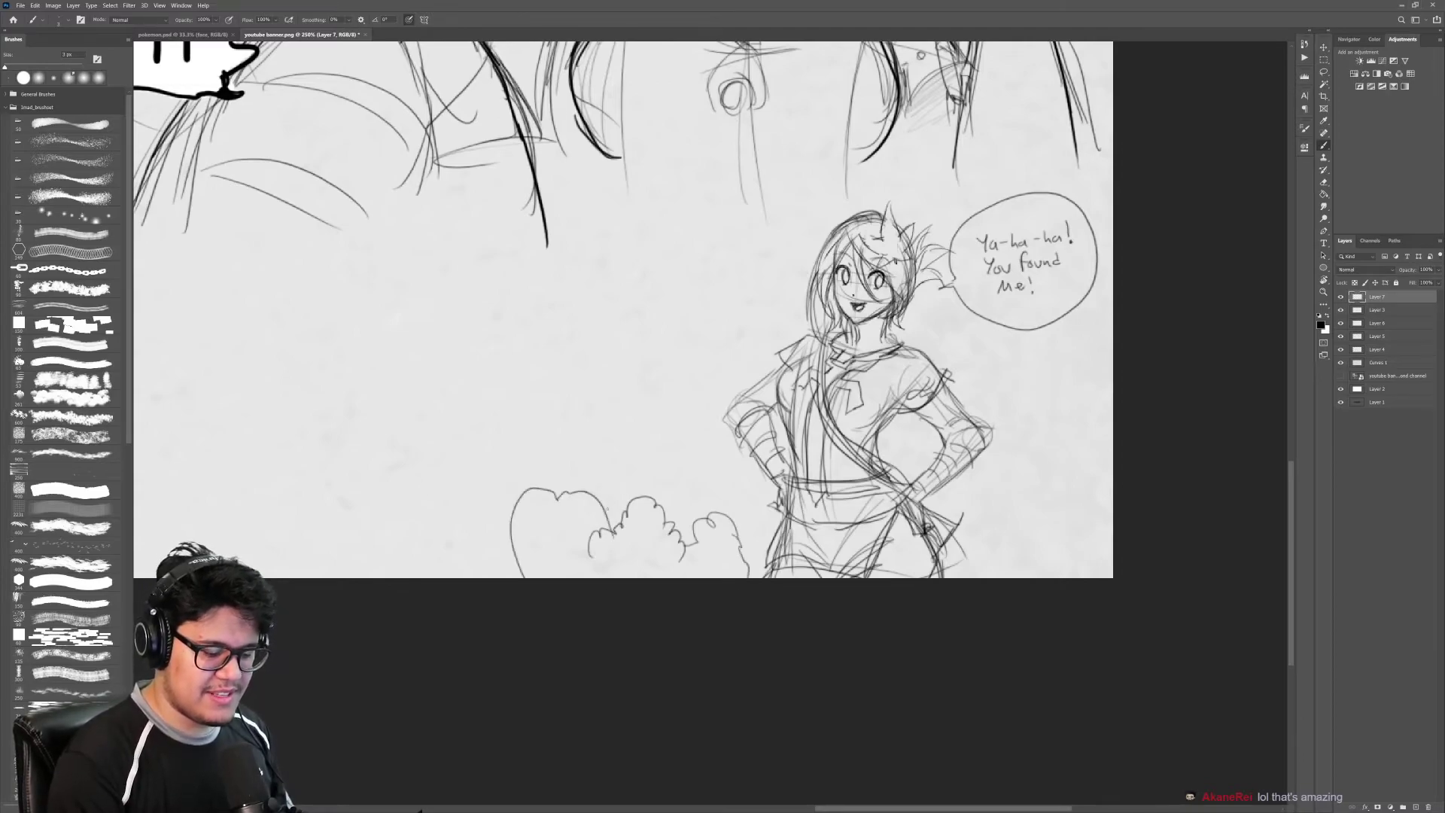
mouse_move(606, 510)
mouse_down()
mouse_move(682, 508)
mouse_move(696, 540)
mouse_up()
drag(543, 551, 504, 577)
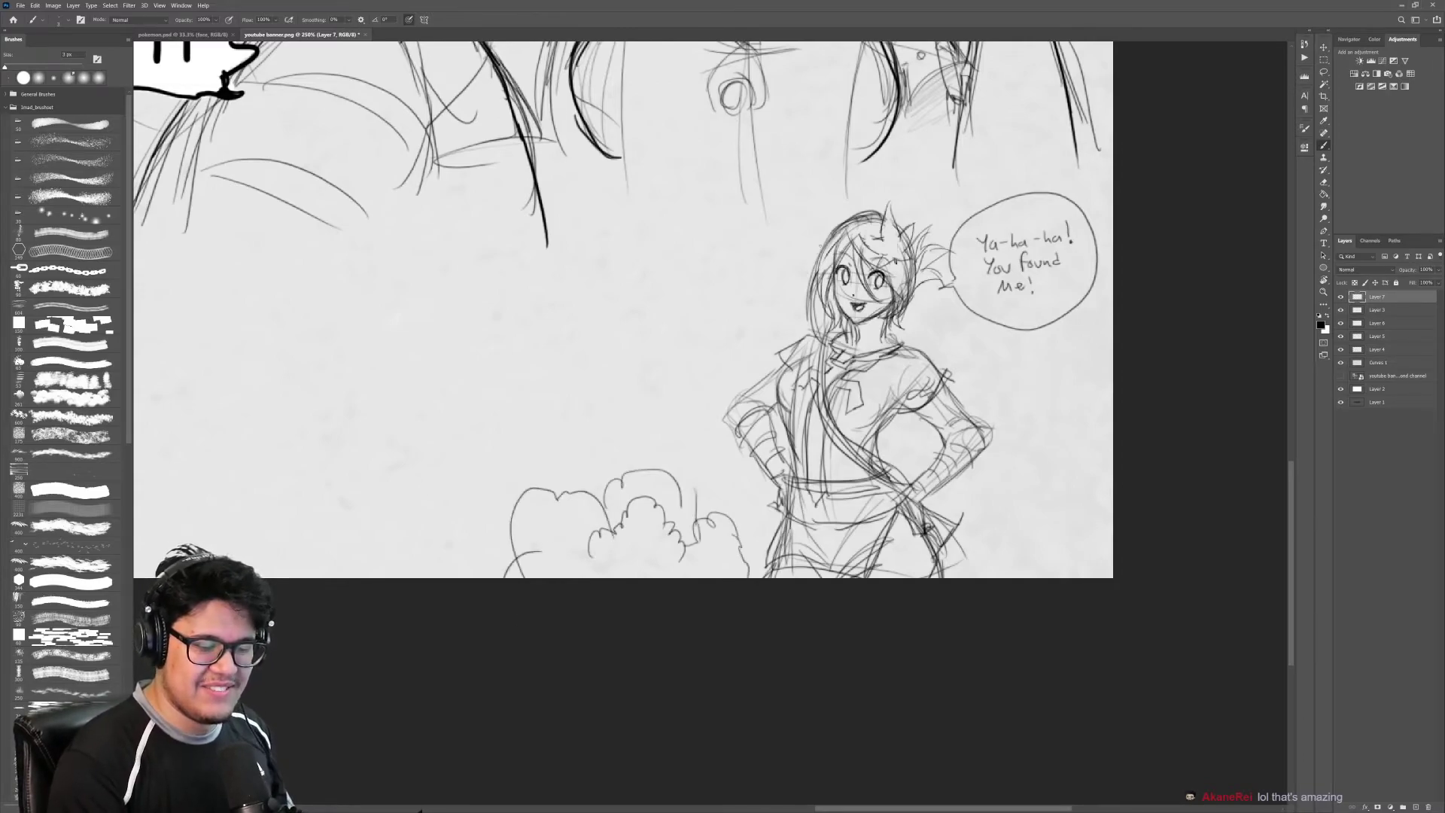
Step: Draw small leafy twigs sprouting from the character's hair, shoulder and hip
mouse_move(834, 220)
mouse_down()
mouse_move(803, 228)
mouse_move(815, 194)
mouse_up()
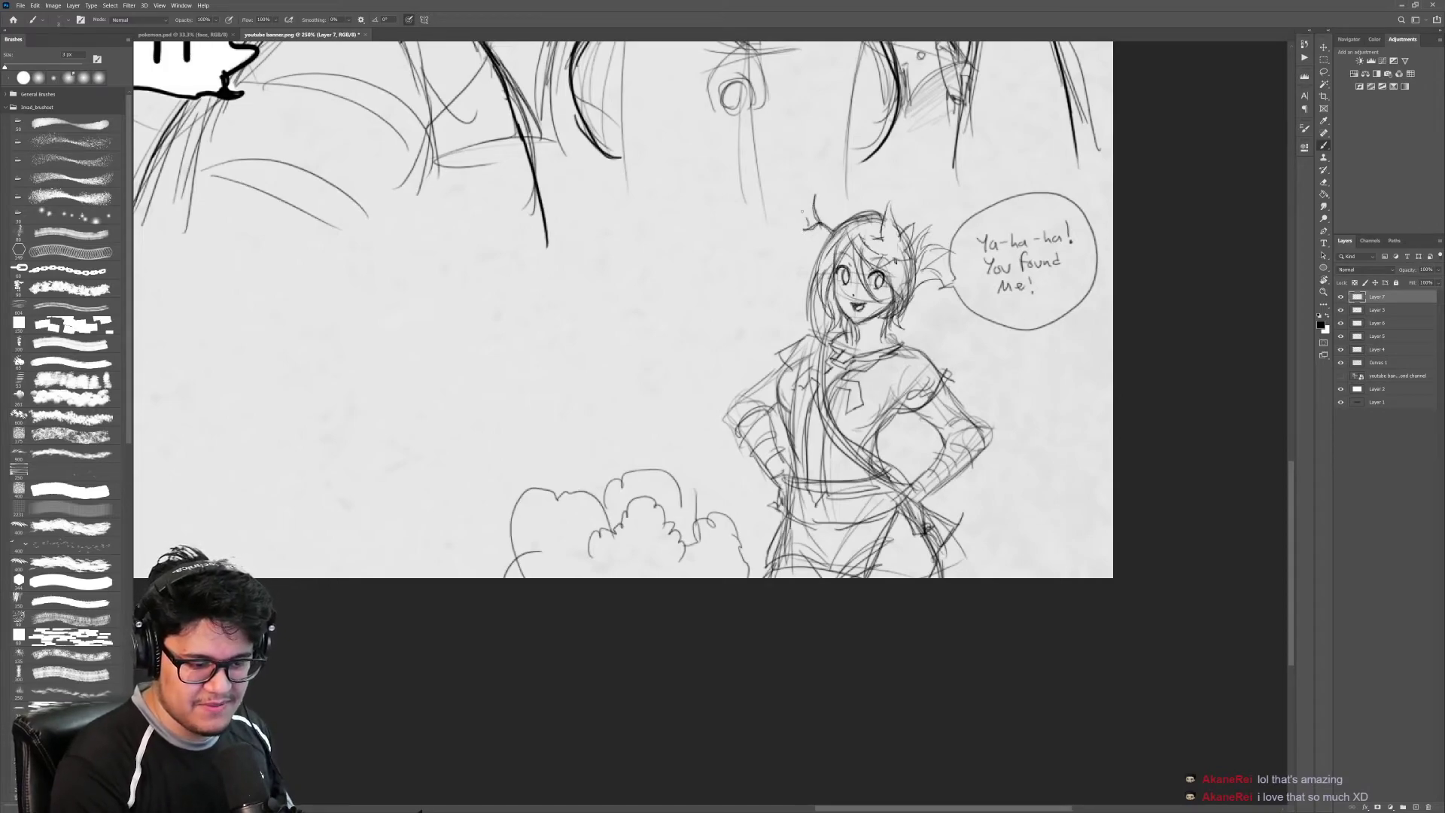
mouse_move(941, 362)
mouse_down()
mouse_move(863, 365)
mouse_move(873, 362)
mouse_up()
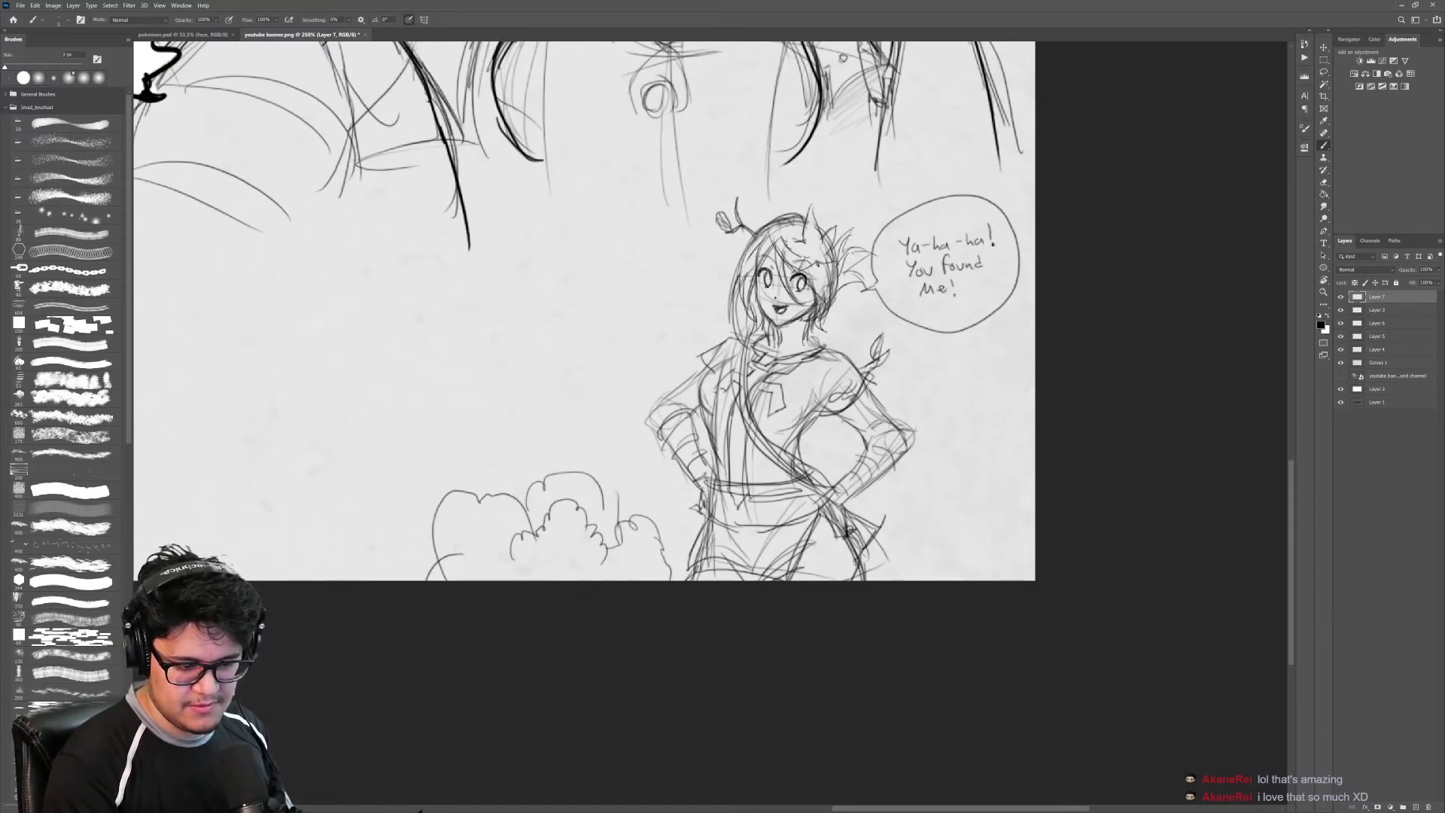
drag(1001, 440, 893, 407)
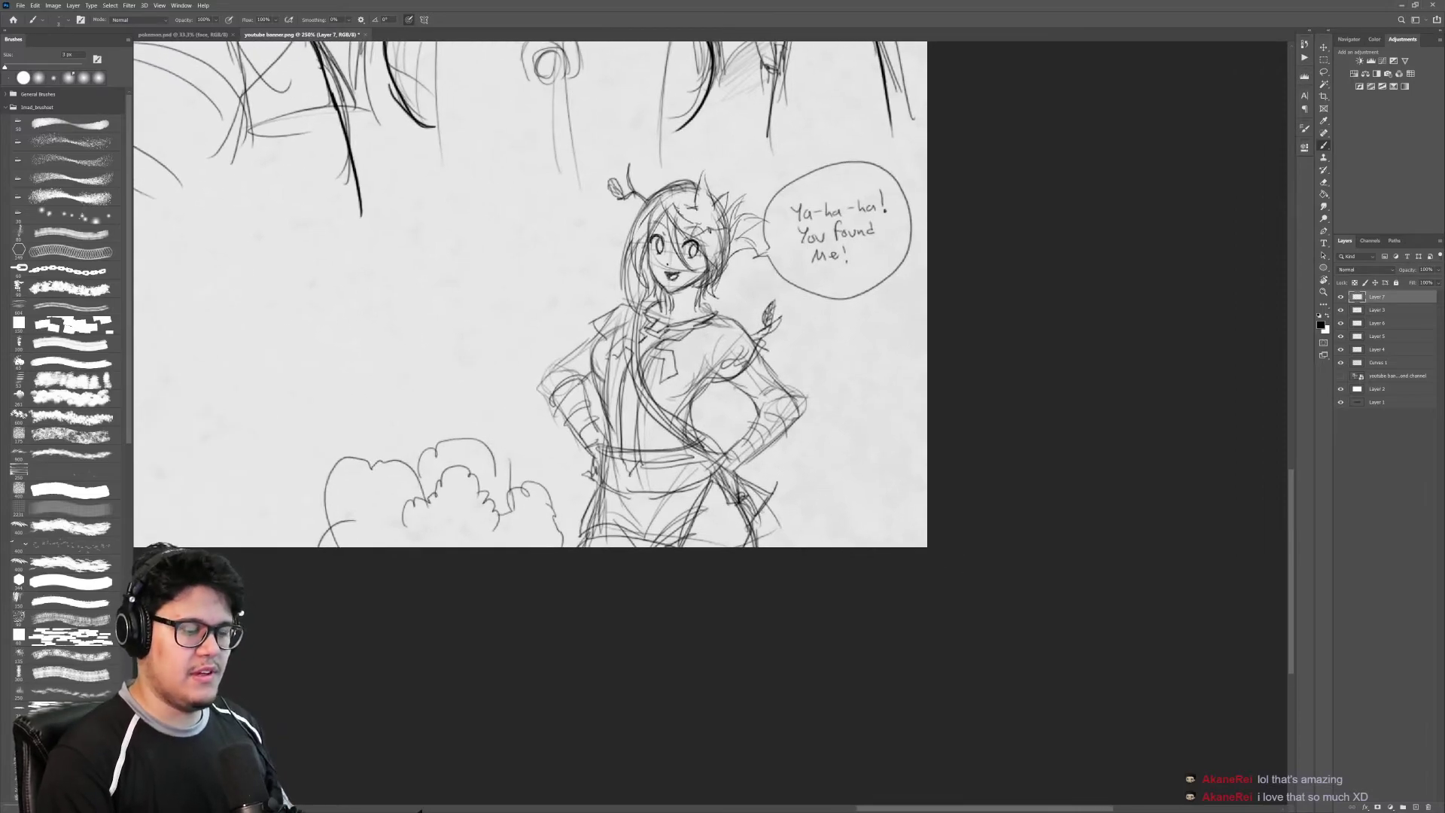
drag(756, 525, 775, 505)
mouse_move(760, 520)
mouse_down()
mouse_move(791, 461)
mouse_move(784, 529)
mouse_up()
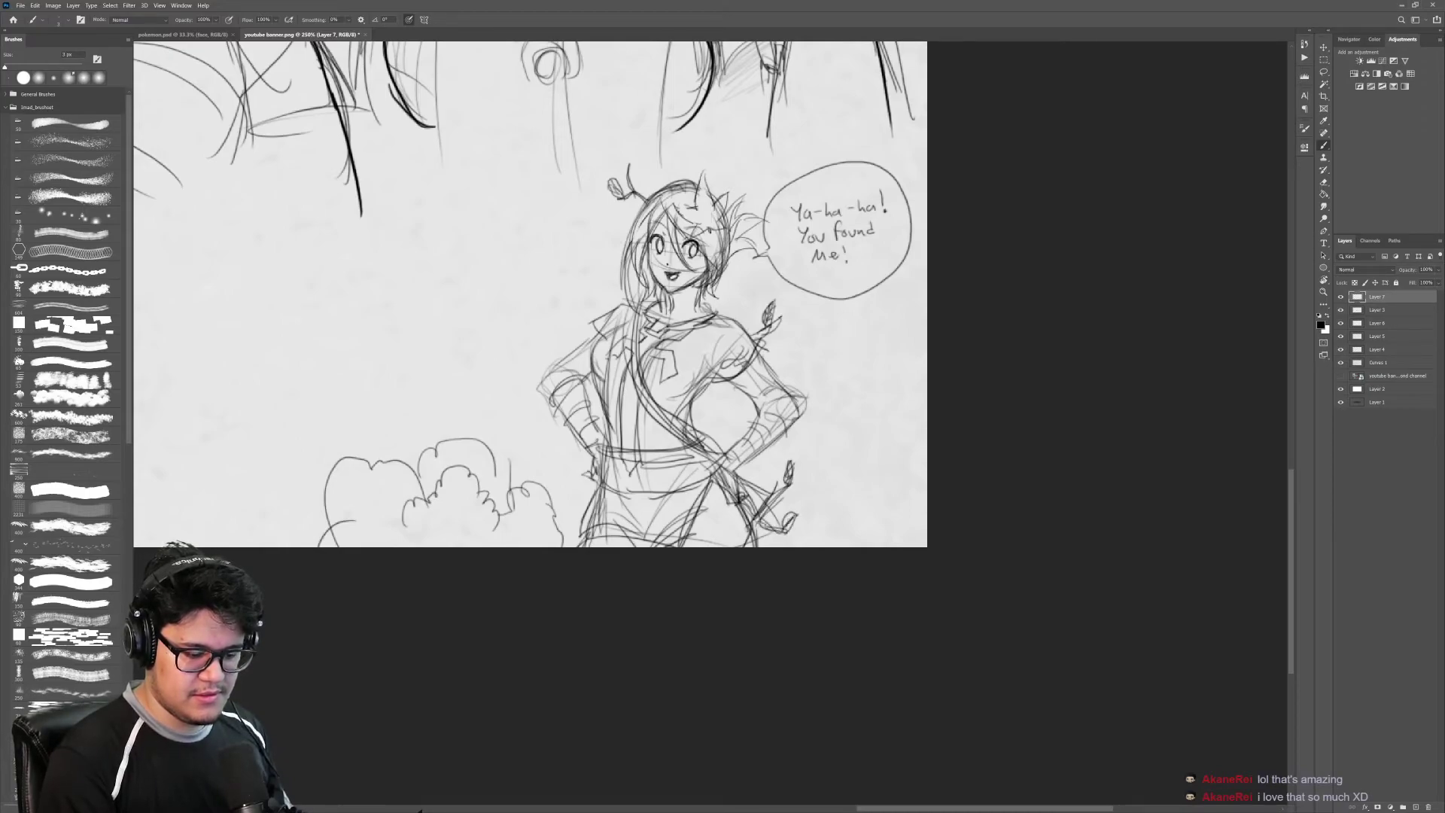
Step: Shade the small character's hair with diagonal hatching over the crown, side locks and spiky ponytail
drag(828, 489, 775, 490)
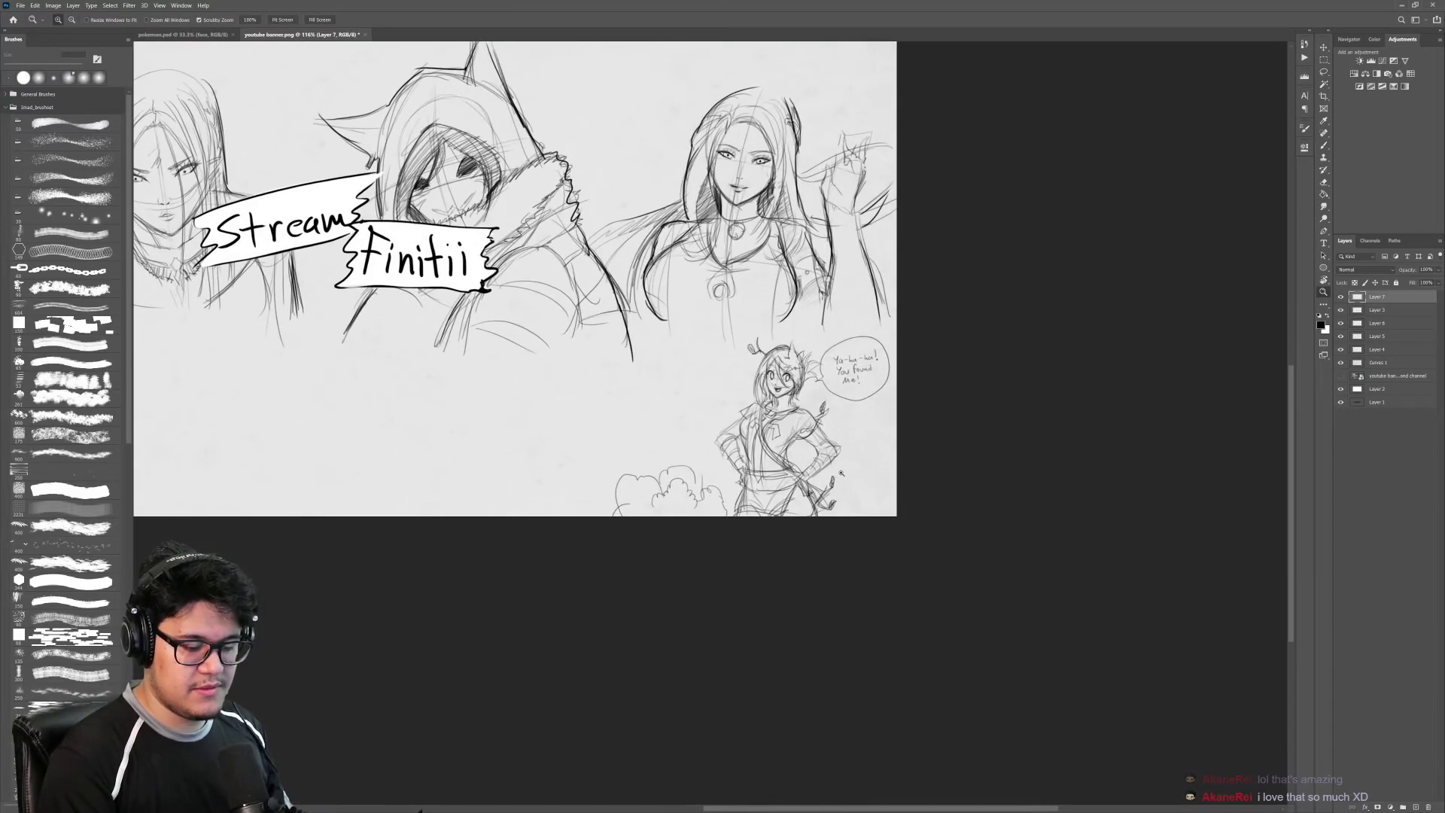
mouse_move(752, 382)
mouse_down()
mouse_move(836, 383)
mouse_move(787, 360)
mouse_move(835, 377)
mouse_move(835, 363)
mouse_move(892, 403)
mouse_up()
key(z)
scroll(890, 392, up, 5)
key(b)
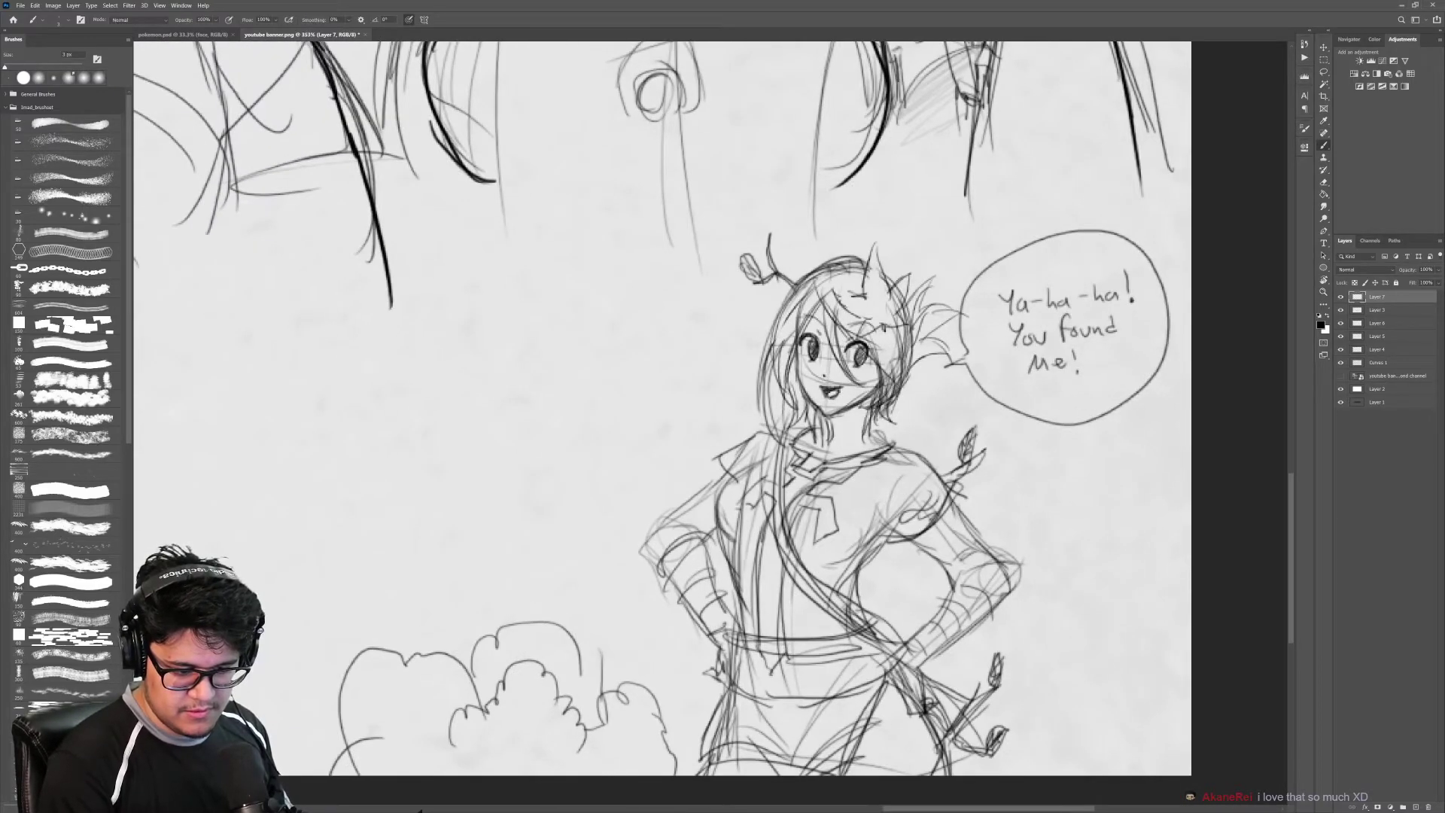
mouse_move(910, 355)
mouse_down()
mouse_move(885, 377)
mouse_move(864, 344)
mouse_move(907, 360)
mouse_up()
mouse_move(949, 310)
mouse_down()
mouse_move(907, 335)
mouse_move(844, 332)
mouse_up()
mouse_move(858, 308)
mouse_down()
mouse_move(836, 332)
mouse_move(826, 323)
mouse_up()
mouse_move(837, 314)
mouse_down()
mouse_move(820, 332)
mouse_move(819, 316)
mouse_up()
drag(835, 291, 815, 300)
drag(858, 273, 842, 289)
drag(863, 283, 830, 291)
drag(867, 263, 782, 312)
drag(815, 295, 771, 336)
drag(799, 324, 768, 367)
mouse_move(793, 356)
mouse_down()
mouse_move(769, 374)
mouse_move(777, 387)
mouse_up()
mouse_move(791, 380)
mouse_down()
mouse_move(773, 406)
mouse_move(790, 426)
mouse_up()
drag(809, 404, 790, 414)
drag(808, 377, 788, 403)
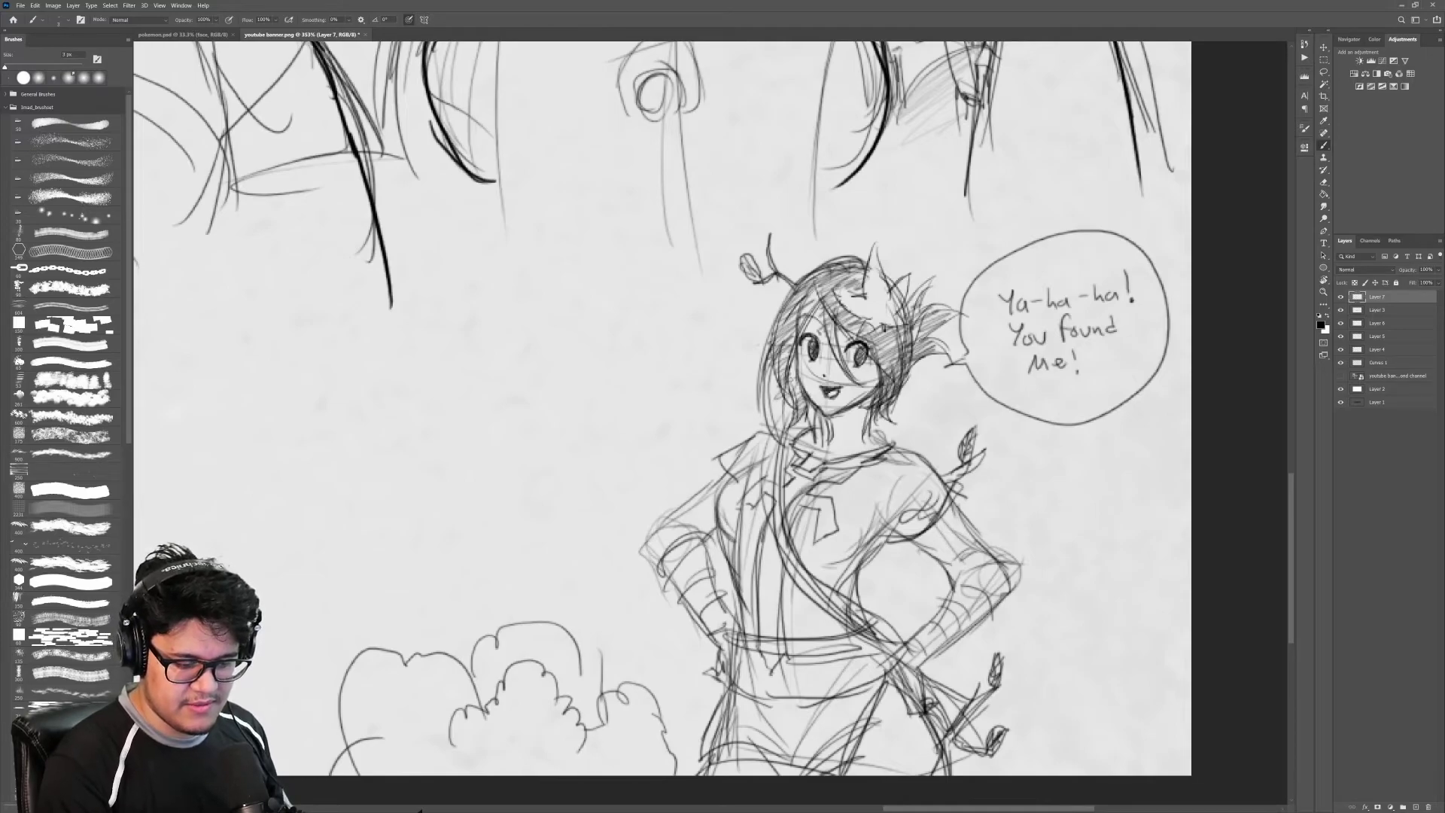
Step: Shade the hair of the large long-haired woman above the small character with diagonal hatching
key(z)
drag(915, 368, 1043, 394)
drag(1068, 75, 973, 376)
drag(973, 376, 907, 376)
drag(970, 425, 1001, 366)
drag(903, 259, 950, 261)
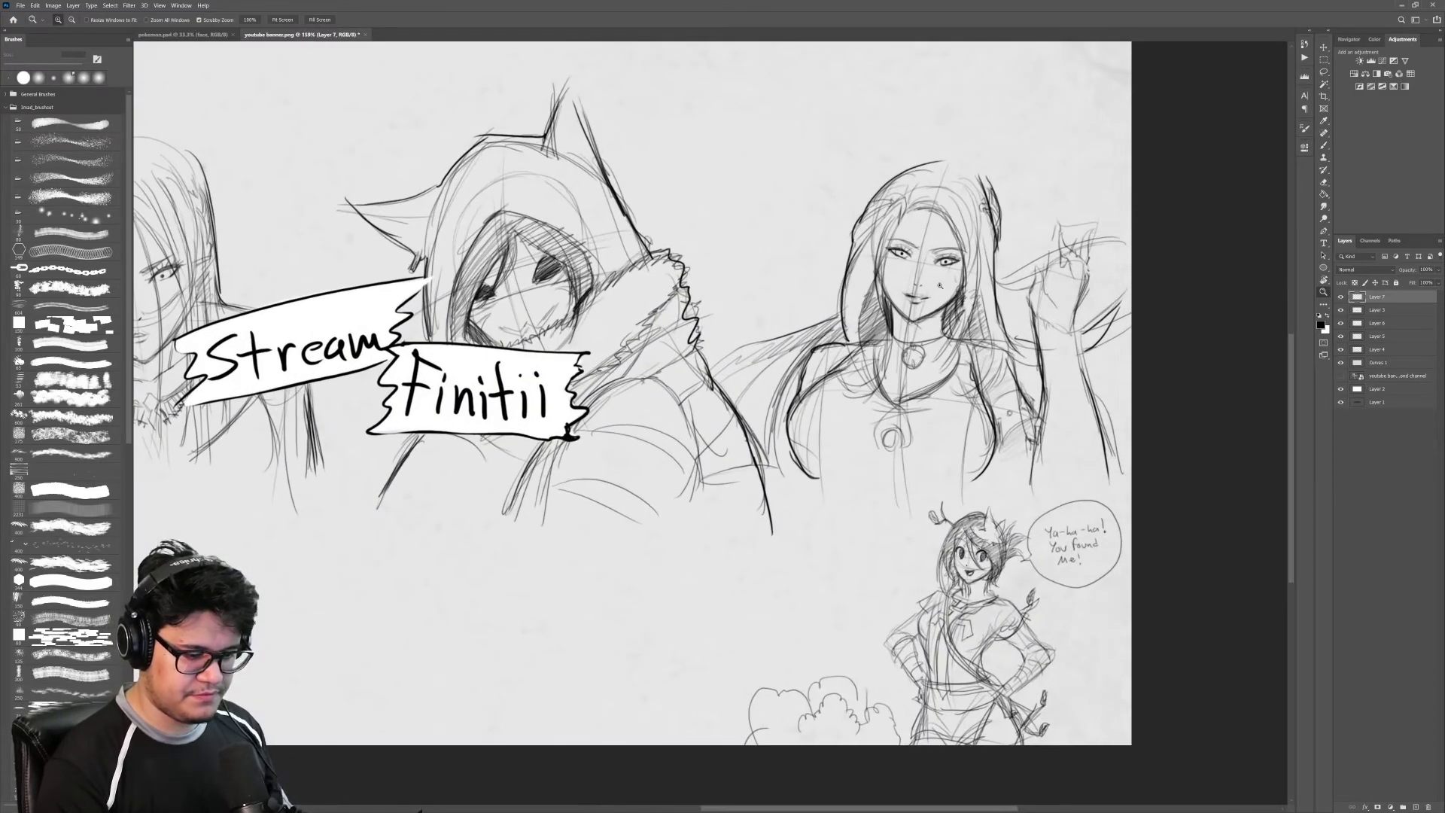
key(b)
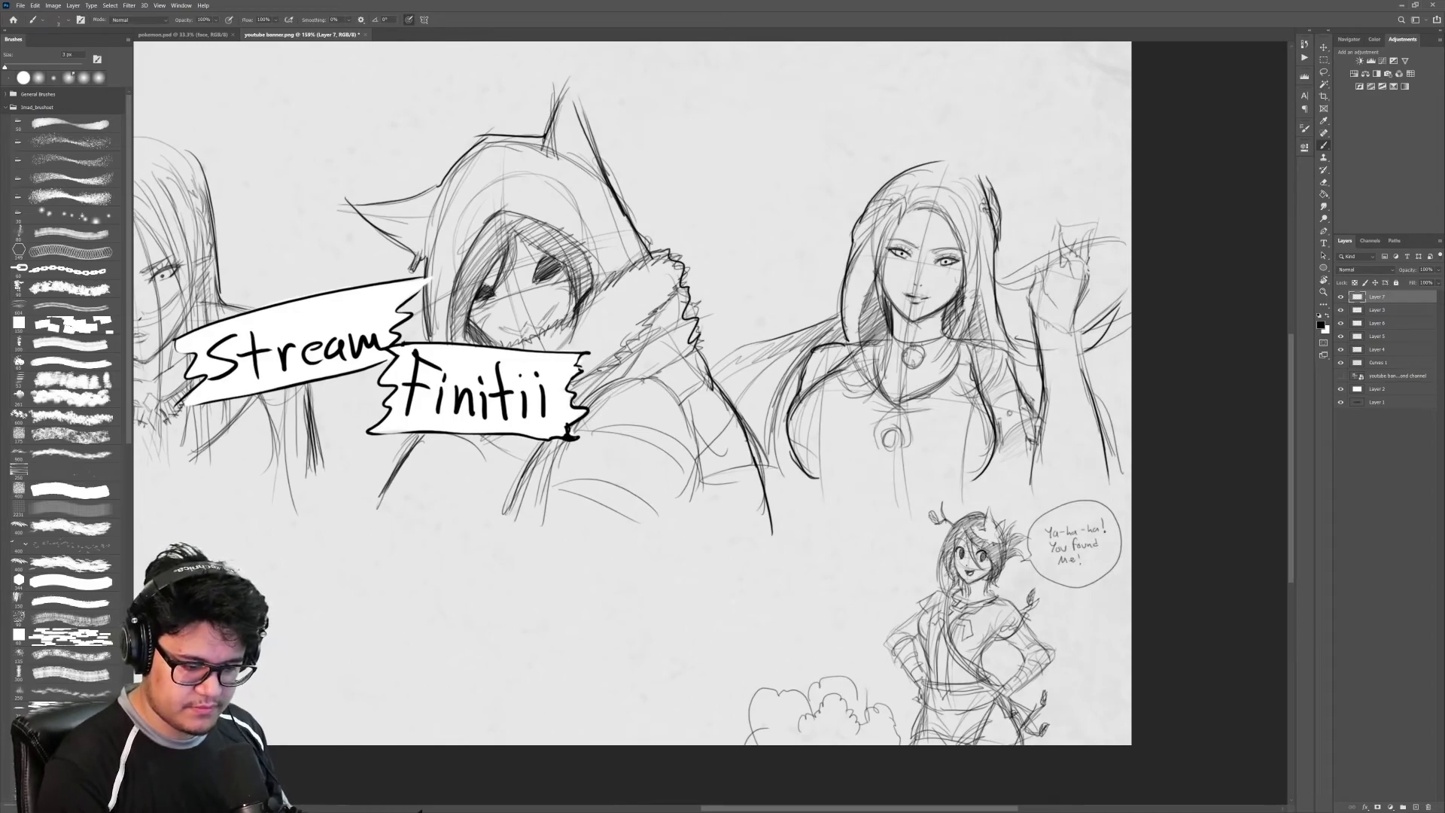
drag(846, 335, 860, 316)
drag(846, 324, 870, 290)
drag(846, 310, 872, 277)
drag(843, 299, 882, 255)
mouse_move(845, 283)
mouse_down()
mouse_move(885, 245)
mouse_move(873, 218)
mouse_move(929, 180)
mouse_move(971, 197)
mouse_move(987, 237)
mouse_move(967, 332)
mouse_up()
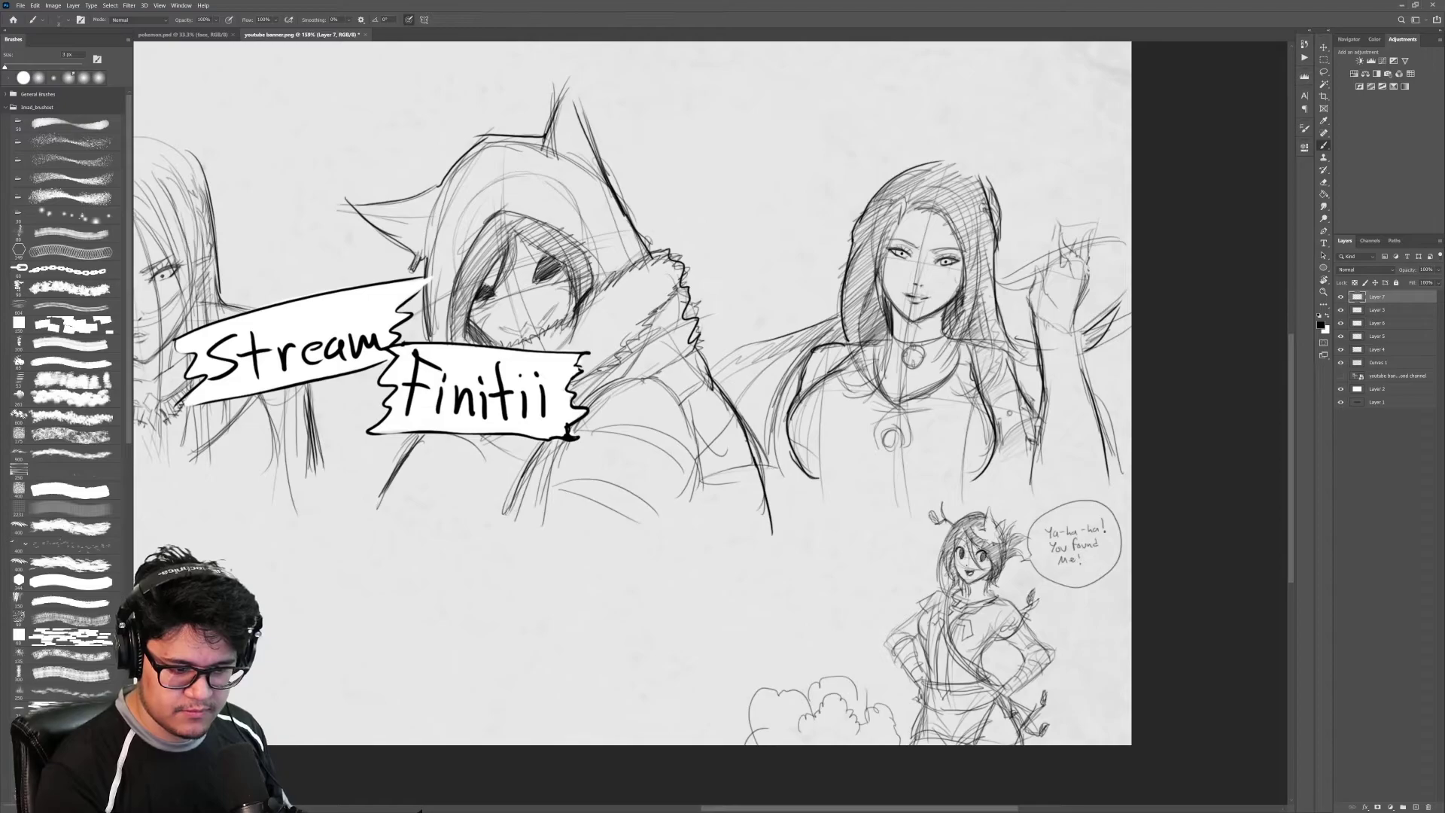
Step: Darken the small character's hair strands and redraw the spiky ponytail tips with bolder strokes
key(z)
drag(1009, 320, 850, 323)
drag(1001, 353, 1056, 359)
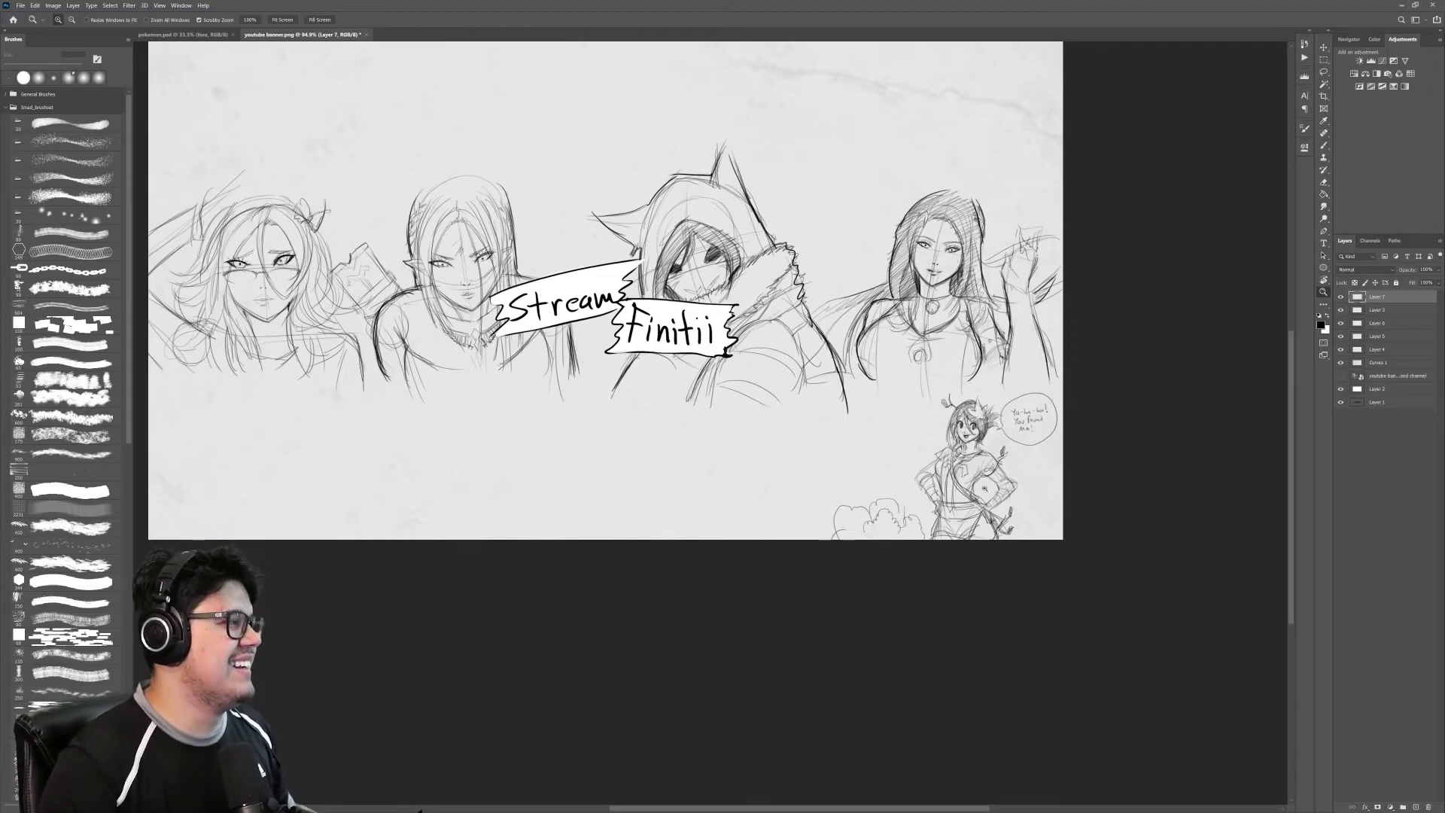
drag(967, 502, 1038, 502)
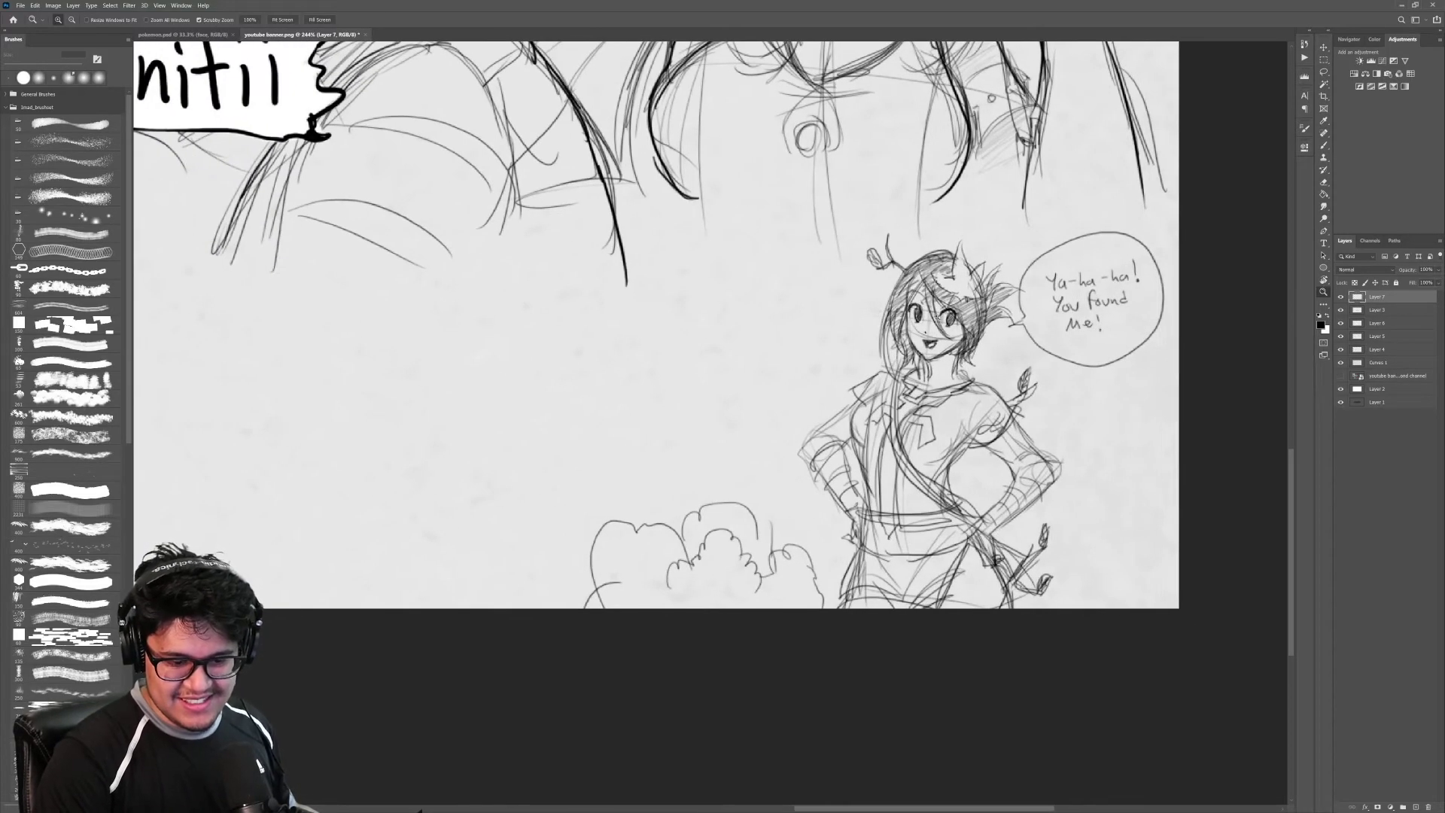
mouse_move(924, 324)
mouse_down()
mouse_move(973, 339)
mouse_move(940, 376)
mouse_move(1000, 381)
mouse_move(971, 381)
mouse_move(1001, 404)
mouse_move(982, 404)
mouse_move(1012, 405)
mouse_move(847, 459)
mouse_move(805, 445)
mouse_up()
key(b)
drag(718, 367, 719, 441)
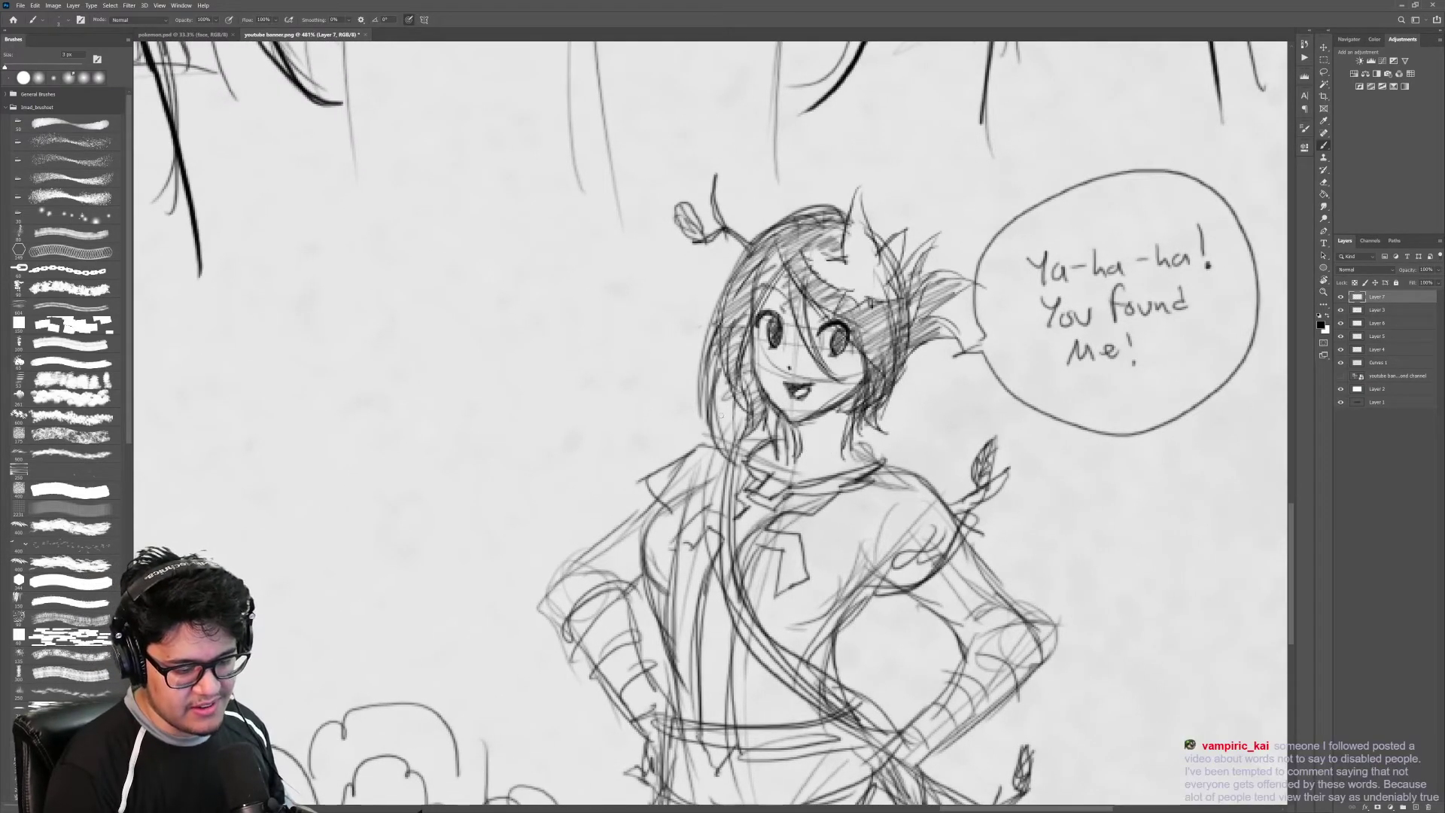
mouse_move(751, 241)
mouse_down()
mouse_move(847, 215)
mouse_move(873, 226)
mouse_move(905, 267)
mouse_move(897, 376)
mouse_move(973, 334)
mouse_move(978, 285)
mouse_up()
mouse_move(947, 284)
mouse_down()
mouse_move(972, 269)
mouse_move(933, 245)
mouse_move(944, 233)
mouse_up()
mouse_move(947, 232)
mouse_down()
mouse_move(918, 247)
mouse_move(907, 290)
mouse_up()
mouse_move(918, 361)
mouse_down()
mouse_move(927, 399)
mouse_move(912, 382)
mouse_up()
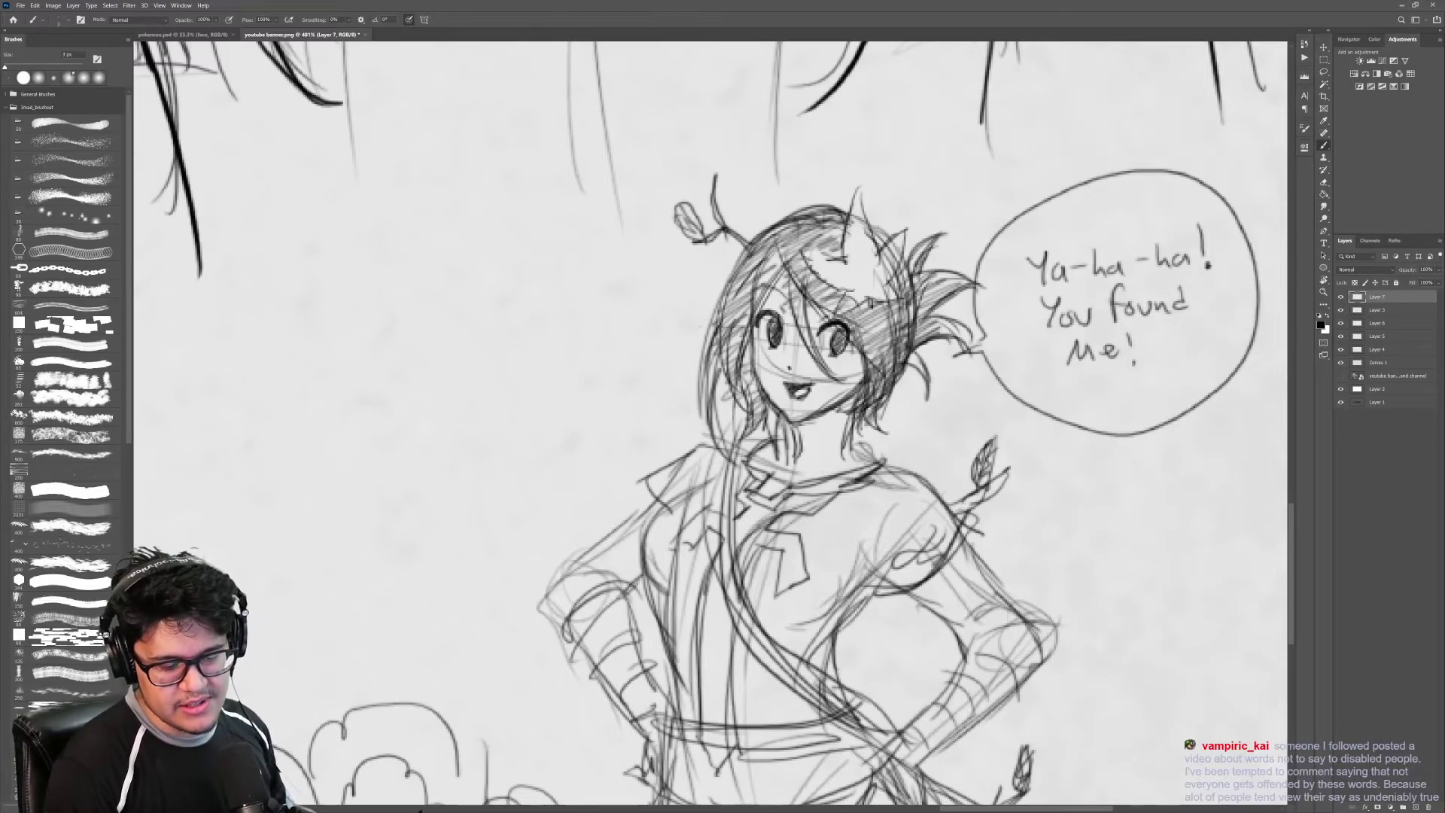
Step: Darken the small character's long side lock beside the neck with repeated downward strokes
drag(744, 369, 737, 424)
drag(752, 422, 740, 453)
drag(757, 394, 739, 457)
drag(757, 386, 742, 432)
mouse_move(757, 357)
mouse_down()
mouse_move(742, 417)
mouse_move(742, 403)
mouse_up()
Step: Reinforce the outer edge of the small character's hair and add darker strands next to the jaw
key(z)
drag(880, 381, 809, 382)
drag(900, 462, 866, 404)
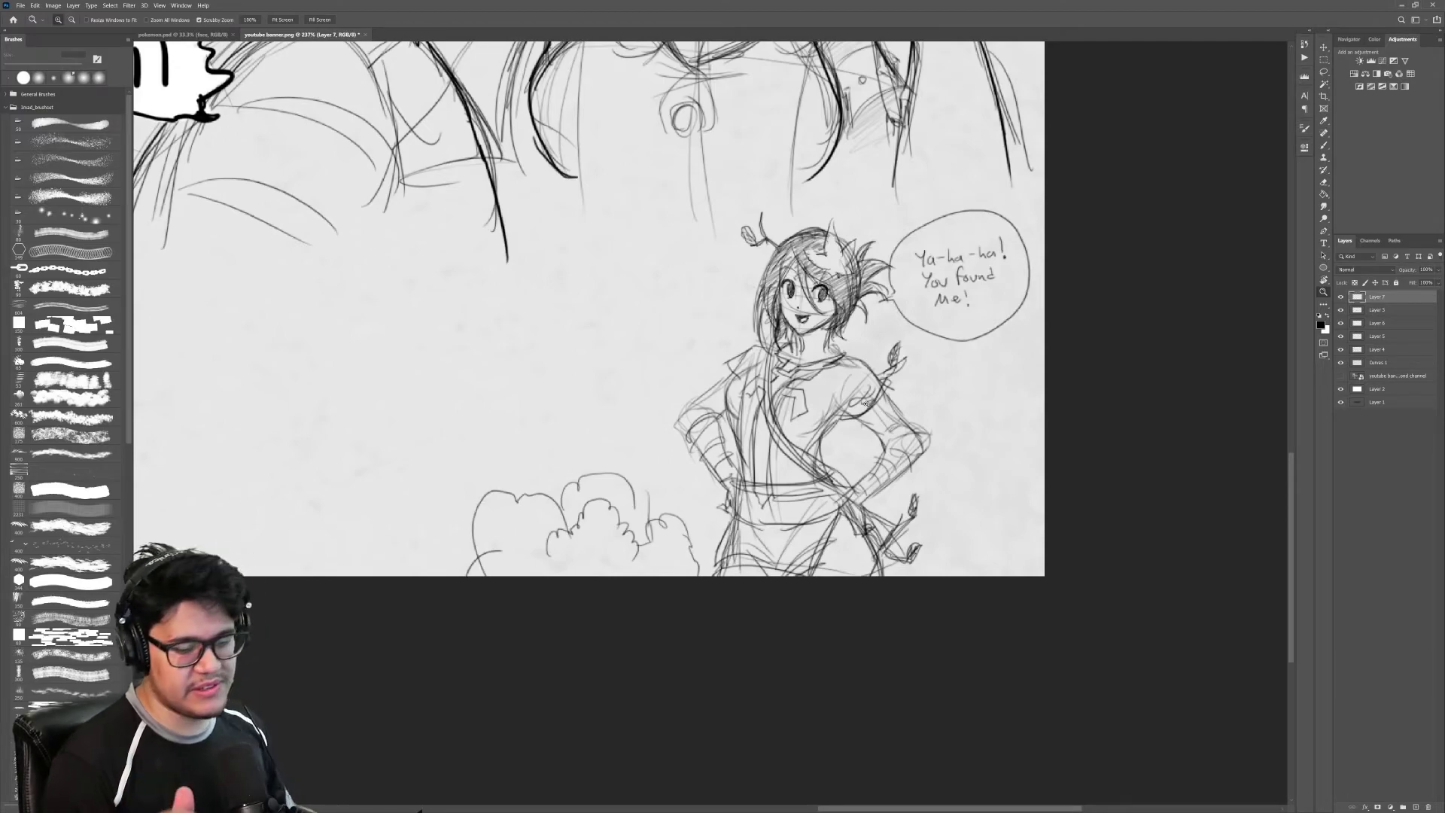
drag(794, 319, 830, 284)
key(b)
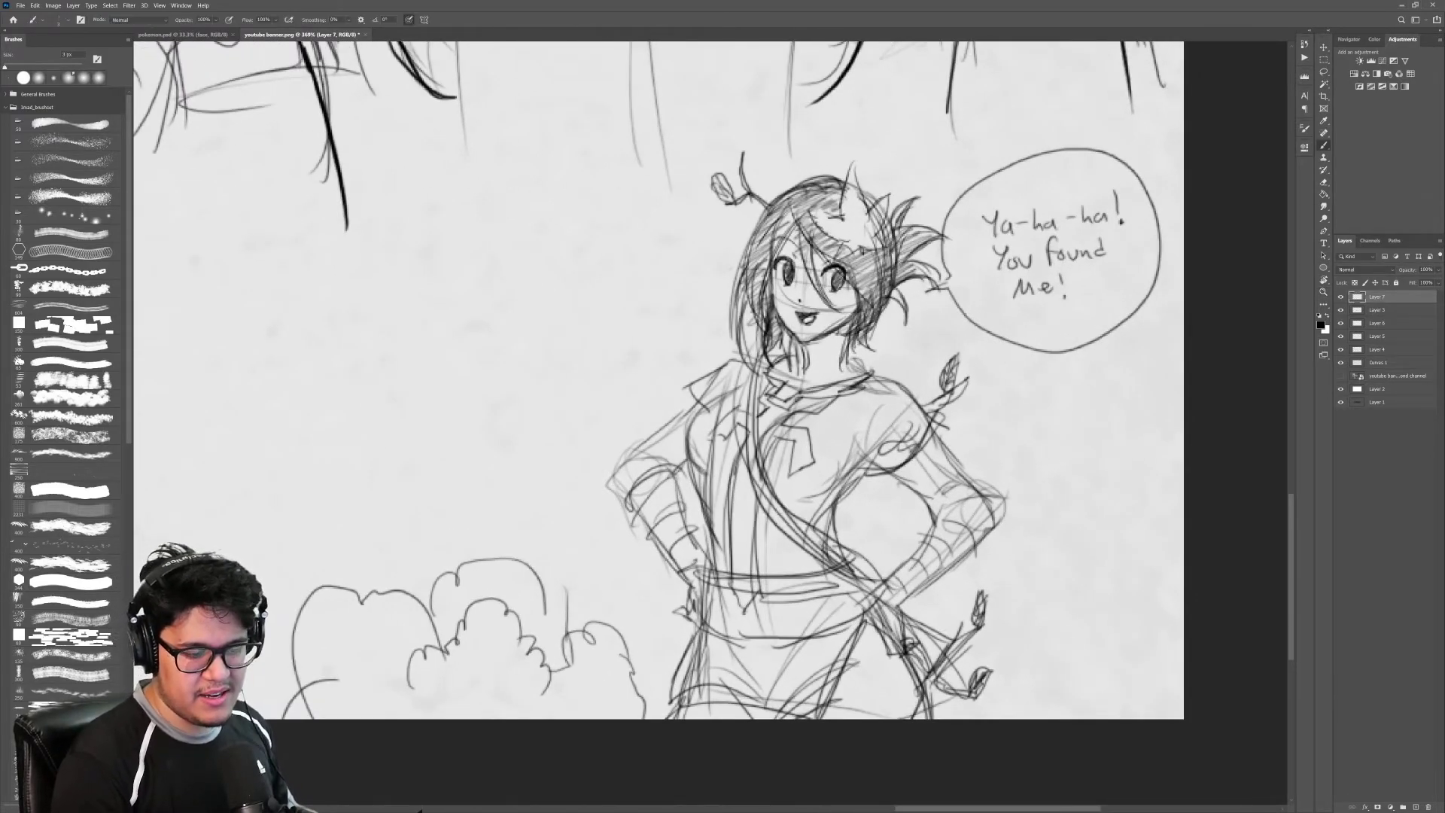
drag(775, 201, 730, 352)
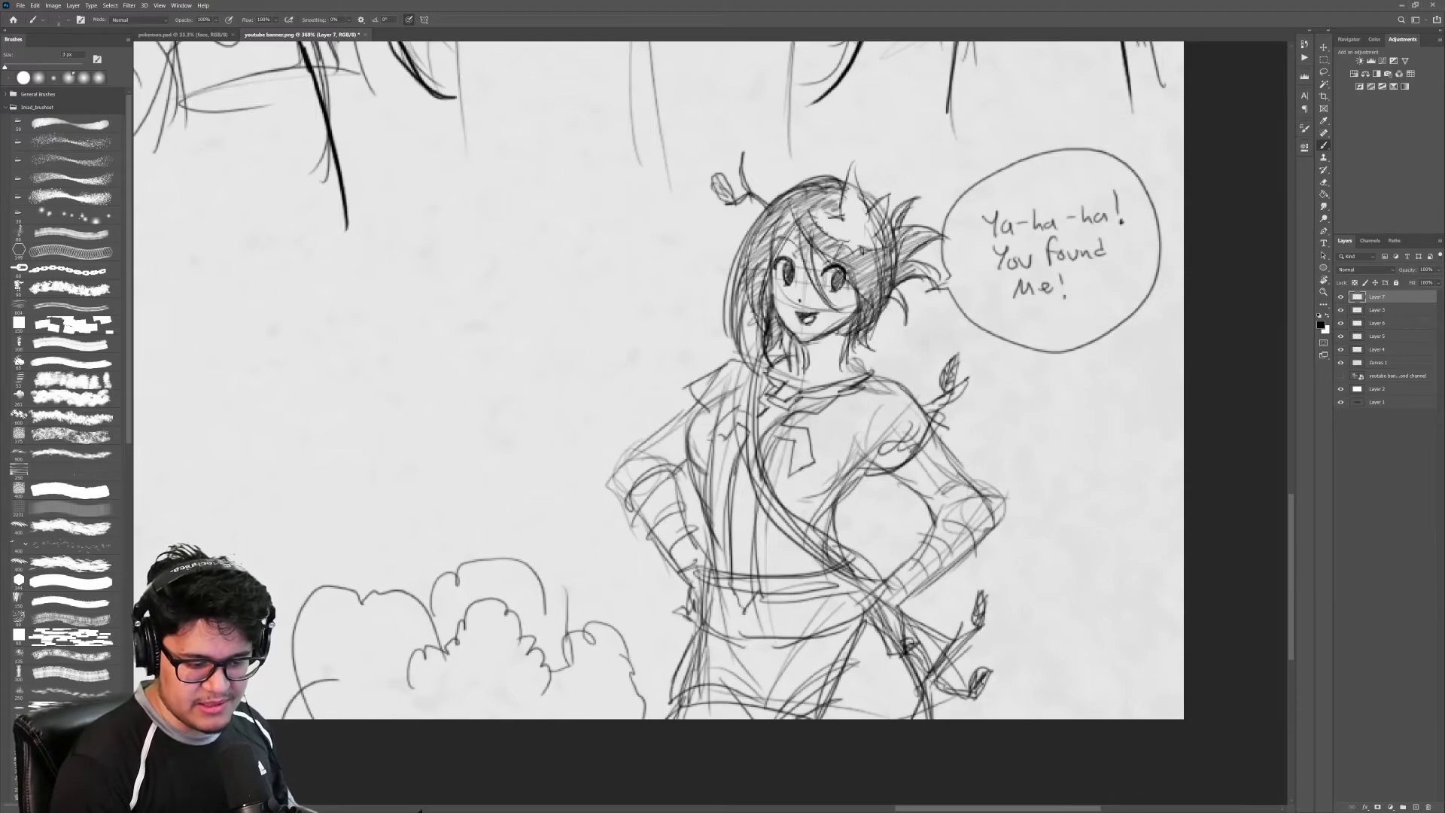
drag(759, 298, 782, 381)
drag(769, 350, 785, 398)
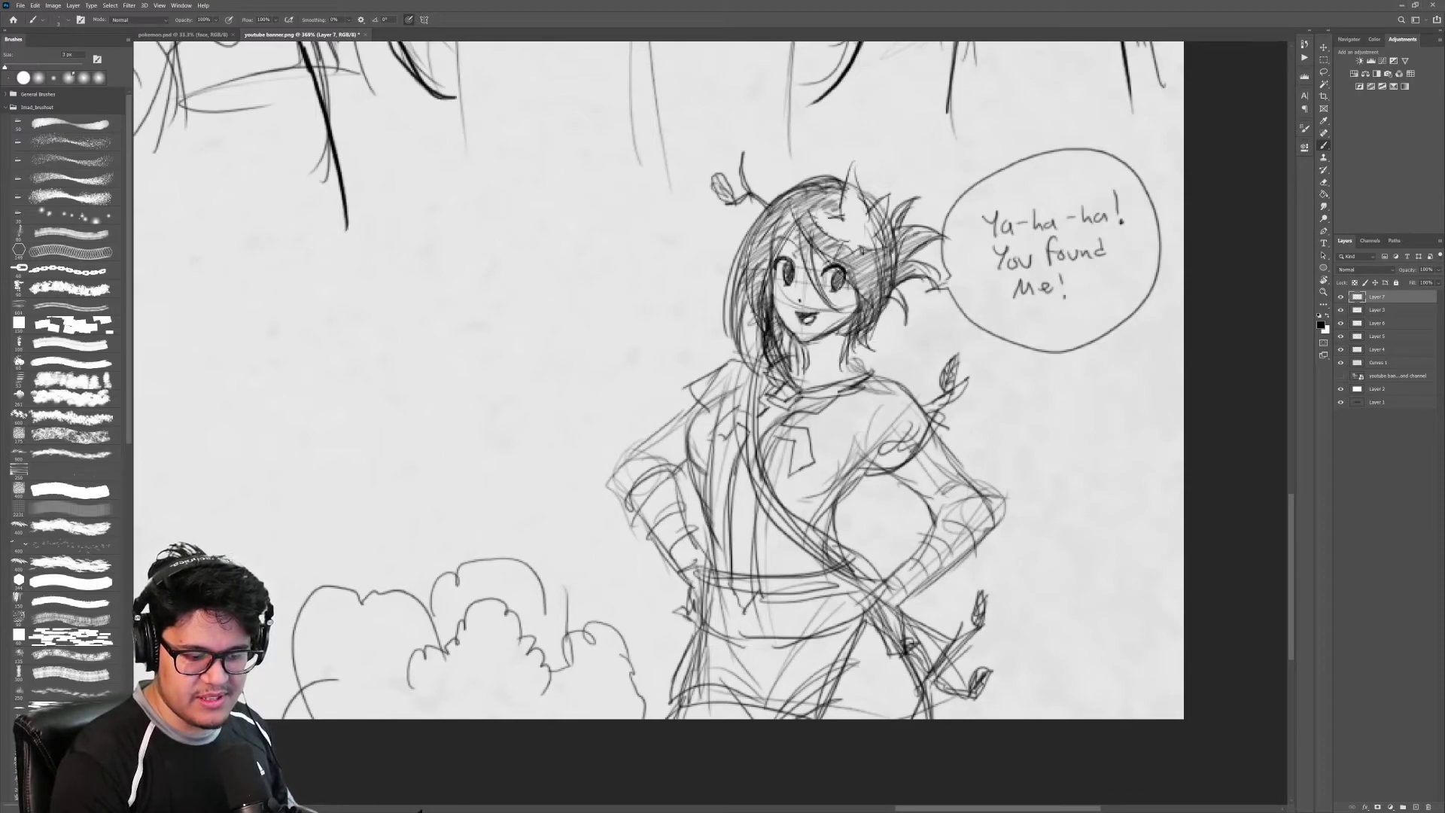
Step: Add a few more short dark strokes to the hair ends beside the small character's neck
mouse_move(854, 327)
mouse_down()
mouse_move(835, 375)
mouse_move(884, 363)
mouse_up()
key(z)
drag(1086, 281, 986, 297)
mouse_move(885, 280)
mouse_down()
mouse_move(997, 279)
mouse_move(834, 313)
mouse_move(817, 365)
mouse_up()
key(b)
mouse_move(860, 286)
mouse_down()
mouse_move(871, 352)
mouse_move(840, 334)
mouse_up()
key(z)
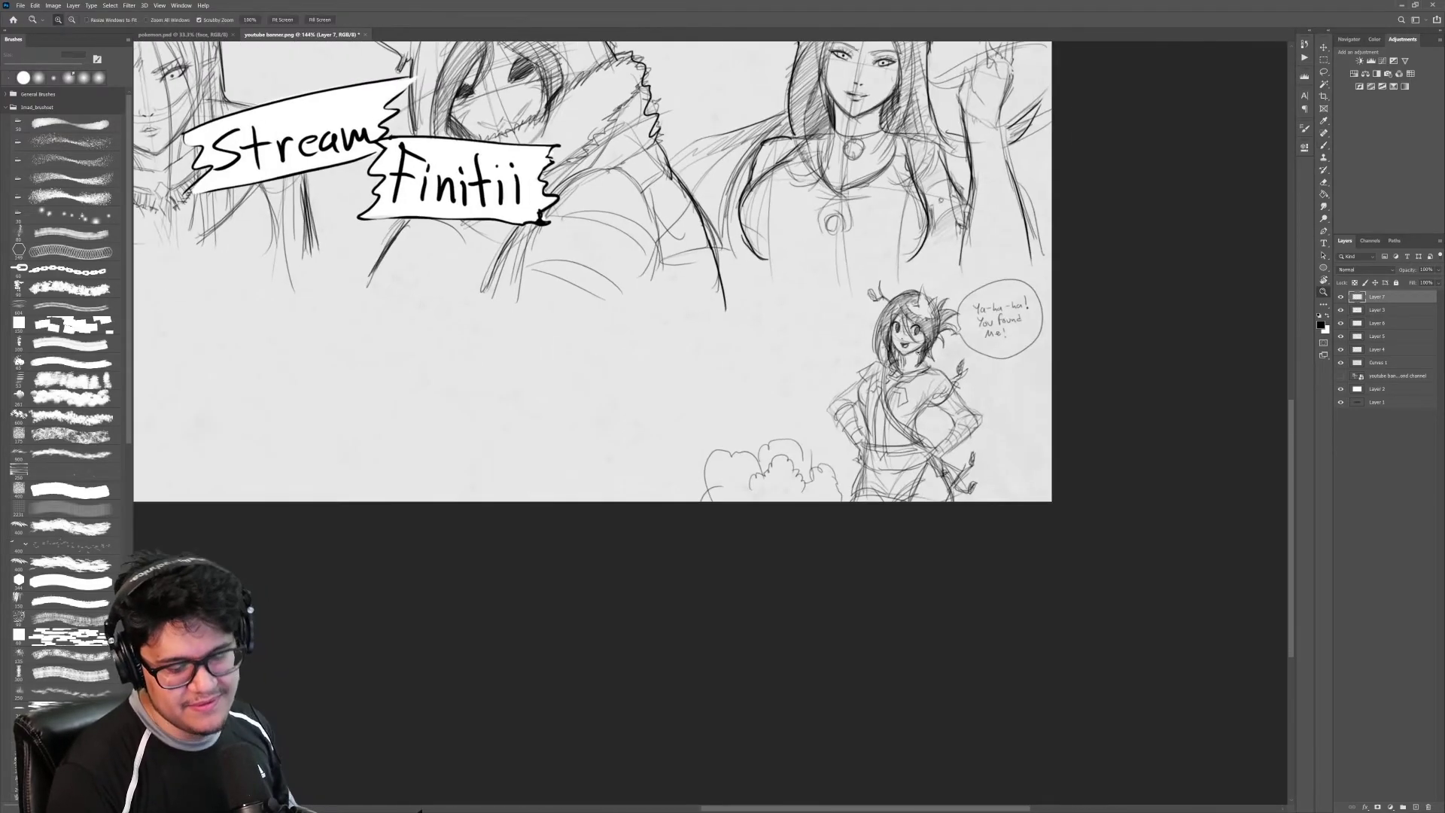
drag(948, 338, 1098, 376)
key(b)
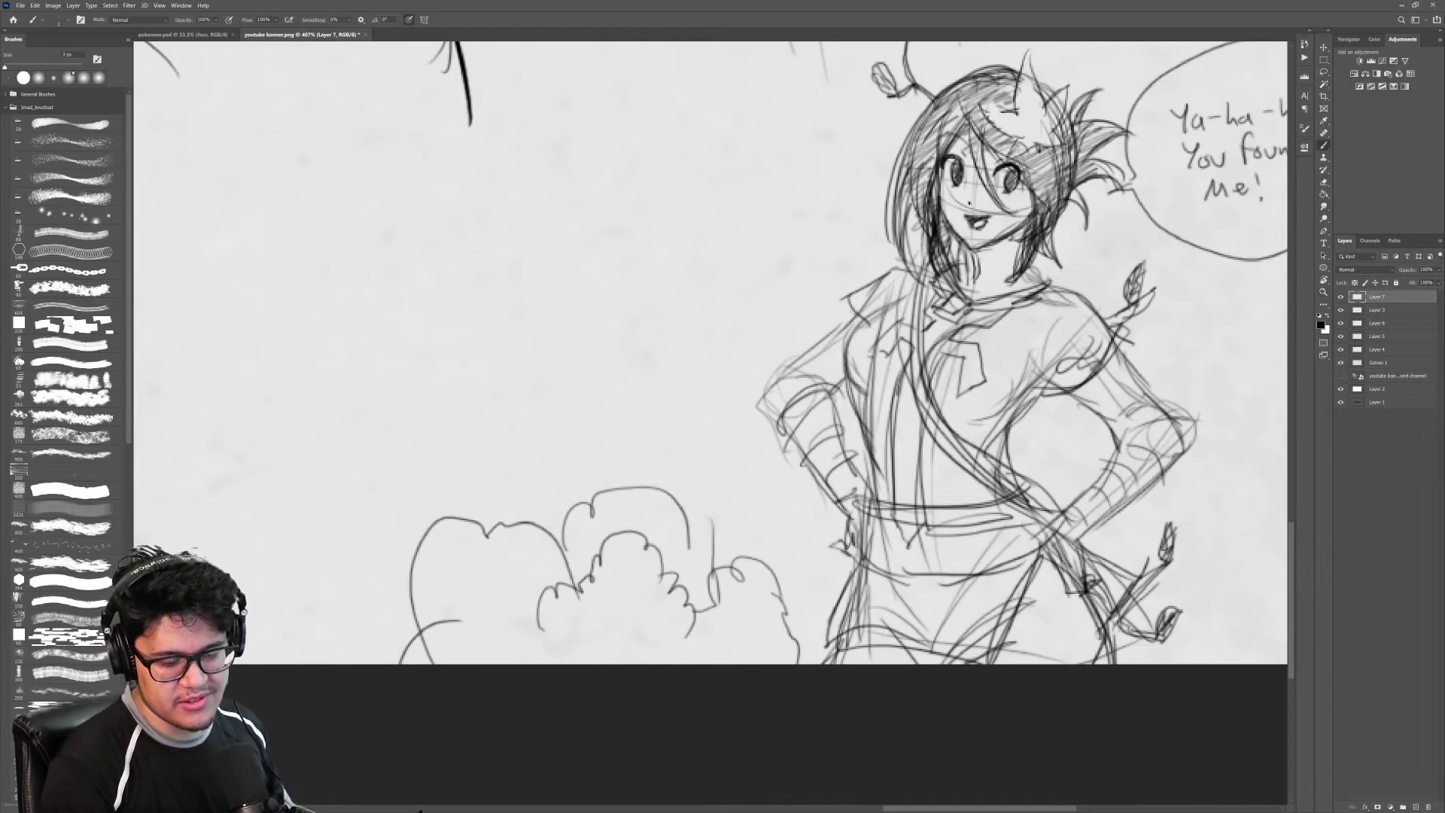
Step: Reinforce the outline of the small character's bent arm from shoulder over the elbow to the hand on the hip
mouse_move(854, 311)
mouse_down()
mouse_move(779, 386)
mouse_move(764, 432)
mouse_up()
drag(827, 385, 796, 407)
drag(862, 384, 824, 466)
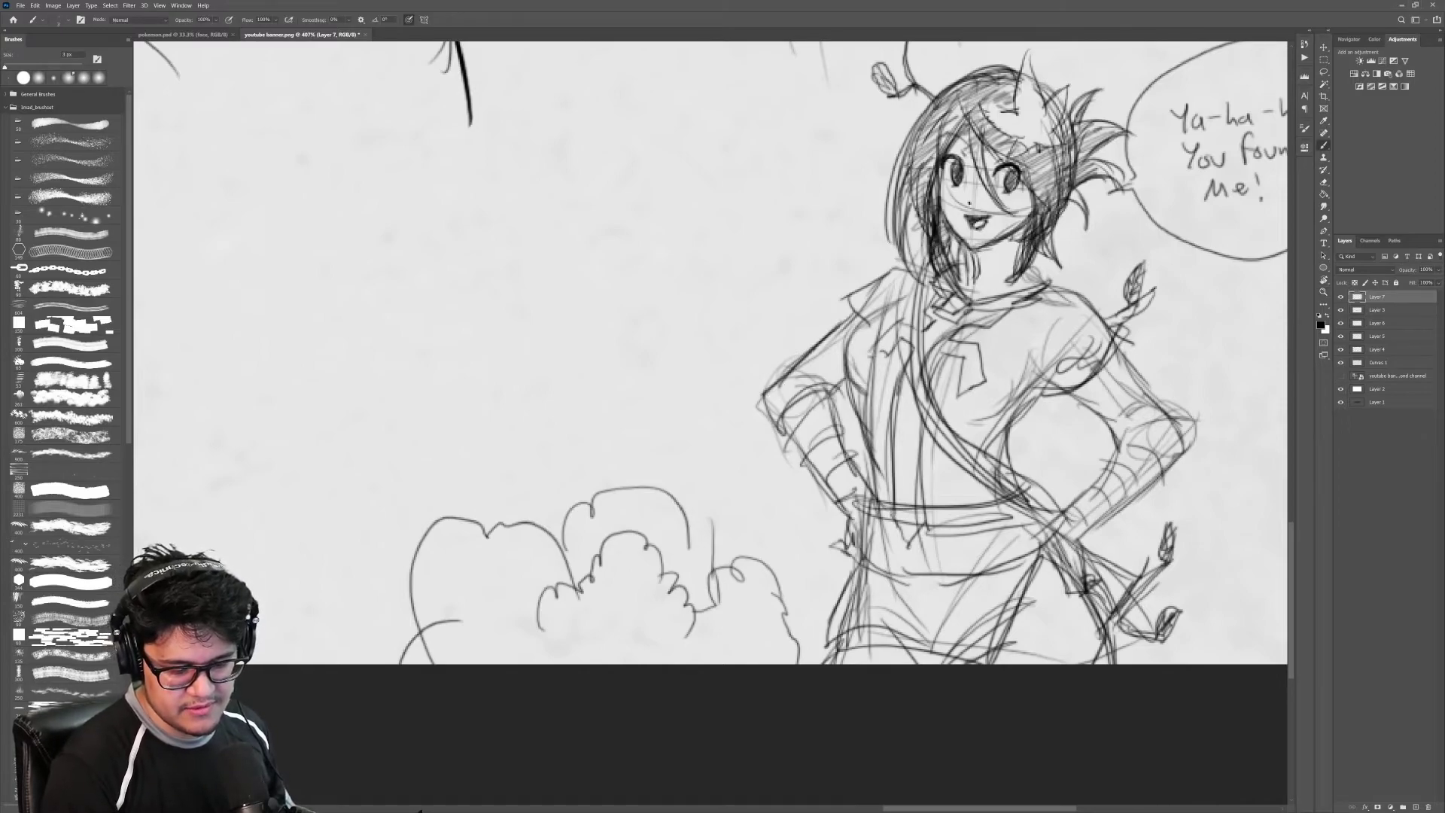
mouse_move(848, 382)
mouse_down()
mouse_move(832, 400)
mouse_move(867, 463)
mouse_up()
drag(855, 419, 865, 515)
mouse_move(940, 421)
mouse_down()
mouse_move(833, 345)
mouse_move(774, 337)
mouse_up()
drag(874, 302, 844, 334)
drag(855, 336, 835, 407)
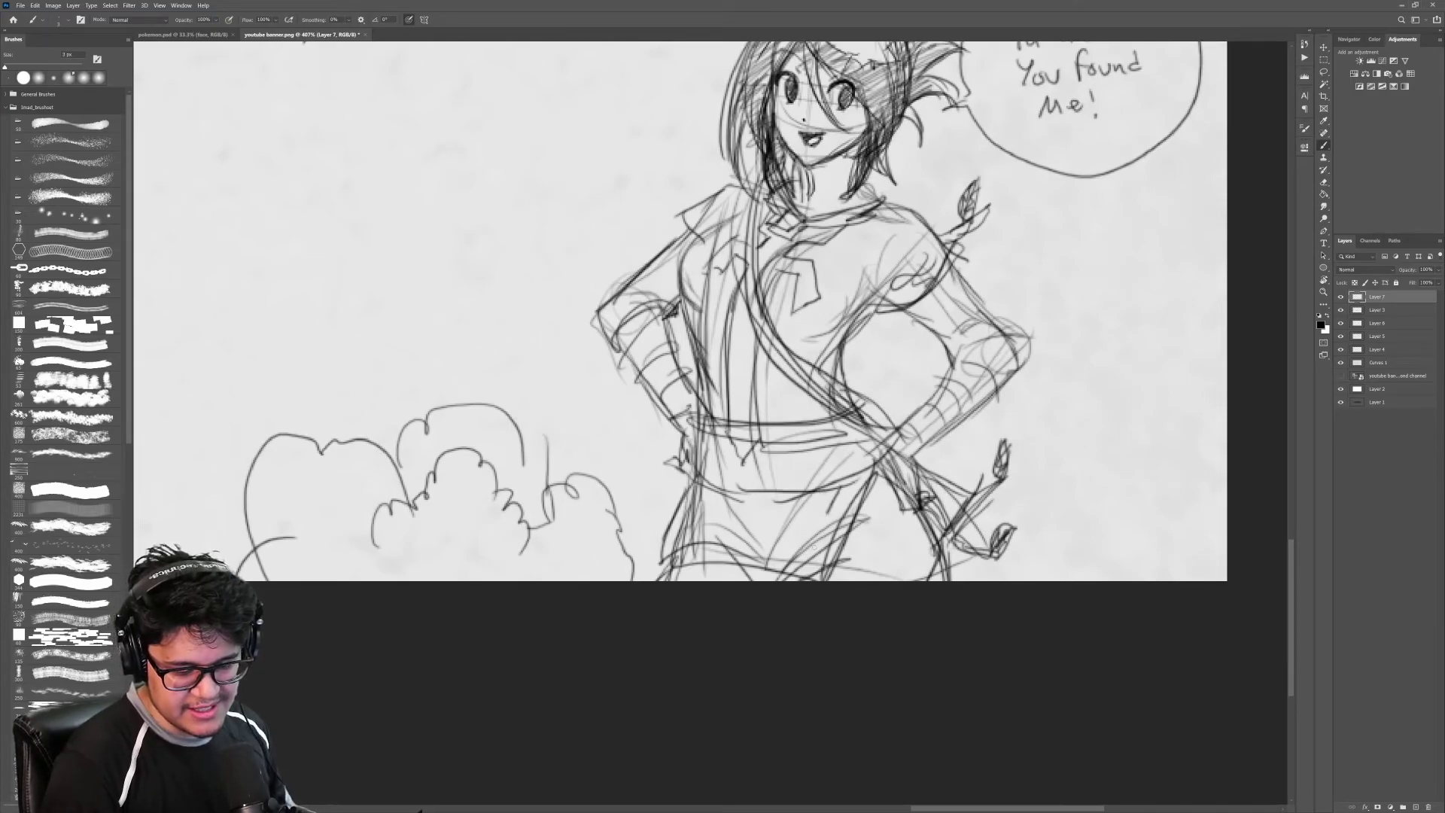
Step: Review the small character against the whole banner composition
mouse_move(828, 513)
mouse_down()
mouse_move(798, 572)
mouse_move(680, 539)
mouse_move(700, 485)
mouse_up()
key(z)
drag(827, 452, 722, 450)
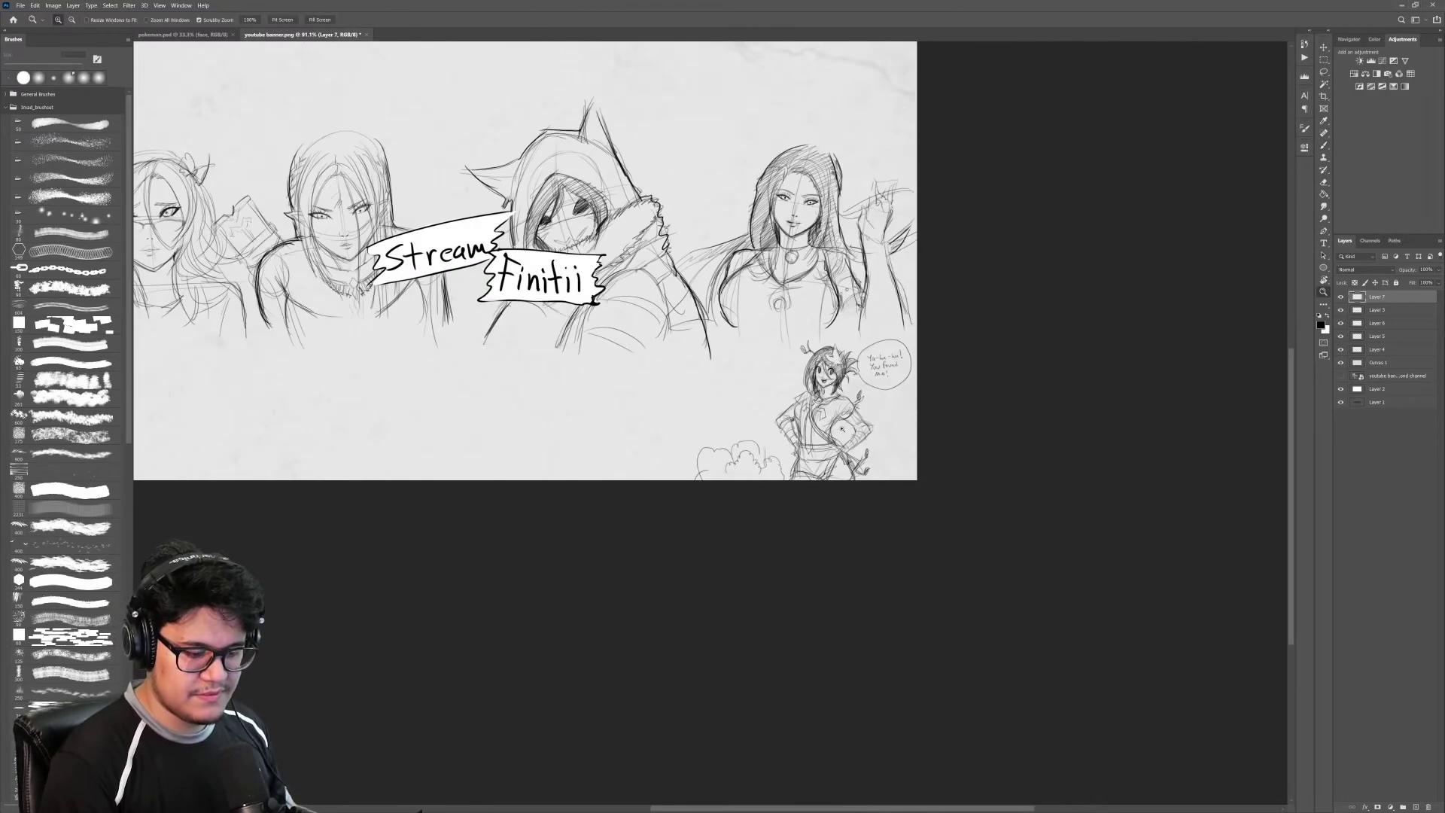
mouse_move(866, 429)
mouse_down()
mouse_move(806, 429)
mouse_move(873, 428)
mouse_up()
drag(653, 429, 807, 518)
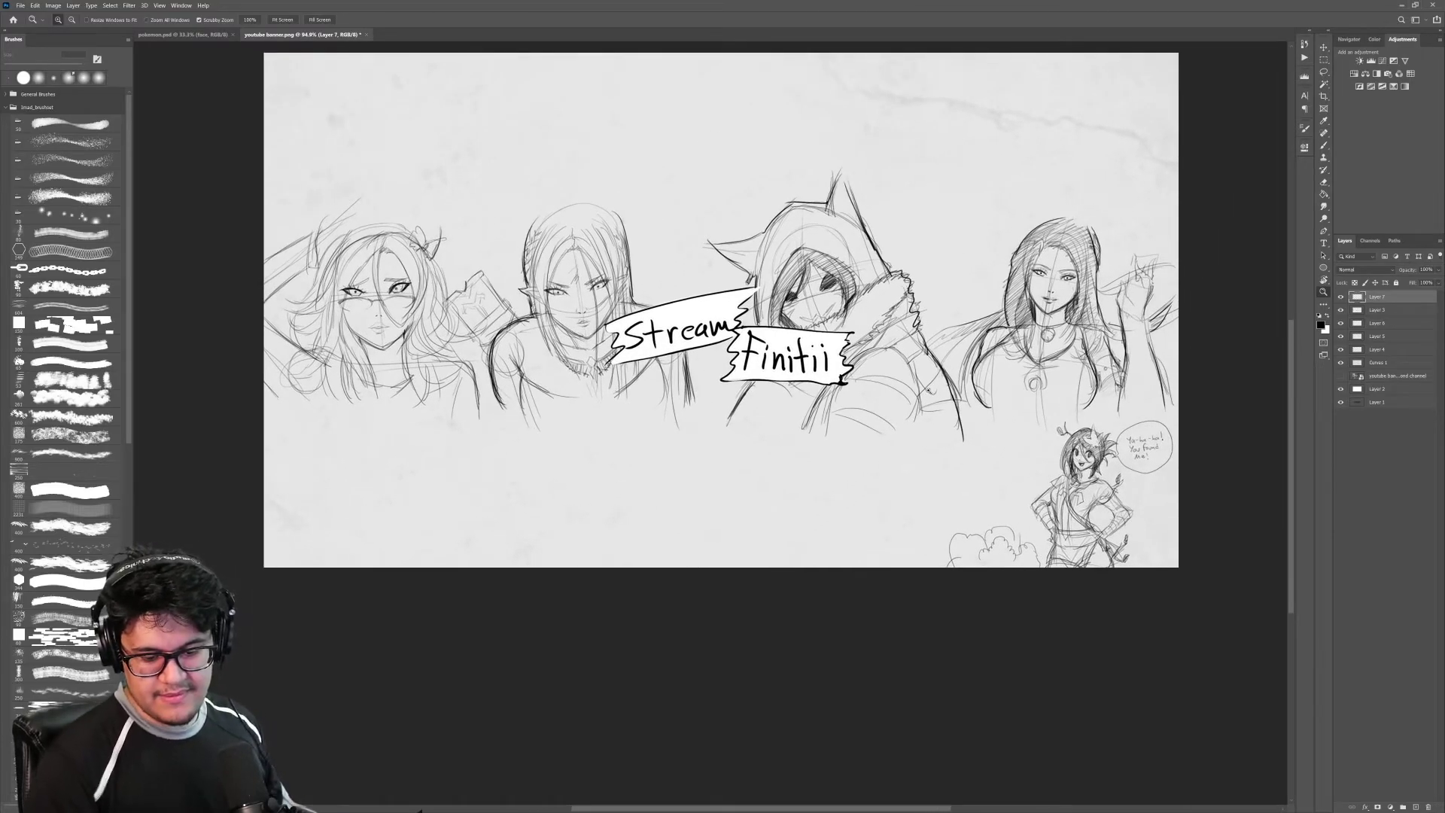
drag(1075, 492, 602, 460)
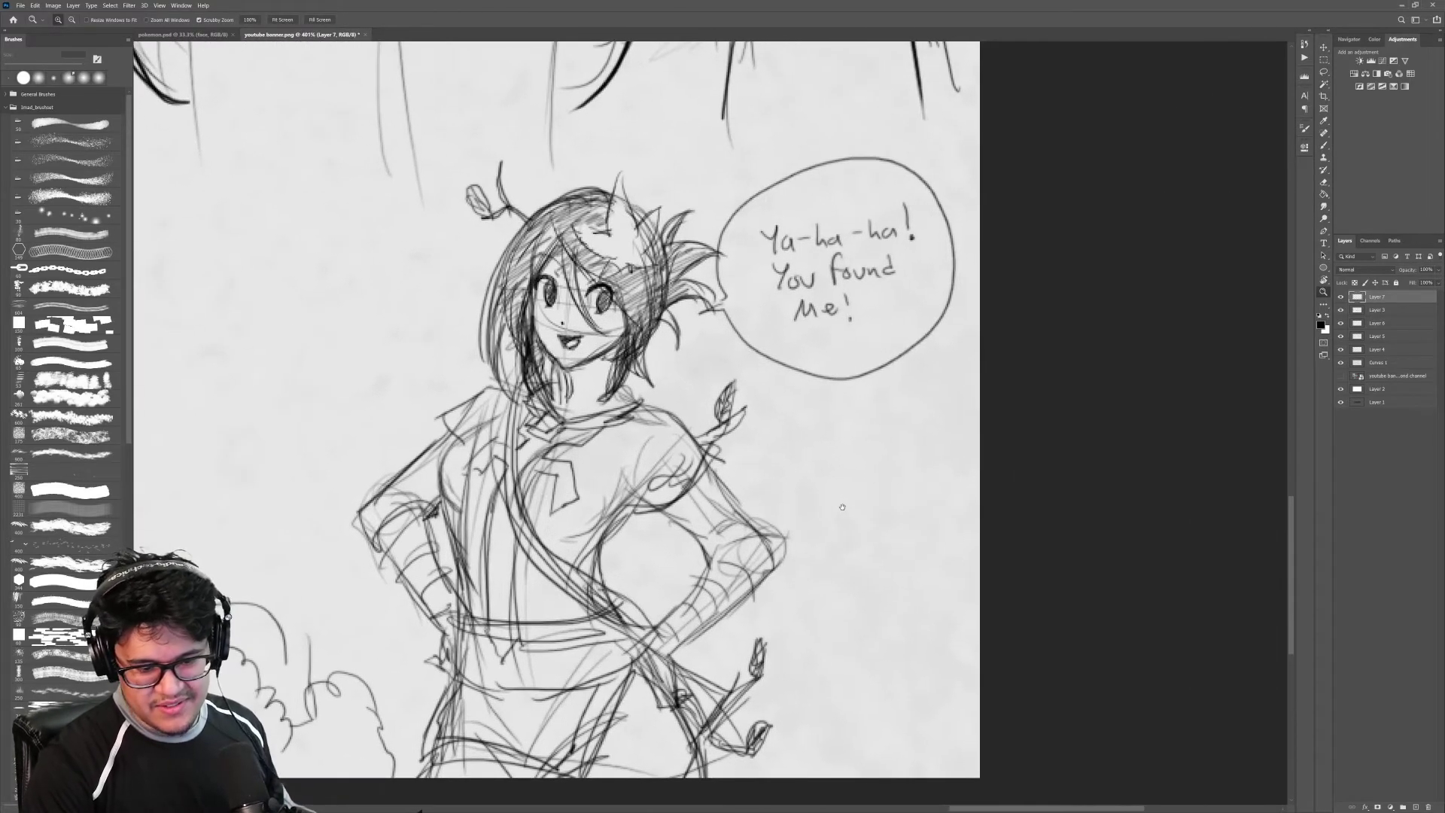
drag(813, 498, 836, 481)
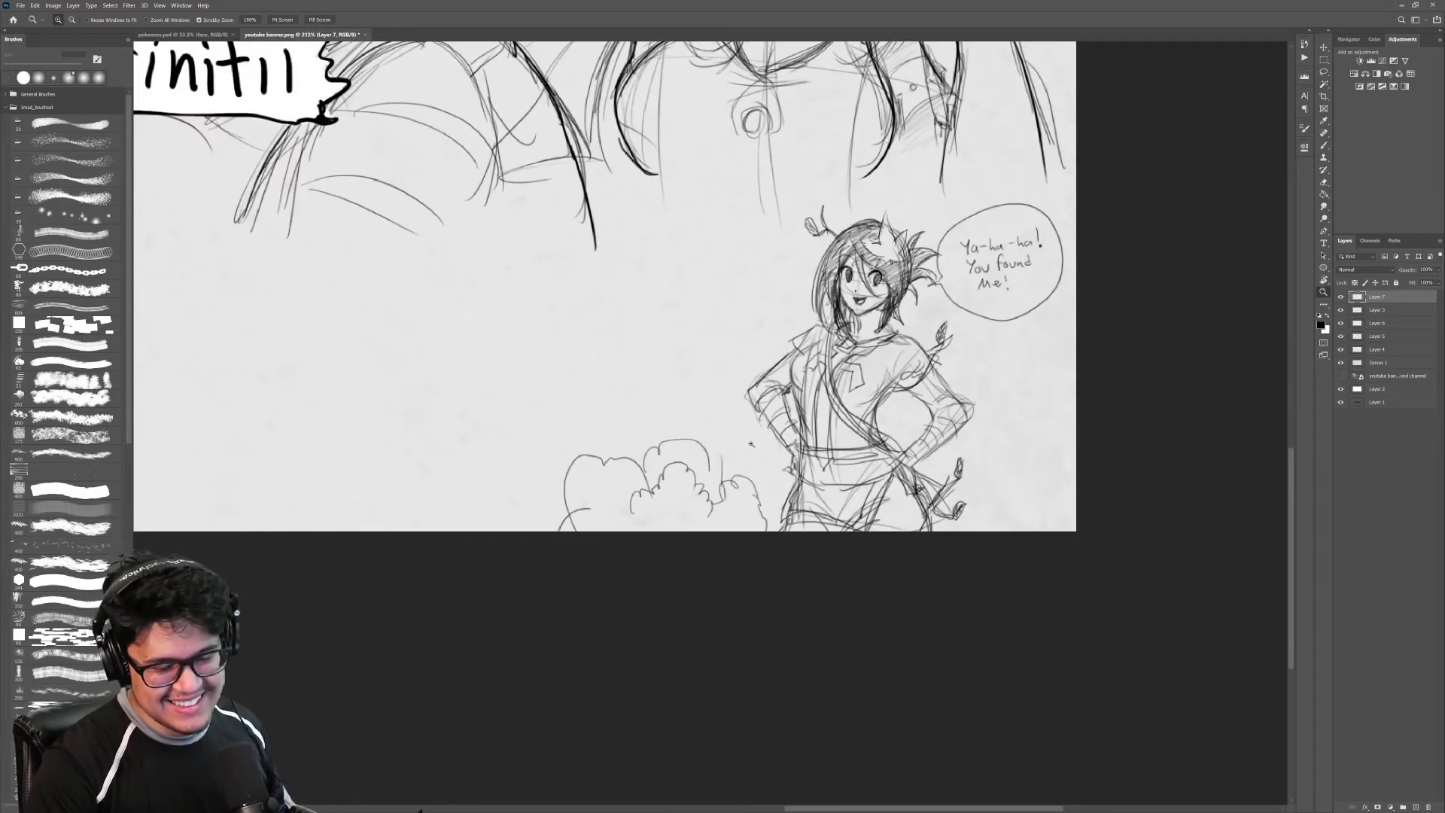
Step: Sketch a box with a sun-like emblem and a curved segmented piece at its corner beside the small character
mouse_move(751, 444)
mouse_down()
mouse_move(993, 410)
mouse_move(978, 389)
mouse_move(935, 414)
mouse_move(994, 398)
mouse_move(990, 480)
mouse_up()
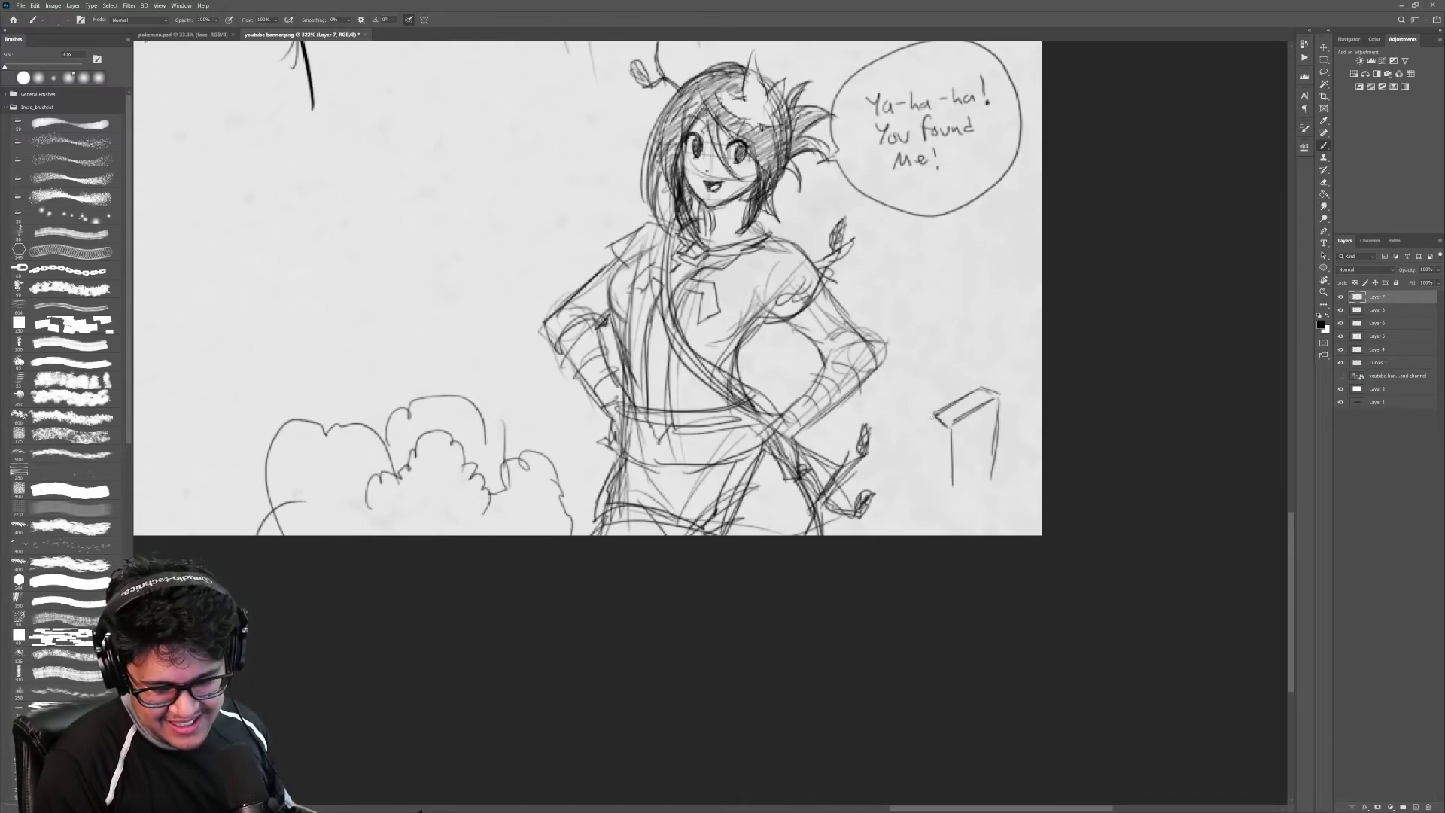
drag(933, 413, 933, 476)
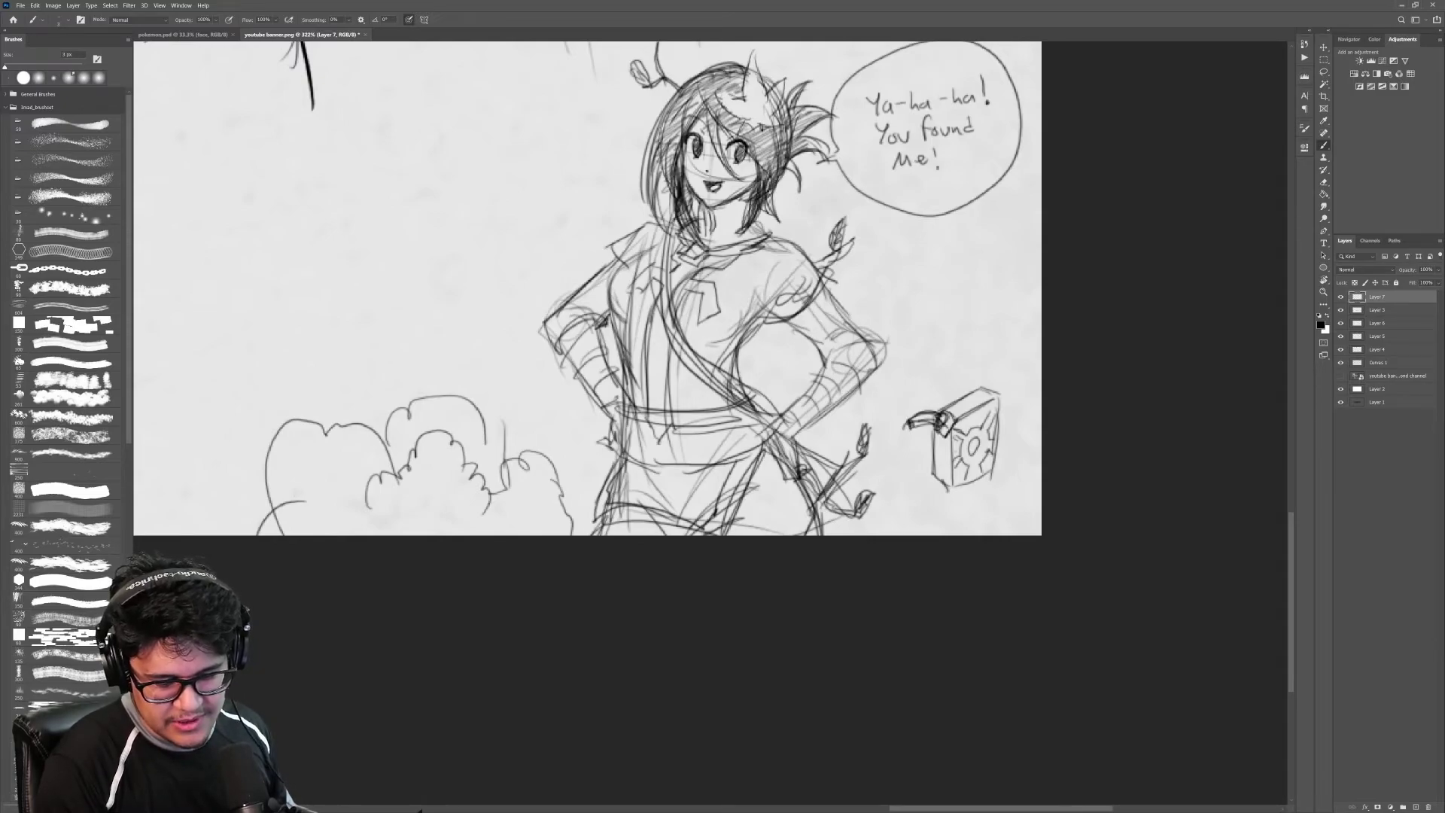
drag(1046, 453, 1001, 423)
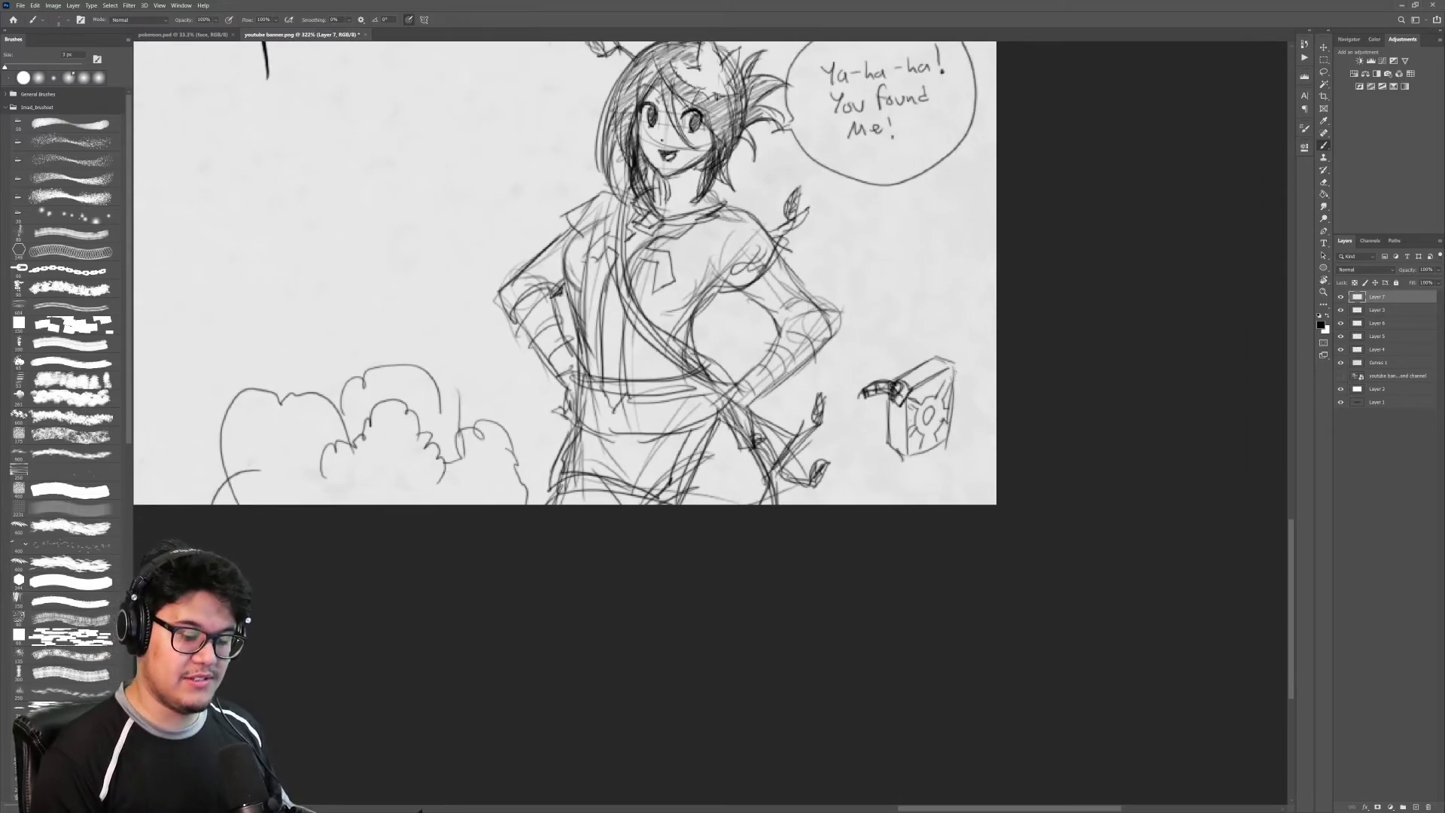
mouse_move(960, 370)
mouse_down()
mouse_move(964, 447)
mouse_move(970, 377)
mouse_move(937, 381)
mouse_move(933, 352)
mouse_up()
key(z)
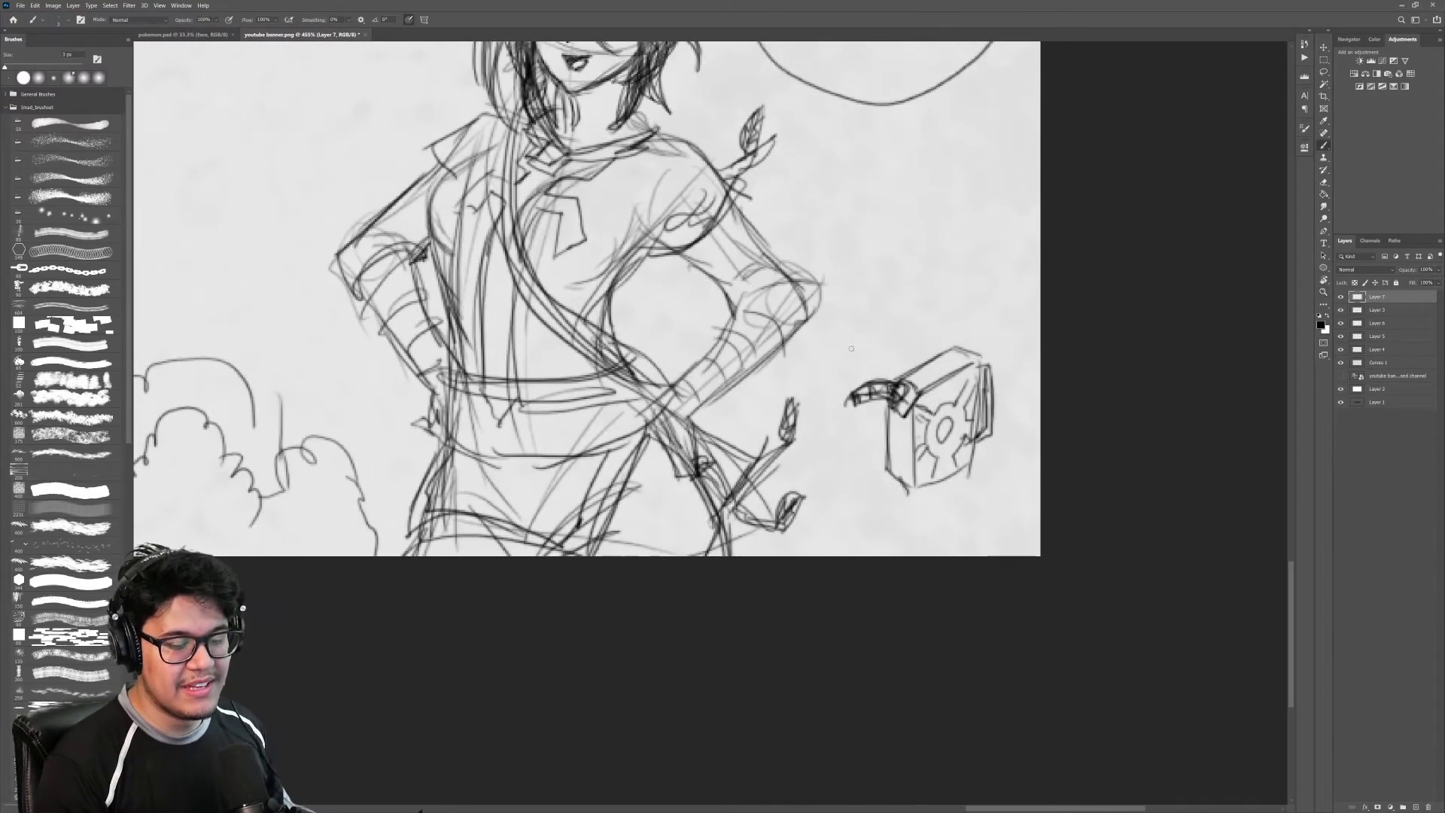
key(b)
Step: Sketch a horizontal cylinder and a small short bar floating just above the emblem box
mouse_move(843, 351)
mouse_down()
mouse_move(970, 366)
mouse_move(1020, 331)
mouse_move(1017, 293)
mouse_move(897, 302)
mouse_move(893, 339)
mouse_move(905, 307)
mouse_up()
key(z)
key(b)
drag(905, 307, 1009, 299)
drag(904, 336, 998, 329)
Step: Sketch a rectangular sign on a post behind the bushes and letter it "NO ARSON"
key(z)
mouse_move(1032, 335)
mouse_down()
mouse_move(966, 355)
mouse_move(1010, 356)
mouse_move(1117, 498)
mouse_up()
key(b)
mouse_move(675, 440)
mouse_down()
mouse_move(669, 497)
mouse_move(714, 414)
mouse_up()
drag(703, 380, 703, 425)
drag(701, 339, 705, 420)
mouse_move(648, 345)
mouse_down()
mouse_move(706, 339)
mouse_move(649, 442)
mouse_up()
drag(677, 350, 676, 352)
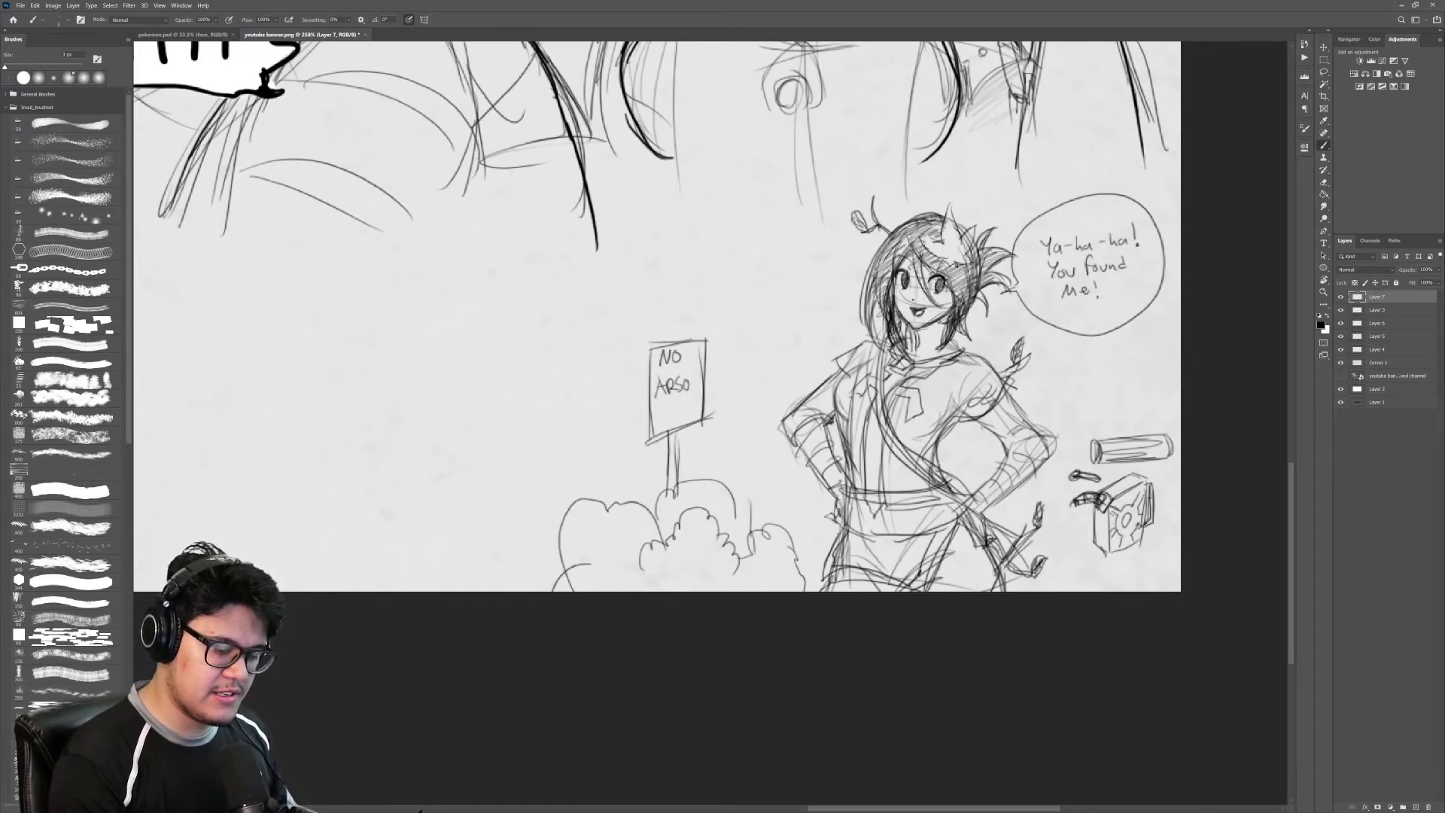
Step: Draw light horizontal ground lines beneath the emblem box and behind the small character towards the bushes
mouse_move(1056, 614)
mouse_down()
mouse_move(937, 590)
mouse_move(1079, 496)
mouse_up()
drag(985, 500, 1111, 486)
drag(986, 480, 1053, 474)
mouse_move(983, 467)
mouse_down()
mouse_move(1037, 465)
mouse_move(907, 440)
mouse_up()
drag(769, 439, 707, 437)
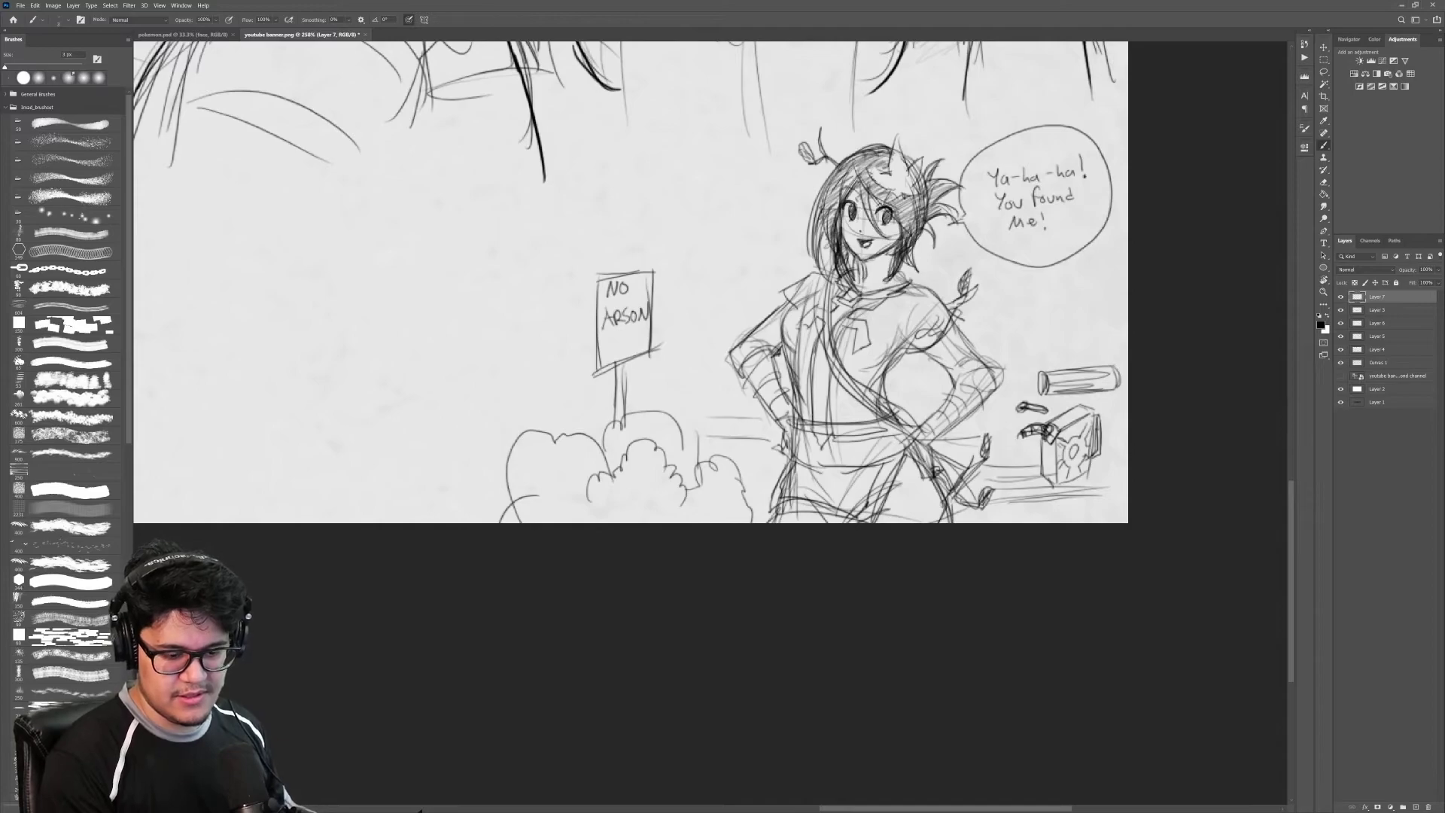
drag(962, 425, 1042, 422)
mouse_move(988, 393)
mouse_down()
mouse_move(1029, 395)
mouse_move(983, 400)
mouse_up()
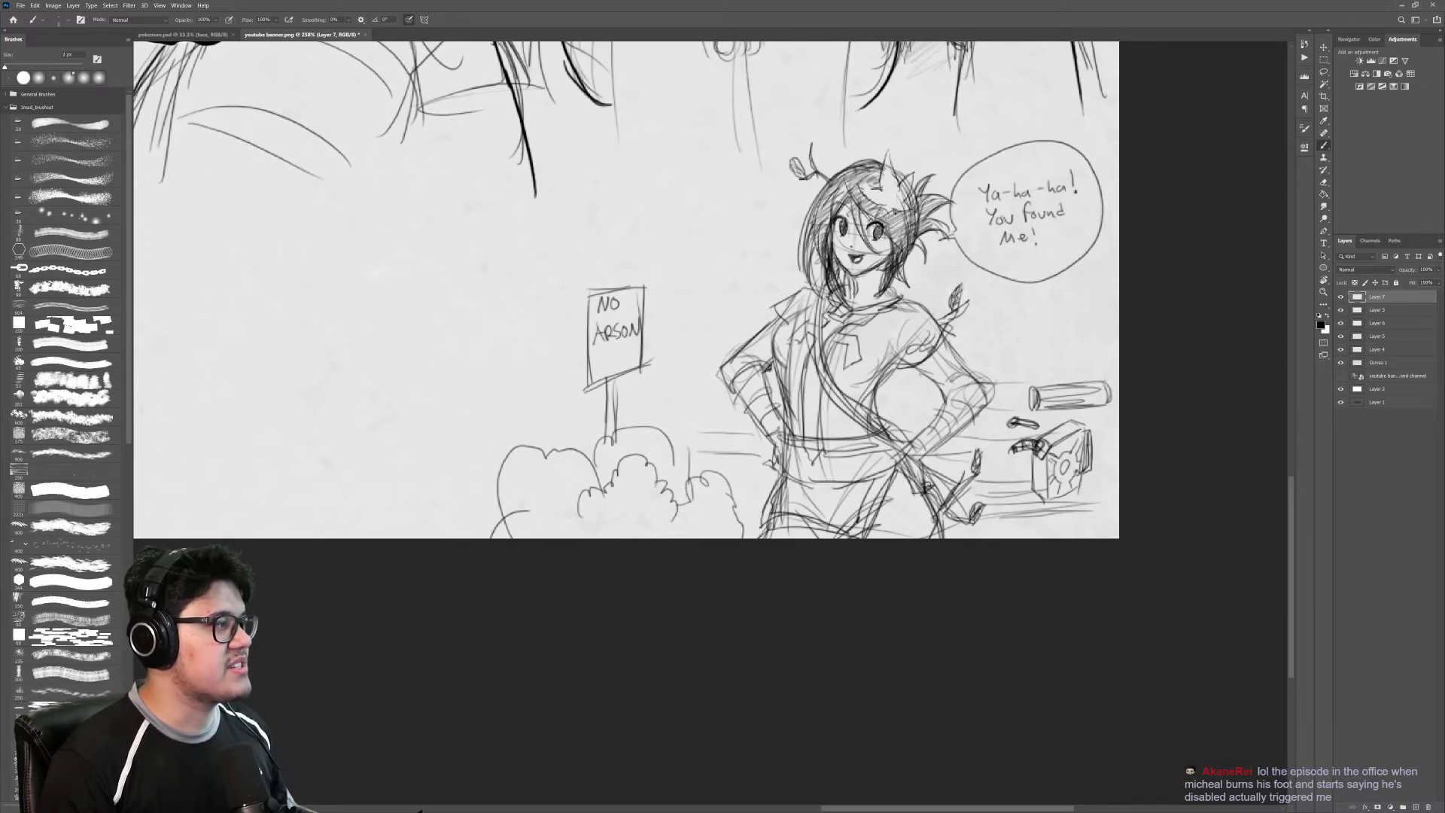
Step: Add a ground curve behind the bushes and sketch a thick curling vine rising from the outermost bush
mouse_move(708, 436)
mouse_down()
mouse_move(746, 400)
mouse_move(676, 386)
mouse_up()
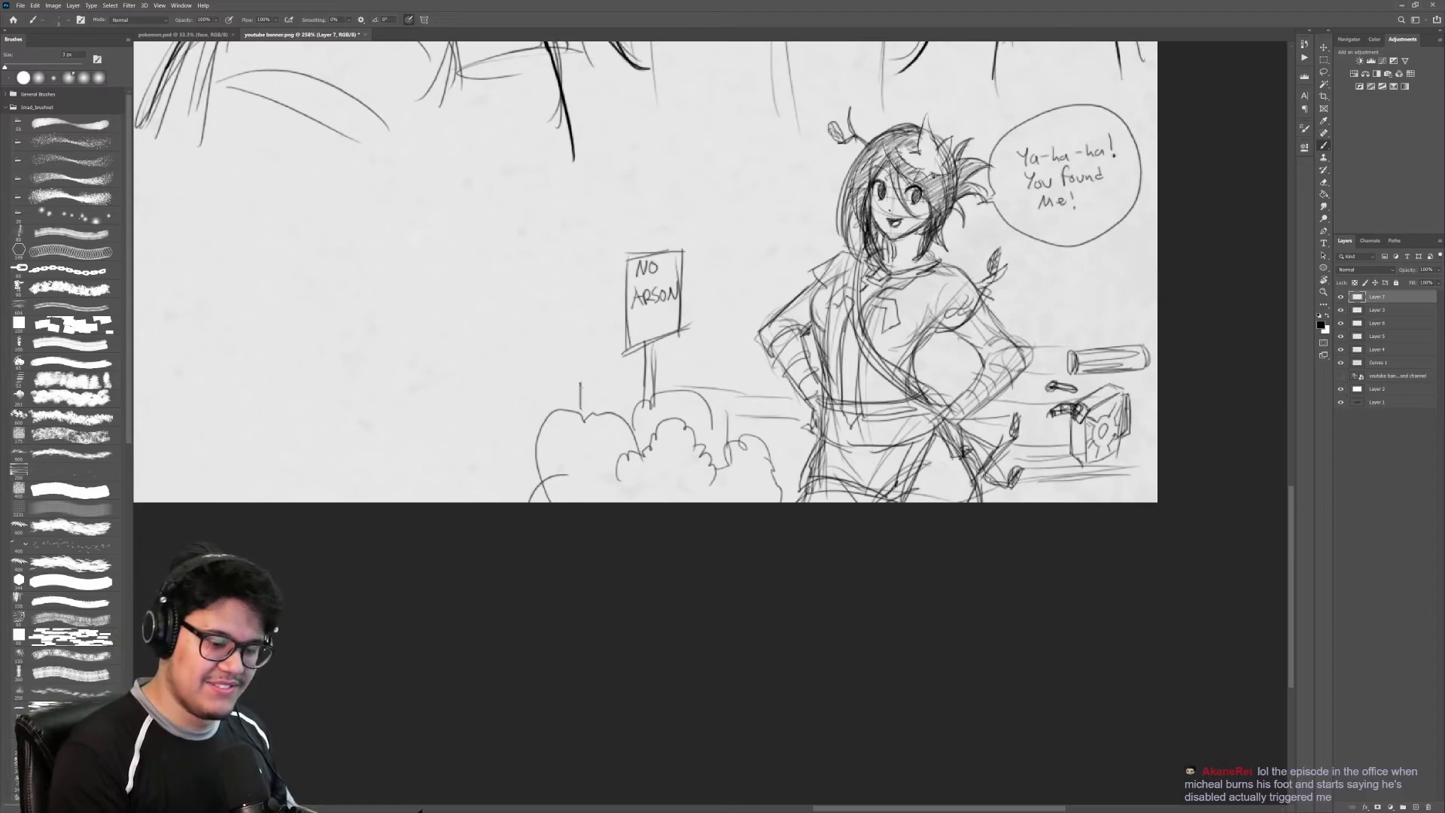
mouse_move(578, 412)
mouse_down()
mouse_move(539, 359)
mouse_move(580, 412)
mouse_up()
drag(550, 354, 540, 310)
mouse_move(557, 368)
mouse_down()
mouse_move(527, 381)
mouse_move(518, 319)
mouse_move(463, 267)
mouse_up()
Step: Sketch a corner bush, foliage outlines behind the cylinder, and short background lines inside the gap of the bent arm
drag(1101, 500, 1157, 462)
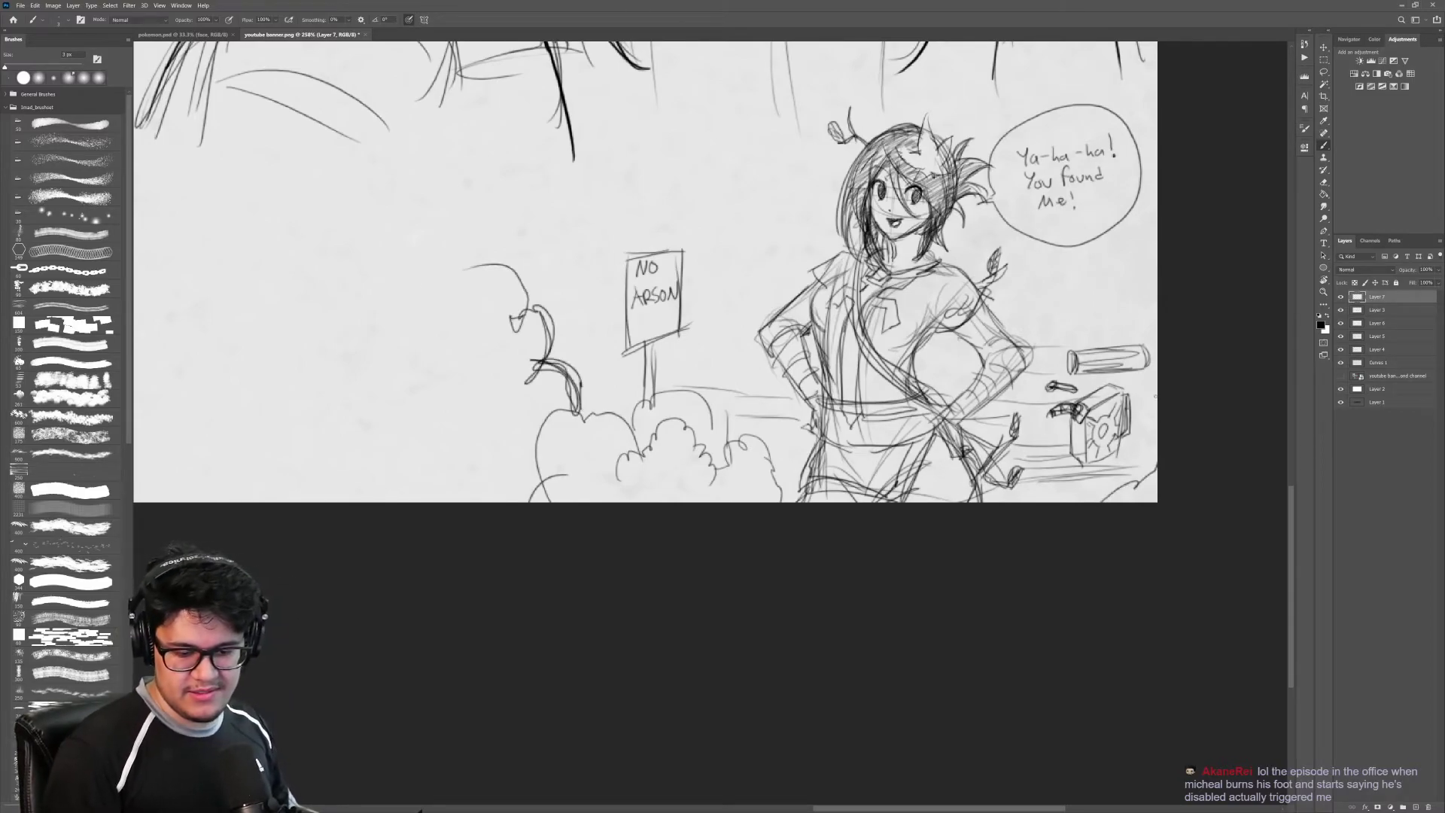
drag(1126, 383, 1150, 378)
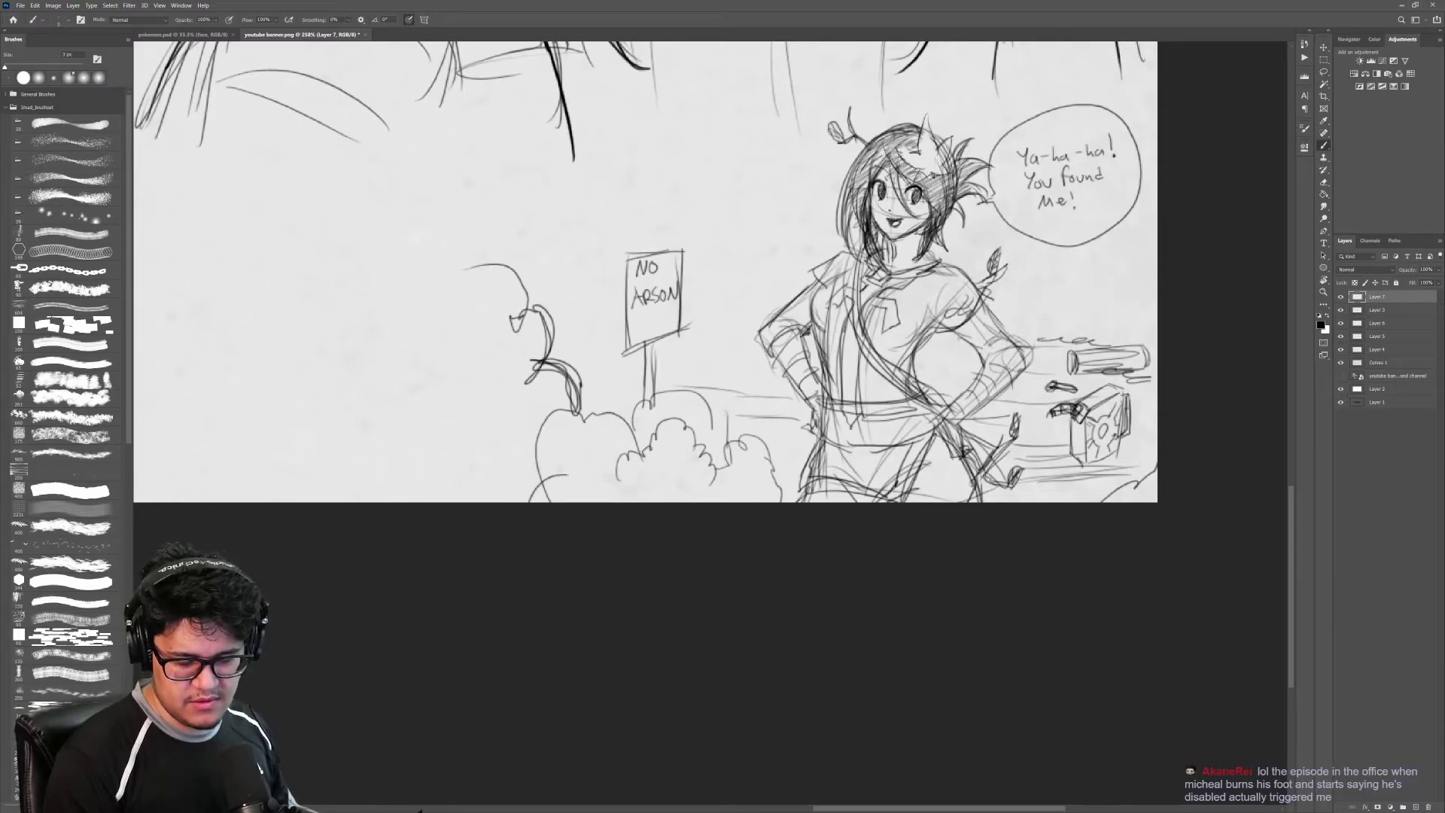
mouse_move(1070, 329)
mouse_down()
mouse_move(1142, 300)
mouse_move(1156, 255)
mouse_up()
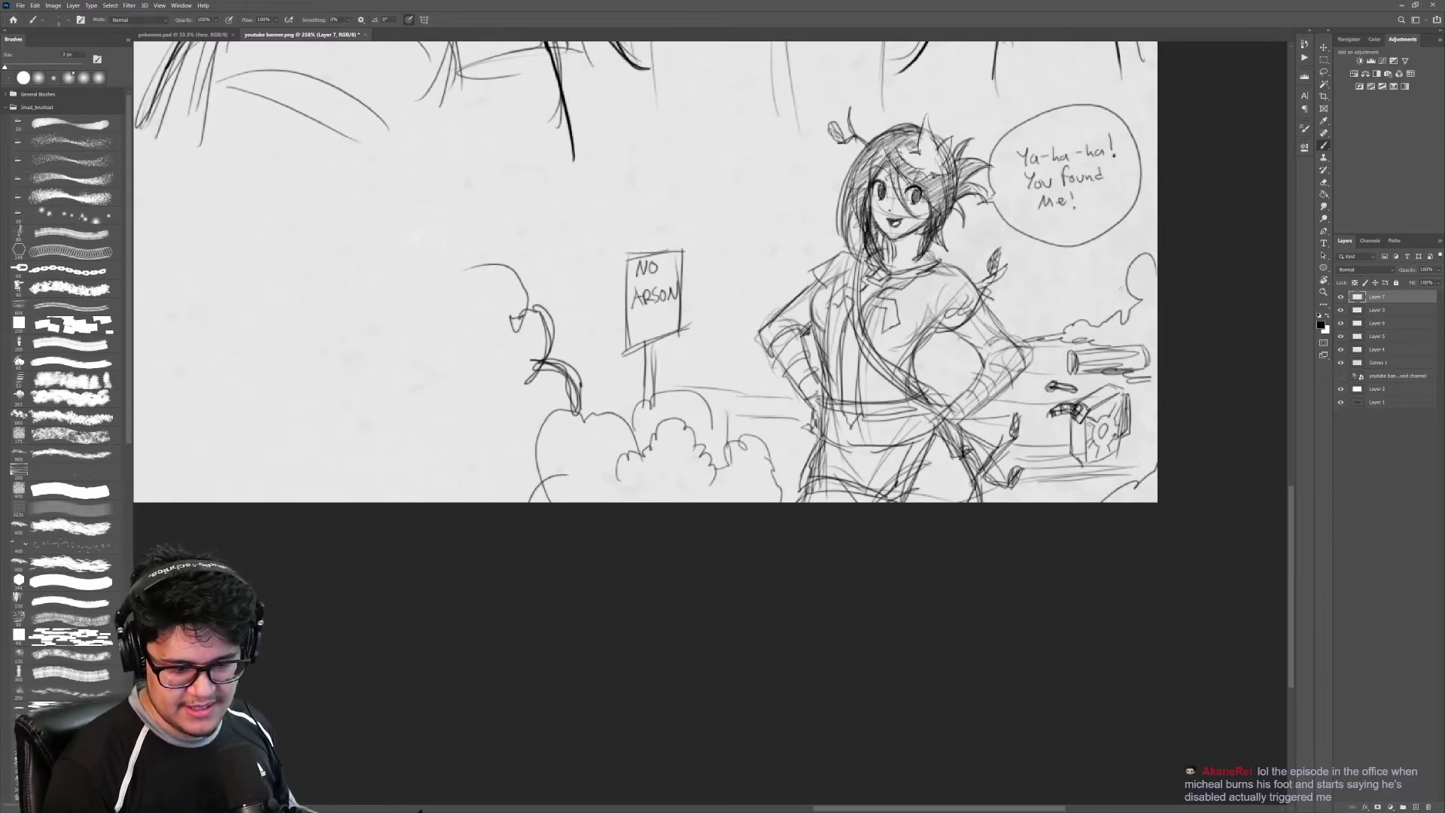
drag(915, 358, 946, 365)
drag(917, 368, 950, 374)
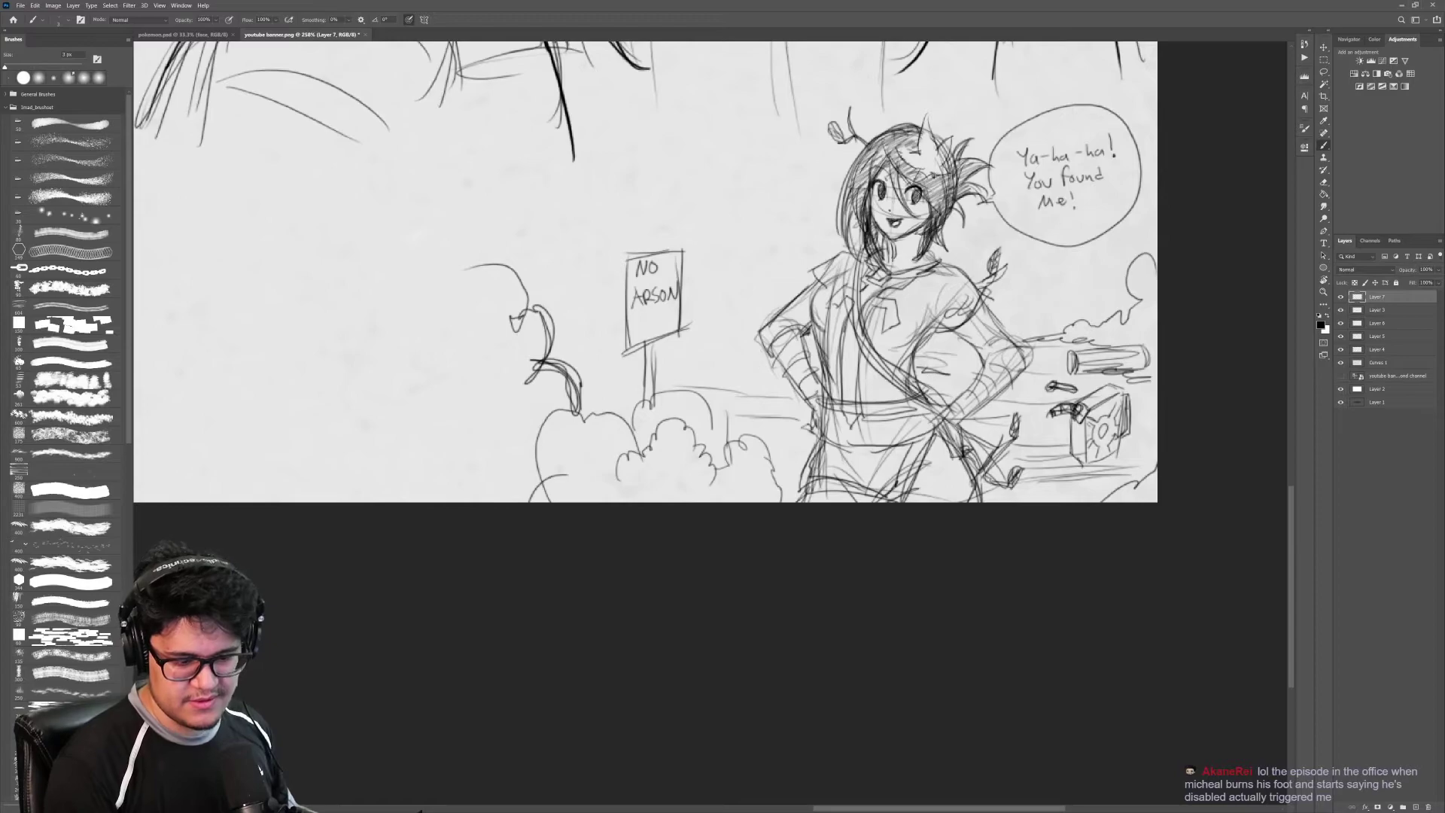
Step: Outline rounded background foliage on both sides of the NO ARSON sign and add ground lines behind the bushes
drag(734, 336, 756, 353)
drag(705, 269, 745, 312)
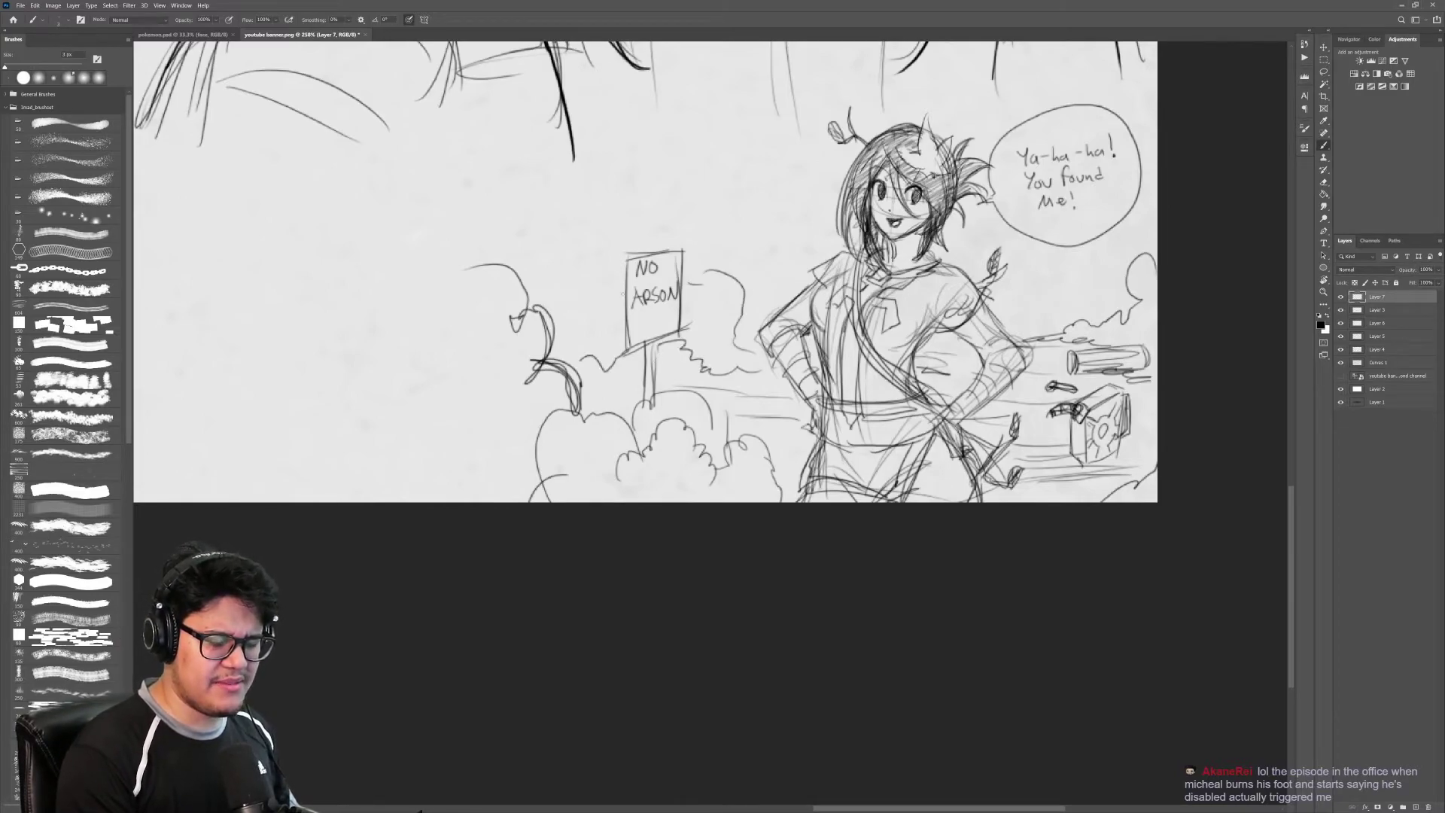
drag(615, 294, 561, 266)
drag(911, 421, 835, 421)
drag(825, 409, 899, 409)
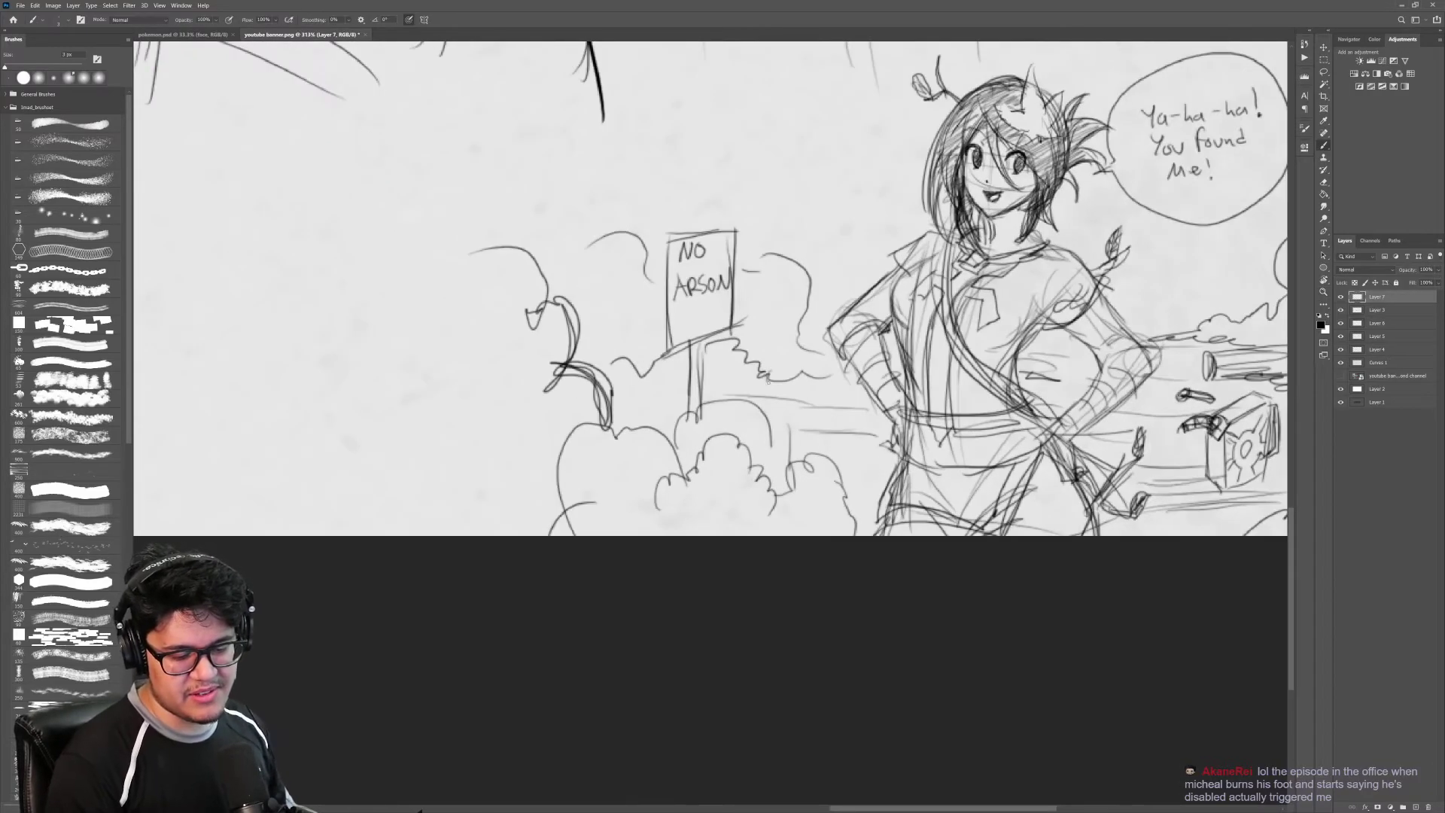
drag(728, 394, 704, 391)
drag(667, 400, 627, 404)
Step: Draw a second forked twig on the small character's head, on the ponytail side
key(z)
drag(752, 406, 677, 406)
drag(874, 410, 978, 398)
drag(916, 286, 985, 287)
key(b)
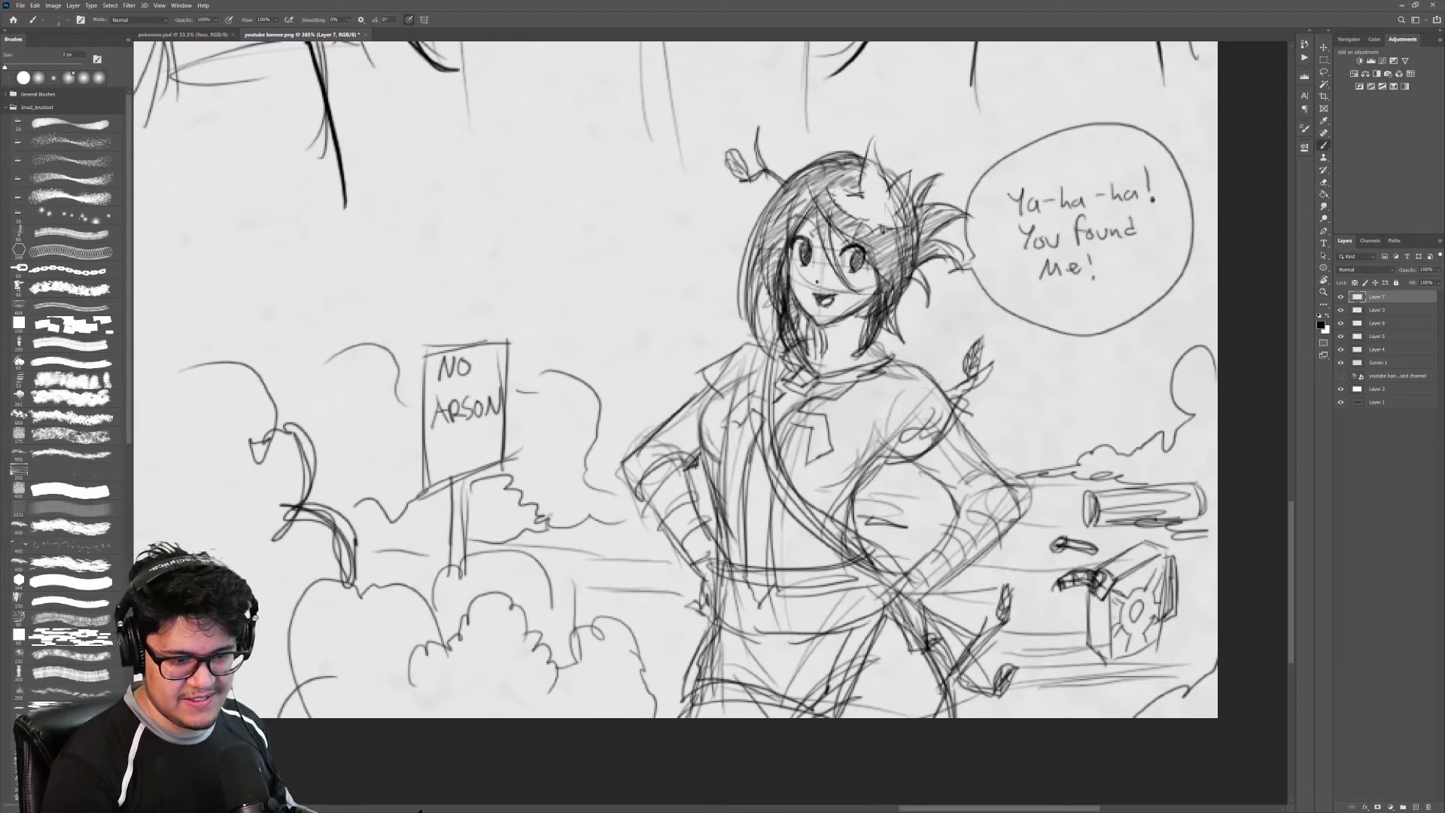
drag(916, 150, 940, 124)
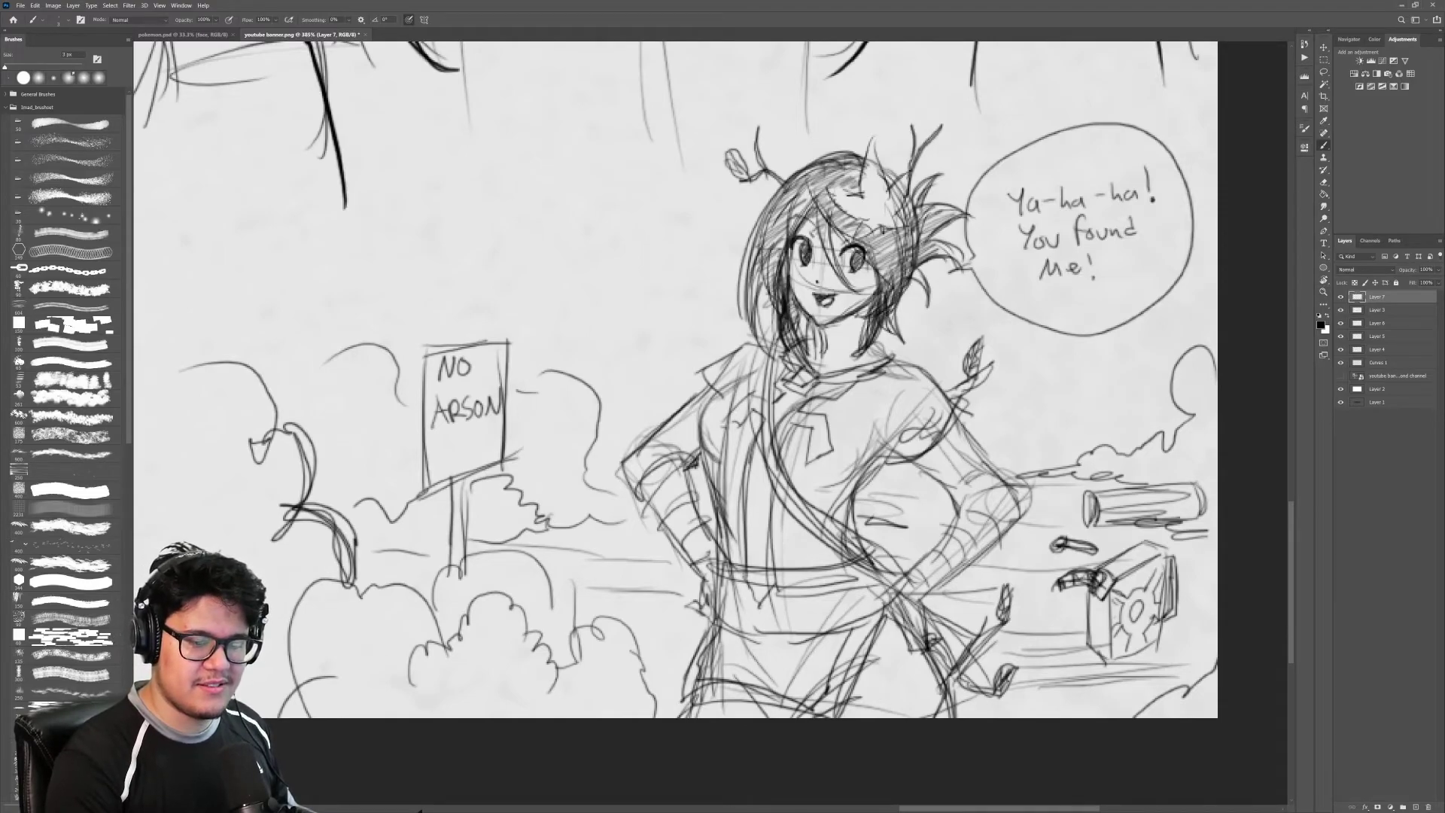
Step: Check the whole banner against the safe-area template by briefly hiding the light background layer
key(z)
scroll(997, 317, down, 1)
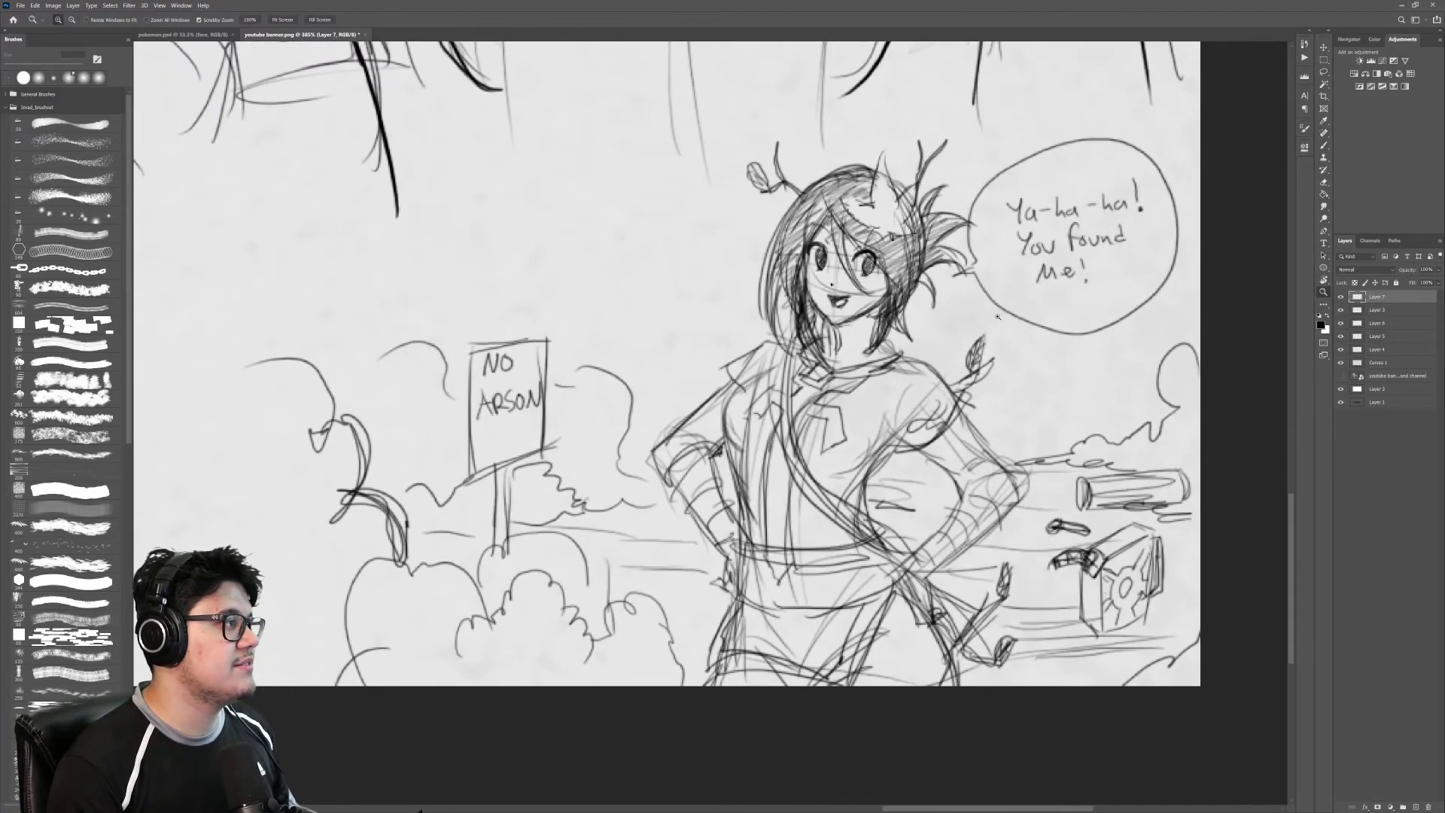
drag(998, 317, 937, 354)
drag(990, 371, 985, 375)
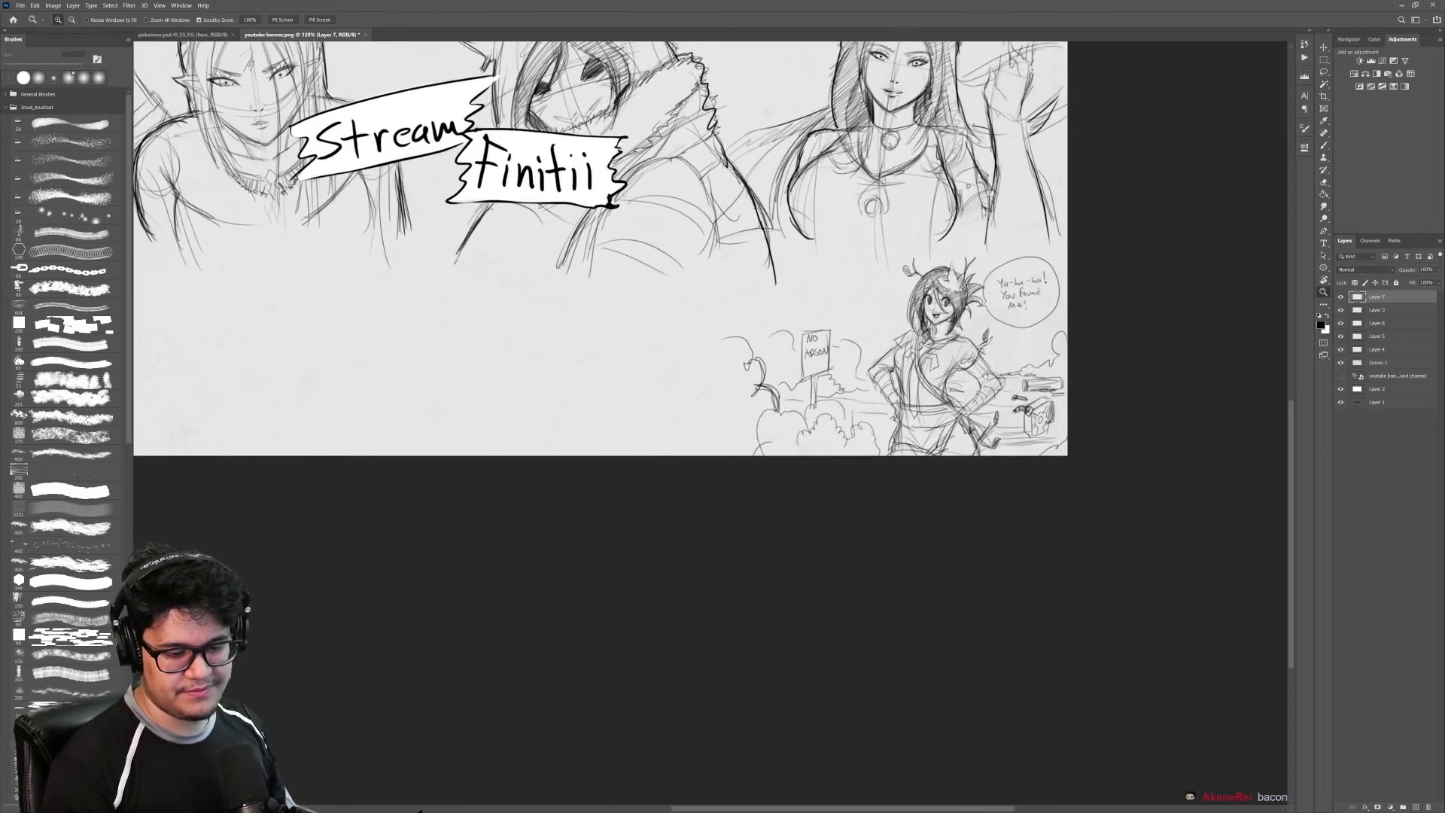
click(1341, 376)
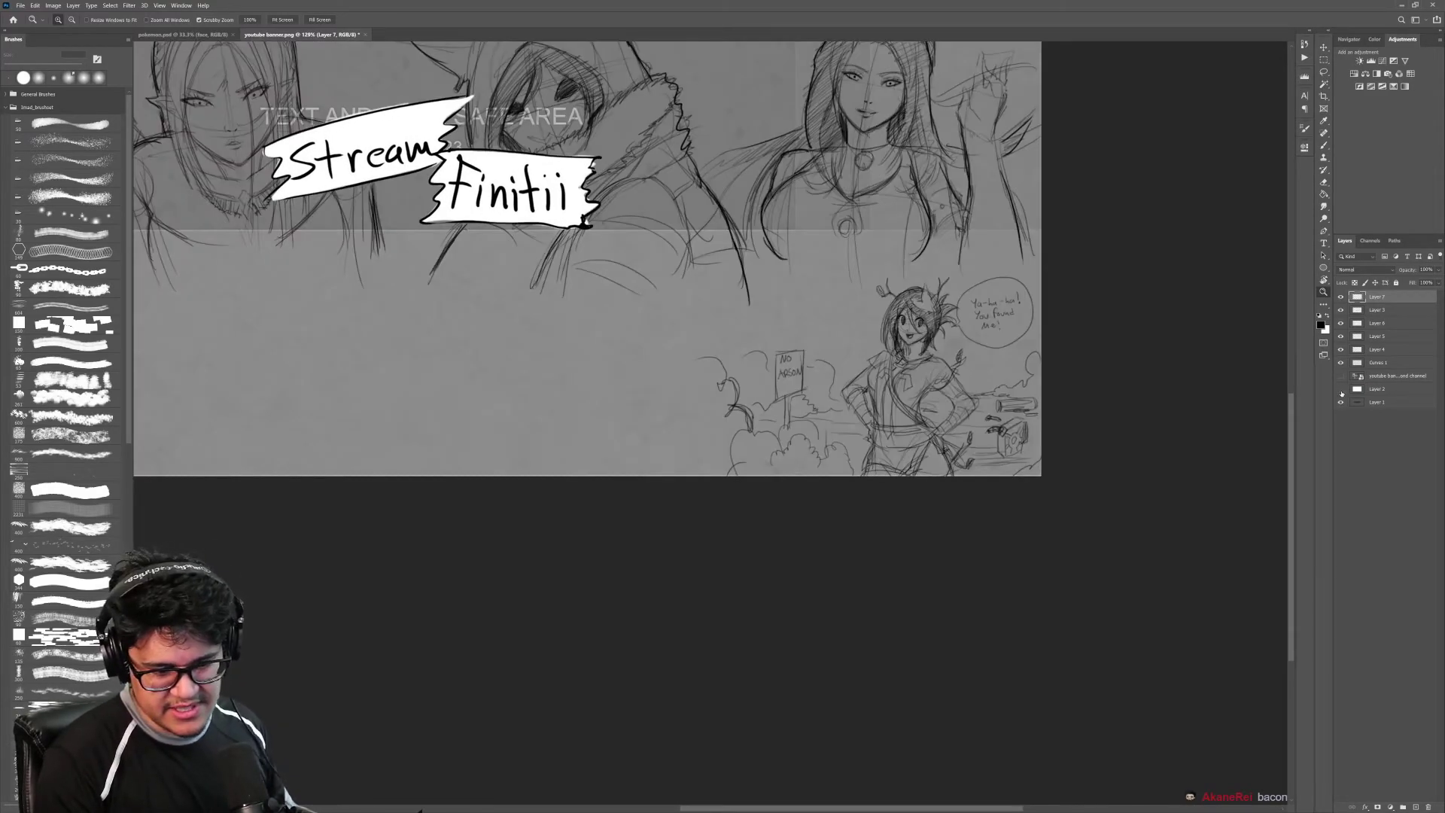
click(1341, 389)
scroll(996, 350, down, 2)
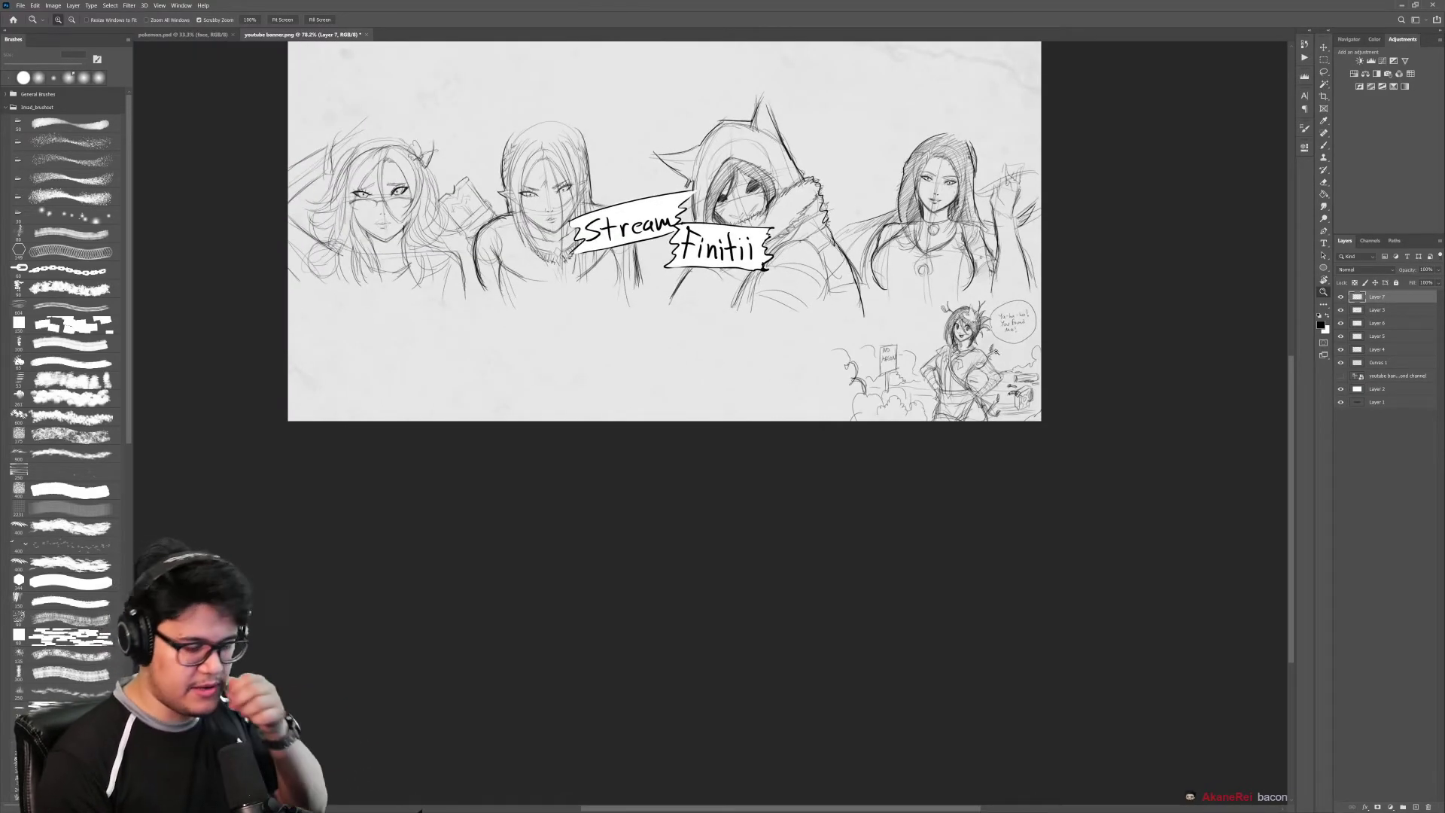
scroll(995, 351, down, 4)
scroll(978, 362, up, 3)
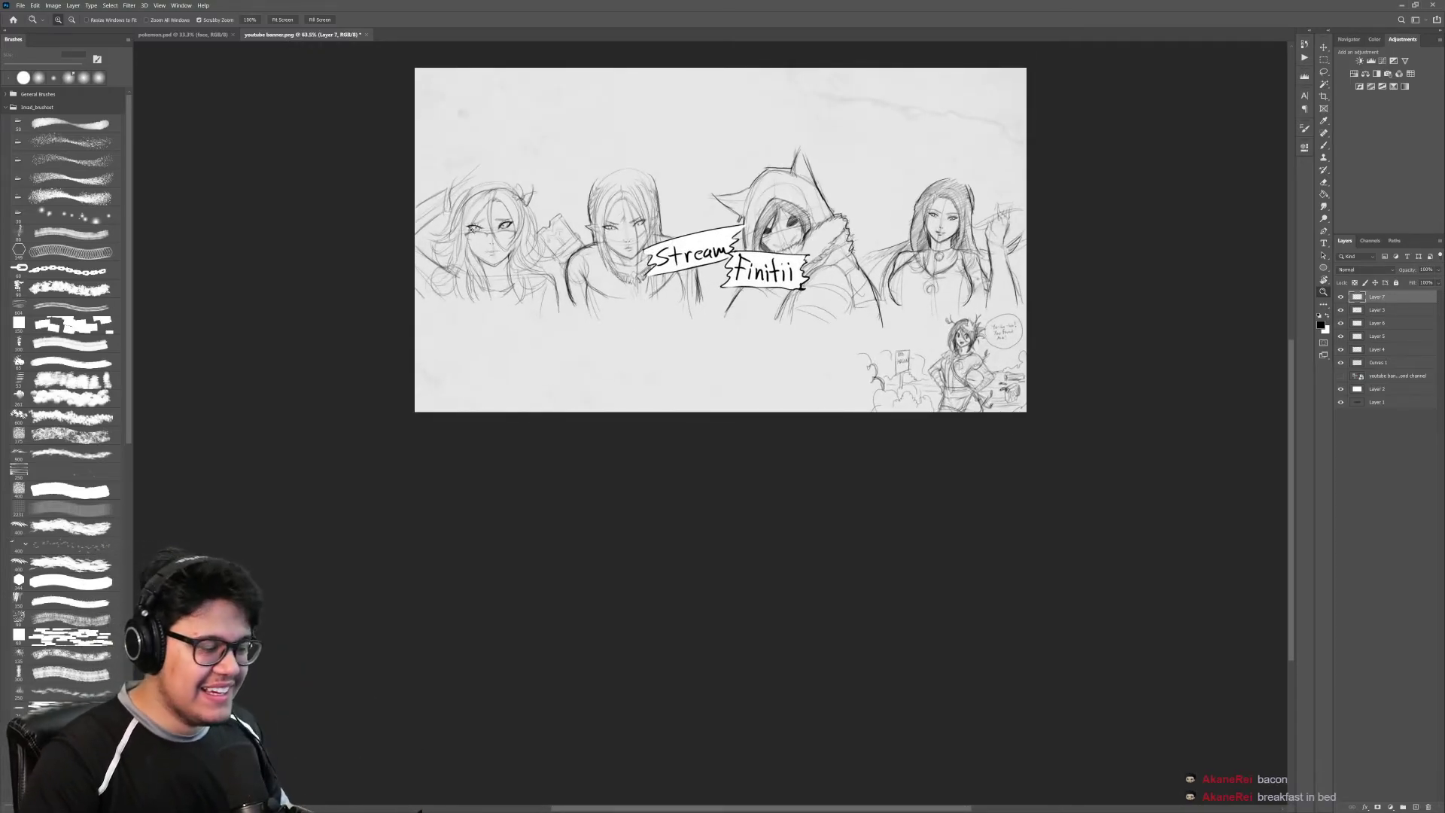
drag(483, 230, 530, 230)
drag(606, 307, 566, 310)
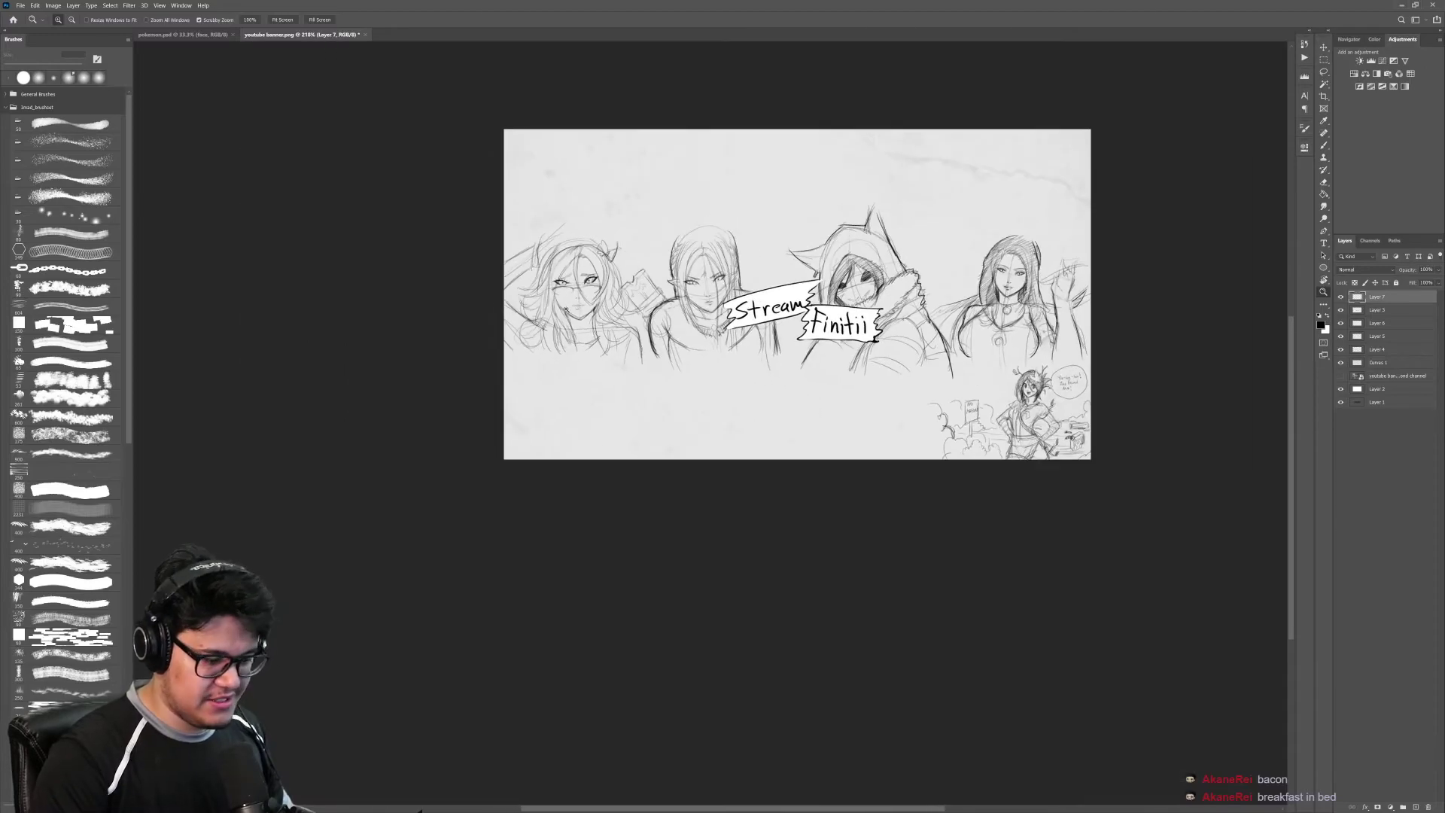
scroll(566, 310, up, 1)
scroll(724, 334, up, 3)
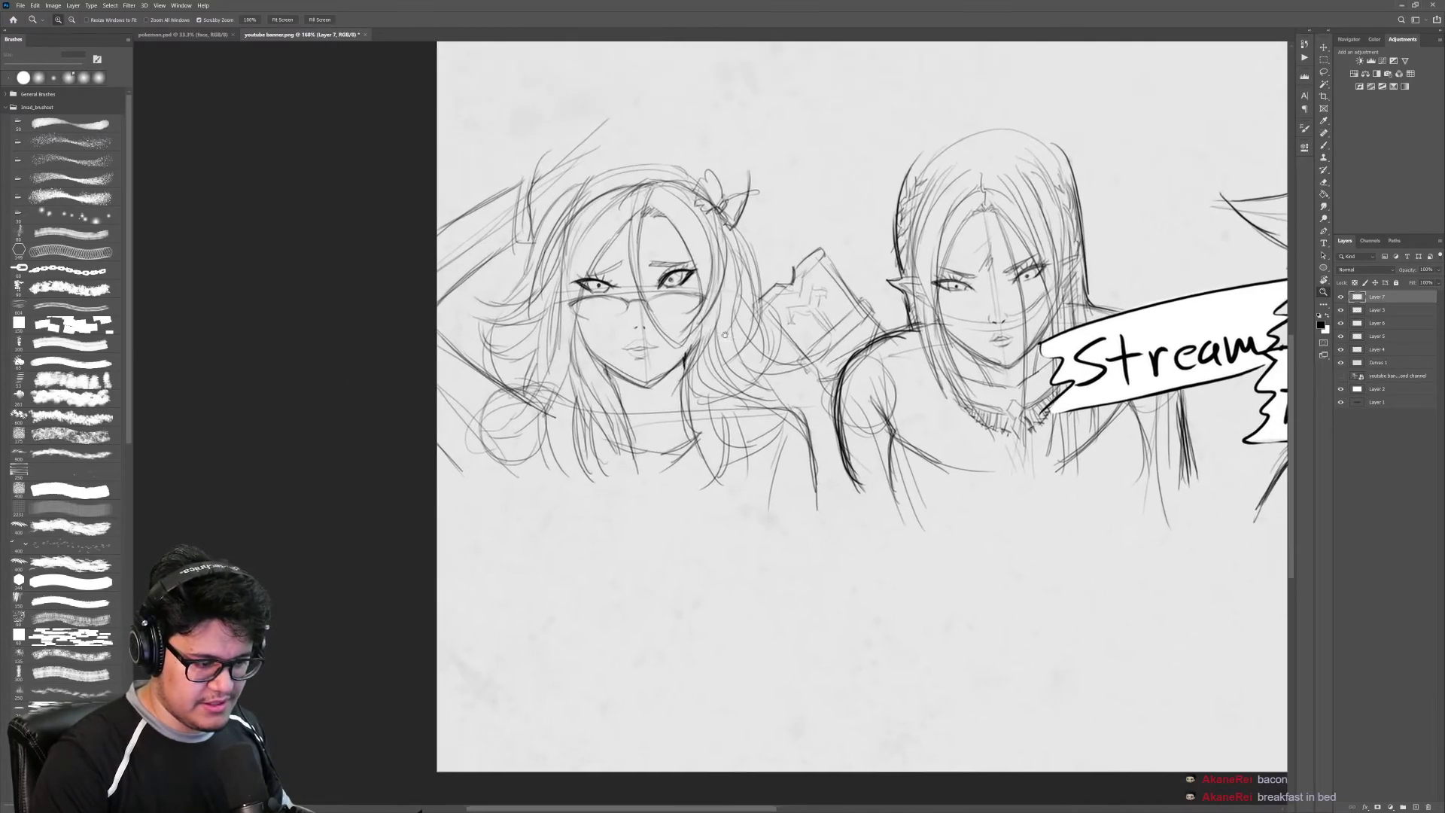
Step: Reduce the brush size and darken the lower hair strands beside the neck of the woman with glasses
drag(725, 335, 770, 360)
key(b)
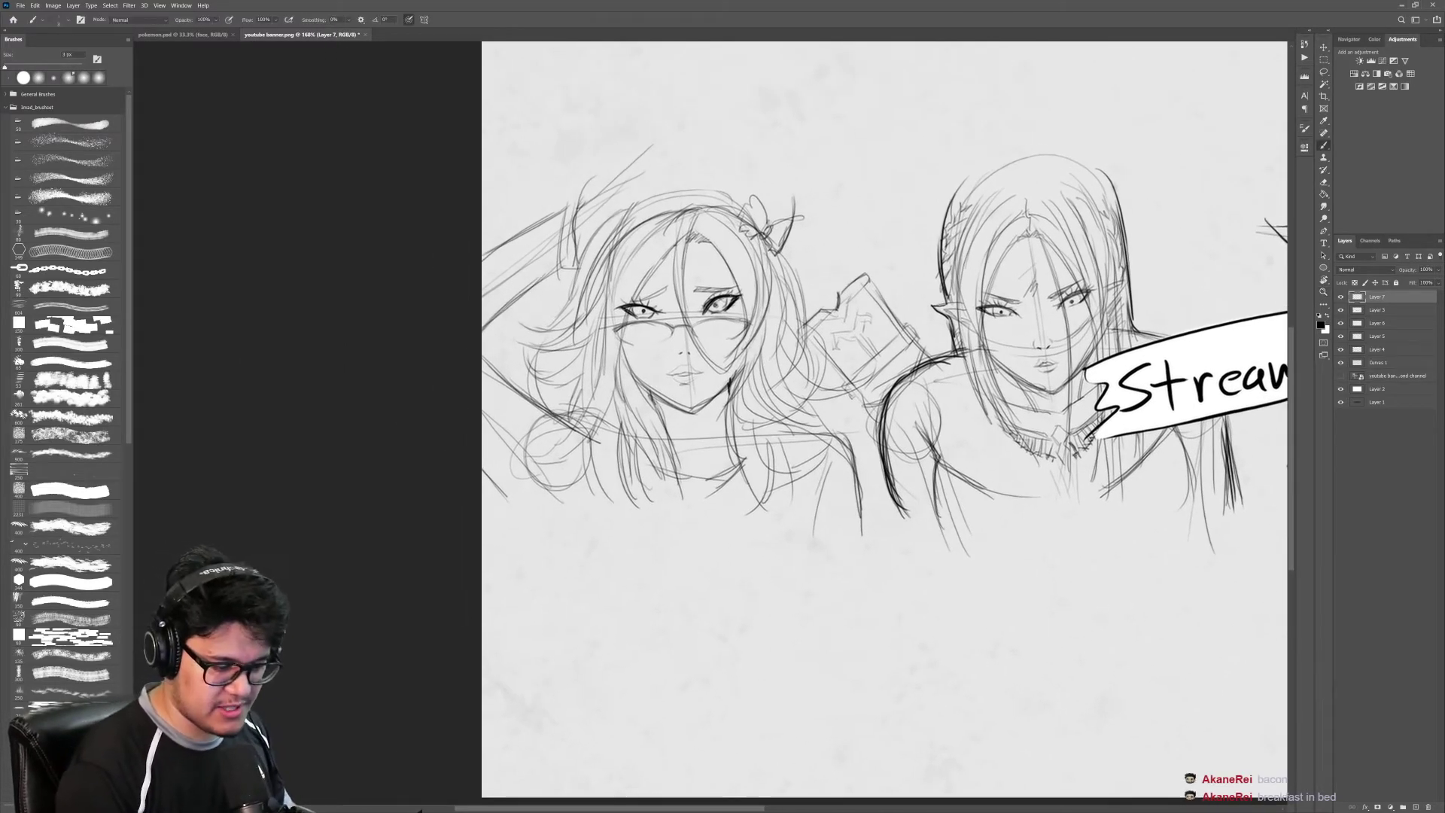
scroll(704, 303, up, 2)
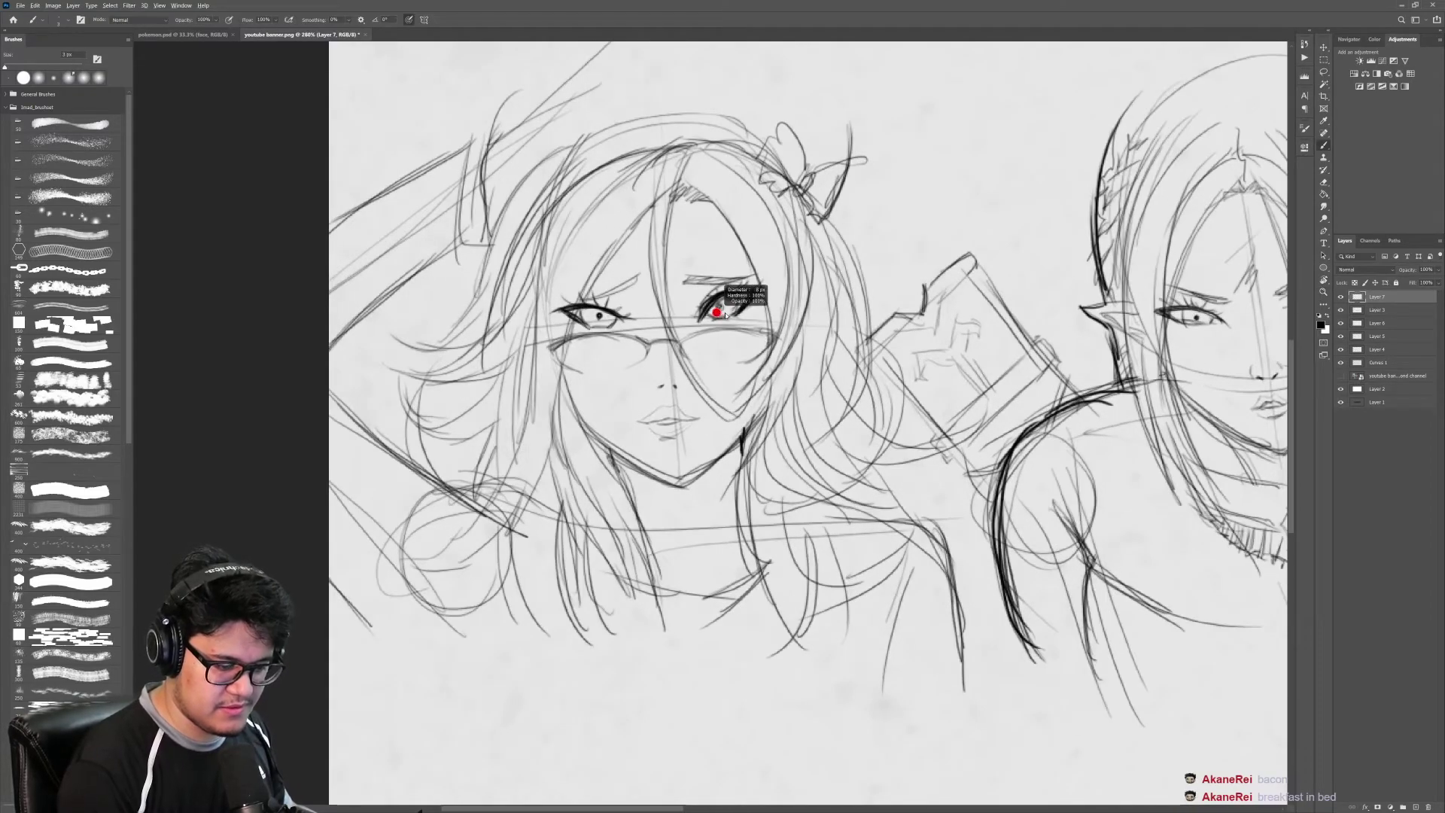
drag(726, 314, 735, 314)
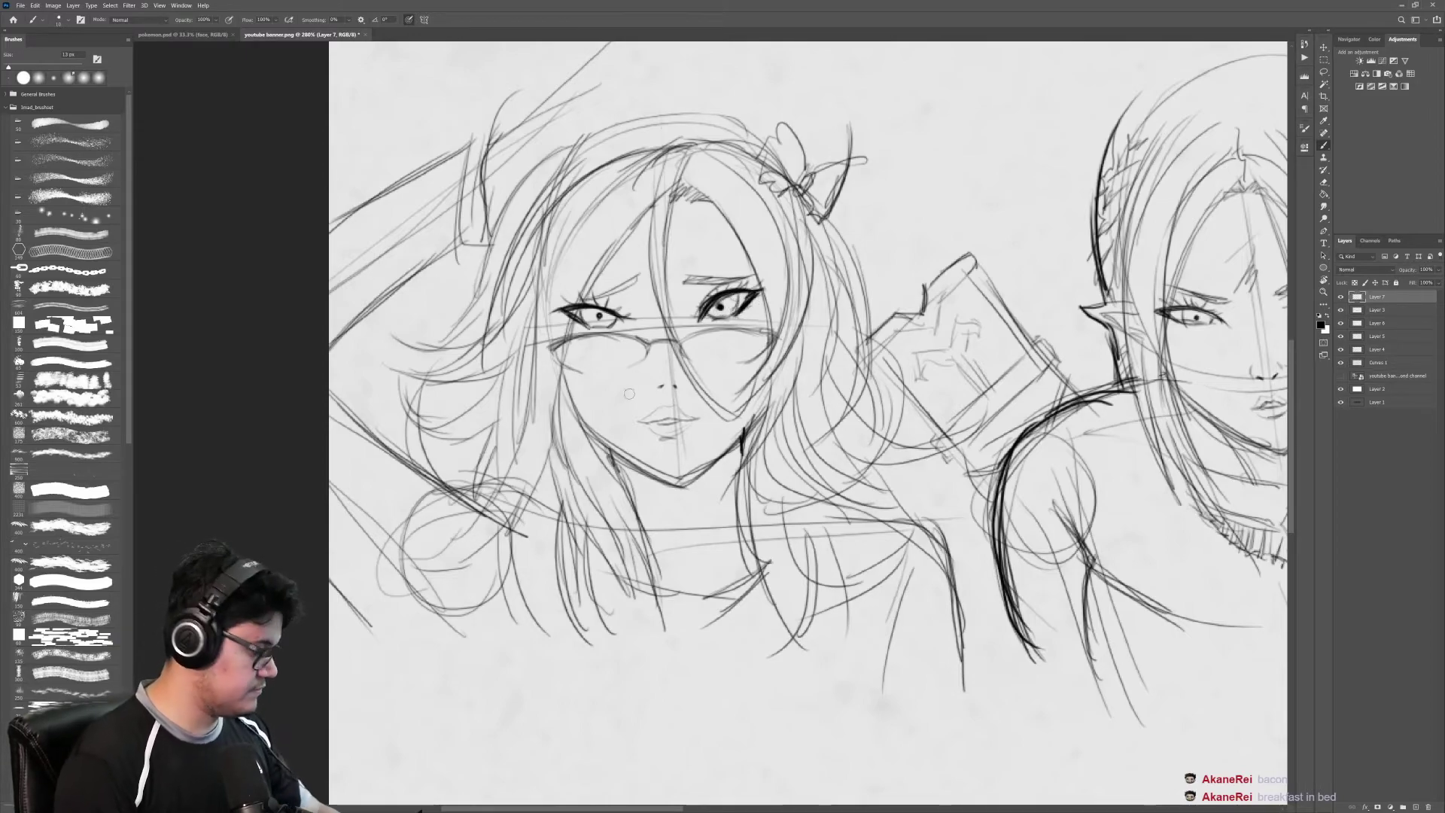
key(bracketleft)
key(bracketleft)
key(bracketleft)
key(bracketleft)
key(bracketleft)
drag(550, 461, 587, 612)
mouse_move(554, 482)
mouse_down()
mouse_move(600, 645)
mouse_move(632, 647)
mouse_up()
Step: Darken the hair edge framing the face of the woman with glasses, from below the jaw up to the parting
mouse_move(586, 527)
mouse_down()
mouse_move(623, 614)
mouse_move(574, 316)
mouse_up()
mouse_move(564, 377)
mouse_down()
mouse_move(628, 228)
mouse_move(675, 181)
mouse_up()
drag(589, 434, 635, 213)
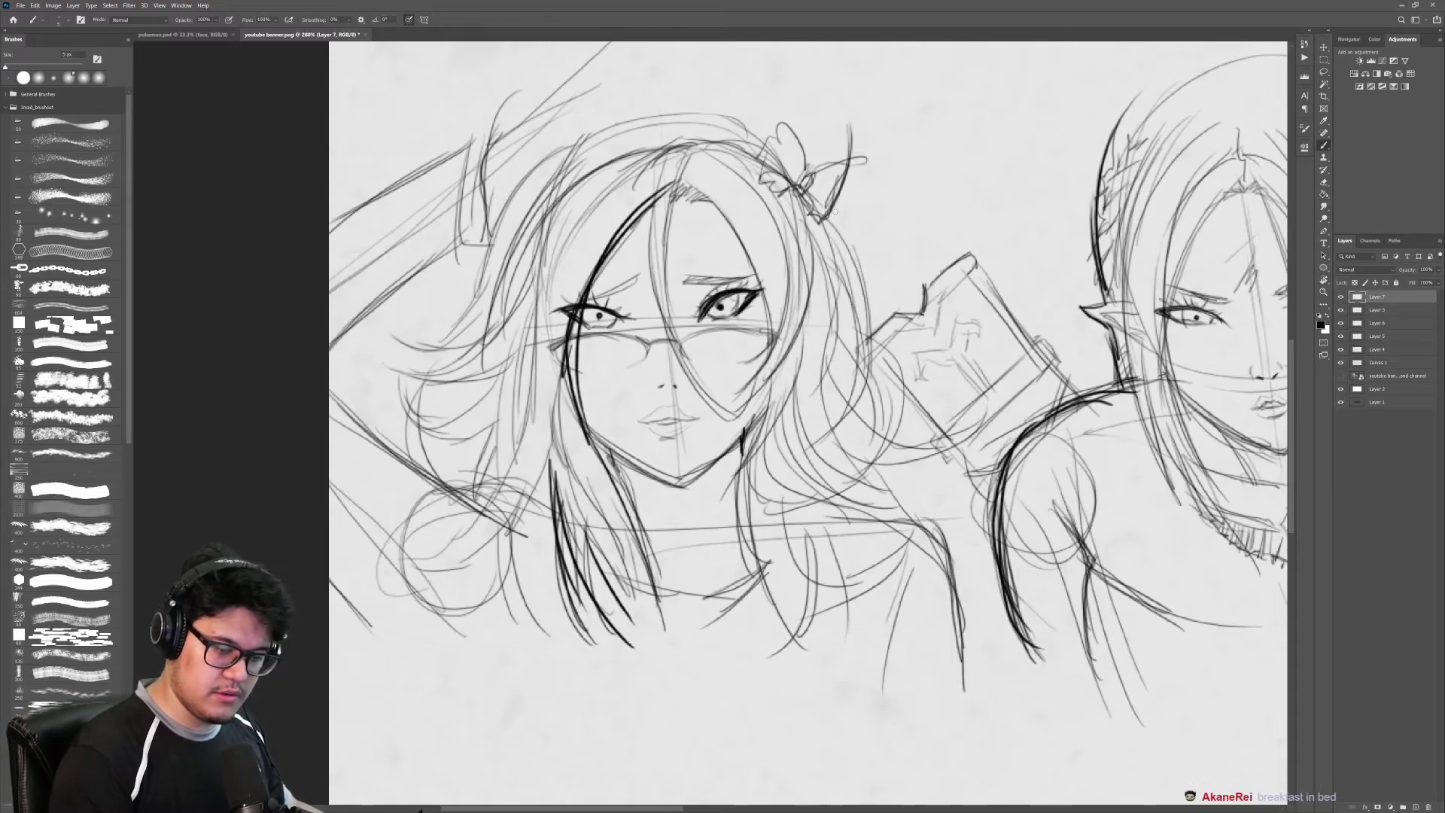
Step: Darken the outer hair contours and the flicked ends on both sides of the woman with glasses
drag(834, 213, 865, 417)
mouse_move(857, 271)
mouse_down()
mouse_move(828, 431)
mouse_move(950, 440)
mouse_move(888, 506)
mouse_move(949, 640)
mouse_up()
drag(940, 583, 936, 658)
mouse_move(496, 435)
mouse_down()
mouse_move(520, 632)
mouse_move(470, 518)
mouse_move(387, 398)
mouse_up()
drag(500, 372, 393, 410)
mouse_move(495, 338)
mouse_down()
mouse_move(392, 360)
mouse_move(486, 244)
mouse_up()
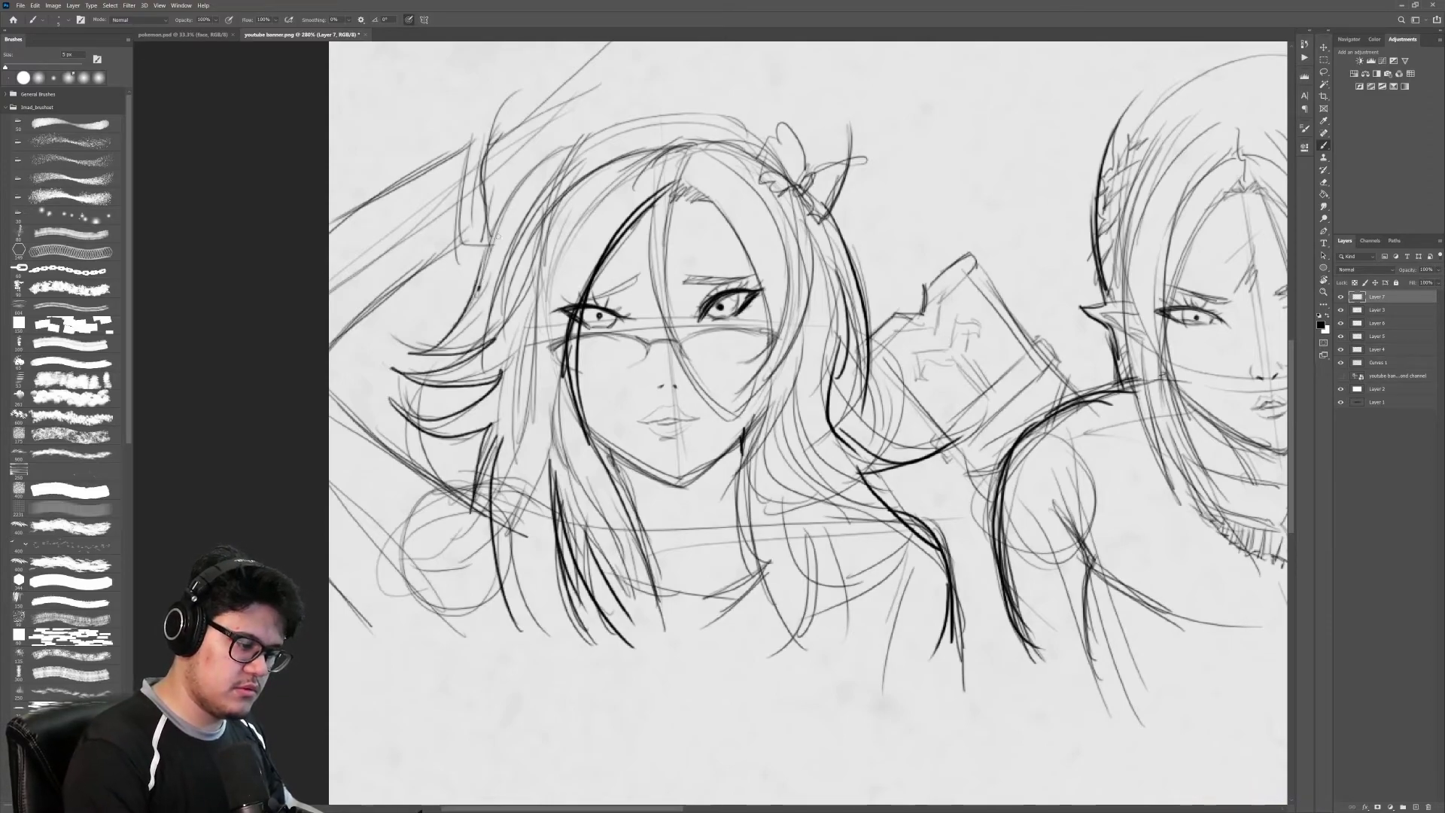
Step: Darken the two curved horn-like shapes rising at either side of the head of the woman with glasses
drag(493, 177, 484, 239)
drag(519, 84, 486, 180)
drag(851, 98, 817, 216)
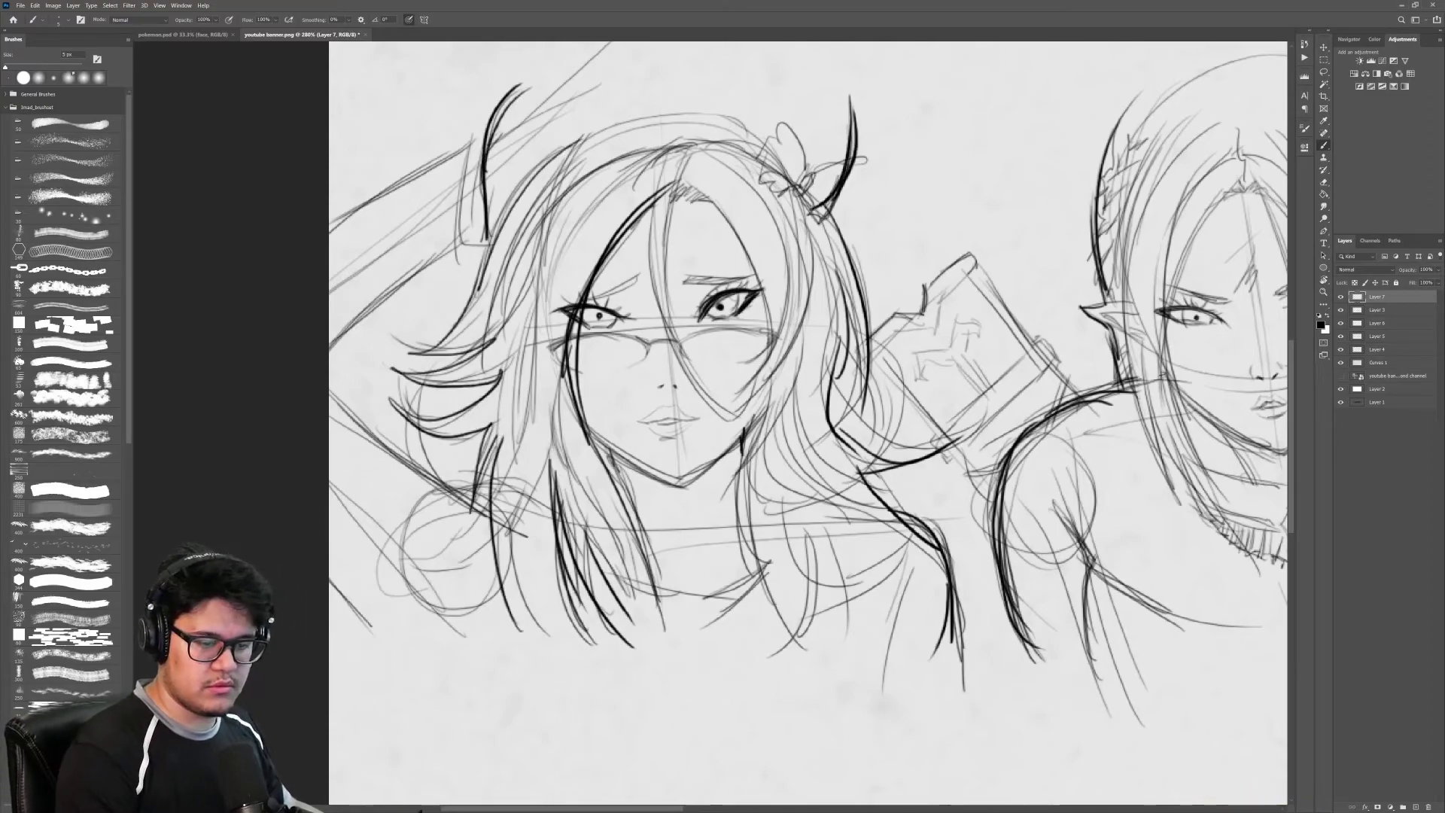
Step: Darken the outlines of the raised arm at the banner's edge, beside the woman with glasses
mouse_move(891, 254)
mouse_down()
mouse_move(797, 255)
mouse_move(903, 292)
mouse_up()
drag(726, 128, 586, 228)
drag(586, 296, 756, 427)
drag(586, 473, 655, 549)
mouse_move(752, 248)
mouse_down()
mouse_move(761, 299)
mouse_move(733, 436)
mouse_up()
drag(719, 211, 566, 289)
Step: Examine the whole banner sketch, including the four large characters and the small adventurer scene in the corner
key(ctrl+space)
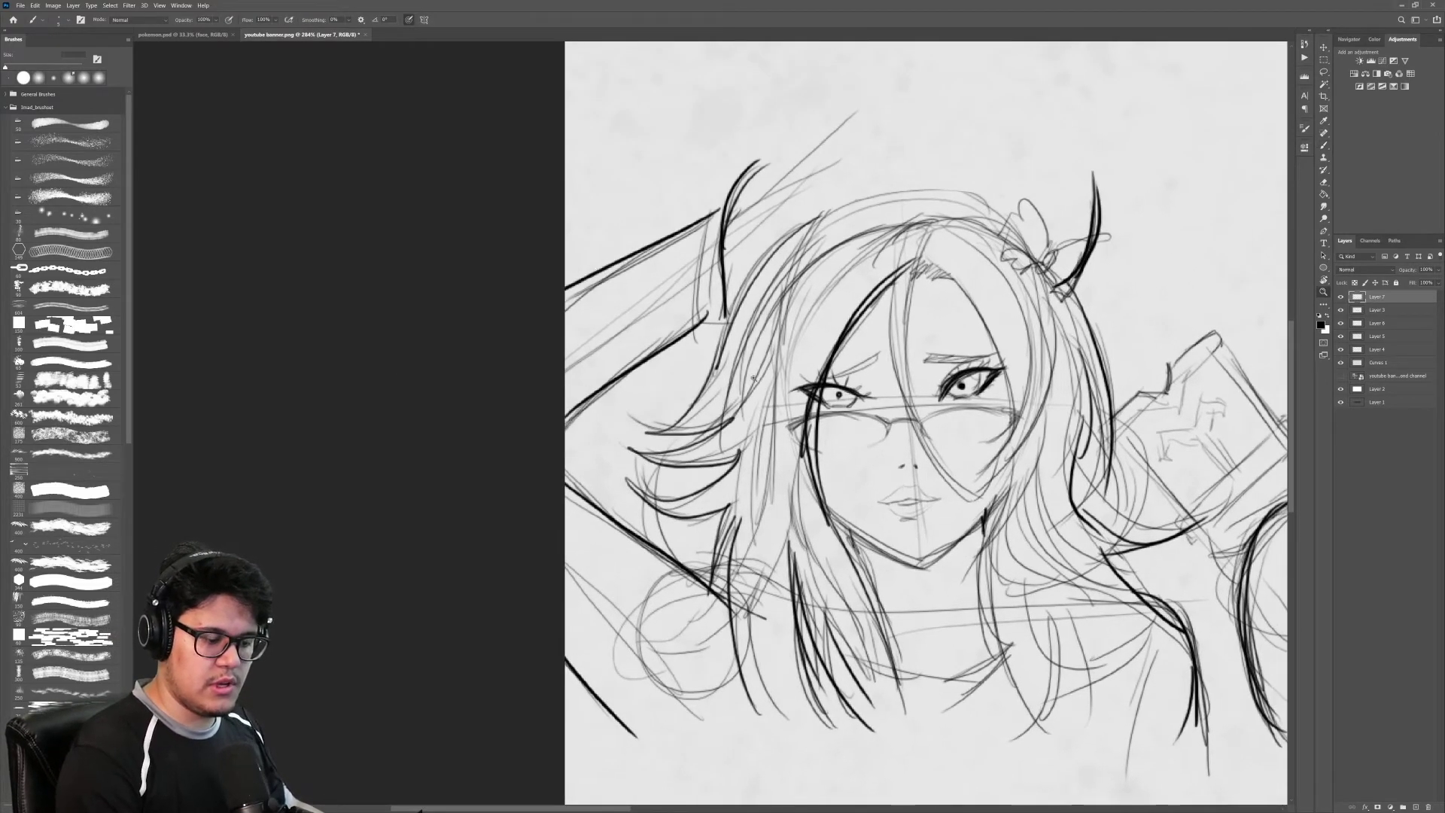
drag(753, 378, 662, 378)
drag(887, 510, 542, 372)
drag(865, 409, 926, 393)
drag(917, 468, 806, 506)
drag(803, 425, 865, 442)
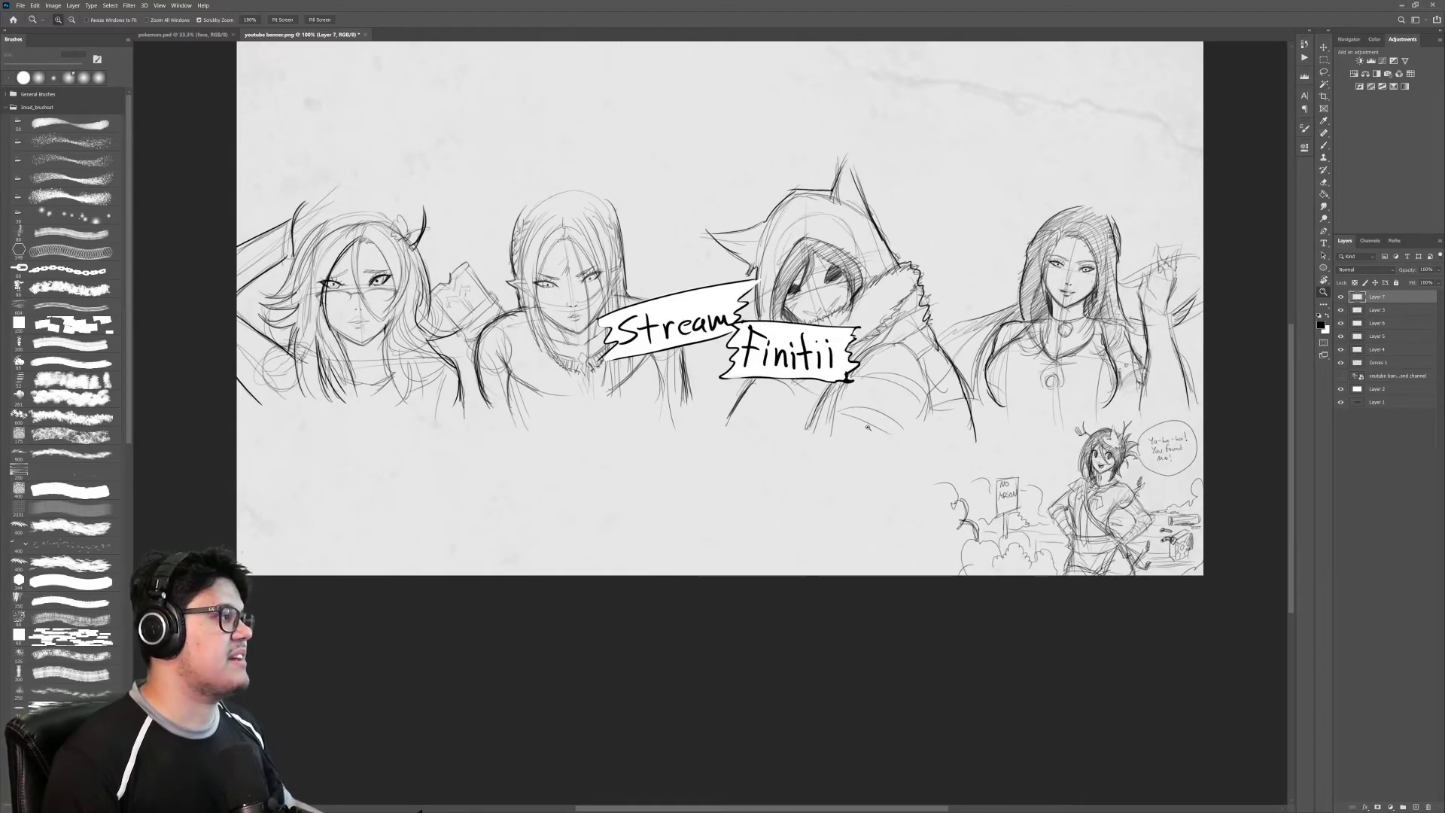
drag(794, 313, 751, 312)
drag(987, 388, 880, 412)
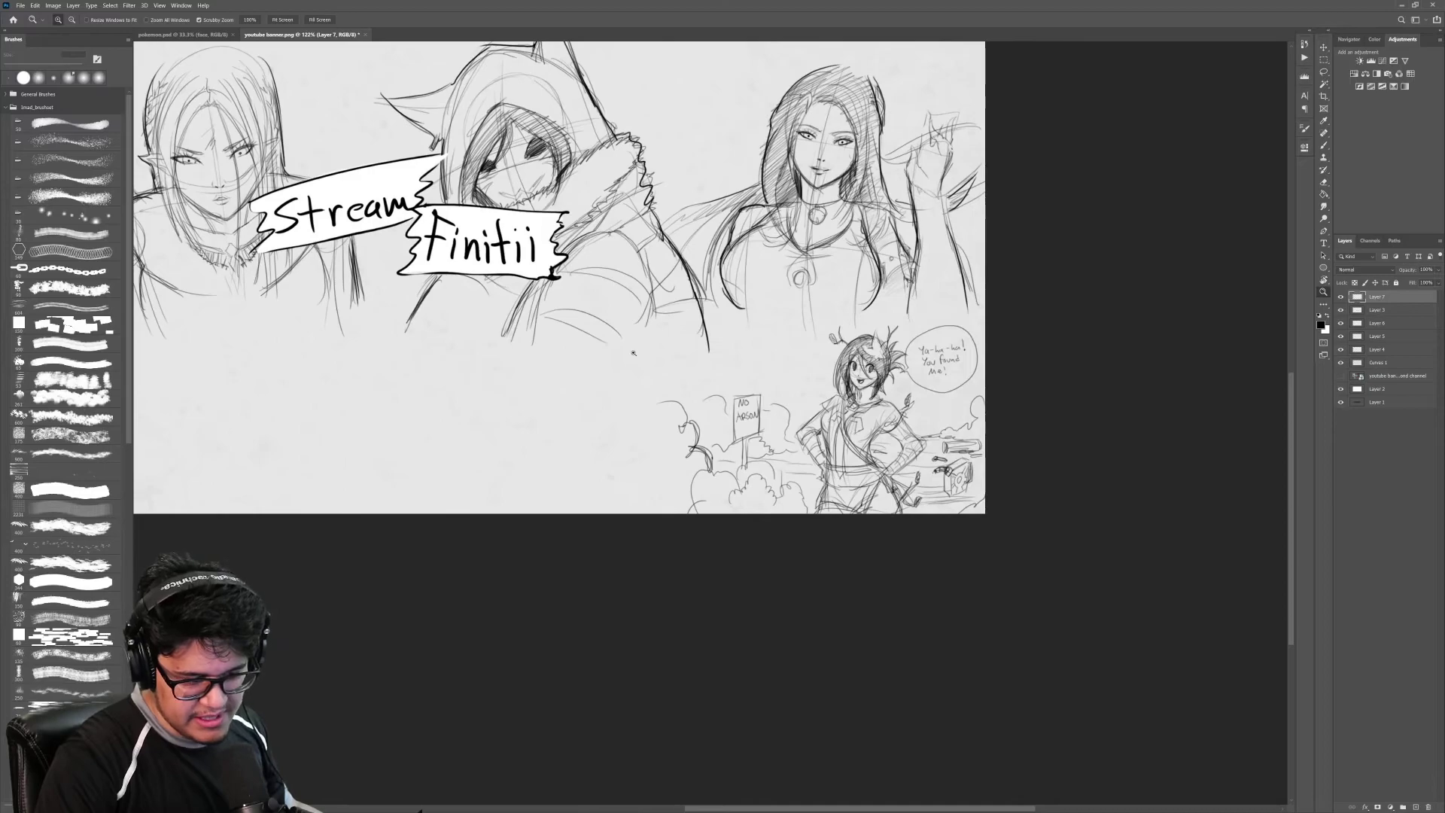
drag(632, 351, 644, 351)
drag(638, 365, 872, 428)
drag(785, 419, 756, 414)
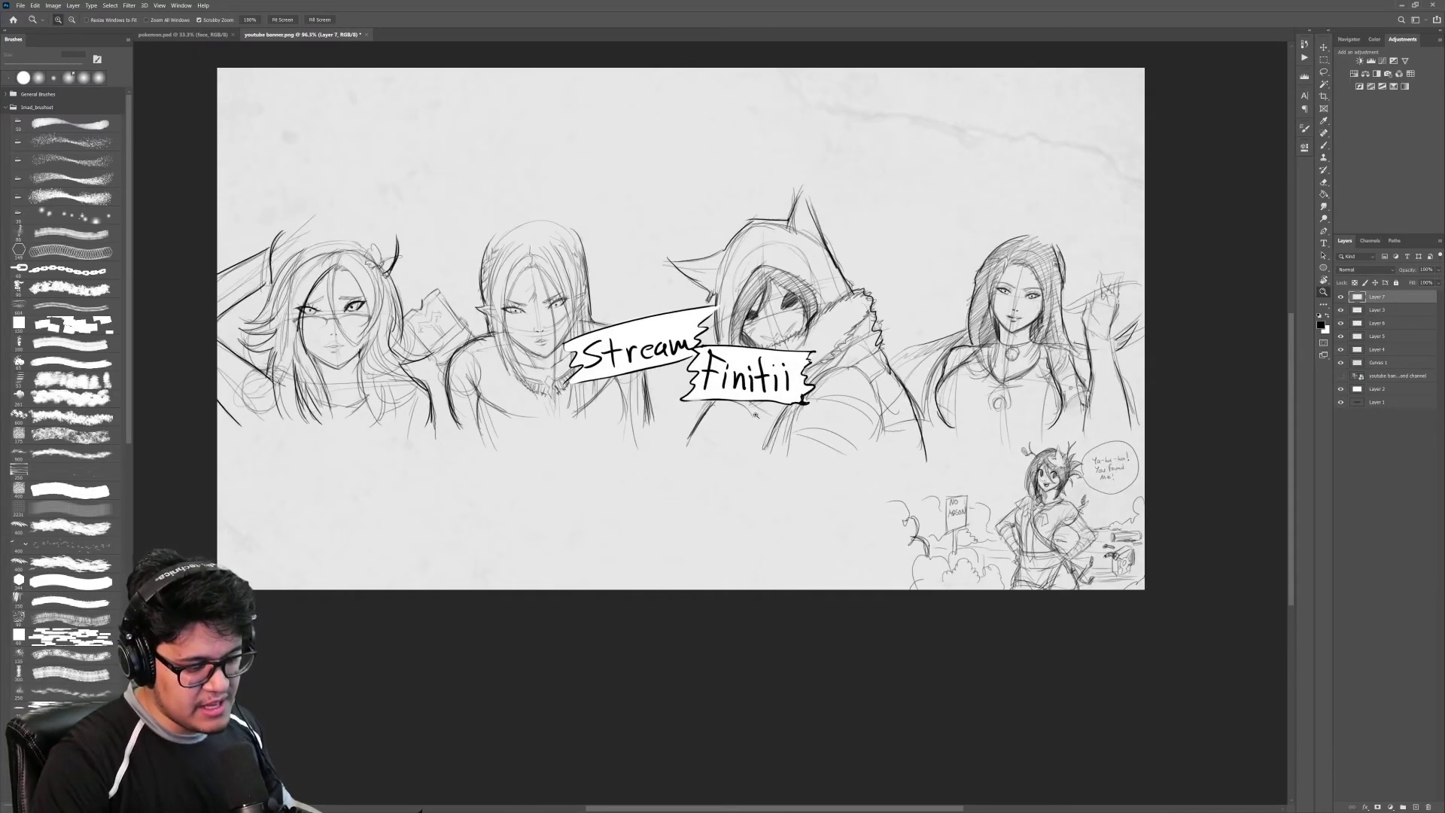
Step: Save a JPEG copy of the banner as "youtube banner second channel" in the 2020 folder of the drawings
click(20, 5)
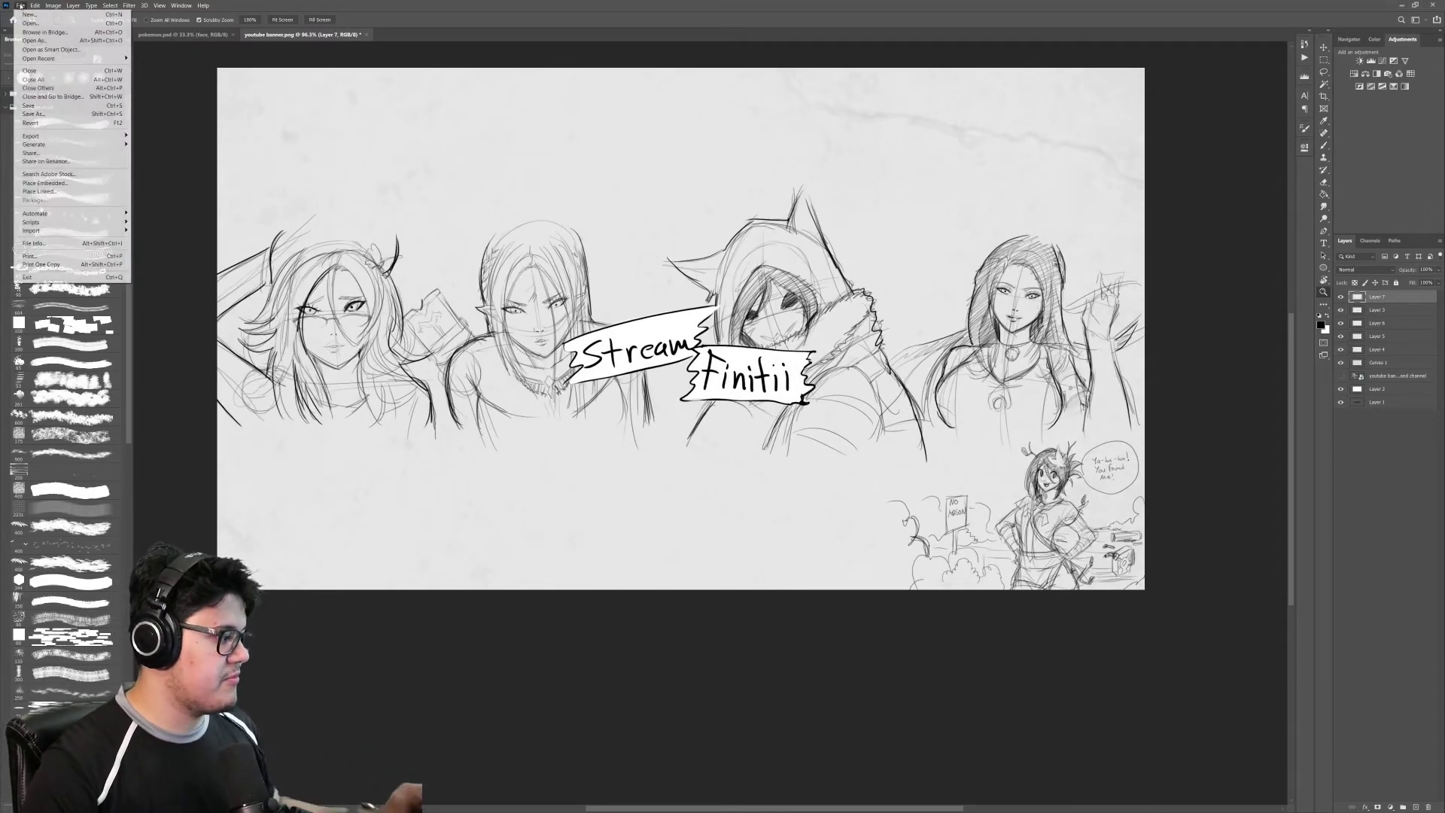
click(46, 114)
click(150, 299)
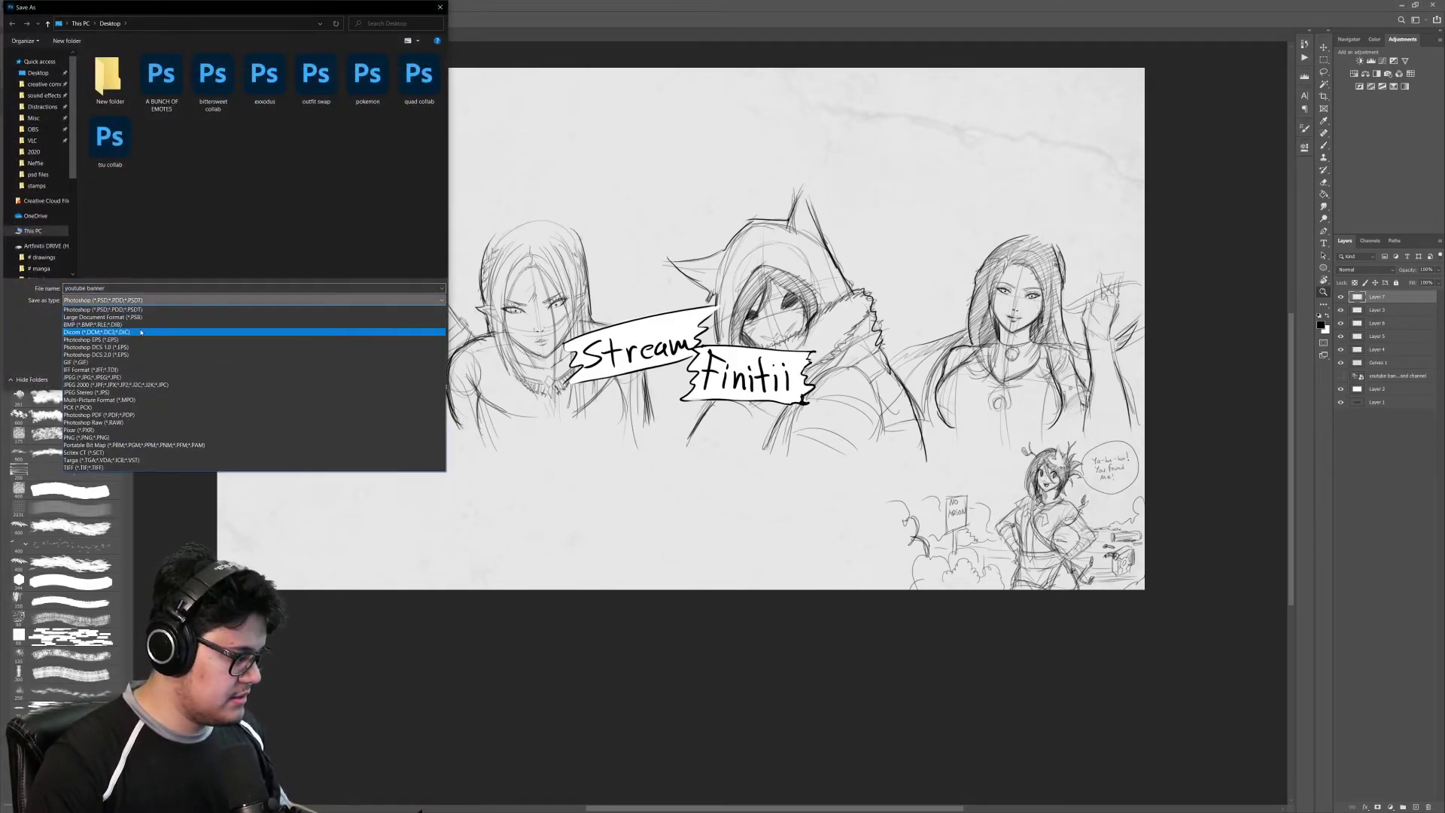
click(83, 377)
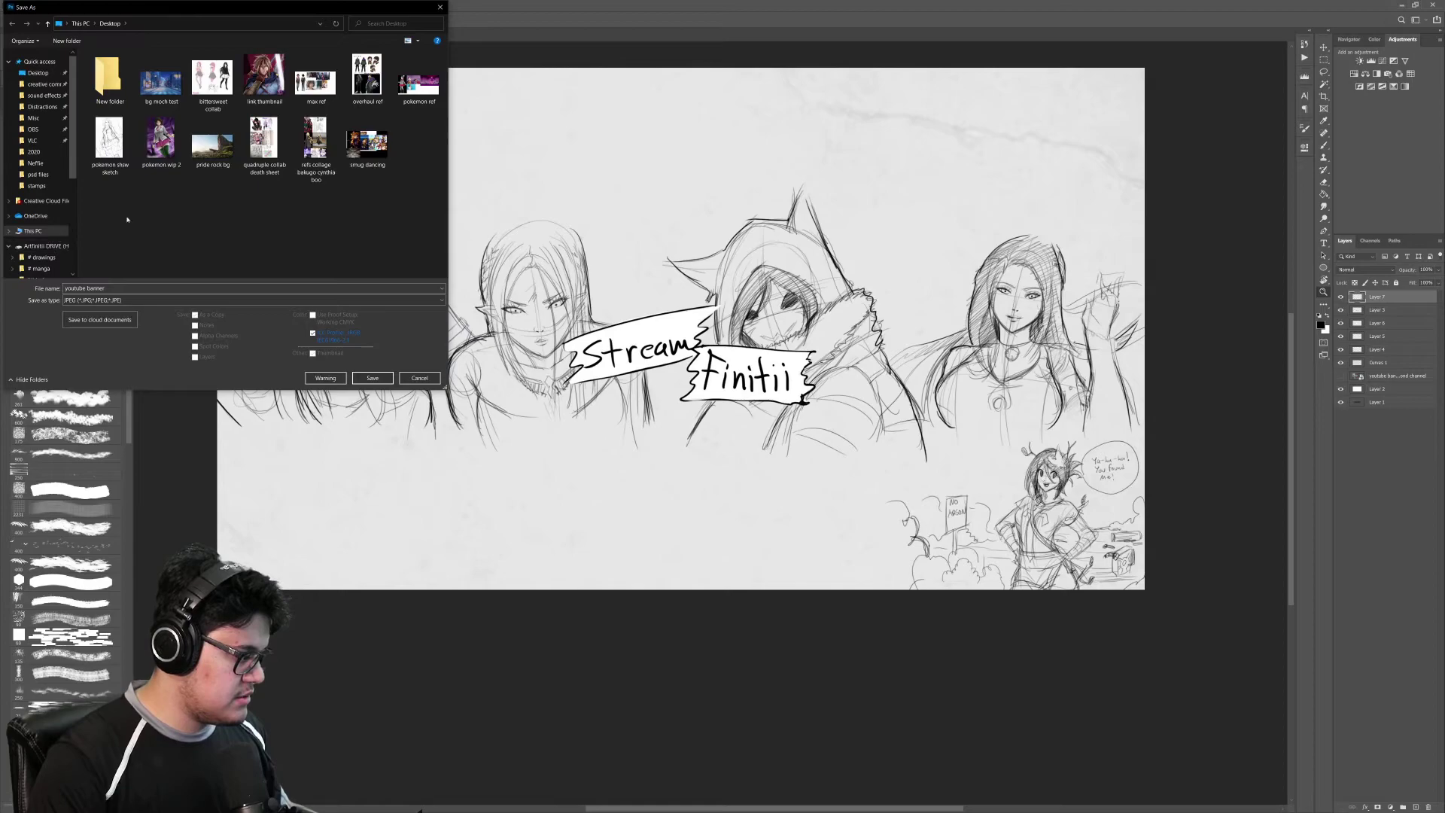
click(43, 257)
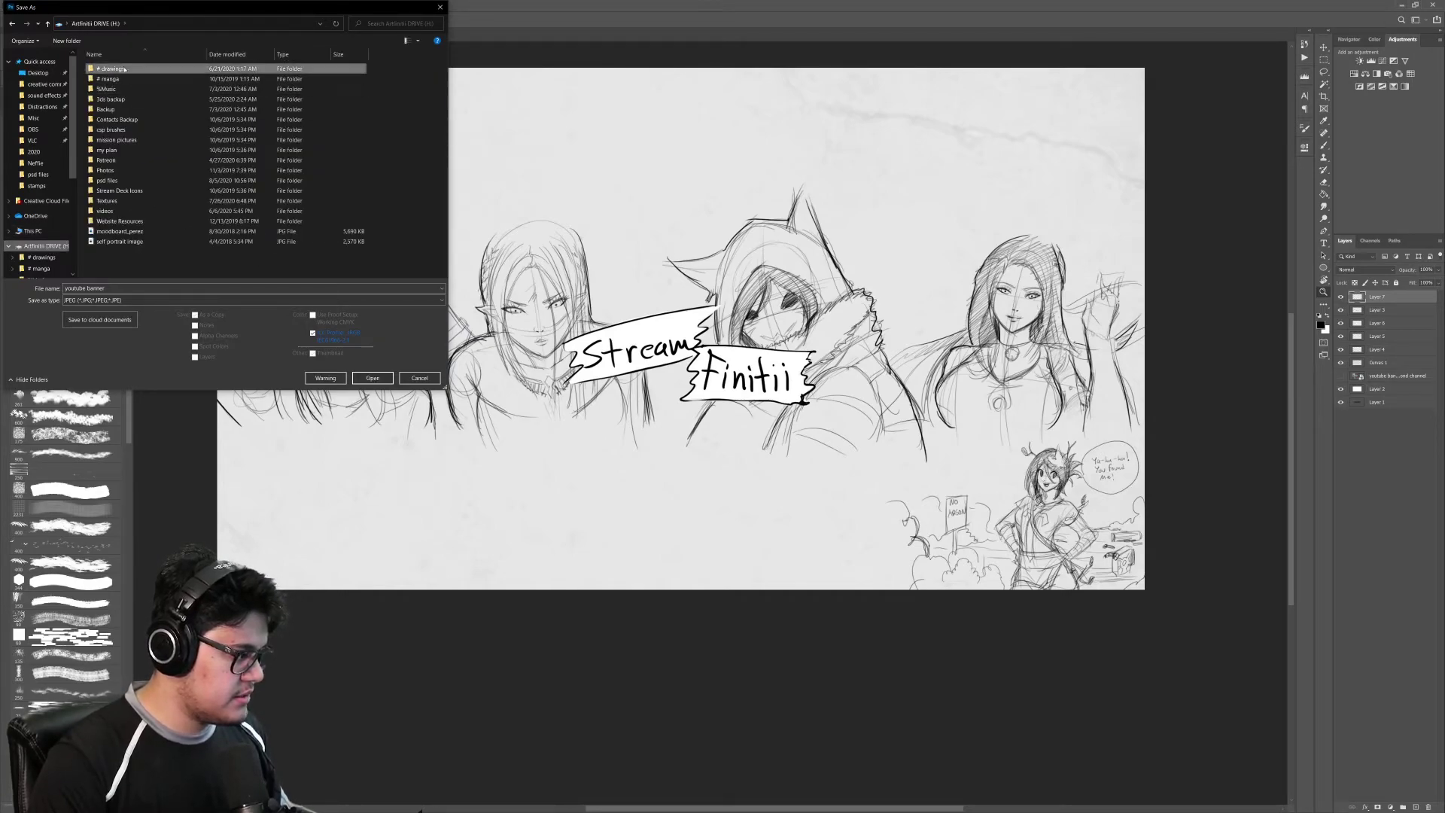
double_click(106, 150)
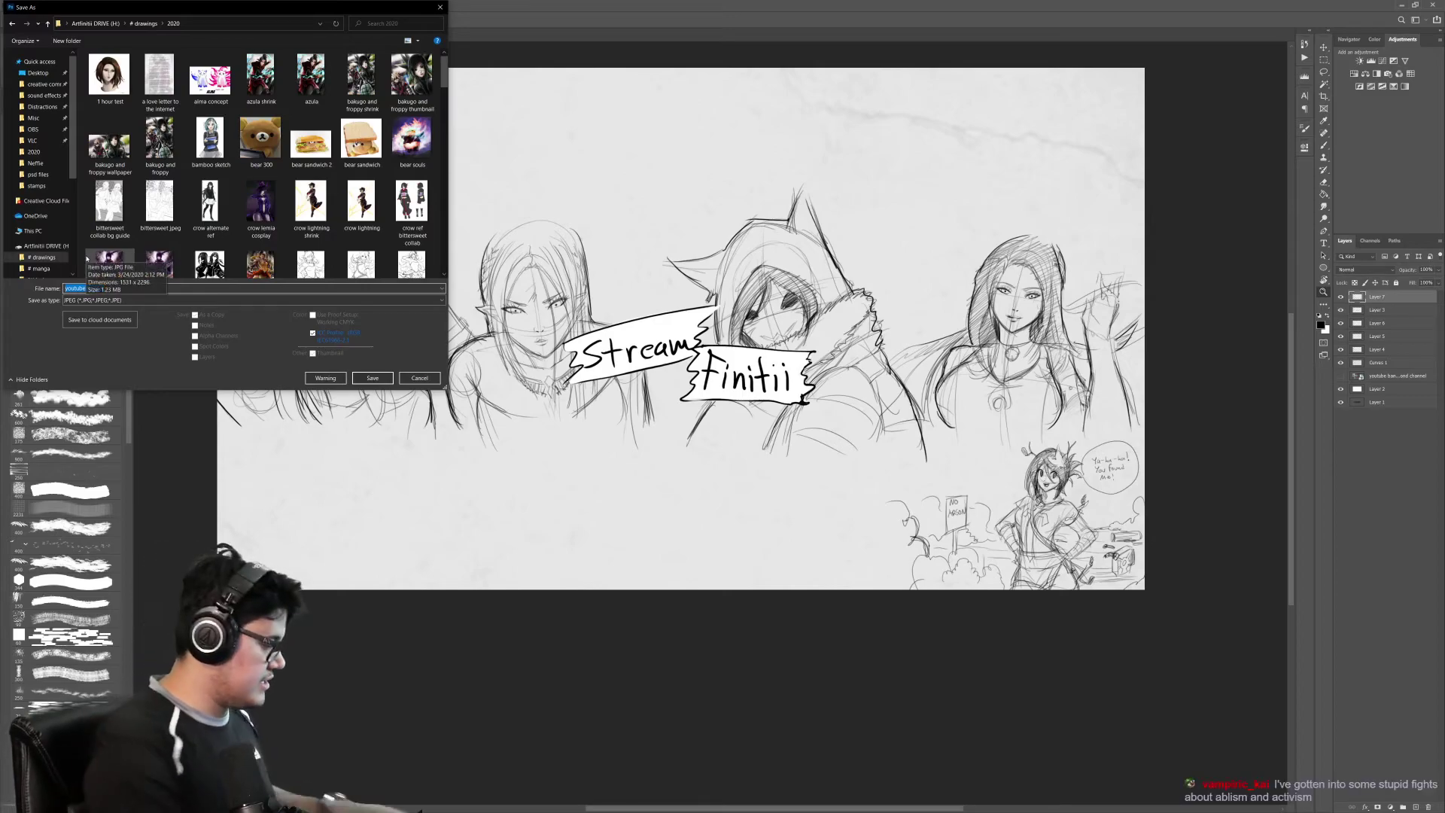
text(youtube banner)
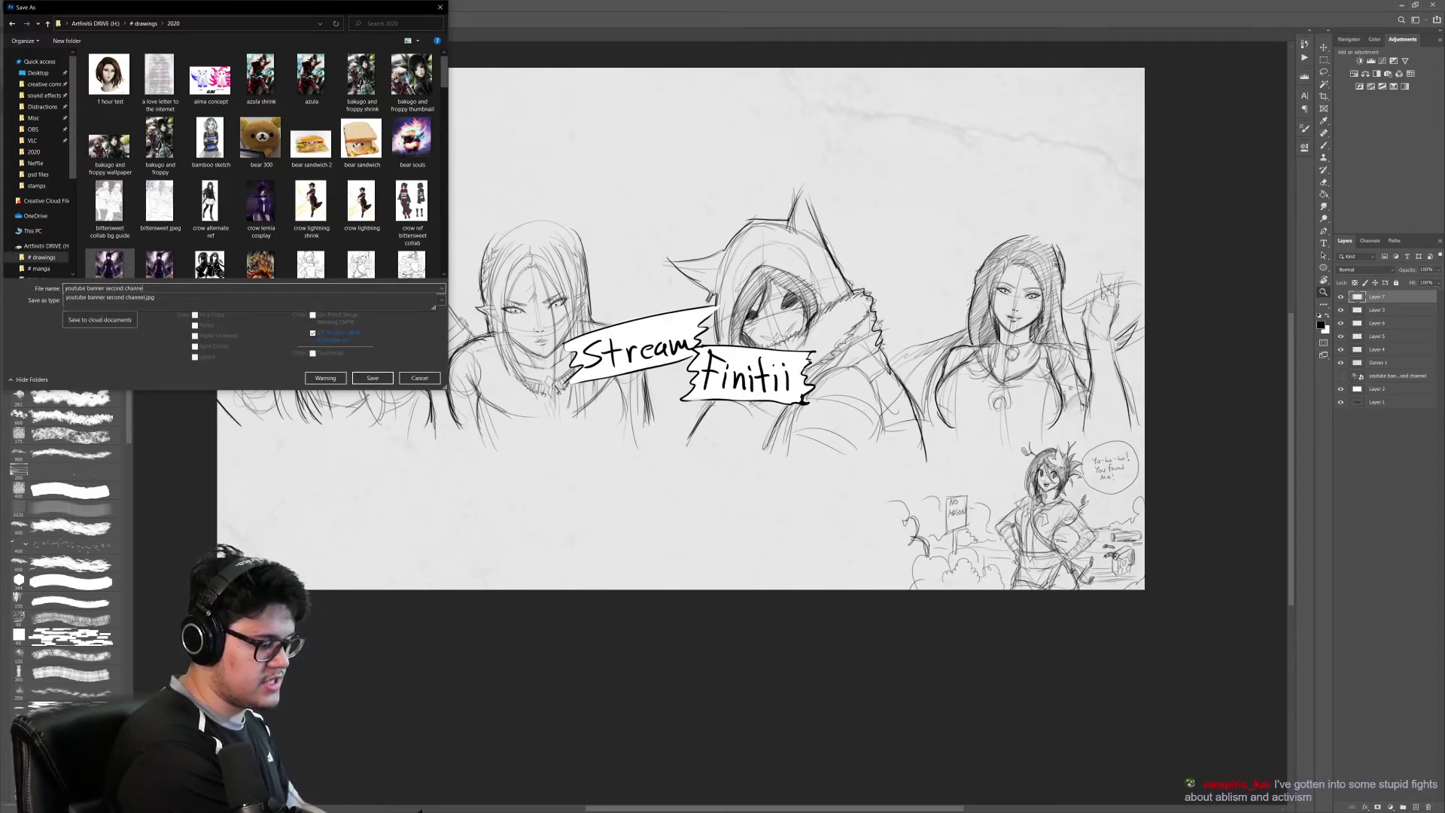
text( second channel)
key(Return)
key(Return)
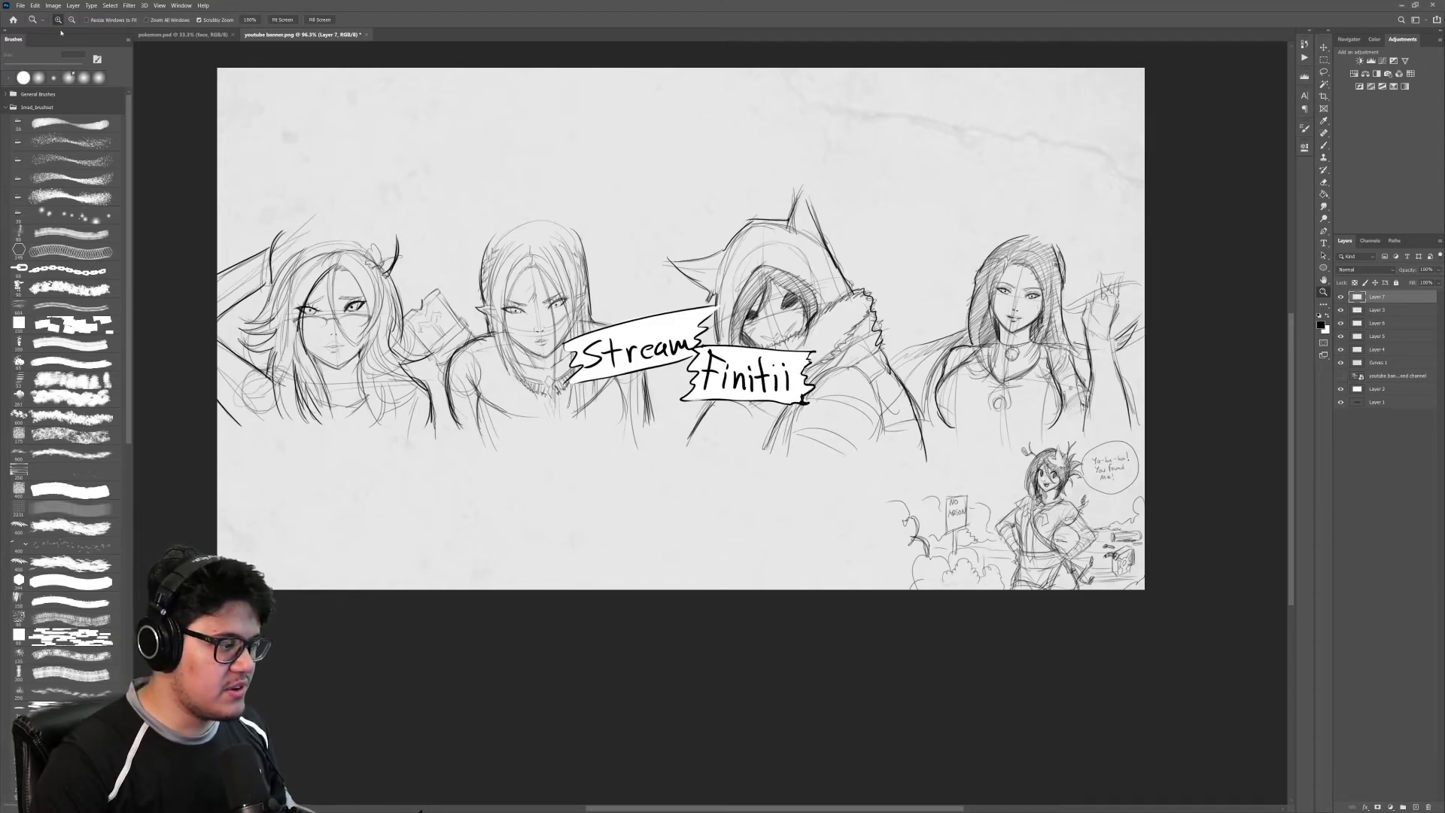
Step: Create a new 1000 x 1000 pixel document from the saved presets and add an empty layer above the background
click(20, 6)
click(34, 16)
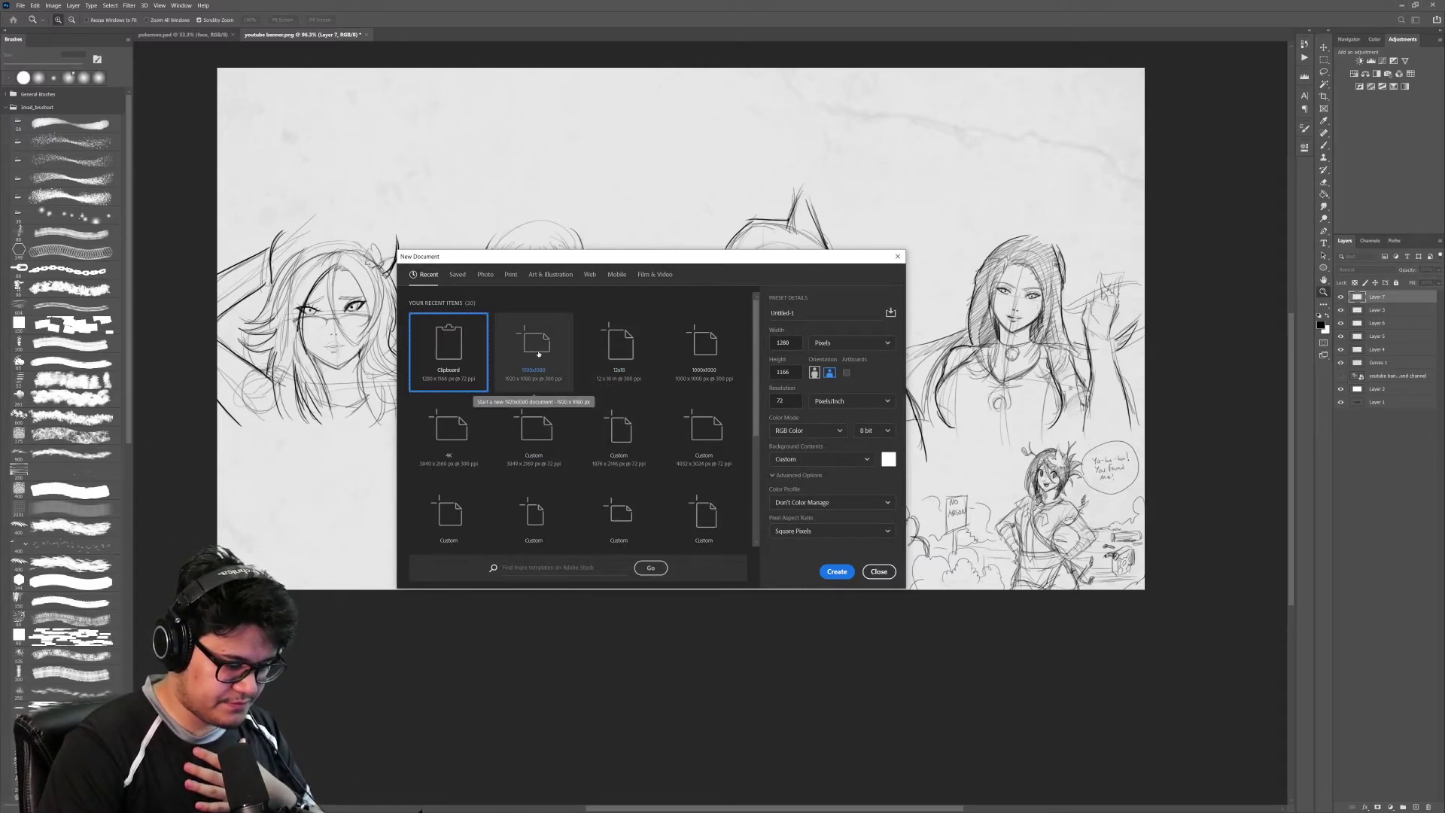
click(457, 274)
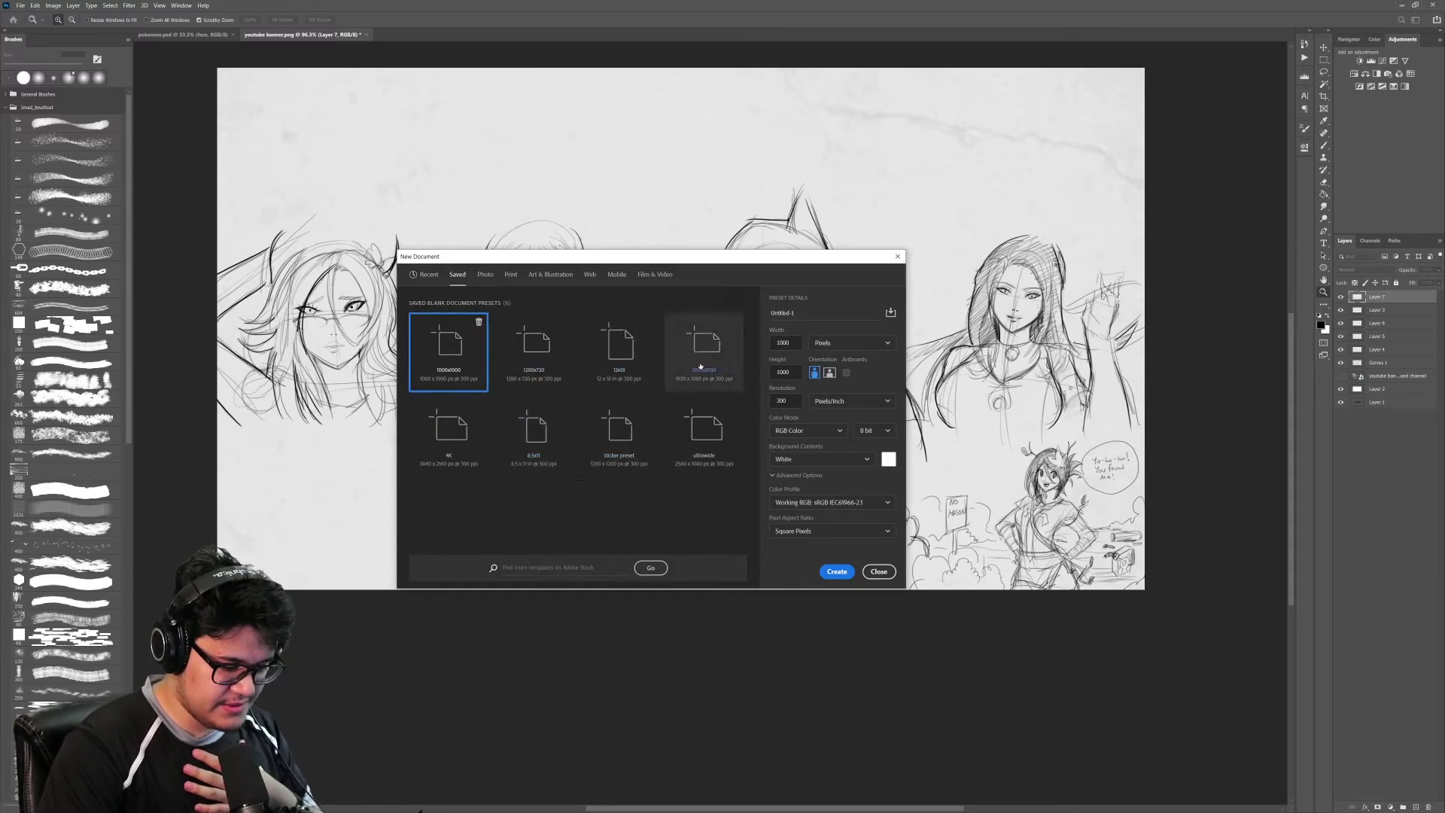
double_click(462, 344)
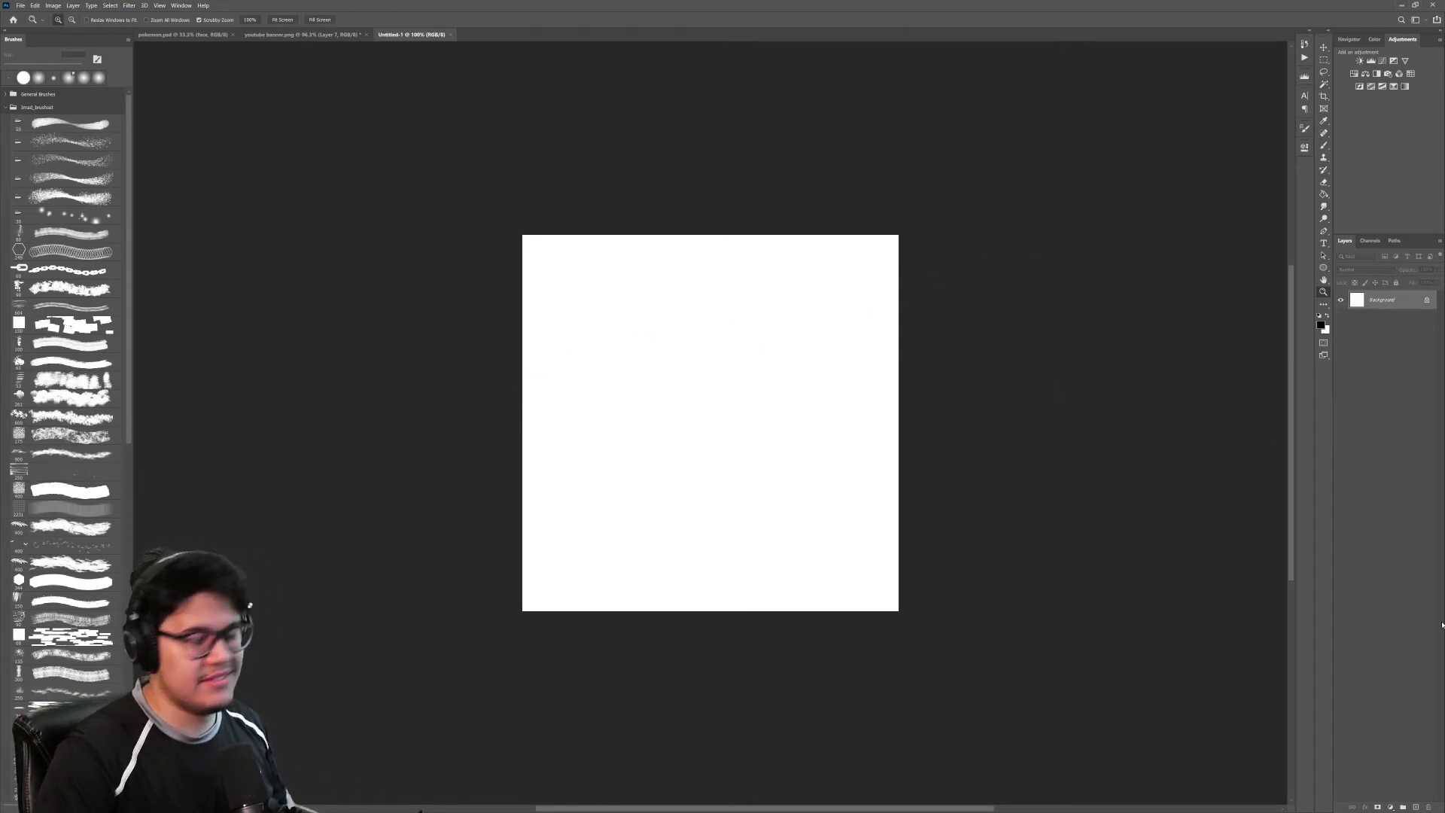
click(1416, 807)
scroll(726, 449, up, 2)
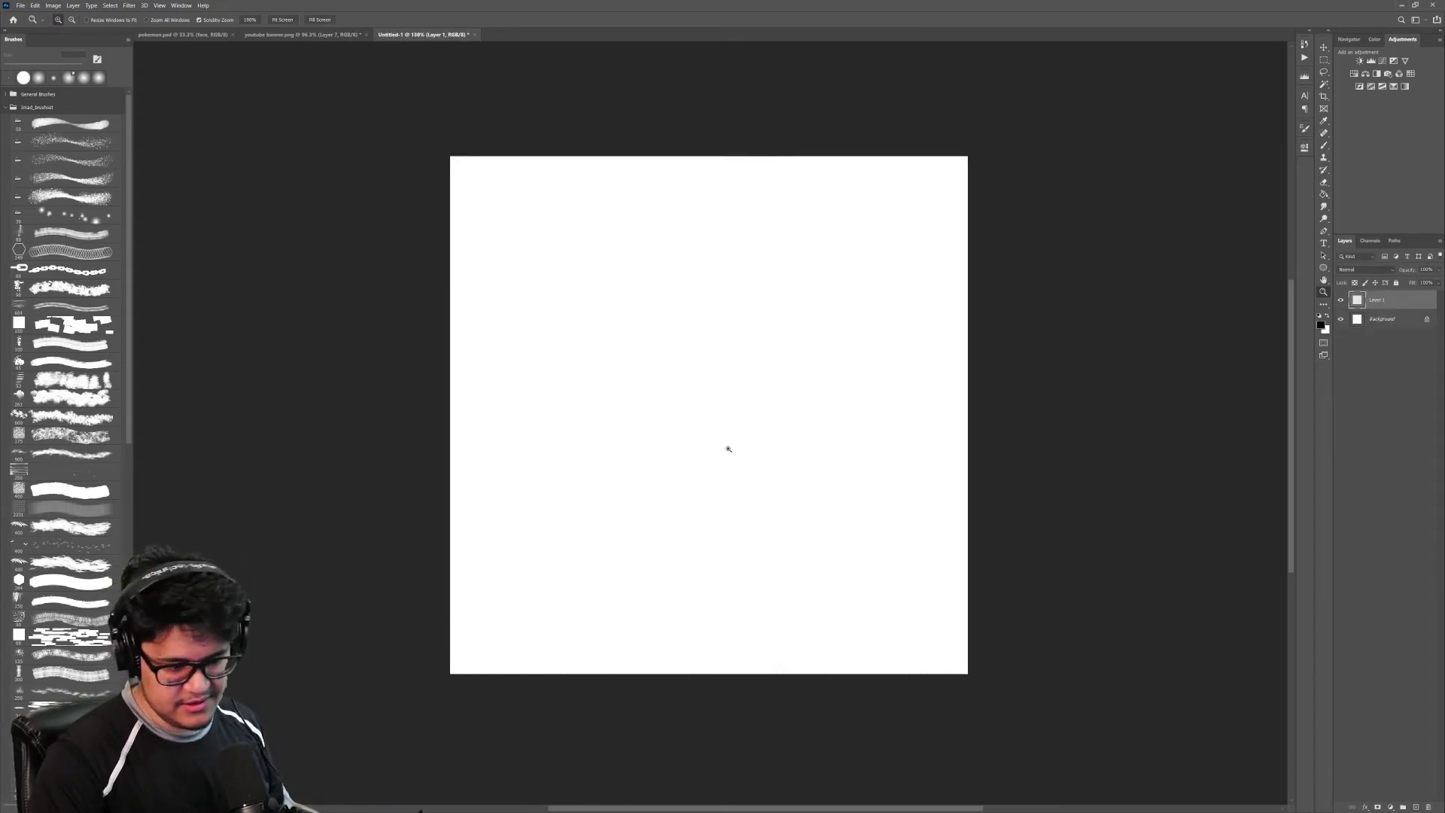
Step: Sketch a rough circle for a head in the middle of the canvas with thin brush strokes
key(b)
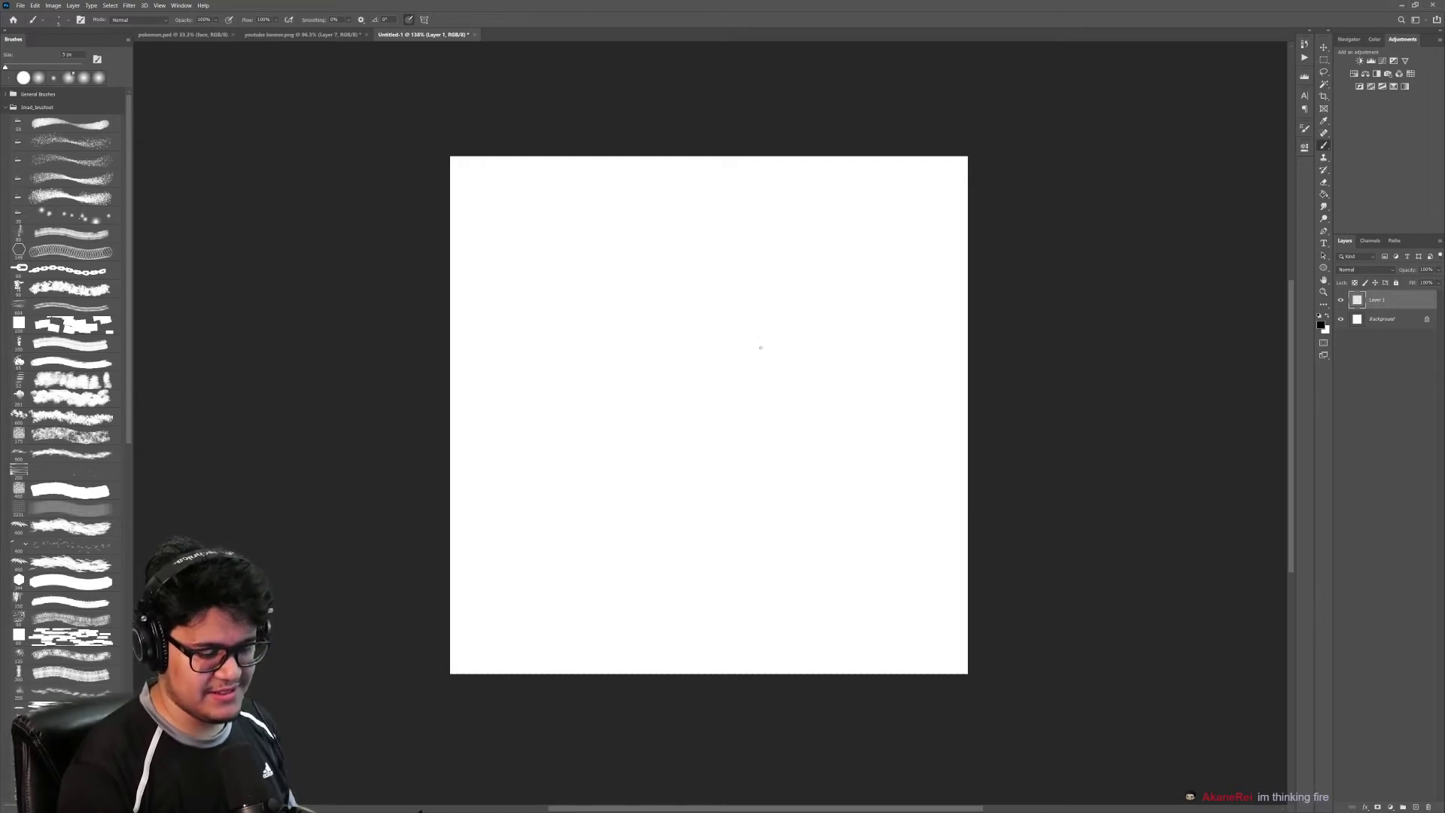
mouse_move(657, 271)
mouse_down()
mouse_move(576, 324)
mouse_move(862, 292)
mouse_up()
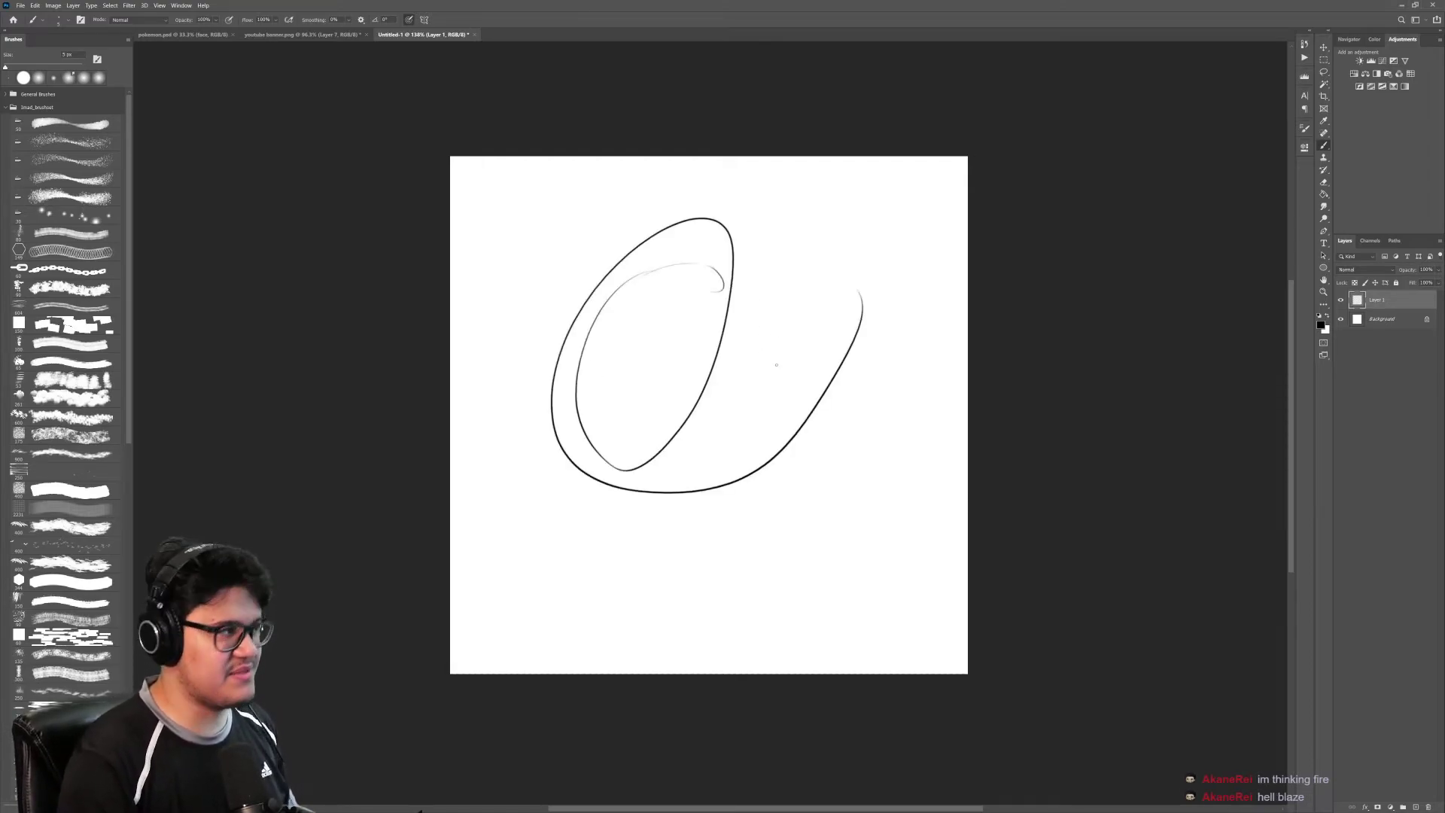
key(ctrl+z)
drag(616, 484, 605, 322)
drag(609, 489, 657, 274)
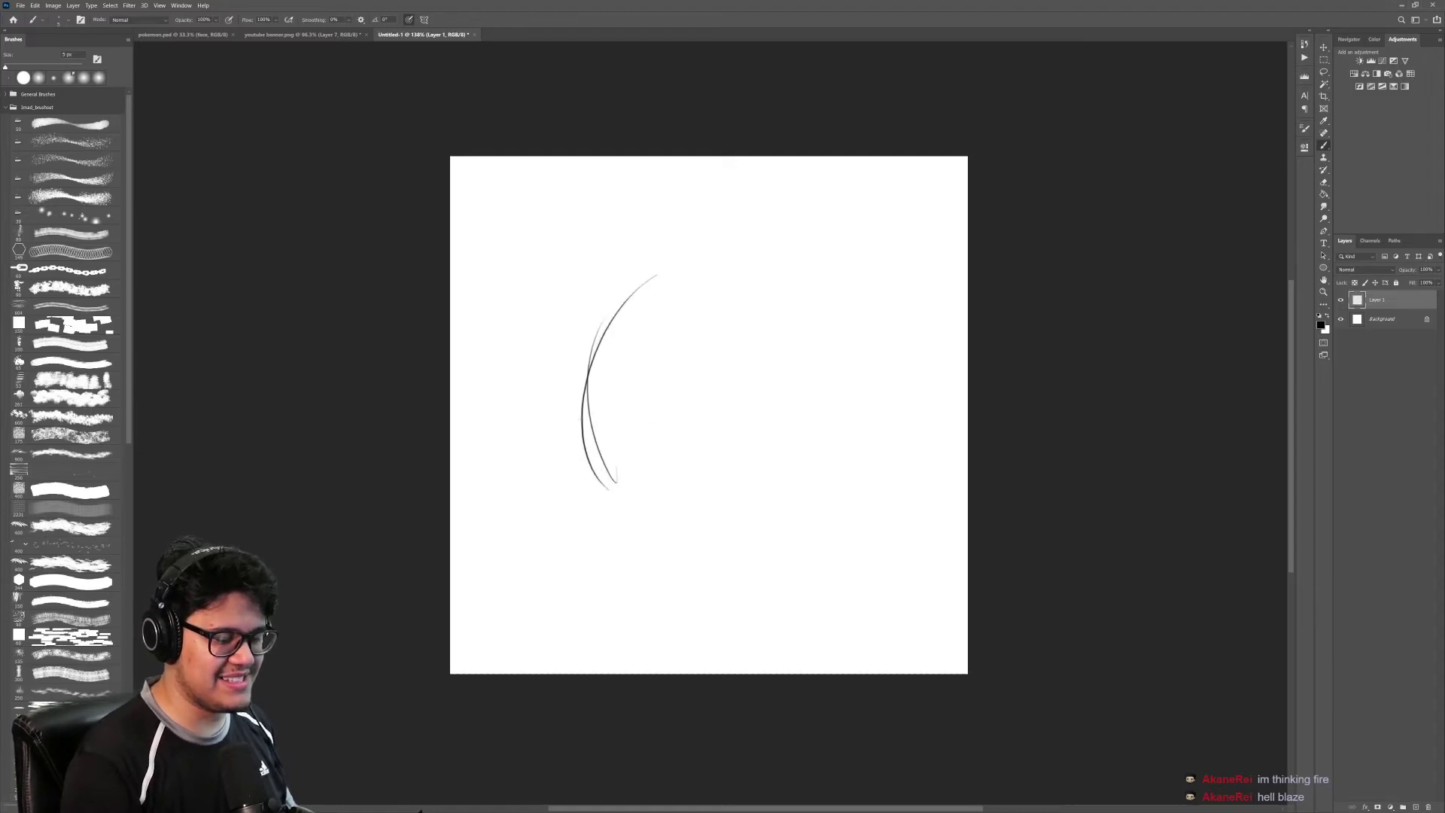
drag(585, 428, 684, 266)
mouse_move(588, 338)
mouse_down()
mouse_move(686, 266)
mouse_move(779, 322)
mouse_up()
drag(701, 276, 797, 456)
key(ctrl+z)
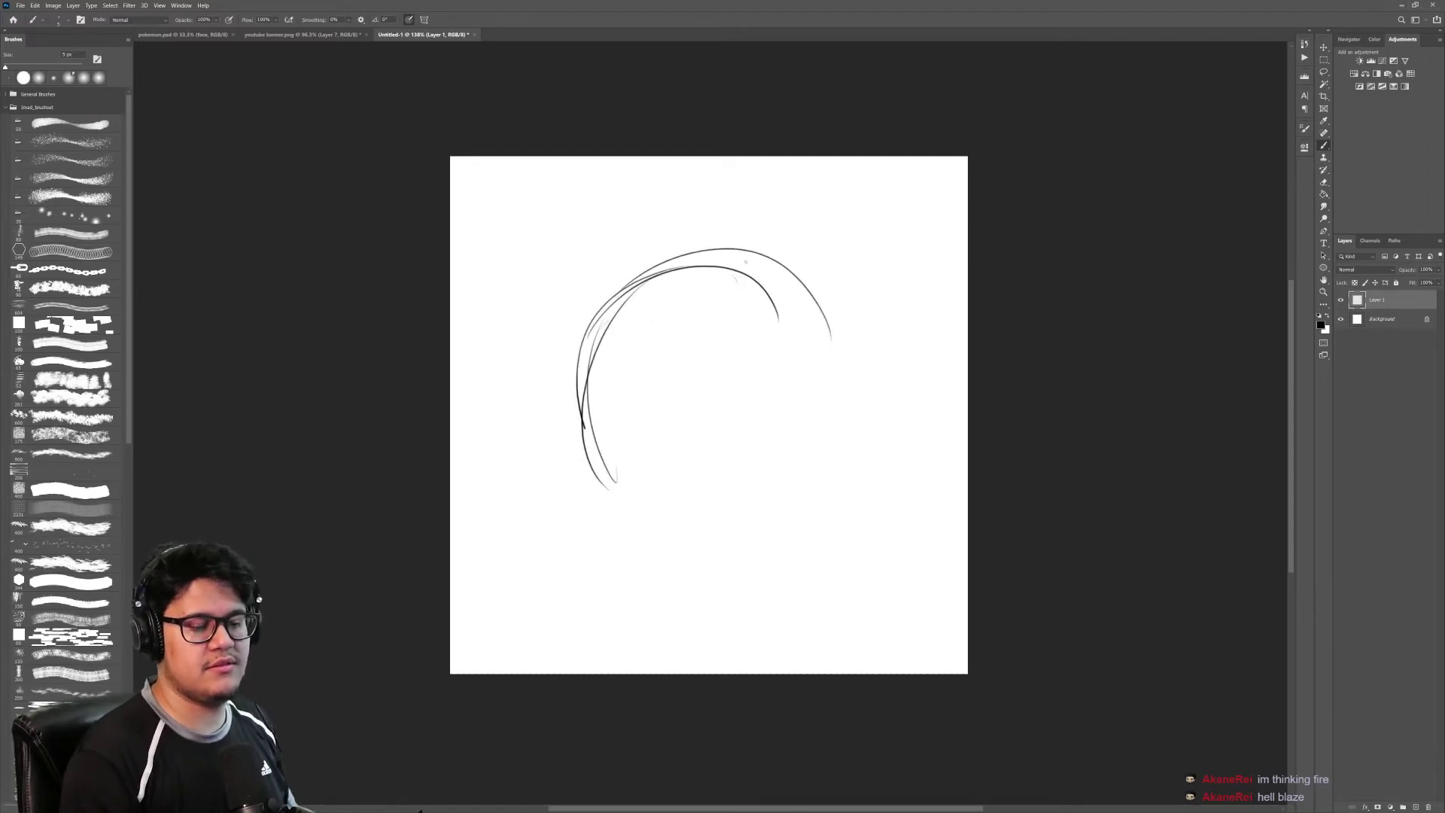
drag(752, 249, 832, 444)
drag(844, 323, 851, 361)
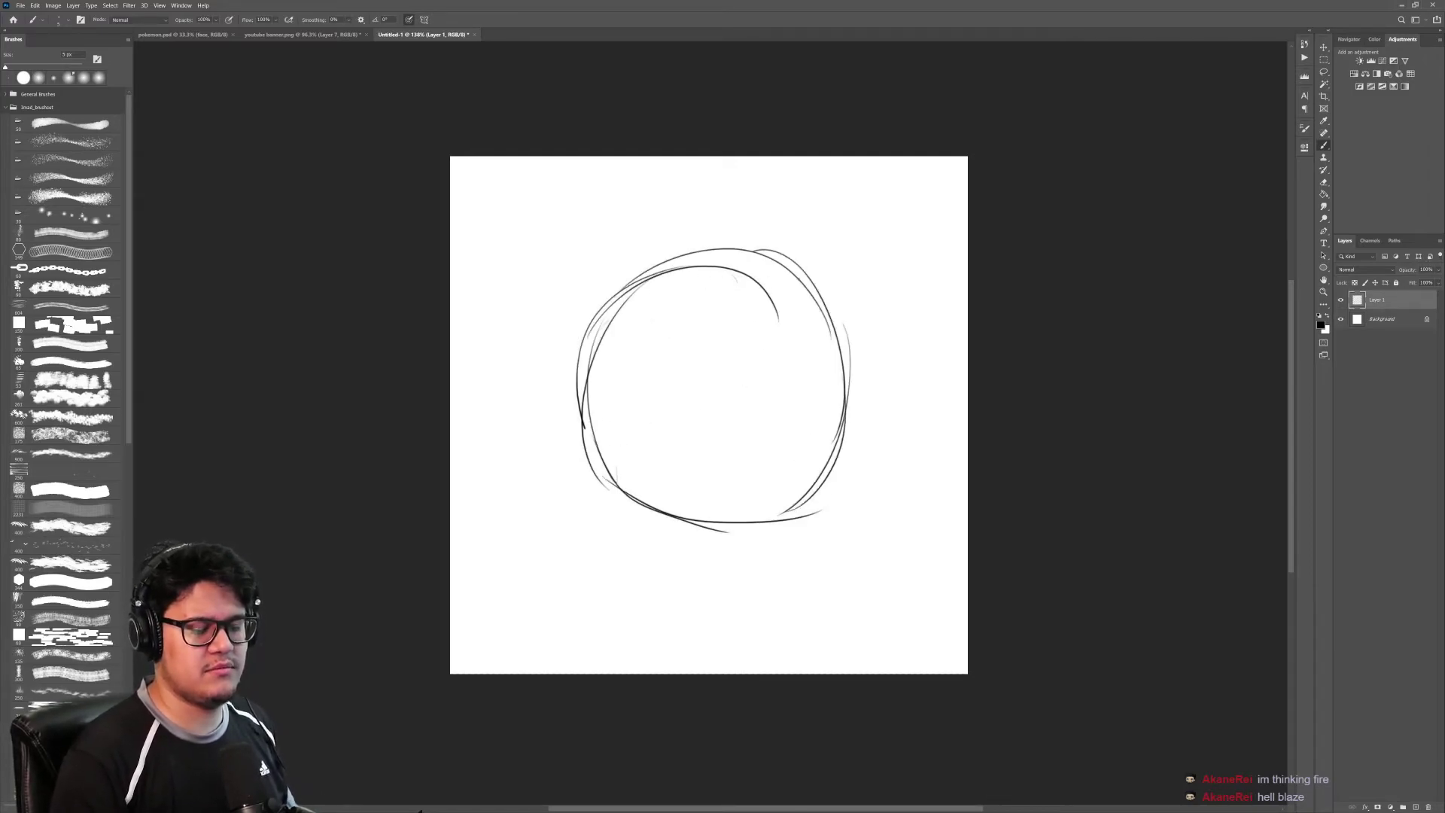
Step: Build up the side and lower curve of the head circle with repeated overlapping strokes
drag(757, 423, 820, 423)
drag(729, 121, 891, 522)
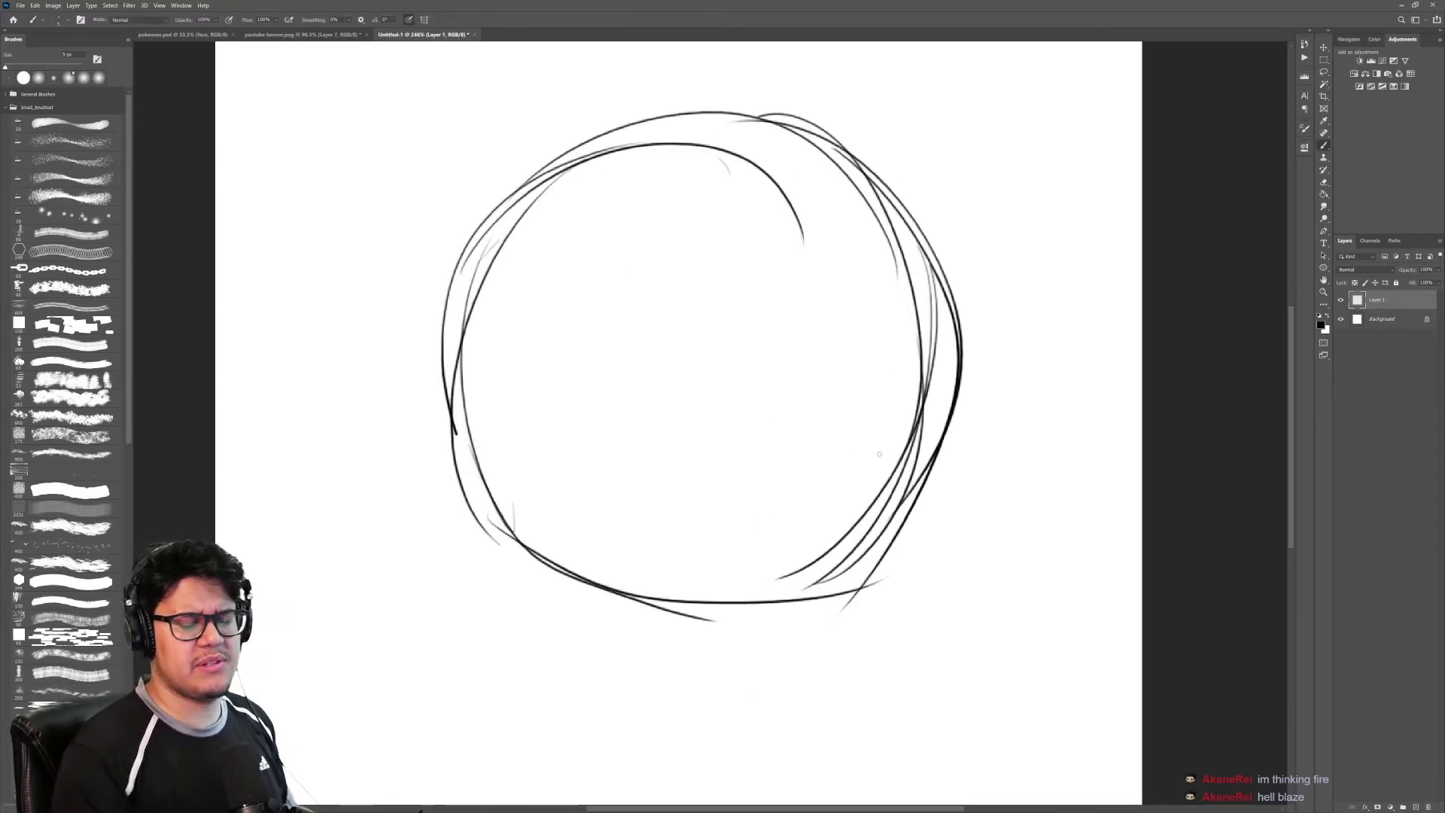
drag(941, 356, 729, 577)
drag(922, 484, 779, 566)
drag(879, 530, 709, 592)
Step: Draw a curved horizontal eye line and a curved vertical centre line across the head circle
key(z)
scroll(834, 513, down, 2)
mouse_move(545, 340)
mouse_down()
mouse_move(723, 315)
mouse_move(973, 463)
mouse_up()
drag(809, 175, 726, 572)
key(ctrl+z)
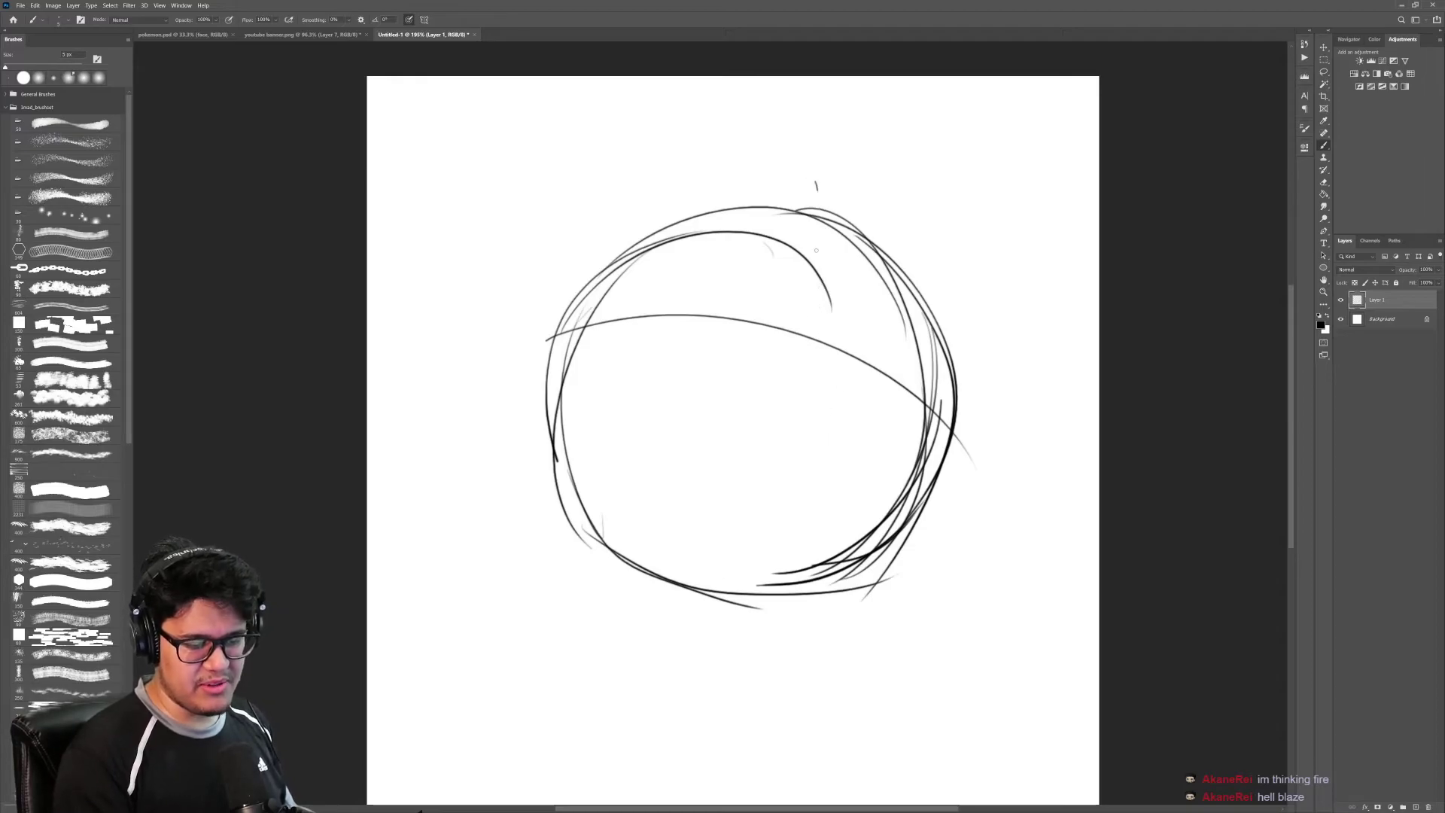
drag(816, 181, 728, 555)
Step: Enlarge the brush and paint two solid black round eyes near the eye line
alt+right_click(871, 339)
drag(908, 324, 905, 339)
drag(662, 264, 668, 280)
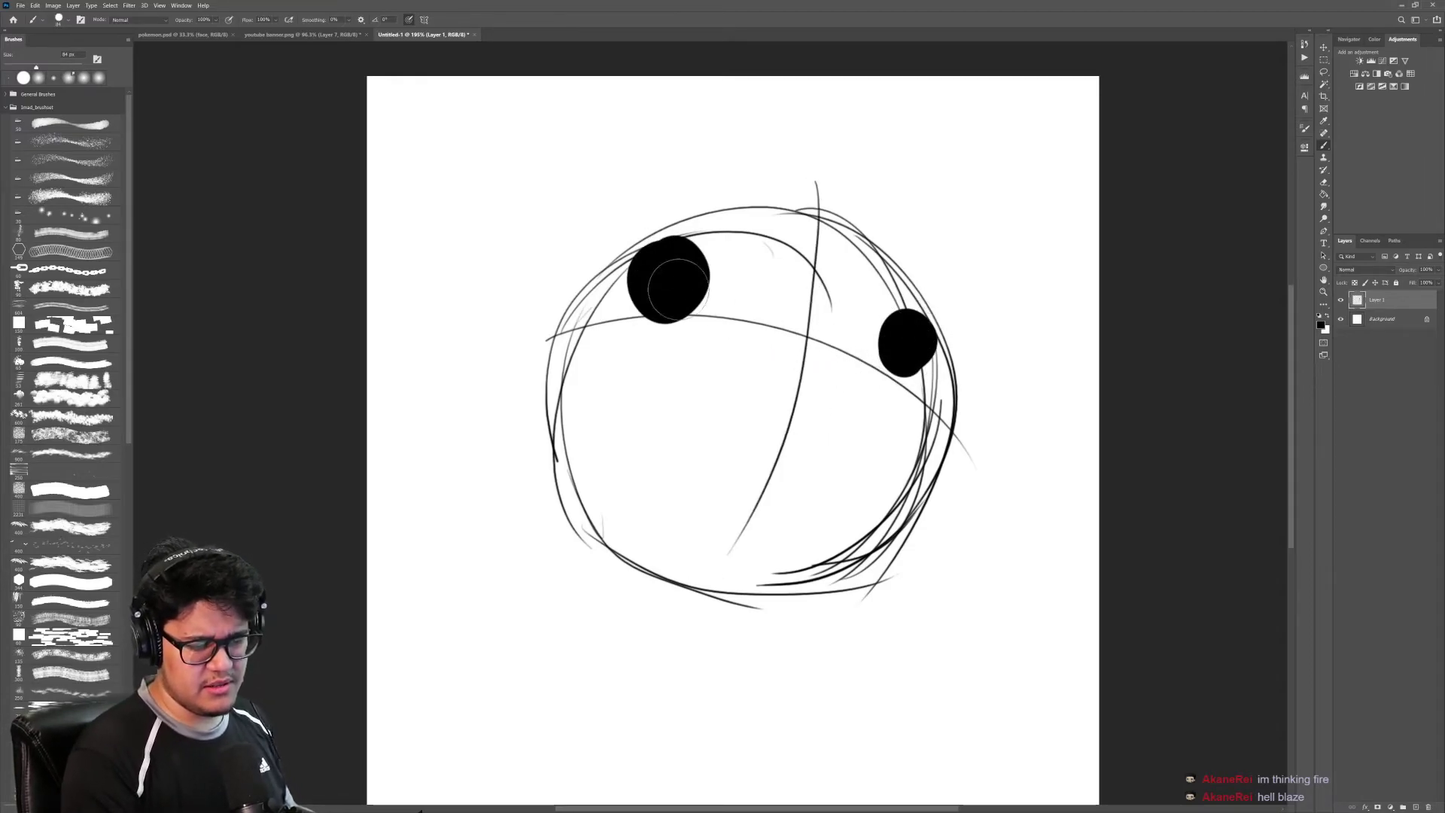
mouse_move(906, 343)
mouse_down()
mouse_move(889, 362)
mouse_move(908, 347)
mouse_up()
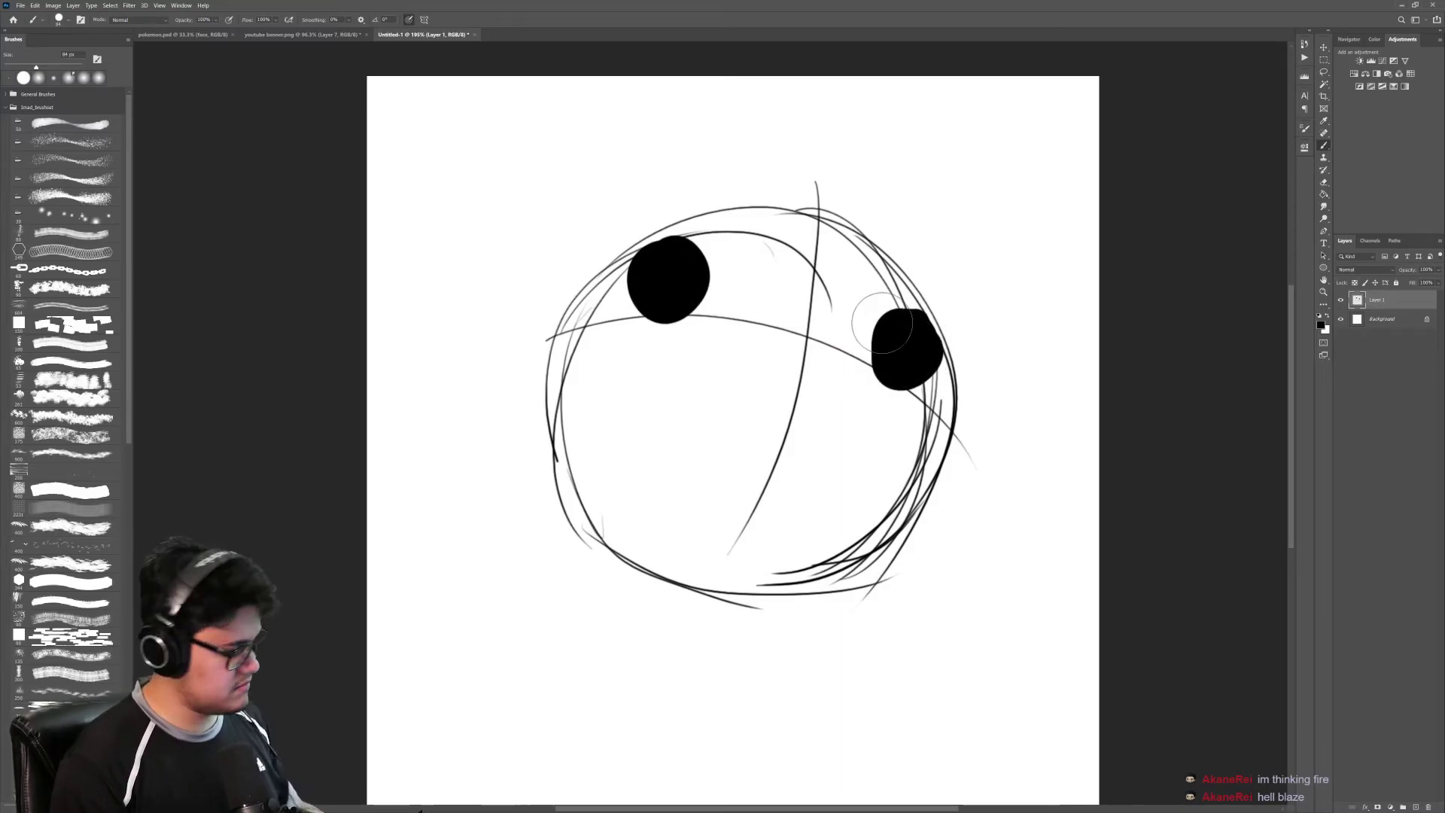
Step: Reduce the brush size and draw a thick downturned mouth and a bold jaw line across the face
key([)
key([)
key([)
key(bracketleft)
key(bracketleft)
mouse_move(736, 380)
mouse_down()
mouse_move(806, 371)
mouse_move(841, 410)
mouse_up()
drag(585, 301, 775, 541)
mouse_move(629, 498)
mouse_down()
mouse_move(820, 548)
mouse_move(901, 494)
mouse_move(942, 420)
mouse_move(866, 464)
mouse_up()
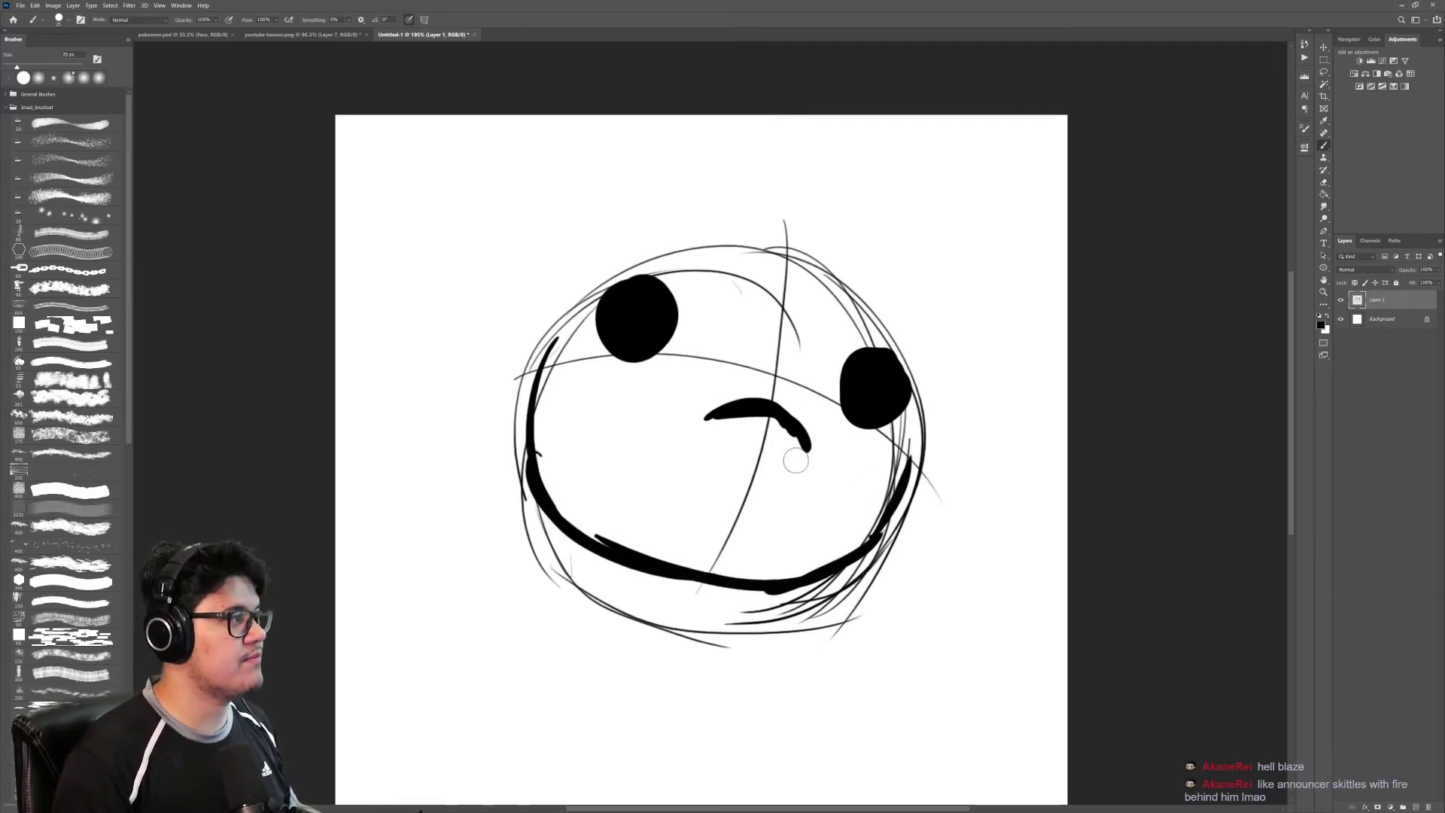
Step: Draw the side of the face, a jagged hairline over the forehead, and an ear
drag(549, 298, 521, 460)
drag(737, 216, 781, 250)
mouse_move(762, 223)
mouse_down()
mouse_move(779, 249)
mouse_move(932, 331)
mouse_move(918, 417)
mouse_up()
drag(700, 209, 713, 214)
mouse_move(622, 238)
mouse_down()
mouse_move(533, 352)
mouse_move(481, 365)
mouse_move(532, 392)
mouse_move(524, 312)
mouse_move(527, 399)
mouse_up()
drag(527, 302, 502, 391)
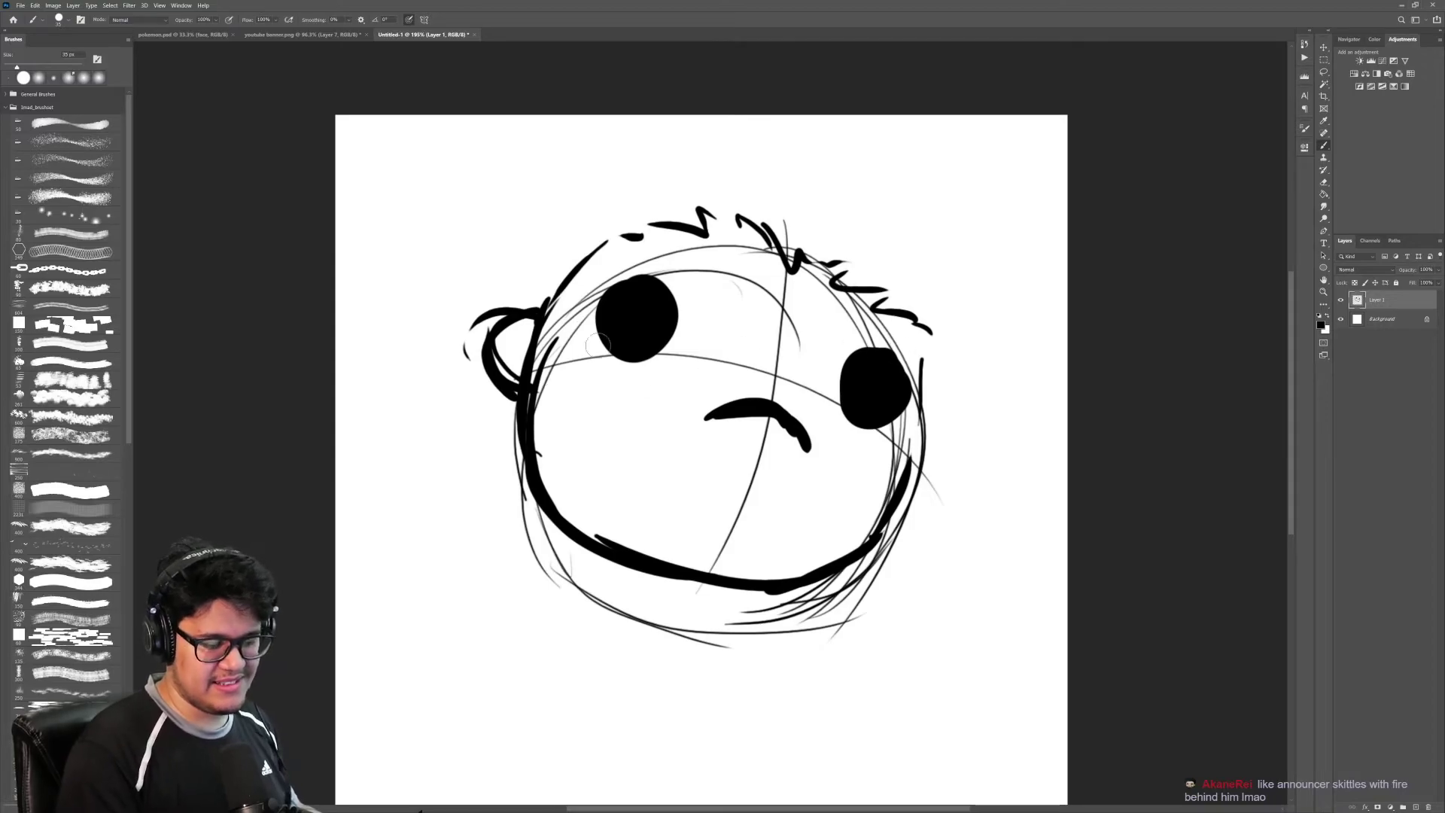
Step: Draw short spiky hair strokes above and behind the ear
drag(550, 242, 498, 262)
drag(499, 274, 468, 283)
mouse_move(462, 293)
mouse_down()
mouse_move(503, 307)
mouse_move(490, 389)
mouse_up()
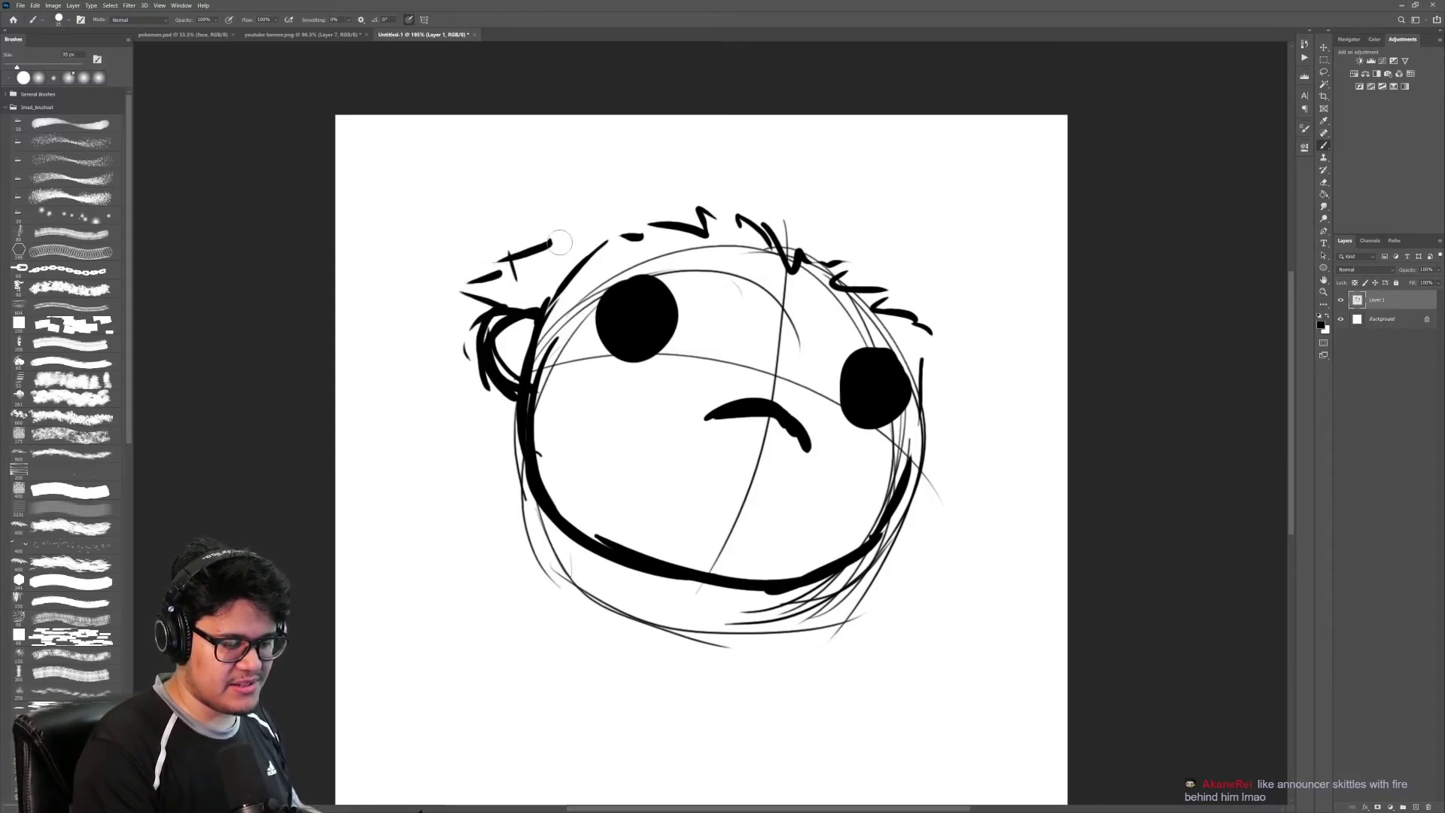
drag(550, 242, 630, 116)
drag(652, 116, 723, 154)
key(ctrl+z)
key(ctrl+z)
Step: Draw the outer spikes of the hair from above the ear around to the opposite side of the face
mouse_move(561, 245)
mouse_down()
mouse_move(578, 120)
mouse_move(611, 140)
mouse_up()
drag(873, 148, 912, 214)
drag(946, 209, 1048, 311)
mouse_move(1017, 325)
mouse_down()
mouse_move(1067, 345)
mouse_move(978, 455)
mouse_move(919, 481)
mouse_up()
drag(937, 356, 945, 376)
drag(932, 373, 926, 422)
Step: Draw glasses around the eyes, with lower rims and a bridge joining the two lenses
mouse_move(584, 292)
mouse_down()
mouse_move(573, 348)
mouse_move(689, 382)
mouse_up()
drag(700, 322, 690, 382)
mouse_move(820, 361)
mouse_down()
mouse_move(816, 410)
mouse_move(925, 393)
mouse_move(884, 444)
mouse_up()
click(801, 376)
drag(681, 367, 802, 380)
drag(789, 388, 813, 382)
Step: Add more spikes to the top of the hair and a small tuft beside the far cheek
drag(542, 248, 521, 150)
mouse_move(521, 151)
mouse_down()
mouse_move(576, 180)
mouse_move(636, 116)
mouse_up()
mouse_move(843, 143)
mouse_down()
mouse_move(880, 116)
mouse_move(933, 146)
mouse_up()
drag(895, 161, 929, 188)
drag(983, 533, 915, 422)
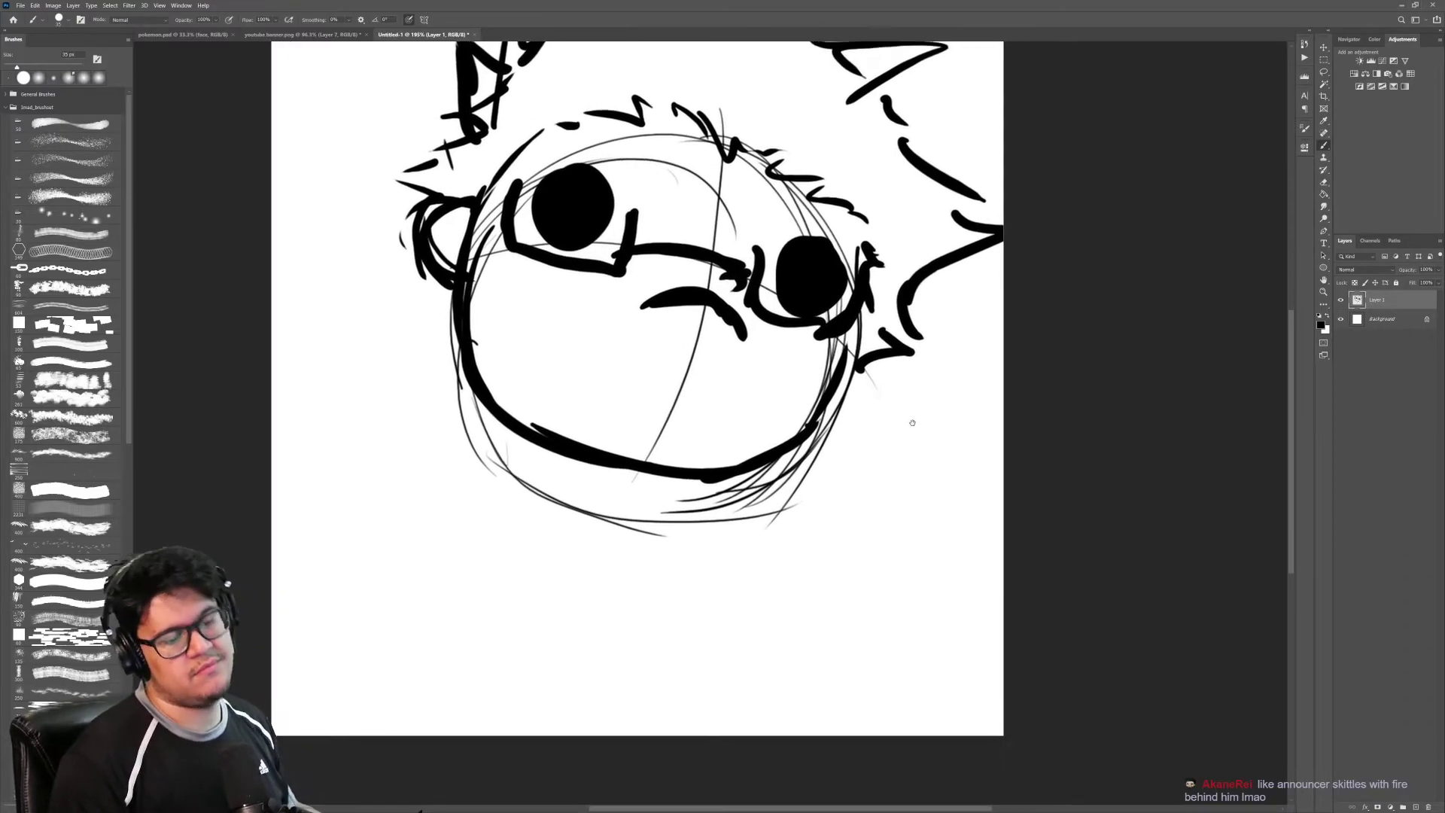
drag(880, 475, 934, 462)
mouse_move(963, 254)
mouse_down()
mouse_move(978, 282)
mouse_move(907, 363)
mouse_up()
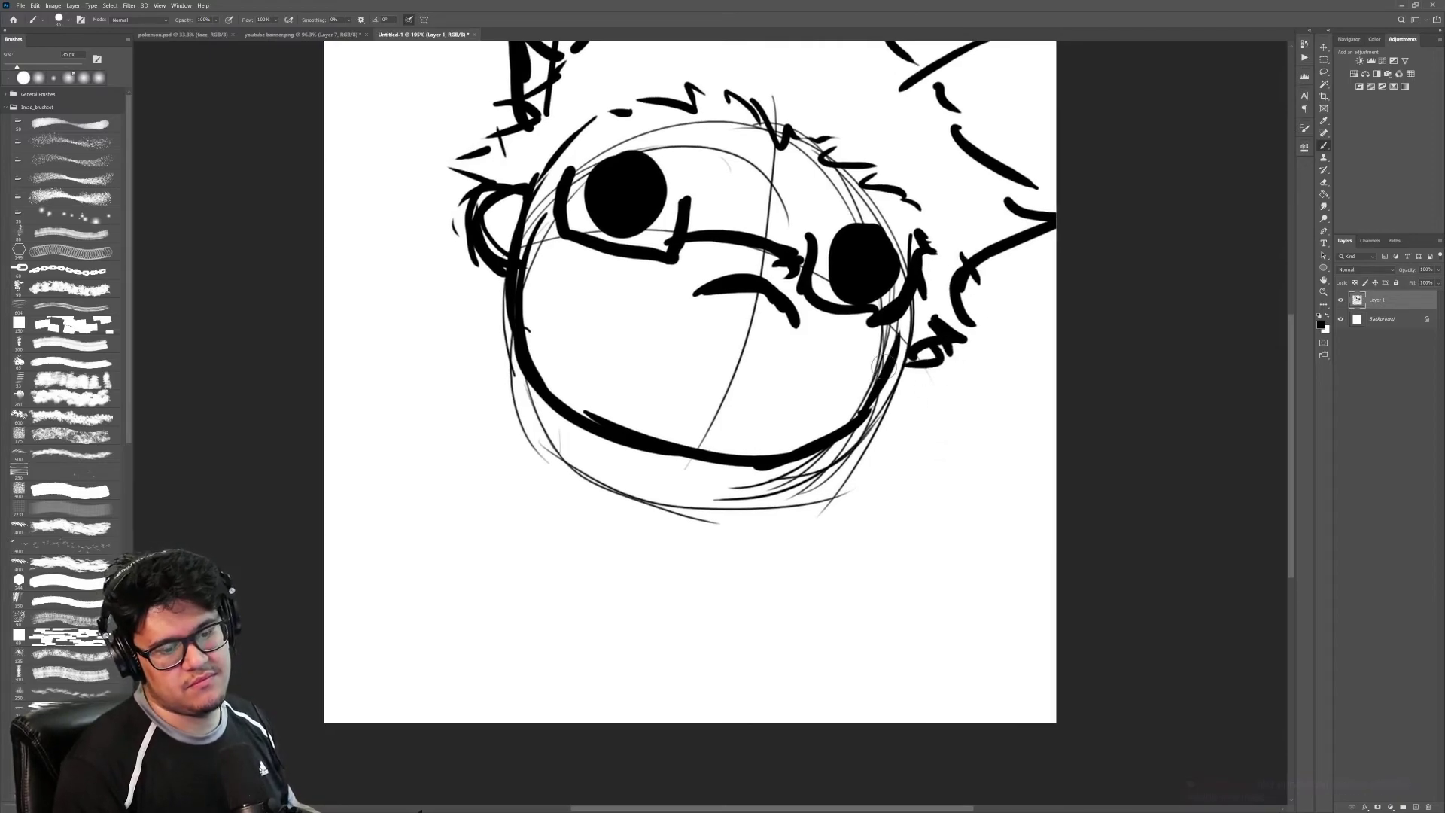
Step: Draw straight slanted upper rims over both eyes and trim the mouth to a smaller frown with the eraser
drag(826, 219, 932, 232)
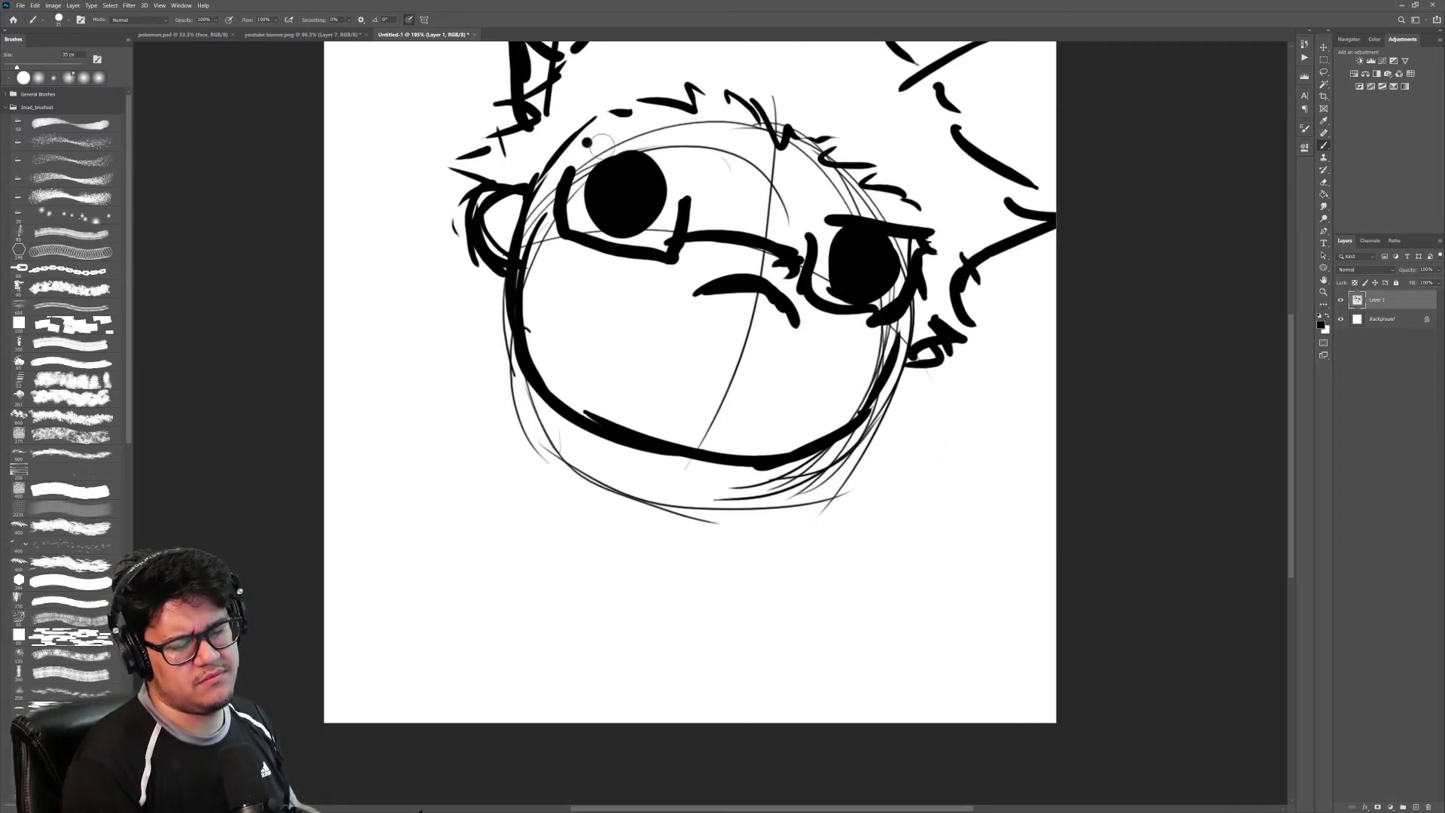
drag(602, 146, 678, 172)
mouse_move(896, 343)
mouse_down()
mouse_move(793, 343)
mouse_move(860, 343)
mouse_up()
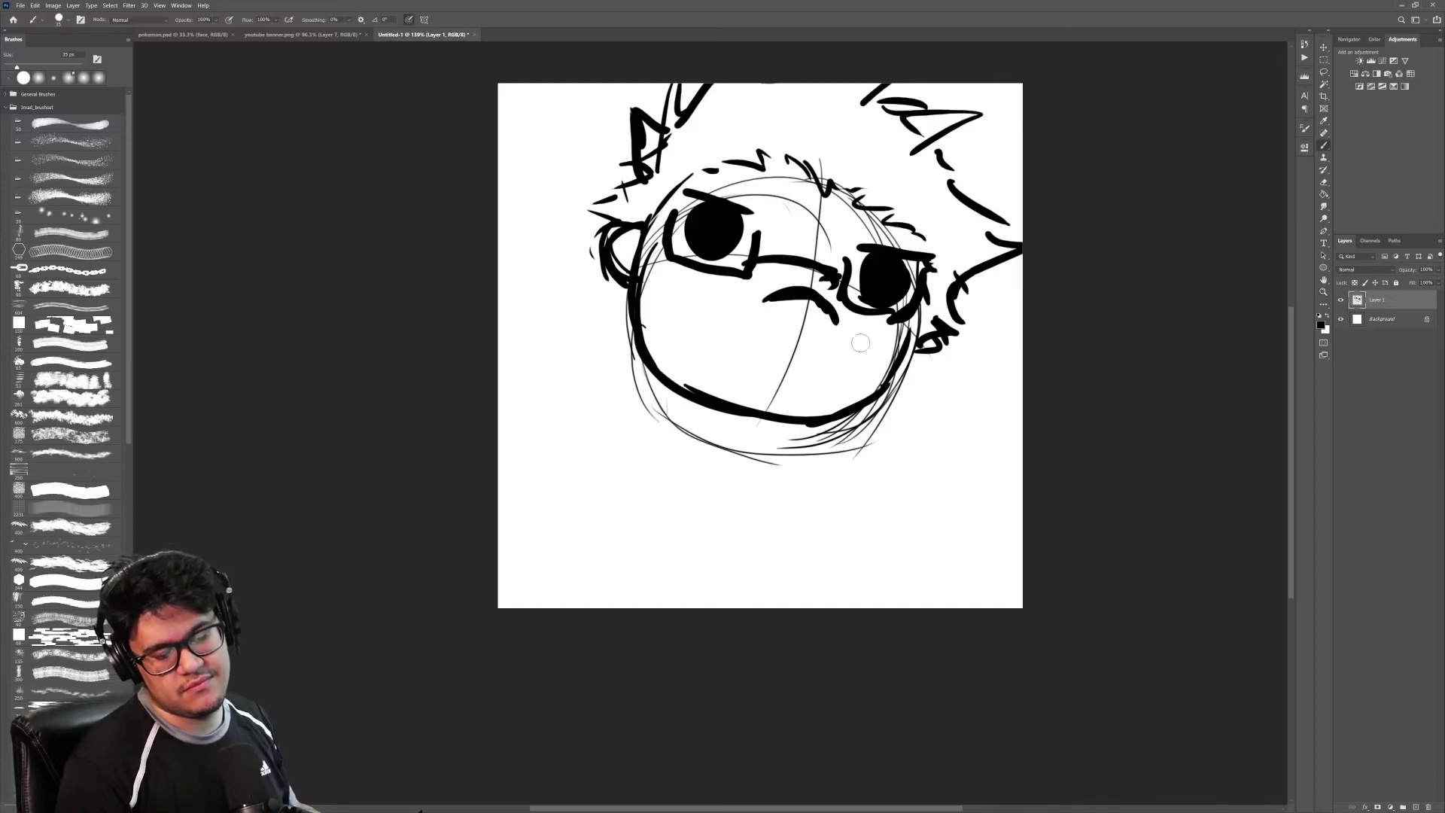
key(e)
drag(779, 302, 831, 322)
Step: Draw a thick-lined microphone with a round head and tapered handle across the lower part of the face
key(b)
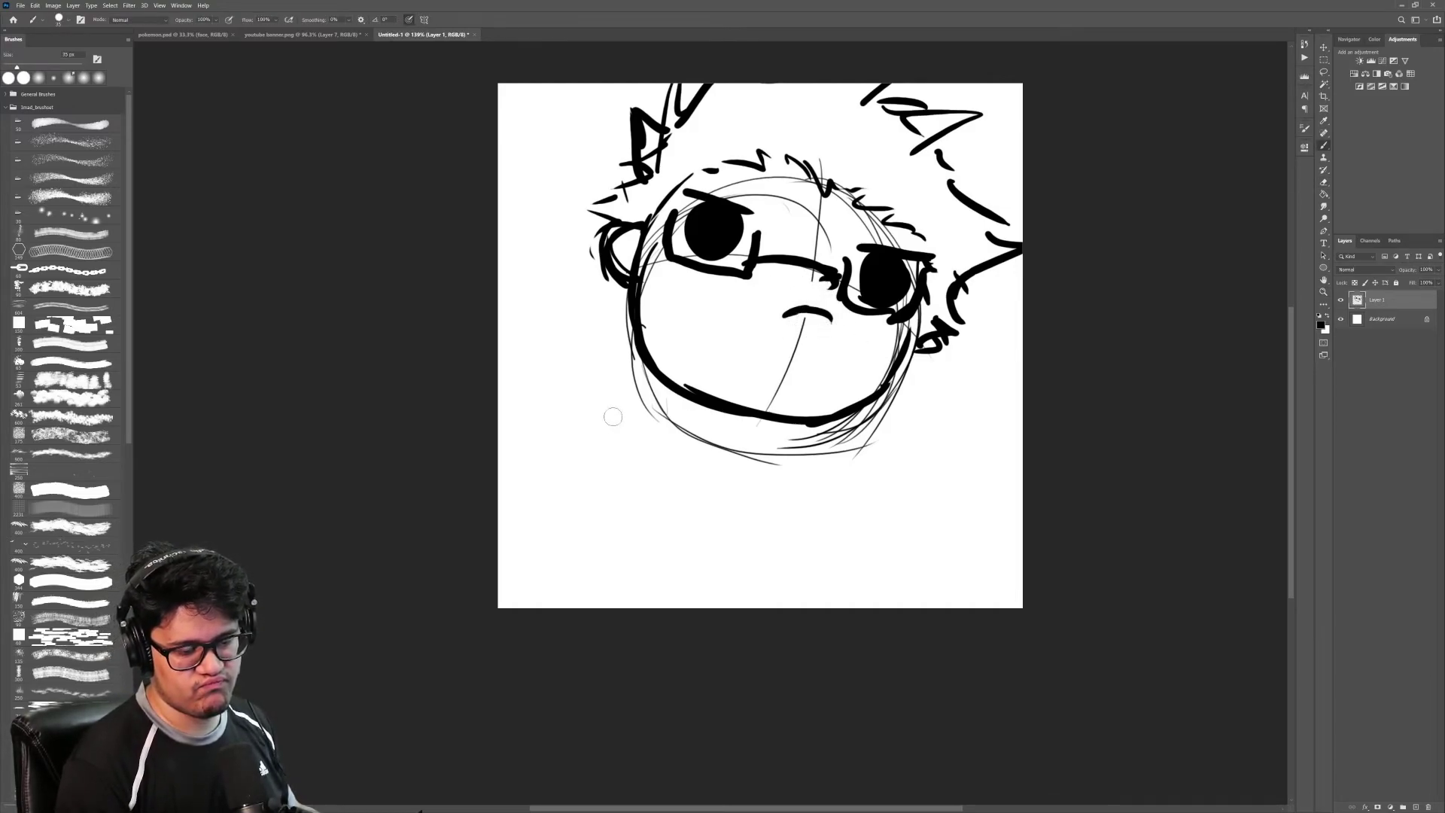
mouse_move(591, 445)
mouse_down()
mouse_move(735, 349)
mouse_move(617, 473)
mouse_up()
drag(690, 405, 595, 496)
mouse_move(716, 365)
mouse_down()
mouse_move(651, 394)
mouse_move(614, 479)
mouse_move(669, 422)
mouse_move(672, 451)
mouse_up()
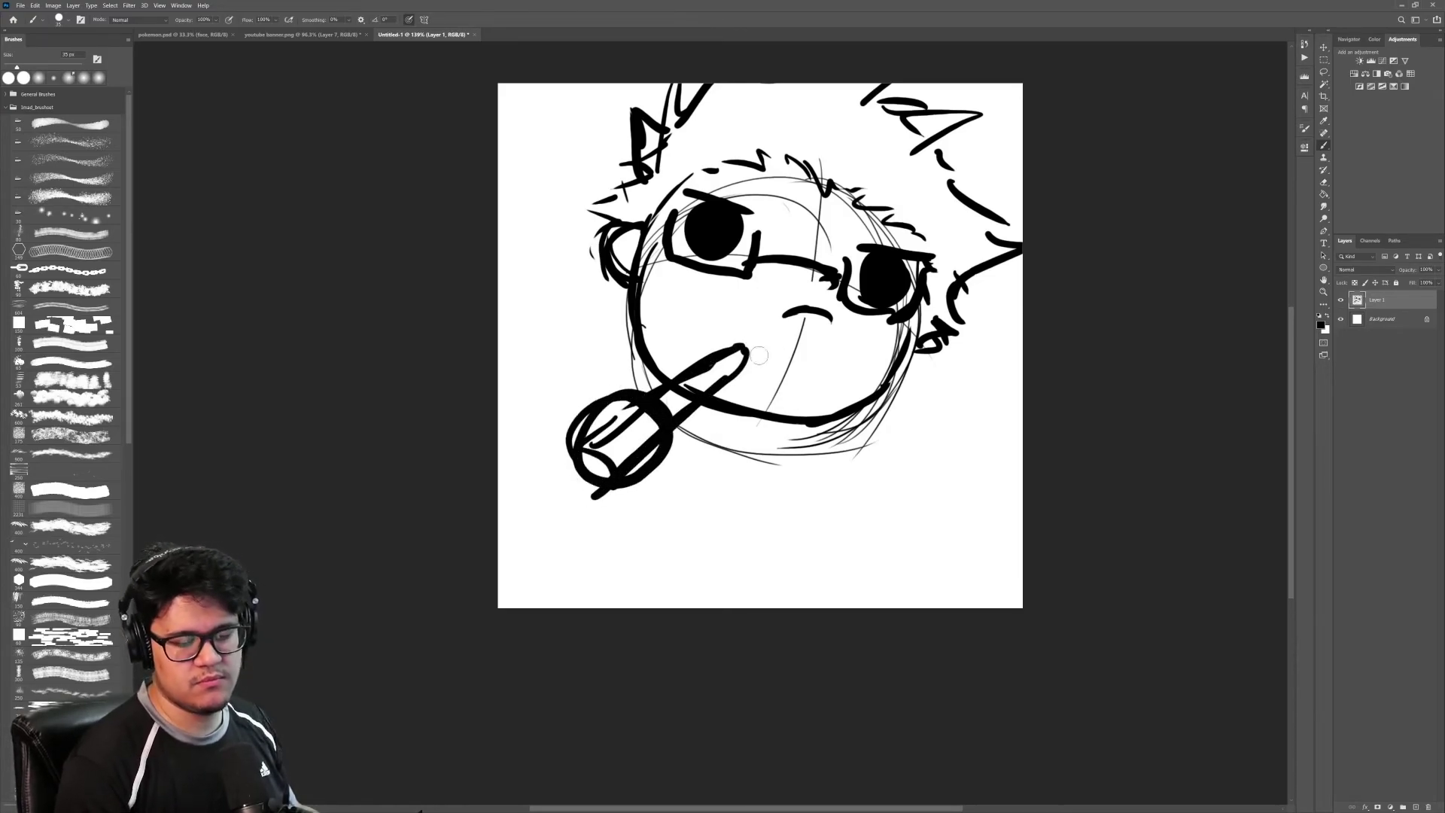
Step: Draw a neck line and rough pointed jacket collar flaps on both sides below the chin, behind the microphone
mouse_move(630, 305)
mouse_down()
mouse_move(594, 365)
mouse_move(689, 427)
mouse_up()
drag(519, 377, 659, 380)
mouse_move(540, 368)
mouse_down()
mouse_move(650, 437)
mouse_move(717, 446)
mouse_up()
mouse_move(692, 411)
mouse_down()
mouse_move(743, 491)
mouse_move(865, 410)
mouse_move(903, 474)
mouse_move(790, 508)
mouse_up()
drag(775, 490, 842, 482)
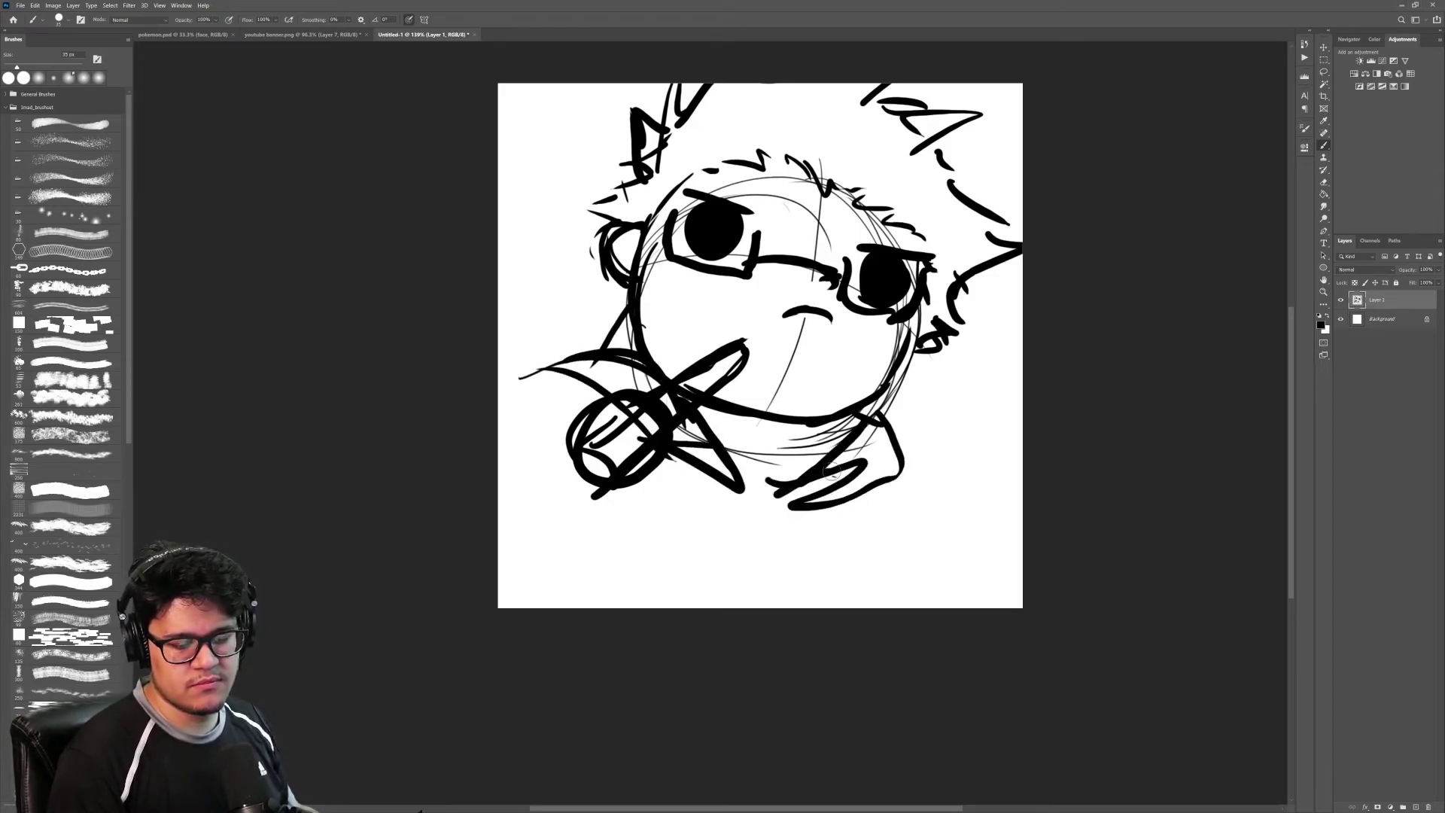
Step: Sketch the jacket front, centre seam, far side edge and near shoulder down toward the canvas's lower edge
drag(724, 466, 764, 580)
drag(749, 489, 769, 606)
drag(801, 486, 811, 606)
drag(895, 451, 910, 605)
mouse_move(897, 598)
mouse_down()
mouse_move(888, 550)
mouse_move(880, 602)
mouse_up()
drag(566, 380, 505, 497)
drag(559, 391, 509, 535)
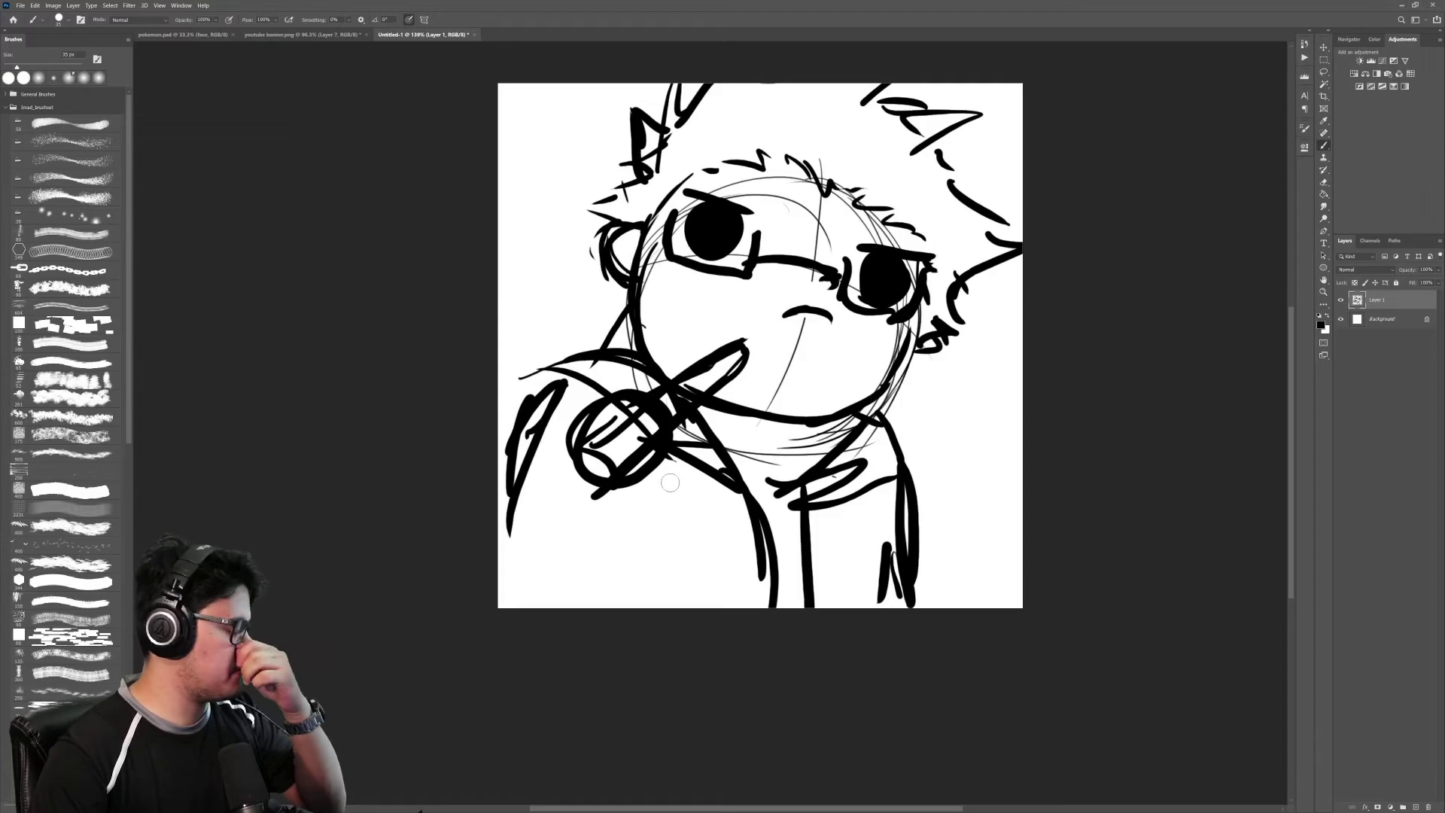
Step: Transform the sketch layer, enlarging it and shifting it downward so the face and collar fill the canvas
key(ctrl+t)
drag(915, 365, 874, 406)
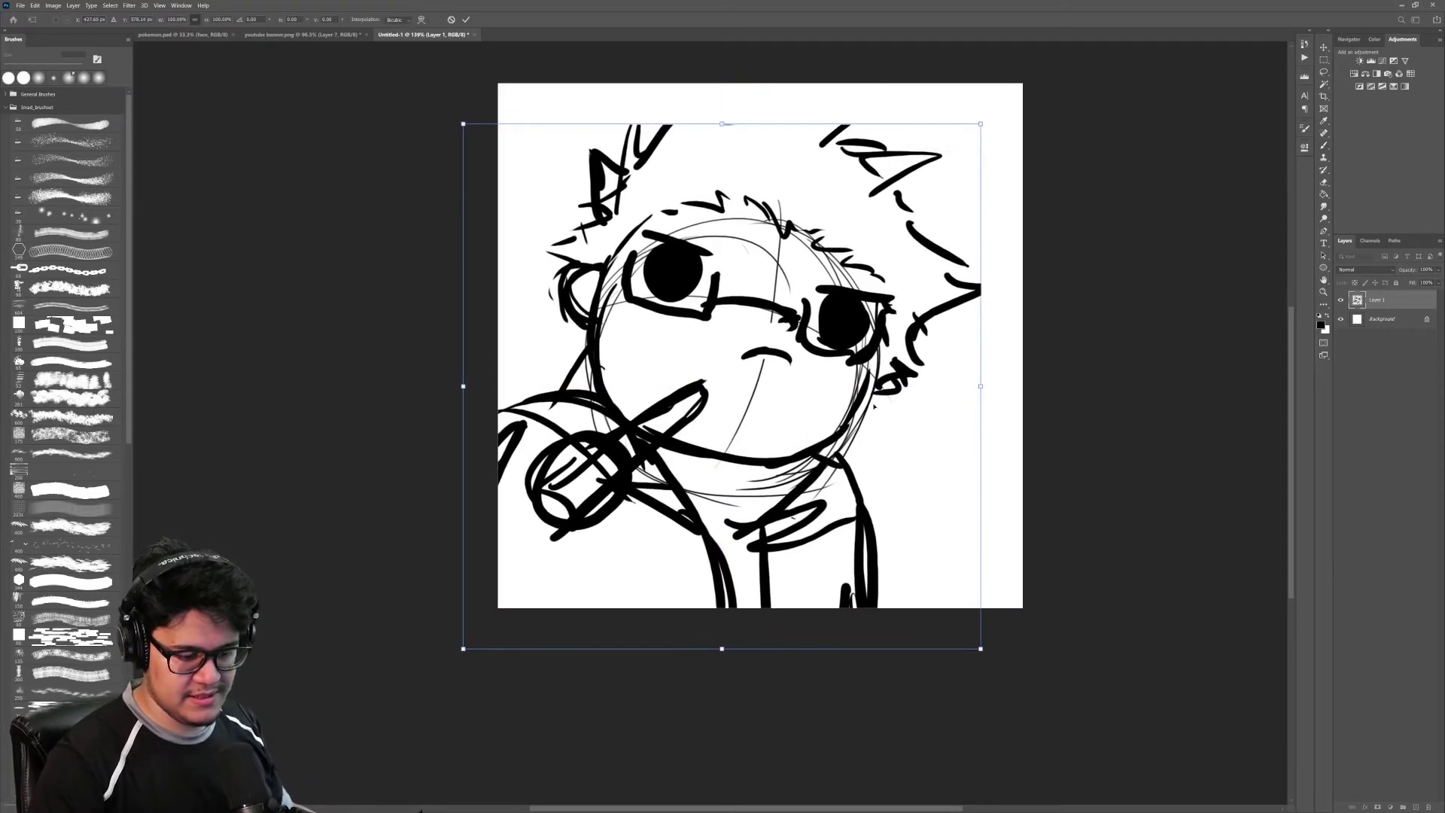
drag(982, 385, 1056, 386)
drag(949, 428, 919, 444)
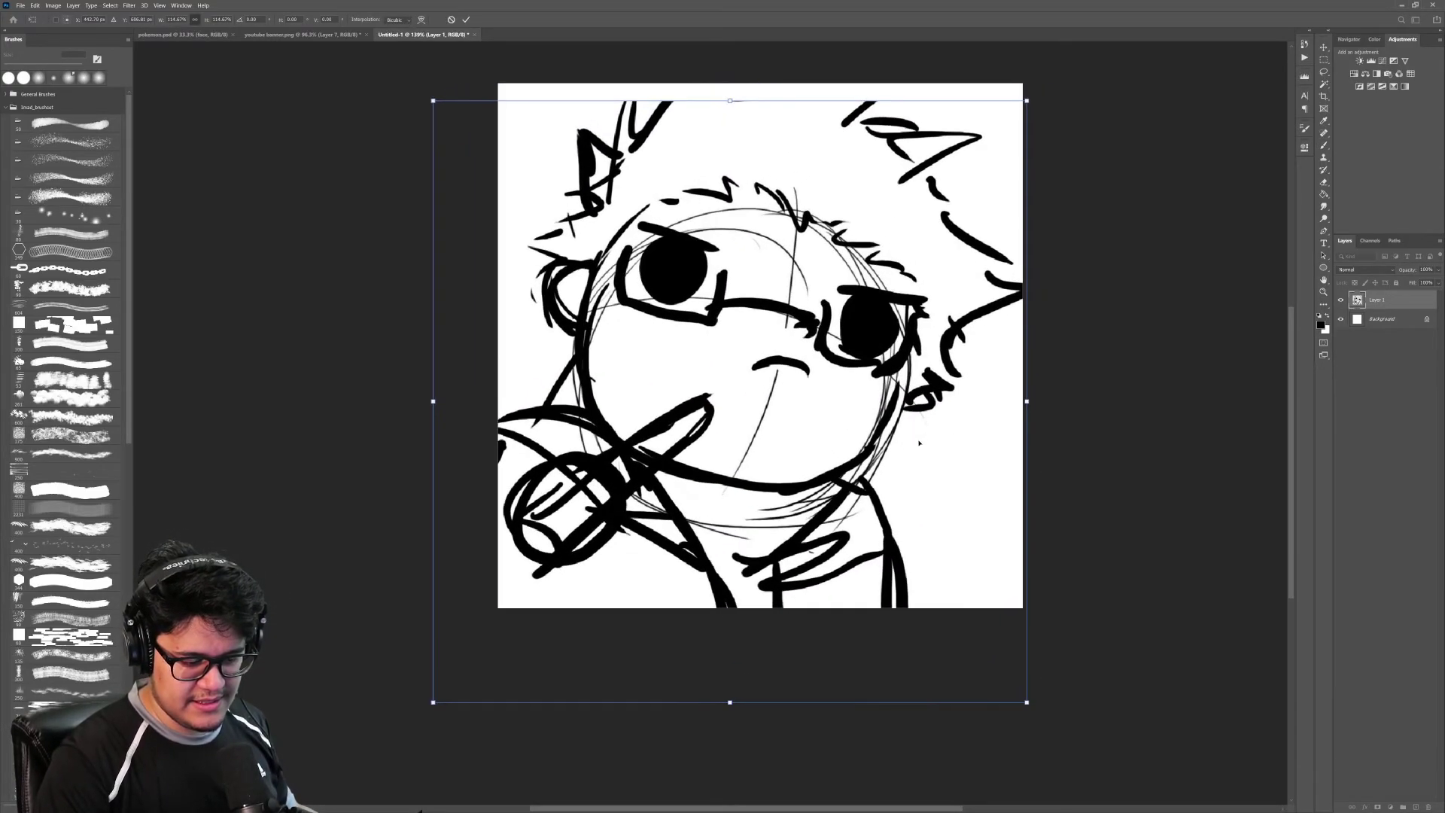
drag(1028, 403, 1004, 427)
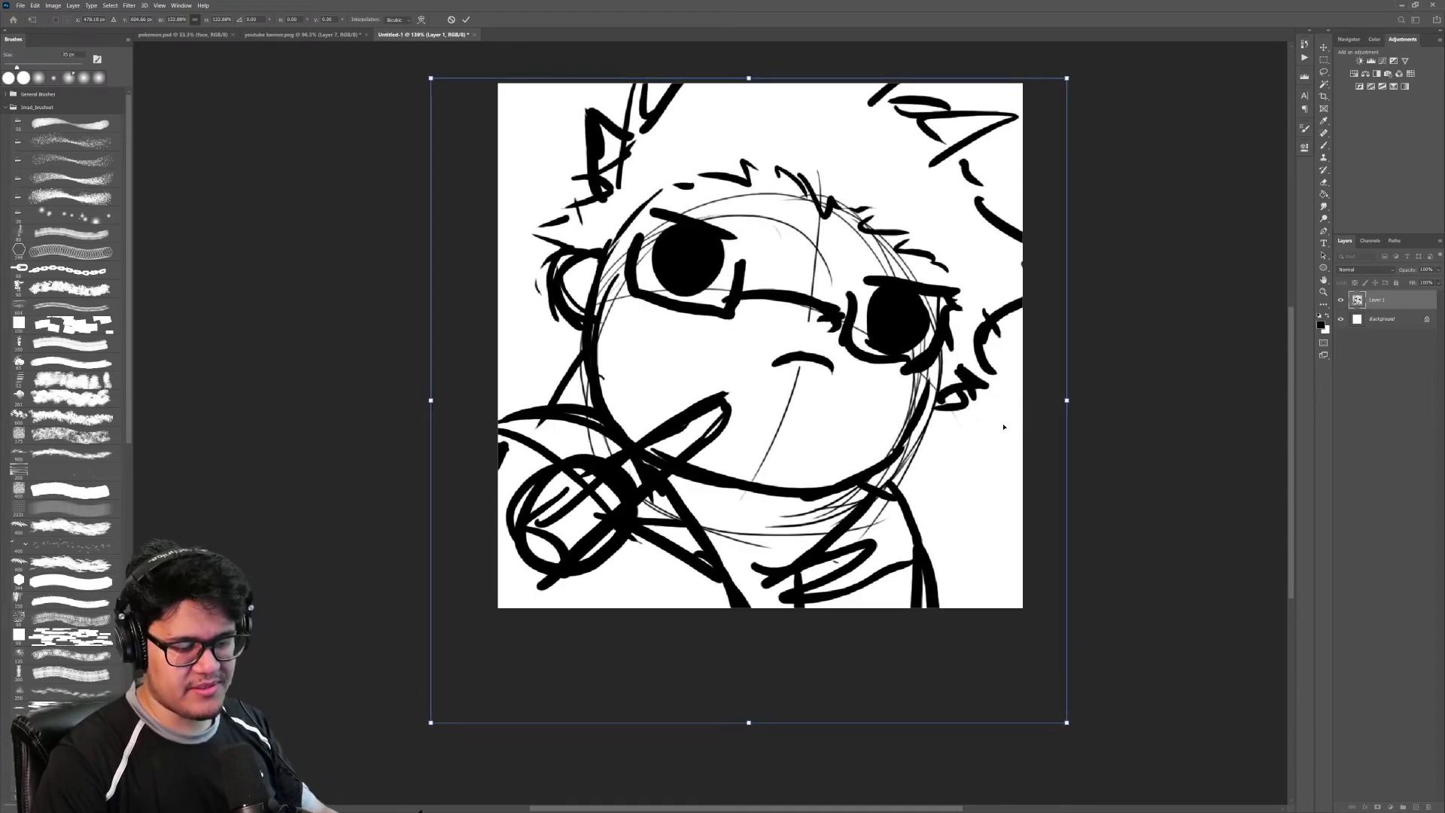
key(Return)
Step: Fade the sketch to light grey by lowering its layer opacity and add a new layer above it for inking
mouse_move(880, 385)
mouse_down()
mouse_move(877, 400)
mouse_move(899, 399)
mouse_up()
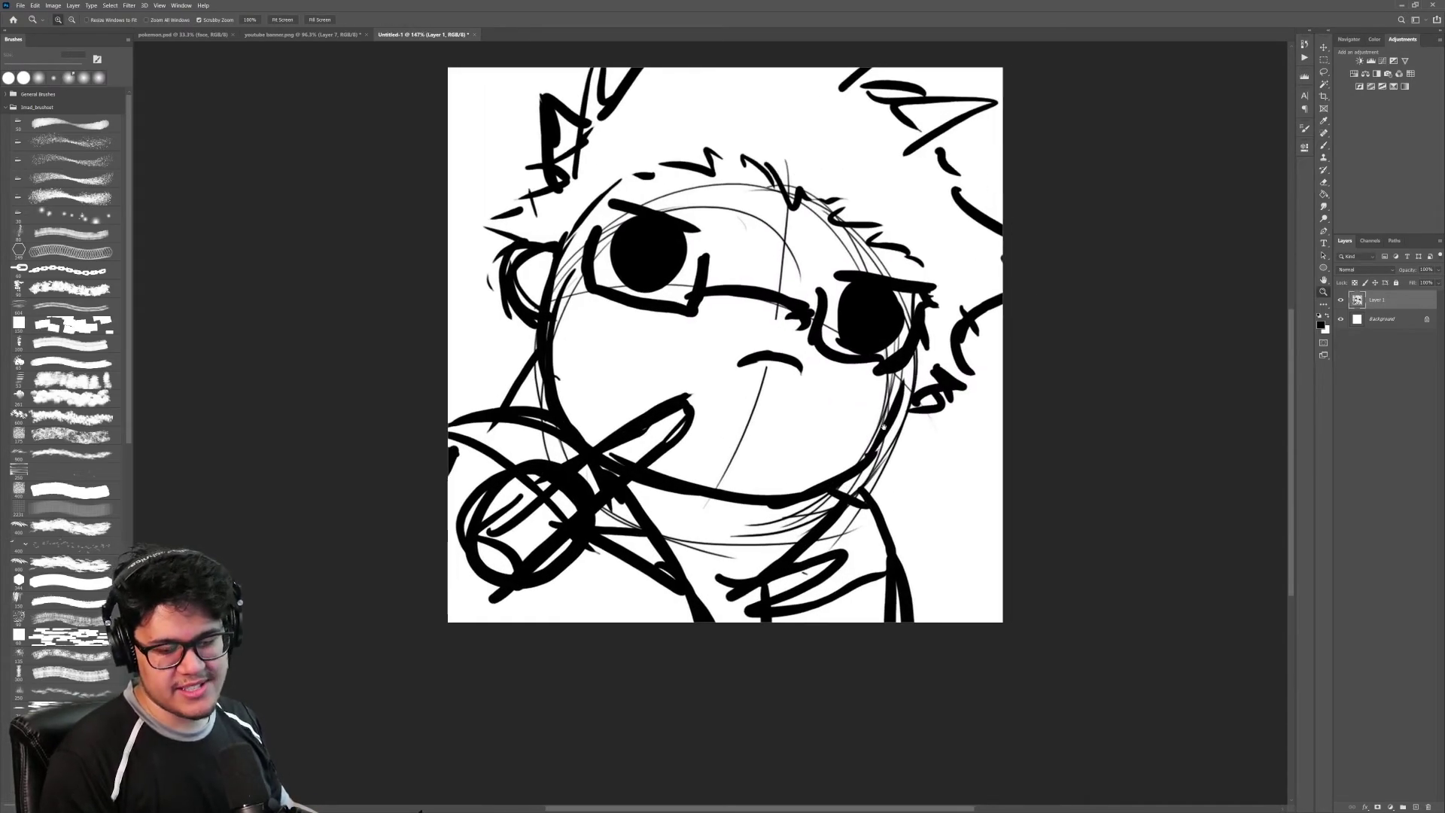
drag(1402, 282, 1400, 283)
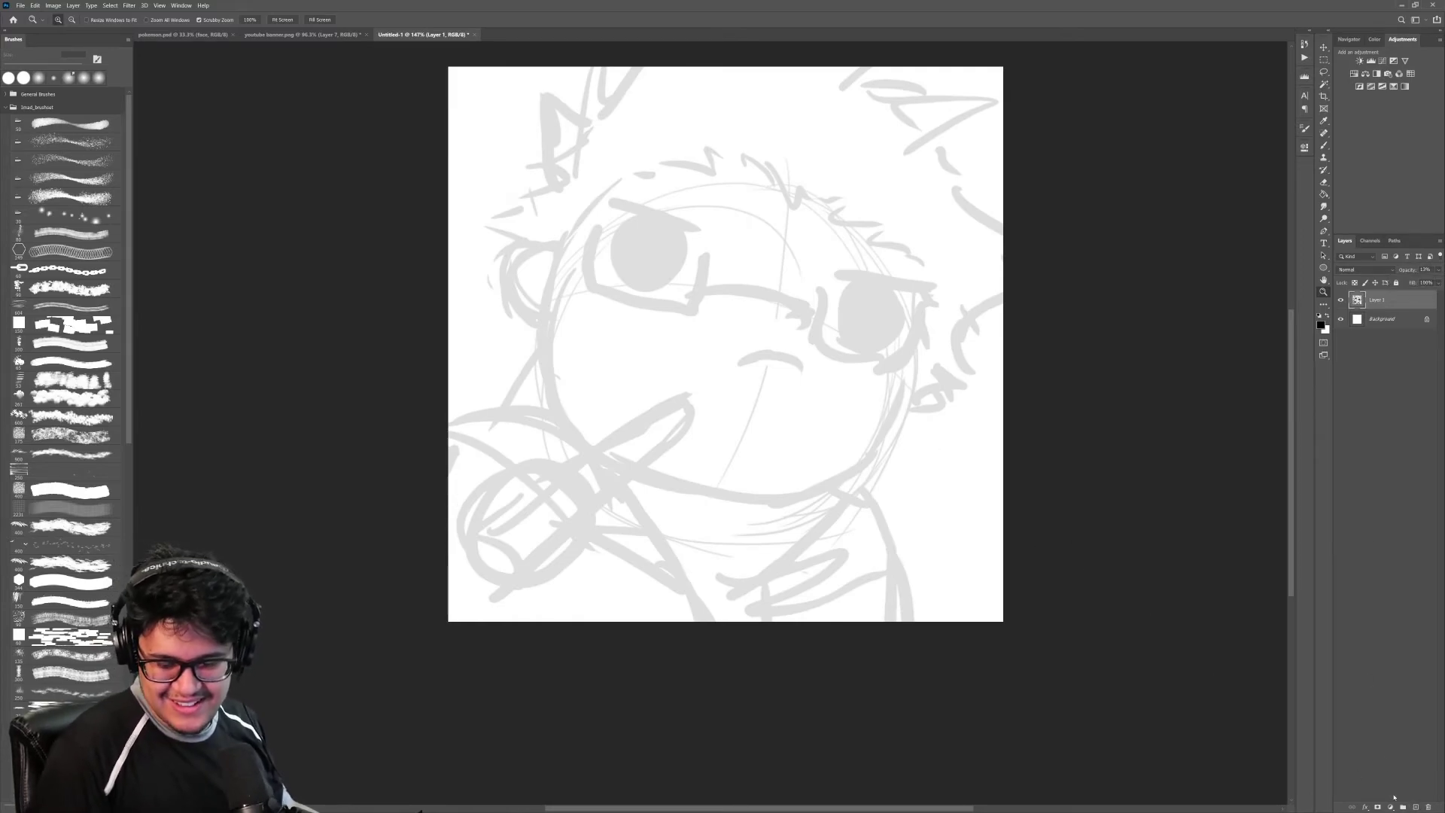
key(e)
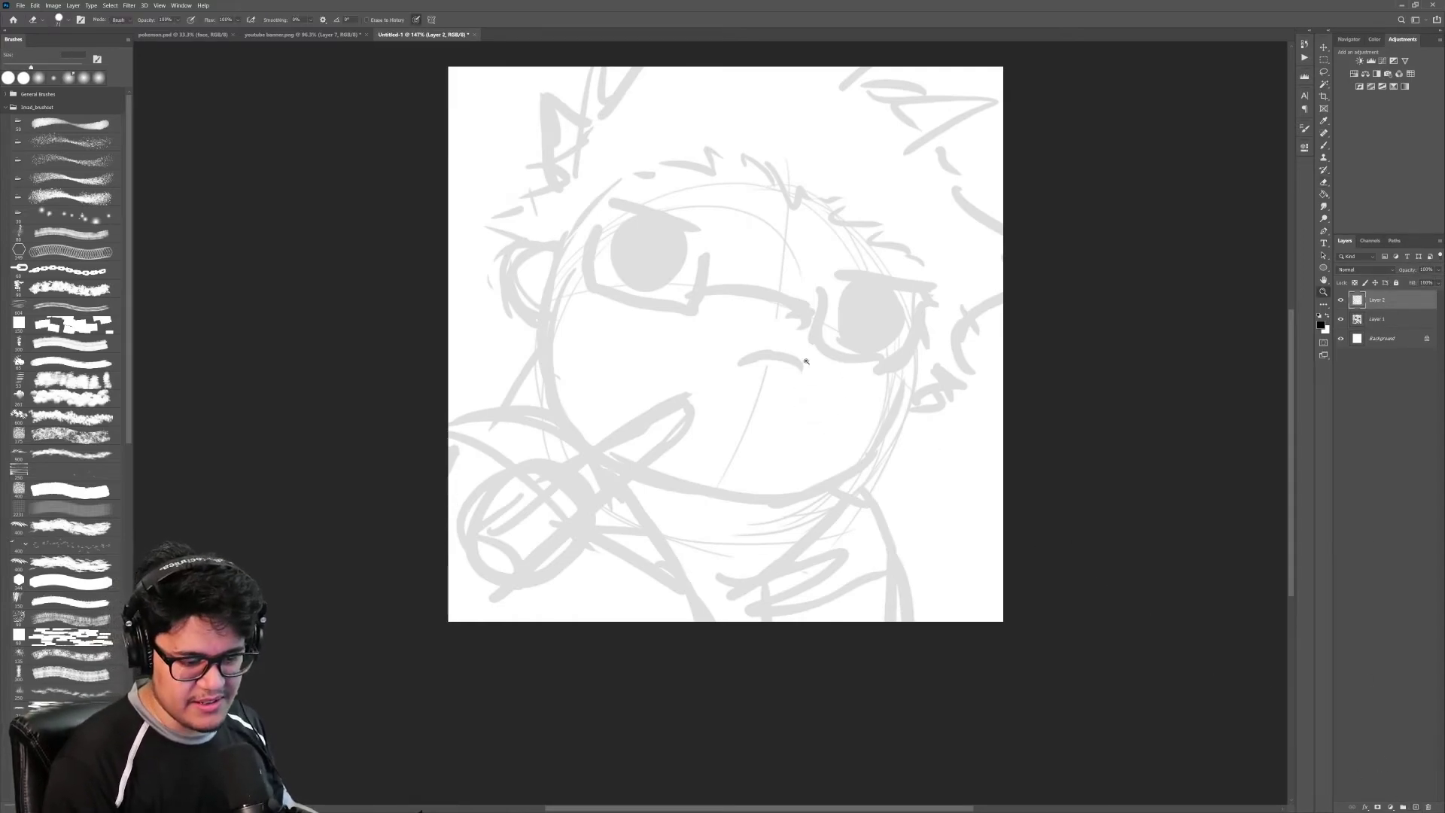
drag(806, 362, 835, 355)
key(b)
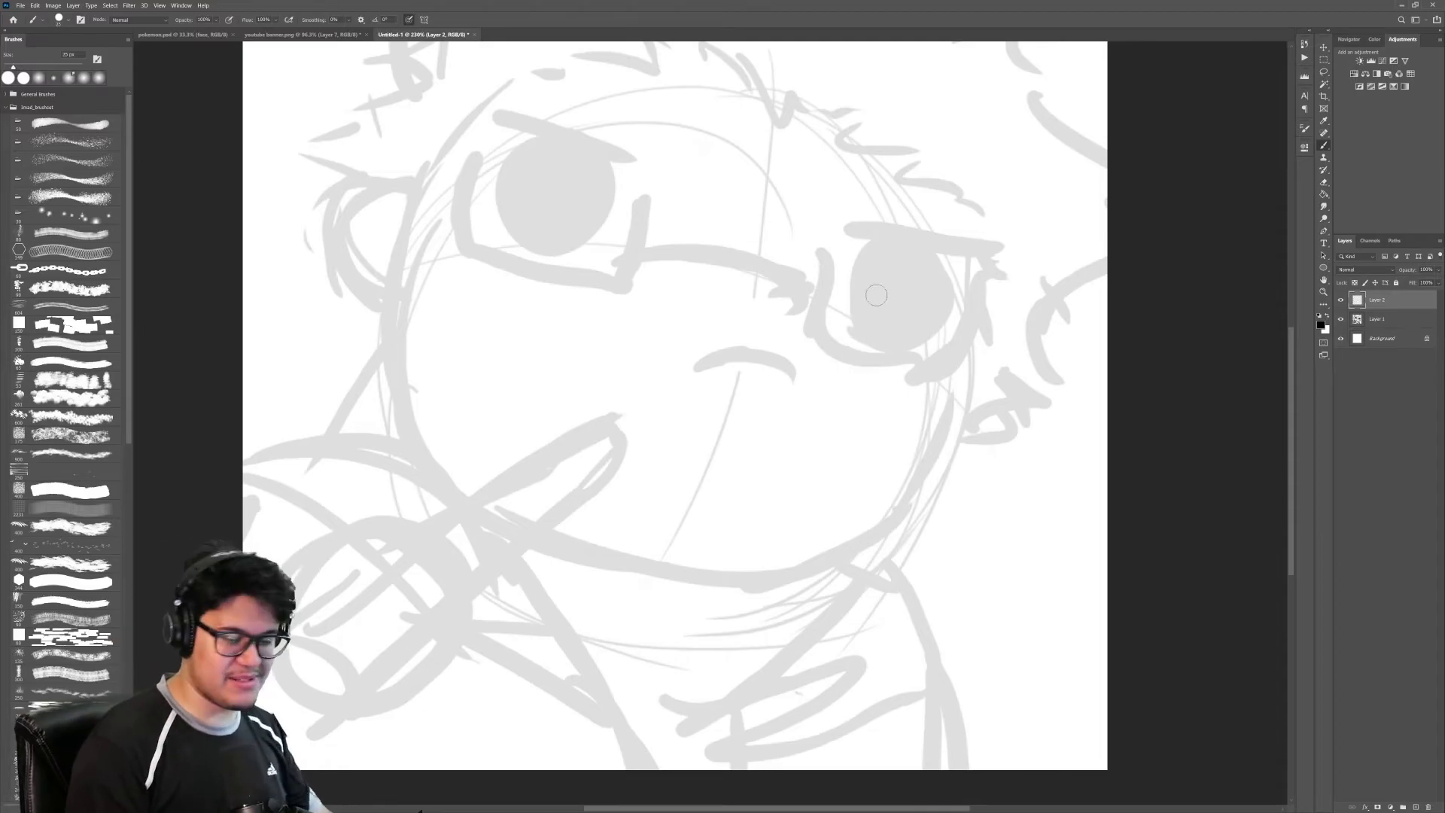
Step: Ink thick slanted lines along the upper rims above both eyes, following the faded sketch
drag(843, 233, 978, 252)
key(r)
drag(910, 417, 790, 282)
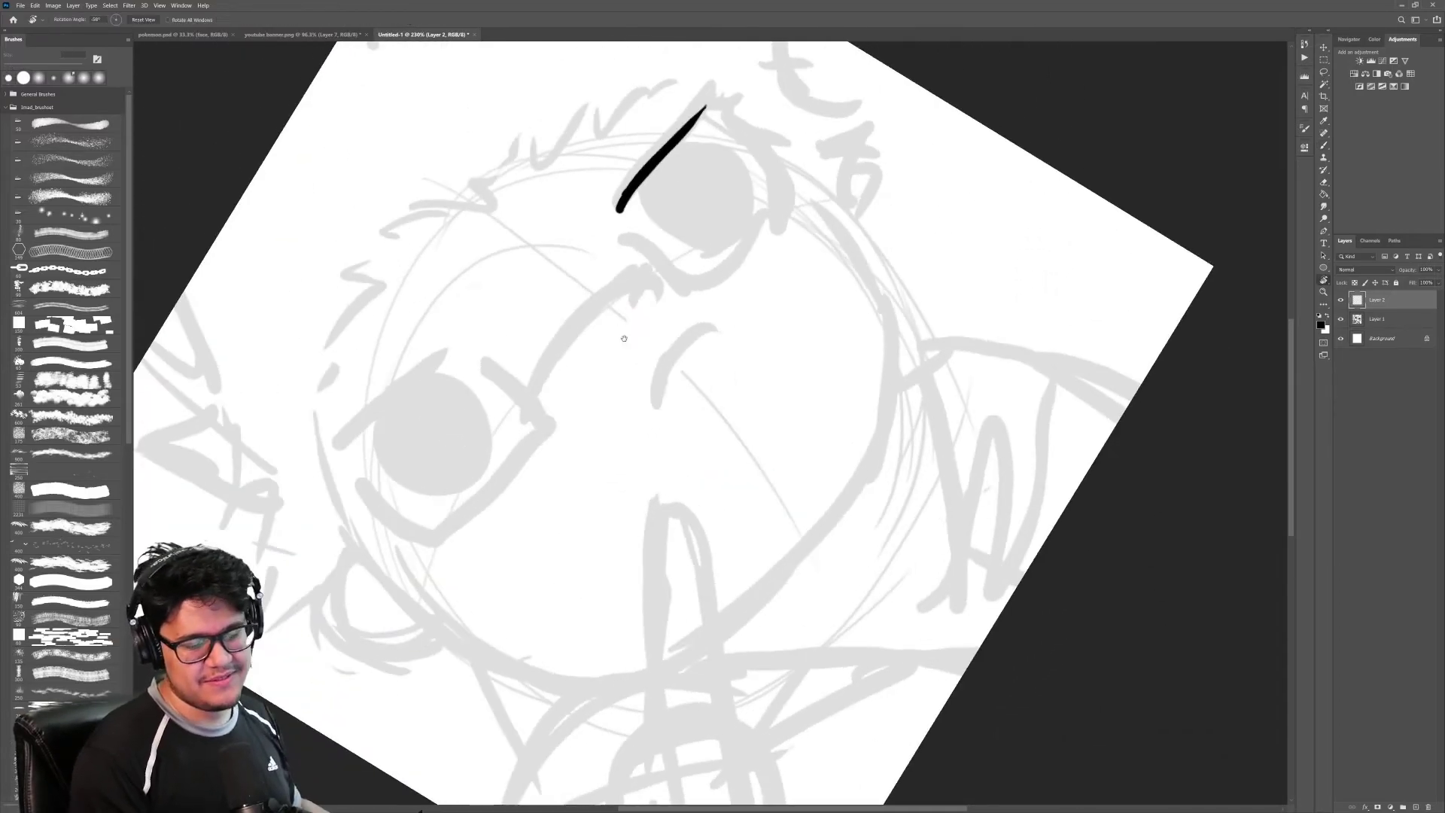
mouse_move(622, 335)
mouse_down()
mouse_move(823, 307)
mouse_move(543, 416)
mouse_up()
key(r)
drag(618, 378, 762, 334)
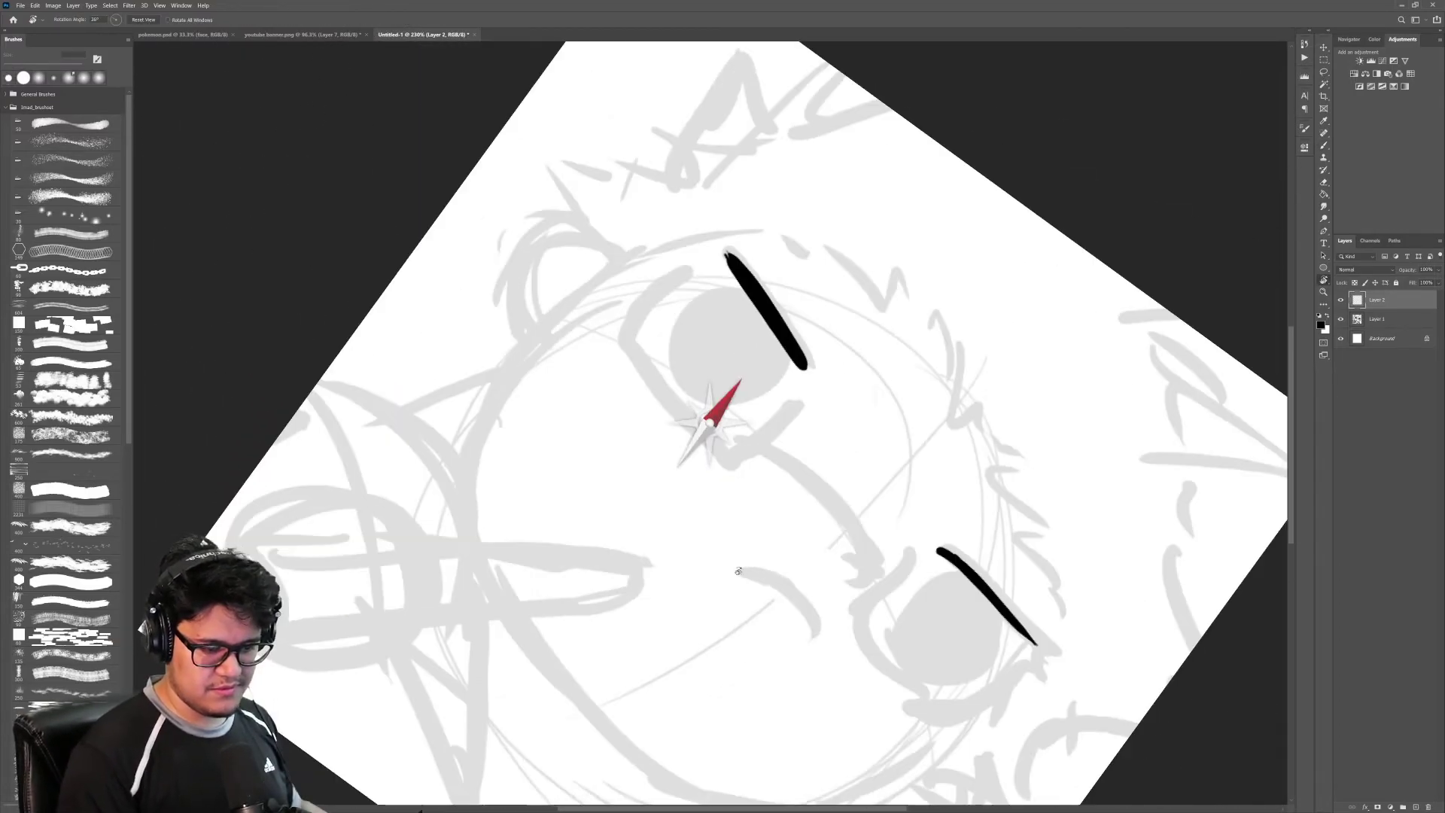
drag(1095, 673, 986, 571)
drag(986, 572, 1025, 435)
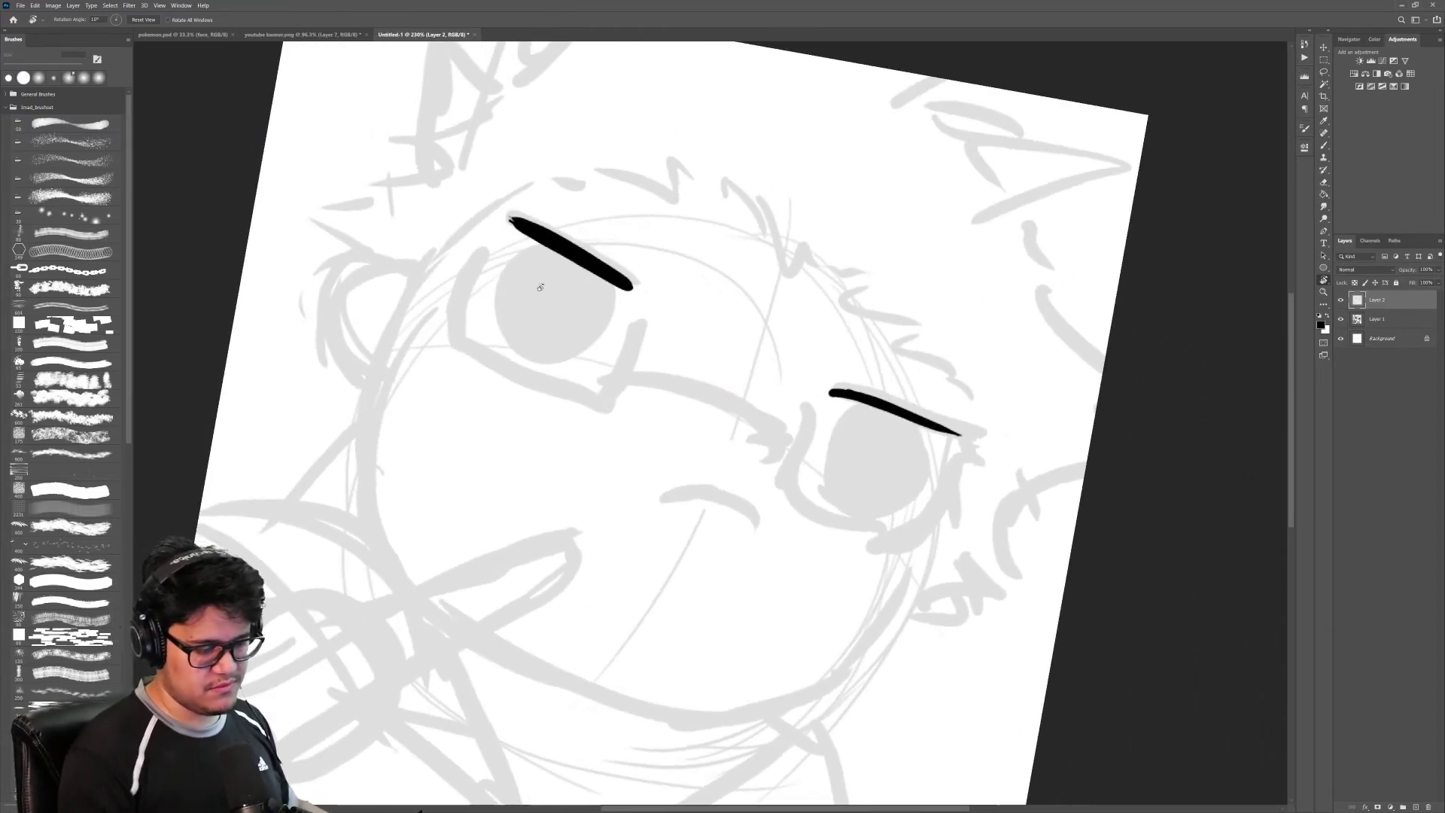
mouse_move(906, 402)
mouse_down()
mouse_move(983, 351)
mouse_move(862, 388)
mouse_up()
key(b)
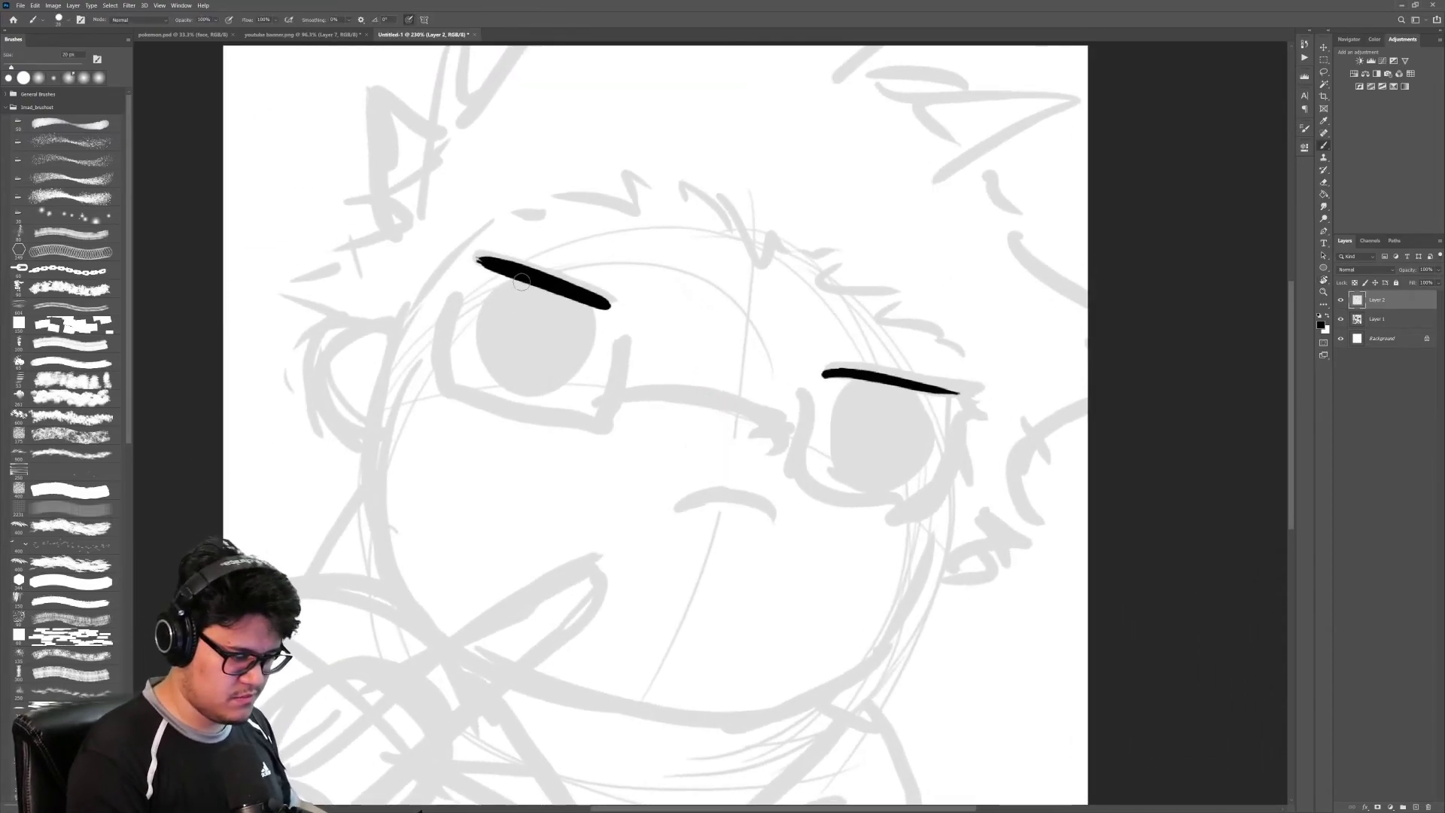
Step: Ink round outlines for both eyes beneath the slanted lines, with a short lower accent on the near eye
mouse_move(522, 282)
mouse_down()
mouse_move(561, 377)
mouse_move(585, 300)
mouse_up()
key(ctrl+z)
mouse_move(860, 377)
mouse_down()
mouse_move(907, 448)
mouse_move(877, 286)
mouse_up()
key(ctrl+z)
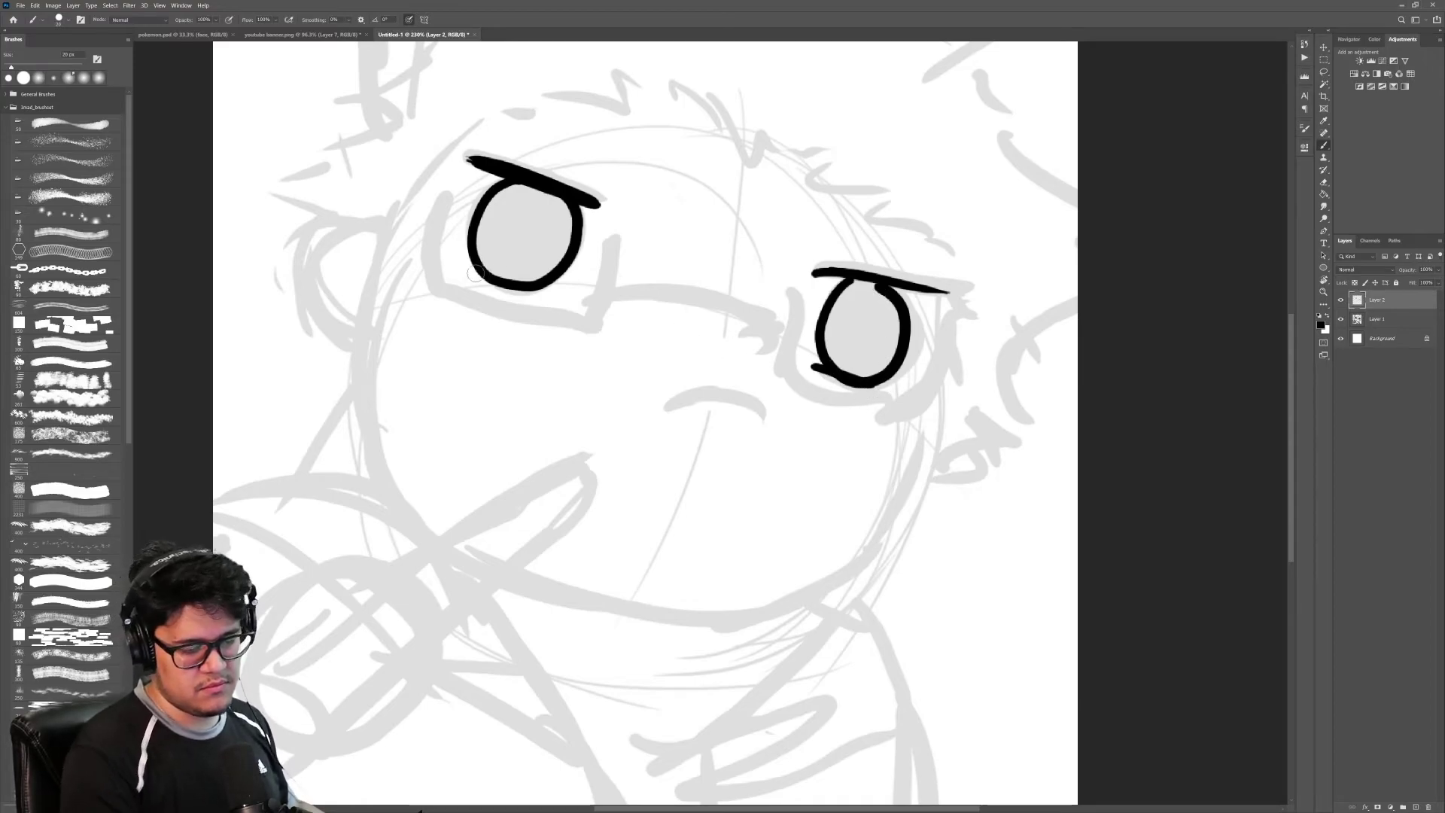
drag(476, 273, 567, 286)
Step: Ink the lower rims of both lenses, the bridge joining them, and the small frowning mouth
mouse_move(447, 201)
mouse_down()
mouse_move(554, 322)
mouse_move(617, 232)
mouse_up()
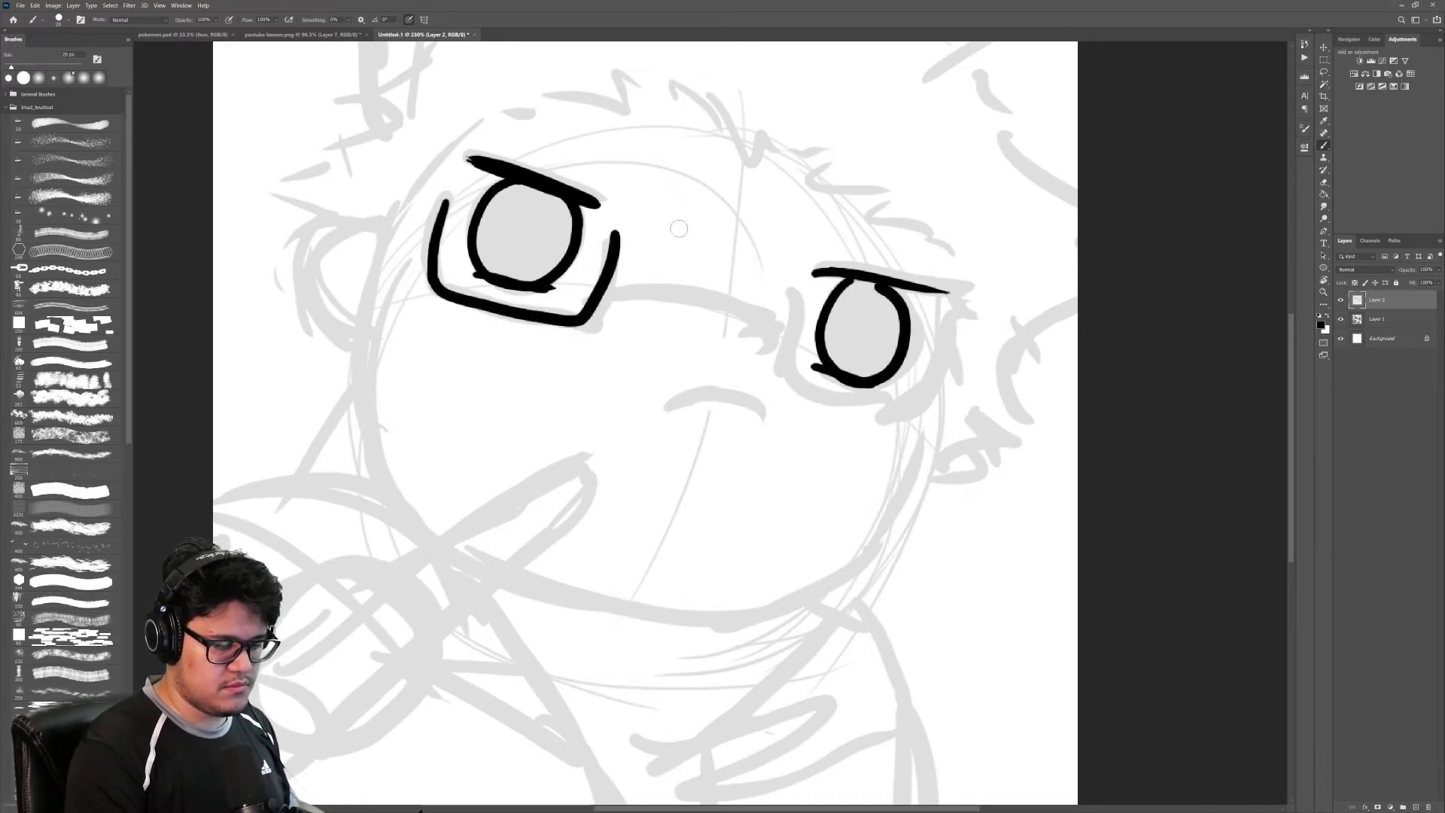
mouse_move(798, 292)
mouse_down()
mouse_move(846, 405)
mouse_move(957, 320)
mouse_up()
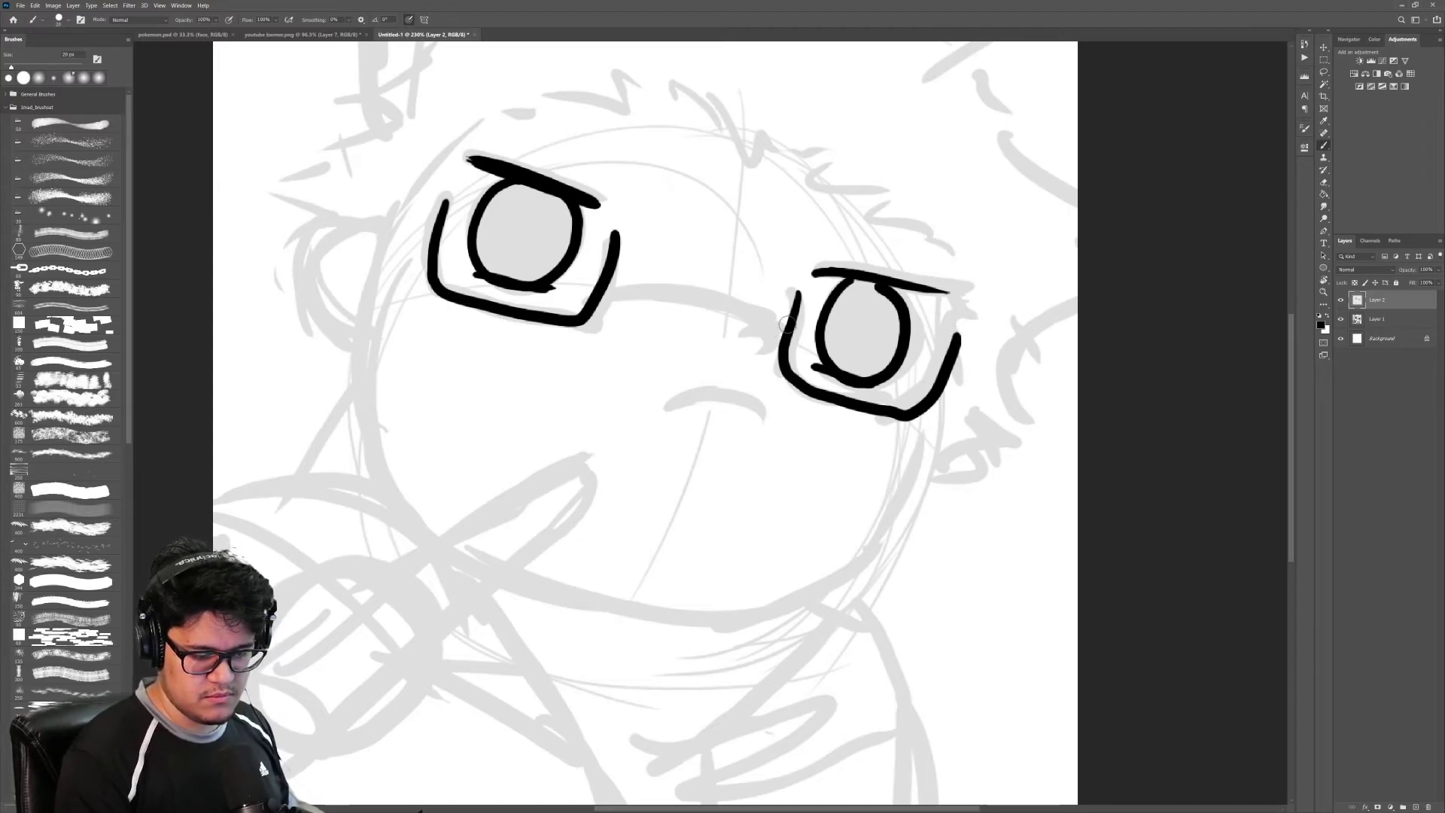
drag(788, 316, 614, 278)
drag(666, 406, 774, 410)
key(ctrl+z)
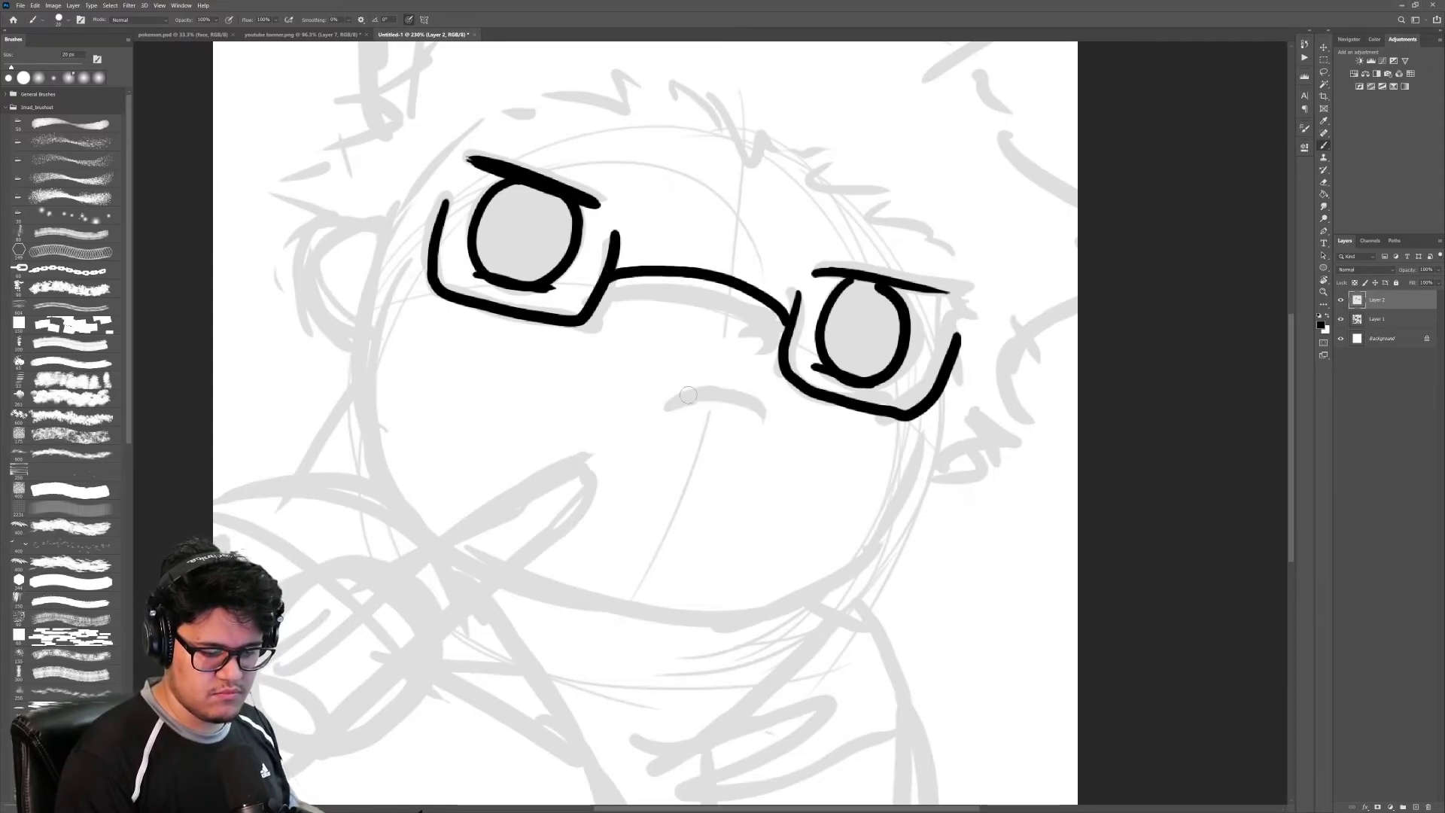
drag(659, 409, 757, 419)
Step: Ink the microphone's tapered handle, round head and the lines extending from it to the canvas edge
mouse_move(529, 602)
mouse_down()
mouse_move(607, 535)
mouse_move(785, 457)
mouse_up()
mouse_move(689, 463)
mouse_down()
mouse_move(500, 516)
mouse_move(694, 442)
mouse_move(831, 328)
mouse_move(691, 469)
mouse_up()
mouse_move(508, 518)
mouse_down()
mouse_move(468, 548)
mouse_move(468, 614)
mouse_up()
mouse_move(954, 422)
mouse_down()
mouse_move(835, 462)
mouse_move(895, 443)
mouse_up()
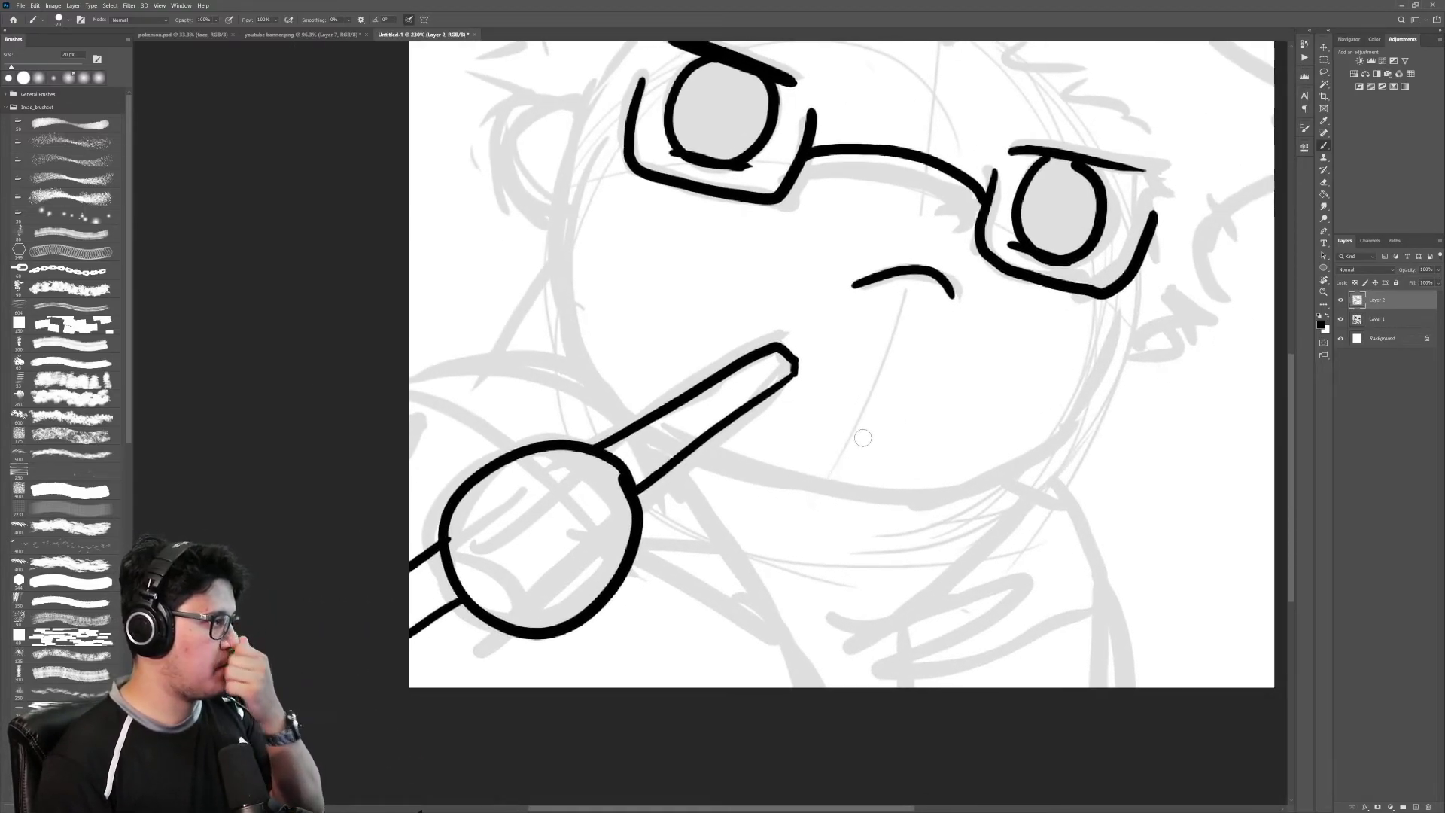
Step: Ink the near collar, shoulder and sleeve lines around the microphone, and extend the jacket edge to the canvas bottom
drag(850, 467, 815, 483)
mouse_move(661, 467)
mouse_down()
mouse_move(640, 551)
mouse_move(606, 530)
mouse_up()
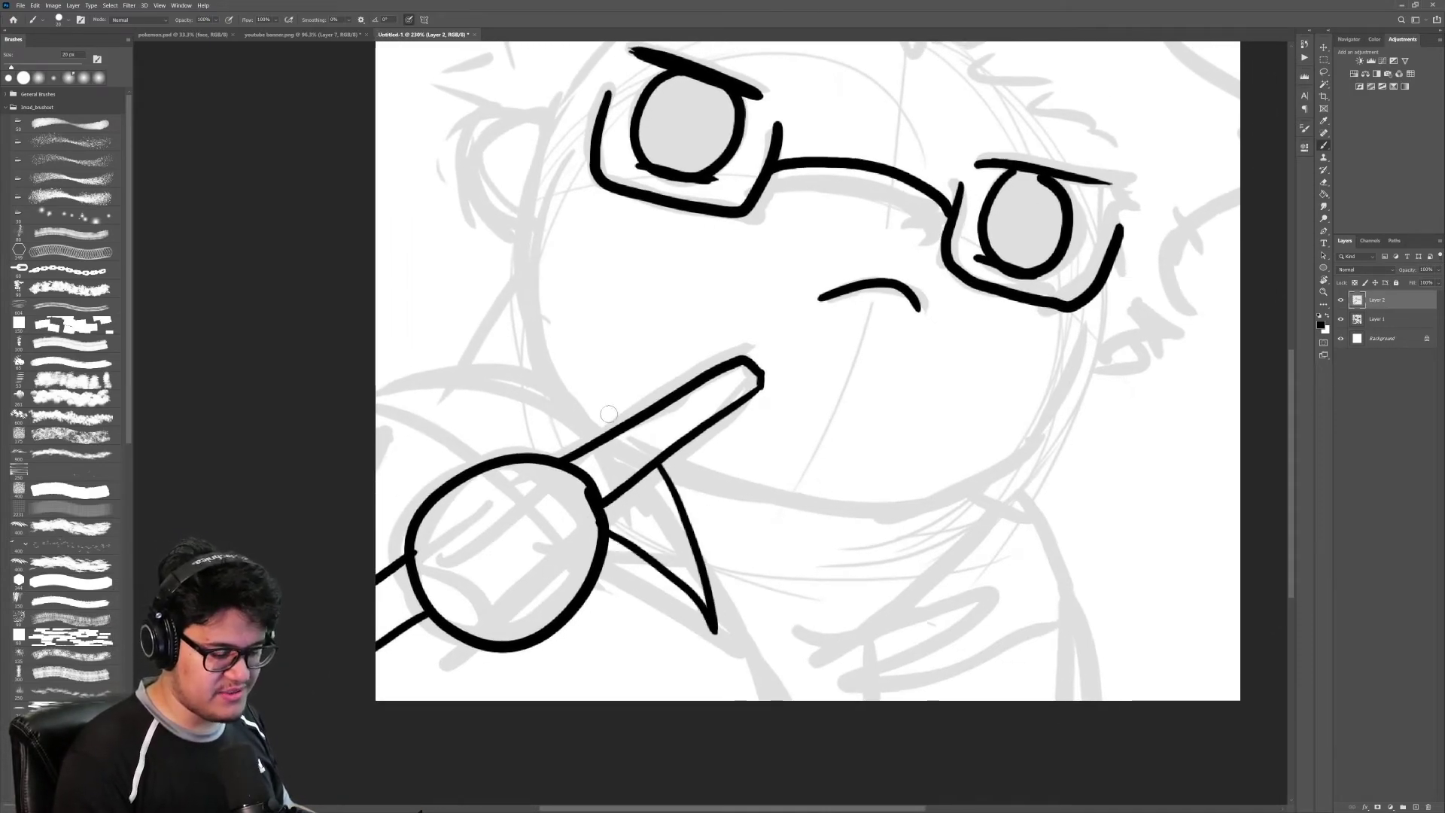
mouse_move(618, 424)
mouse_down()
mouse_move(441, 365)
mouse_move(414, 430)
mouse_move(507, 475)
mouse_up()
drag(754, 533, 748, 450)
drag(431, 409, 325, 434)
drag(512, 561, 412, 611)
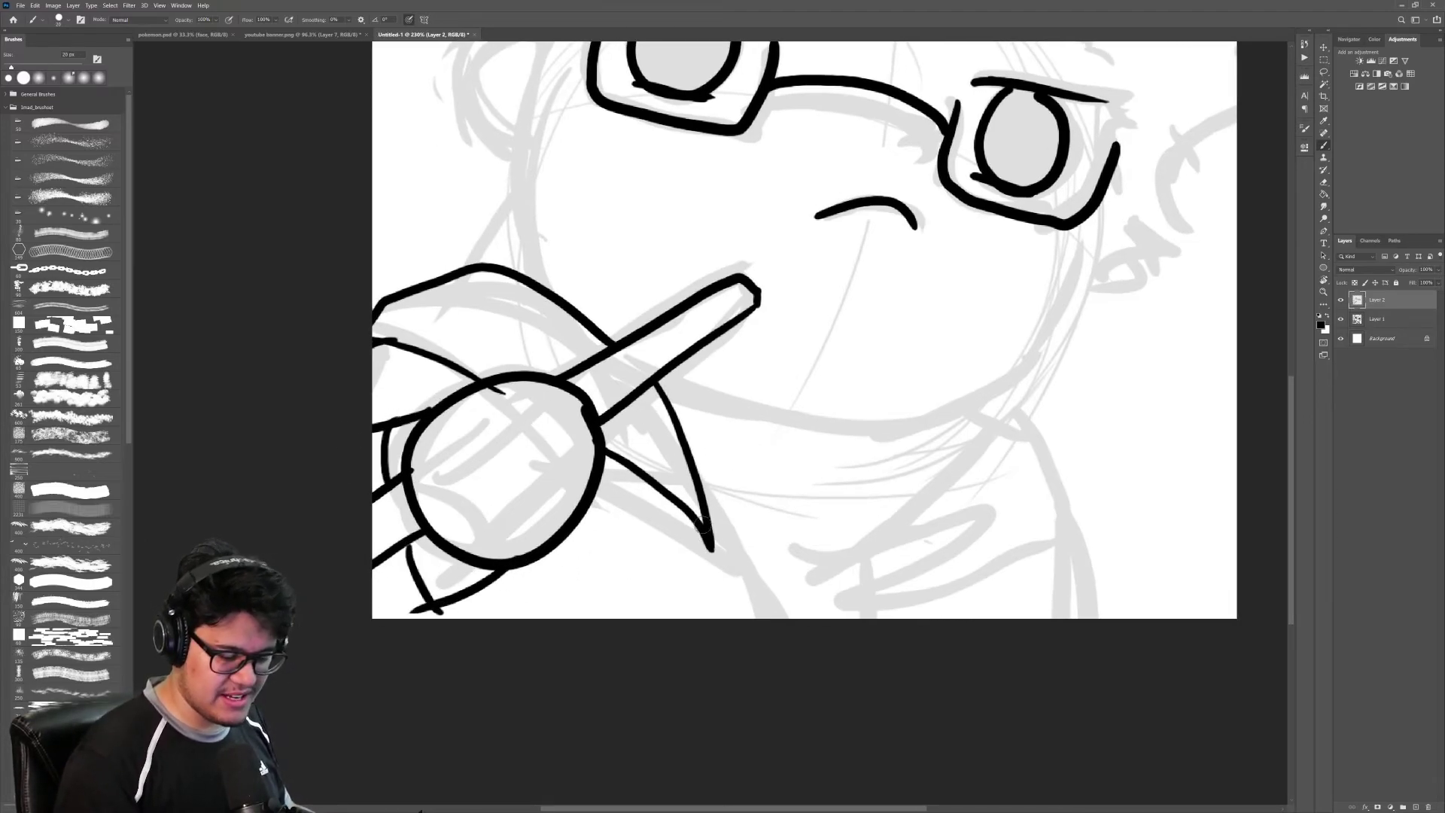
drag(703, 525, 724, 618)
Step: Ink the parting of the fringe and its jagged spikes running toward the far temple
mouse_move(877, 522)
mouse_down()
mouse_move(661, 579)
mouse_move(713, 701)
mouse_up()
mouse_move(843, 552)
mouse_down()
mouse_move(782, 557)
mouse_move(903, 553)
mouse_move(866, 528)
mouse_up()
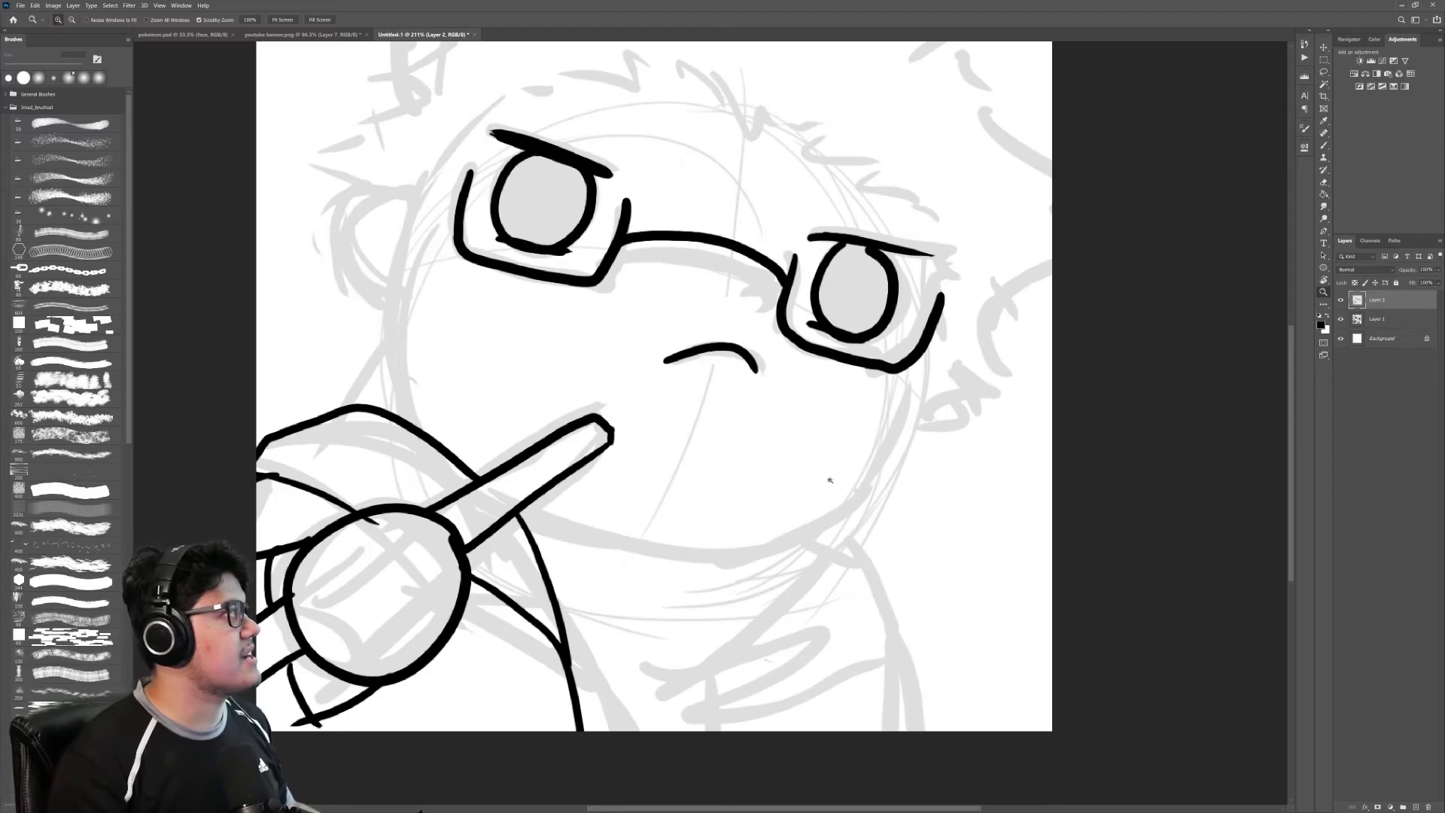
drag(830, 480, 837, 389)
key(b)
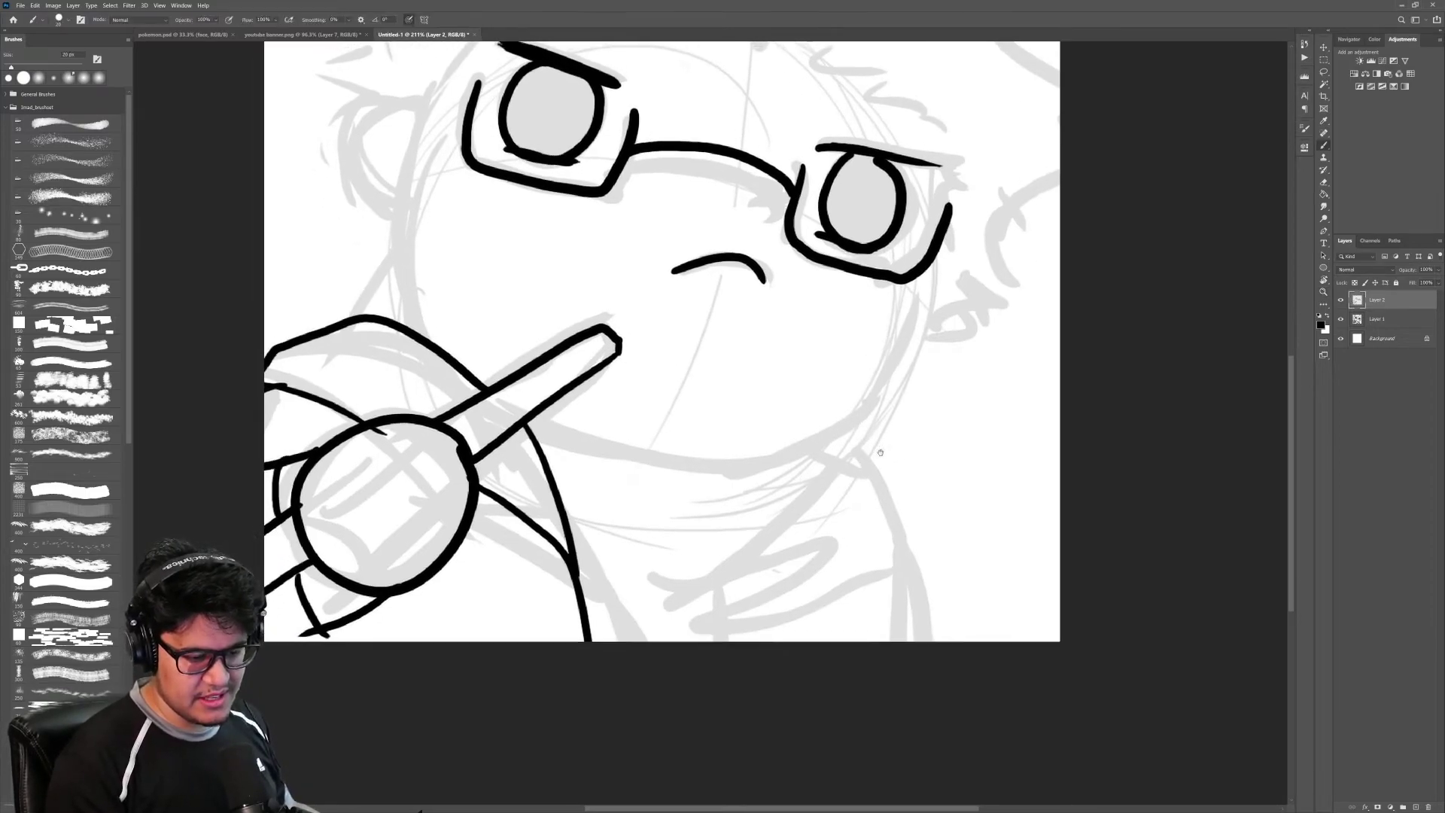
mouse_move(880, 453)
mouse_down()
mouse_move(848, 618)
mouse_move(849, 694)
mouse_up()
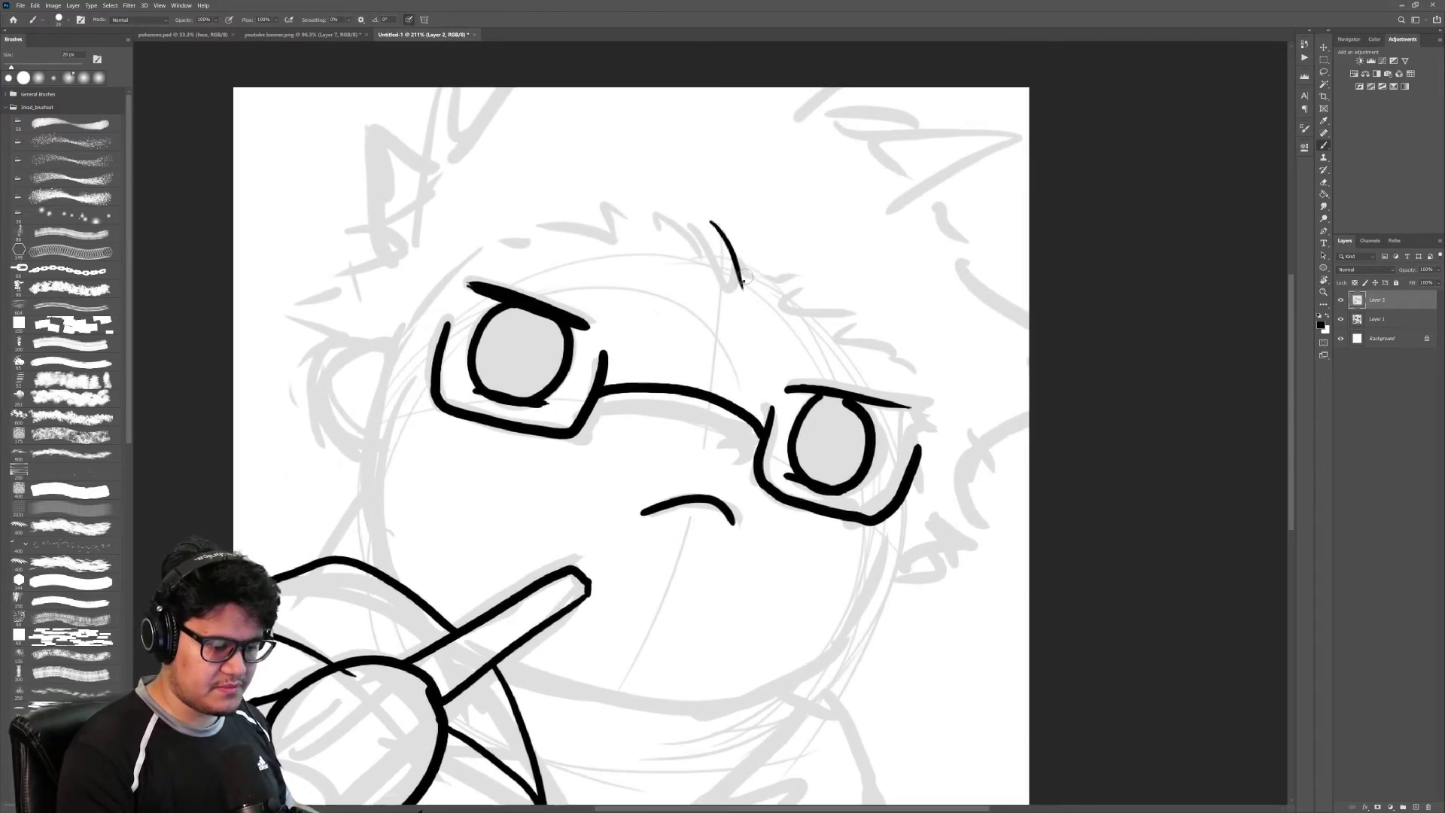
drag(810, 312, 873, 325)
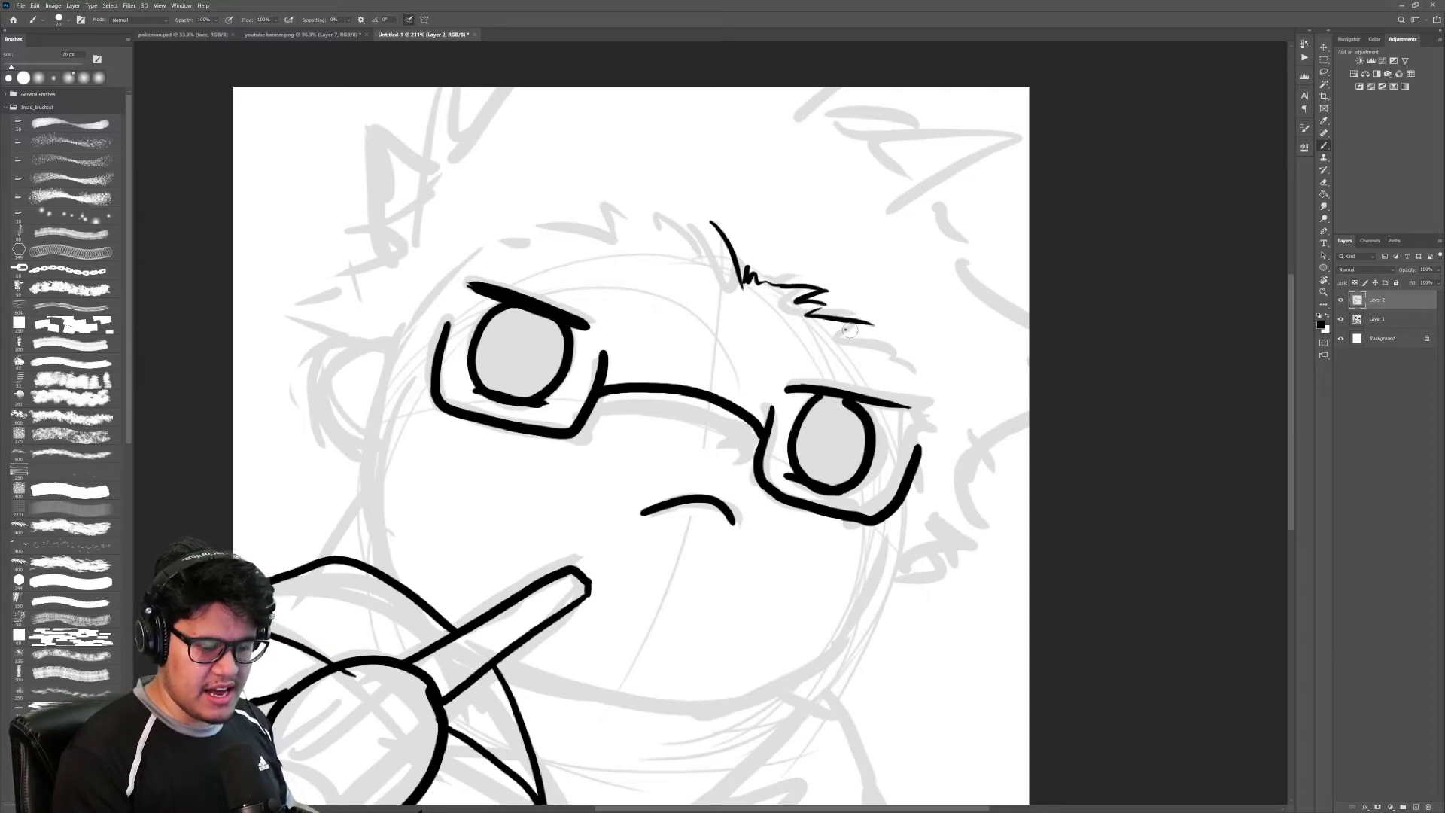
Step: Ink the jaw outline from the microphone handle around the chin to the far lens, and finish the far fringe
mouse_move(900, 418)
mouse_down()
mouse_move(875, 578)
mouse_move(837, 645)
mouse_up()
drag(843, 632, 854, 490)
key(ctrl+z)
mouse_move(900, 239)
mouse_down()
mouse_move(858, 491)
mouse_move(560, 536)
mouse_move(518, 512)
mouse_move(826, 508)
mouse_move(882, 308)
mouse_up()
key(ctrl+z)
key(ctrl+z)
mouse_move(511, 527)
mouse_down()
mouse_move(650, 570)
mouse_move(873, 412)
mouse_move(888, 279)
mouse_up()
key(ctrl+z)
mouse_move(545, 538)
mouse_down()
mouse_move(845, 508)
mouse_move(922, 260)
mouse_up()
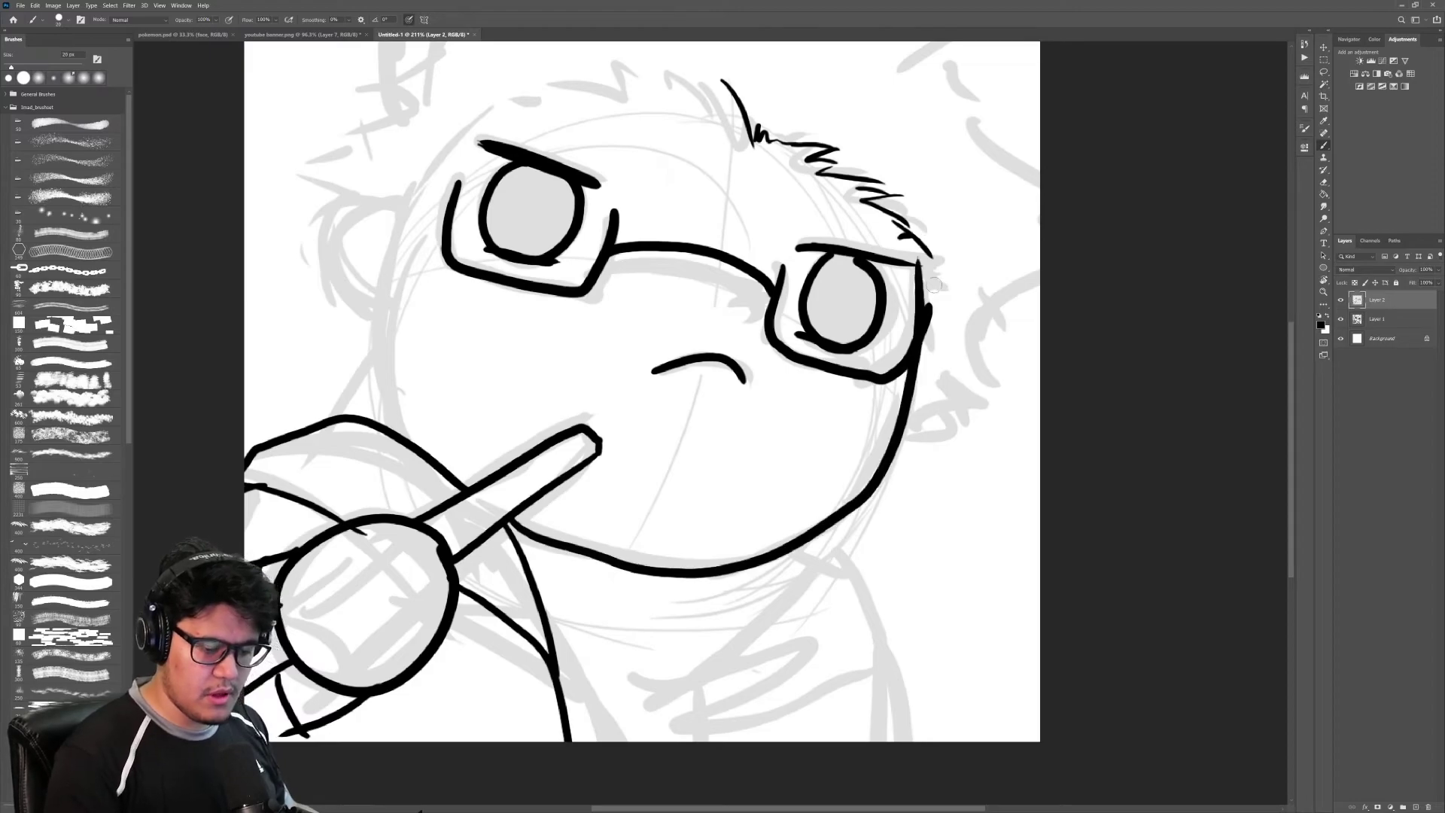
Step: Ink the jagged fringe from the parting across the forehead and down to the near temple
drag(757, 422, 858, 495)
mouse_move(816, 138)
mouse_down()
mouse_move(565, 173)
mouse_move(501, 296)
mouse_up()
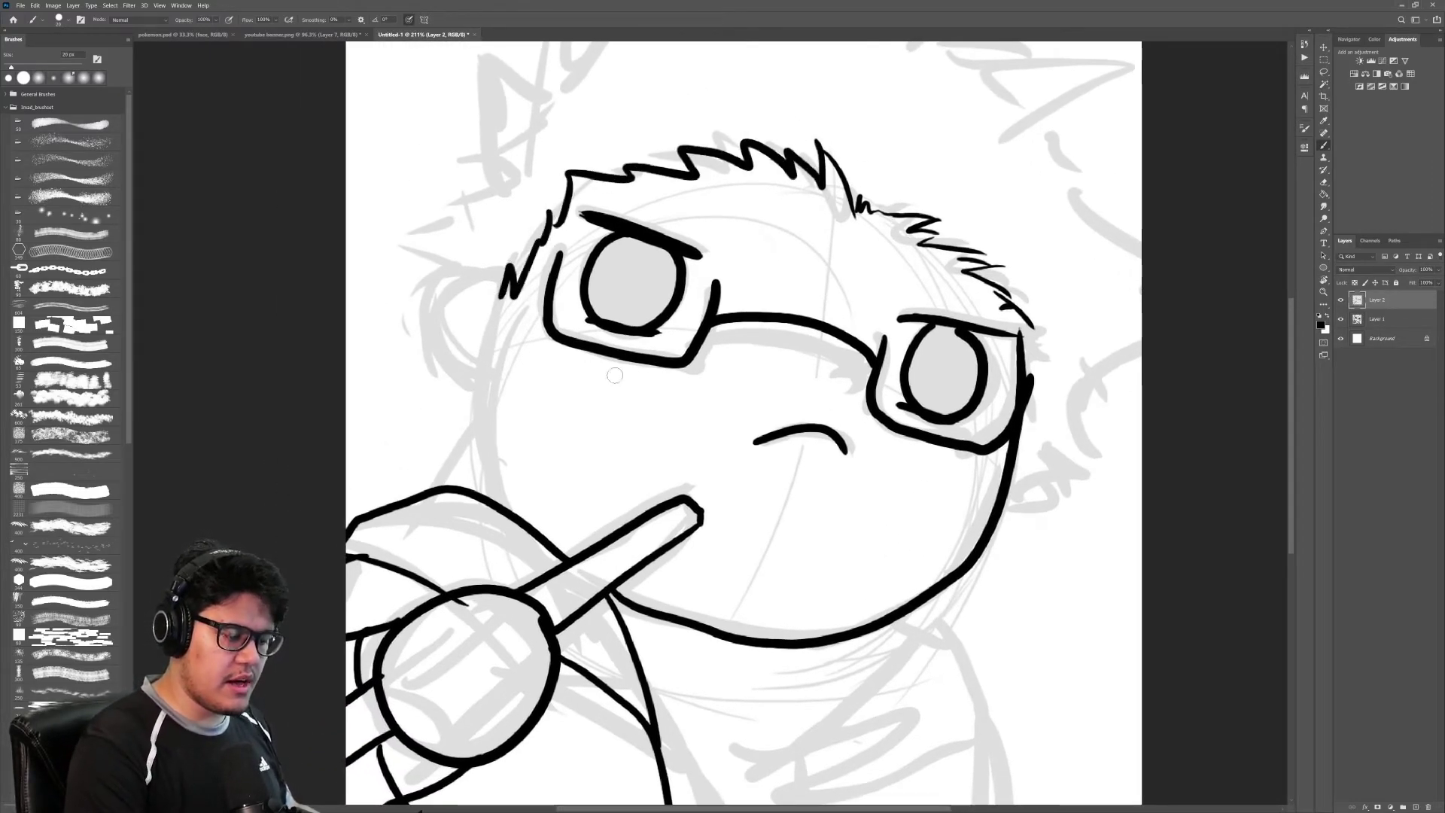
drag(939, 516, 904, 475)
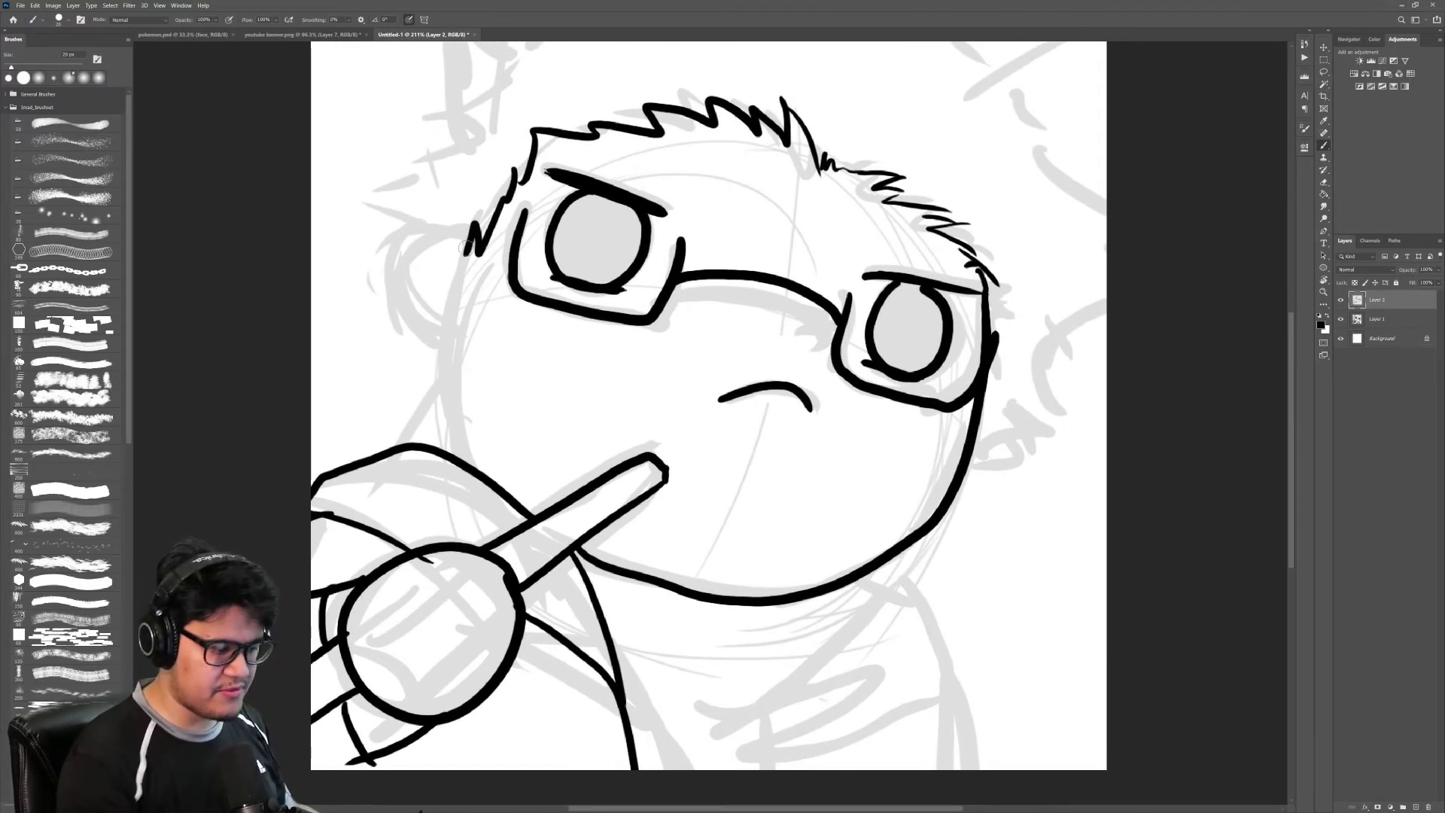
Step: Ink the rounded near ear and the cheek line running from it down to the collar
drag(427, 261, 450, 319)
key(ctrl+z)
mouse_move(462, 257)
mouse_down()
mouse_move(450, 344)
mouse_move(468, 455)
mouse_up()
Step: Ink the neck line, the pointed far collar flap and the jacket's far edge below the chin
key(z)
drag(841, 449, 802, 448)
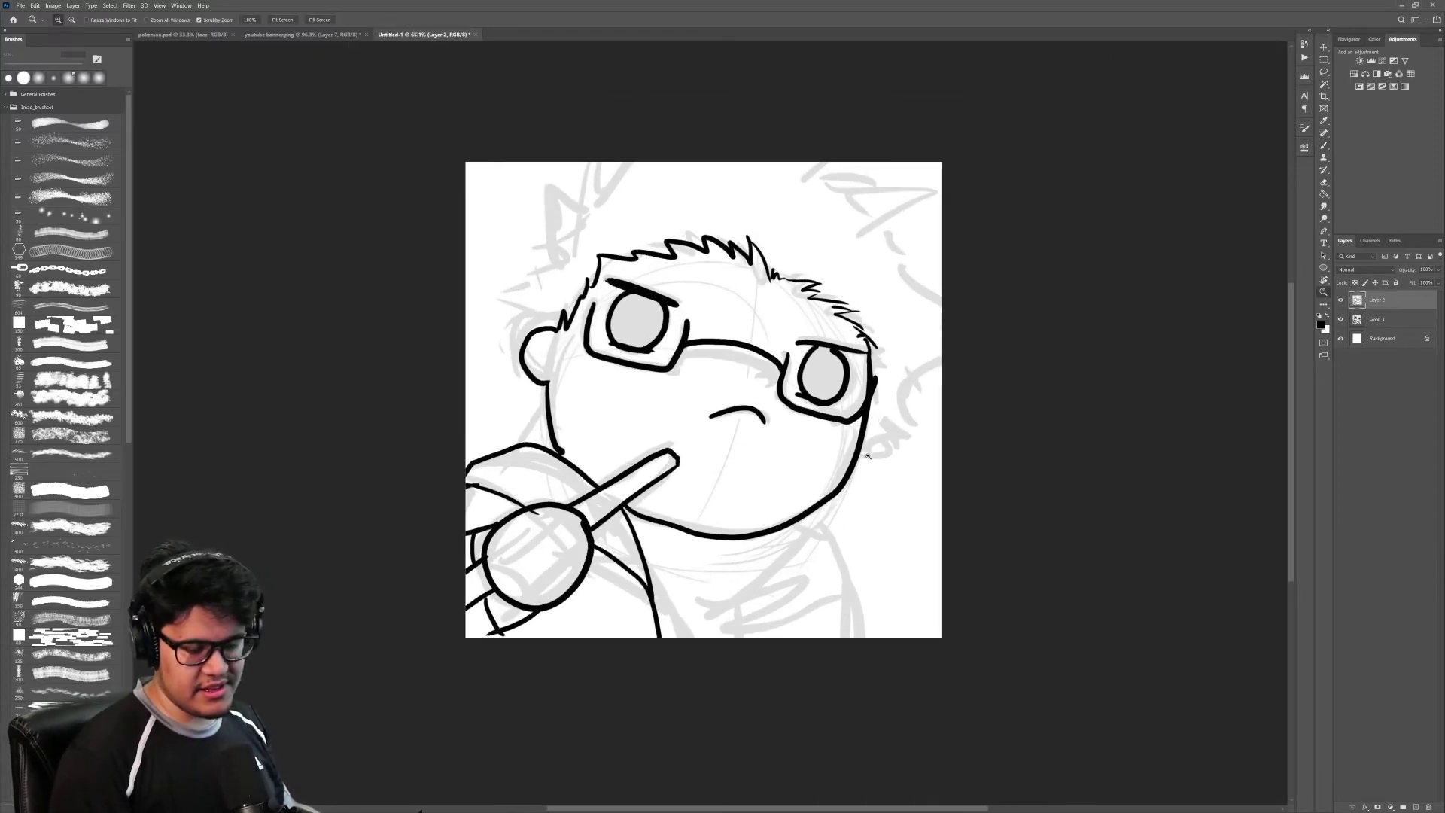
drag(845, 540, 816, 453)
scroll(777, 455, up, 3)
key(b)
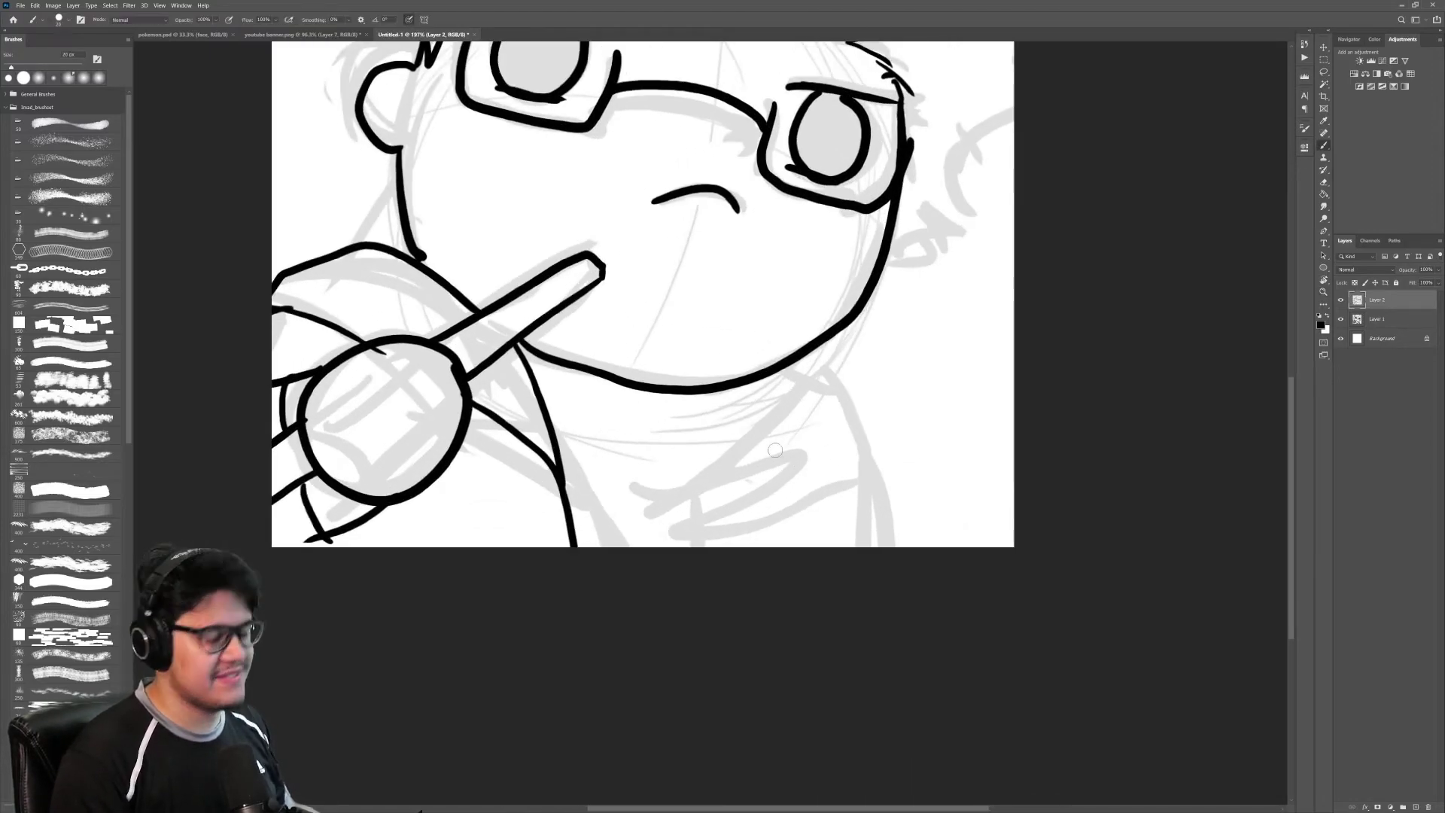
drag(768, 376, 683, 547)
drag(827, 395, 674, 560)
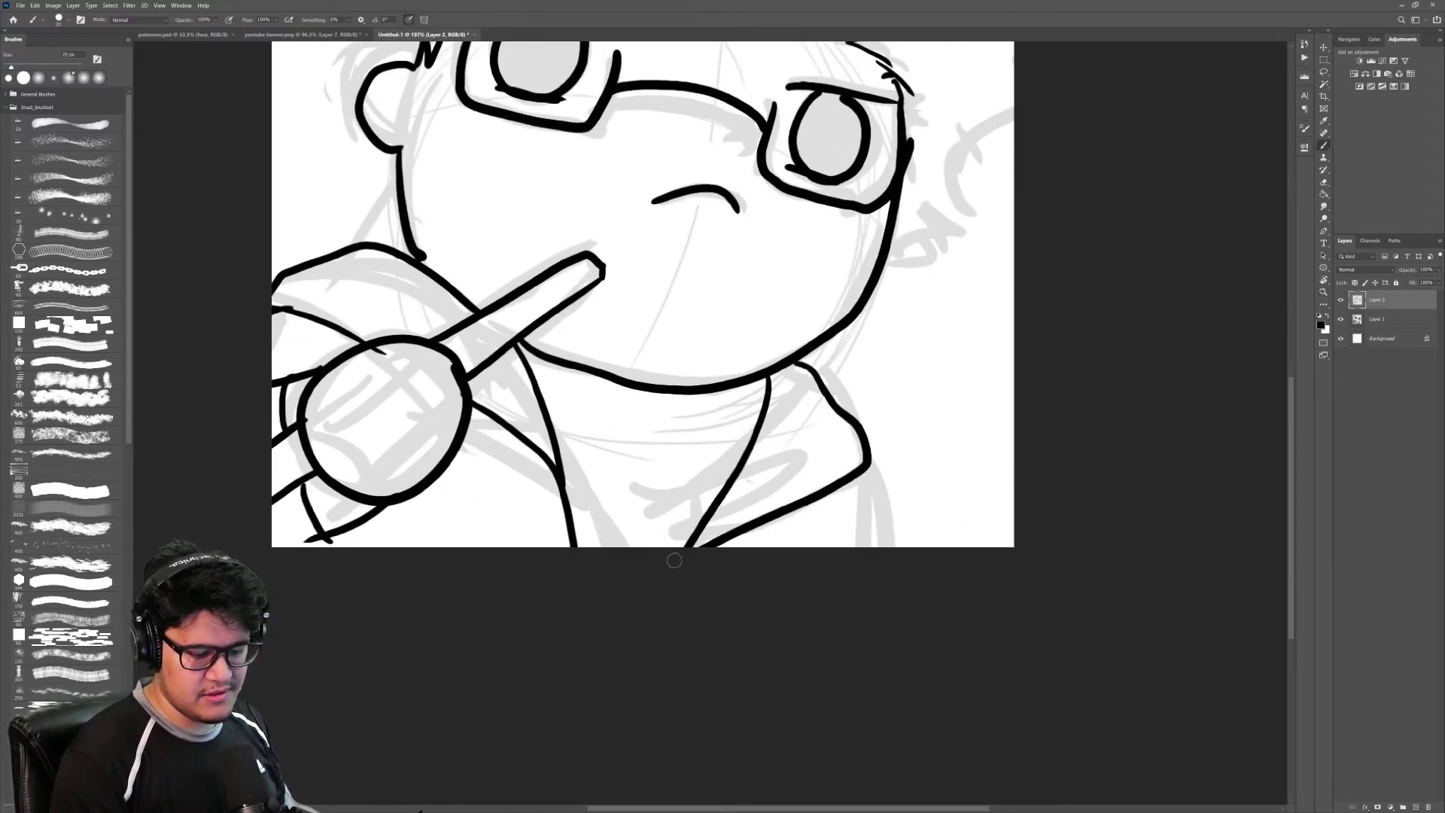
drag(853, 480, 866, 558)
Step: Ink the near side's spiky hair outline from the ear up to the canvas top, plus a short line beneath the ear
key(z)
mouse_move(894, 446)
mouse_down()
mouse_move(873, 353)
mouse_move(899, 355)
mouse_up()
drag(856, 394, 849, 478)
drag(783, 471, 818, 457)
drag(818, 456, 888, 581)
key(b)
mouse_move(529, 262)
mouse_down()
mouse_move(501, 265)
mouse_move(455, 322)
mouse_move(464, 414)
mouse_up()
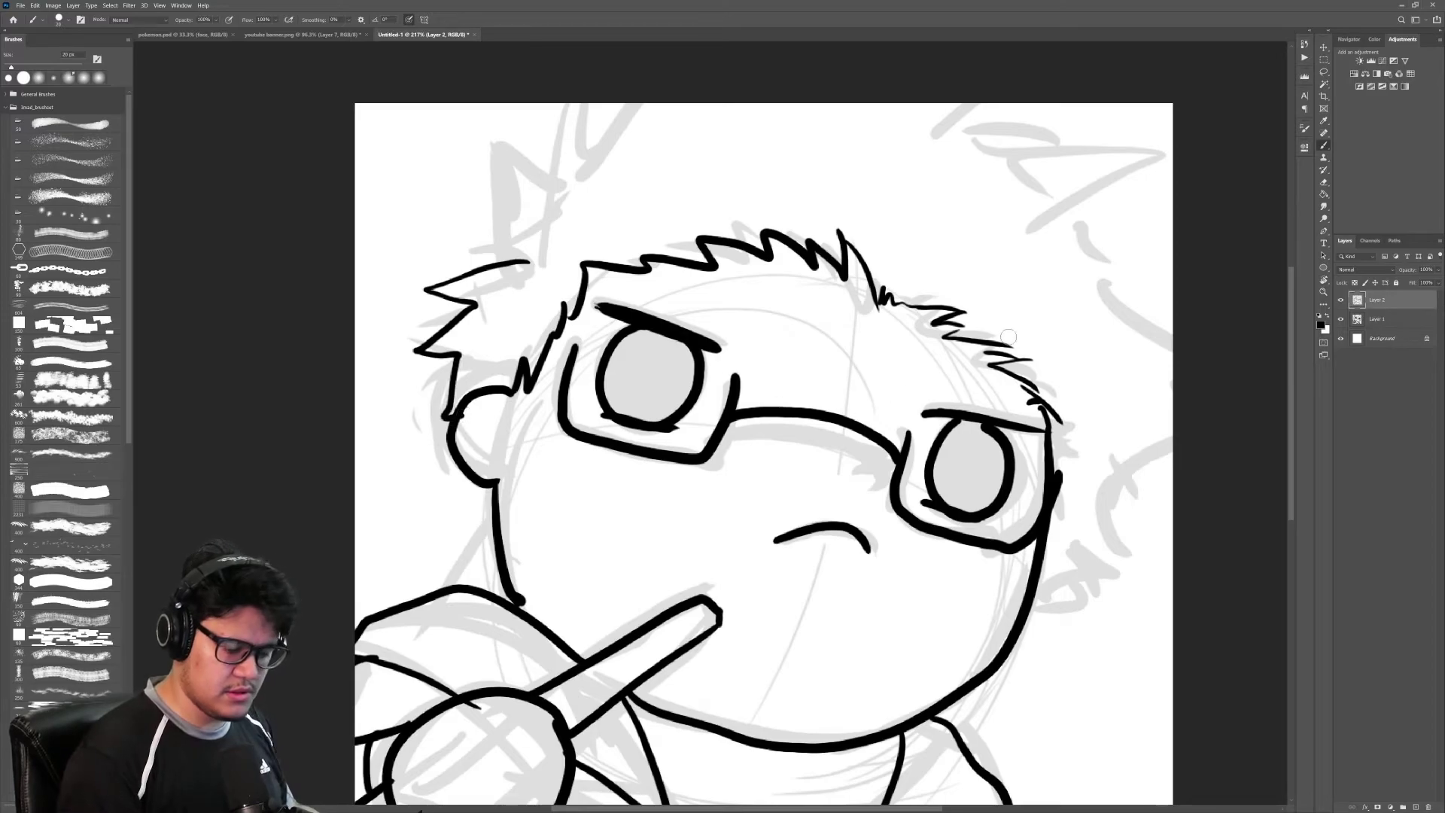
key(ctrl+z)
key(ctrl+z)
mouse_move(523, 264)
mouse_down()
mouse_move(426, 293)
mouse_move(420, 368)
mouse_up()
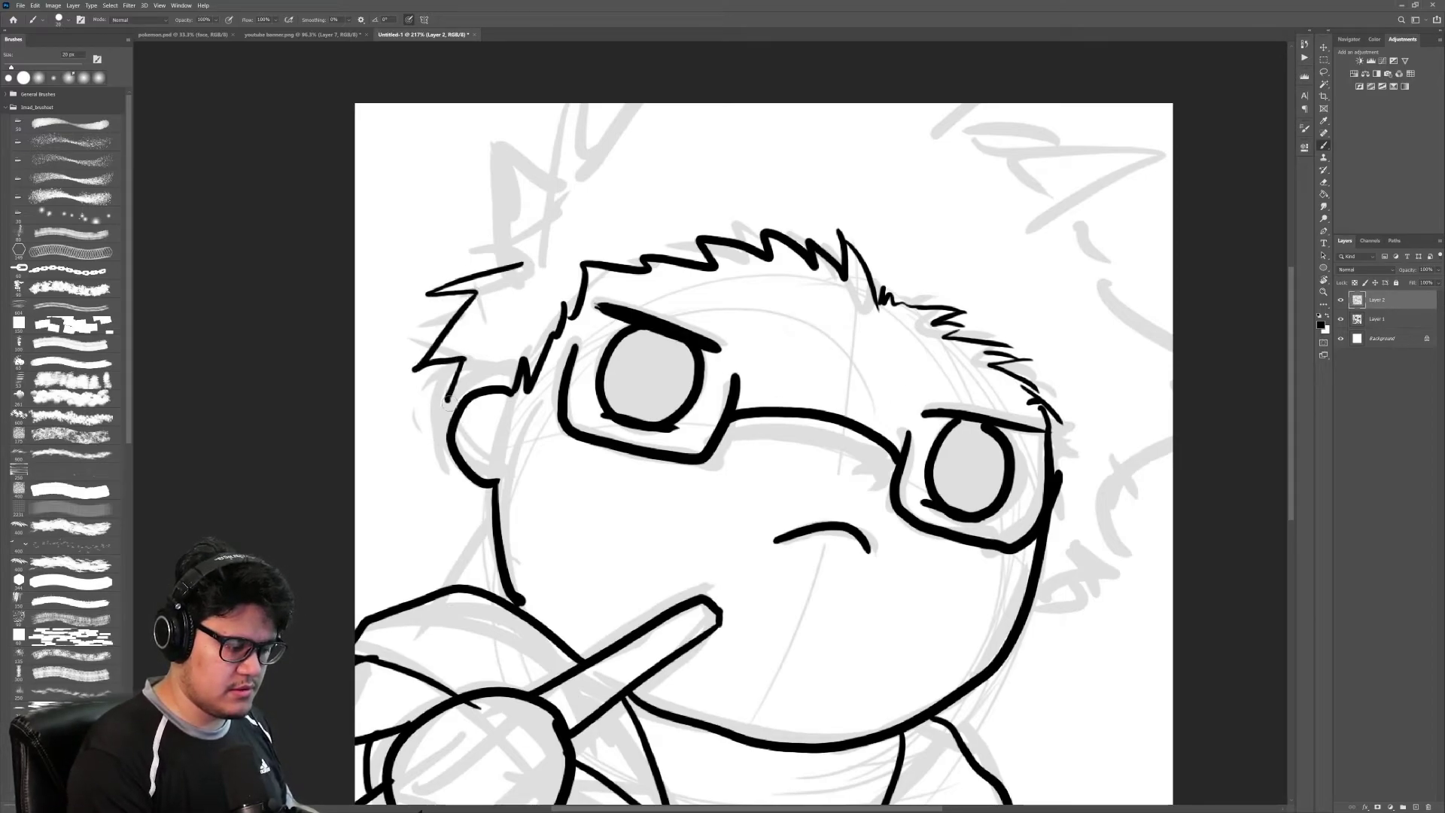
drag(484, 488, 495, 530)
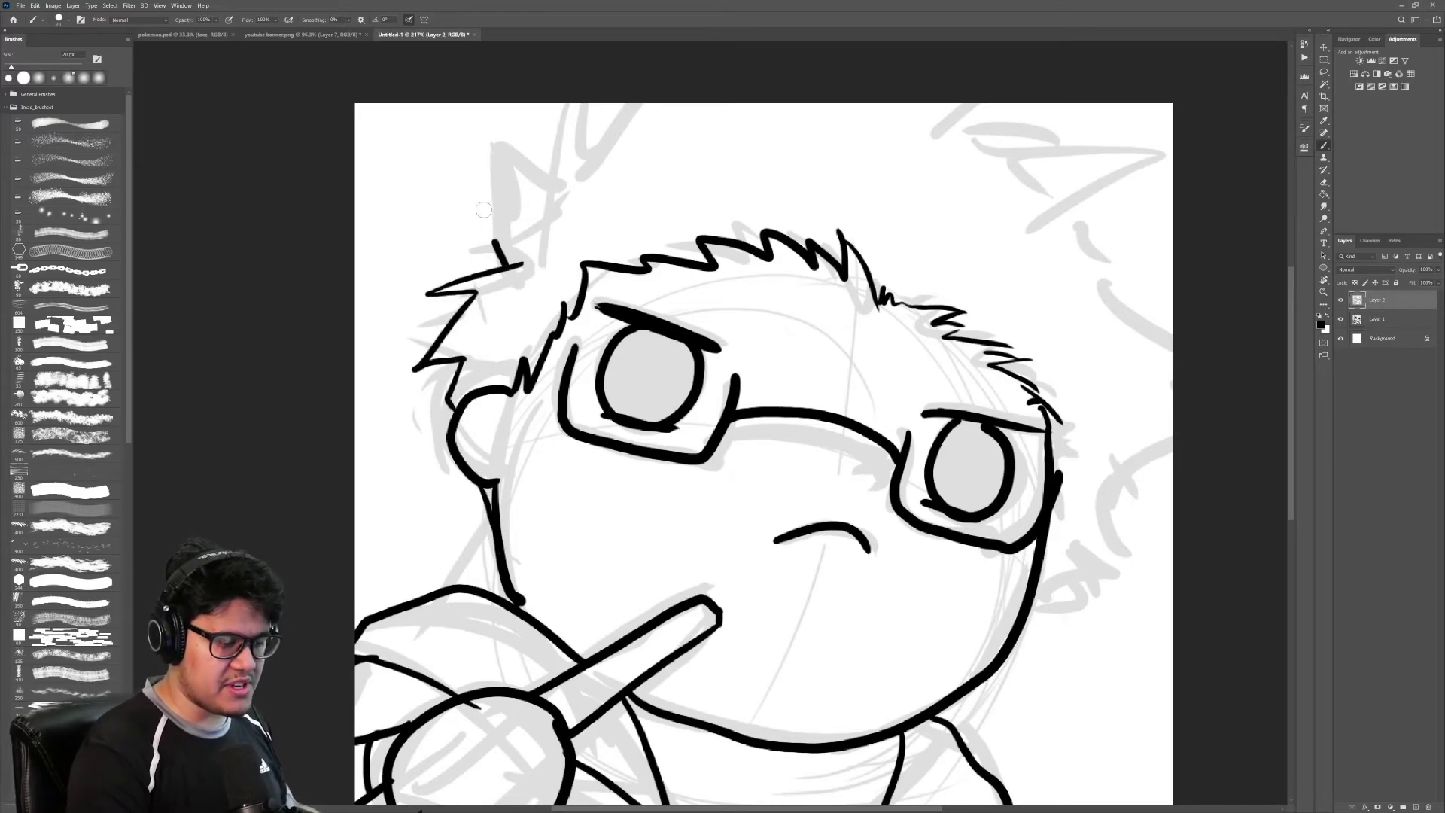
mouse_move(523, 263)
mouse_down()
mouse_move(505, 128)
mouse_move(564, 199)
mouse_move(625, 103)
mouse_up()
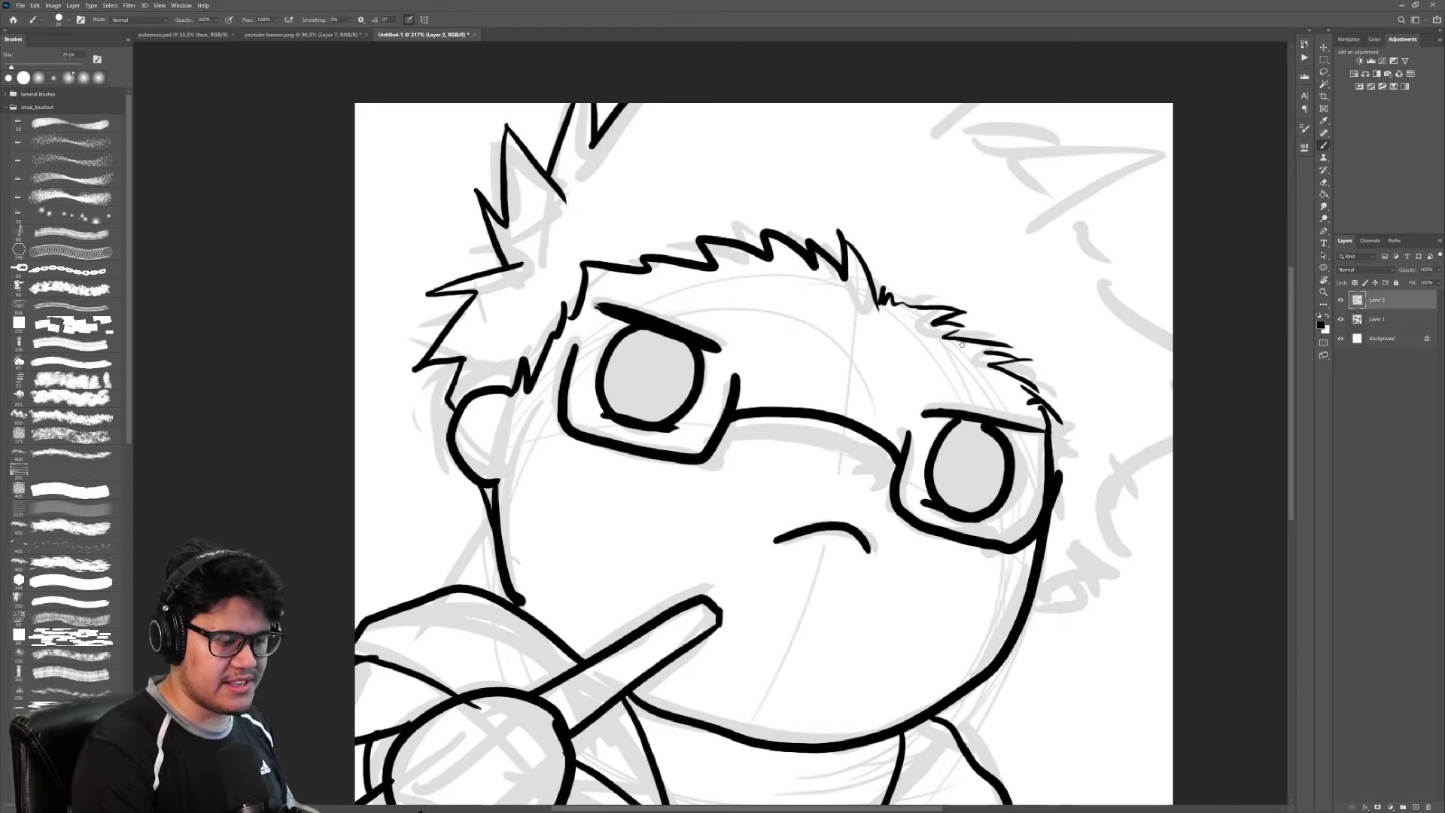
Step: Ink the far side's large hair spikes from the canvas top down to a pointed tuft beside the far cheek
drag(1179, 499, 832, 319)
key(z)
mouse_move(790, 358)
mouse_down()
mouse_move(765, 355)
mouse_move(800, 343)
mouse_move(845, 387)
mouse_up()
key(b)
drag(781, 147, 745, 164)
mouse_move(745, 164)
mouse_down()
mouse_move(822, 144)
mouse_move(903, 181)
mouse_move(827, 231)
mouse_up()
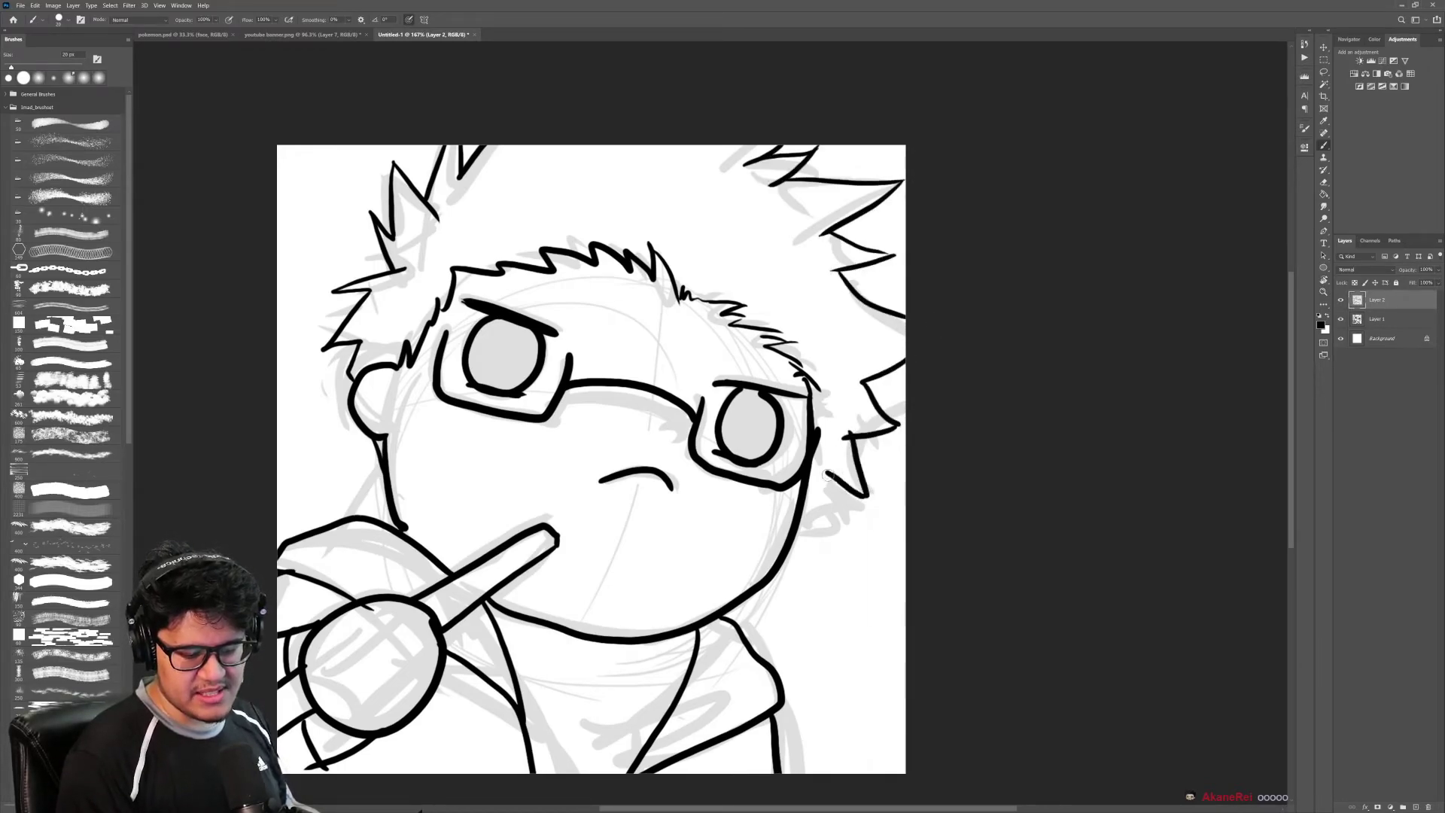
Step: Ink the short line closing the far hair tuft against the edge of the cheek
mouse_move(826, 474)
mouse_down()
mouse_move(795, 516)
mouse_move(869, 397)
mouse_up()
key(z)
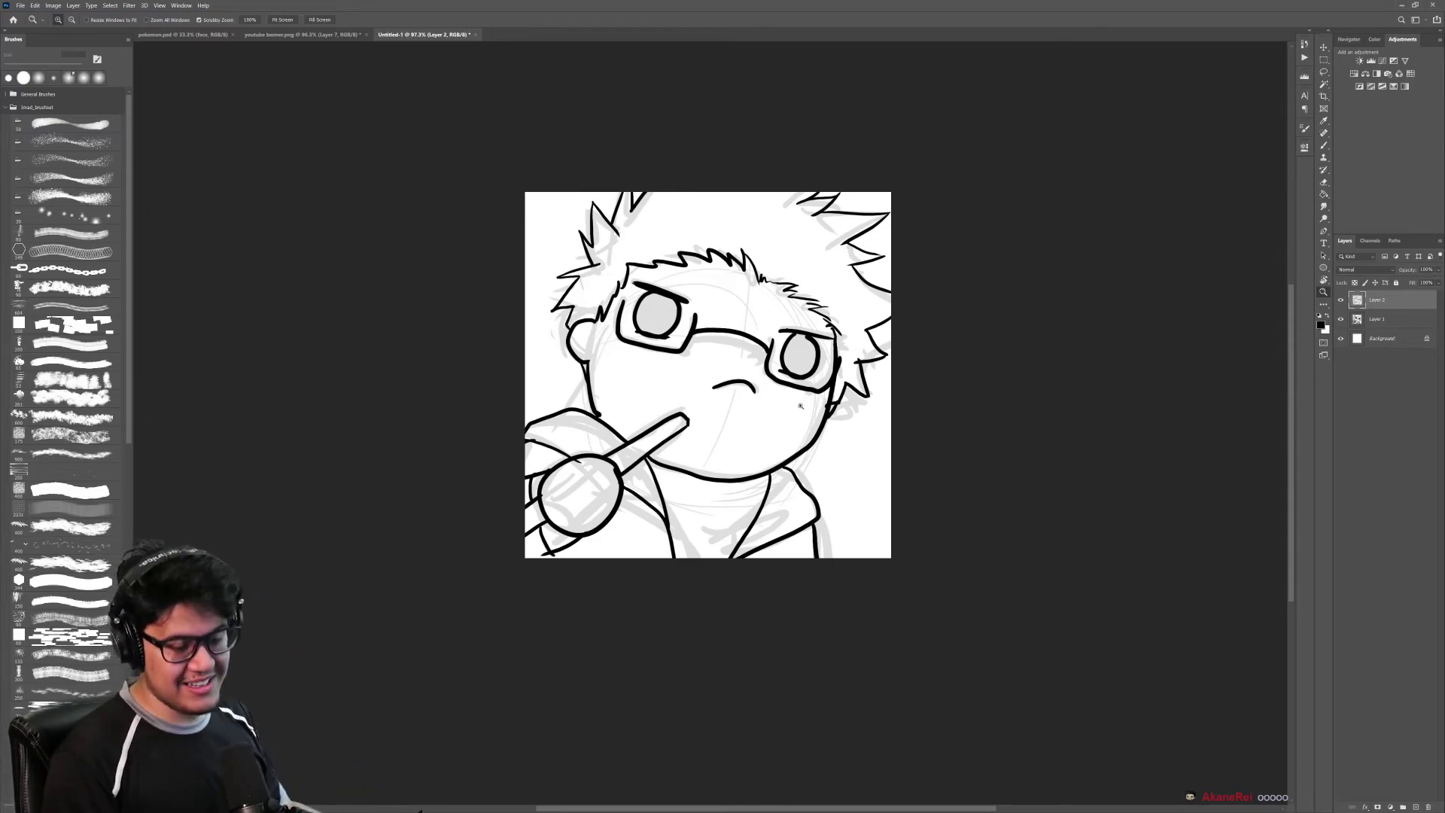
drag(769, 432, 784, 424)
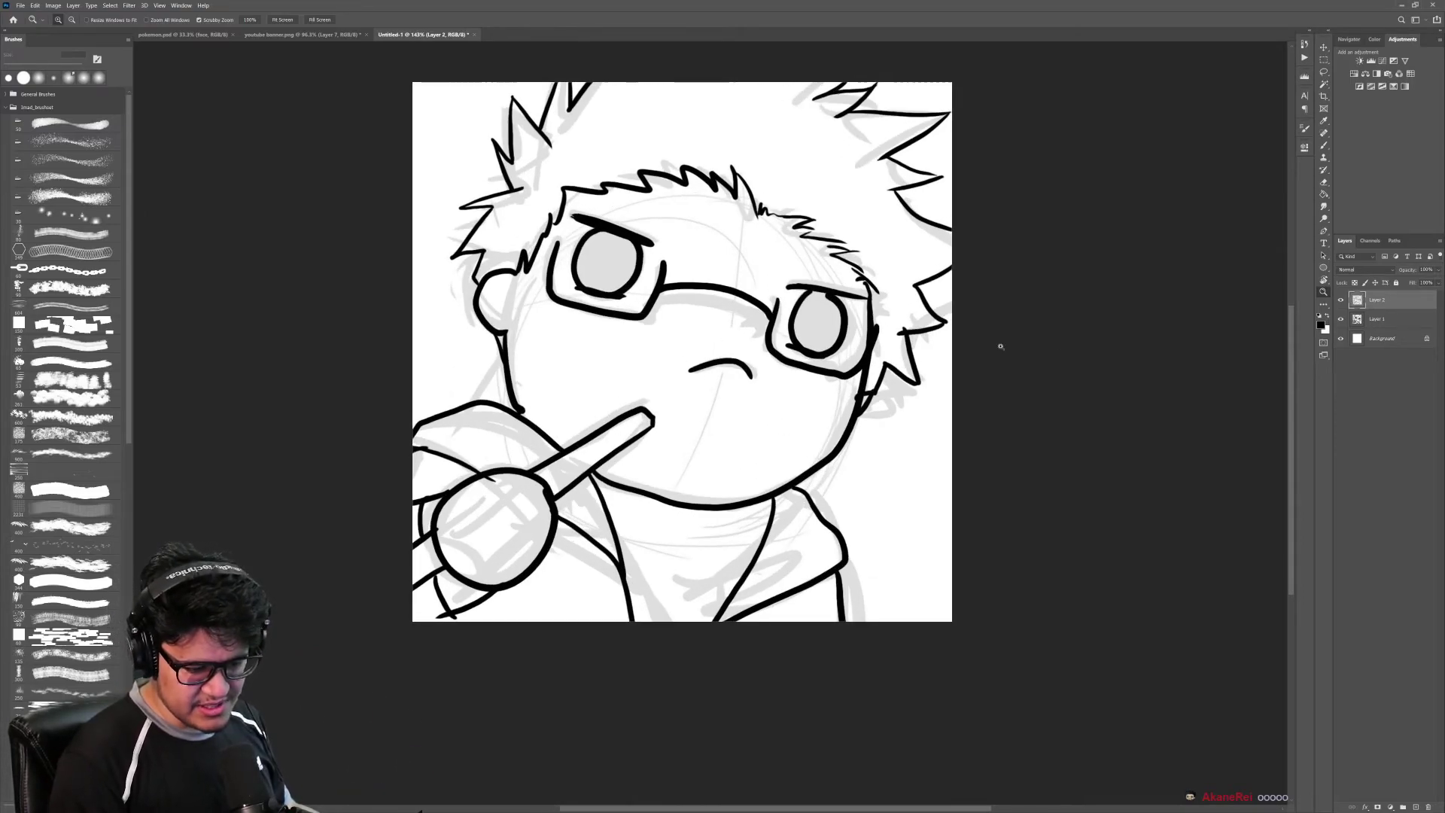
Step: Ink two curved shirt collar lines below the chin on the line art layer, between the jacket's collar flaps
click(1340, 319)
mouse_move(910, 400)
mouse_down()
mouse_move(859, 411)
mouse_move(912, 426)
mouse_up()
click(1340, 319)
click(1376, 319)
key(b)
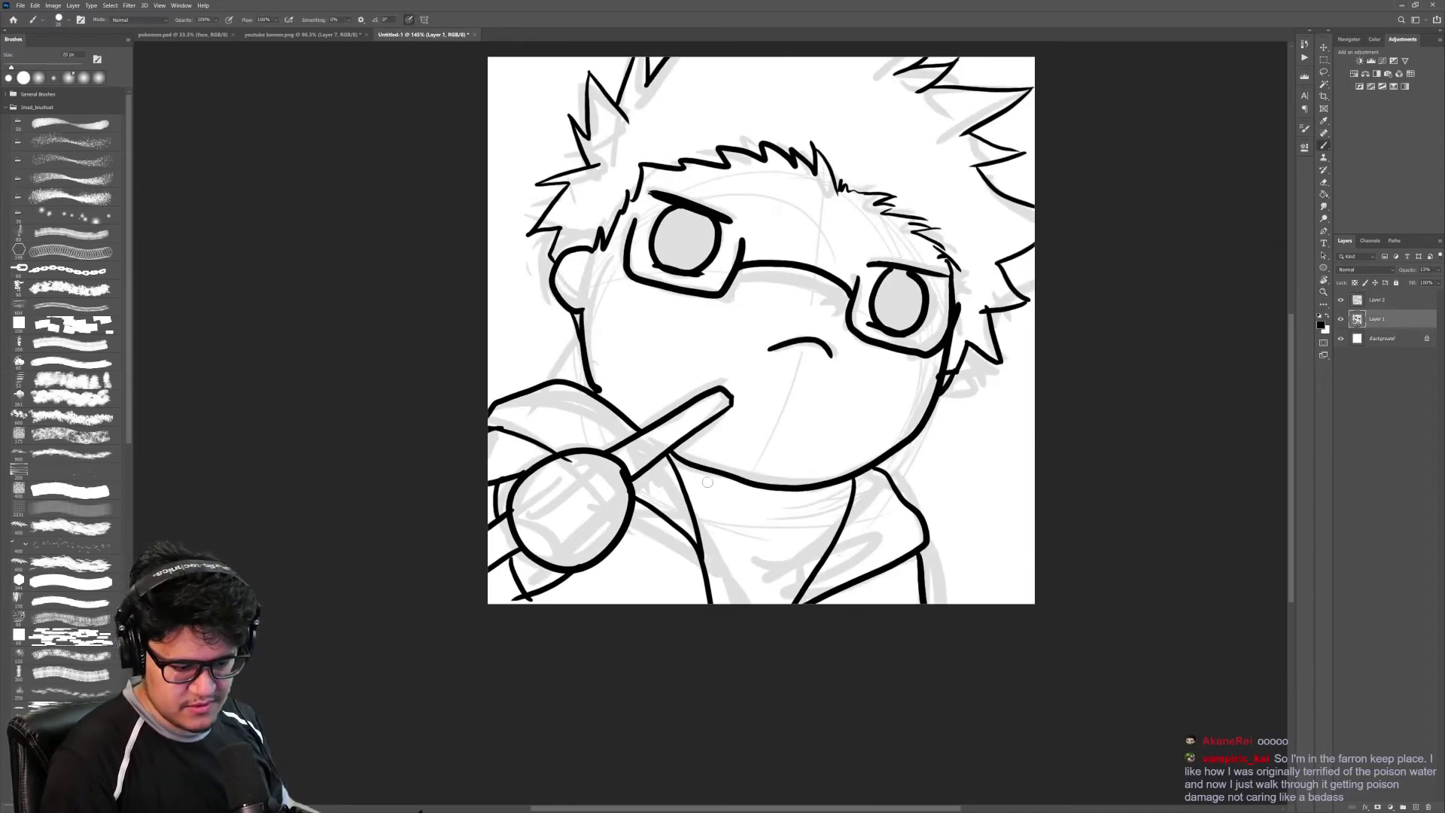
click(1377, 300)
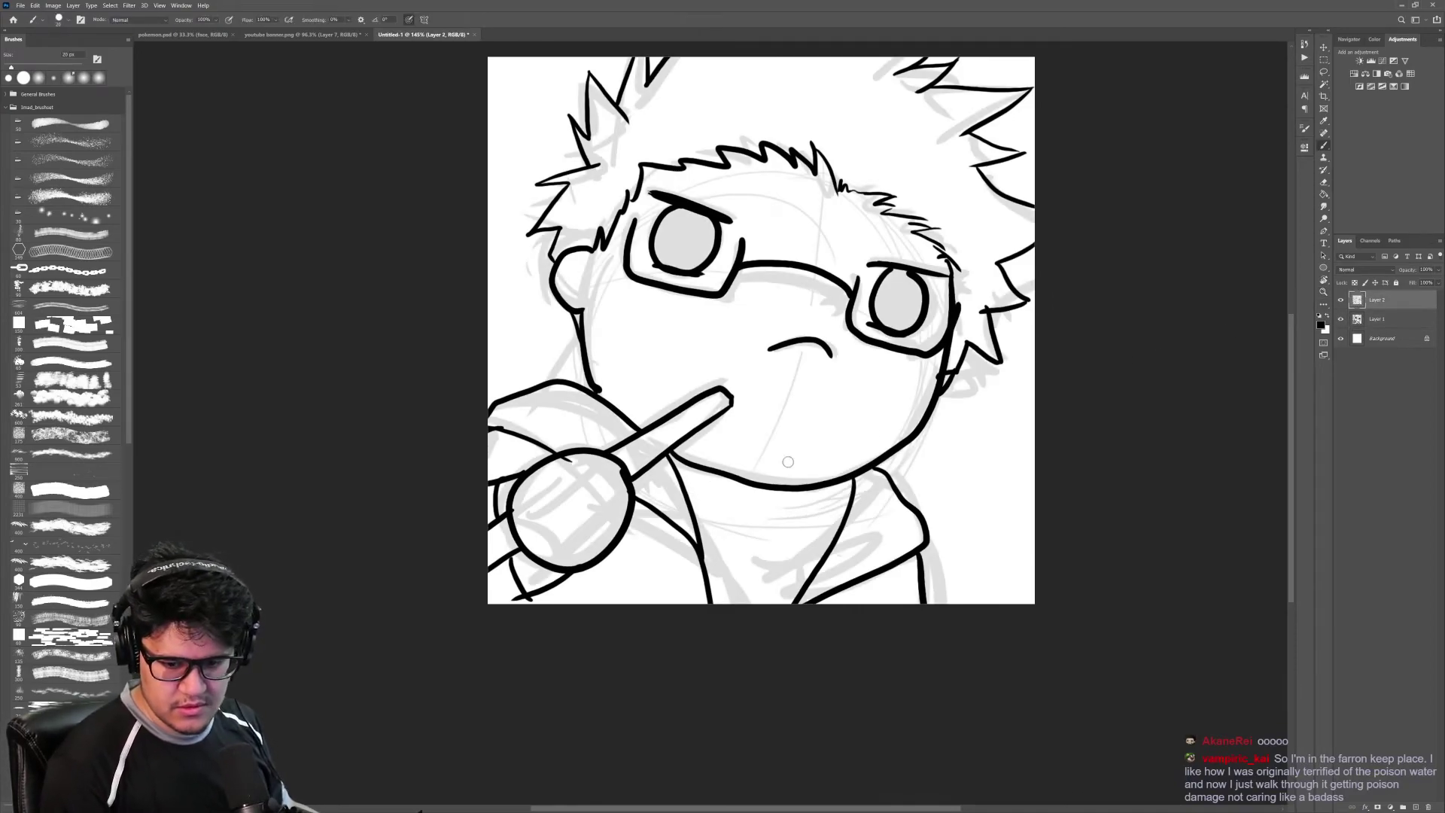
mouse_move(683, 482)
mouse_down()
mouse_move(787, 514)
mouse_move(852, 477)
mouse_up()
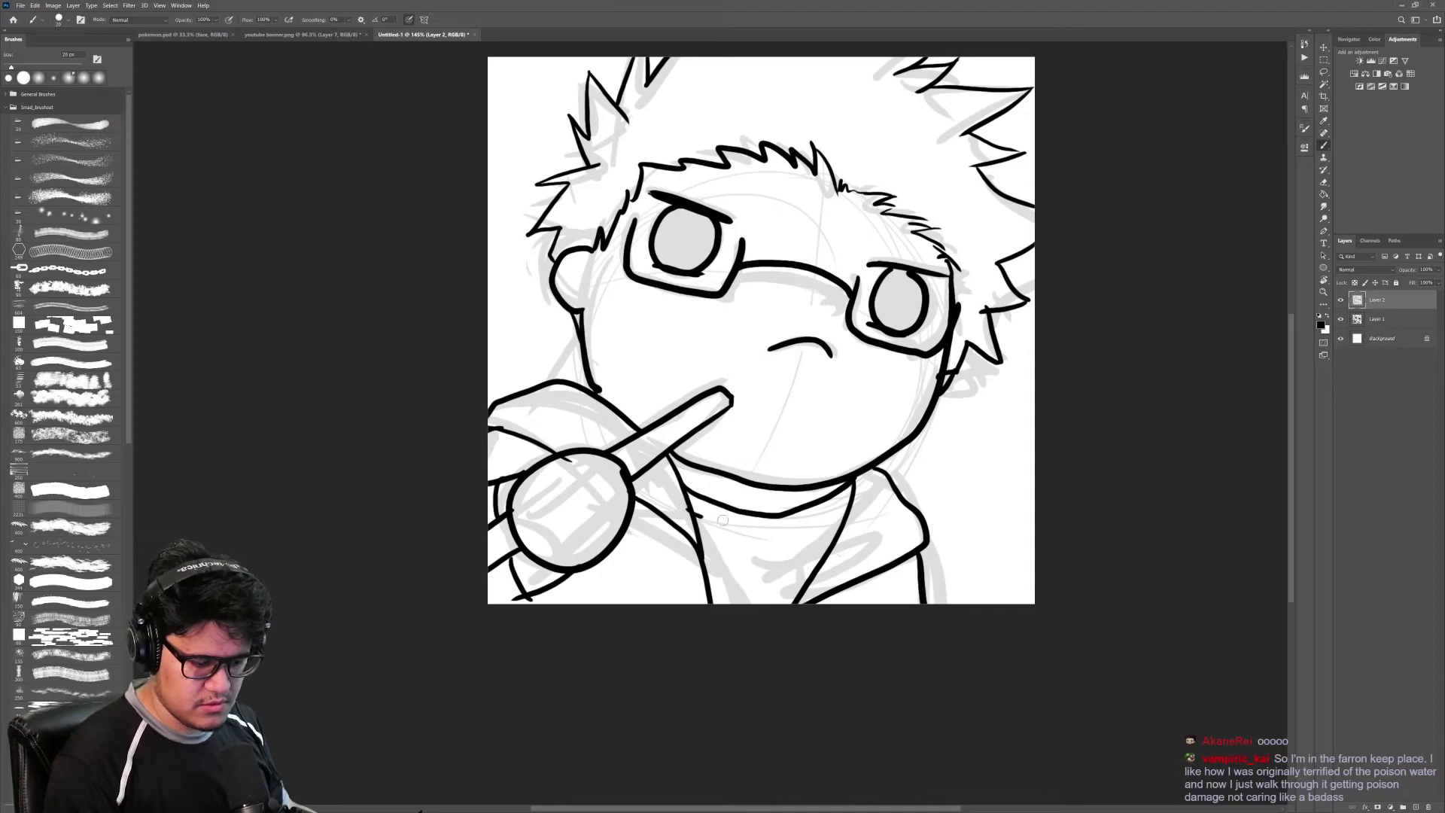
mouse_move(723, 520)
mouse_down()
mouse_move(855, 495)
mouse_move(851, 462)
mouse_move(895, 456)
mouse_move(845, 488)
mouse_up()
key(z)
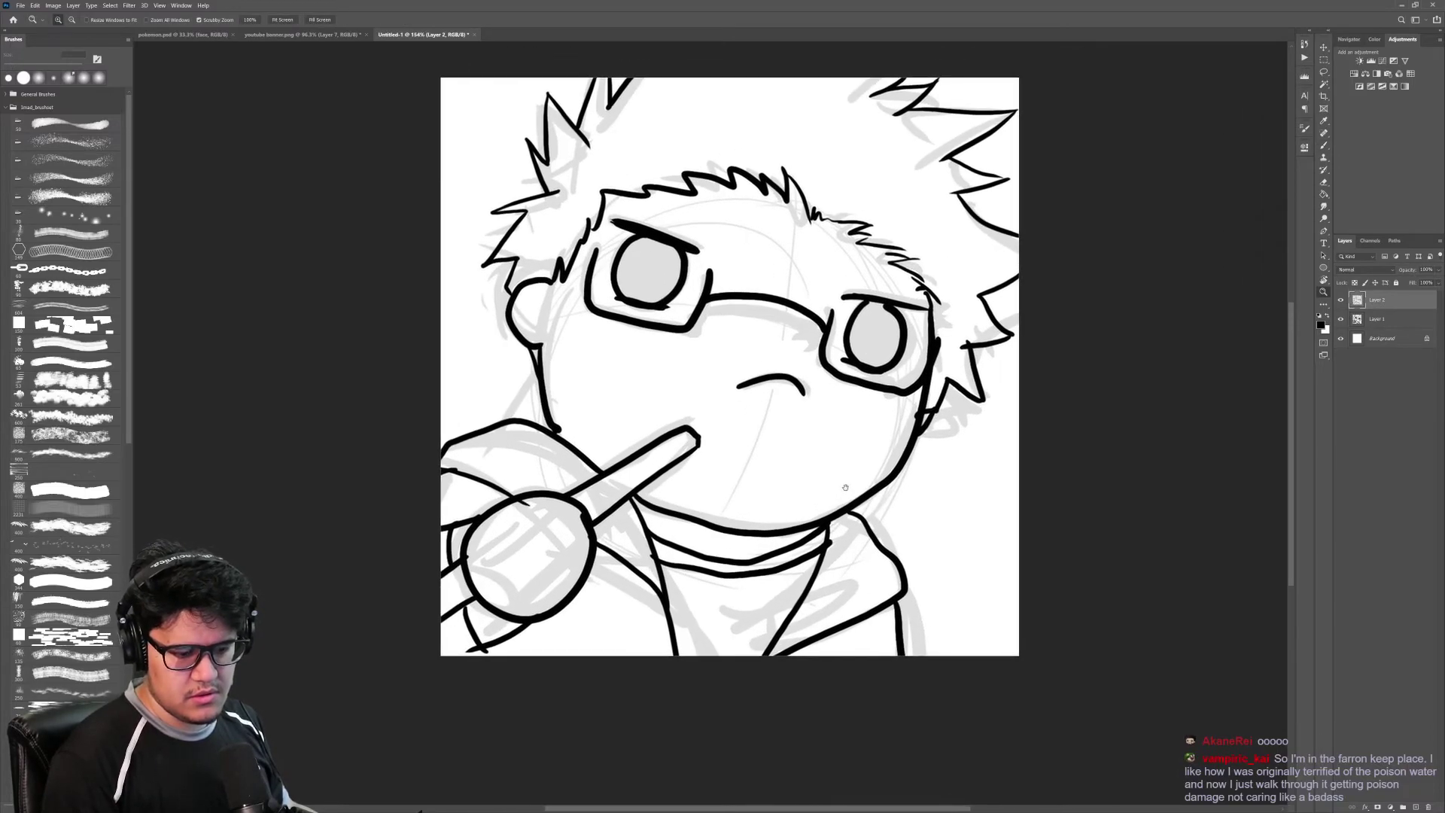
Step: Save the drawing as a Photoshop file named "second channel banner" in the 2020 folder
key(ctrl+s)
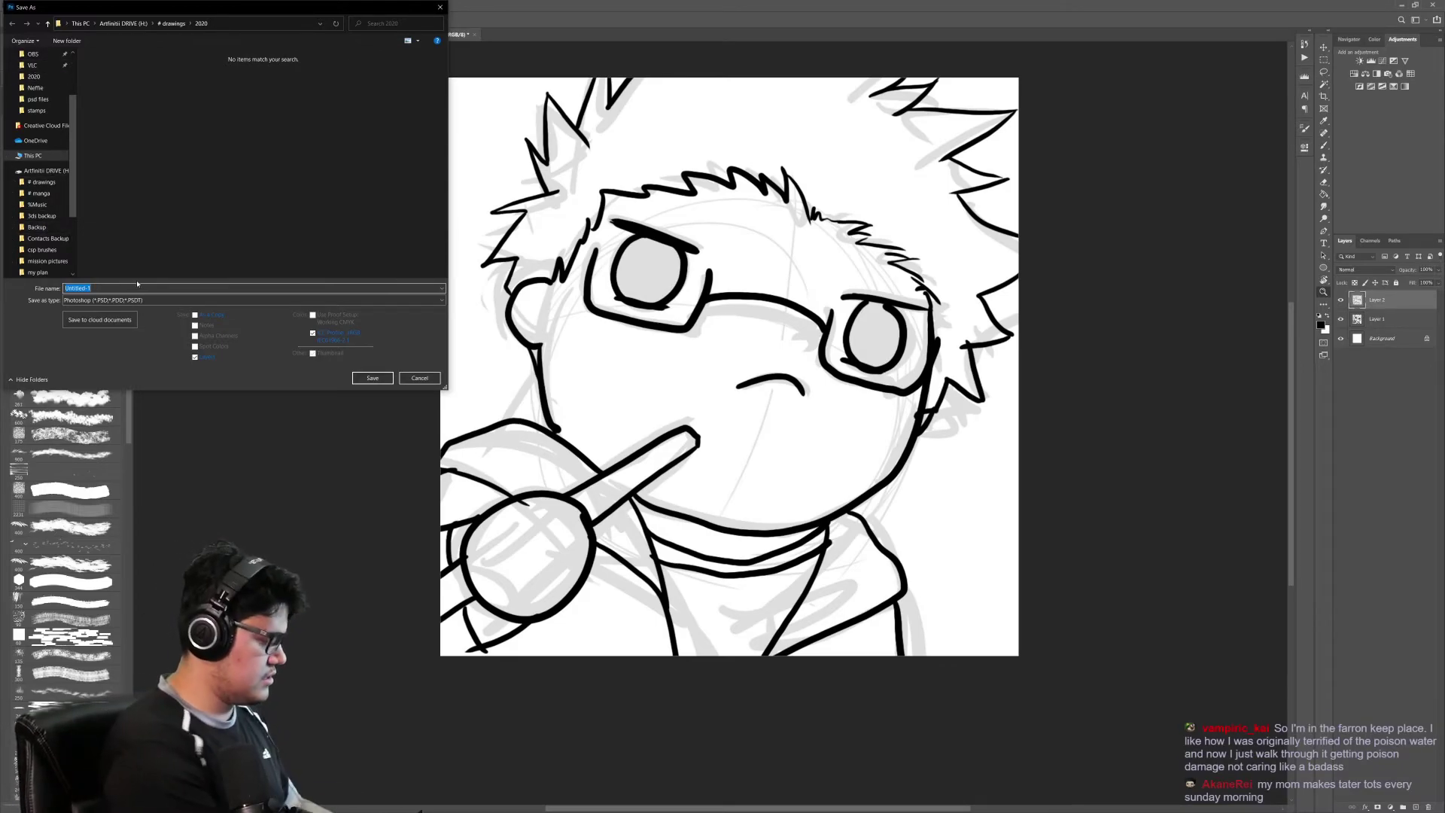
text(second)
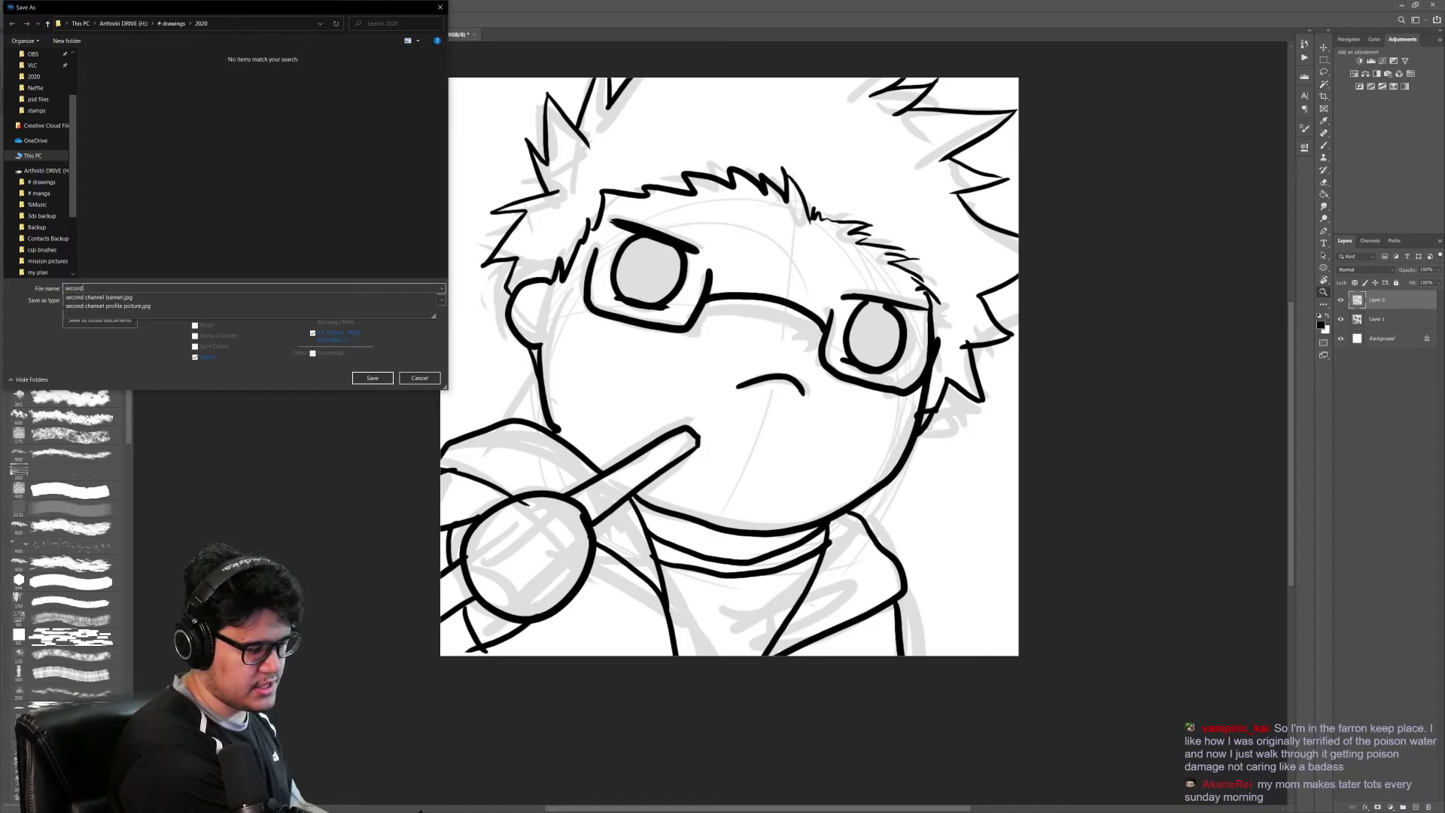
text( channel banner)
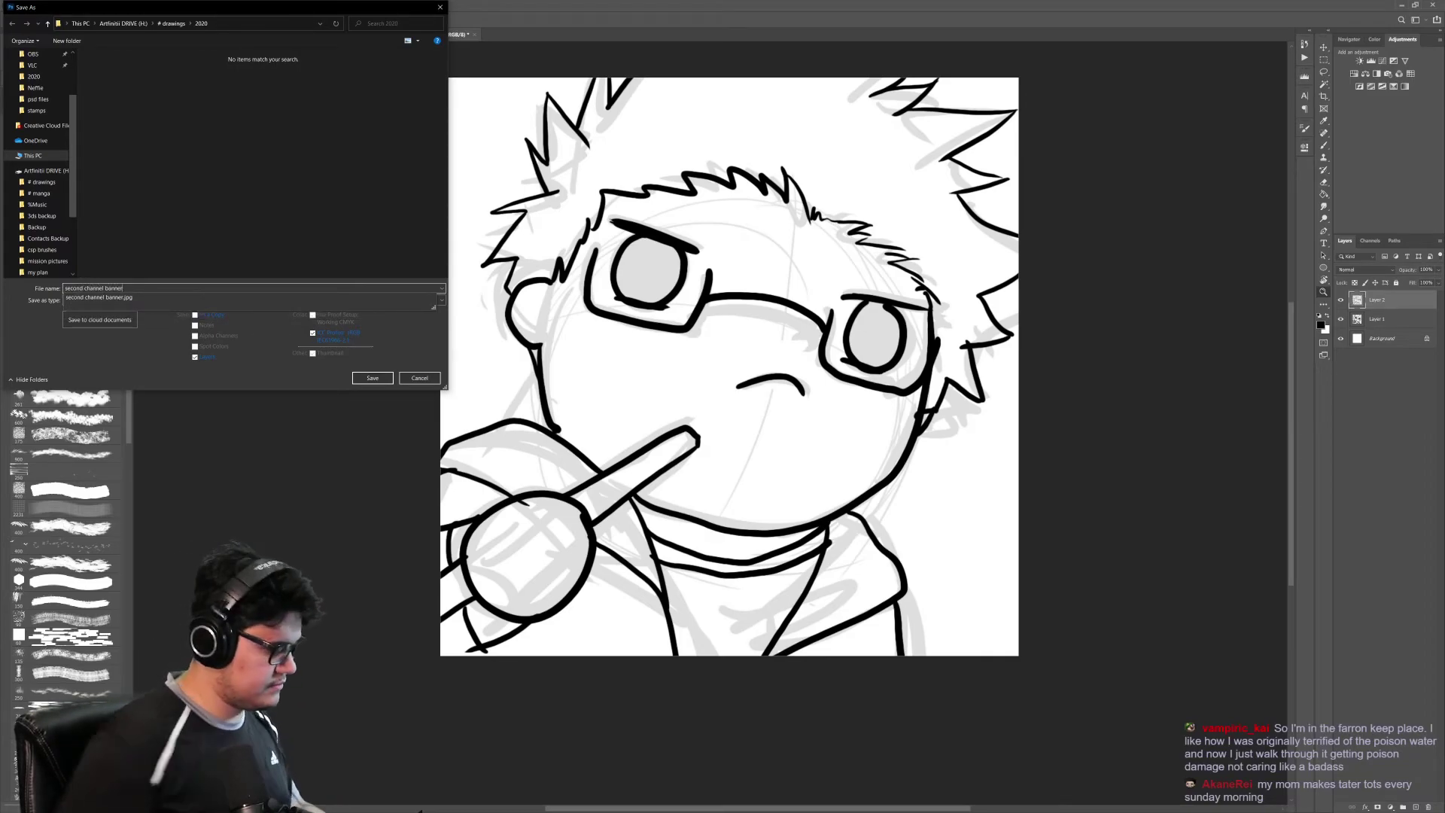
key(Return)
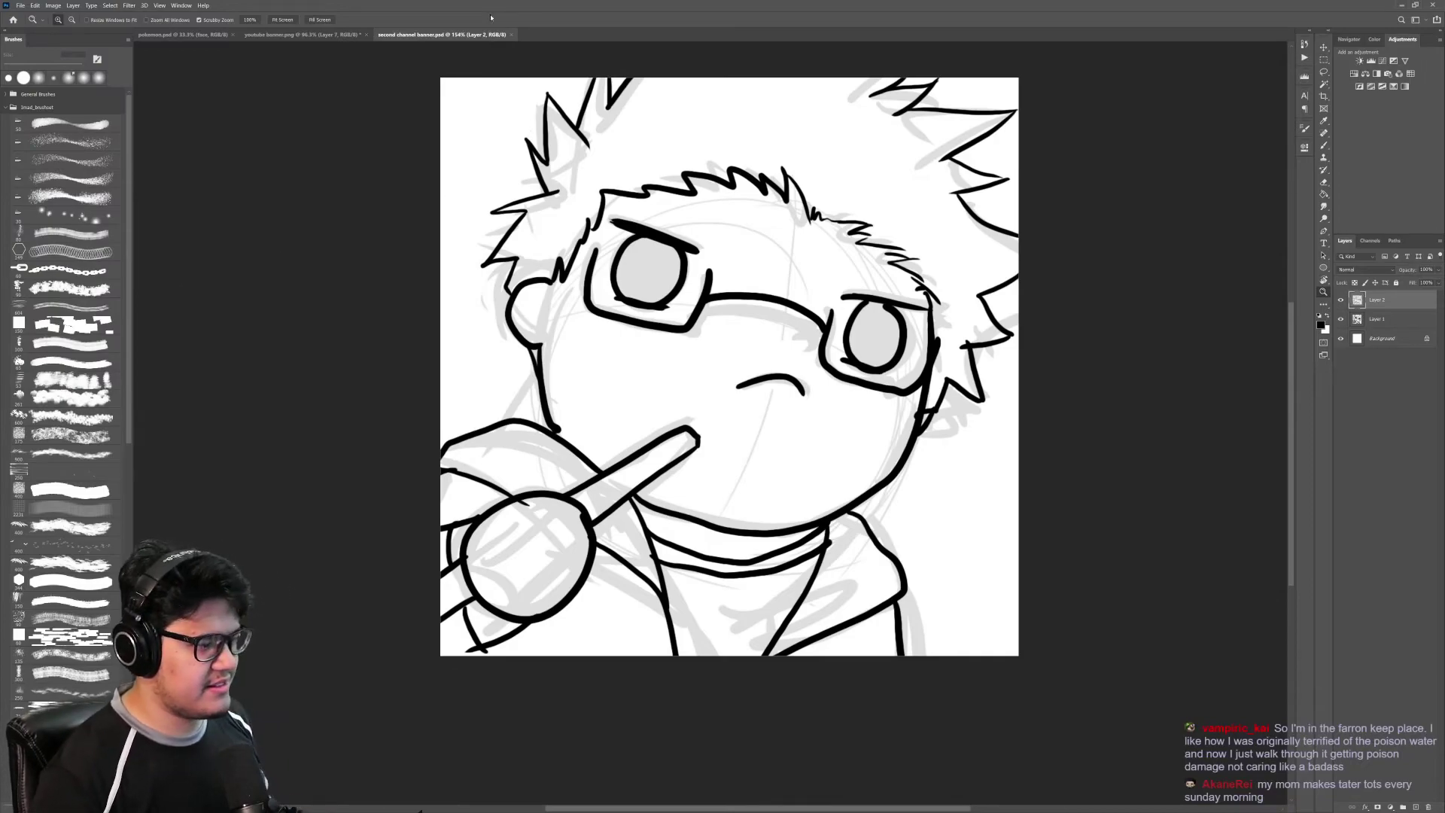
Step: Hide the rough sketch layer and add a new layer directly above it, beneath the line art
drag(736, 253, 778, 245)
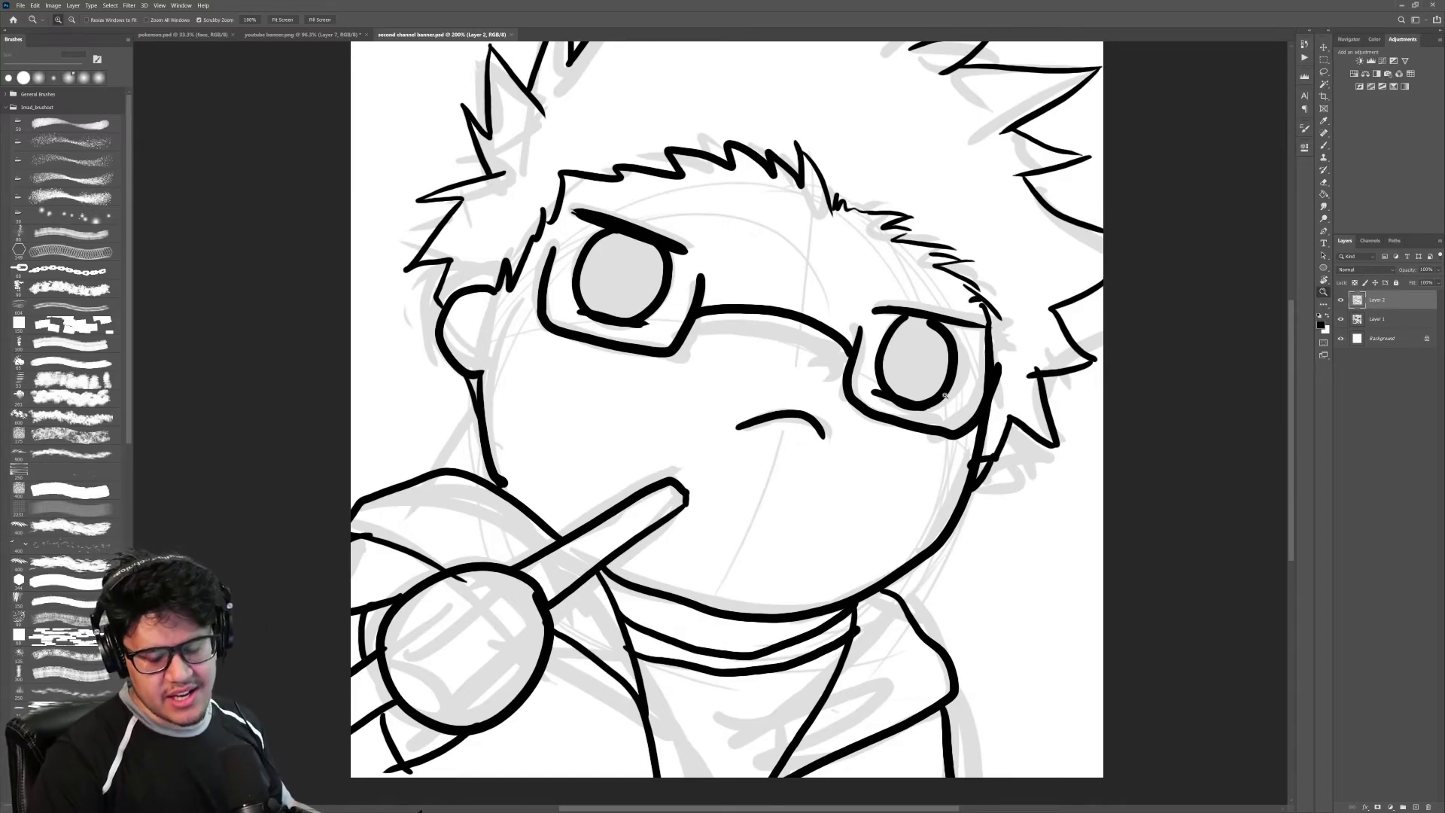
mouse_move(877, 347)
mouse_down()
mouse_move(802, 347)
mouse_move(863, 348)
mouse_up()
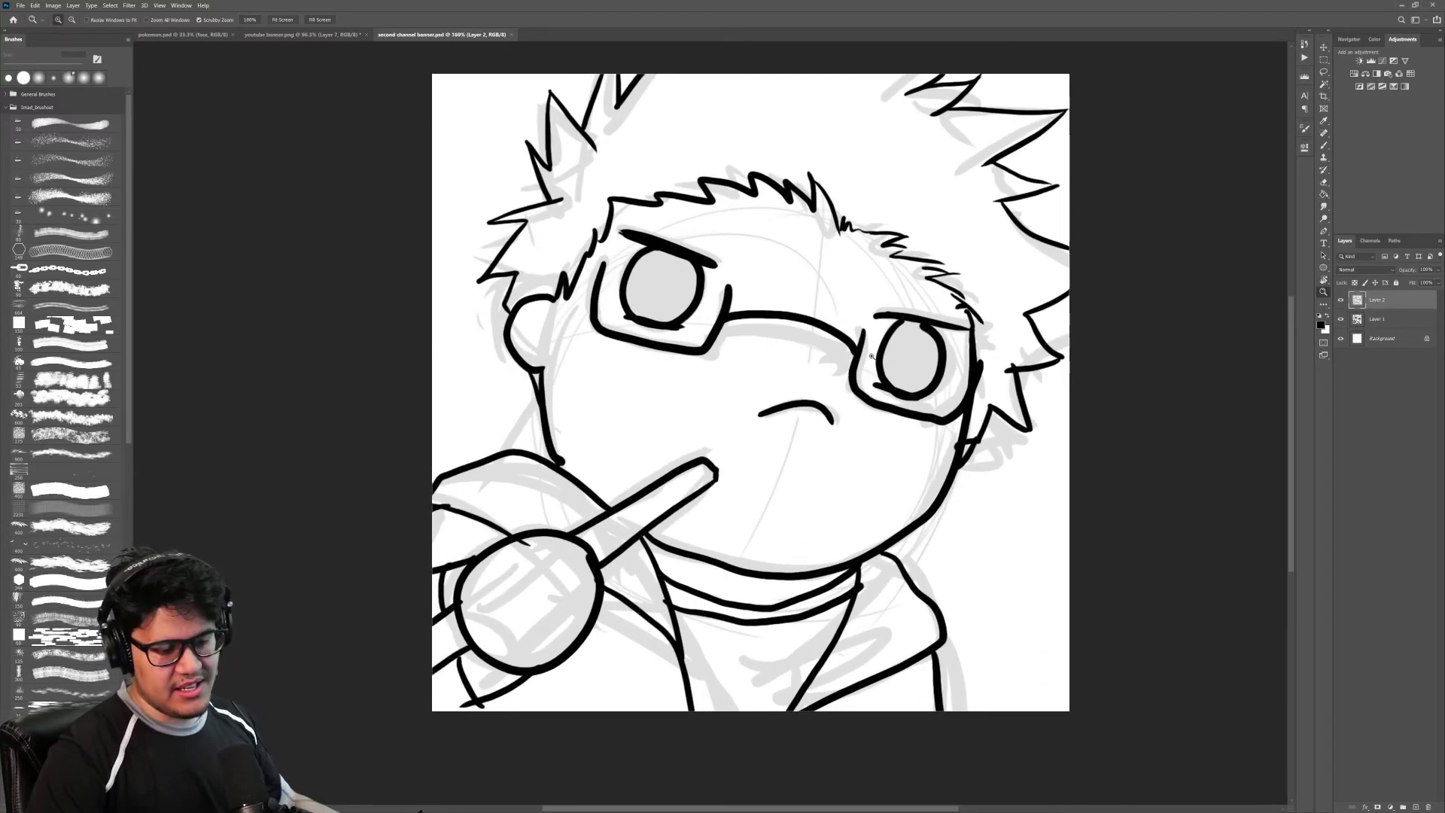
click(1340, 300)
click(1340, 300)
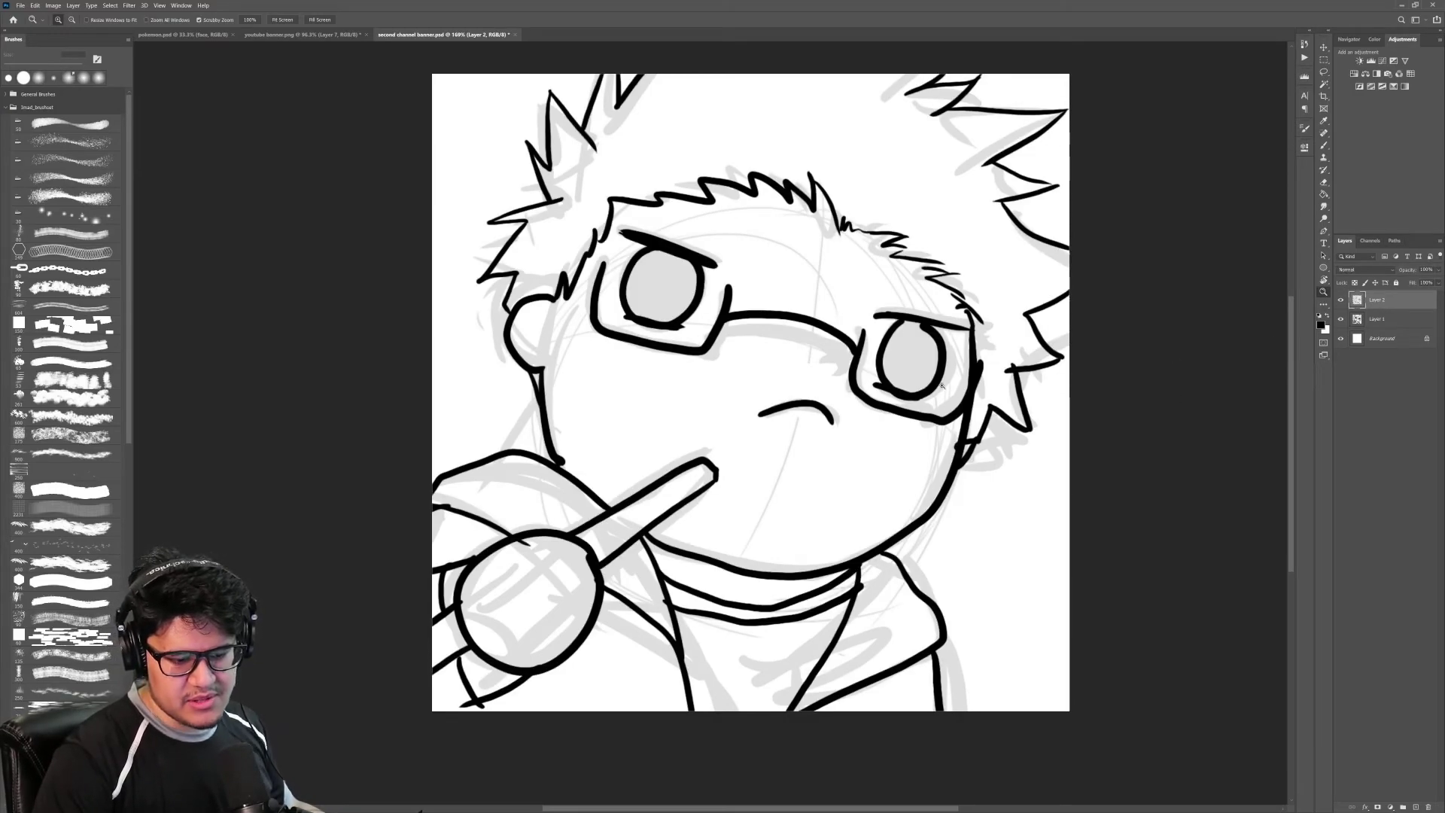
click(1341, 320)
click(1387, 321)
click(1415, 806)
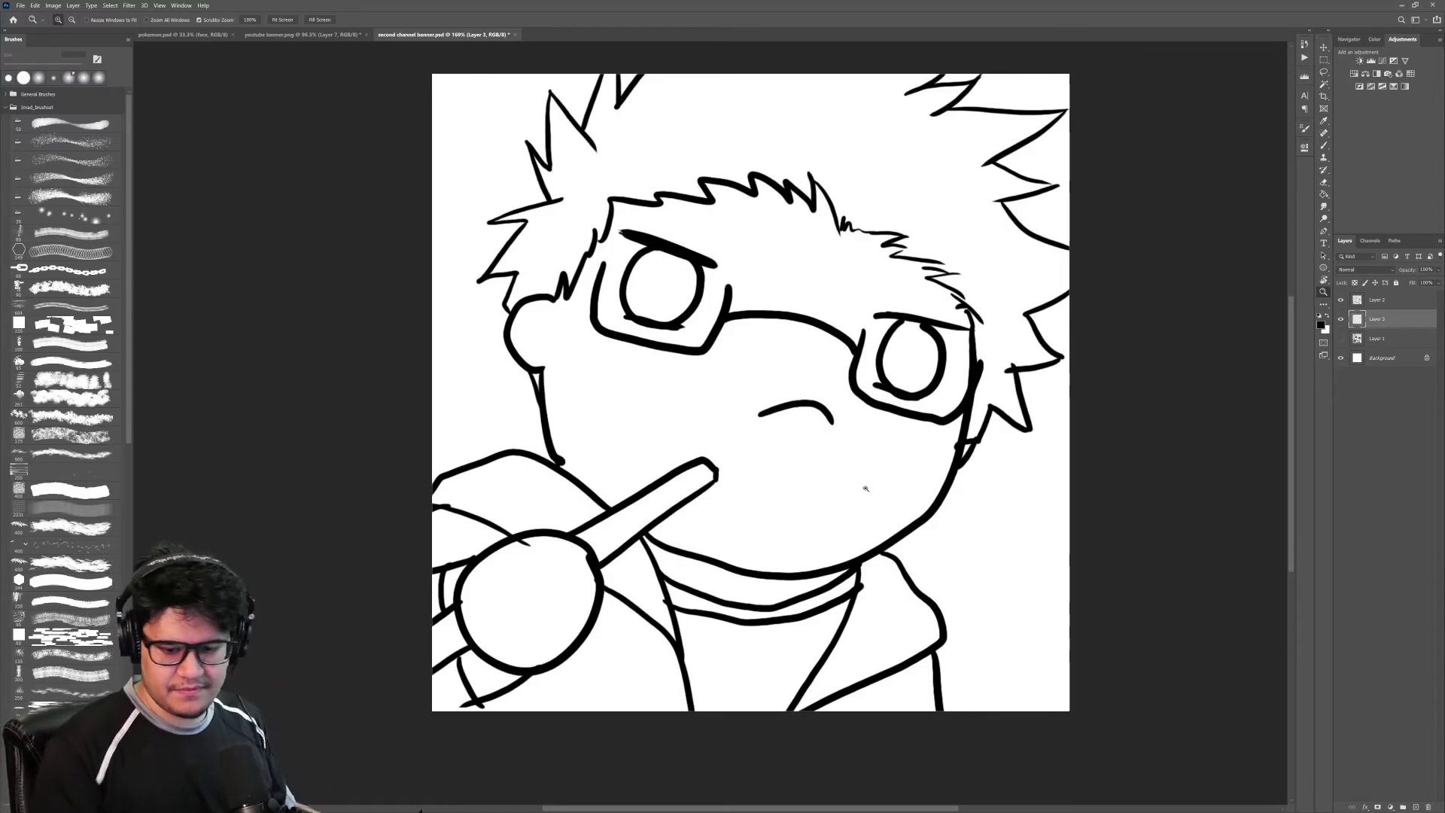
Step: Fill all empty background areas around the character with dark red on the new layer, using the Paint Bucket
click(1321, 326)
click(1046, 383)
click(1142, 336)
key(g)
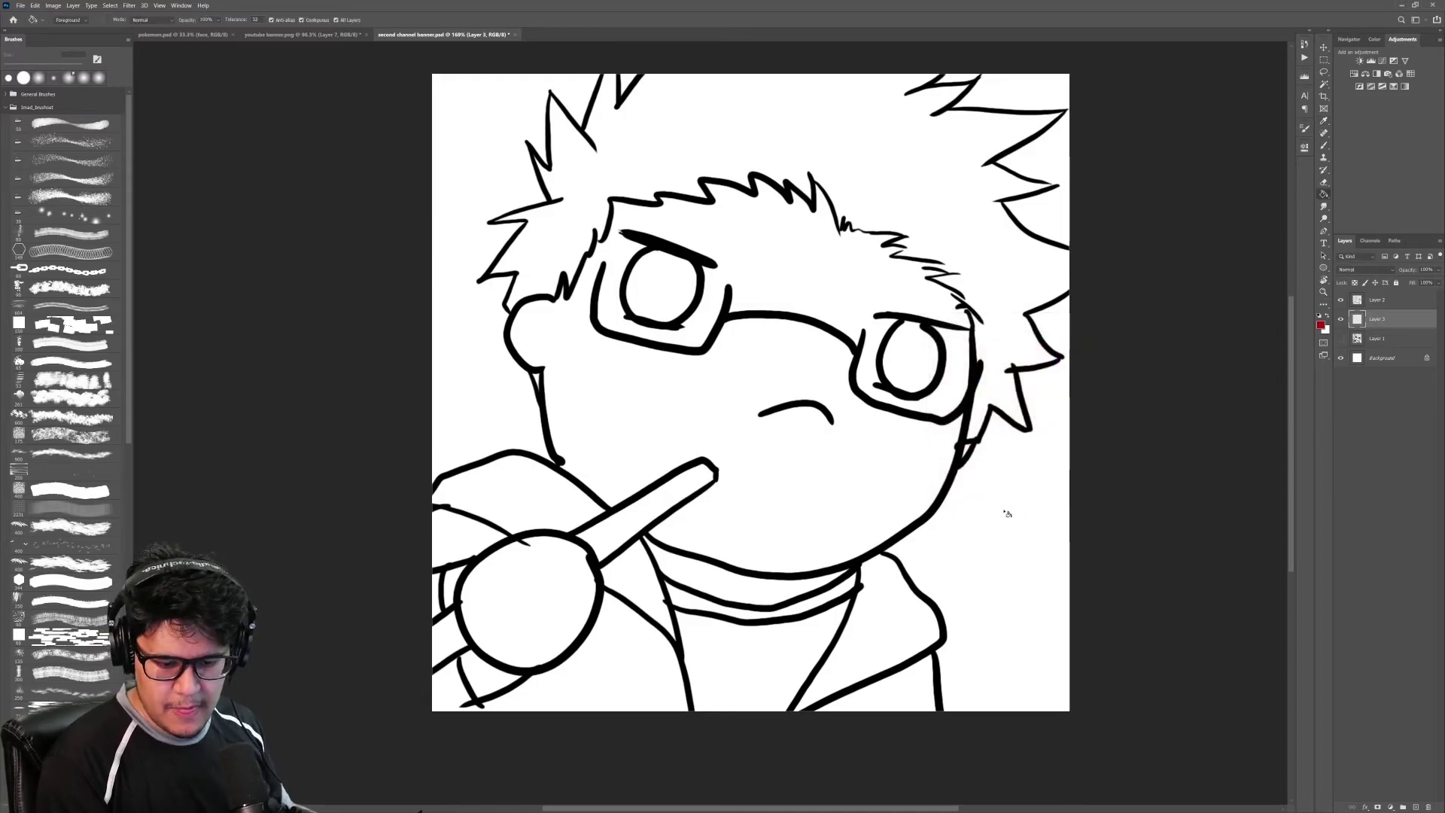
click(1006, 512)
click(1053, 233)
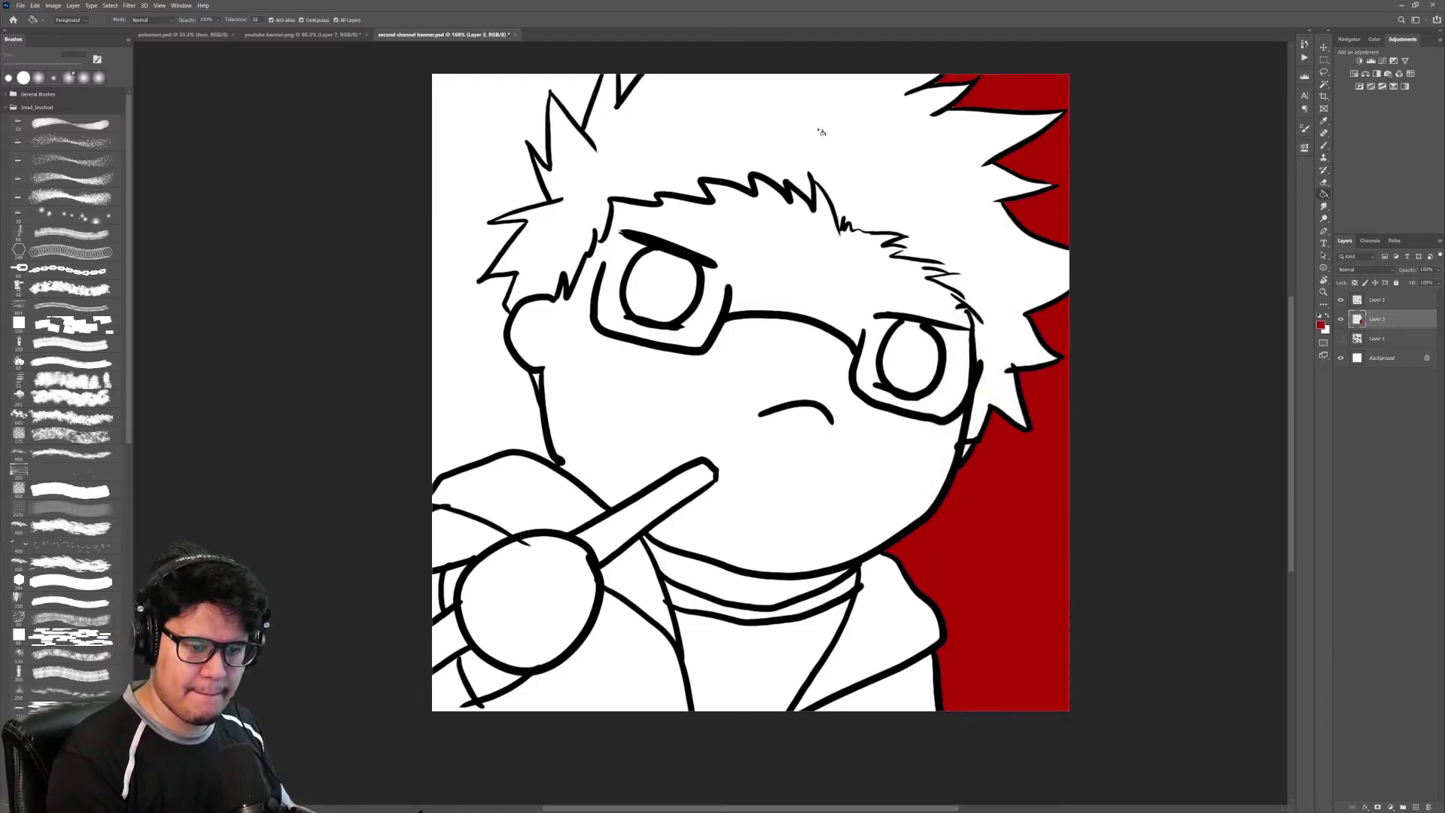
click(580, 89)
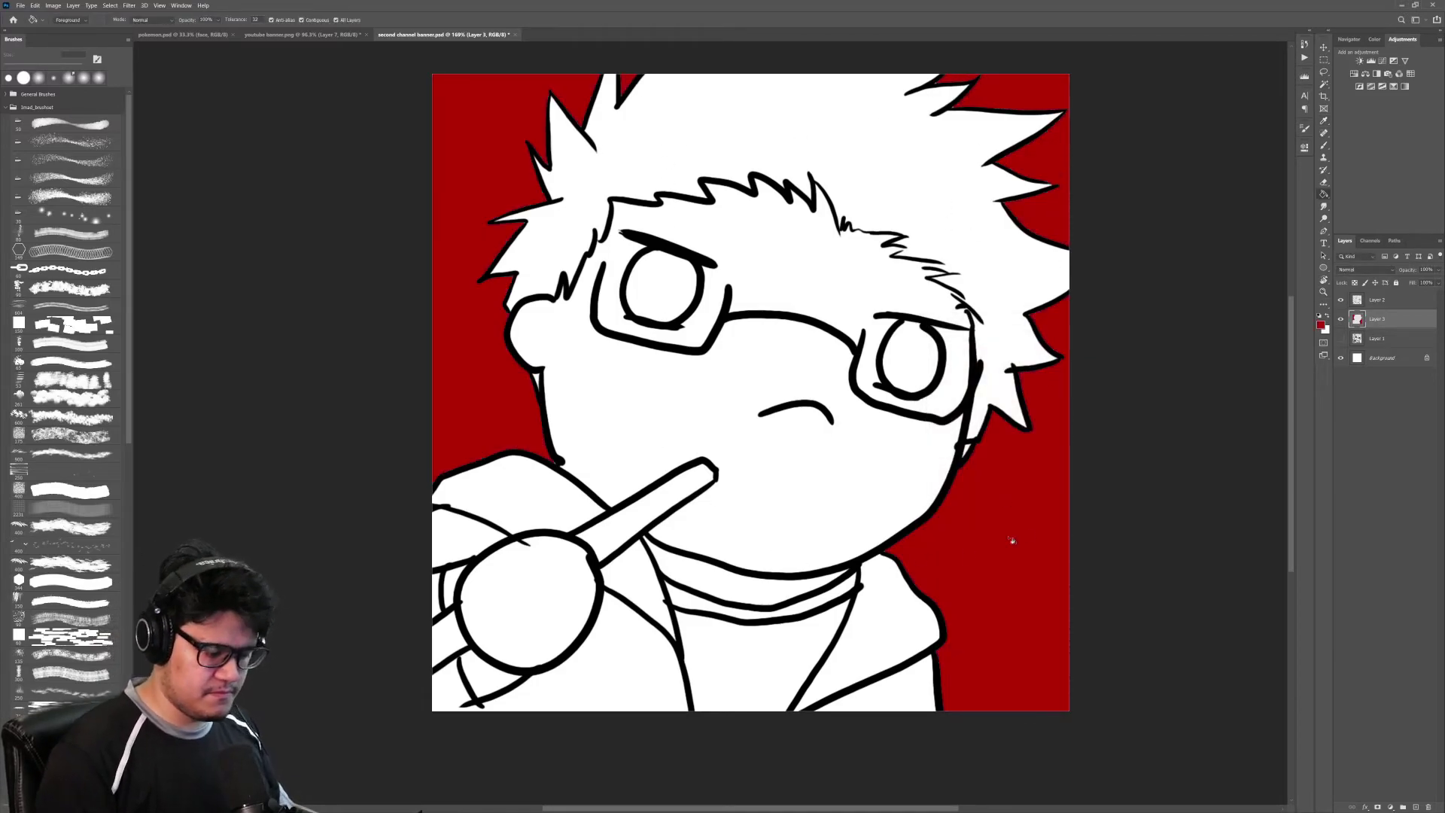
Step: Invert the background fill's selection, paint the whole character silhouette dark red on a new layer, deselect and hide the background fill
ctrl+click(1359, 319)
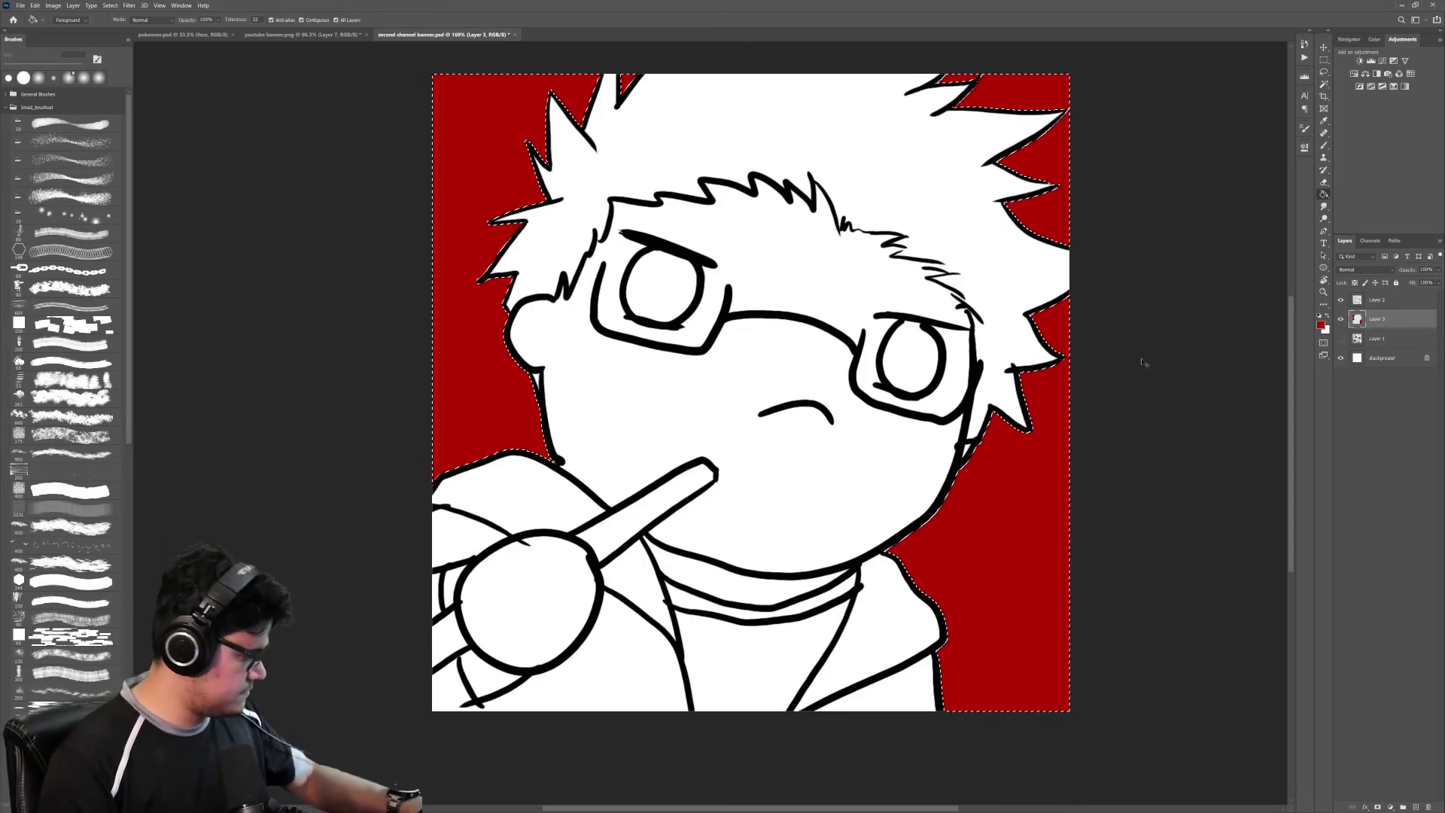
key(ctrl+shift+i)
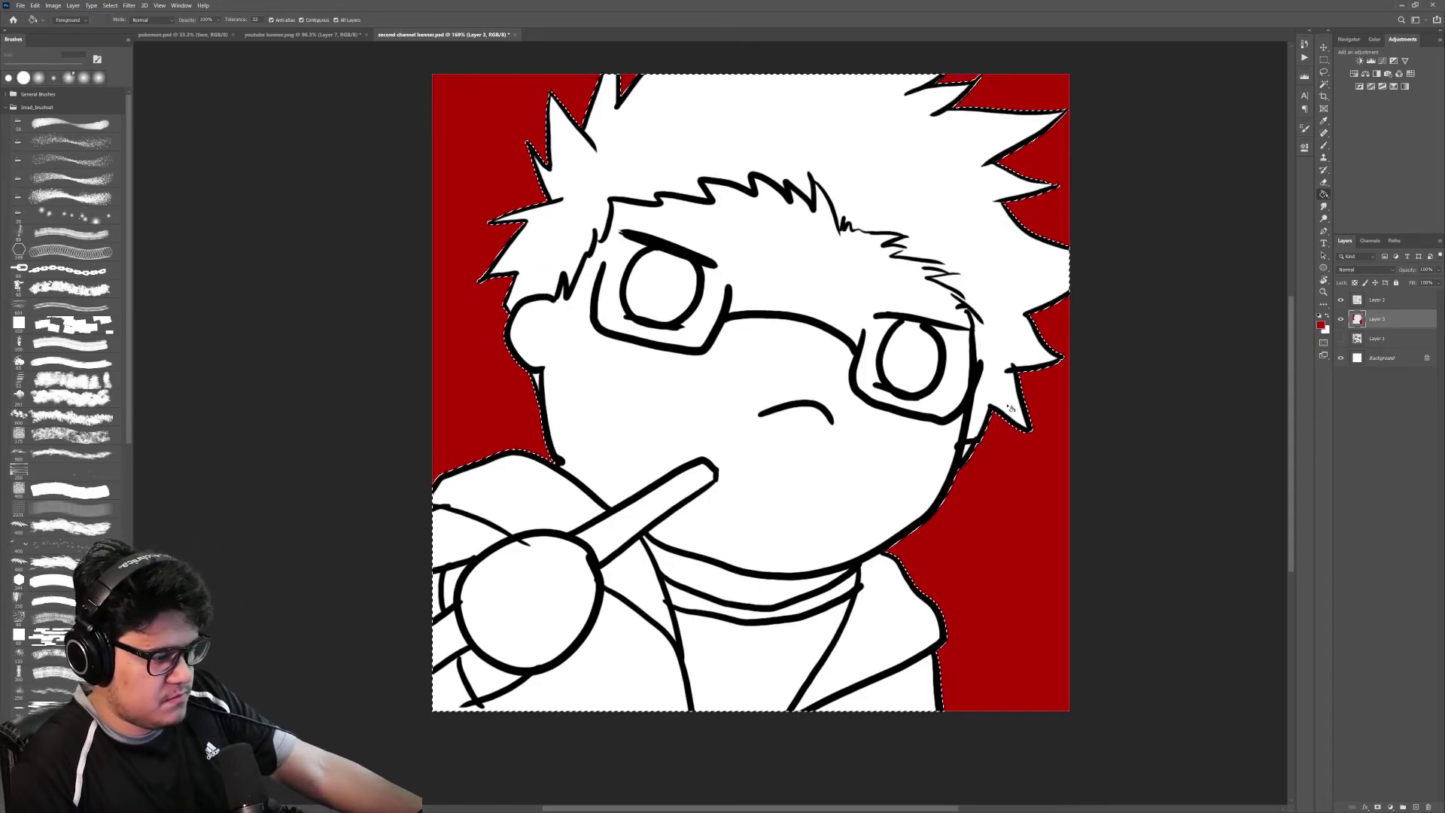
click(1415, 806)
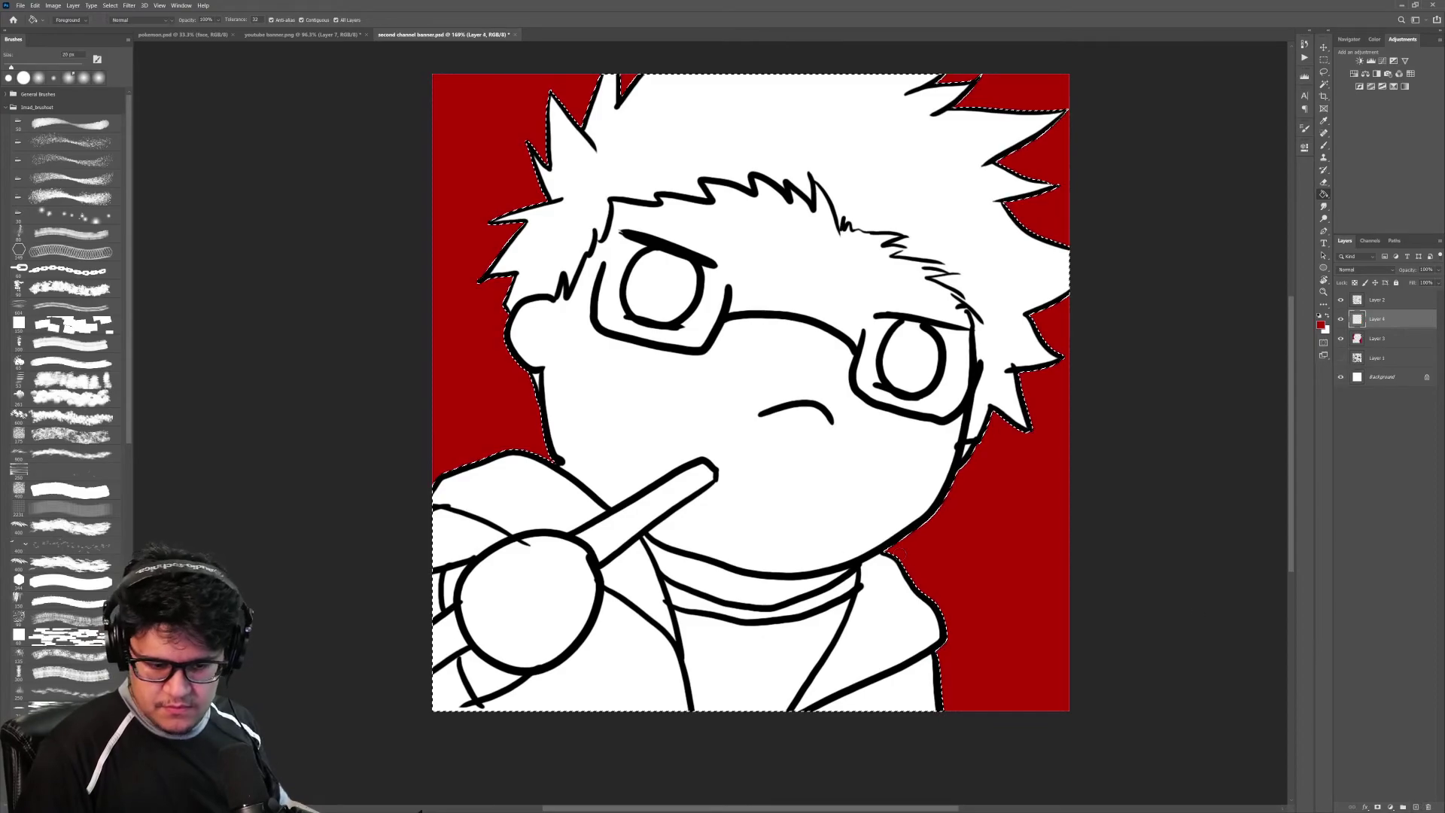
key(b)
mouse_move(804, 538)
mouse_down()
mouse_move(964, 549)
mouse_move(790, 797)
mouse_move(629, 693)
mouse_move(452, 612)
mouse_move(569, 387)
mouse_move(532, 145)
mouse_move(913, 323)
mouse_move(1068, 314)
mouse_move(946, 172)
mouse_move(941, 283)
mouse_up()
key(ctrl+d)
click(1340, 338)
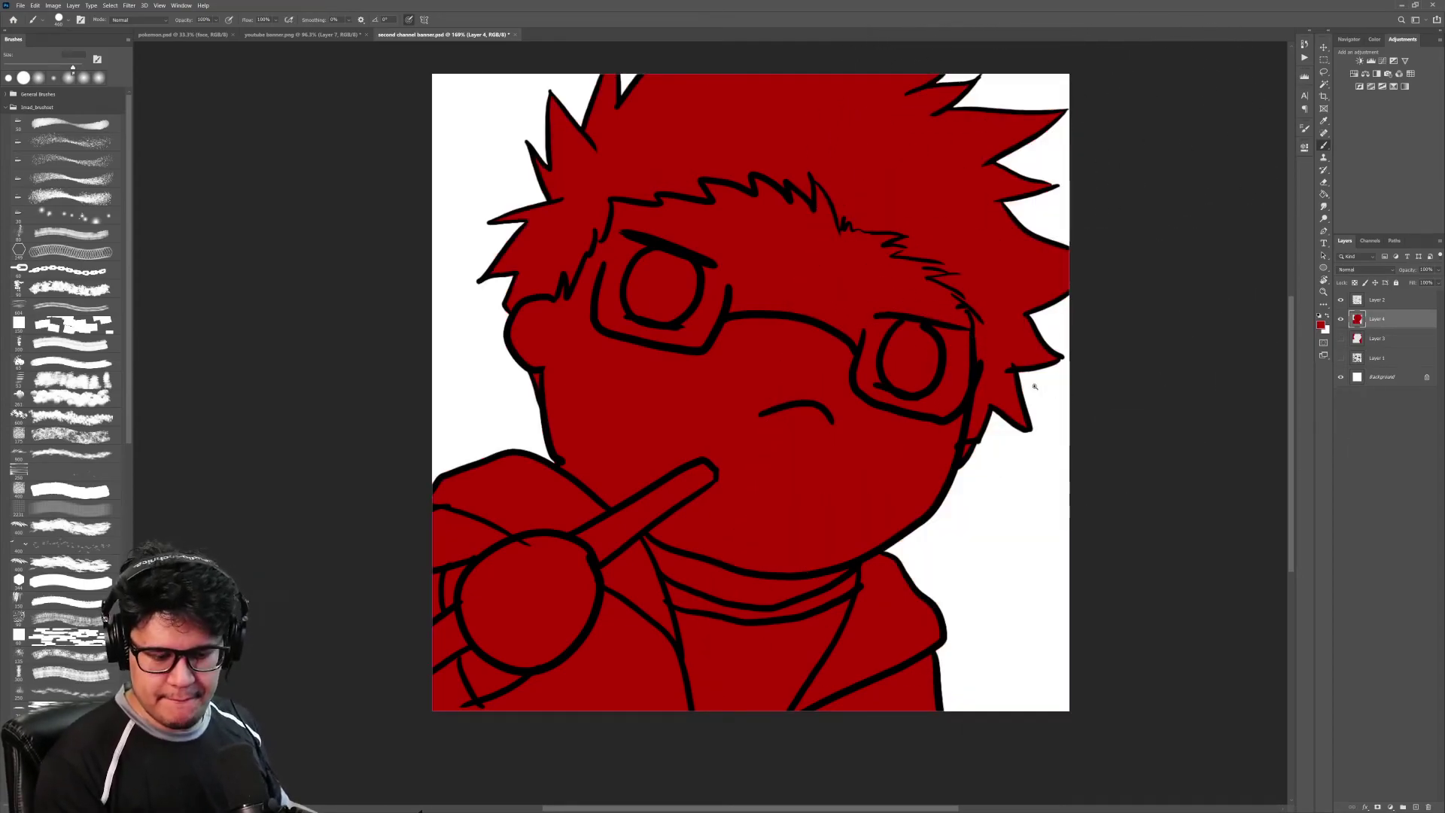
Step: Lock the silhouette layer's transparency and paint a light skin tone over the face, lower hair and jacket with a large brush
key(z)
drag(1102, 352, 1002, 403)
key(b)
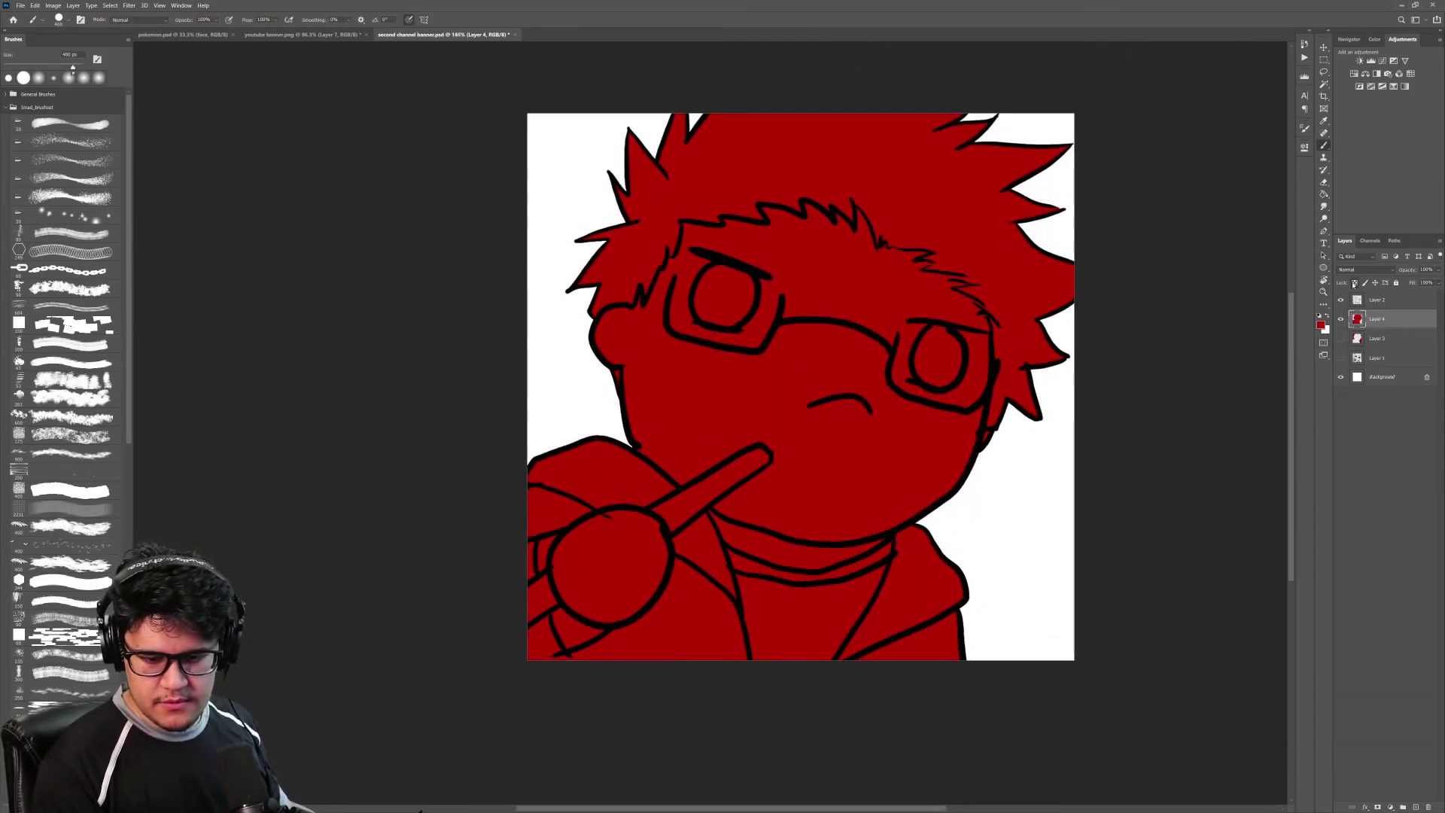
click(1321, 325)
click(1058, 447)
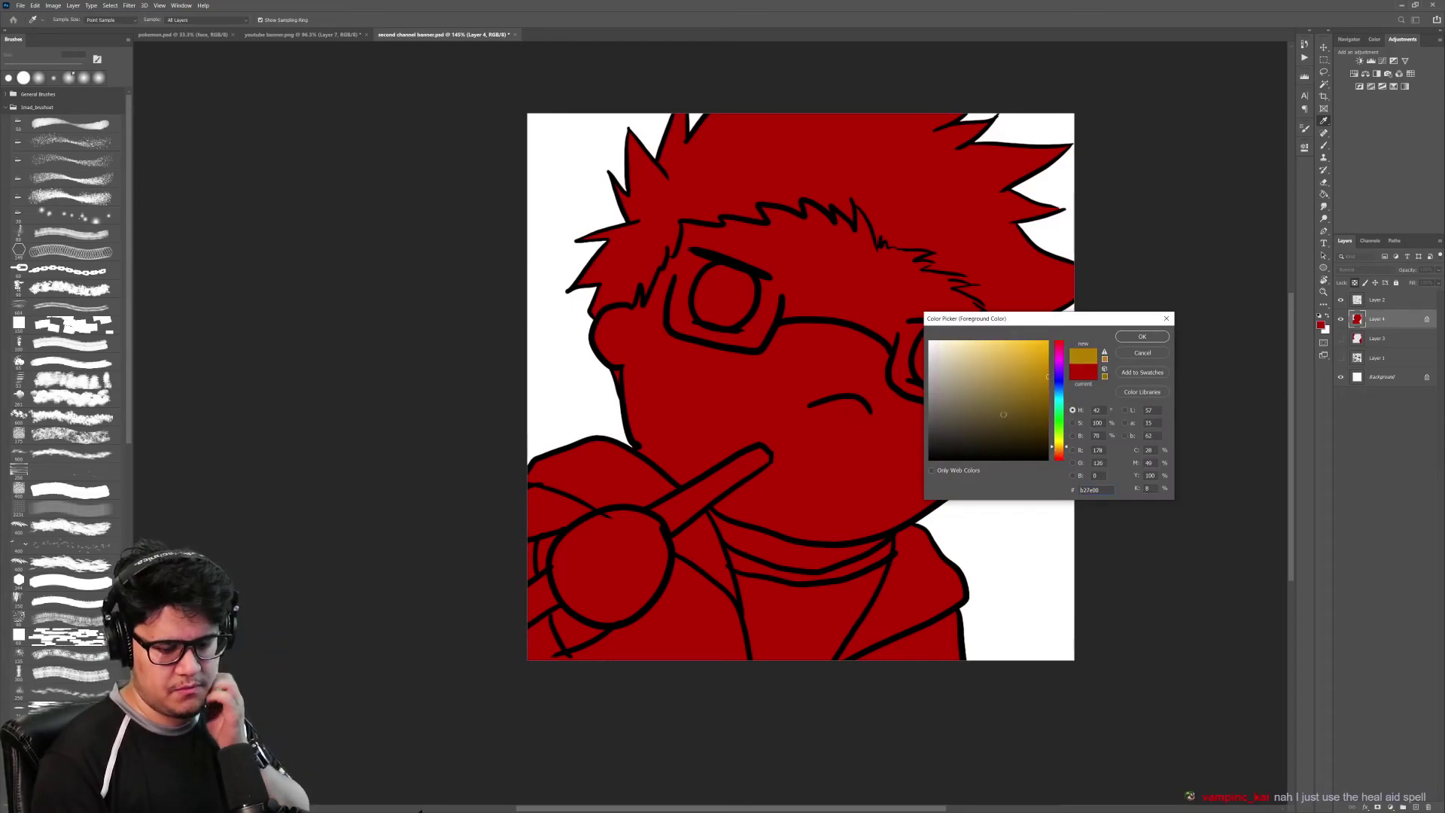
click(1059, 452)
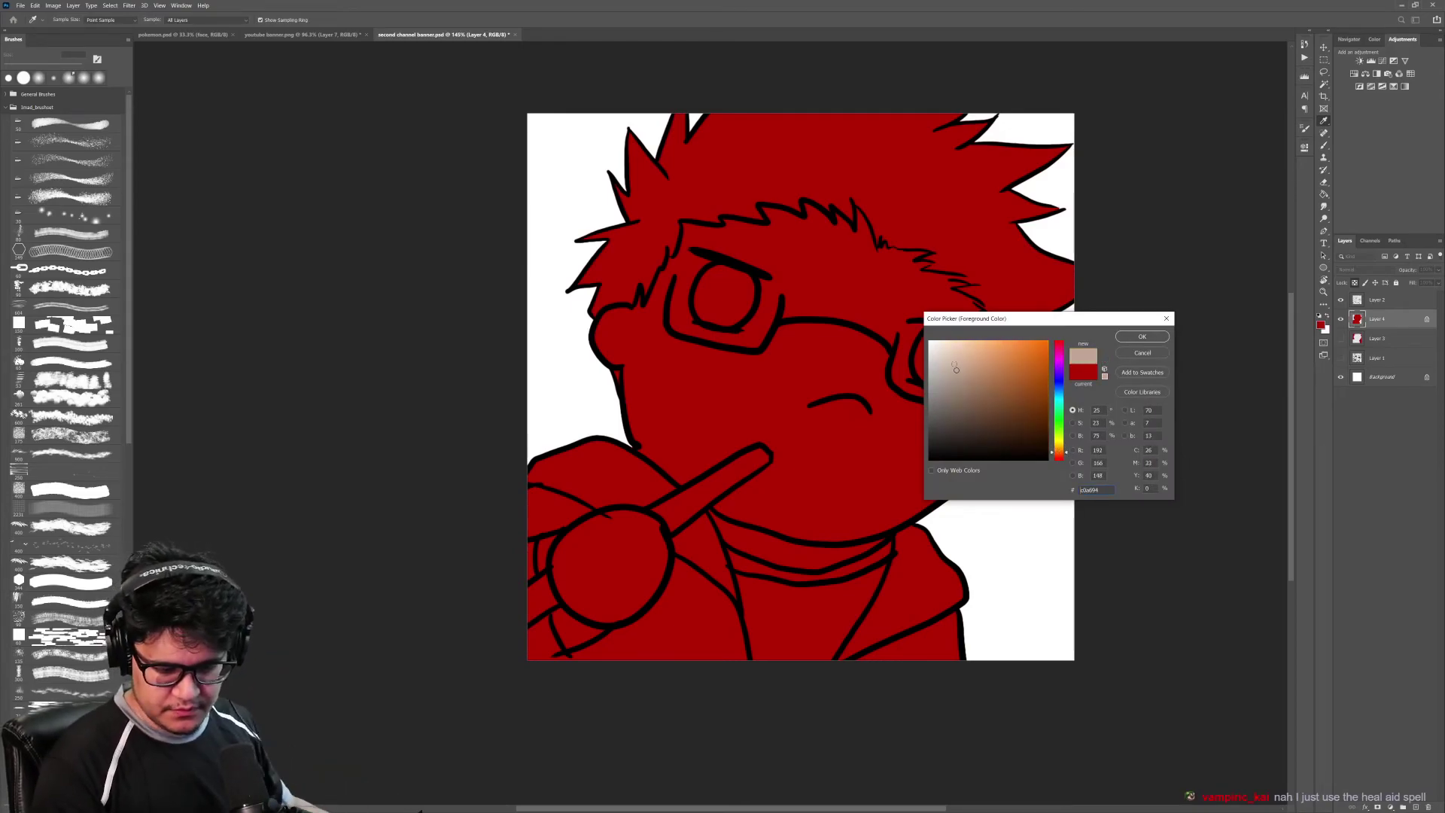
click(1141, 336)
alt+right_click(825, 388)
mouse_move(816, 389)
mouse_down()
mouse_move(786, 350)
mouse_move(628, 331)
mouse_up()
drag(828, 467, 849, 363)
mouse_move(775, 534)
mouse_down()
mouse_move(732, 603)
mouse_move(606, 594)
mouse_up()
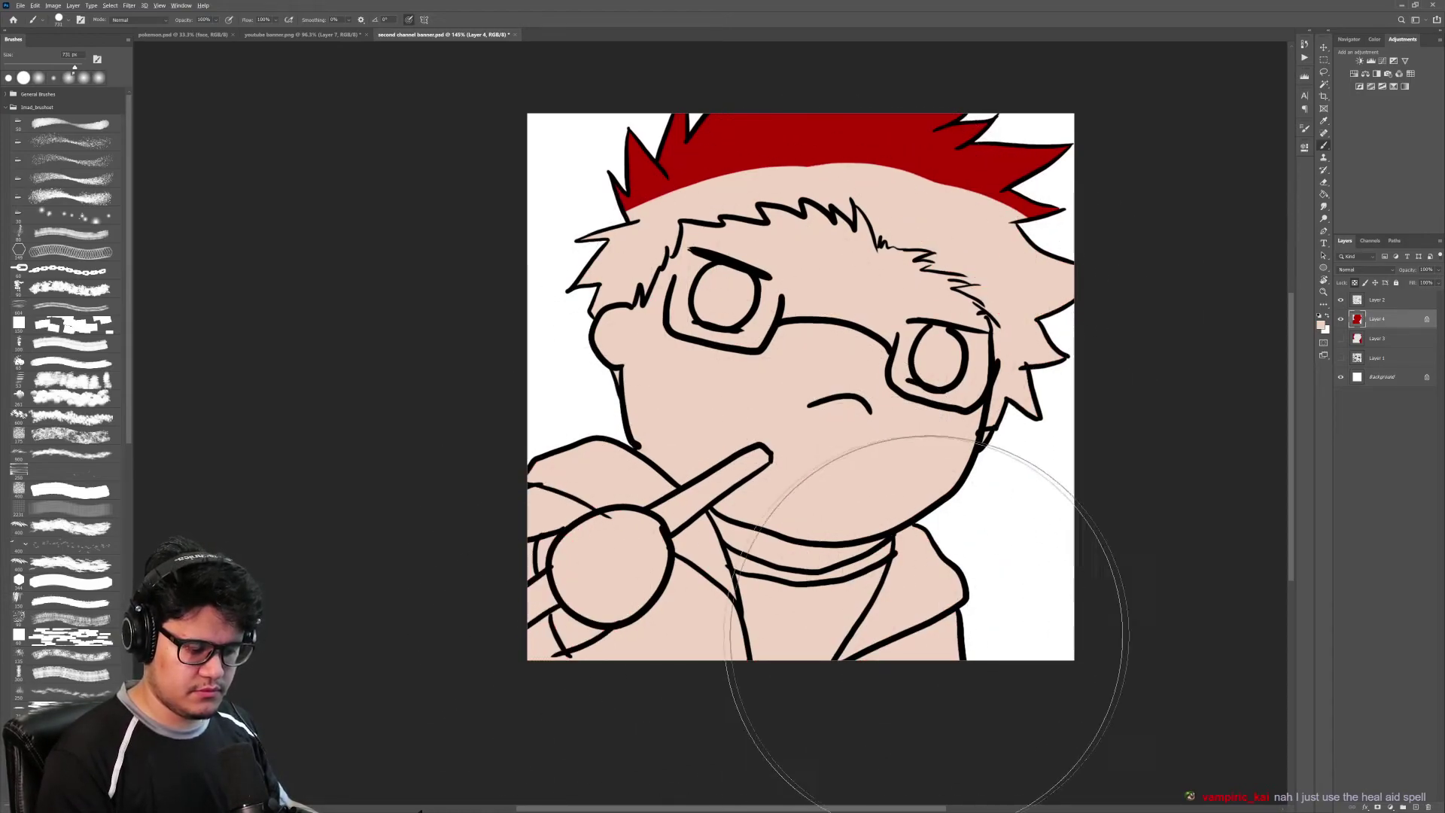
Step: Fill both eye circles with black on a new layer between the skin base and the line art
key(z)
drag(898, 356, 914, 365)
click(913, 364)
key(g)
key(d)
click(950, 373)
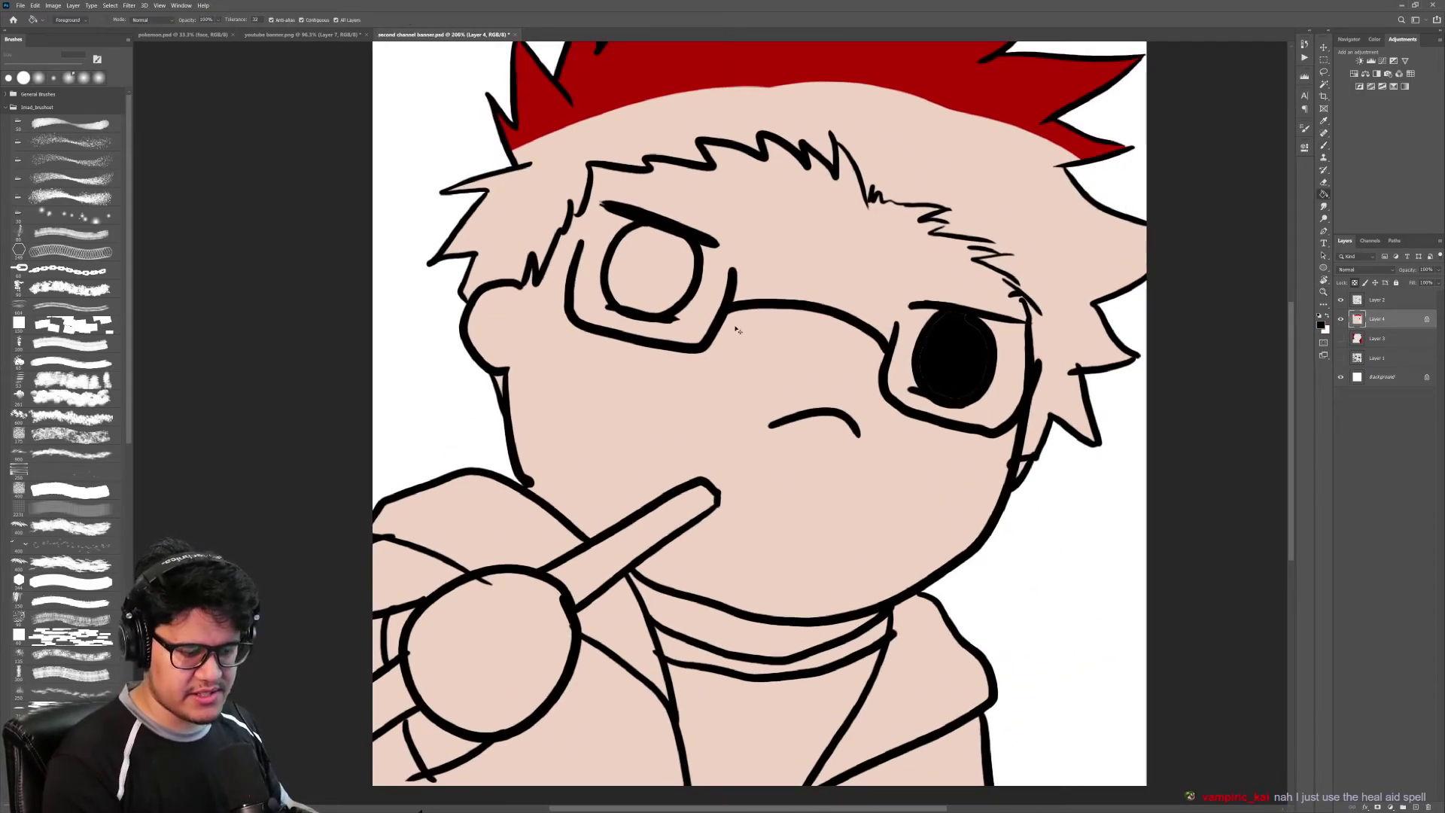
key(ctrl+z)
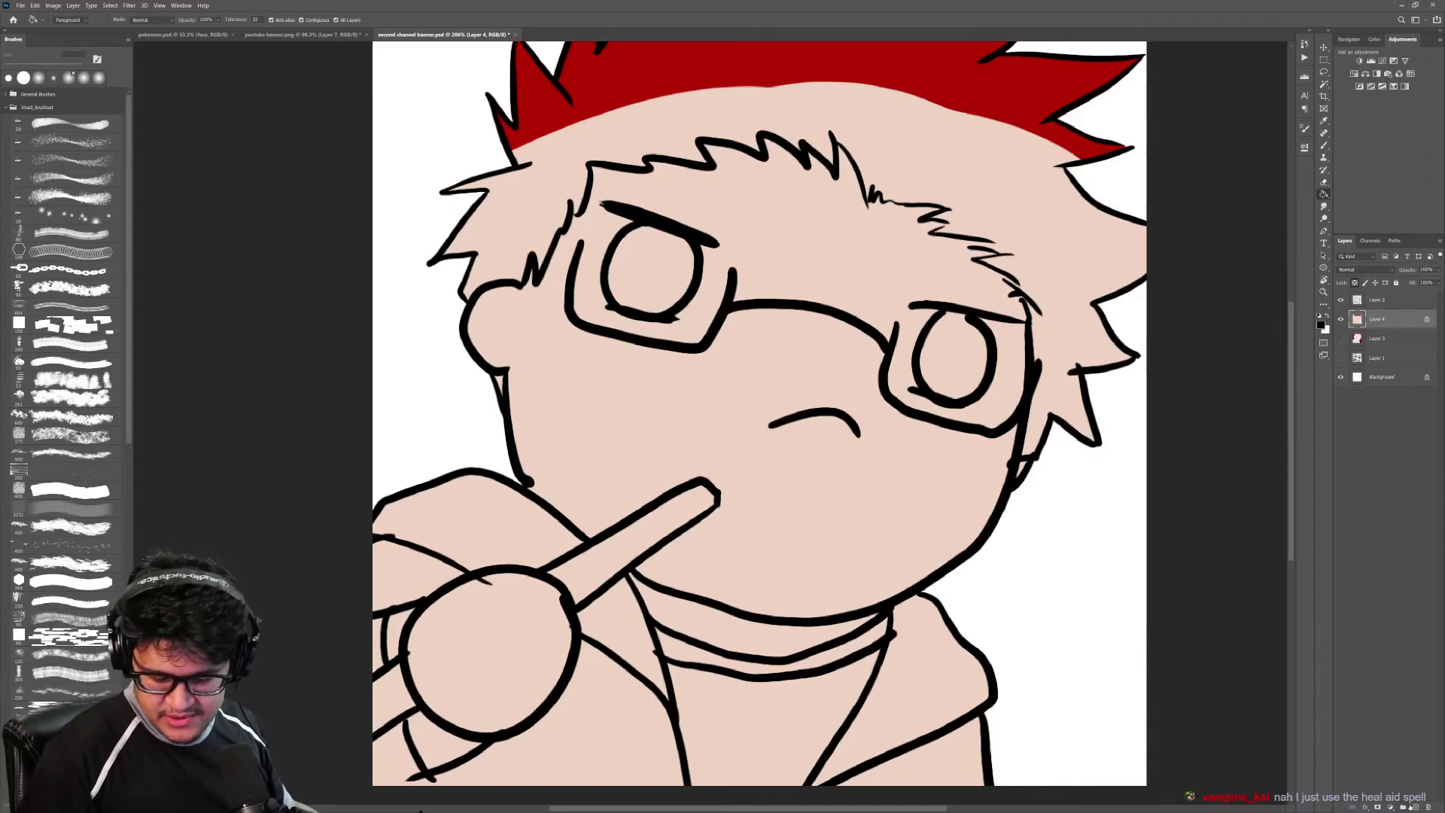
click(1409, 806)
click(962, 357)
click(681, 295)
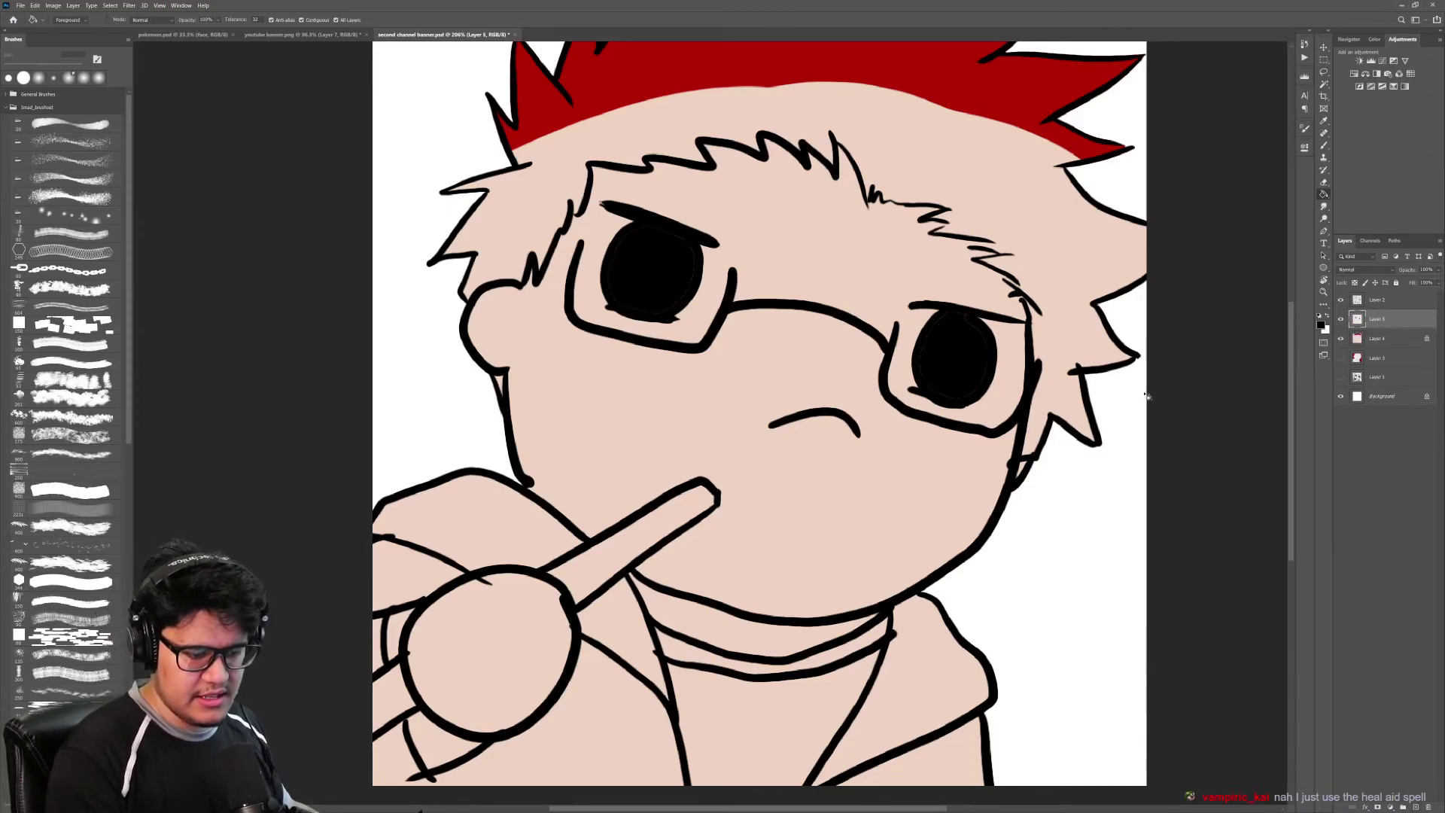
Step: Load the eye fills as a selection, expand it, paint it black up to the eye outlines and deselect
ctrl+click(1357, 318)
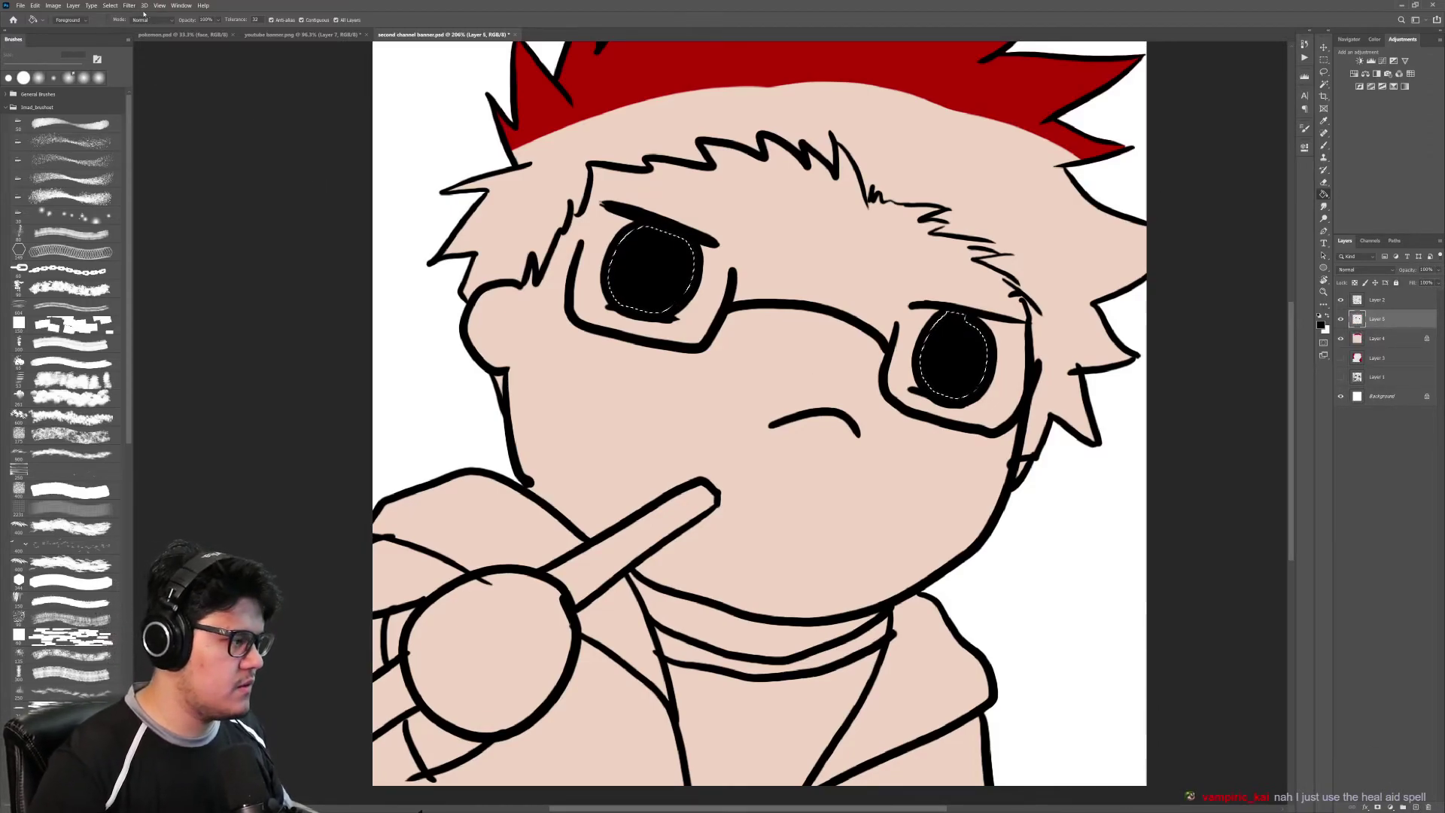
click(91, 5)
mouse_move(109, 6)
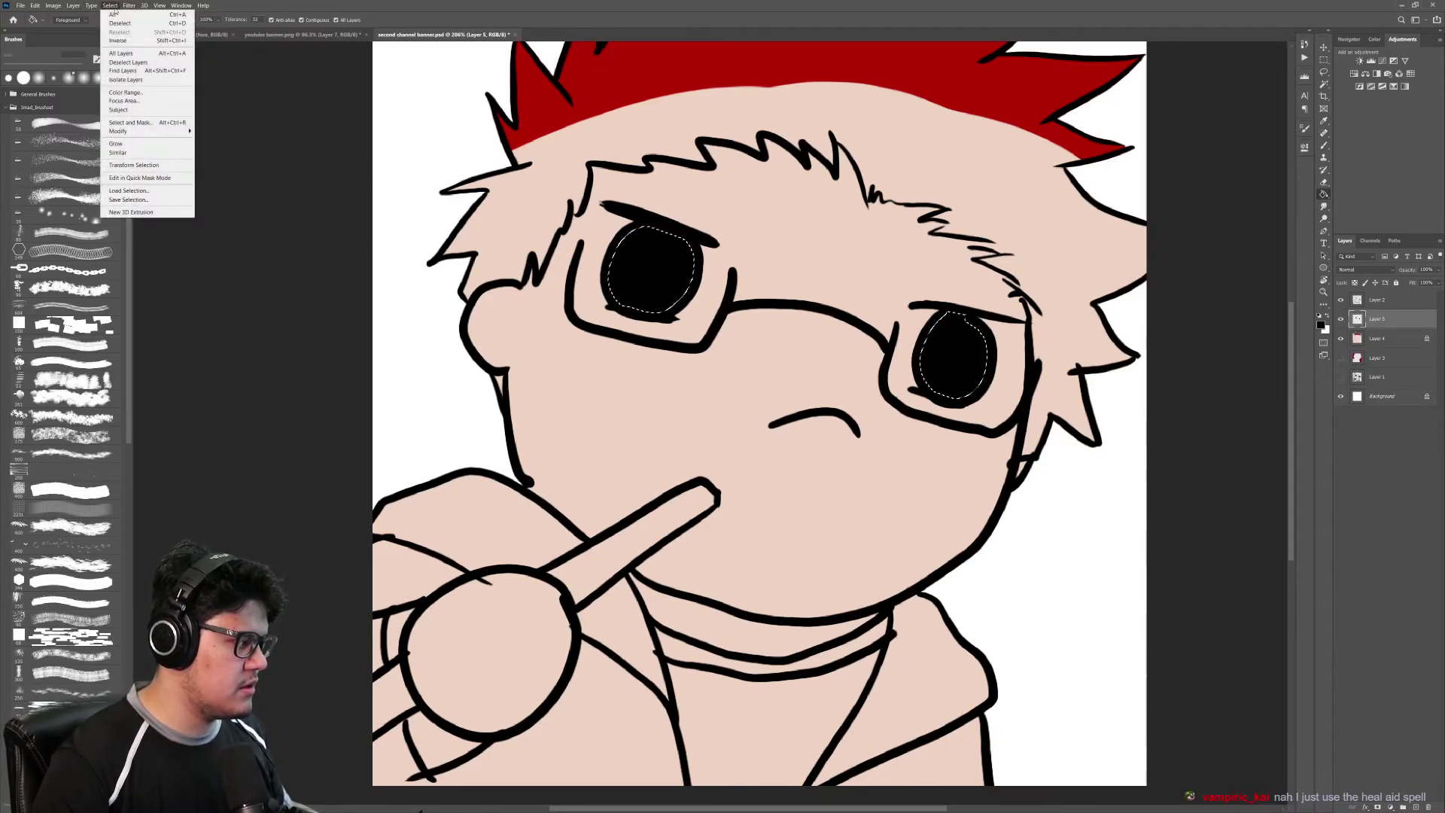
mouse_move(129, 131)
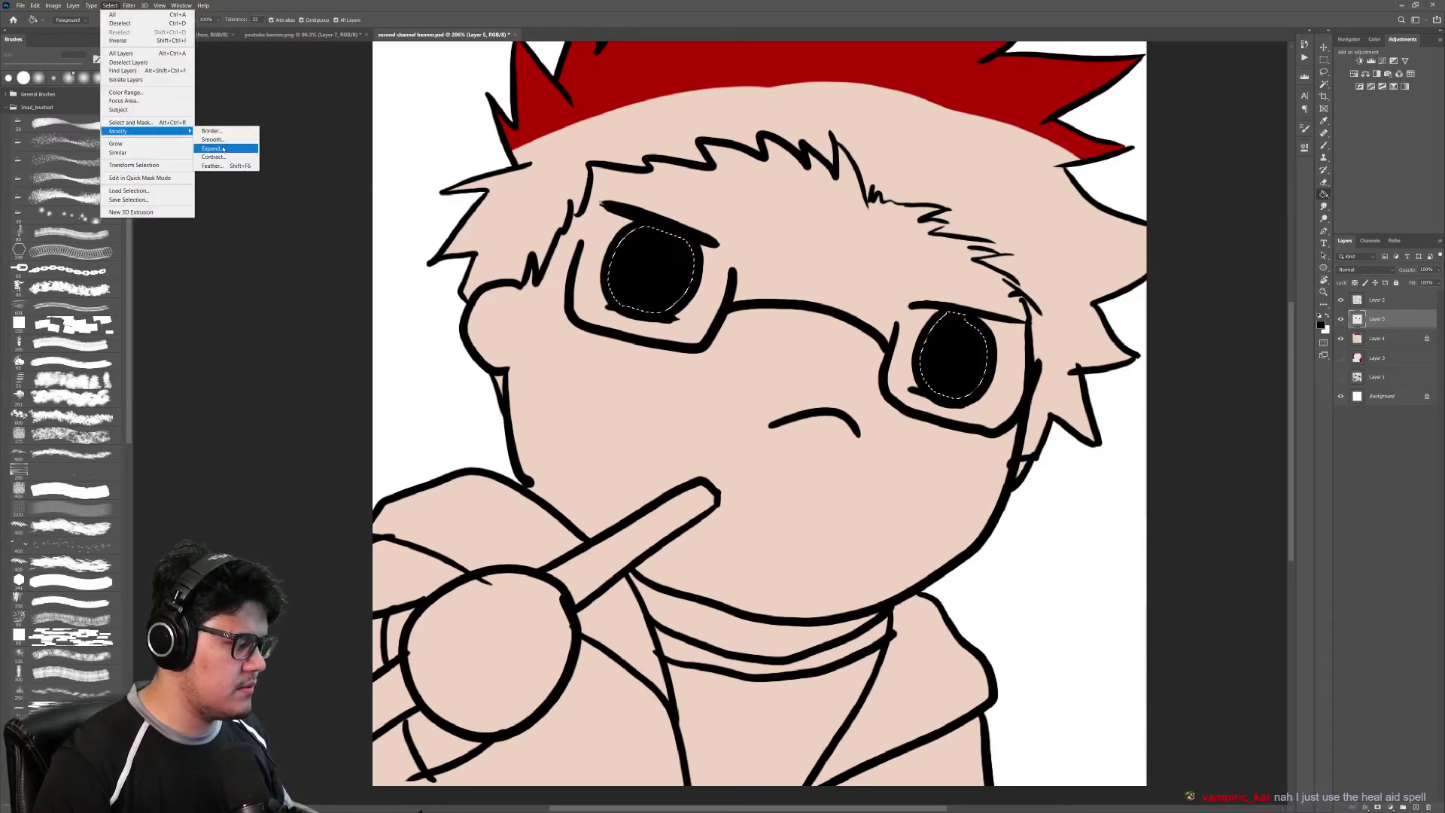
click(218, 149)
key(Return)
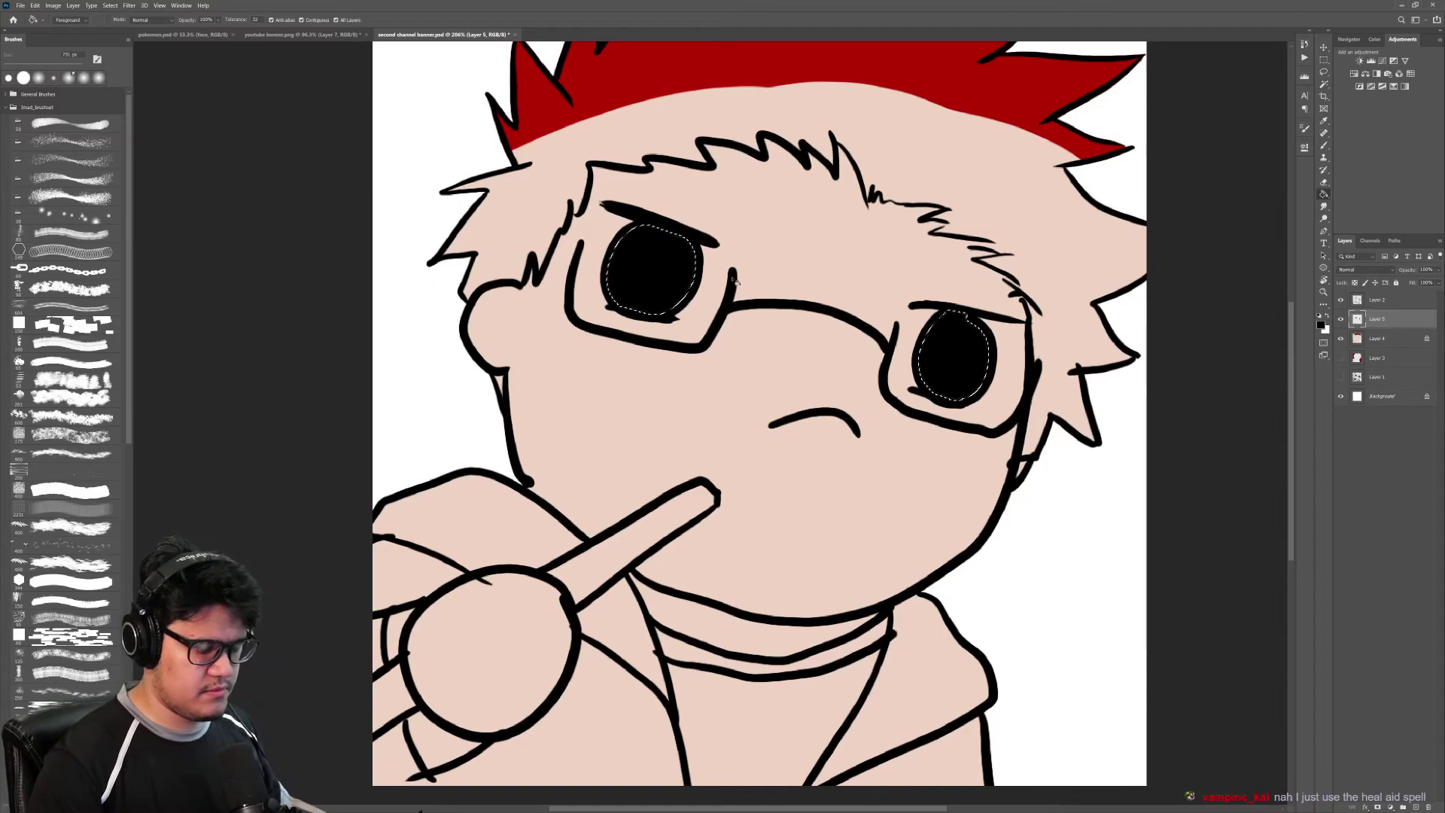
key(b)
key(ctrl+d)
Step: Lasso a curved shadow area across the lower face, finger and neck on the skin layer, paint it a muted brown skin shade and deselect
key(z)
mouse_move(914, 363)
mouse_down()
mouse_move(853, 368)
mouse_move(893, 377)
mouse_up()
drag(954, 456, 816, 415)
click(1376, 342)
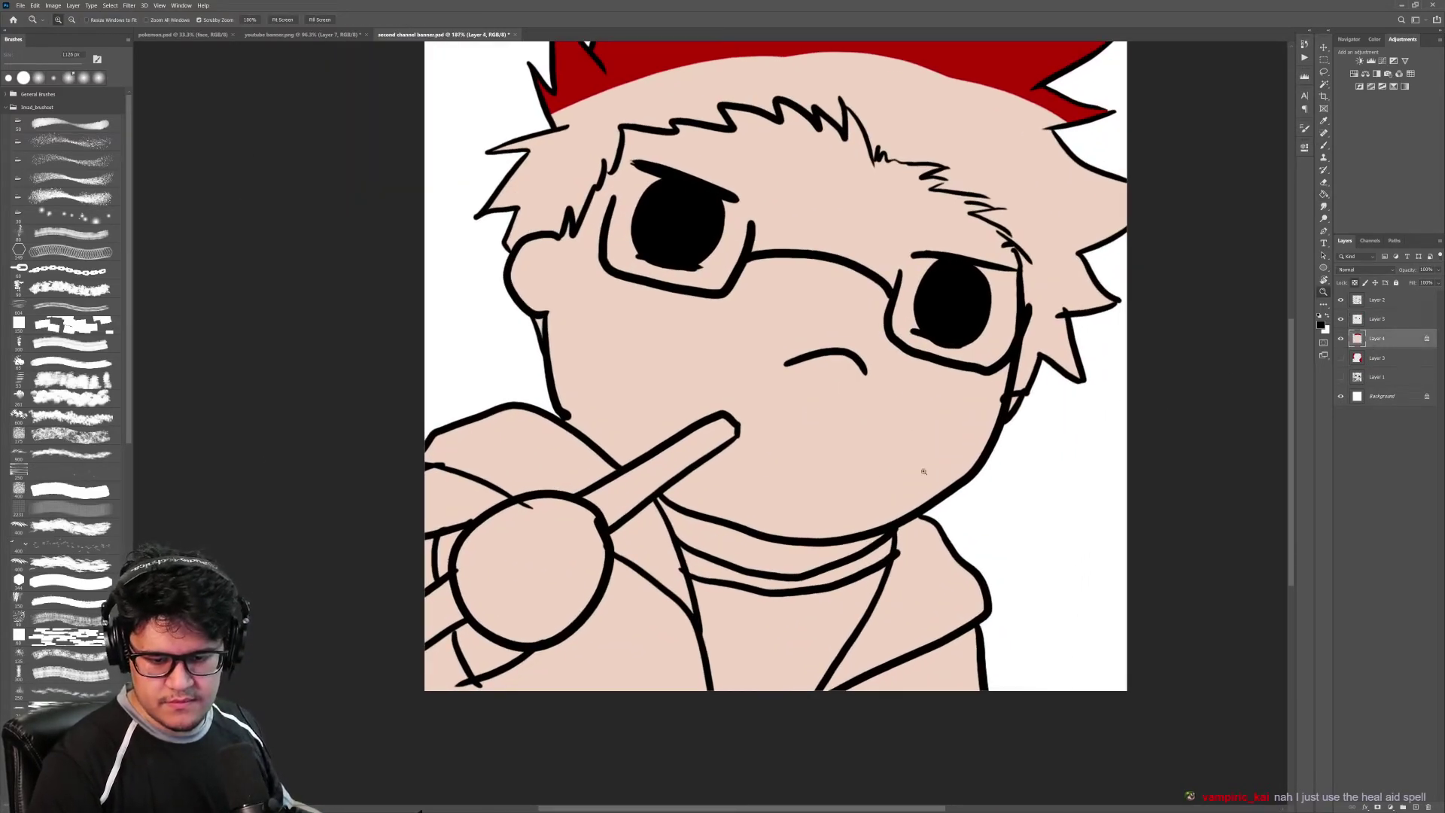
key(b)
click(1319, 324)
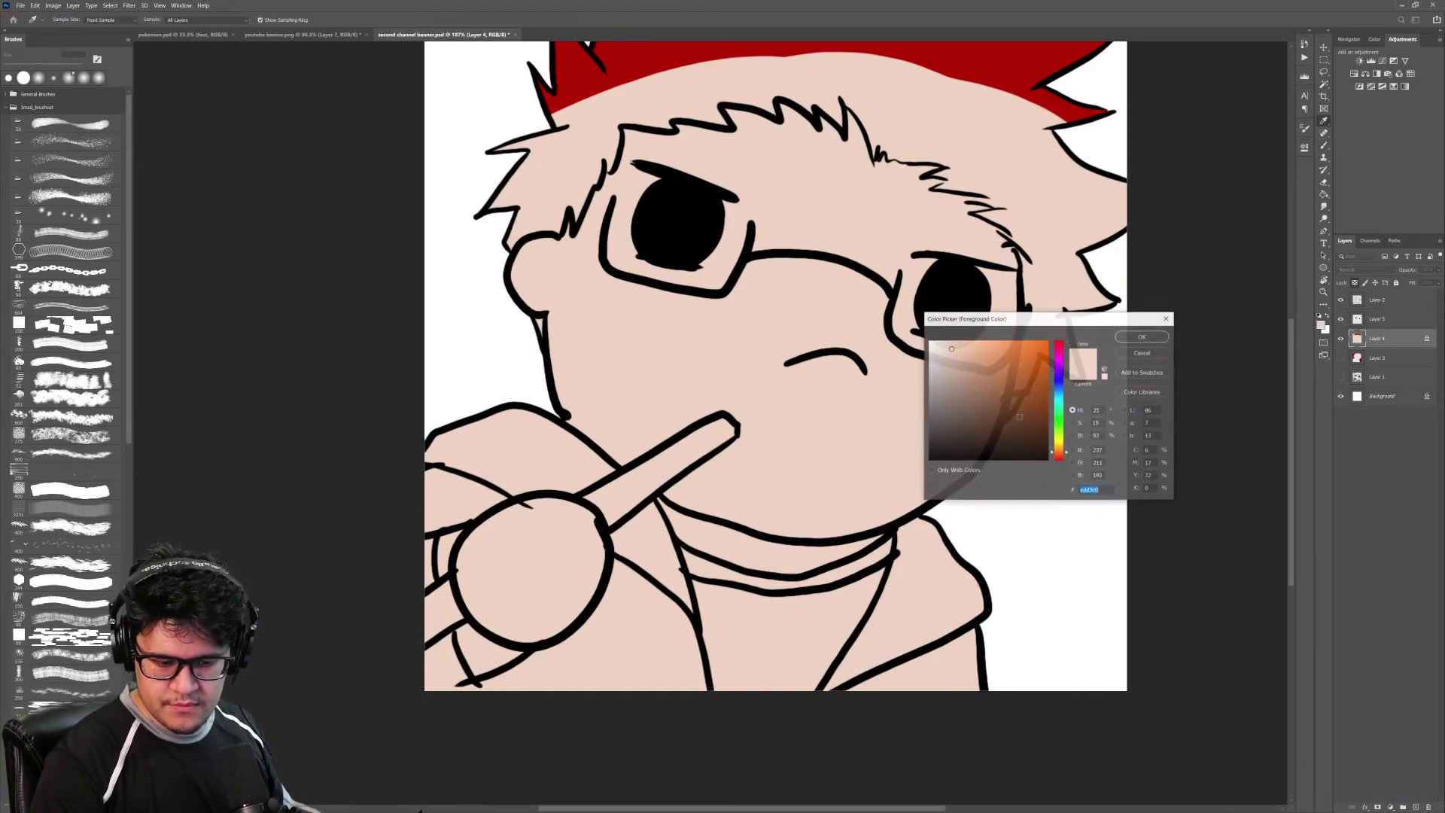
click(1128, 339)
key(l)
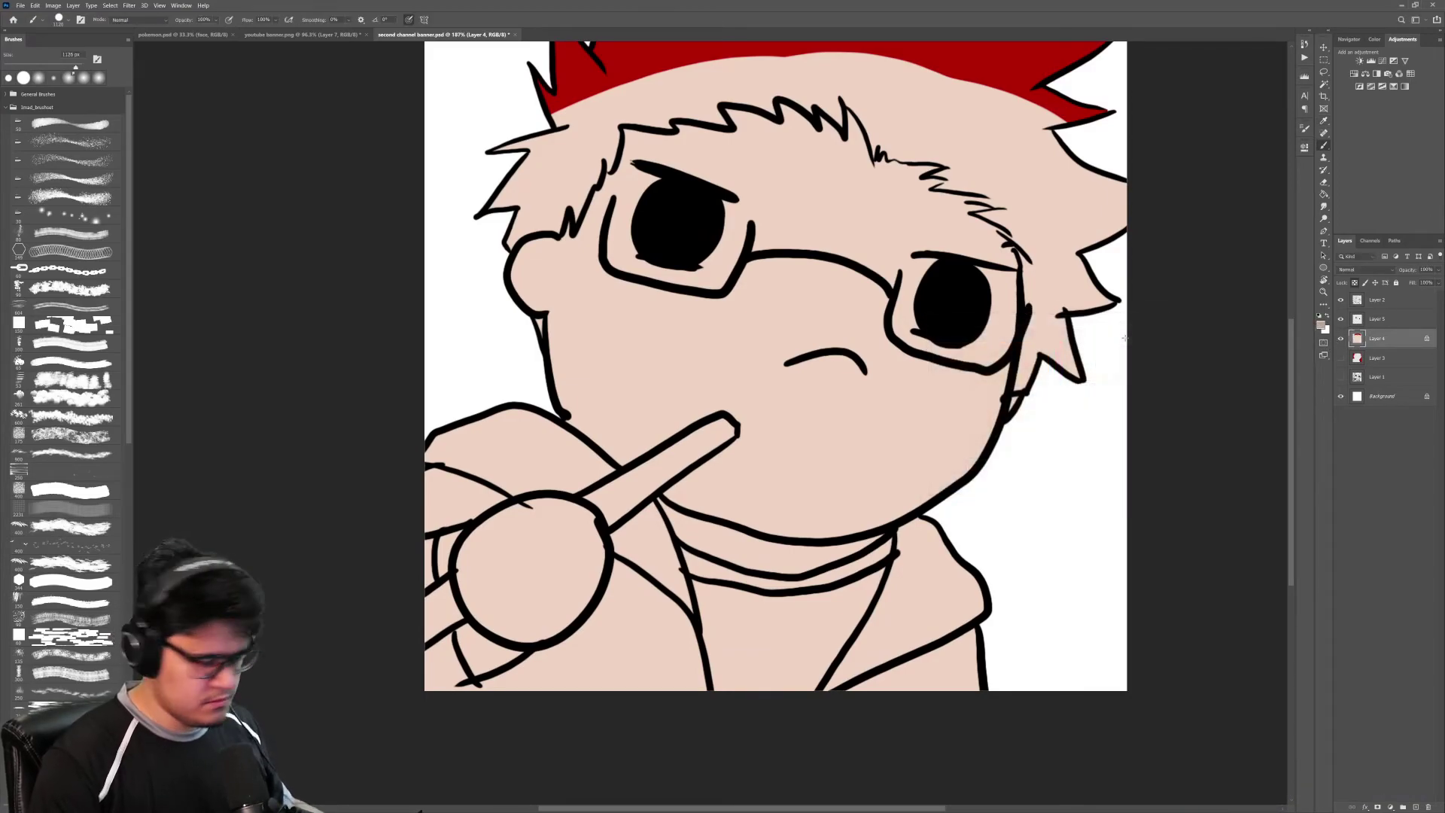
mouse_move(626, 401)
mouse_down()
mouse_move(966, 502)
mouse_move(711, 564)
mouse_move(527, 354)
mouse_up()
key(b)
click(995, 474)
key(ctrl+d)
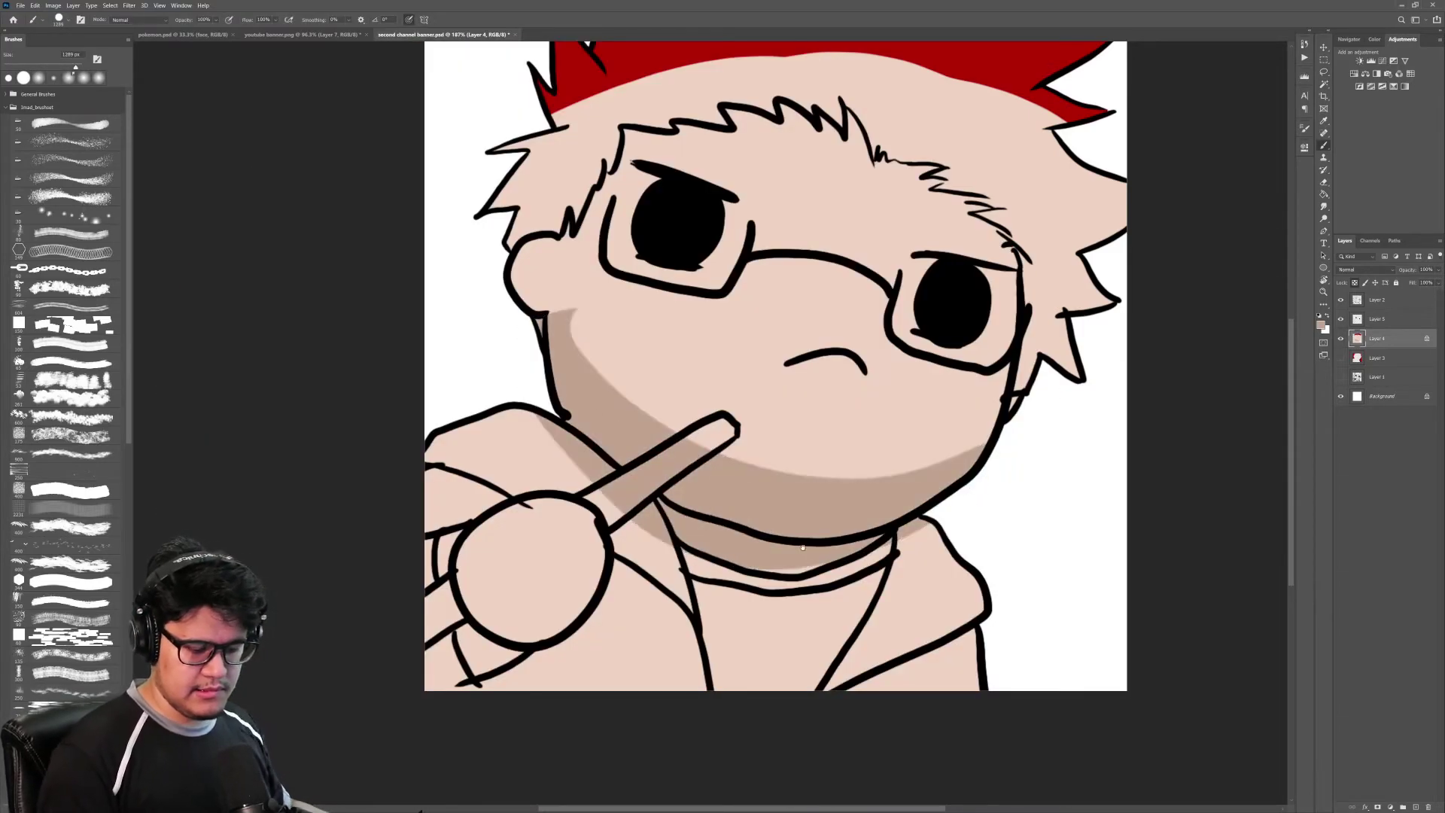
Step: Lasso a crescent along the fist's lower-left edge, paint it with the same brown skin shadow and deselect
drag(994, 474, 1045, 397)
key(l)
mouse_move(544, 423)
mouse_down()
mouse_move(621, 596)
mouse_move(516, 405)
mouse_up()
key(b)
drag(526, 444, 587, 572)
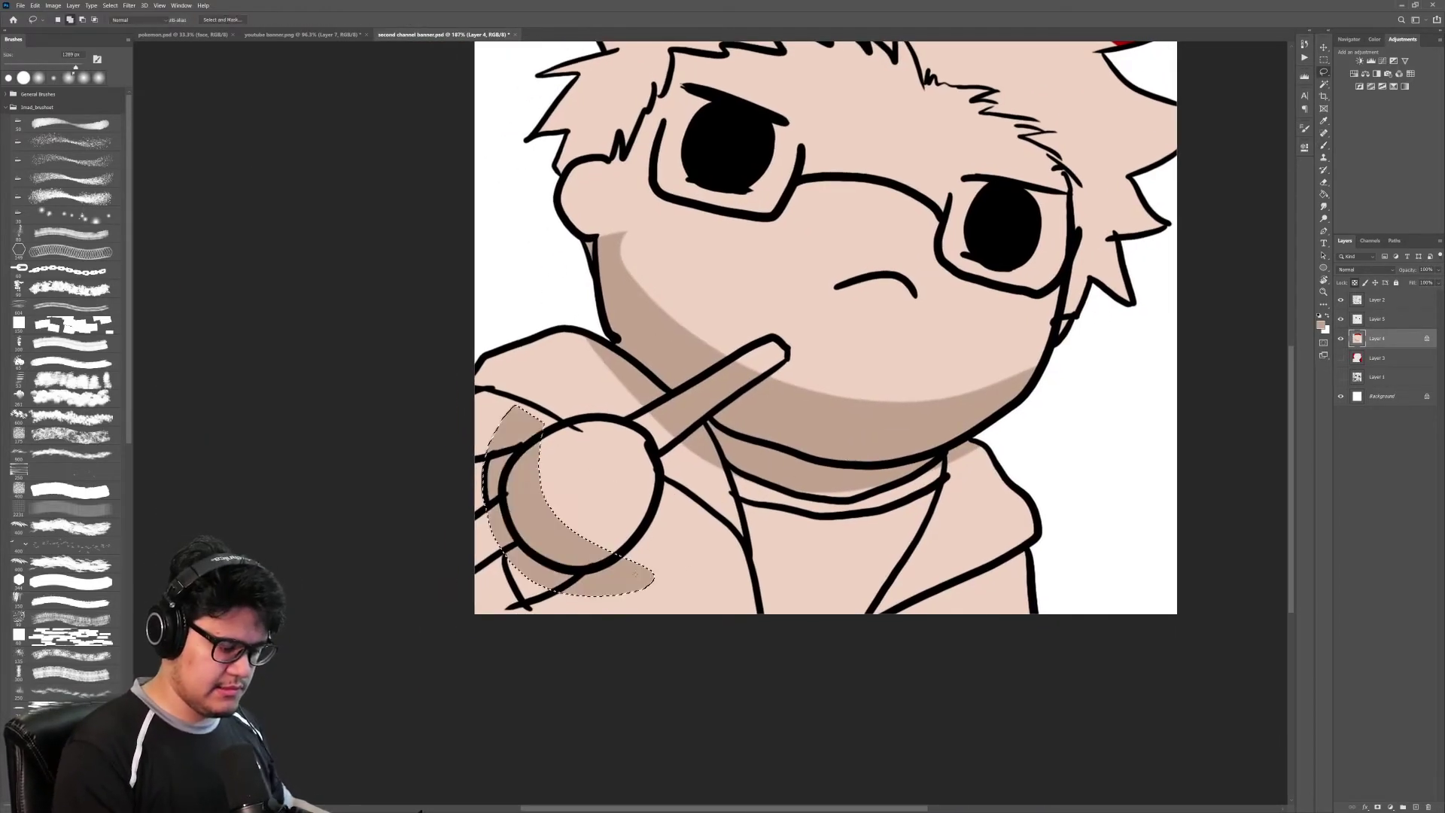
key(ctrl+d)
Step: Lasso the whole hair area, following the jagged hairline above the forehead and around the ear and side tufts
key(z)
mouse_move(813, 482)
mouse_down()
mouse_move(764, 482)
mouse_move(873, 483)
mouse_move(775, 452)
mouse_move(832, 434)
mouse_move(842, 459)
mouse_move(838, 430)
mouse_move(807, 421)
mouse_up()
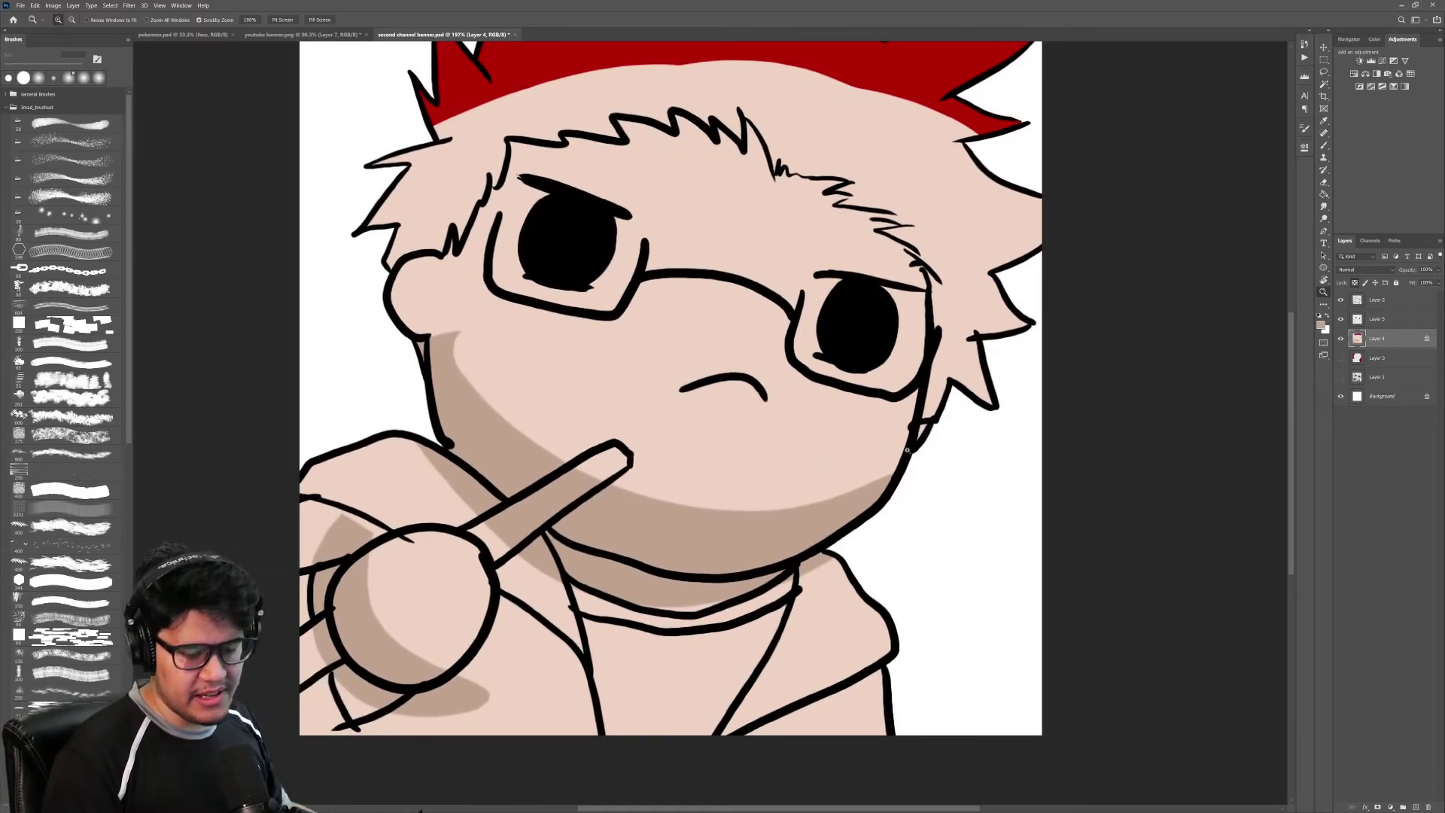
key(l)
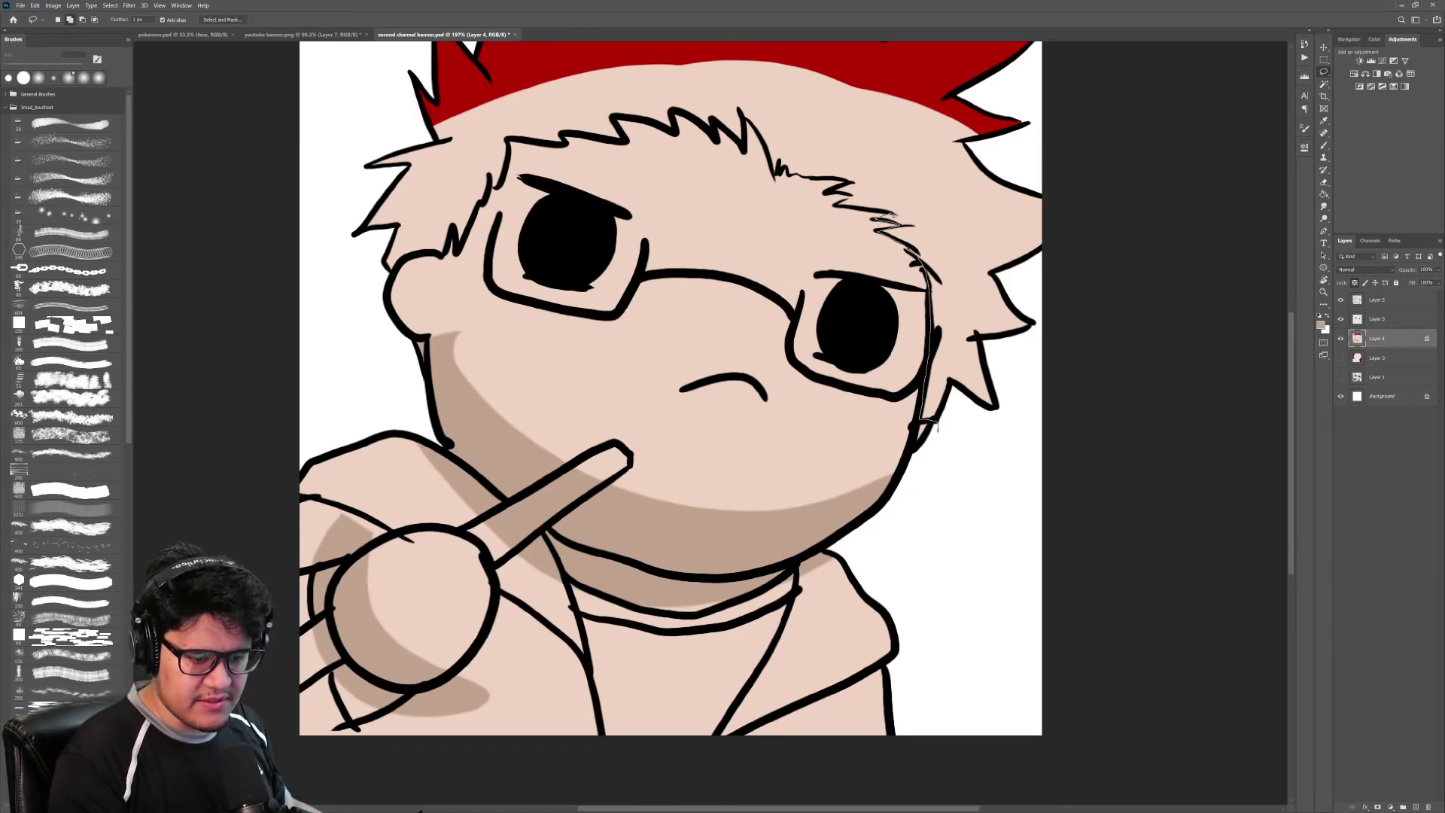
mouse_move(937, 427)
mouse_down()
mouse_move(1049, 323)
mouse_move(941, 172)
mouse_move(836, 211)
mouse_up()
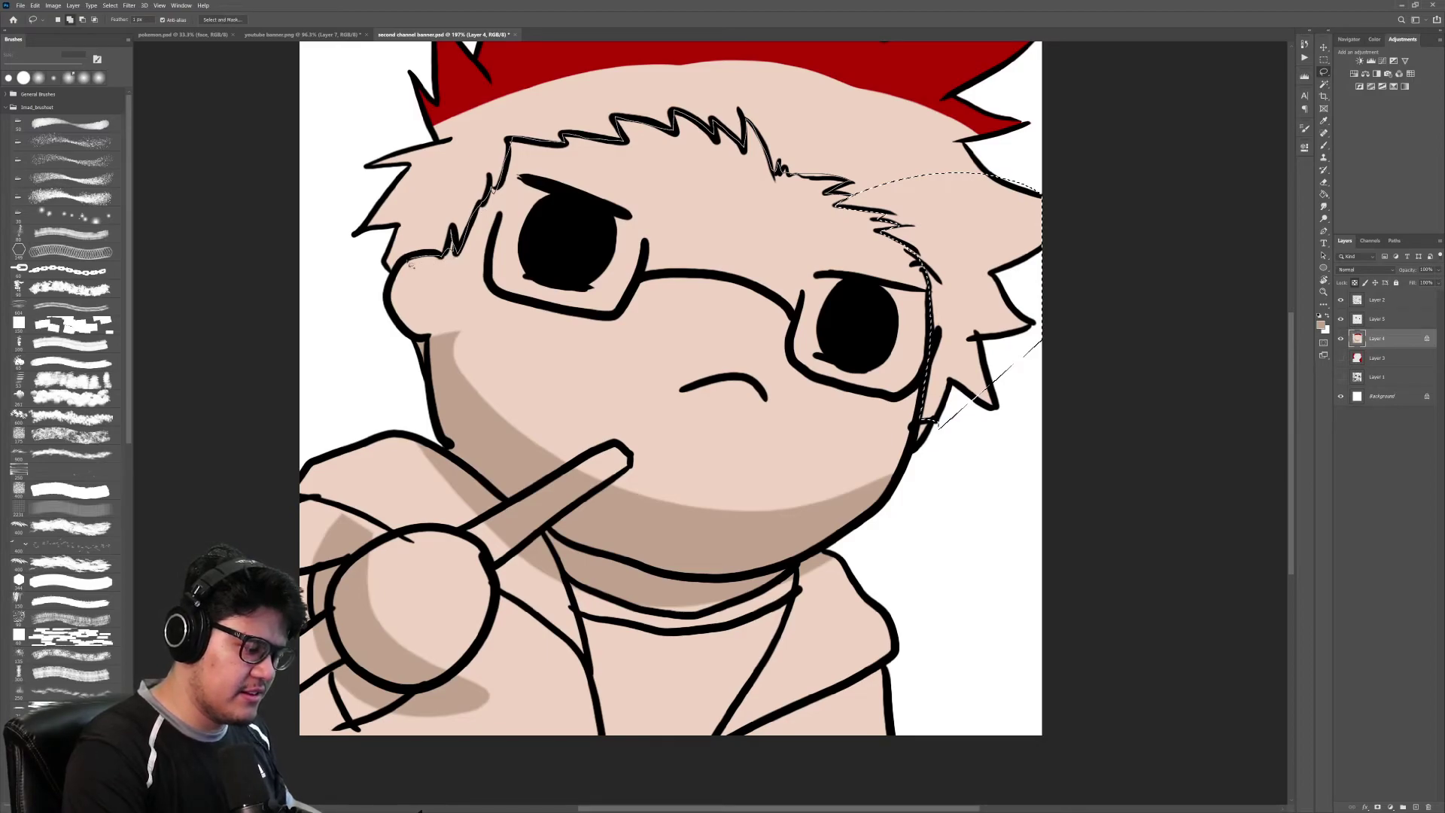
mouse_move(308, 158)
mouse_down()
mouse_move(523, 39)
mouse_move(877, 94)
mouse_move(992, 154)
mouse_up()
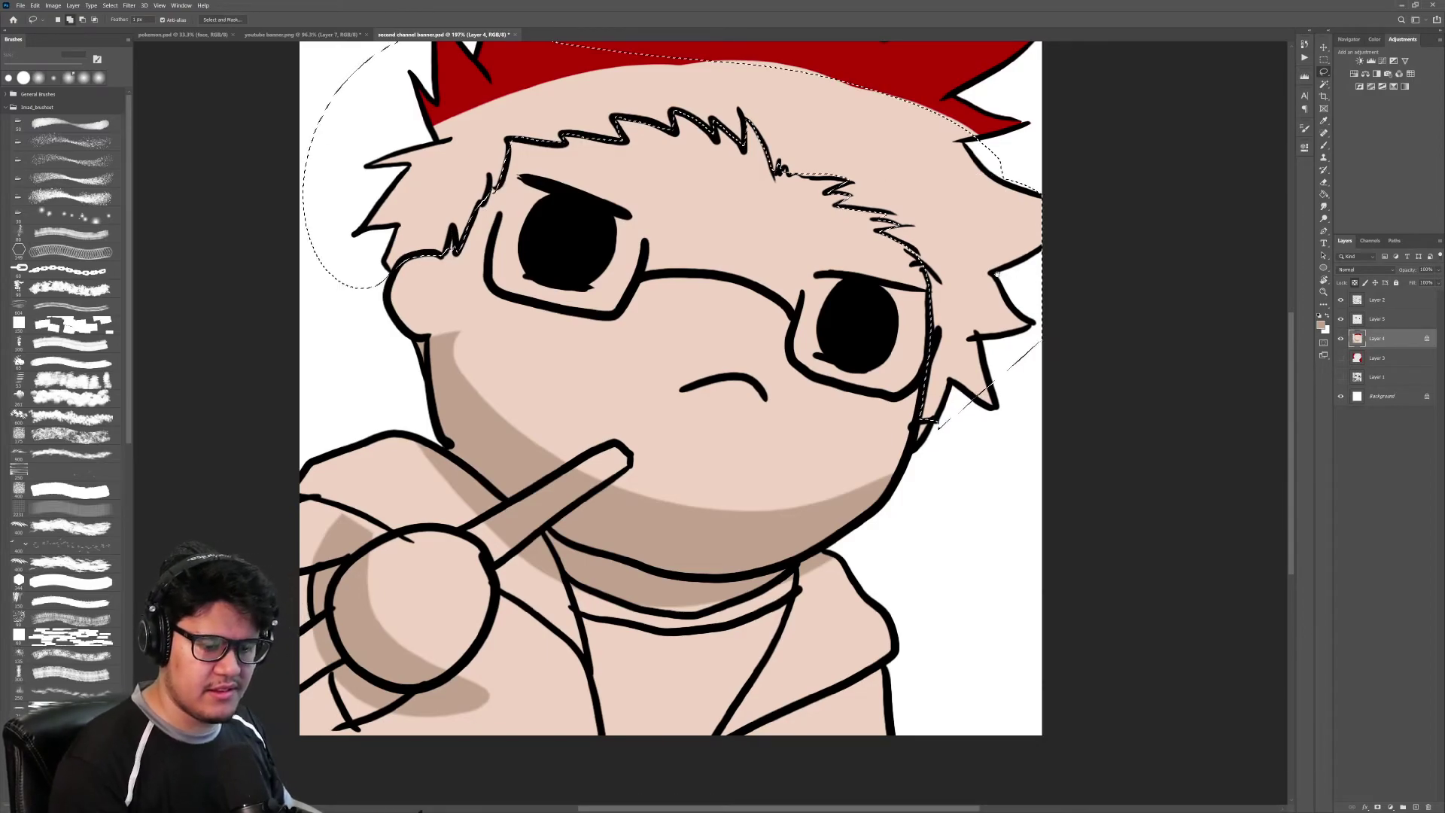
mouse_move(983, 279)
mouse_down()
mouse_move(1042, 349)
mouse_move(489, 410)
mouse_move(487, 456)
mouse_up()
drag(800, 309, 732, 394)
mouse_move(947, 109)
mouse_down()
mouse_move(313, 224)
mouse_move(845, 273)
mouse_move(896, 308)
mouse_up()
Step: Choose a very dark grey and paint the selected hair with a large brush
key(z)
mouse_move(971, 331)
mouse_down()
mouse_move(896, 353)
mouse_move(942, 400)
mouse_up()
key(b)
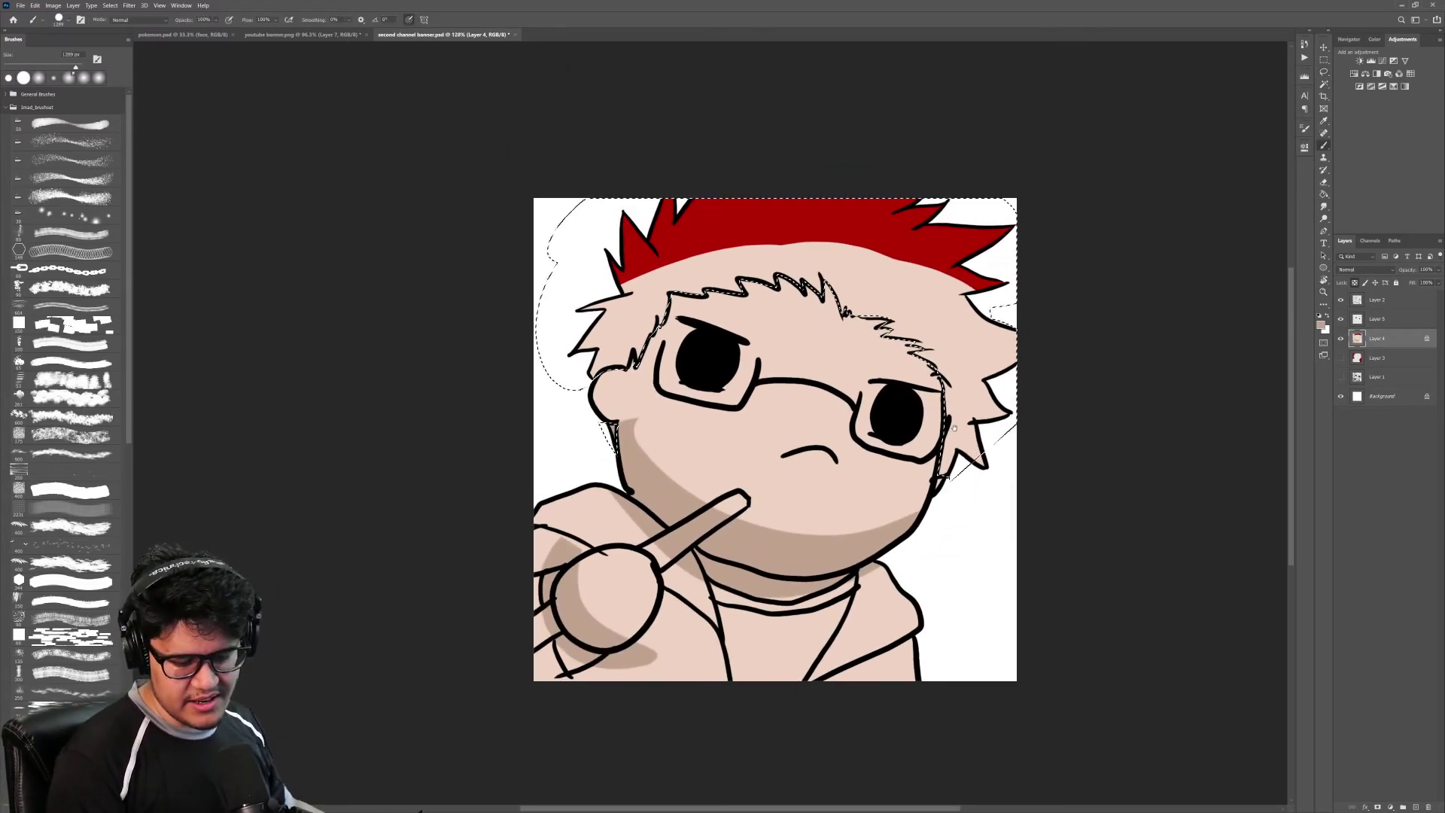
drag(1258, 360, 1060, 310)
click(1321, 325)
click(945, 427)
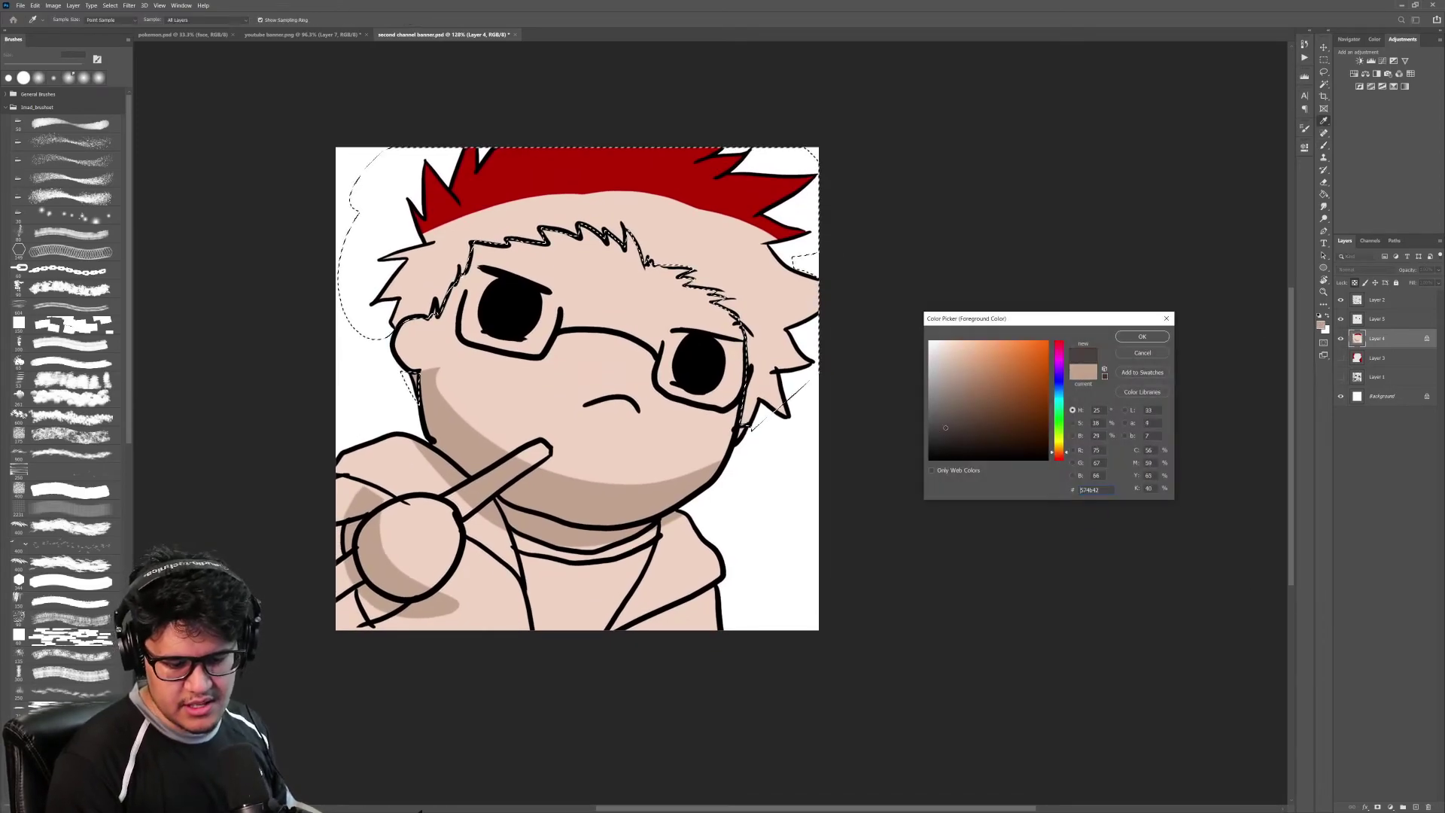
click(1142, 337)
key(b)
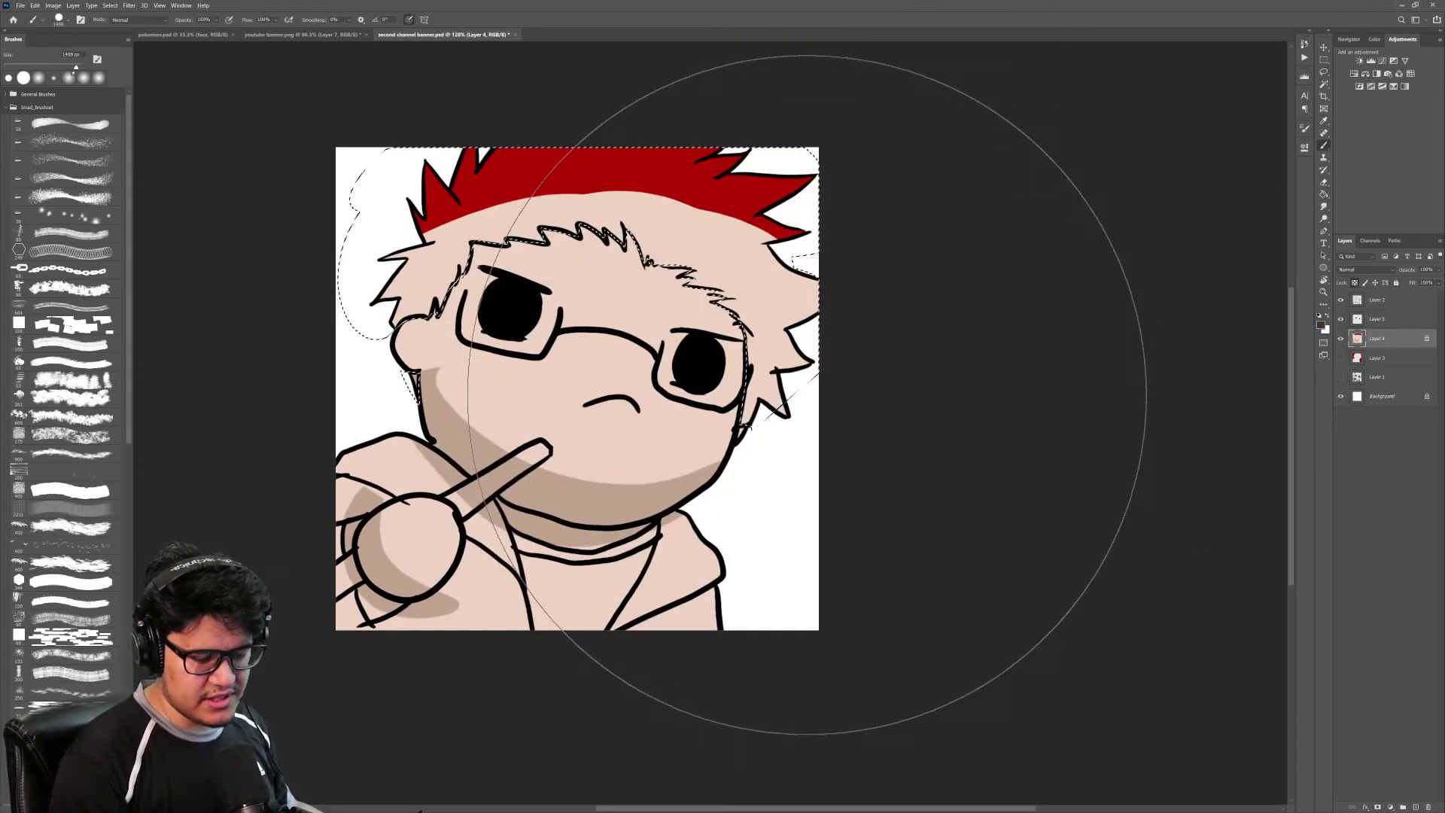
mouse_move(800, 387)
mouse_down()
mouse_move(783, 425)
mouse_move(795, 409)
mouse_move(584, 258)
mouse_move(748, 323)
mouse_up()
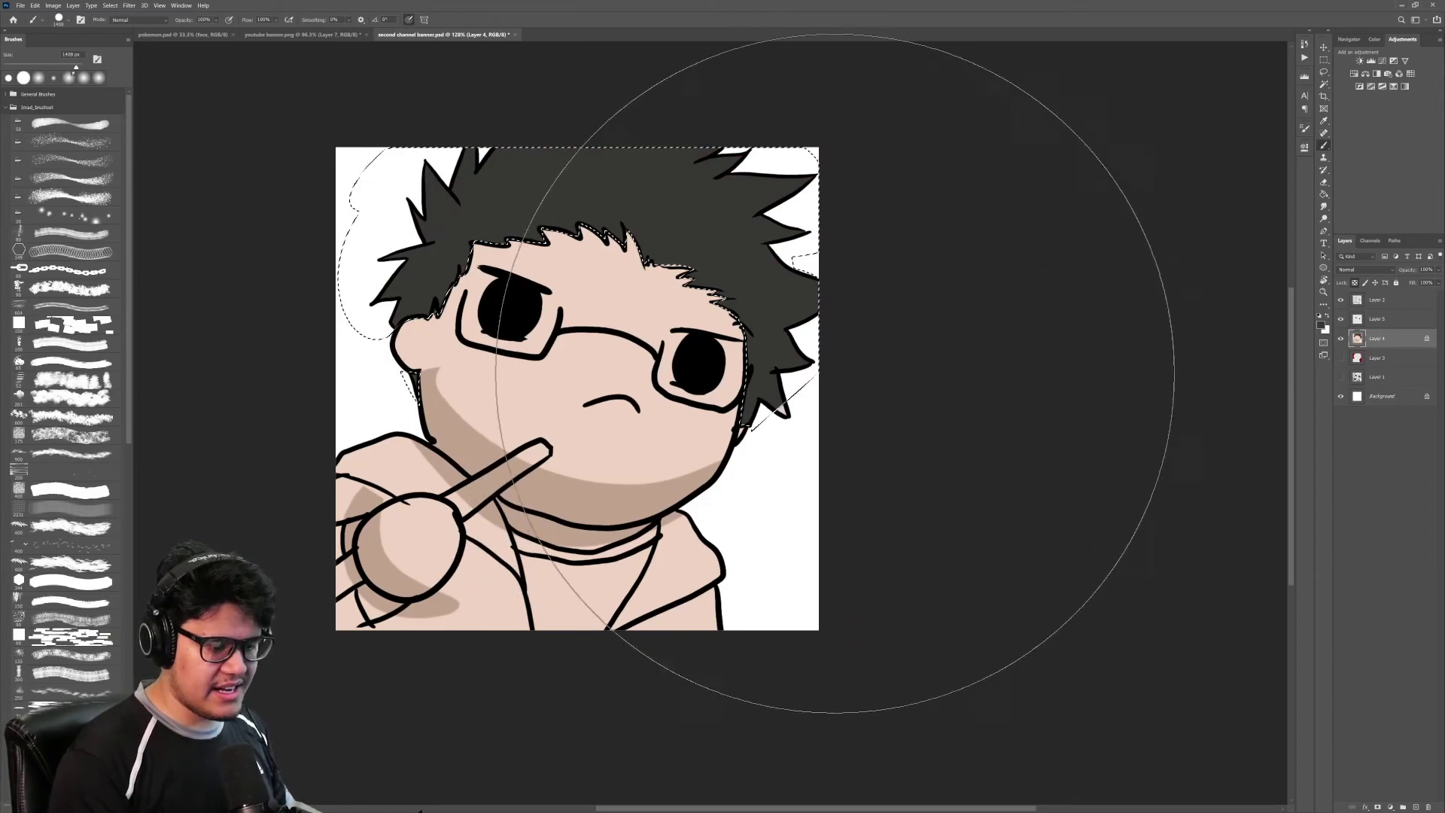
Step: Add the hair tuft beside the glasses' far edge to the hair selection and choose a near-black paint color
key(l)
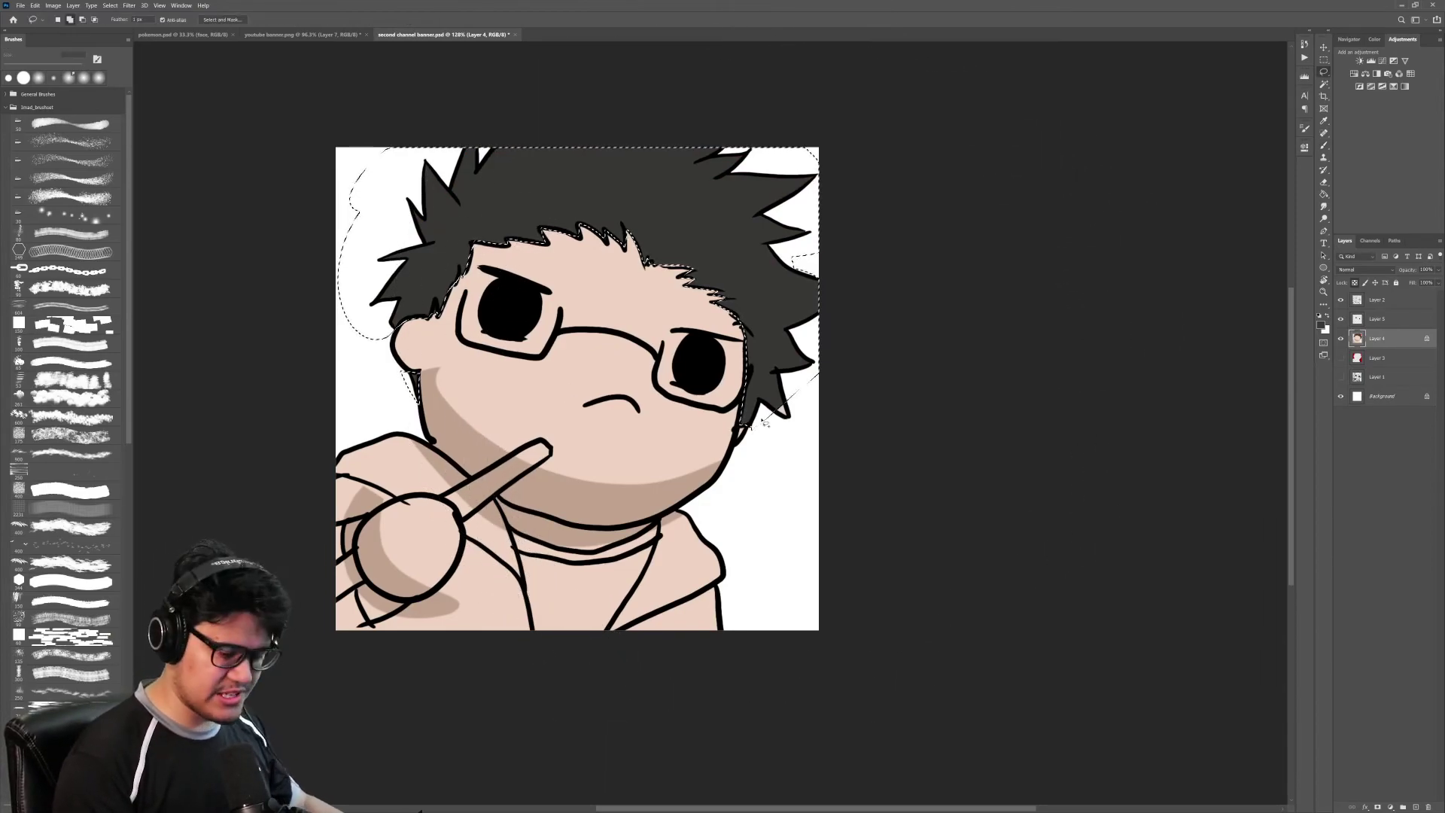
mouse_move(763, 406)
mouse_down()
mouse_move(807, 413)
mouse_move(799, 390)
mouse_move(900, 403)
mouse_up()
key(b)
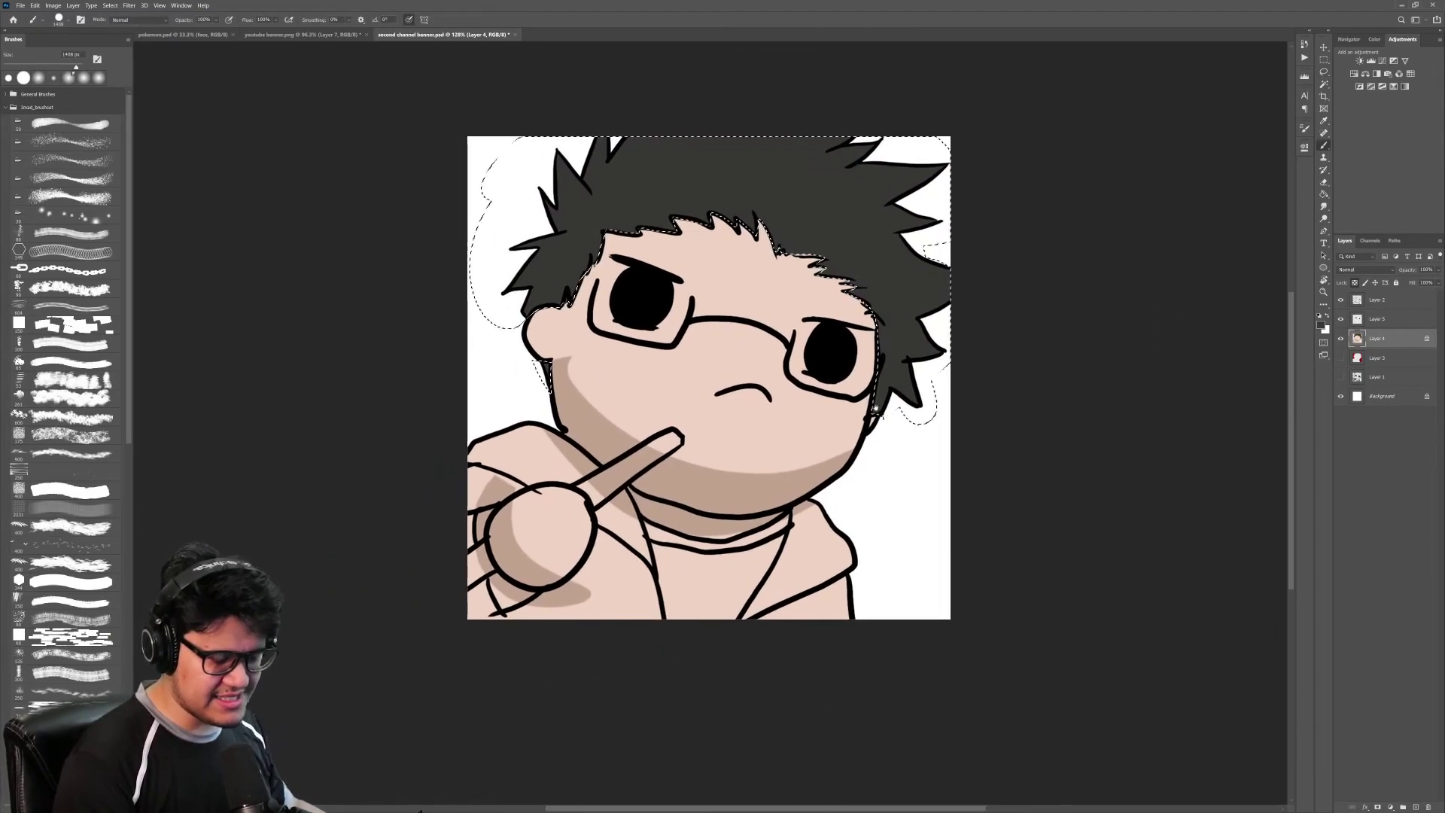
click(1321, 325)
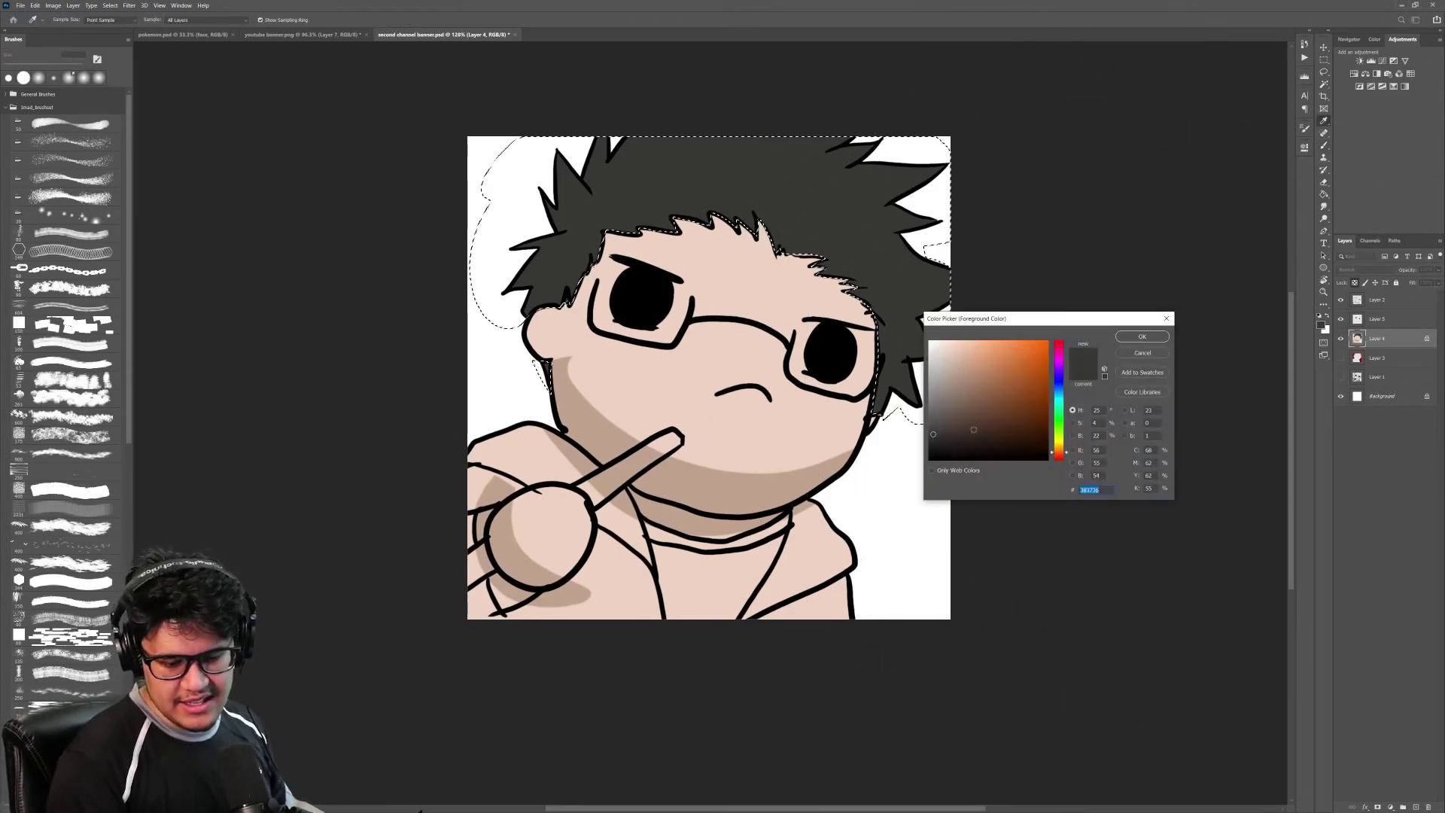
click(930, 447)
click(1141, 336)
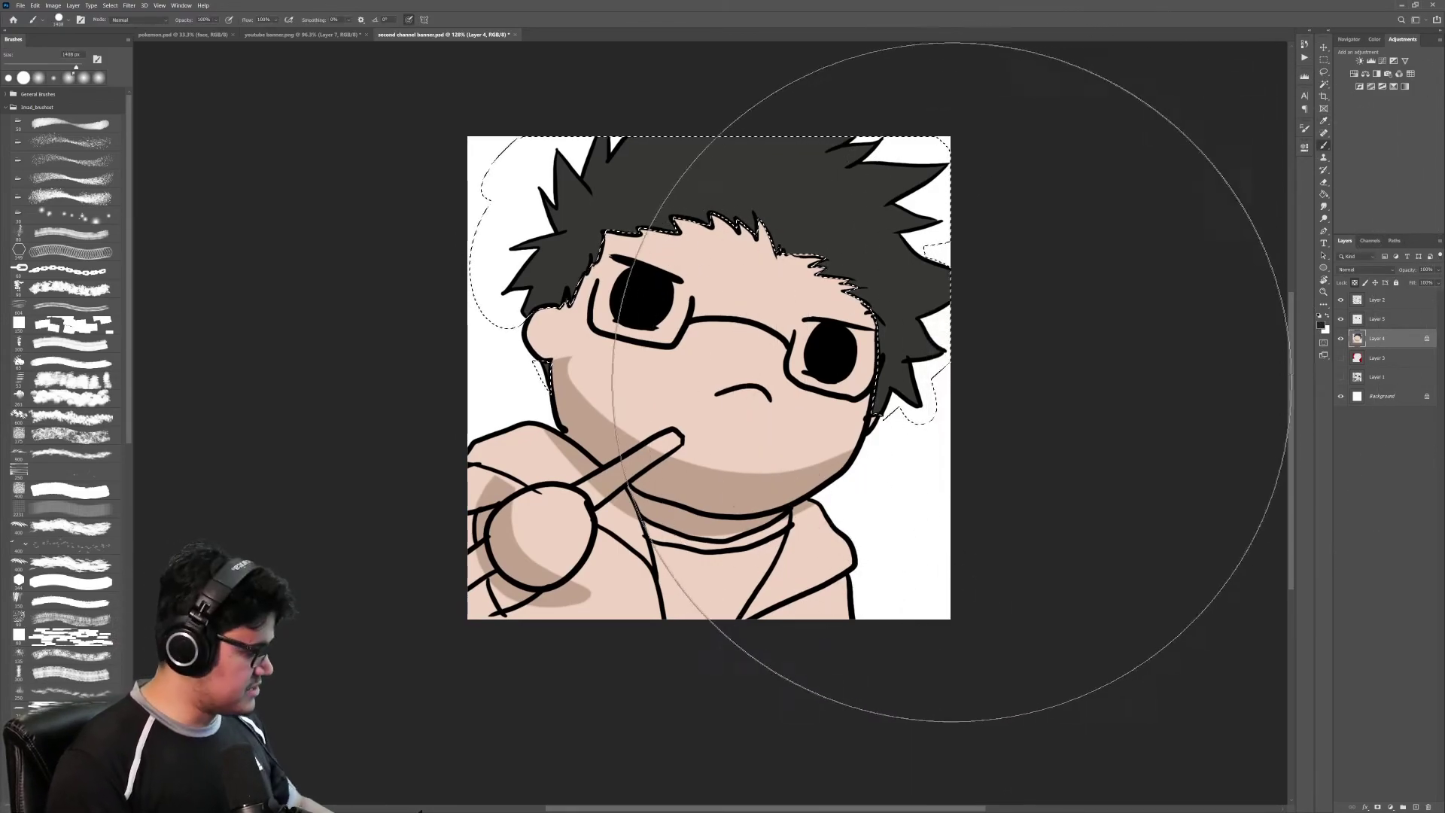
Step: Subtract jagged spike shapes along the outer hair from the selection, redoing the far-side spikes, to isolate the inner hair for shading
key(l)
mouse_move(940, 381)
mouse_down()
mouse_move(950, 248)
mouse_move(807, 129)
mouse_move(748, 153)
mouse_up()
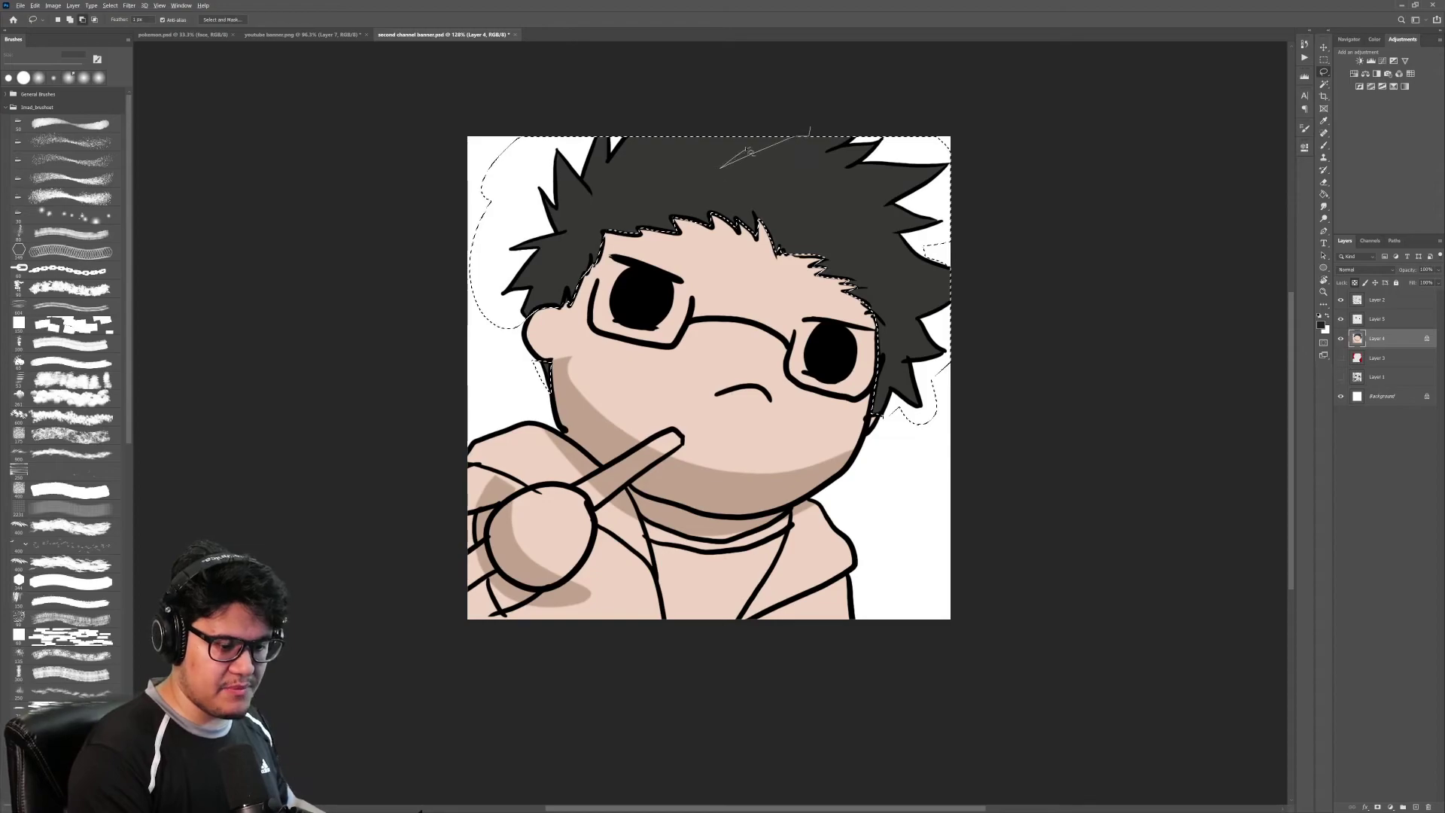
mouse_move(784, 99)
mouse_down()
mouse_move(591, 194)
mouse_move(550, 254)
mouse_up()
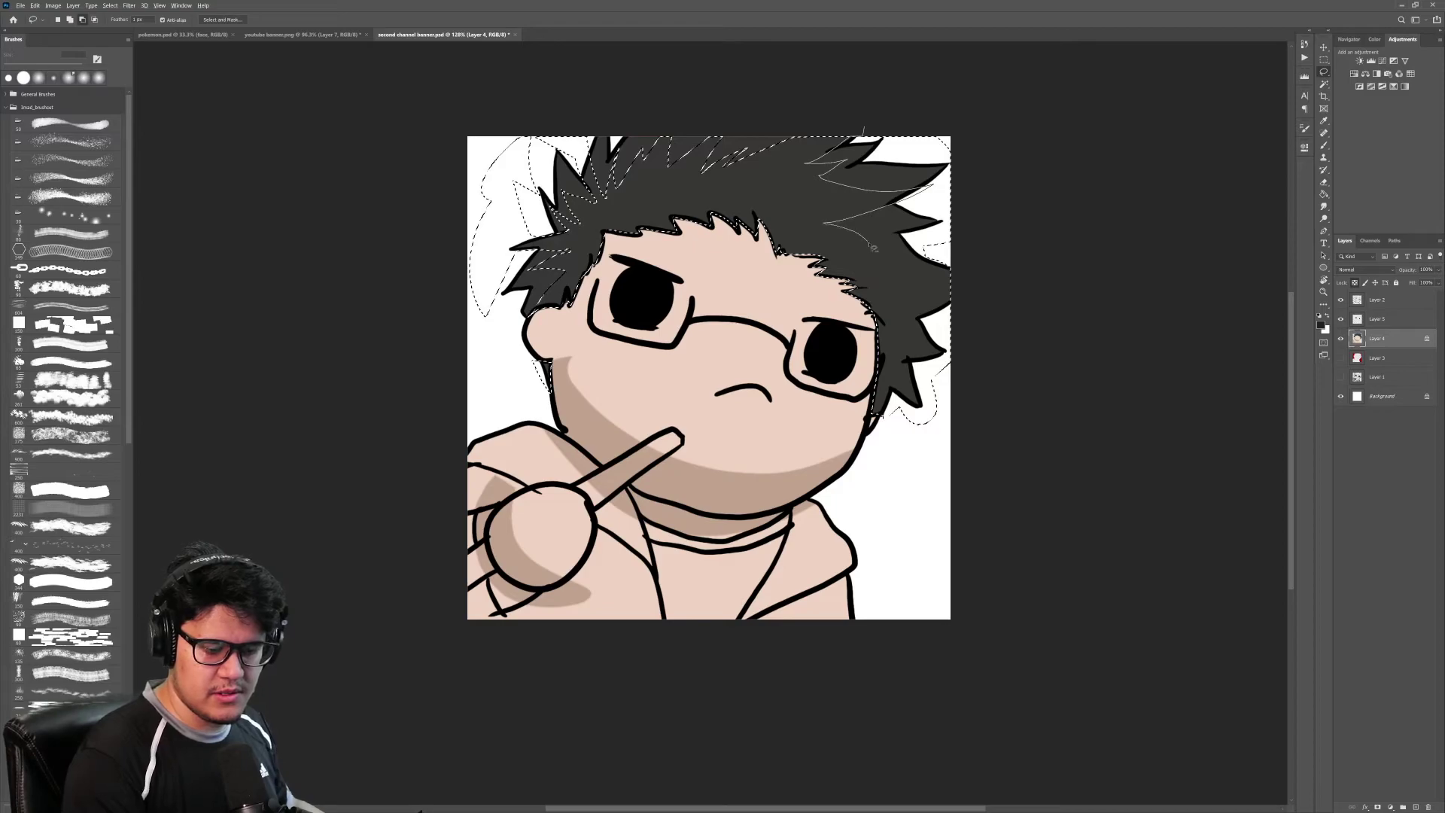
mouse_move(999, 375)
mouse_down()
mouse_move(1023, 354)
mouse_move(973, 339)
mouse_up()
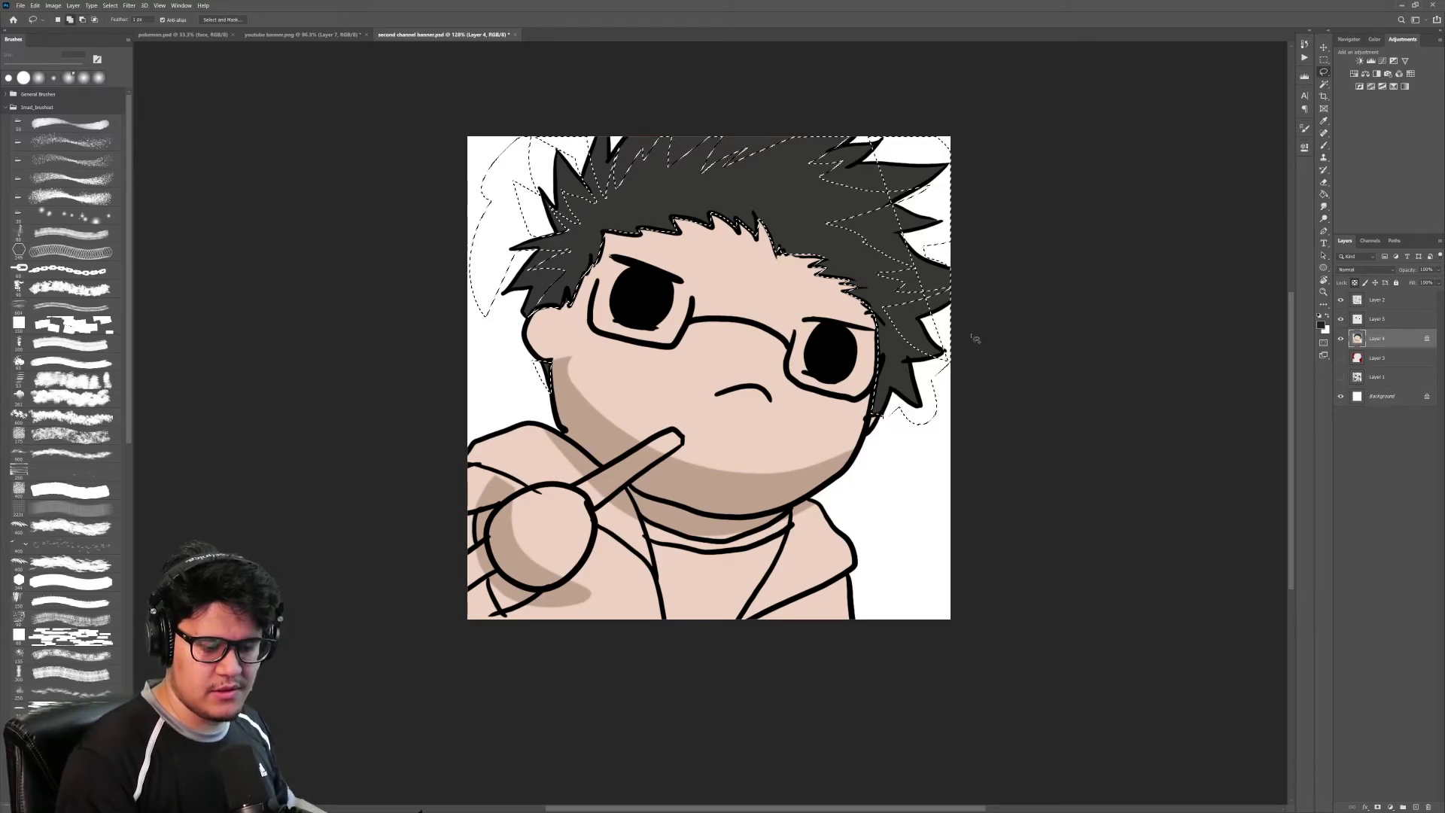
key(ctrl+z)
drag(842, 133, 838, 142)
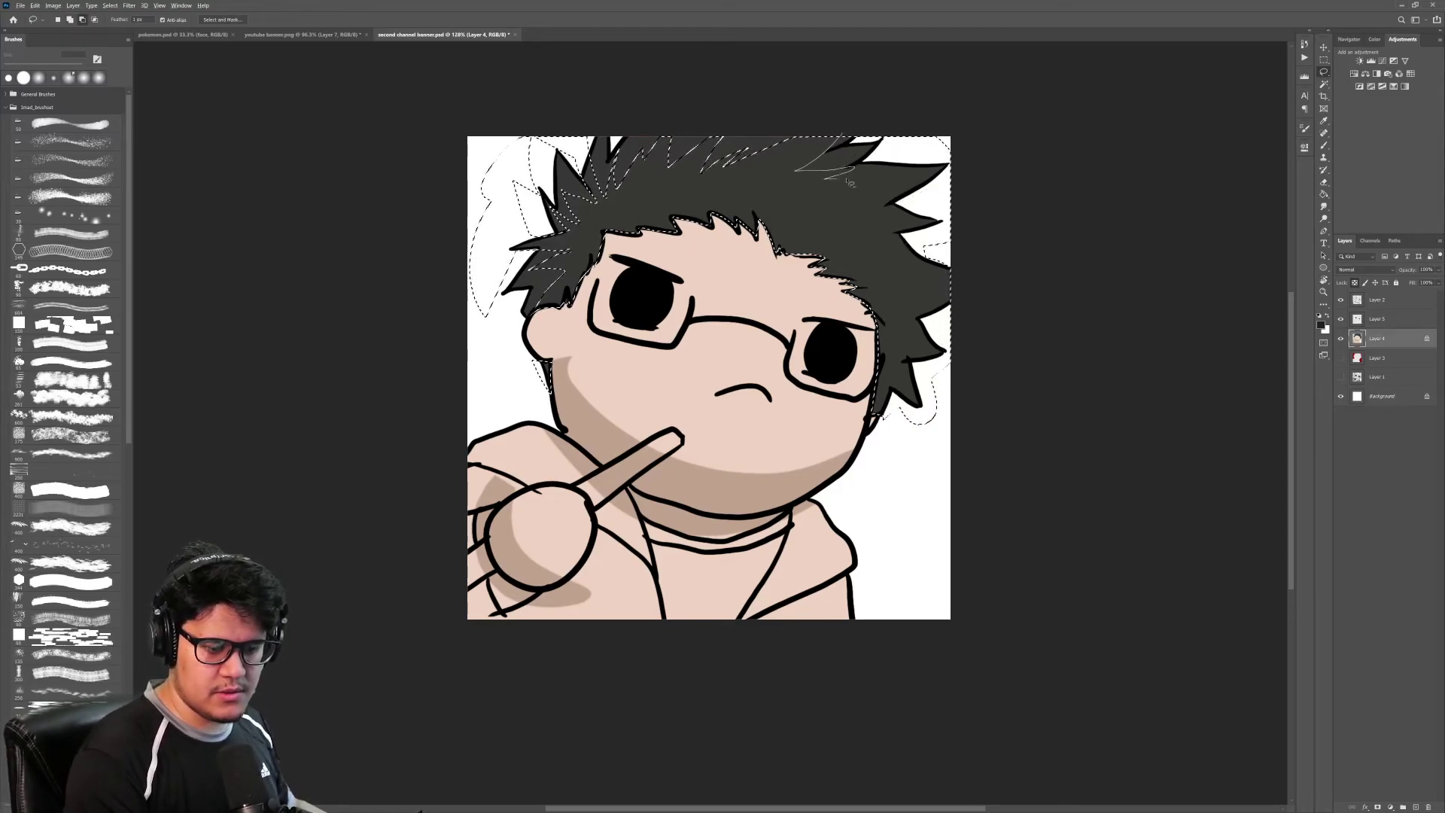
mouse_move(901, 305)
mouse_down()
mouse_move(998, 149)
mouse_move(882, 131)
mouse_up()
drag(856, 246, 855, 241)
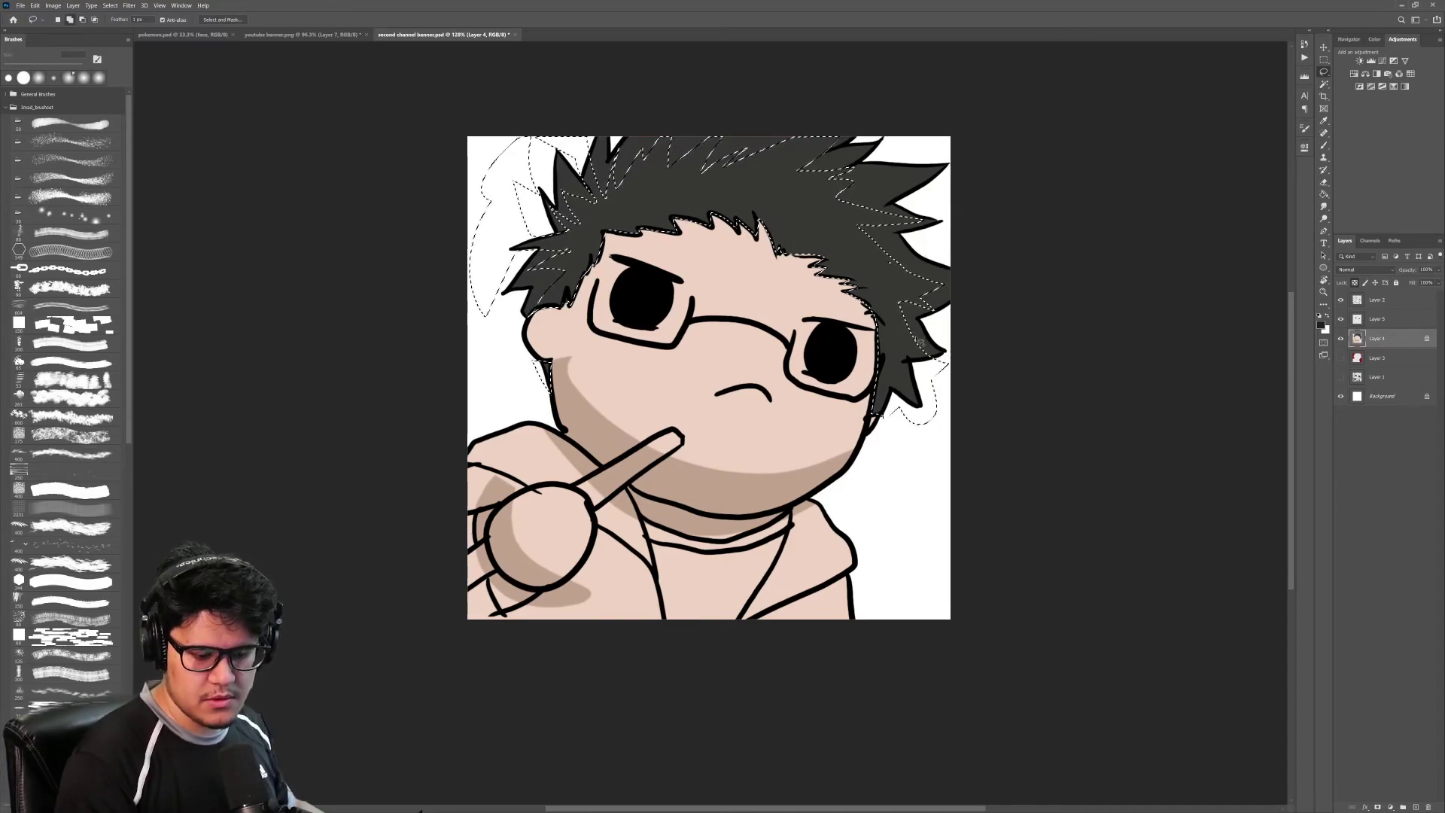
Step: Paint black at 30% brush opacity over the selected inner hair as a shadow, then deselect
key(b)
key(d)
drag(633, 329, 826, 387)
key(ctrl+z)
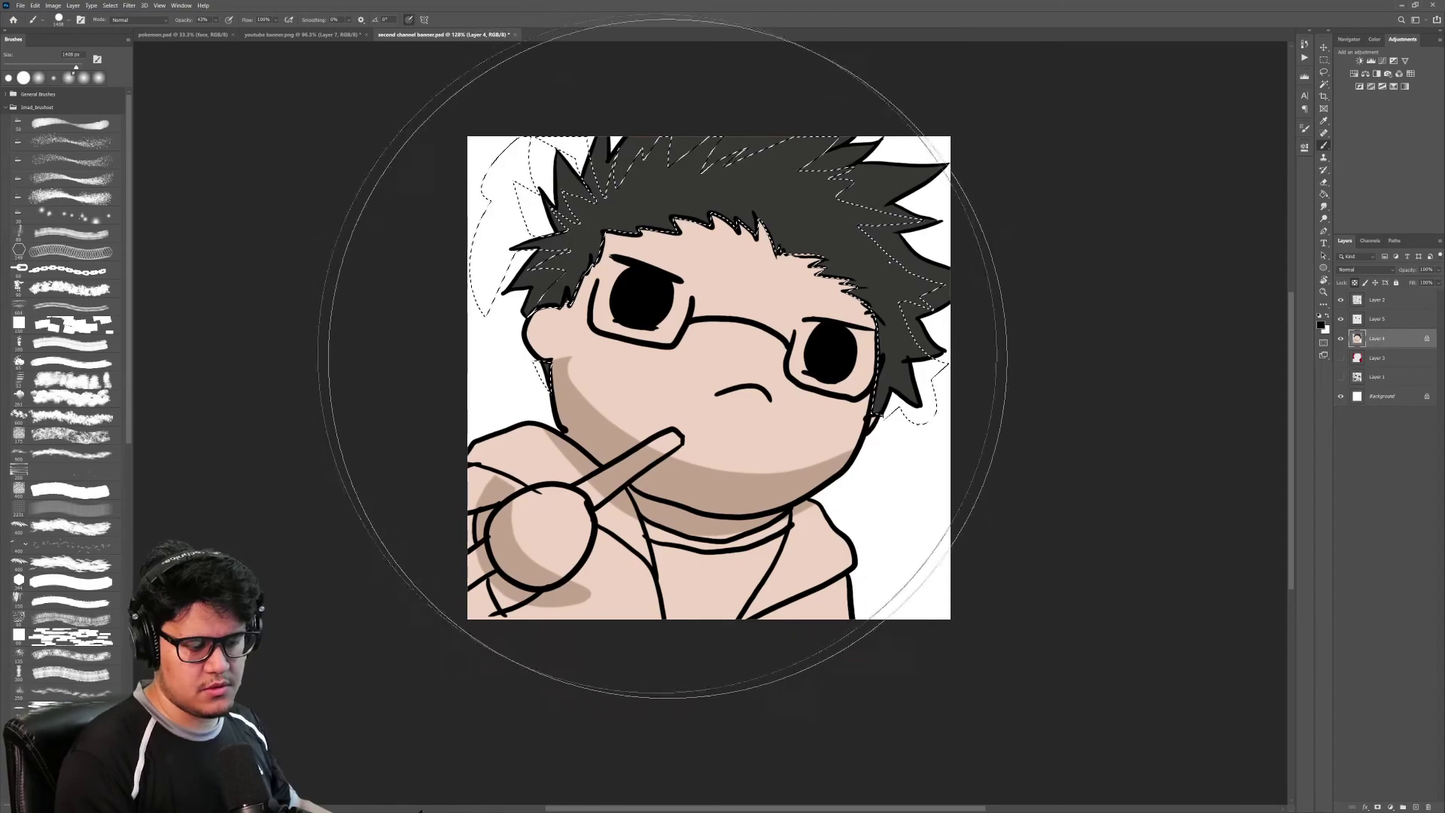
key(3)
click(758, 335)
click(501, 421)
click(709, 270)
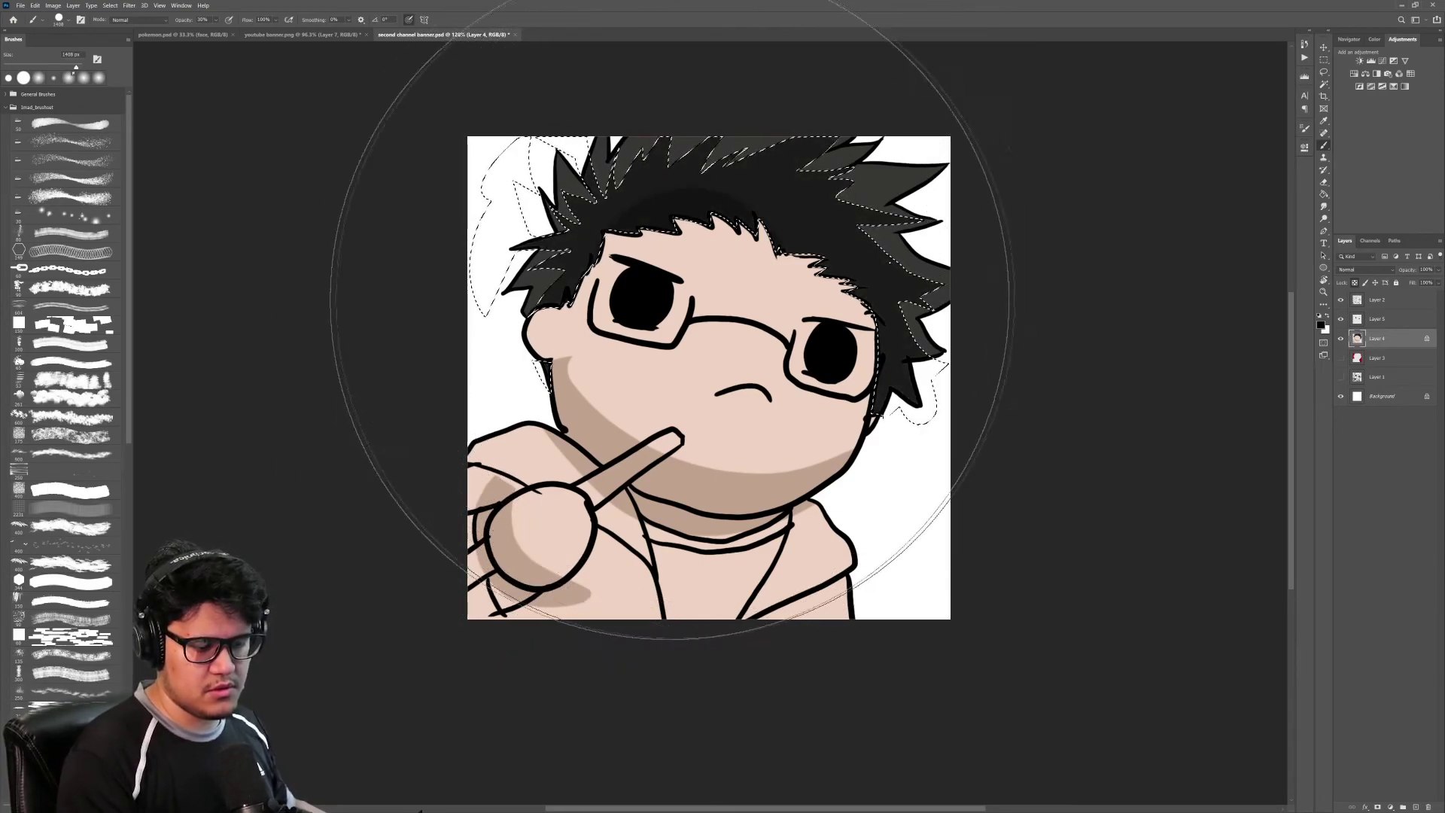
key(ctrl+d)
Step: Lasso the shirt area below the neck, following the collar line and running down to the canvas edge
key(z)
mouse_move(862, 358)
mouse_down()
mouse_move(787, 357)
mouse_move(883, 366)
mouse_move(919, 260)
mouse_move(886, 251)
mouse_move(927, 258)
mouse_move(897, 268)
mouse_up()
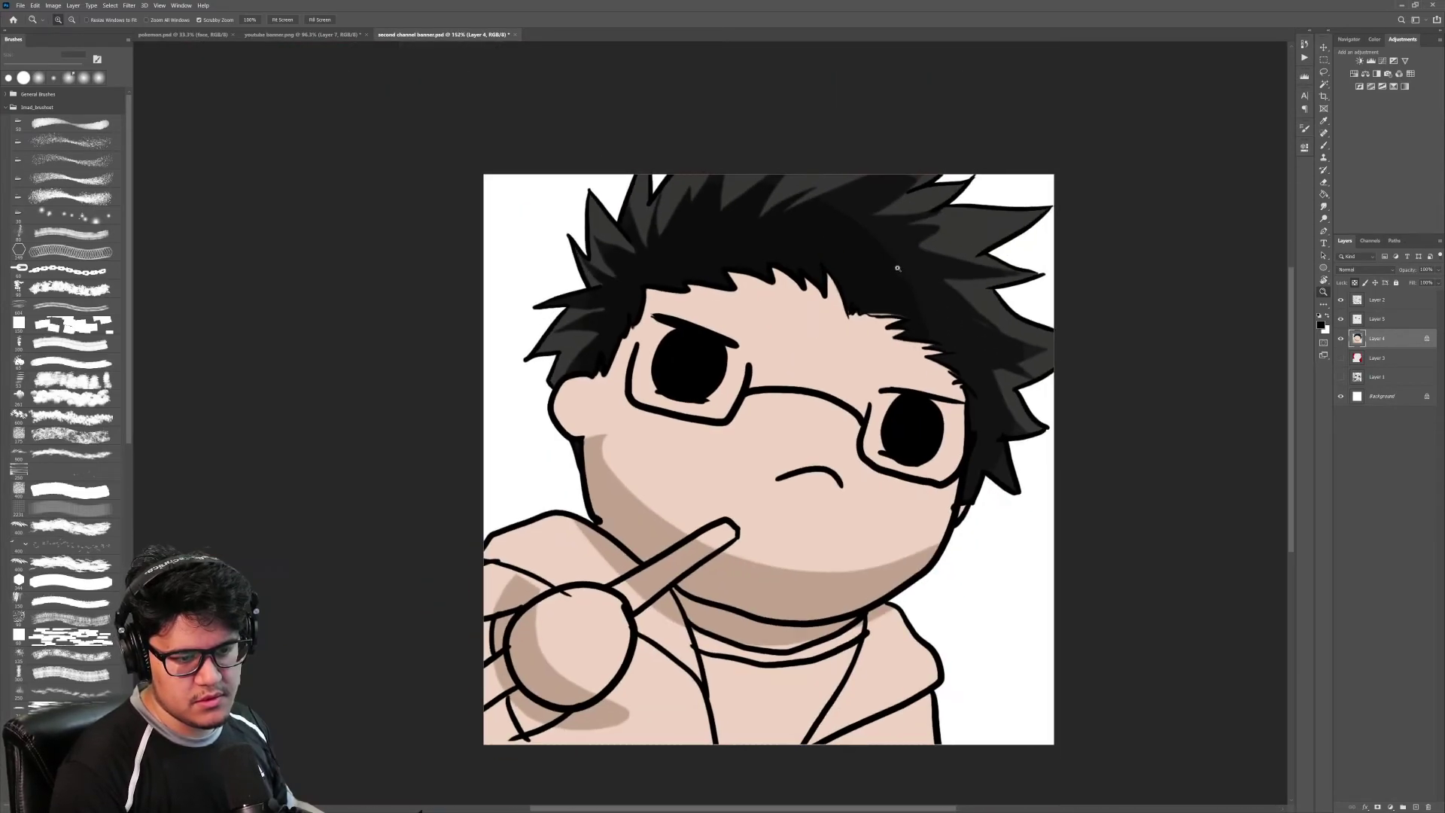
mouse_move(882, 392)
mouse_down()
mouse_move(872, 327)
mouse_move(886, 388)
mouse_move(857, 343)
mouse_up()
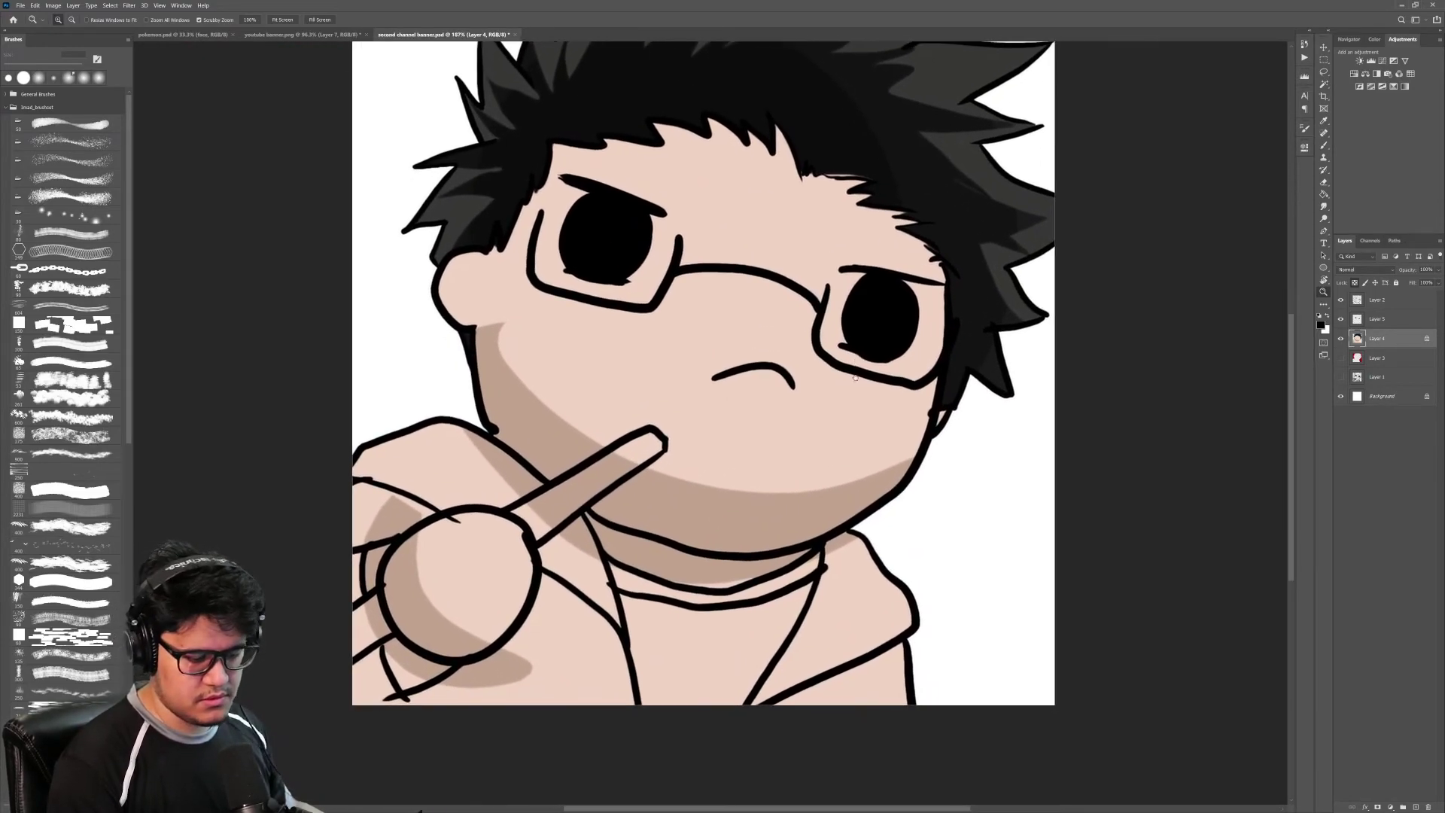
mouse_move(856, 437)
mouse_down()
mouse_move(923, 351)
mouse_move(888, 354)
mouse_up()
key(l)
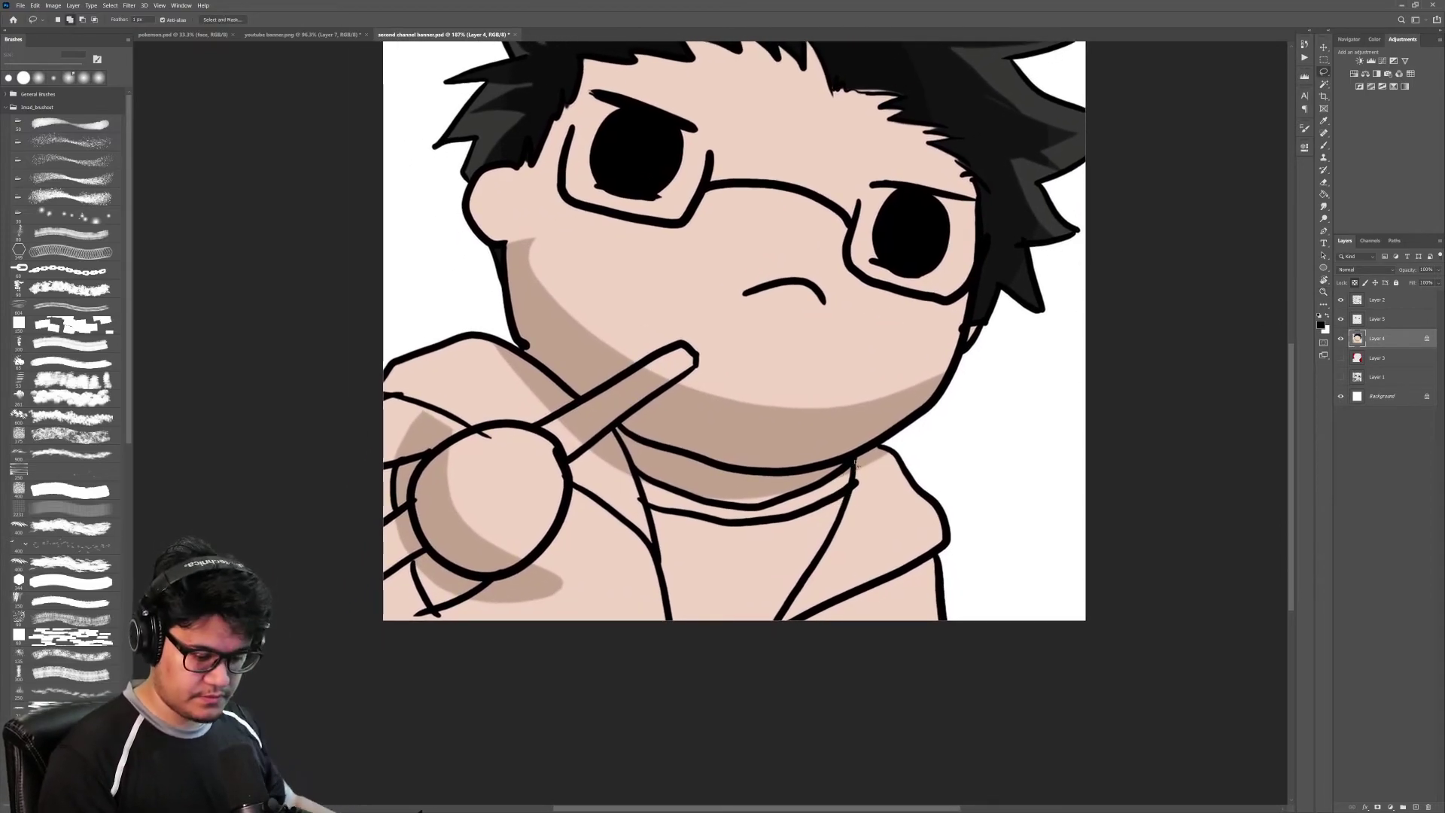
drag(857, 461, 795, 494)
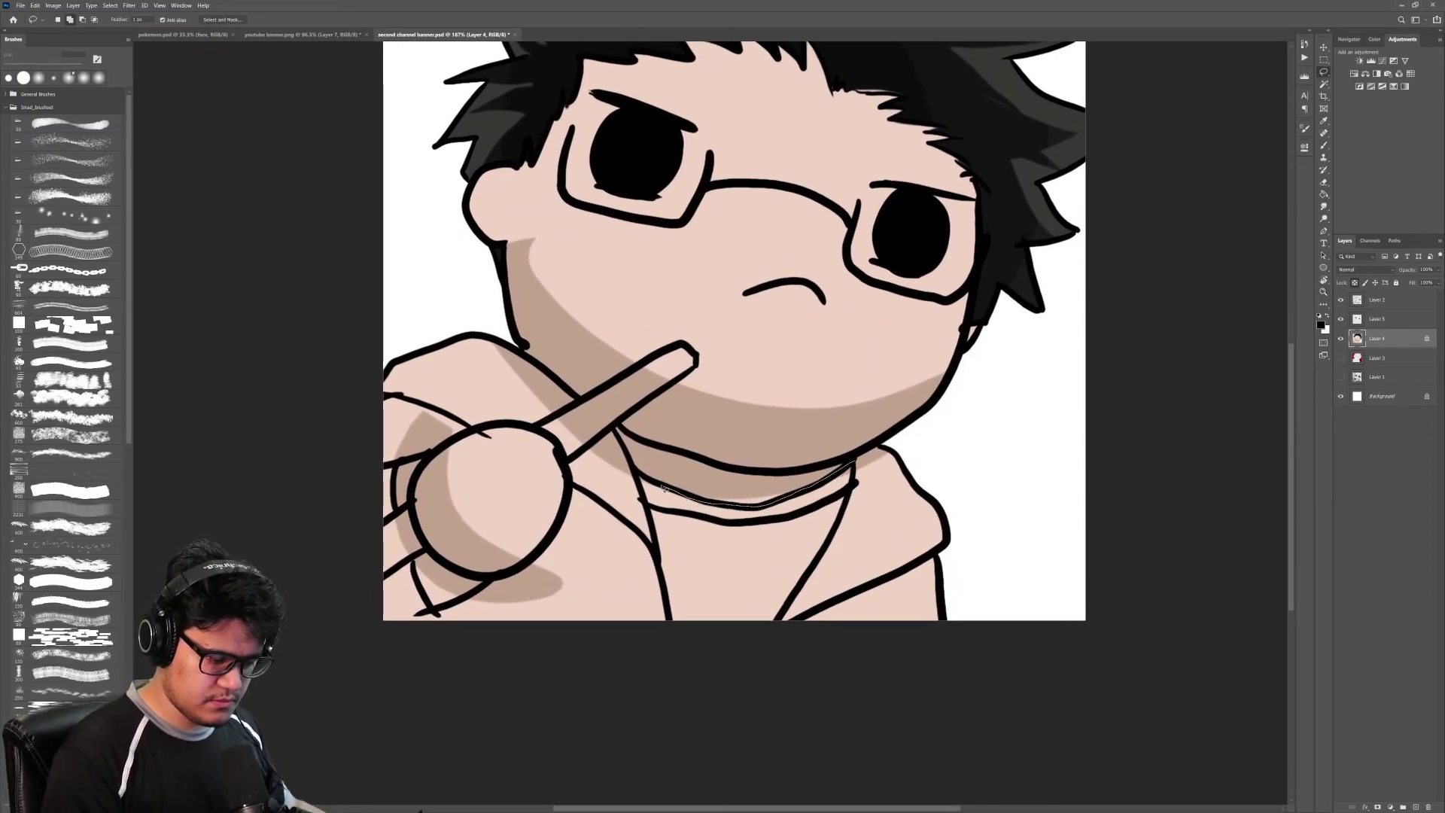
drag(653, 615, 856, 460)
Step: Paint the selected shirt area light grey, set the foreground color to white and deselect
key(b)
click(1320, 324)
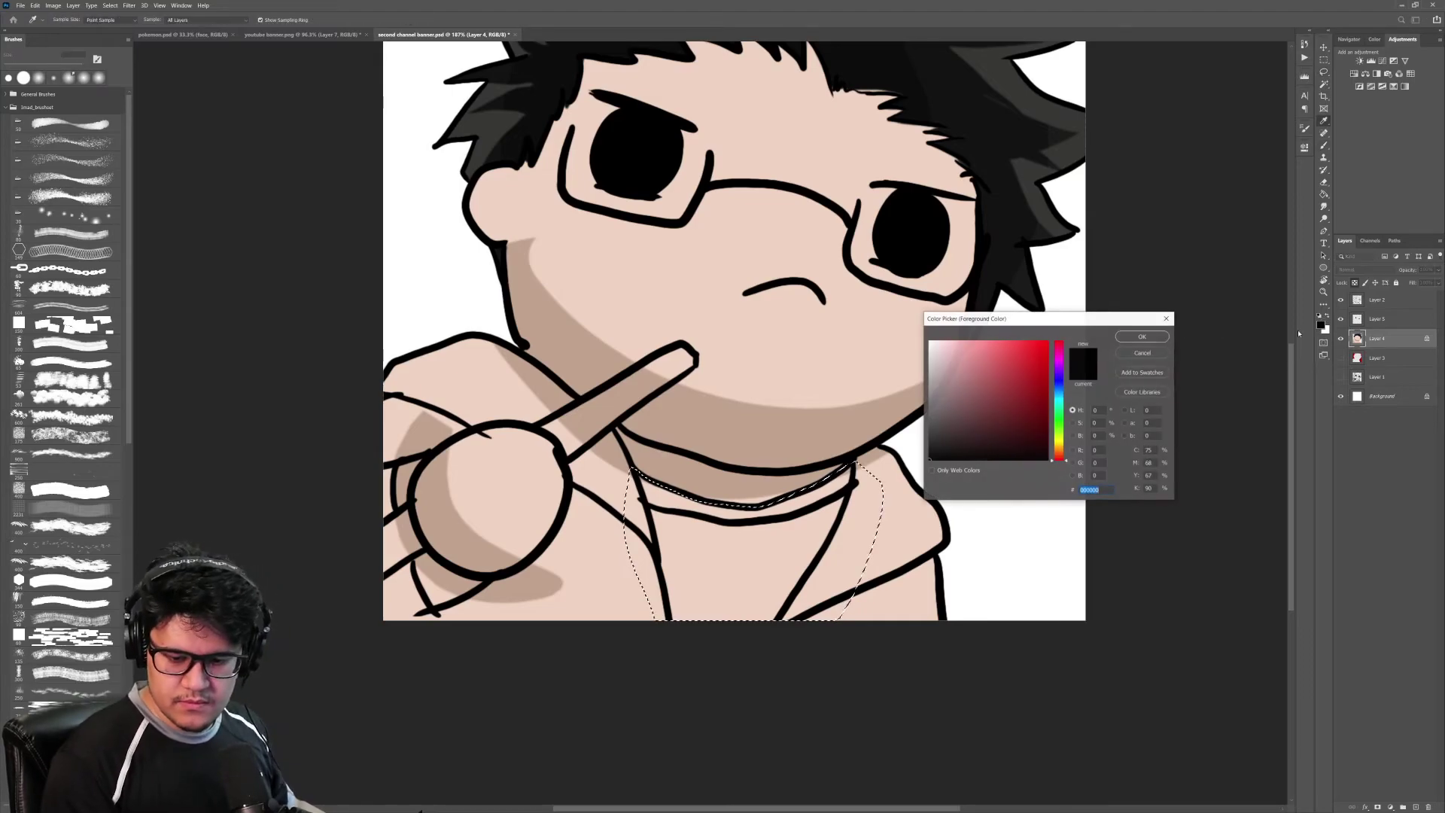
drag(950, 374, 894, 376)
key(Return)
key(b)
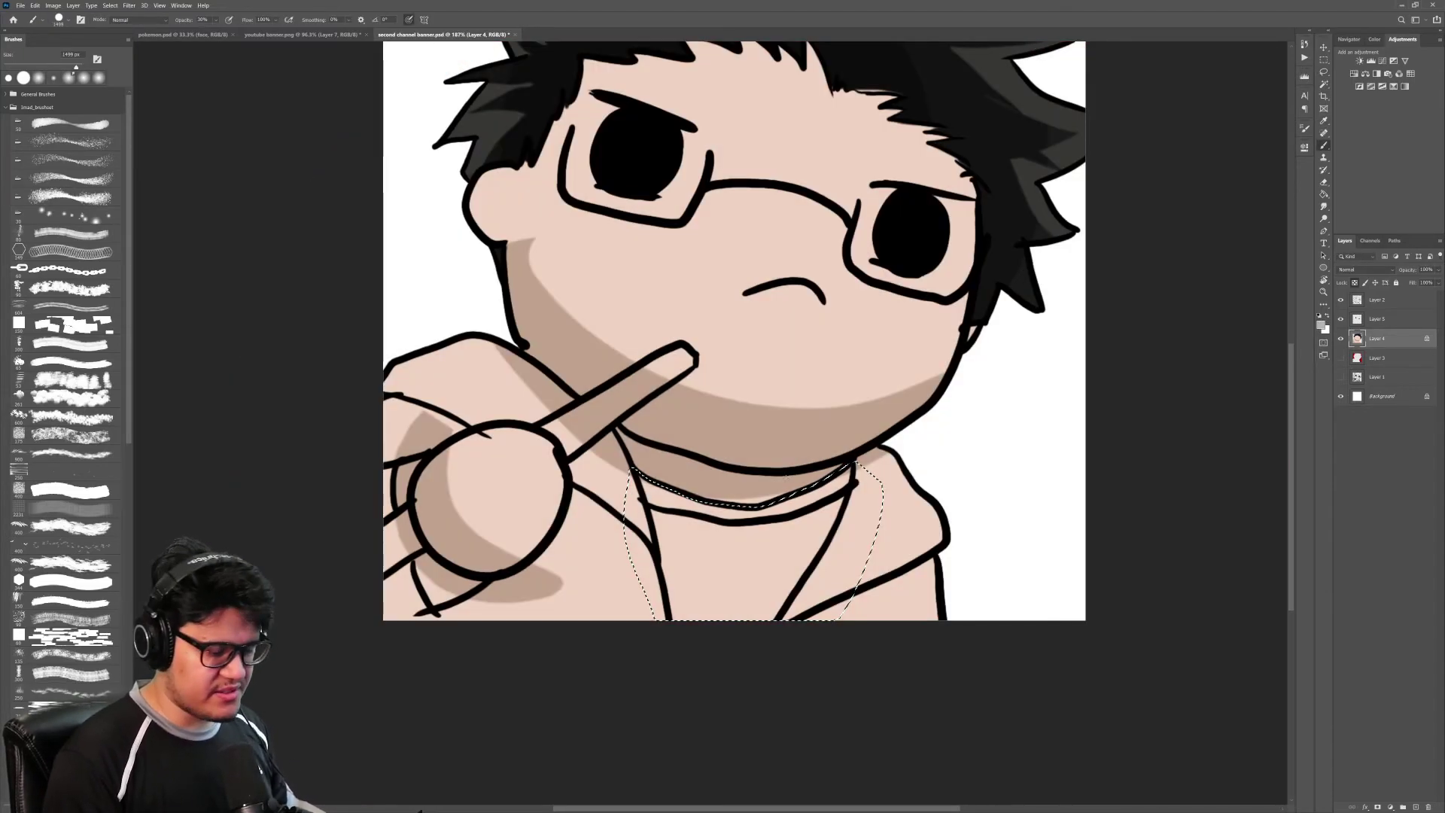
click(789, 464)
key(d)
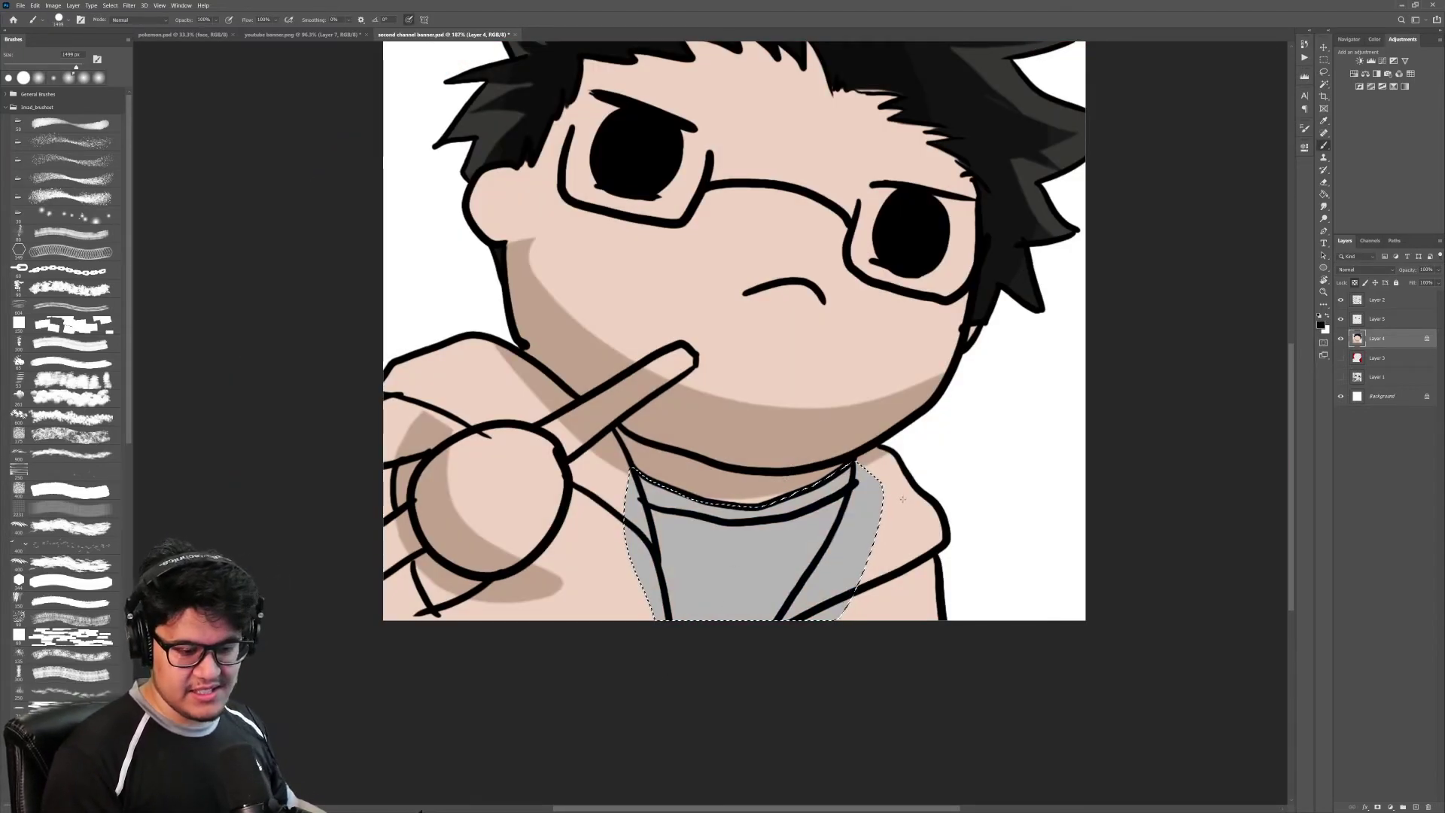
key(x)
key(ctrl+d)
Step: Lasso the jacket areas on both sides of the shirt down to the canvas edge, subtracting the fist from the selection
key(z)
mouse_move(924, 468)
mouse_down()
mouse_move(865, 473)
mouse_move(930, 477)
mouse_up()
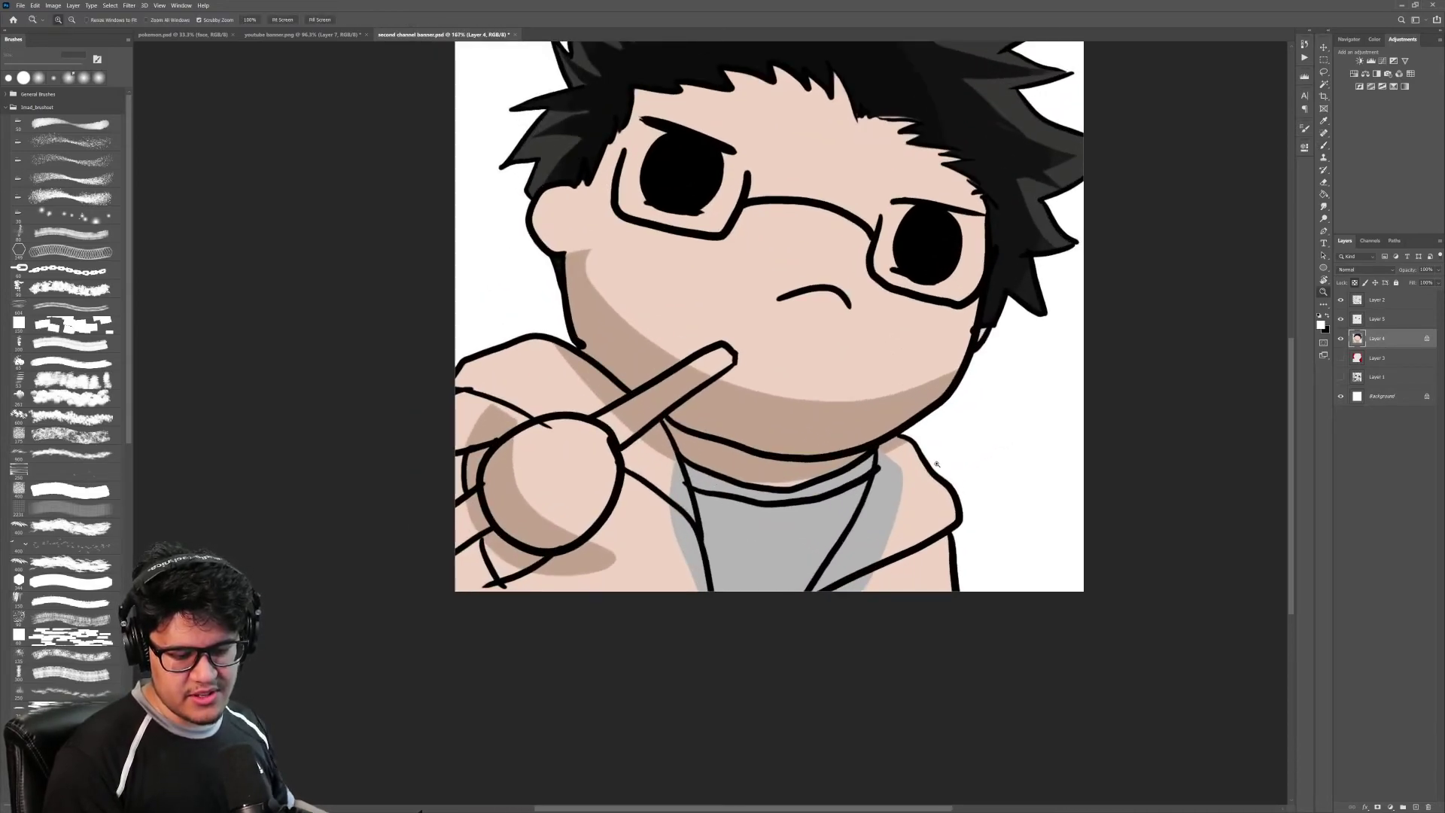
scroll(937, 463, down, 1)
key(l)
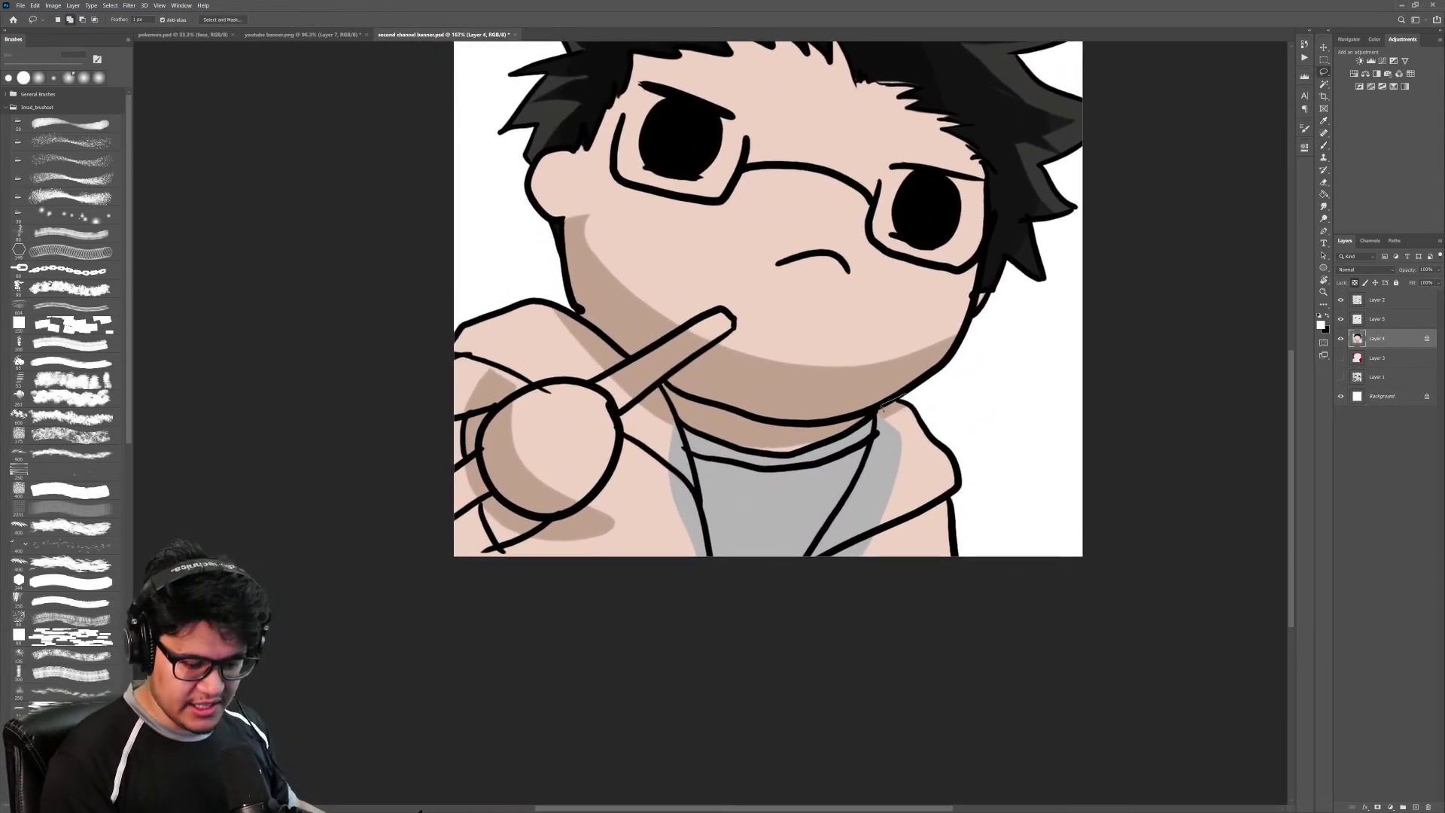
drag(973, 576, 903, 396)
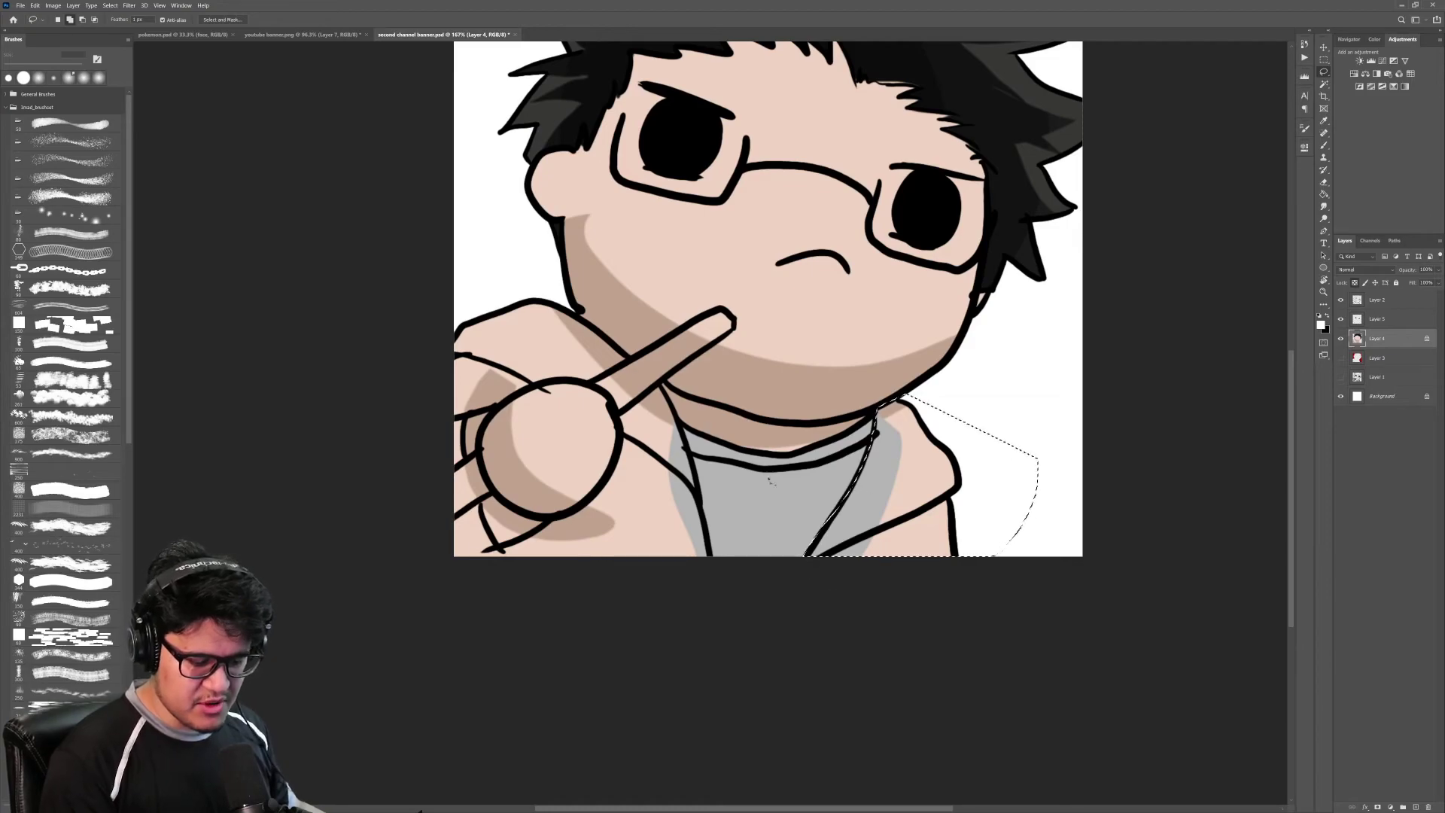
mouse_move(660, 382)
mouse_down()
mouse_move(712, 555)
mouse_move(683, 593)
mouse_move(471, 564)
mouse_move(413, 359)
mouse_move(544, 288)
mouse_move(690, 427)
mouse_up()
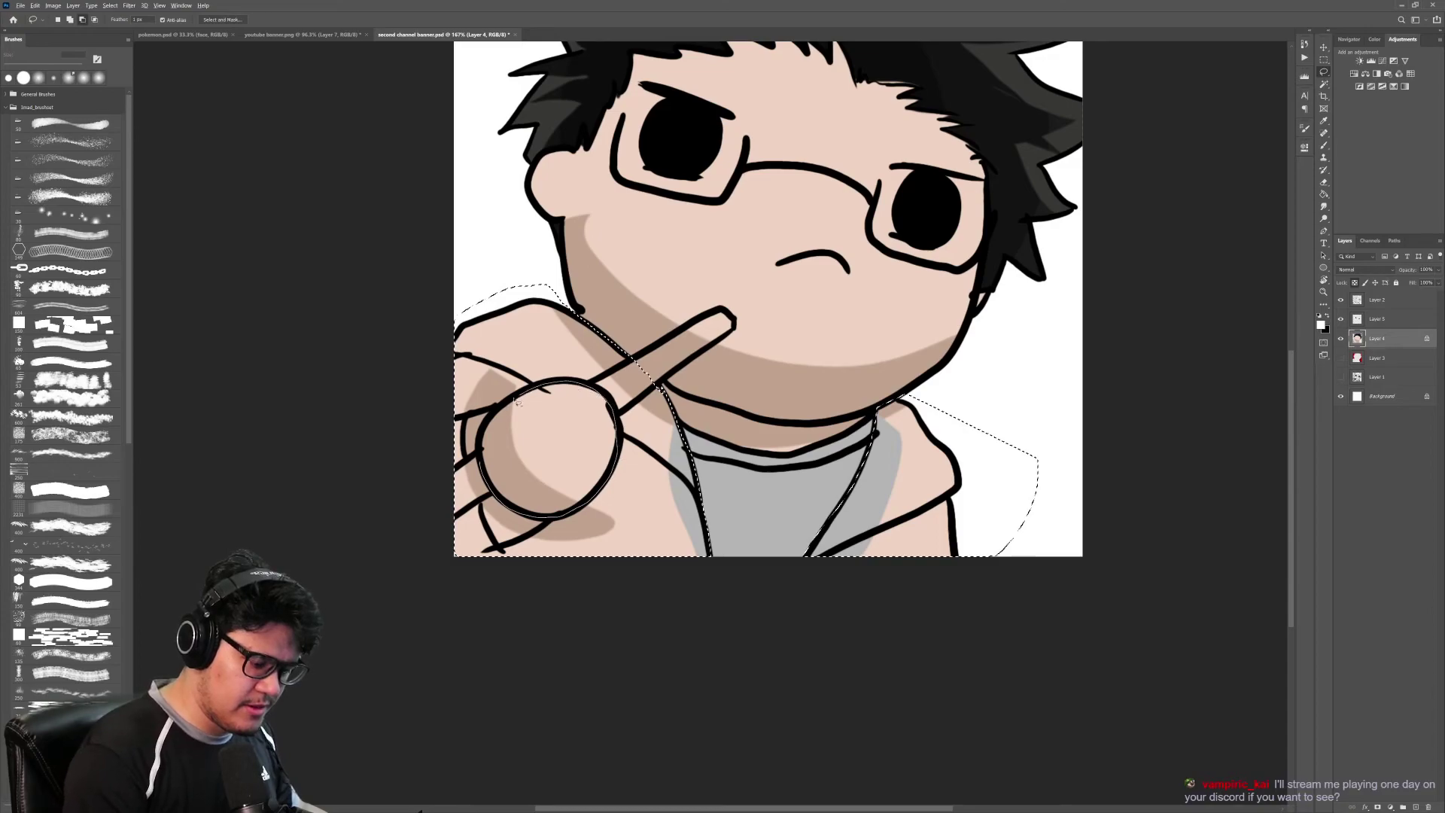
mouse_move(514, 400)
mouse_down()
mouse_move(482, 434)
mouse_move(499, 504)
mouse_up()
Step: Try filling the selected jacket areas with a fully saturated dark blue, and undo the fill
key(b)
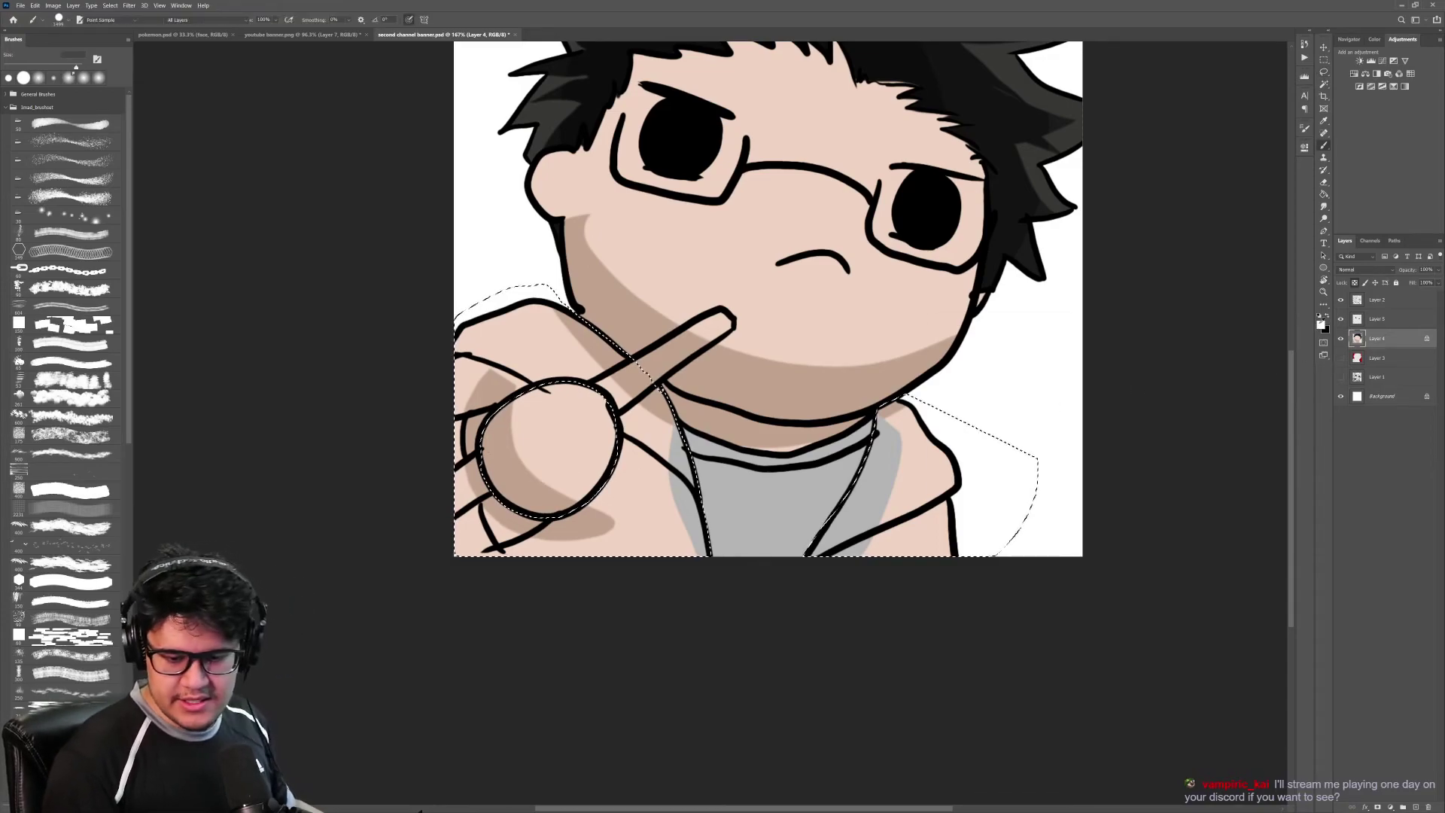
click(1320, 324)
click(1059, 383)
click(1048, 422)
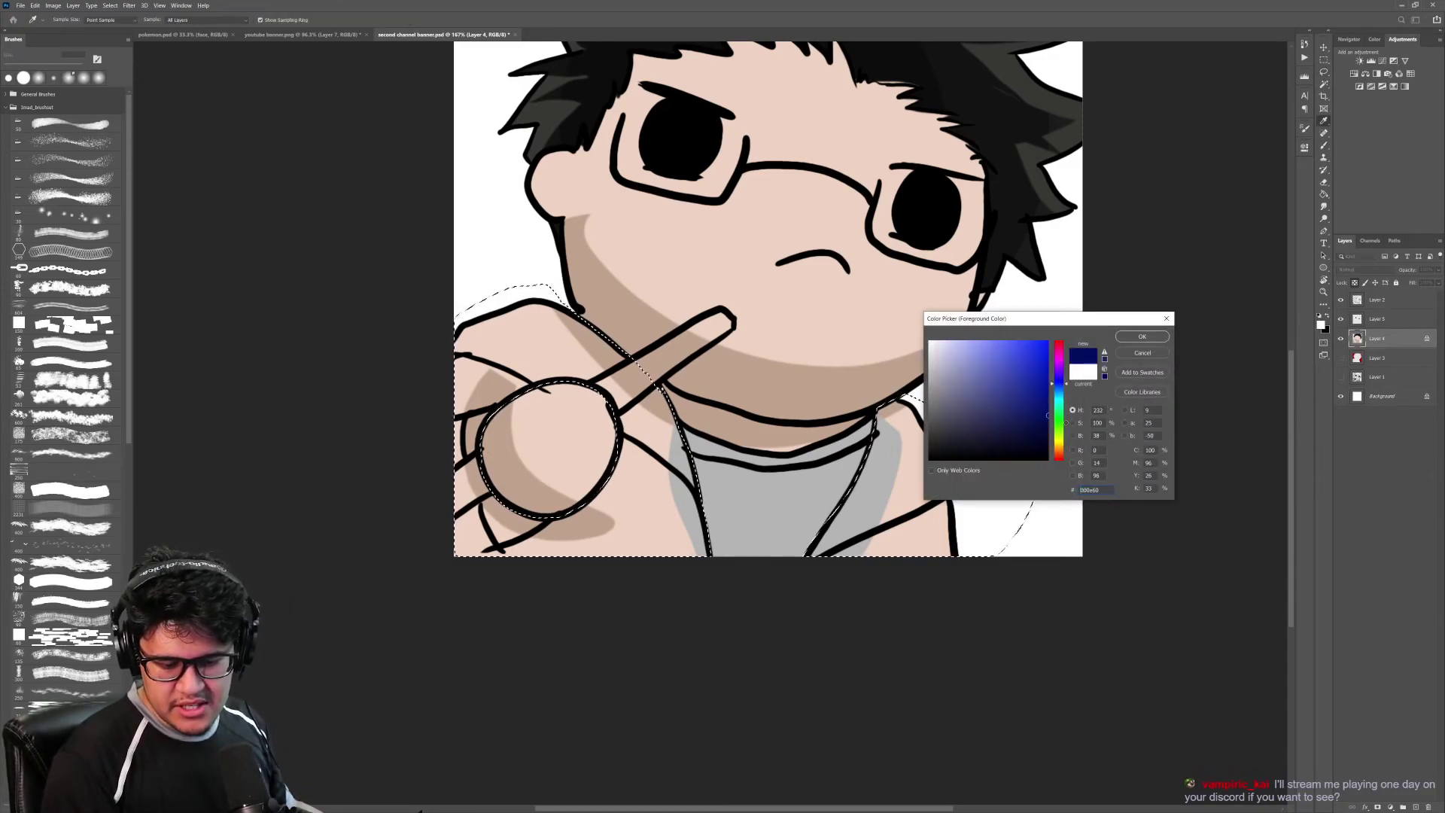
click(1142, 336)
key(alt+BackSpace)
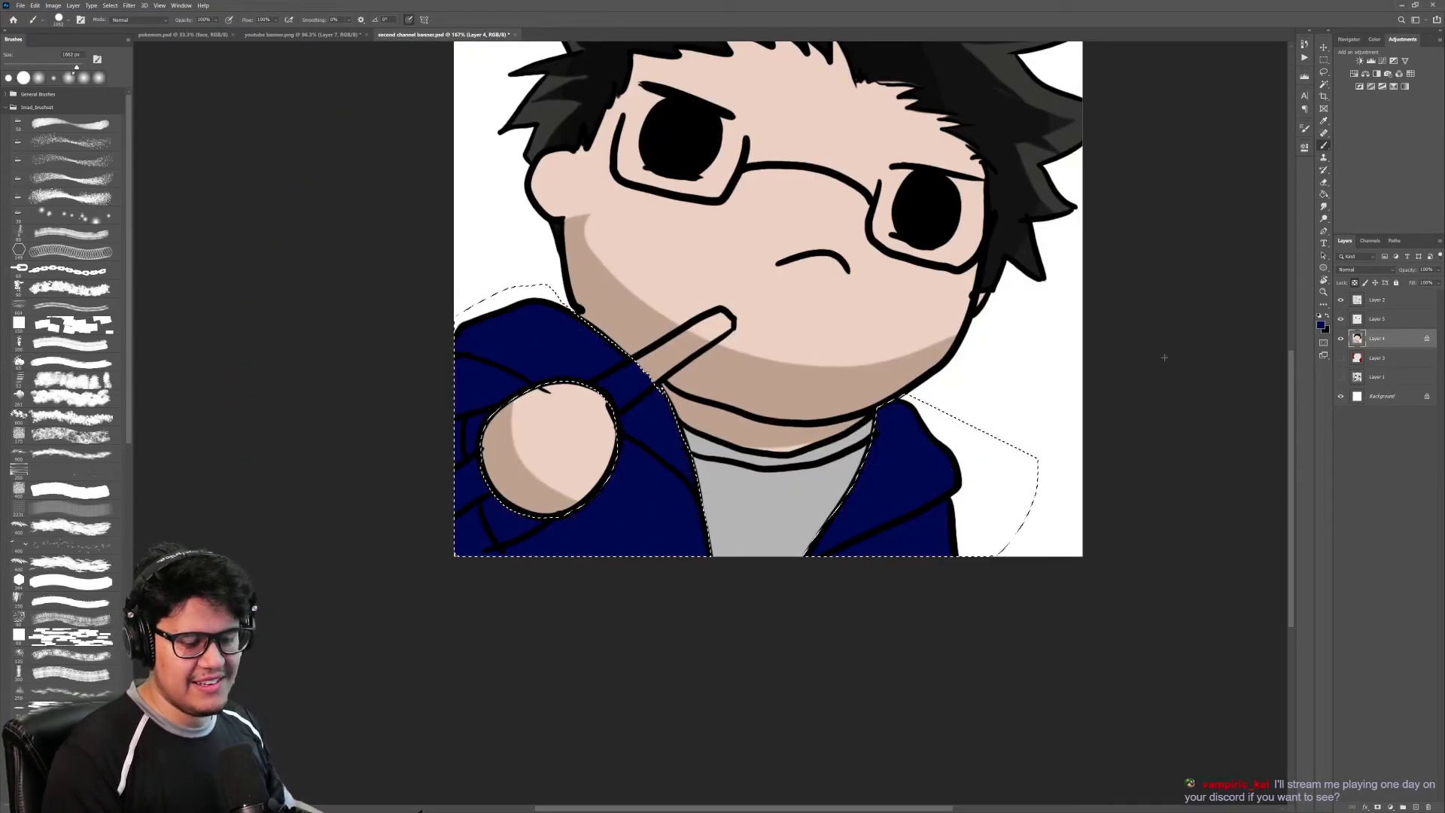
key(ctrl+z)
Step: Color the selected jacket areas a muted dark navy on Layer 4 and deselect
click(1320, 323)
click(969, 423)
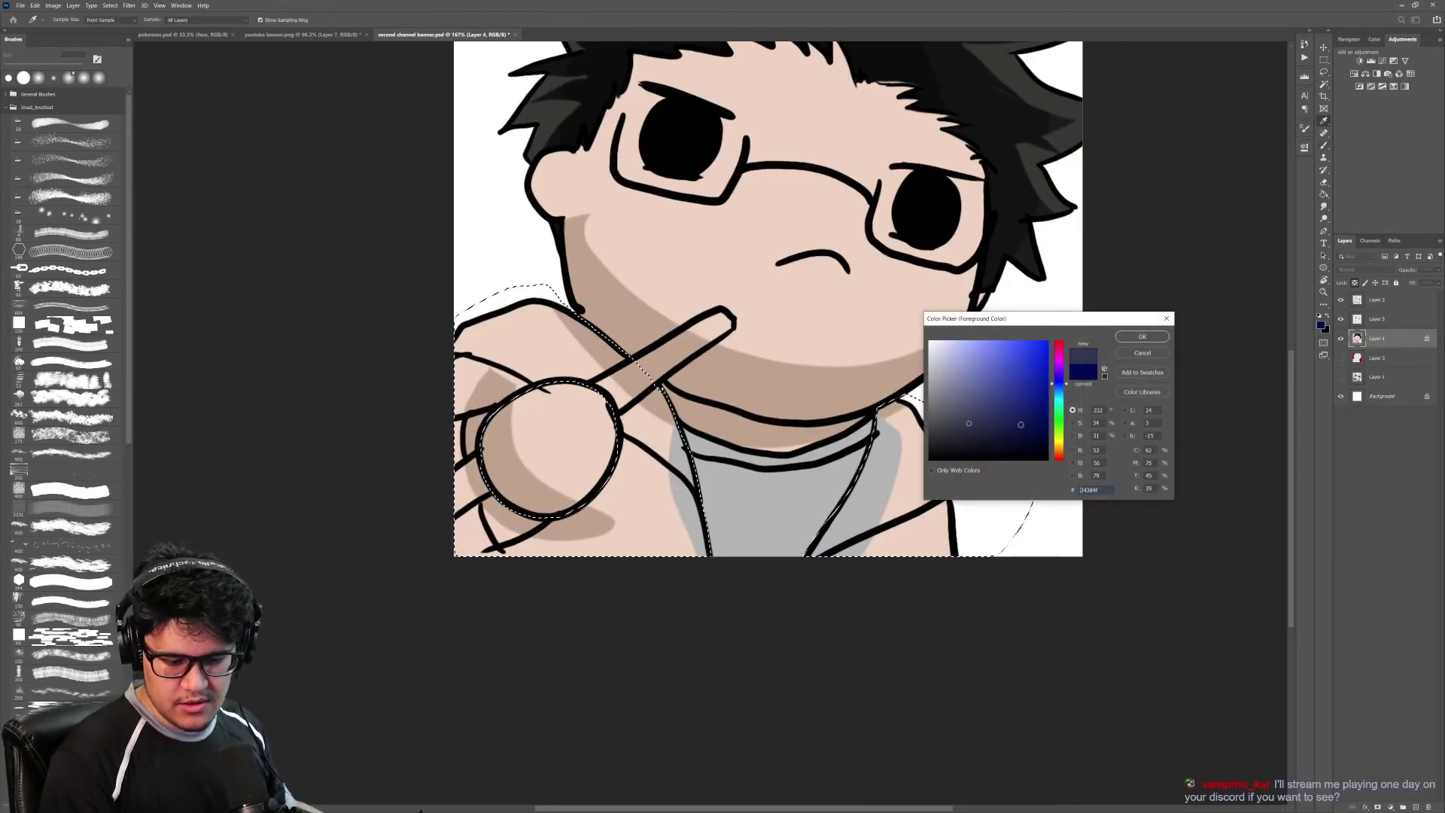
click(1007, 422)
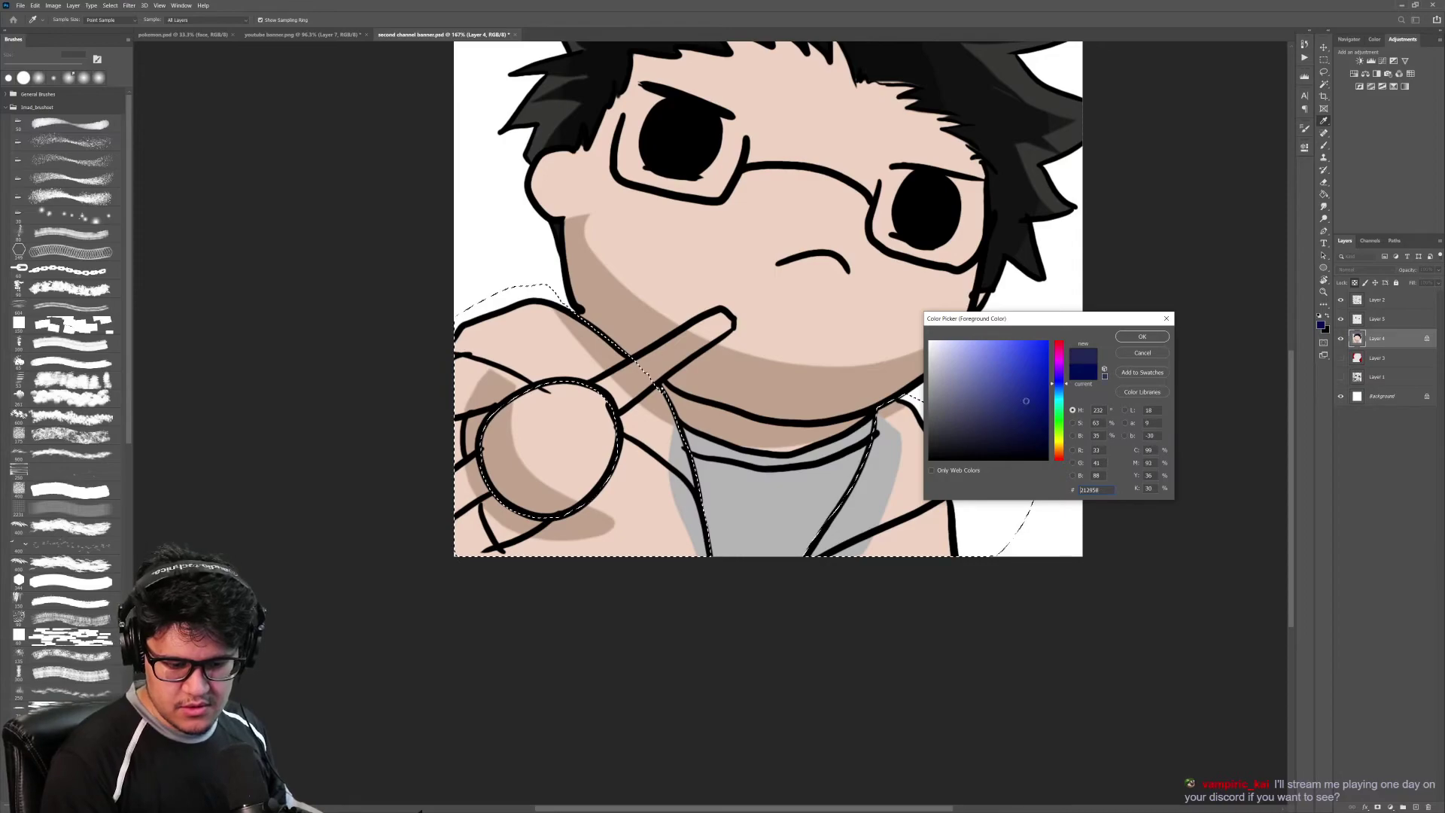
click(998, 433)
click(1142, 336)
key(alt+BackSpace)
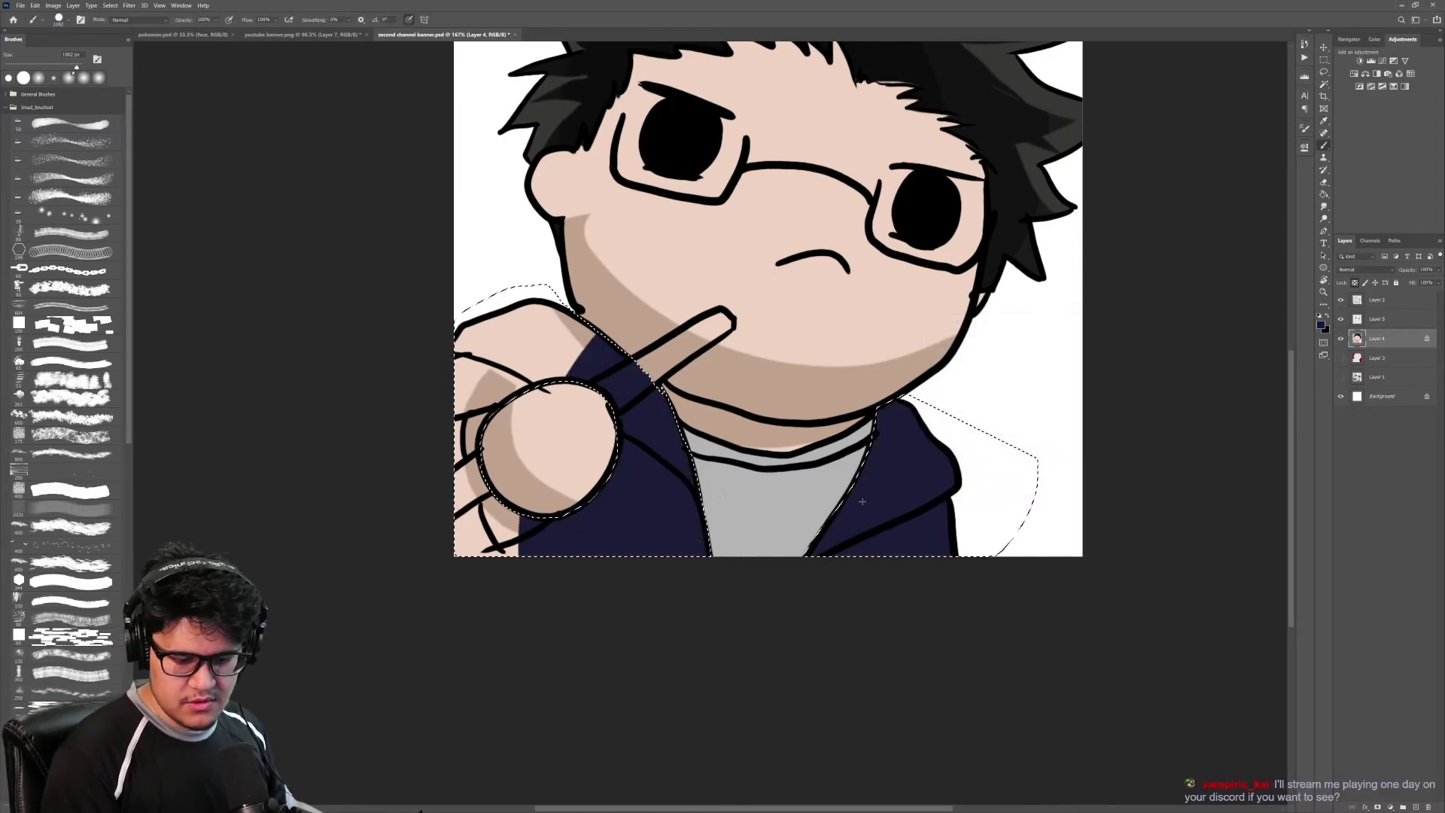
drag(862, 501, 828, 481)
key(ctrl+d)
Step: Lasso the microphone handle on both sides of the fist, following its outlines
key(z)
mouse_move(906, 435)
mouse_down()
mouse_move(839, 429)
mouse_move(928, 430)
mouse_move(849, 431)
mouse_move(800, 464)
mouse_move(811, 479)
mouse_move(887, 469)
mouse_up()
drag(667, 494, 715, 493)
key(l)
mouse_move(606, 410)
mouse_down()
mouse_move(622, 457)
mouse_move(568, 498)
mouse_move(556, 457)
mouse_move(606, 412)
mouse_up()
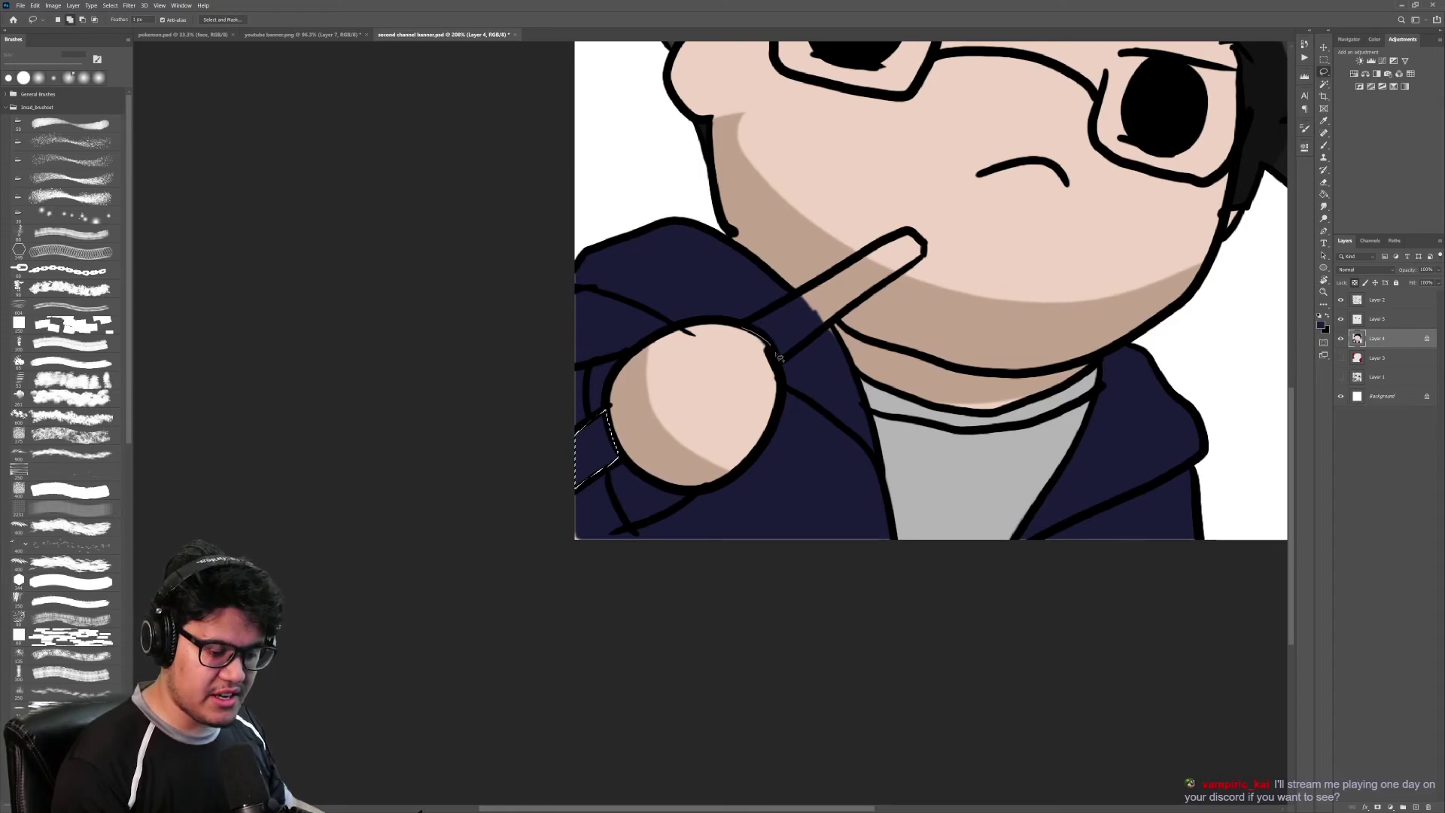
mouse_move(779, 357)
mouse_down()
mouse_move(924, 259)
mouse_move(912, 233)
mouse_move(740, 325)
mouse_up()
mouse_move(1004, 295)
mouse_down()
mouse_move(883, 463)
mouse_move(903, 438)
mouse_move(813, 438)
mouse_move(873, 438)
mouse_up()
Step: Paint the selected microphone handle black and deselect
key(d)
key(b)
click(880, 464)
key(ctrl+d)
key(z)
drag(995, 466, 918, 401)
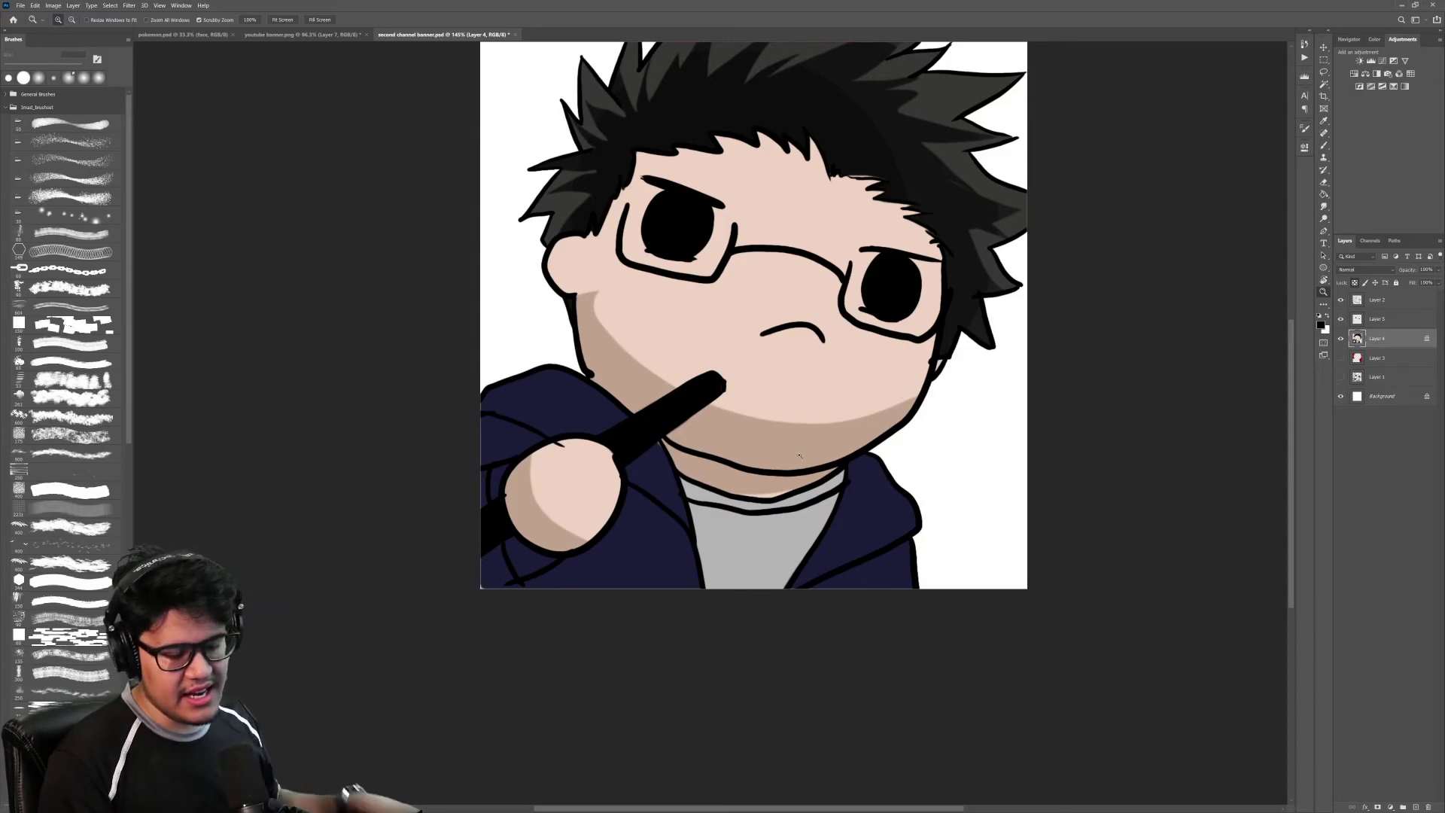
alt+click(895, 414)
drag(894, 416, 926, 387)
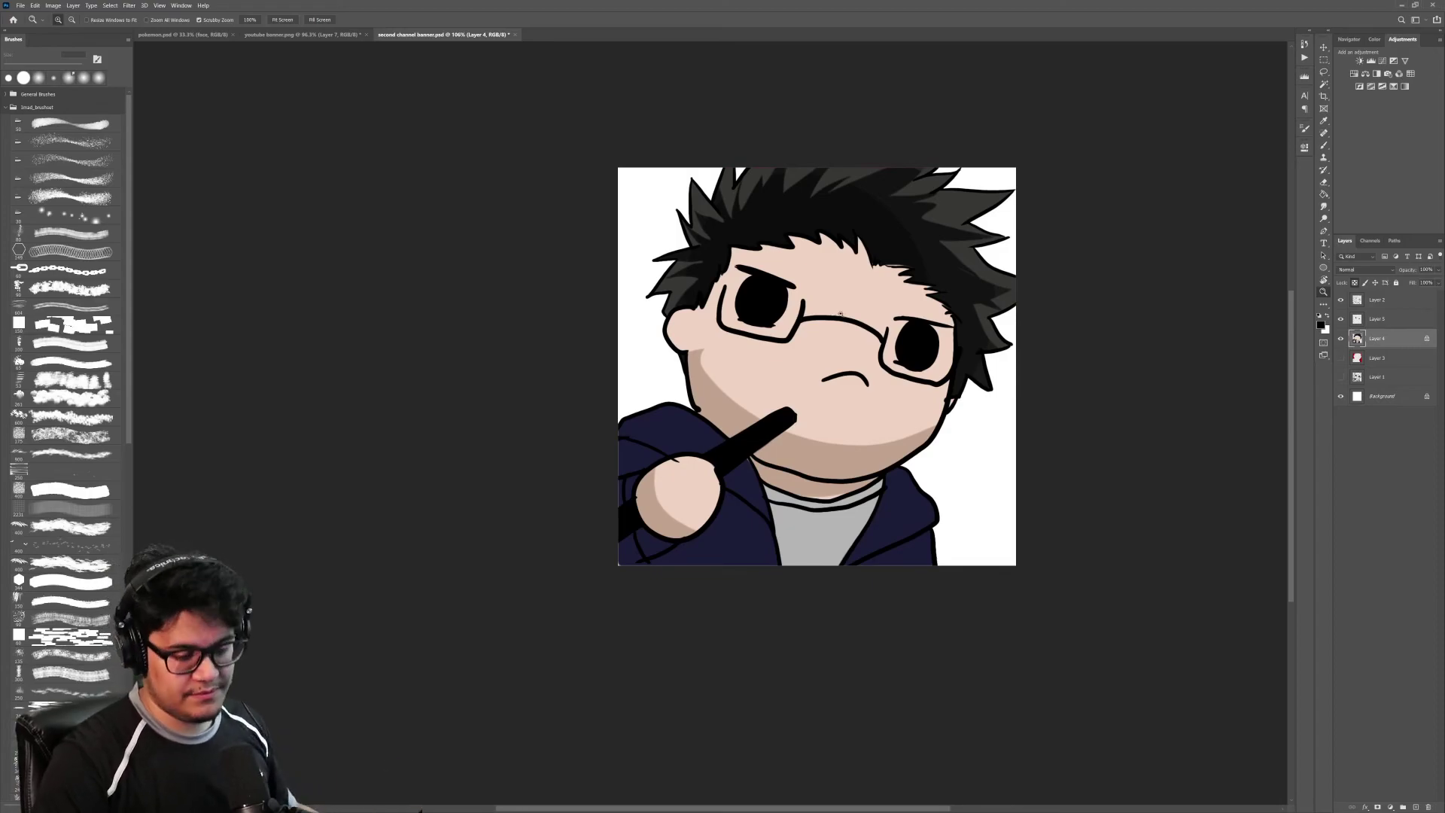
drag(866, 331, 927, 423)
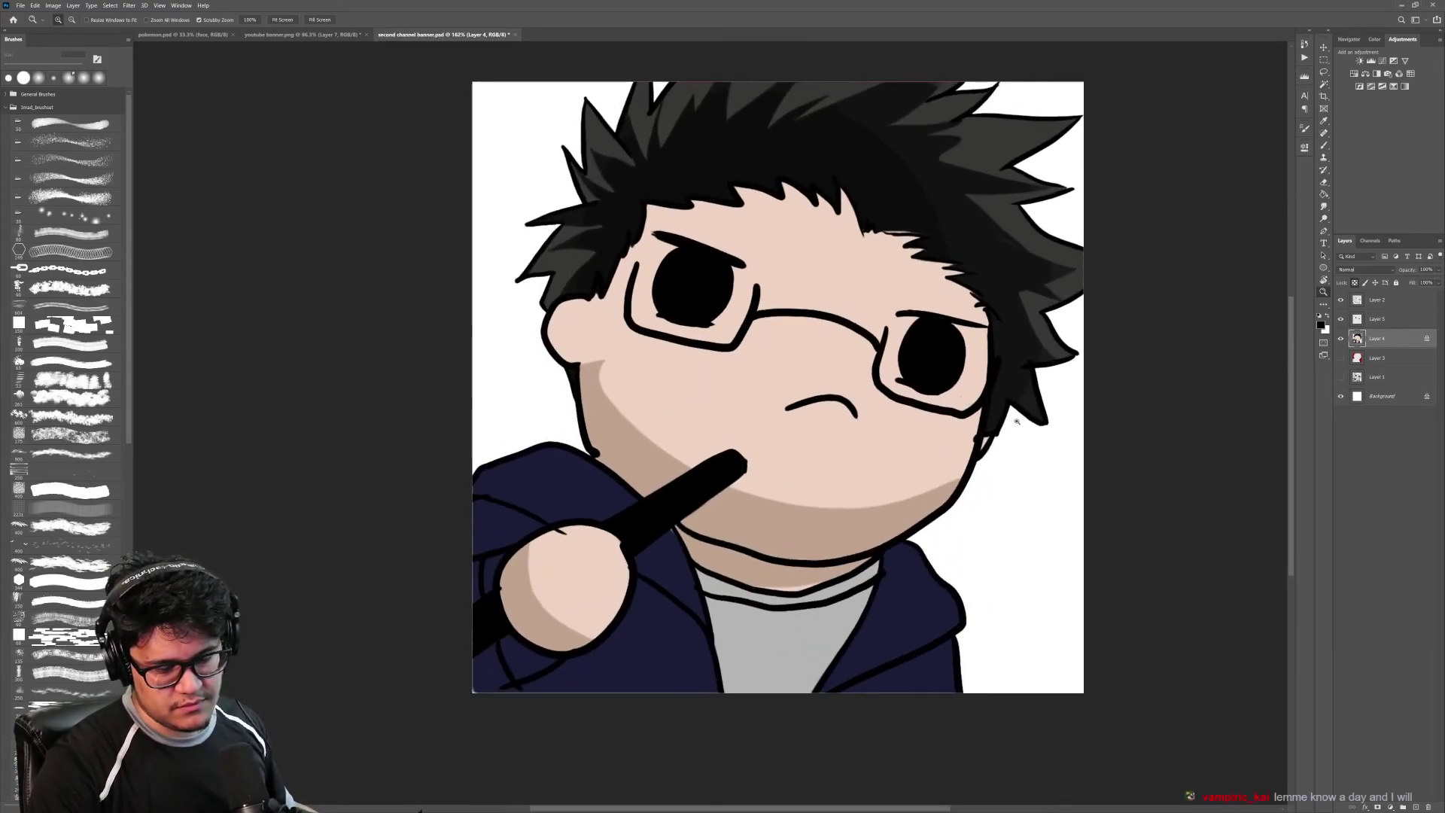
Step: Place the flames texture image beneath the character's color layer, scaling and positioning it to fill the whole canvas
click(1384, 359)
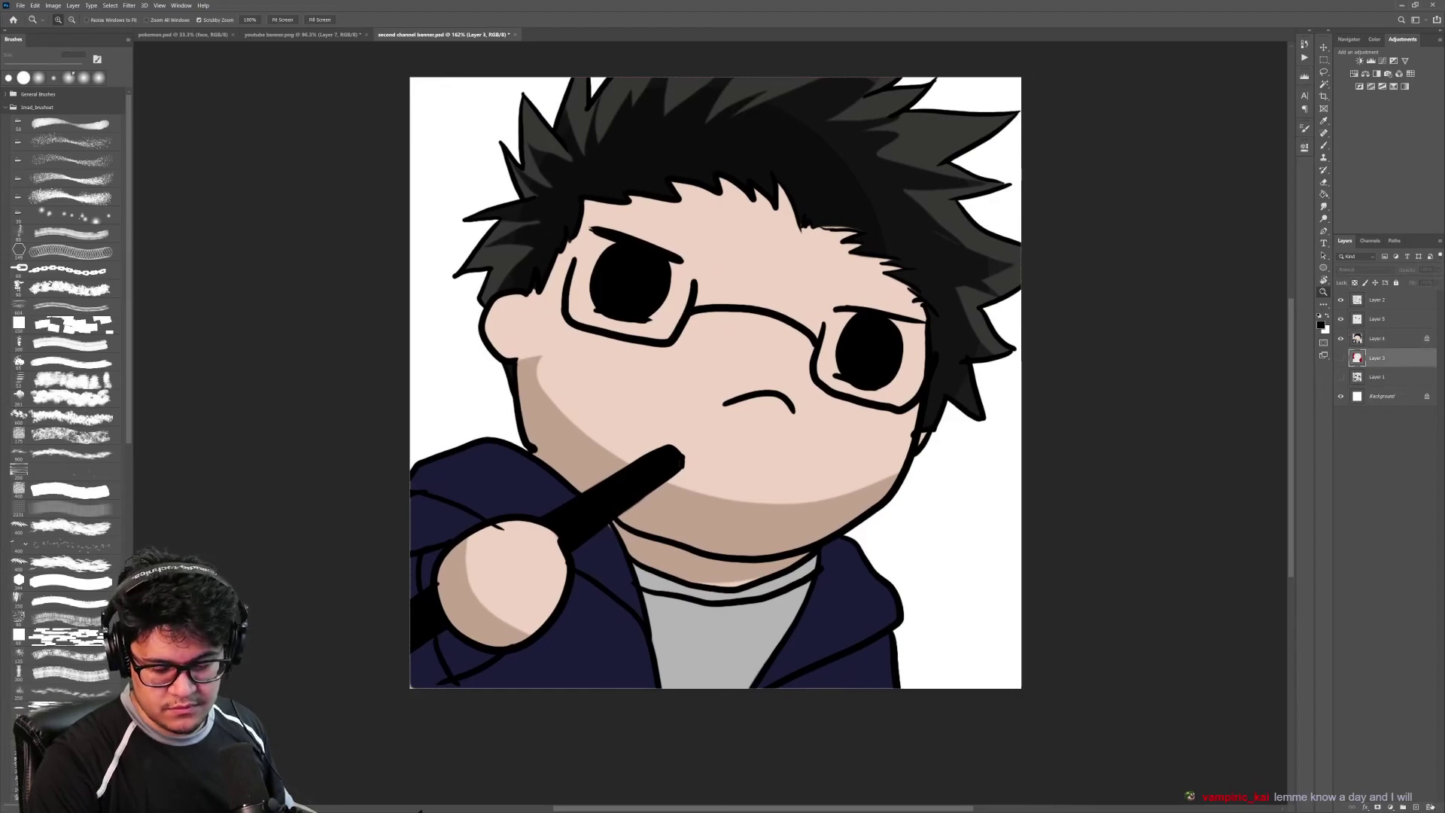
click(1415, 807)
key(b)
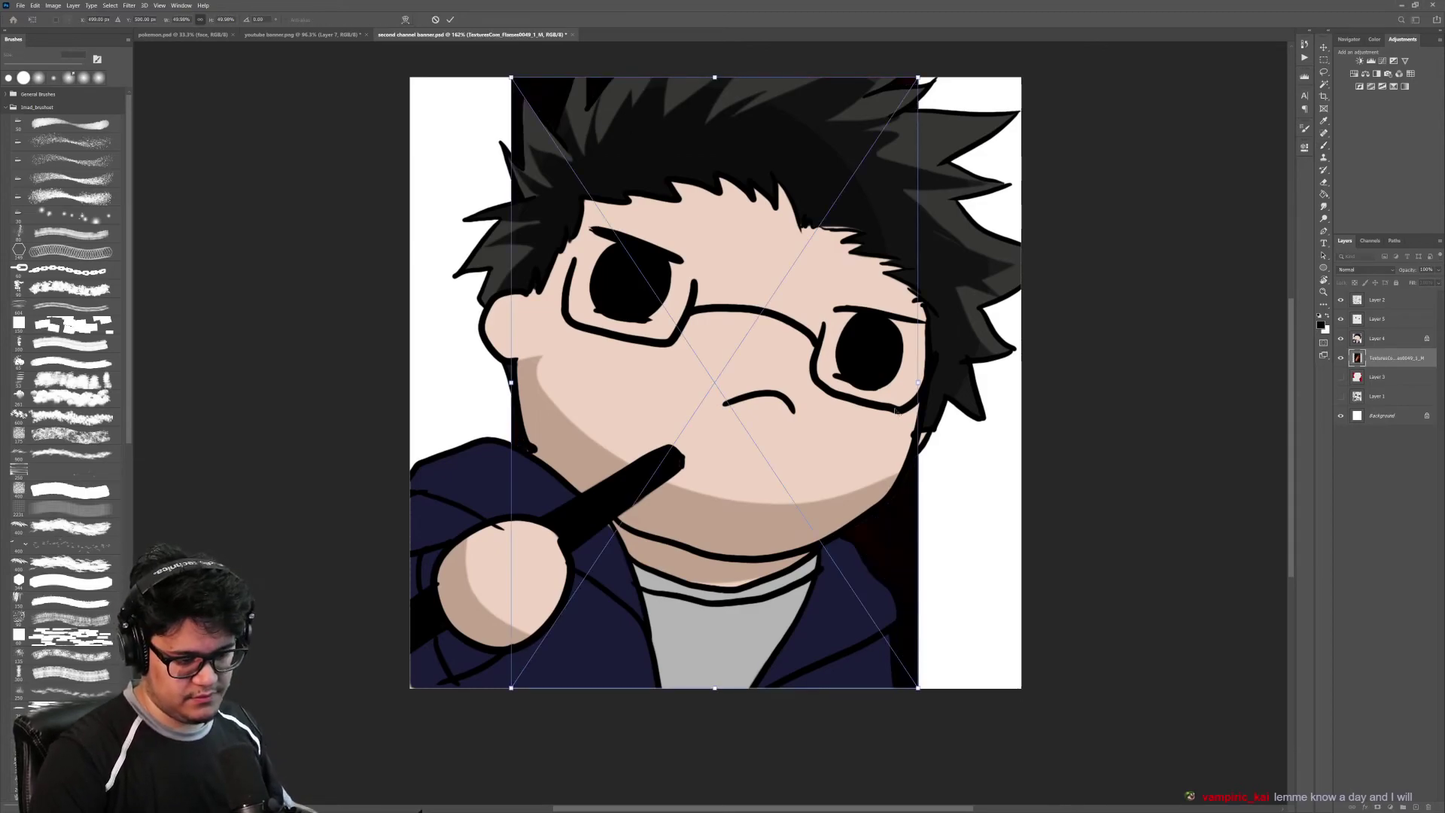
drag(917, 383, 812, 419)
scroll(533, 441, down, 5)
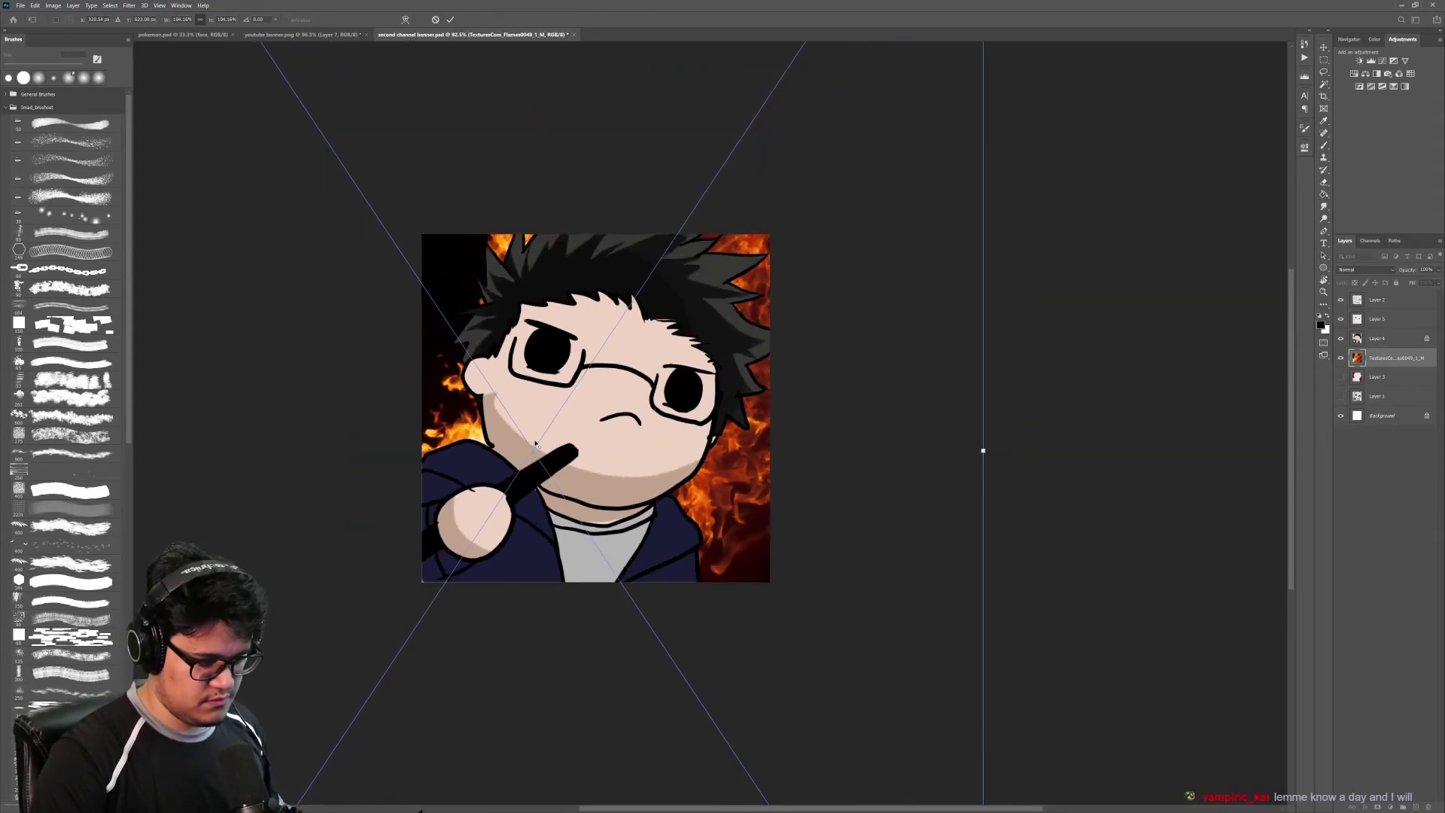
drag(820, 455, 941, 459)
key(Return)
Step: Soften the flames background layer with a light Gaussian Blur that keeps the fire shapes recognizable
key(z)
drag(584, 452, 749, 436)
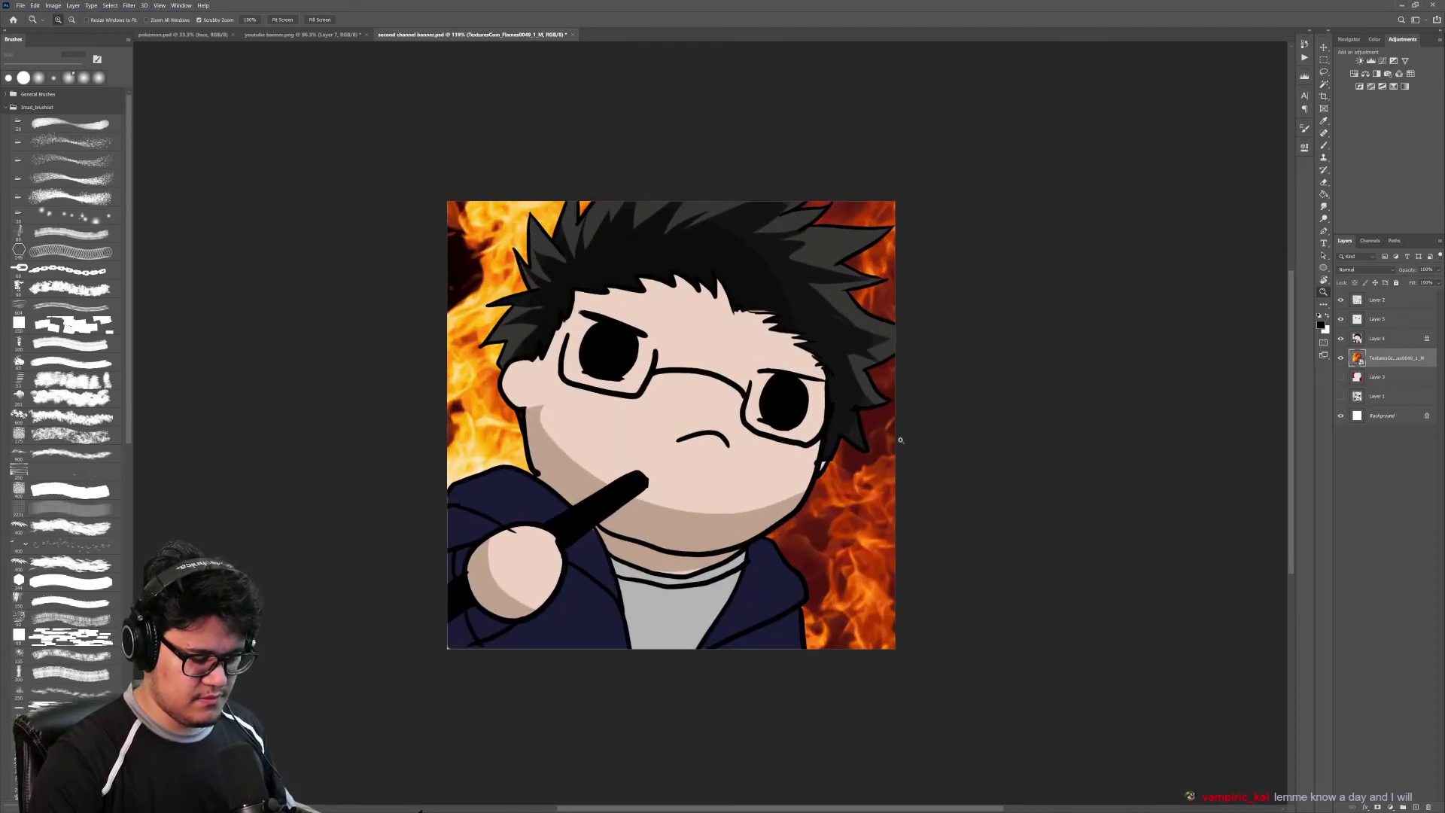
click(1438, 269)
mouse_move(1438, 282)
mouse_down()
mouse_move(1406, 283)
mouse_move(1439, 283)
mouse_up()
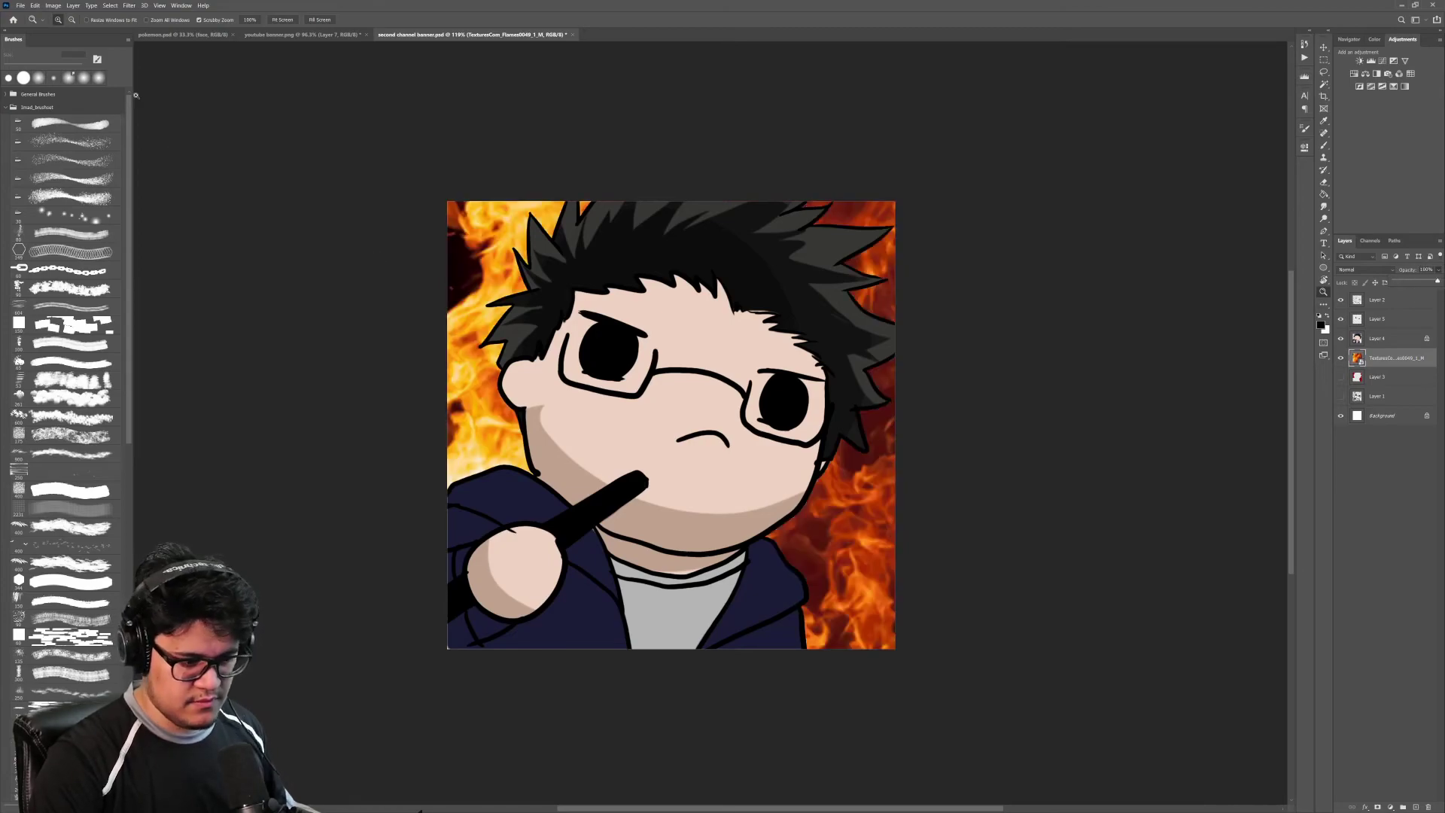
click(129, 5)
mouse_move(219, 96)
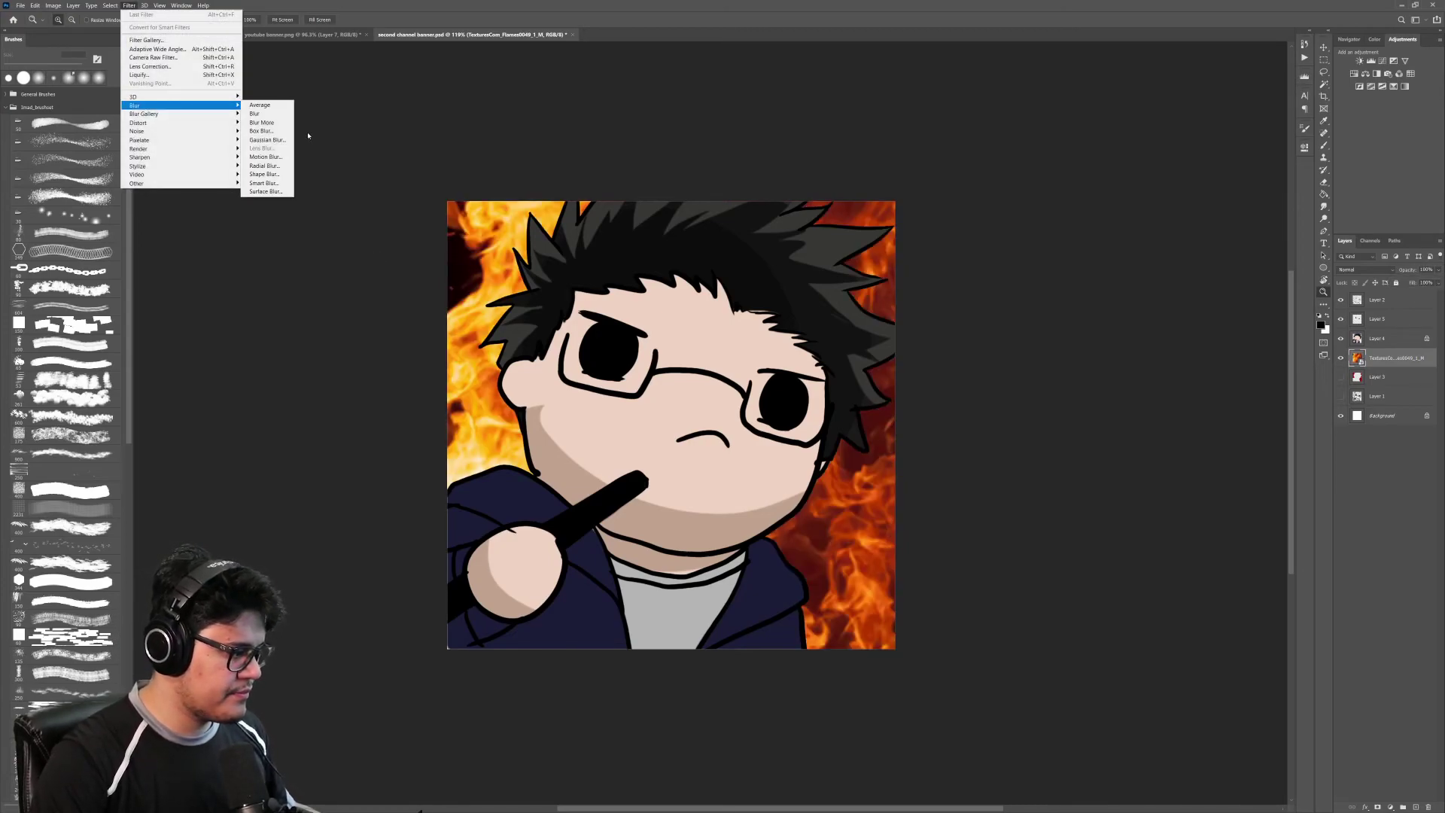
click(284, 141)
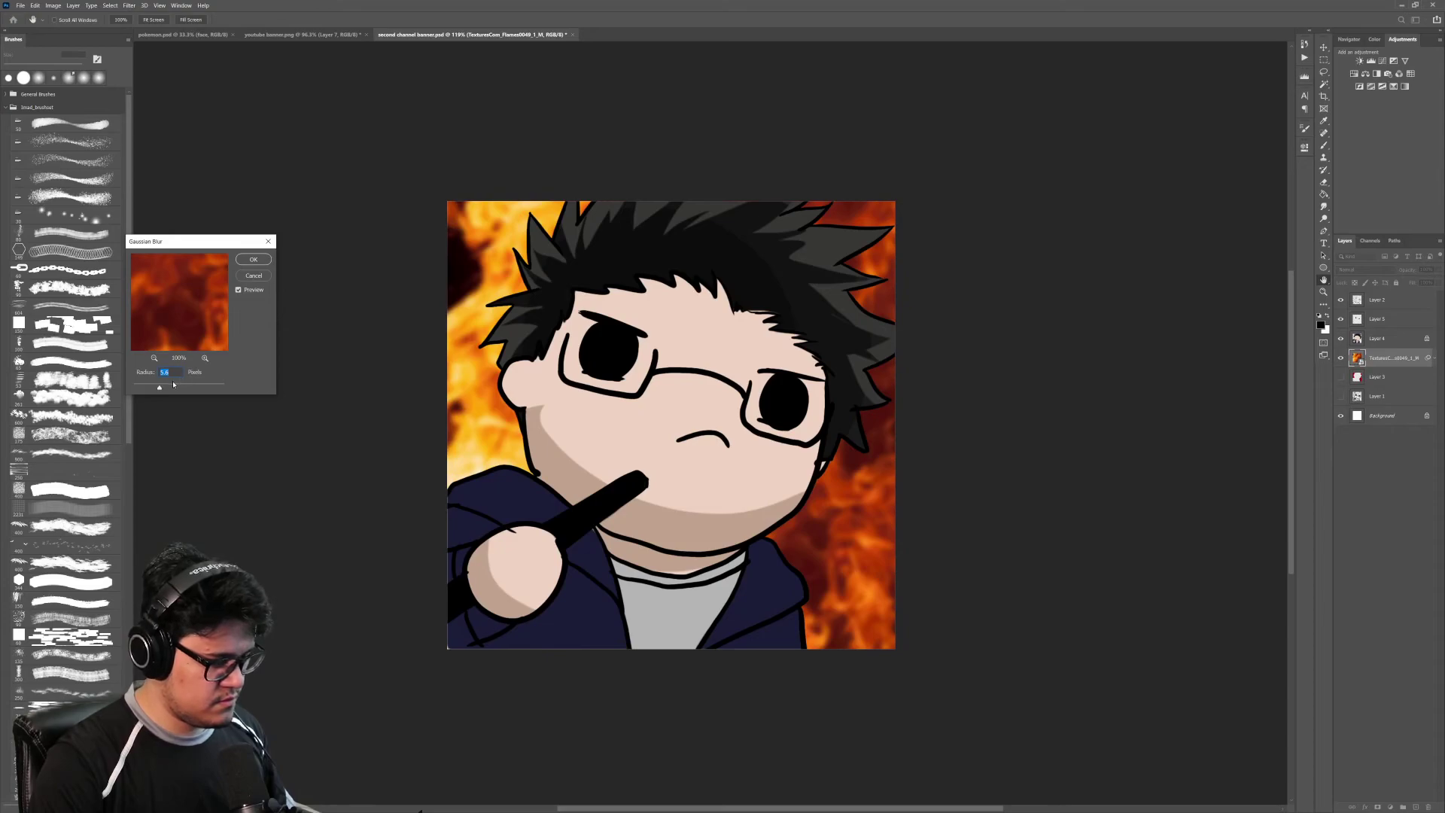
click(188, 386)
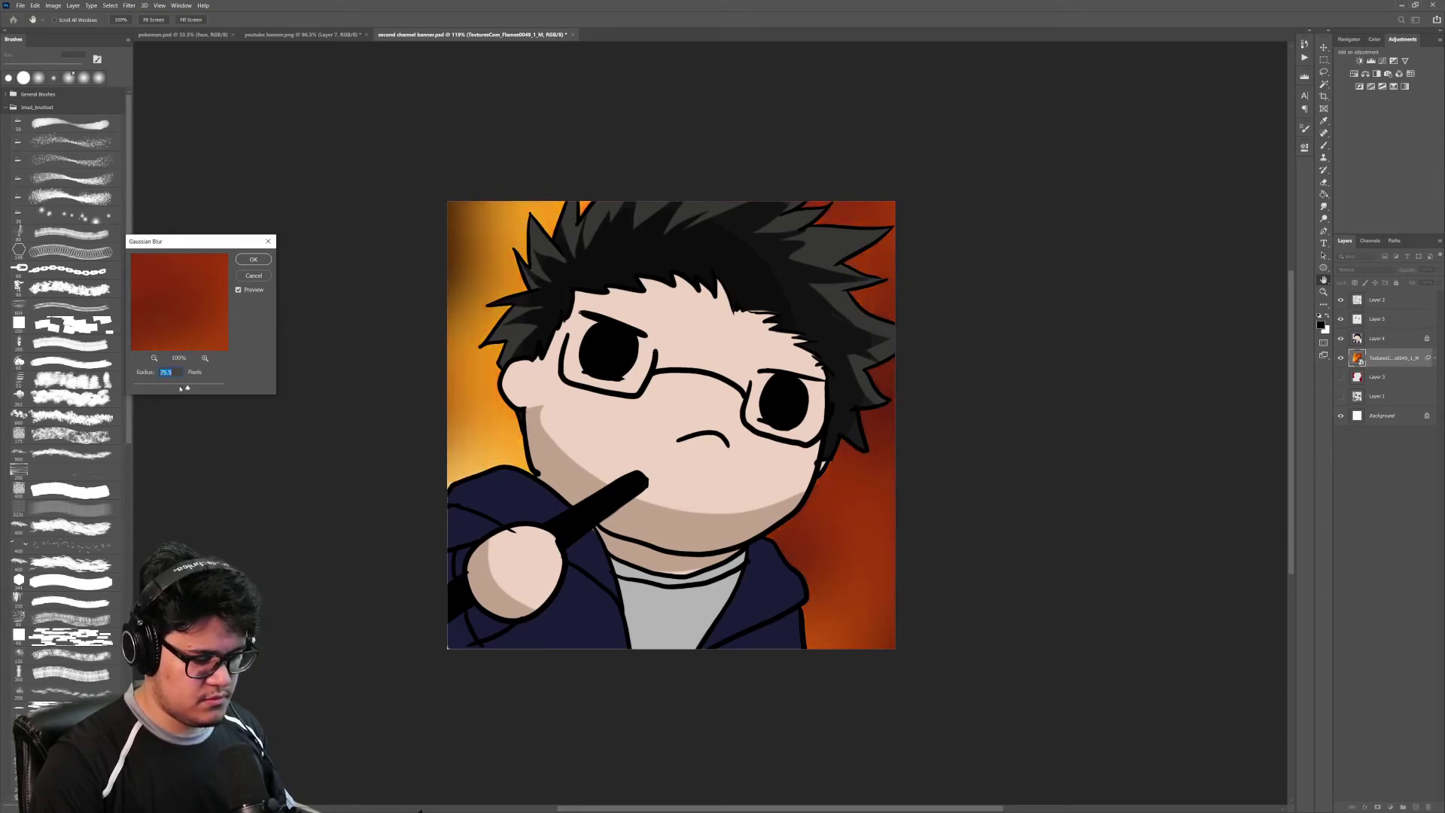
drag(181, 388, 166, 389)
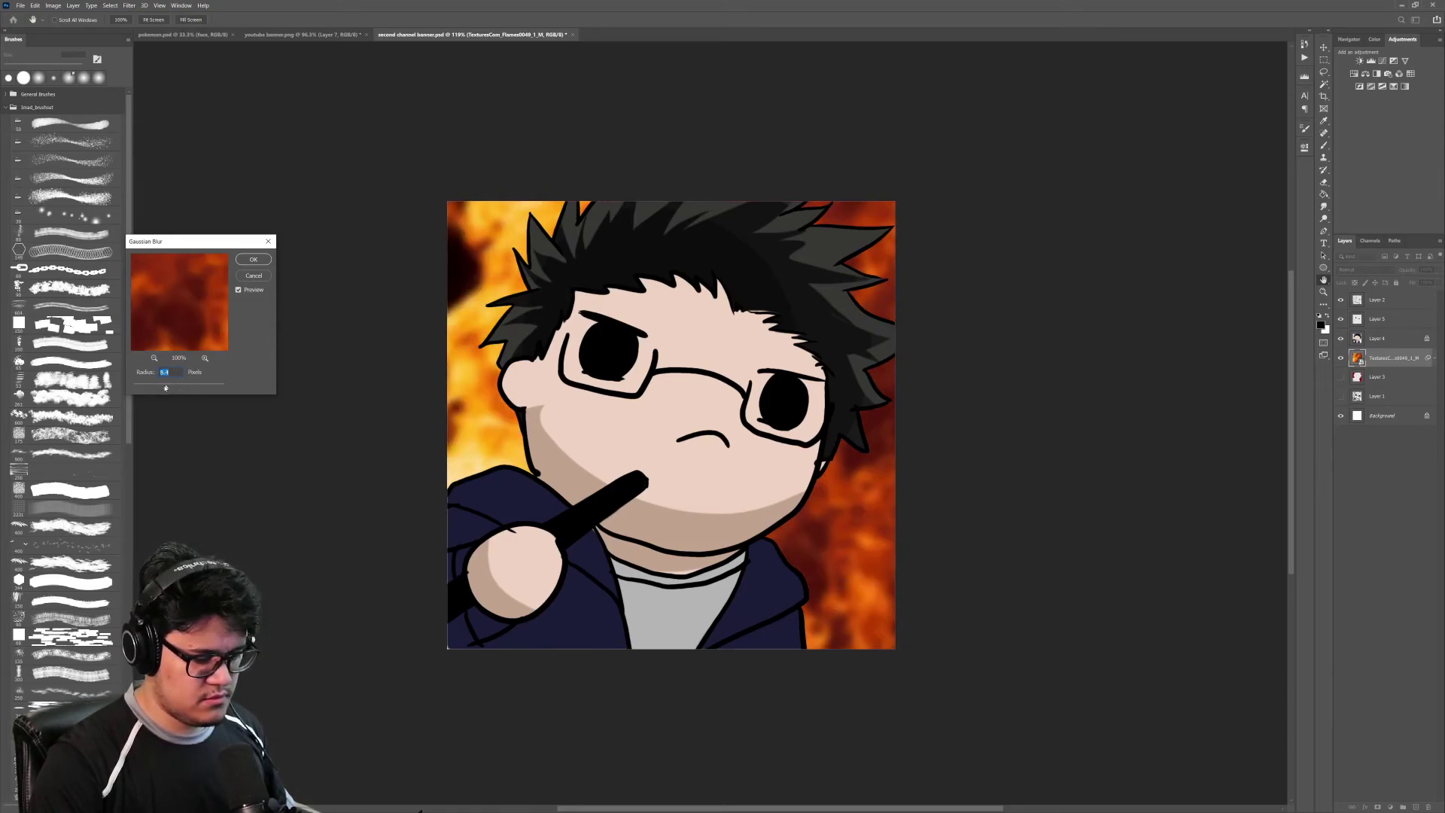
click(252, 259)
Step: Start saving a copy of the artwork as a JPEG and browse to the "# drawings" folder
drag(776, 342, 764, 385)
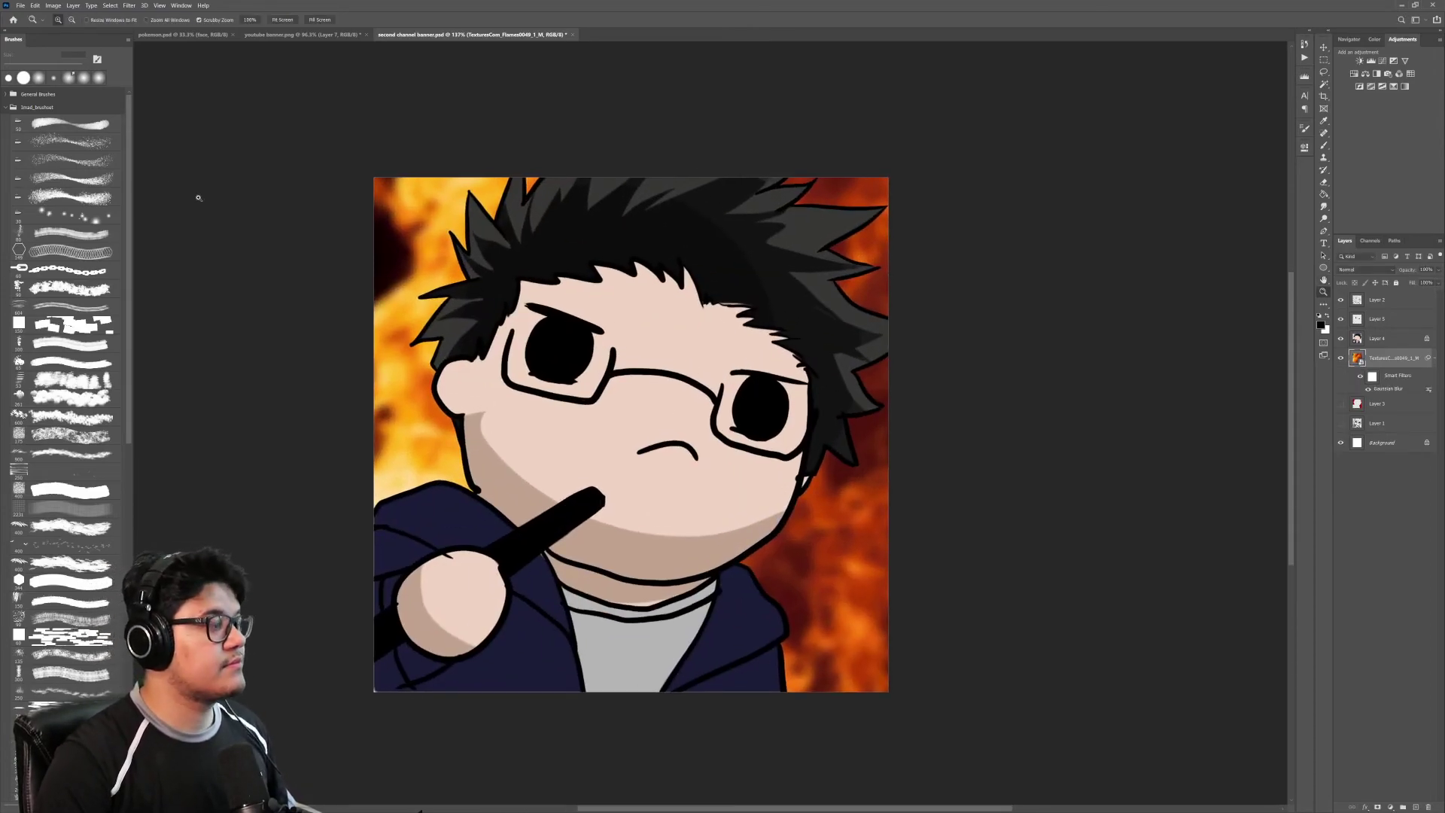
click(22, 6)
click(45, 124)
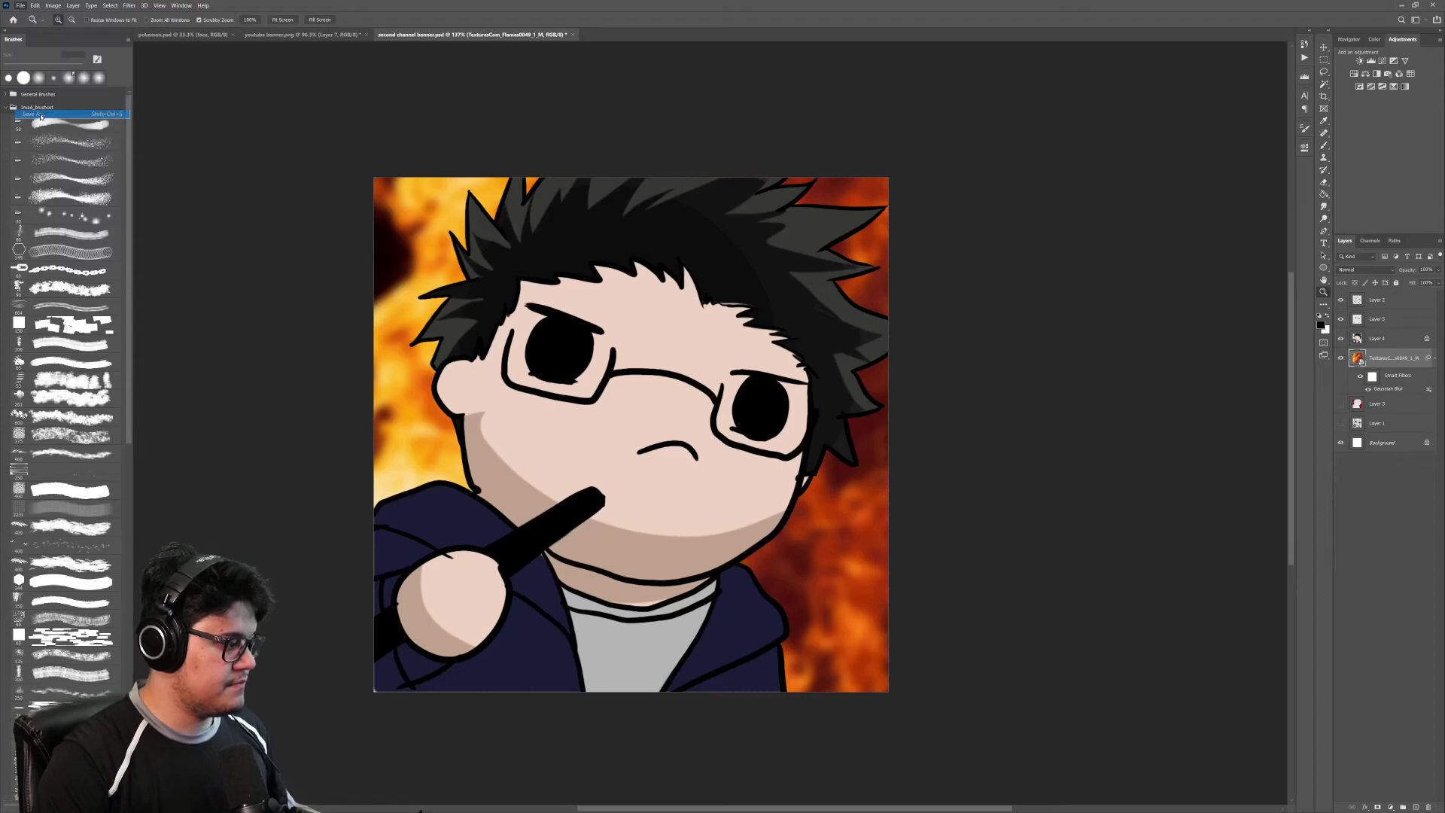
click(117, 300)
click(113, 376)
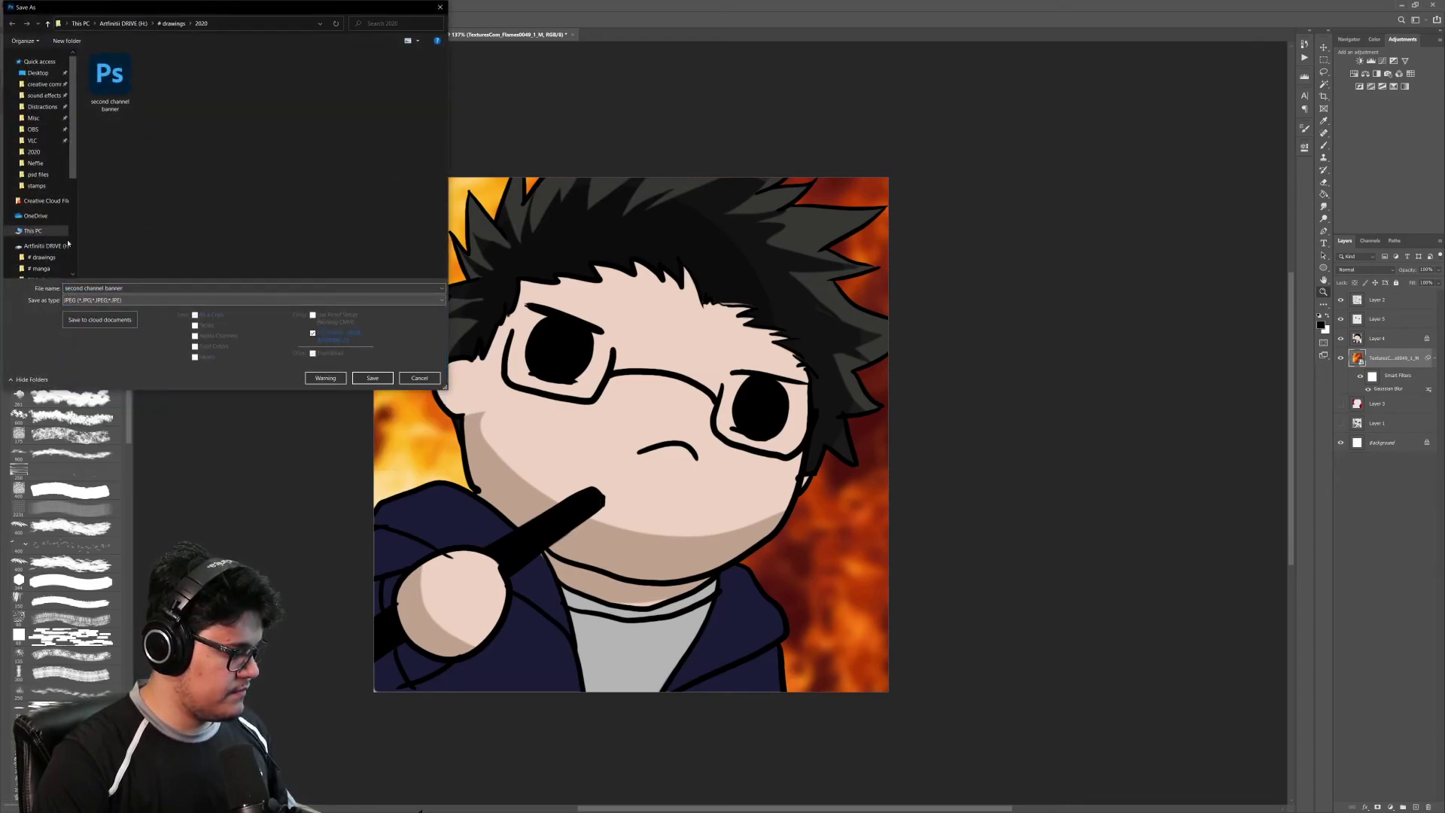
click(45, 246)
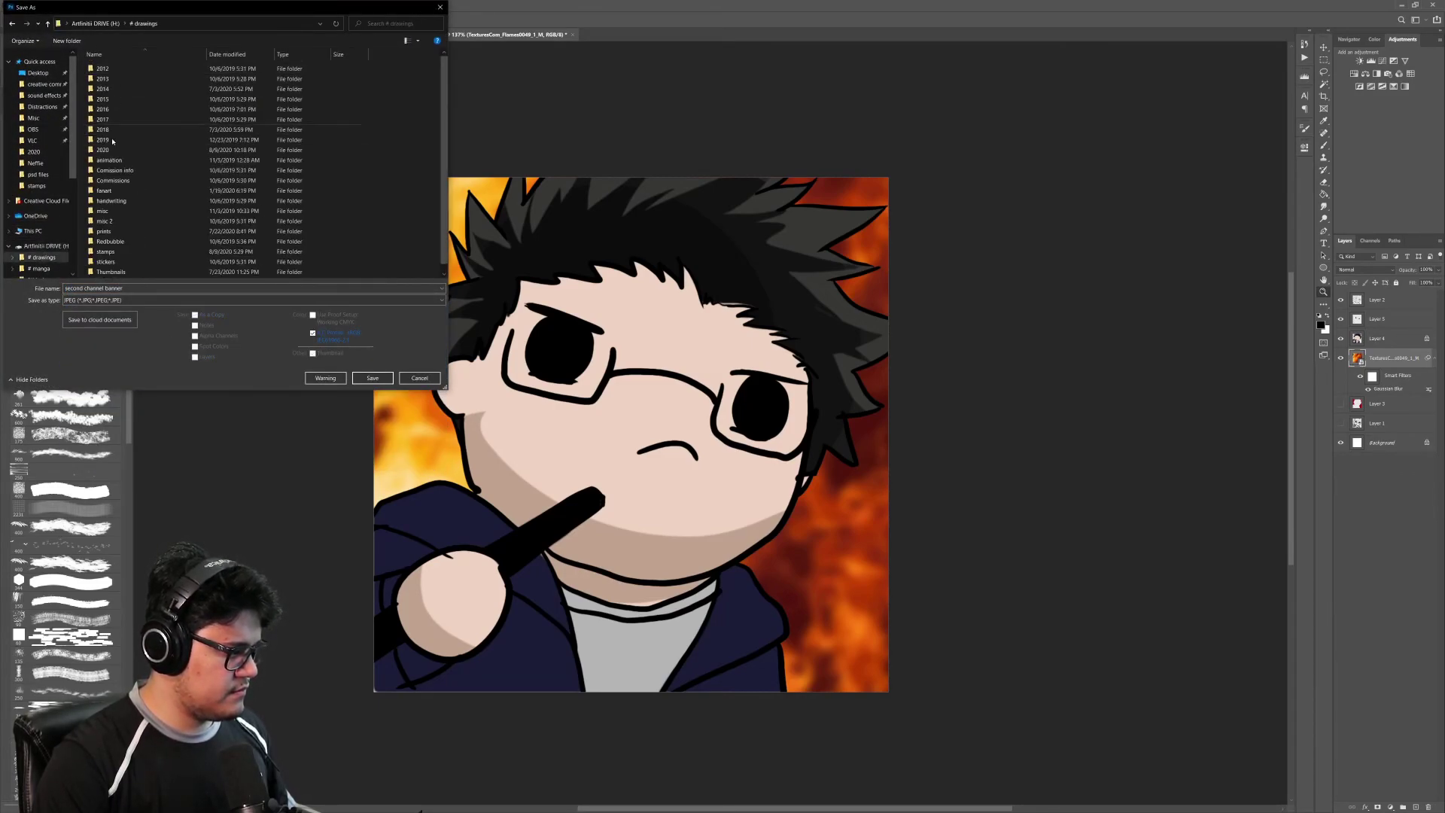
Step: Save the JPEG in the 2020 folder as "profile pic second channel", accepting the default JPEG options
click(167, 287)
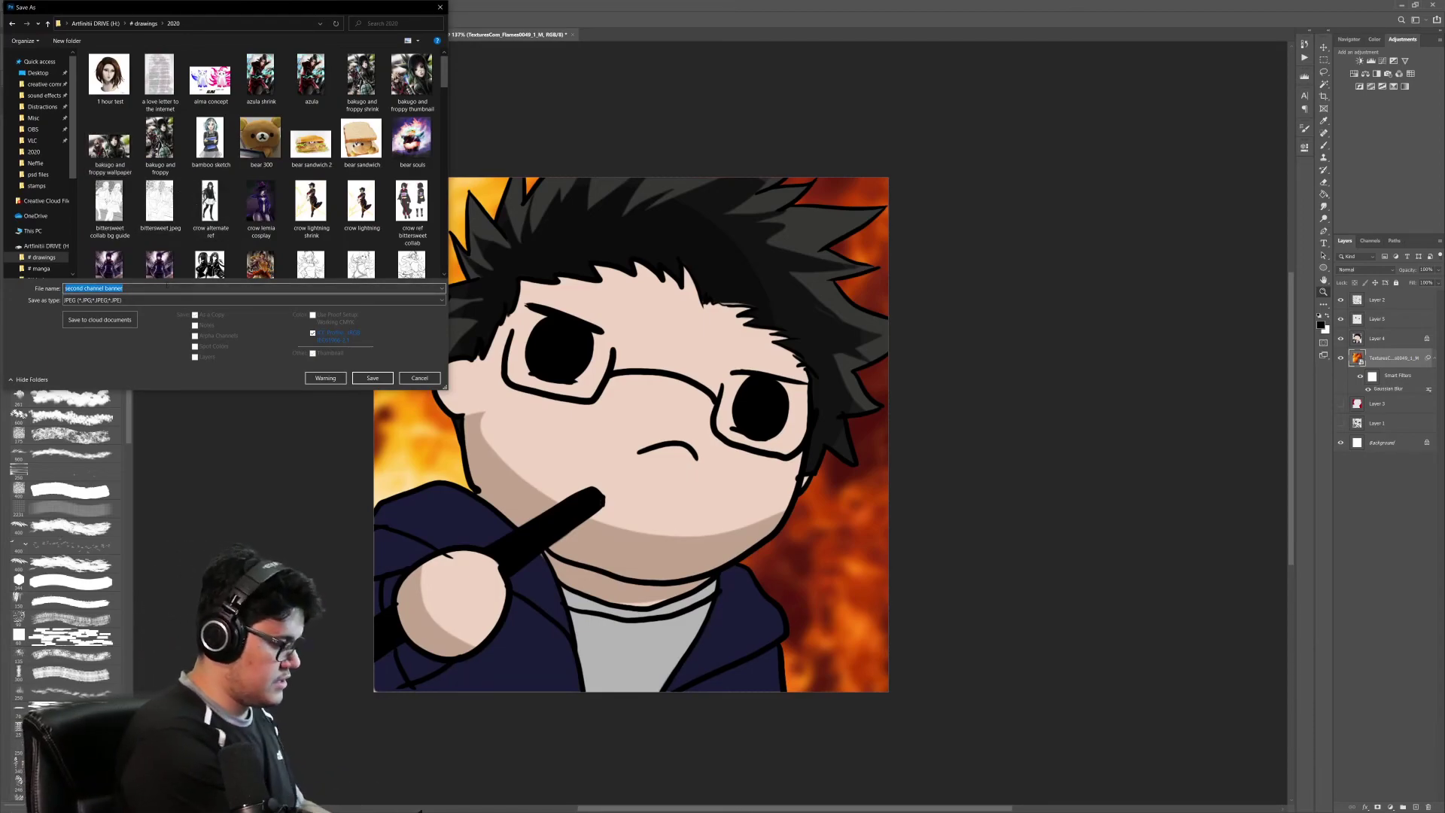
text(pf)
text(ofile pic se)
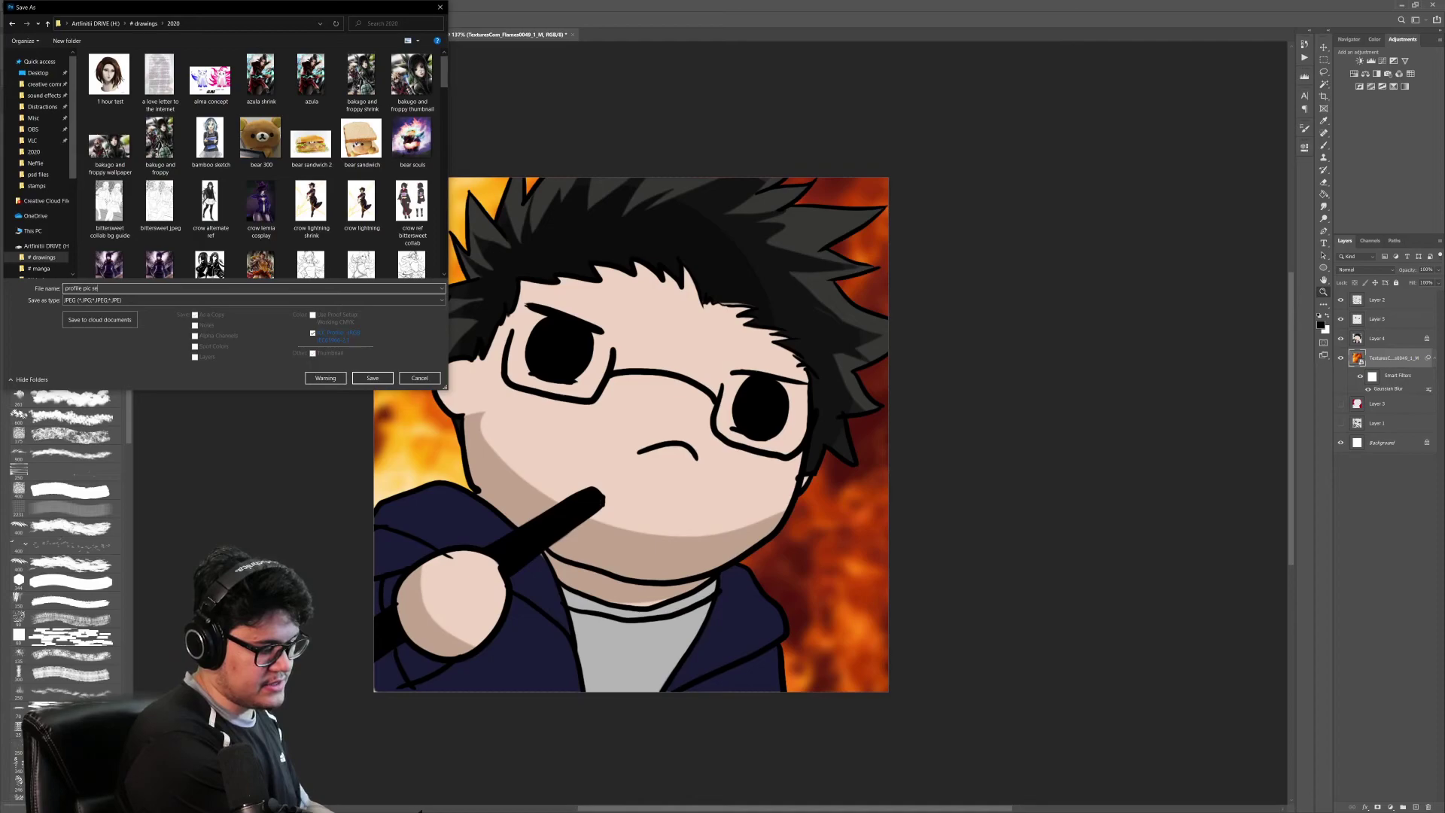
text(cond channel)
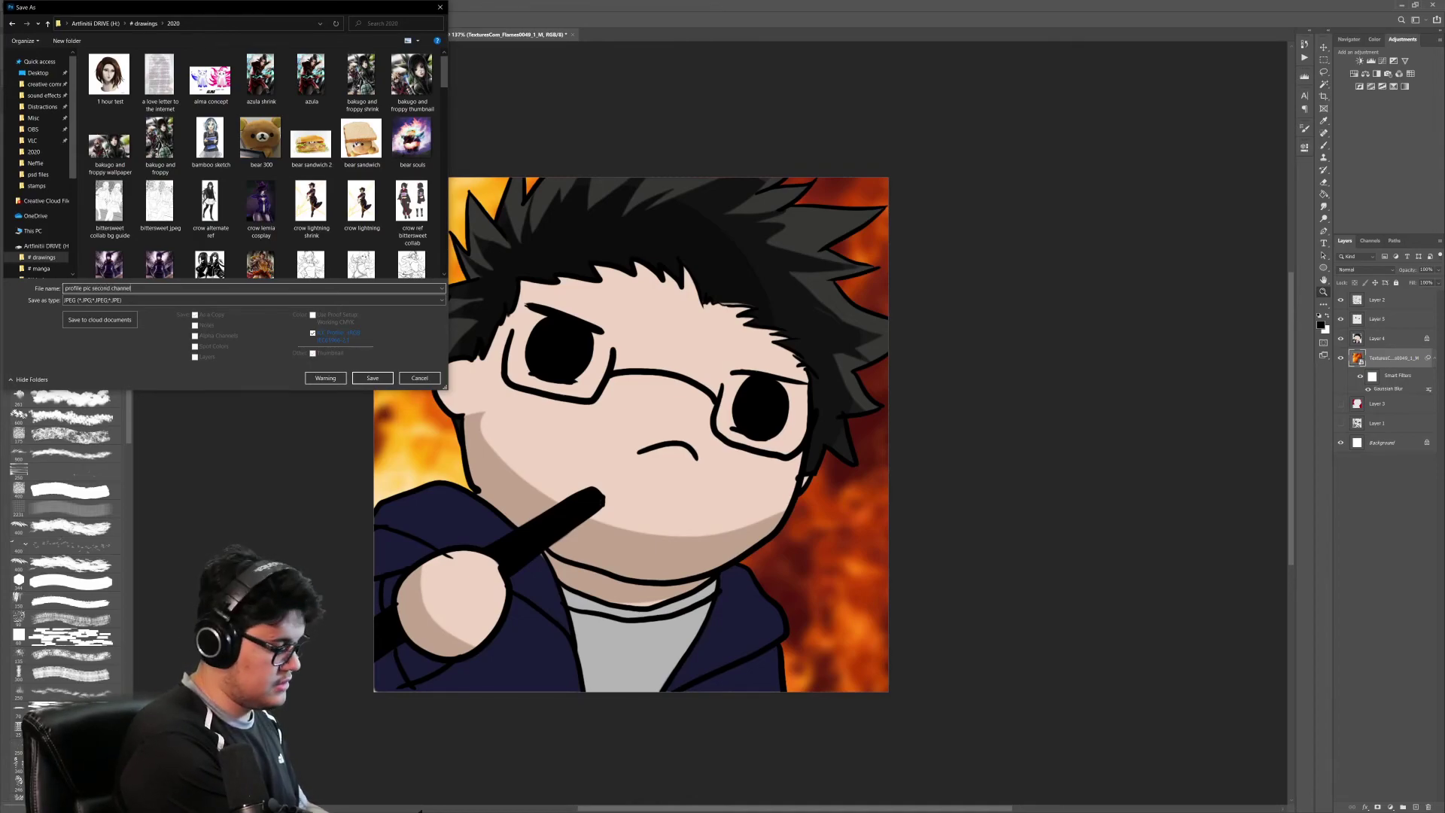
key(Return)
key(Return)
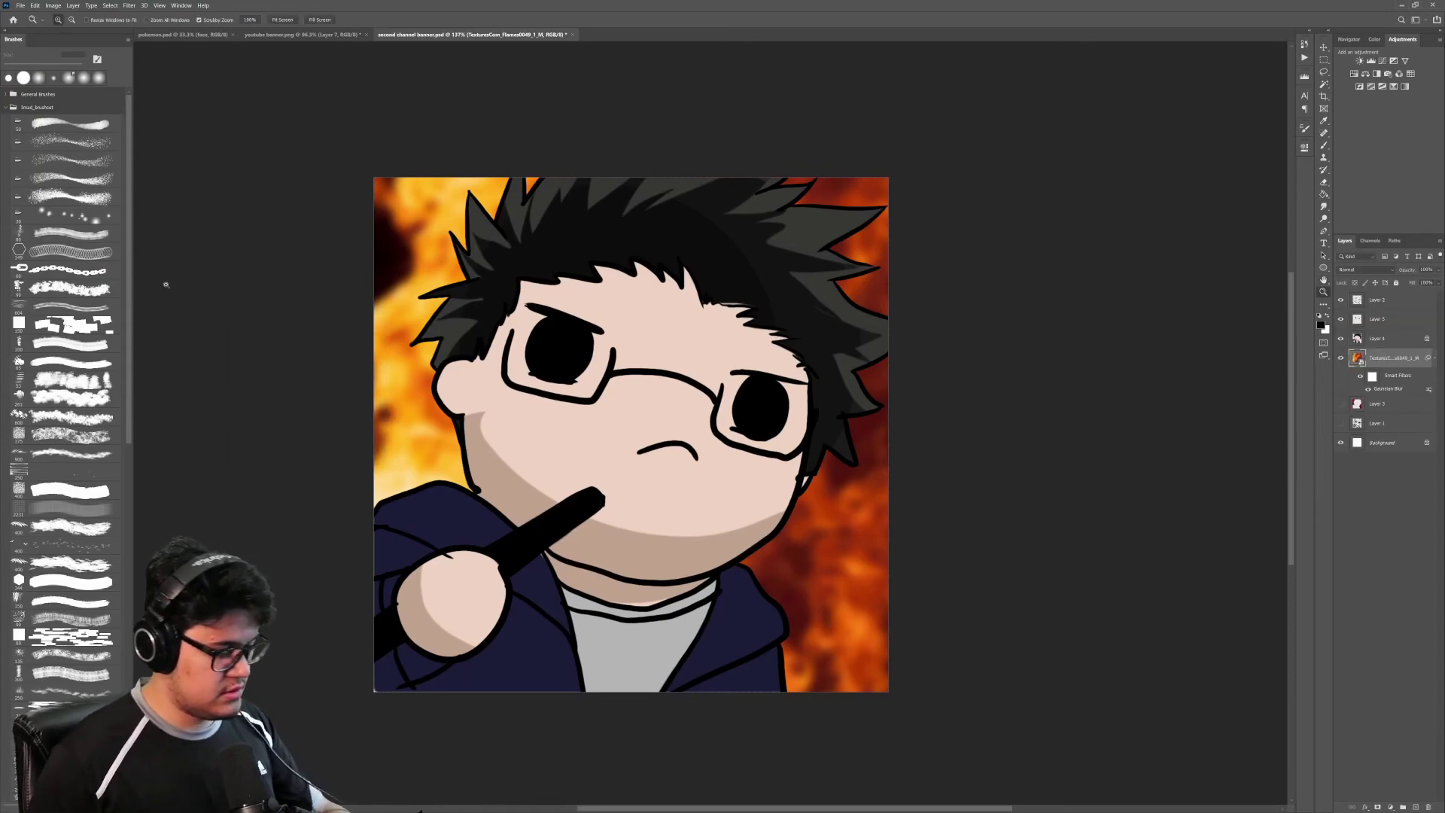
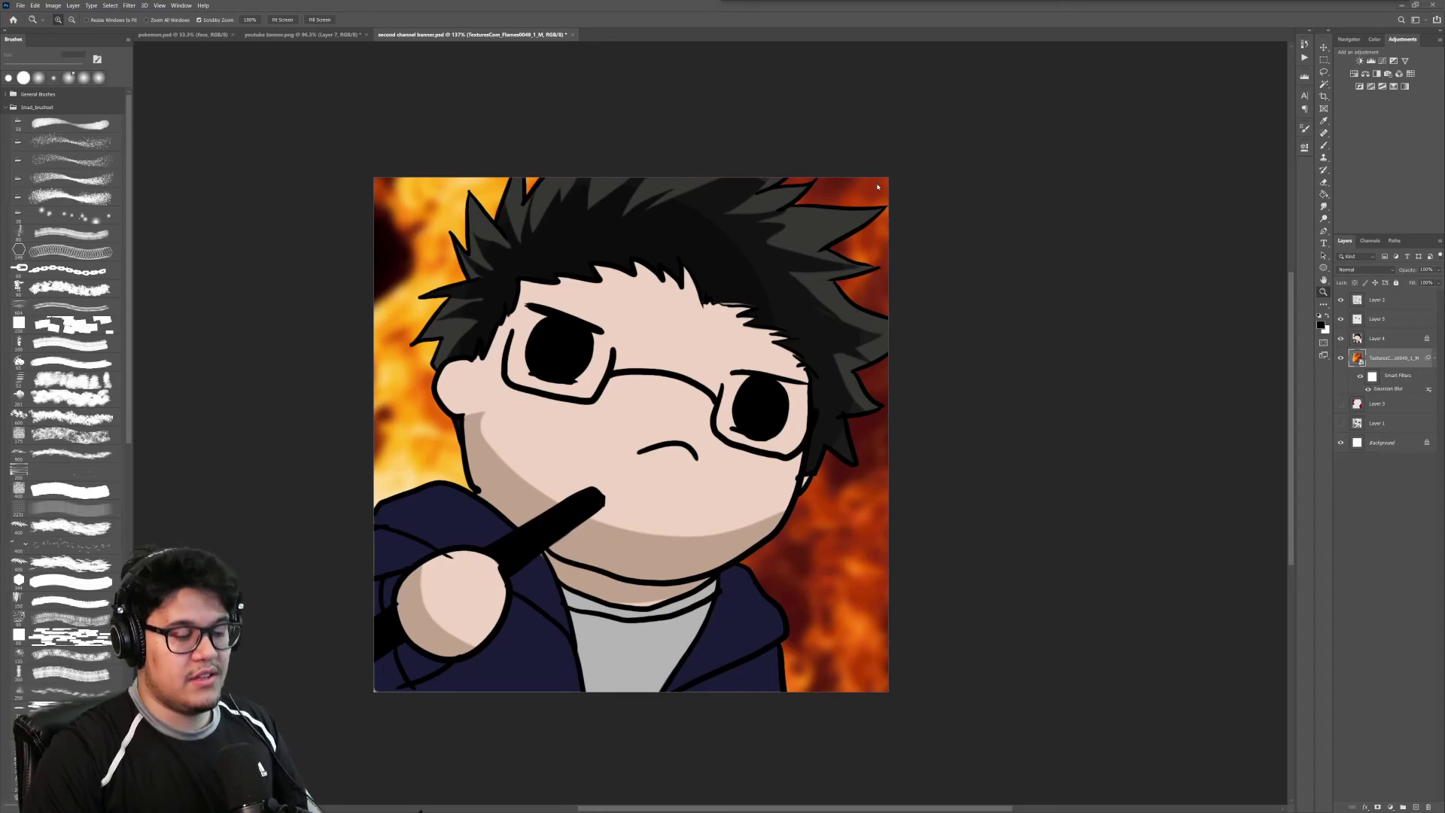
Step: Hide the flames and character color layers, and place the paper texture scaled up to cover the whole canvas
click(1342, 359)
click(1342, 345)
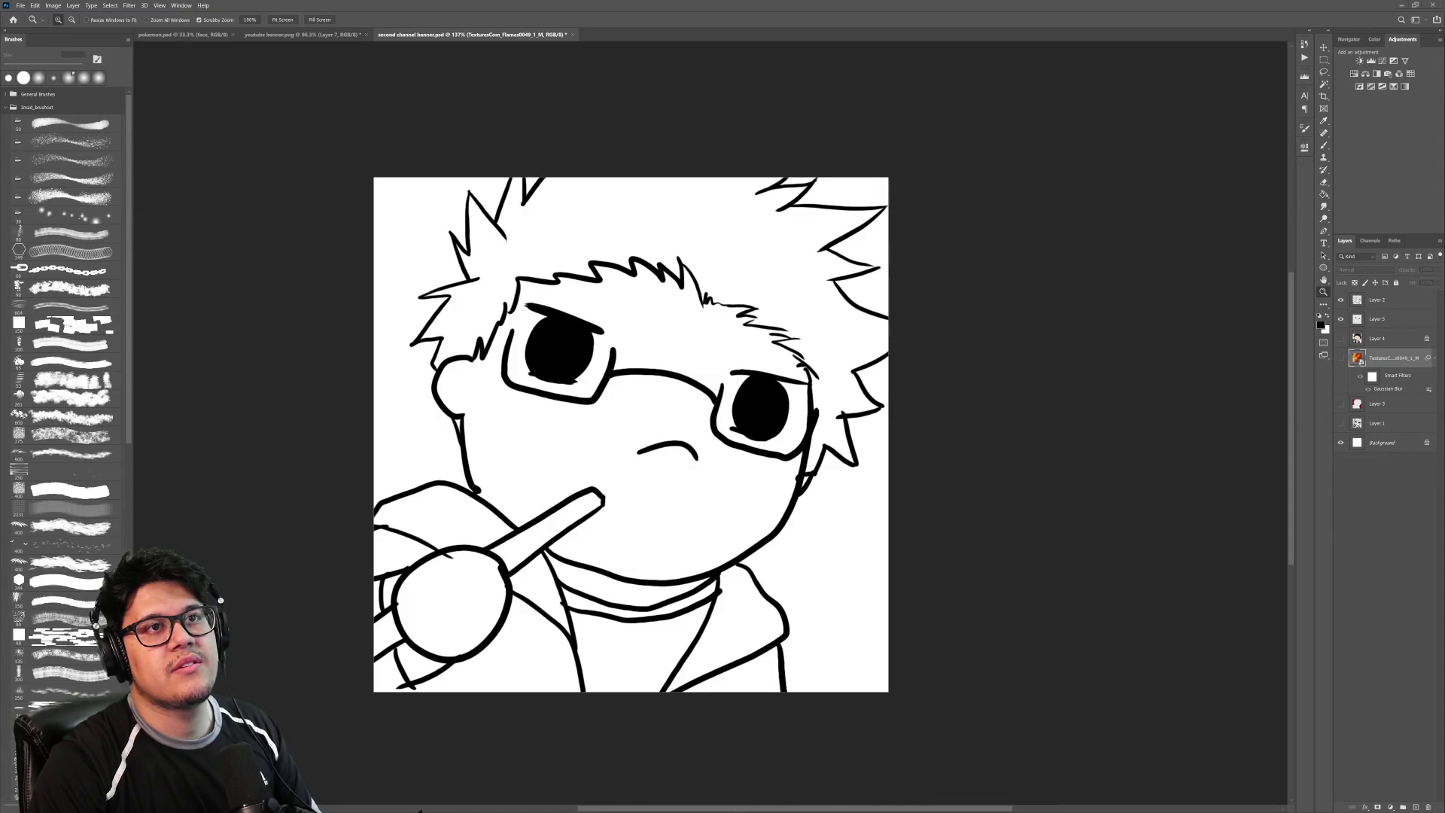
drag(0, 431, 529, 432)
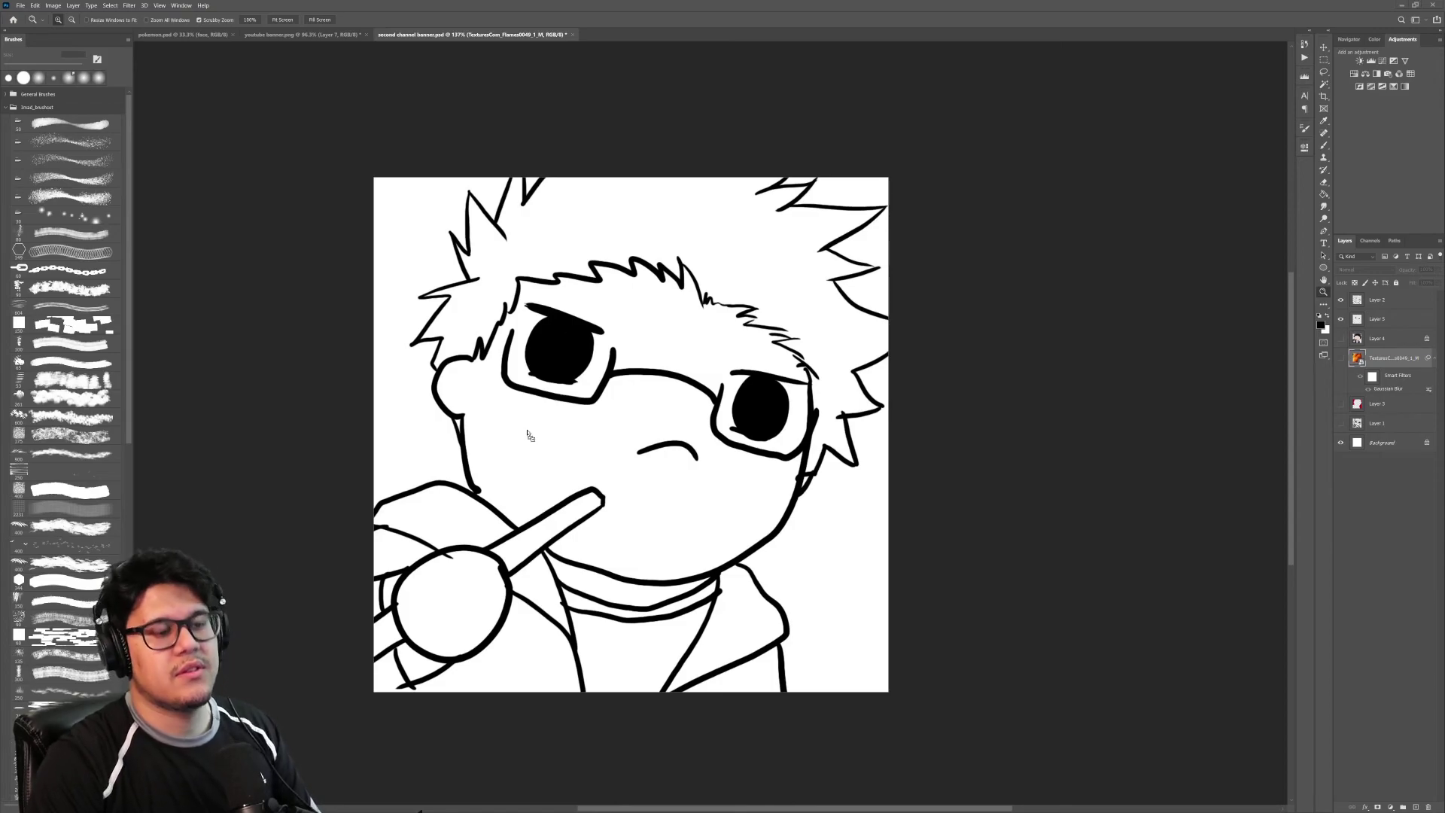
drag(813, 435, 930, 435)
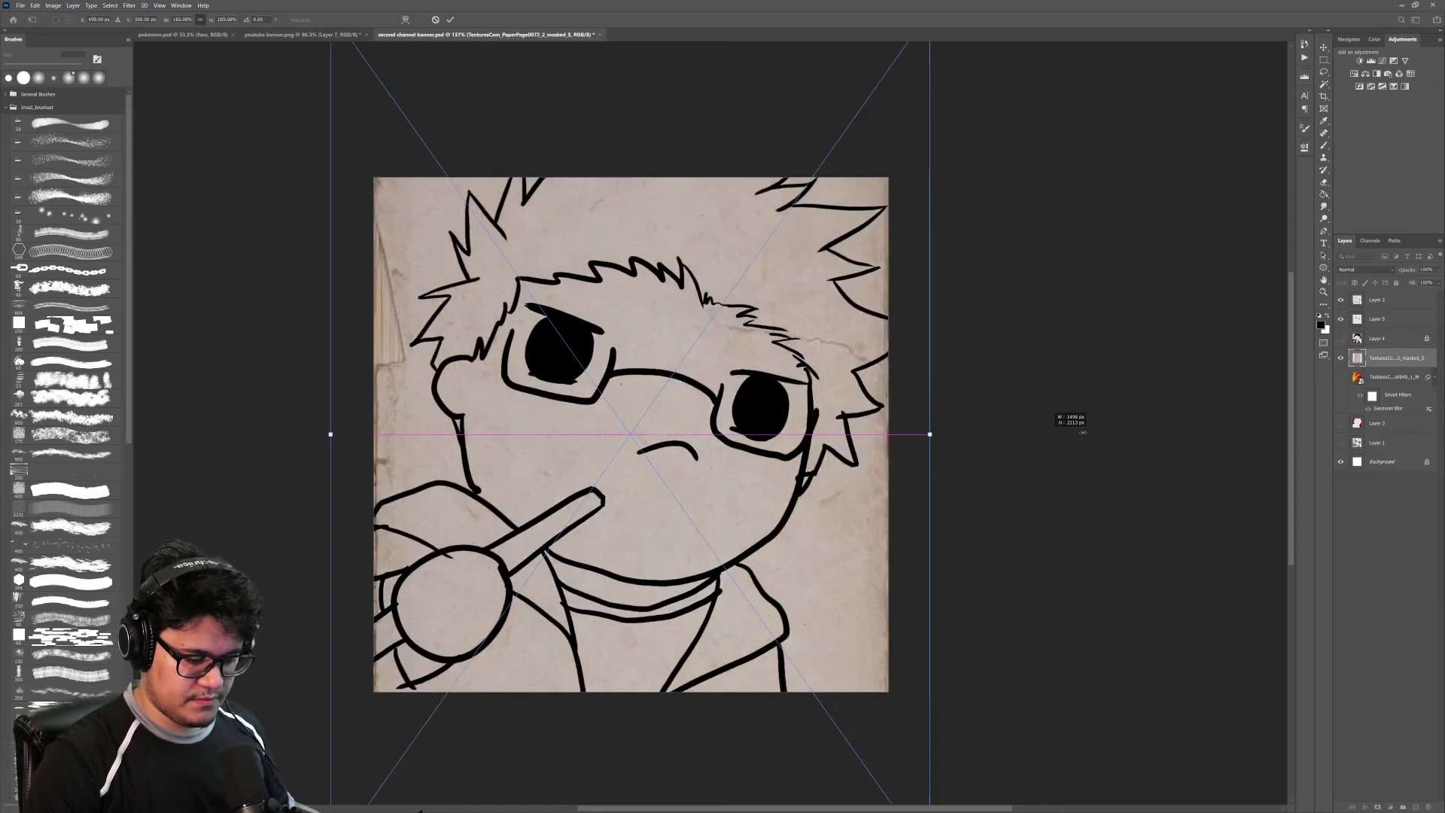
key(Return)
key(z)
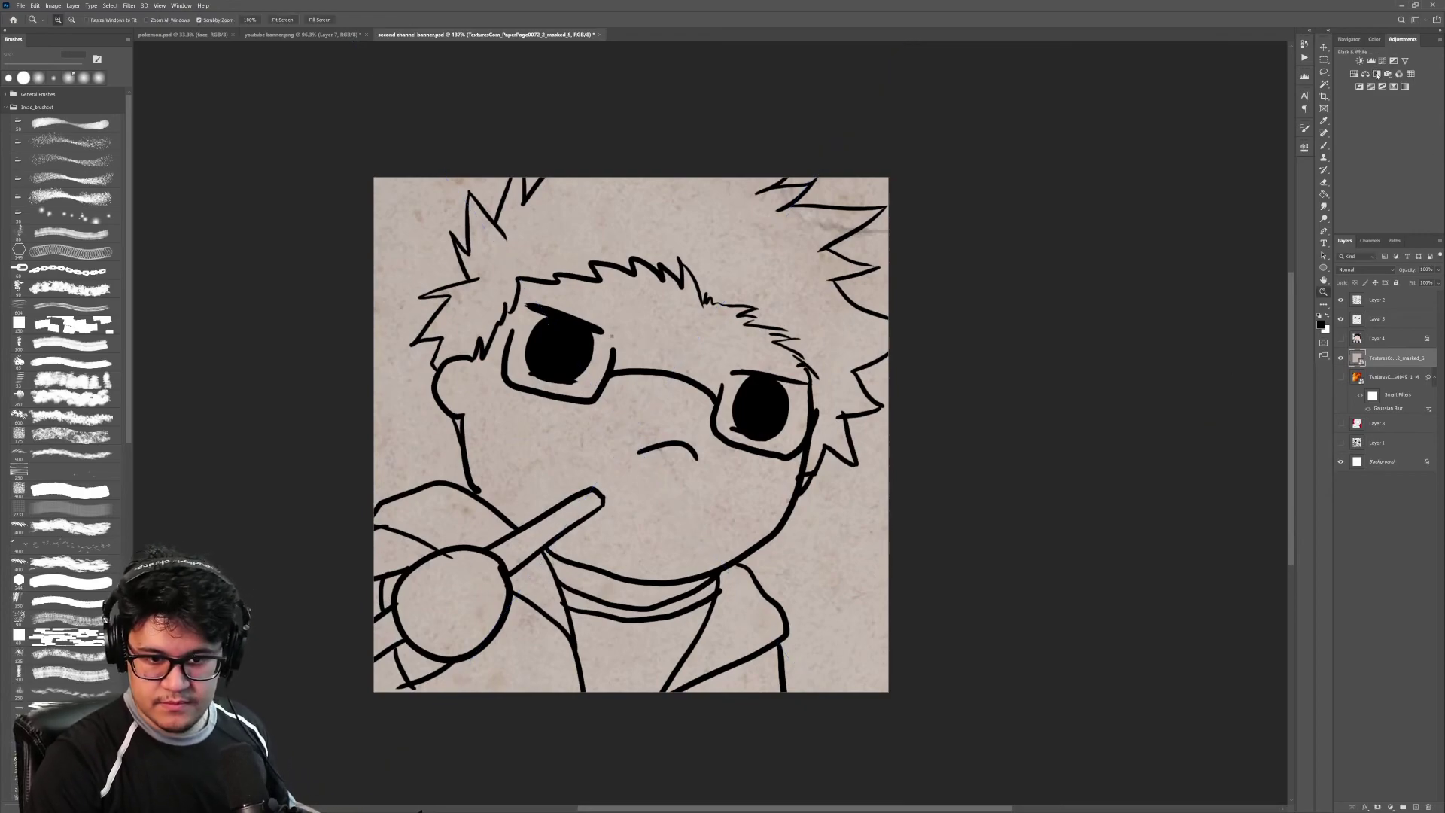
Step: Desaturate the paper texture with a Black & White adjustment and merge both into a single layer
click(1377, 73)
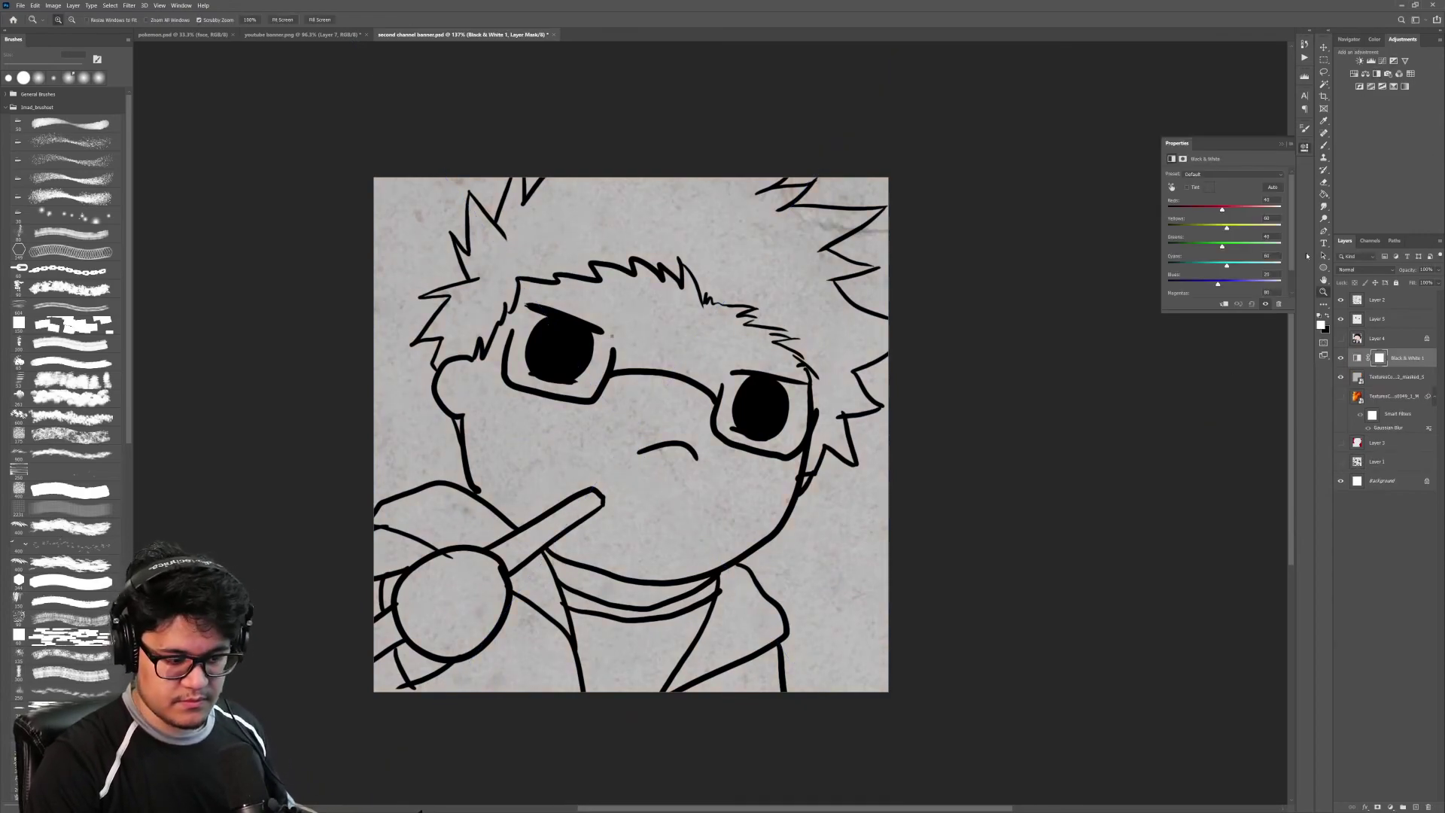
shift+click(1412, 379)
key(ctrl+e)
Step: Brighten the gray paper to a light tone with a Curves adjustment and show the character's color layer again
click(1381, 61)
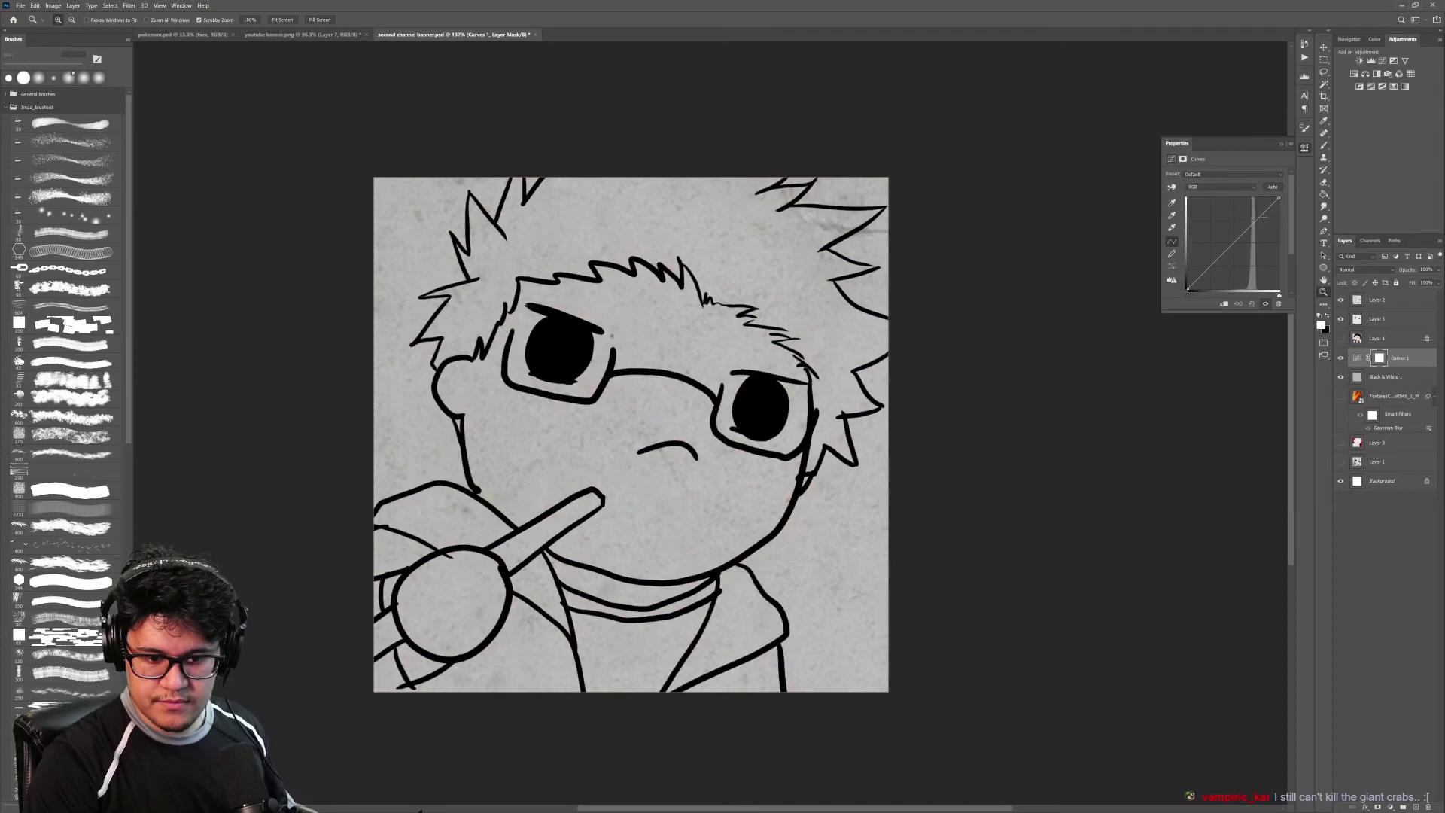
drag(1264, 215, 1198, 257)
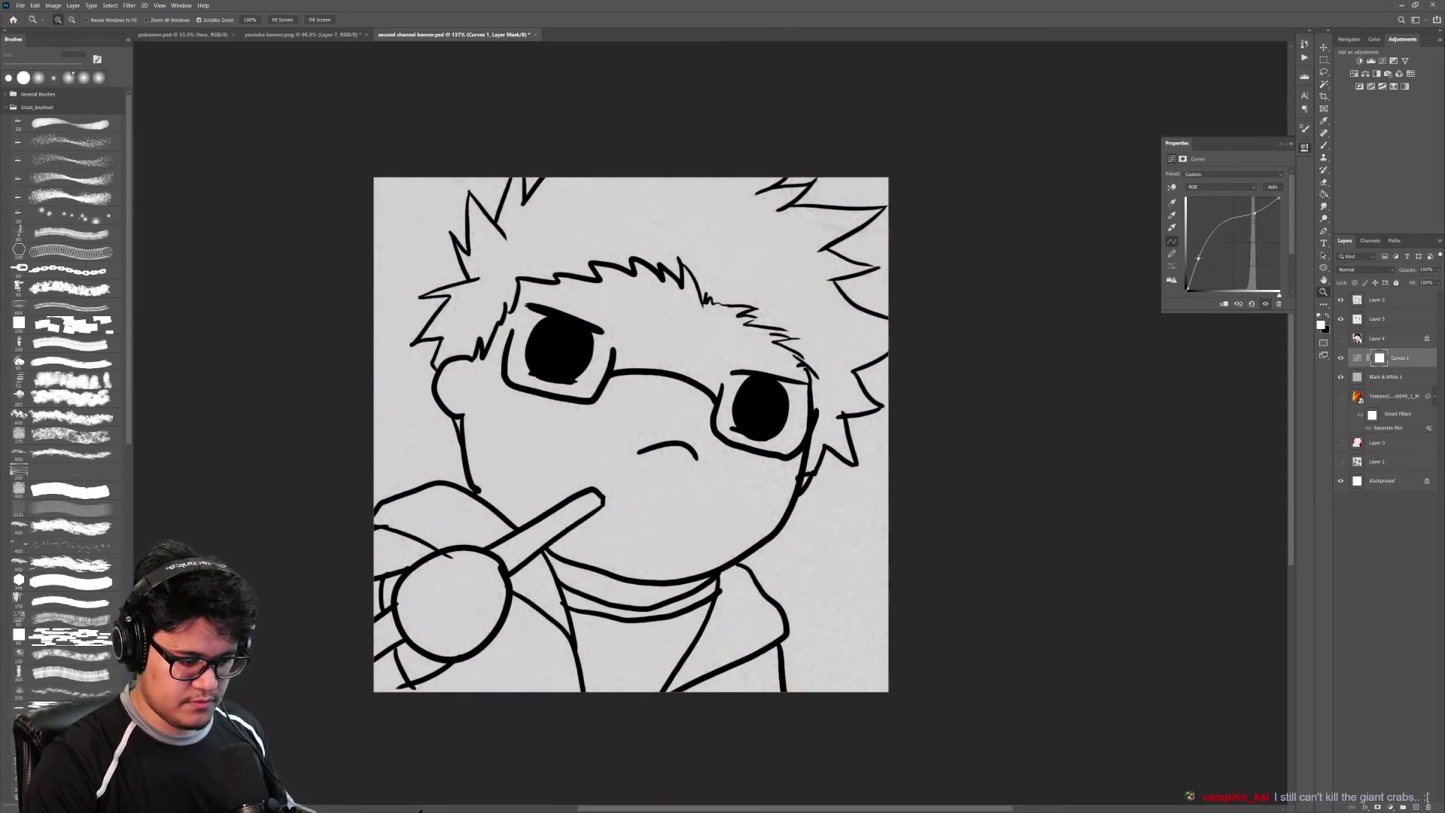
click(1340, 338)
click(1381, 338)
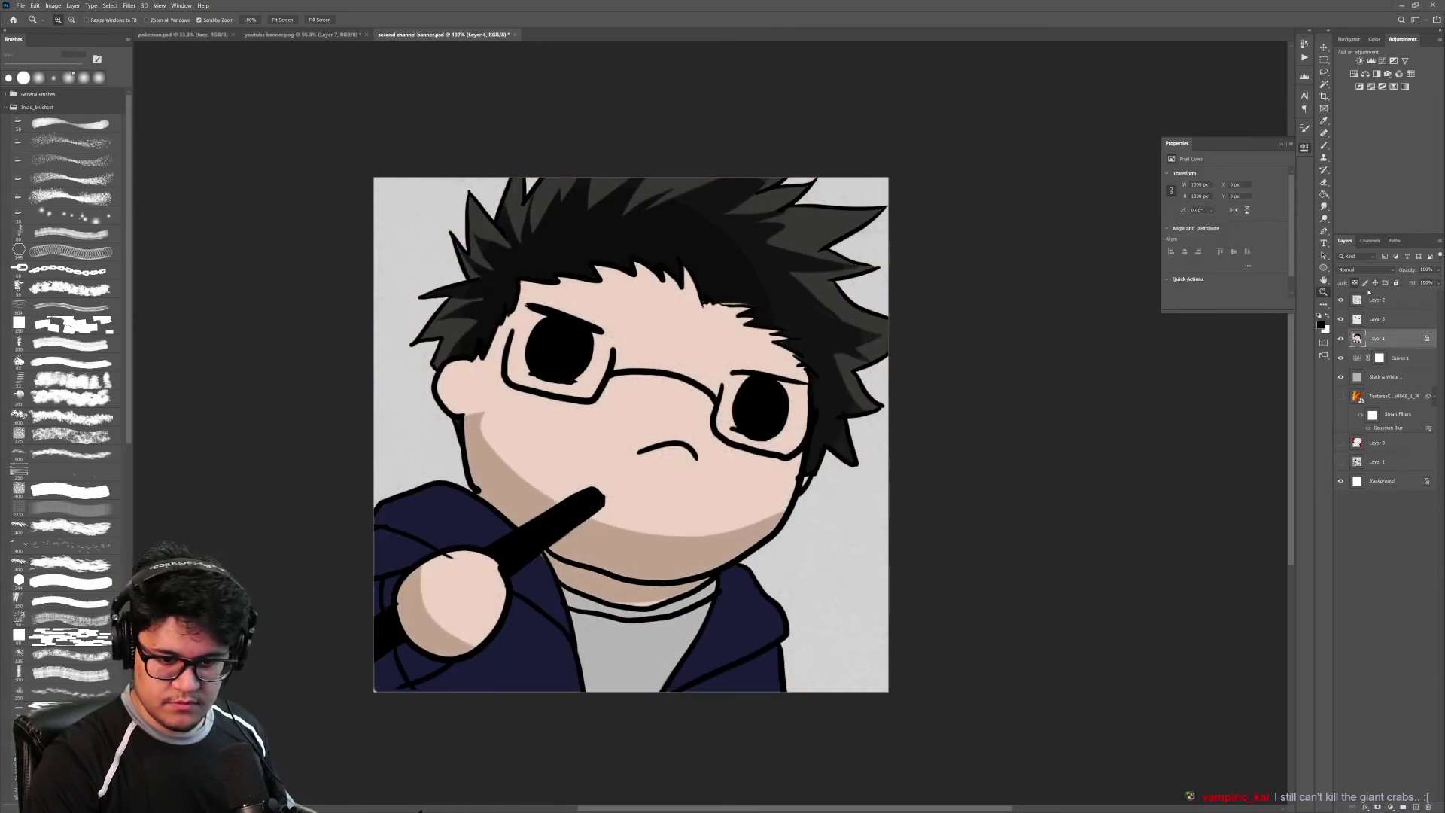
Step: Try blending the character's color layer with the paper in Multiply mode at several reduced opacities
click(1364, 269)
click(1354, 305)
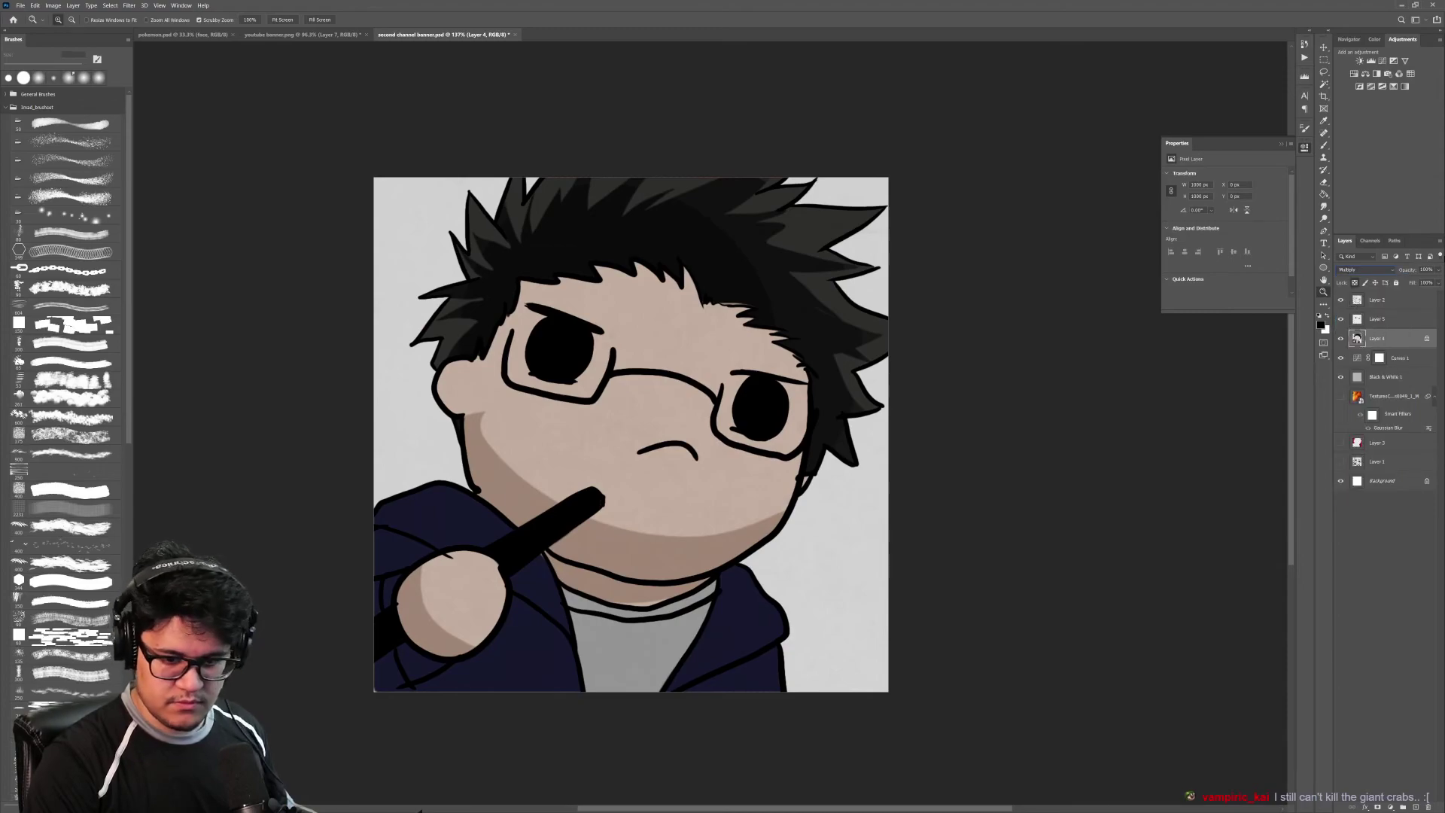
click(1436, 269)
click(1403, 280)
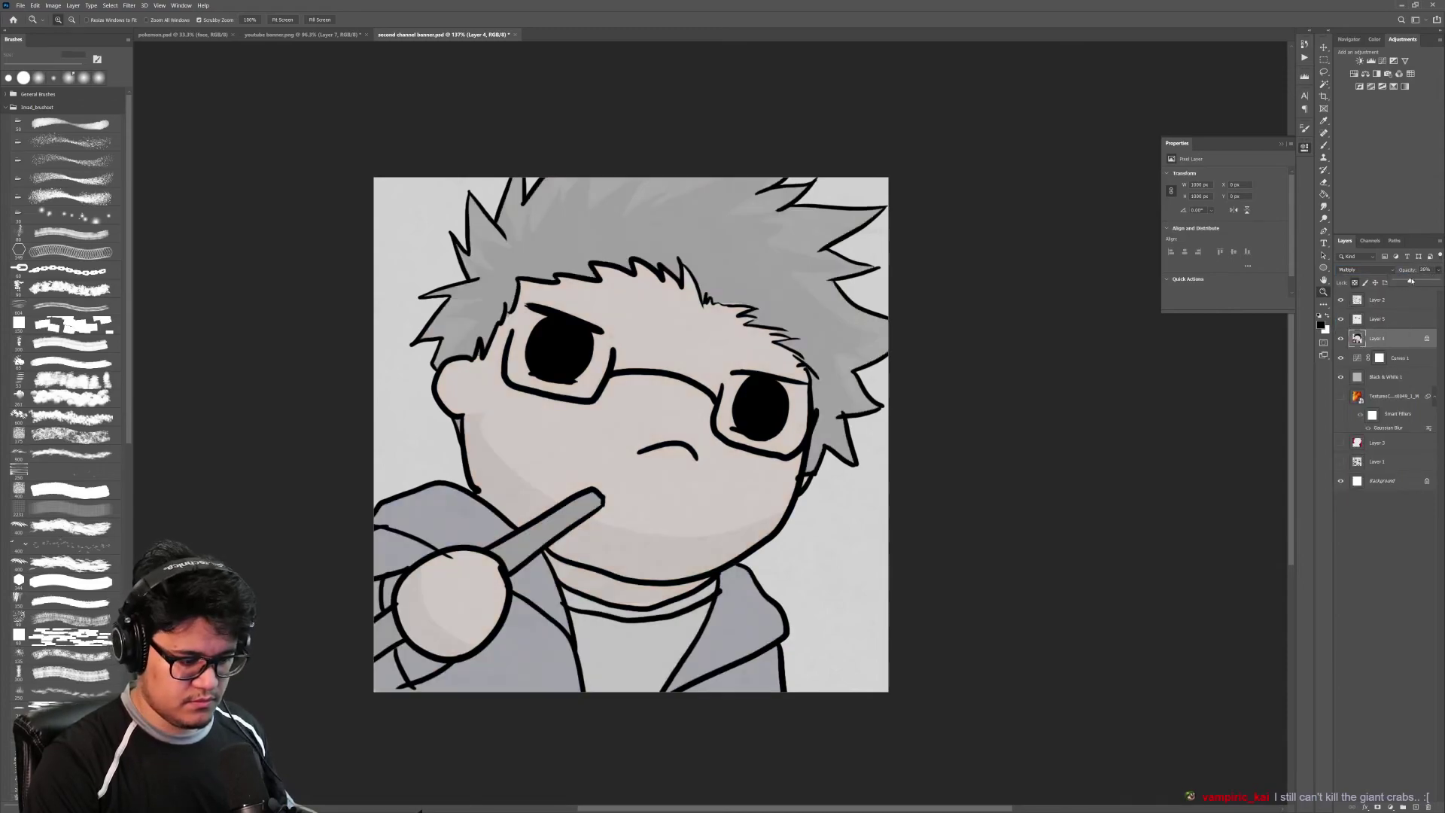
click(1418, 280)
click(1438, 280)
click(1431, 280)
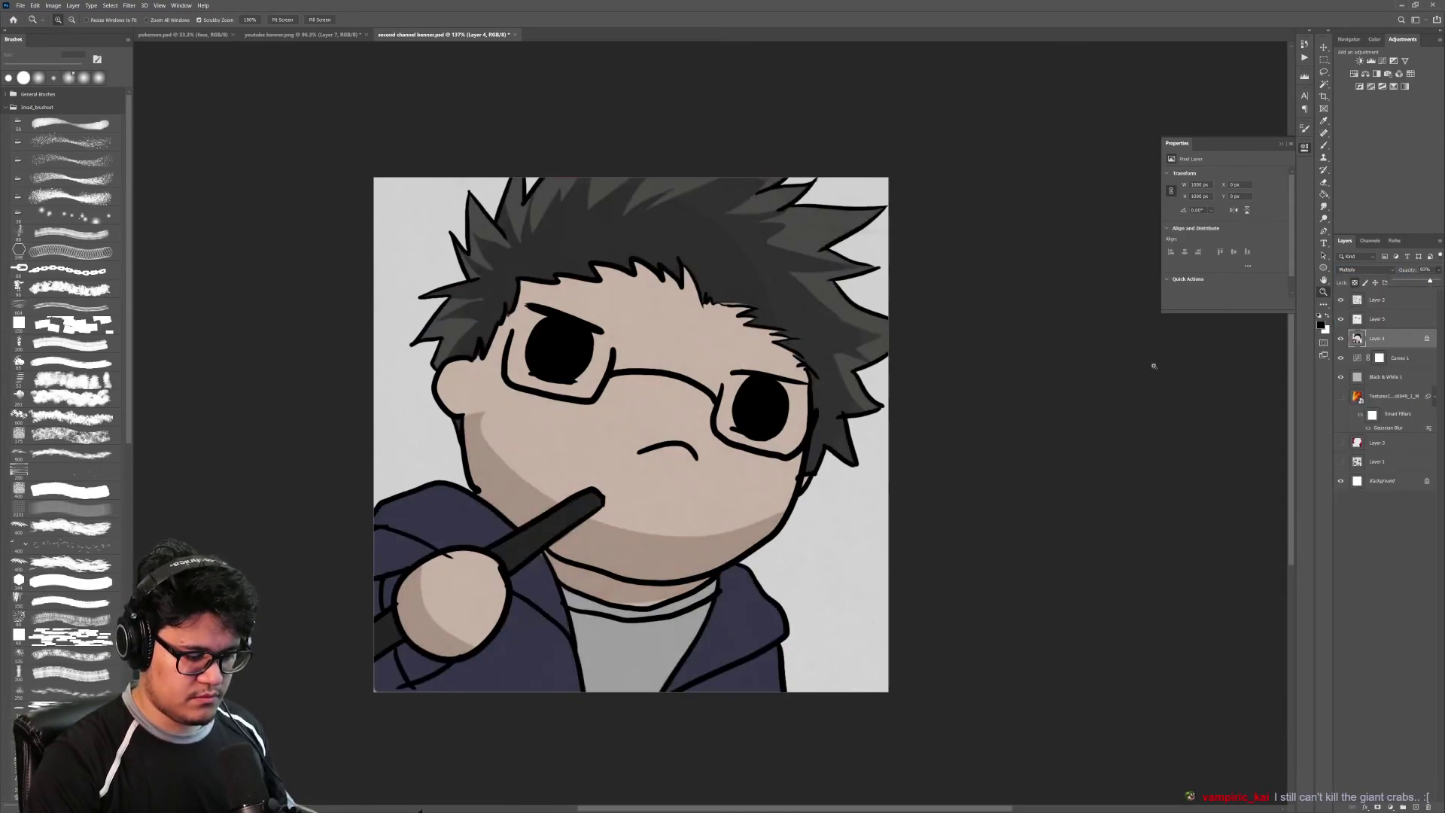
mouse_move(785, 405)
mouse_down()
mouse_move(730, 414)
mouse_move(787, 420)
mouse_up()
drag(786, 420, 655, 458)
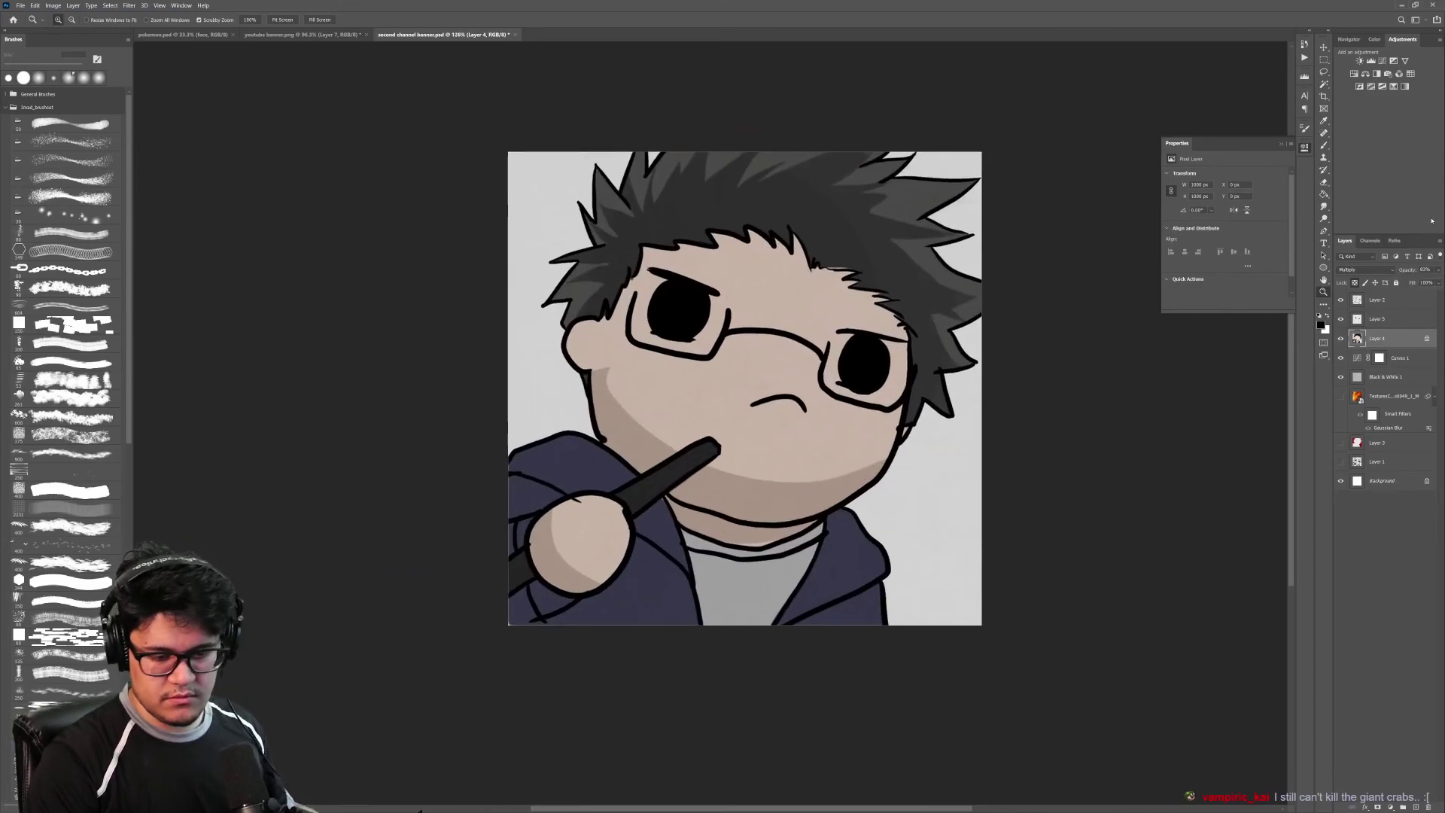
Step: Restore the color layer to 100% opacity and Normal blending, comparing the paper with and without the Curves adjustment
click(1438, 270)
click(1438, 281)
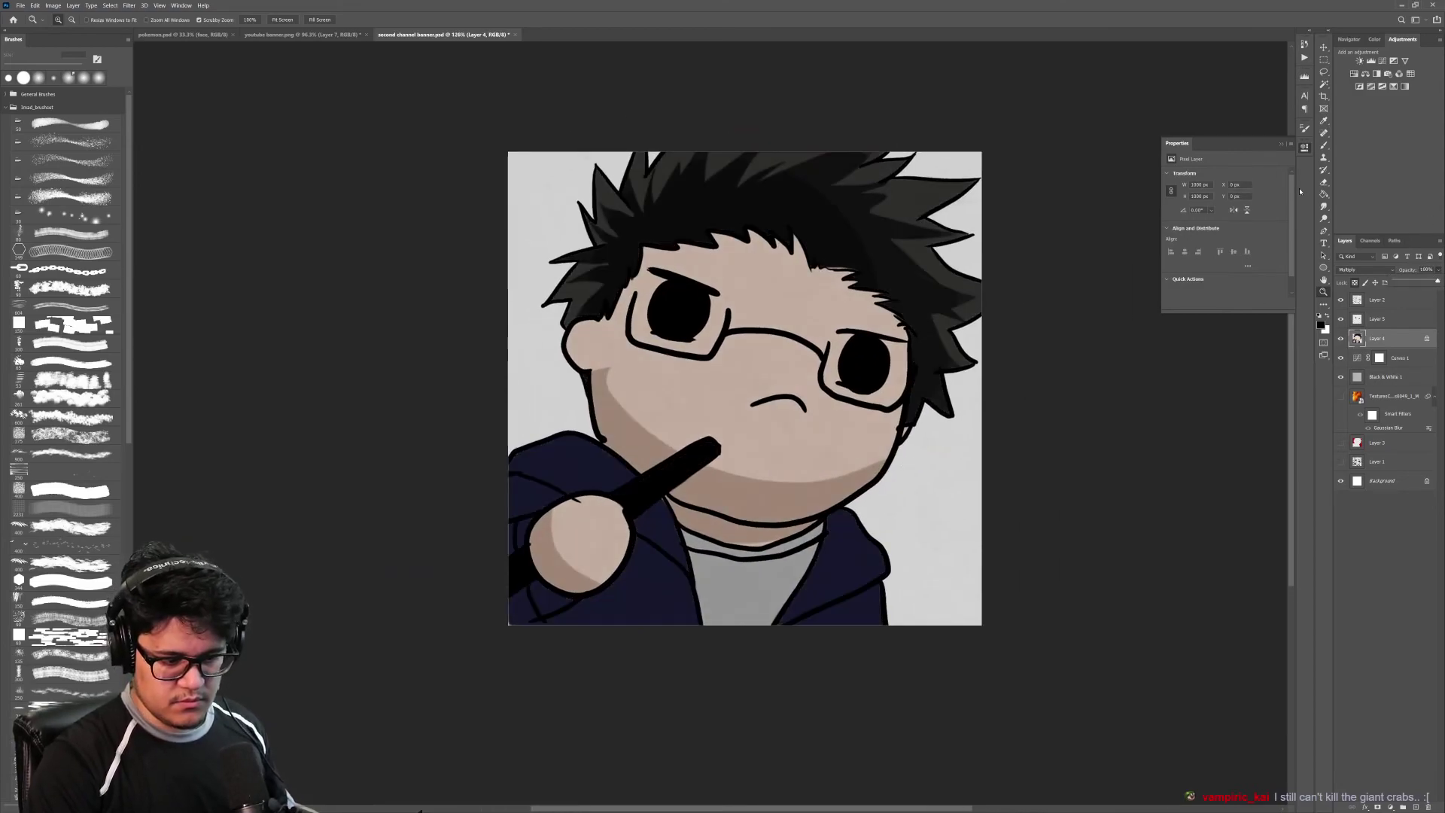
drag(804, 346, 863, 327)
click(1340, 359)
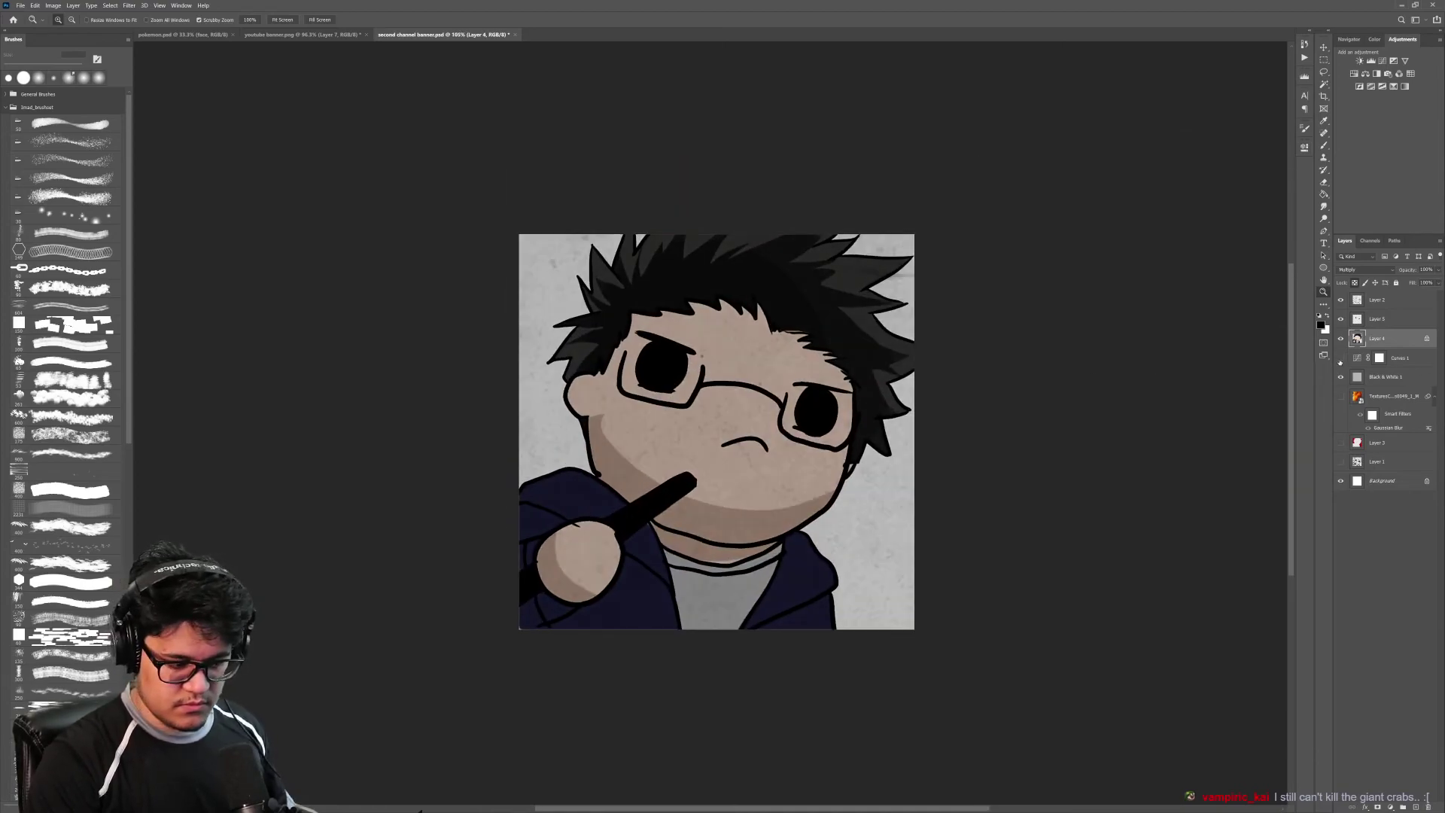
click(1340, 359)
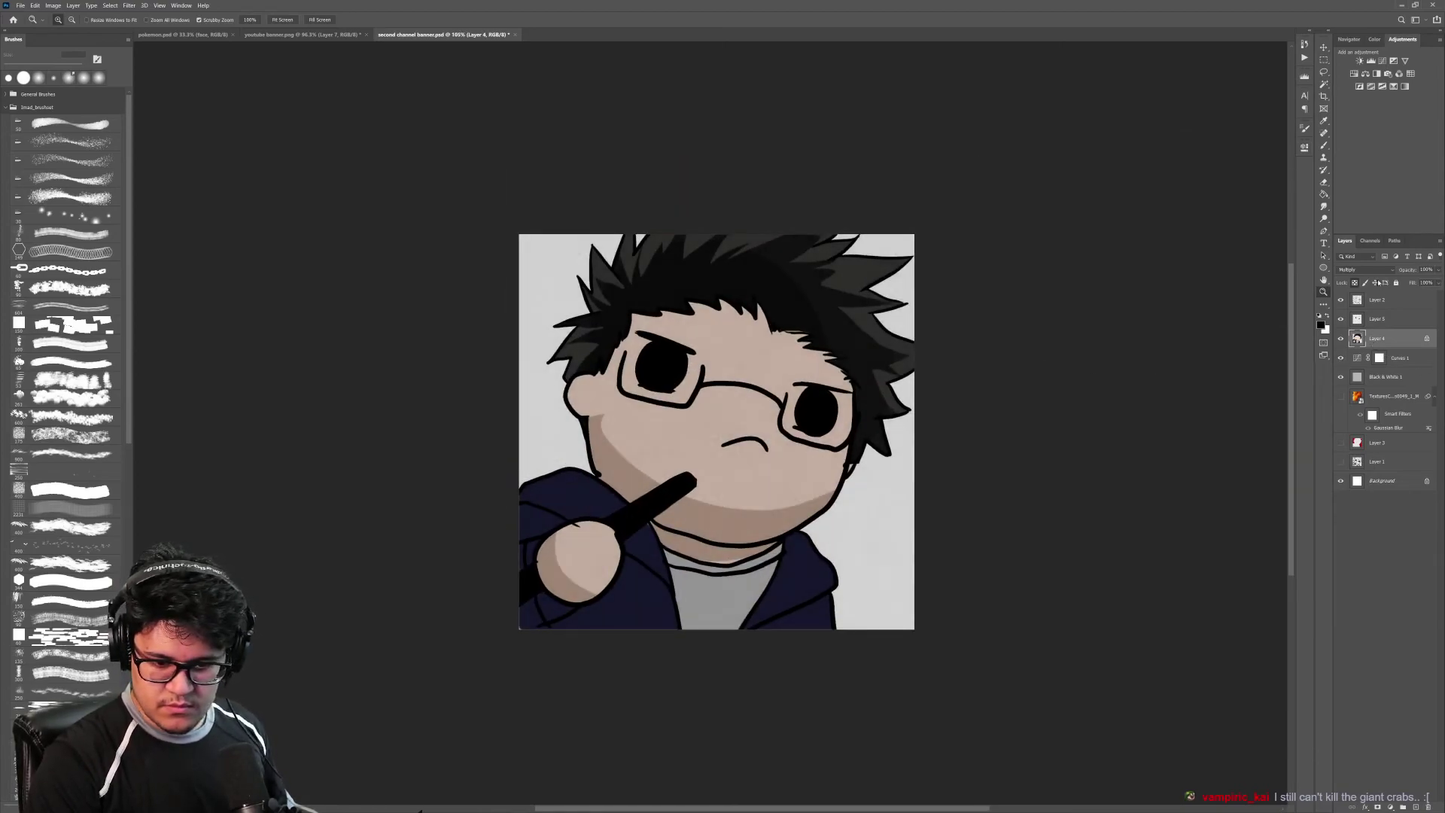
click(1366, 270)
click(1354, 277)
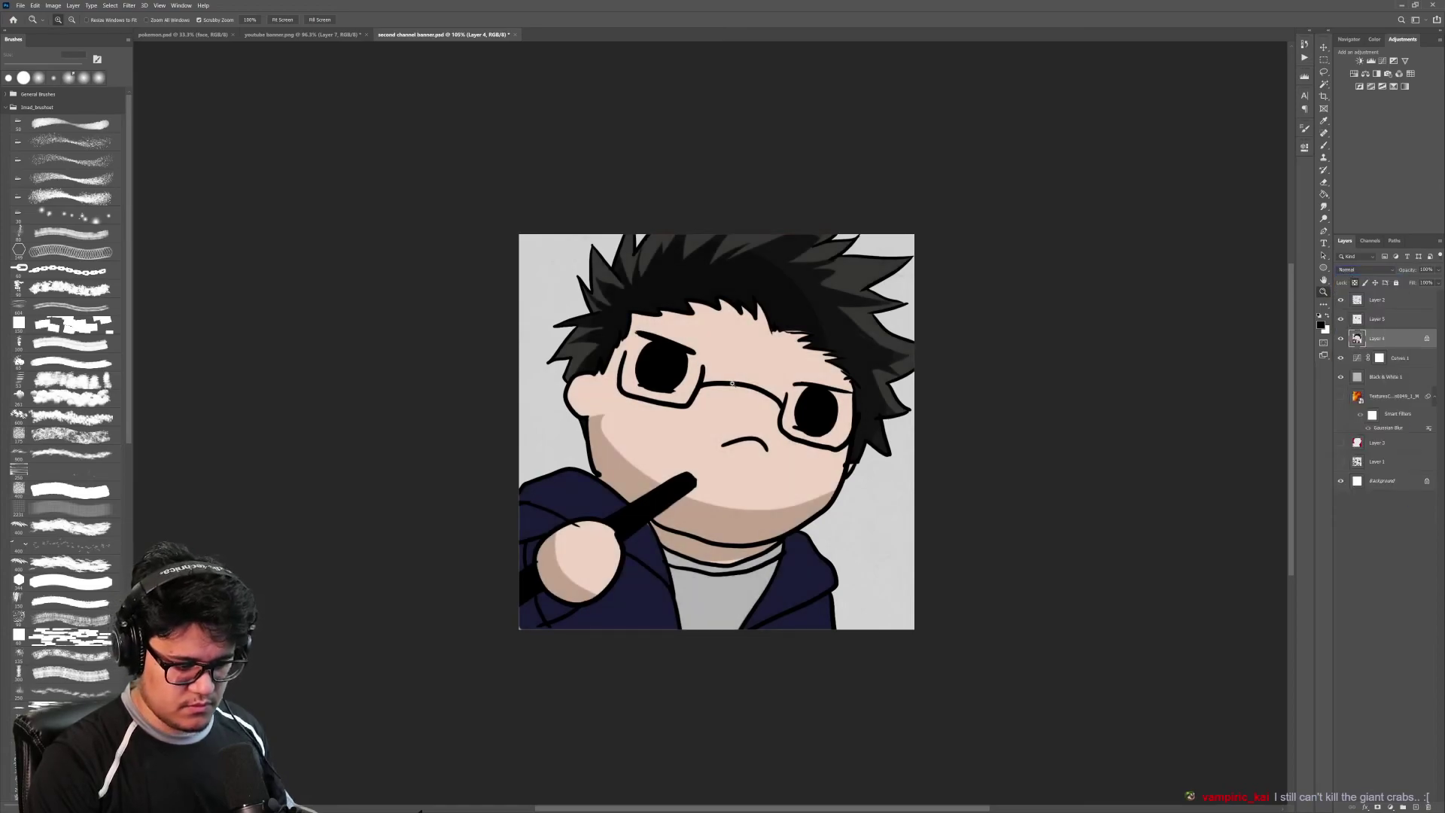
drag(731, 384, 830, 416)
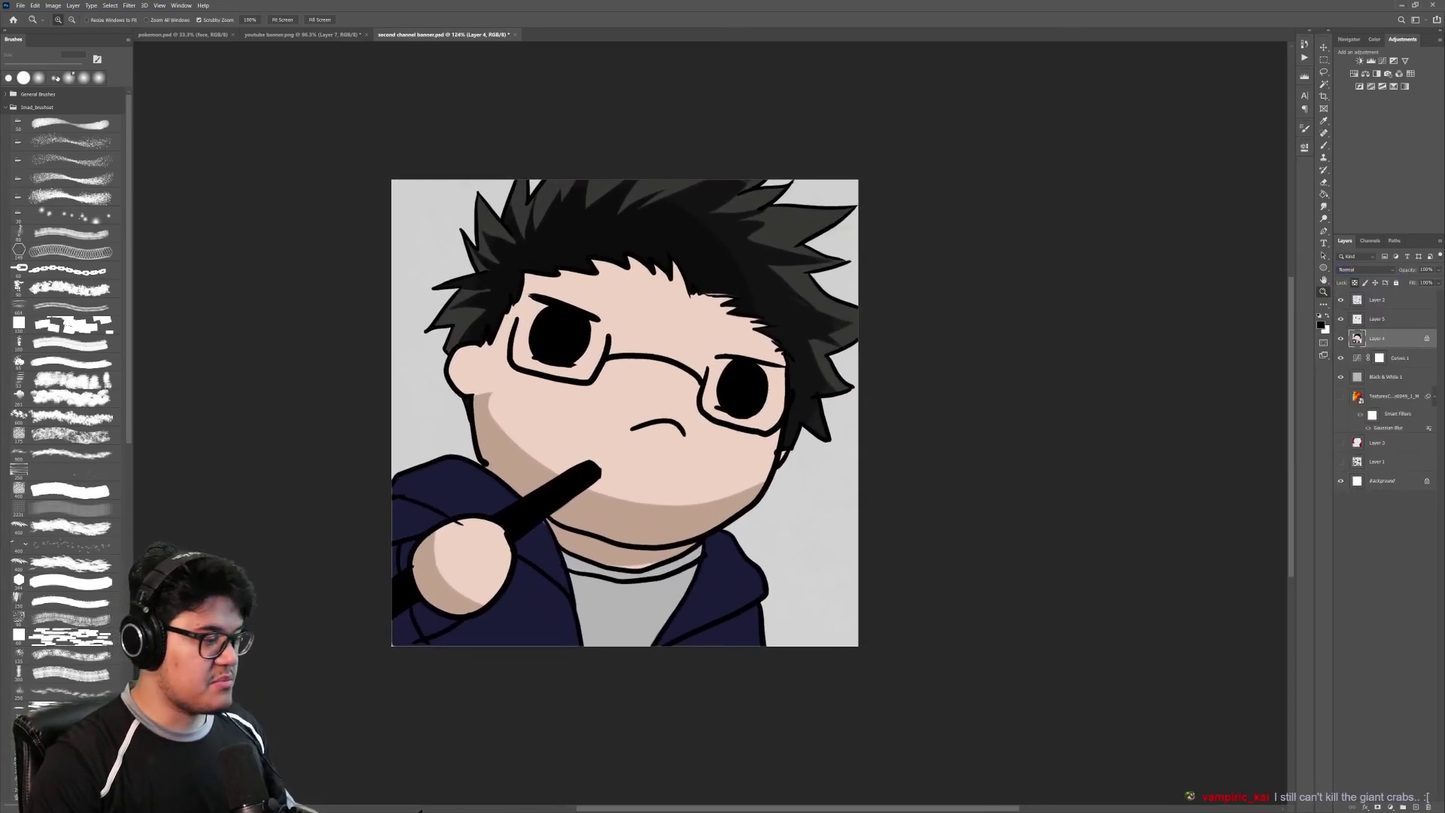
Step: Save the artwork as a JPEG named "profile pic second channel" in the 2020 folder, replacing the existing file at default quality
click(20, 5)
click(34, 108)
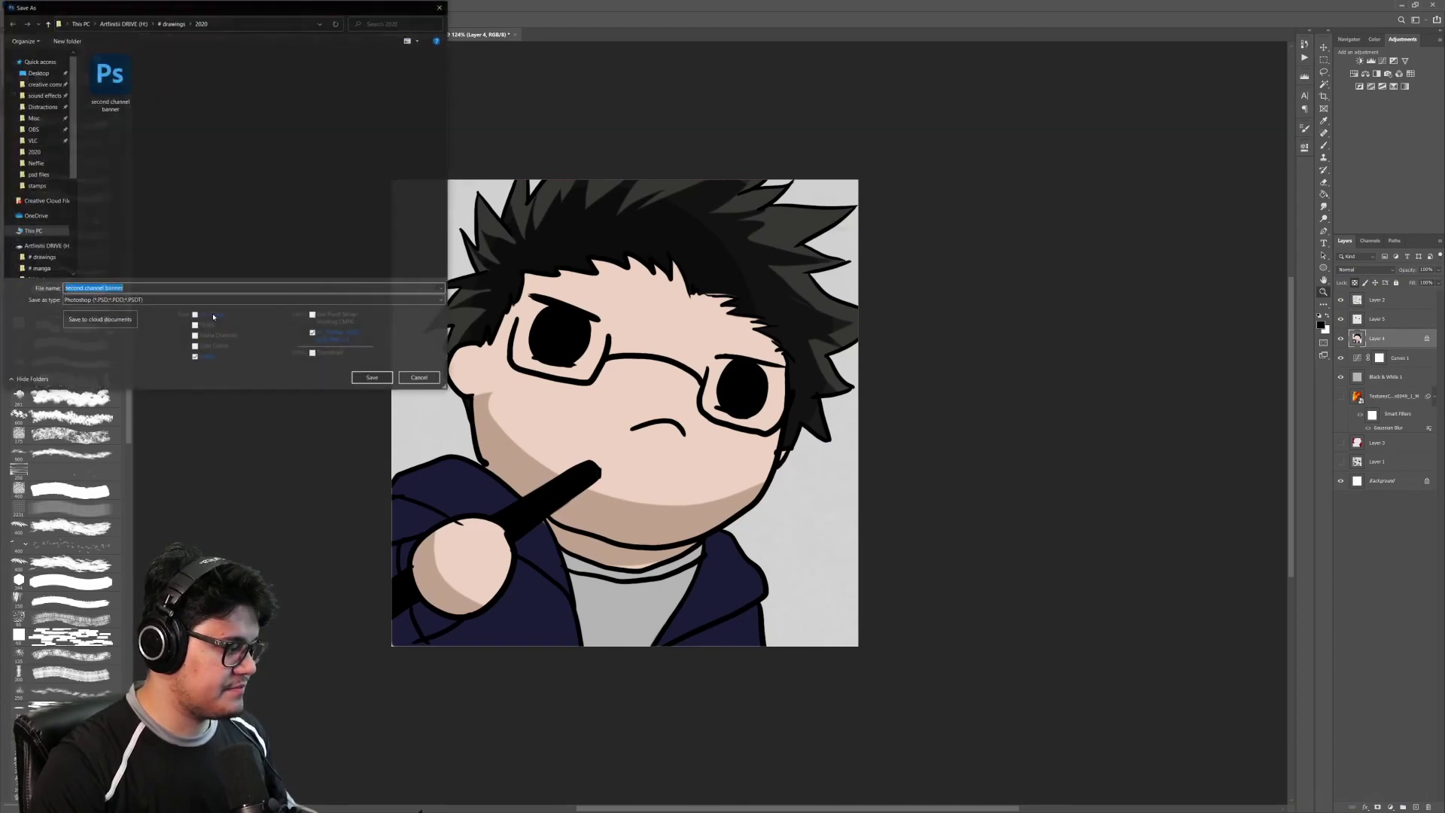
click(213, 300)
click(213, 368)
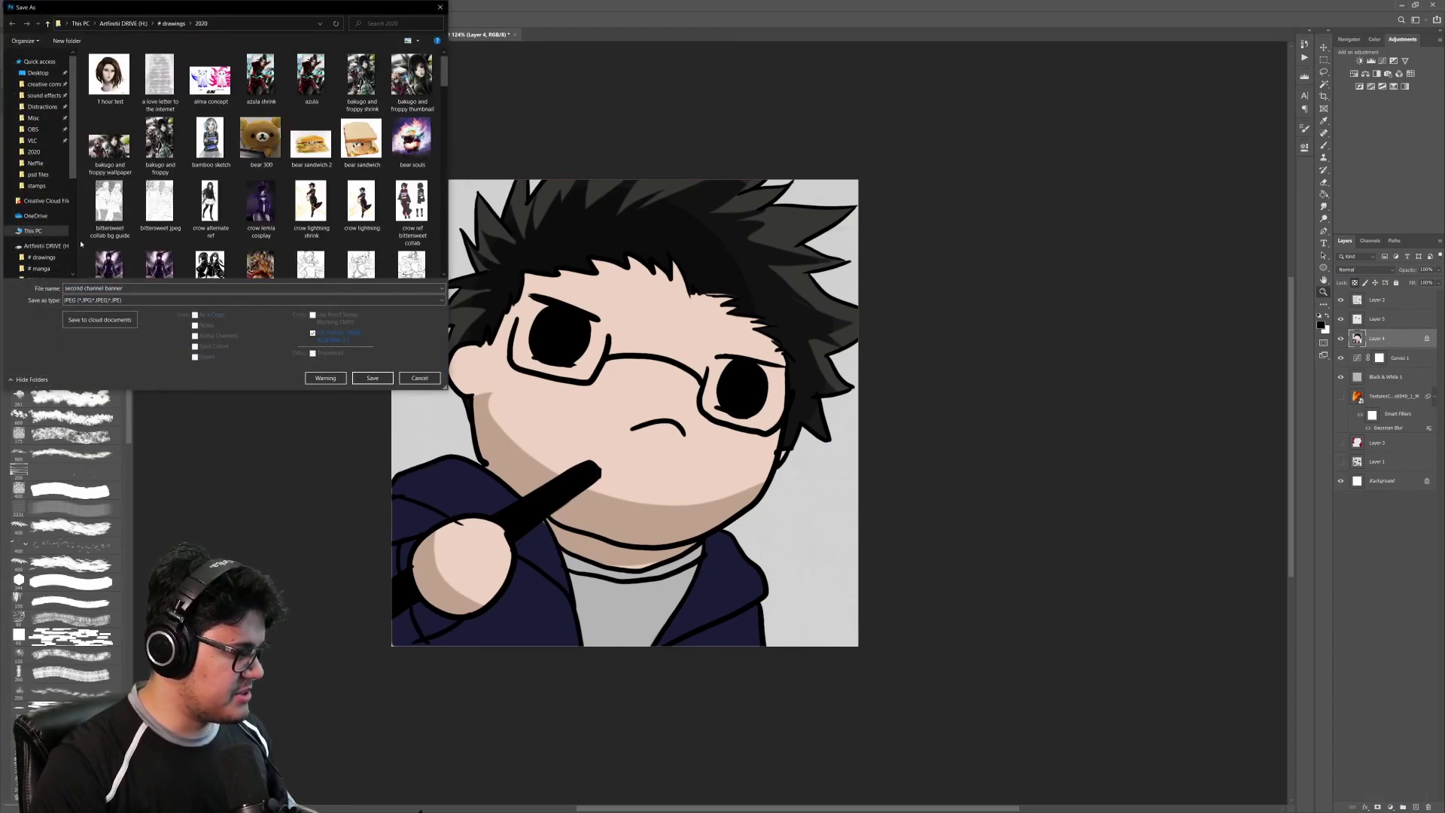
click(232, 201)
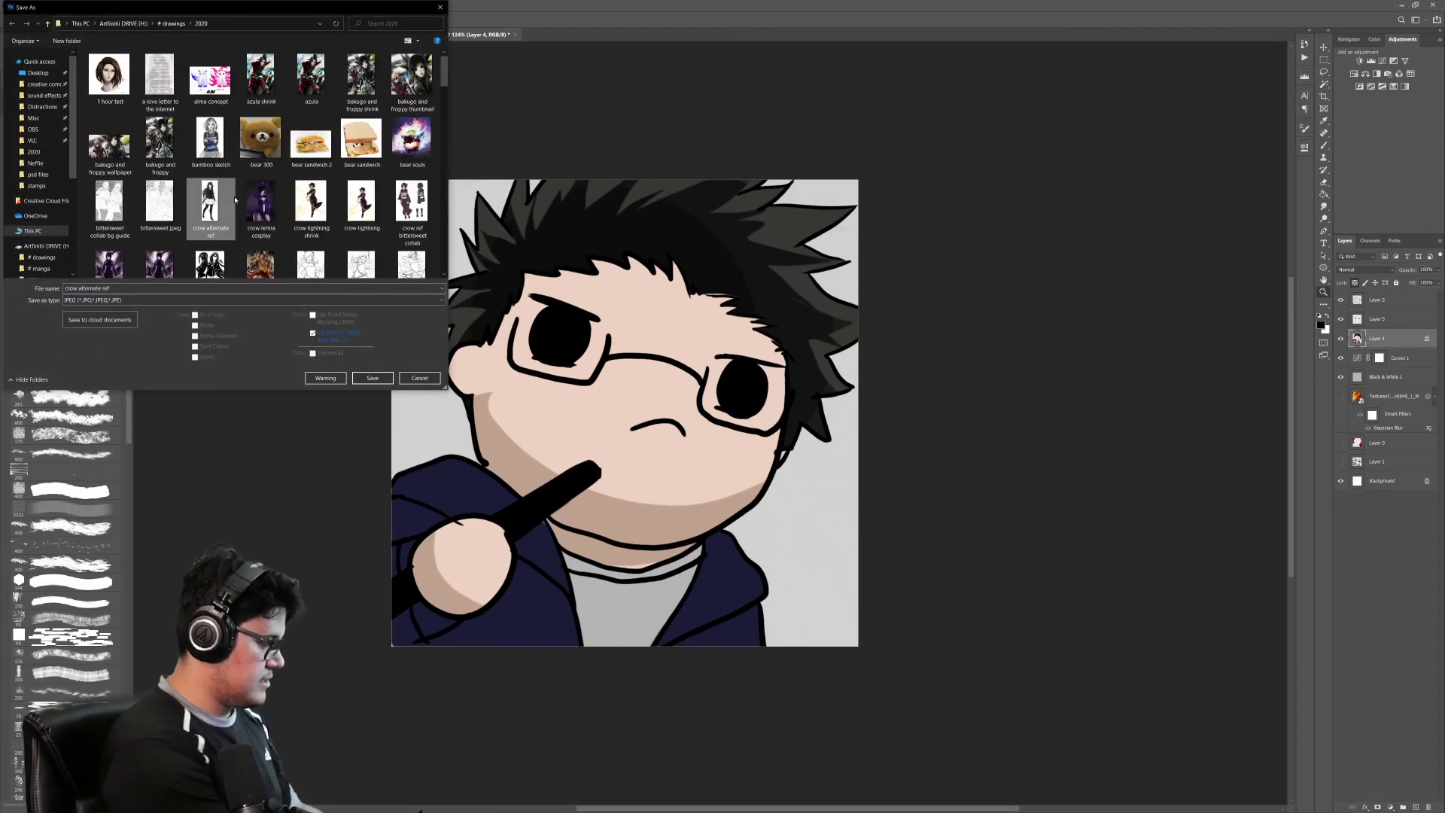
text(profile pic second channel)
key(Return)
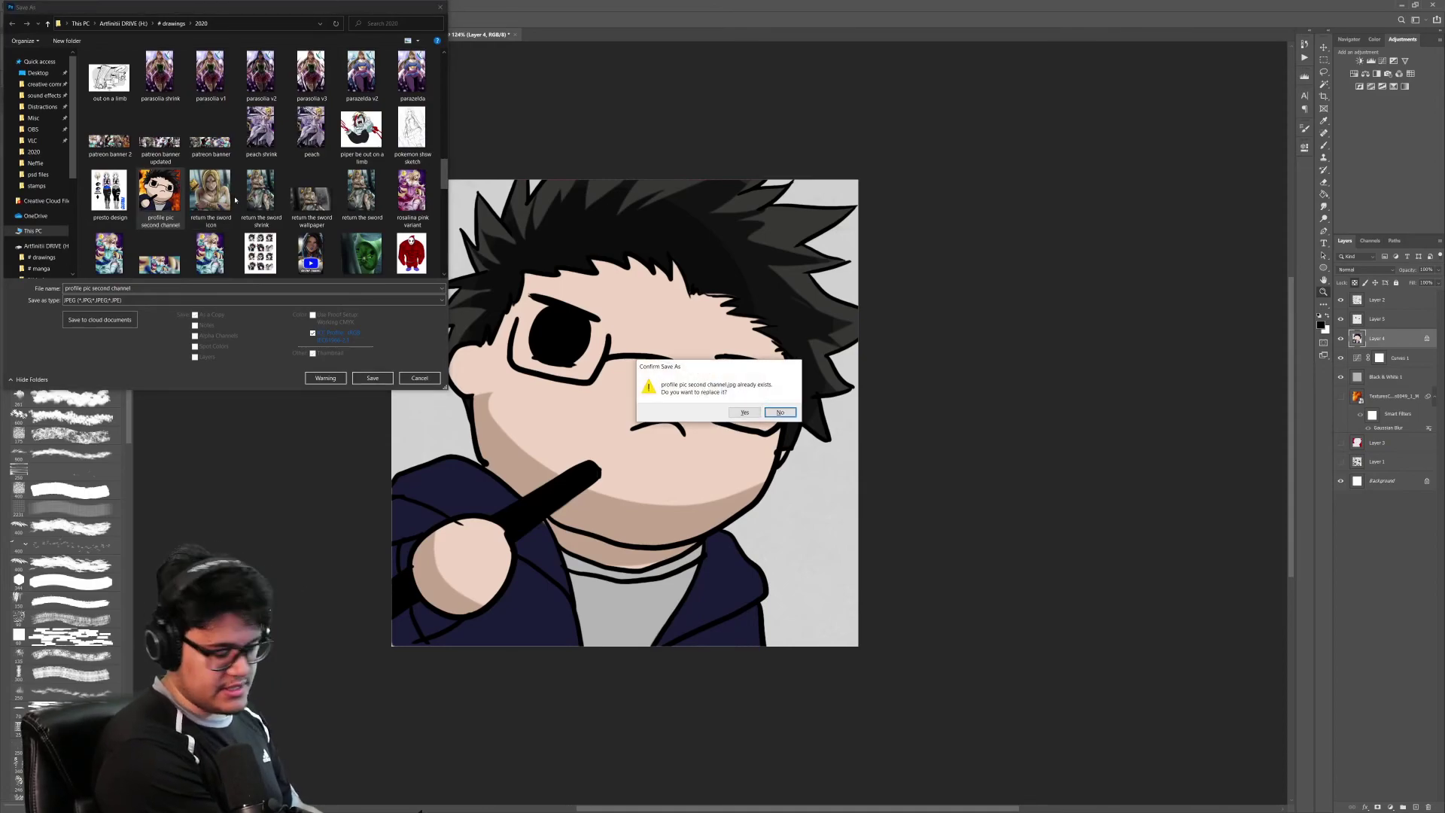
key(Left)
key(Return)
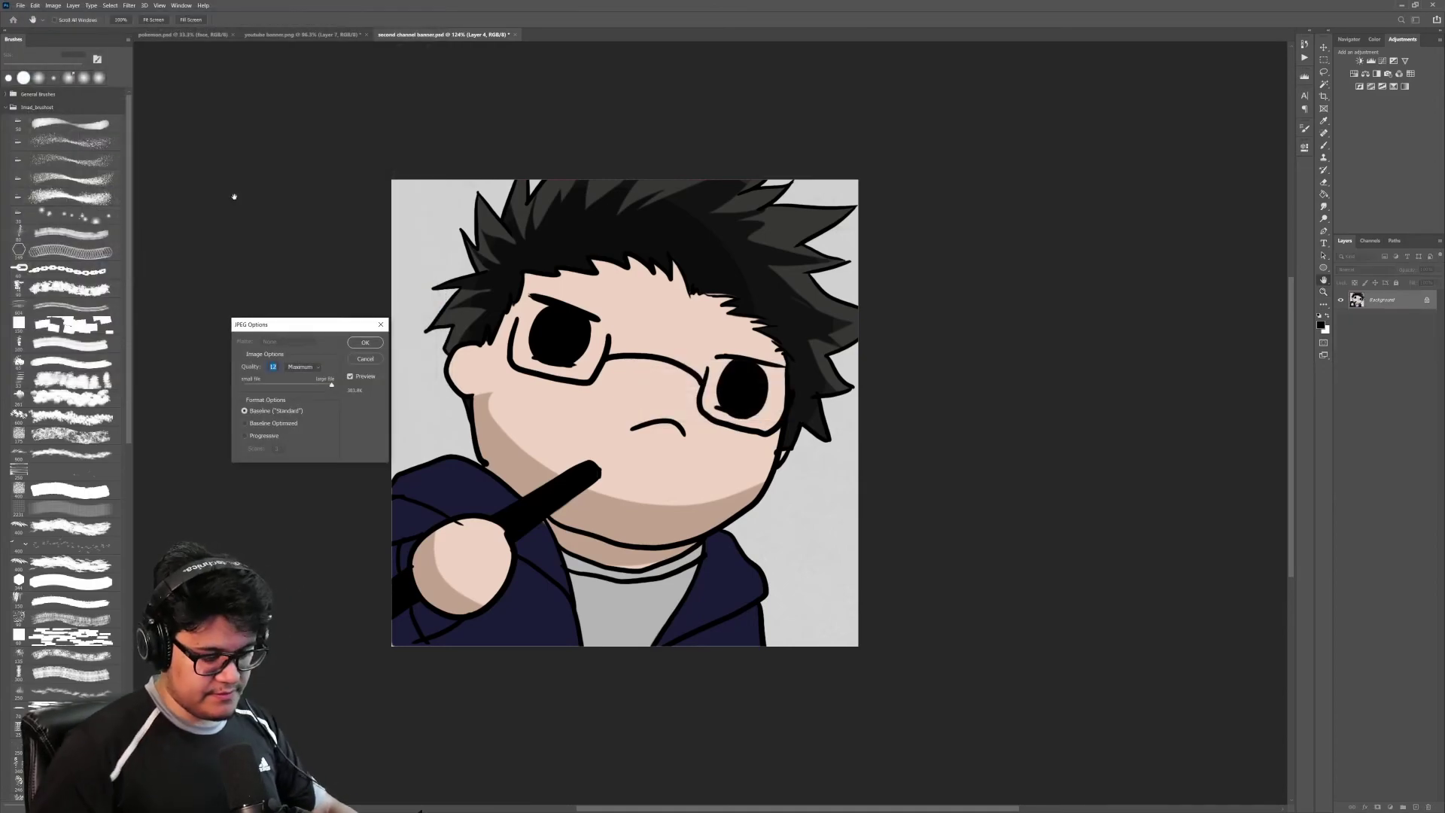
key(Return)
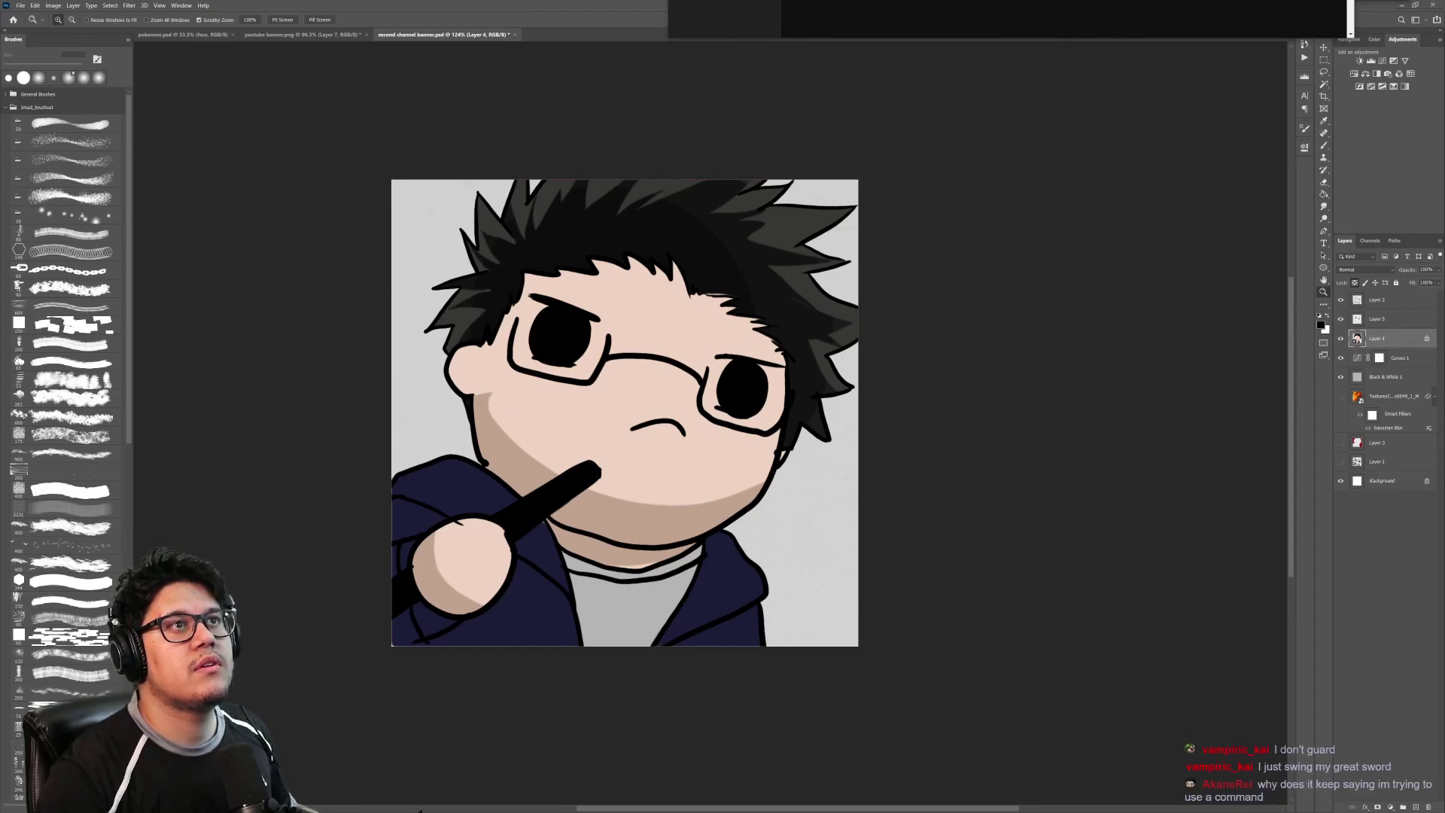
Step: Switch to the browser and compare the Artfinitii and streamfinitii YouTube channel pages, focusing on their banners
drag(1038, 0, 811, 143)
double_click(812, 143)
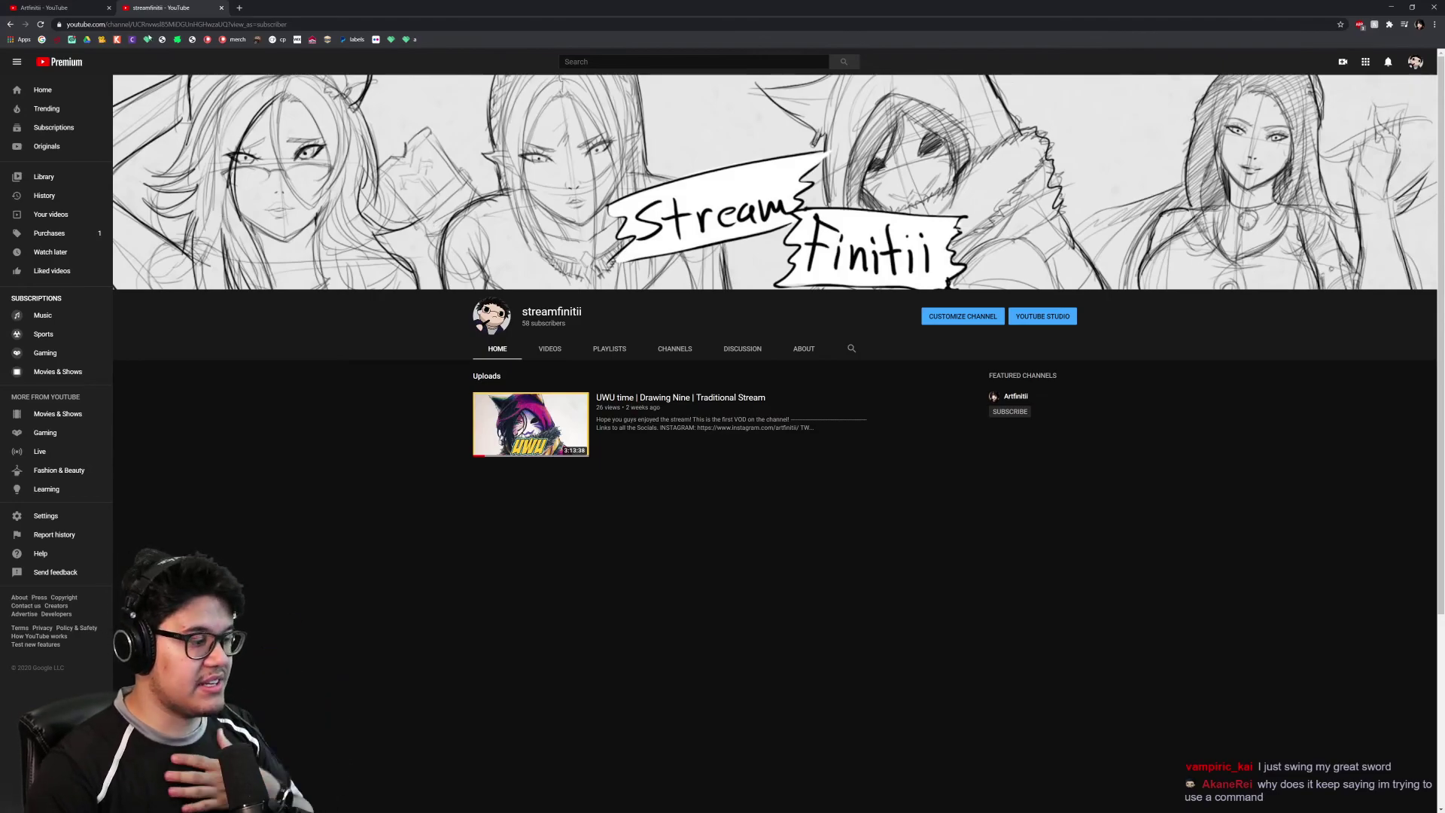
click(83, 7)
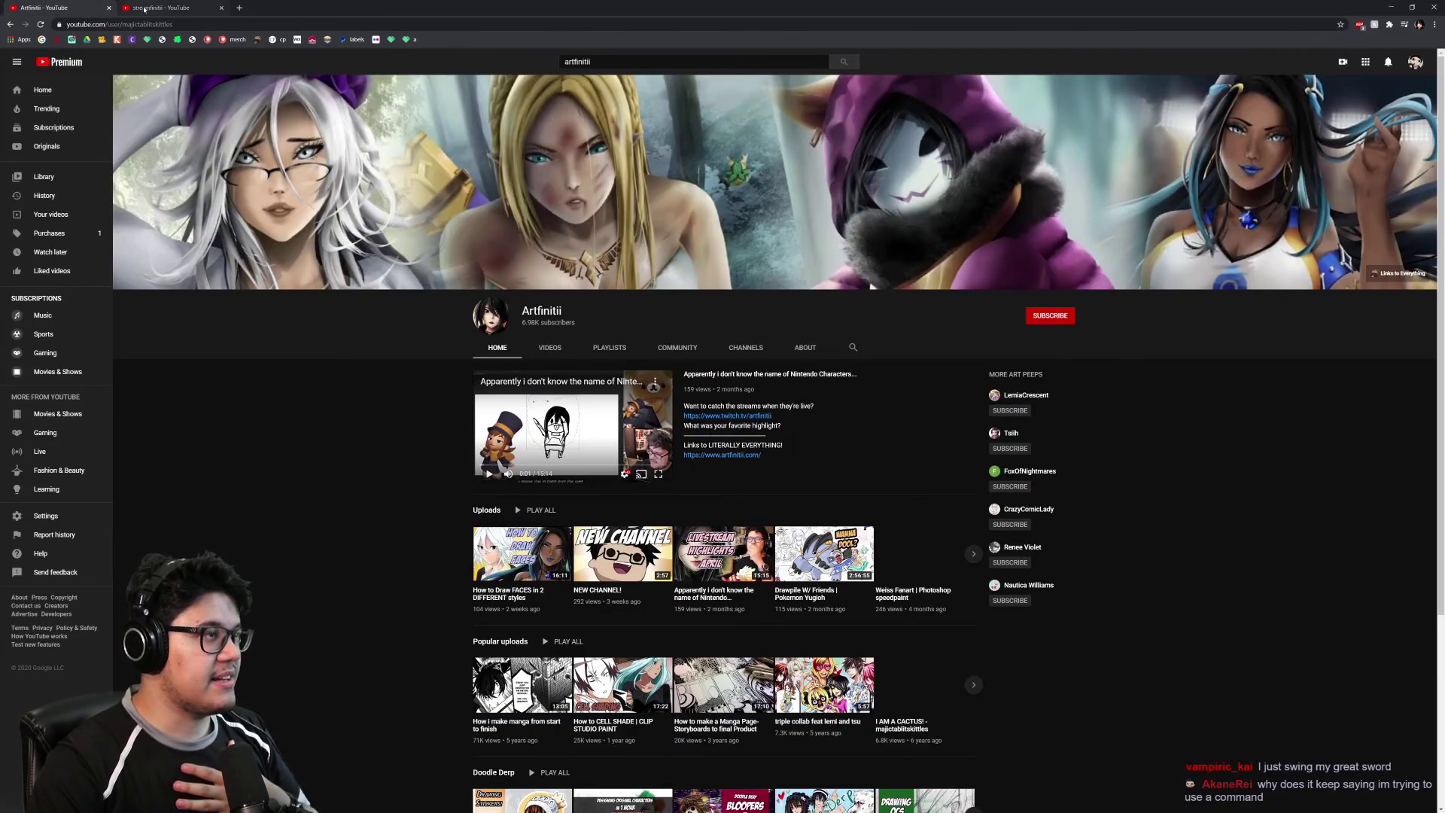
click(143, 9)
click(96, 7)
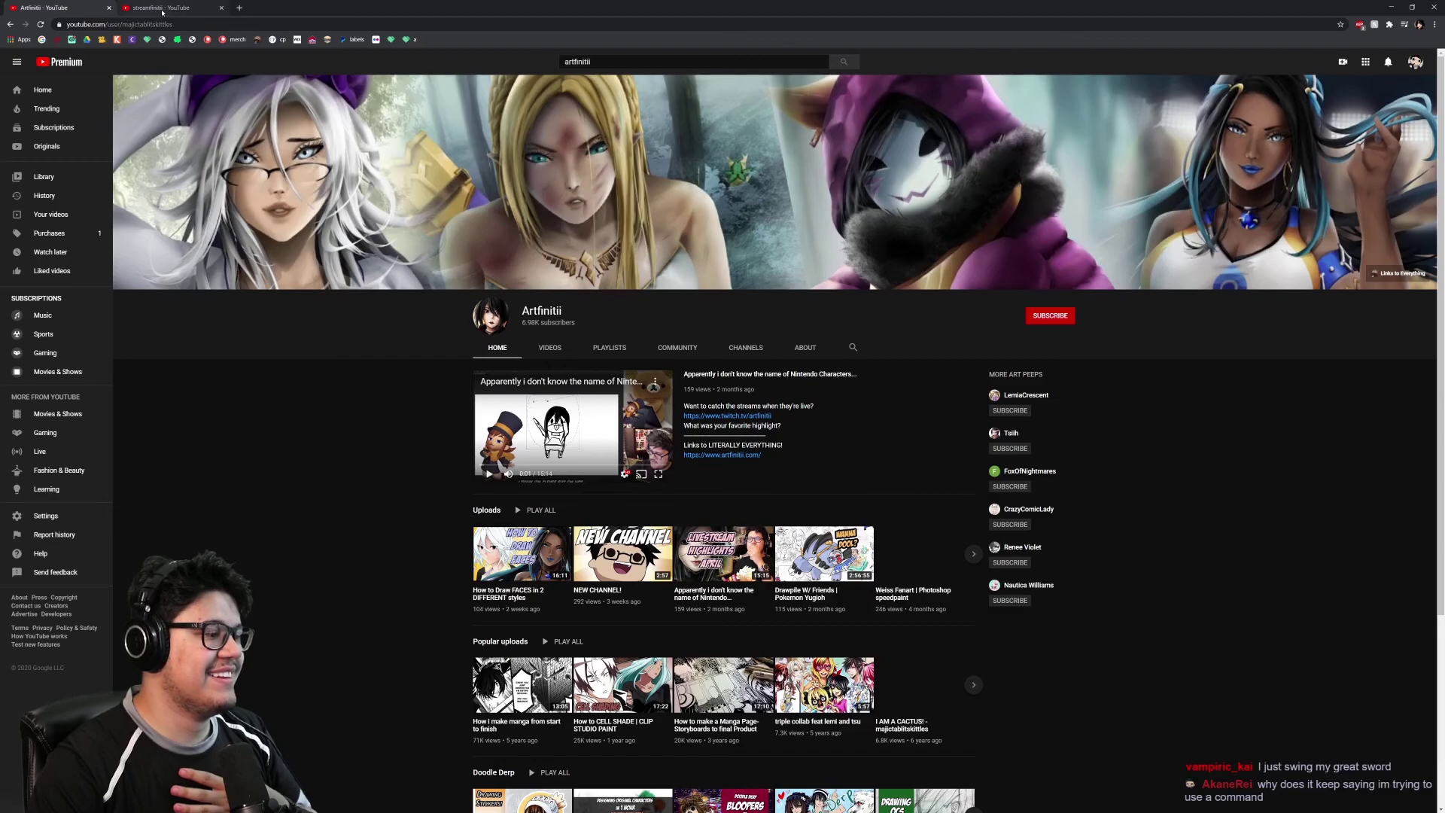
click(162, 12)
click(91, 9)
click(148, 11)
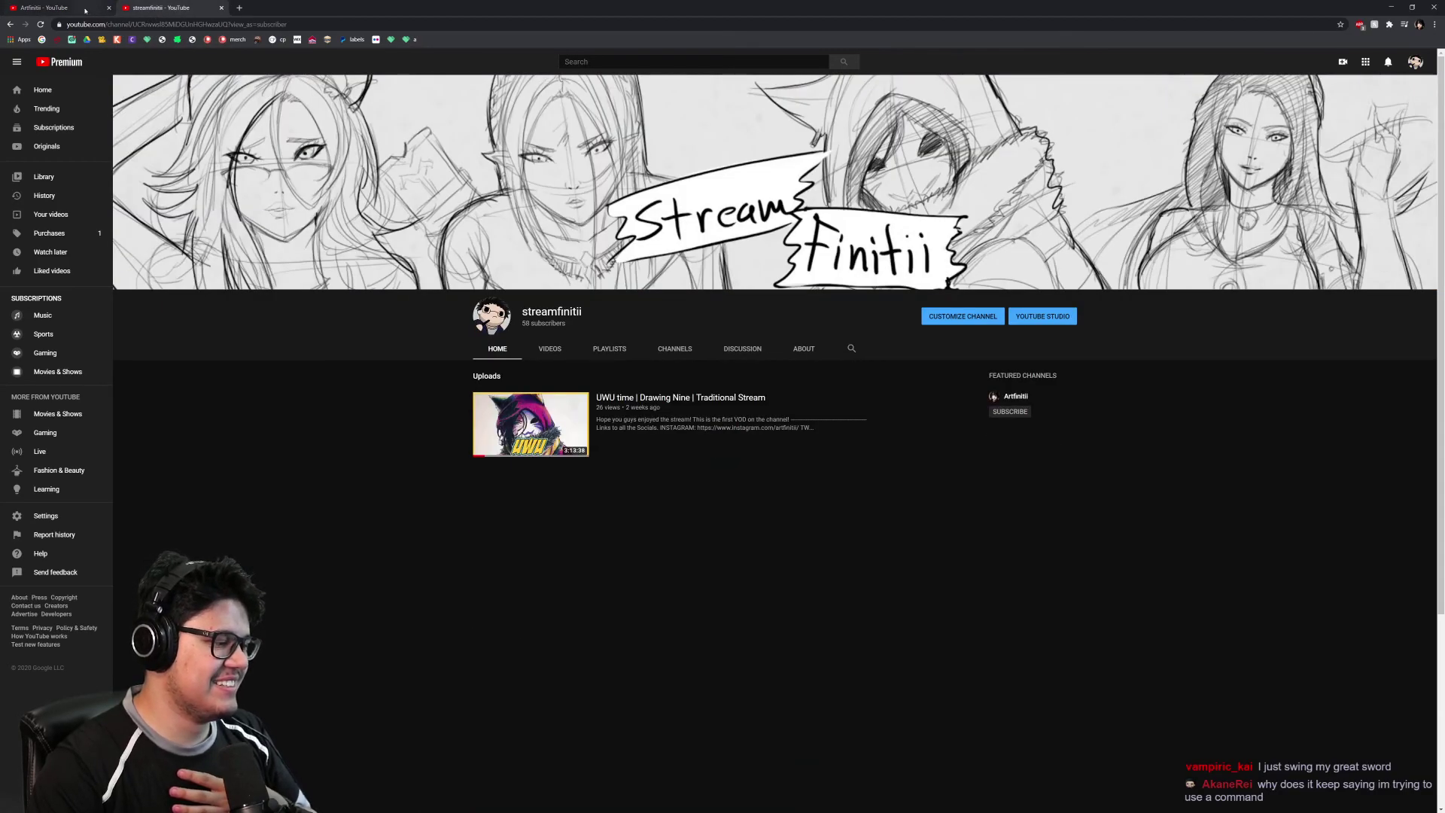
click(85, 8)
click(147, 8)
click(89, 8)
click(146, 8)
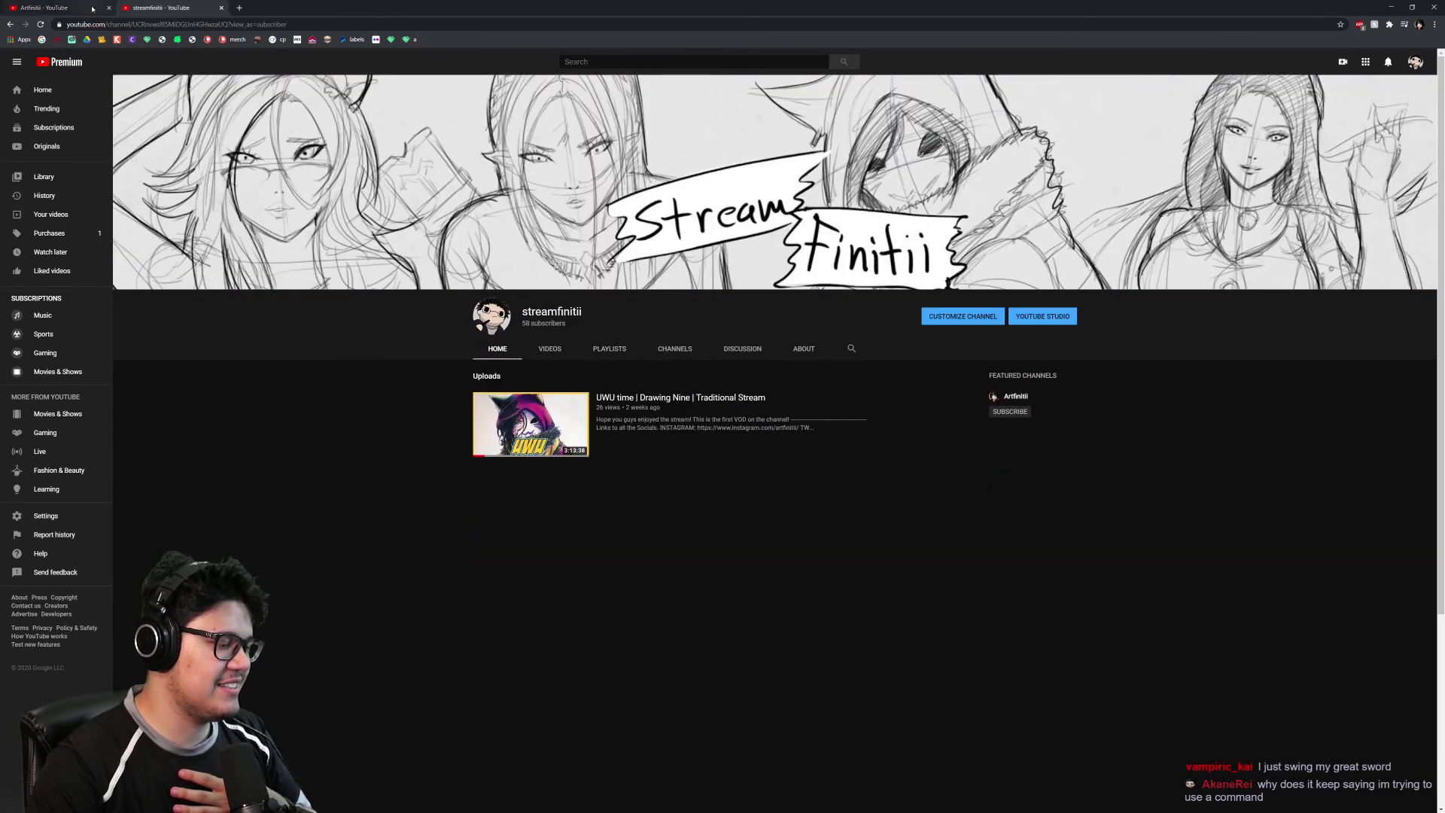
click(92, 8)
click(147, 9)
click(86, 8)
key(ctrl+Tab)
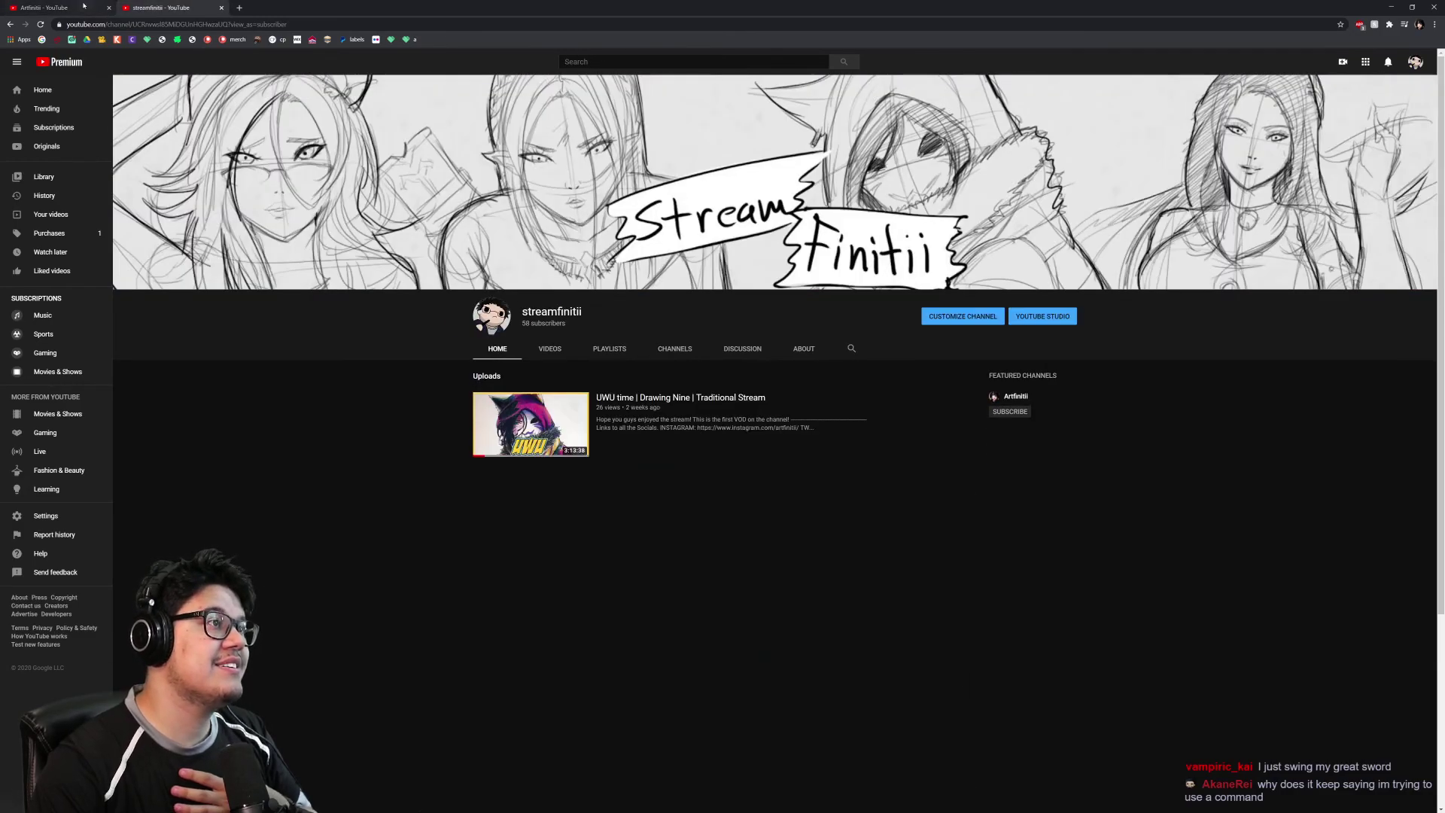
click(85, 7)
click(146, 8)
click(87, 8)
click(147, 7)
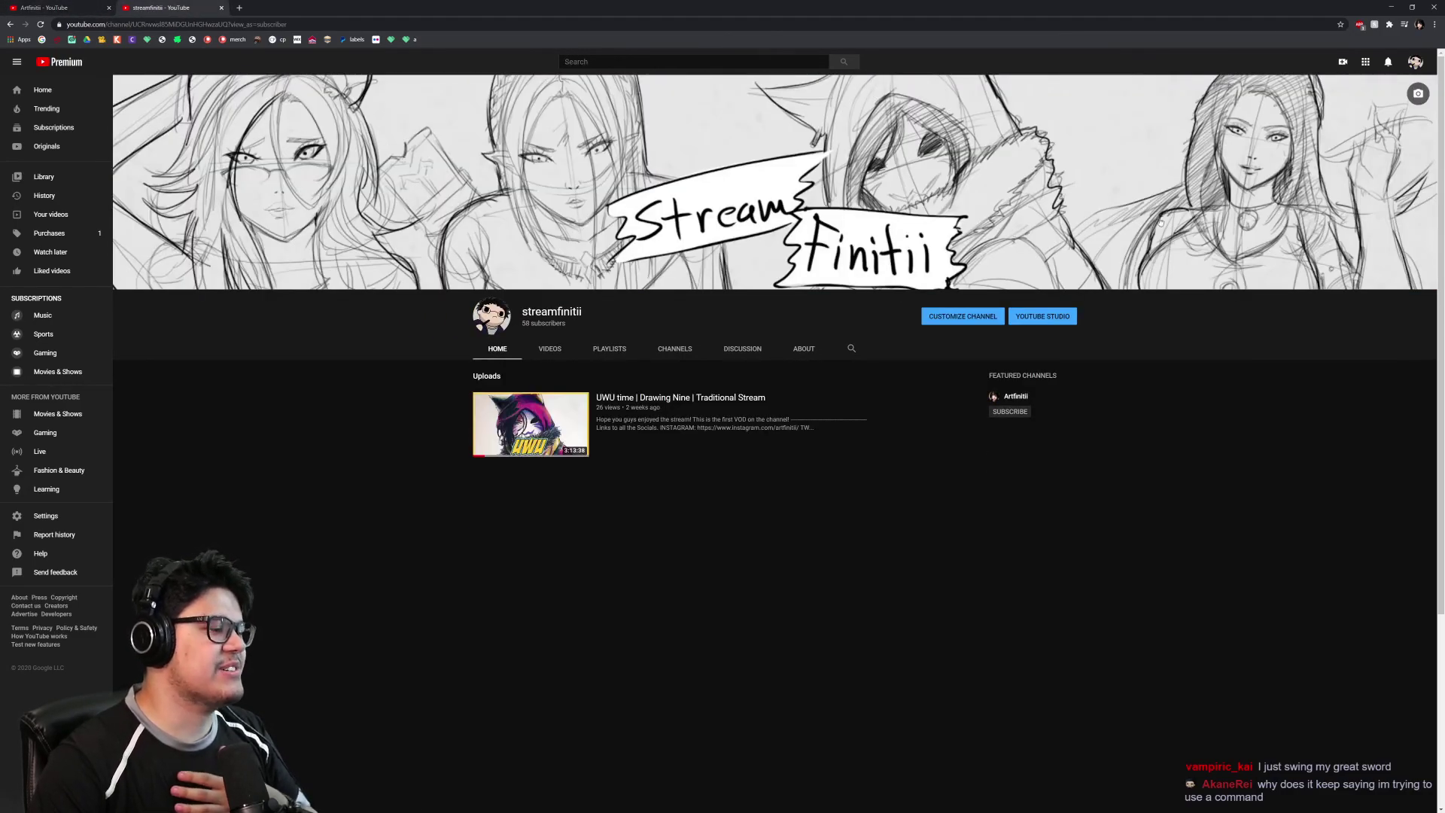
click(1433, 7)
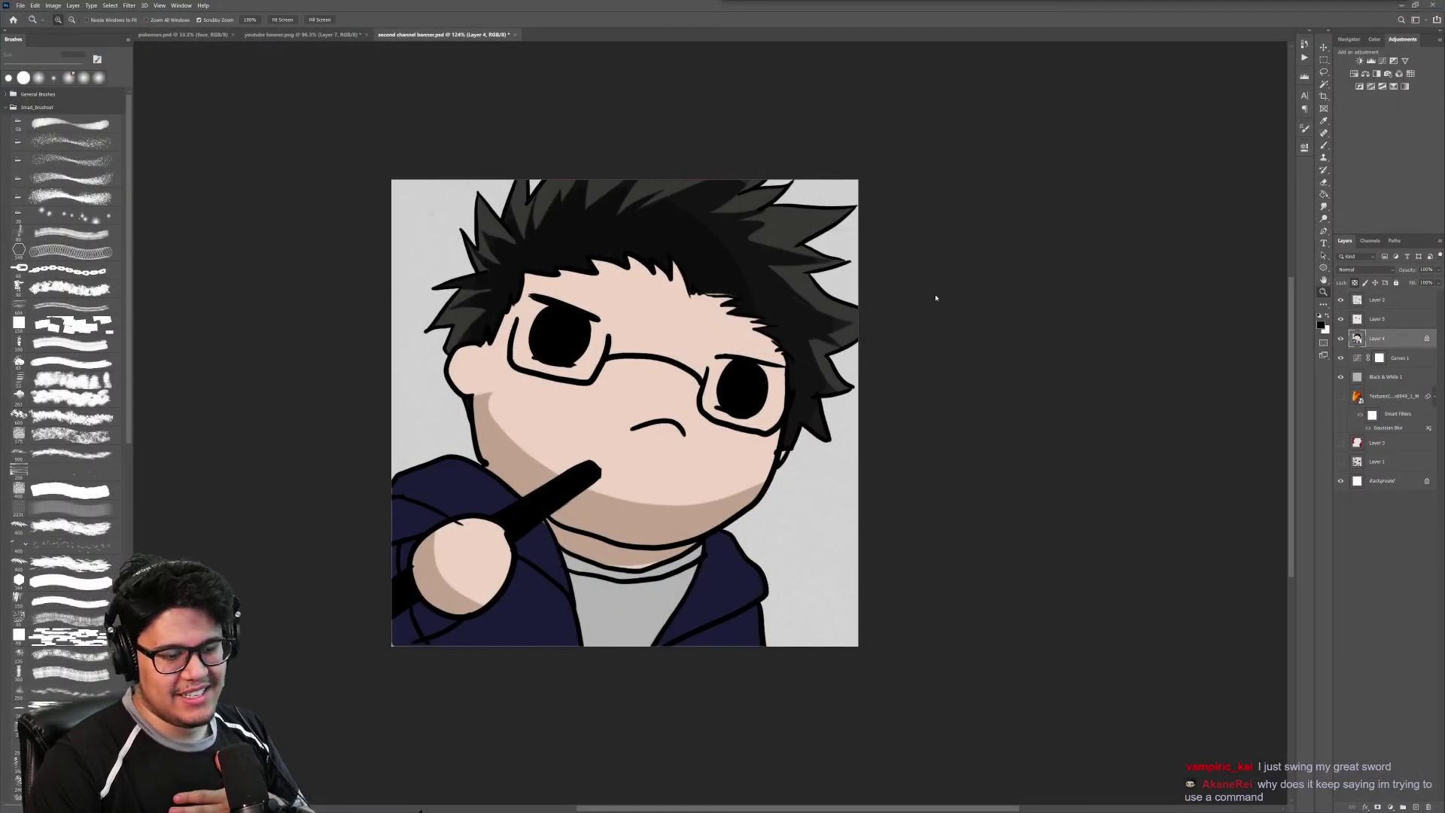
Step: Check the finished profile picture up close and switch to the pokemon.psd document
drag(703, 297, 690, 300)
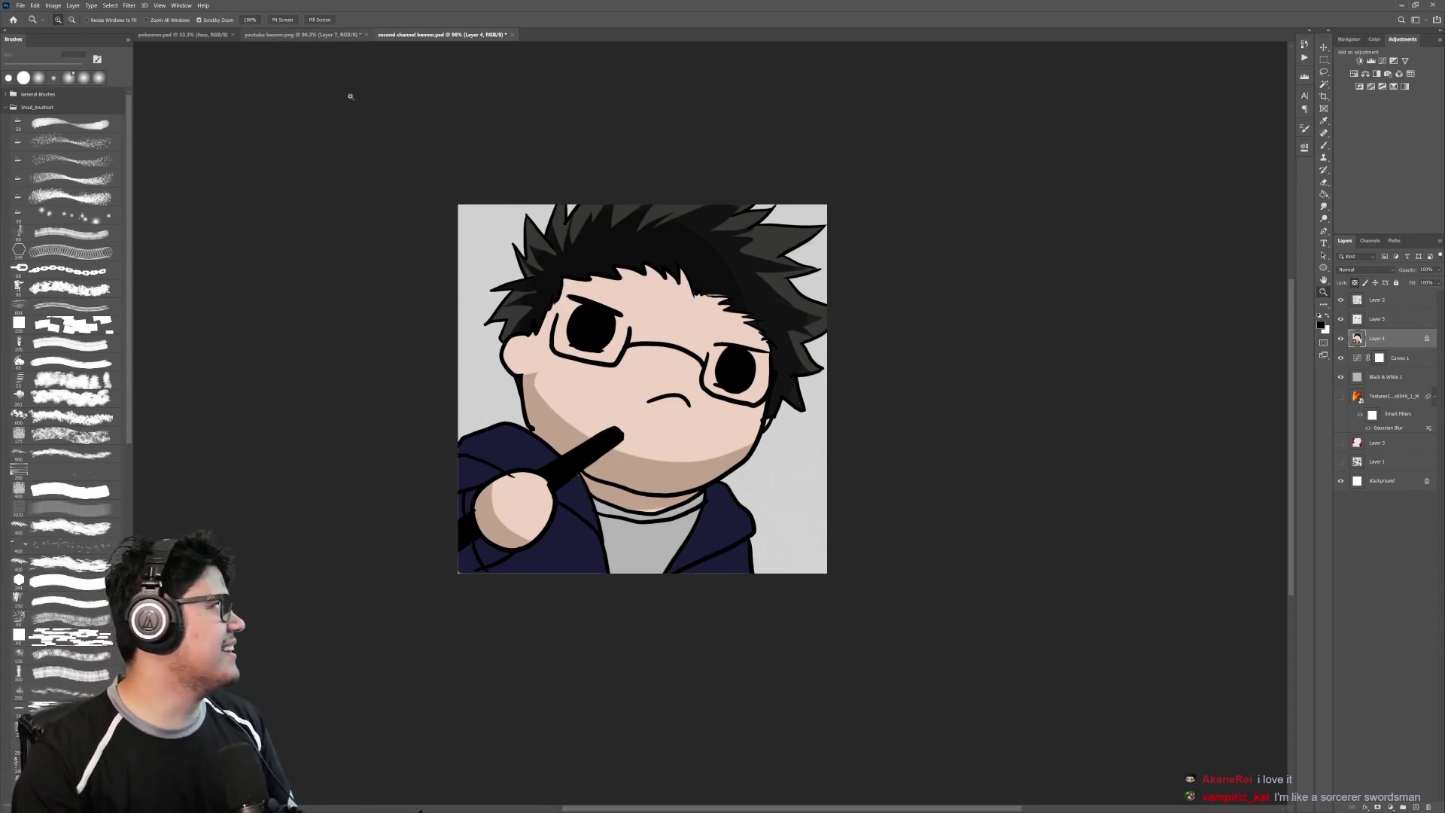
click(700, 337)
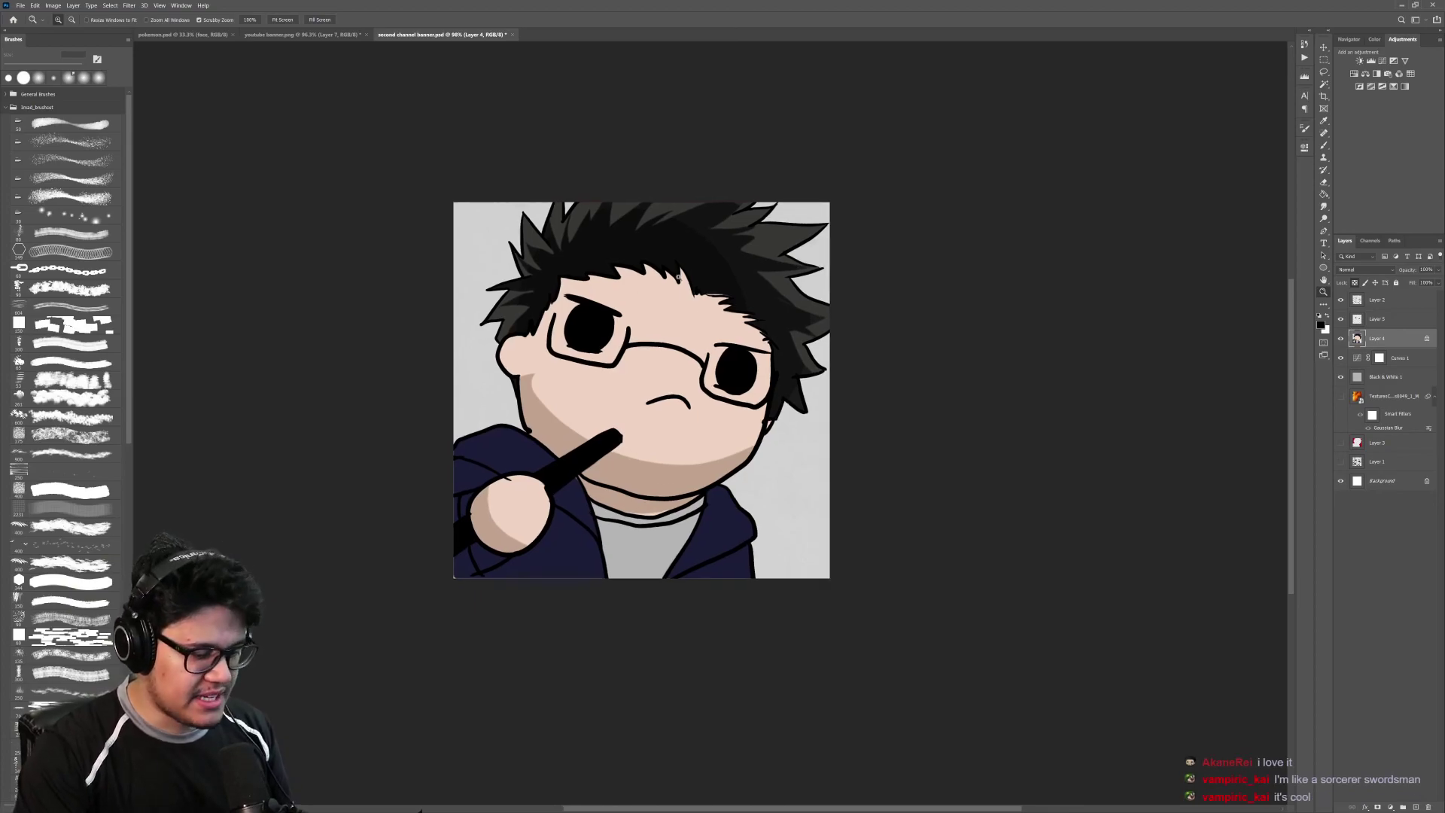
drag(624, 204, 737, 279)
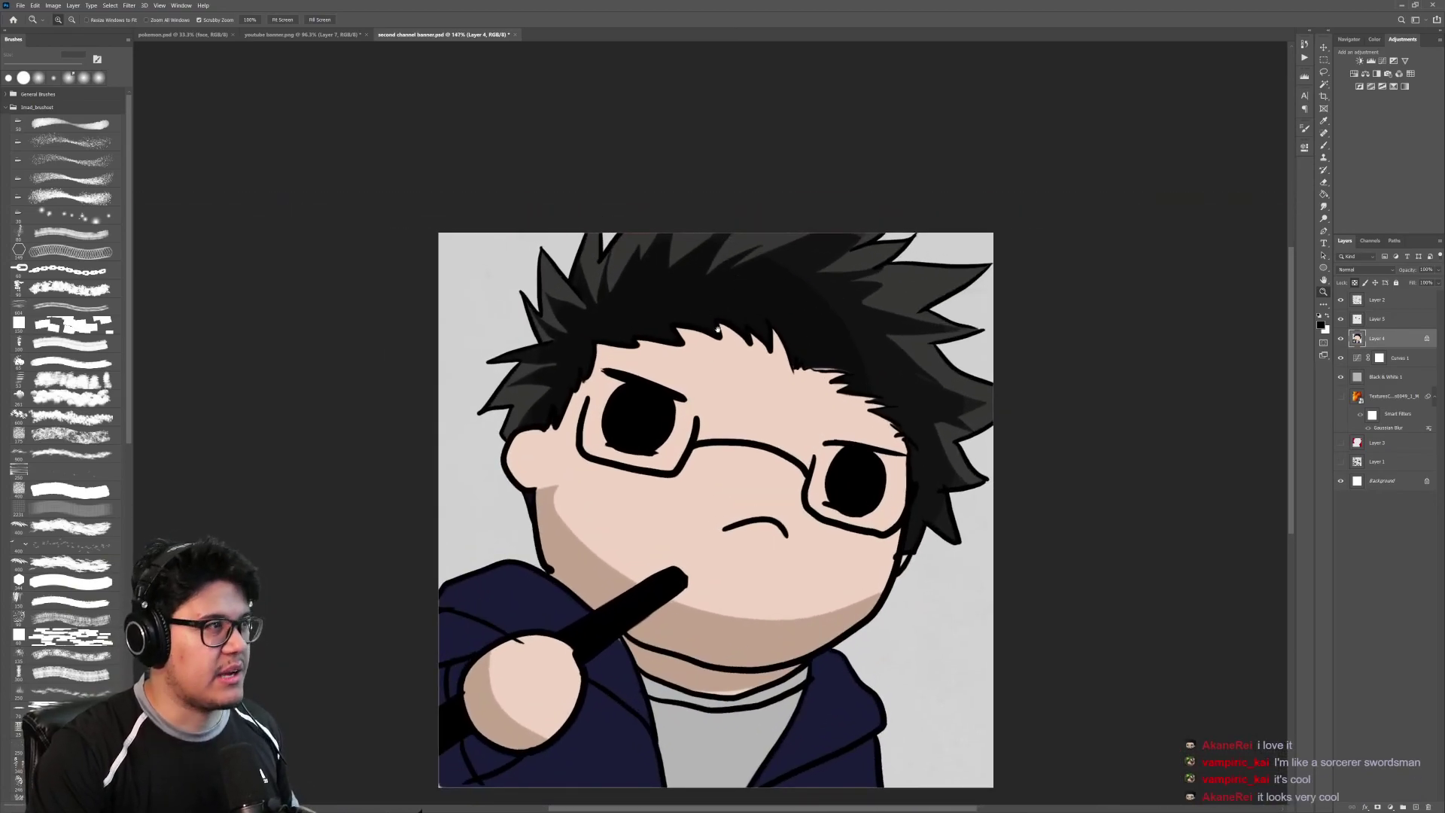
scroll(717, 328, down, 3)
click(177, 34)
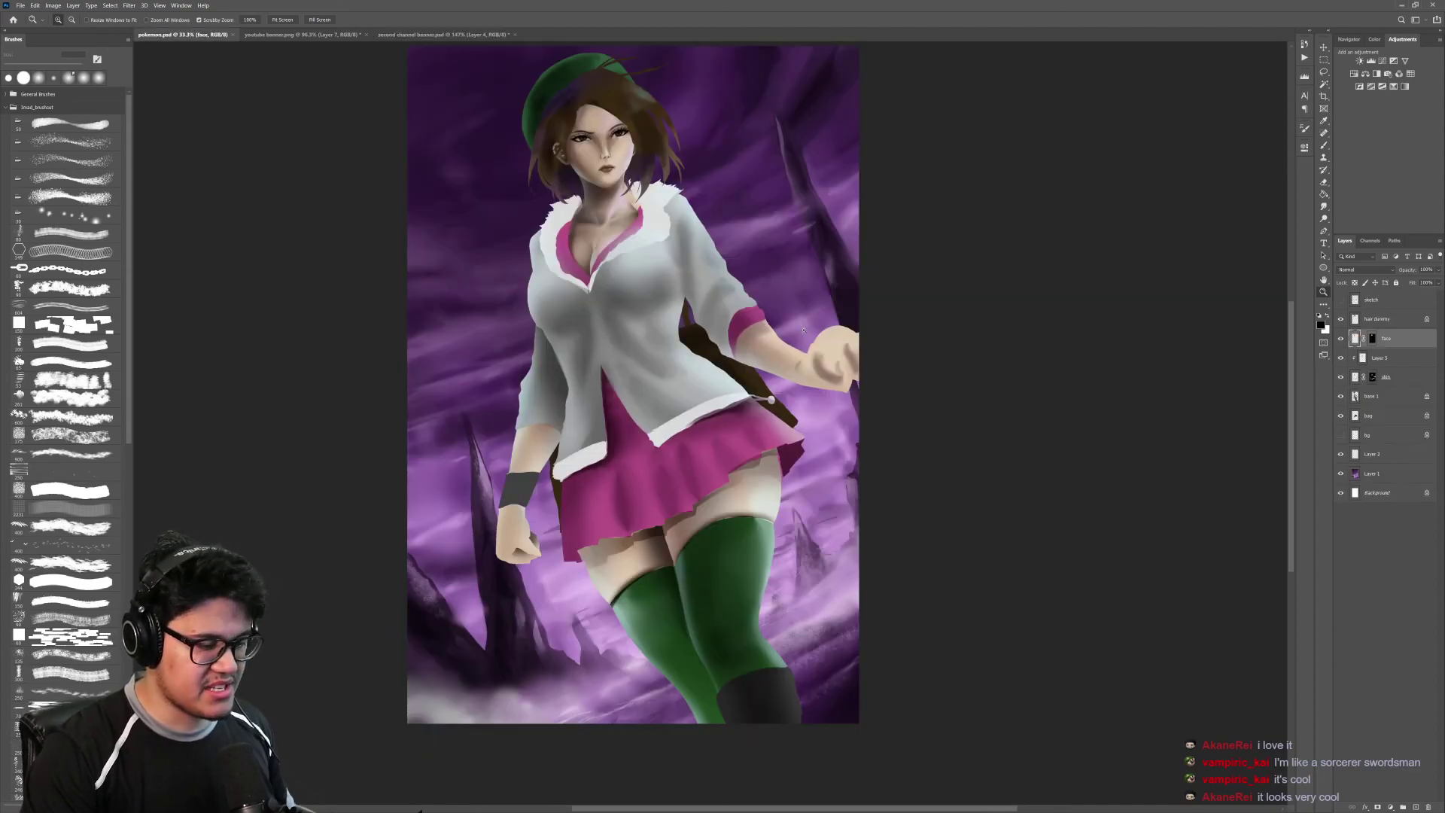
Step: Close the youtube banner.png and second channel banner.psd documents without saving changes, leaving only pokemon.psd open
drag(617, 112, 624, 166)
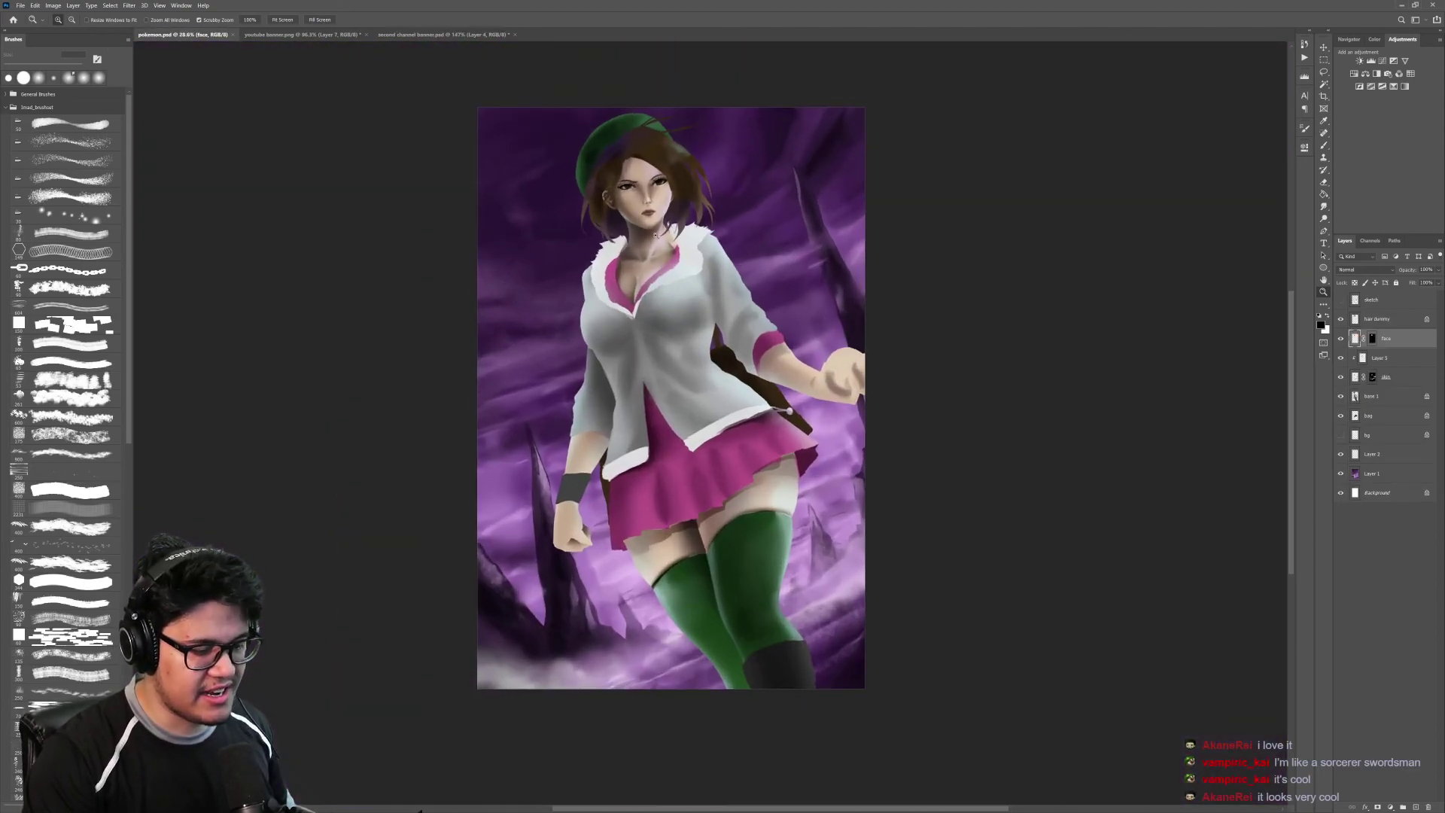
drag(727, 307, 711, 306)
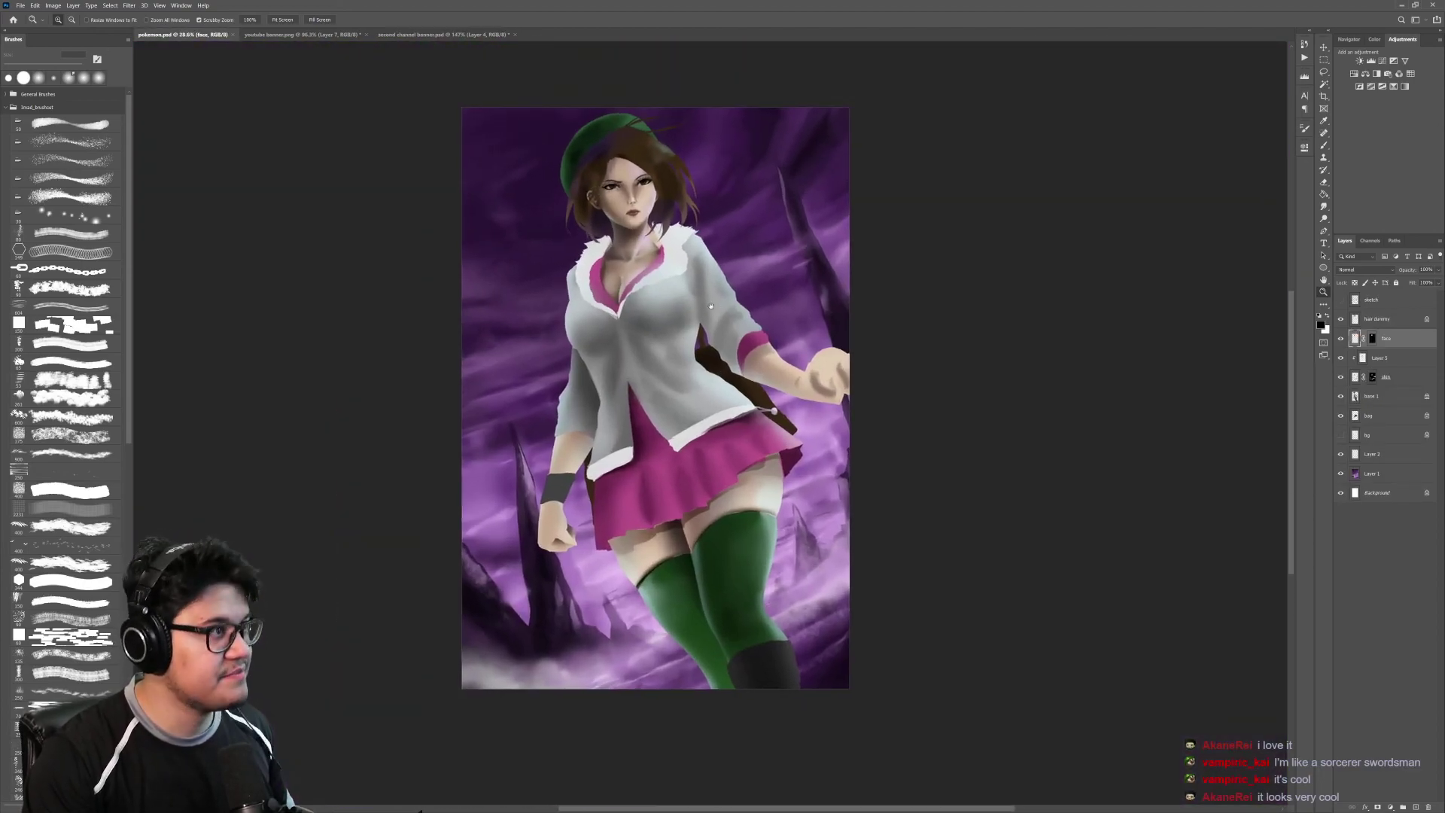
click(366, 35)
click(739, 297)
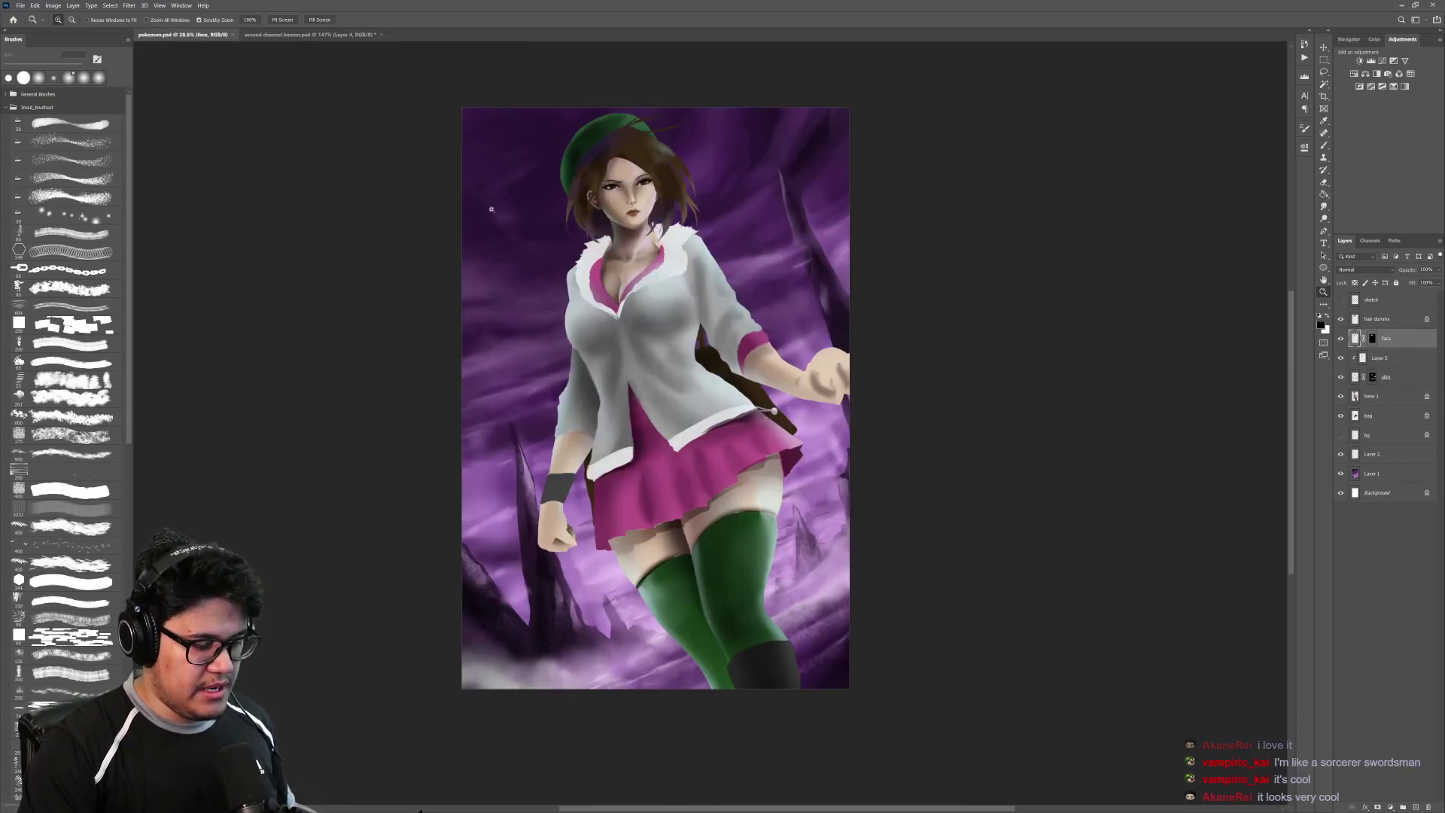
click(374, 35)
click(380, 35)
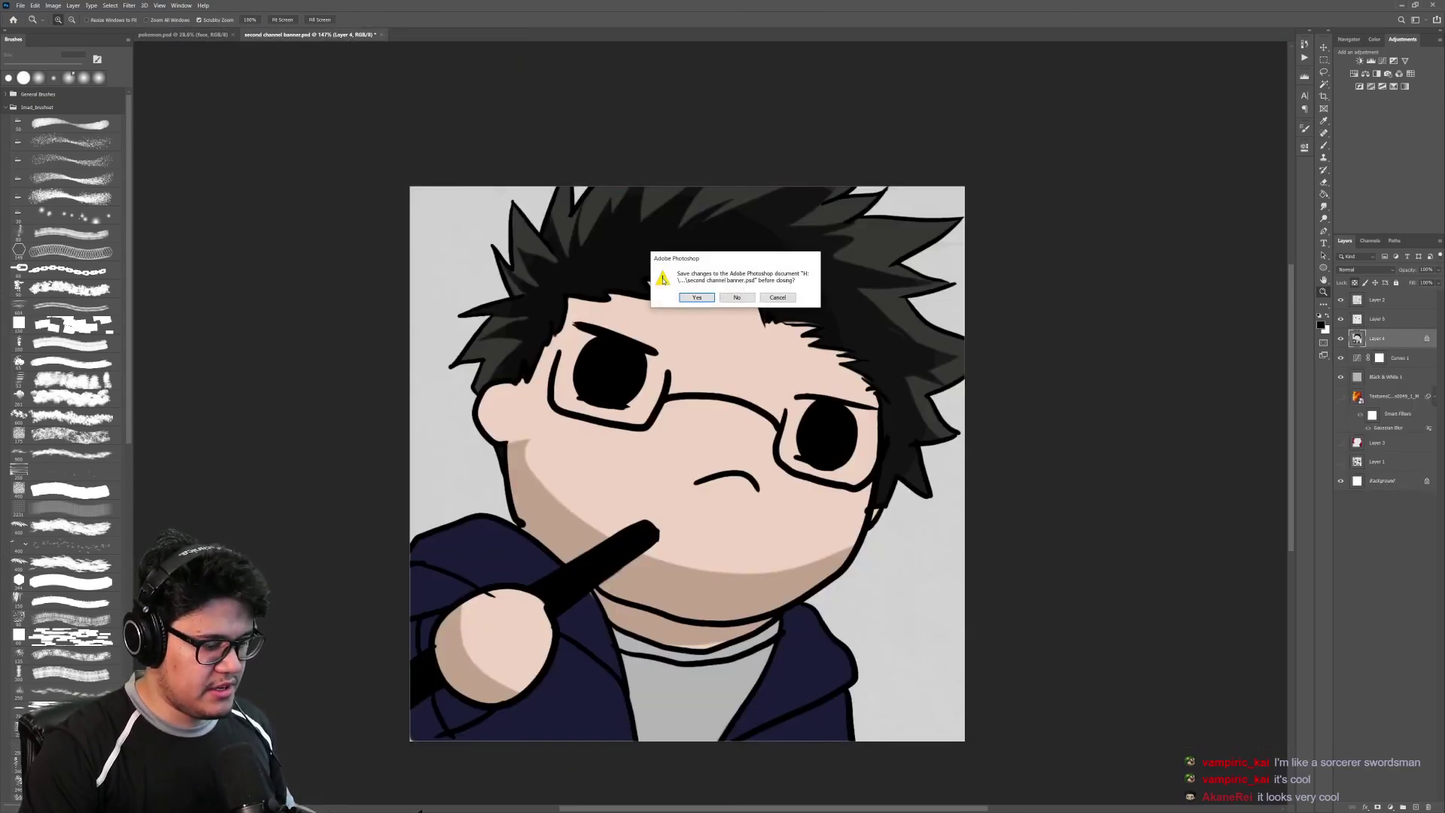
click(739, 296)
drag(645, 194, 662, 202)
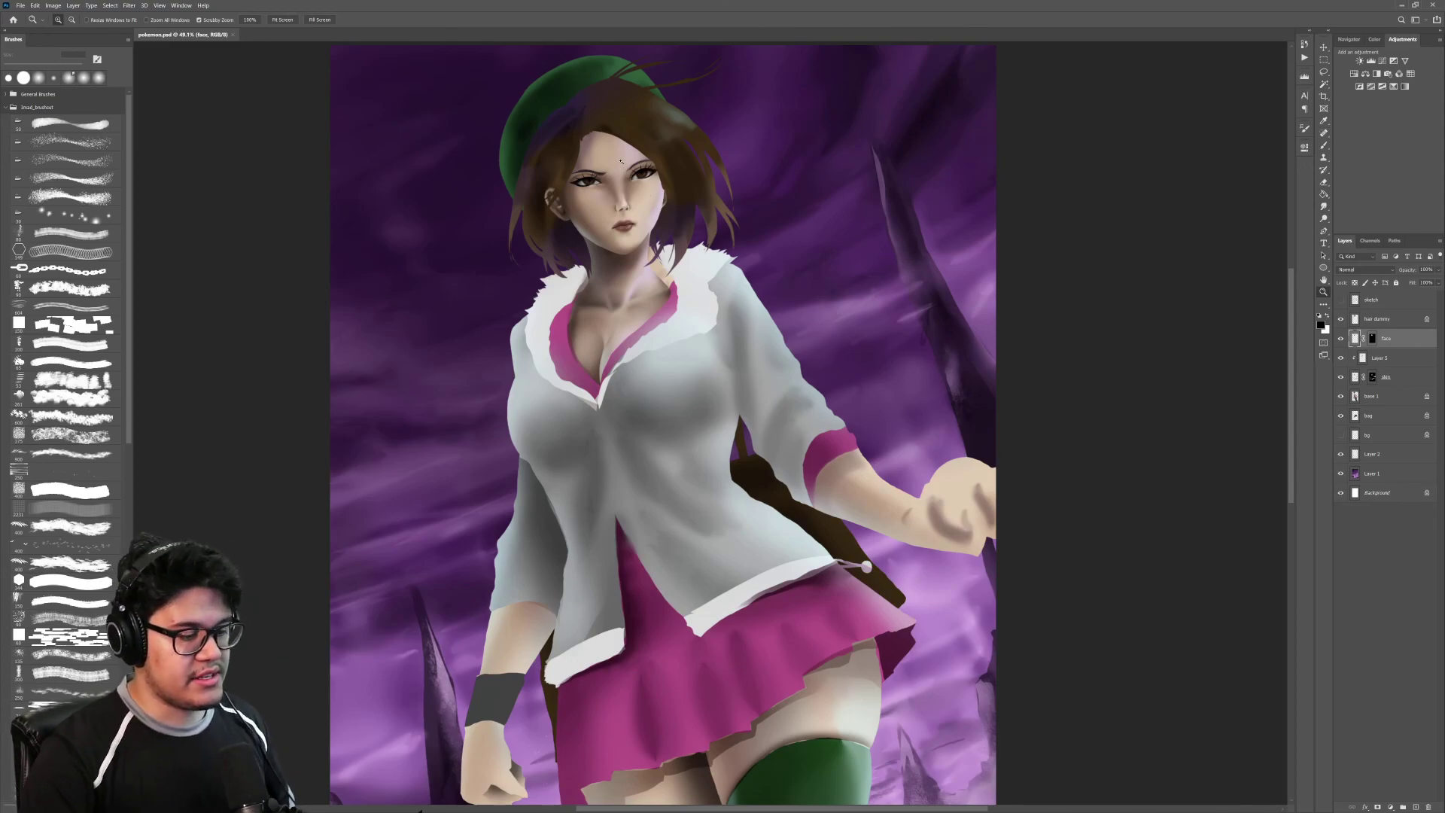
drag(621, 160, 659, 172)
drag(730, 228, 685, 236)
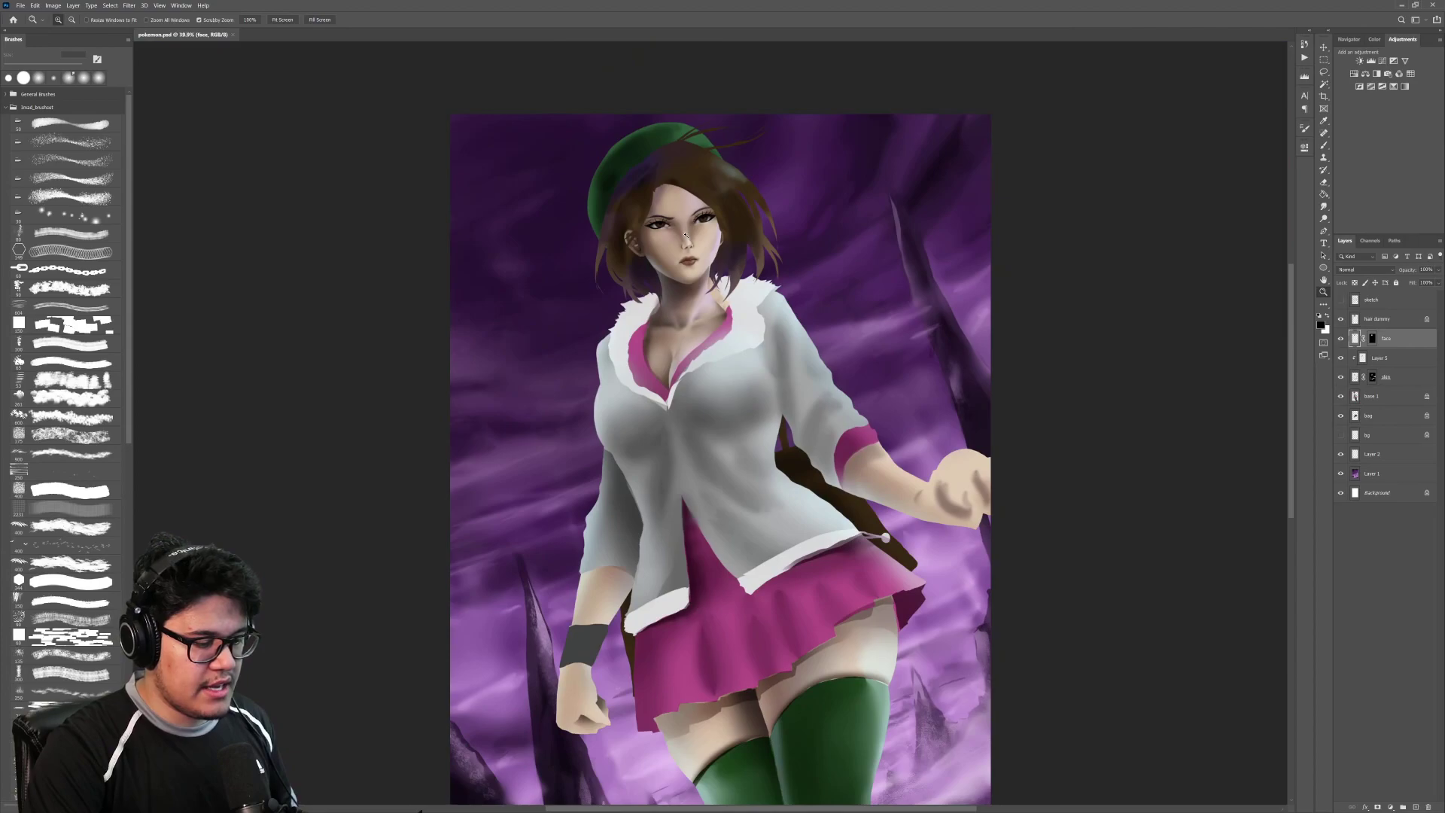